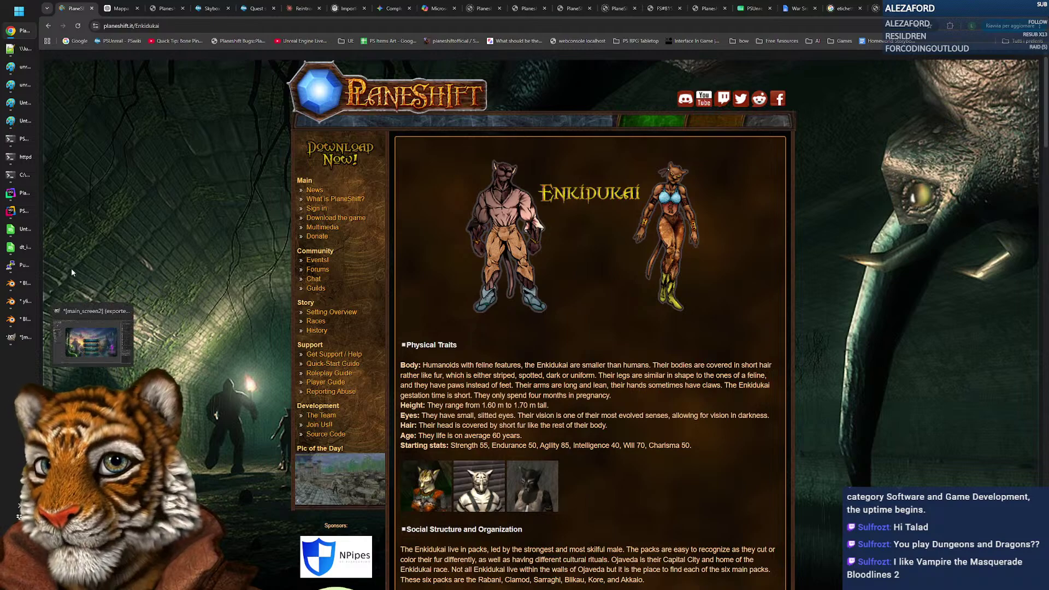
# Step: Copy the medieval house map image from the ChatGPT conversation to the clipboard
pyautogui.click(115, 12)
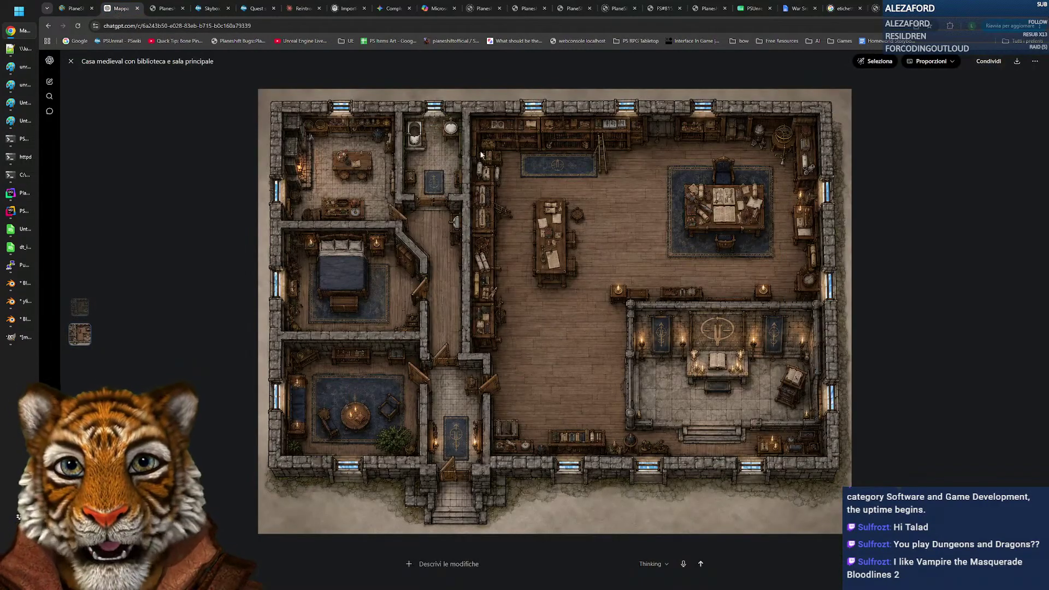
pyautogui.rightClick(525, 234)
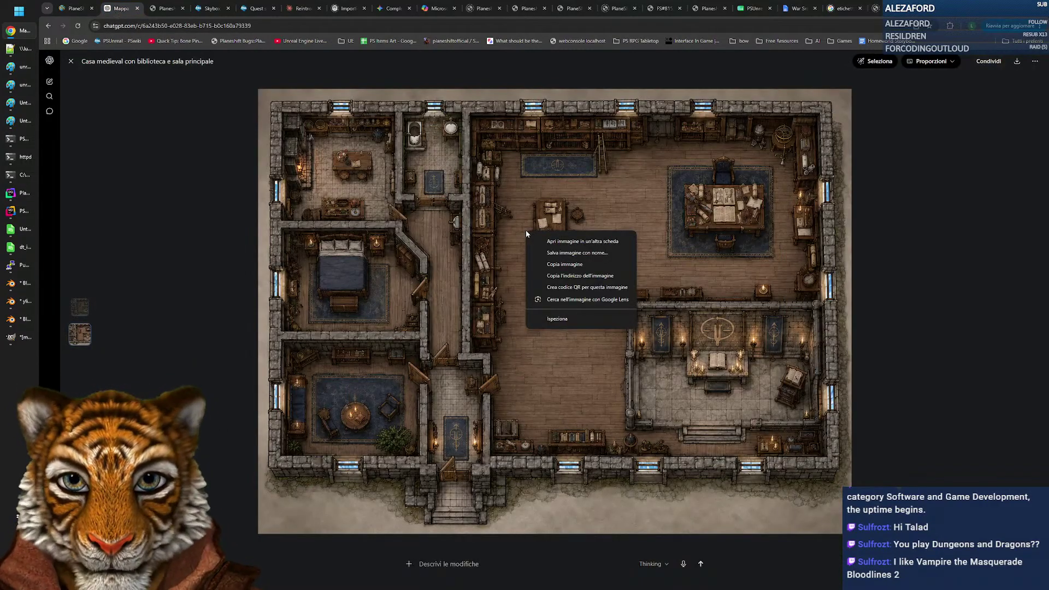
pyautogui.click(579, 265)
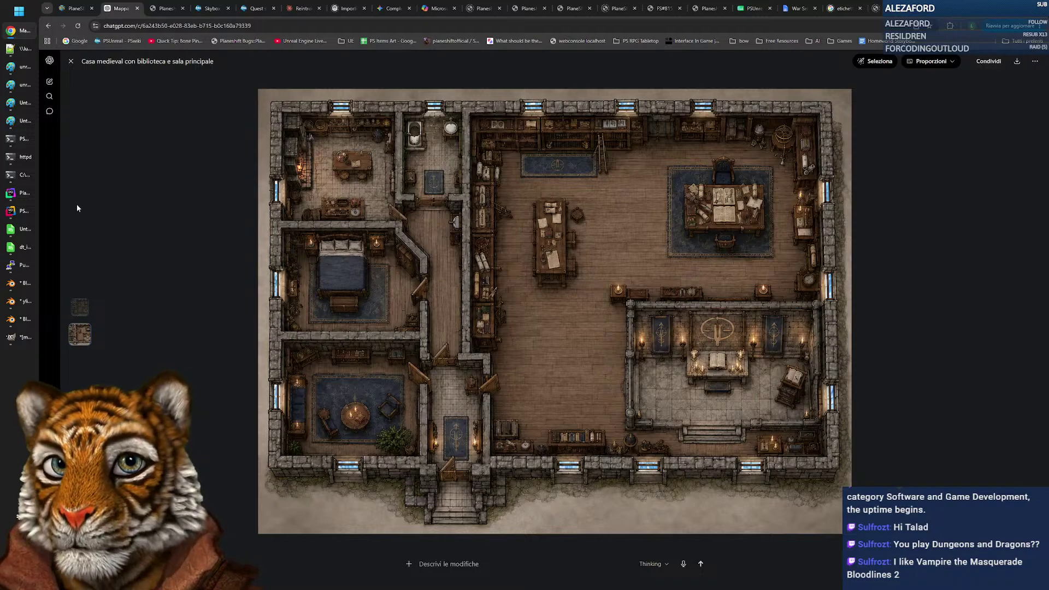
# Step: Switch to GIMP and create a new image from the copied house map
pyautogui.click(17, 339)
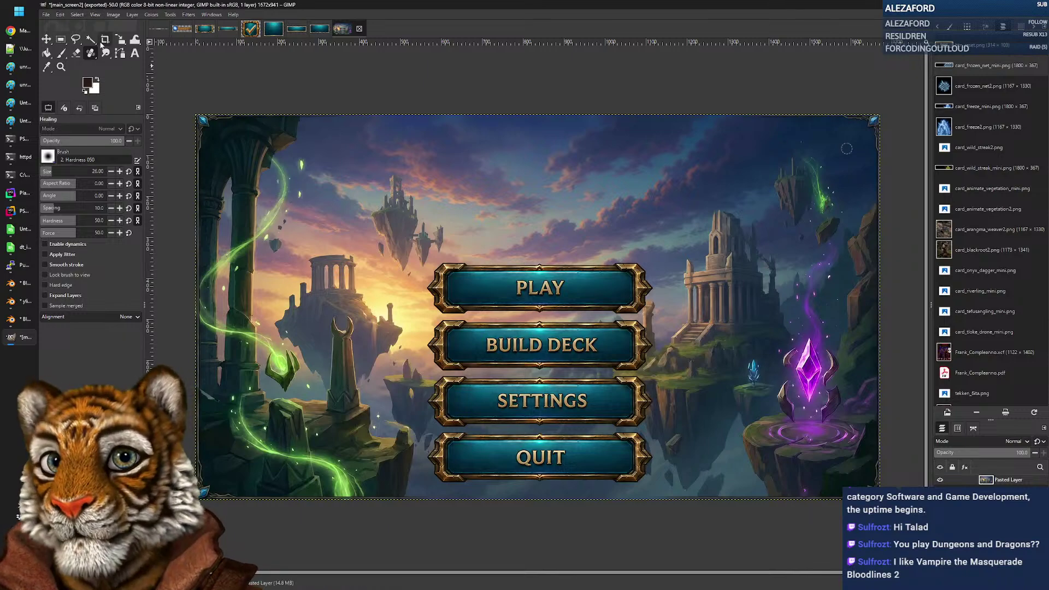
pyautogui.click(46, 15)
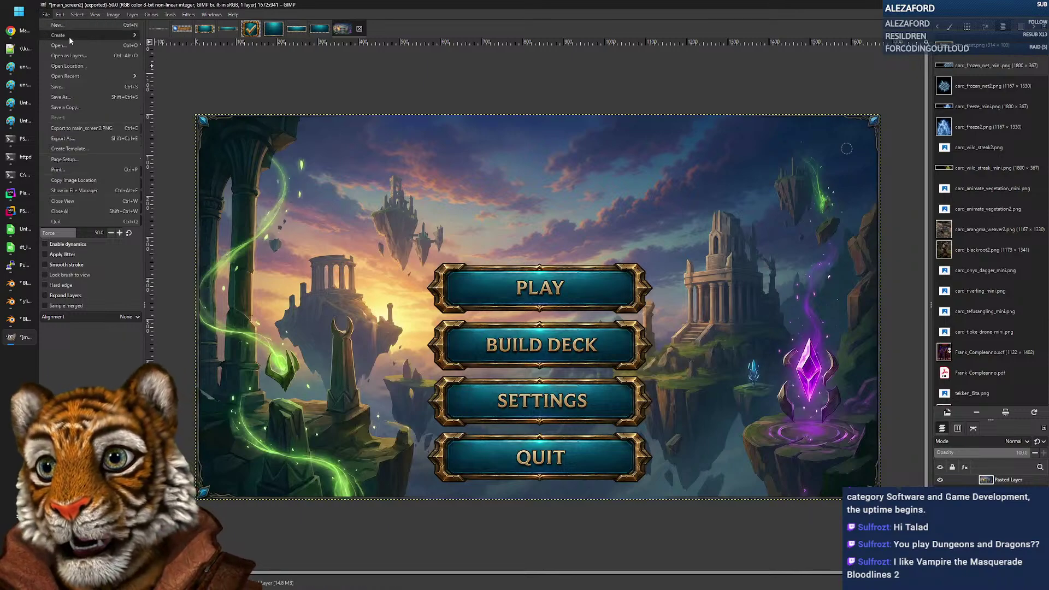
pyautogui.click(176, 34)
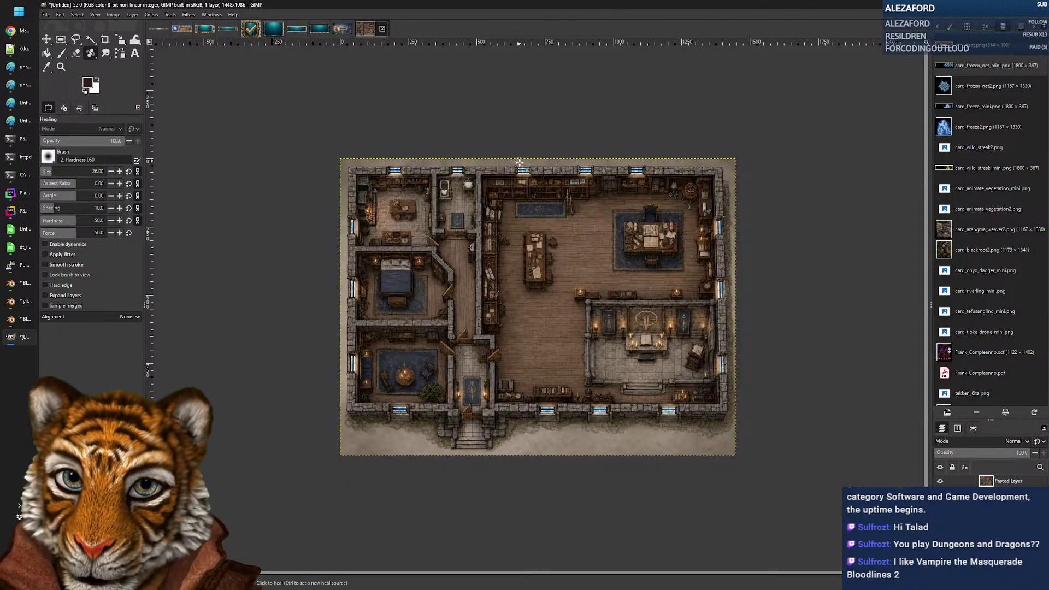
# Step: Set the Healing brush size to 13 and heal the kitchen door's hallway end, sampling the hallway's wooden floor
pyautogui.scroll(5, 532, 248)
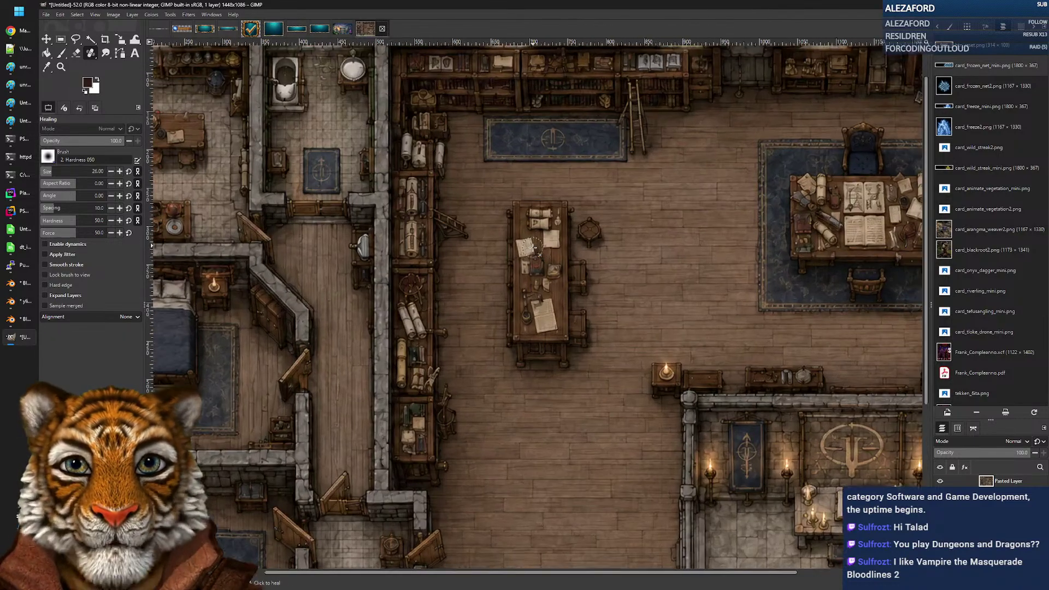
pyautogui.scroll(-4, 533, 248)
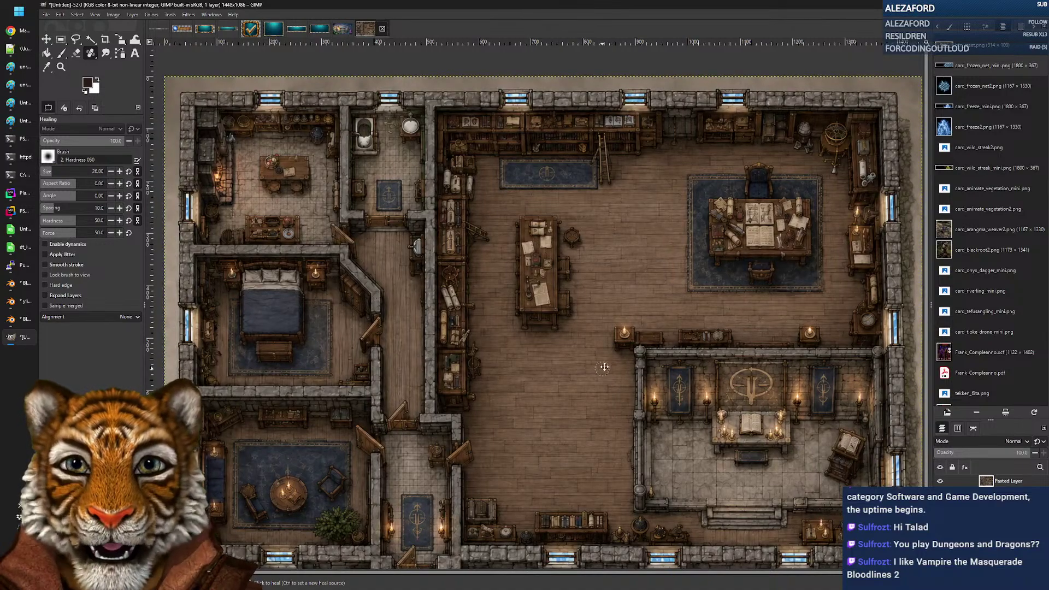
pyautogui.moveTo(605, 368); pyautogui.dragTo(606, 347)
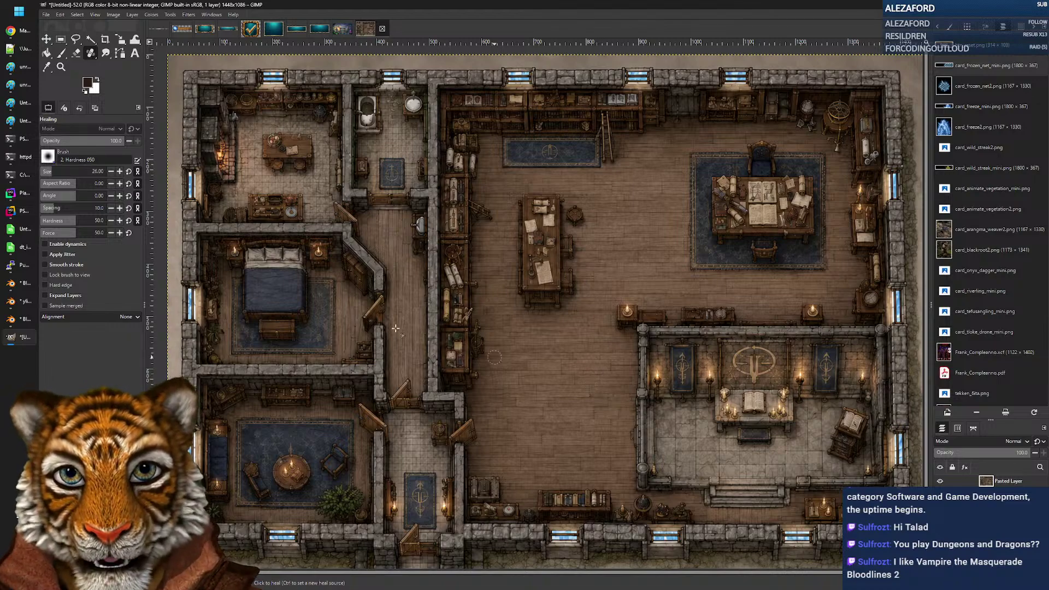
pyautogui.keyDown('ctrl'); pyautogui.scroll(3, 322, 234); pyautogui.keyUp('ctrl')
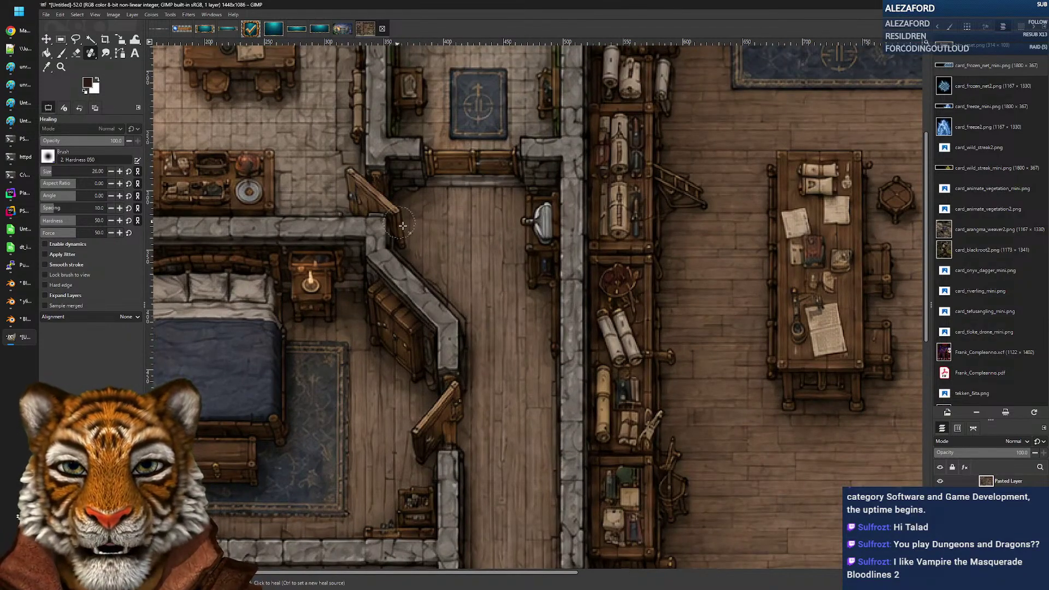
pyautogui.press('[')
pyautogui.press('[')
pyautogui.press('[')
pyautogui.press('[')
pyautogui.press('[')
pyautogui.press('[')
pyautogui.press('[')
pyautogui.press('[')
pyautogui.press('[')
pyautogui.press('[')
pyautogui.press('[')
pyautogui.press('[')
pyautogui.press('[')
pyautogui.press('[')
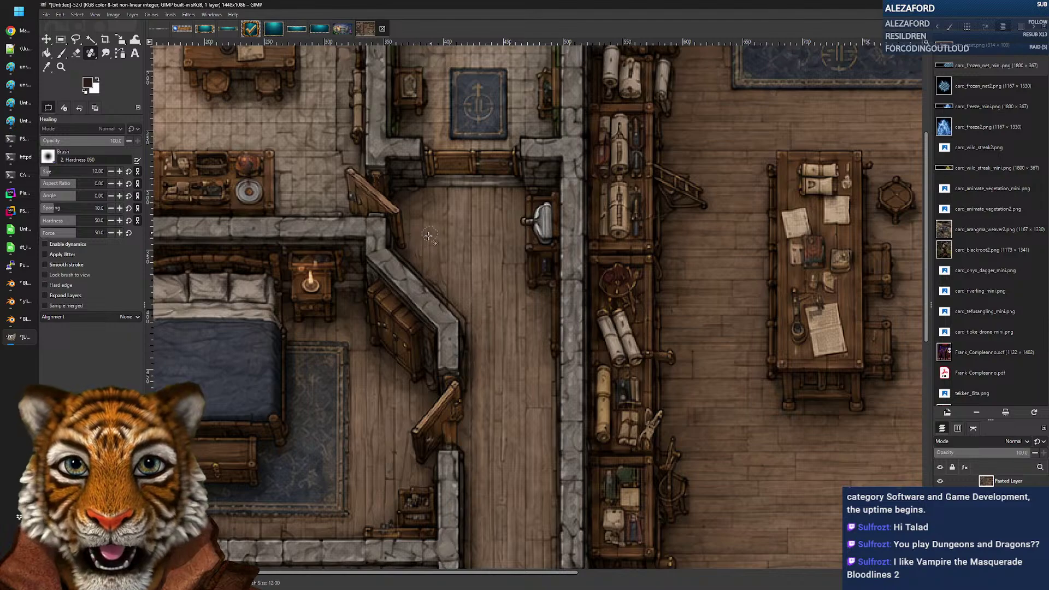
pyautogui.press(']')
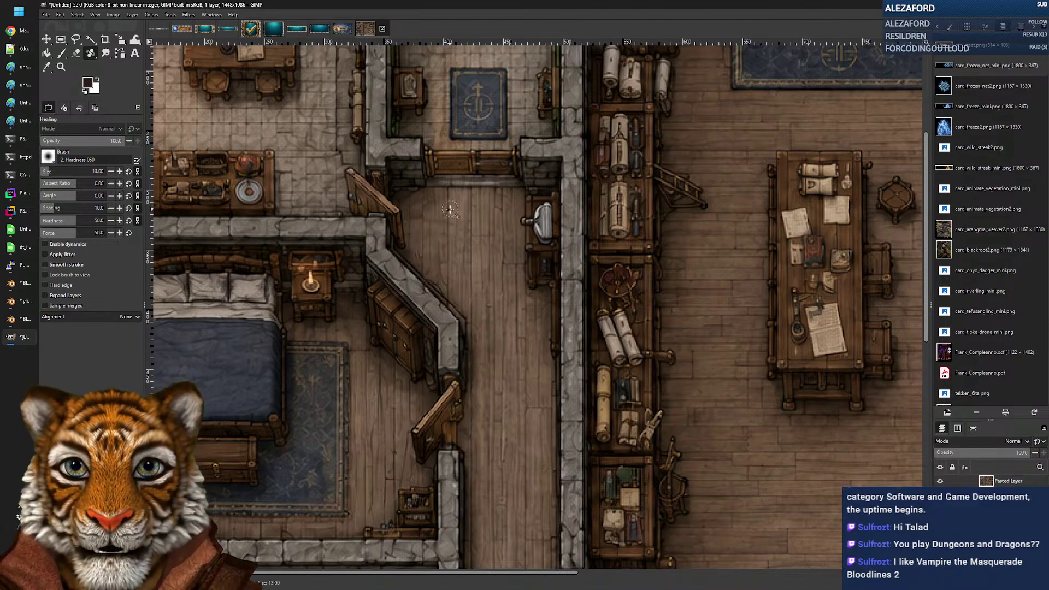
pyautogui.keyDown('ctrl'); pyautogui.click(450, 210); pyautogui.keyUp('ctrl')
pyautogui.moveTo(399, 204)
pyautogui.mouseDown()
pyautogui.moveTo(401, 249)
pyautogui.moveTo(399, 193)
pyautogui.mouseUp()
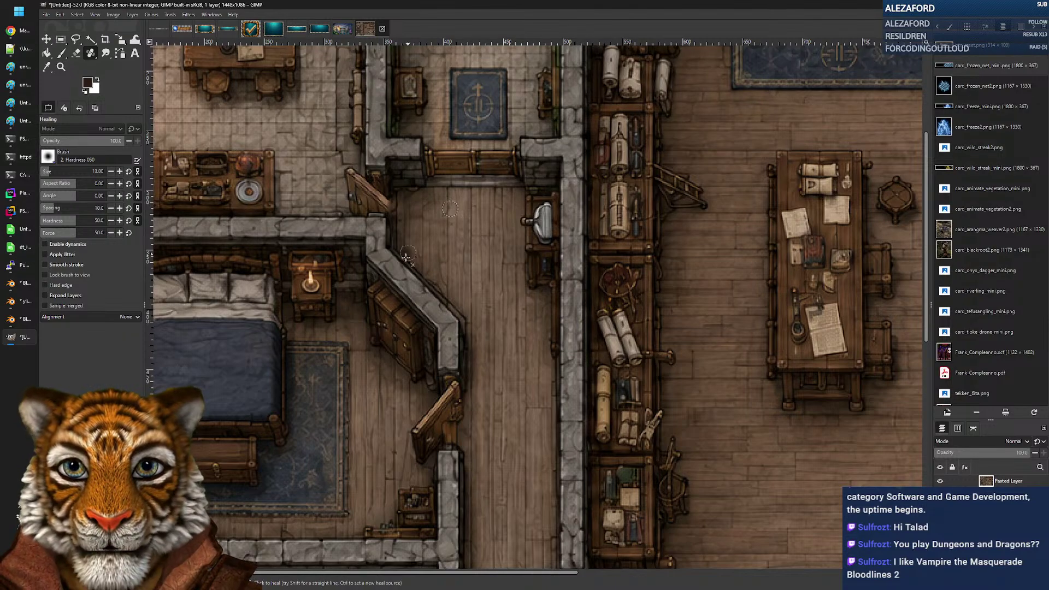
# Step: Heal the hallway side of the bedroom door and the planks at the hallway's lower doorway, sampling the wooden floor
pyautogui.scroll(-5, 410, 262)
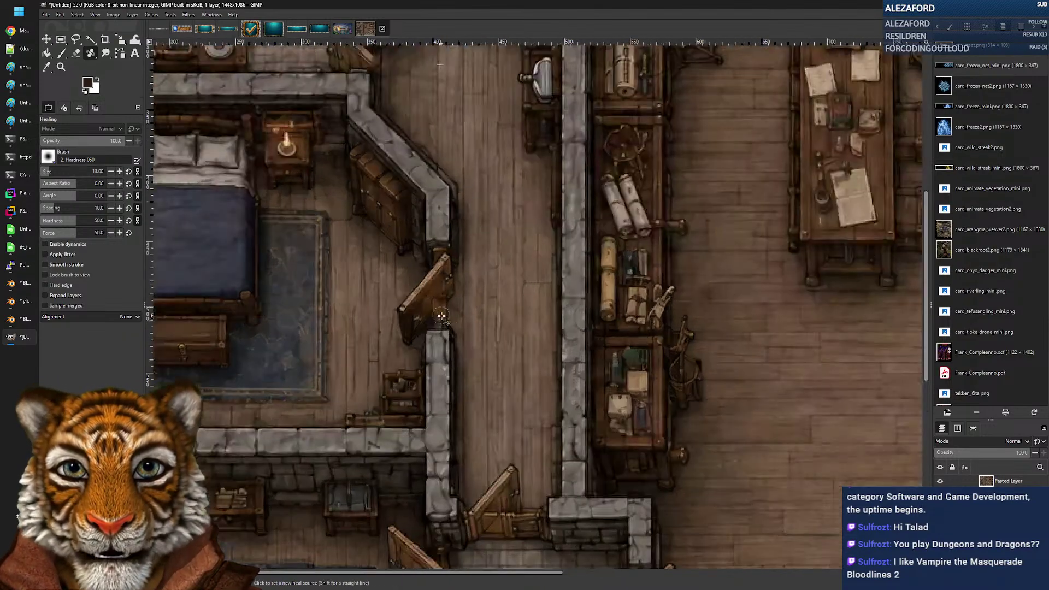
pyautogui.keyDown('ctrl'); pyautogui.click(451, 295); pyautogui.keyUp('ctrl')
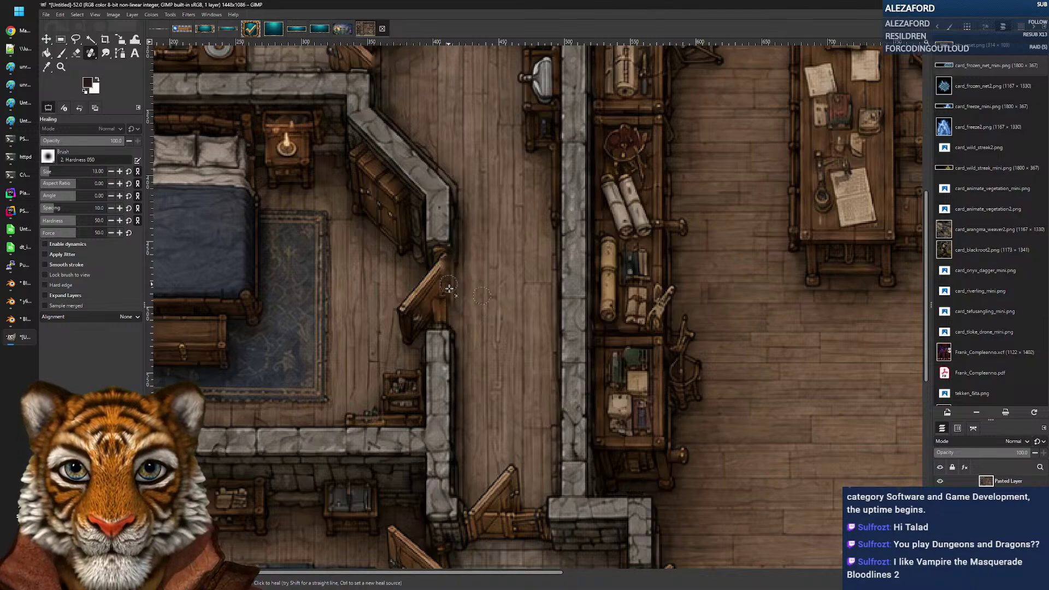
pyautogui.scroll(-2, 453, 293)
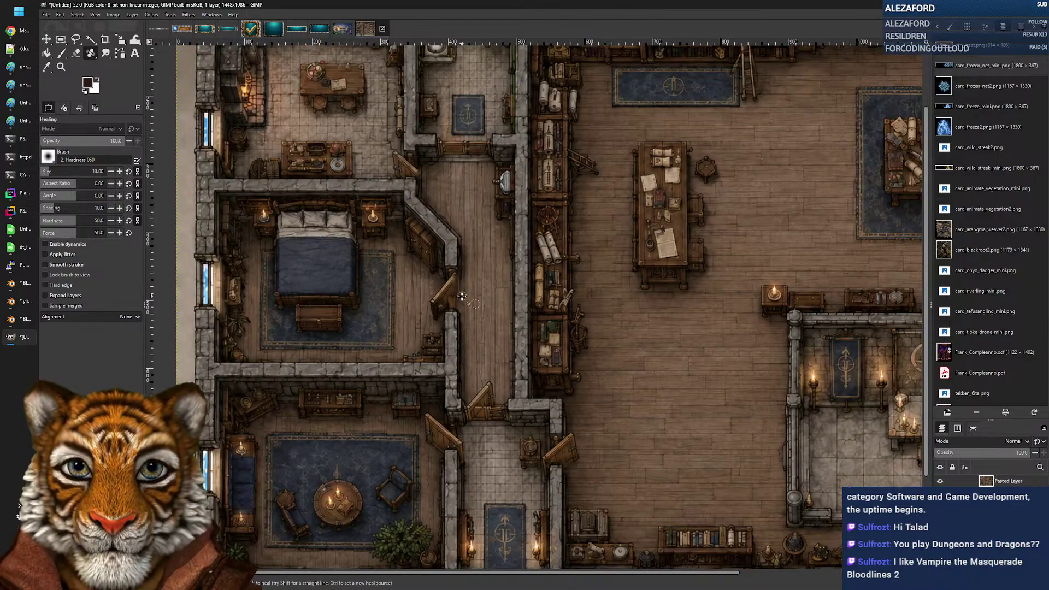
pyautogui.moveTo(481, 311); pyautogui.dragTo(469, 295)
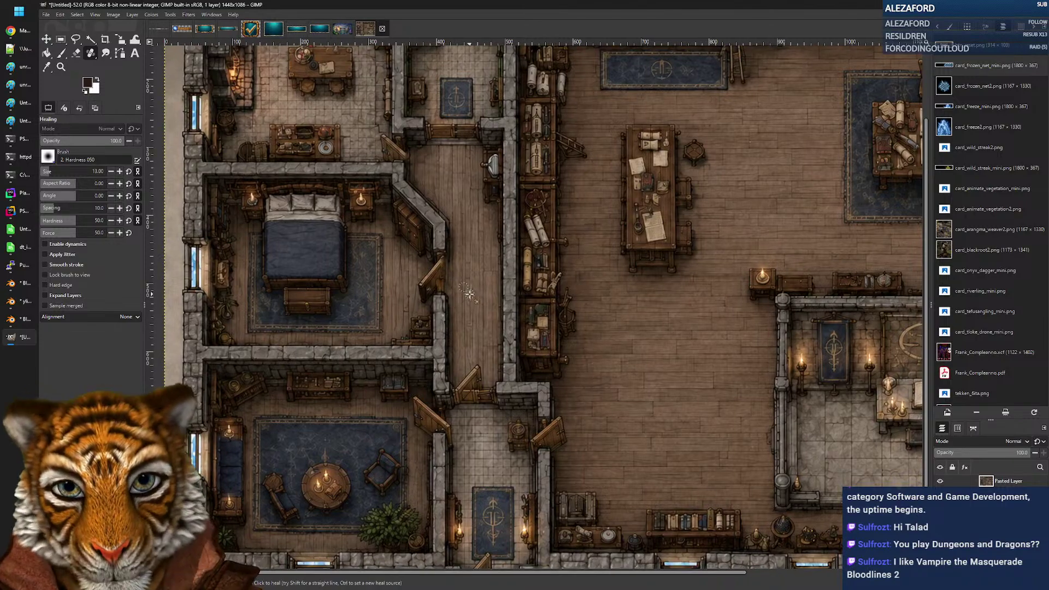
pyautogui.scroll(2, 475, 382)
pyautogui.moveTo(499, 375)
pyautogui.mouseDown()
pyautogui.moveTo(437, 337)
pyautogui.moveTo(443, 370)
pyautogui.moveTo(411, 378)
pyautogui.moveTo(428, 359)
pyautogui.moveTo(425, 379)
pyautogui.moveTo(448, 377)
pyautogui.moveTo(432, 355)
pyautogui.moveTo(407, 380)
pyautogui.moveTo(423, 361)
pyautogui.moveTo(444, 383)
pyautogui.moveTo(408, 381)
pyautogui.moveTo(401, 367)
pyautogui.mouseUp()
pyautogui.keyDown('ctrl'); pyautogui.click(446, 289); pyautogui.keyUp('ctrl')
pyautogui.keyDown('ctrl'); pyautogui.click(426, 251); pyautogui.keyUp('ctrl')
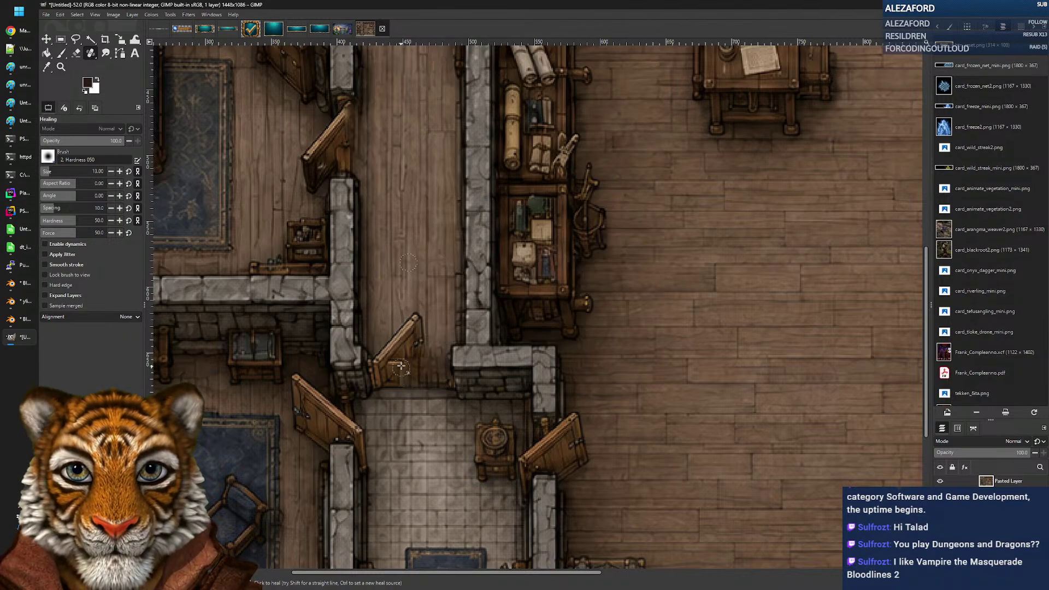
pyautogui.keyDown('ctrl'); pyautogui.scroll(-2, 438, 299); pyautogui.keyUp('ctrl')
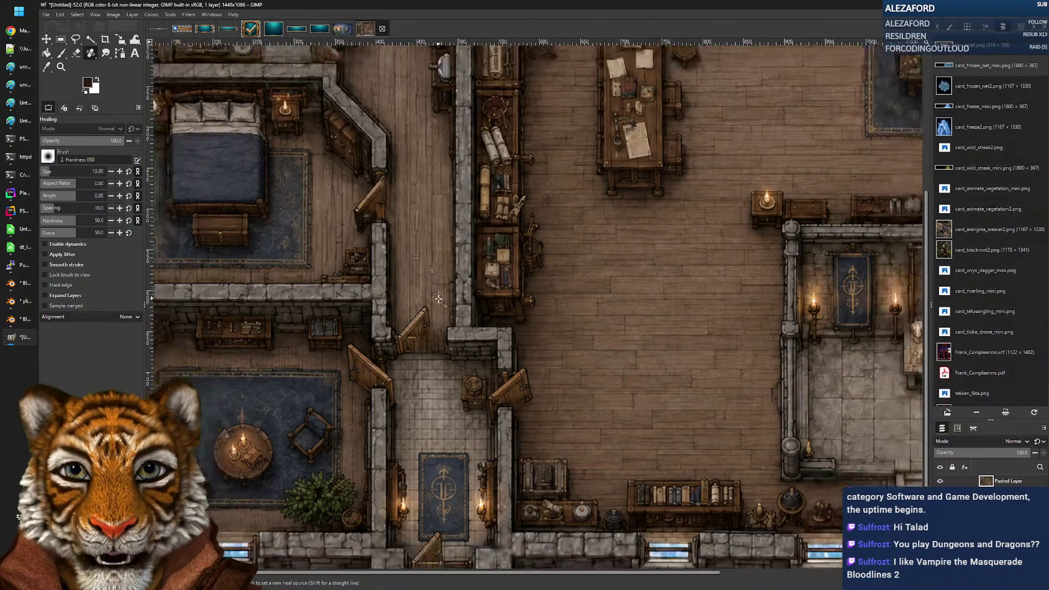
pyautogui.keyDown('ctrl'); pyautogui.scroll(-1, 439, 299); pyautogui.keyUp('ctrl')
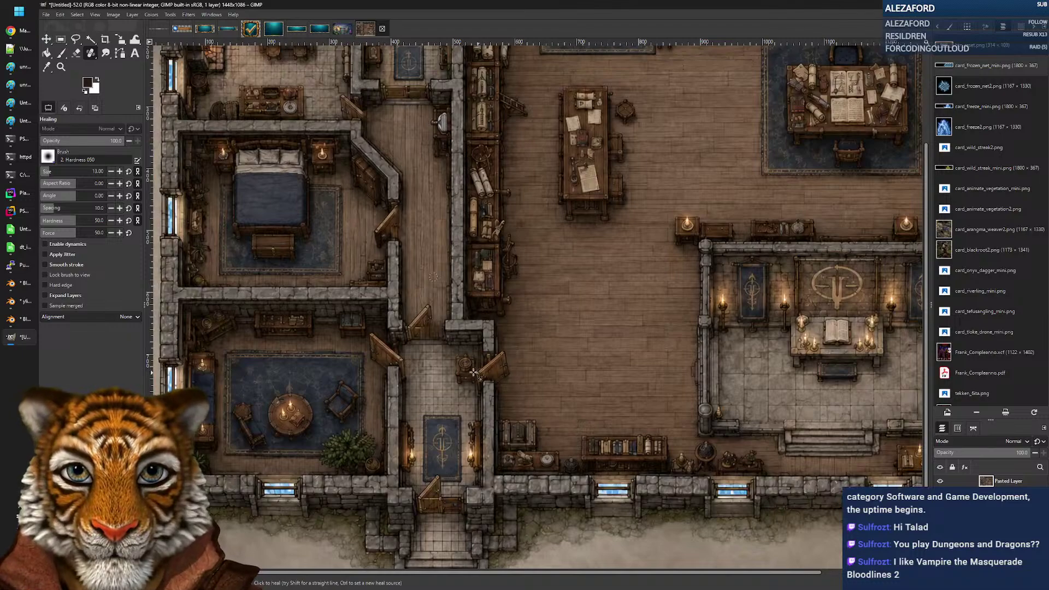
pyautogui.moveTo(459, 293); pyautogui.dragTo(473, 340)
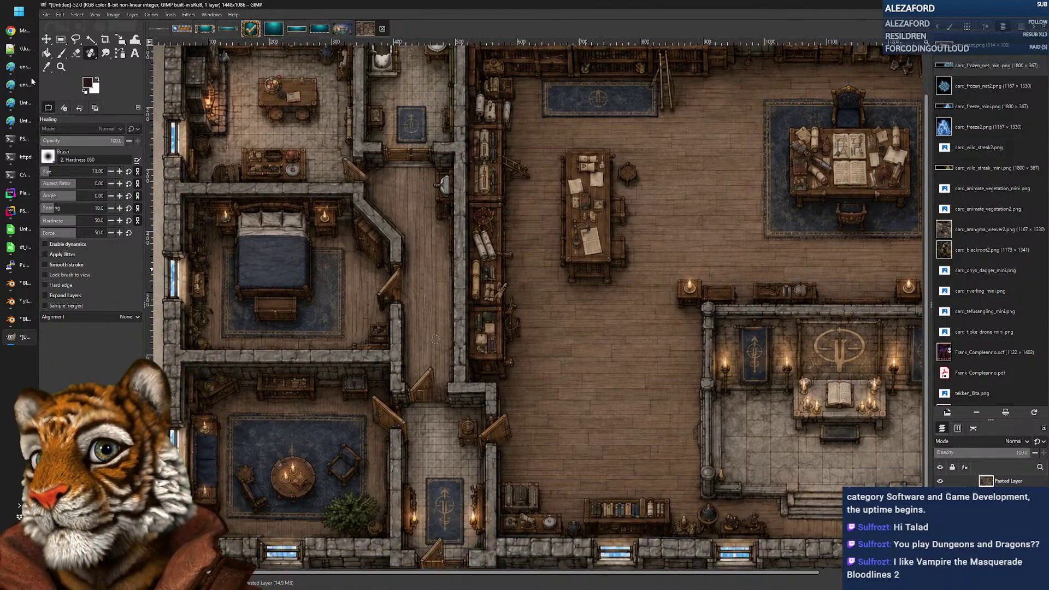
# Step: Switch to ChatGPT and submit the edit request "the doors are wrong, they go sideways, just make them like seens from the top , rectangle-like"
pyautogui.click(18, 35)
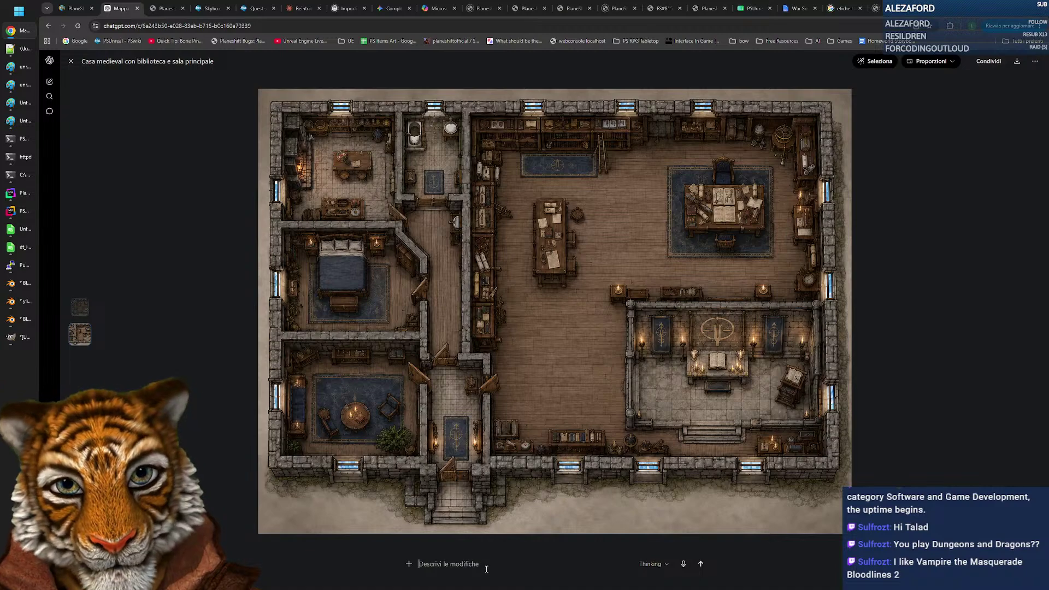
pyautogui.write('thge')
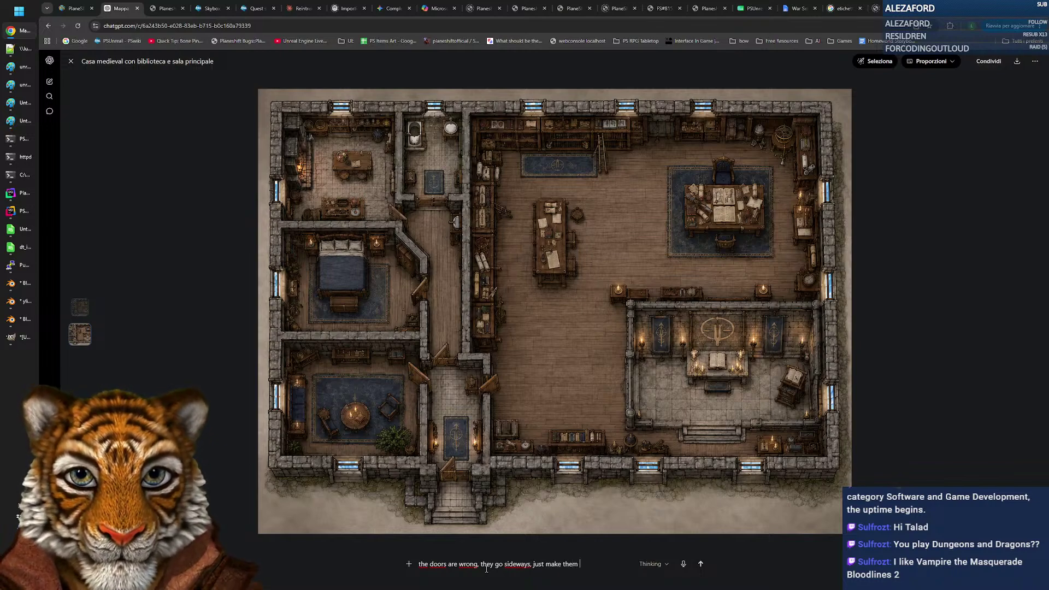
pyautogui.write('like see')
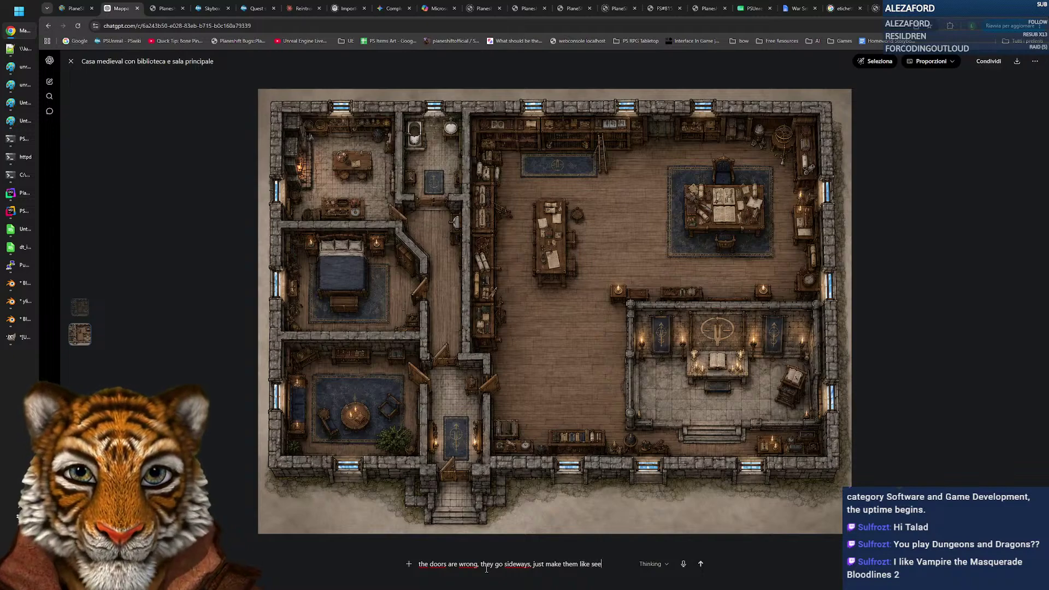
pyautogui.write('ns from the top')
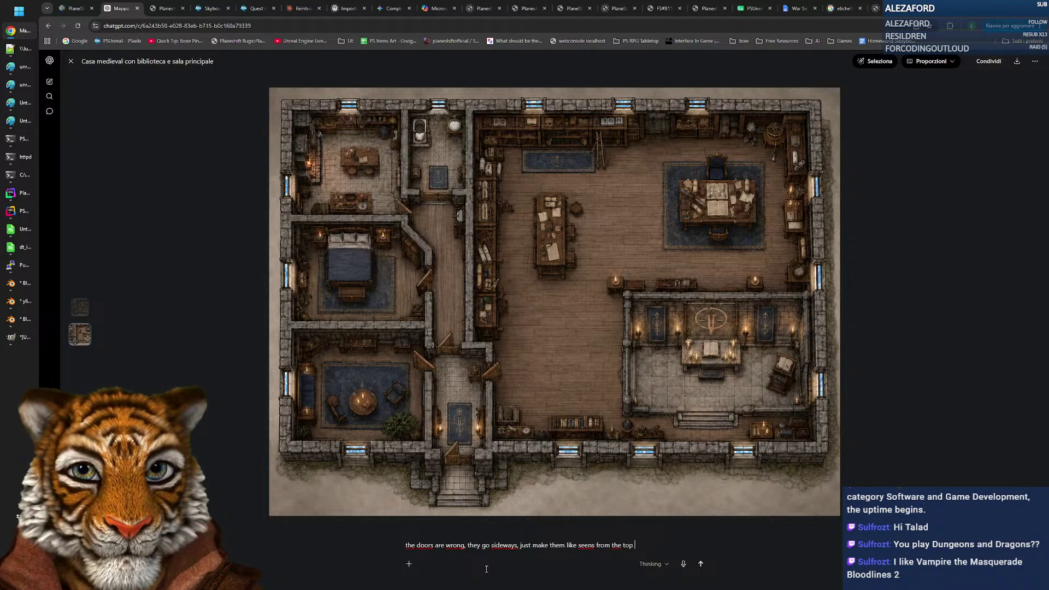
pyautogui.write(' , racta')
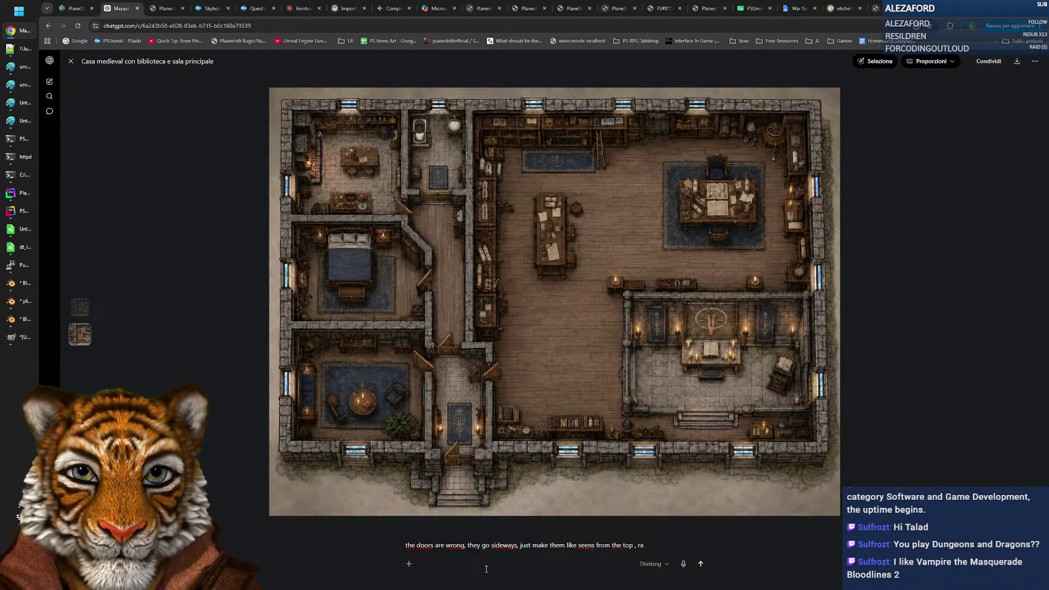
pyautogui.press('BackSpace')
pyautogui.press('BackSpace')
pyautogui.press('BackSpace')
pyautogui.press('BackSpace')
pyautogui.write('ec')
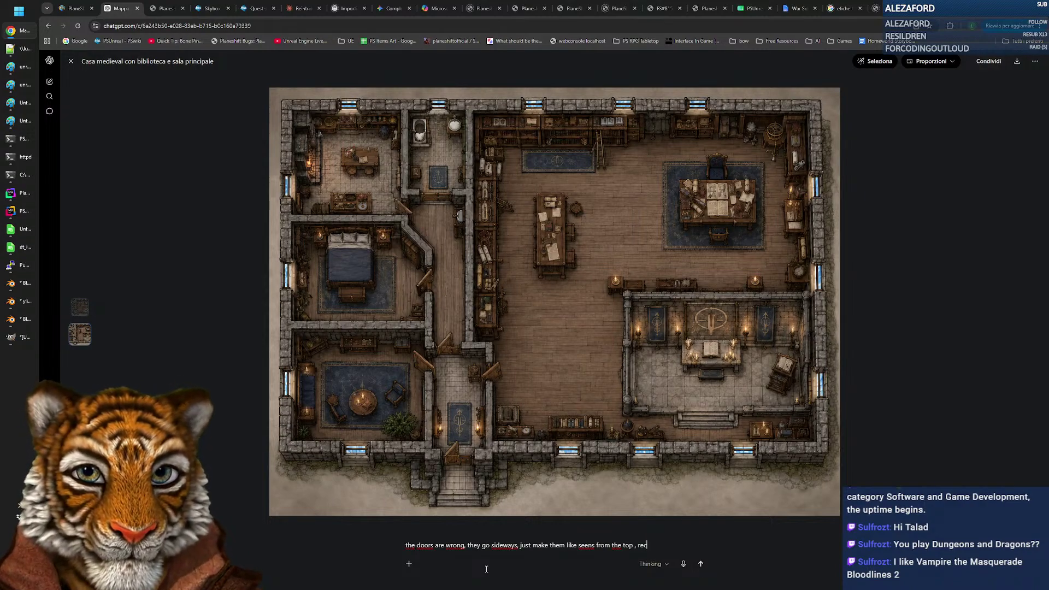
pyautogui.write('tangle-li')
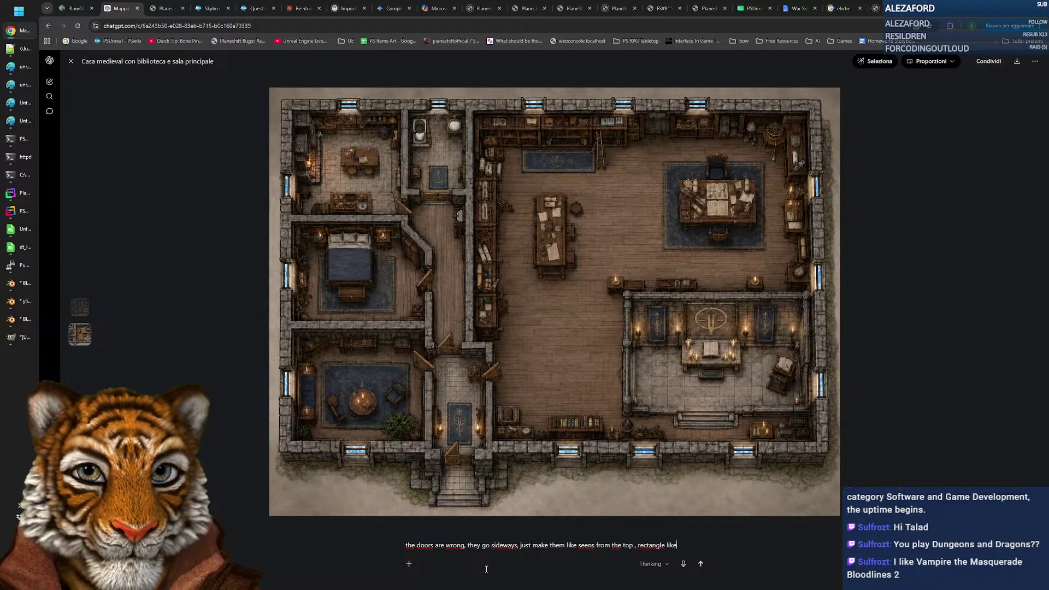
pyautogui.write('ke')
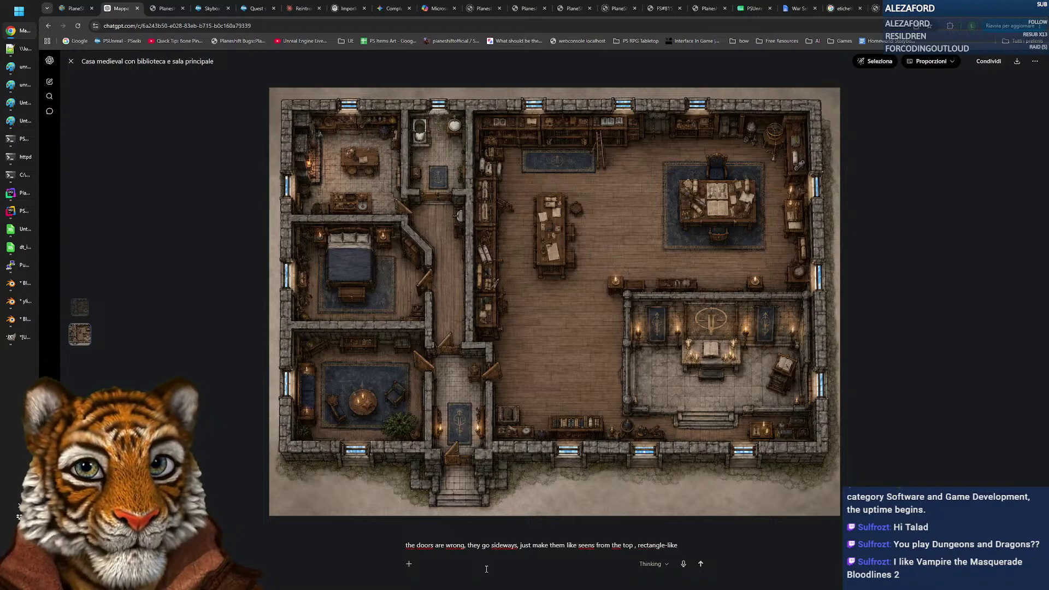
pyautogui.press('Return')
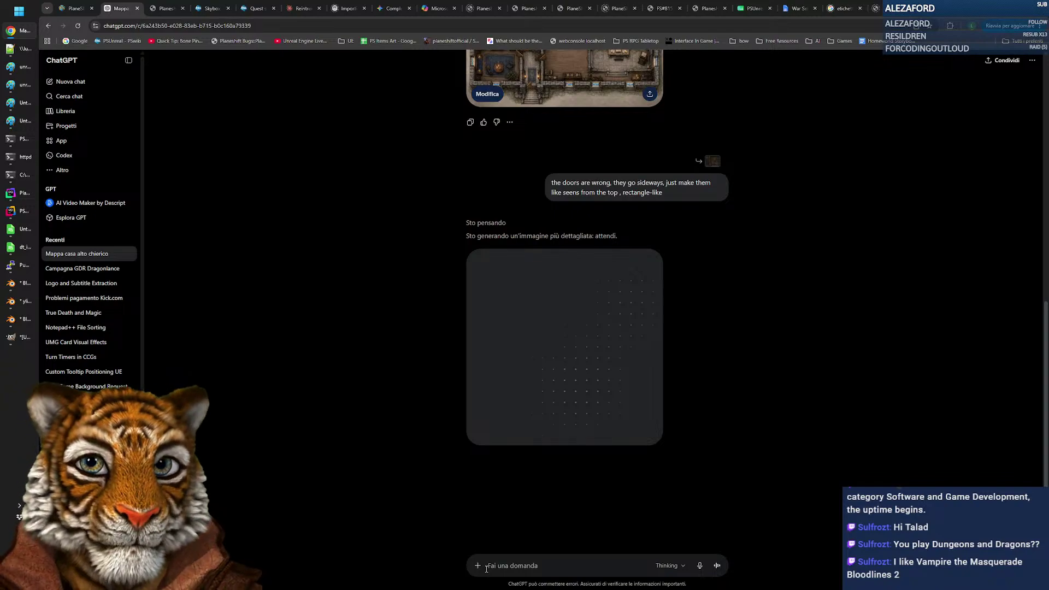
# Step: Return to GIMP and examine the map's large library hall, desk area and altar room
pyautogui.click(19, 337)
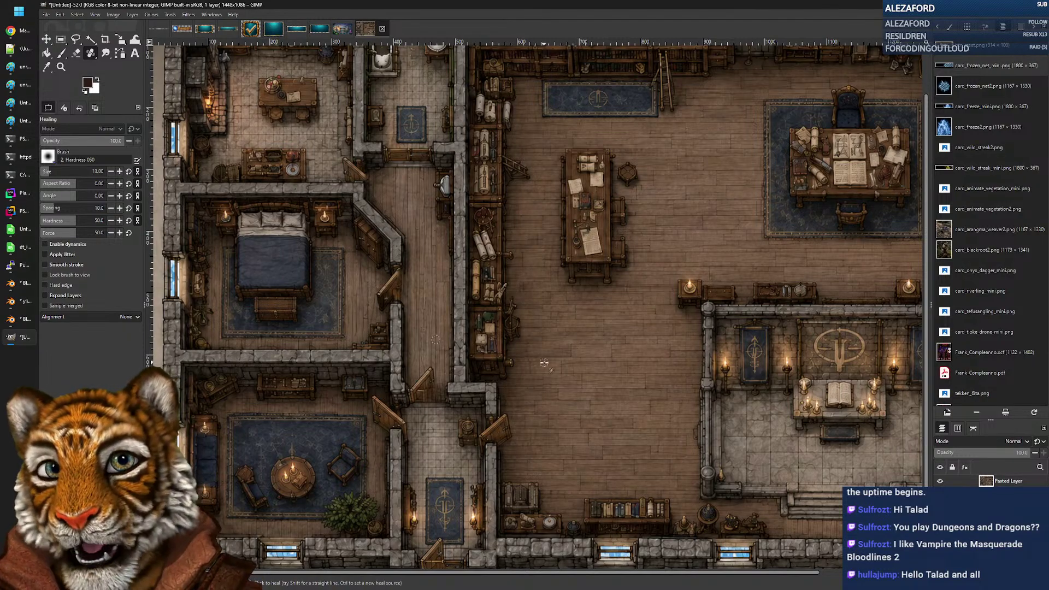
pyautogui.rightClick(644, 363)
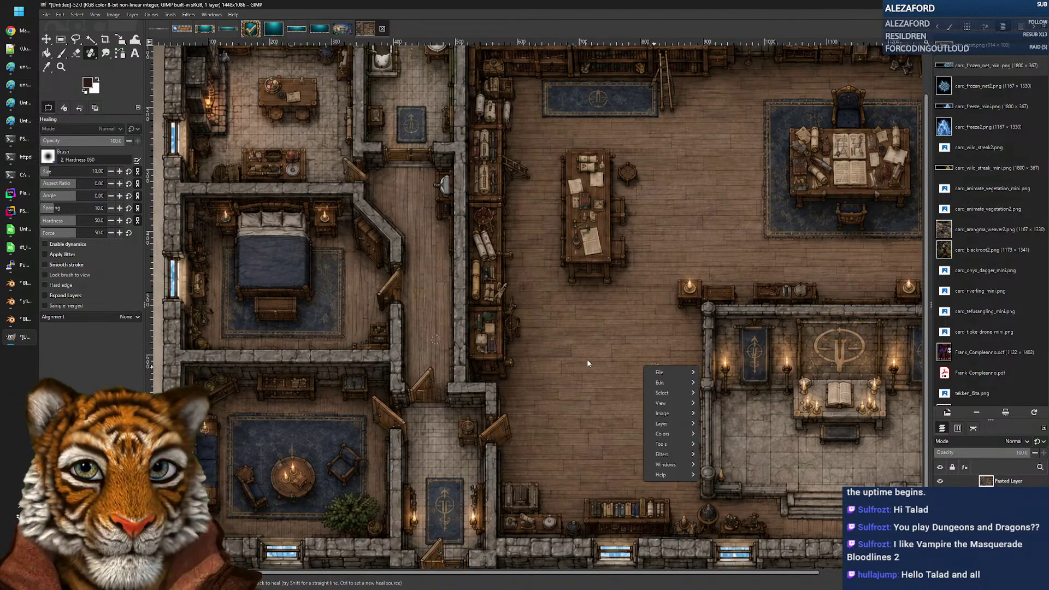
pyautogui.click(587, 360)
pyautogui.moveTo(529, 297)
pyautogui.mouseDown()
pyautogui.moveTo(575, 377)
pyautogui.moveTo(554, 413)
pyautogui.mouseUp()
pyautogui.moveTo(693, 370); pyautogui.dragTo(579, 353)
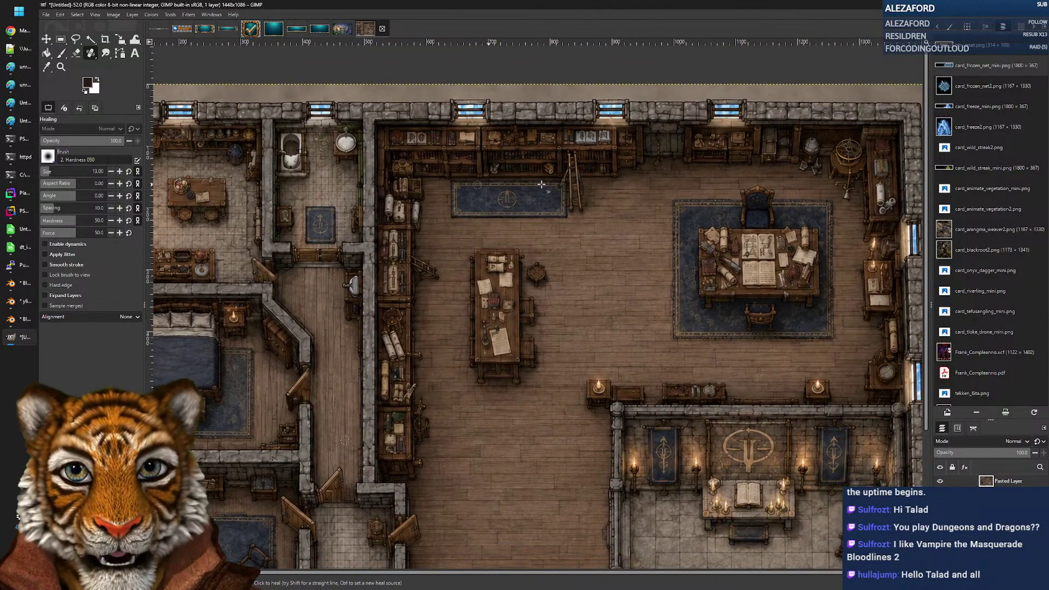
pyautogui.moveTo(770, 345); pyautogui.dragTo(651, 327)
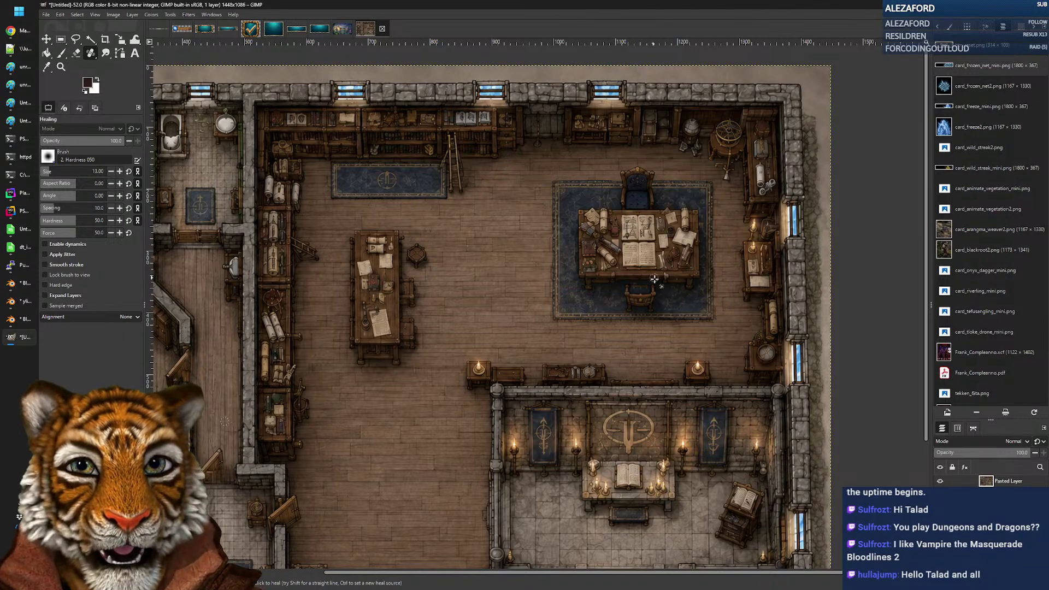
pyautogui.scroll(-5, 547, 271)
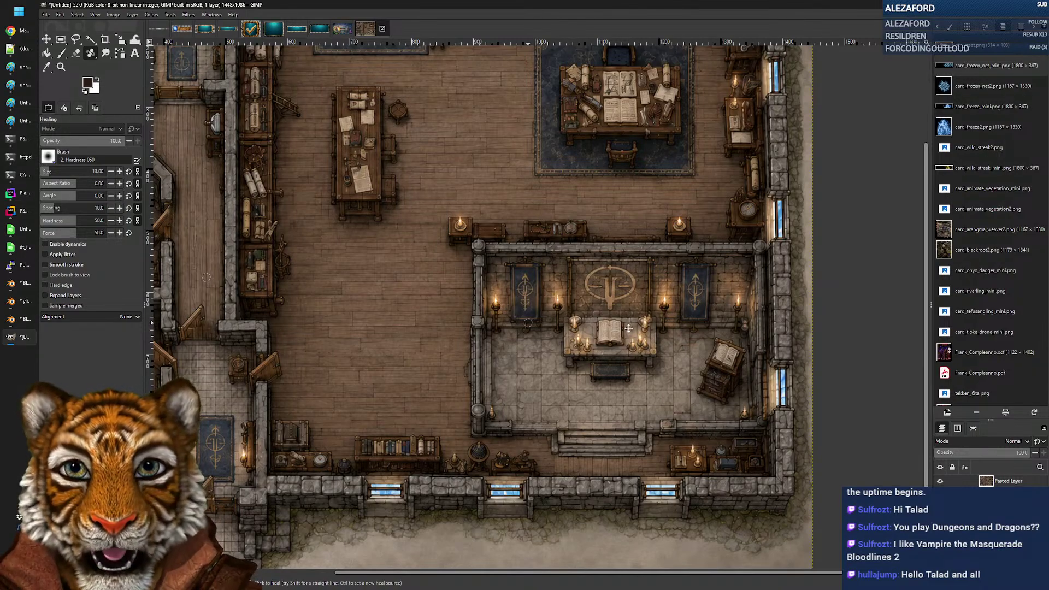
# Step: Examine the map's bedroom, kitchen, bathroom, living room and hallway doors
pyautogui.hscroll(-10, 628, 328)
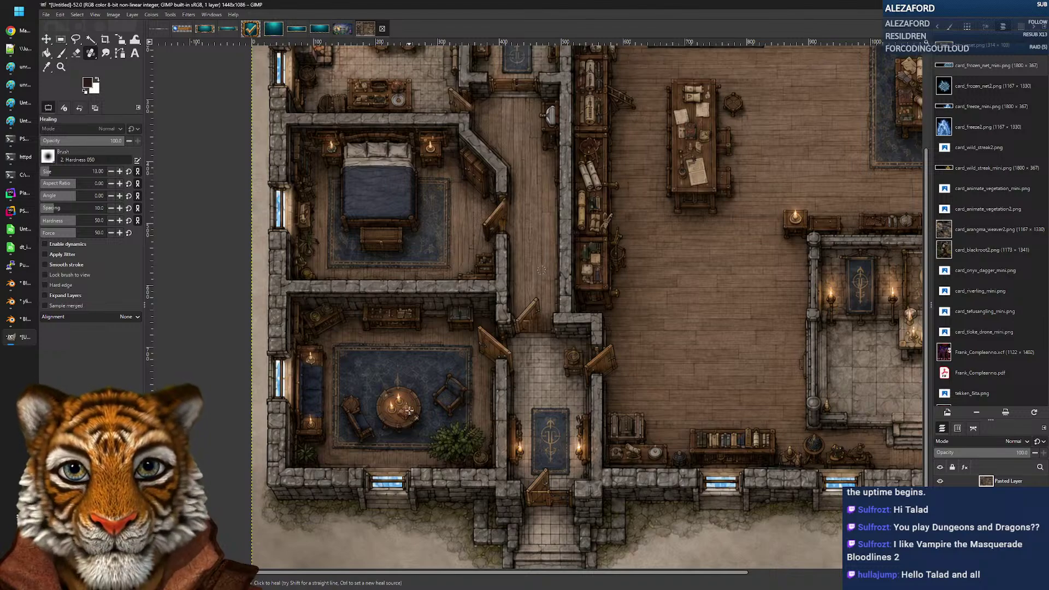
pyautogui.scroll(3, 450, 293)
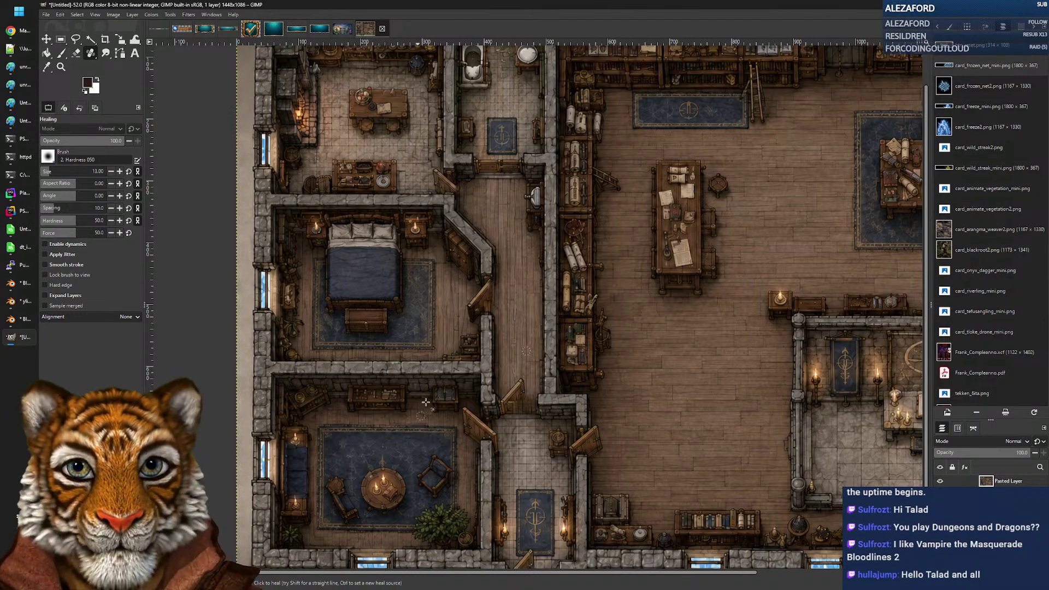
pyautogui.scroll(3, 475, 283)
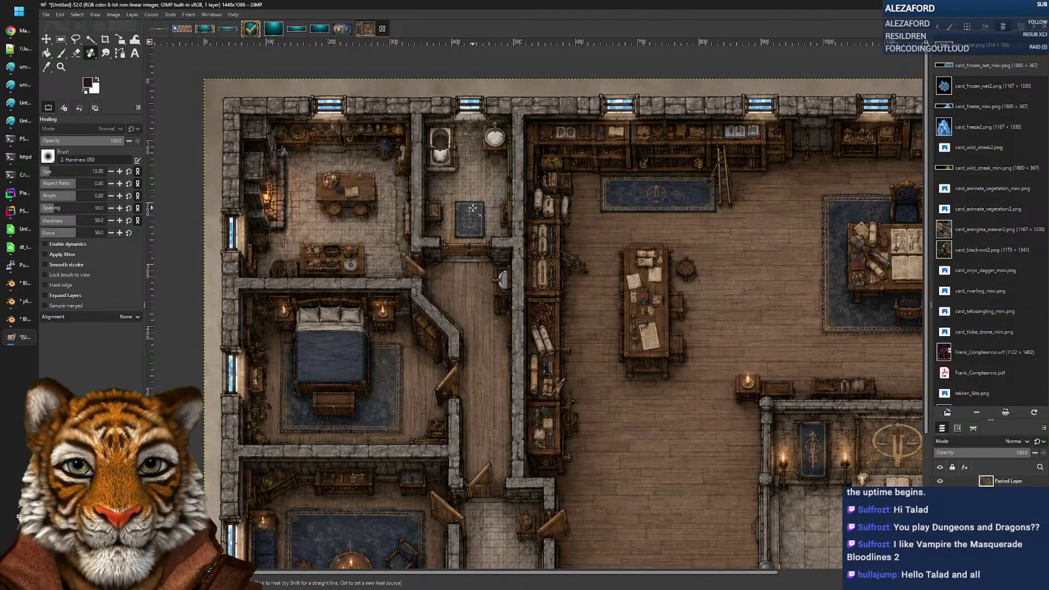
pyautogui.scroll(-5, 481, 292)
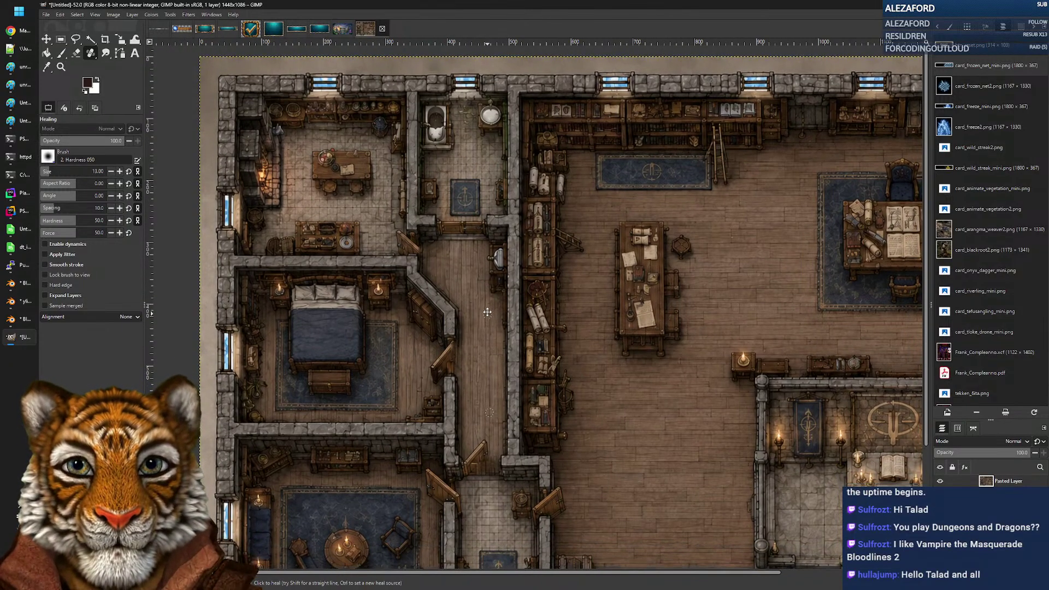
pyautogui.scroll(-3, 479, 262)
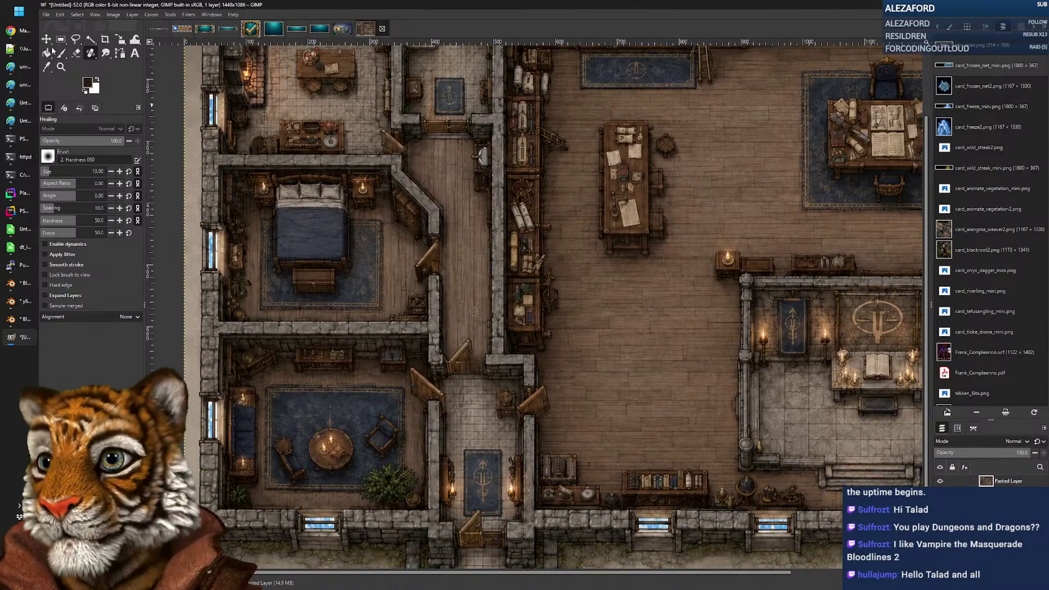
# Step: Switch to ChatGPT, open the regenerated house map at full size and copy the image
pyautogui.click(25, 31)
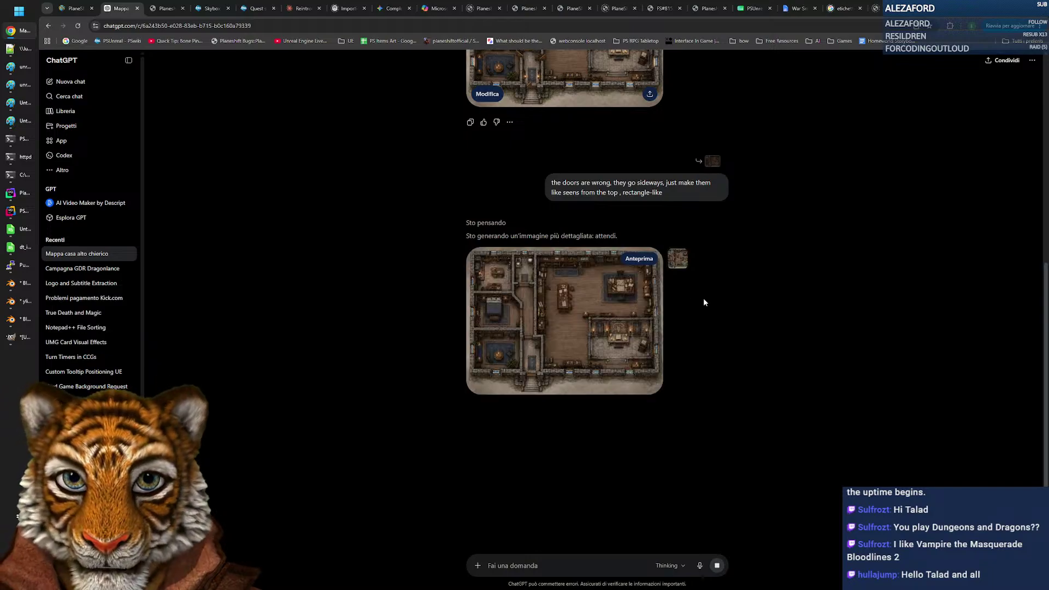
pyautogui.click(548, 353)
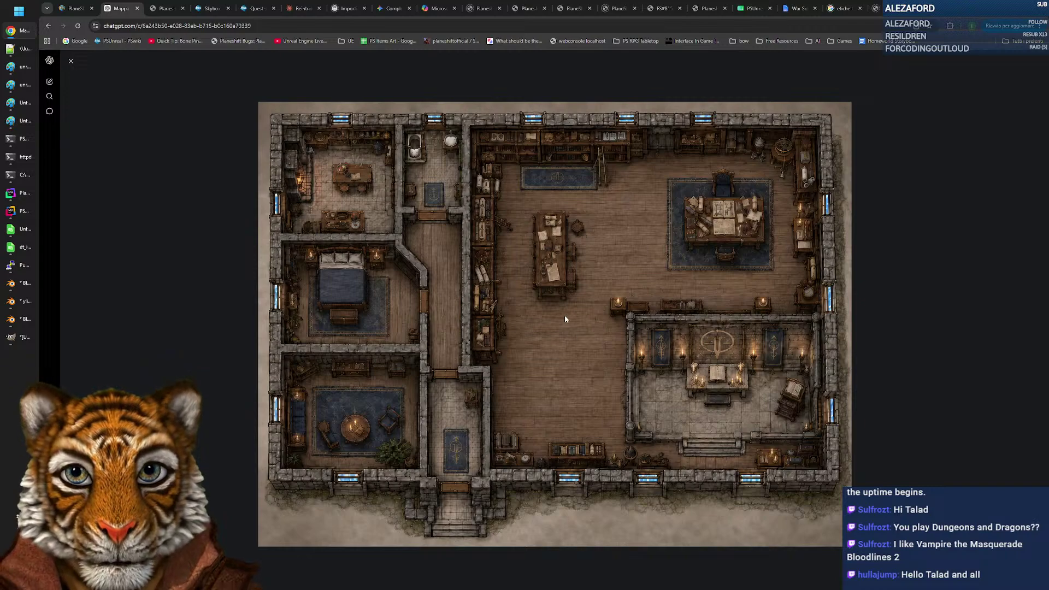
pyautogui.rightClick(563, 291)
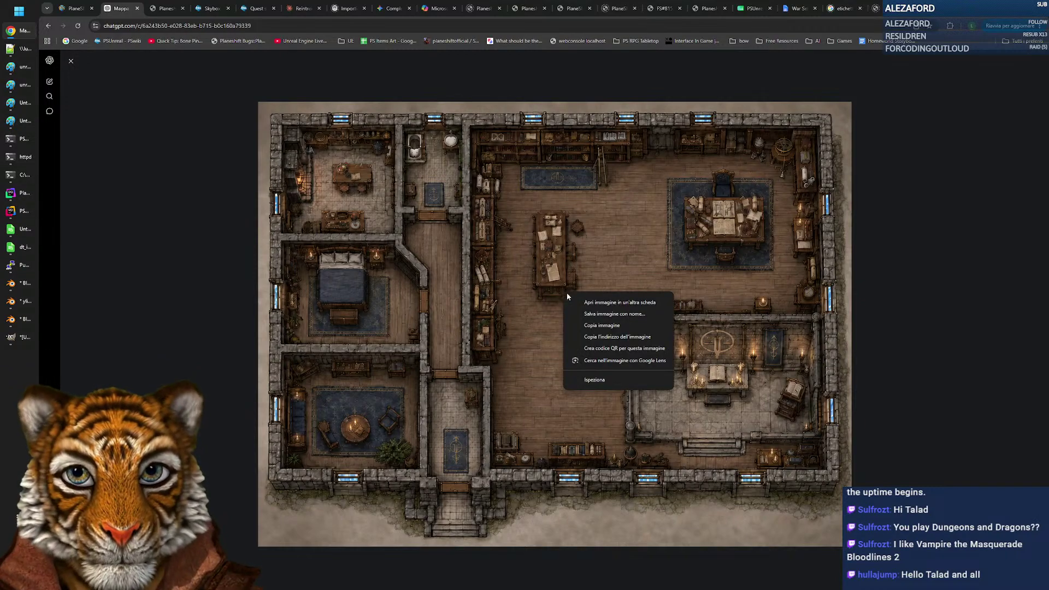
pyautogui.click(609, 323)
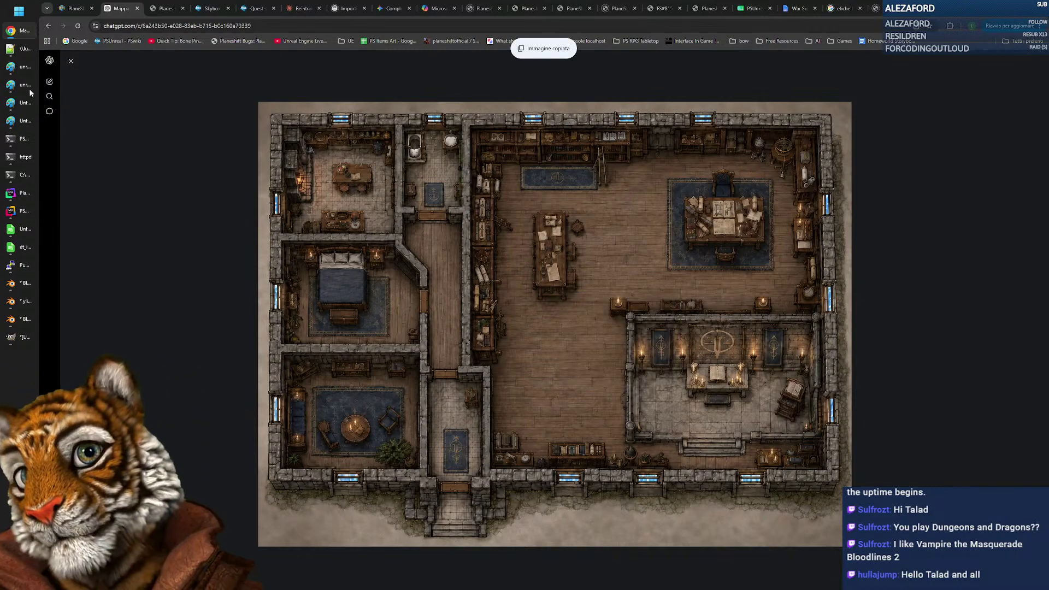
# Step: Switch to GIMP and paste the copied house map as a new layer over the existing one
pyautogui.moveTo(11, 213)
pyautogui.click(16, 340)
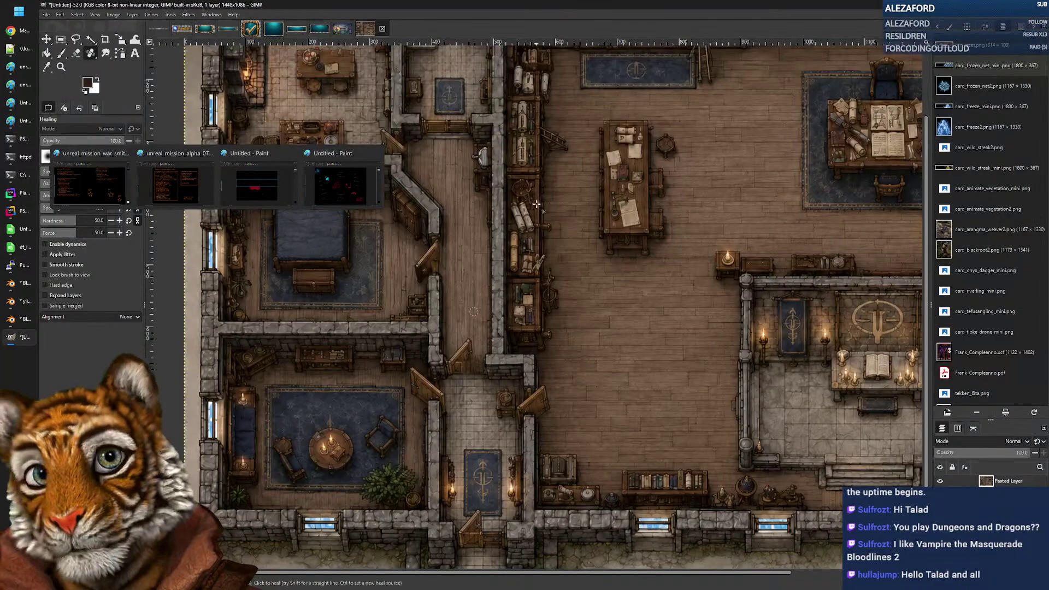
pyautogui.scroll(3, 492, 249)
pyautogui.scroll(-6, 492, 249)
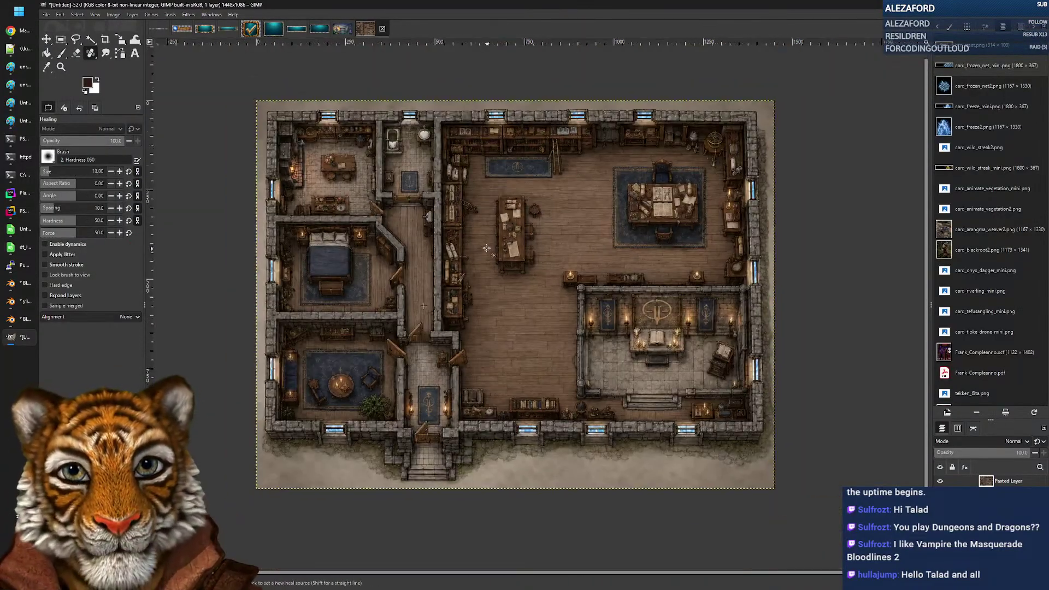
pyautogui.scroll(1, 492, 249)
pyautogui.moveTo(529, 270); pyautogui.dragTo(531, 263)
pyautogui.hotkey('ctrl', 'v')
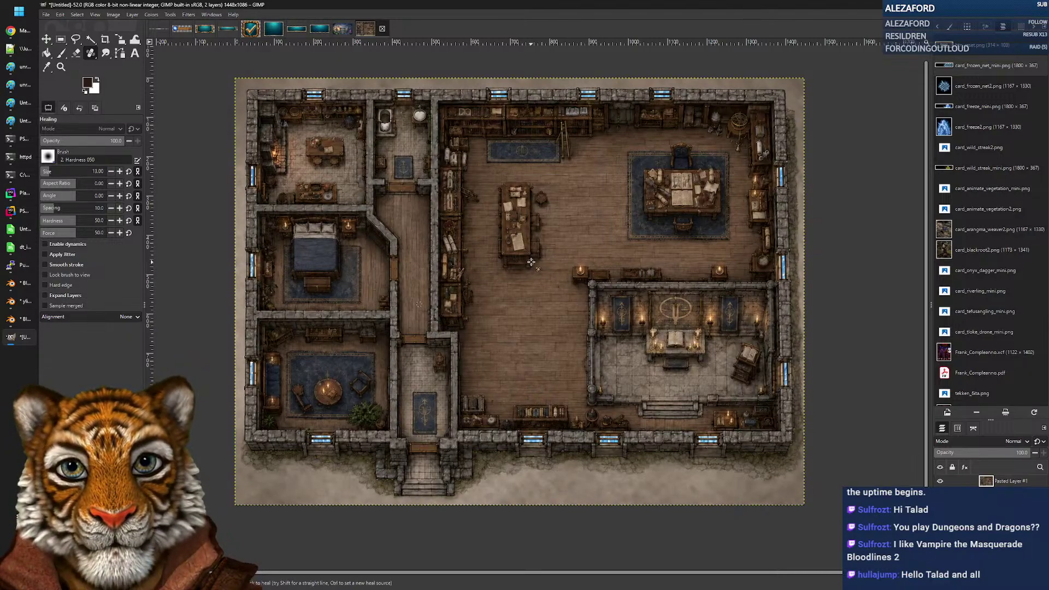
# Step: Compare the pasted map with the previous version by repeatedly undoing and redoing the paste, up close and across the whole house
pyautogui.hotkey('ctrl', 'z')
pyautogui.hotkey('ctrl', 'y')
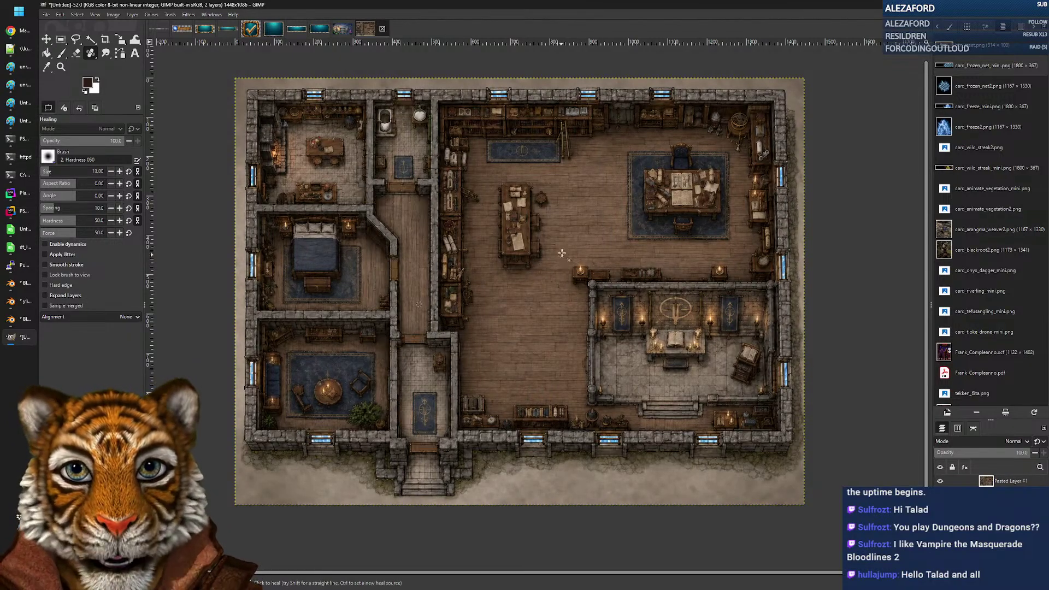
pyautogui.scroll(5, 560, 249)
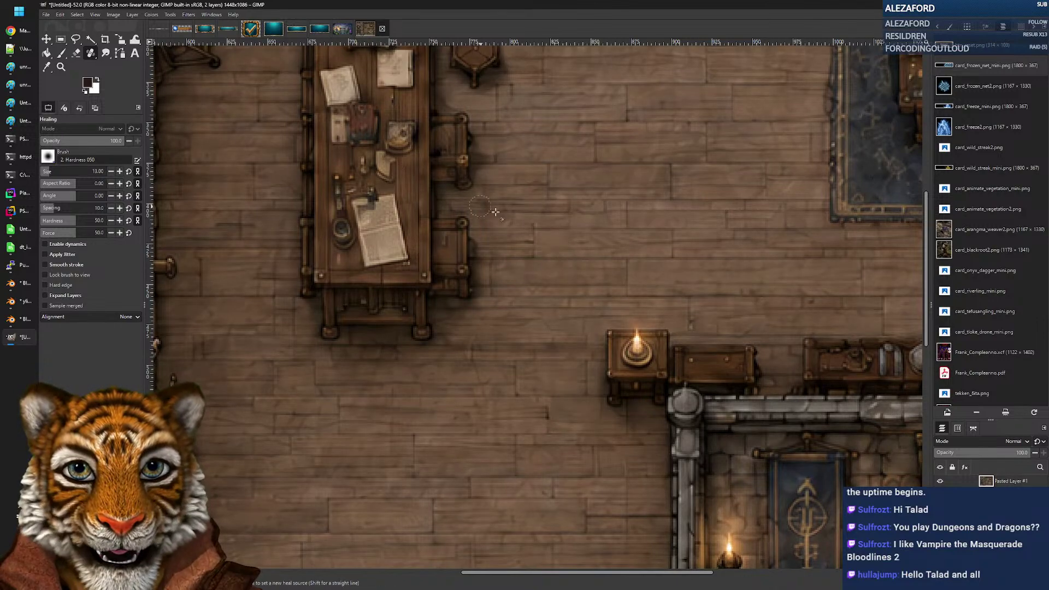
pyautogui.hotkey('ctrl', 'z')
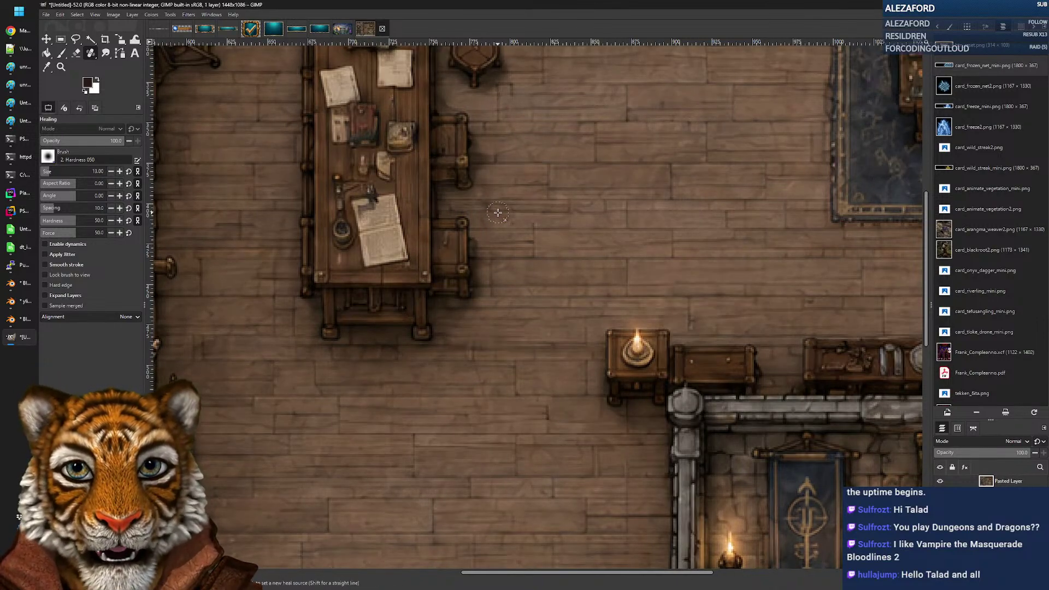
pyautogui.hotkey('ctrl', 'y')
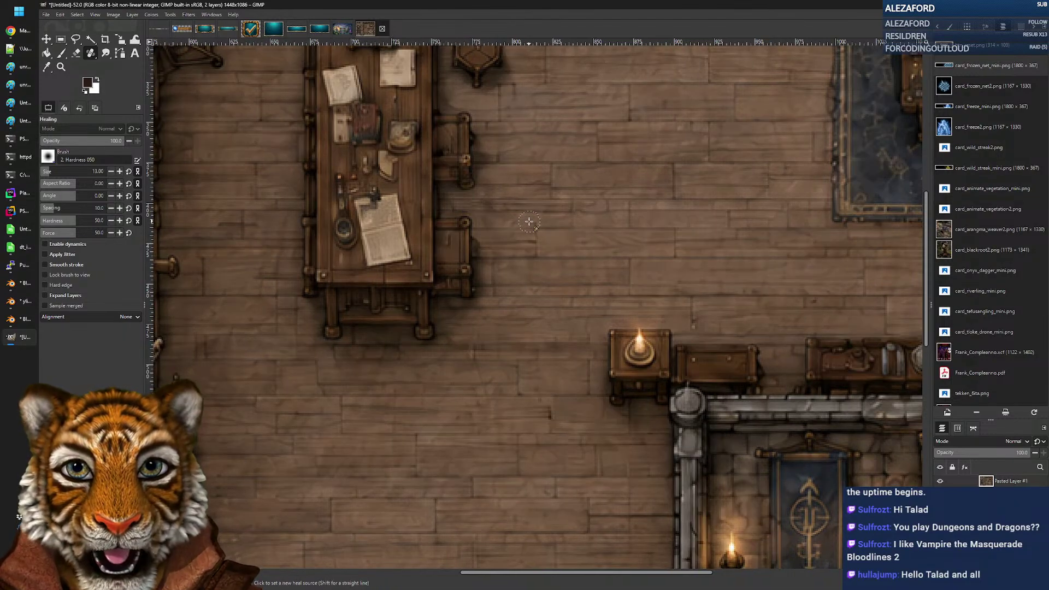
pyautogui.hotkey('ctrl', 'z')
pyautogui.hotkey('ctrl', 'y')
pyautogui.keyDown('ctrl'); pyautogui.scroll(-5, 529, 222); pyautogui.keyUp('ctrl')
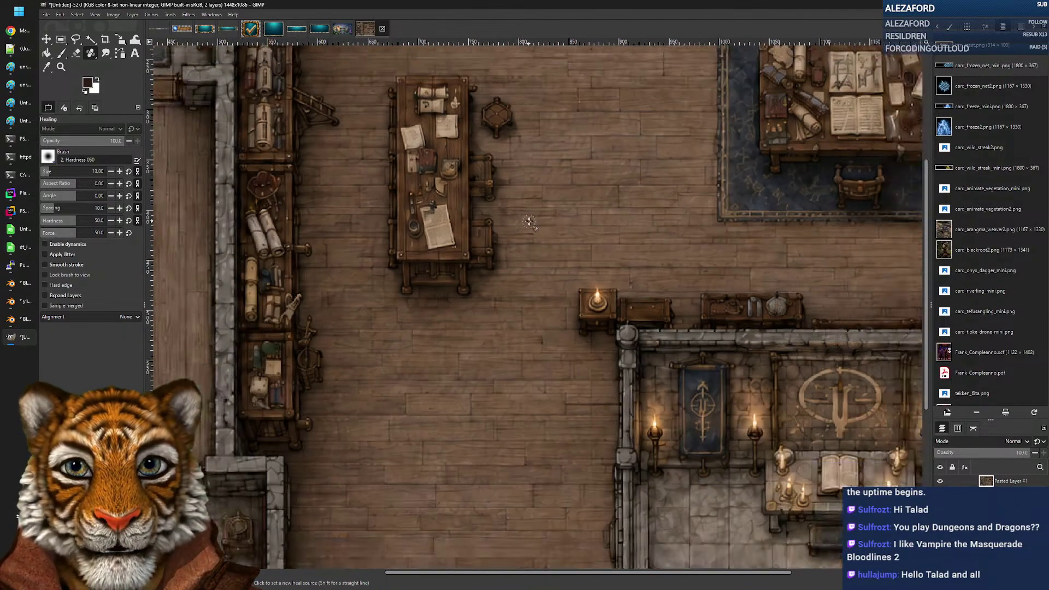
pyautogui.hotkey('ctrl', 'z')
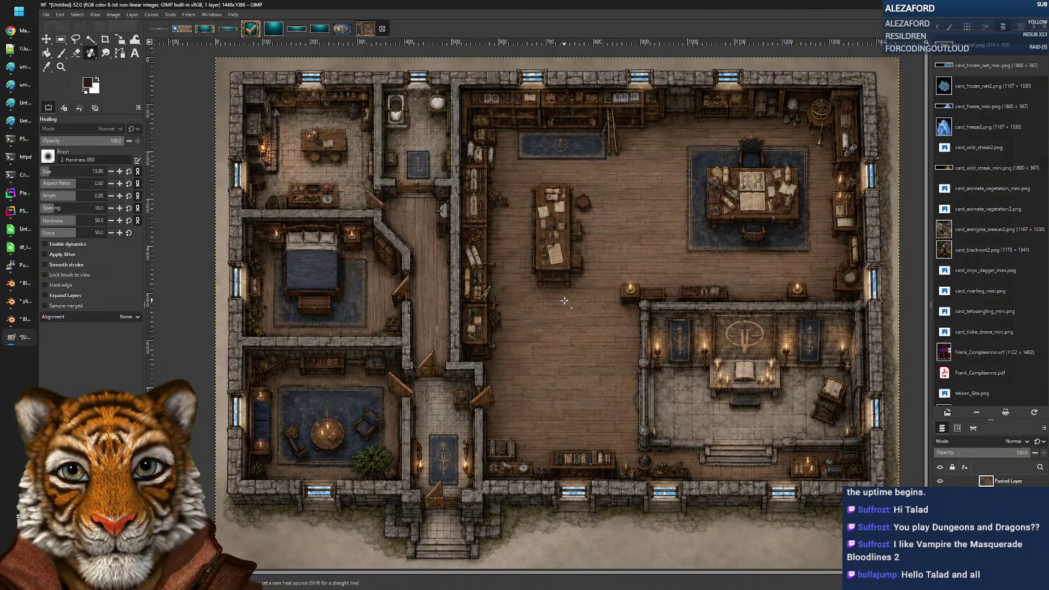
pyautogui.hotkey('ctrl', 'y')
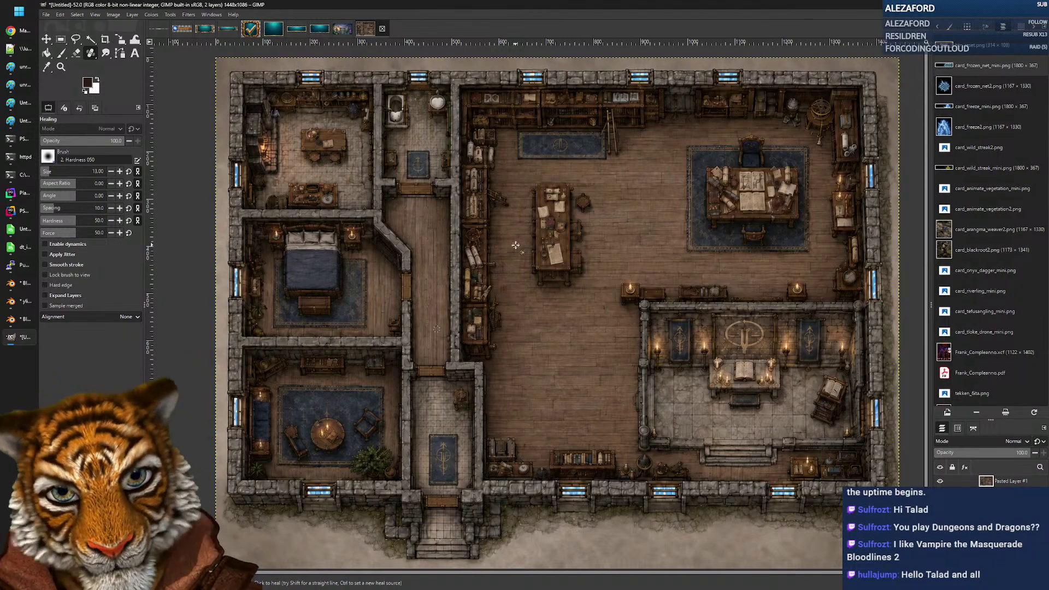
pyautogui.hotkey('ctrl', 'z')
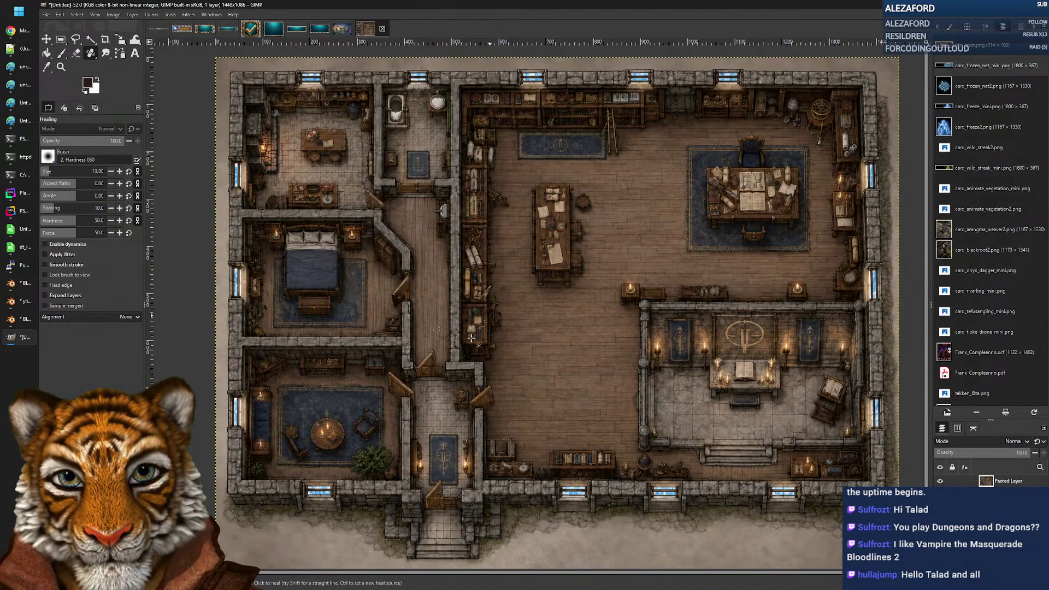
pyautogui.hotkey('ctrl', 'y')
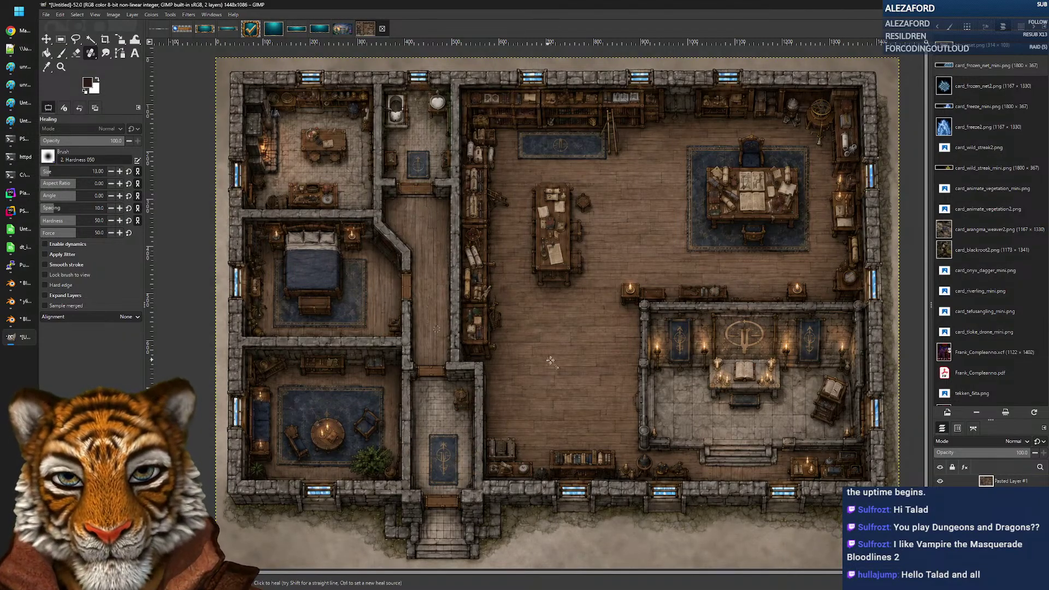
pyautogui.hotkey('ctrl', 'z')
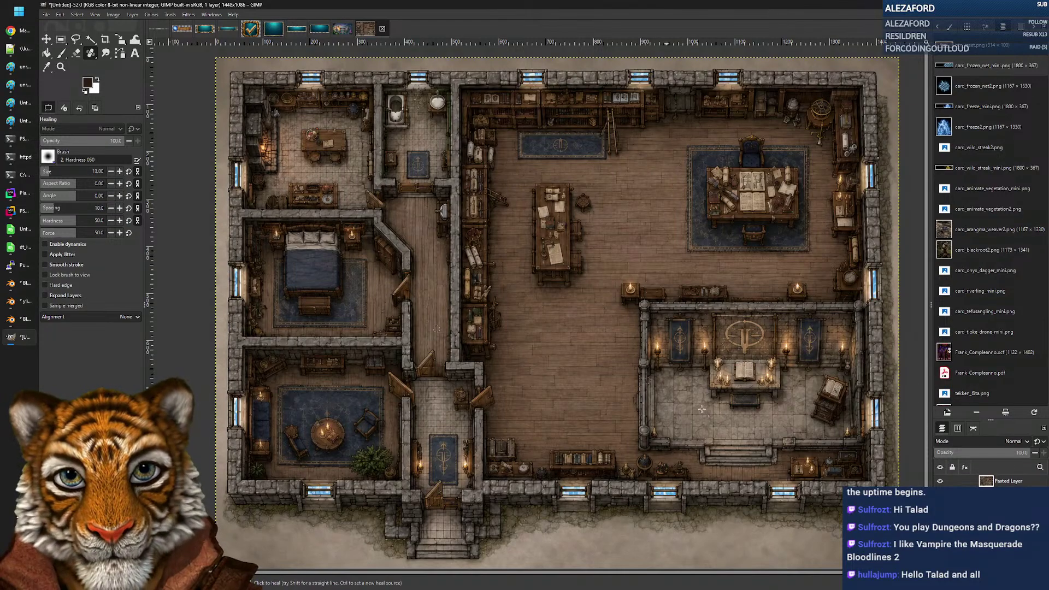
pyautogui.hotkey('ctrl', 'y')
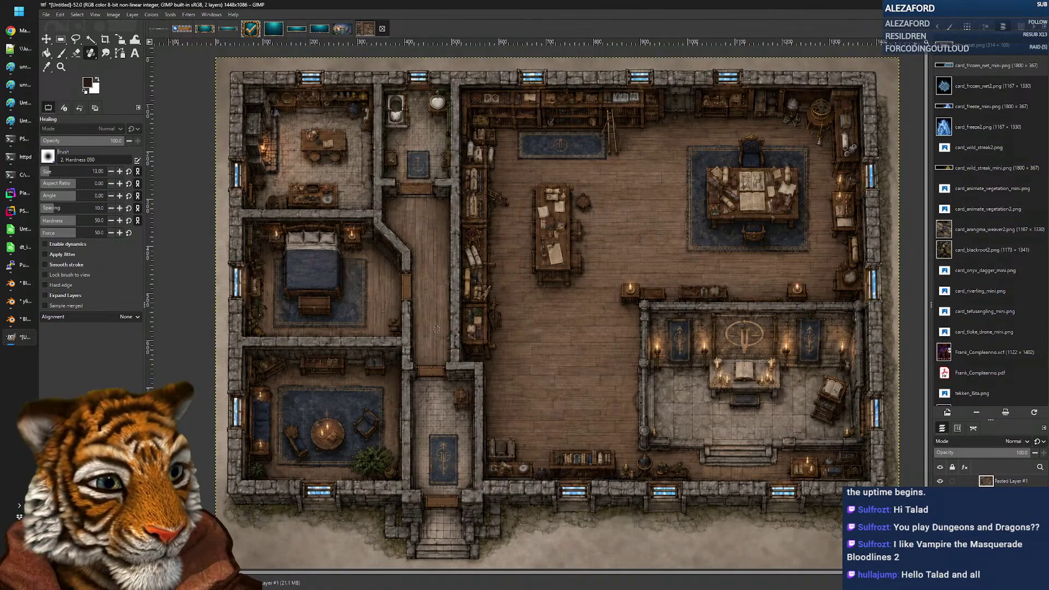
# Step: Move the original map layer above the new one and try erasing its bedroom door with the Eraser at size 26
pyautogui.hotkey('ctrl', 'z')
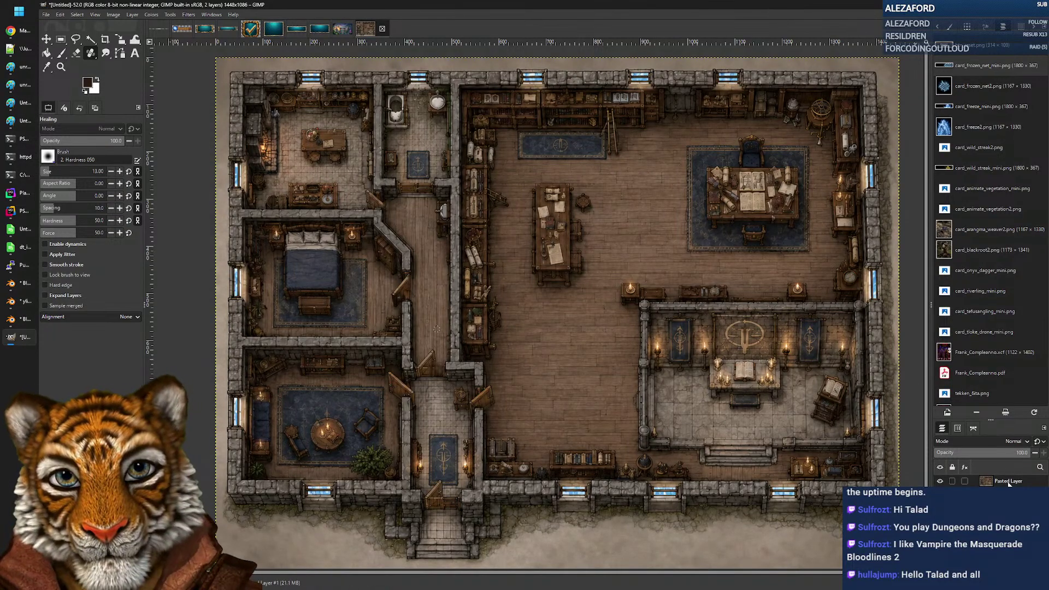
pyautogui.scroll(2, 394, 284)
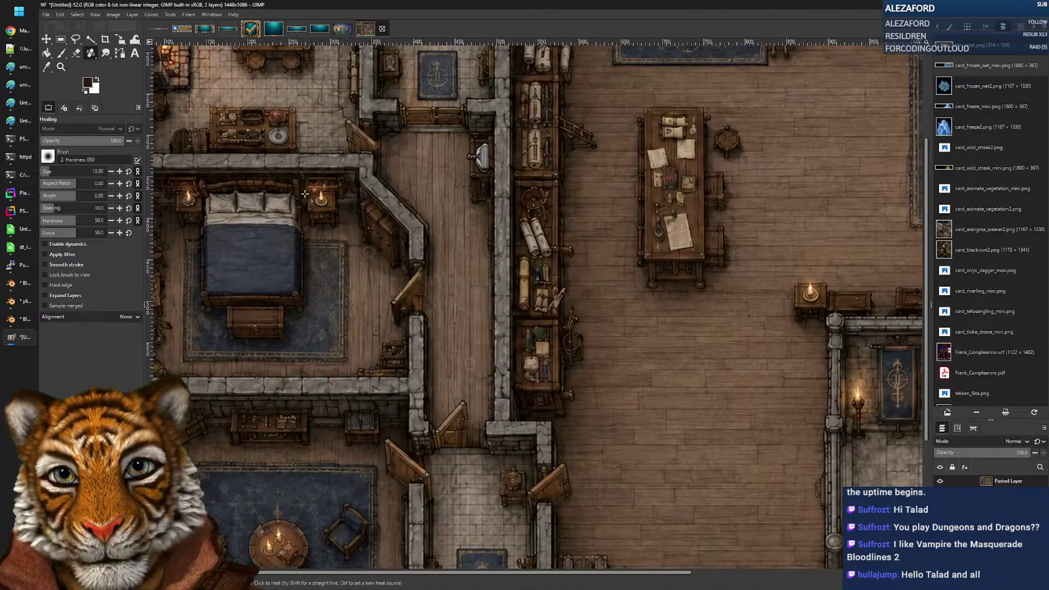
pyautogui.hotkey('shift', 'e')
pyautogui.scroll(5, 414, 279)
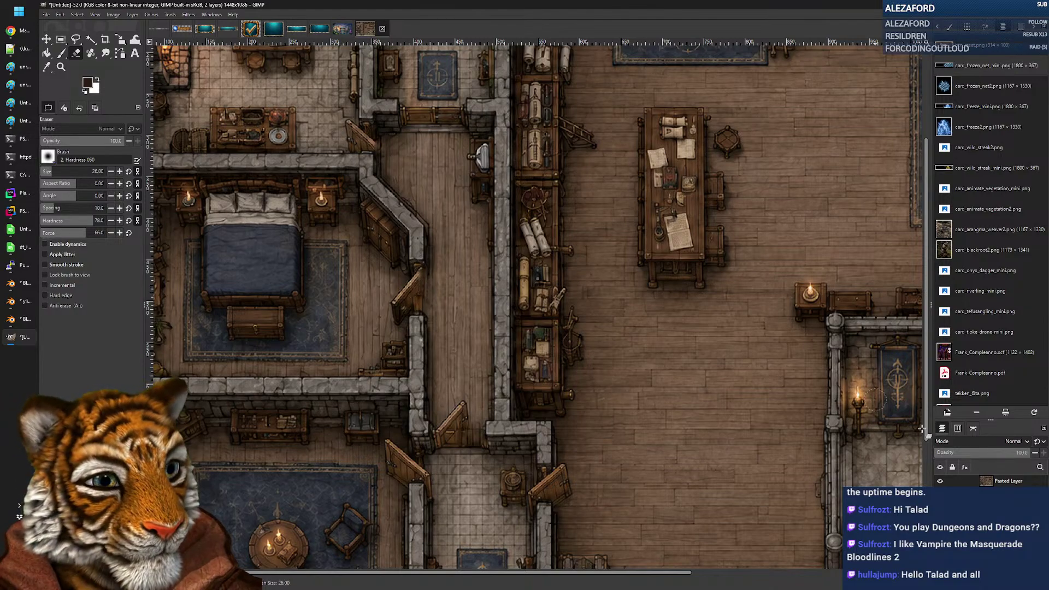
pyautogui.moveTo(416, 273); pyautogui.dragTo(415, 291)
pyautogui.hotkey('ctrl', 'z')
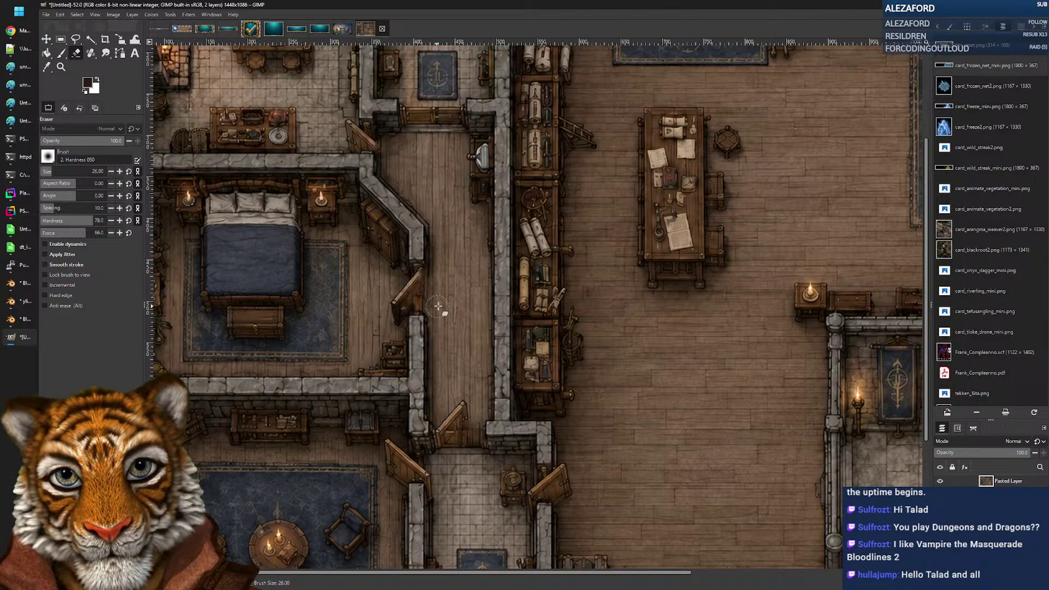
# Step: Add an alpha channel to the original map layer and erase its slanted bedroom door to reveal the redrawn one beneath
pyautogui.rightClick(1010, 479)
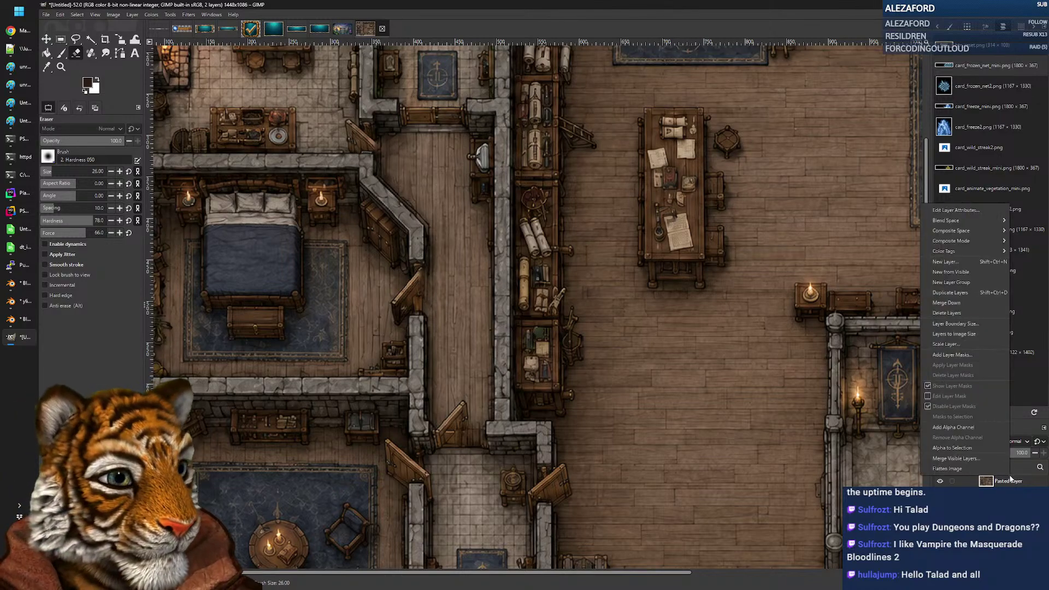
pyautogui.click(954, 428)
pyautogui.moveTo(415, 270); pyautogui.dragTo(415, 311)
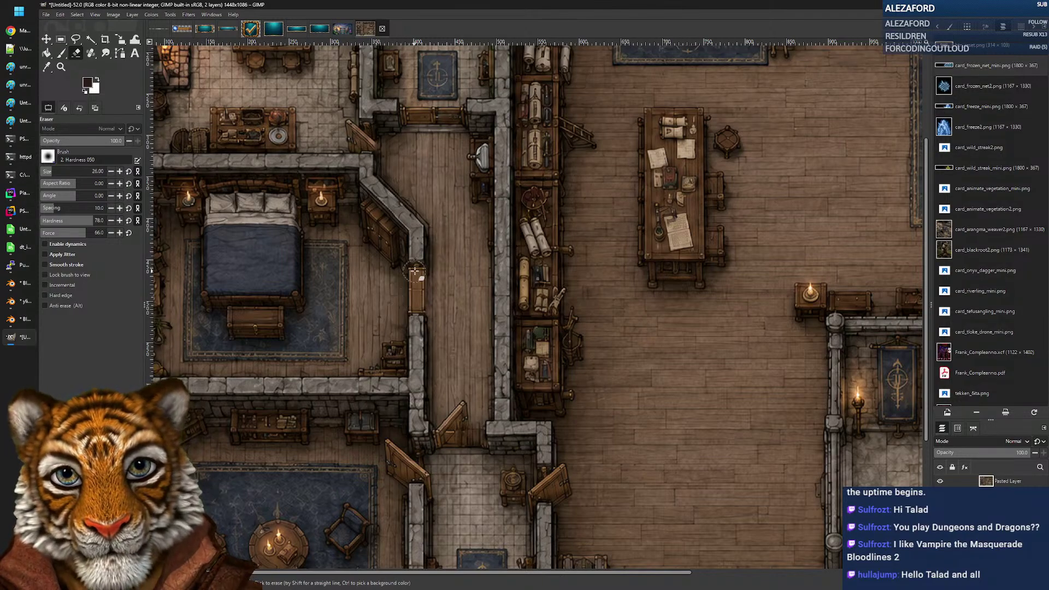
# Step: Try erasing the slanted kitchen door beside the hallway on the original map layer
pyautogui.scroll(-3, 450, 352)
pyautogui.moveTo(440, 386)
pyautogui.mouseDown()
pyautogui.moveTo(432, 370)
pyautogui.moveTo(444, 382)
pyautogui.moveTo(445, 361)
pyautogui.mouseUp()
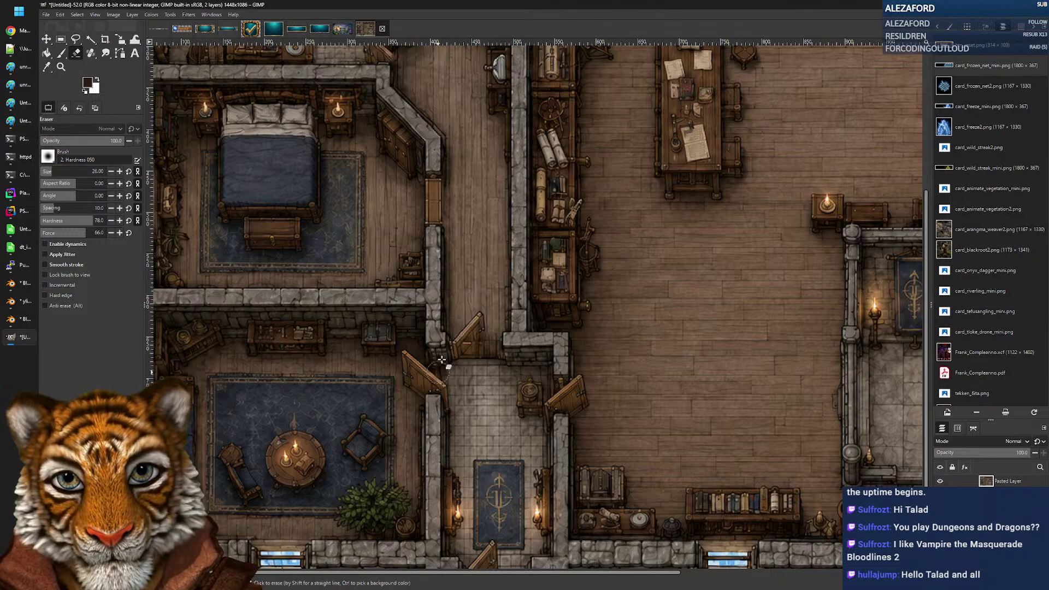
pyautogui.moveTo(523, 373); pyautogui.dragTo(482, 368)
pyautogui.moveTo(454, 246); pyautogui.dragTo(526, 420)
pyautogui.moveTo(413, 208); pyautogui.dragTo(412, 212)
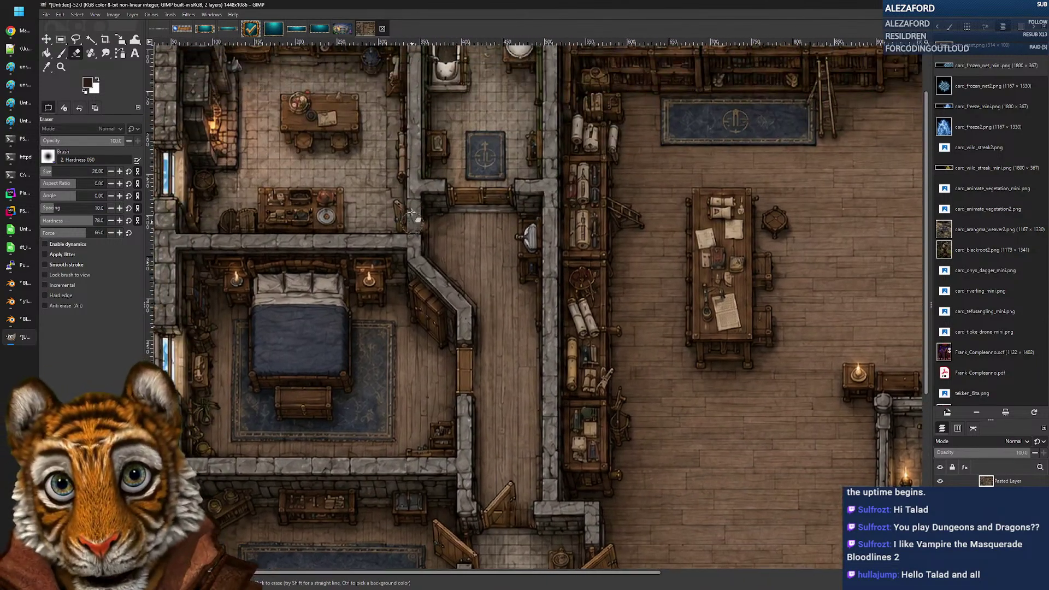
pyautogui.hotkey('ctrl', 'z')
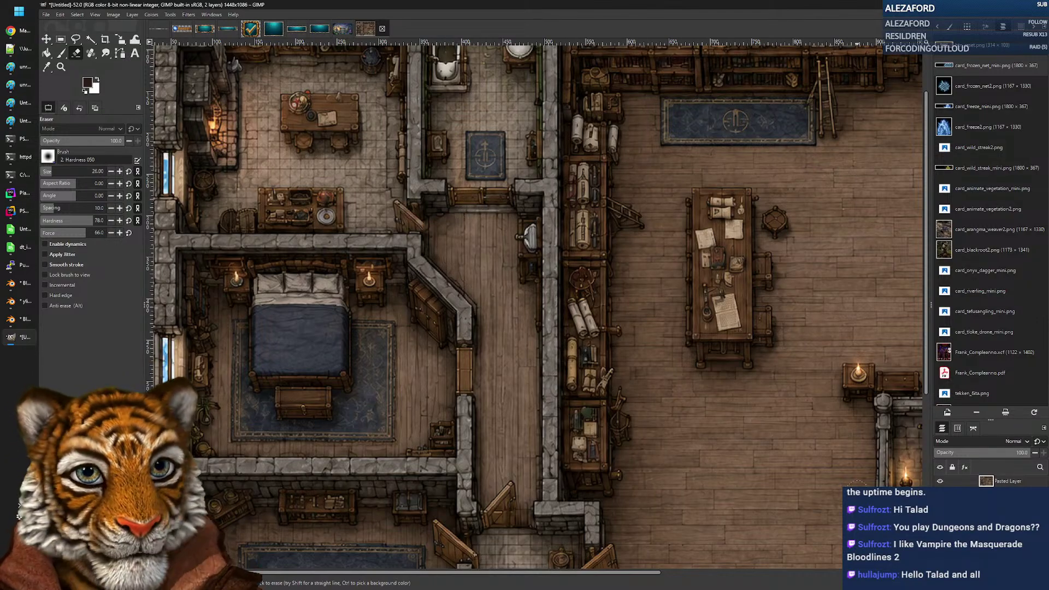
# Step: Compare the two map versions around the kitchen and hallway by toggling the original layer's visibility
pyautogui.click(940, 481)
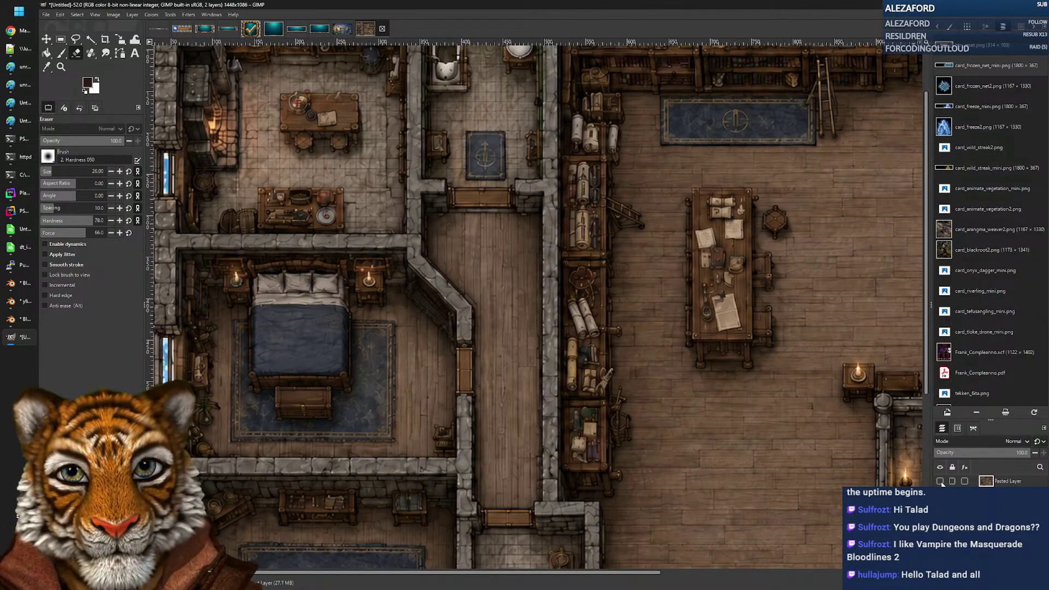
pyautogui.click(940, 481)
pyautogui.click(940, 481)
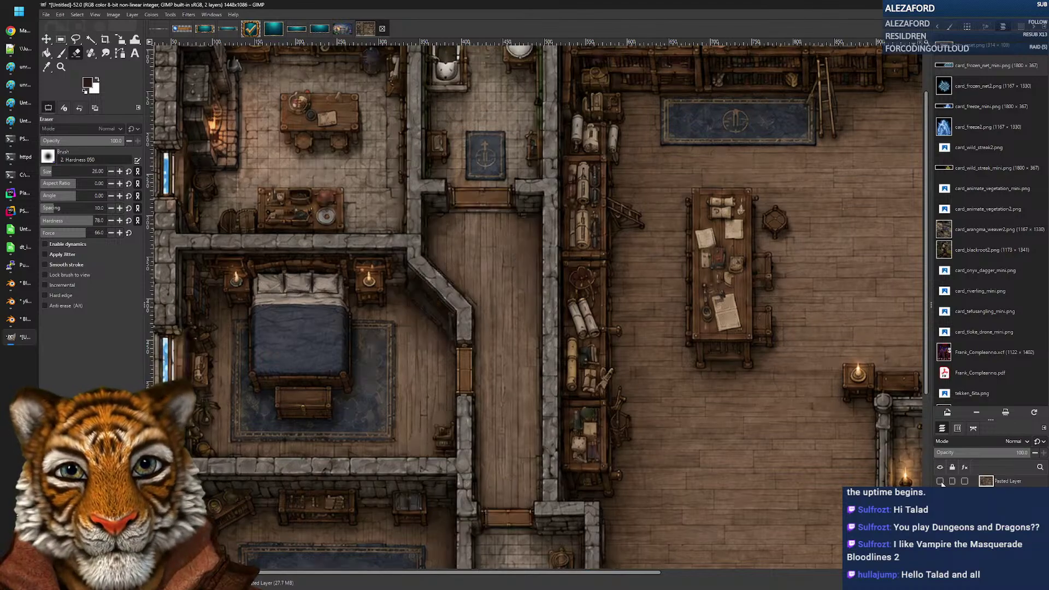
pyautogui.click(940, 481)
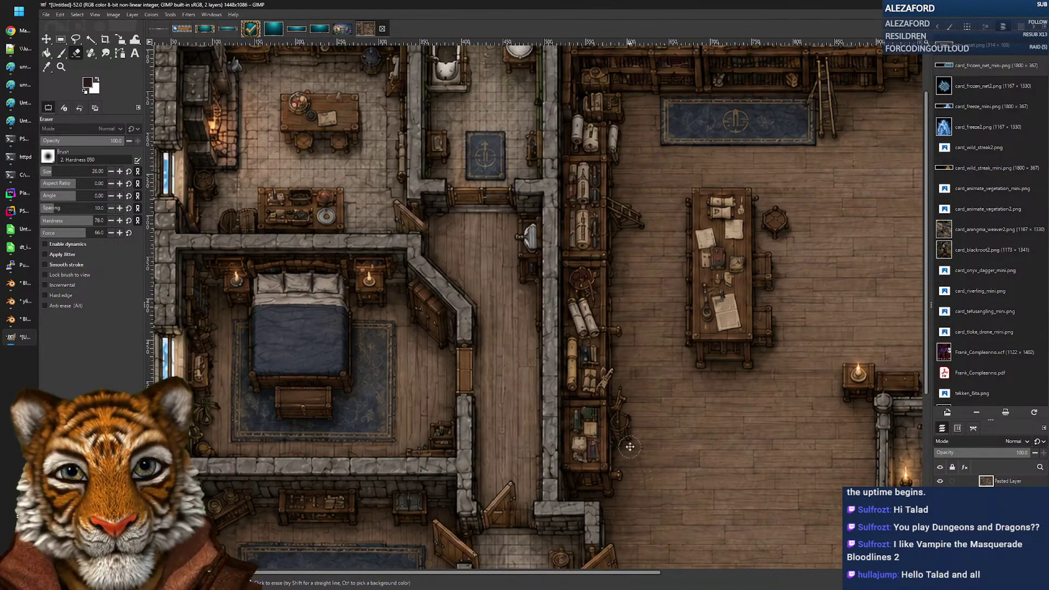
# Step: Erase the slanted door at the hallway's south end and part of the slanted kitchen door on the original map layer
pyautogui.scroll(-3, 599, 309)
pyautogui.moveTo(458, 380)
pyautogui.mouseDown()
pyautogui.moveTo(491, 379)
pyautogui.moveTo(468, 378)
pyautogui.moveTo(476, 348)
pyautogui.moveTo(492, 380)
pyautogui.mouseUp()
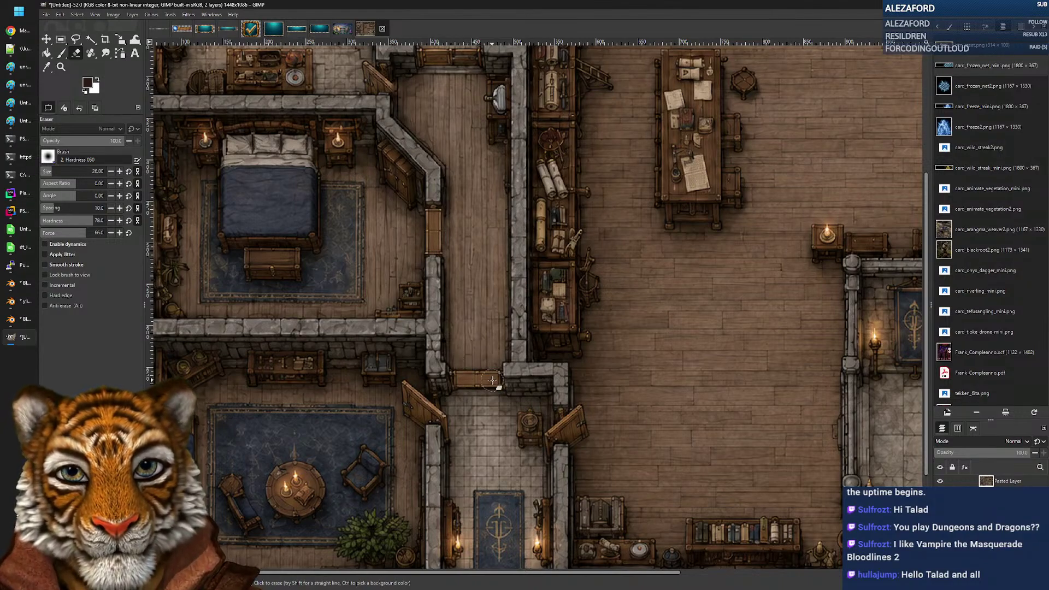
pyautogui.scroll(-3, 593, 346)
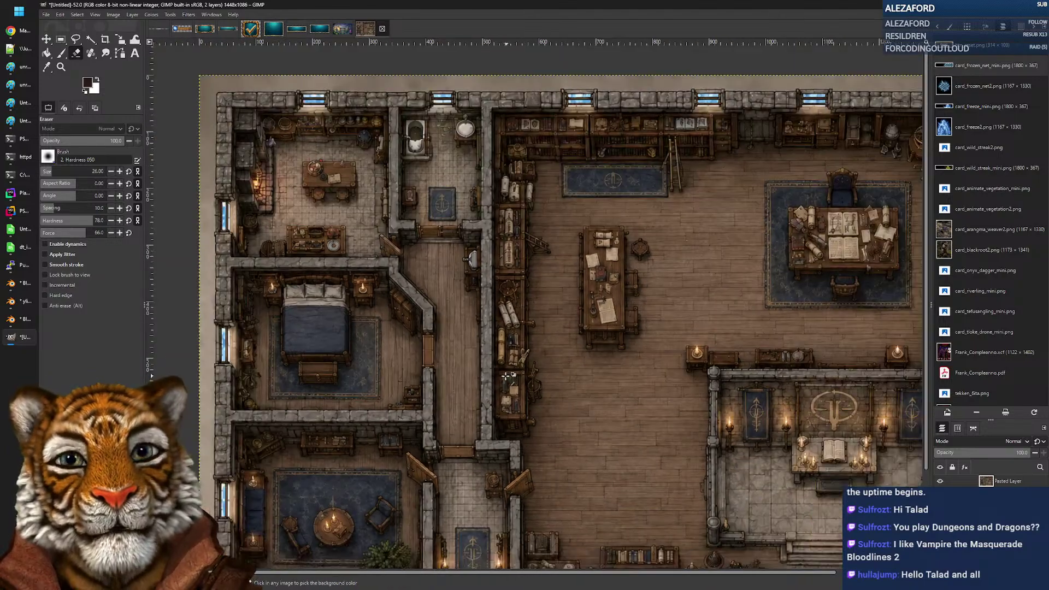
pyautogui.scroll(1, 466, 354)
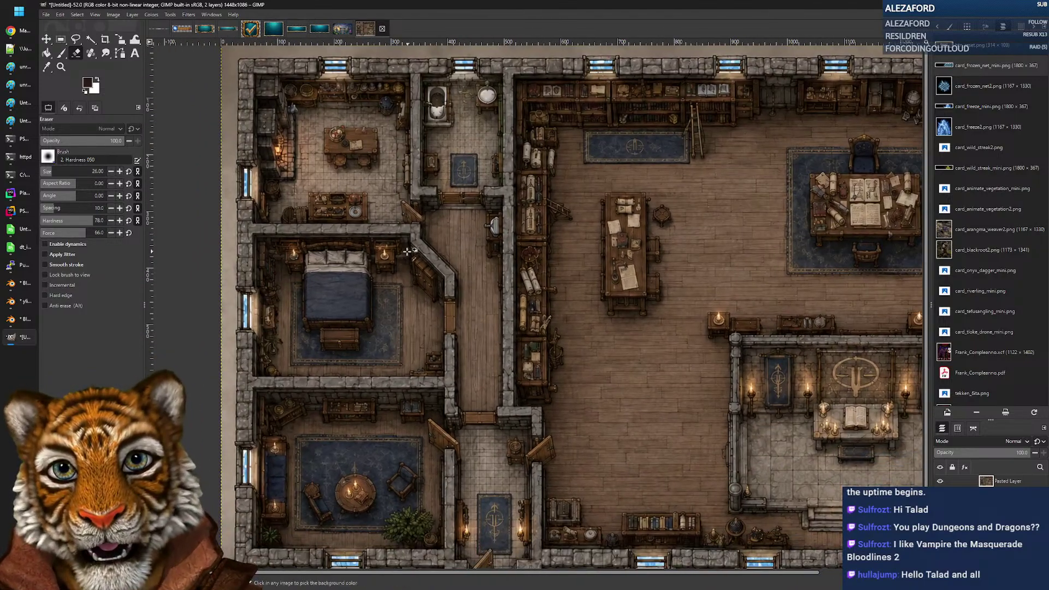
pyautogui.scroll(1, 409, 256)
pyautogui.scroll(2, 418, 263)
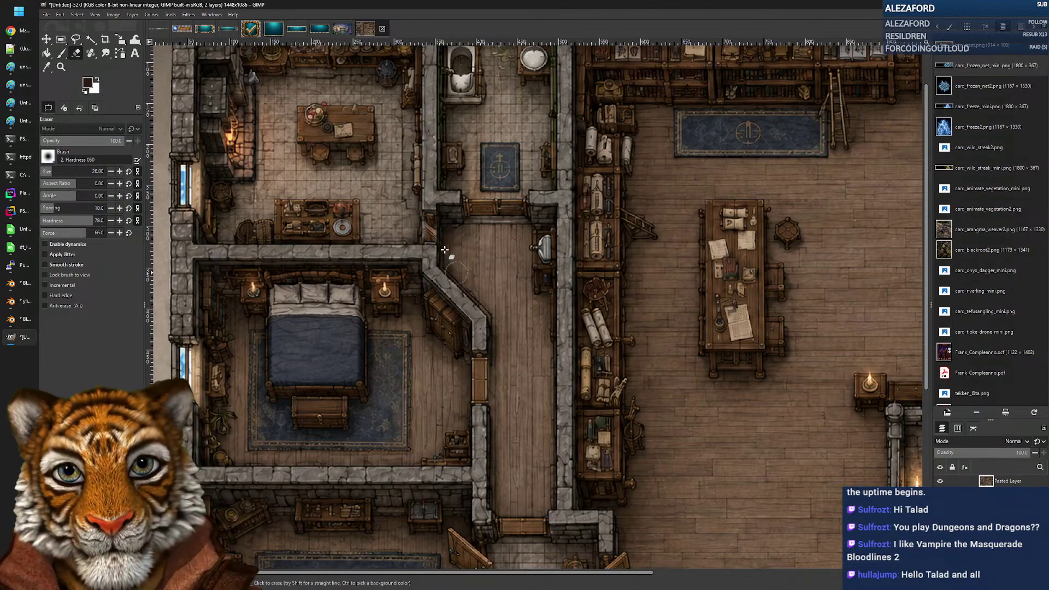
# Step: Erase the slanted doors on both side walls of the entry hall and at the front entrance
pyautogui.press('c')
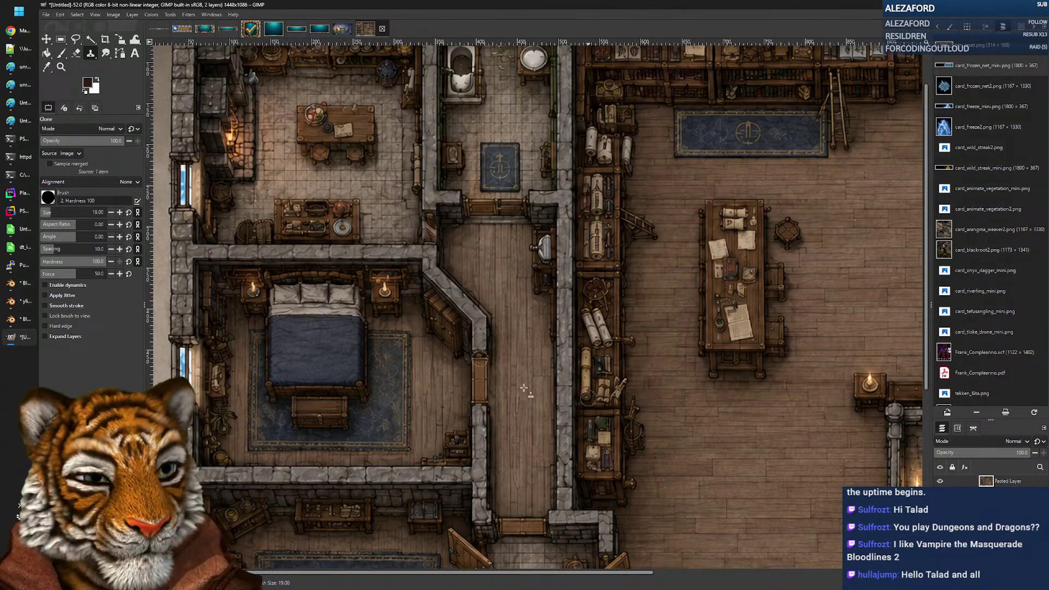
pyautogui.scroll(-5, 524, 388)
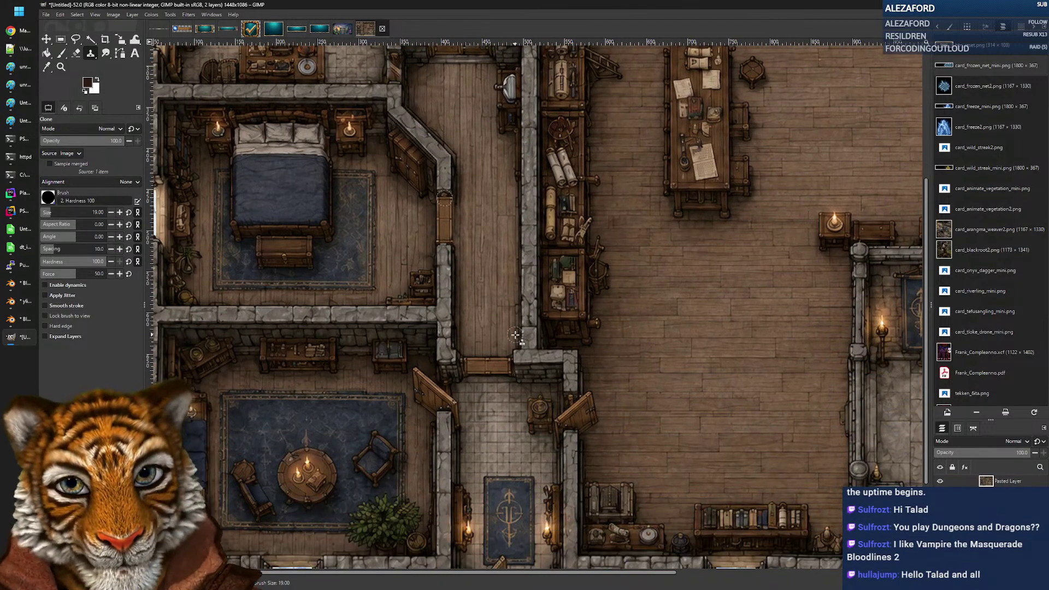
pyautogui.scroll(-1, 522, 350)
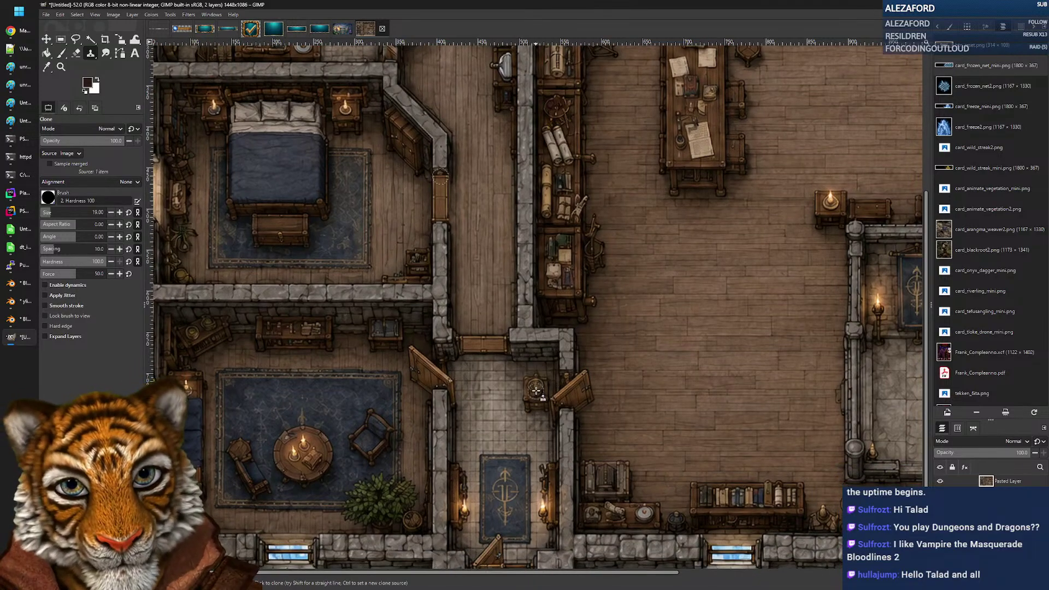
pyautogui.click(78, 55)
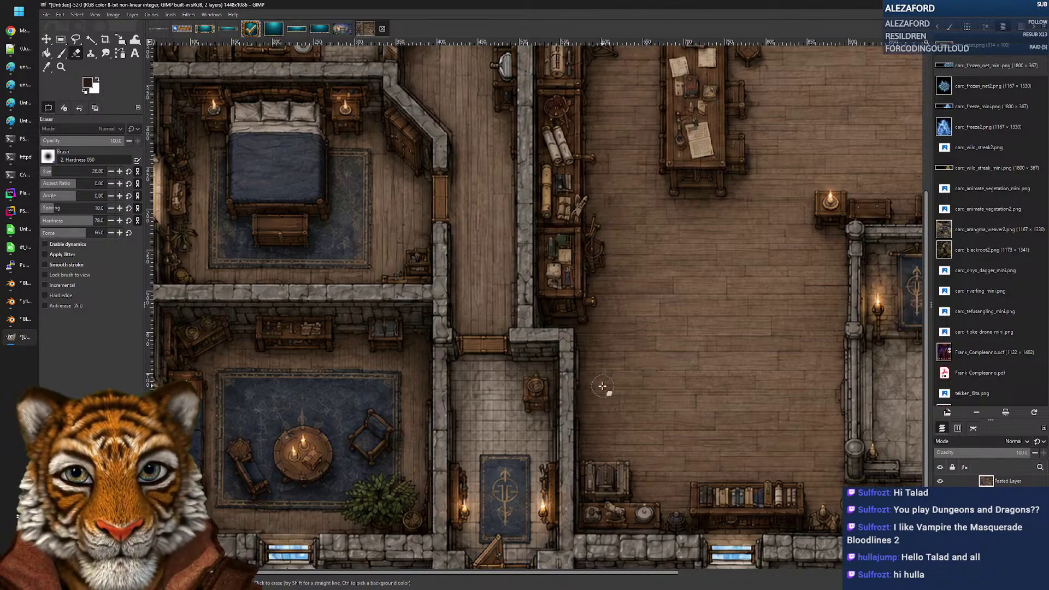
pyautogui.scroll(-5, 603, 386)
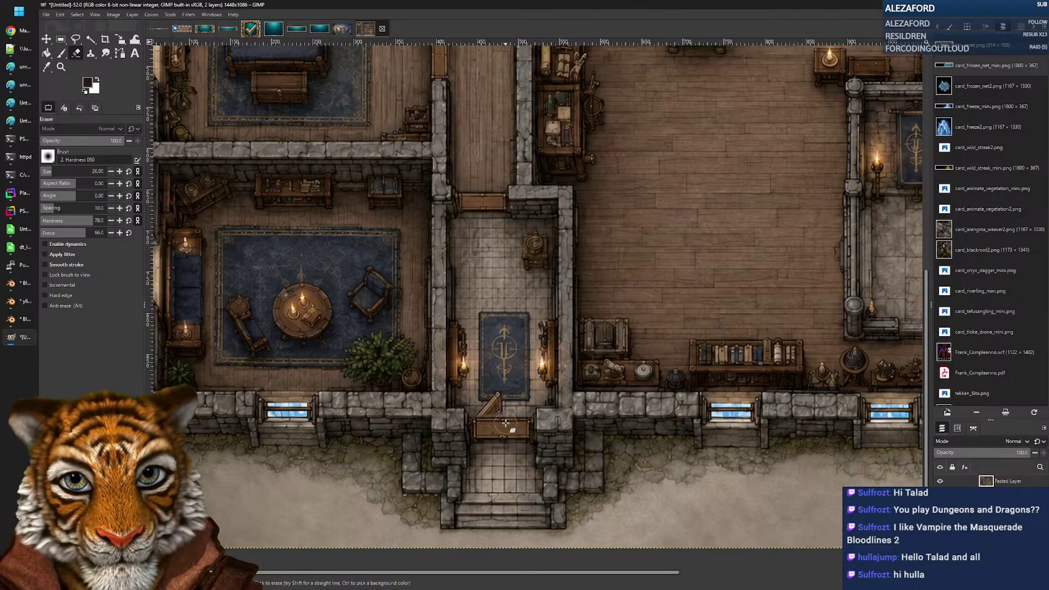
pyautogui.moveTo(523, 421)
pyautogui.mouseDown()
pyautogui.moveTo(492, 415)
pyautogui.moveTo(498, 402)
pyautogui.mouseUp()
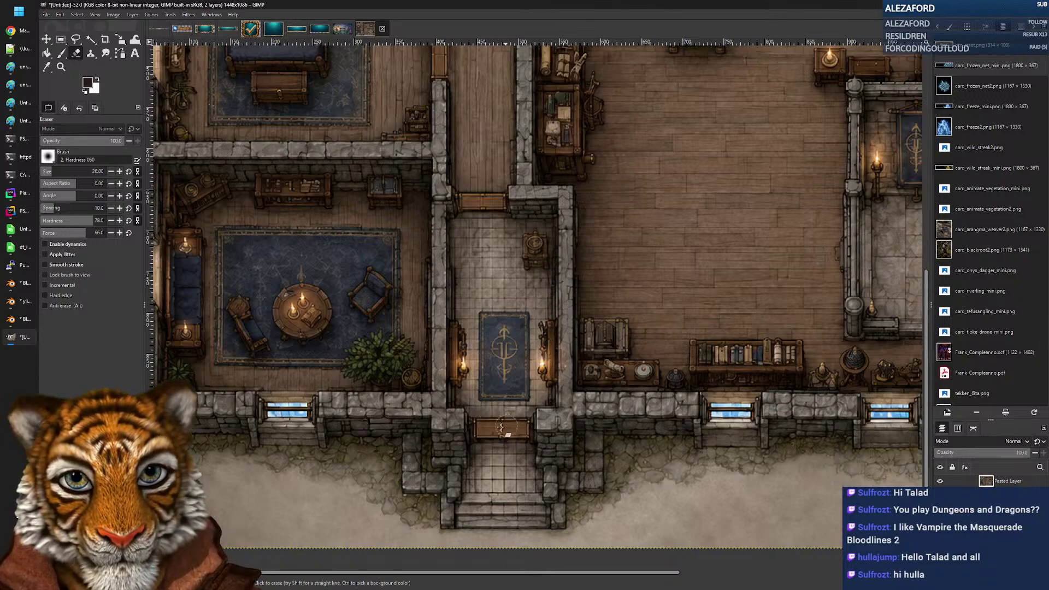
# Step: Merge the original map layer and the redrawn layer beneath it into a single layer
pyautogui.scroll(-2, 537, 370)
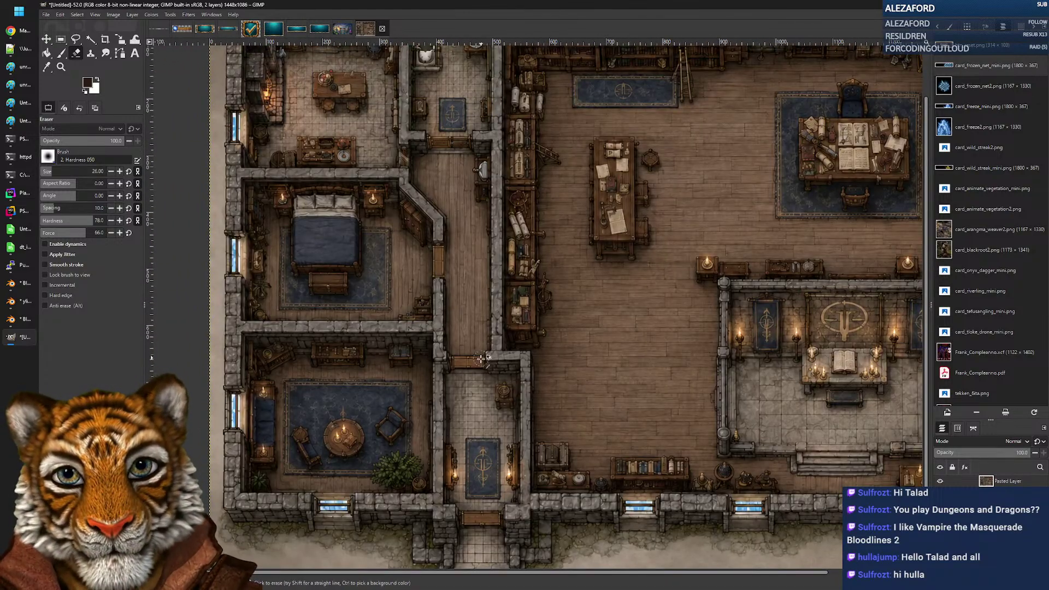
pyautogui.scroll(3, 480, 359)
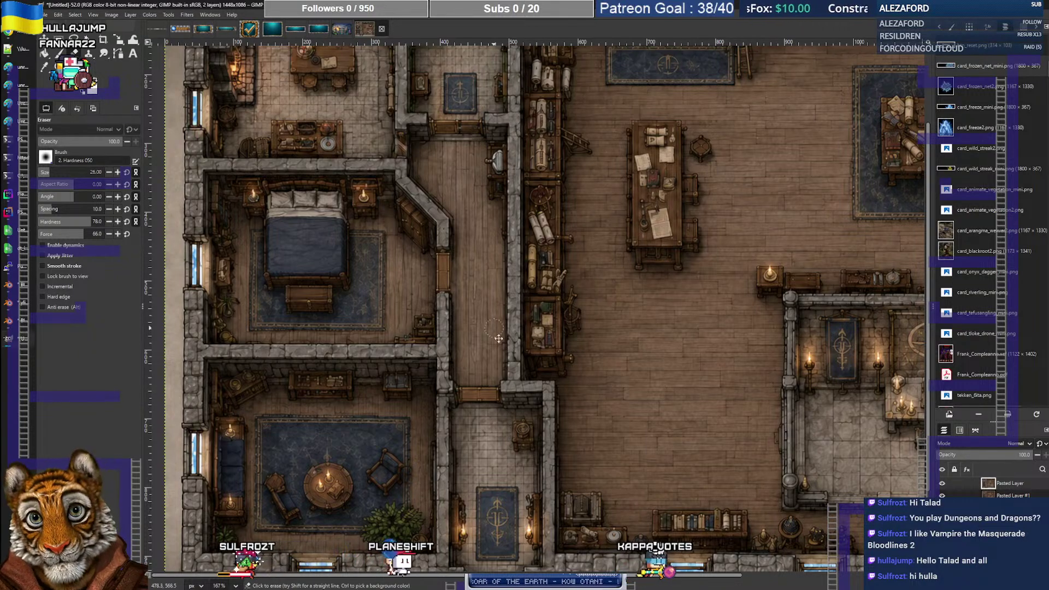
pyautogui.moveTo(499, 340); pyautogui.dragTo(494, 389)
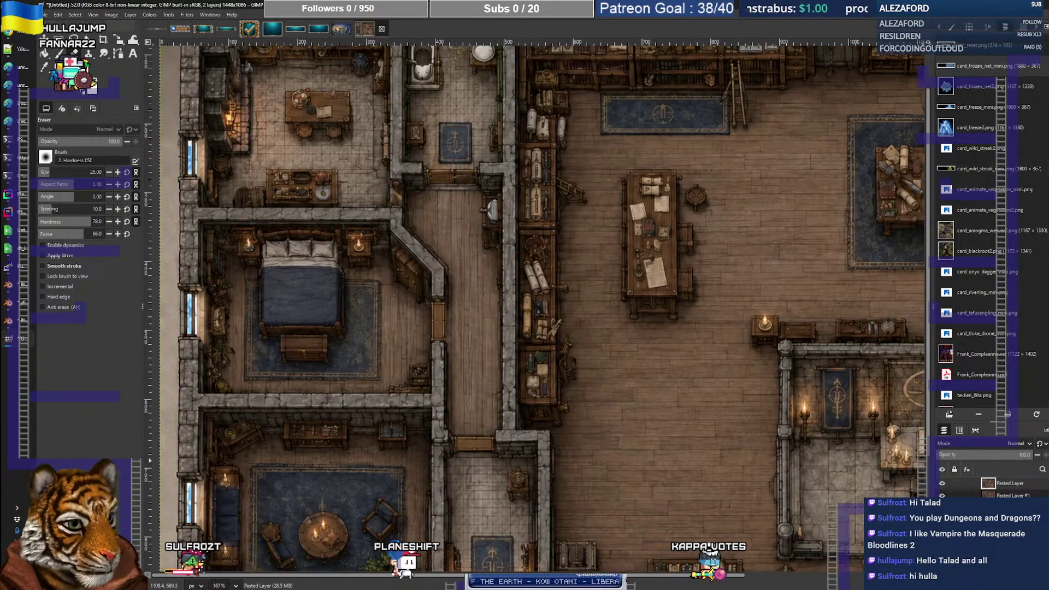
pyautogui.click(1015, 584)
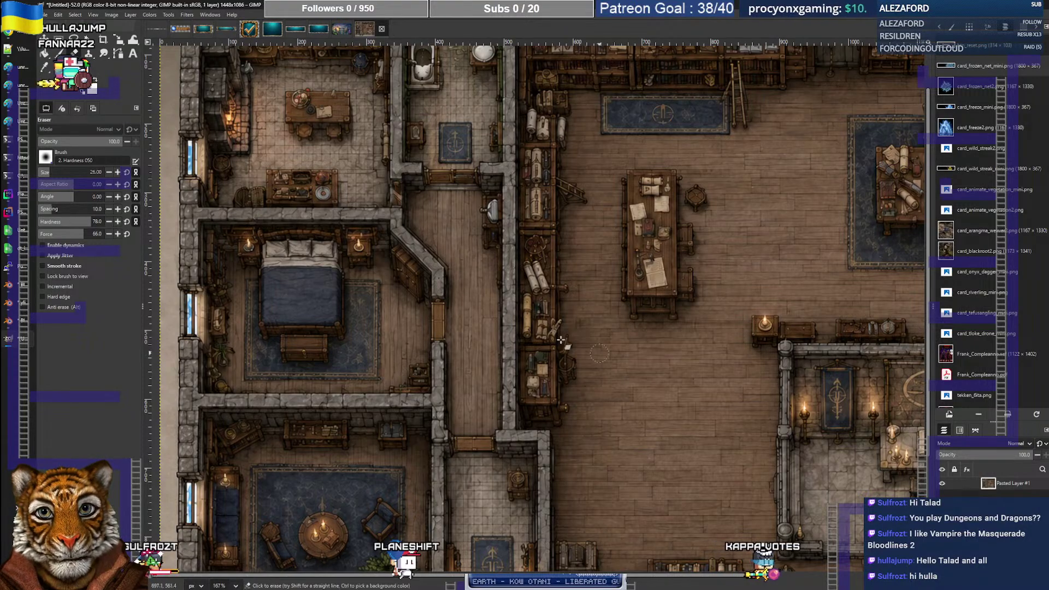
# Step: Clone the bedroom's top-view door onto the kitchen doorway beside the hallway, using the Clone tool at size 19
pyautogui.moveTo(578, 407); pyautogui.dragTo(578, 282)
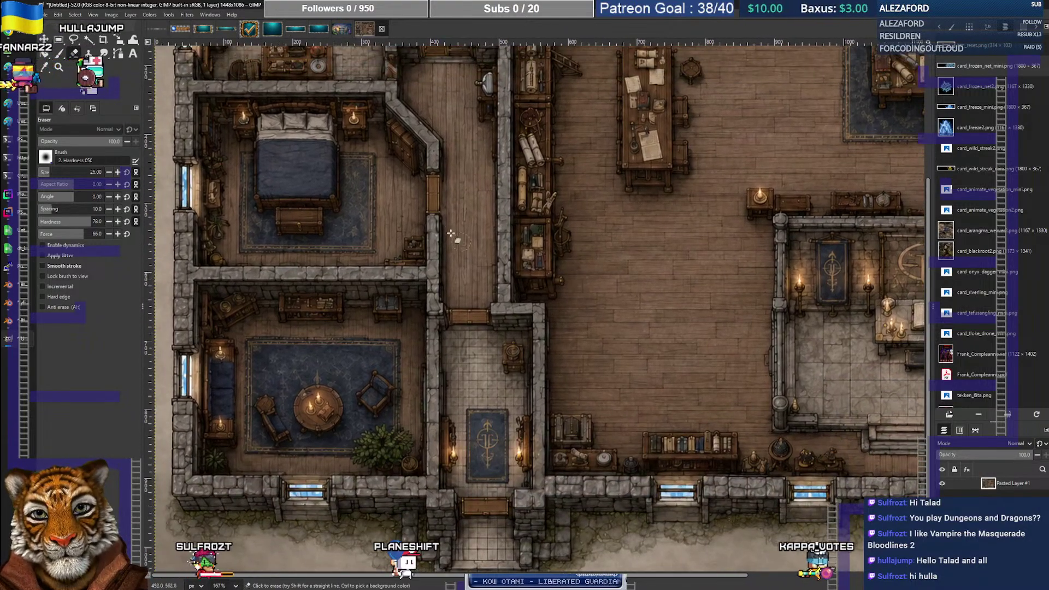
pyautogui.moveTo(456, 232); pyautogui.dragTo(451, 343)
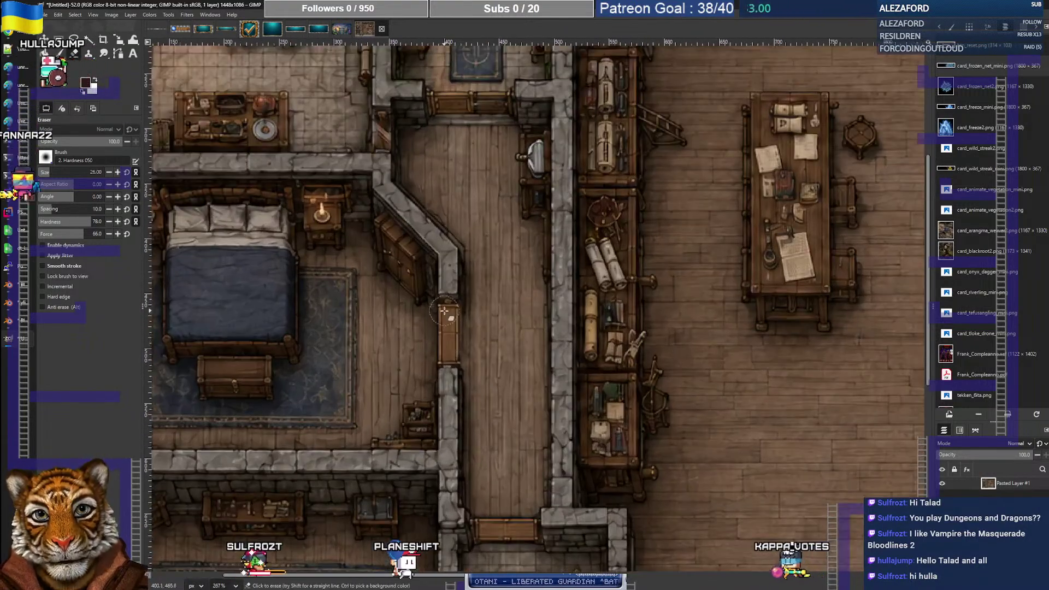
pyautogui.press('[')
pyautogui.press('[')
pyautogui.press('[')
pyautogui.press('[')
pyautogui.press('c')
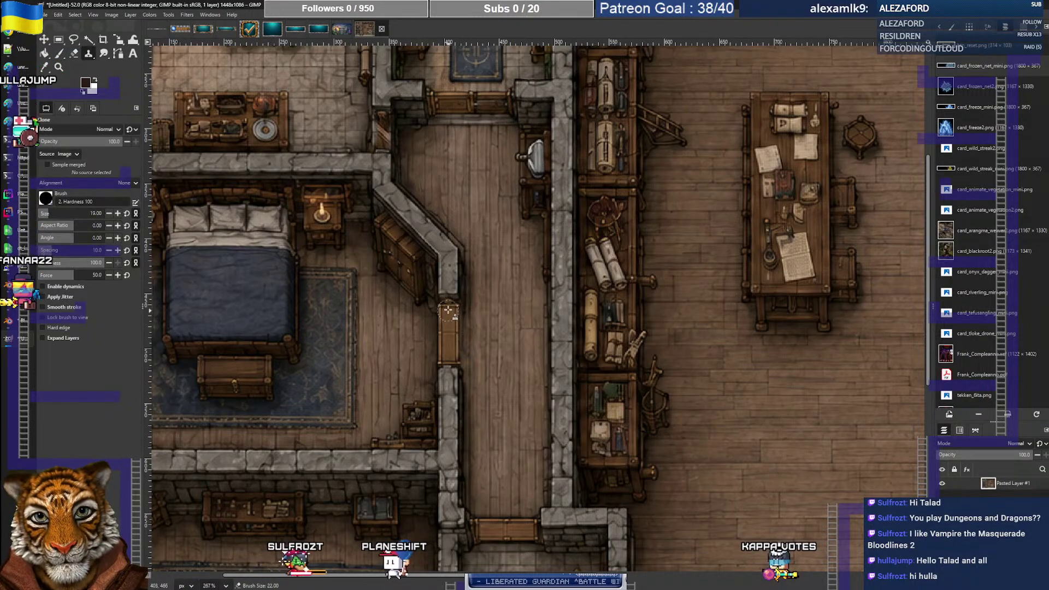
pyautogui.keyDown('ctrl'); pyautogui.click(449, 307); pyautogui.keyUp('ctrl')
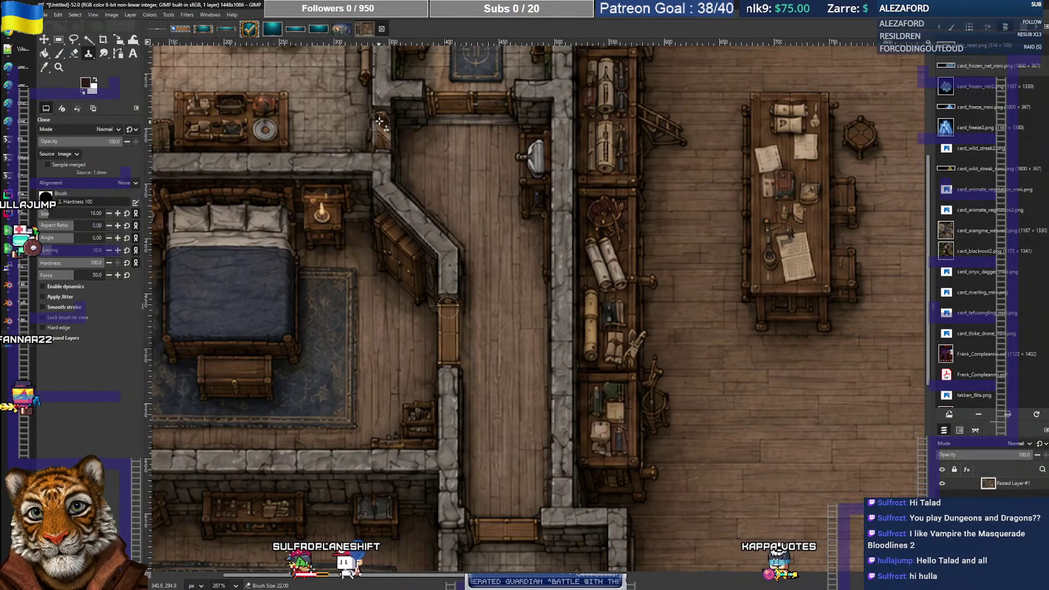
pyautogui.moveTo(383, 116); pyautogui.dragTo(381, 127)
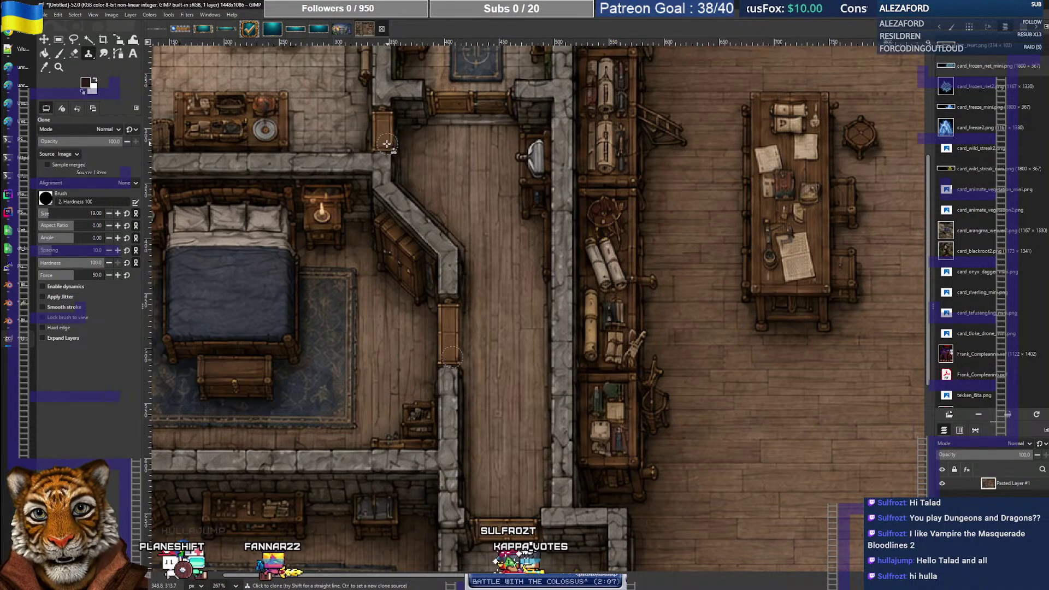
# Step: Examine the walls along the hallway and entry hall for rooms that lack a door
pyautogui.scroll(-4, 518, 366)
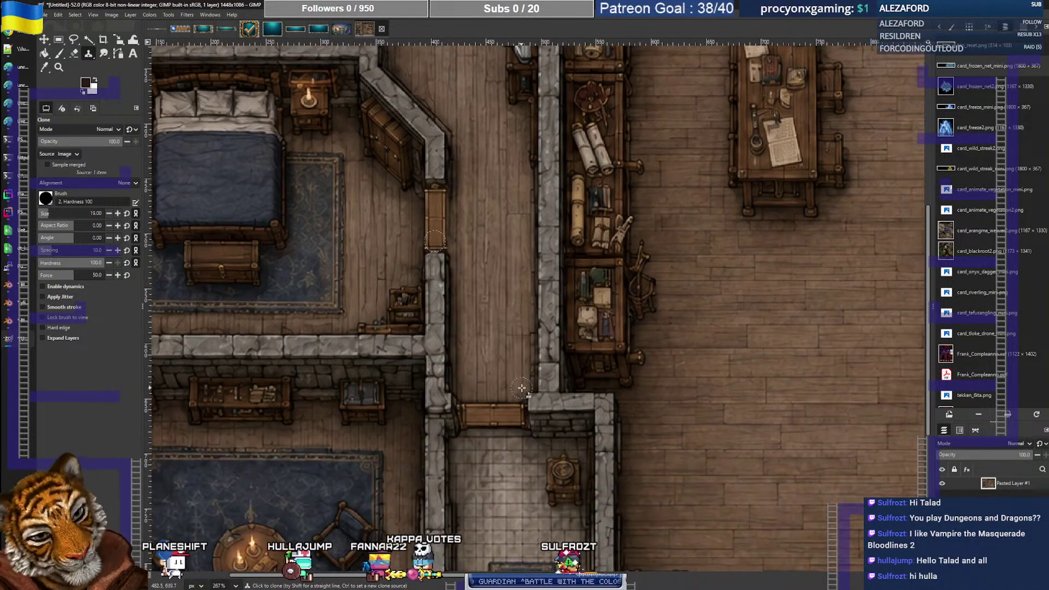
pyautogui.scroll(-6, 522, 388)
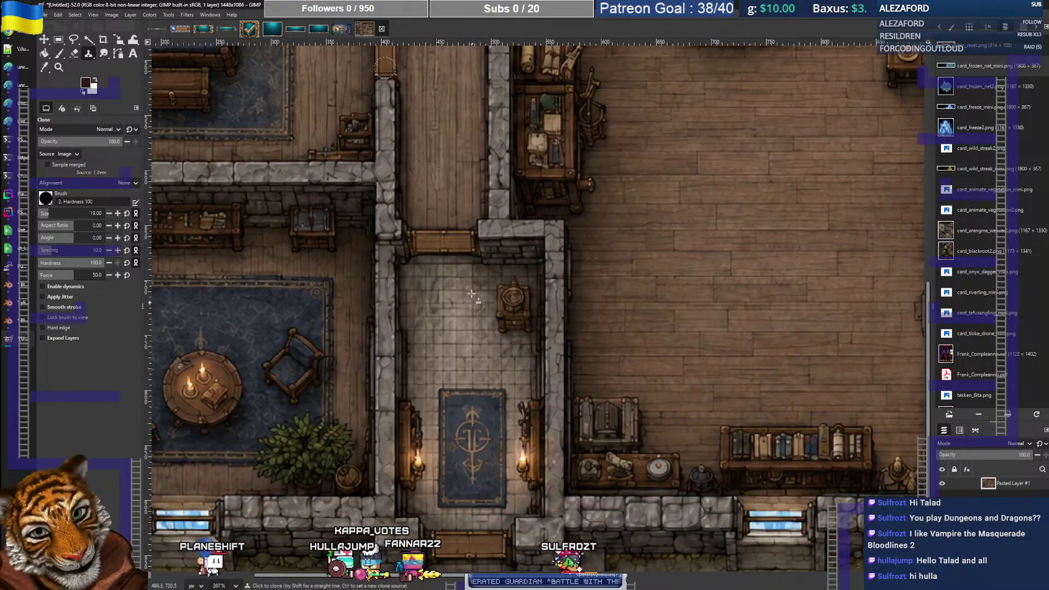
pyautogui.scroll(8, 471, 294)
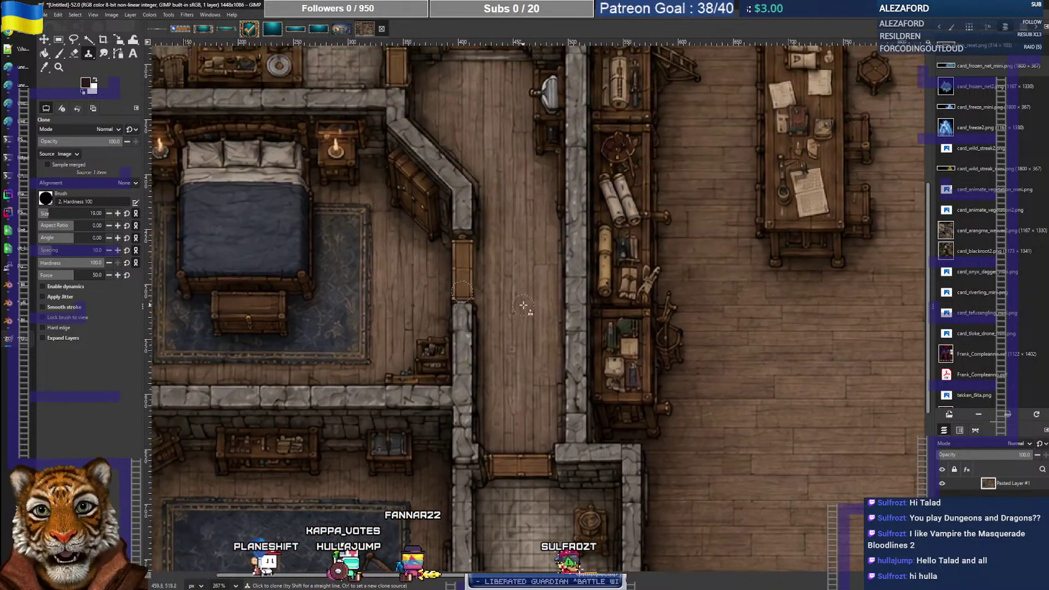
pyautogui.scroll(-2, 513, 318)
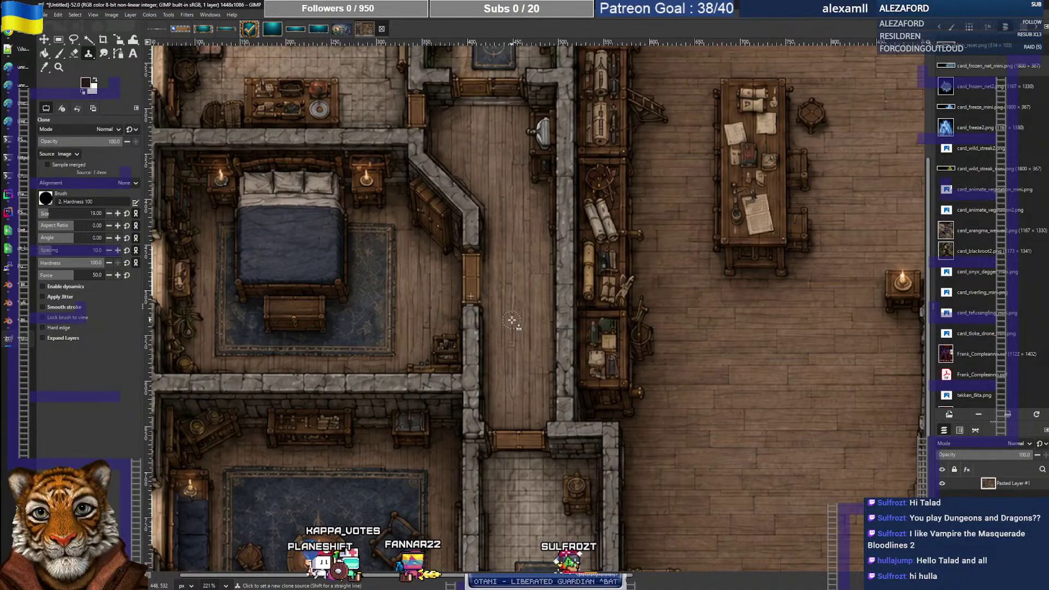
pyautogui.scroll(-1, 512, 321)
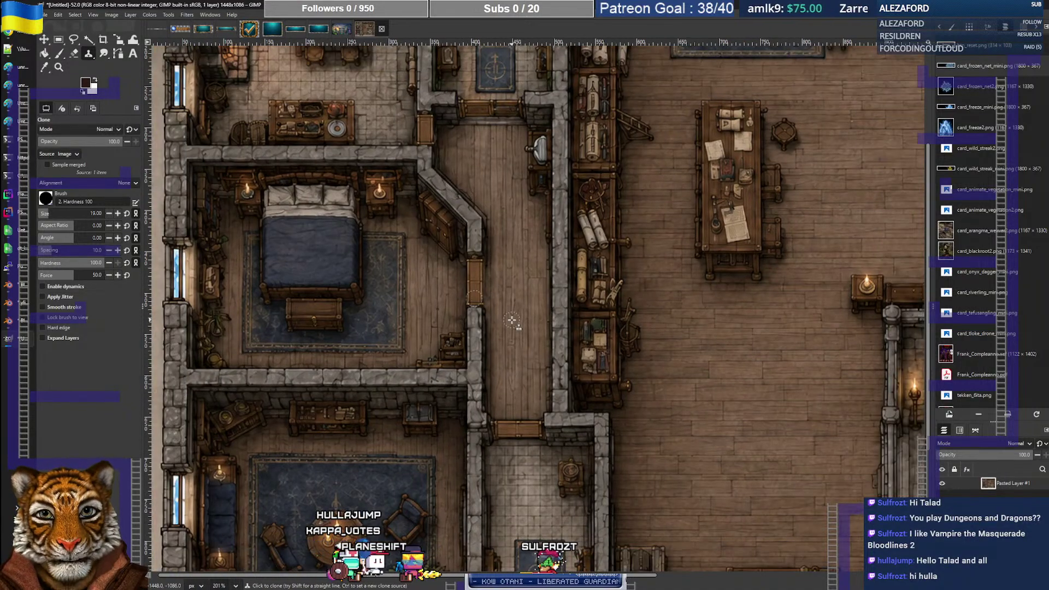
pyautogui.moveTo(530, 379); pyautogui.dragTo(525, 350)
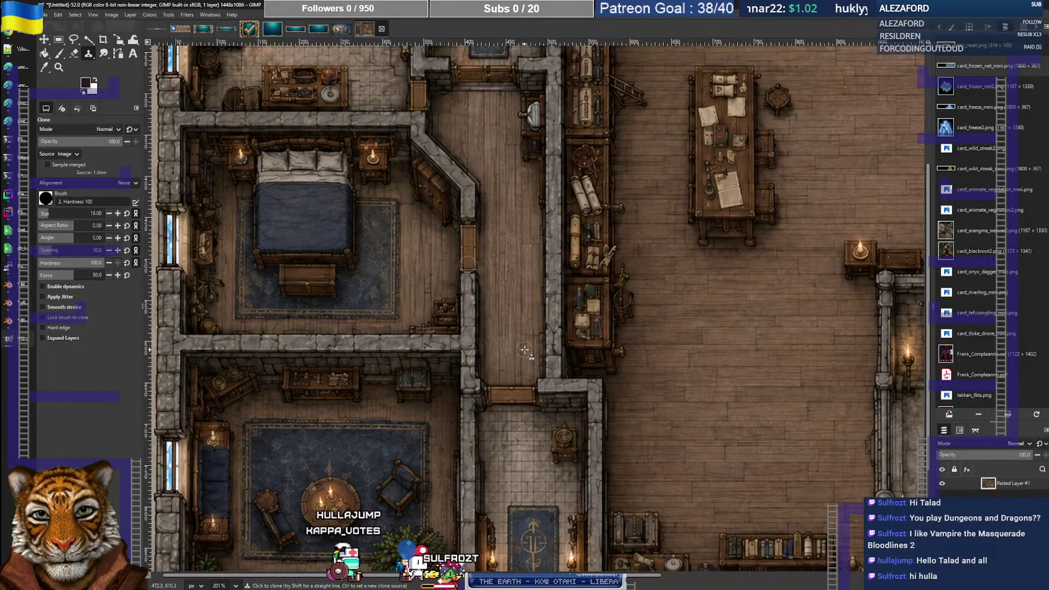
pyautogui.moveTo(502, 307); pyautogui.dragTo(543, 370)
pyautogui.moveTo(548, 305); pyautogui.dragTo(515, 172)
pyautogui.moveTo(534, 304); pyautogui.dragTo(466, 318)
pyautogui.scroll(1, 473, 314)
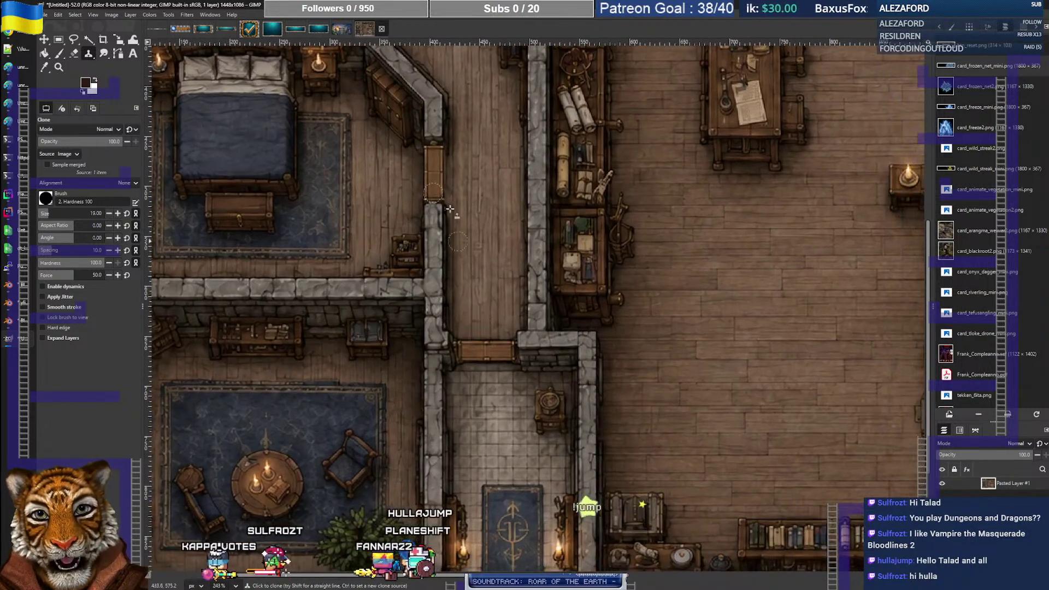
# Step: Clone the bedroom door onto the entry hall's two side walls, toward the sitting room and the large library
pyautogui.keyDown('ctrl'); pyautogui.click(434, 148); pyautogui.keyUp('ctrl')
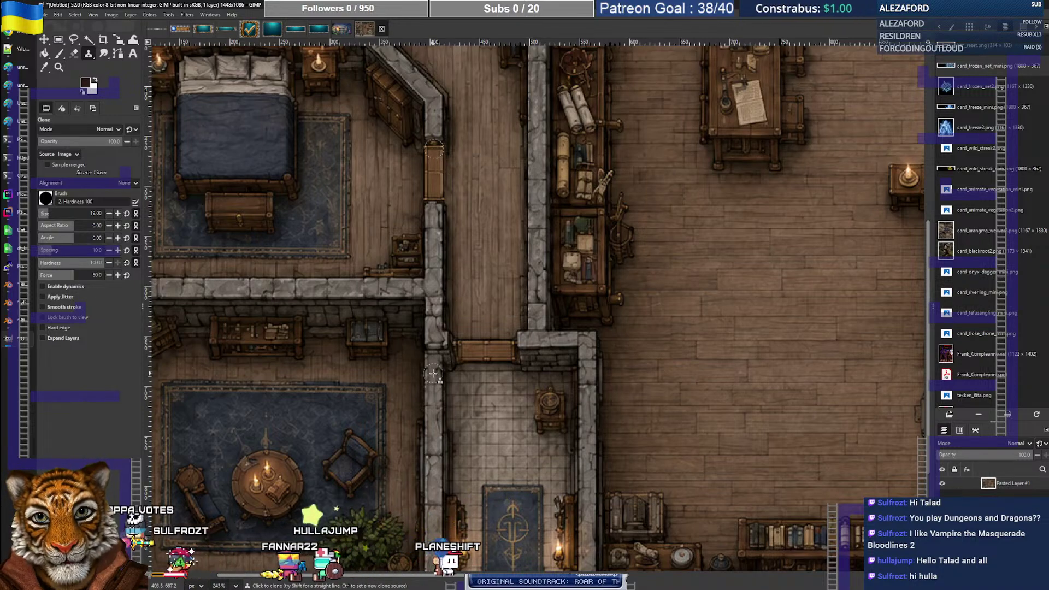
pyautogui.moveTo(434, 374); pyautogui.dragTo(431, 416)
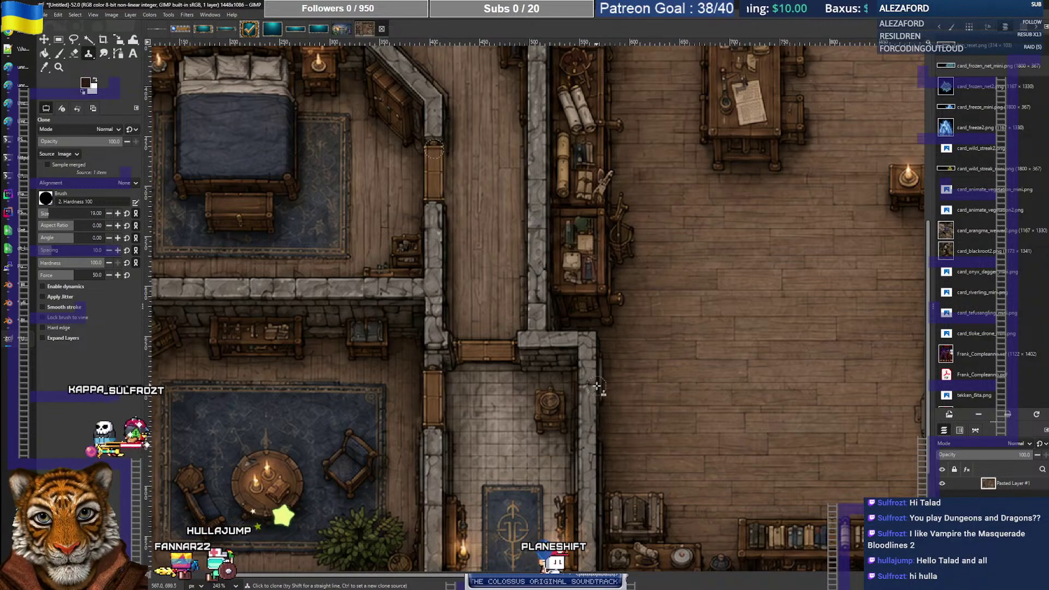
pyautogui.moveTo(596, 427); pyautogui.dragTo(581, 380)
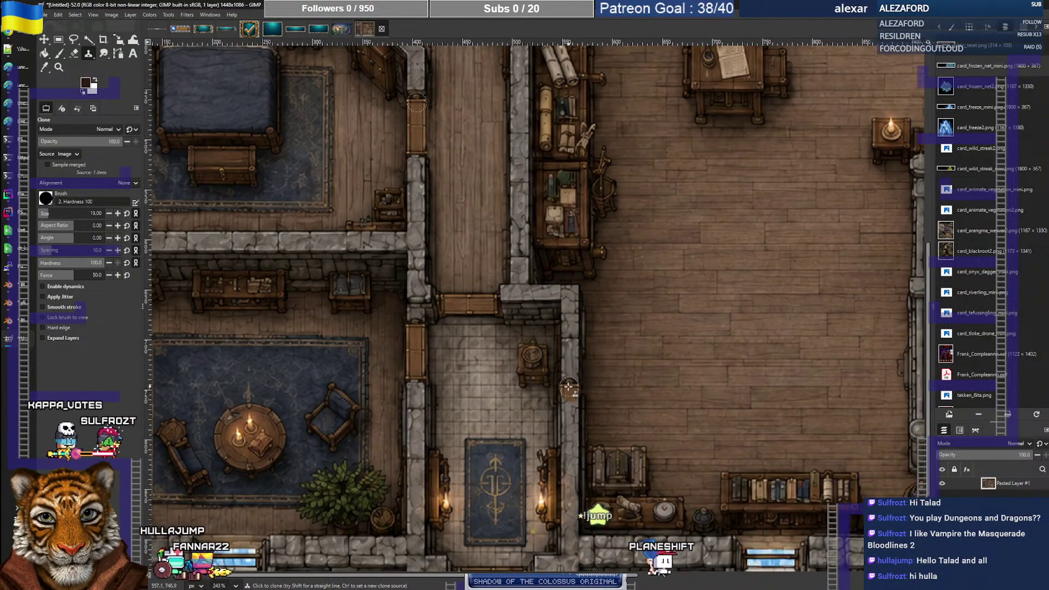
pyautogui.moveTo(567, 398); pyautogui.dragTo(573, 426)
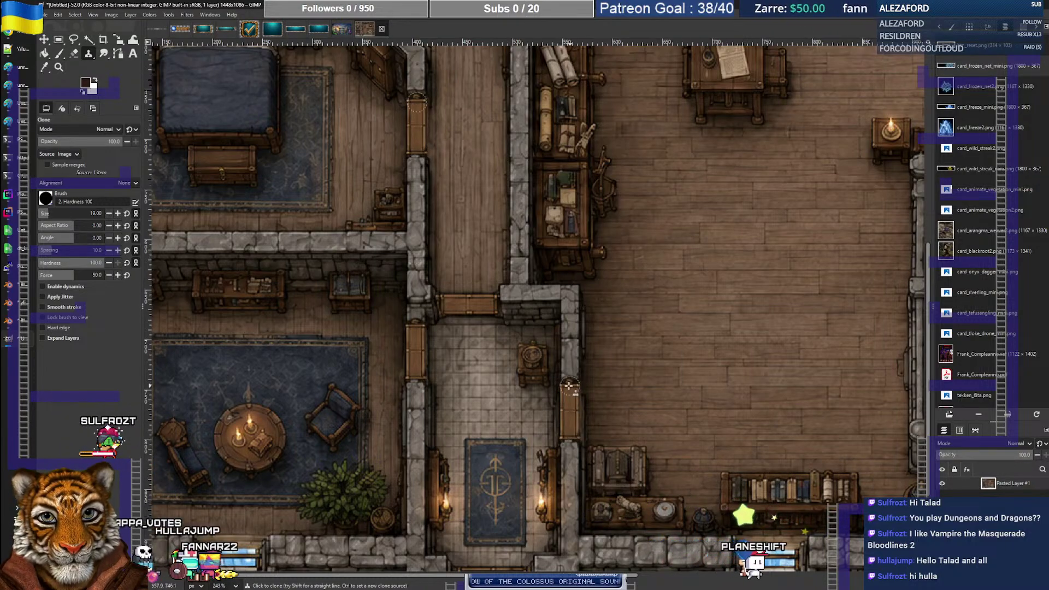
pyautogui.hscroll(3, 695, 400)
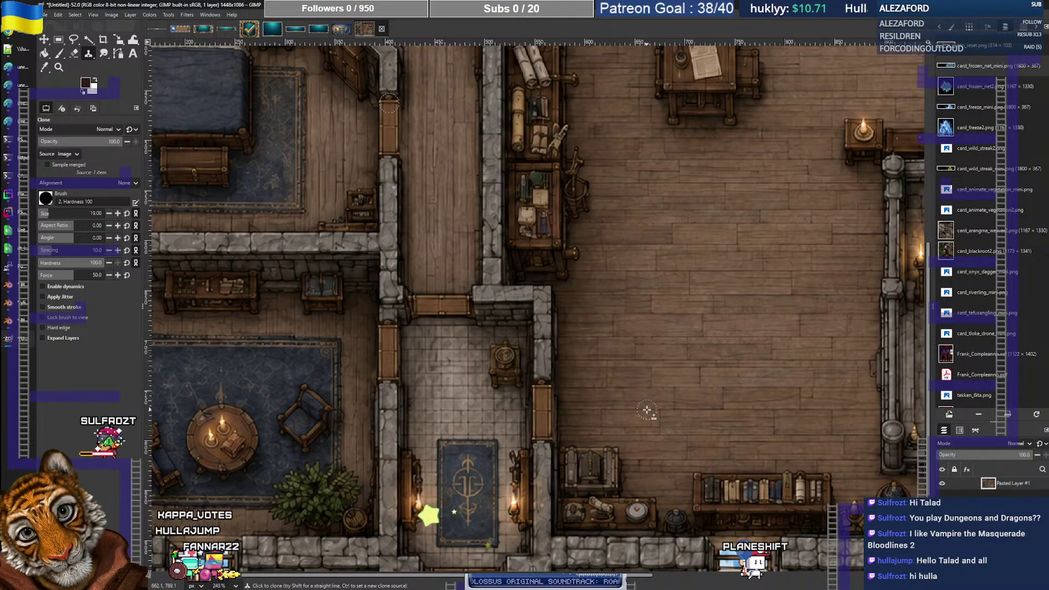
pyautogui.moveTo(508, 255); pyautogui.dragTo(543, 316)
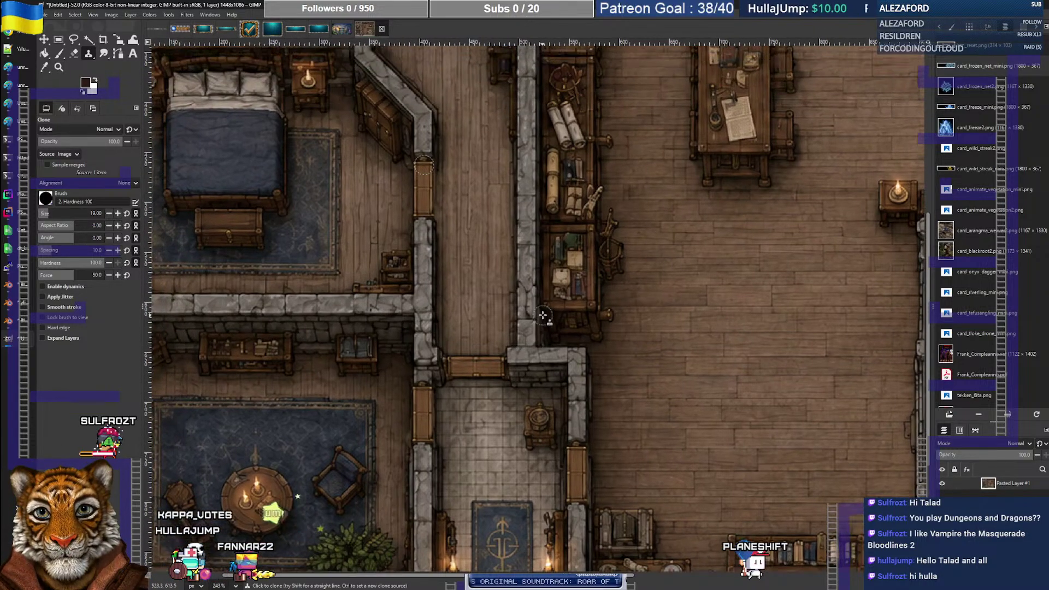
pyautogui.keyDown('ctrl'); pyautogui.scroll(-3, 510, 291); pyautogui.keyUp('ctrl')
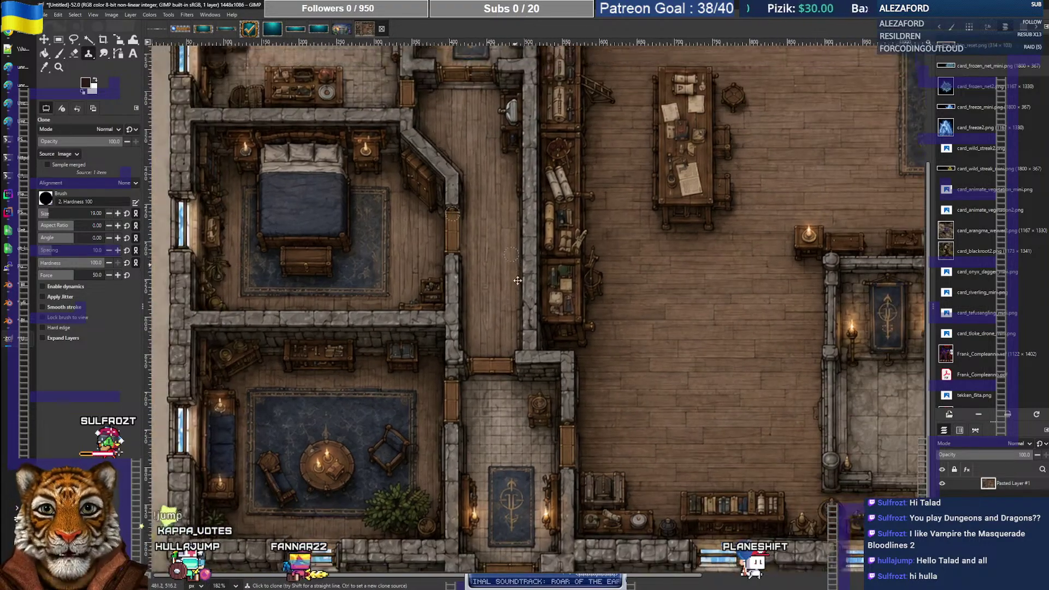
pyautogui.scroll(-2, 515, 285)
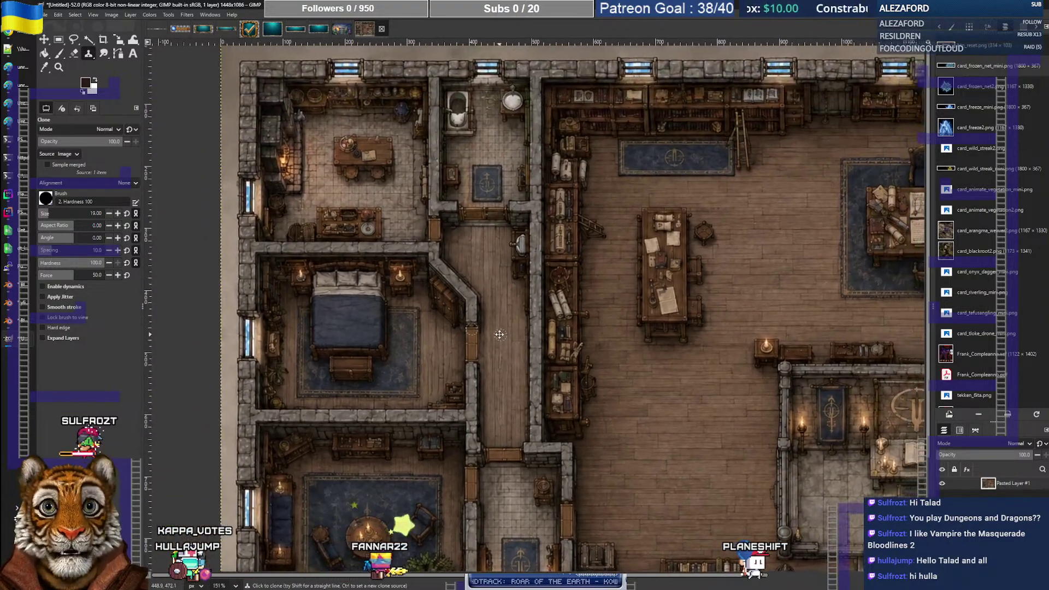
pyautogui.moveTo(499, 335); pyautogui.dragTo(487, 327)
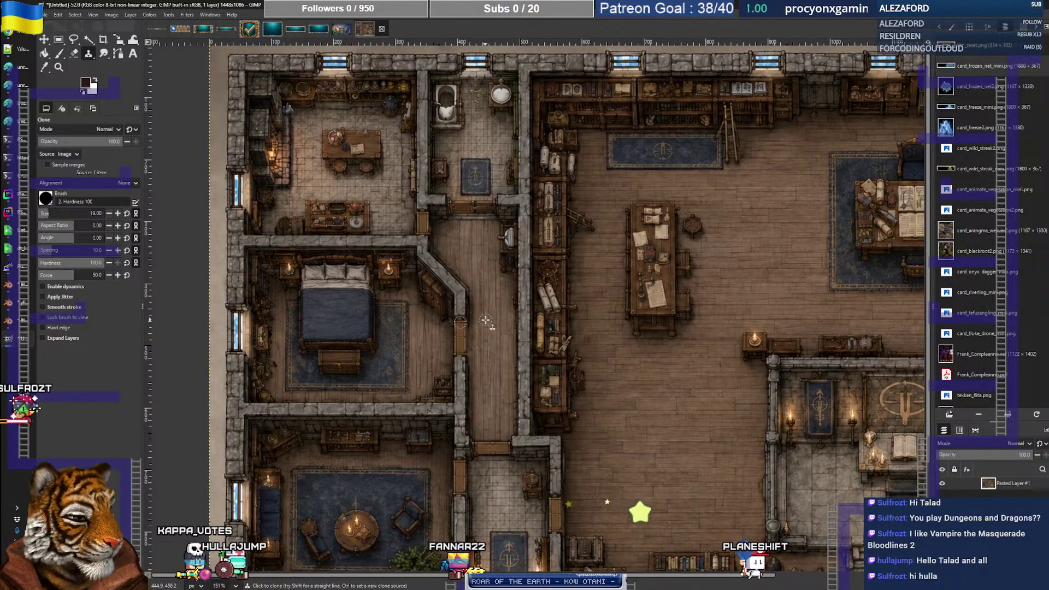
pyautogui.moveTo(634, 392); pyautogui.dragTo(525, 313)
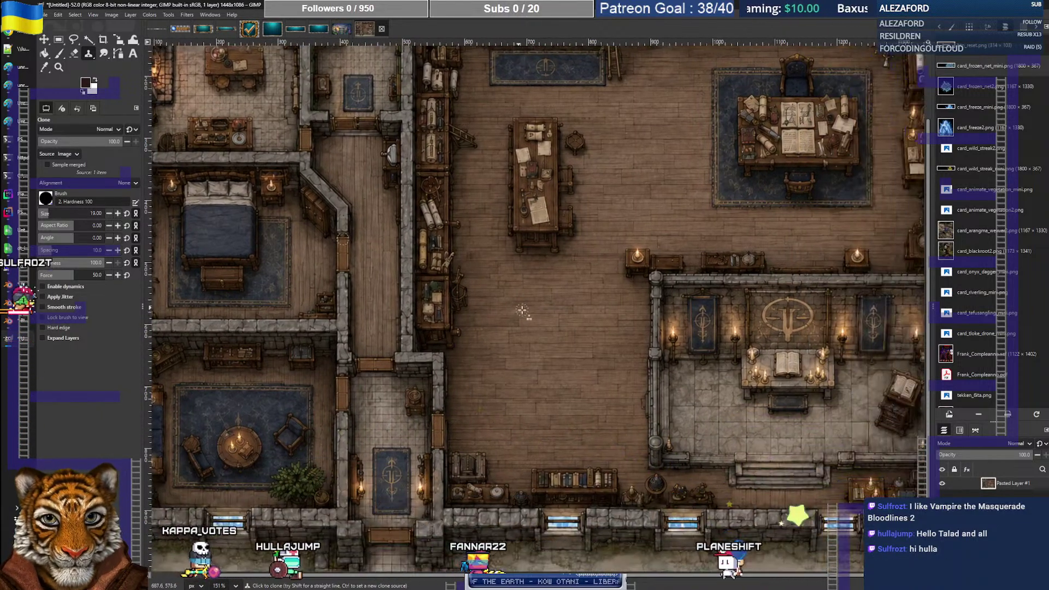
pyautogui.moveTo(599, 366); pyautogui.dragTo(687, 438)
pyautogui.moveTo(536, 358)
pyautogui.mouseDown()
pyautogui.moveTo(556, 385)
pyautogui.moveTo(551, 357)
pyautogui.mouseUp()
pyautogui.moveTo(677, 435); pyautogui.dragTo(632, 340)
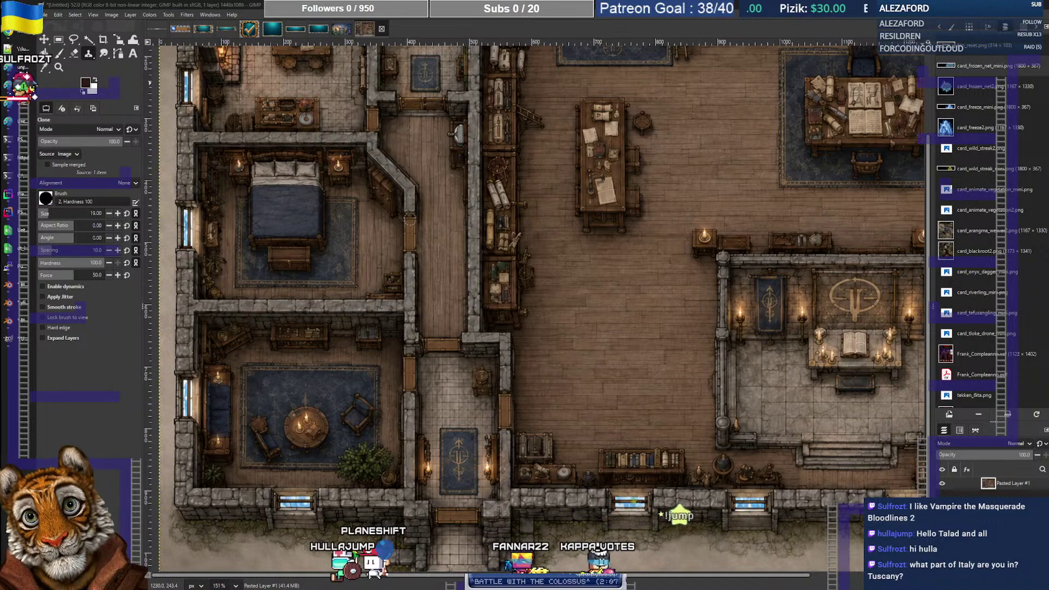
# Step: Export the finished house map as aimar_house.png into the GruppoTarsis_5a folder's materiale_prima_avventura\thorbardin subfolder
pyautogui.click(44, 15)
pyautogui.click(87, 138)
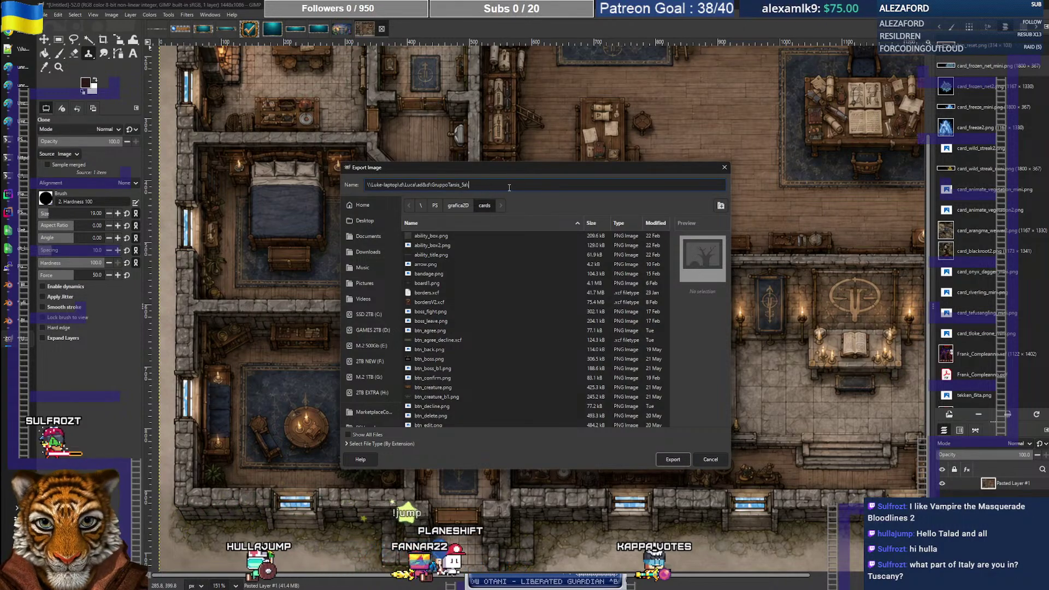
pyautogui.write('aimar_')
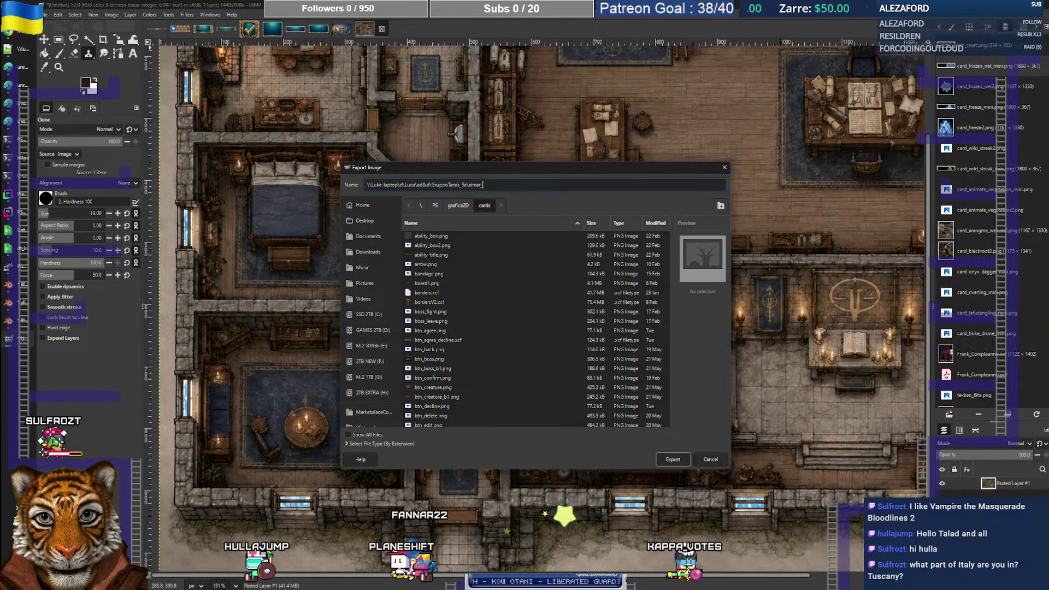
pyautogui.write('house.png')
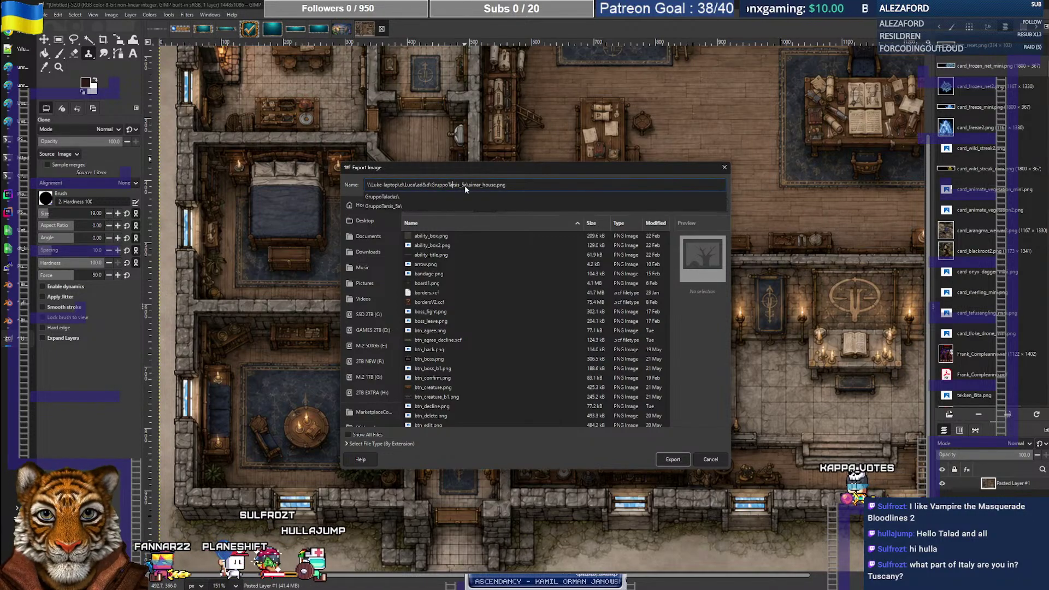
pyautogui.moveTo(467, 185); pyautogui.dragTo(436, 186)
pyautogui.hotkey('ctrl', 'v')
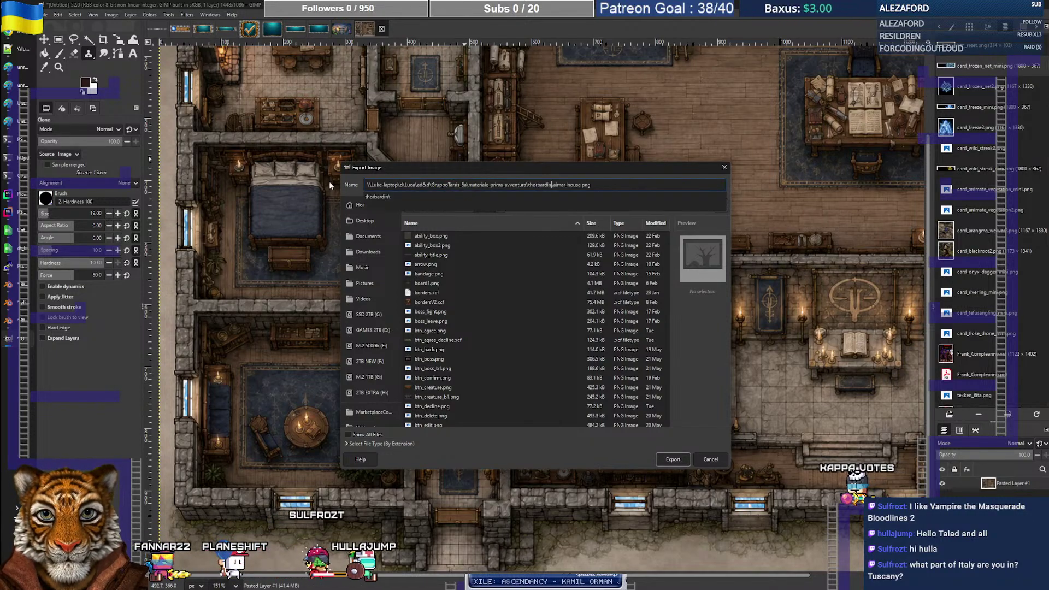
pyautogui.click(504, 186)
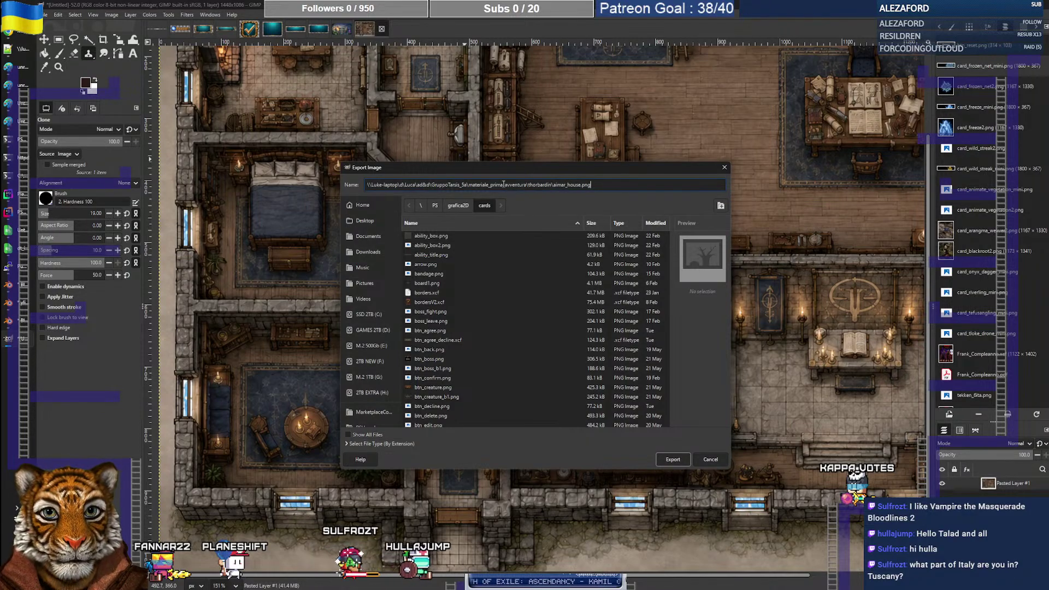
pyautogui.press('Return')
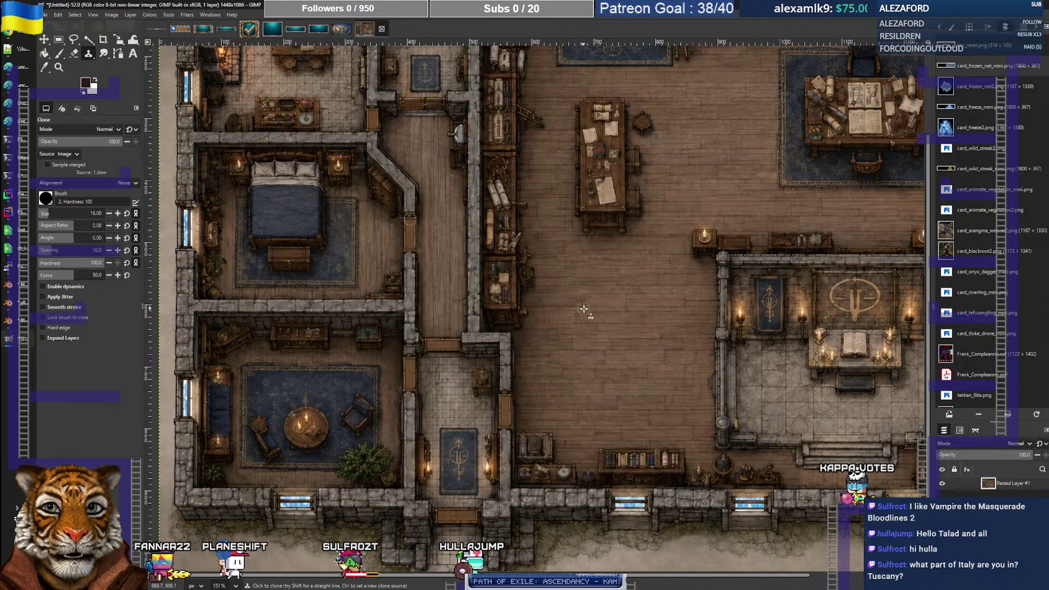
pyautogui.click(238, 230)
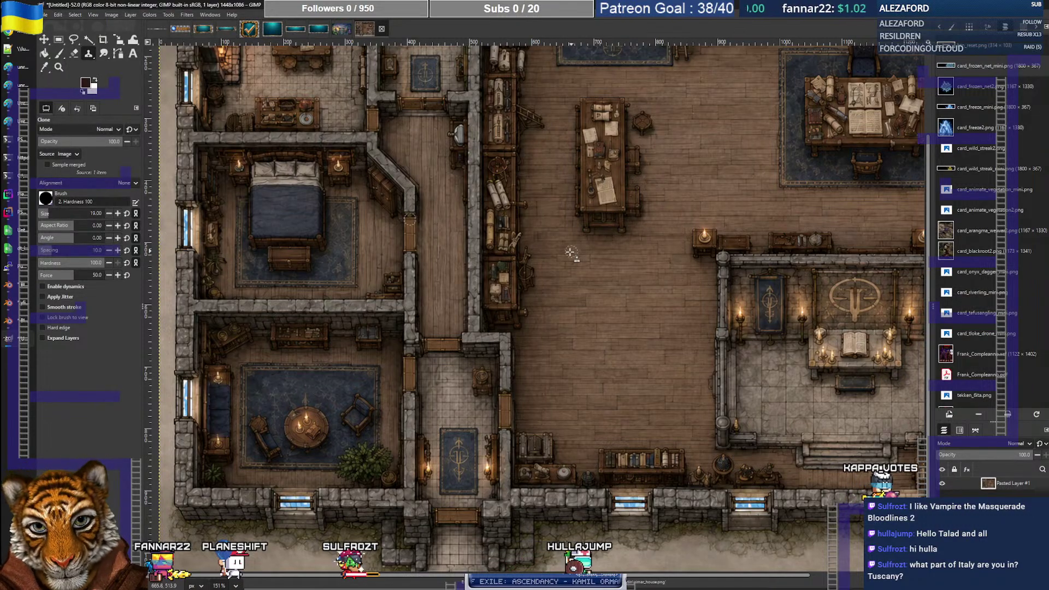
# Step: Examine the exported house map from the front entrance through the hallway and side rooms to the library and shrine
pyautogui.scroll(-5, 593, 322)
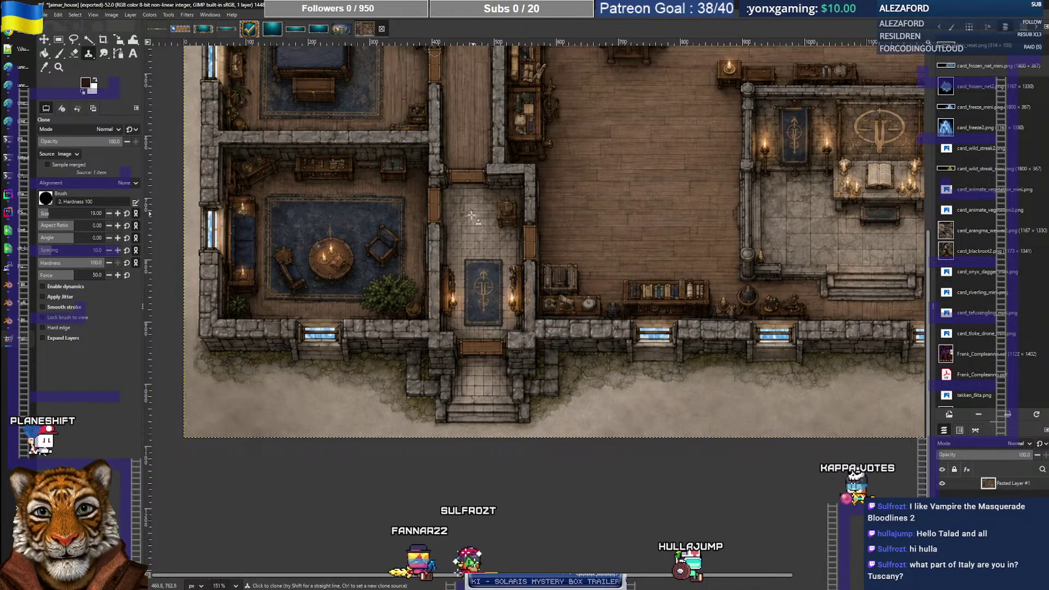
pyautogui.moveTo(486, 250); pyautogui.dragTo(456, 318)
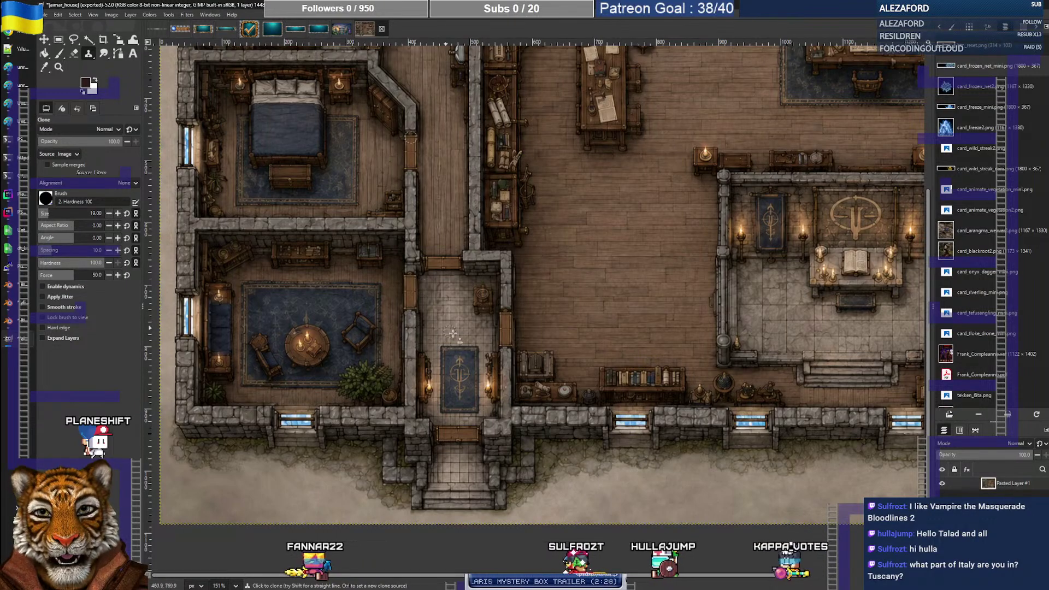
pyautogui.moveTo(453, 269); pyautogui.dragTo(295, 299)
pyautogui.moveTo(509, 328); pyautogui.dragTo(471, 300)
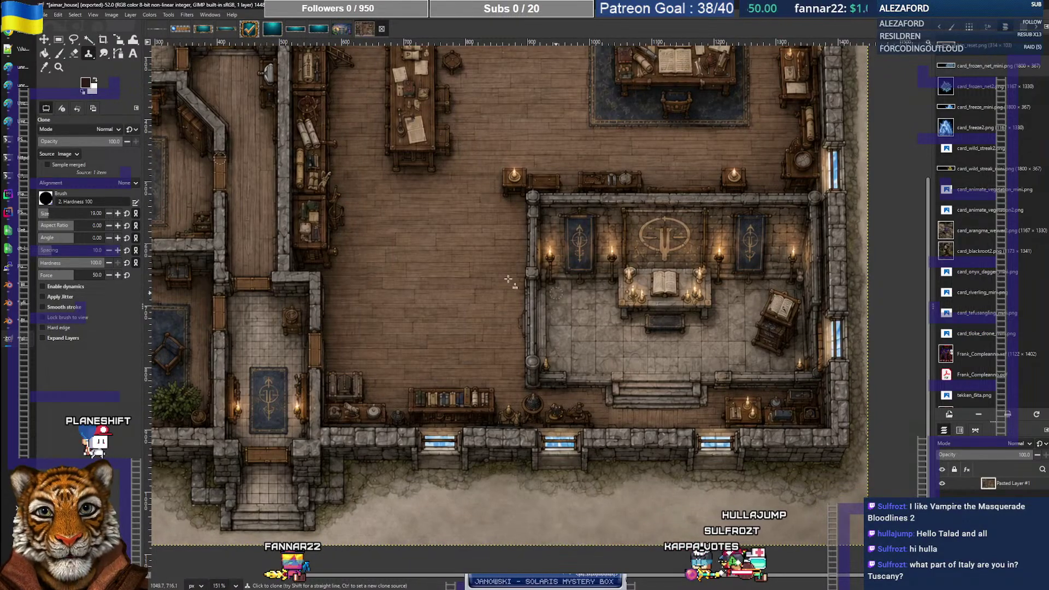
pyautogui.moveTo(460, 260); pyautogui.dragTo(706, 315)
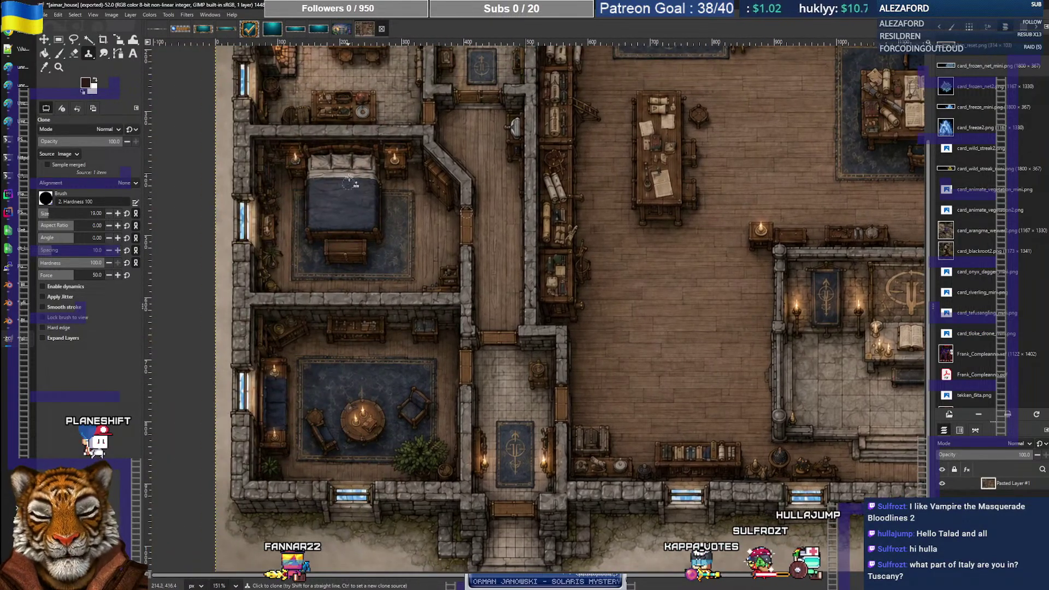
pyautogui.moveTo(483, 265); pyautogui.dragTo(341, 262)
pyautogui.moveTo(515, 336)
pyautogui.mouseDown()
pyautogui.moveTo(430, 313)
pyautogui.moveTo(576, 303)
pyautogui.moveTo(568, 312)
pyautogui.mouseUp()
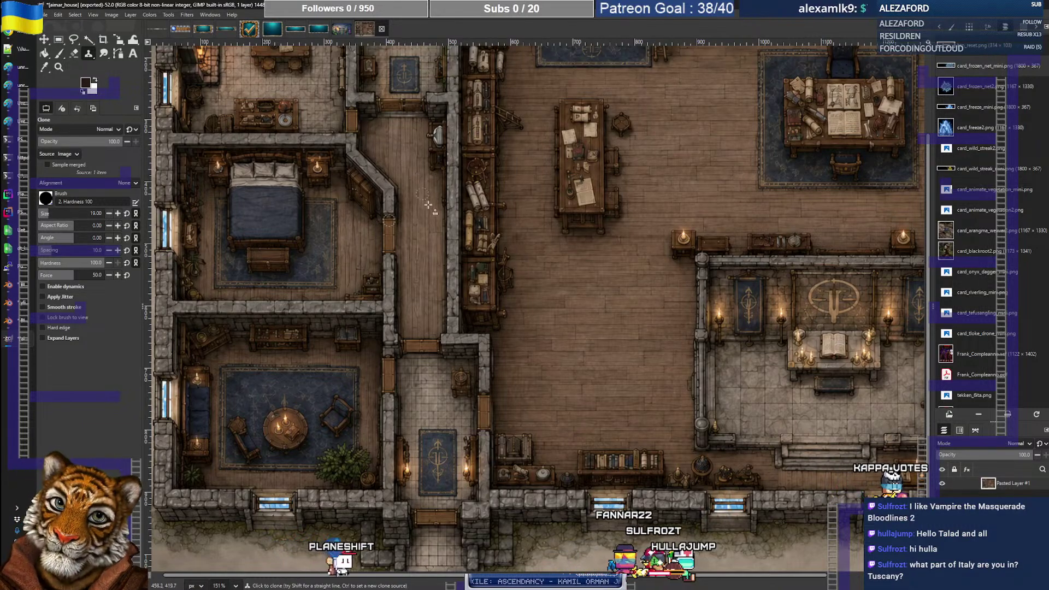
pyautogui.scroll(-1, 430, 253)
pyautogui.scroll(3, 431, 253)
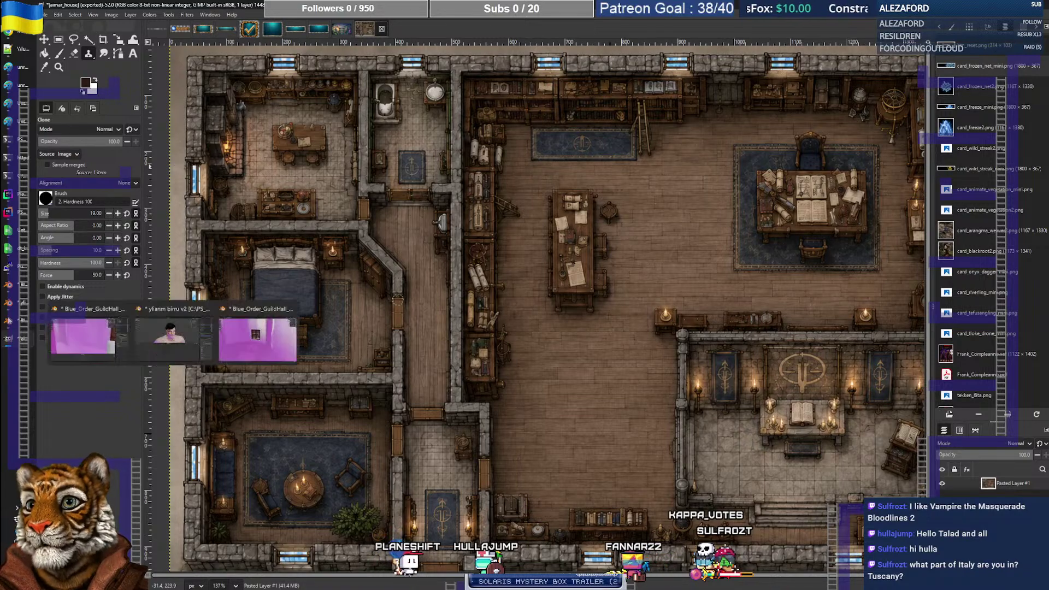
pyautogui.moveTo(11, 214)
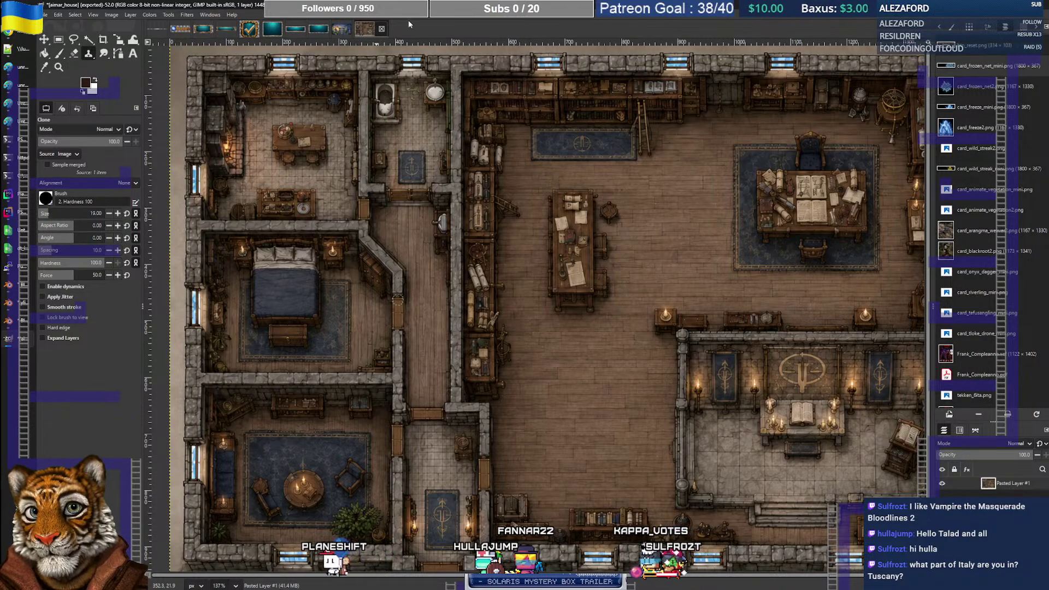
# Step: Switch to the browser, close the enlarged house map in ChatGPT and bring up the PlaneShift Enkidukai page
pyautogui.click(9, 35)
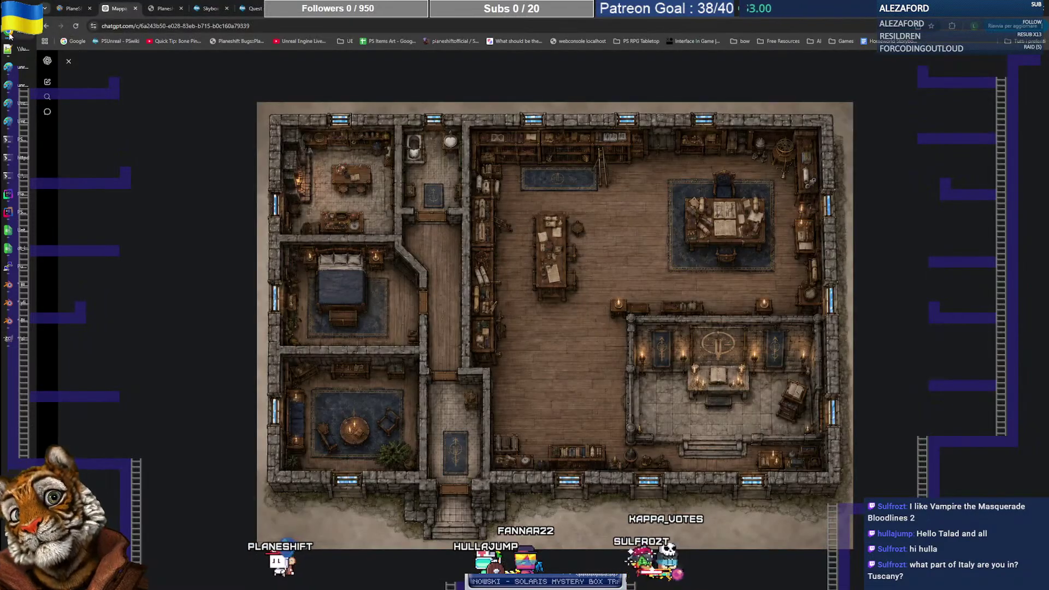
pyautogui.click(67, 61)
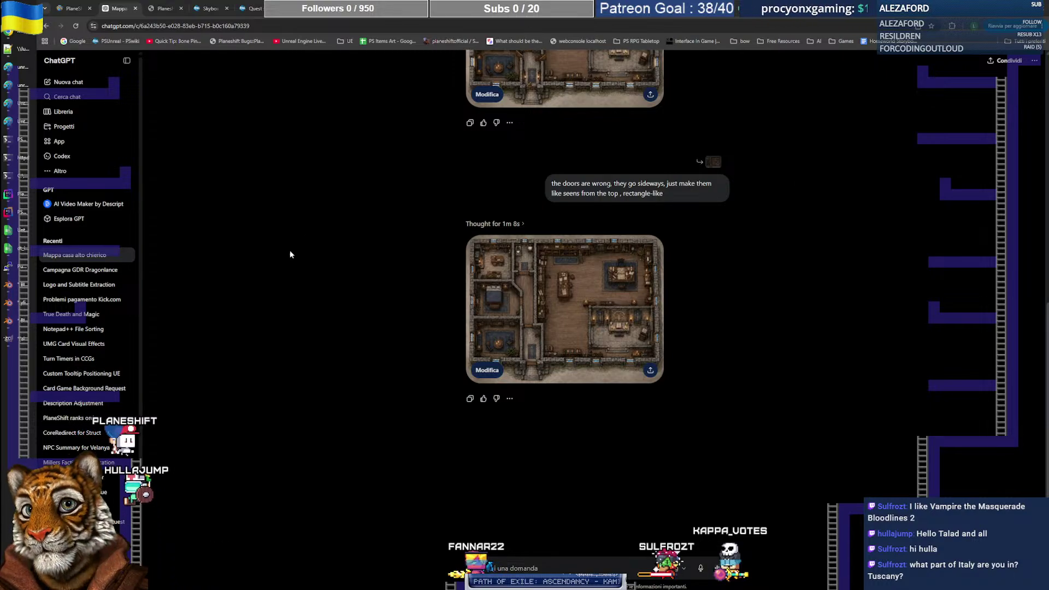
pyautogui.moveTo(11, 342)
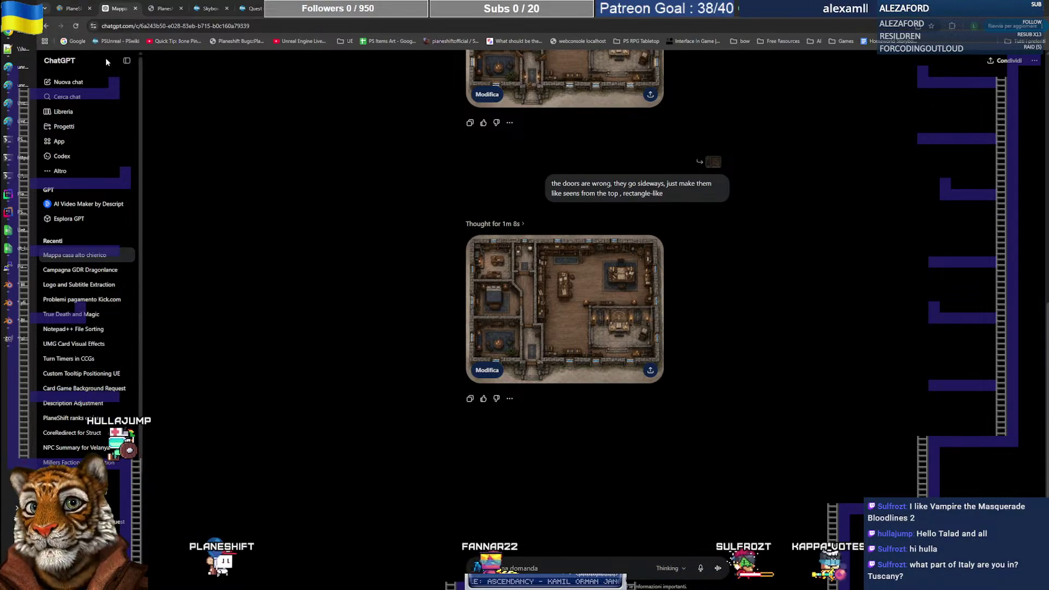
pyautogui.click(74, 11)
pyautogui.click(113, 11)
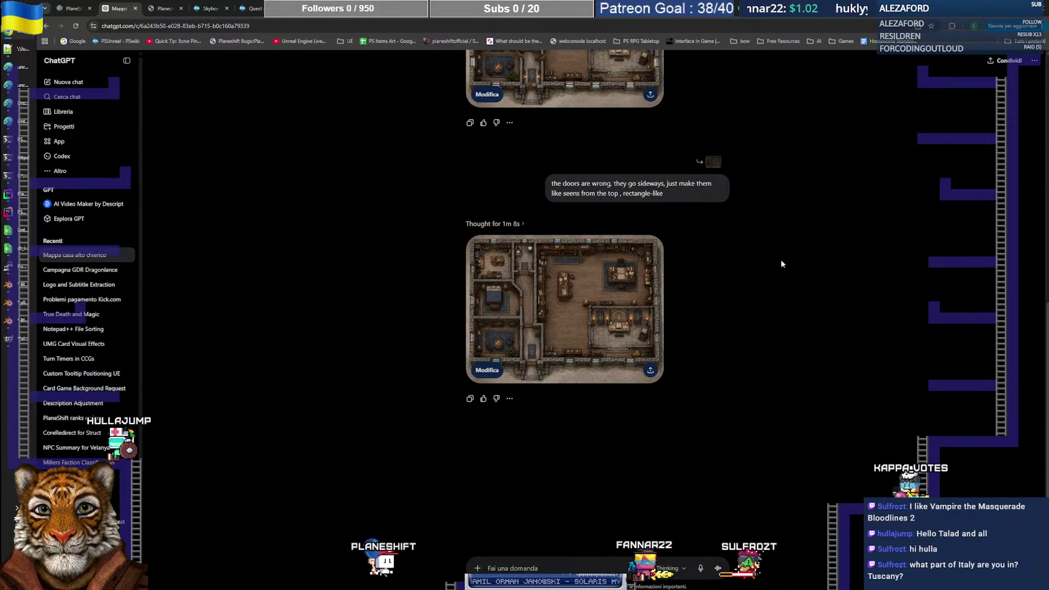
pyautogui.click(71, 10)
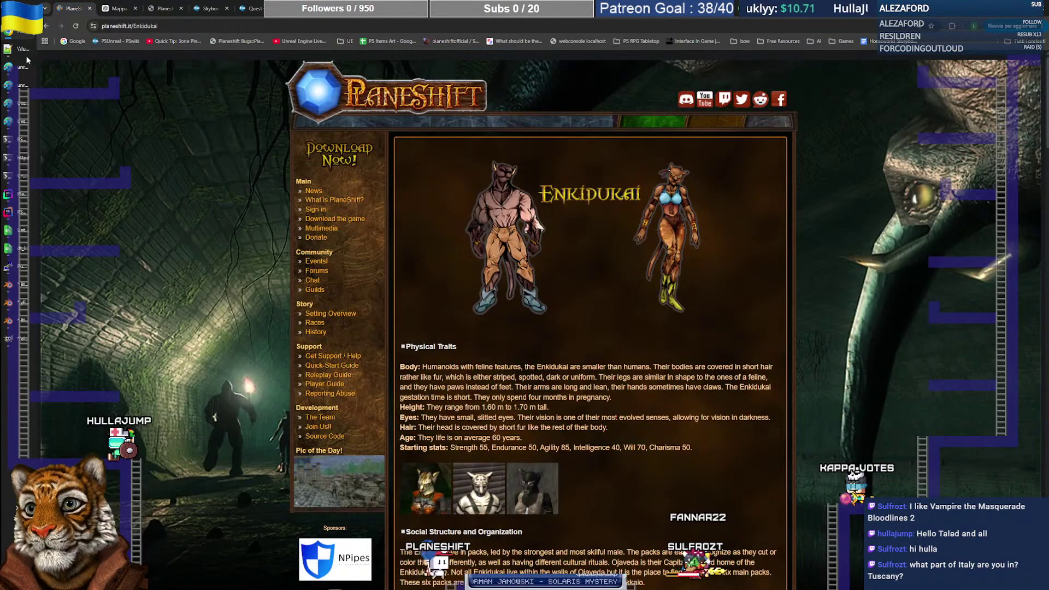
# Step: Switch to Notepad++ and bring up the open quest file [Q3]The_War_Smiters.txt
pyautogui.moveTo(22, 55)
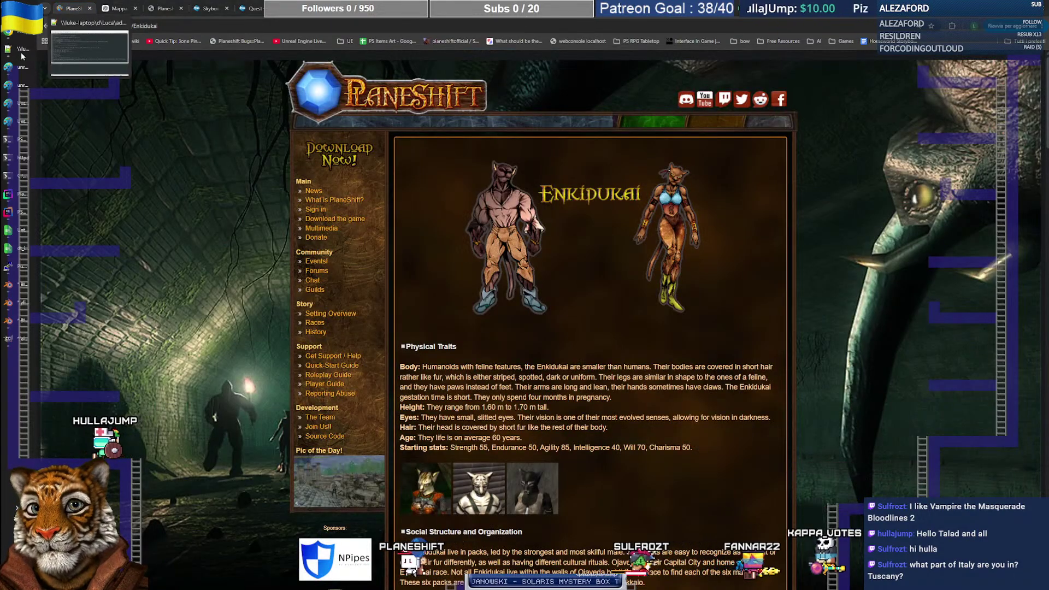
pyautogui.click(22, 55)
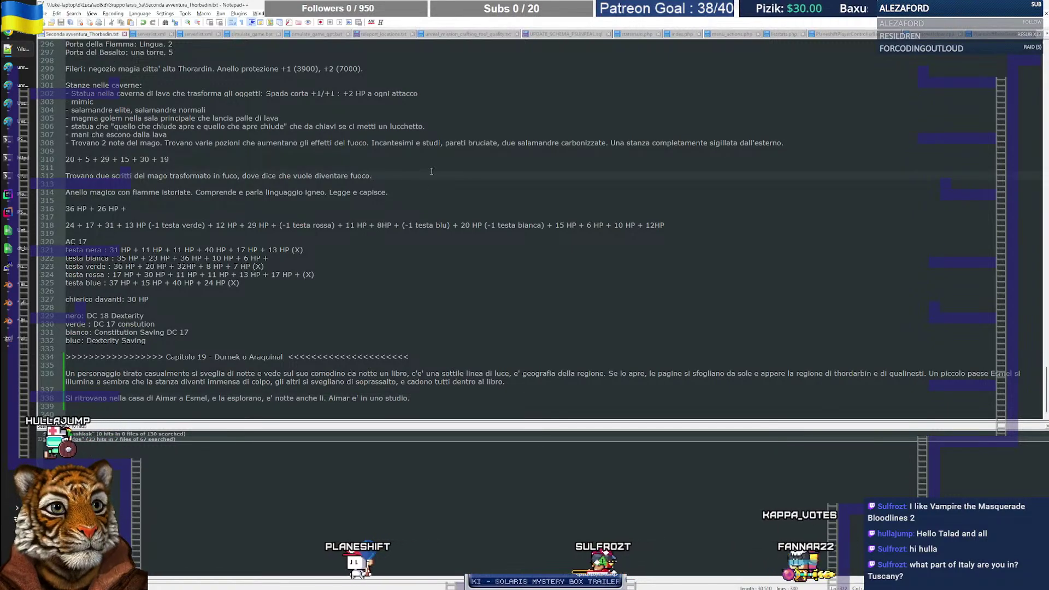
pyautogui.hotkey('ctrl', 'Tab')
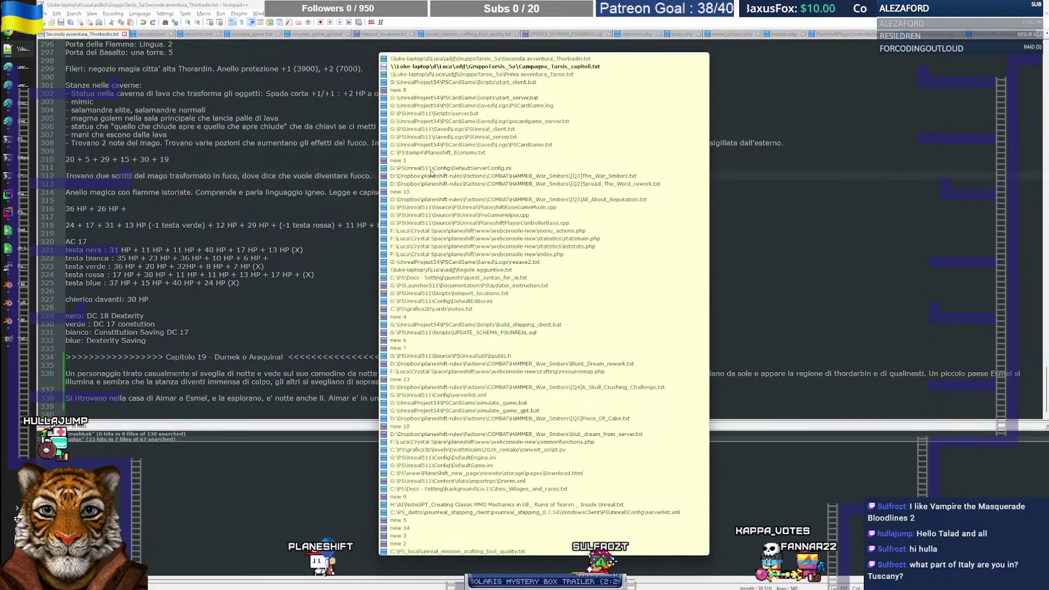
pyautogui.hotkey('ctrl', 'Tab')
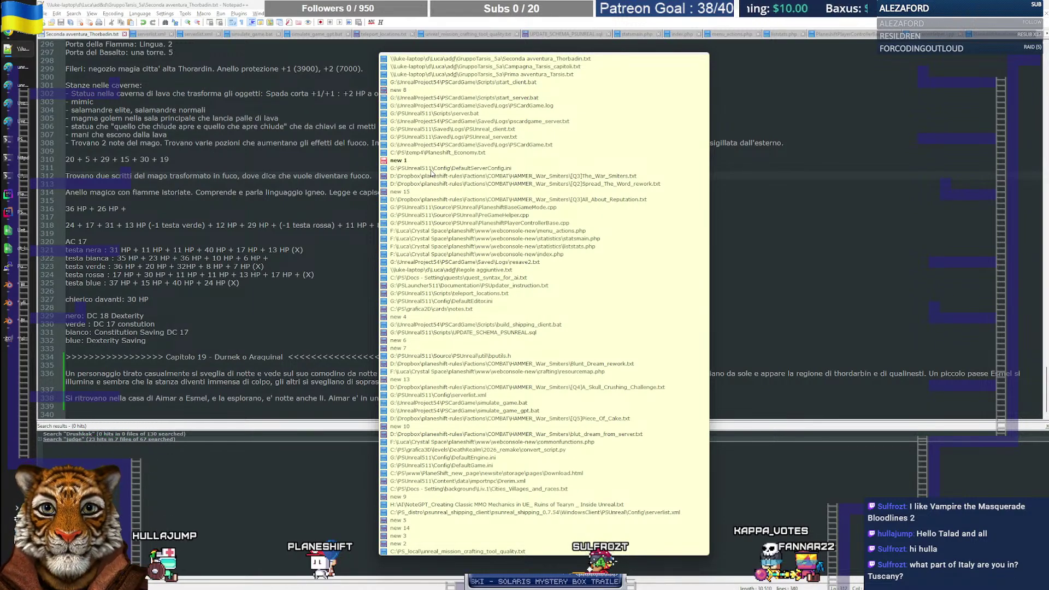
pyautogui.hotkey('ctrl', 'Tab')
pyautogui.hotkey('ctrl', 'Tab')
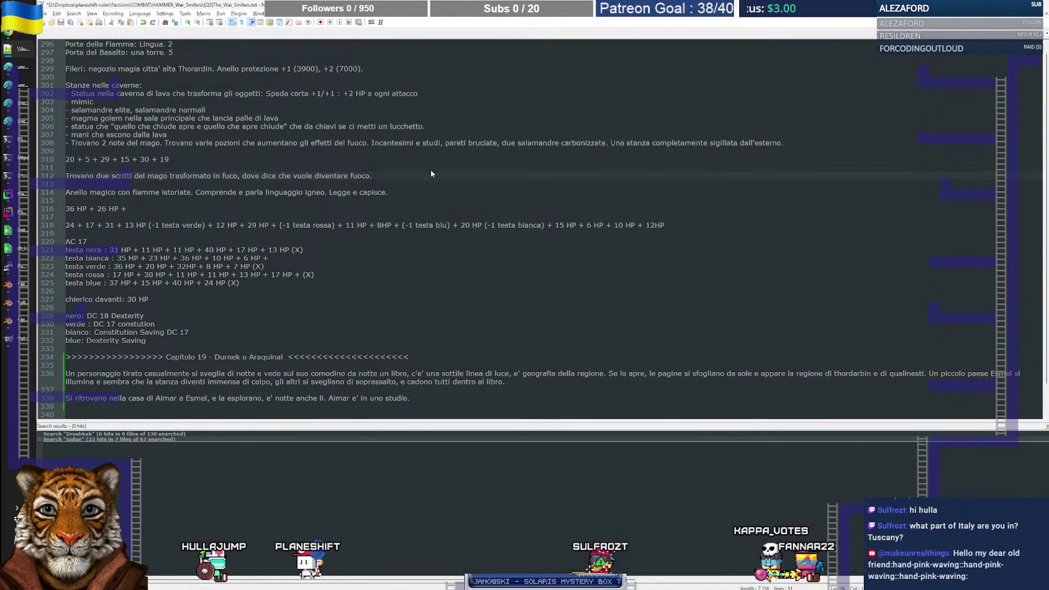
pyautogui.click(269, 169)
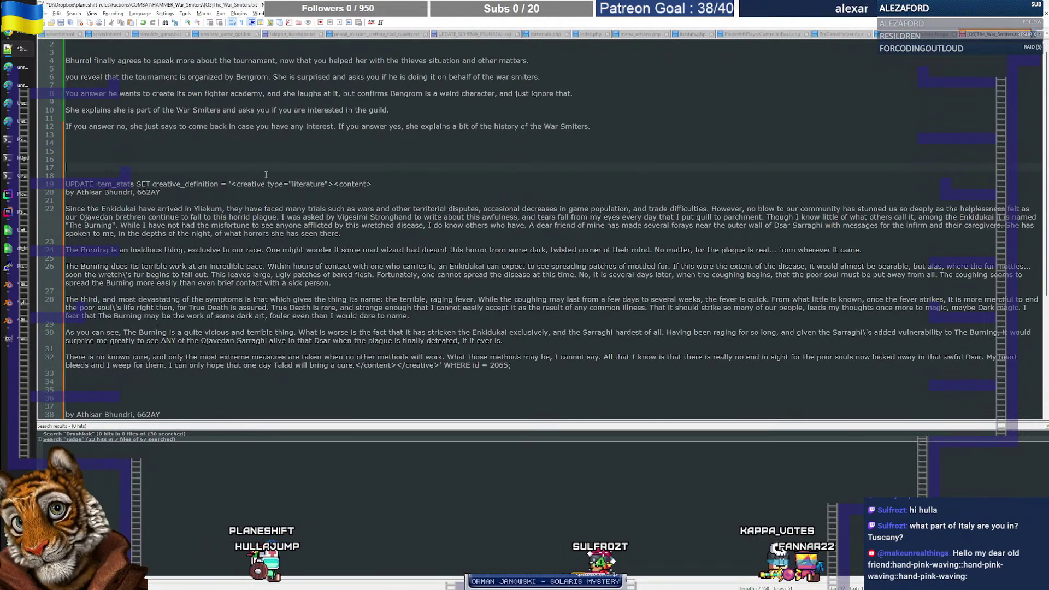
# Step: Read through the quest outline about Bhurral, the tournament and the War Smiters, highlighting its paragraphs above the SQL statement
pyautogui.scroll(1, 267, 170)
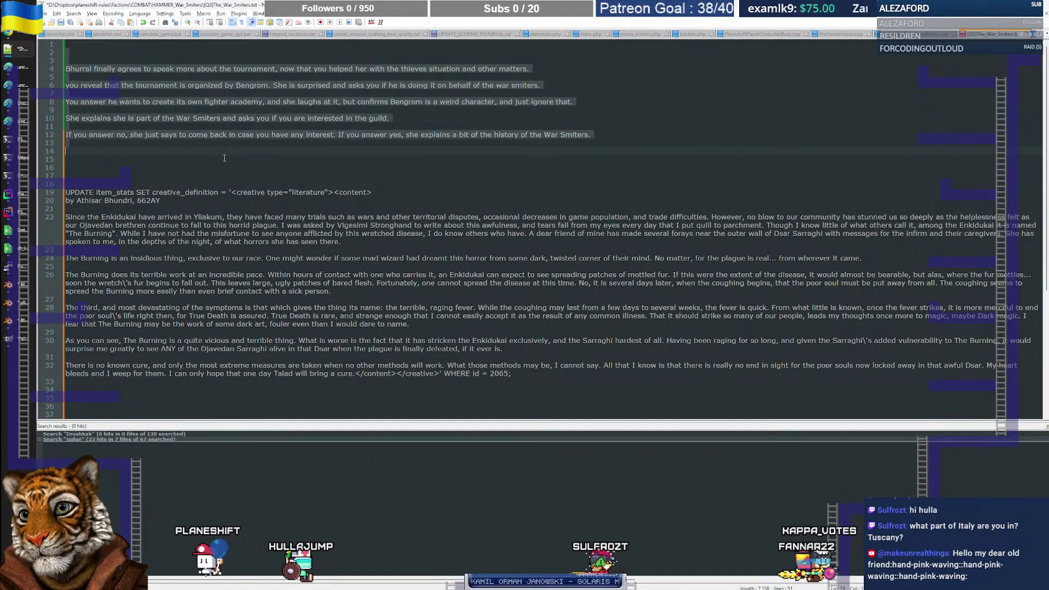
pyautogui.click(190, 158)
pyautogui.moveTo(190, 159); pyautogui.dragTo(52, 61)
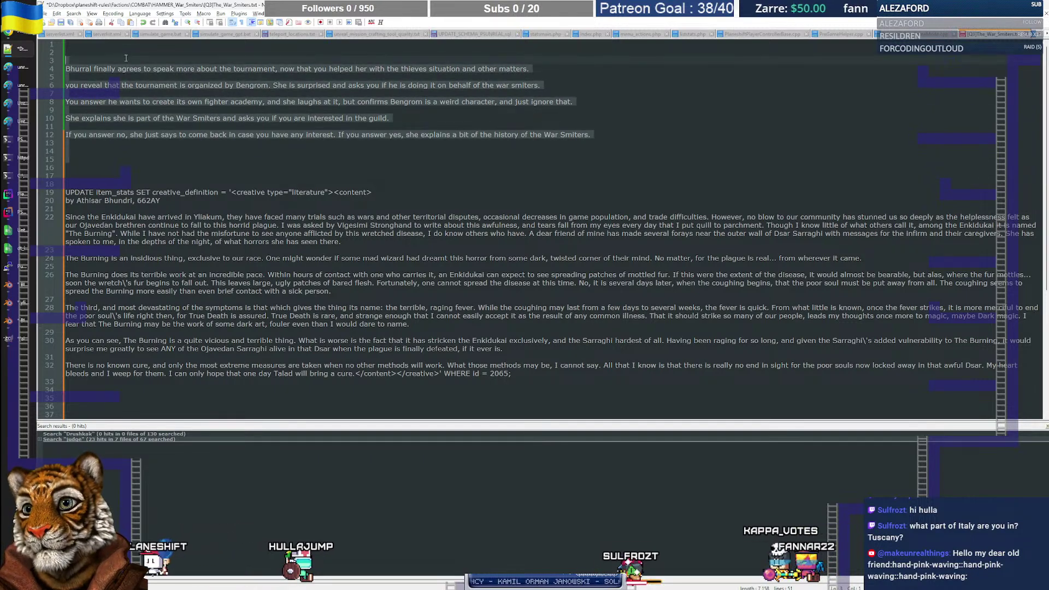
pyautogui.moveTo(126, 54); pyautogui.dragTo(66, 60)
pyautogui.click(135, 162)
pyautogui.click(108, 160)
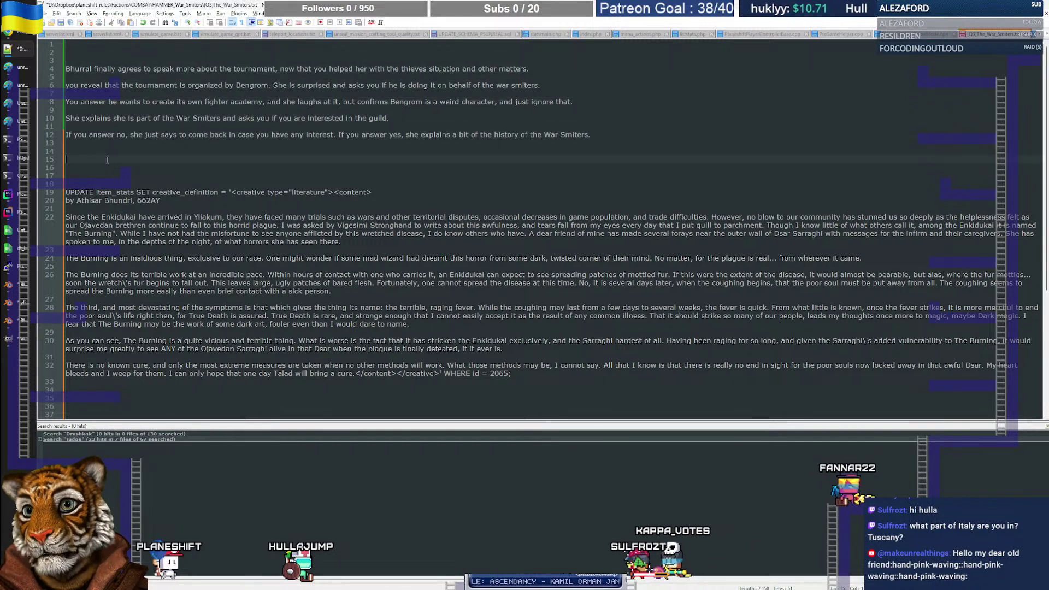
pyautogui.moveTo(107, 159); pyautogui.dragTo(38, 62)
pyautogui.moveTo(101, 162); pyautogui.dragTo(44, 55)
pyautogui.moveTo(106, 163); pyautogui.dragTo(65, 52)
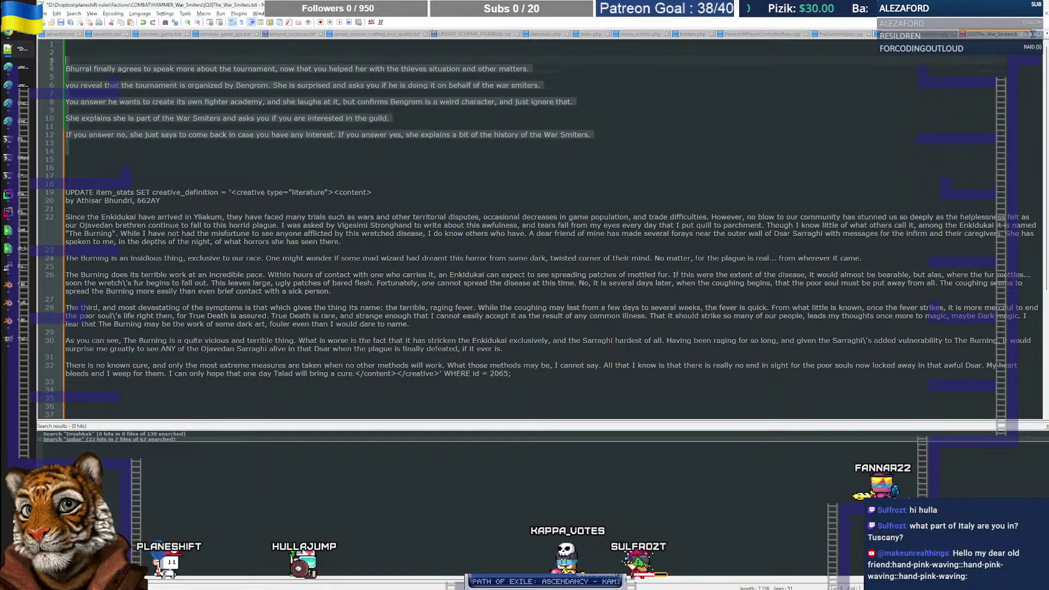
pyautogui.moveTo(106, 163); pyautogui.dragTo(64, 55)
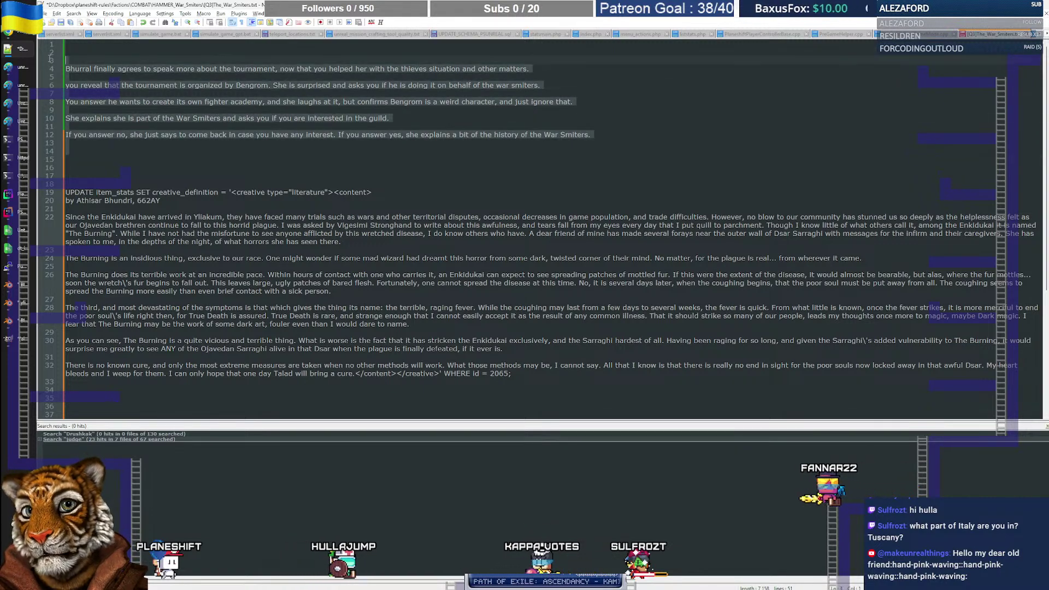
pyautogui.click(116, 161)
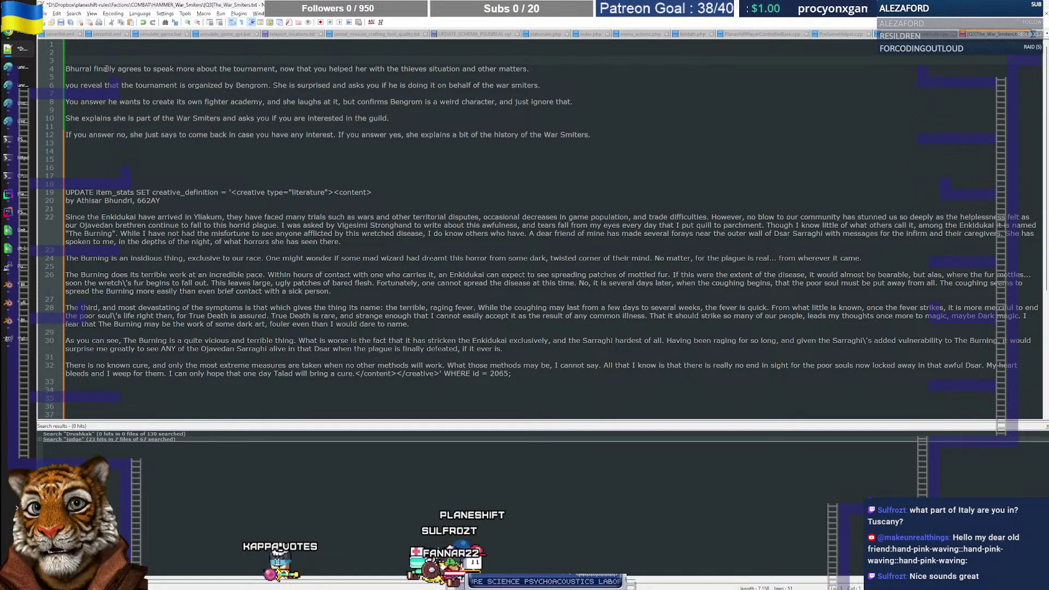
pyautogui.moveTo(91, 52); pyautogui.dragTo(191, 152)
pyautogui.click(192, 159)
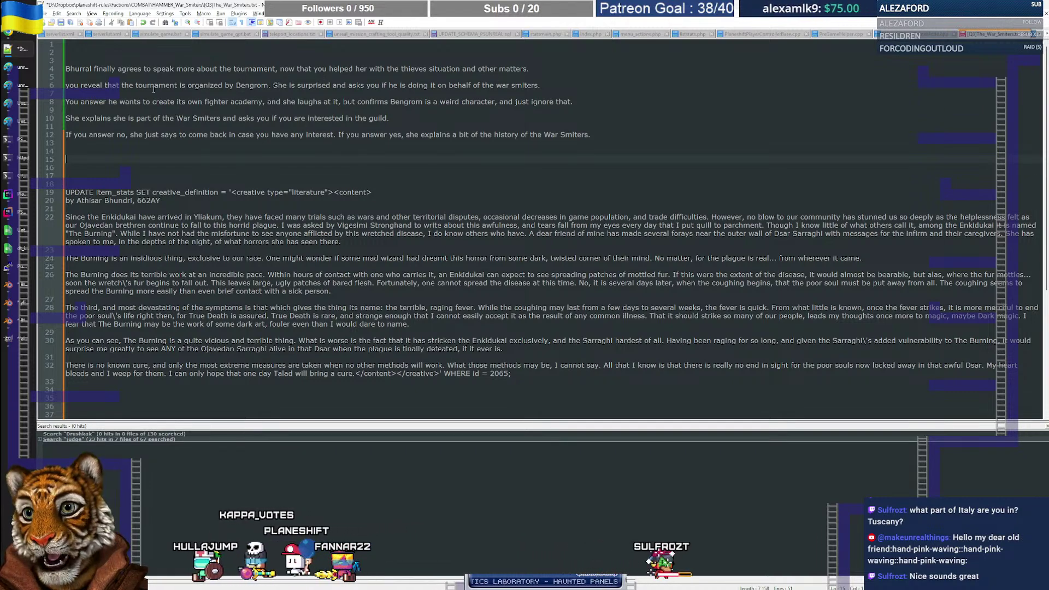
# Step: Capitalize the first word of the sentence "you reveal that the tournament is organized by Bengrom" to "You"
pyautogui.click(65, 86)
pyautogui.press('Delete')
pyautogui.write('Y')
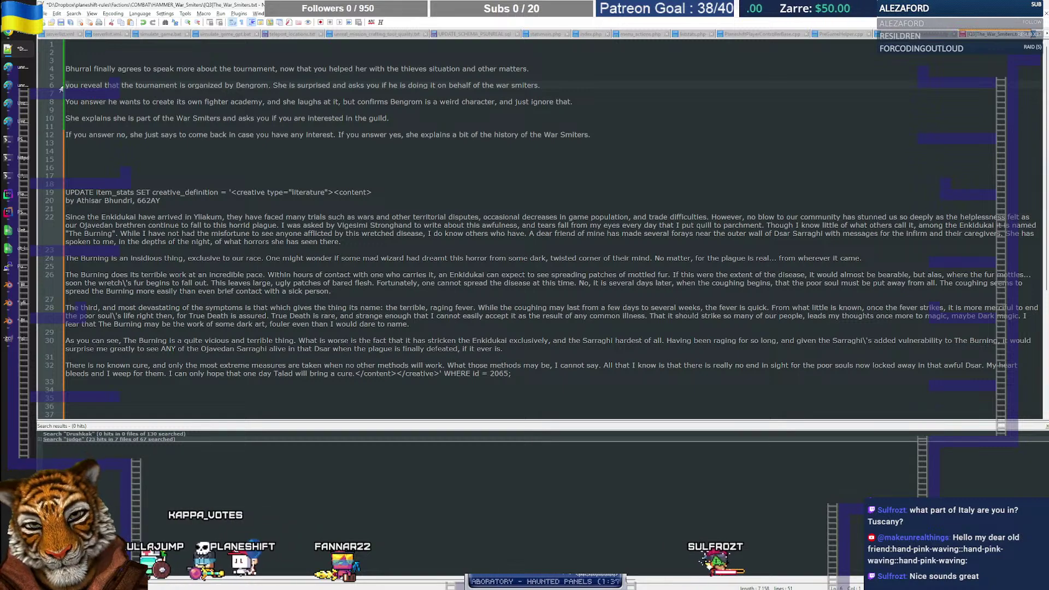
# Step: Reread the quest outline sentences, from the tournament reveal down to the no and yes answers about joining the guild
pyautogui.click(263, 77)
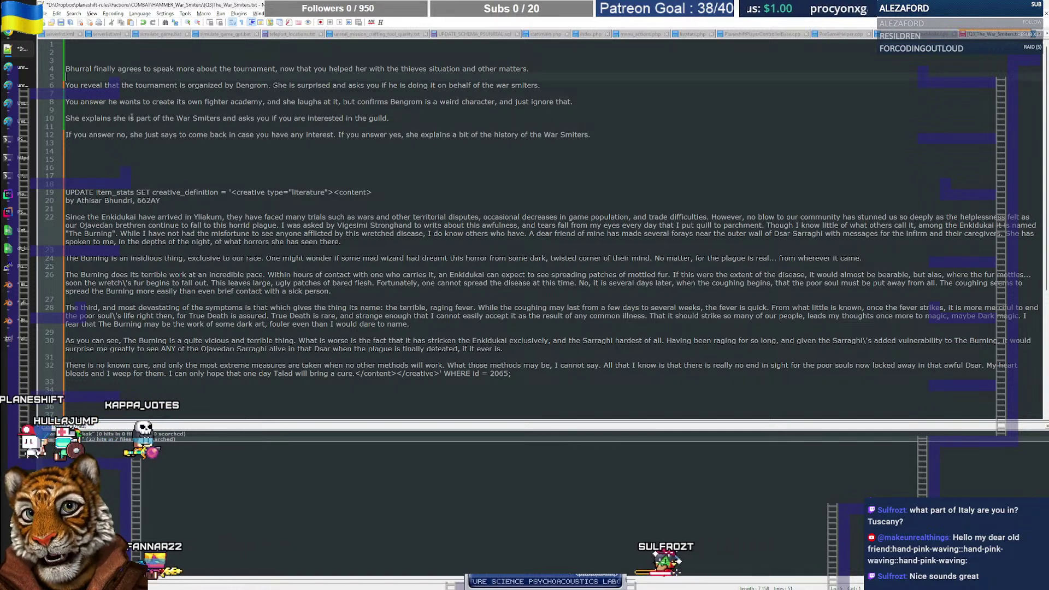
pyautogui.click(81, 119)
pyautogui.click(207, 126)
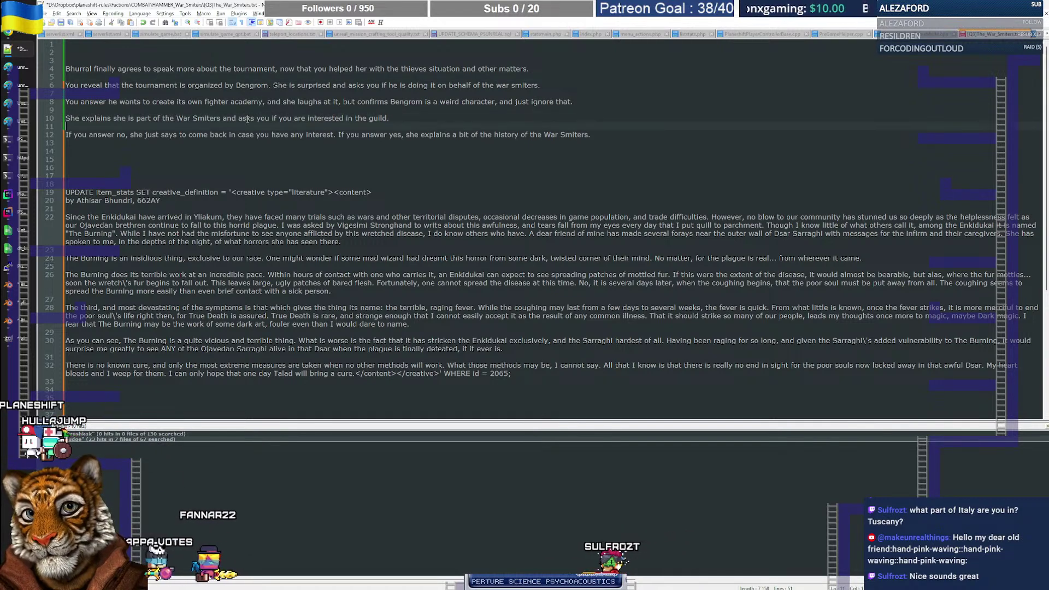
pyautogui.click(158, 152)
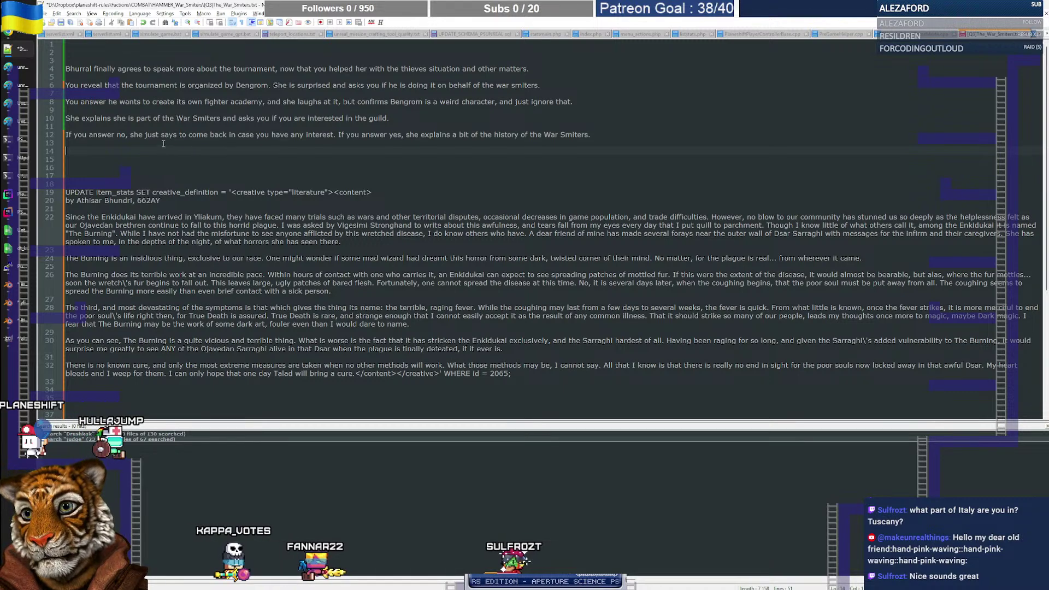
pyautogui.moveTo(210, 134); pyautogui.dragTo(333, 136)
pyautogui.click(386, 135)
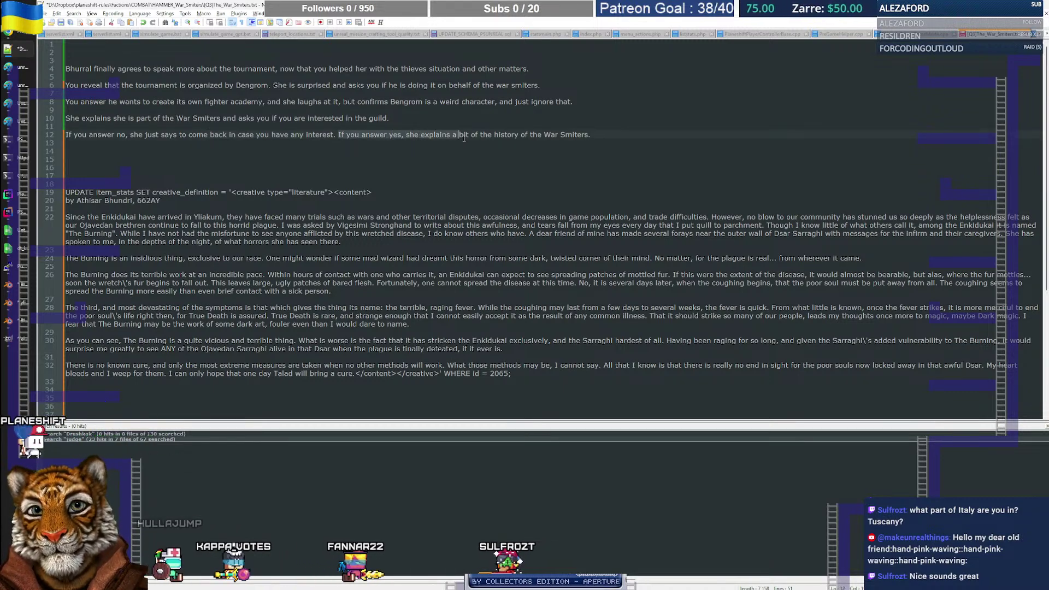
# Step: Continue the paragraph ending in "history of the War Smiters." with the words "In particular that their guild"
pyautogui.click(626, 142)
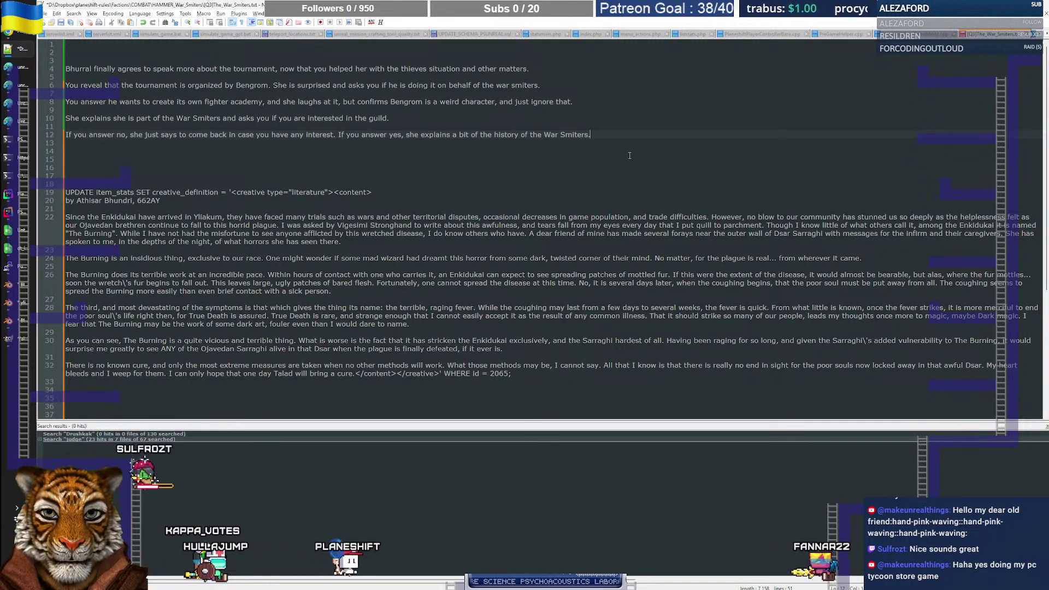
pyautogui.write('In particu')
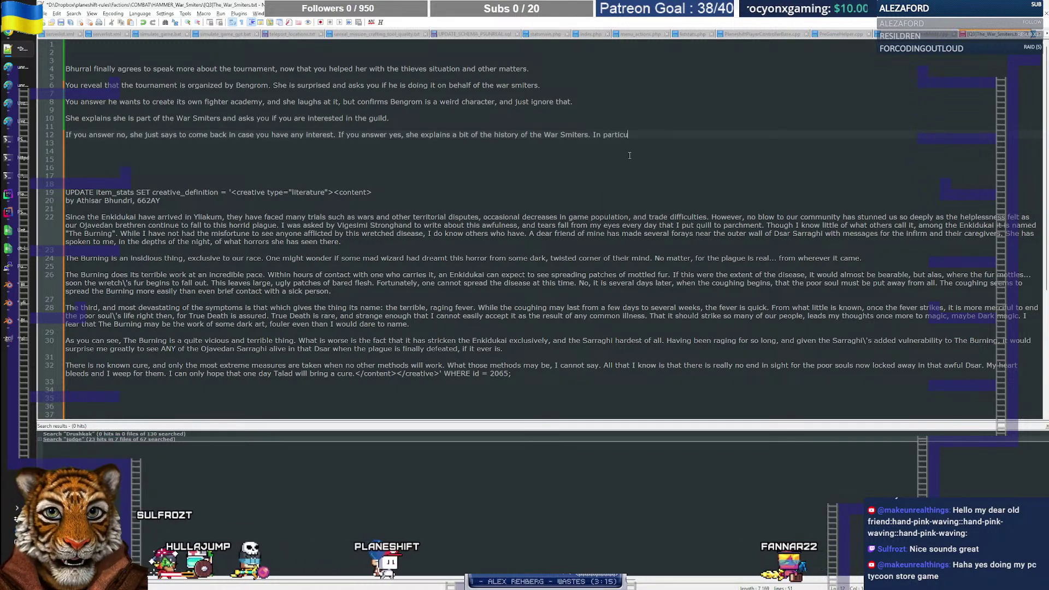
pyautogui.write('lar that the')
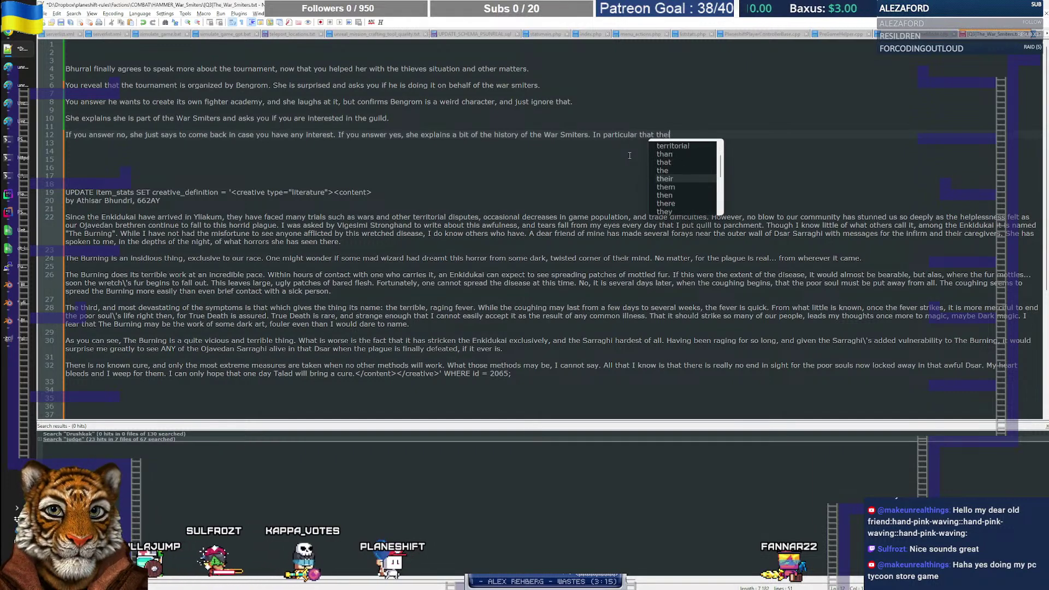
pyautogui.write('ir guild ')
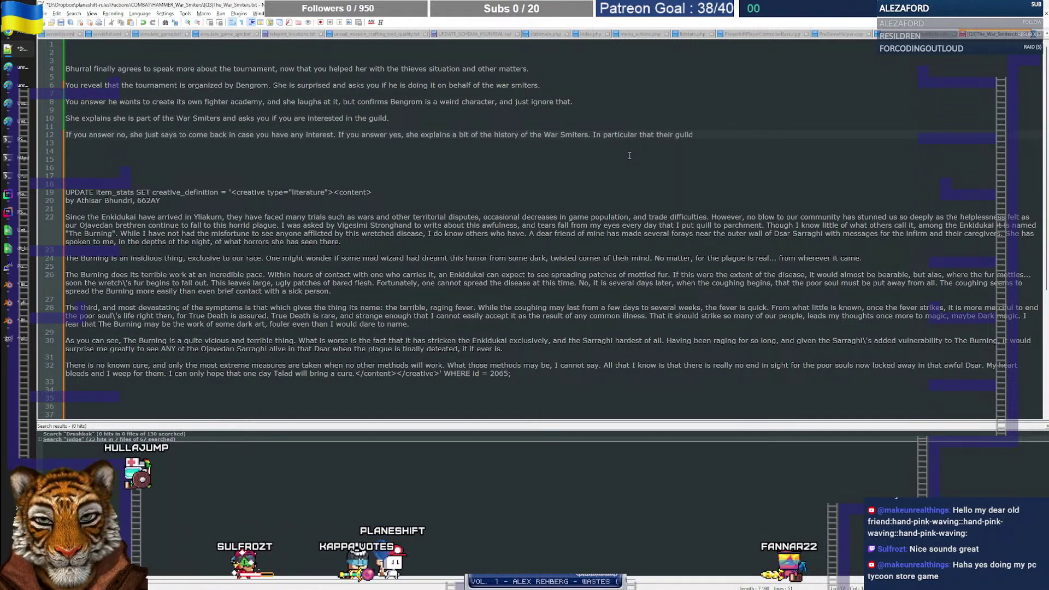
pyautogui.write('managed')
pyautogui.press('BackSpace')
pyautogui.press('BackSpace')
pyautogui.press('BackSpace')
pyautogui.press('BackSpace')
pyautogui.press('BackSpace')
pyautogui.press('BackSpace')
pyautogui.press('BackSpace')
pyautogui.press('BackSpace')
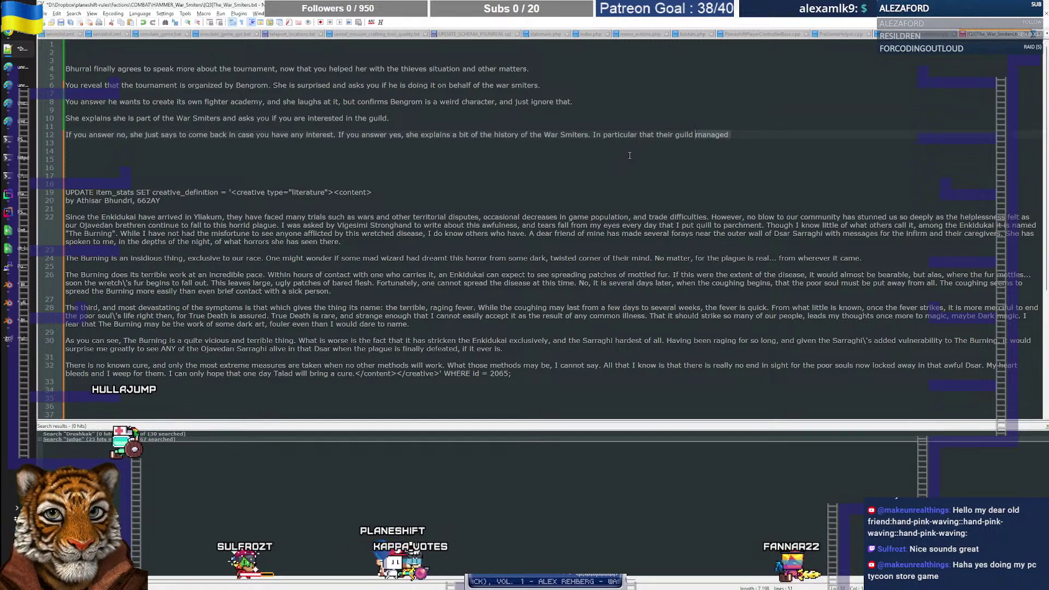
# Step: Complete the guild history sentence with "contributed greatly to the removal of the Ojaveda plague."
pyautogui.write('contri')
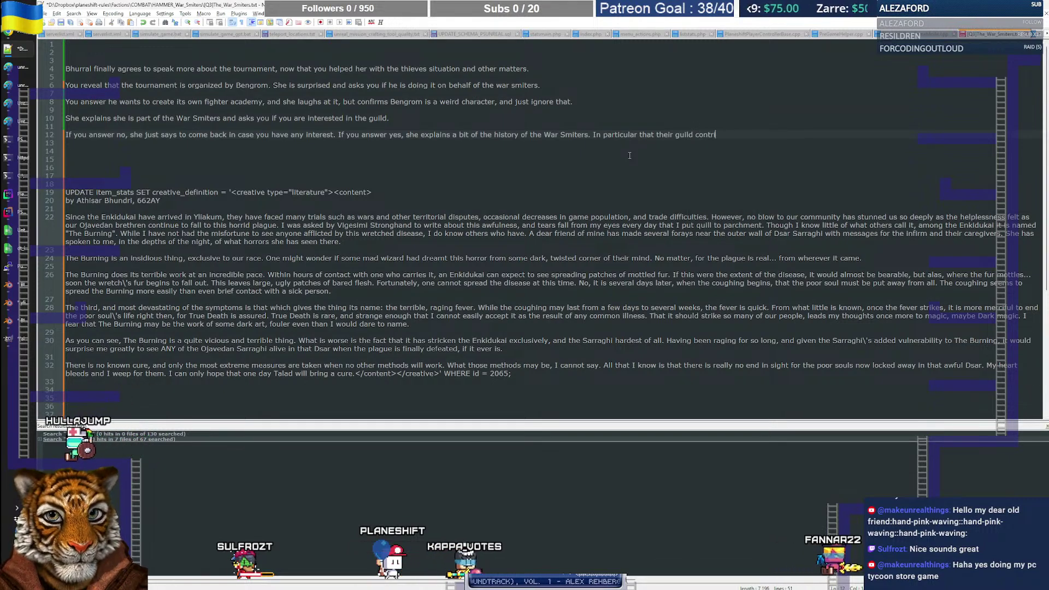
pyautogui.write('buted graeatly to the')
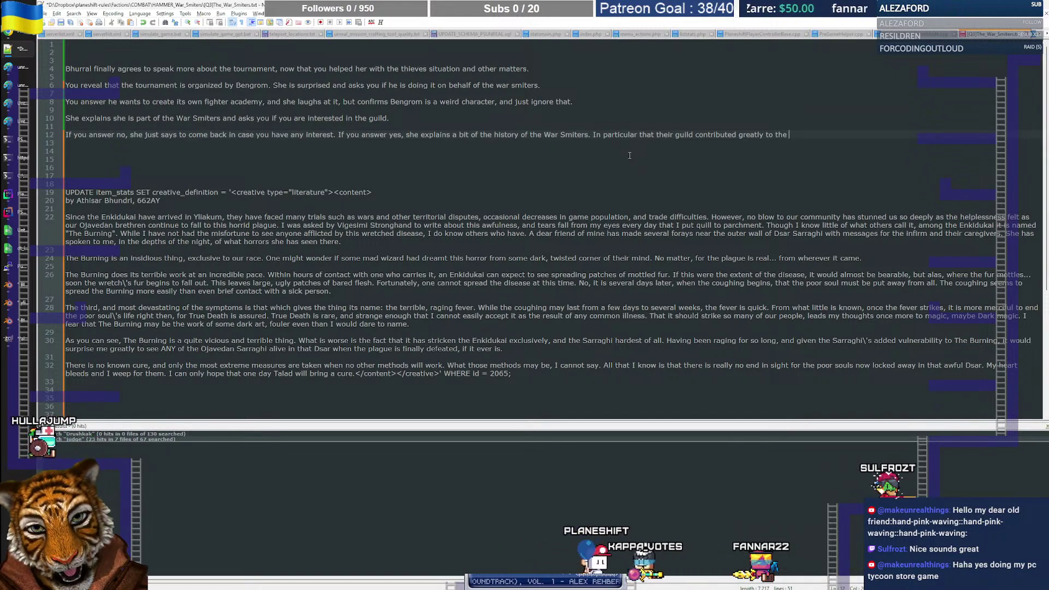
pyautogui.write('ex')
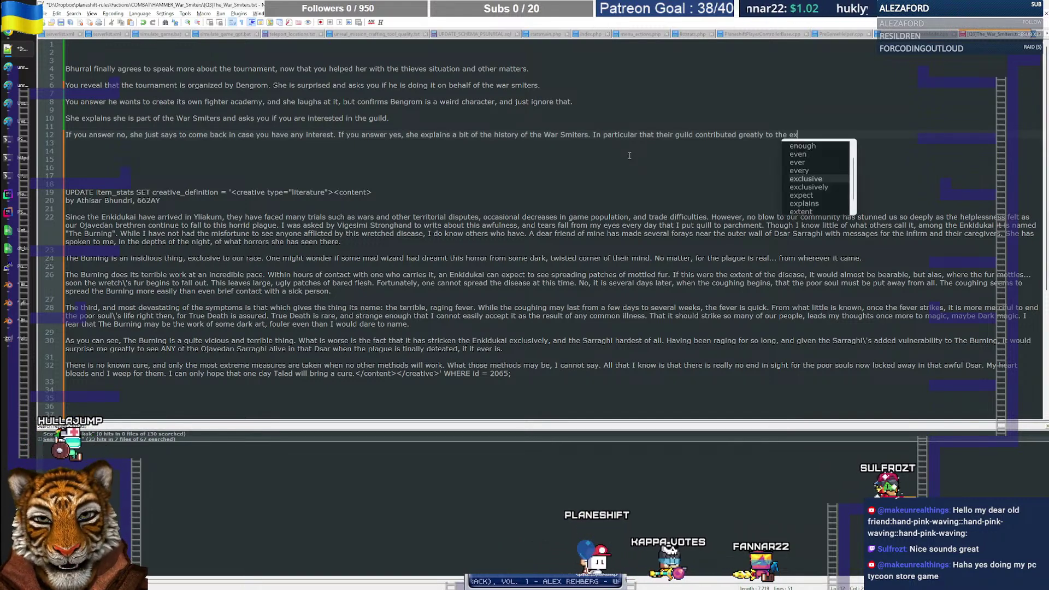
pyautogui.press('BackSpace')
pyautogui.press('BackSpace')
pyautogui.write('remov')
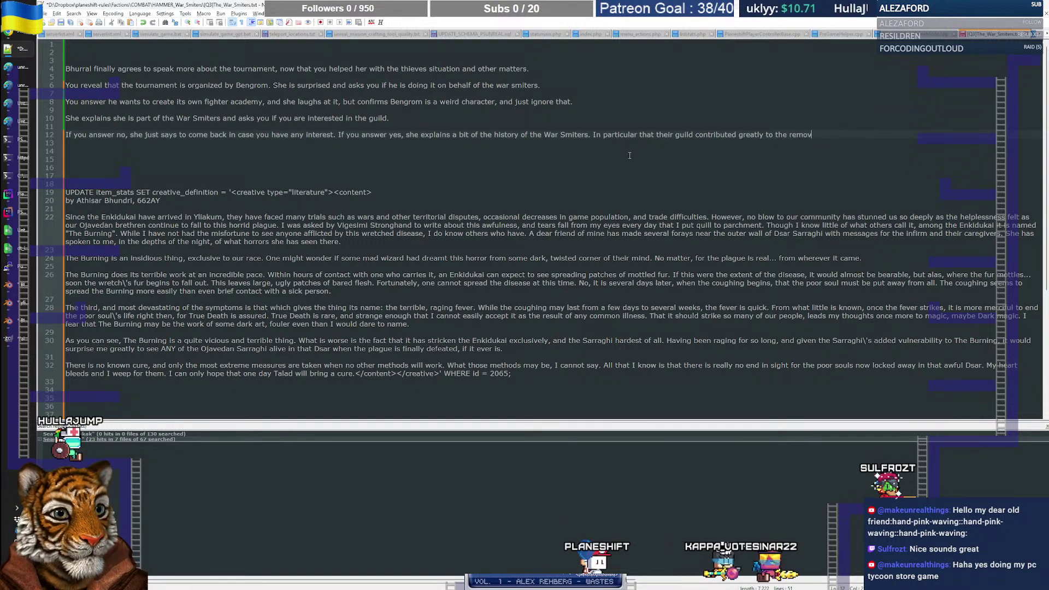
pyautogui.write('al of the Oh')
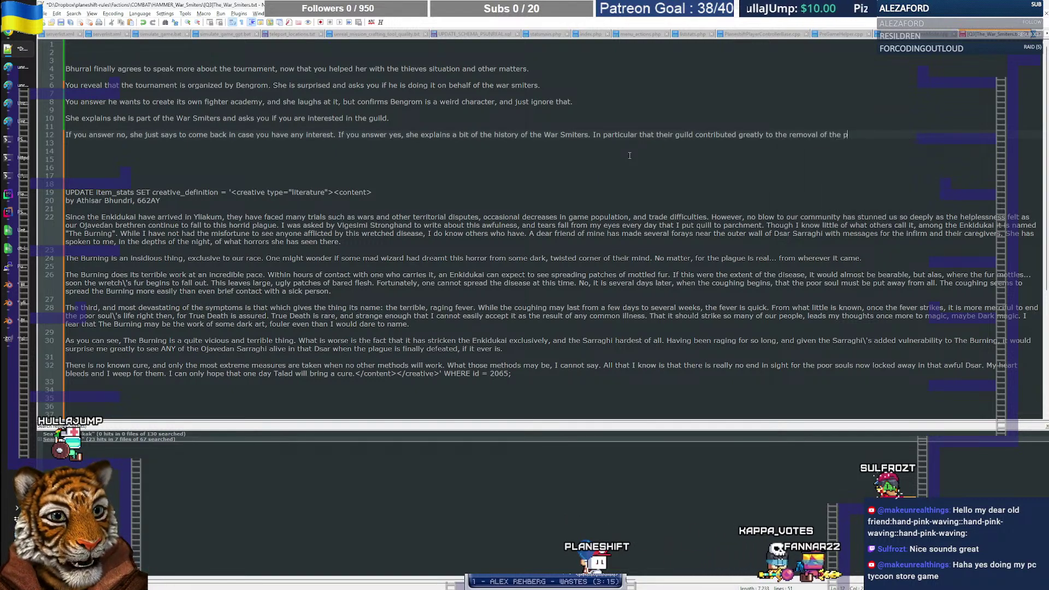
pyautogui.press('BackSpace')
pyautogui.write('javeda')
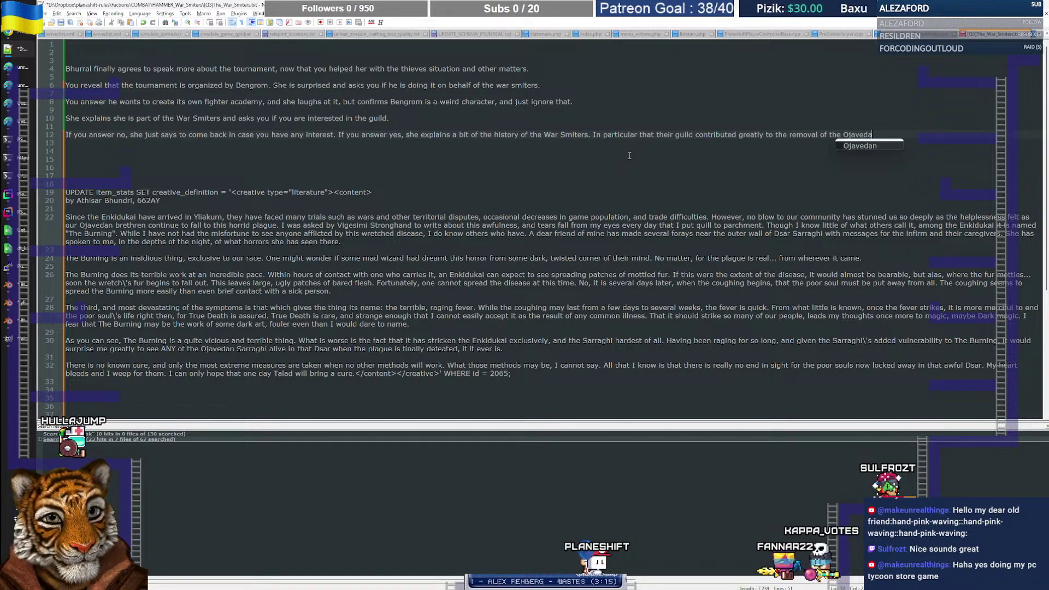
pyautogui.write(' plague. ')
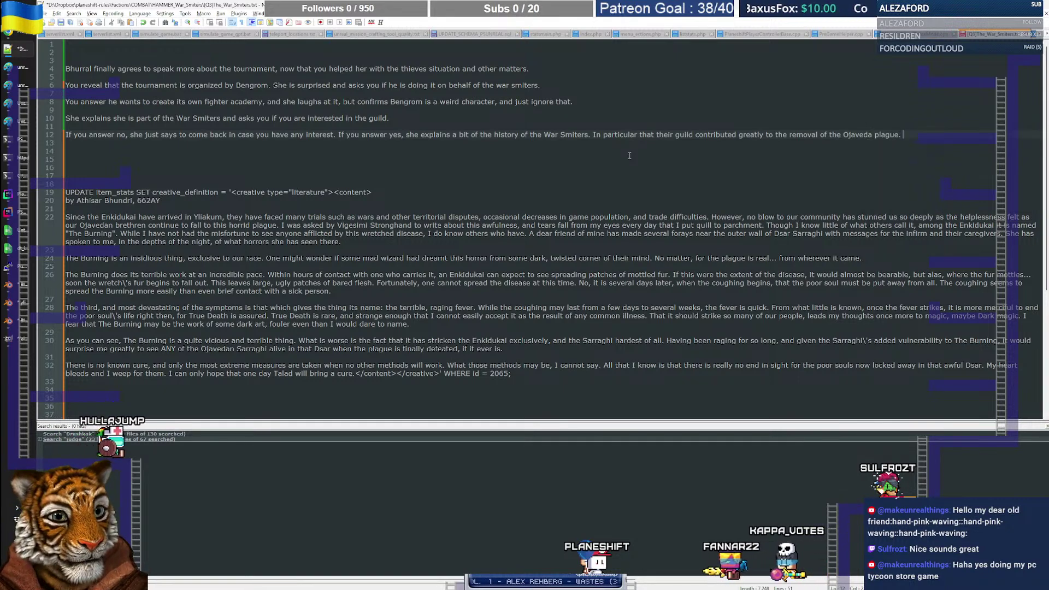
# Step: Begin the sentence "She asks you to" after the plague sentence and set it off as its own paragraph below a blank line
pyautogui.write('She asks you to')
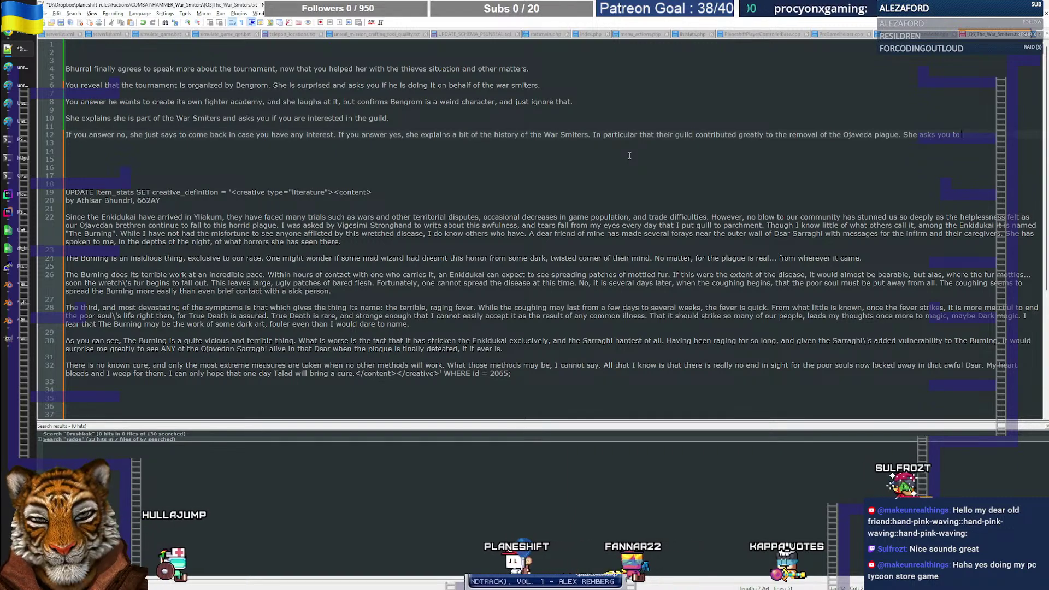
pyautogui.hotkey('ctrl', 'Left')
pyautogui.hotkey('ctrl', 'Left')
pyautogui.hotkey('ctrl', 'Left')
pyautogui.hotkey('ctrl', 'Left')
pyautogui.press('Return')
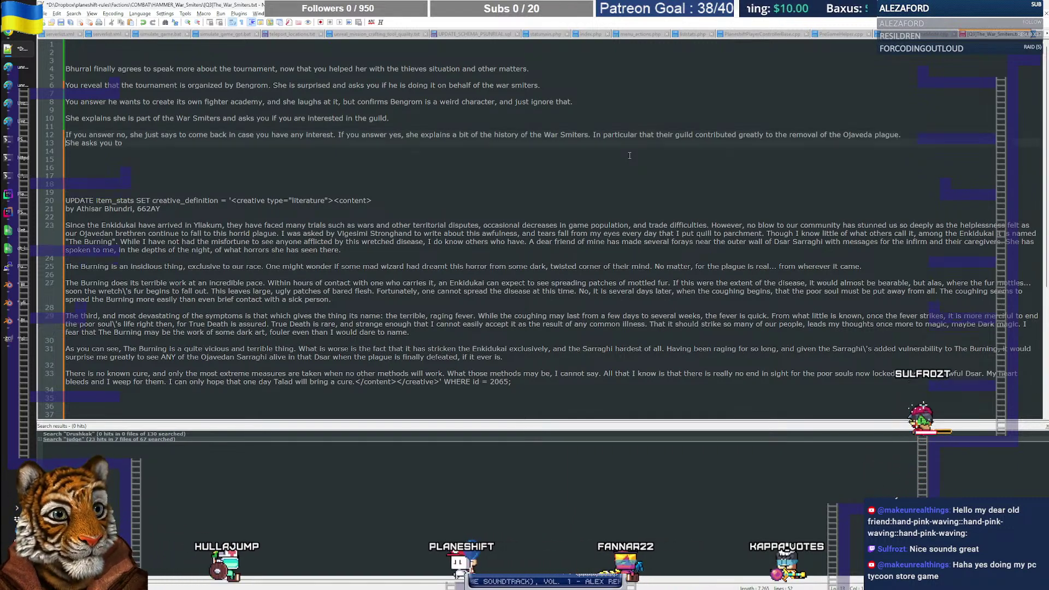
pyautogui.press('Return')
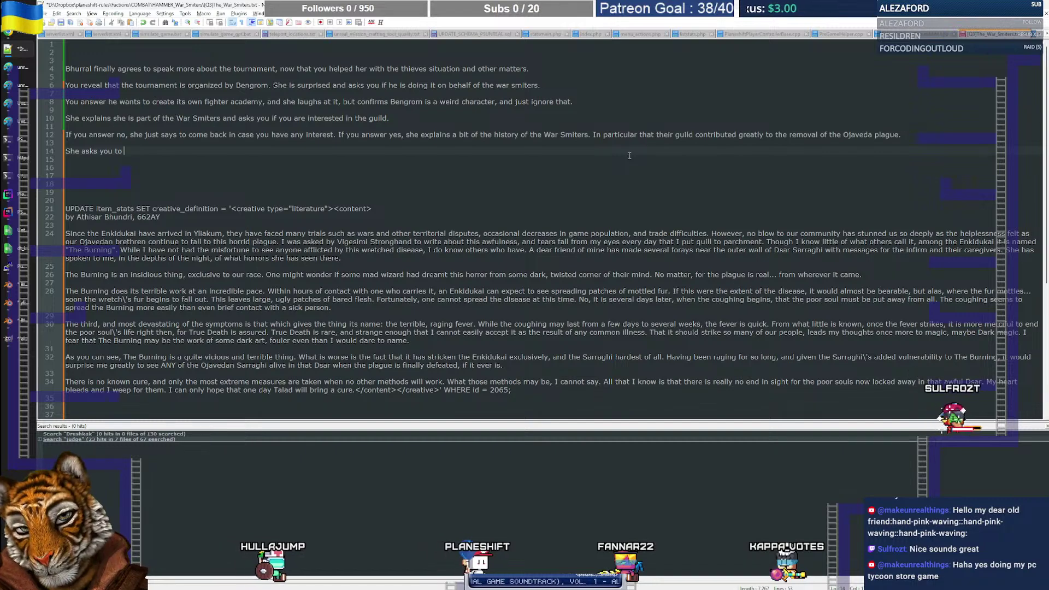
# Step: Continue the new paragraph with "go read a book about the plague that can be found in"
pyautogui.write('go read a ')
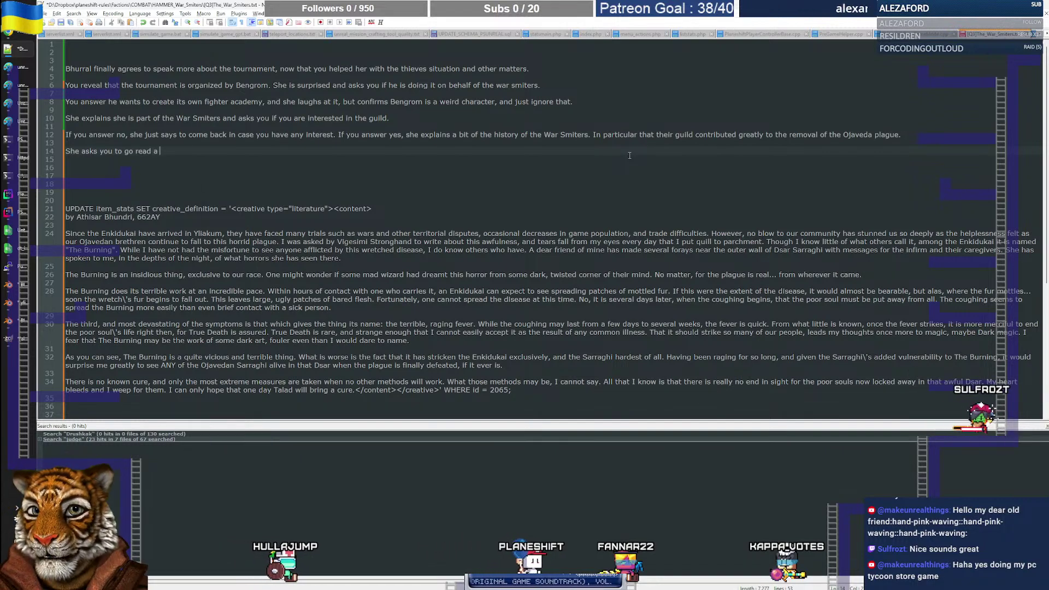
pyautogui.write('book abou')
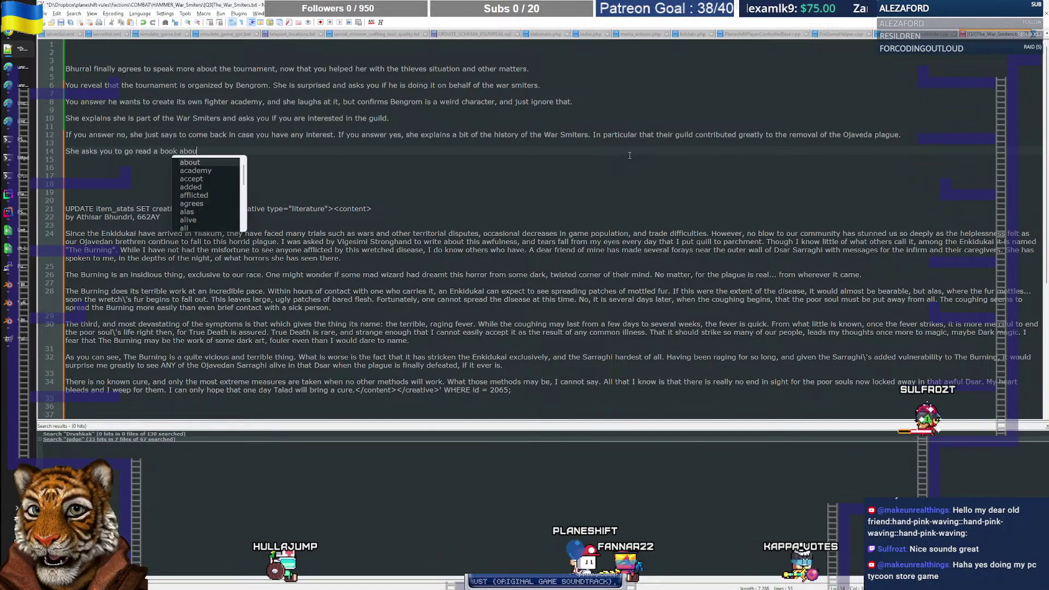
pyautogui.write('t the plague ')
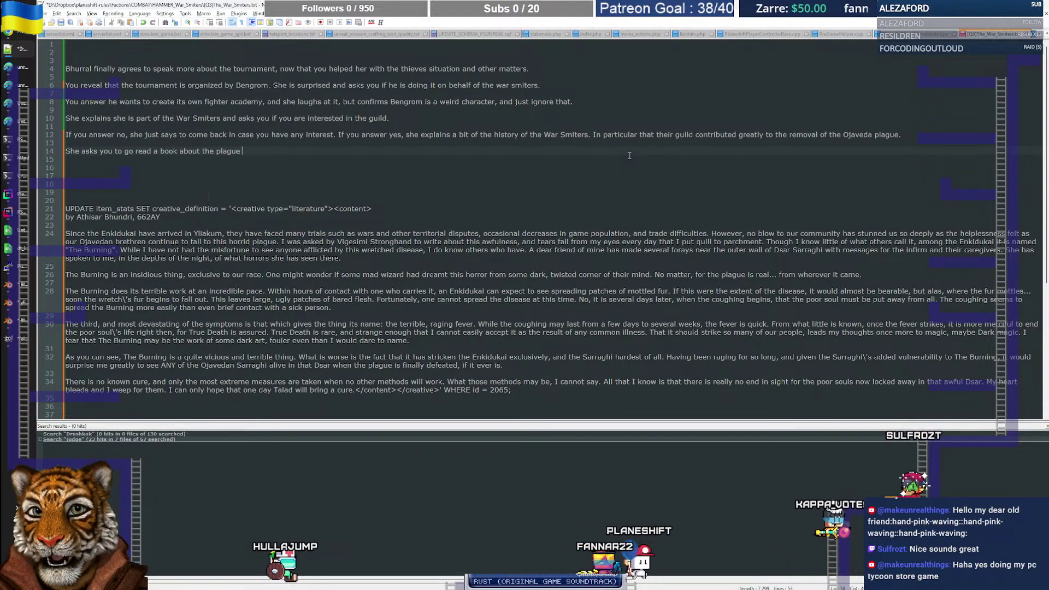
pyautogui.write('that ca')
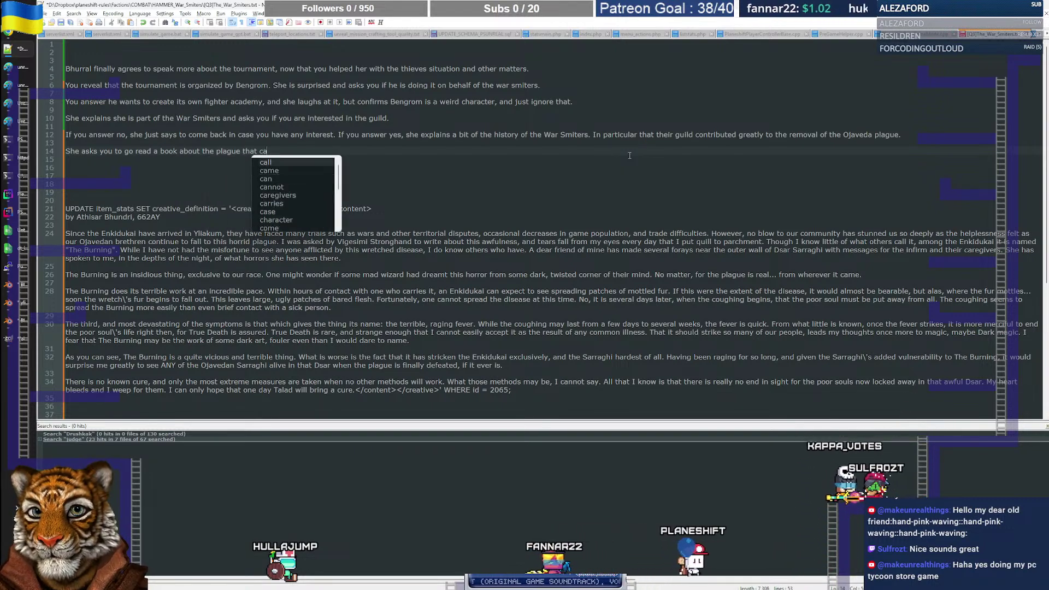
pyautogui.write('n be found in')
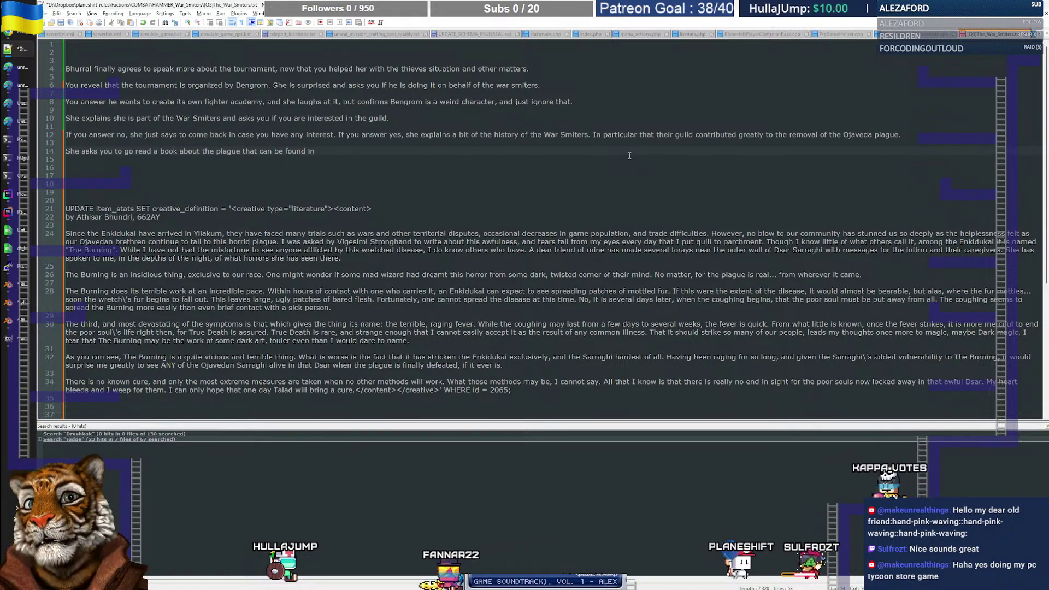
# Step: Launch the PSUnreal Released Client, log in to the Main Server with the saved account, enter the game with the preselected character and maximize the window
pyautogui.press('super')
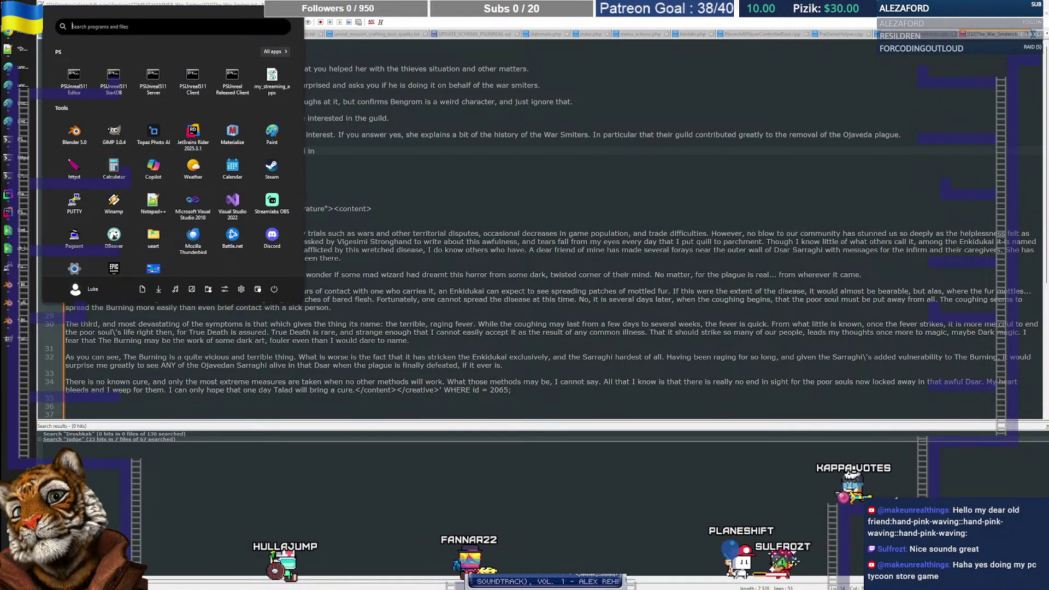
pyautogui.click(241, 92)
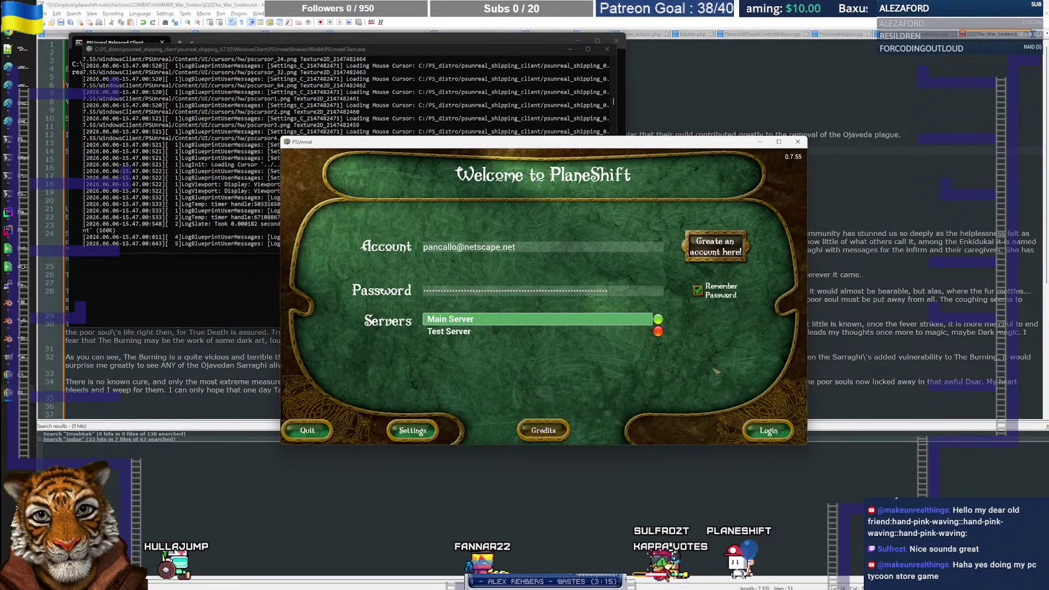
pyautogui.click(769, 431)
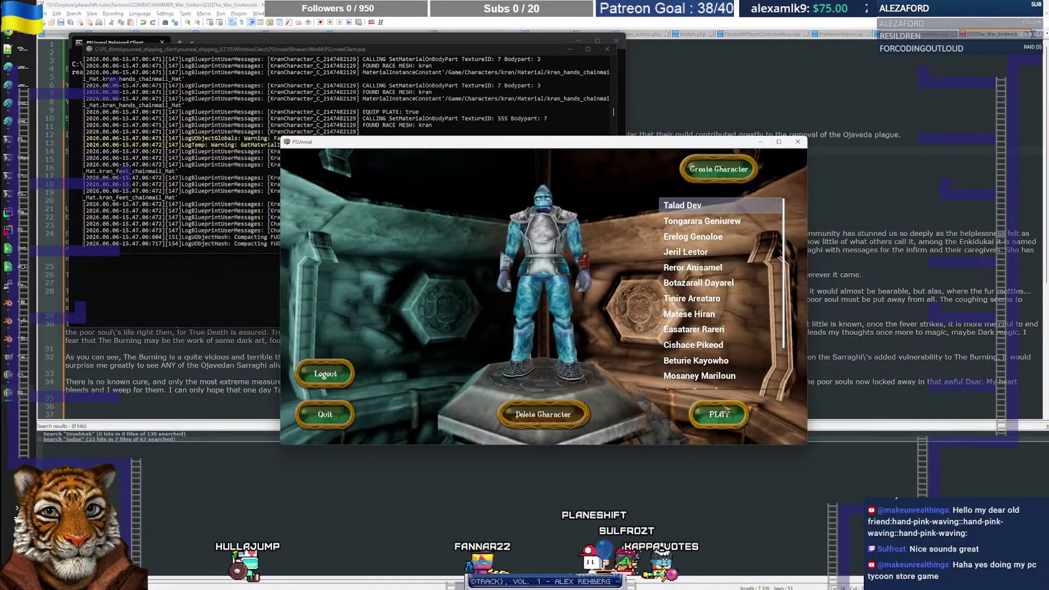
pyautogui.click(723, 413)
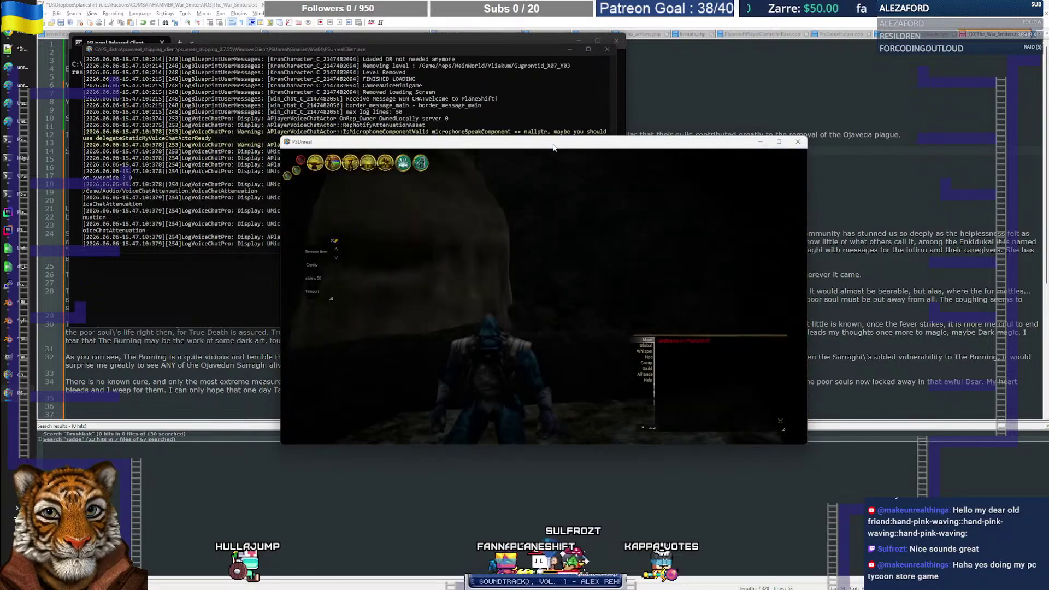
pyautogui.doubleClick(553, 146)
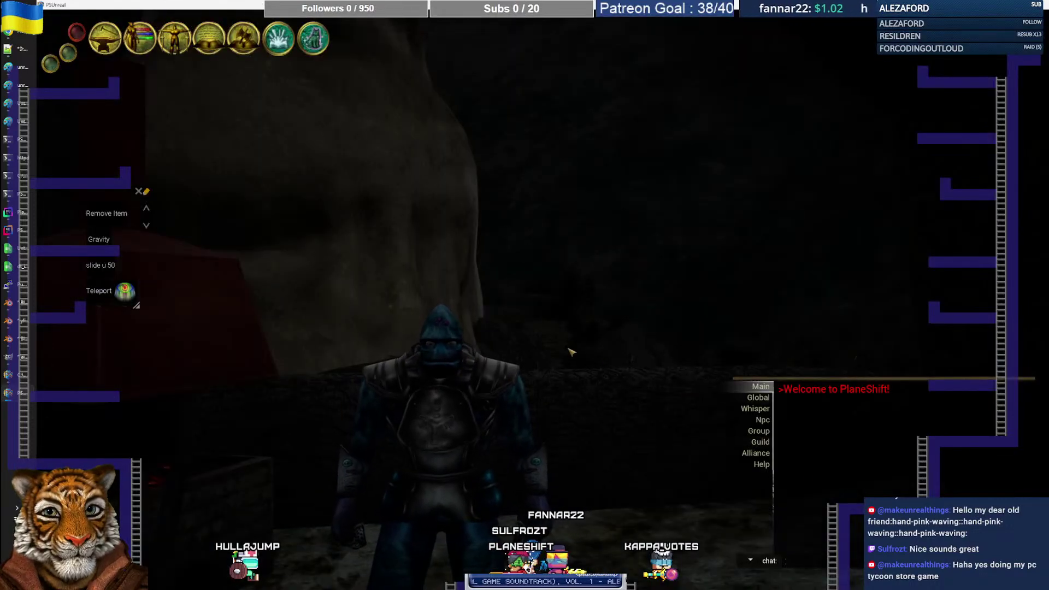
# Step: Teleport the character to Brado and walk across the tavern to the wooden bookshelf
pyautogui.moveTo(572, 352); pyautogui.dragTo(645, 432)
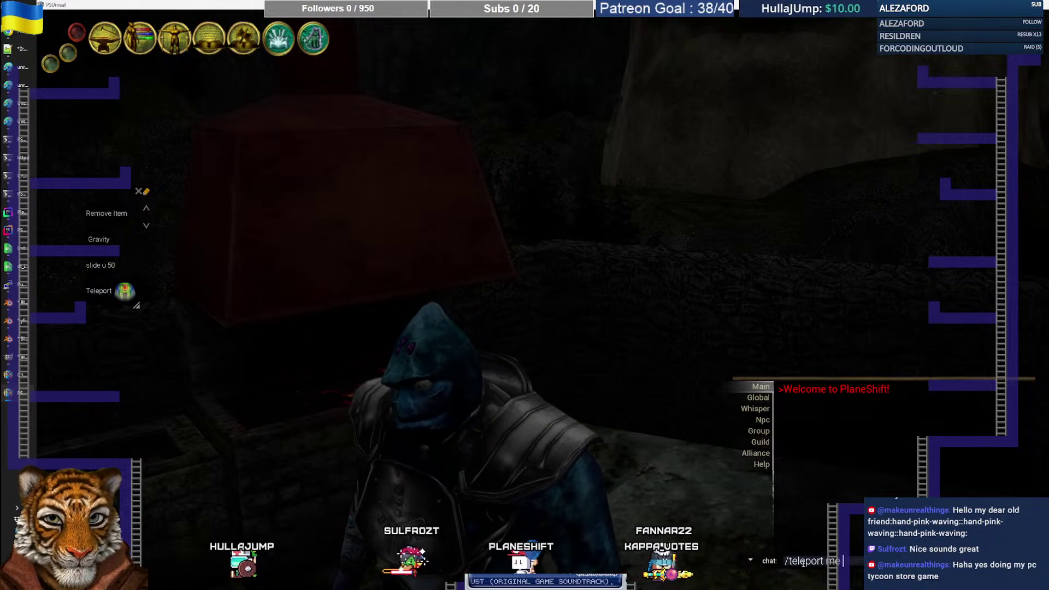
pyautogui.press('Return')
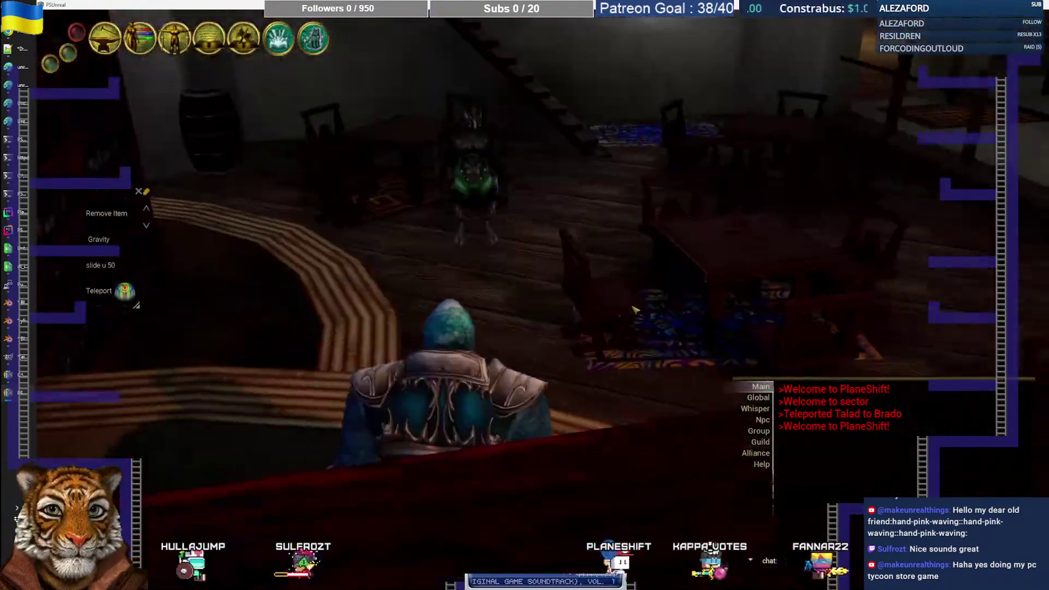
pyautogui.moveTo(635, 310); pyautogui.dragTo(569, 310)
pyautogui.press('w')
pyautogui.press('w')
pyautogui.press('w')
pyautogui.press('w')
pyautogui.press('w')
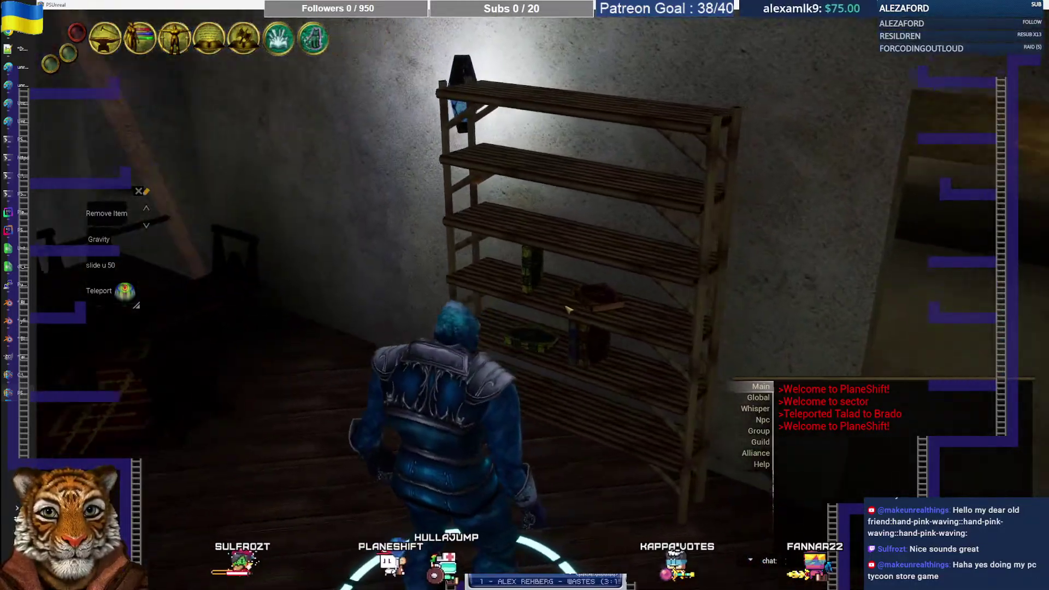
# Step: Select The Enkidukai Plague-Volume One on the wooden bookshelf and open it for reading
pyautogui.click(571, 310)
pyautogui.scroll(5, 595, 317)
pyautogui.click(640, 244)
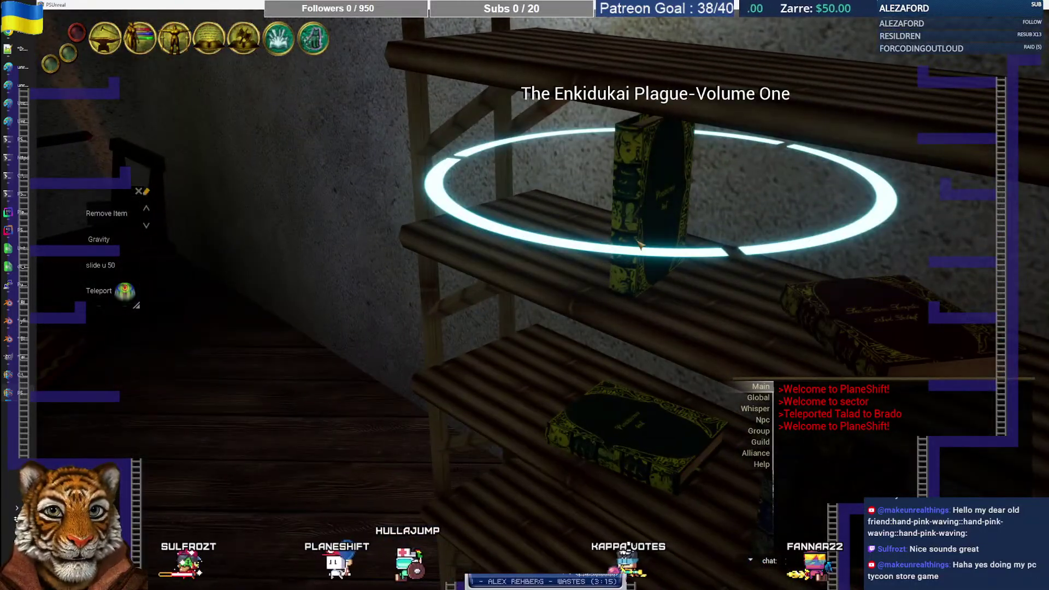
pyautogui.scroll(-5, 640, 244)
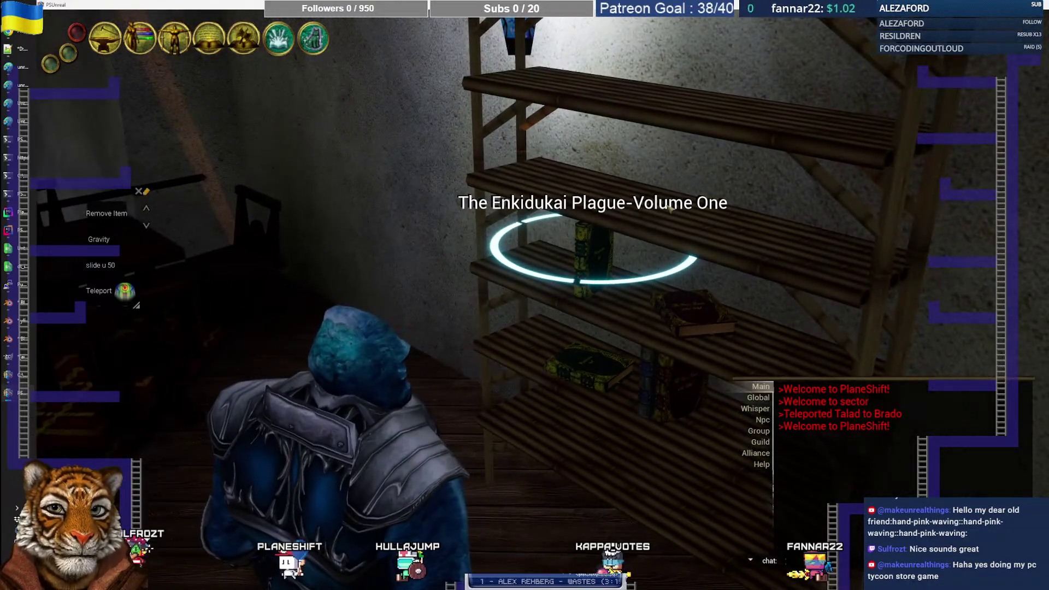
pyautogui.click(593, 254)
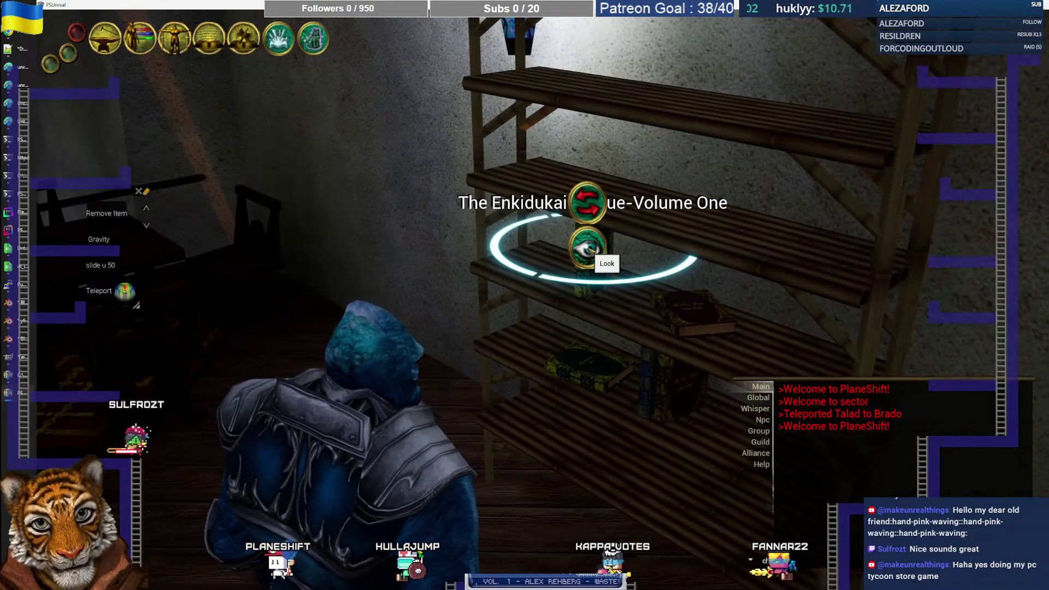
pyautogui.click(587, 249)
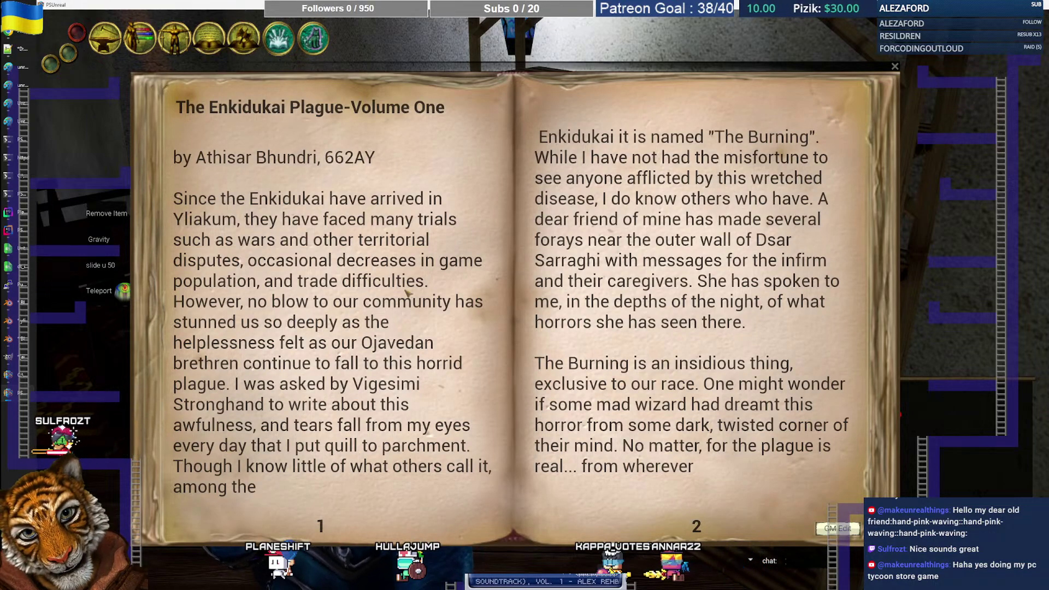
# Step: Page through the plague book to its last pages and back to the first, and close it
pyautogui.click(865, 336)
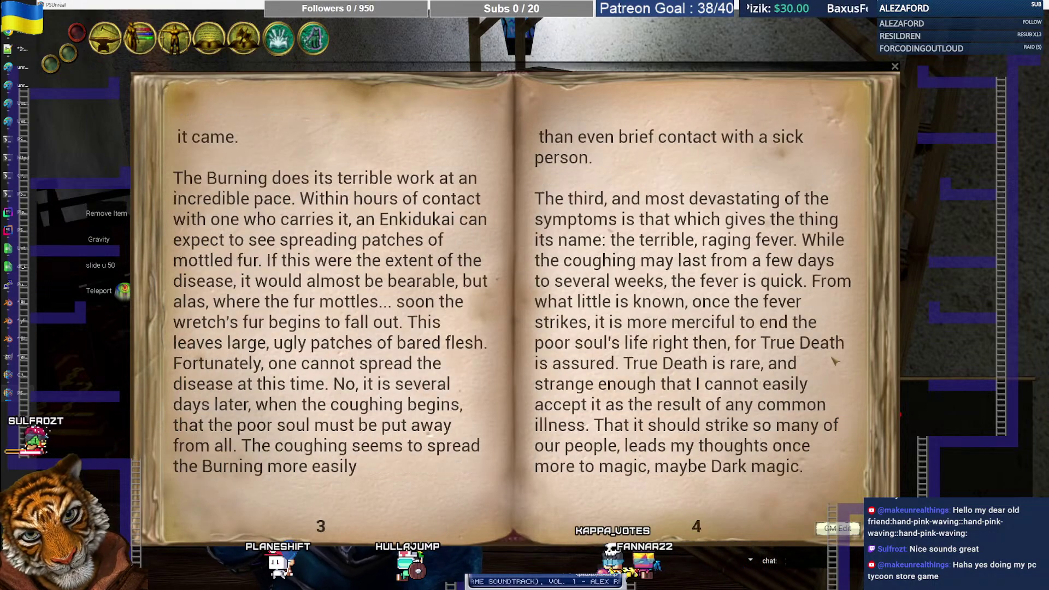
pyautogui.click(826, 324)
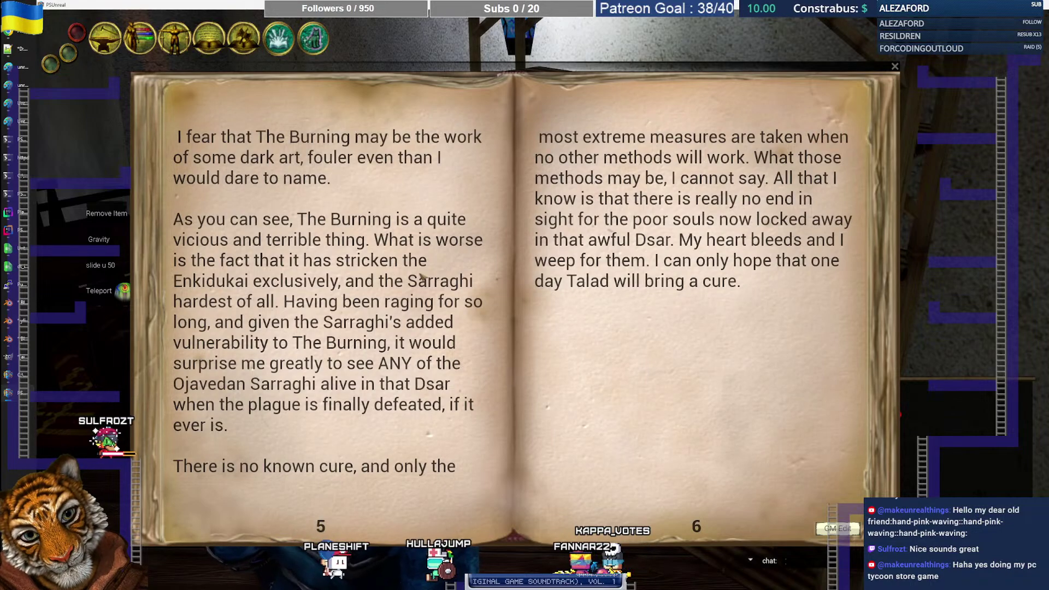
pyautogui.click(230, 311)
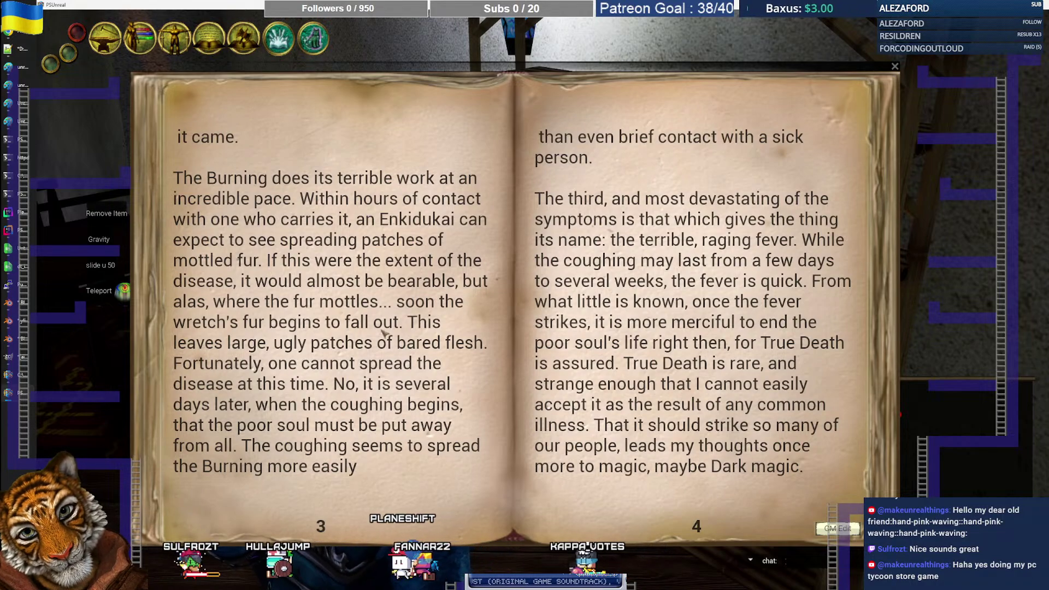
pyautogui.click(193, 277)
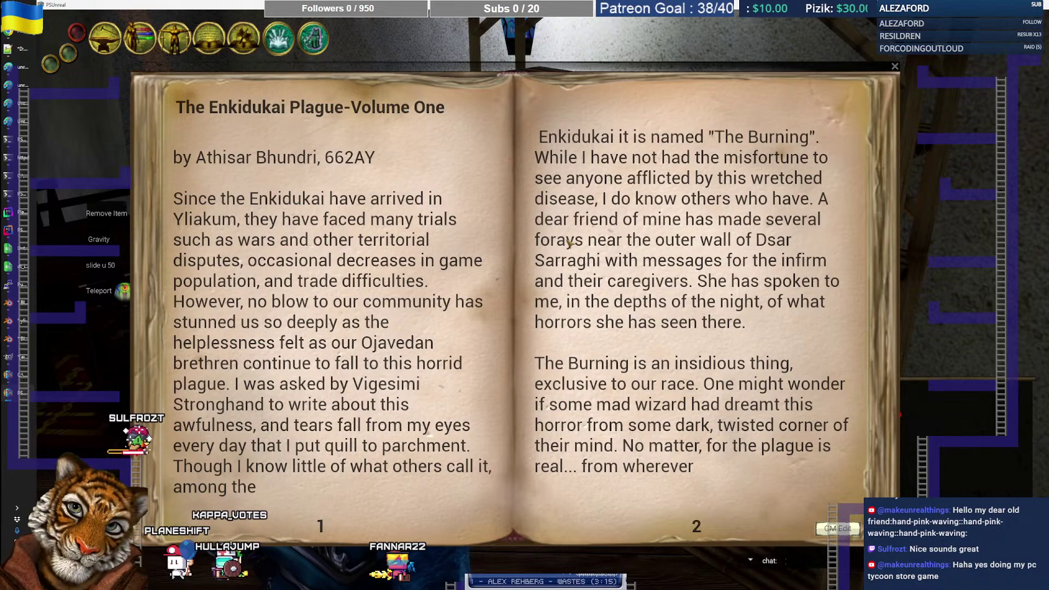
pyautogui.click(896, 66)
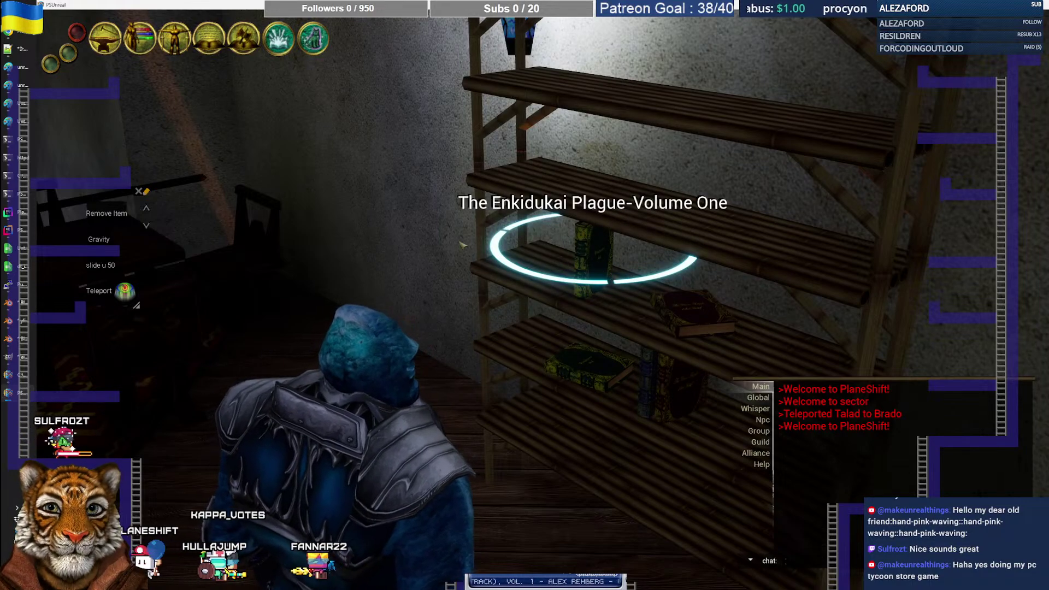
pyautogui.moveTo(424, 236); pyautogui.dragTo(426, 237)
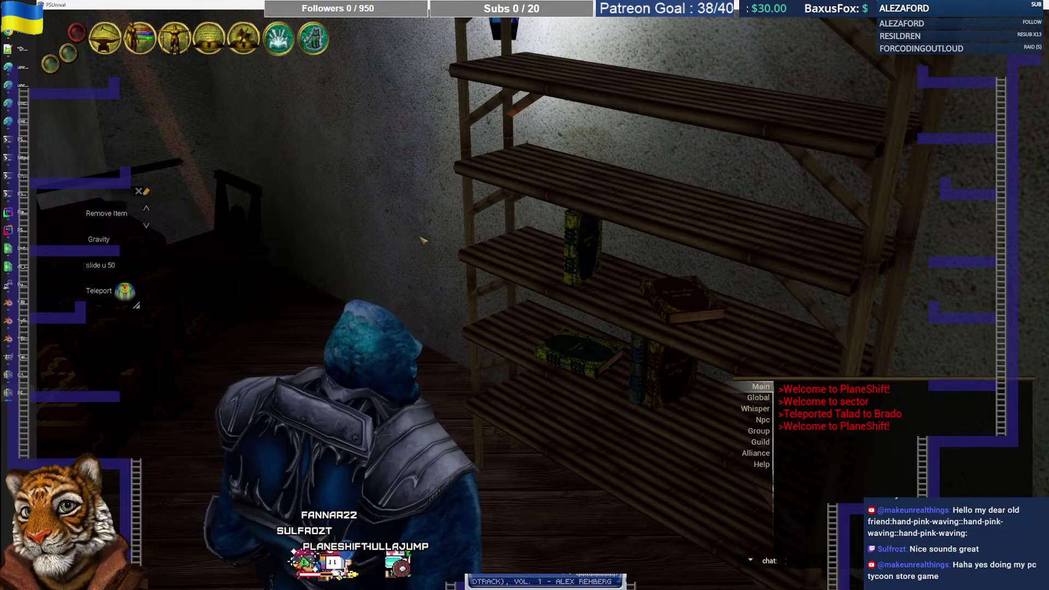
# Step: Switch to Notepad++ and replace "that can be found in" at the end of the book sentence with "called"
pyautogui.click(21, 56)
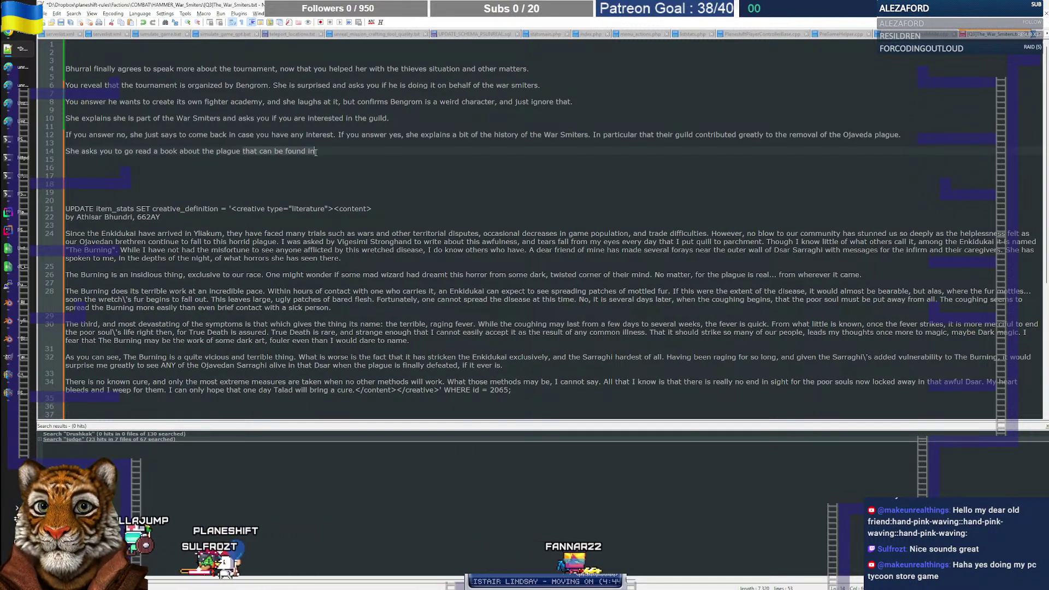
pyautogui.write('ca')
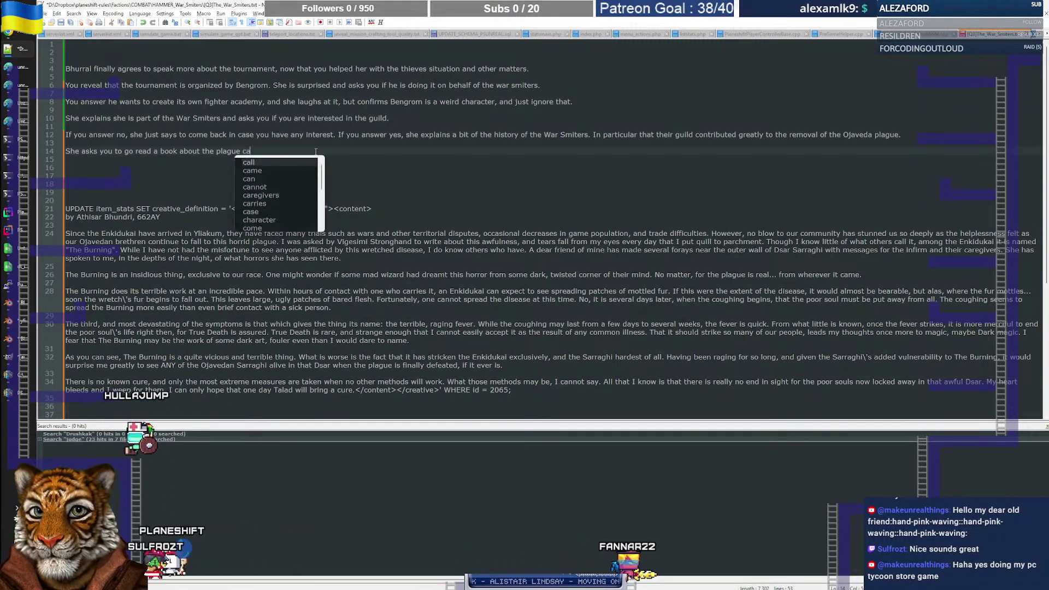
pyautogui.write('lled')
# Step: Check the book's title in the PlaneShift client, remove "about the plague" in Notepad++ and complete the sentence with "The Enkidukai Plague - Volume One."
pyautogui.hotkey('alt', 'Tab')
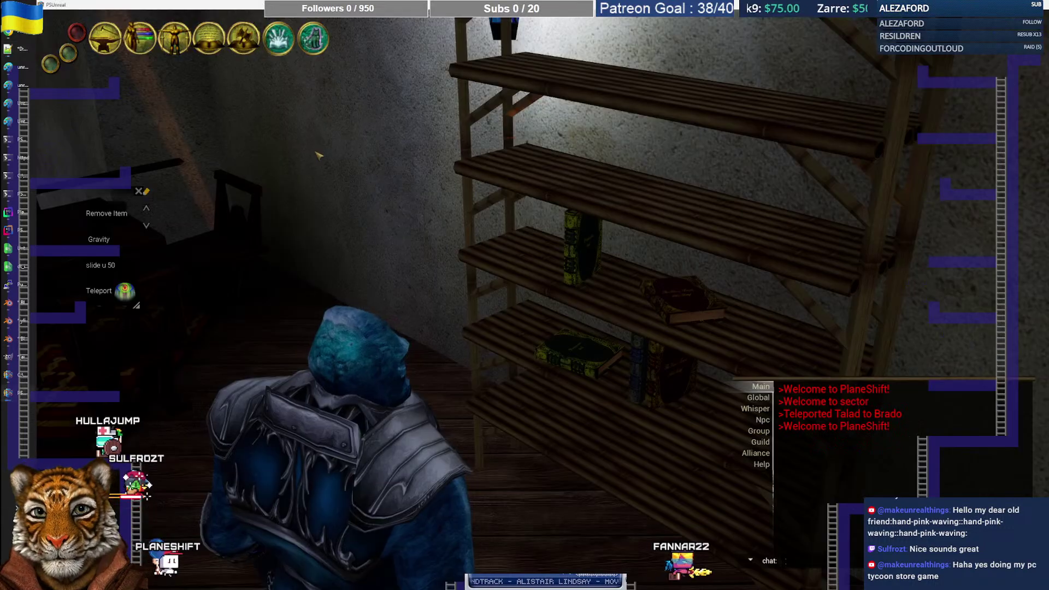
pyautogui.click(585, 257)
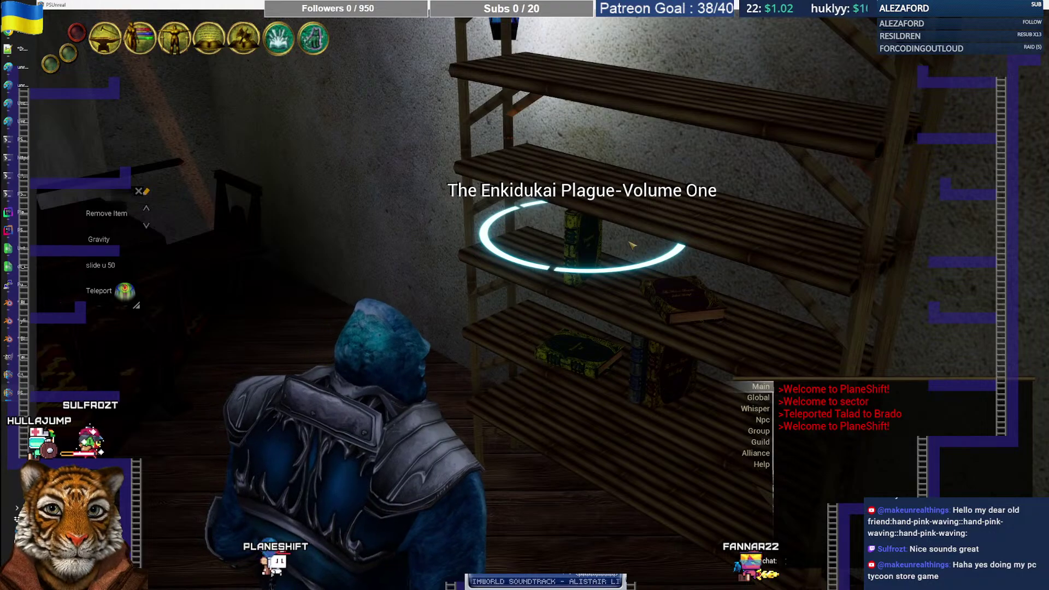
pyautogui.hotkey('alt', 'Tab')
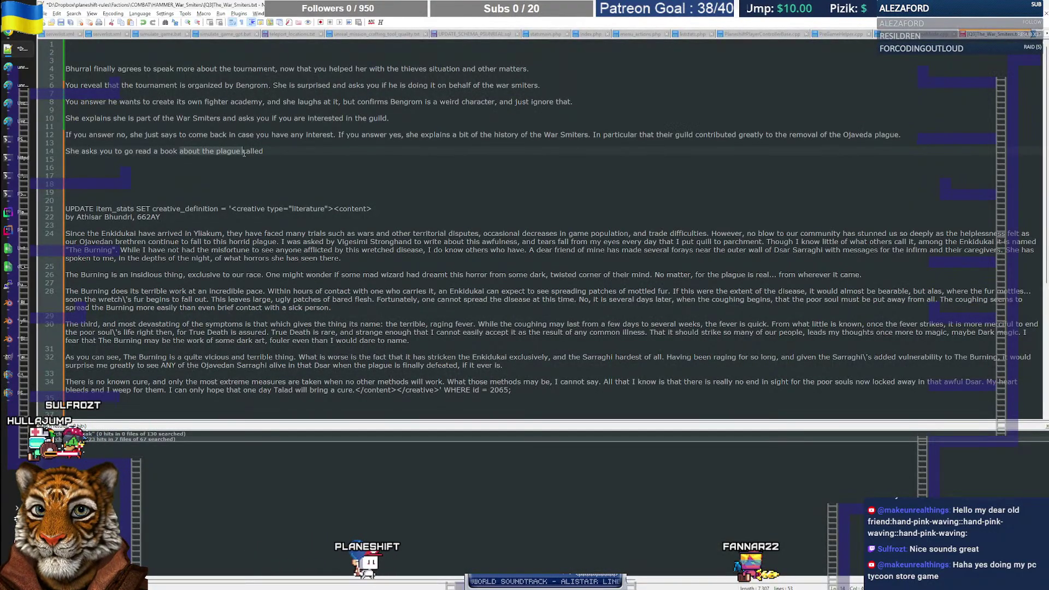
pyautogui.write('T')
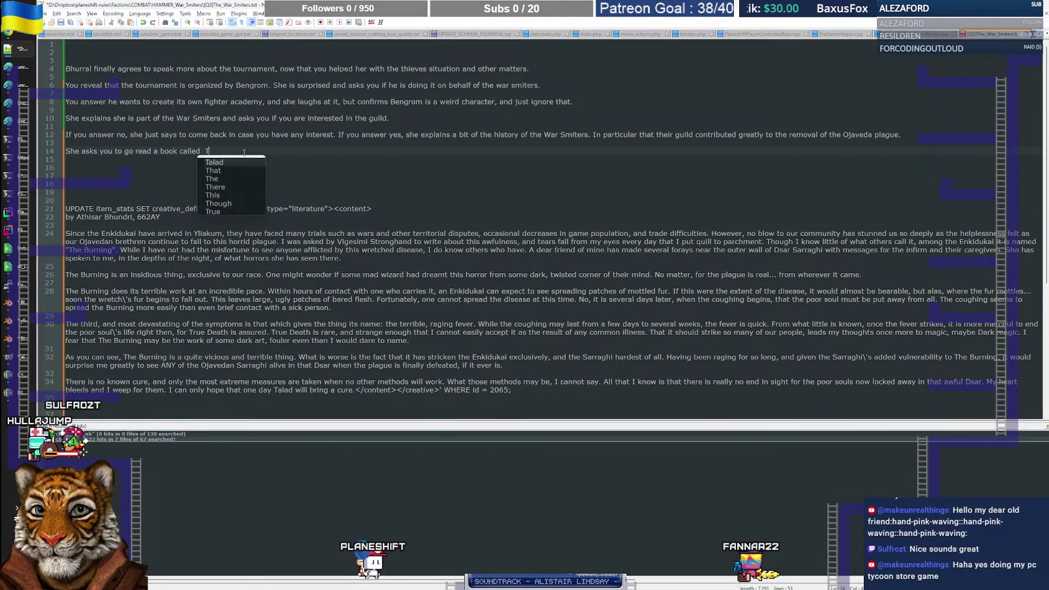
pyautogui.write('he enkidu')
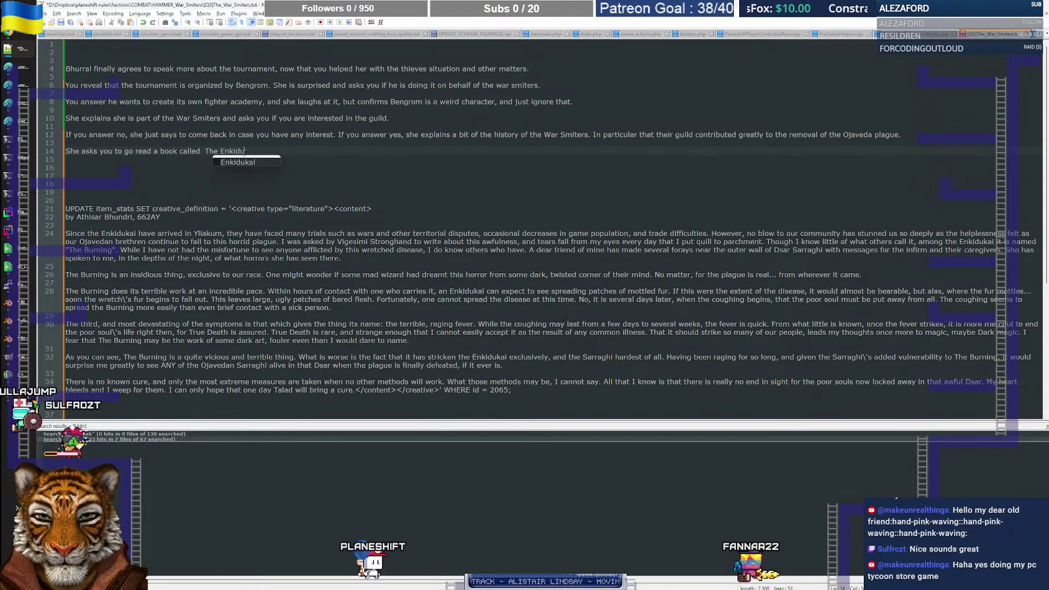
pyautogui.write('kai Pla')
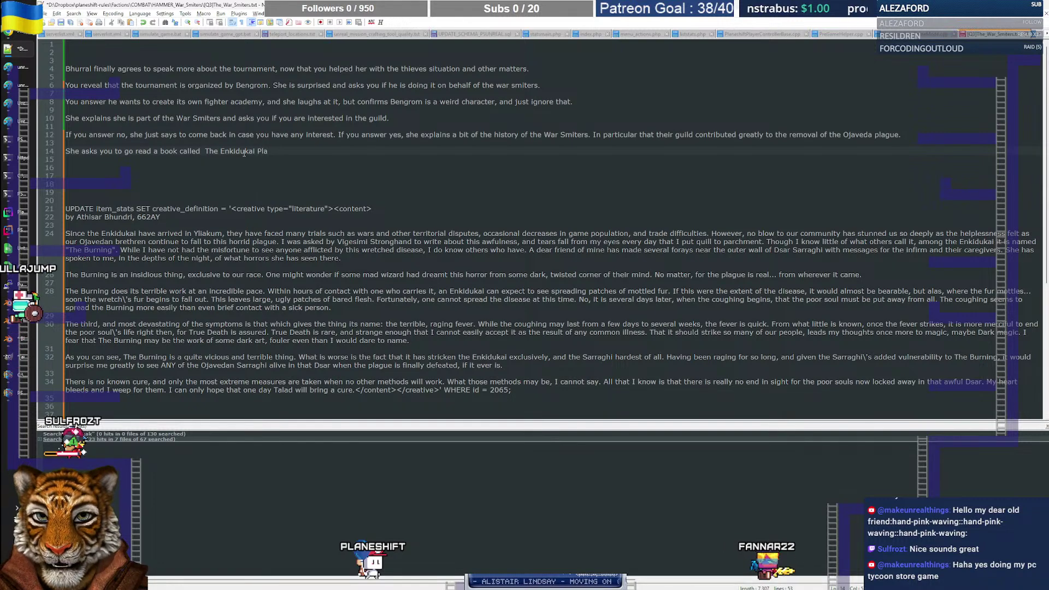
pyautogui.write('gue - o')
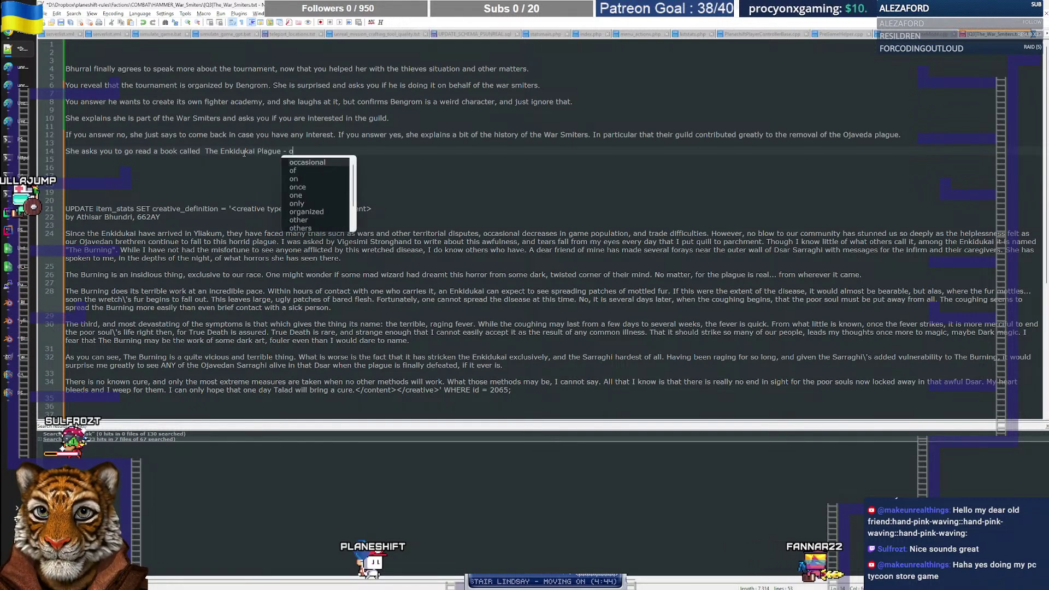
pyautogui.press('BackSpace')
pyautogui.write('Vol')
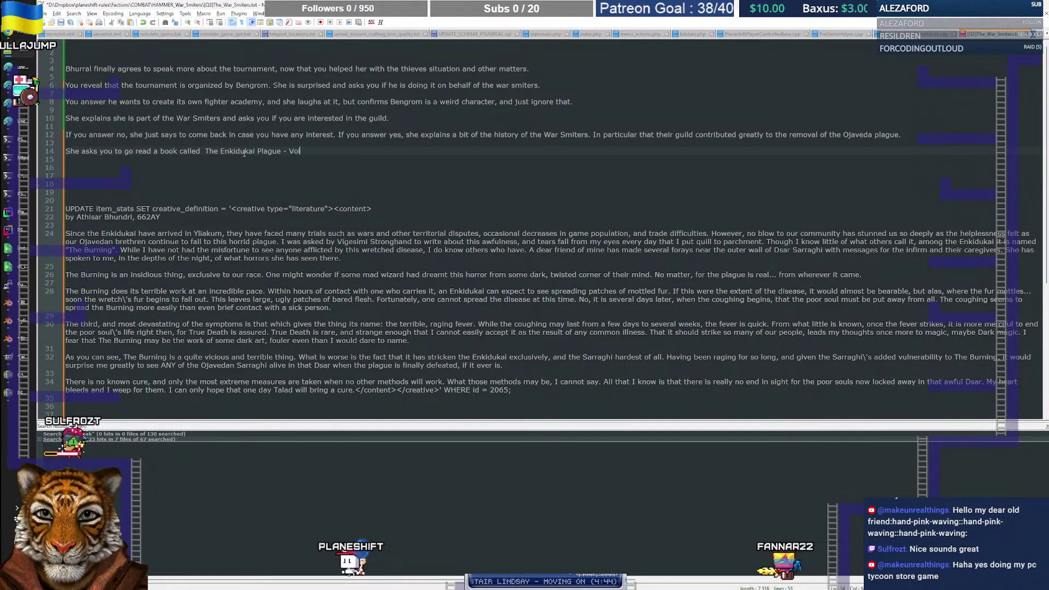
pyautogui.write('ume One. ')
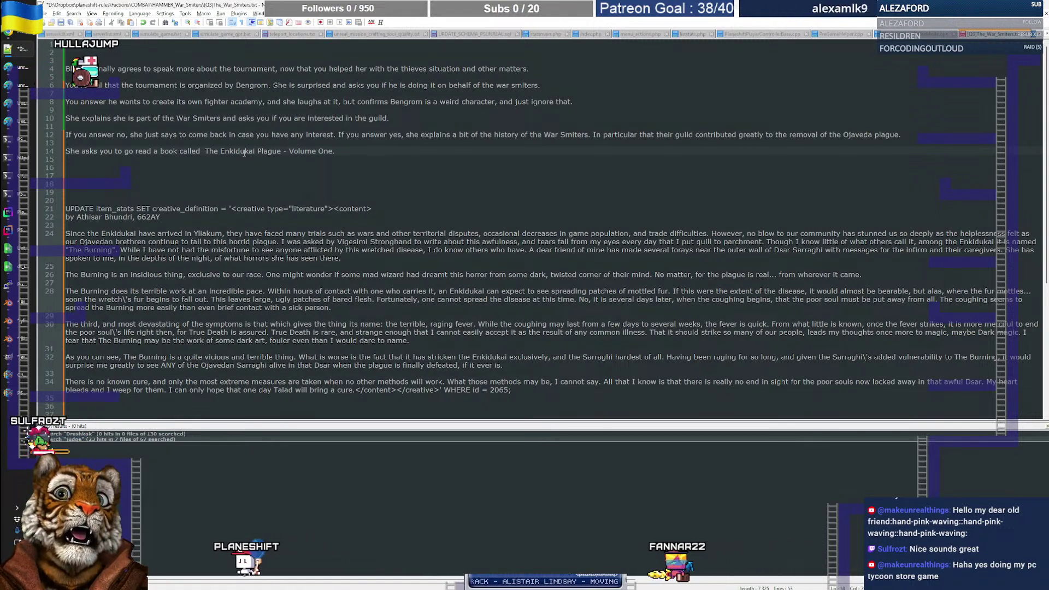
# Step: Add "You may ask where to to find it, but she" after the book title, fixing the missing space after "ask"
pyautogui.write('Yo')
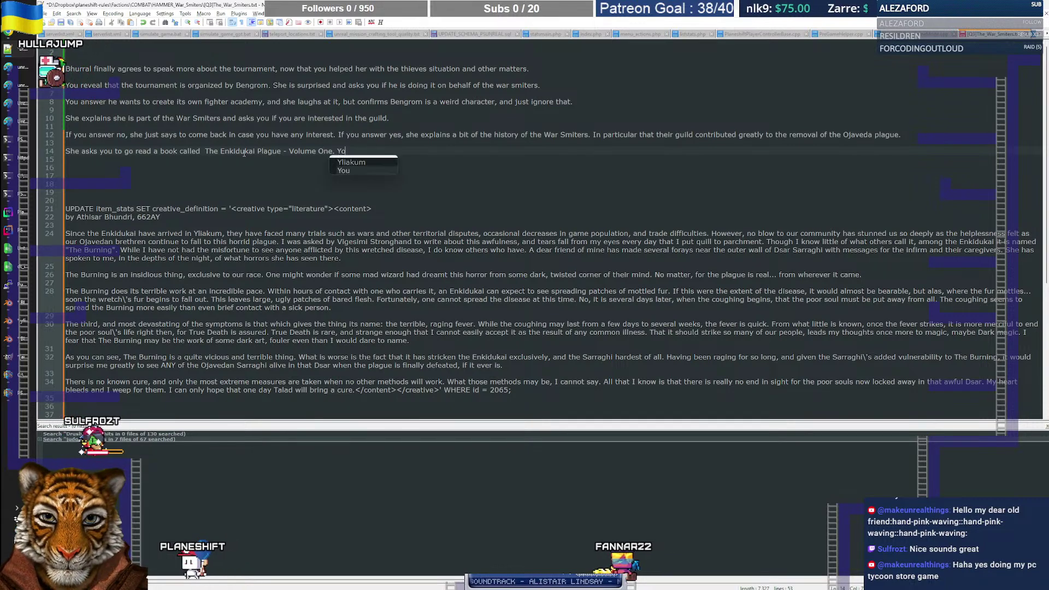
pyautogui.write('u may ask where to')
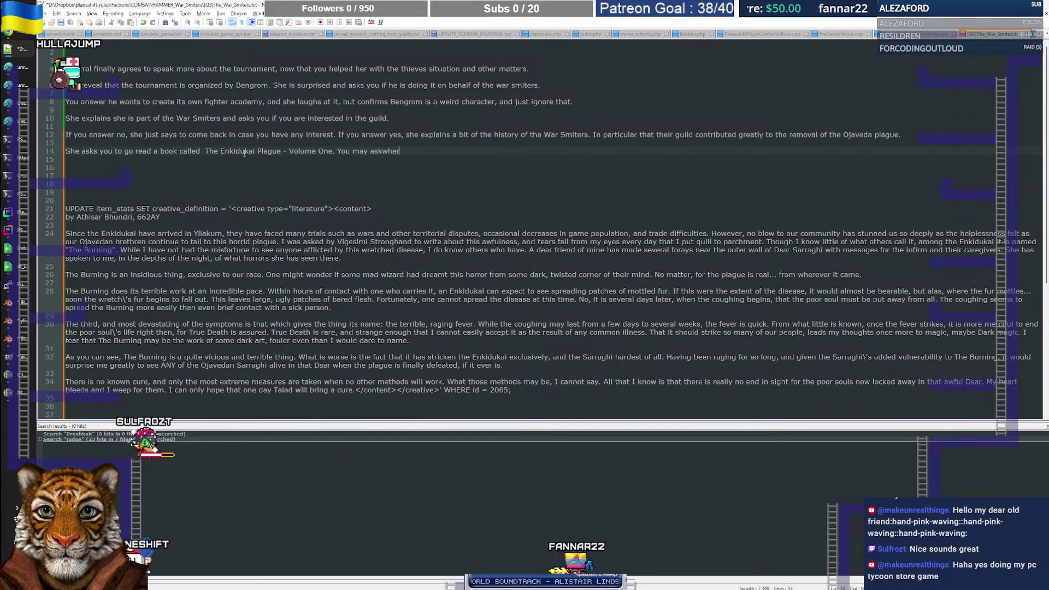
pyautogui.scroll(-1, 244, 153)
pyautogui.press('Right')
pyautogui.press('Right')
pyautogui.press('Right')
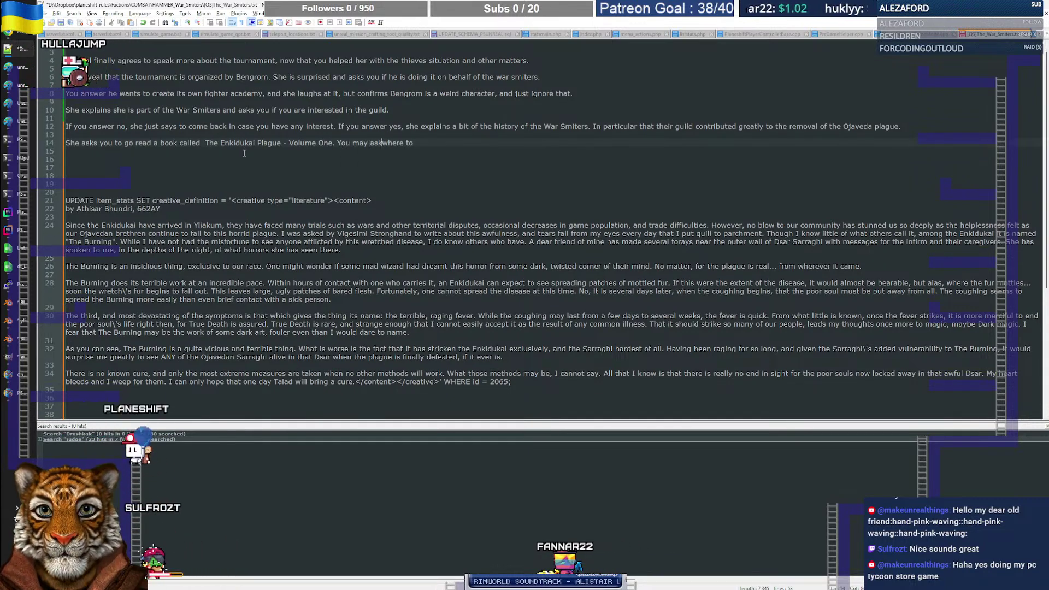
pyautogui.press('End')
pyautogui.write('to ')
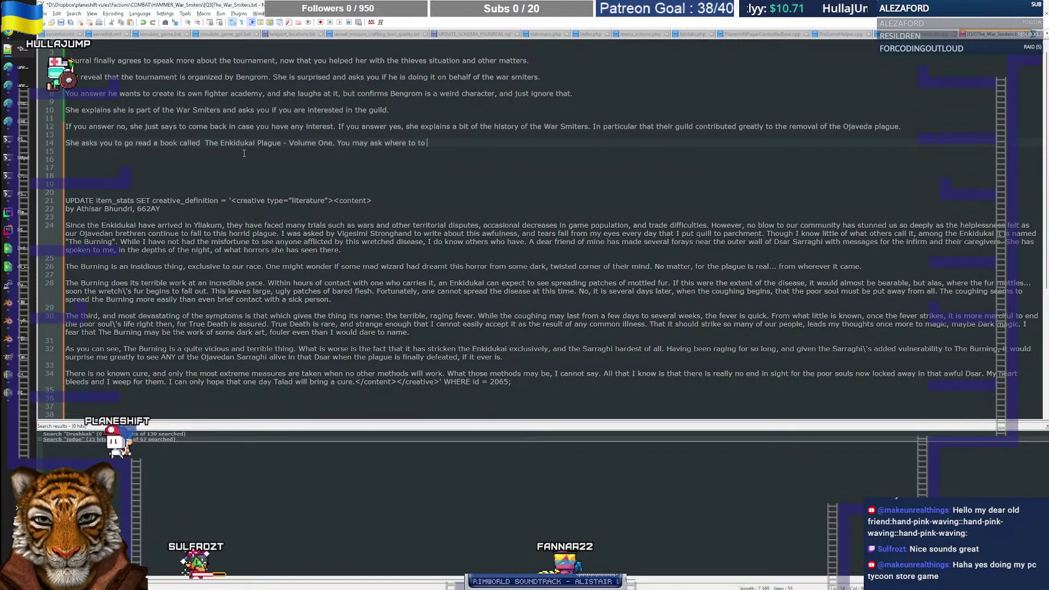
pyautogui.write('find it, but she')
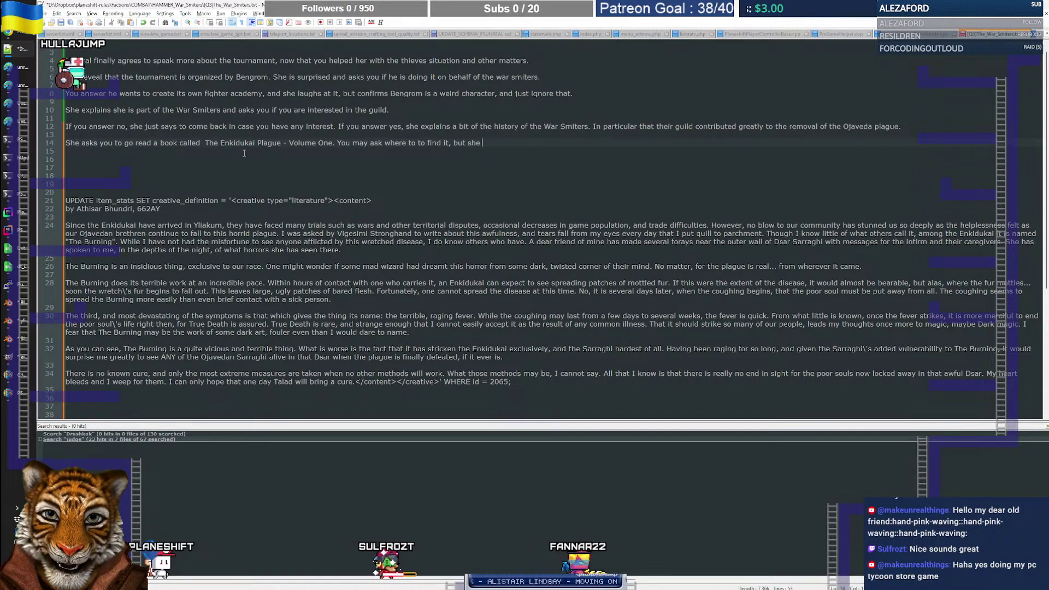
# Step: Continue the sentence with "answers she is not a very literate person"
pyautogui.write('ans')
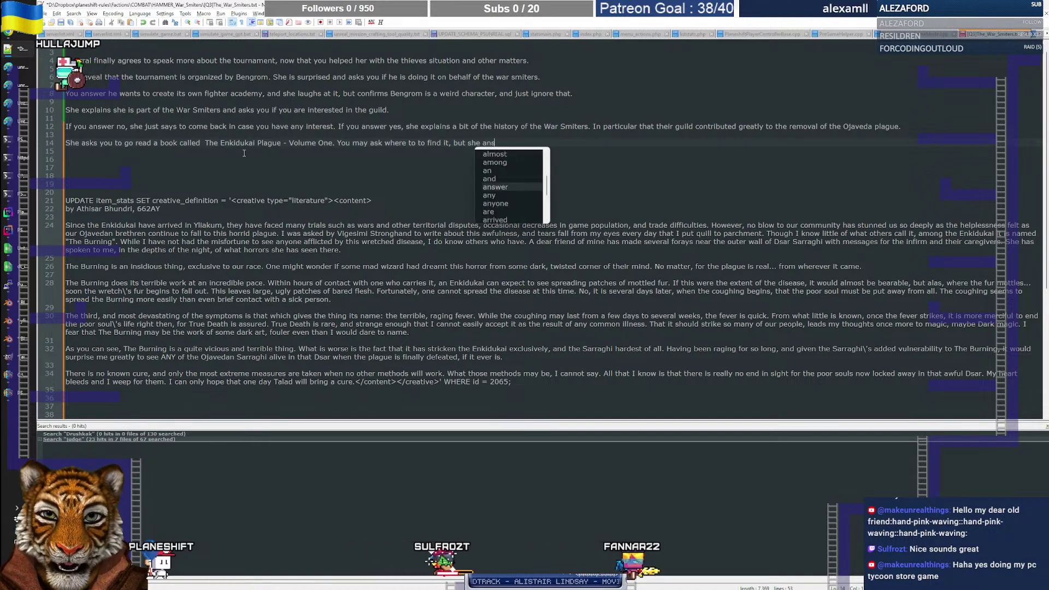
pyautogui.write('wers she is ')
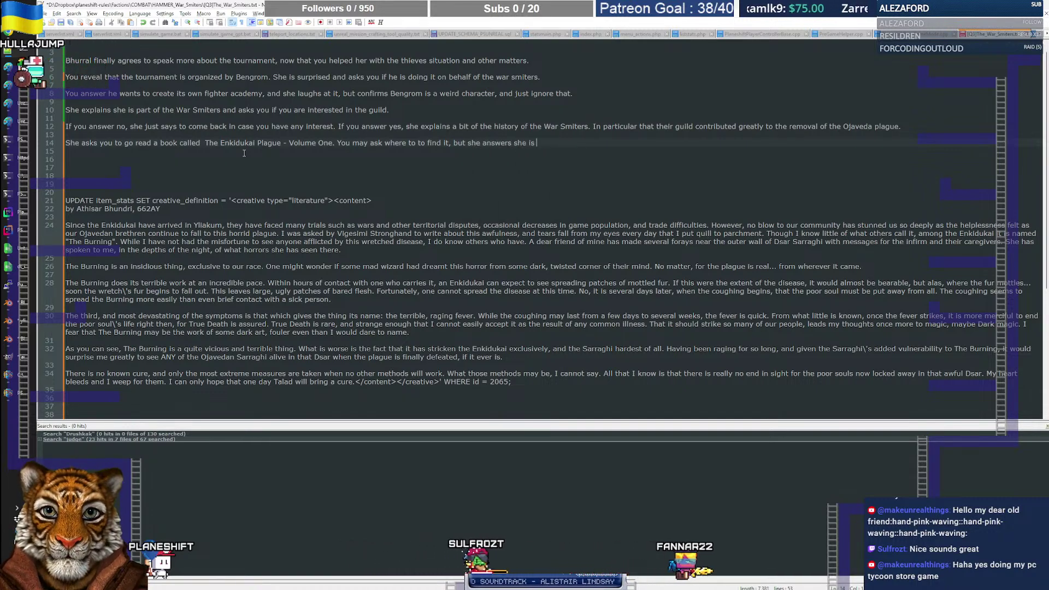
pyautogui.write('not a very literate person')
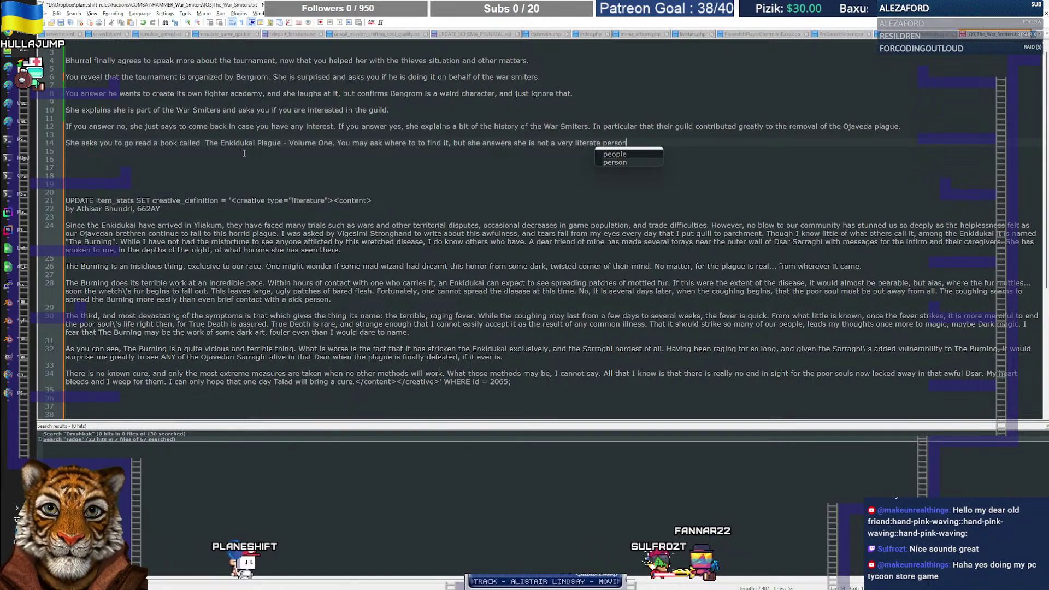
# Step: Replace "is not a very literate person" with "has seen copies around, but doesn't know the exact location."
pyautogui.hotkey('ctrl', 'shift', 'Left')
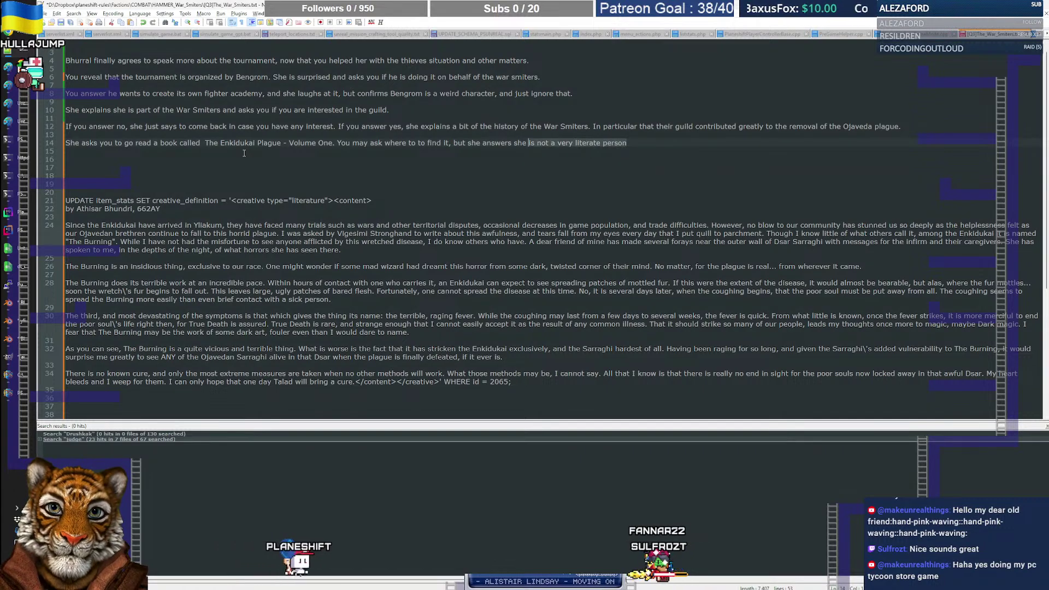
pyautogui.write('has seen c')
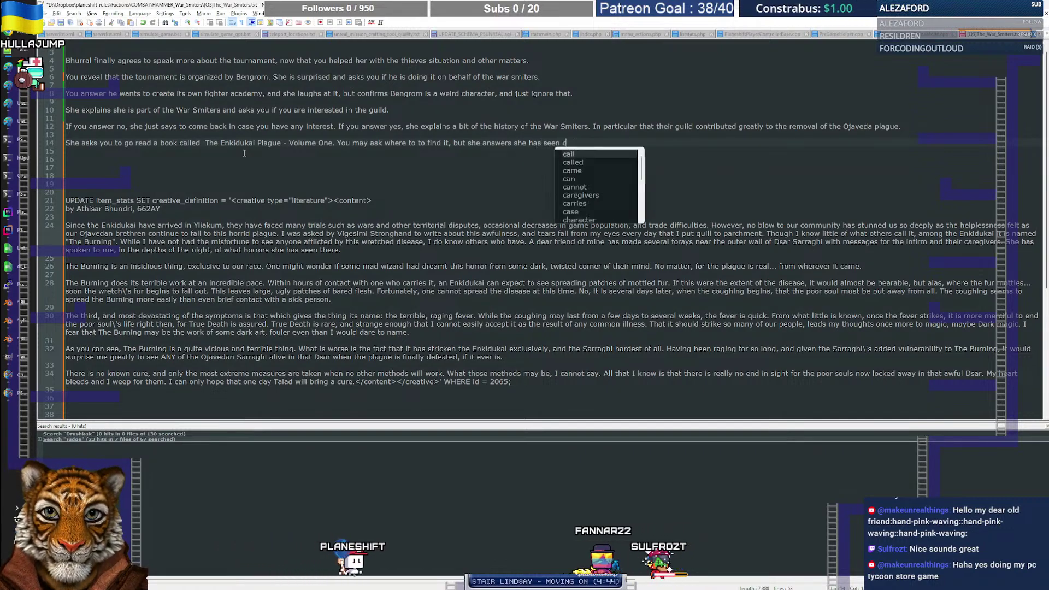
pyautogui.write('opies around')
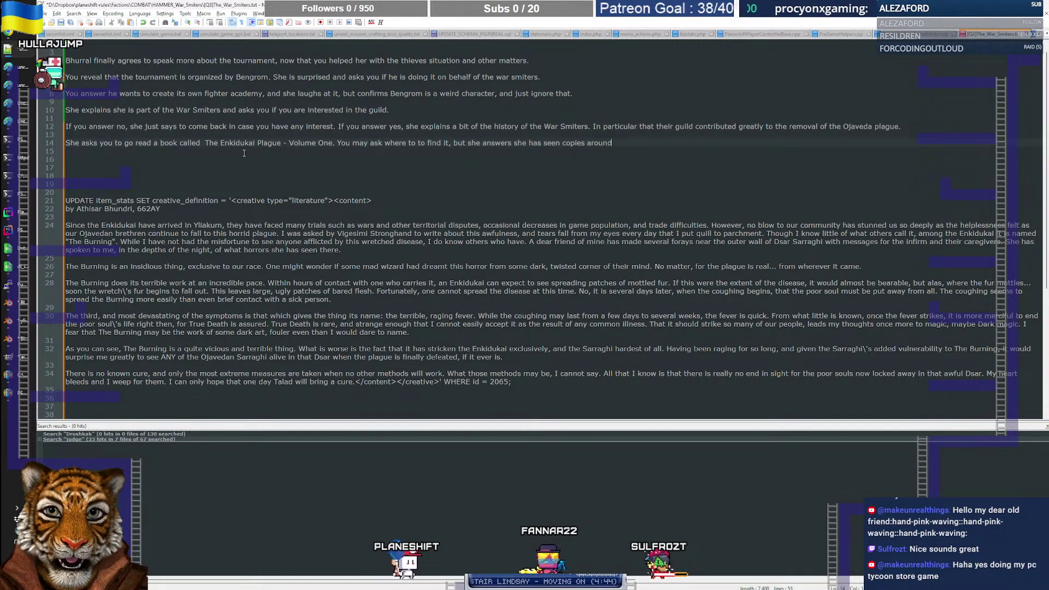
pyautogui.write(', but do')
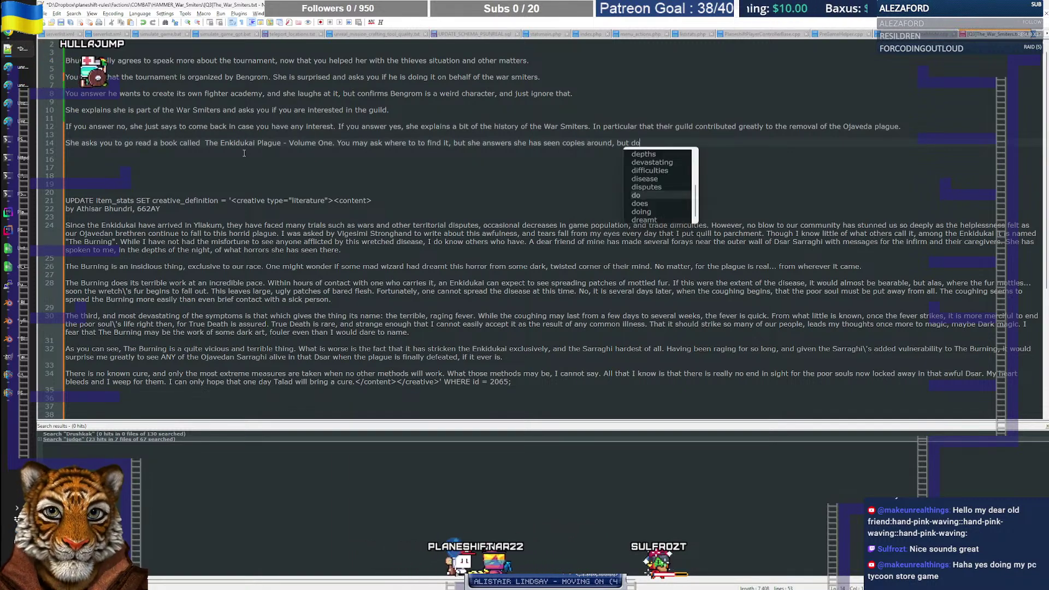
pyautogui.write("esn't know the ex")
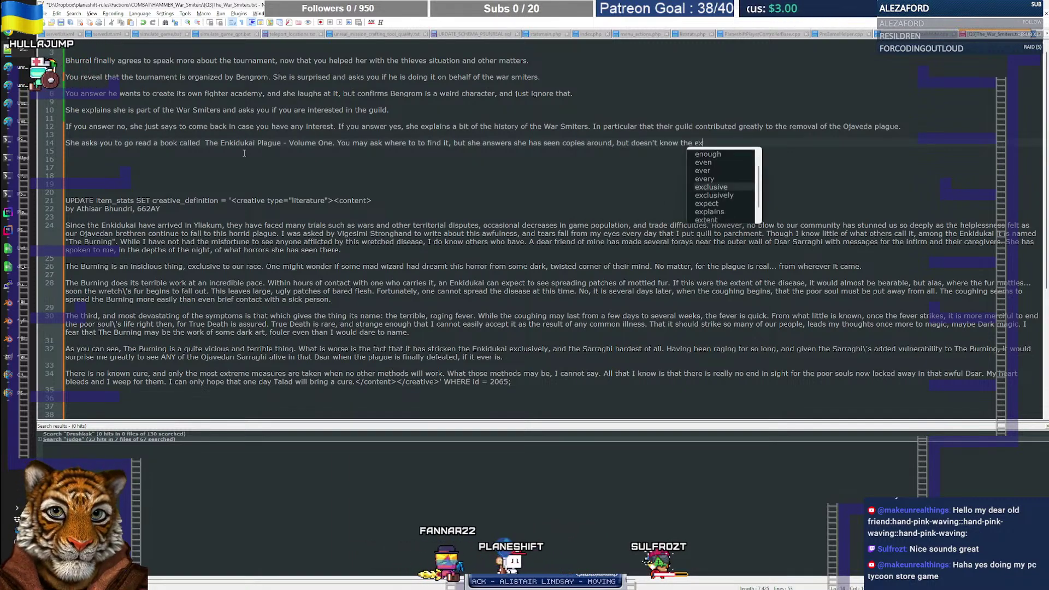
pyautogui.write('act location.')
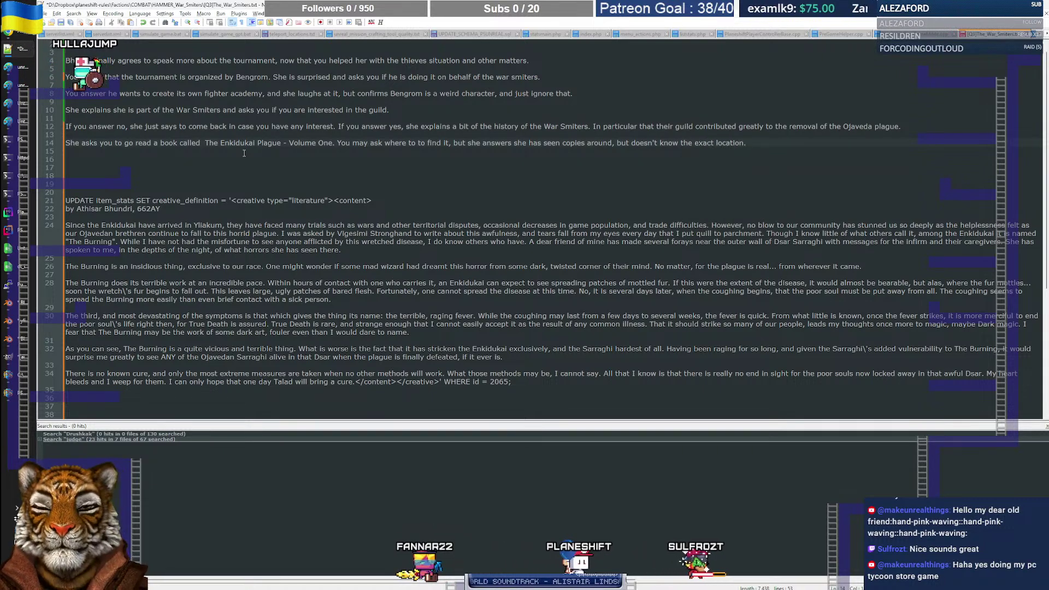
# Step: Start a new paragraph below the book sentence with the note "(Here the player finds the book in Brado's tavern)"
pyautogui.press('Return')
pyautogui.press('Return')
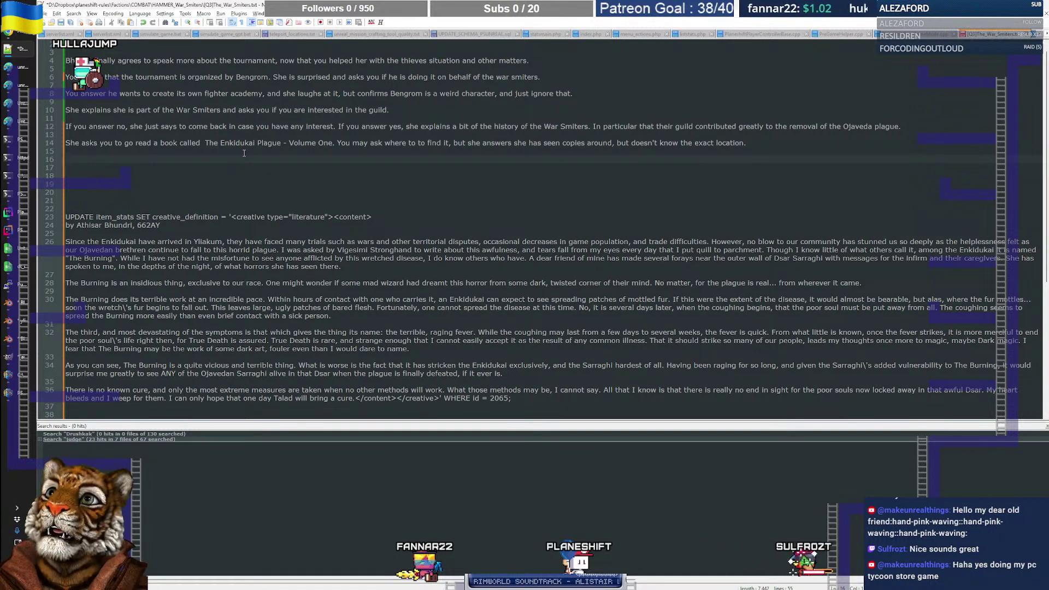
pyautogui.write('(He')
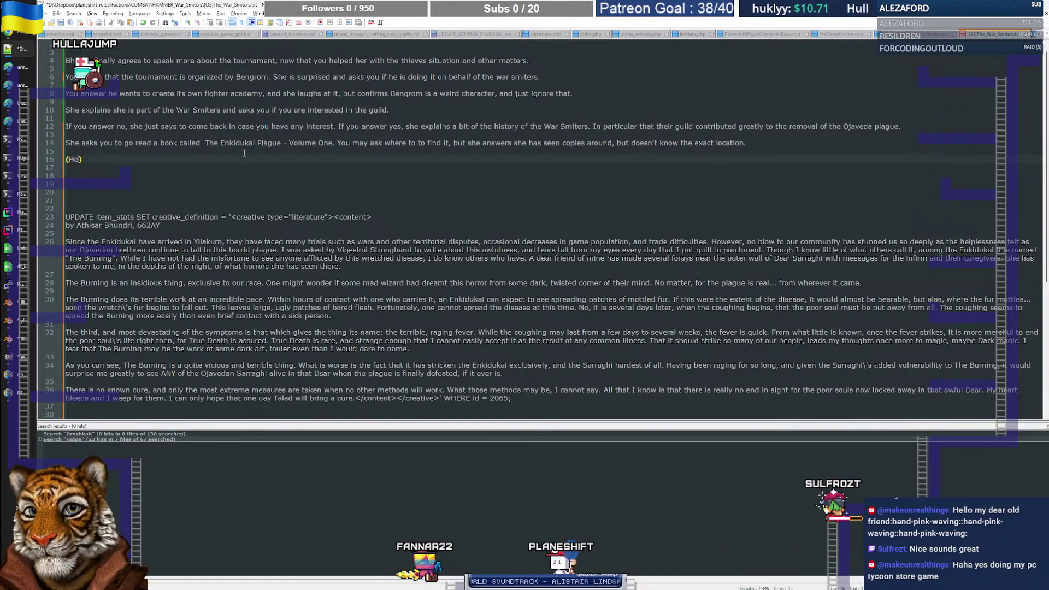
pyautogui.write('re the player ')
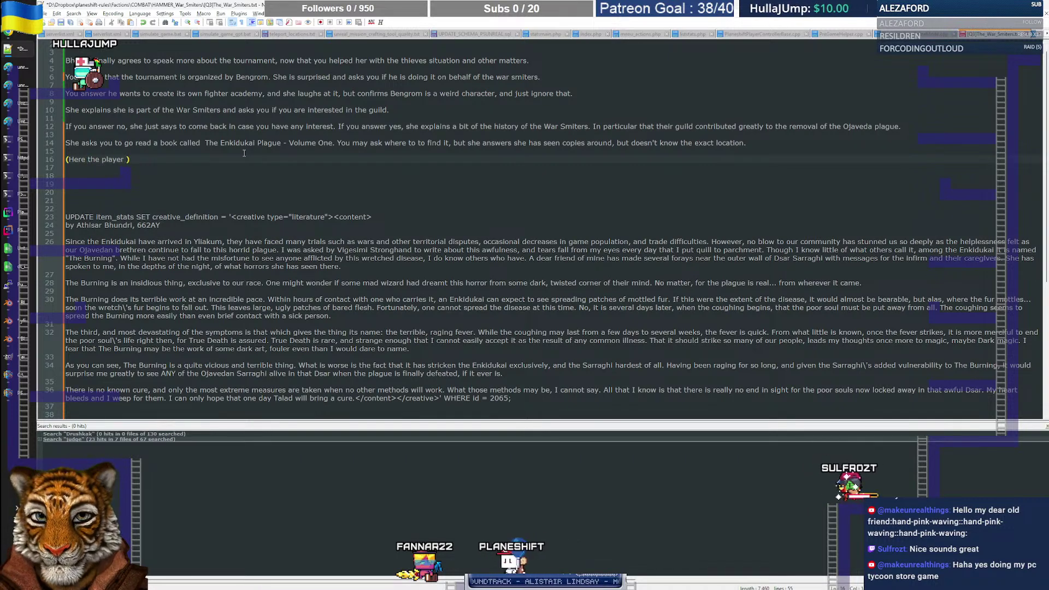
pyautogui.write('finds the book ')
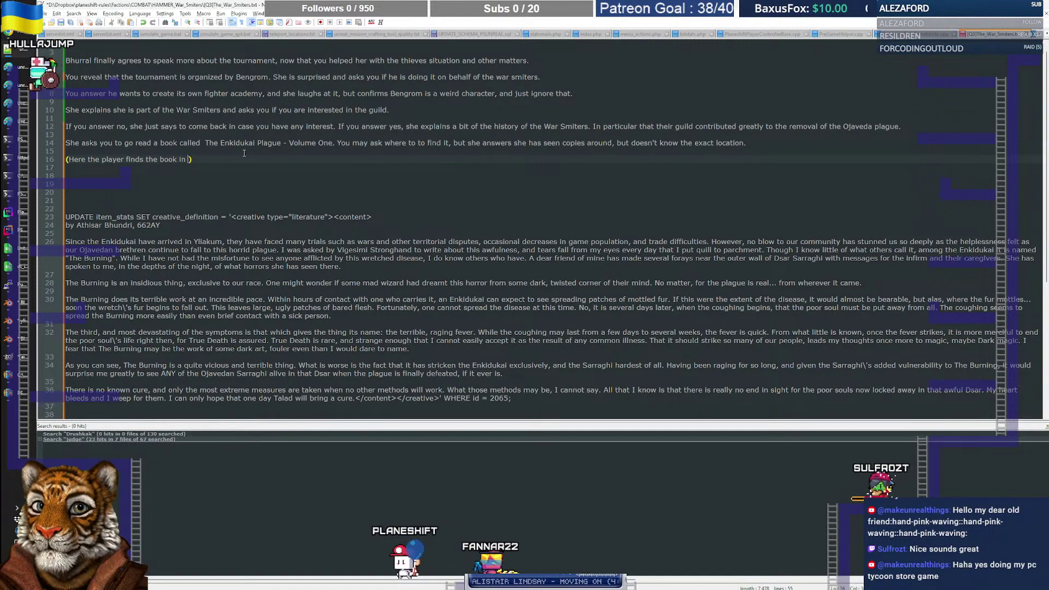
pyautogui.write('in ')
pyautogui.write("Brado's raven")
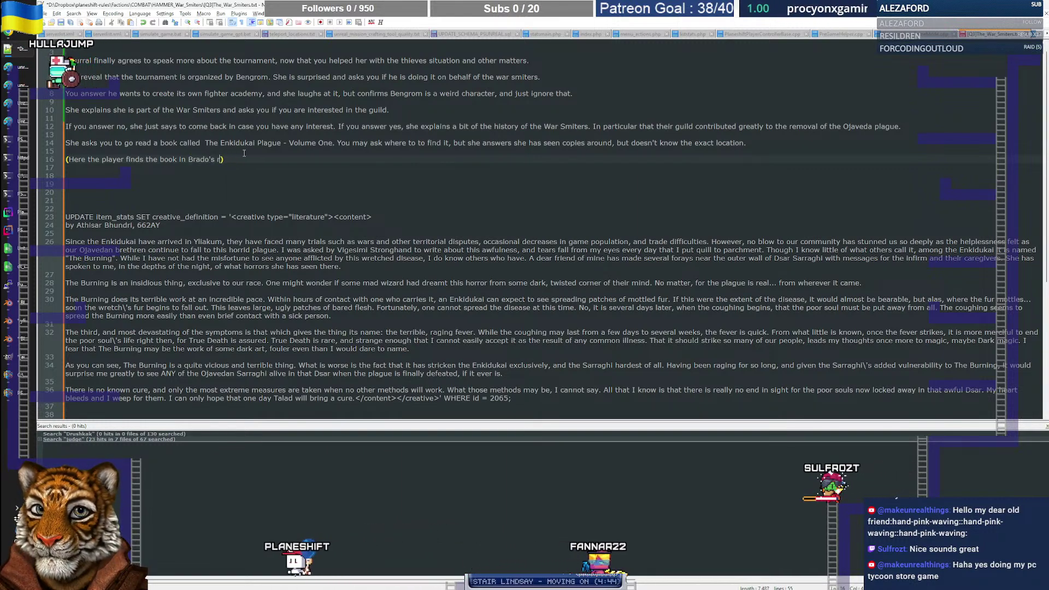
pyautogui.press('BackSpace')
pyautogui.write('tavern')
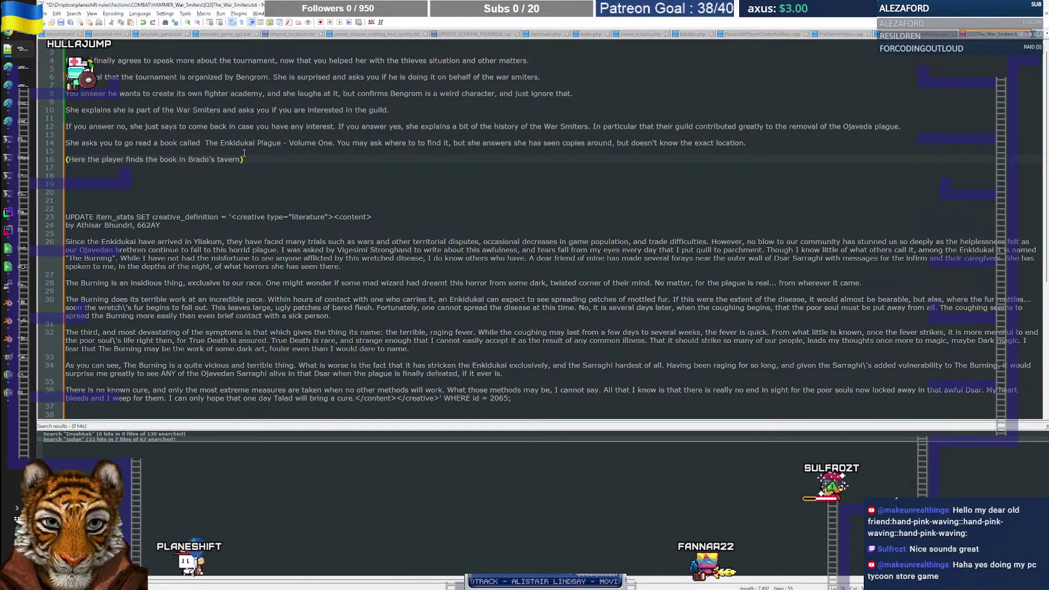
# Step: Extend the parenthesised note with ", reads the book and goes back to Bhurral" and start a new paragraph below it
pyautogui.write(', reads the book')
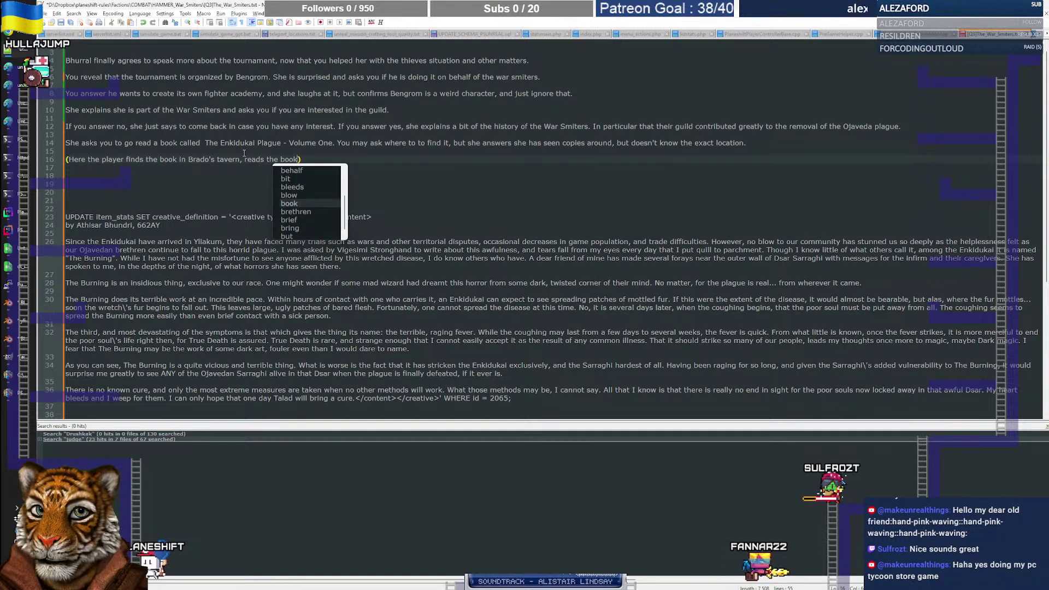
pyautogui.write(' and goes back to')
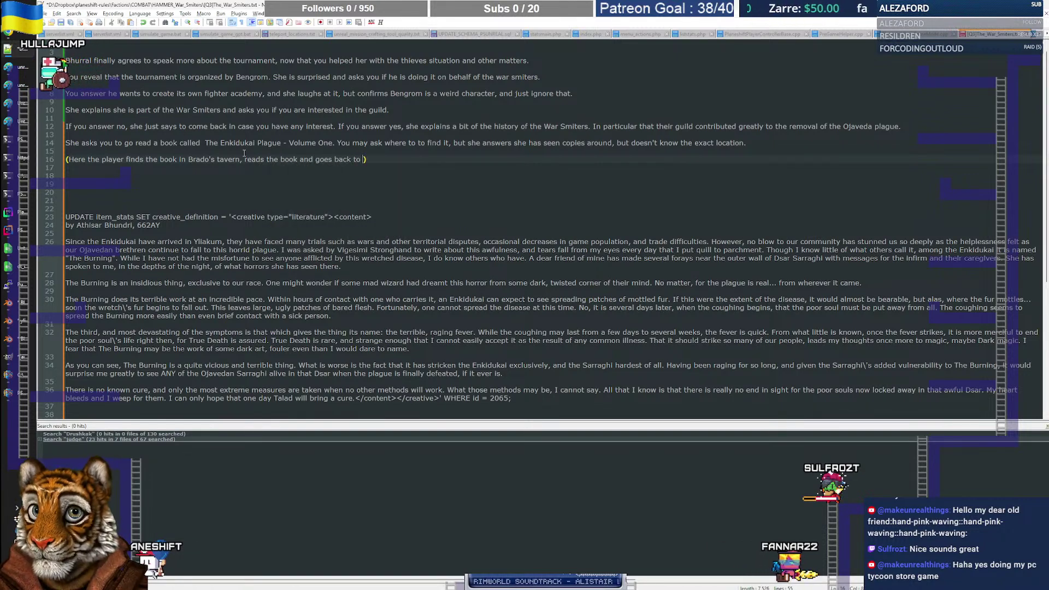
pyautogui.write(' C')
pyautogui.press('BackSpace')
pyautogui.write('Bhurra')
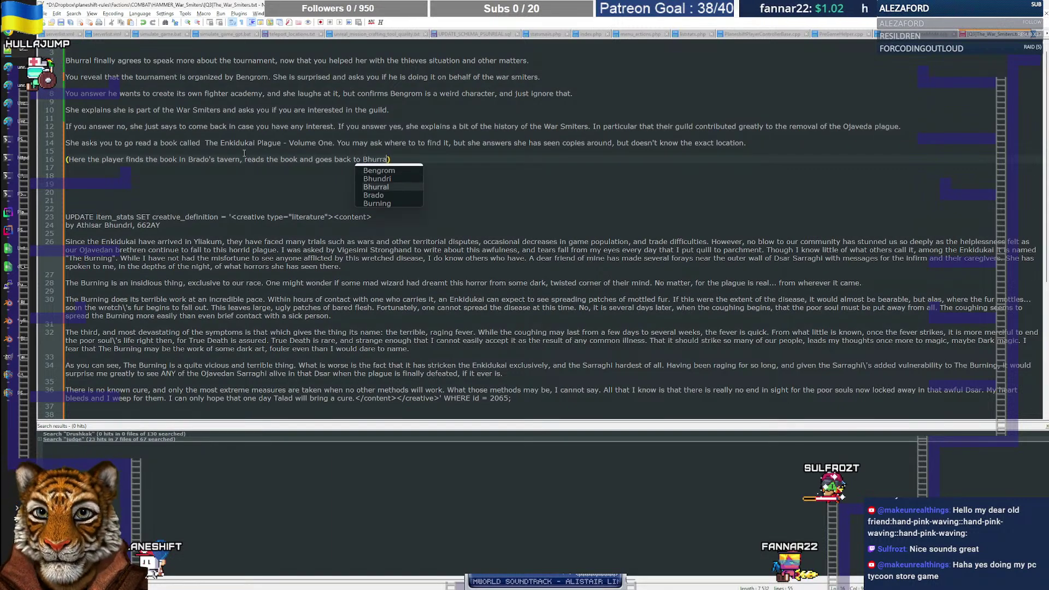
pyautogui.write('l')
pyautogui.press('End')
pyautogui.press('Return')
pyautogui.press('Return')
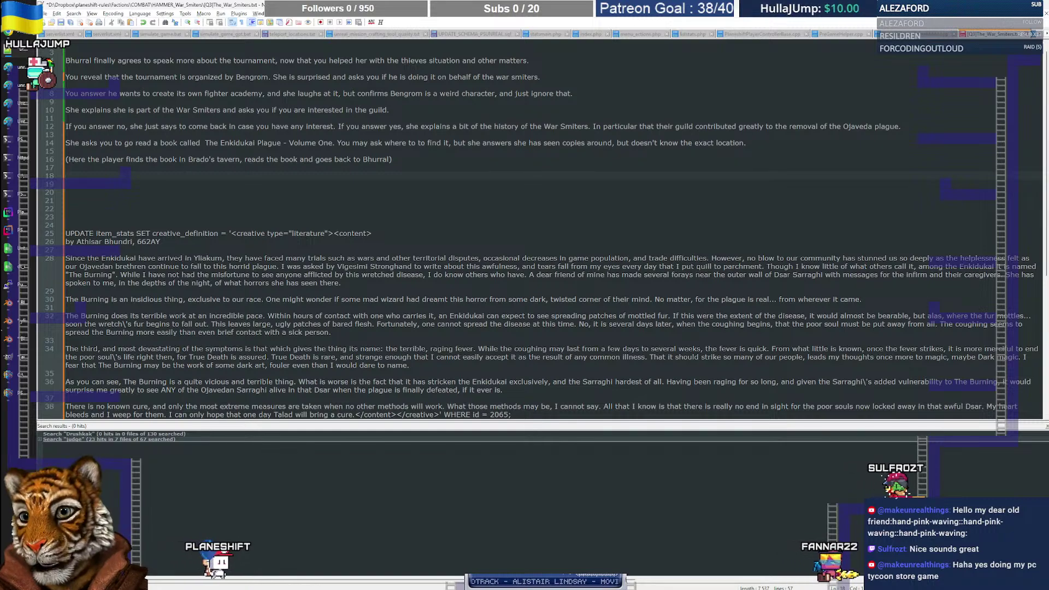
# Step: Switch to the PlaneShift client, open The Enkidukai Plague-Volume One on the shelf and read it through to page 6
pyautogui.click(5, 399)
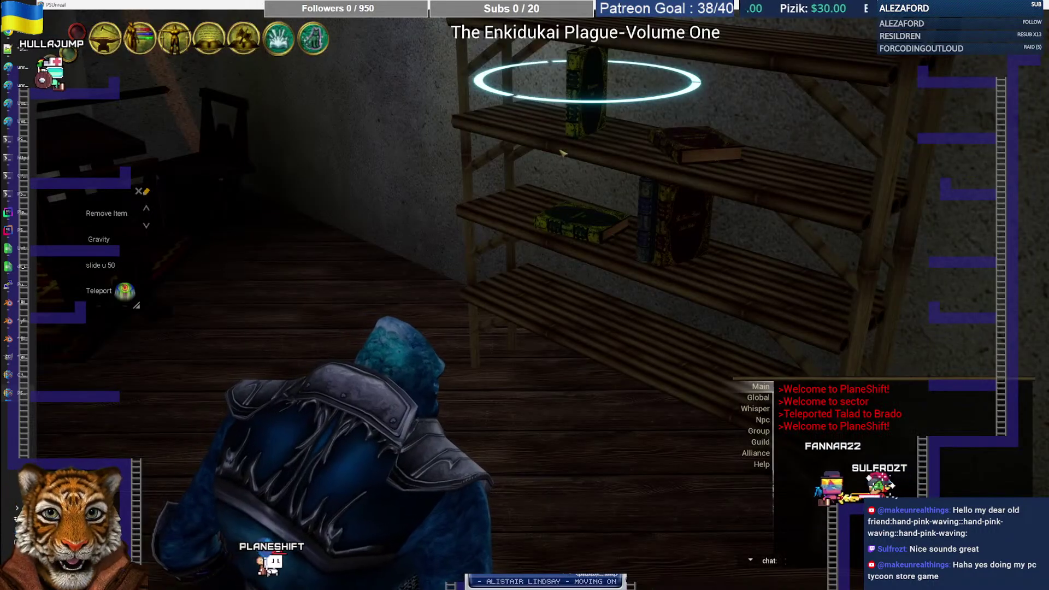
pyautogui.moveTo(513, 263); pyautogui.dragTo(514, 219)
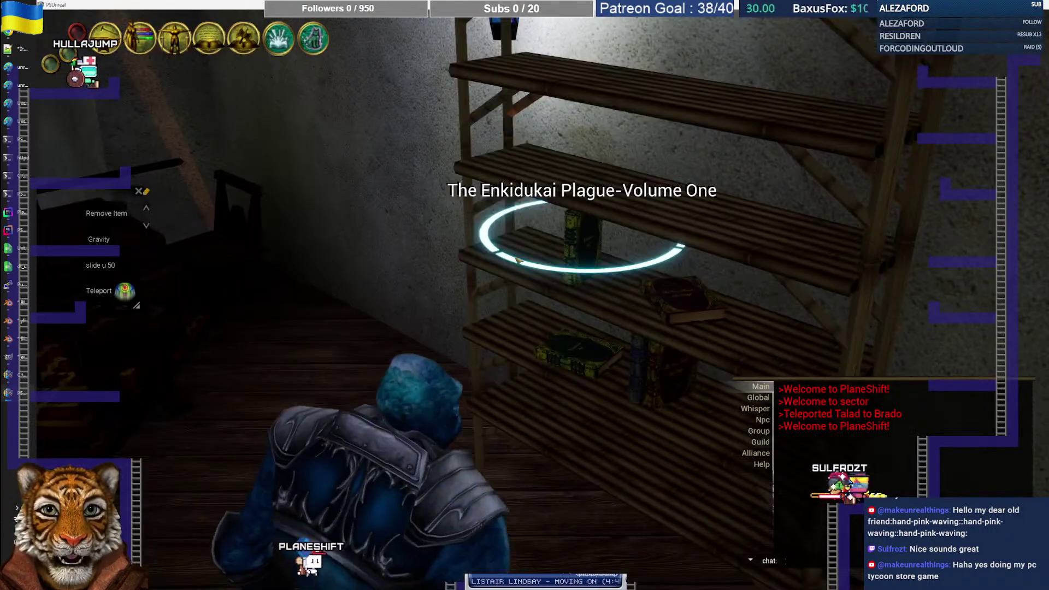
pyautogui.rightClick(573, 244)
pyautogui.click(571, 242)
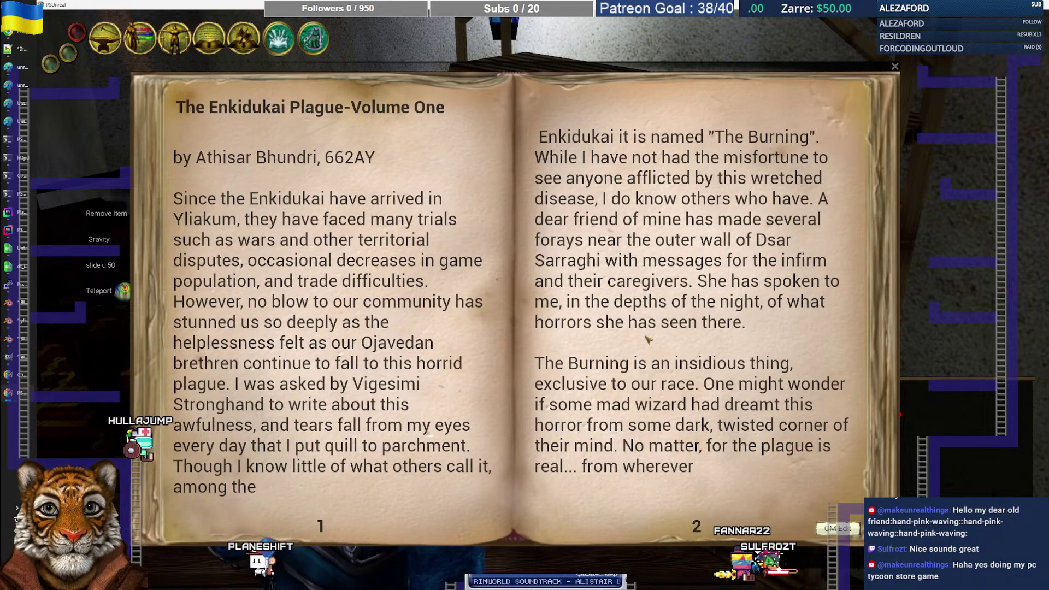
pyautogui.click(769, 350)
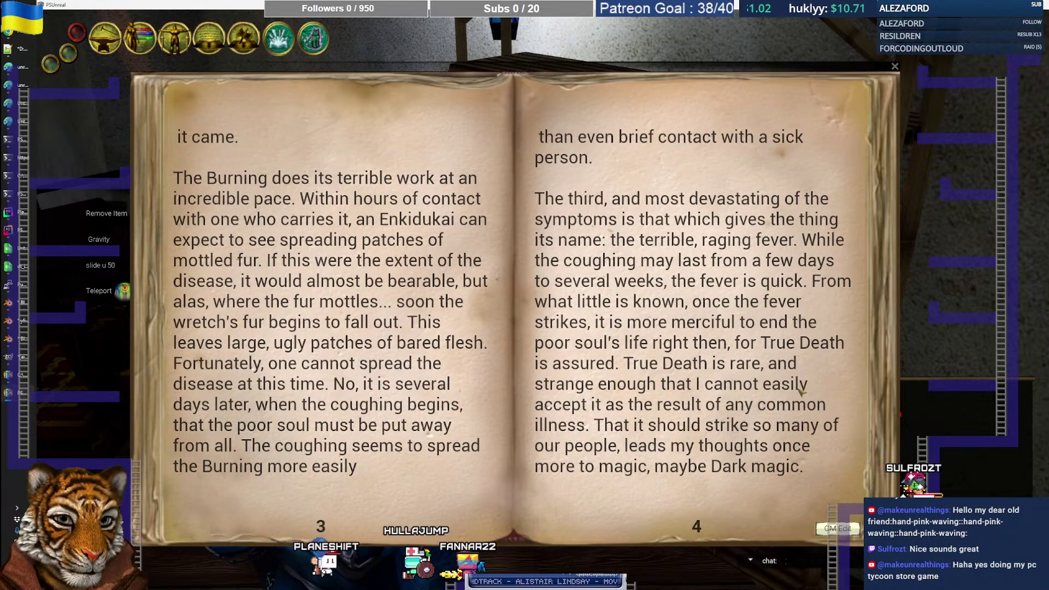
pyautogui.click(845, 354)
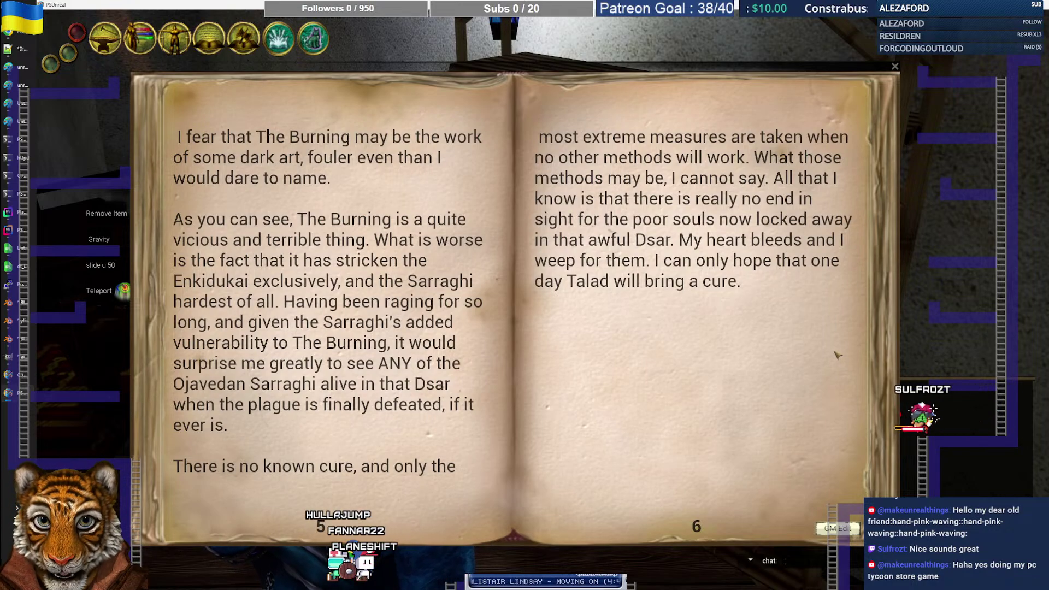
# Step: Return to Notepad++ and write "The player may optionally ask for the True Death and what it means. She will answer that"
pyautogui.click(18, 52)
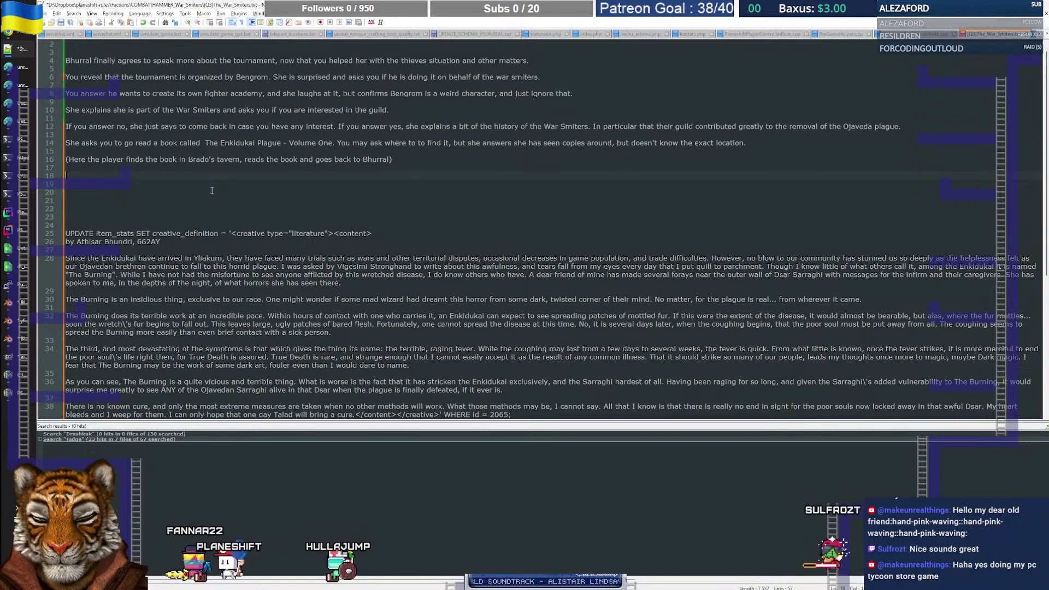
pyautogui.write('The pla')
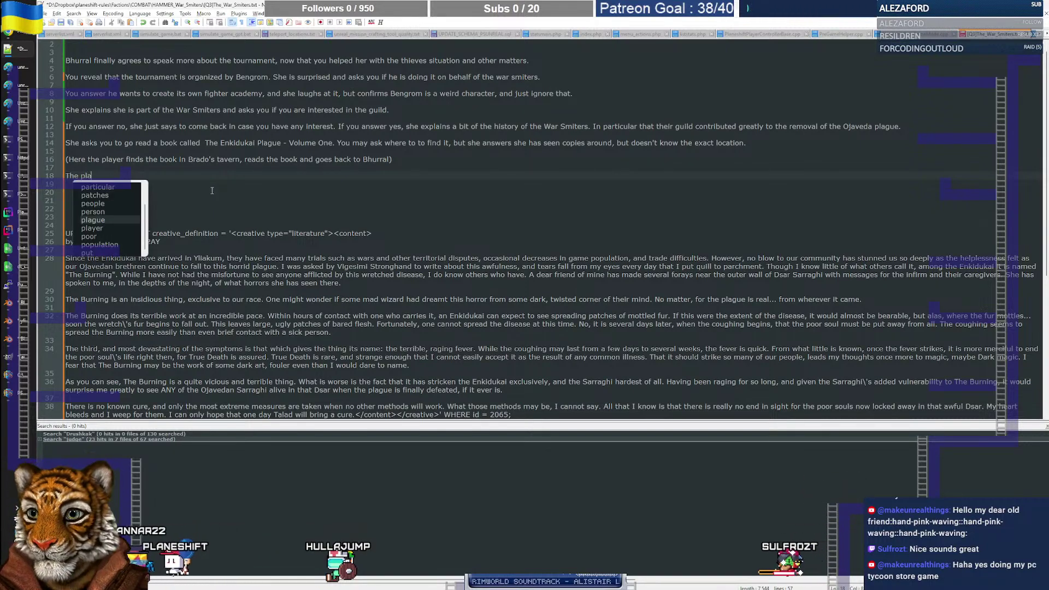
pyautogui.write('yer may optionally ask for ')
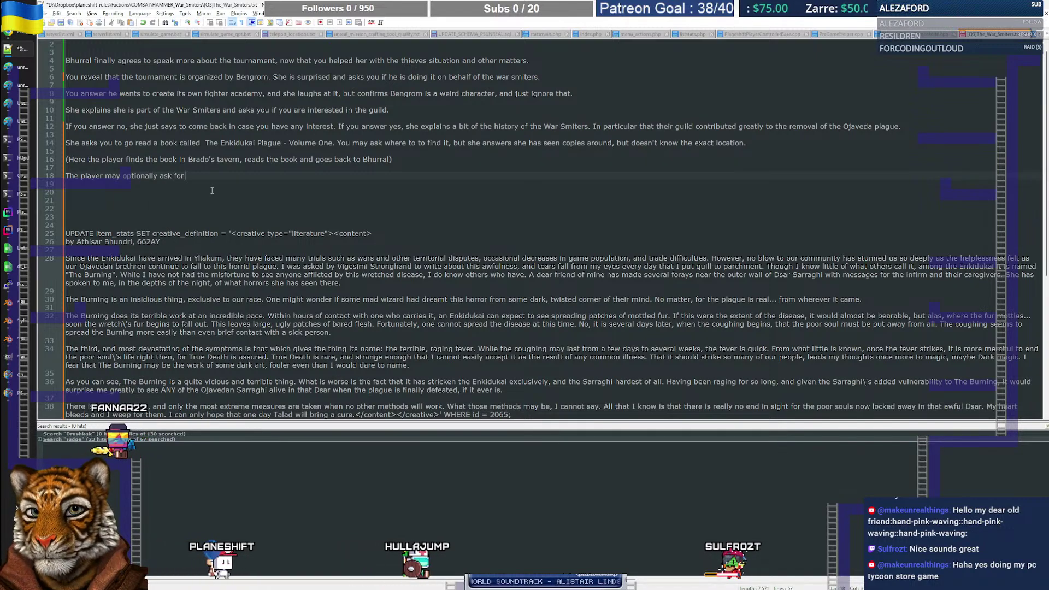
pyautogui.write('the True ')
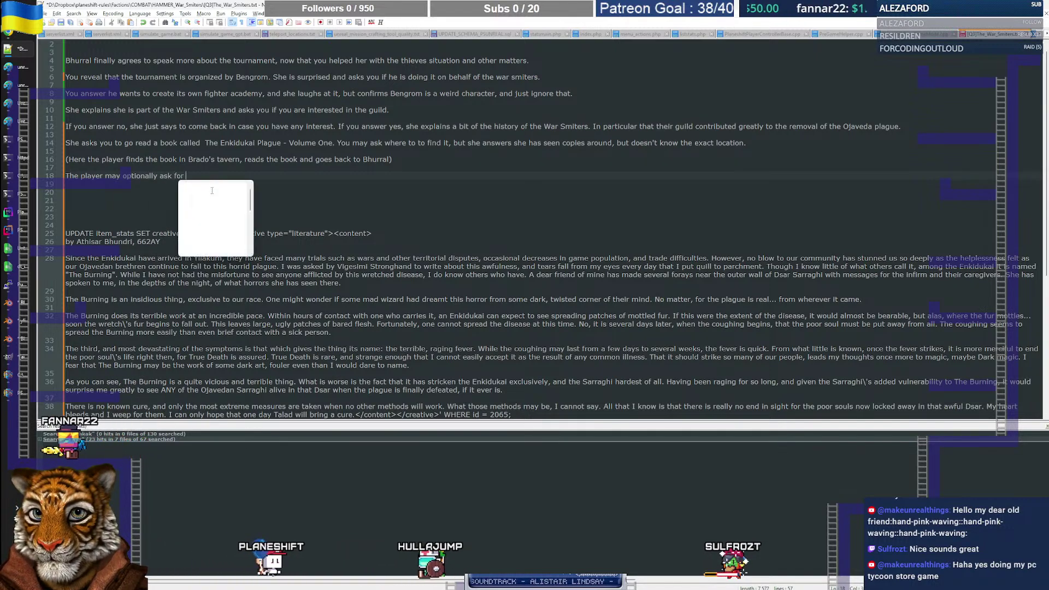
pyautogui.write('Dea')
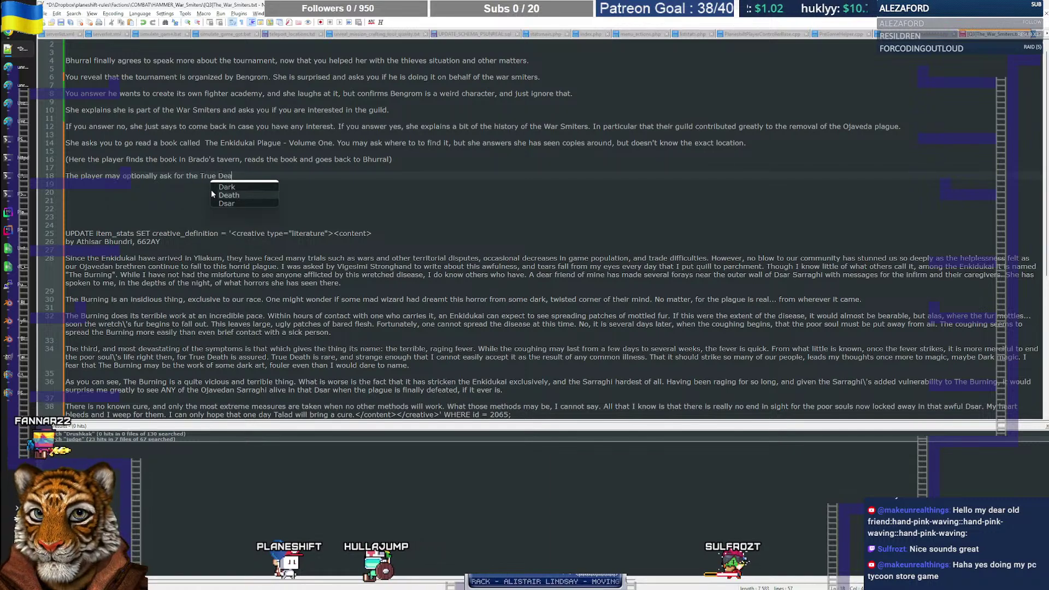
pyautogui.write('th and what it mea')
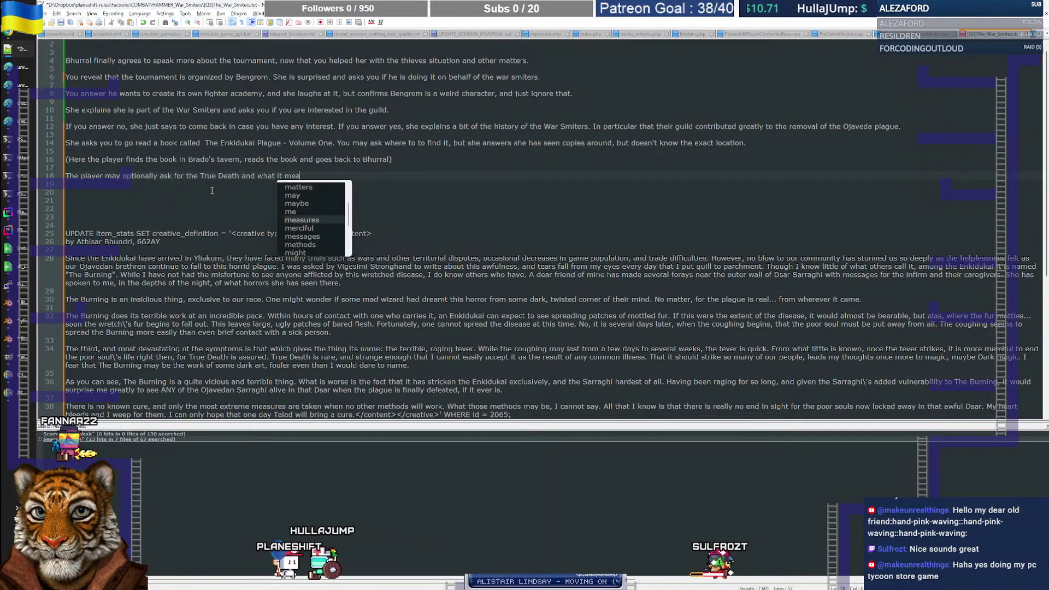
pyautogui.write('ns. She wil')
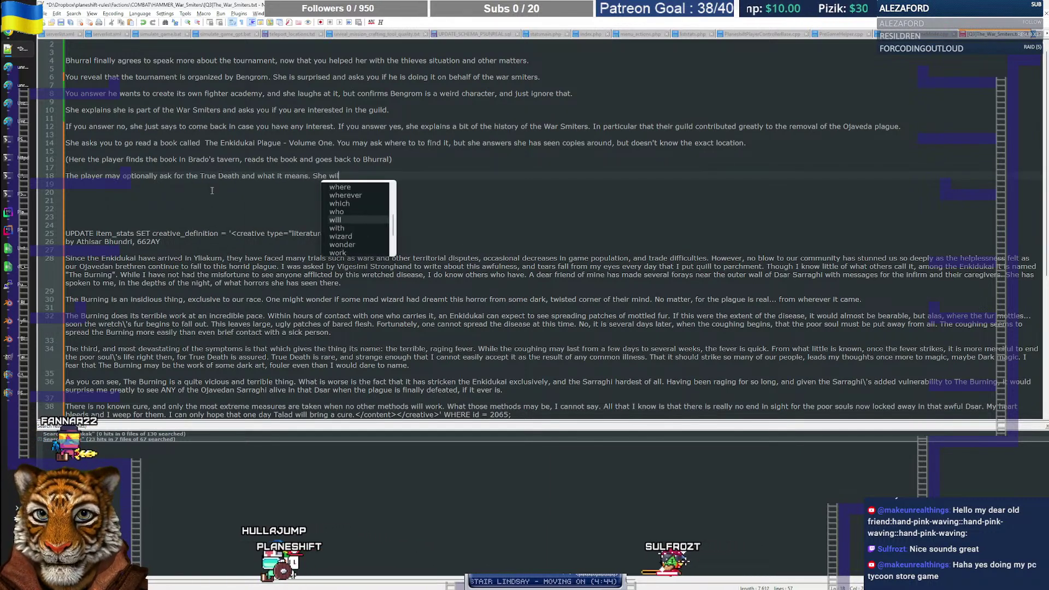
pyautogui.write('l answer that')
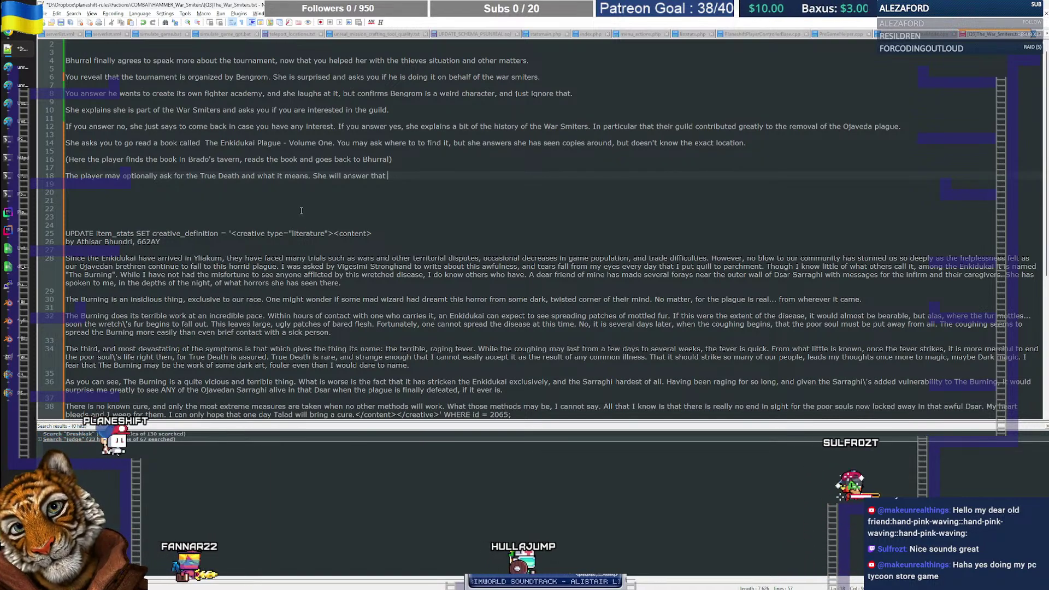
# Step: Switch to the PSUnreal Factions and Organizations spreadsheet in the browser and filter Factions NPC Ranking by the faction name Dark Way Circle
pyautogui.moveTo(22, 50)
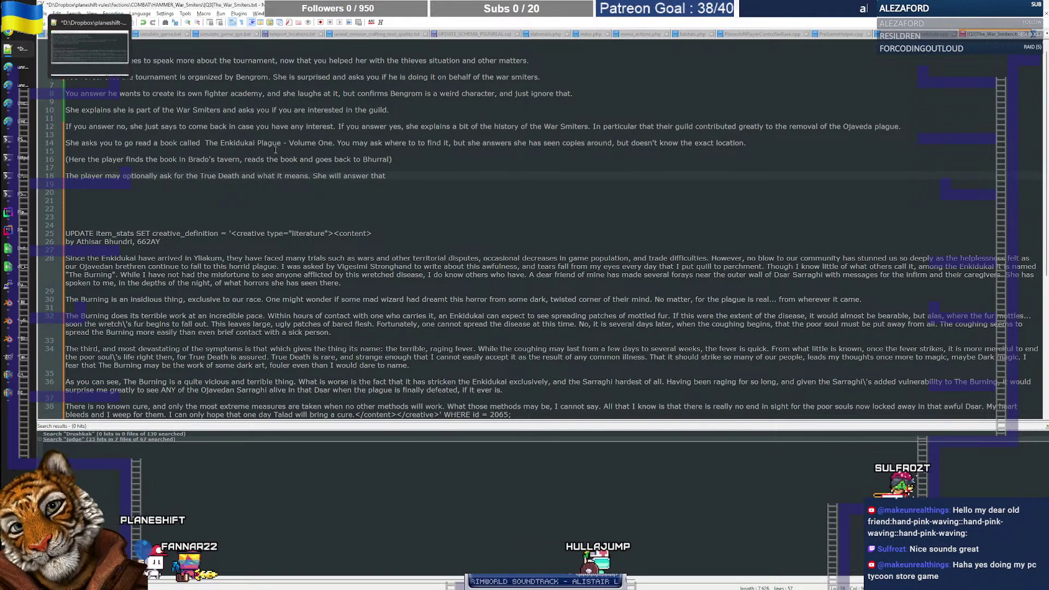
pyautogui.click(18, 33)
pyautogui.click(645, 8)
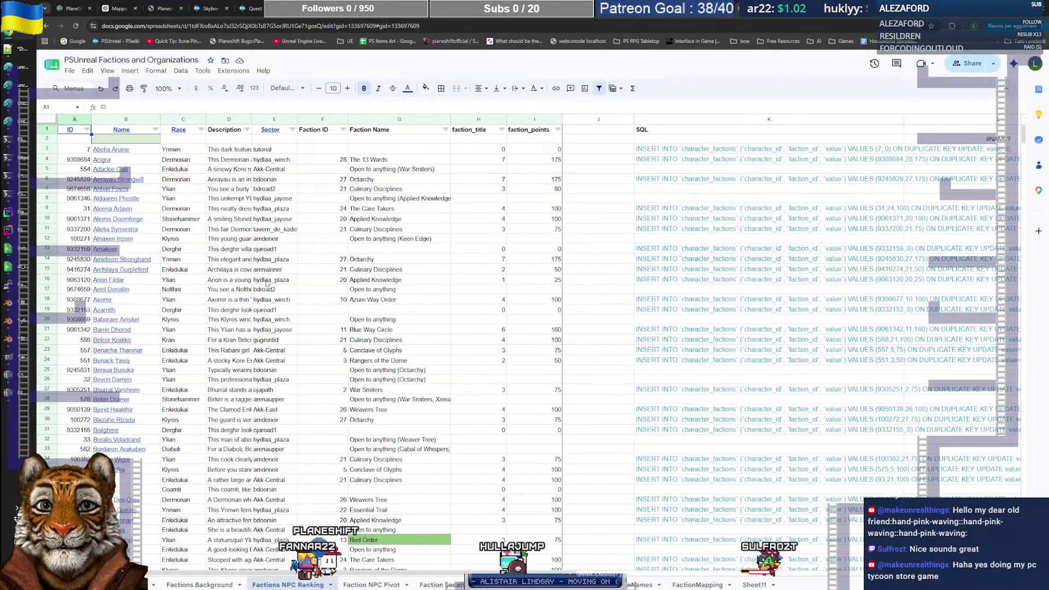
pyautogui.click(446, 130)
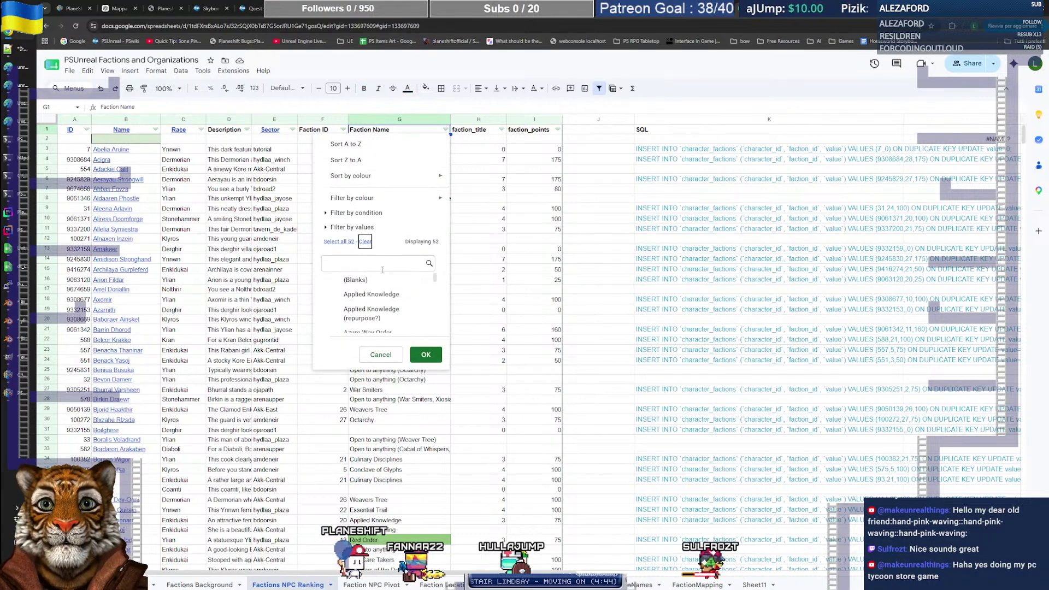
pyautogui.scroll(-4, 380, 297)
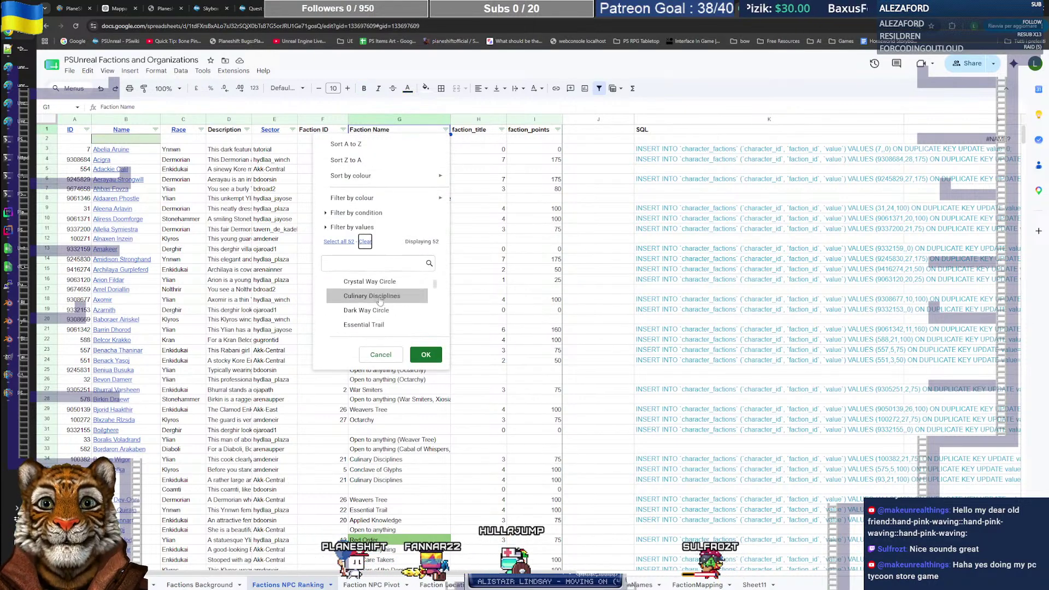
pyautogui.click(383, 310)
pyautogui.click(426, 355)
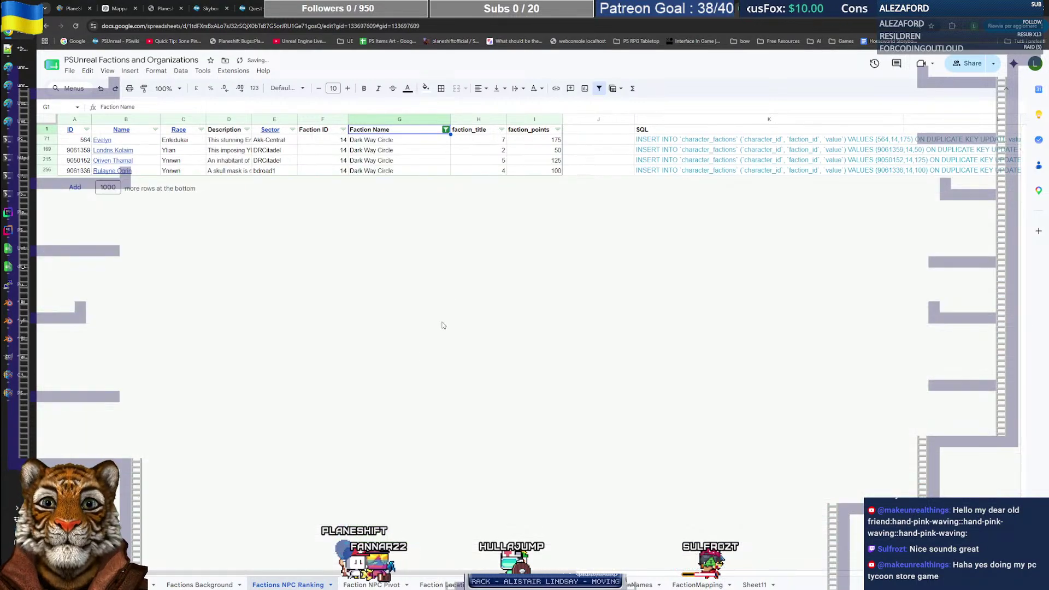
# Step: Compare the Dark Way Circle entries with the name of faction 14 in the Factions Background sheet
pyautogui.click(370, 152)
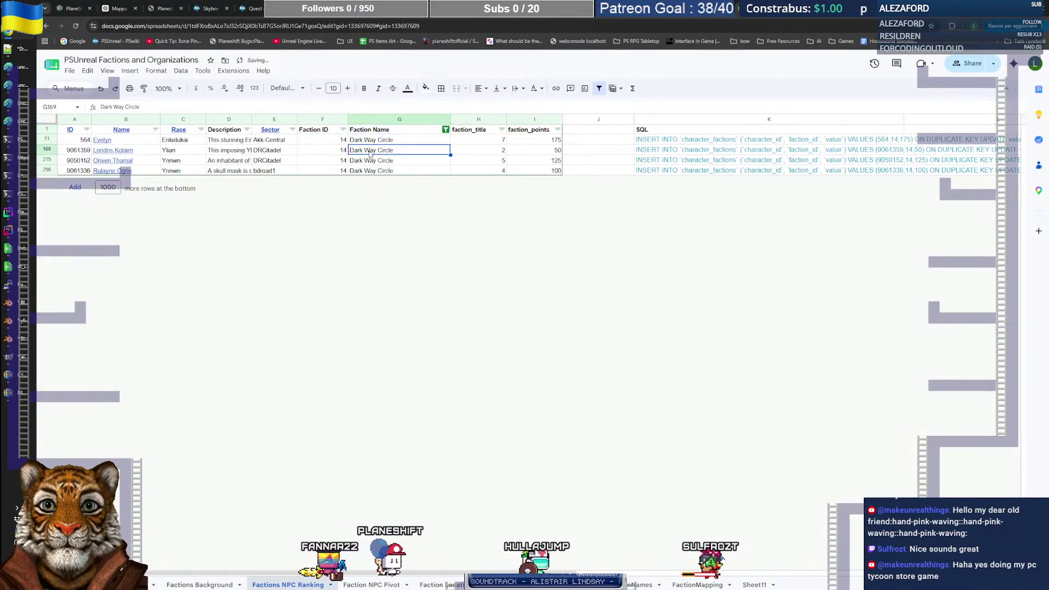
pyautogui.click(371, 141)
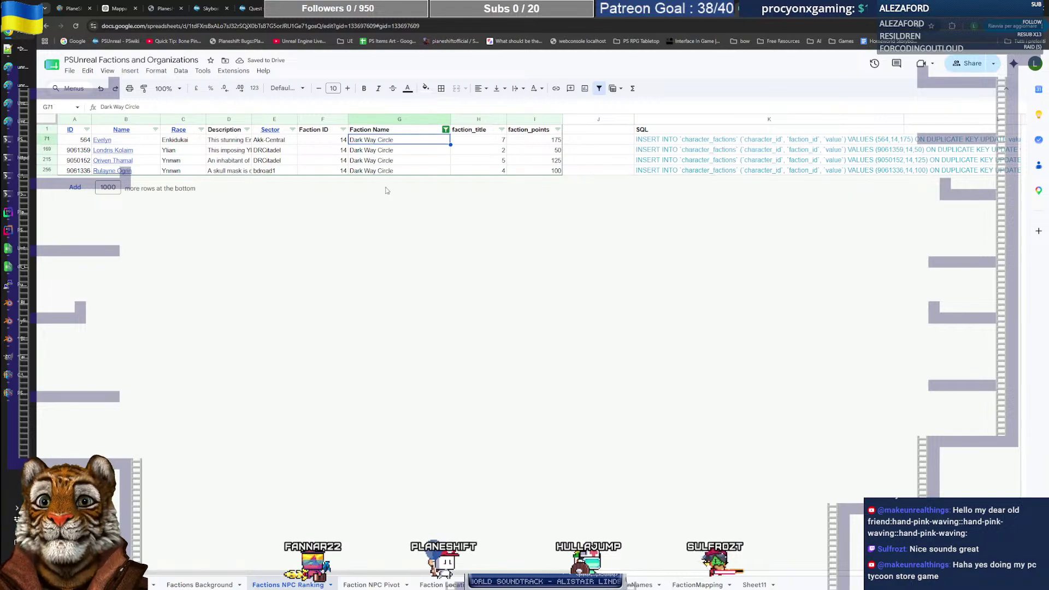
pyautogui.click(376, 586)
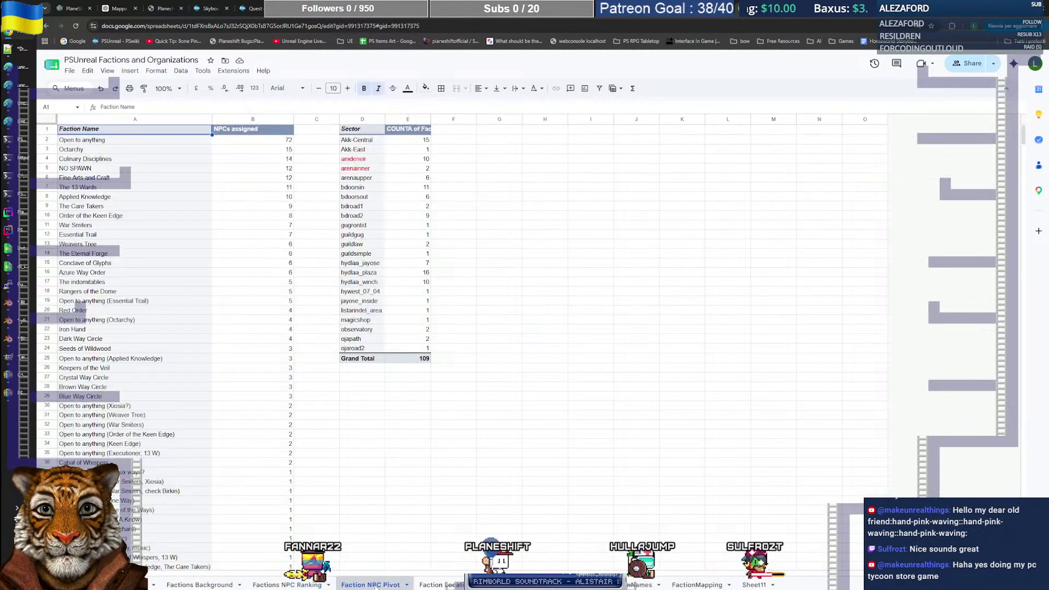
pyautogui.click(288, 585)
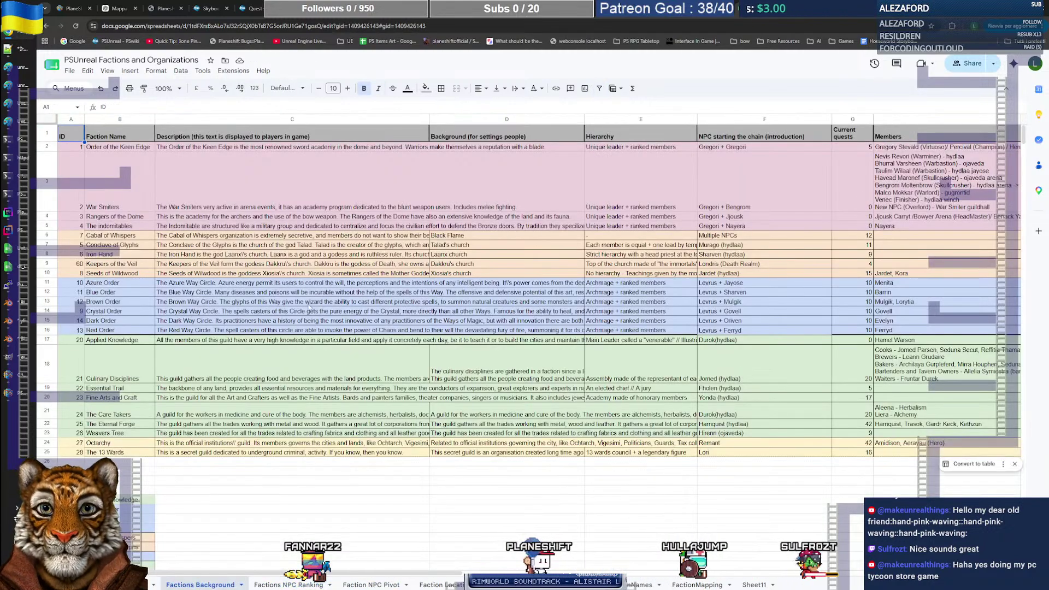
pyautogui.click(109, 322)
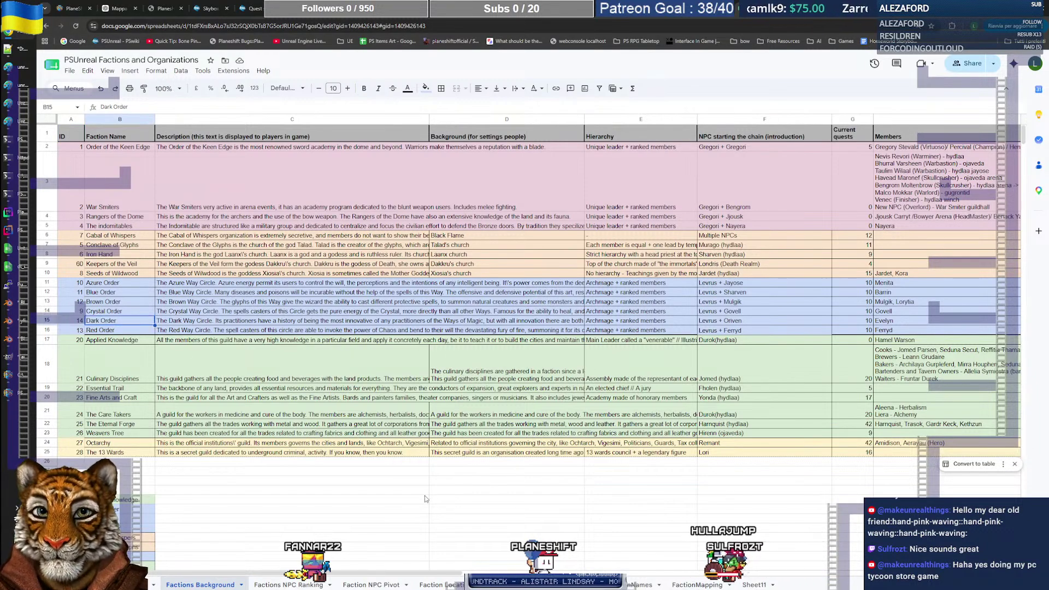
# Step: Return to the Factions NPC Ranking sheet and set the faction name in row 71 to Dark Order
pyautogui.click(305, 585)
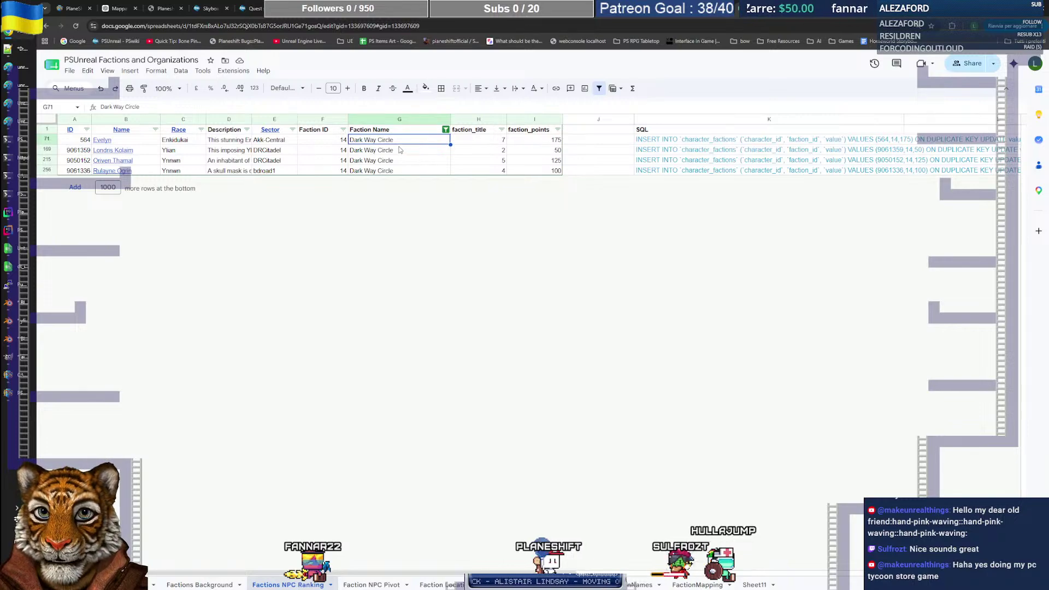
pyautogui.write('Dark Order')
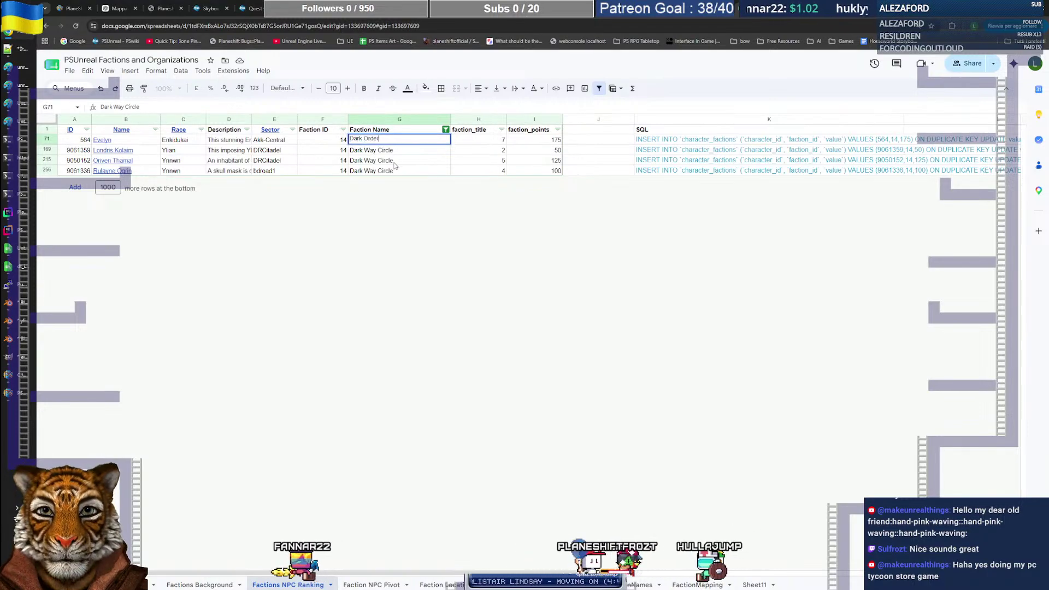
pyautogui.press('Return')
# Step: Copy the Dark Order faction name from row 71 into the three filtered rows below it
pyautogui.click(390, 142)
pyautogui.hotkey('ctrl', 'c')
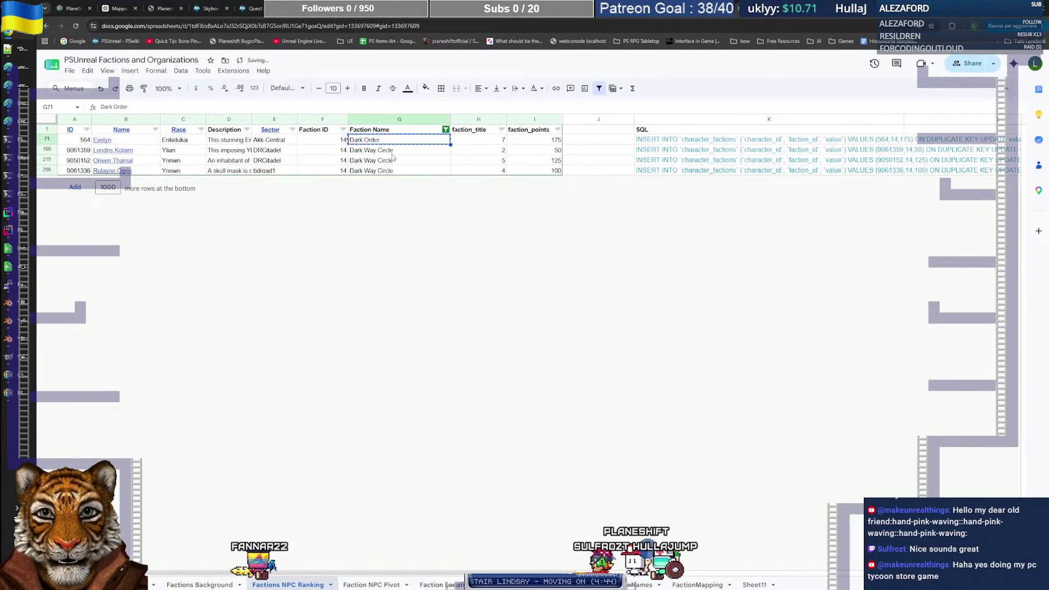
pyautogui.click(391, 151)
pyautogui.keyDown('shift'); pyautogui.click(391, 171); pyautogui.keyUp('shift')
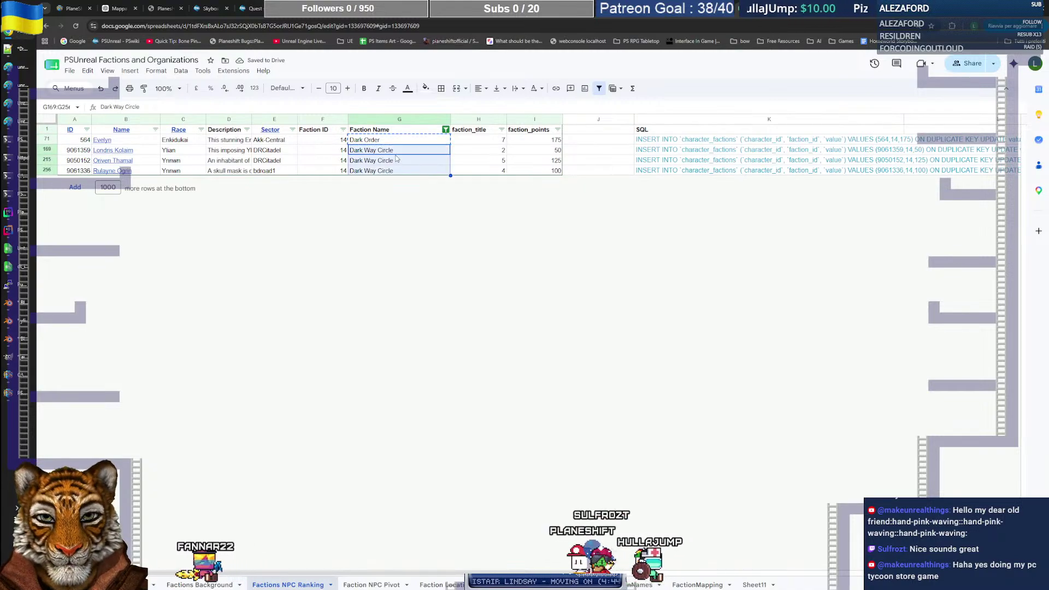
pyautogui.hotkey('ctrl', 'v')
pyautogui.click(398, 152)
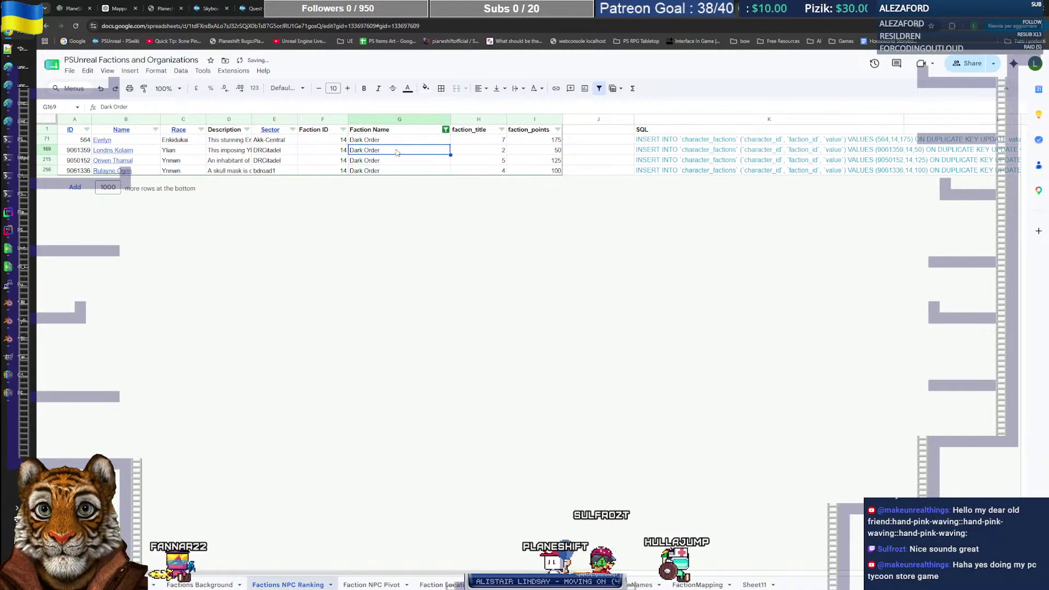
# Step: Examine the faction names offered as filter values for the Faction Name column
pyautogui.click(446, 129)
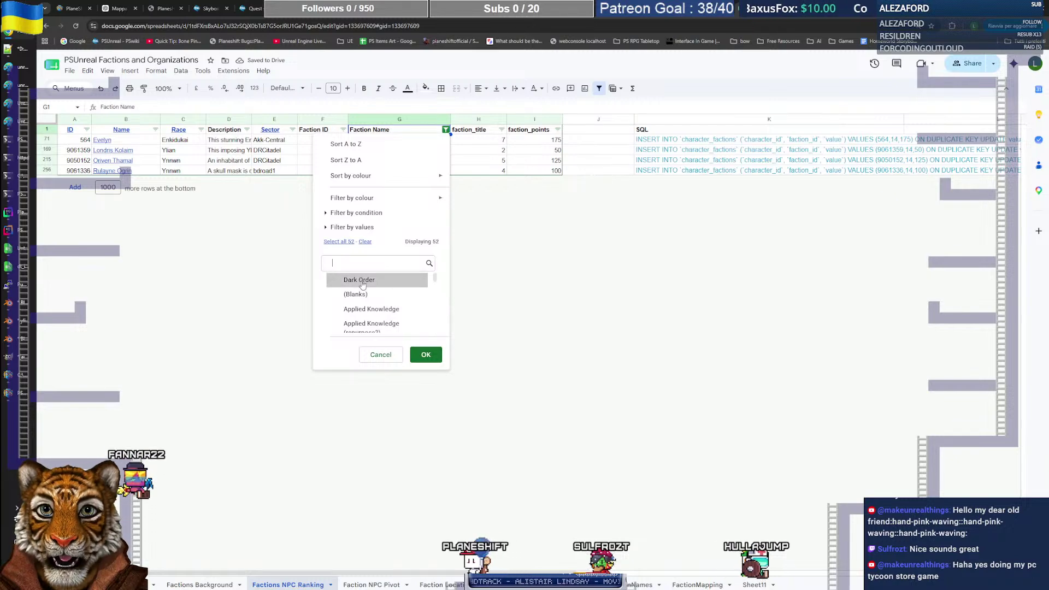
pyautogui.scroll(-3, 398, 296)
pyautogui.scroll(1, 394, 298)
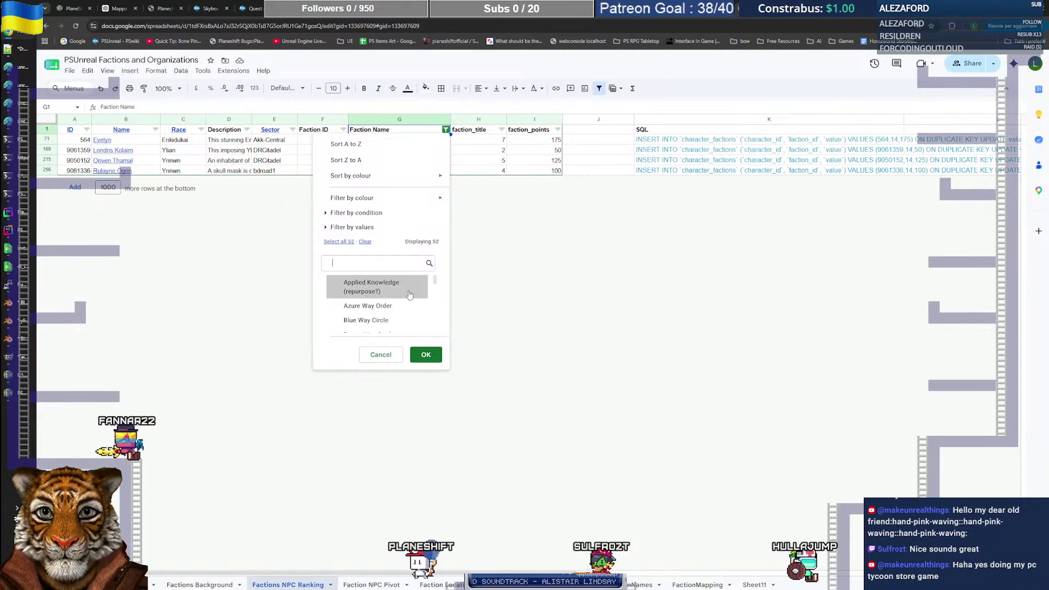
pyautogui.scroll(2, 396, 304)
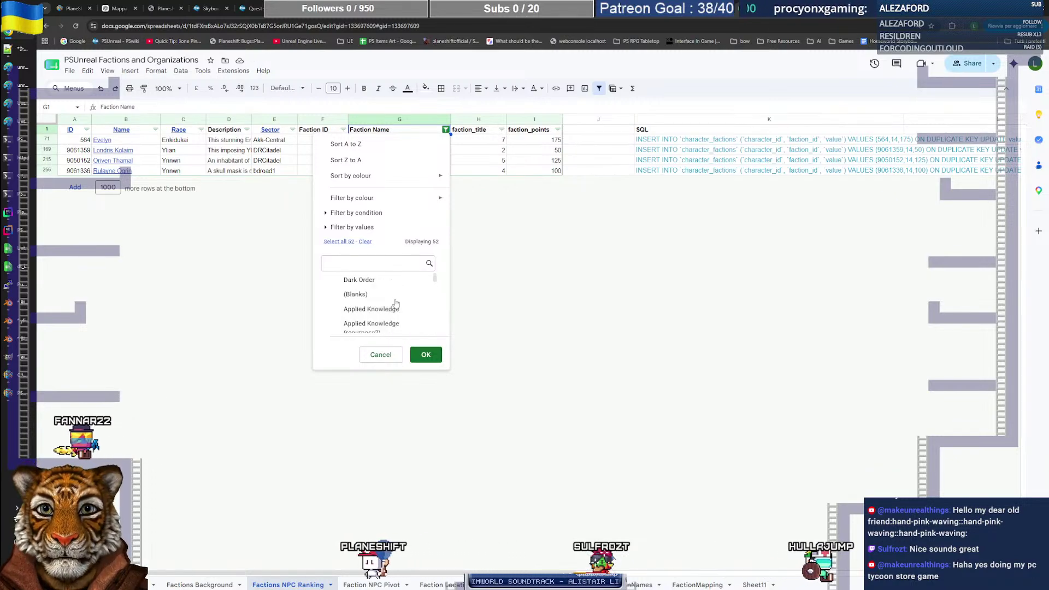
pyautogui.scroll(-1, 396, 304)
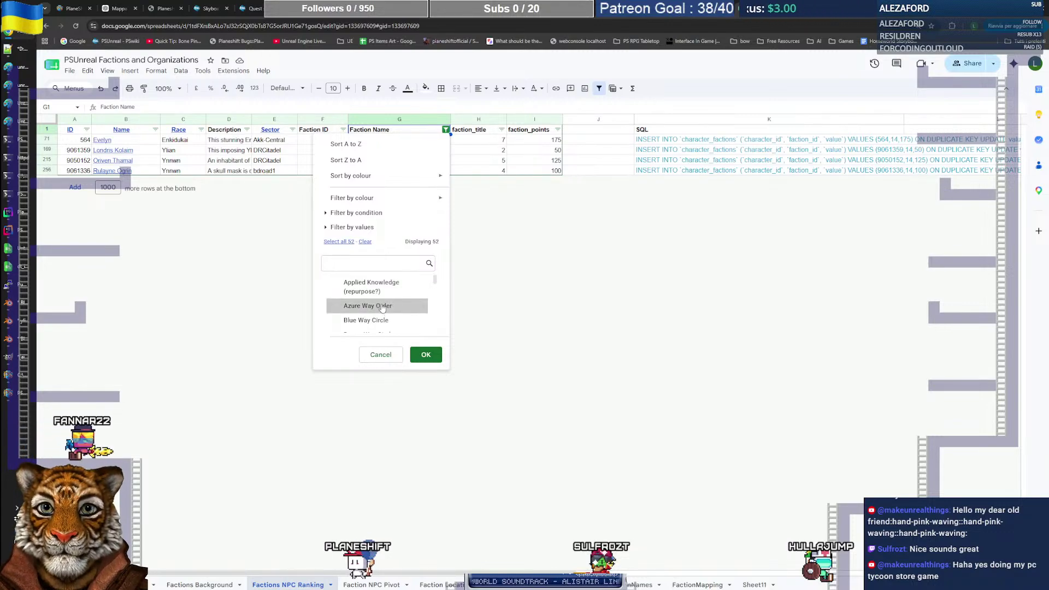
pyautogui.click(415, 64)
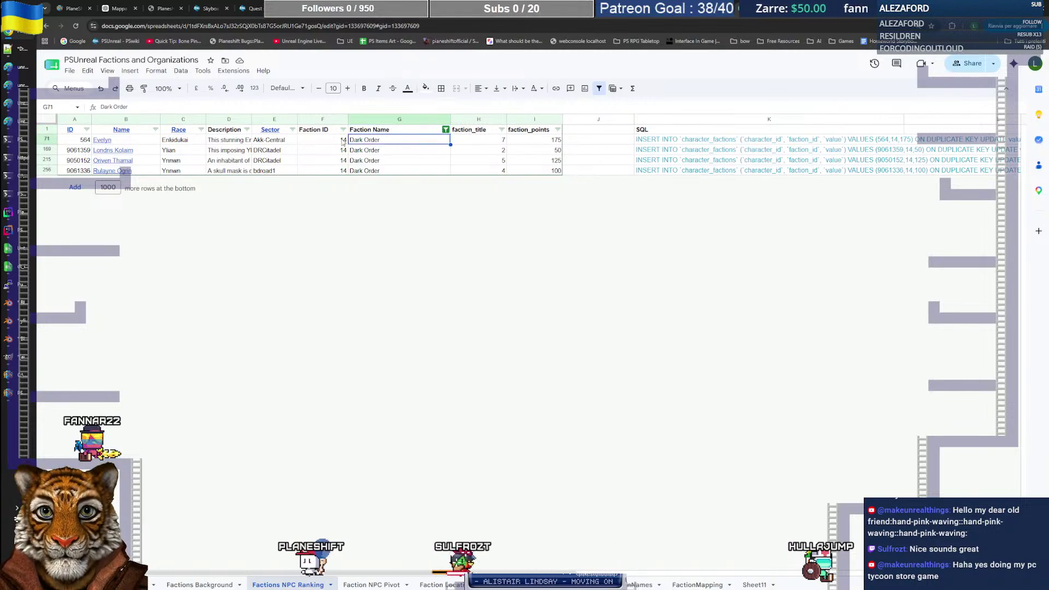
# Step: Undo the last Dark Order paste and check the Faction ID formula in row 169
pyautogui.hotkey('ctrl', 'z')
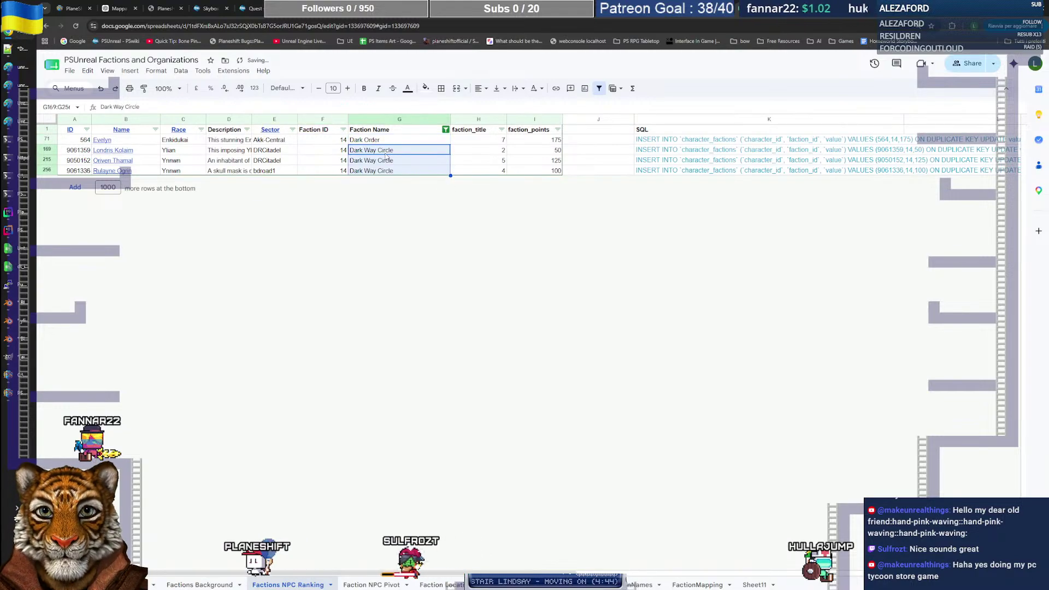
pyautogui.click(385, 153)
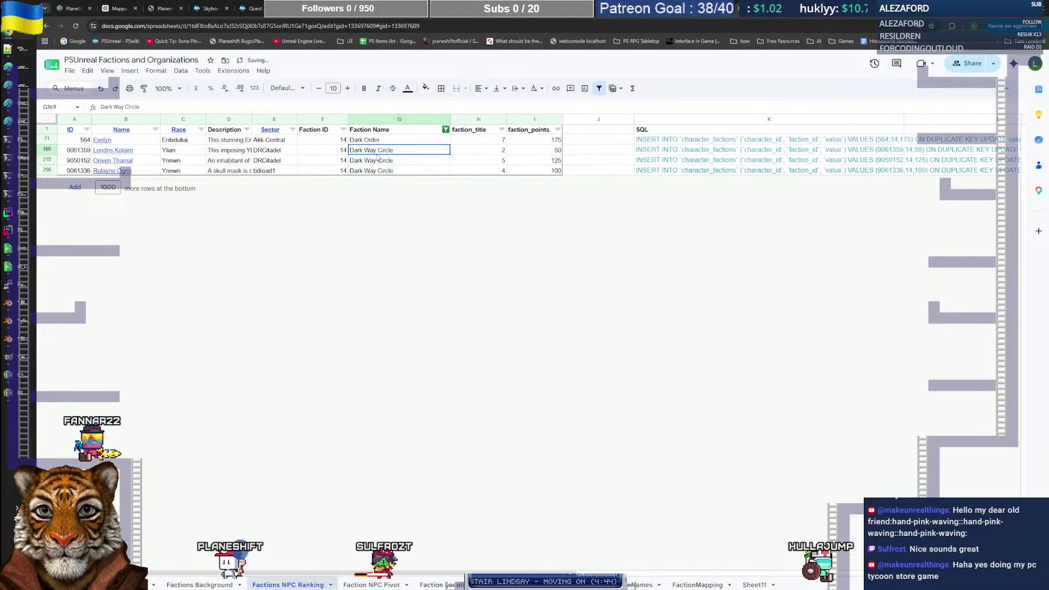
pyautogui.doubleClick(331, 153)
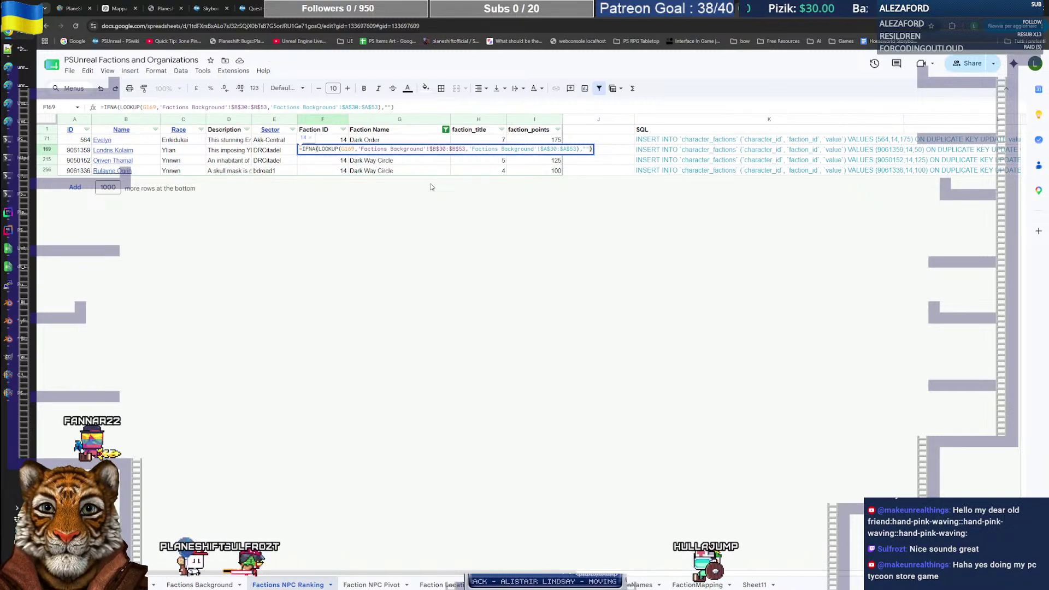
pyautogui.press('Escape')
pyautogui.click(366, 156)
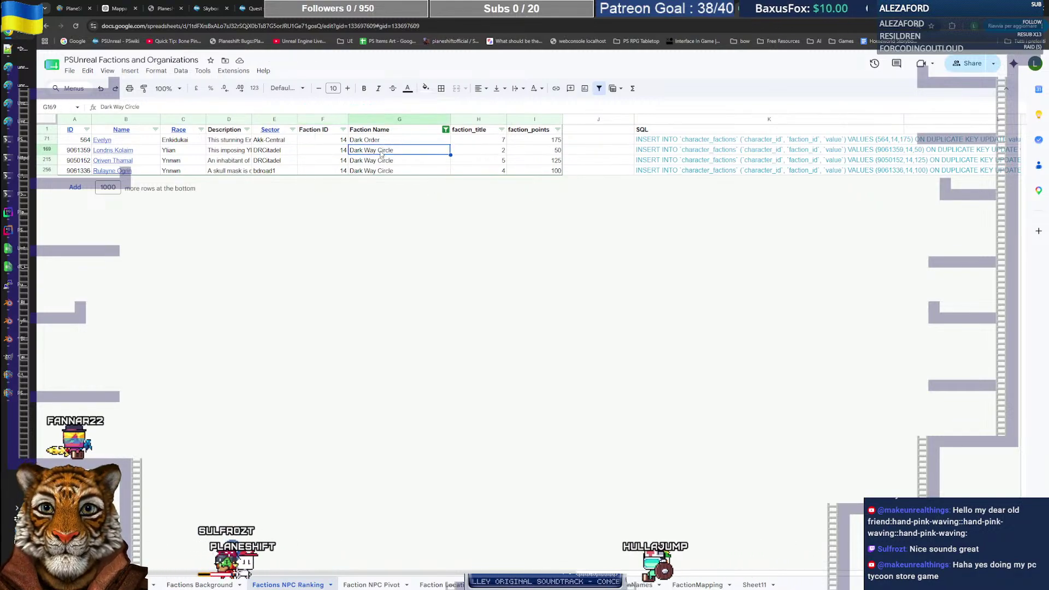
# Step: Test the Faction ID lookup in row 169 by changing its faction name to Dark Way Circledd and restoring Dark Way Circle
pyautogui.doubleClick(401, 151)
pyautogui.click(400, 160)
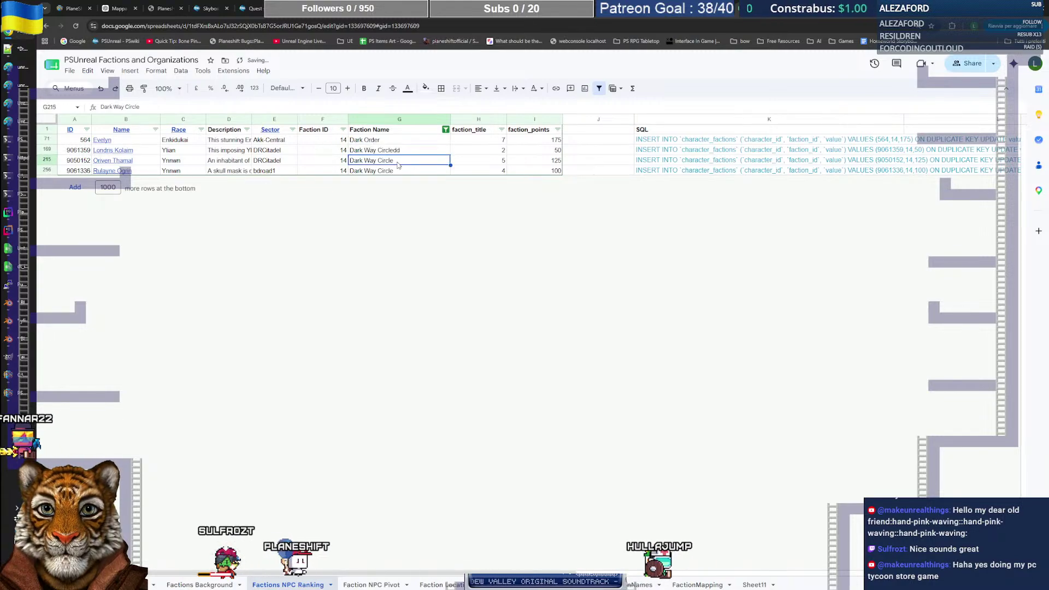
pyautogui.moveTo(400, 156); pyautogui.dragTo(398, 153)
pyautogui.hotkey('ctrl', 'z')
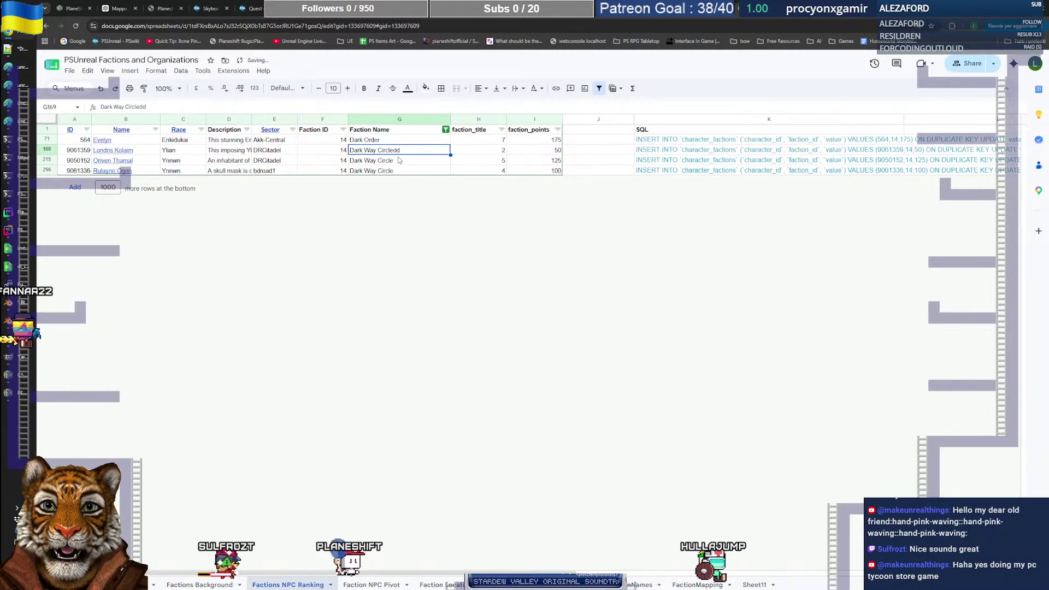
pyautogui.doubleClick(408, 151)
pyautogui.press('BackSpace')
pyautogui.press('BackSpace')
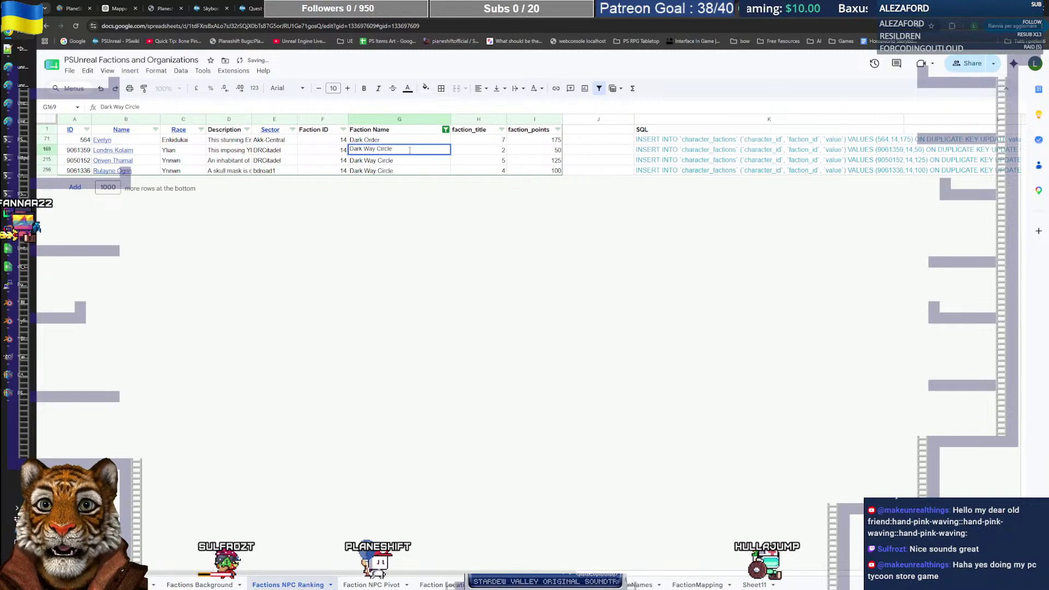
pyautogui.hotkey('shift', 'Tab')
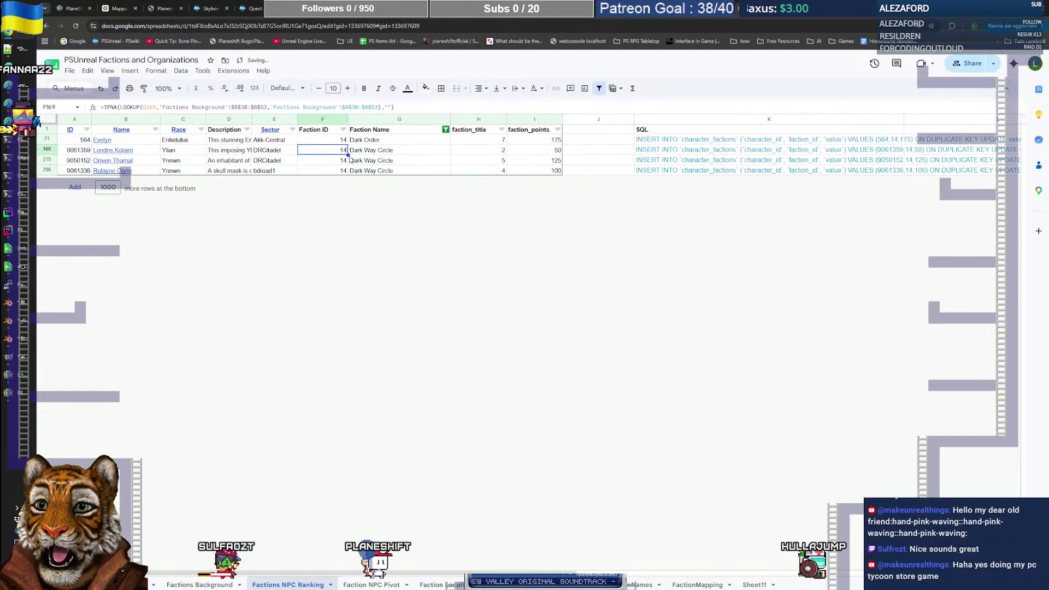
# Step: Copy the complete Faction ID lookup formula from cell F169, leaving the cell's contents as they are
pyautogui.doubleClick(298, 149)
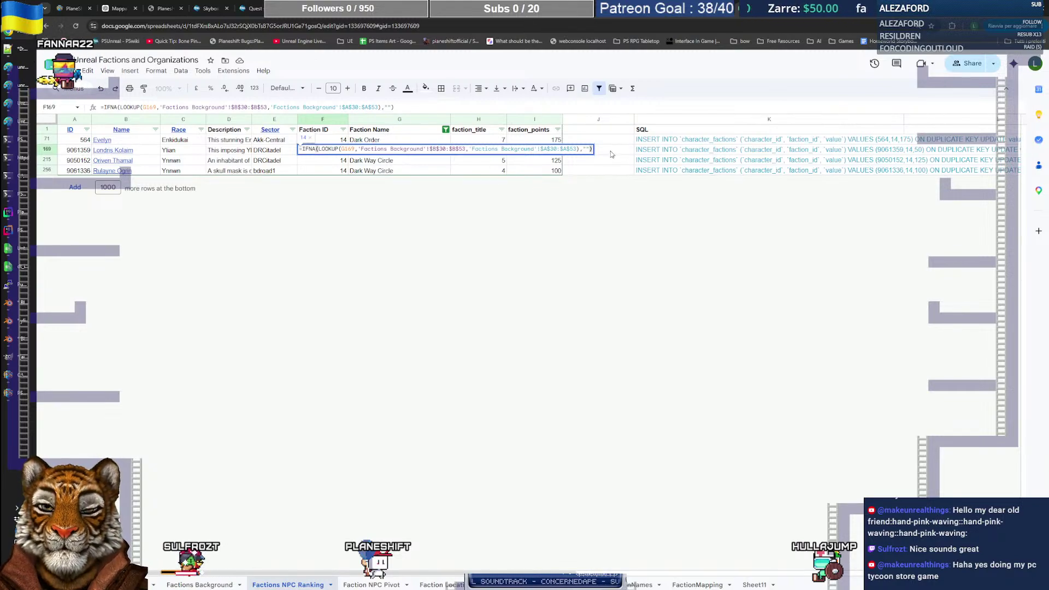
pyautogui.click(579, 149)
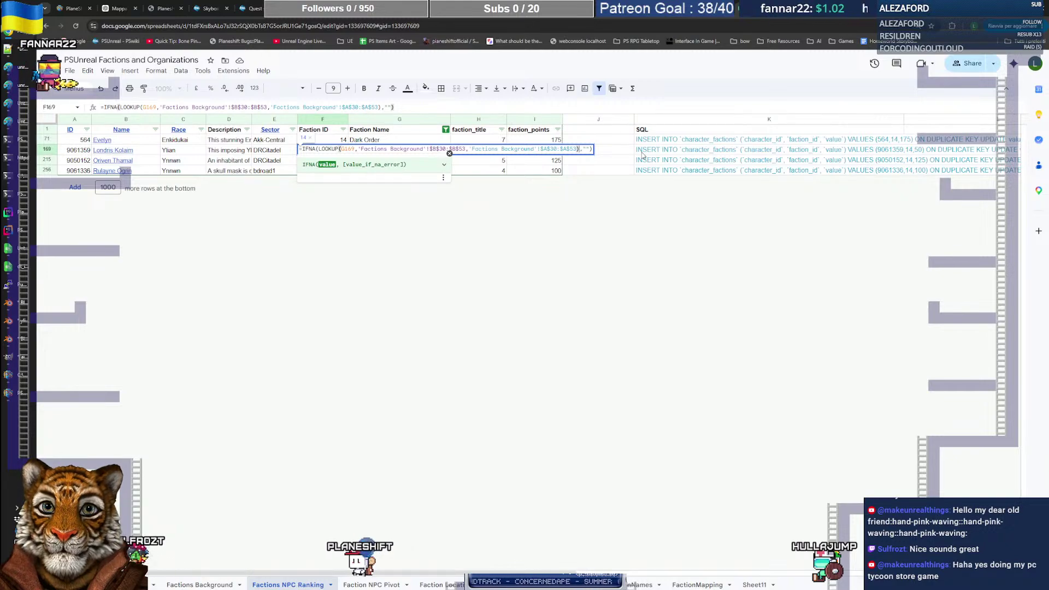
pyautogui.click(330, 149)
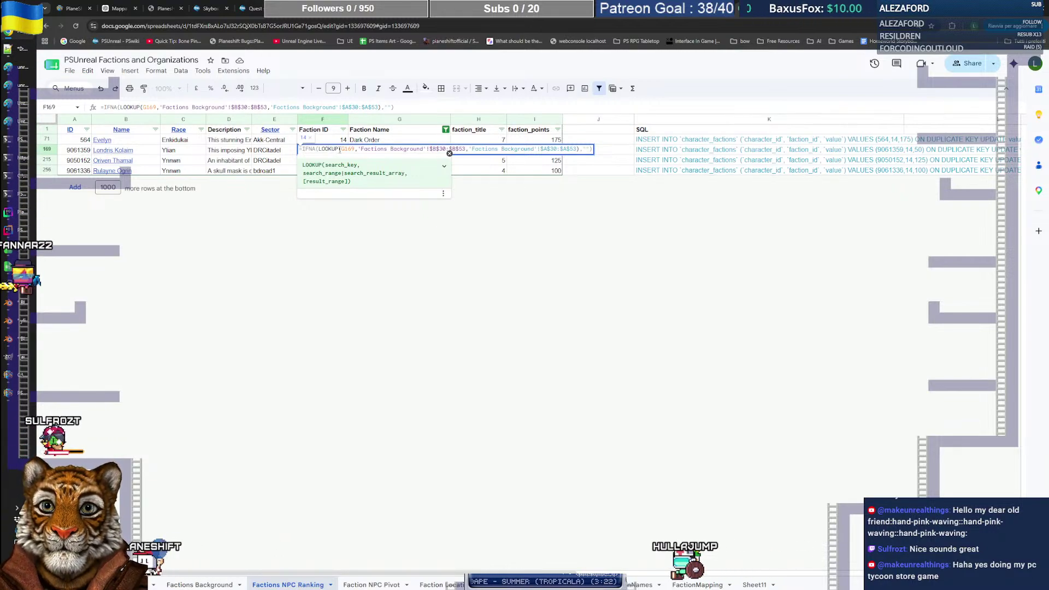
pyautogui.press('Home')
pyautogui.hotkey('shift', 'End')
pyautogui.hotkey('ctrl', 'shift', 'c')
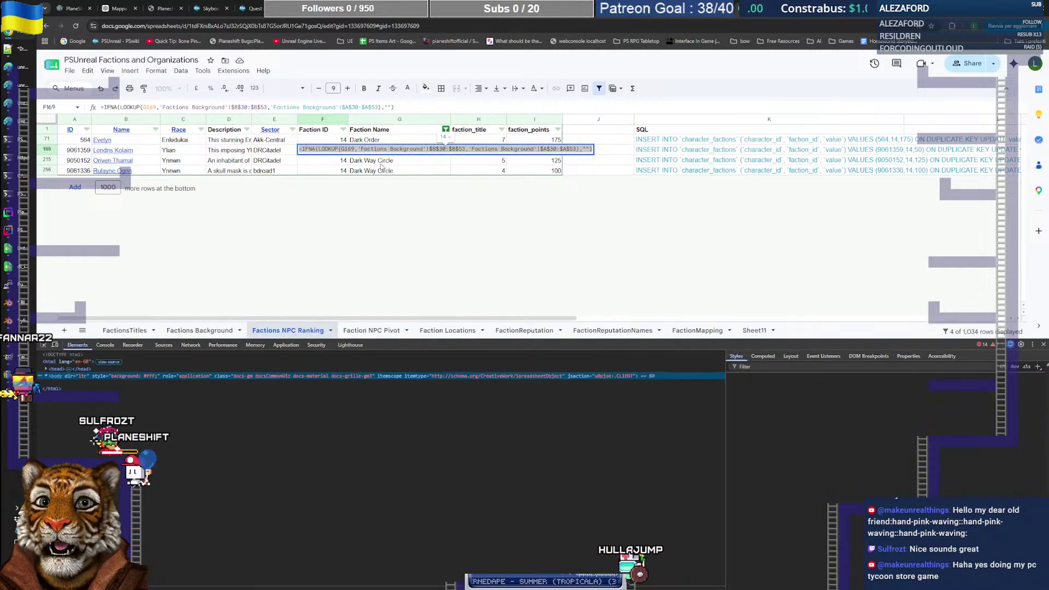
pyautogui.click(1044, 345)
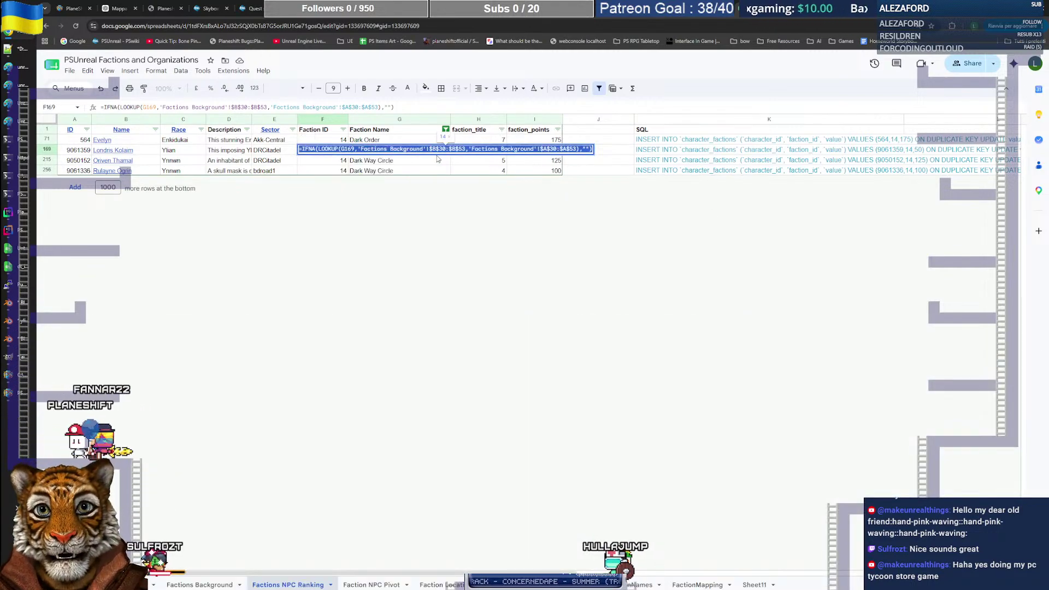
pyautogui.press('Escape')
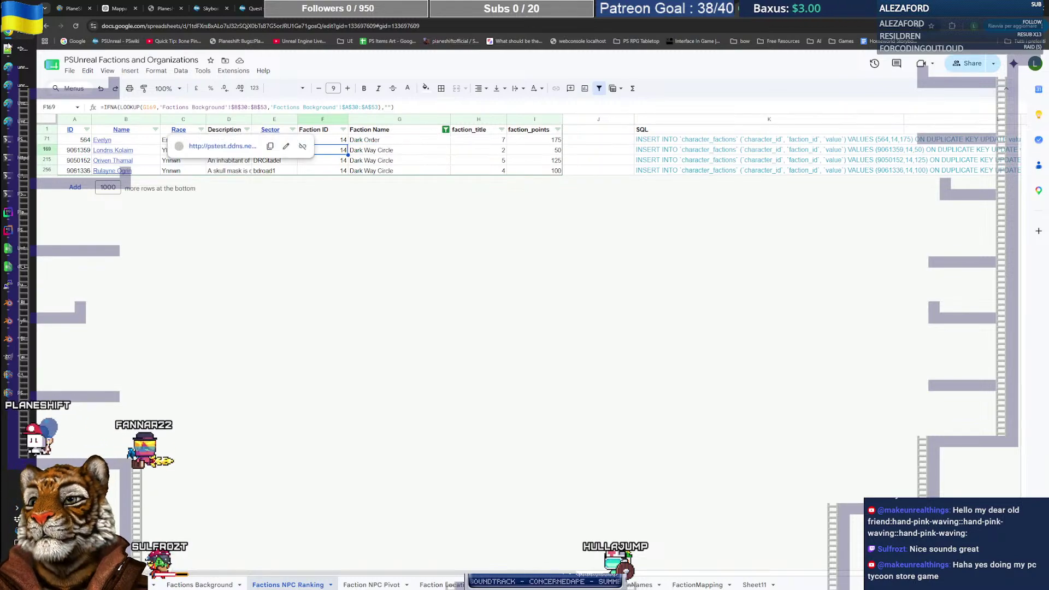
# Step: Switch to Claude, start a new chat and write "I have this formula in google sheets:" followed by the copied formula
pyautogui.click(304, 9)
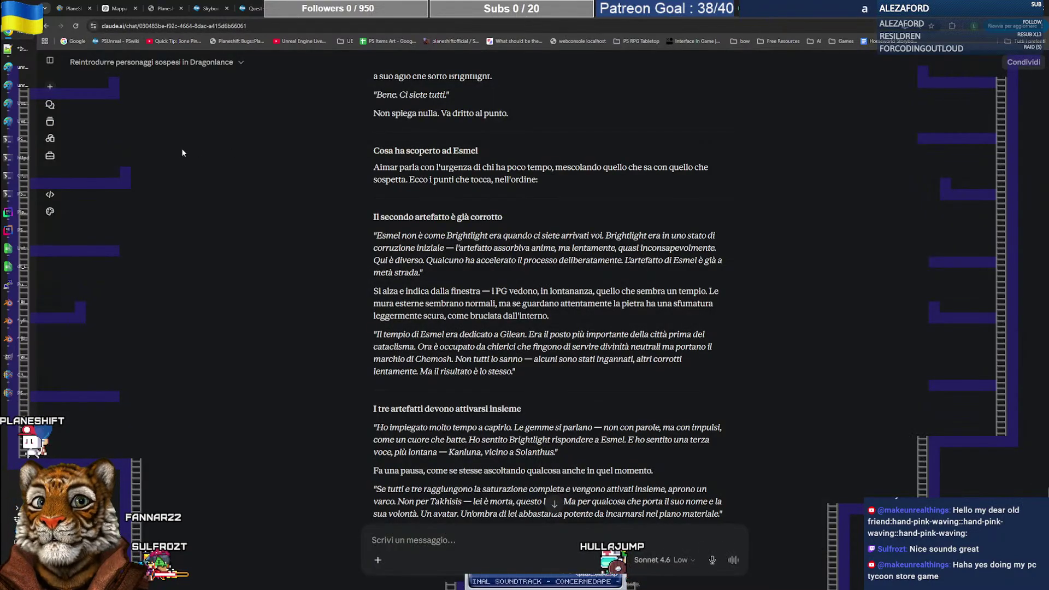
pyautogui.click(49, 87)
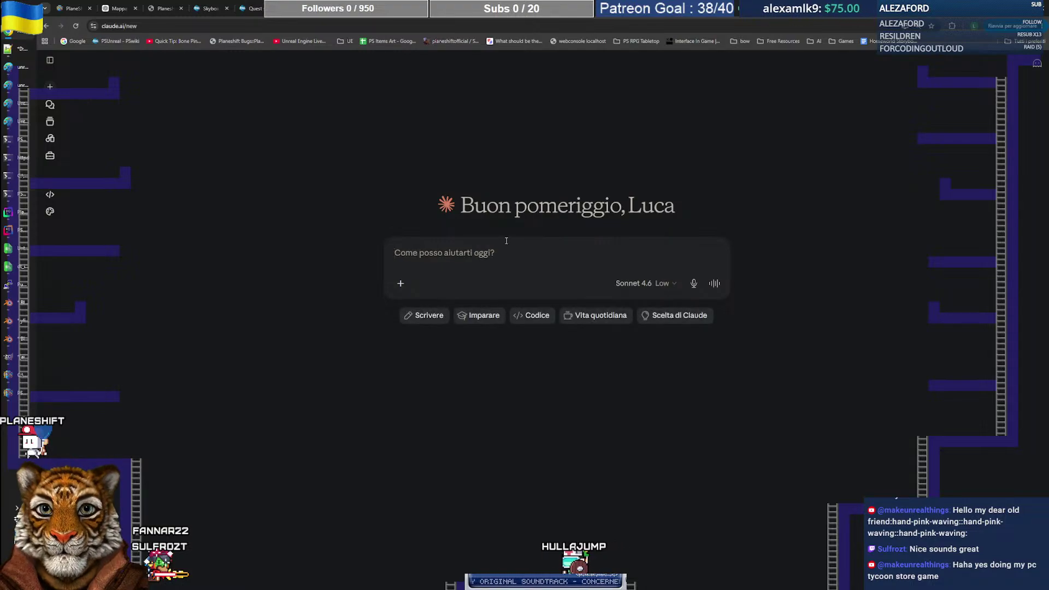
pyautogui.write('I have this formula in google')
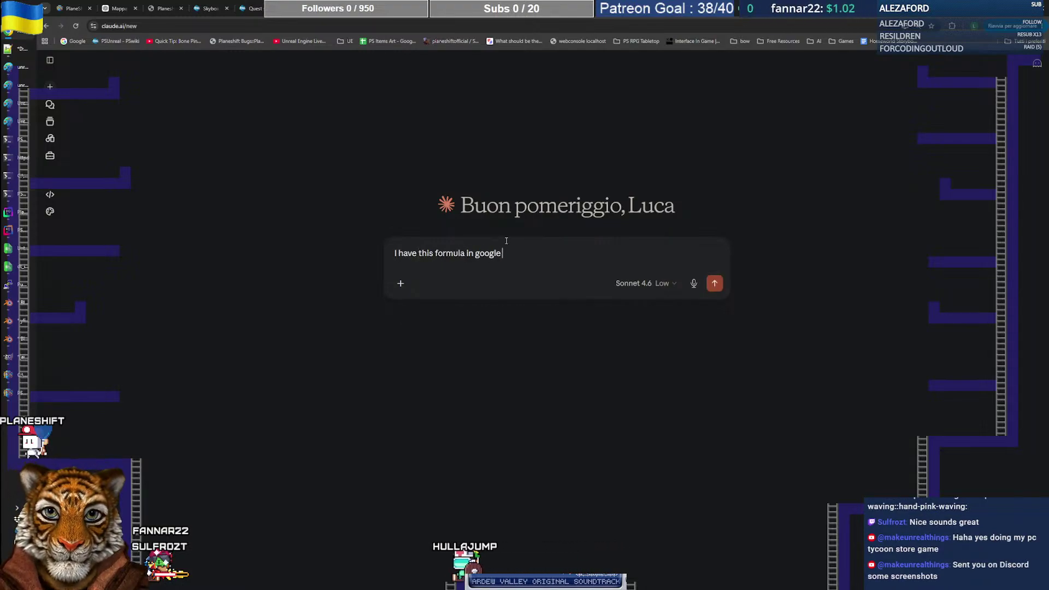
pyautogui.hotkey('ctrl', 'v')
pyautogui.hotkey('shift', 'Return')
pyautogui.hotkey('shift', 'Return')
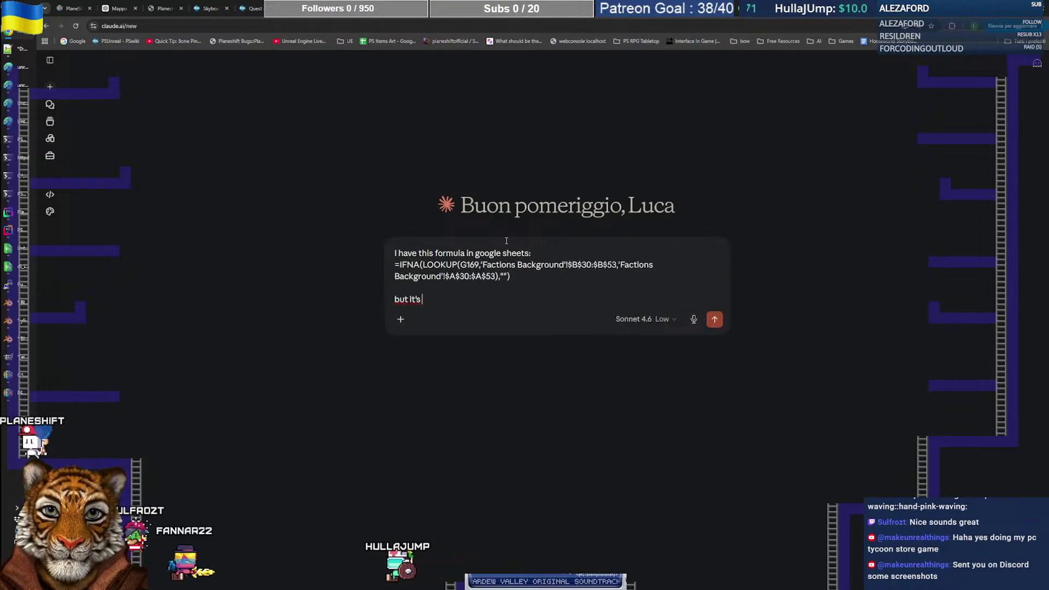
# Step: Add "but it's finding the nearest match, while I want an exact match" to the message and send it
pyautogui.write("but it's finding the nearest ")
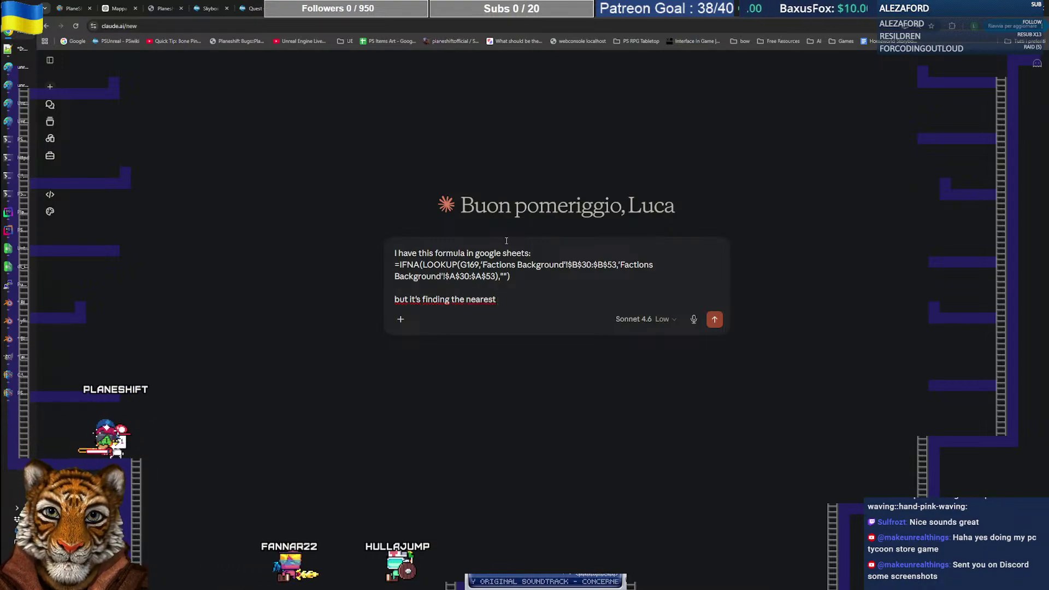
pyautogui.write('match, whi')
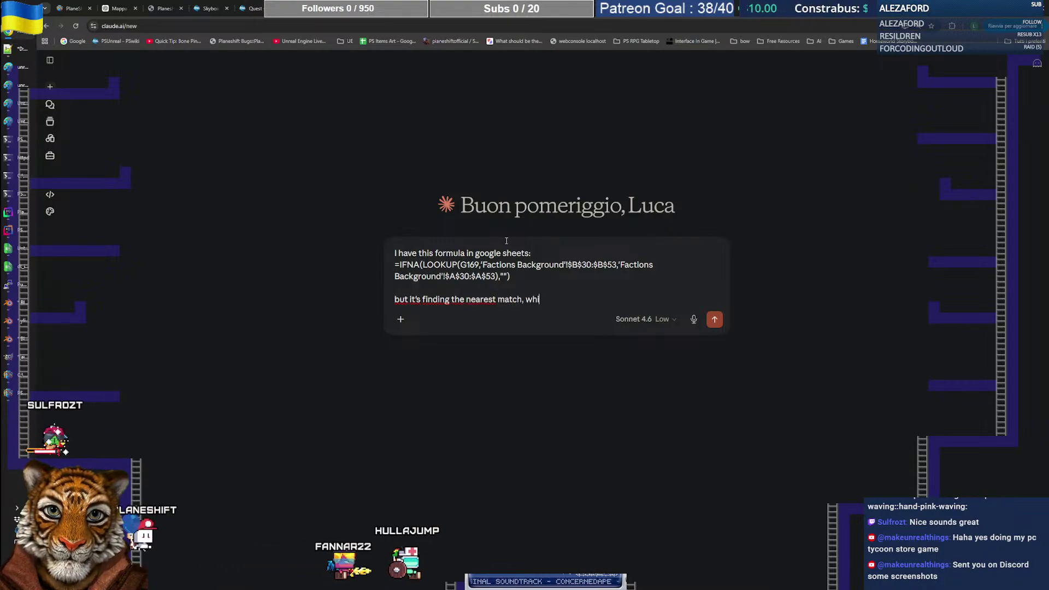
pyautogui.write('le I want an exca')
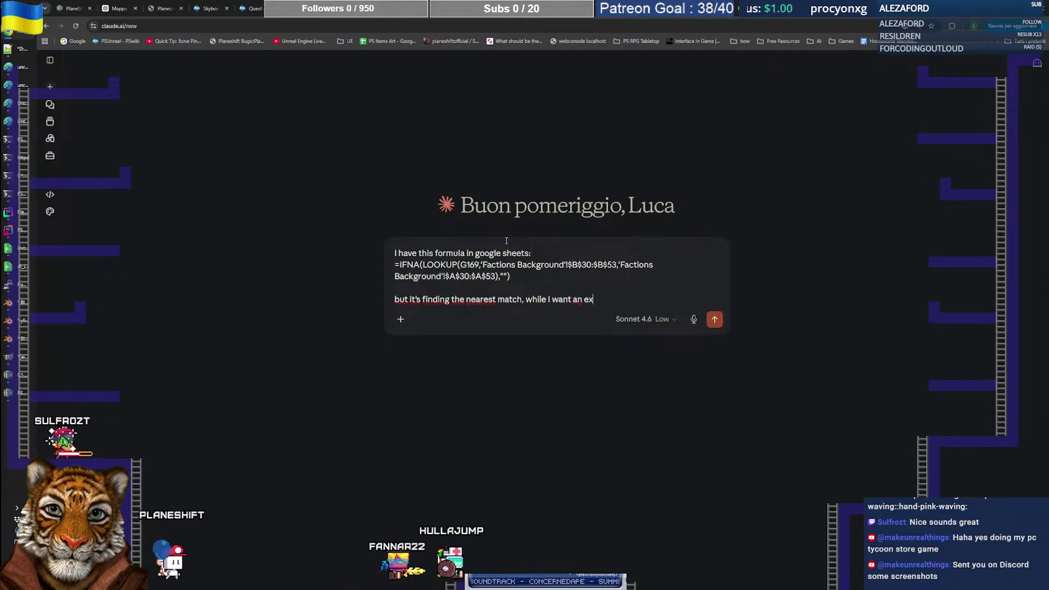
pyautogui.press('BackSpace')
pyautogui.press('BackSpace')
pyautogui.write('act match')
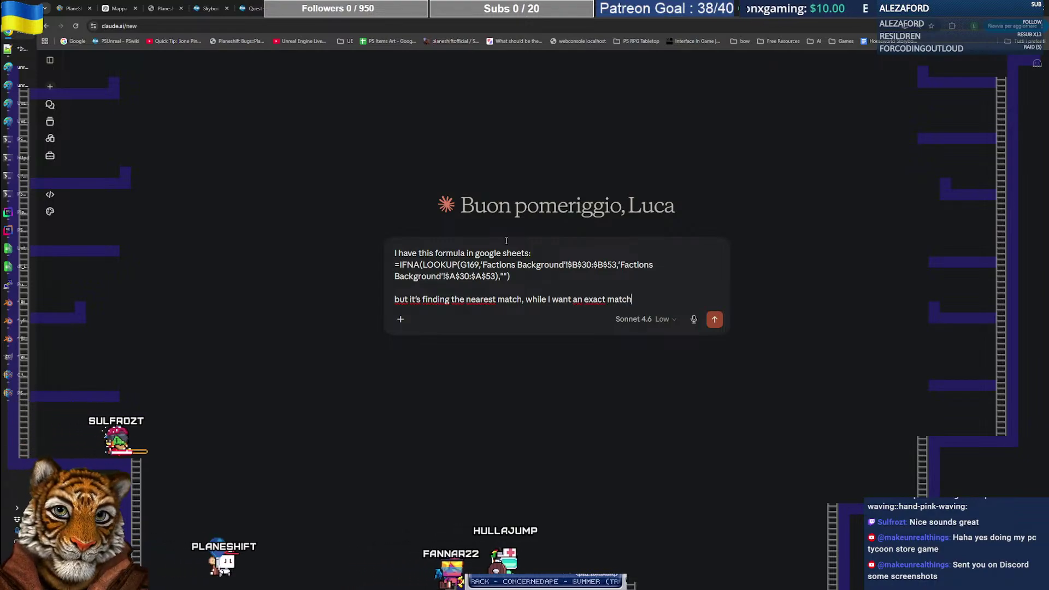
pyautogui.press('Return')
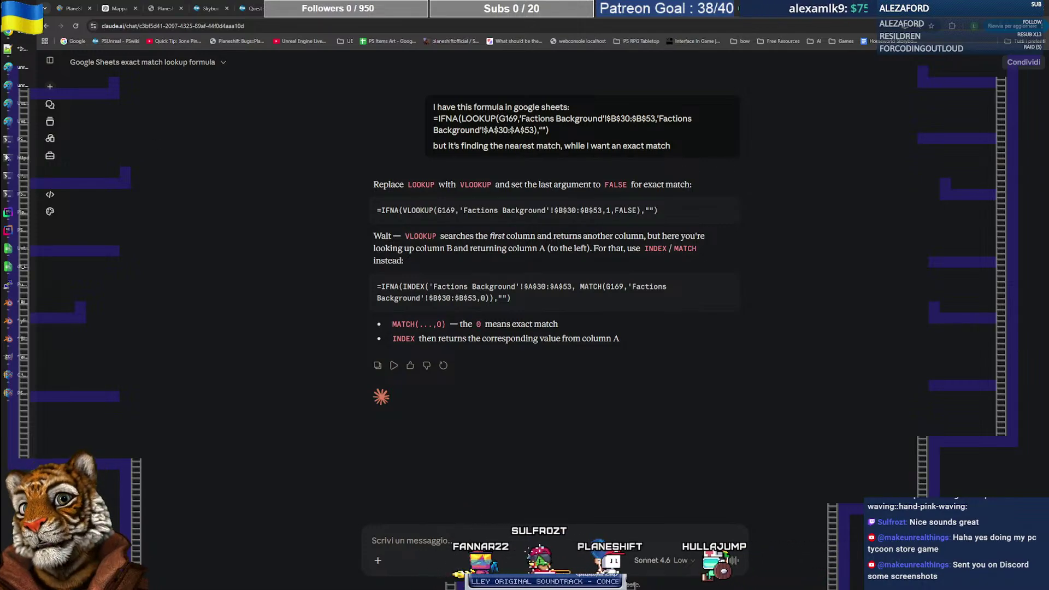
# Step: Switch to Paint and open a new window with a blank canvas
pyautogui.click(16, 128)
pyautogui.rightClick(16, 128)
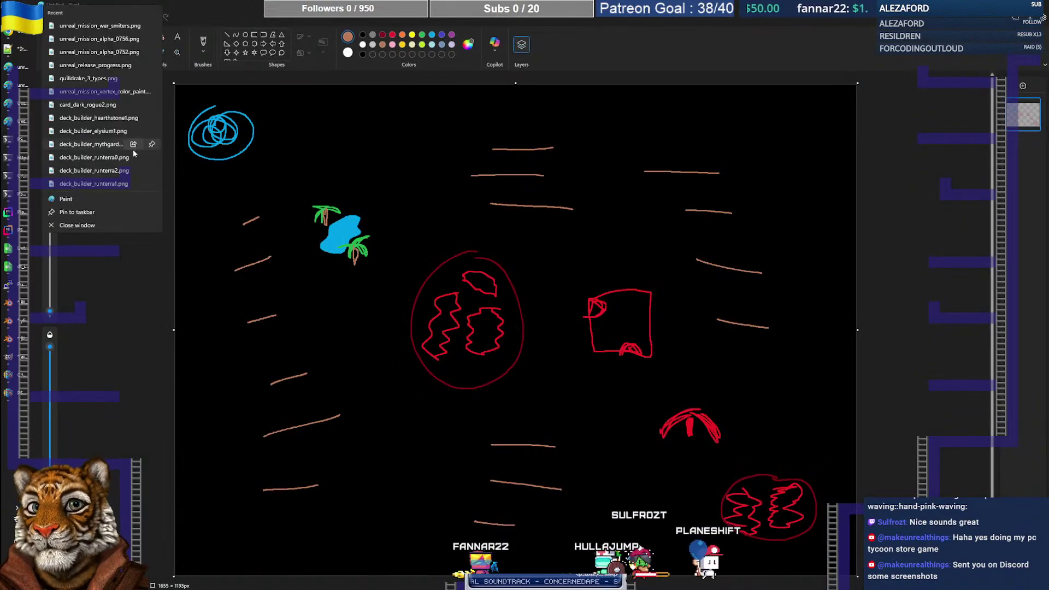
pyautogui.click(77, 199)
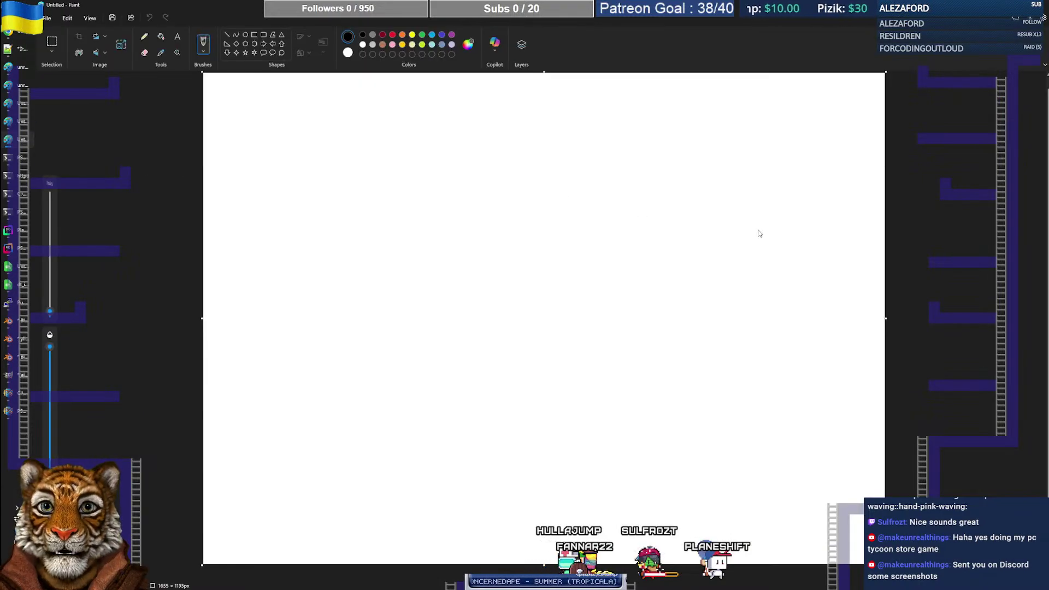
# Step: Paste the copied game screenshot onto the blank canvas, crop the image to it, and undo both changes
pyautogui.hotkey('ctrl', 'v')
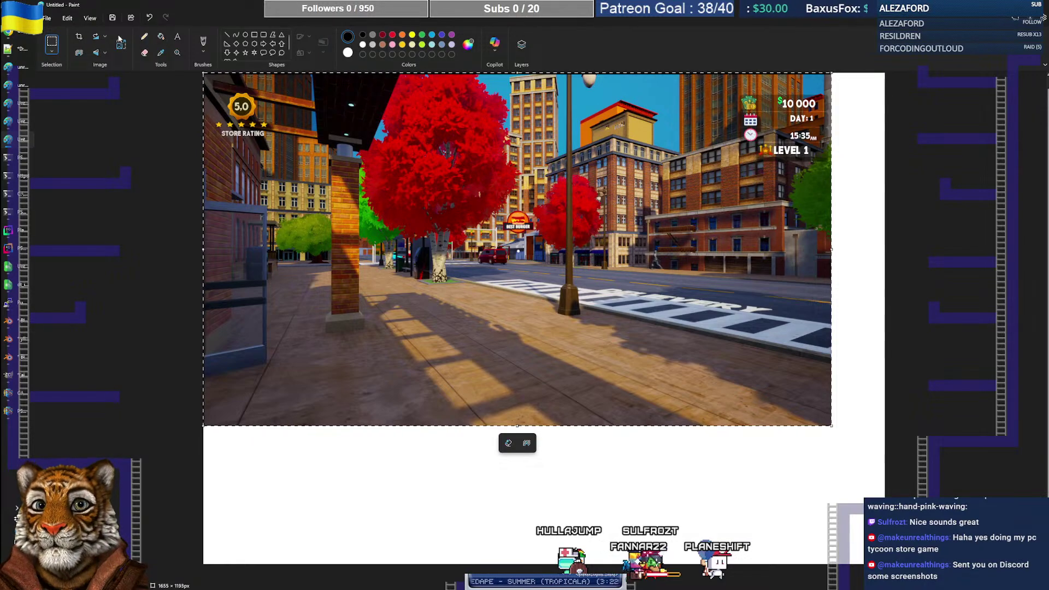
pyautogui.click(79, 36)
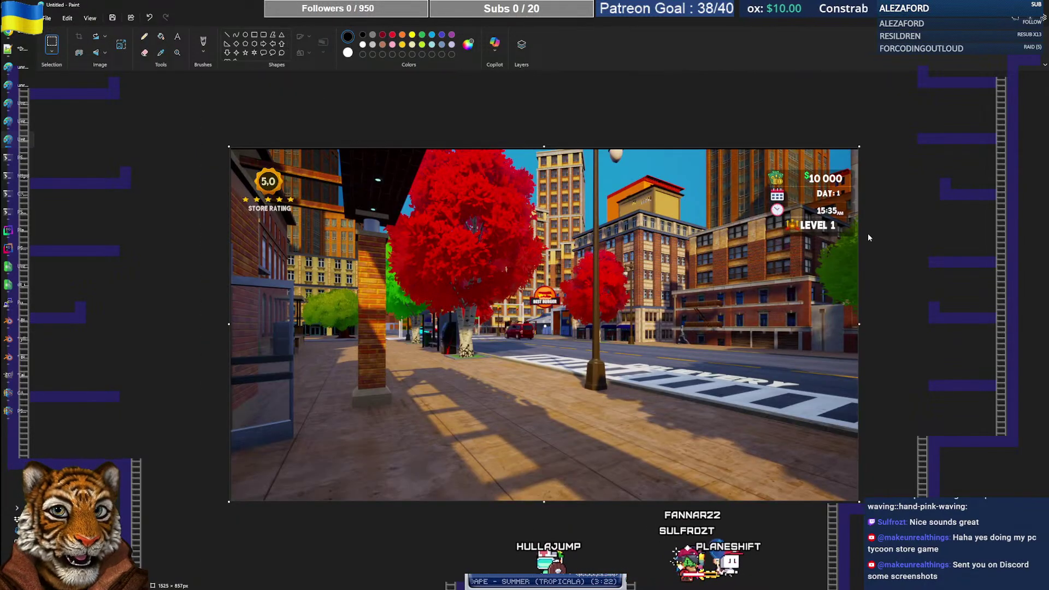
pyautogui.hotkey('ctrl', 'z')
pyautogui.hotkey('ctrl', 'z')
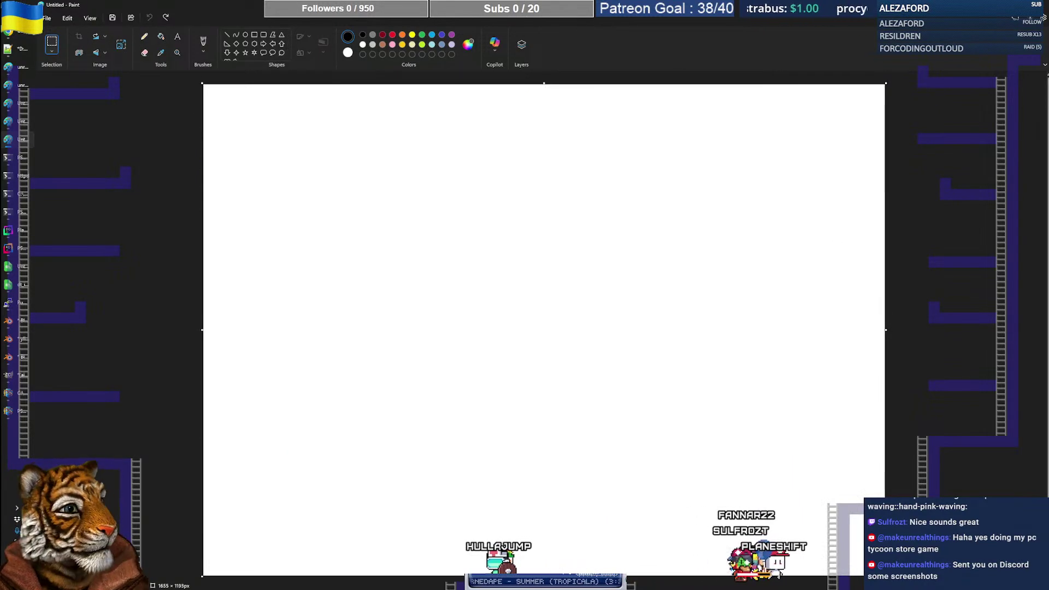
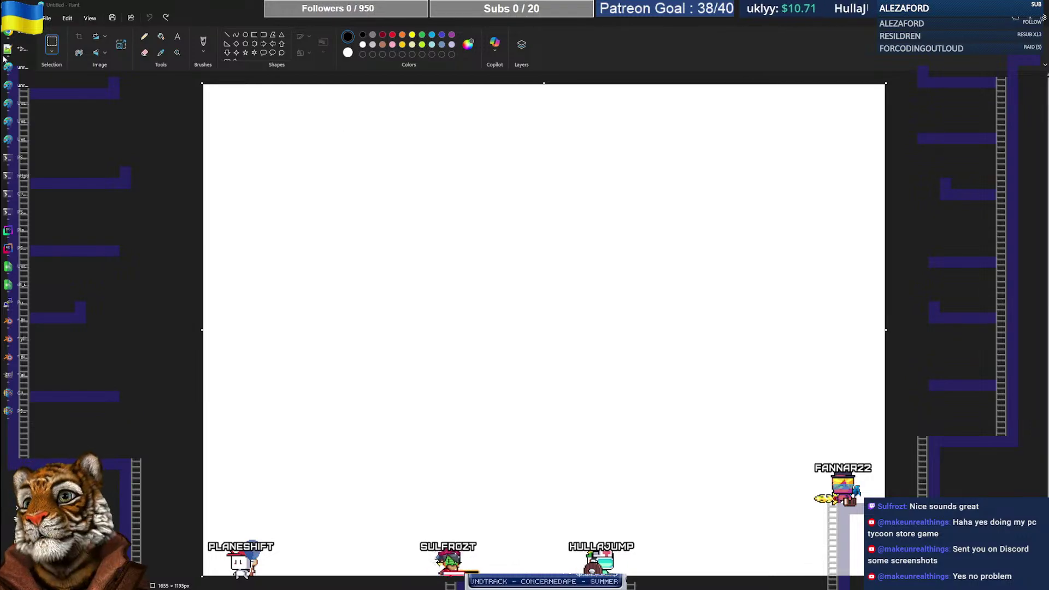
# Step: Close the blank Paint canvas without saving and switch to the War Smiters quest text in Notepad++
pyautogui.click(1043, 11)
pyautogui.click(538, 318)
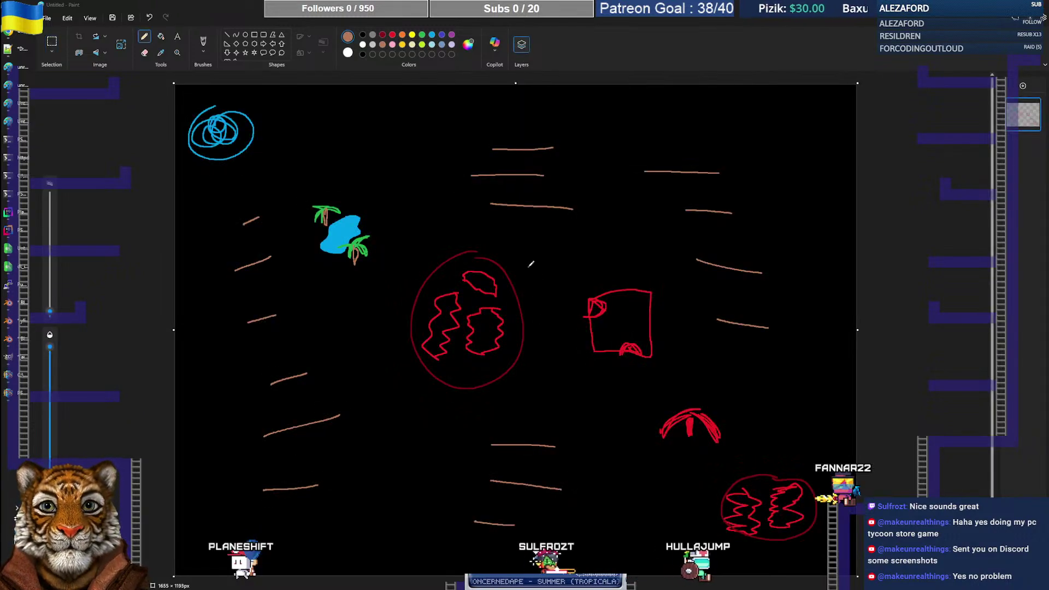
pyautogui.click(11, 393)
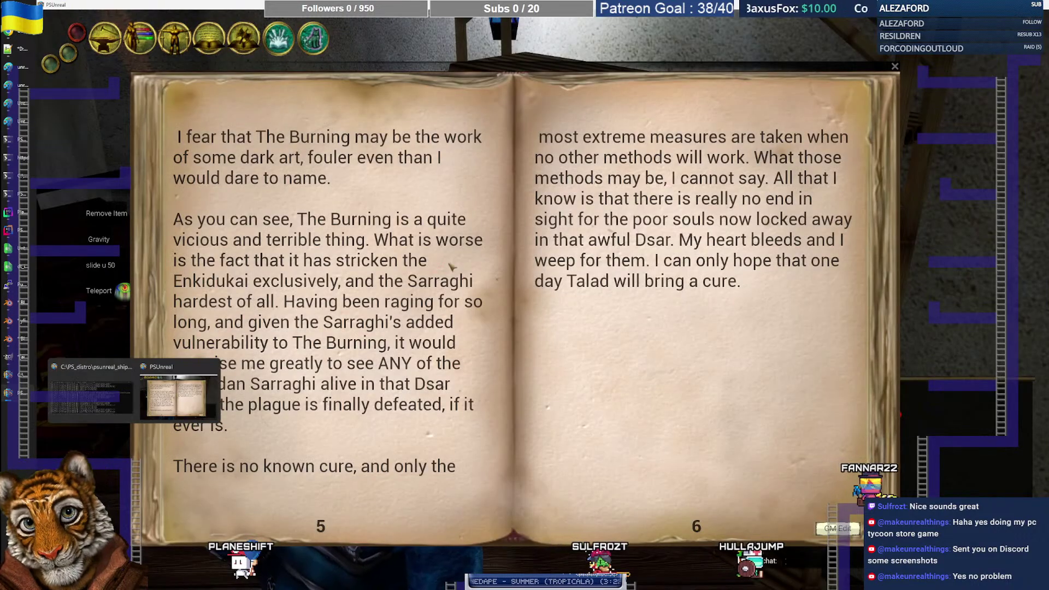
pyautogui.click(16, 53)
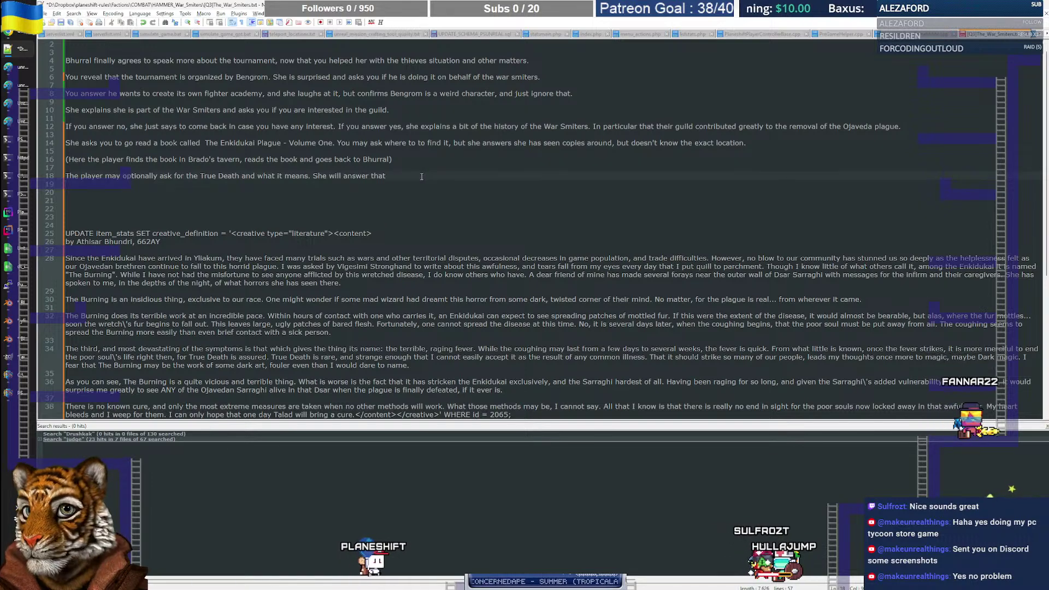
# Step: Switch to the Claude chat and copy the suggested INDEX/MATCH formula for the exact match
pyautogui.hotkey('alt', 'Tab')
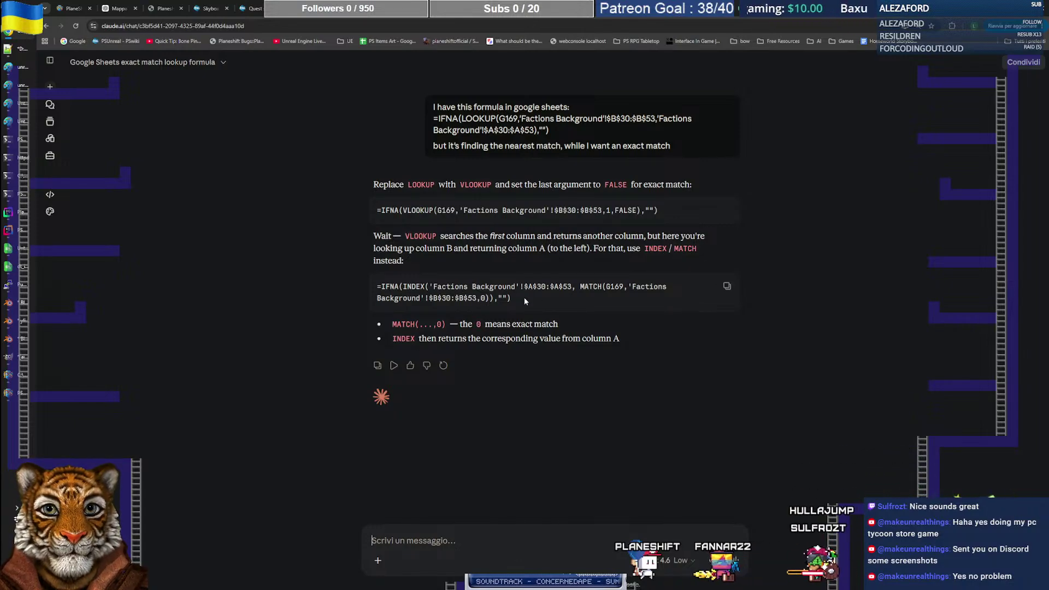
pyautogui.moveTo(524, 298); pyautogui.dragTo(373, 288)
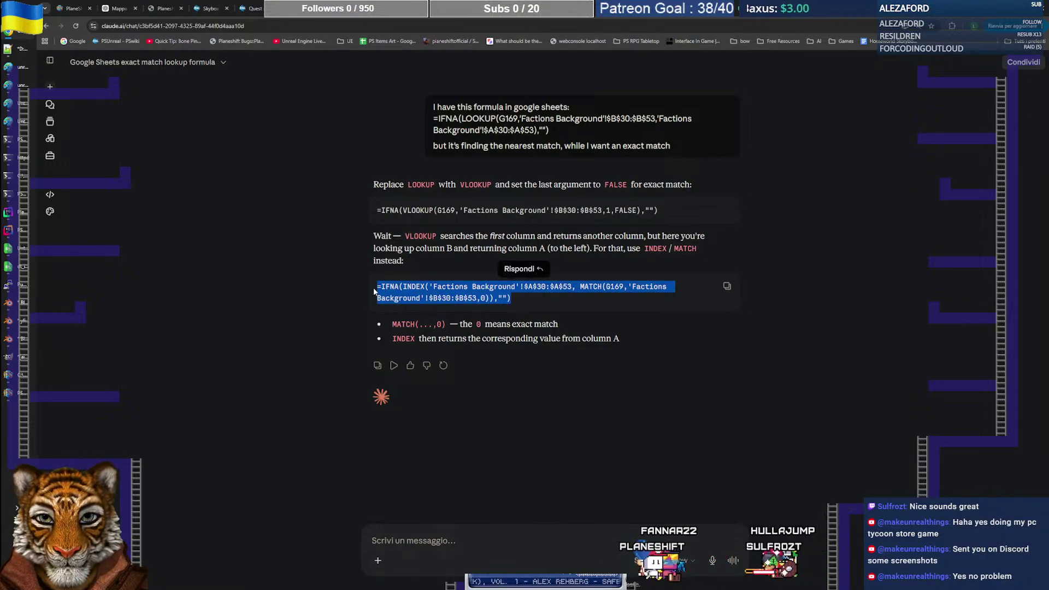
pyautogui.click(527, 306)
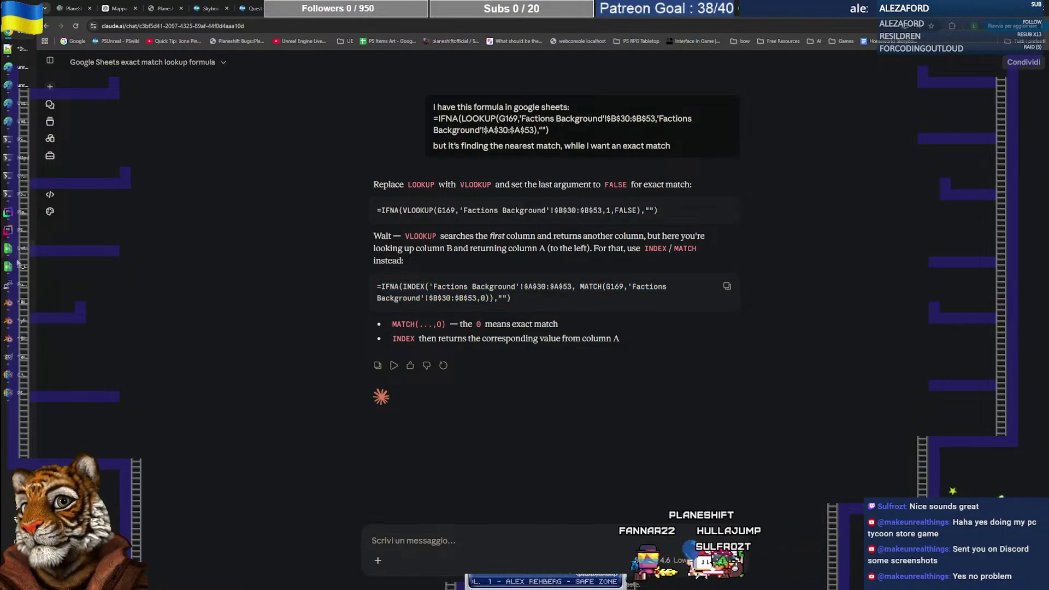
# Step: Switch to the factions spreadsheet and replace F169's formula with =IFNA(INDEX('Factions Background'!$A$30:$A$53, MATCH(G169,'Factions Background'!$B$30:$B$53,0)),"")
pyautogui.moveTo(17, 267)
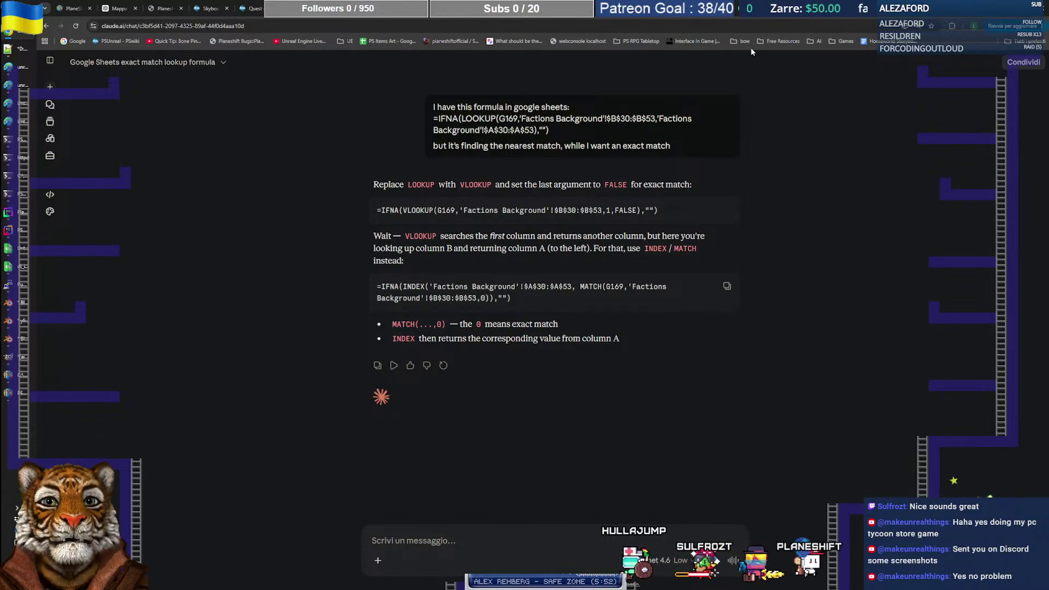
pyautogui.click(750, 9)
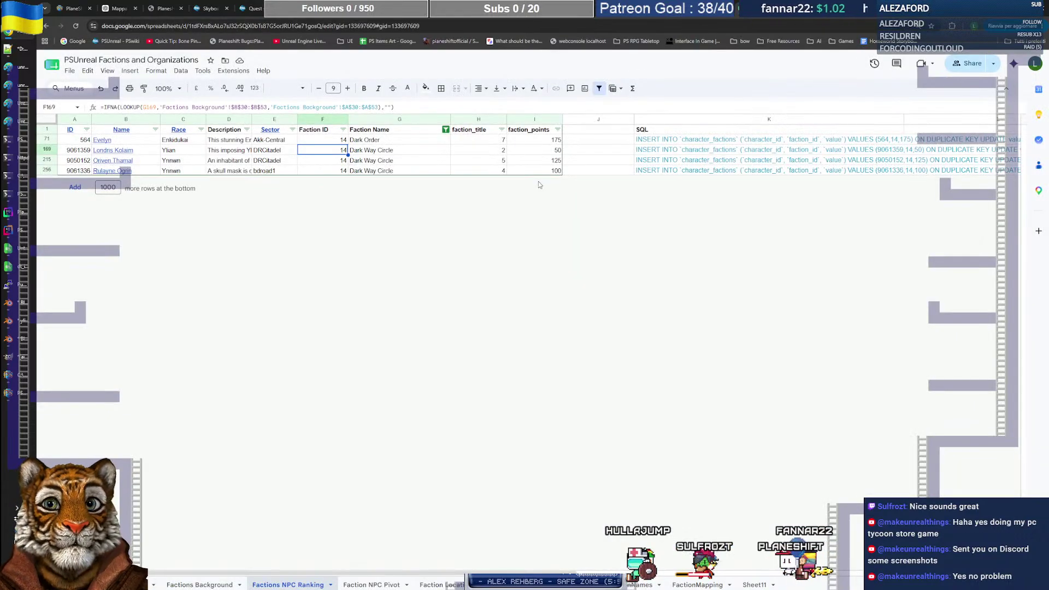
pyautogui.moveTo(410, 106); pyautogui.dragTo(148, 104)
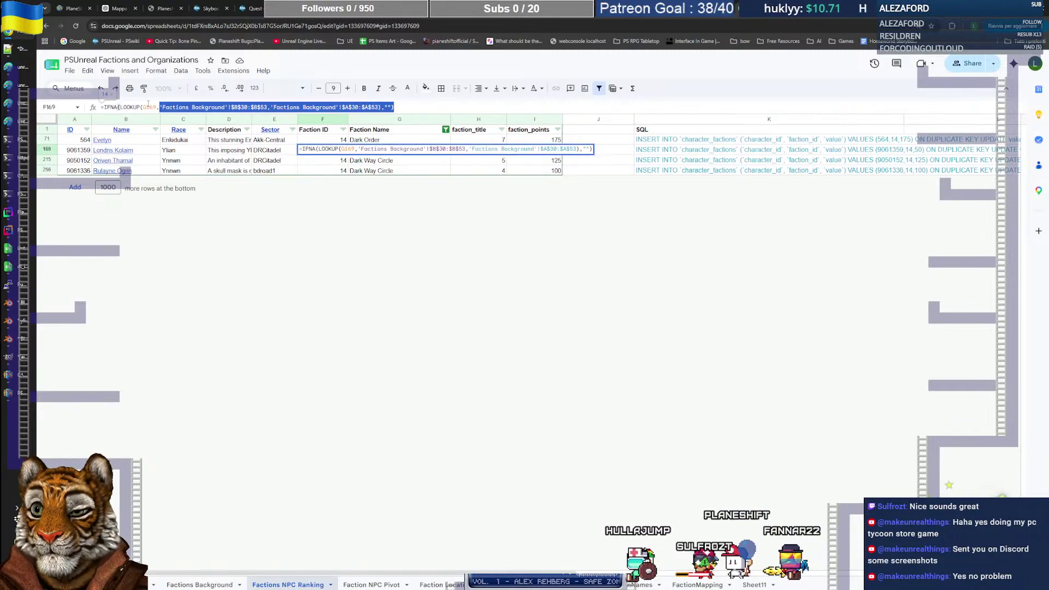
pyautogui.press('Delete')
pyautogui.press('Return')
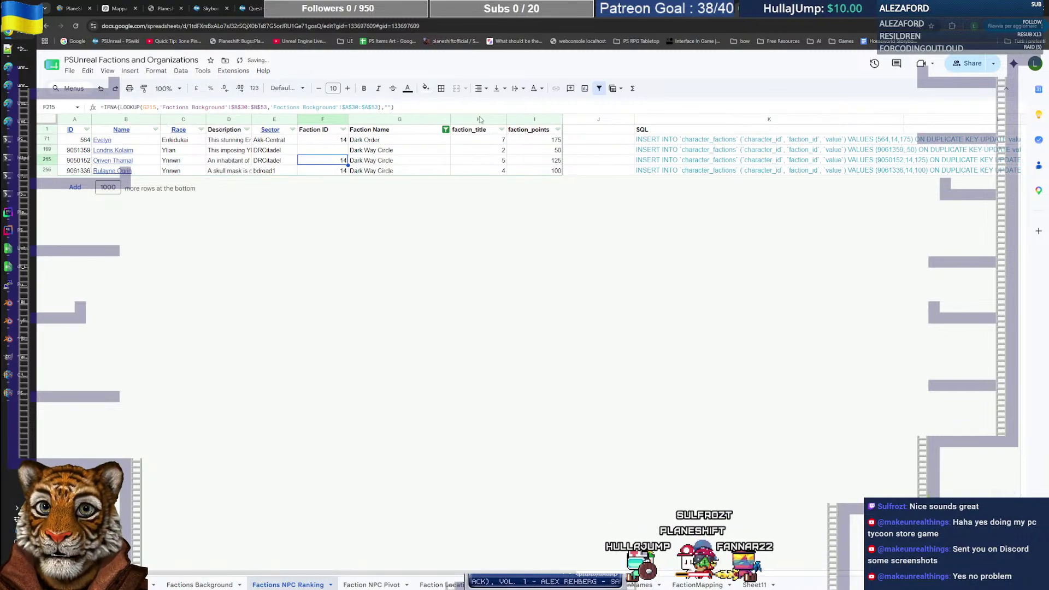
# Step: Copy the faction name Dark Order from G71 into G169 and check the Faction ID in F169
pyautogui.press('Up')
pyautogui.press('Right')
pyautogui.press('Up')
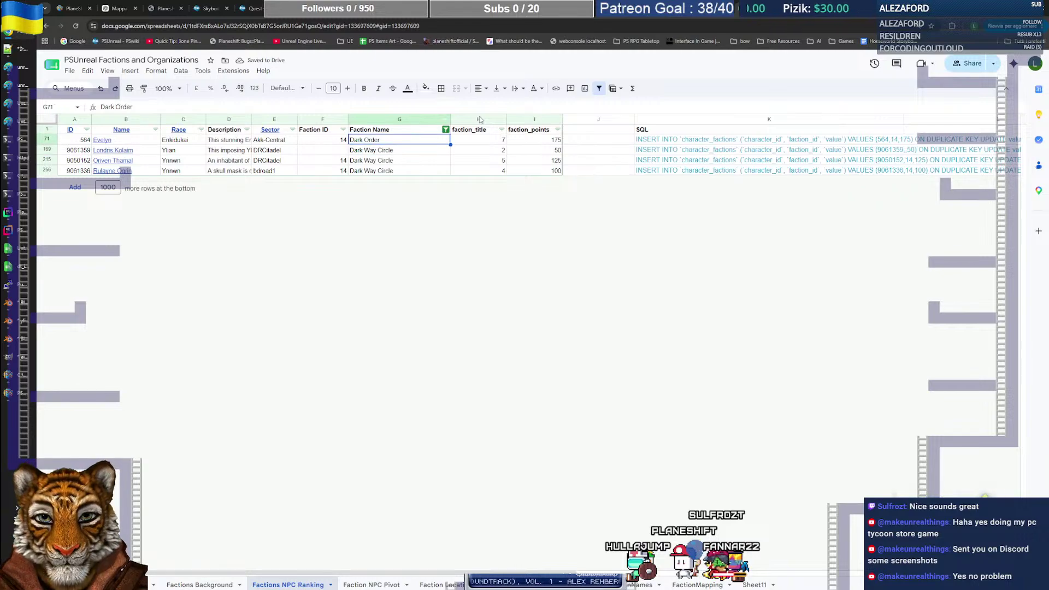
pyautogui.press('Up')
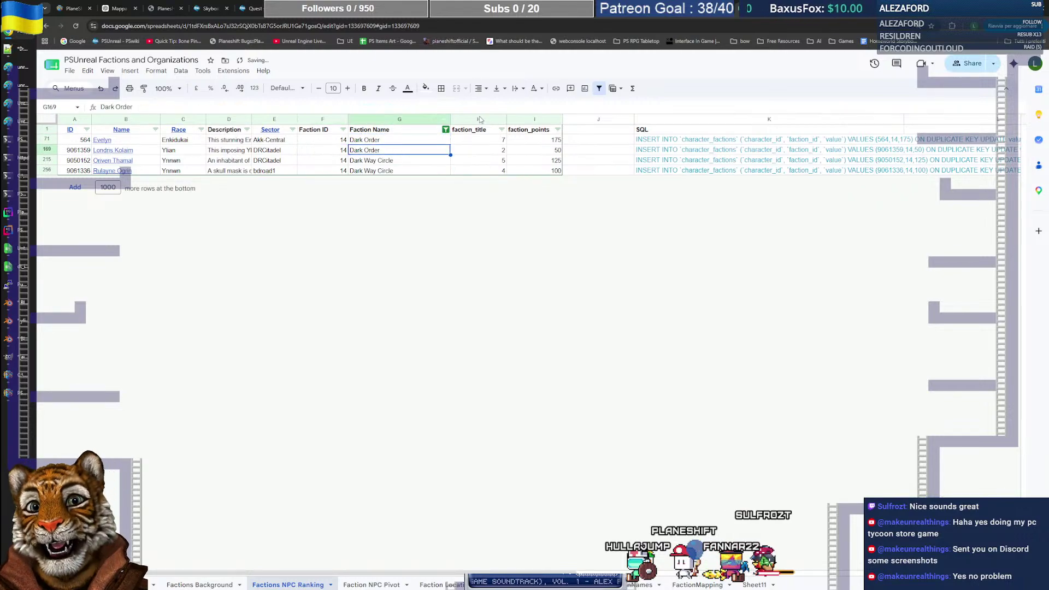
pyautogui.press('Left')
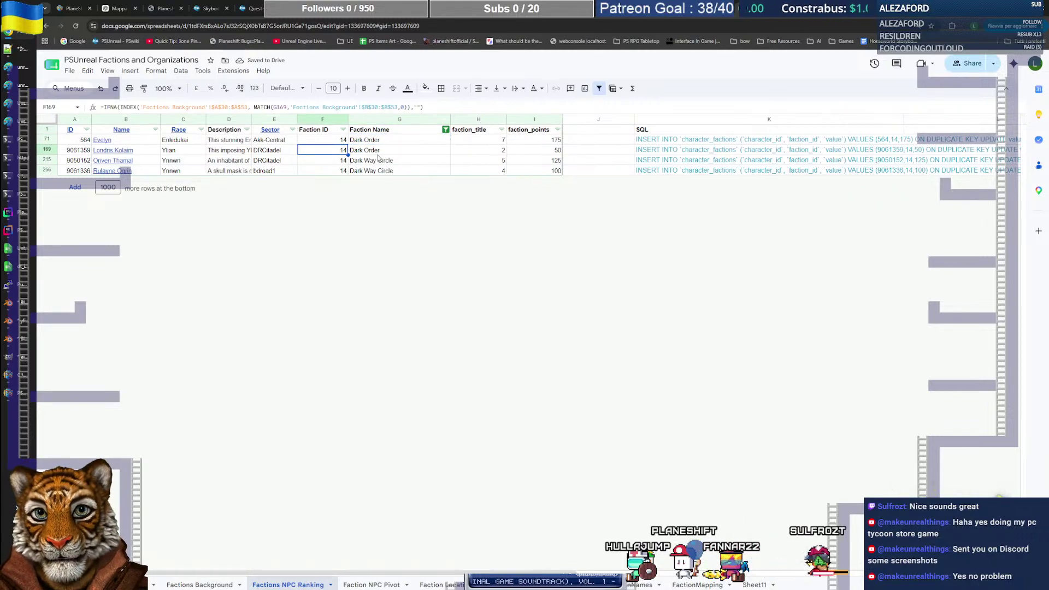
# Step: Remove the Faction Name filter by selecting all values so that every NPC row is listed
pyautogui.click(446, 130)
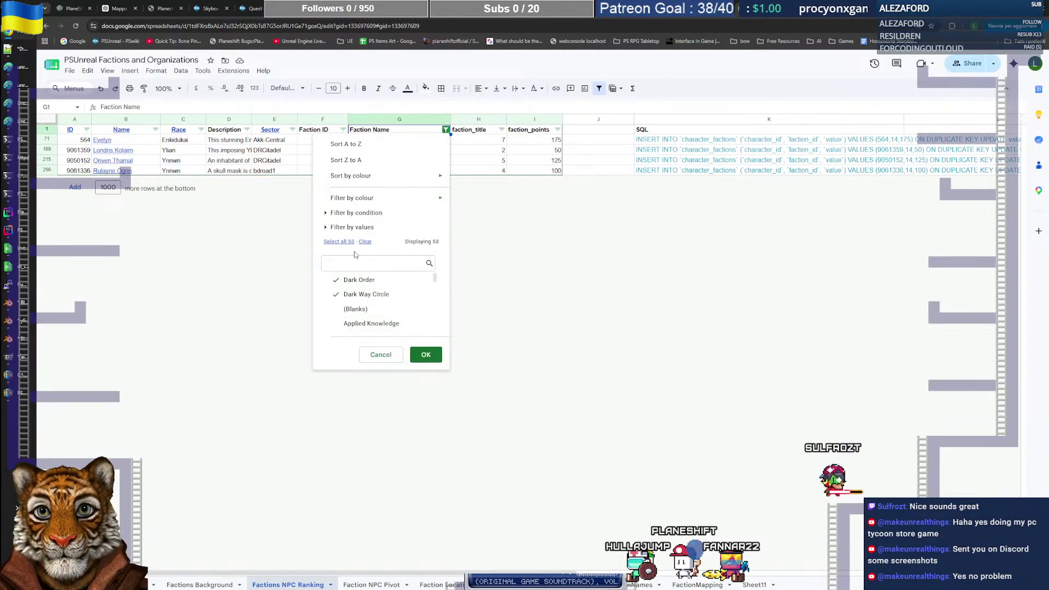
pyautogui.click(339, 241)
pyautogui.click(426, 355)
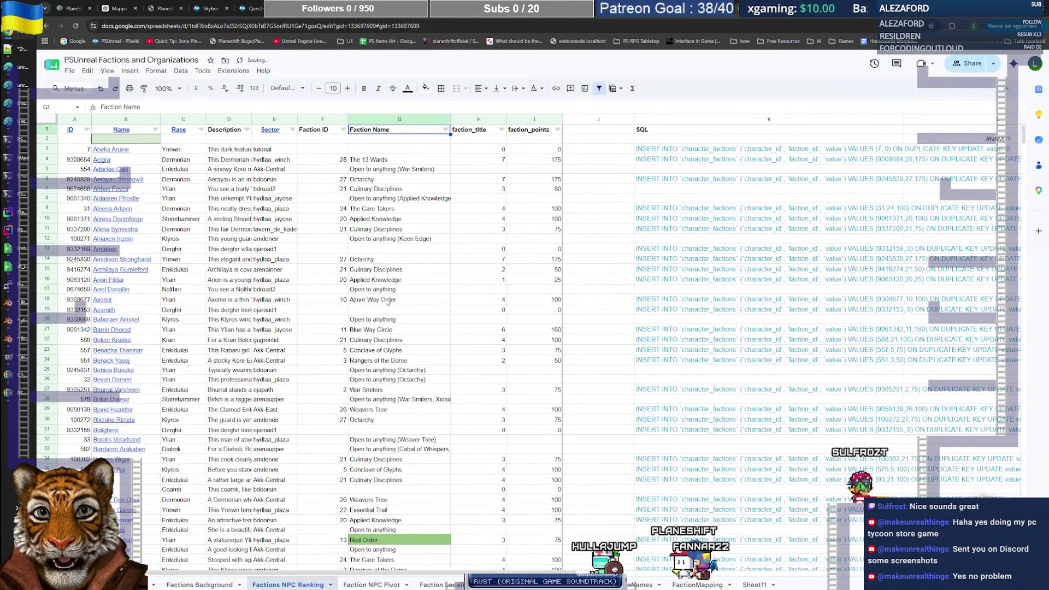
# Step: Look through the full NPC list and examine the Faction ID formula in the Dark Order row 71
pyautogui.scroll(-10, 399, 317)
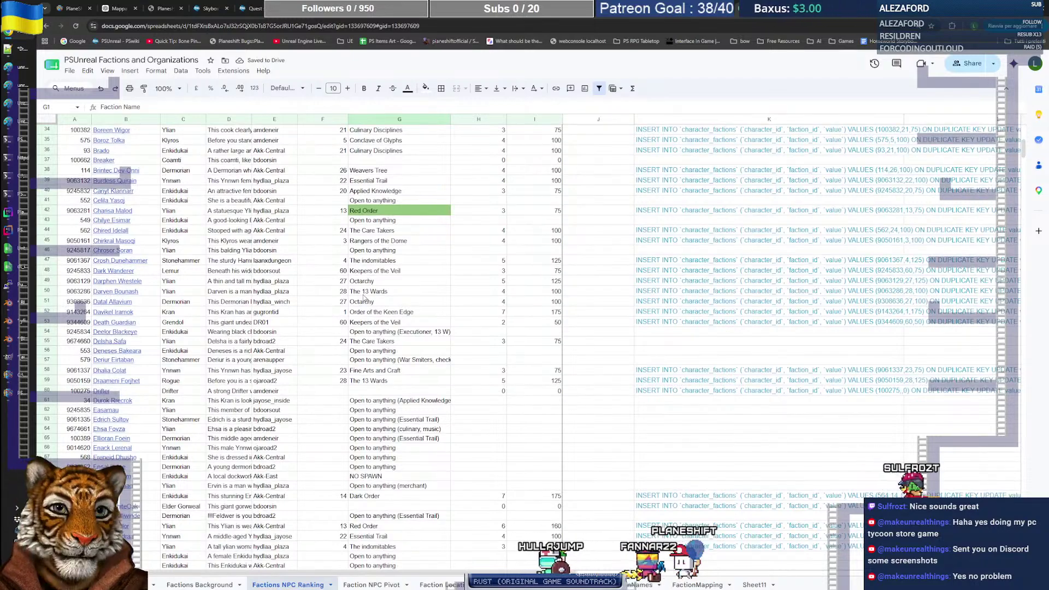
pyautogui.scroll(-8, 362, 297)
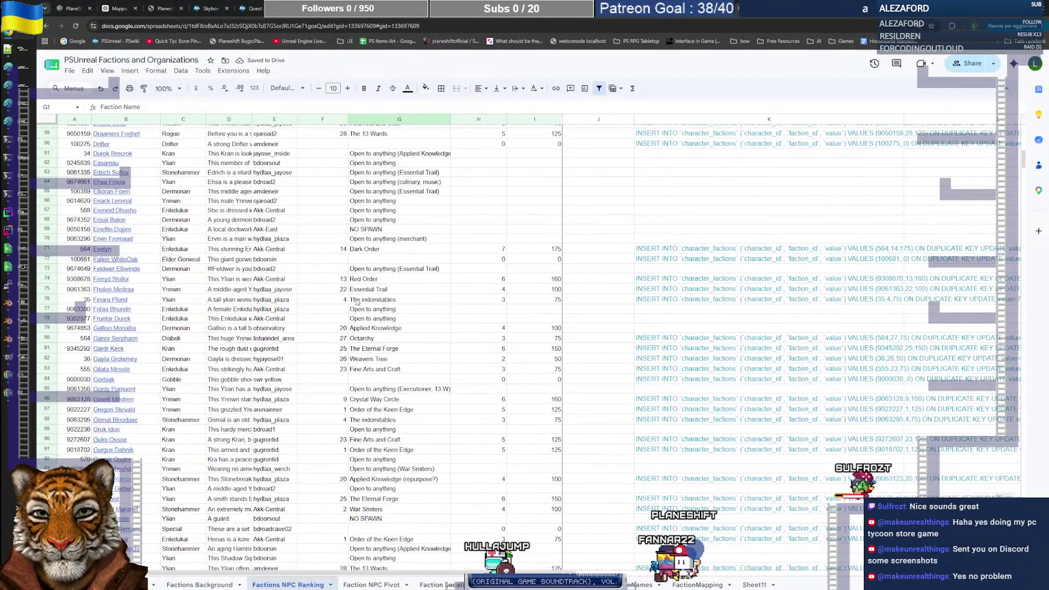
pyautogui.click(346, 253)
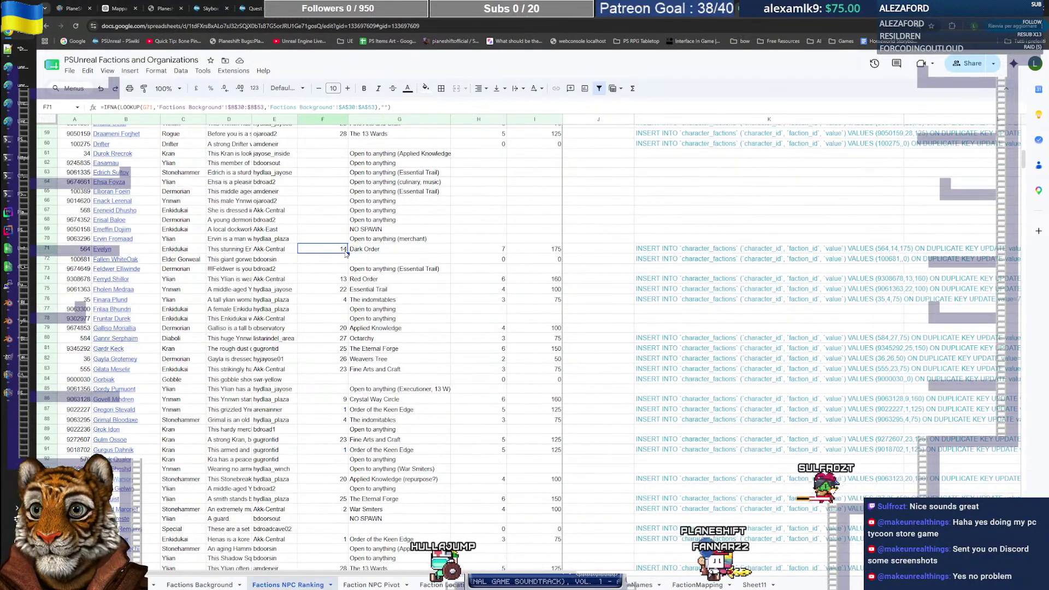
pyautogui.scroll(-19, 335, 307)
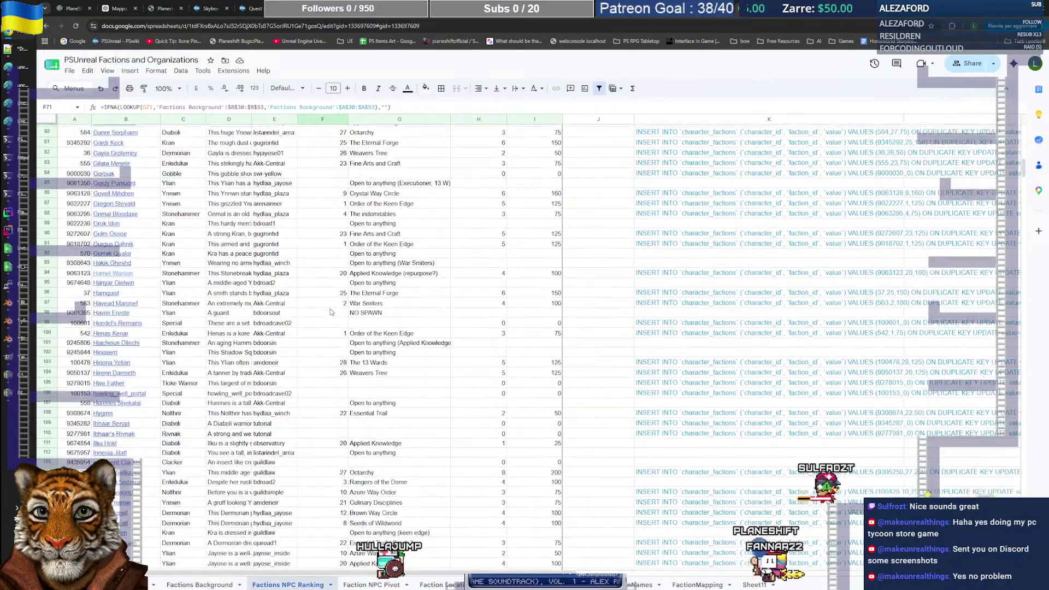
pyautogui.scroll(-20, 330, 314)
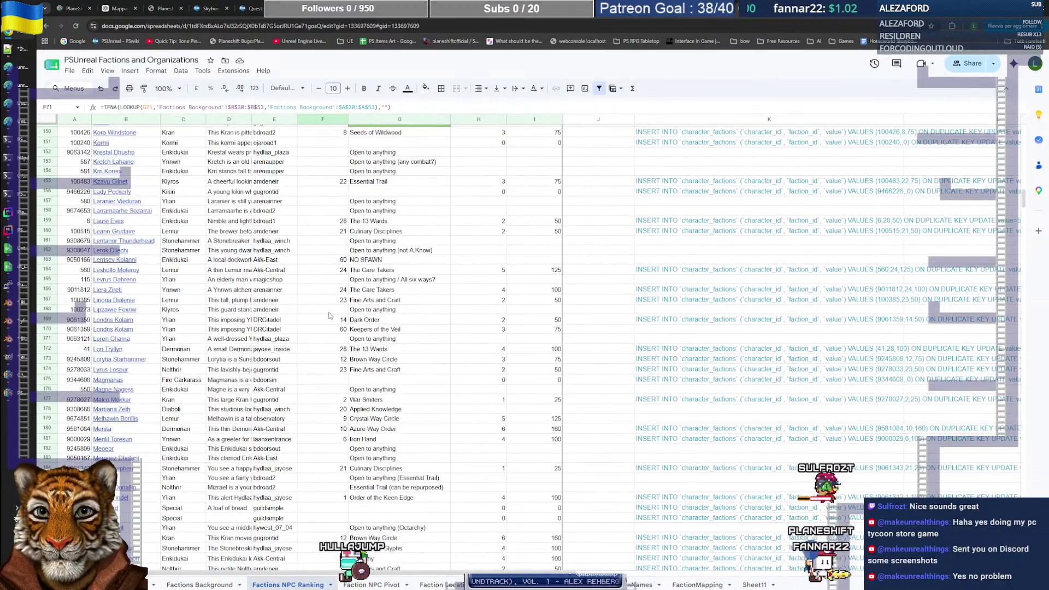
pyautogui.scroll(20, 330, 315)
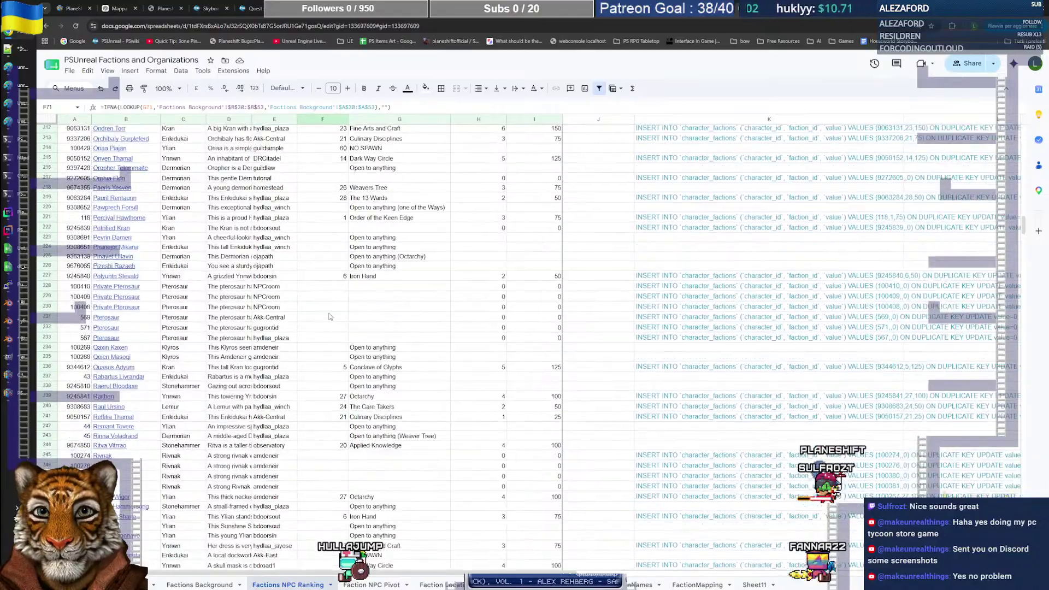
pyautogui.scroll(20, 324, 319)
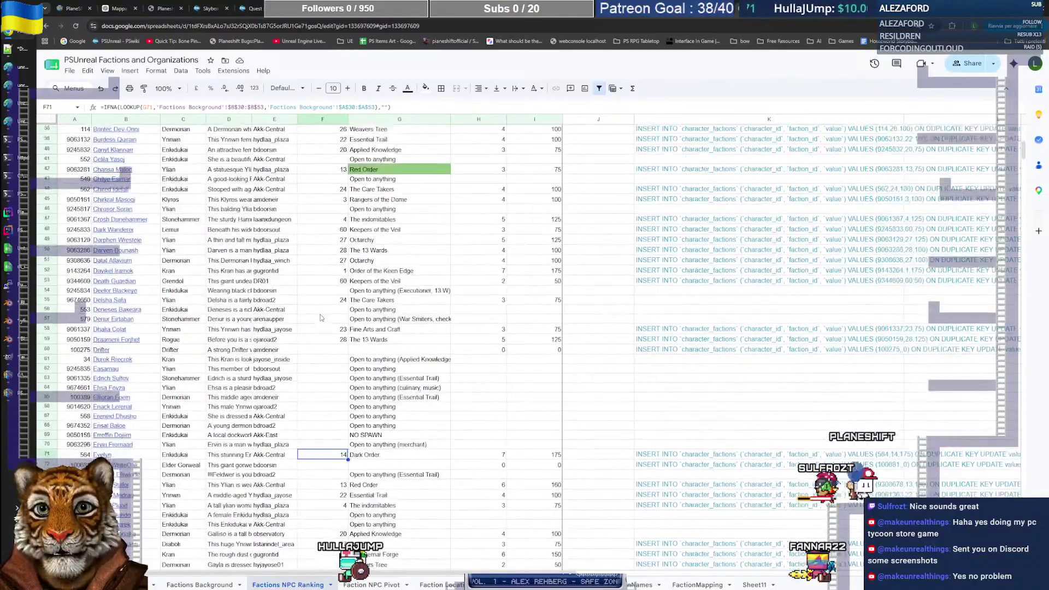
# Step: Filter the Faction Name column to only Dark Order and Dark Way Circle
pyautogui.click(446, 129)
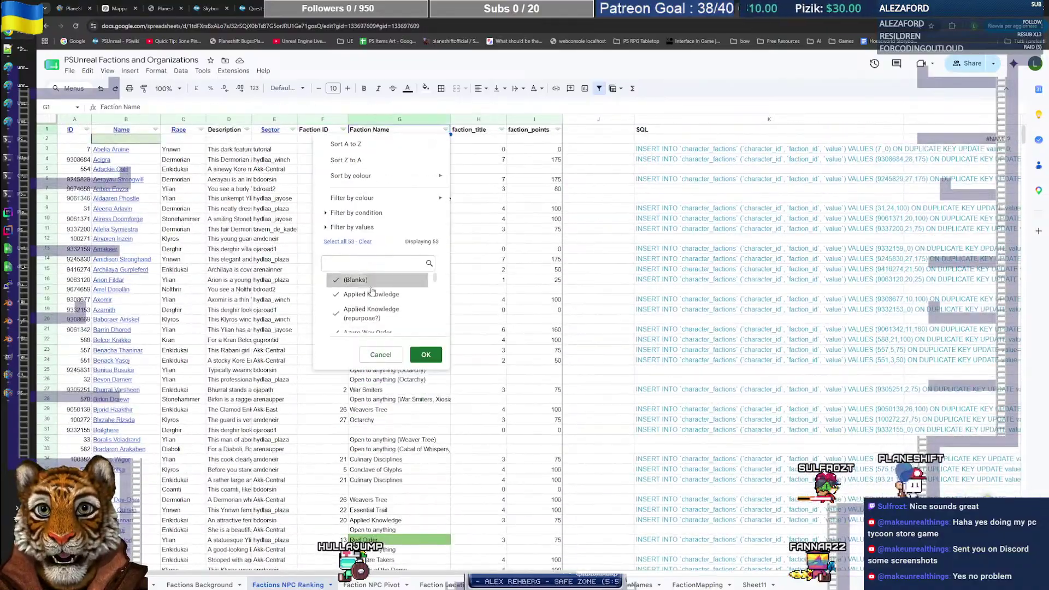
pyautogui.scroll(-4, 380, 306)
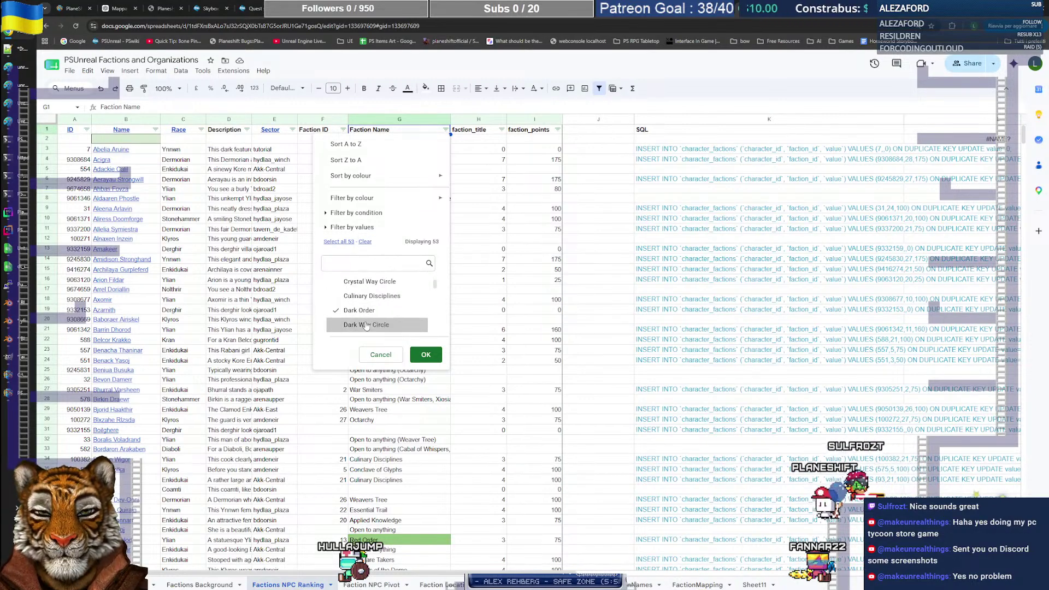
pyautogui.click(426, 354)
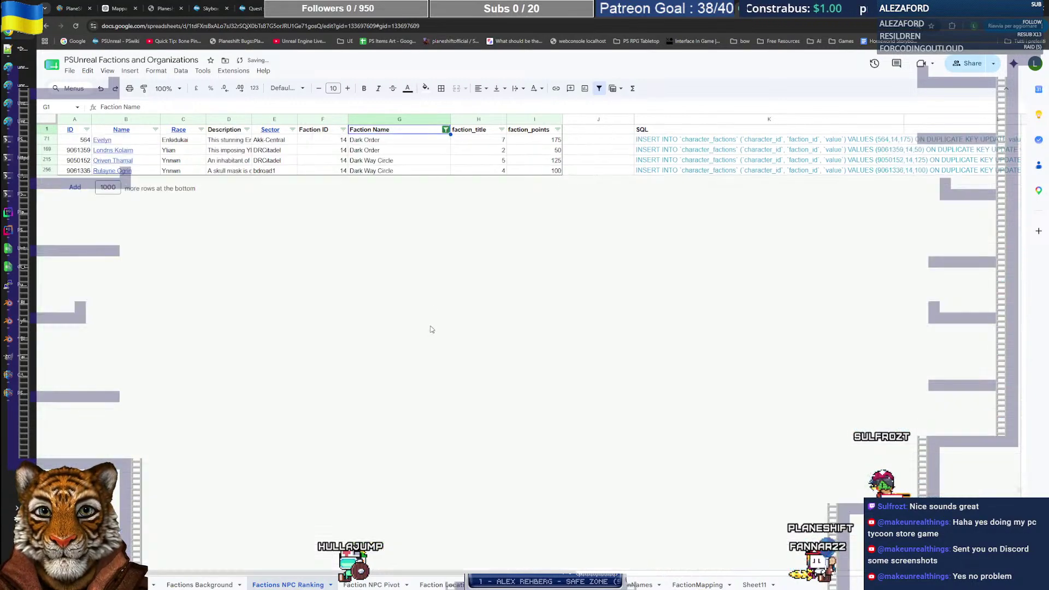
# Step: Copy the exact-match Faction ID formula from F169 into the two Dark Way Circle rows, F215 and F256
pyautogui.click(342, 150)
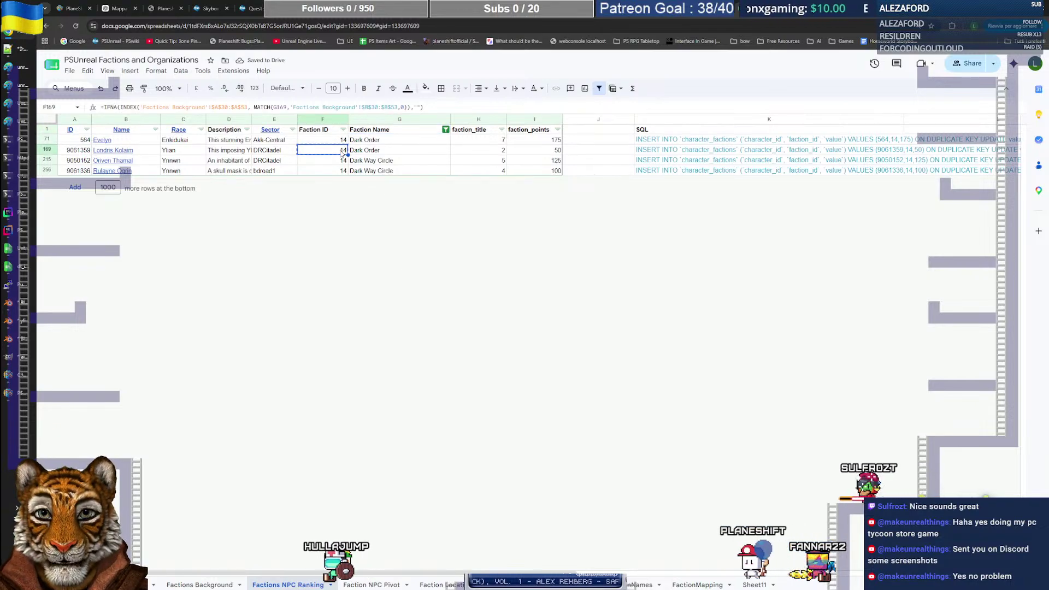
pyautogui.click(343, 160)
pyautogui.hotkey('ctrl', 'v')
pyautogui.click(343, 171)
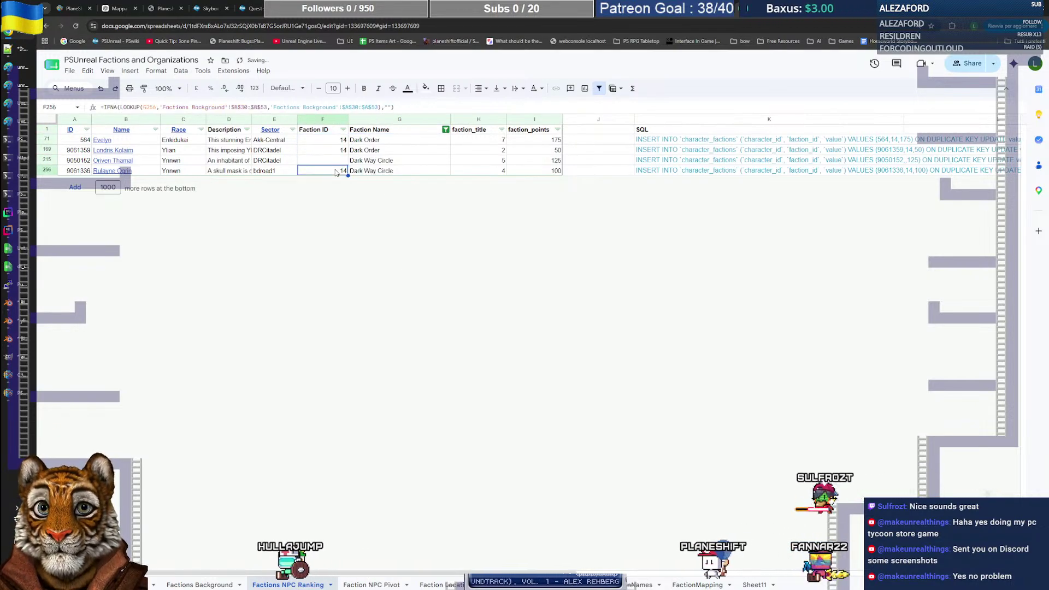
pyautogui.hotkey('ctrl', 'v')
# Step: Replace the faction name in both Dark Way Circle rows with Dark Order copied from G169, and check the Faction ID in F215
pyautogui.click(376, 152)
pyautogui.hotkey('ctrl', 'c')
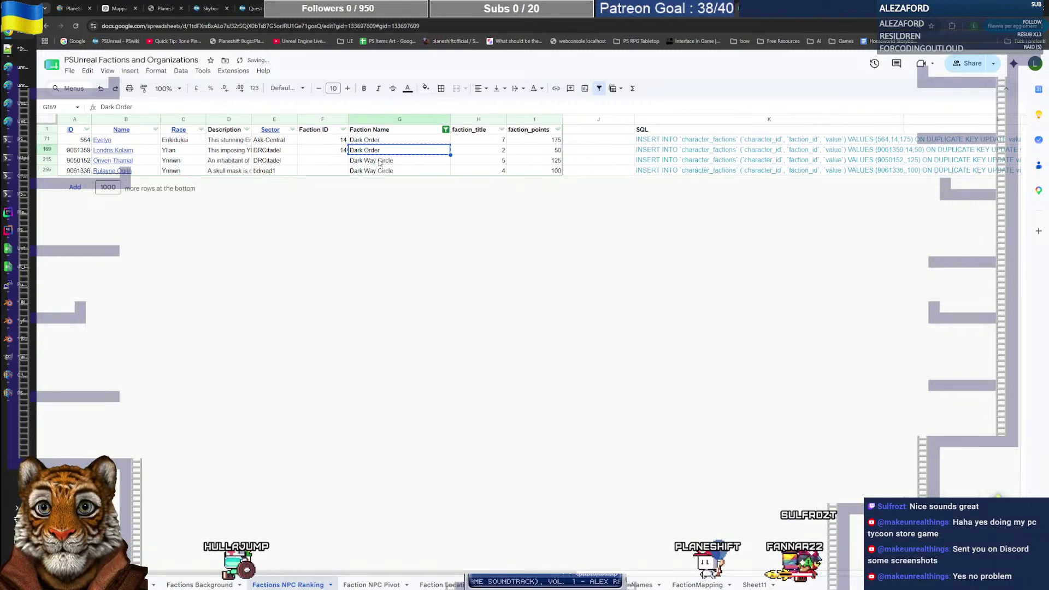
pyautogui.click(381, 161)
pyautogui.hotkey('ctrl', 'v')
pyautogui.click(384, 172)
pyautogui.hotkey('ctrl', 'v')
pyautogui.click(344, 162)
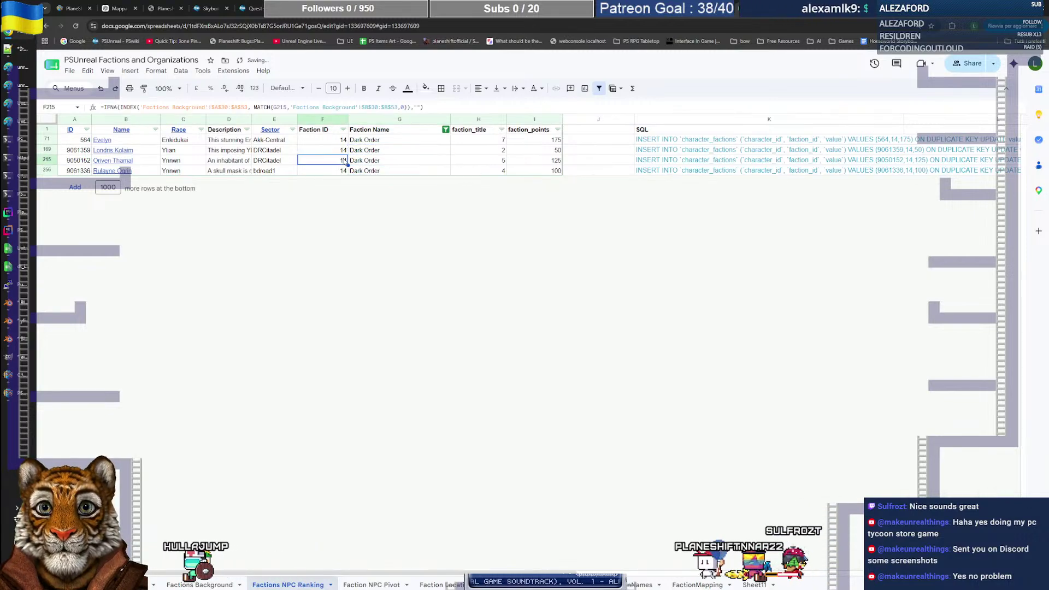
# Step: Select all values in the Faction Name filter to list every faction's NPCs again
pyautogui.click(446, 129)
pyautogui.click(347, 244)
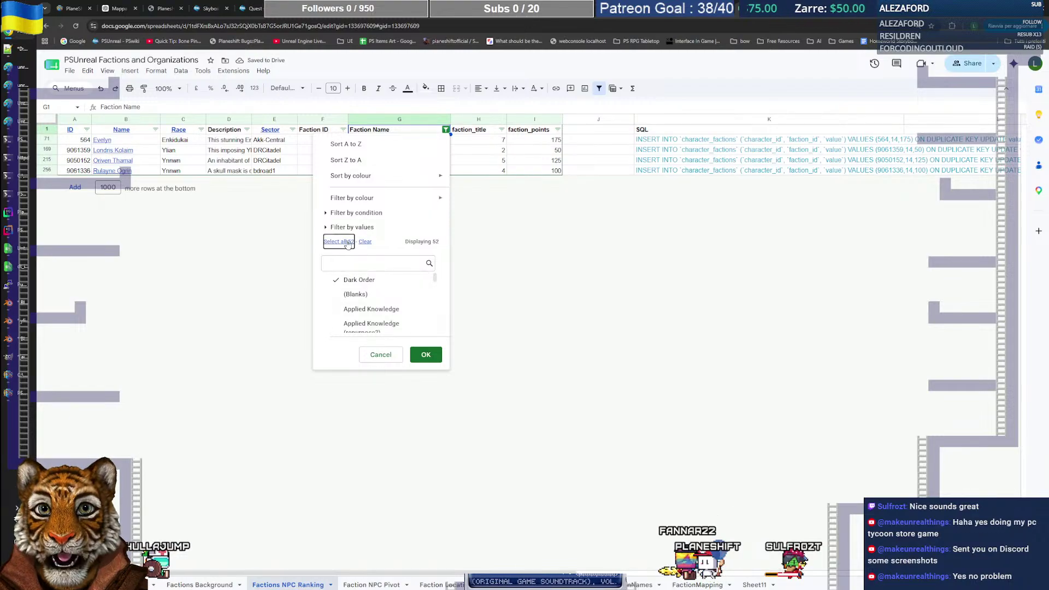
pyautogui.click(425, 355)
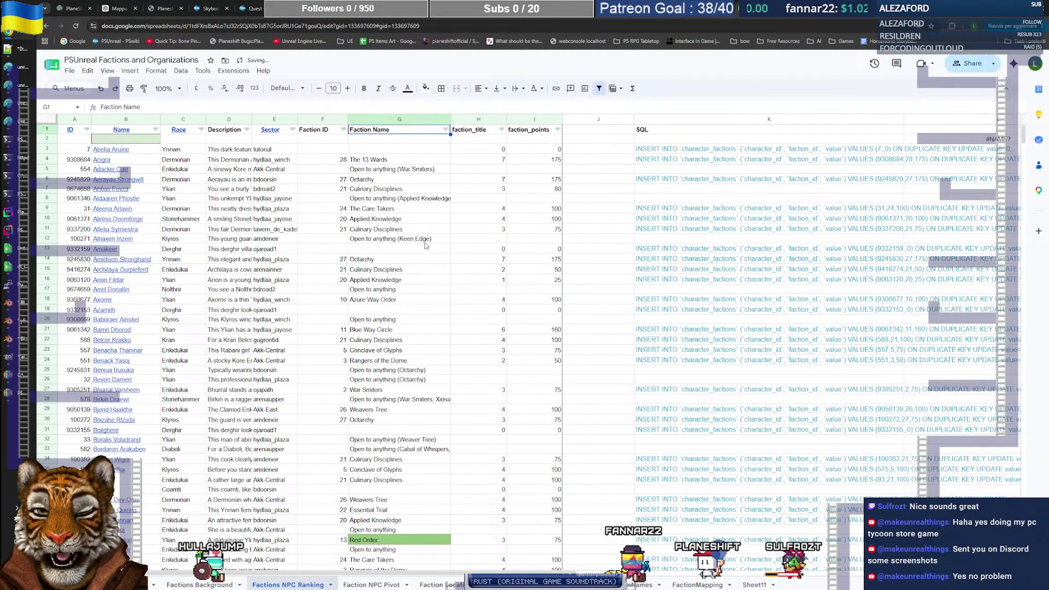
# Step: Copy the exact-match Faction ID formula from F71 into all rows above it, F3 to F70
pyautogui.scroll(-8, 372, 265)
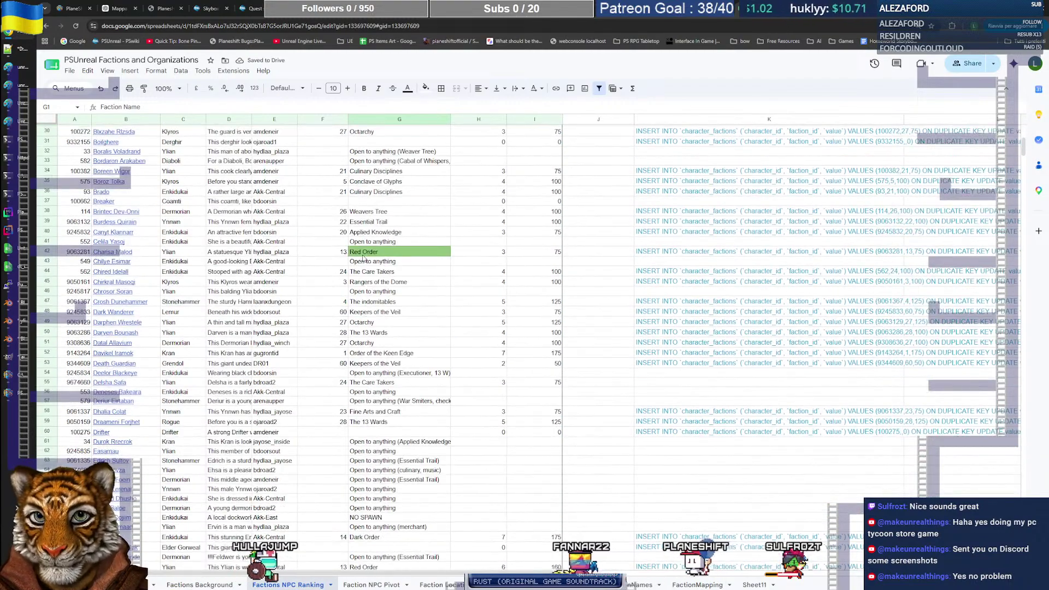
pyautogui.scroll(-2, 355, 284)
pyautogui.click(336, 333)
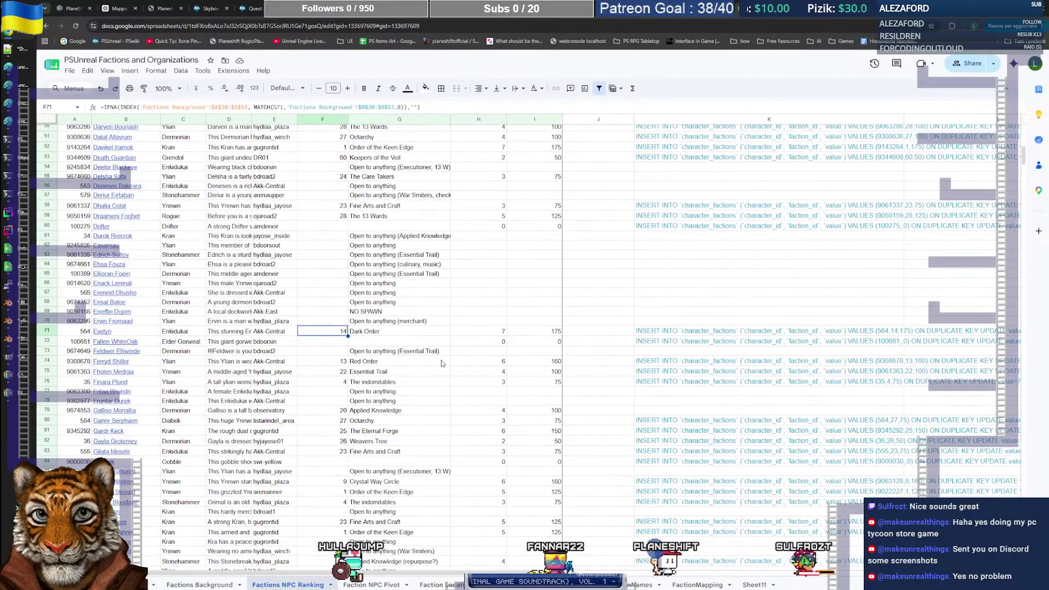
pyautogui.hotkey('ctrl', 'v')
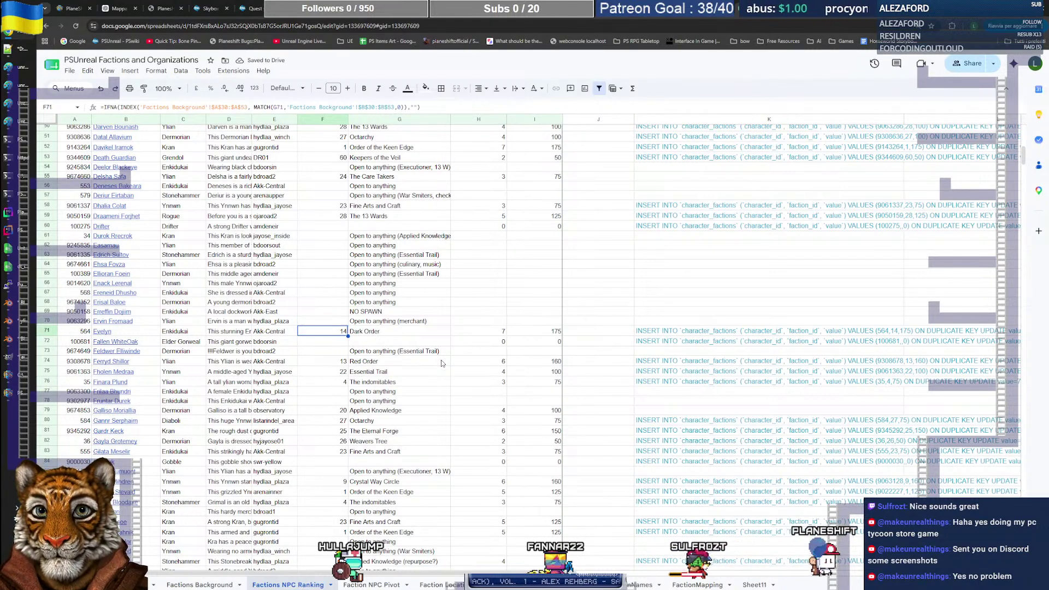
pyautogui.hotkey('shift', 'Up')
pyautogui.hotkey('shift', 'Up')
pyautogui.hotkey('shift', 'Up')
pyautogui.hotkey('shift', 'Up')
pyautogui.hotkey('shift', 'Up')
pyautogui.hotkey('shift', 'Up')
pyautogui.hotkey('shift', 'Up')
pyautogui.hotkey('shift', 'Up')
pyautogui.hotkey('shift', 'Up')
pyautogui.hotkey('shift', 'Up')
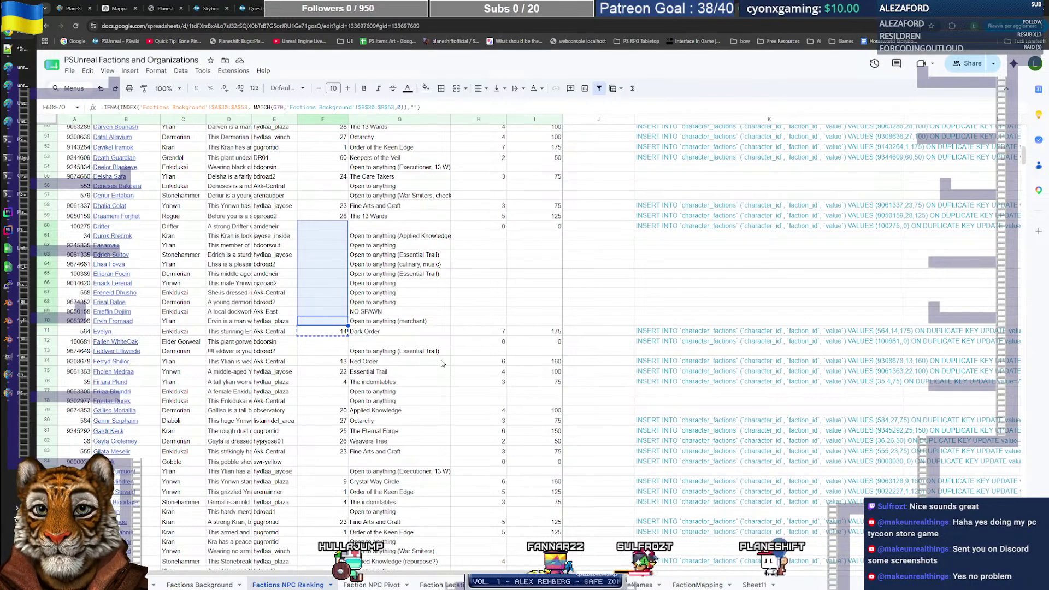
pyautogui.scroll(10, 442, 364)
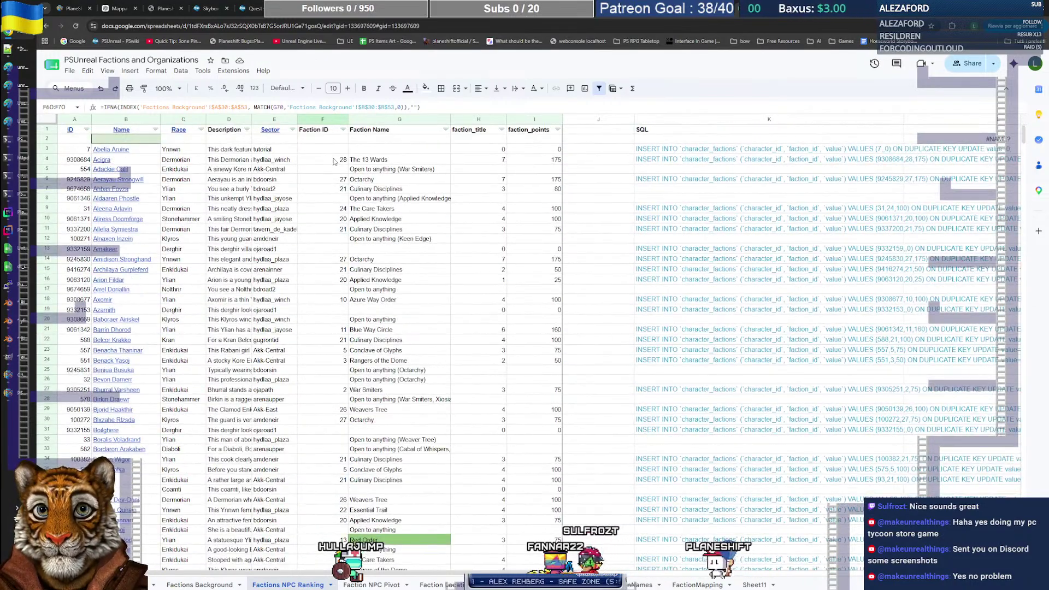
pyautogui.keyDown('shift'); pyautogui.click(331, 154); pyautogui.keyUp('shift')
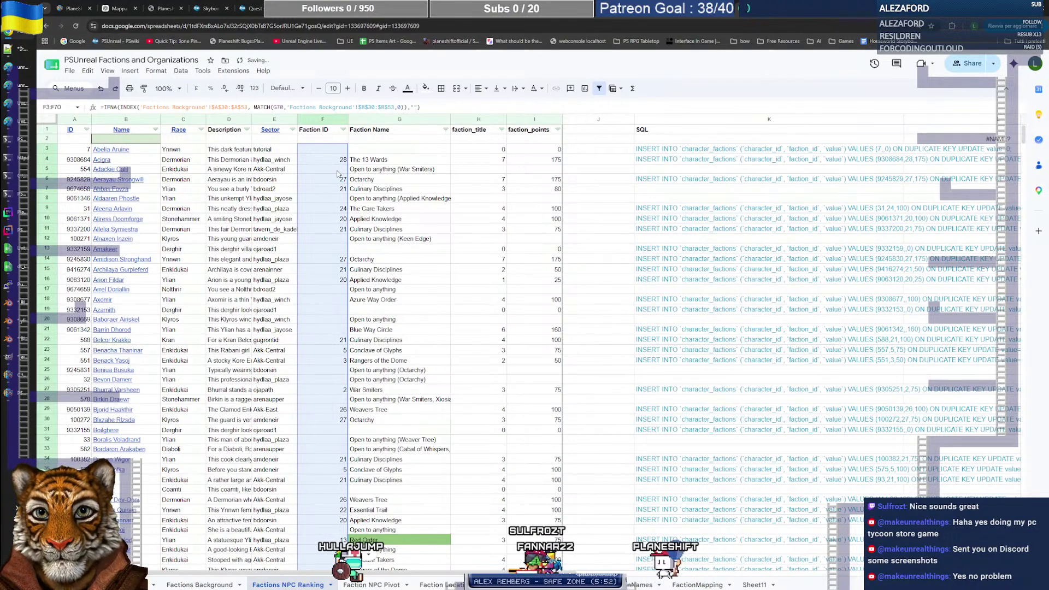
# Step: Apply the same exact-match Faction ID formula from F71 down to the last NPC row, F328
pyautogui.scroll(-11, 344, 276)
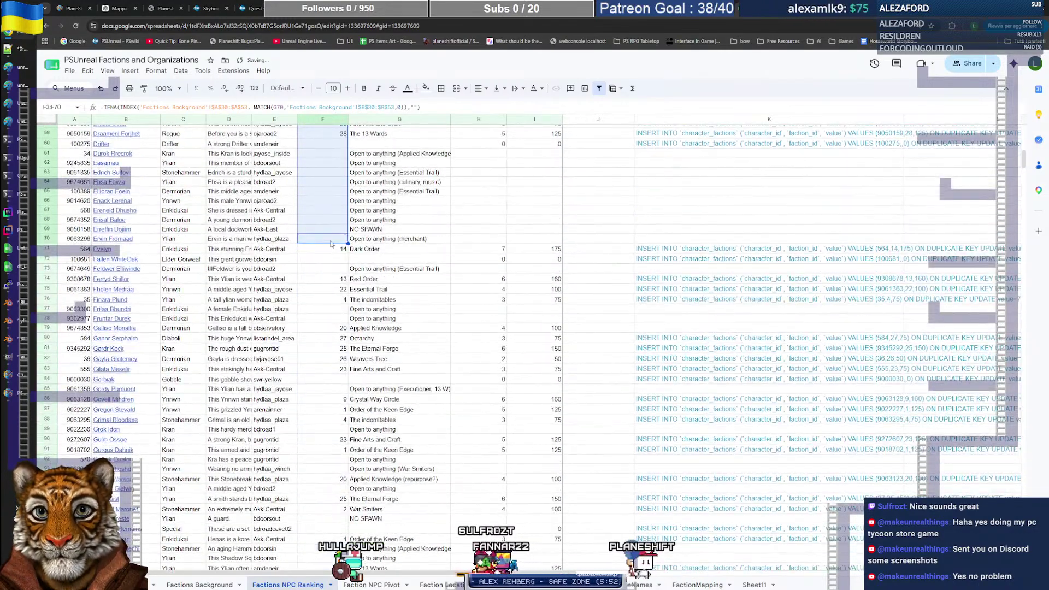
pyautogui.click(331, 243)
pyautogui.click(333, 249)
pyautogui.scroll(-15, 336, 273)
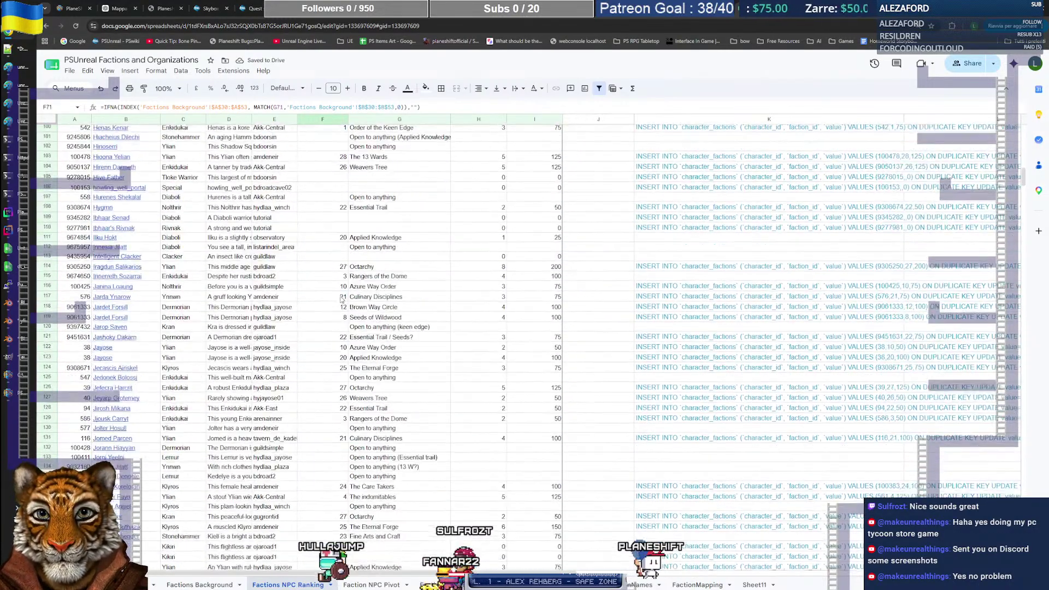
pyautogui.scroll(-17, 341, 302)
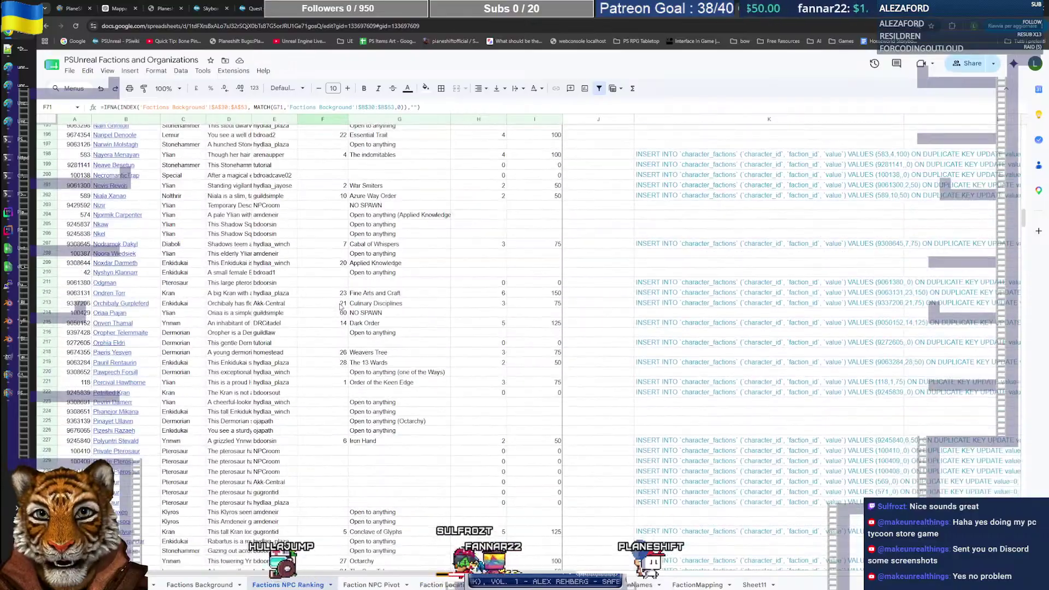
pyautogui.scroll(-20, 331, 362)
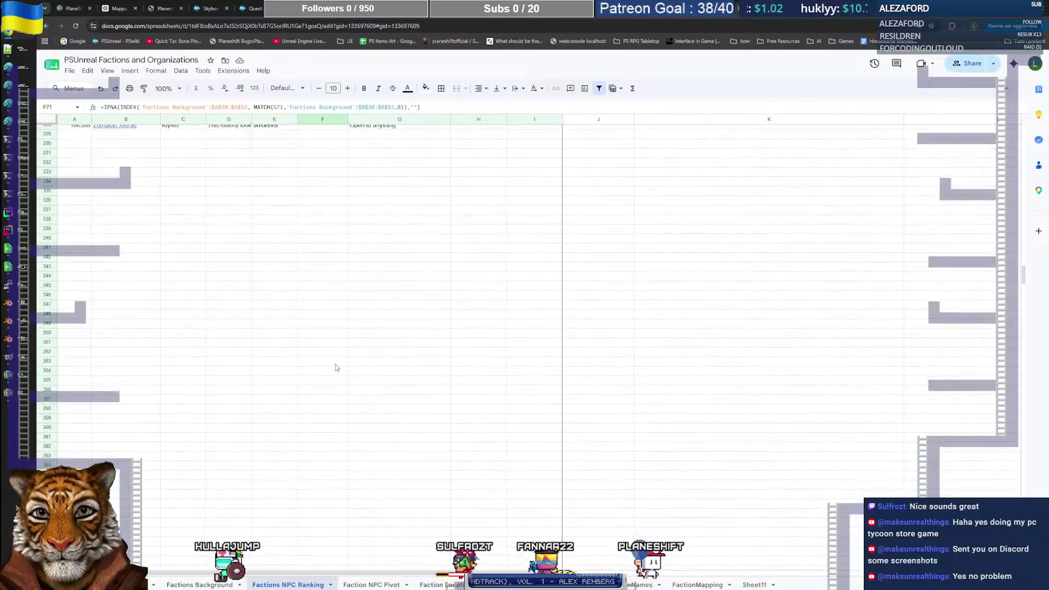
pyautogui.scroll(6, 336, 366)
pyautogui.keyDown('shift'); pyautogui.click(335, 372); pyautogui.keyUp('shift')
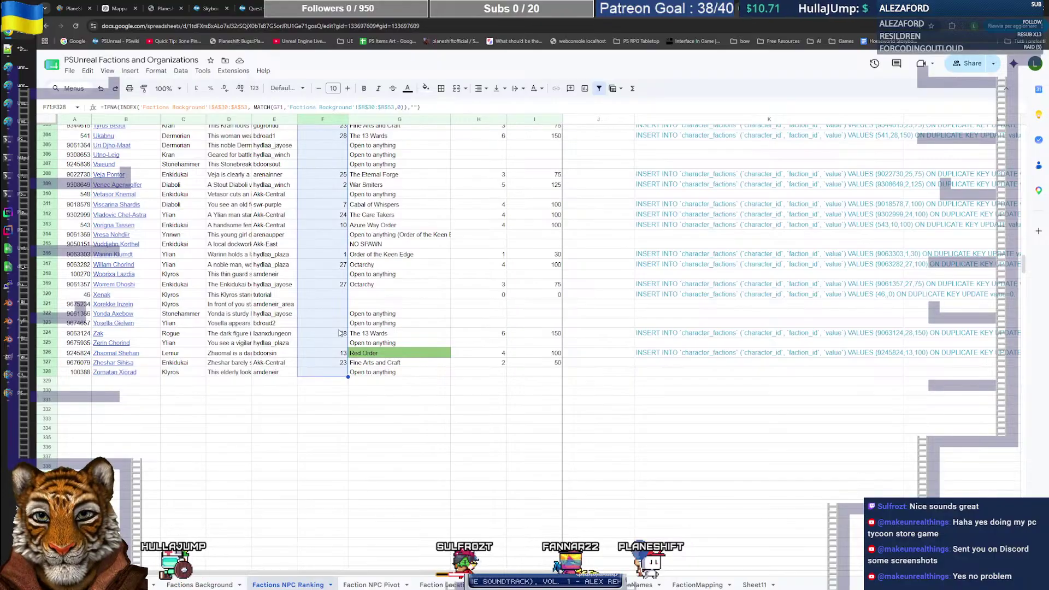
# Step: Open the value filter of the Faction Name column
pyautogui.scroll(20, 348, 327)
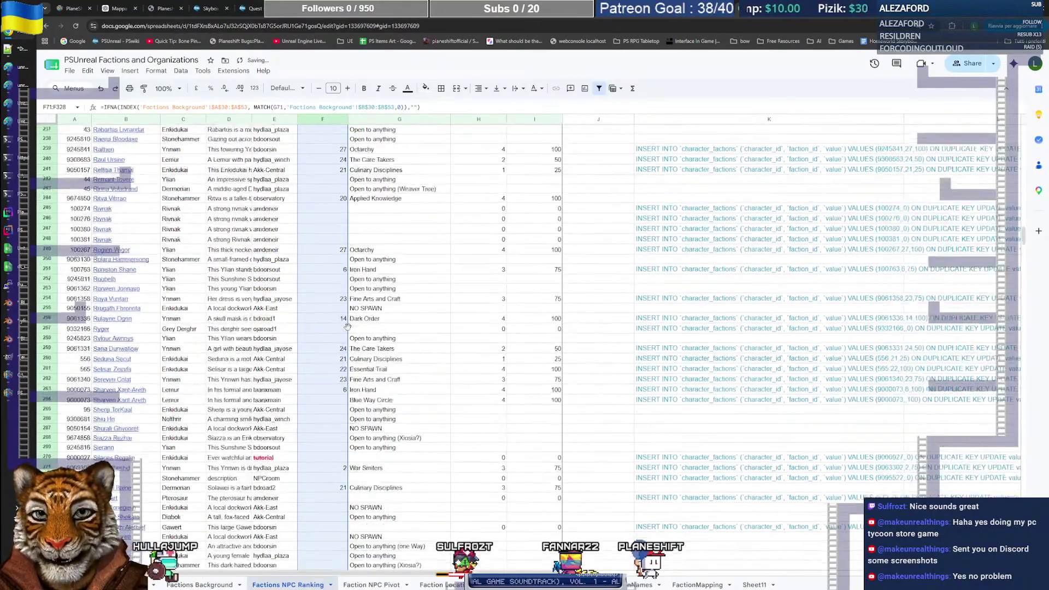
pyautogui.scroll(20, 347, 326)
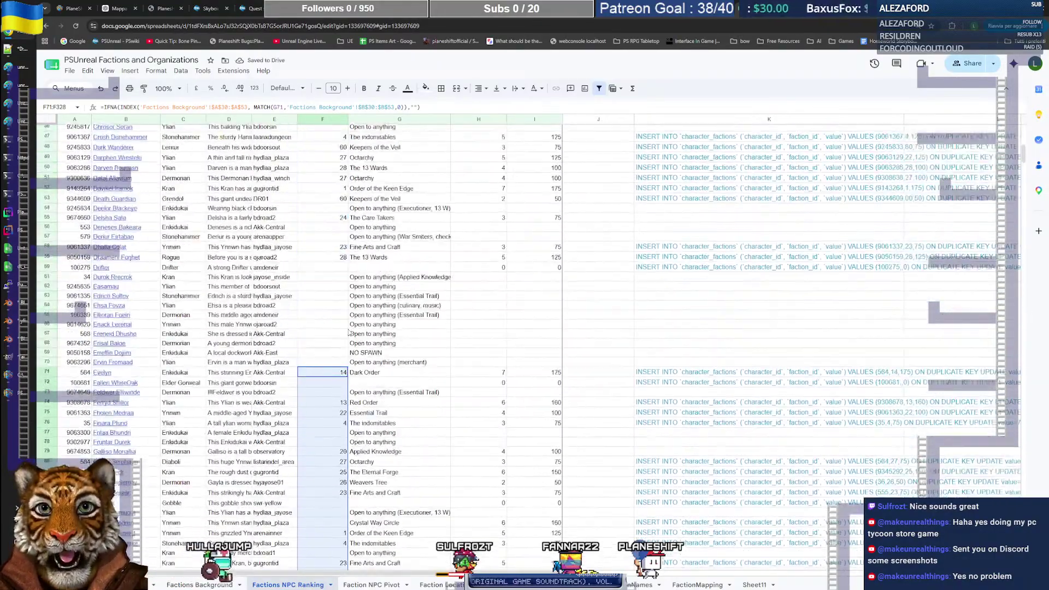
pyautogui.click(401, 150)
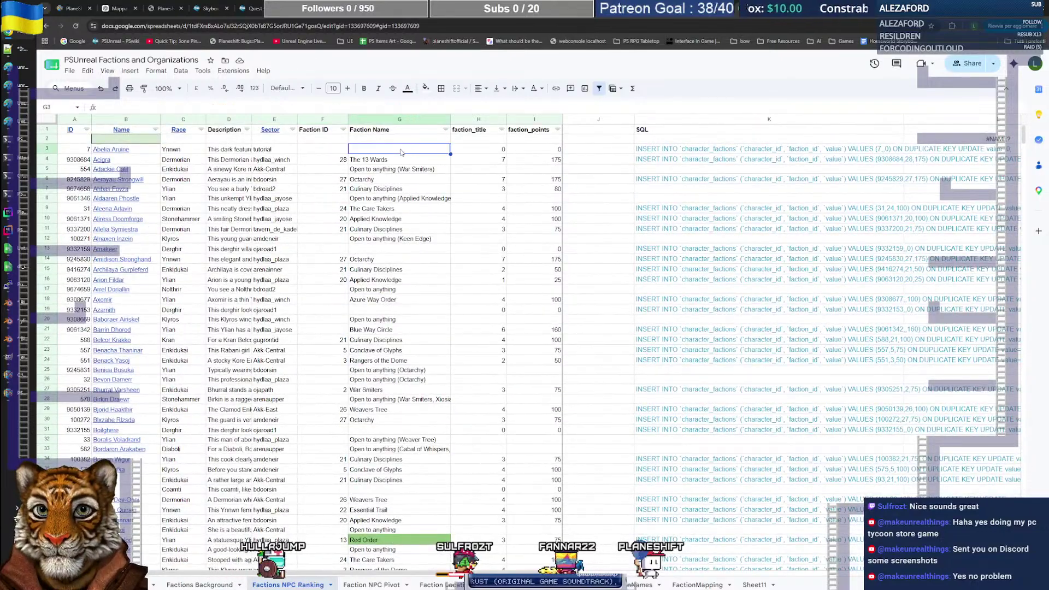
pyautogui.click(446, 130)
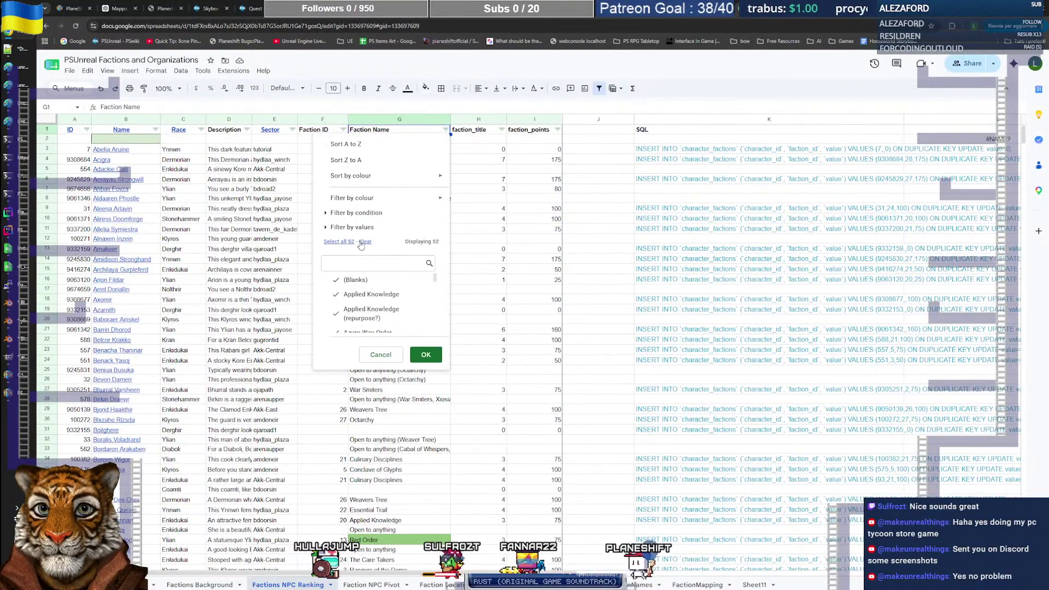
# Step: Filter the Faction Name column by condition to show only rows whose text contains "way"
pyautogui.click(353, 213)
pyautogui.click(352, 231)
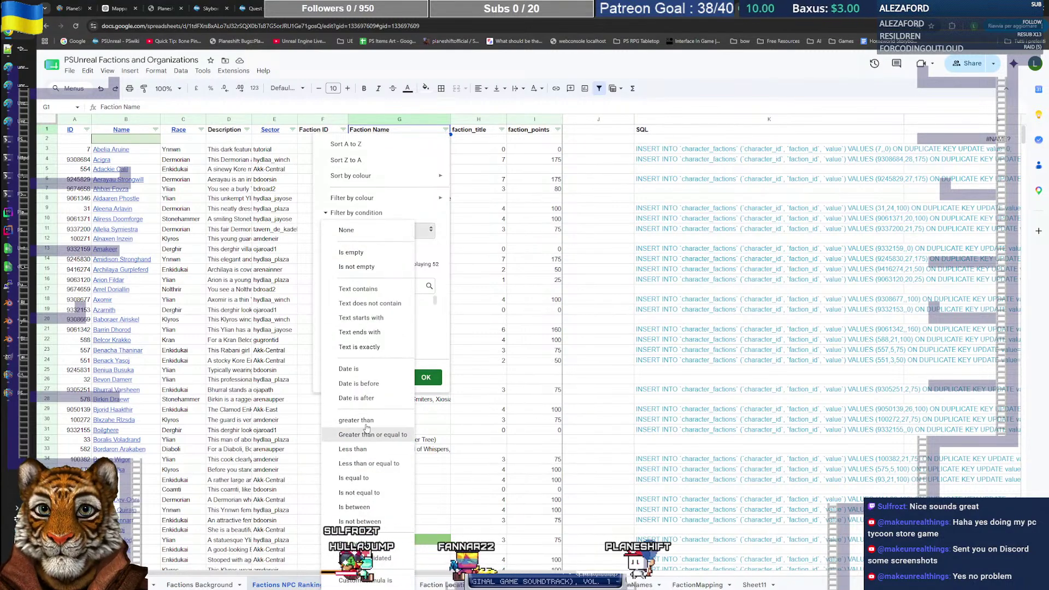
pyautogui.click(364, 294)
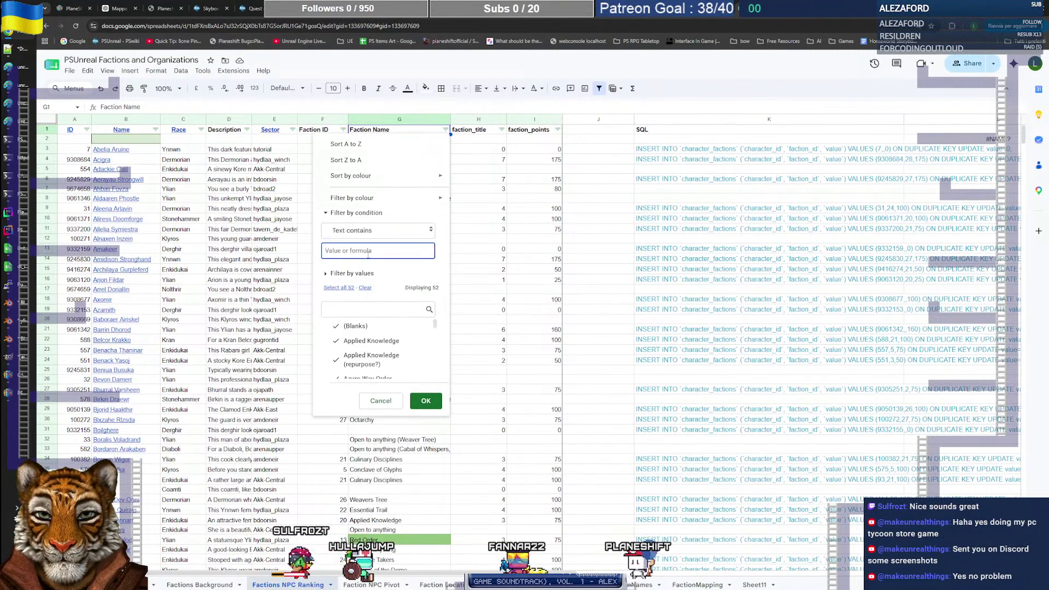
pyautogui.click(424, 400)
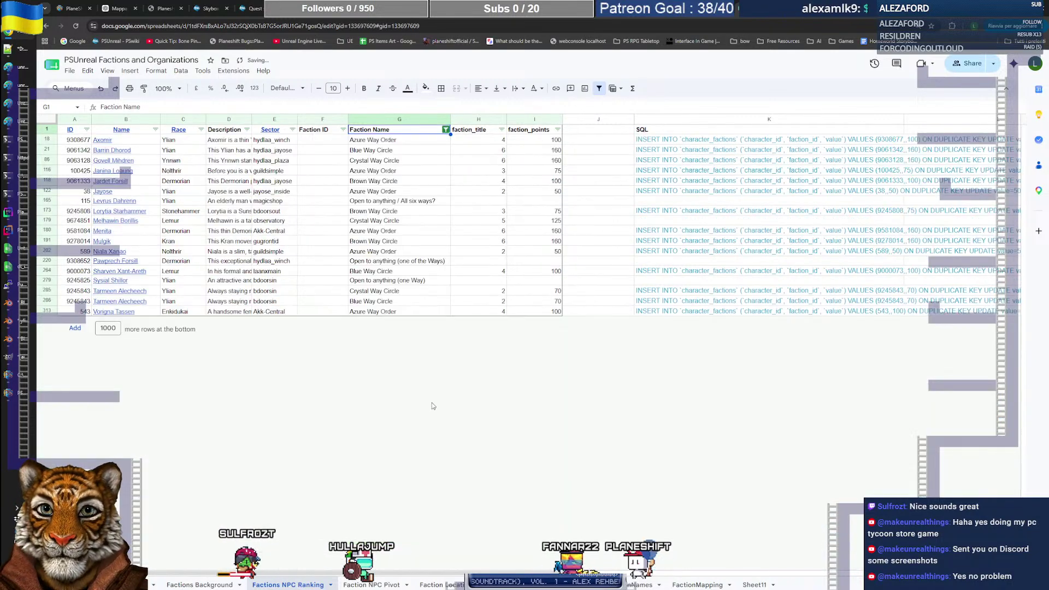
# Step: Rename the Azure Way Order entry in row 18 to Azure Order
pyautogui.tripleClick(377, 141)
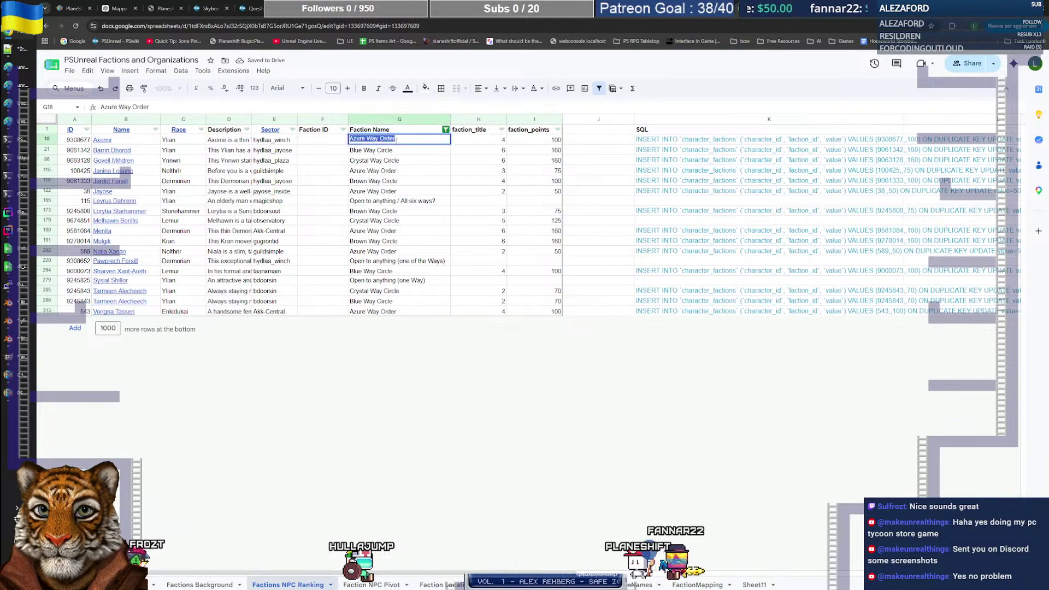
pyautogui.doubleClick(373, 139)
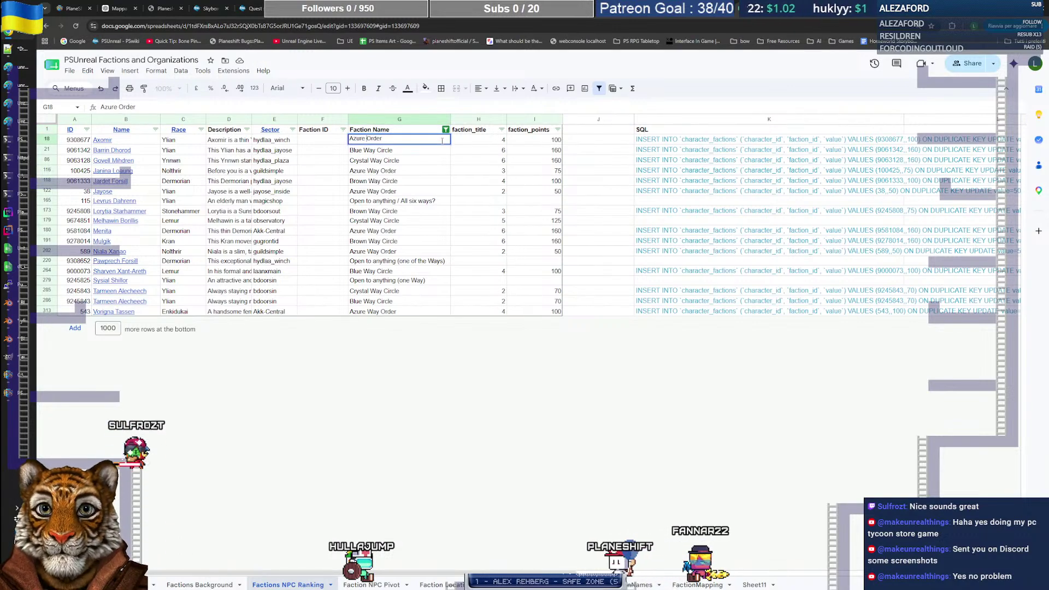
pyautogui.press('Return')
# Step: Copy the Azure Order name over every remaining Azure Way Order entry in the filtered Faction Name column
pyautogui.hotkey('ctrl', 'c')
pyautogui.press('Down')
pyautogui.press('Down')
pyautogui.press('Down')
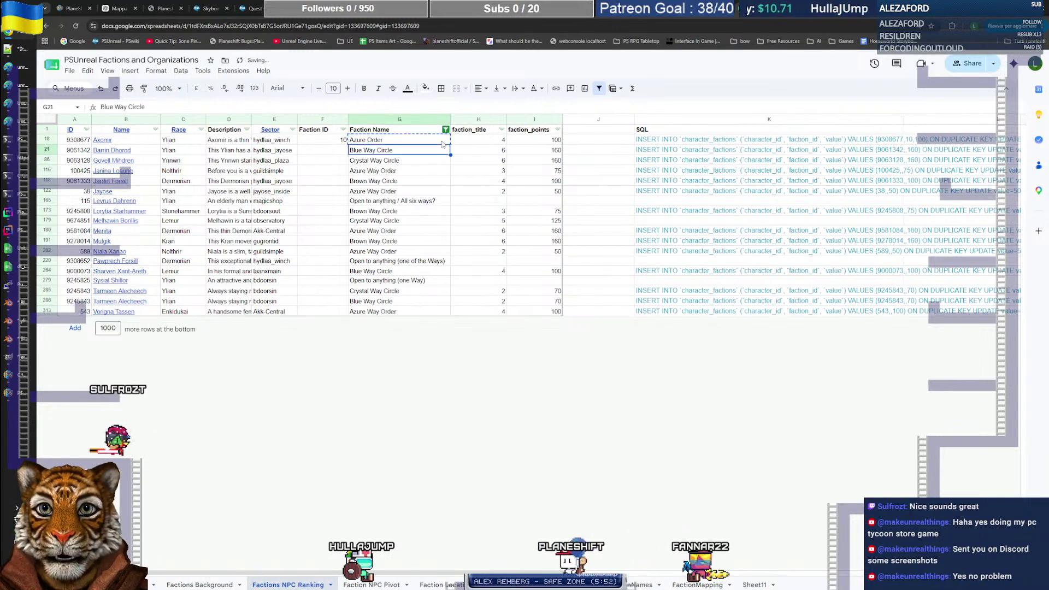
pyautogui.hotkey('ctrl', 'v')
pyautogui.press('Down')
pyautogui.press('Down')
pyautogui.hotkey('ctrl', 'v')
pyautogui.press('Down')
pyautogui.press('Down')
pyautogui.press('Down')
pyautogui.press('Down')
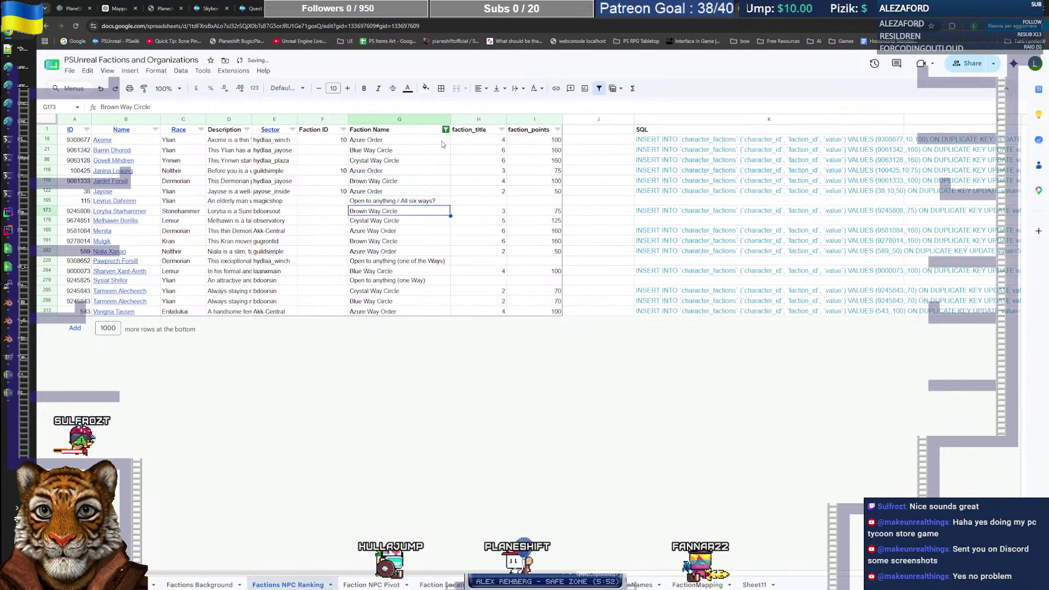
pyautogui.hotkey('ctrl', 'v')
pyautogui.press('Down')
pyautogui.press('Down')
pyautogui.hotkey('ctrl', 'v')
pyautogui.press('Down')
pyautogui.press('Down')
pyautogui.press('Down')
pyautogui.press('Down')
pyautogui.press('Down')
pyautogui.press('Down')
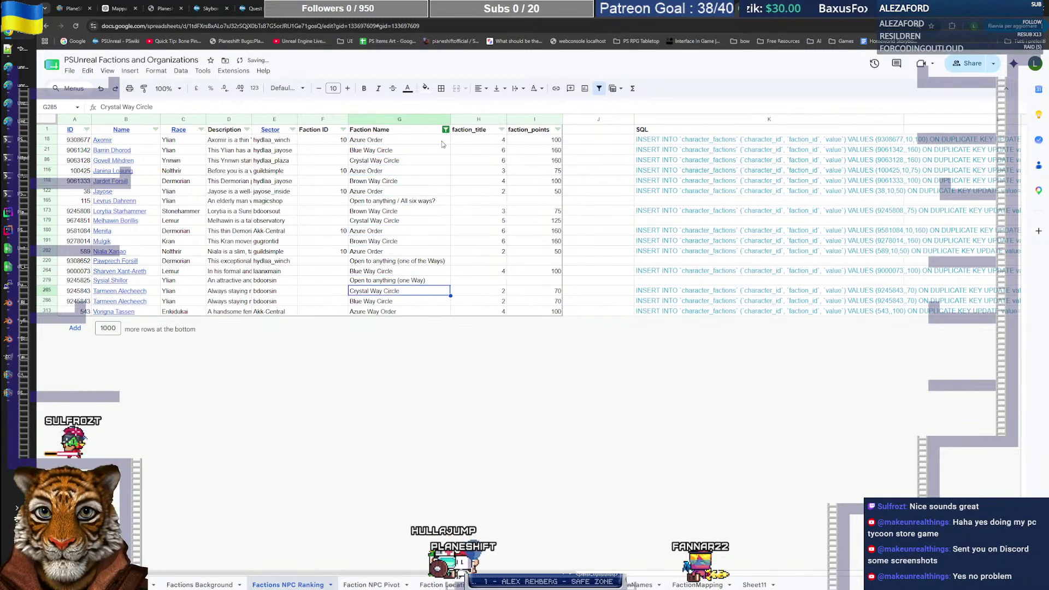
pyautogui.hotkey('ctrl', 'v')
# Step: Rename the Blue Way Circle entry in row 21 to Blue Order
pyautogui.press('Up')
pyautogui.press('Up')
pyautogui.press('Up')
pyautogui.press('Up')
pyautogui.press('Up')
pyautogui.press('Up')
pyautogui.press('Up')
pyautogui.press('Up')
pyautogui.press('Up')
pyautogui.press('Up')
pyautogui.press('Up')
pyautogui.press('Up')
pyautogui.press('Up')
pyautogui.press('Up')
pyautogui.press('Up')
pyautogui.press('Up')
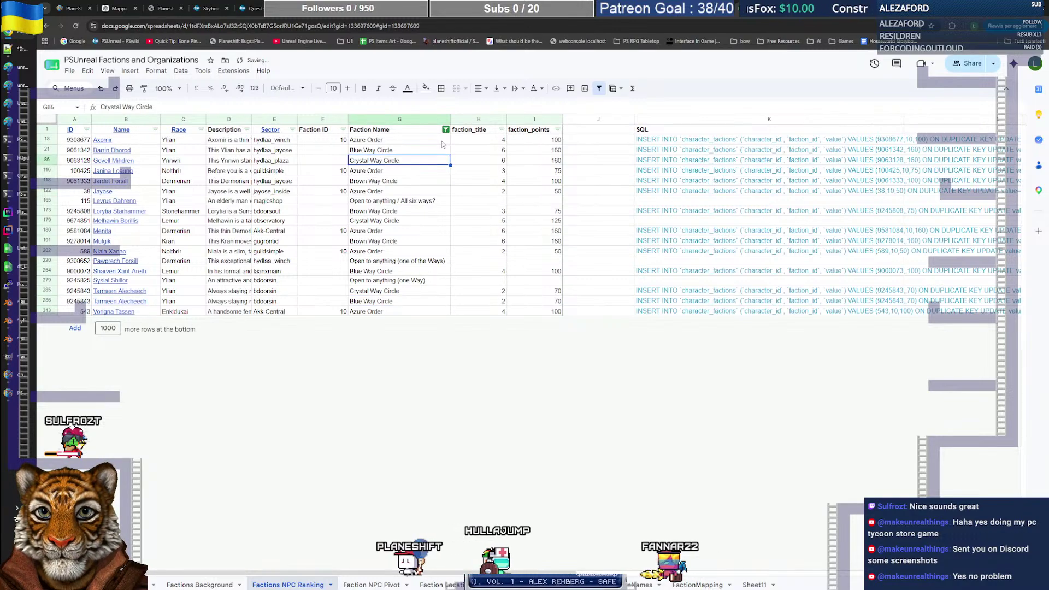
pyautogui.press('F2')
pyautogui.hotkey('ctrl', 'shift', 'Left')
pyautogui.hotkey('ctrl', 'shift', 'Left')
pyautogui.write('Or')
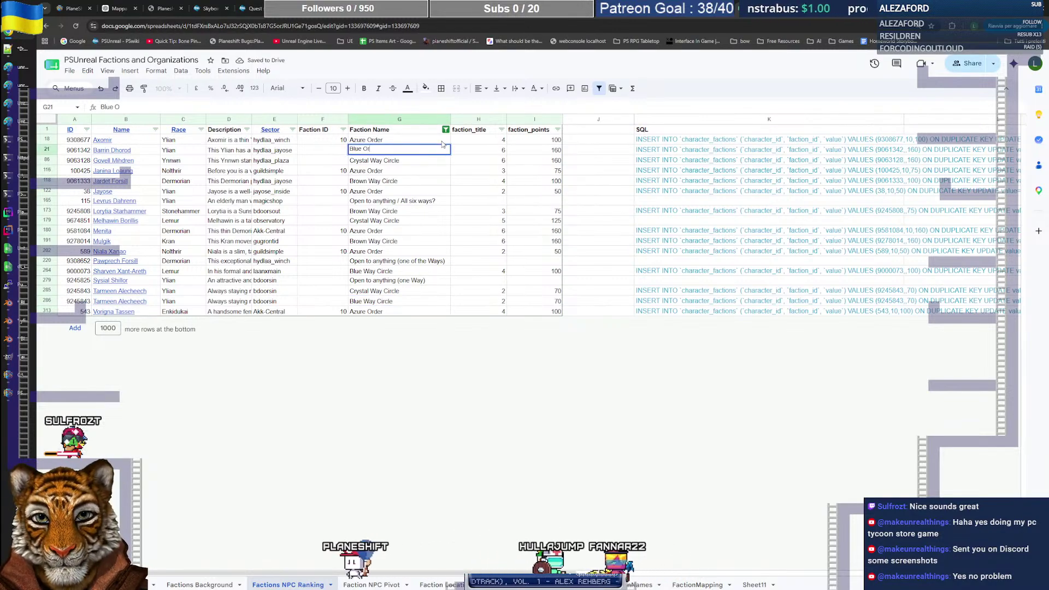
pyautogui.press('Return')
# Step: Copy Blue Order over the remaining Blue Way Circle entries in rows 264 and 286
pyautogui.press('Down')
pyautogui.press('Down')
pyautogui.press('Down')
pyautogui.press('Down')
pyautogui.press('Down')
pyautogui.press('Down')
pyautogui.press('Down')
pyautogui.press('Down')
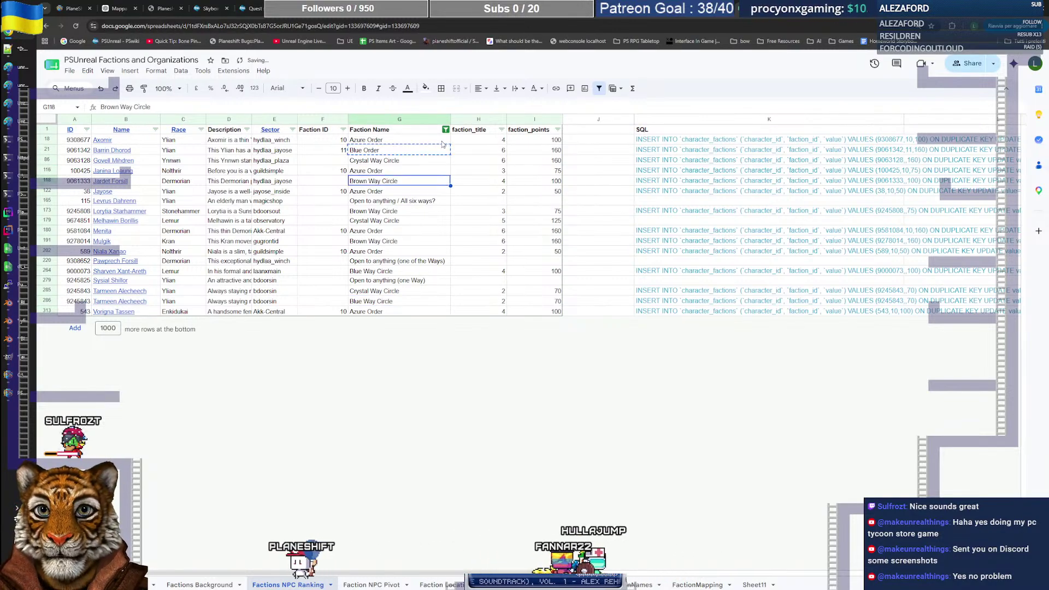
pyautogui.press('Down')
pyautogui.press('Down')
pyautogui.press('Down')
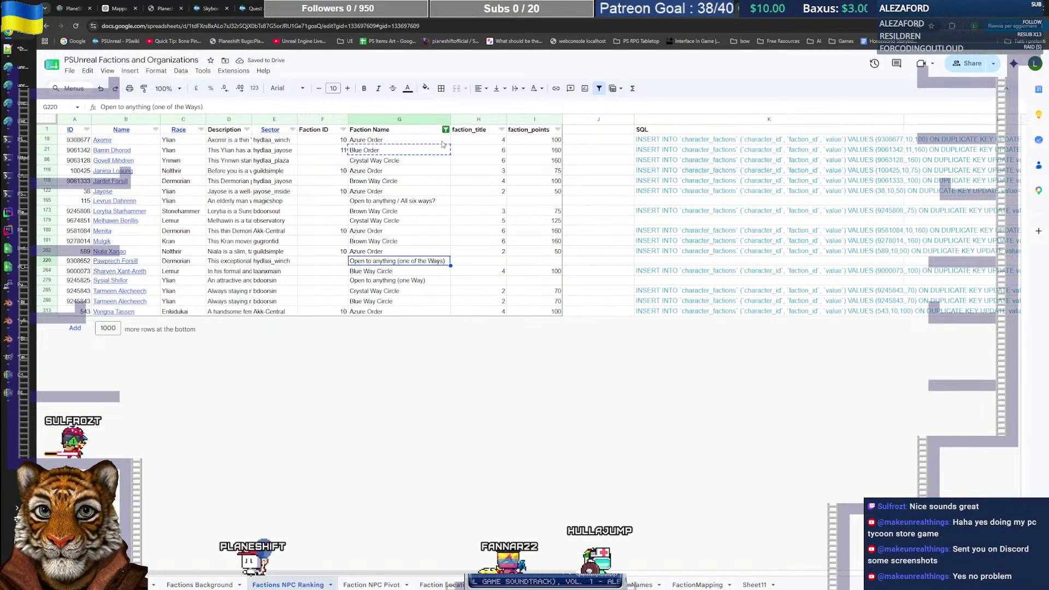
pyautogui.press('Down')
pyautogui.hotkey('ctrl', 'v')
pyautogui.press('Down')
pyautogui.press('Down')
pyautogui.press('Down')
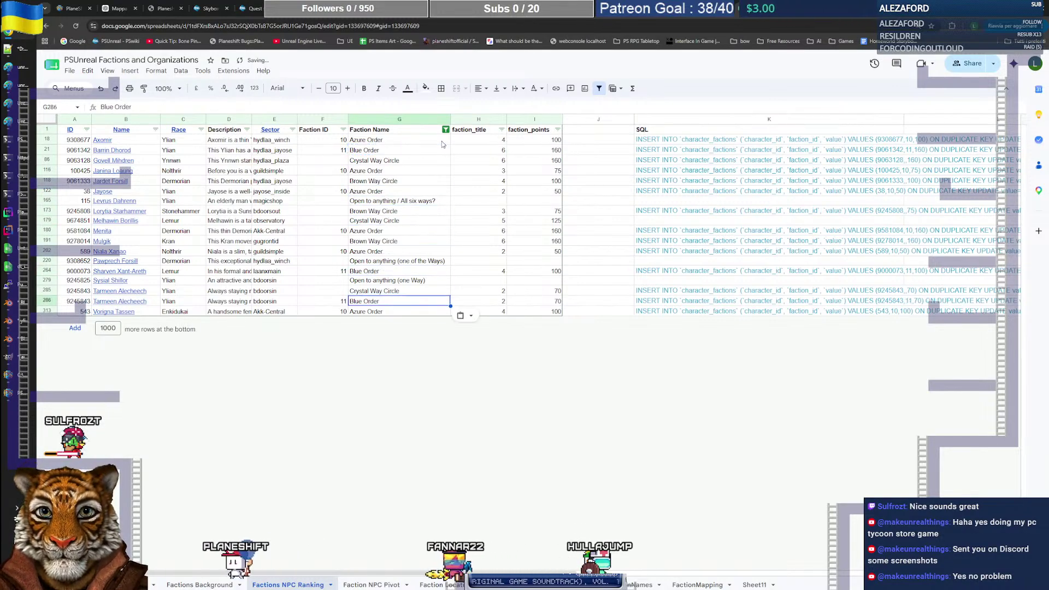
pyautogui.hotkey('ctrl', 'v')
# Step: Rename the Crystal Way Circle entry in row 86 to Crystal Order
pyautogui.press('Up')
pyautogui.press('Up')
pyautogui.press('Up')
pyautogui.press('Up')
pyautogui.press('Up')
pyautogui.press('Up')
pyautogui.press('Up')
pyautogui.press('Up')
pyautogui.press('Up')
pyautogui.press('Up')
pyautogui.press('Up')
pyautogui.press('Up')
pyautogui.press('Up')
pyautogui.press('Up')
pyautogui.press('Up')
pyautogui.press('Down')
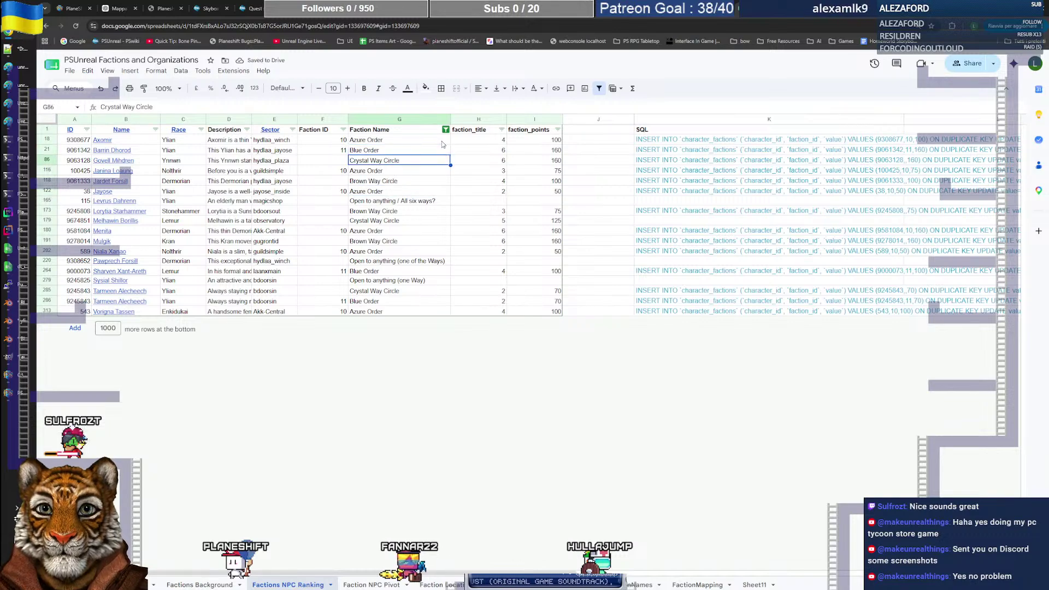
pyautogui.write('Crystal Order')
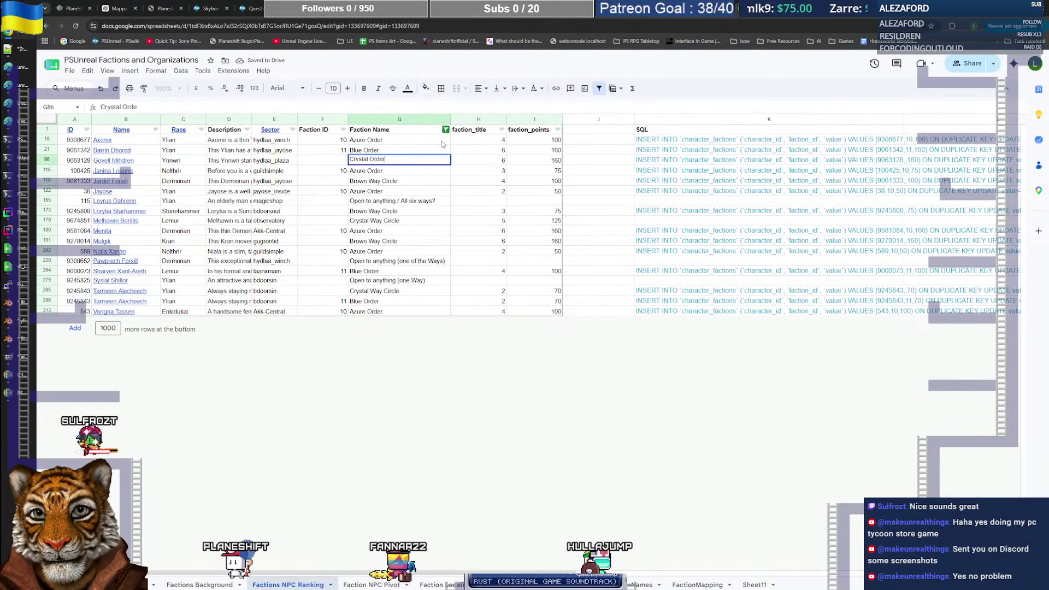
pyautogui.press('Return')
# Step: Copy Crystal Order over the remaining Crystal Way Circle entries in rows 179 and 285
pyautogui.press('Up')
pyautogui.hotkey('ctrl', 'c')
pyautogui.press('Down')
pyautogui.press('Down')
pyautogui.press('Down')
pyautogui.press('Down')
pyautogui.press('Down')
pyautogui.press('Down')
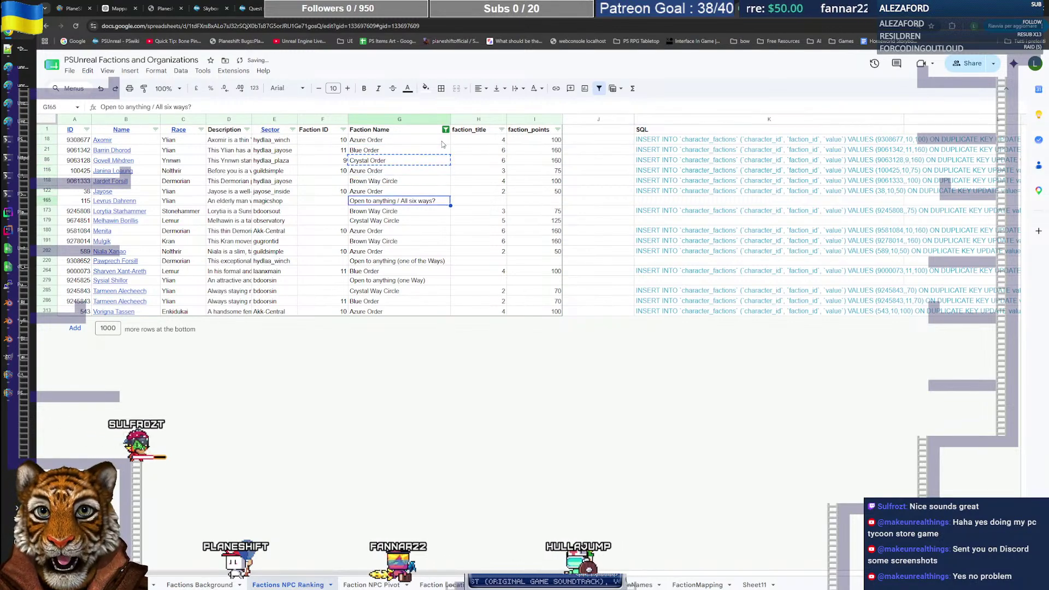
pyautogui.hotkey('ctrl', 'v')
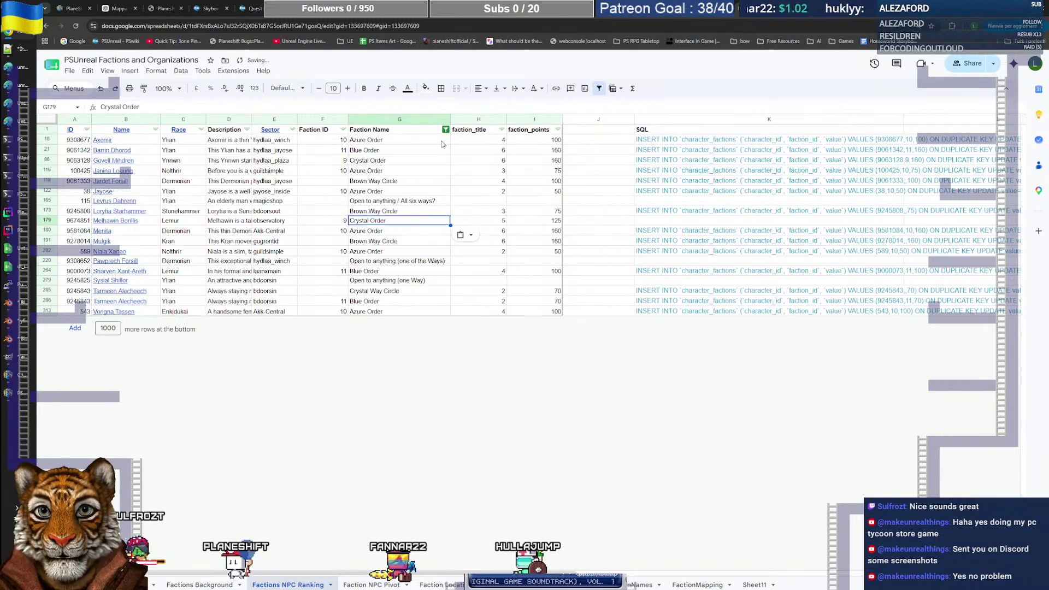
pyautogui.press('Down')
pyautogui.press('Down')
pyautogui.press('Down')
pyautogui.press('Down')
pyautogui.press('Down')
pyautogui.press('Down')
pyautogui.press('Down')
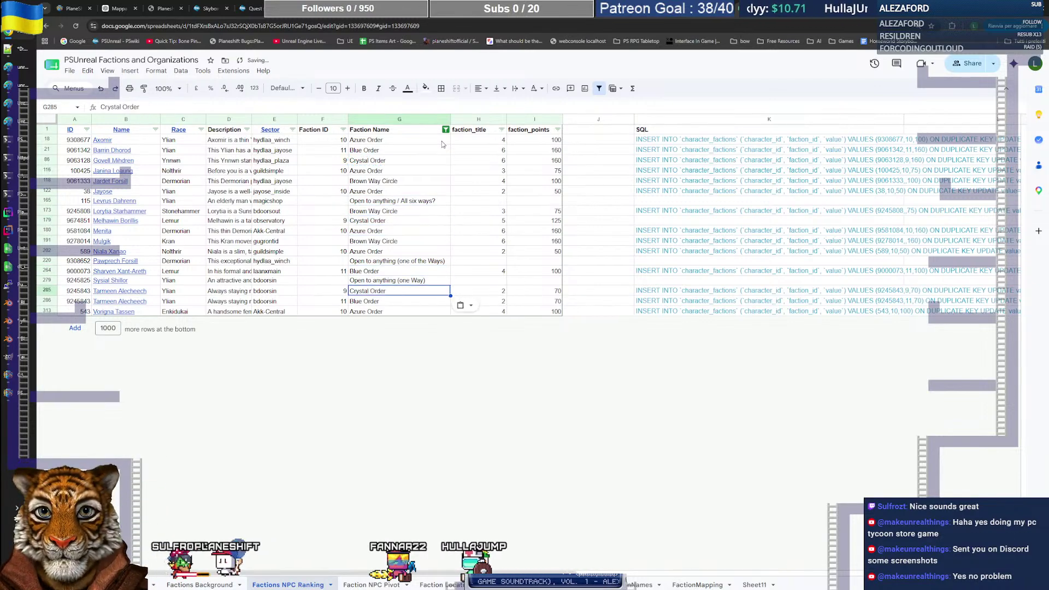
pyautogui.hotkey('ctrl', 'v')
# Step: Rename the Brown Way Circle entry in row 118 to Brown Order
pyautogui.press('Up')
pyautogui.press('Up')
pyautogui.press('Up')
pyautogui.press('Up')
pyautogui.press('Up')
pyautogui.press('Up')
pyautogui.press('Up')
pyautogui.press('Up')
pyautogui.press('Up')
pyautogui.press('Up')
pyautogui.press('Up')
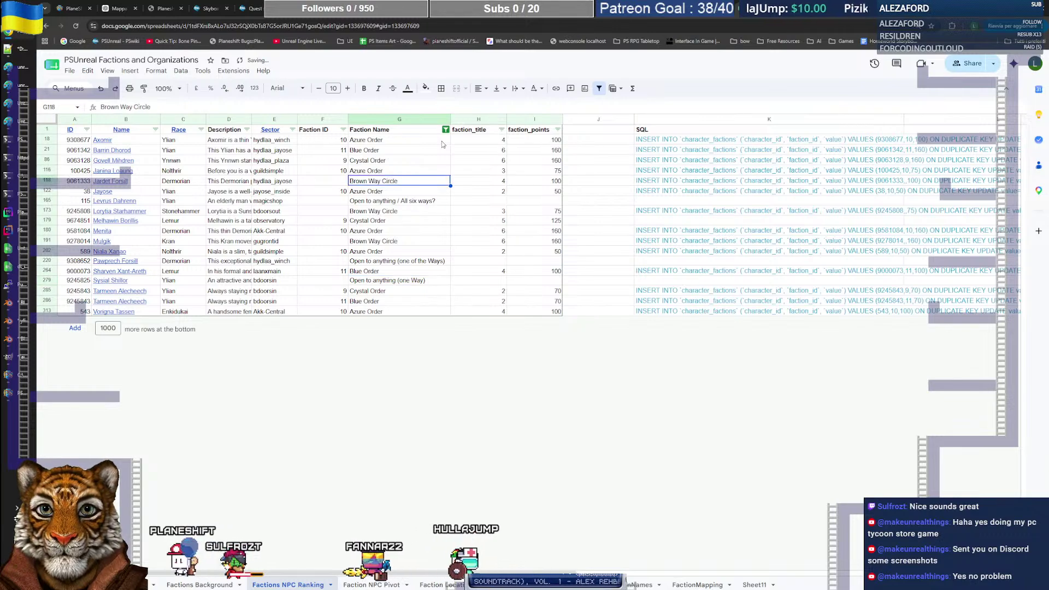
pyautogui.press('Return')
pyautogui.hotkey('ctrl', 'shift', 'Left')
pyautogui.hotkey('ctrl', 'shift', 'Left')
pyautogui.write('Order')
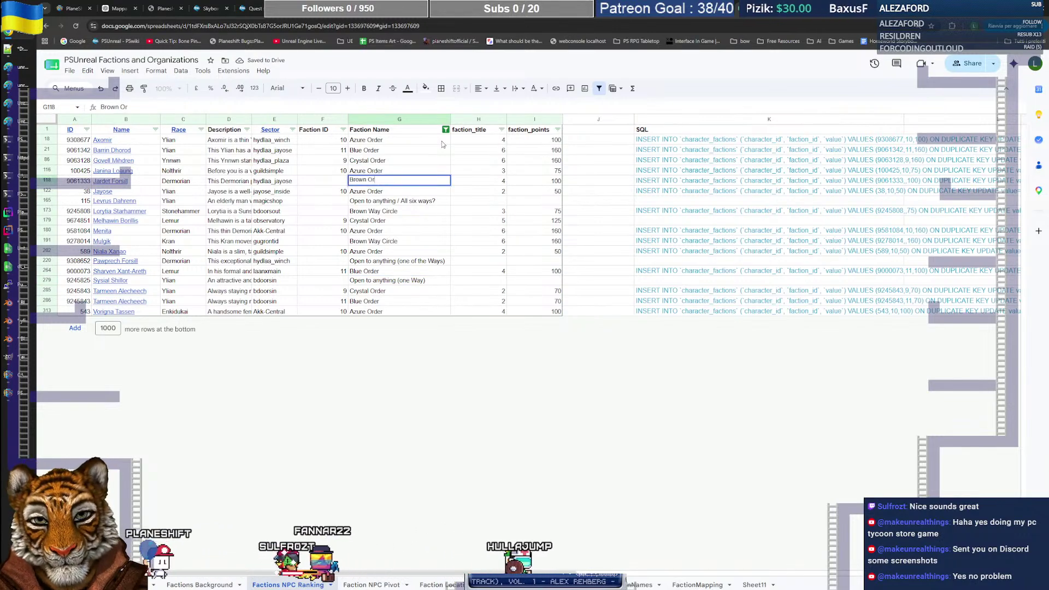
pyautogui.press('Return')
# Step: Copy Brown Order over the remaining Brown Way Circle entries in the filtered Faction Name column
pyautogui.press('Up')
pyautogui.press('Down')
pyautogui.press('Down')
pyautogui.press('Down')
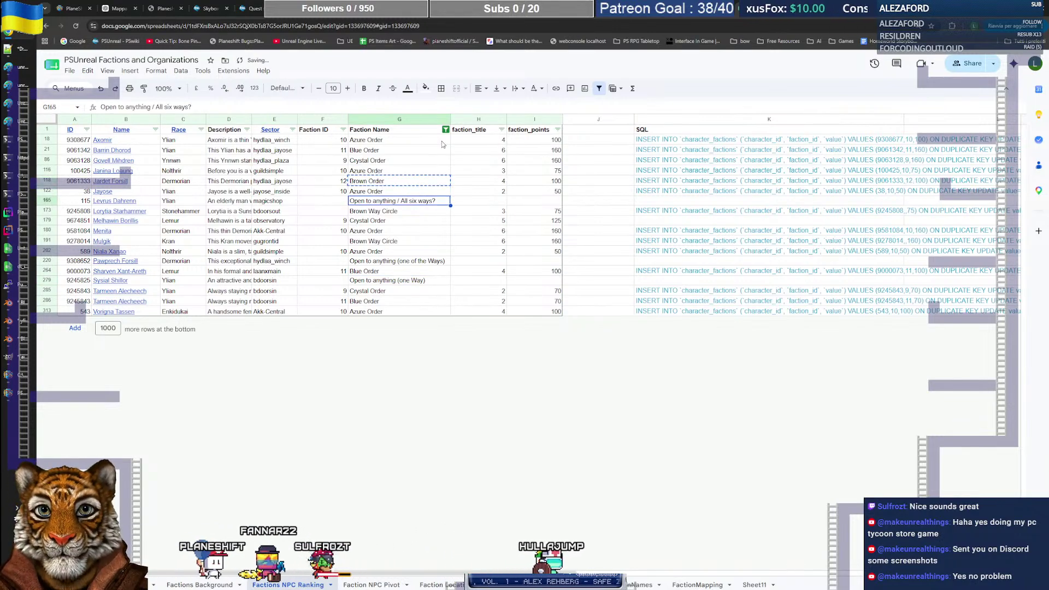
pyautogui.hotkey('ctrl', 'v')
pyautogui.press('Down')
pyautogui.press('Down')
pyautogui.press('Down')
pyautogui.hotkey('ctrl', 'v')
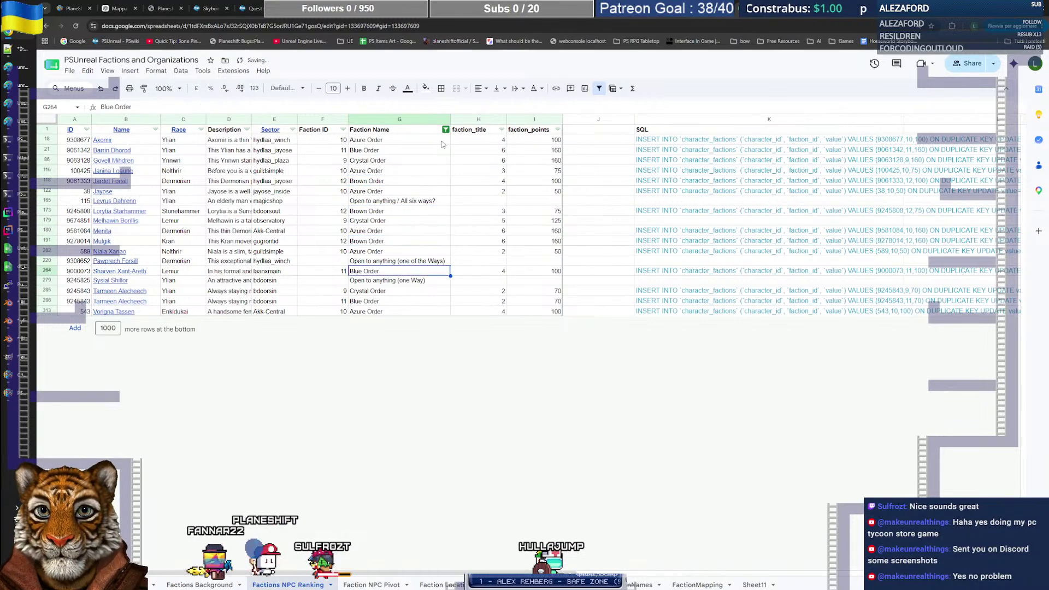
# Step: Remove the "way" text condition from the Faction Name filter by setting the condition to None
pyautogui.press('Up')
pyautogui.press('Up')
pyautogui.press('Up')
pyautogui.press('Up')
pyautogui.press('Up')
pyautogui.press('Up')
pyautogui.press('Up')
pyautogui.press('Up')
pyautogui.press('Up')
pyautogui.press('Up')
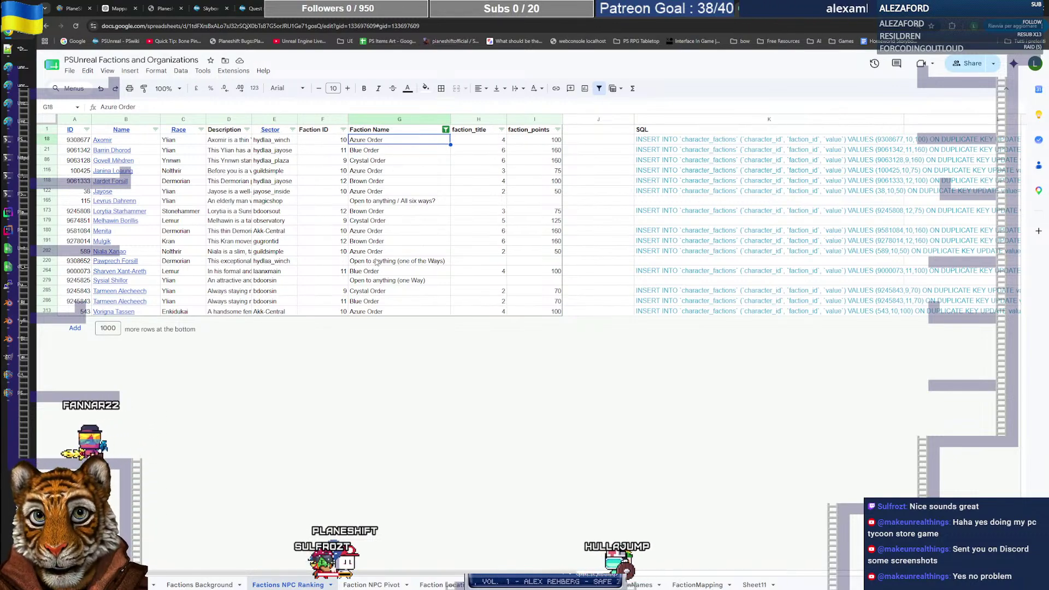
pyautogui.click(446, 130)
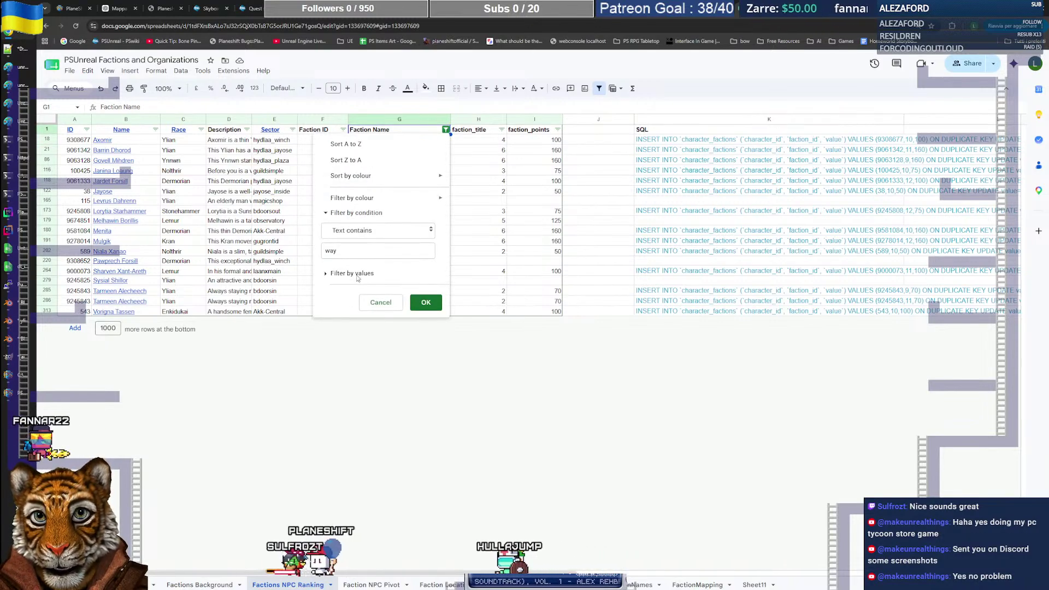
pyautogui.doubleClick(350, 251)
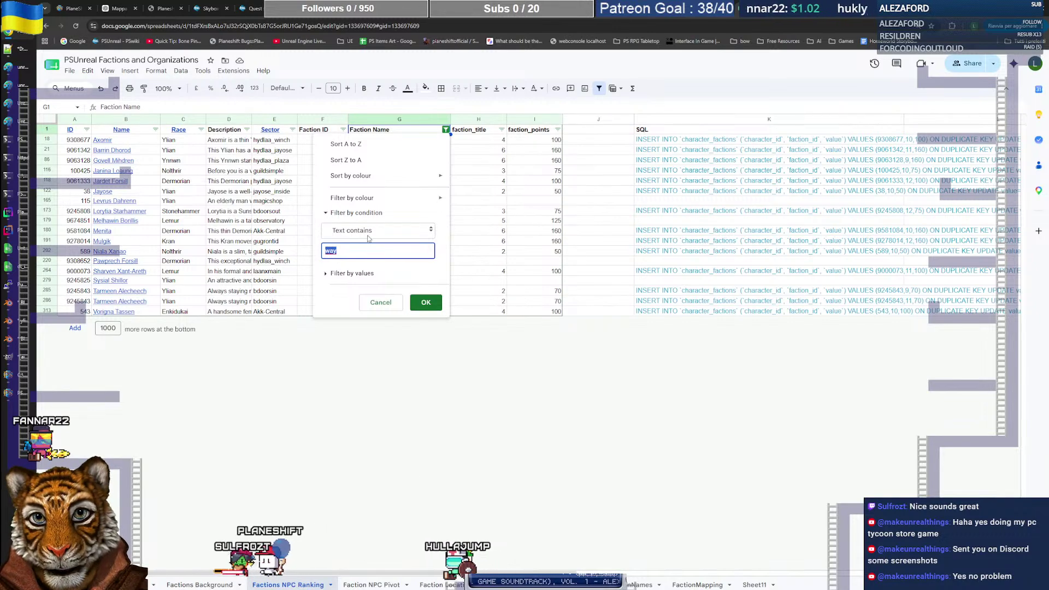
pyautogui.click(368, 230)
pyautogui.click(351, 169)
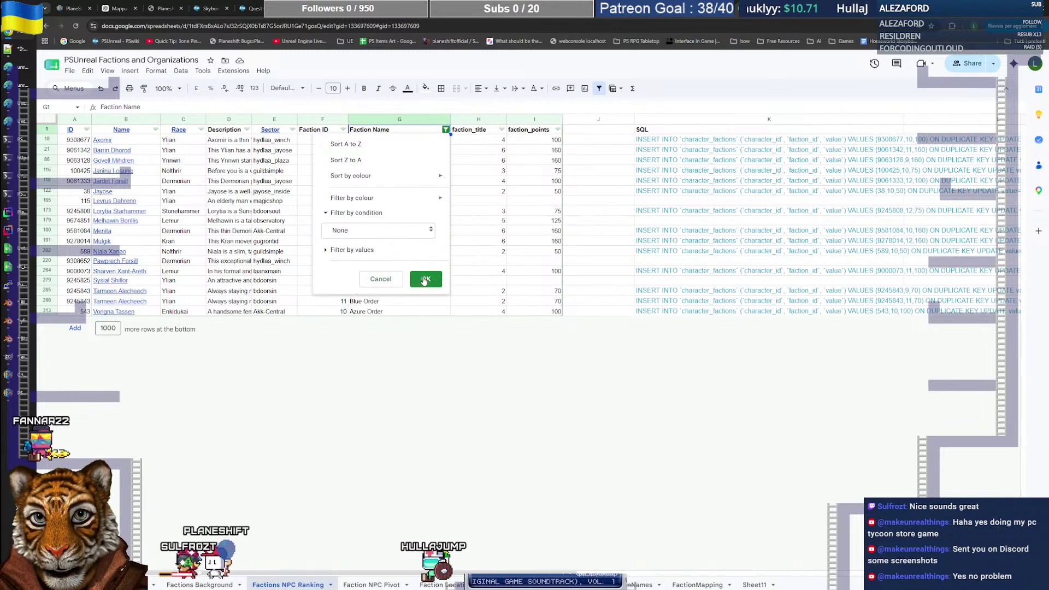
pyautogui.click(425, 279)
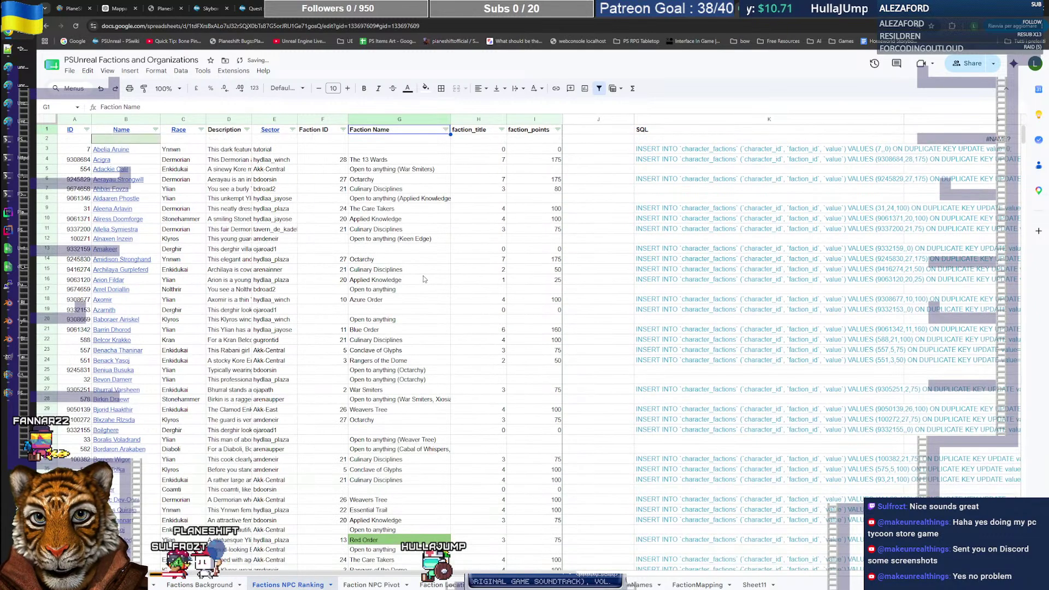
# Step: Filter the Faction Name column by value to show only the Dark Order rows
pyautogui.click(446, 130)
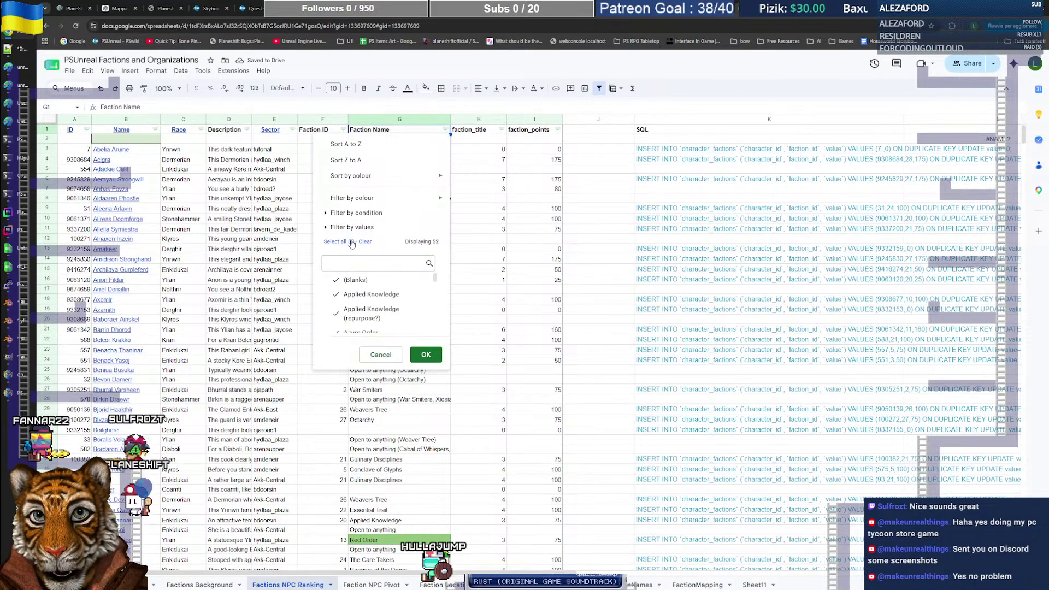
pyautogui.scroll(-3, 366, 297)
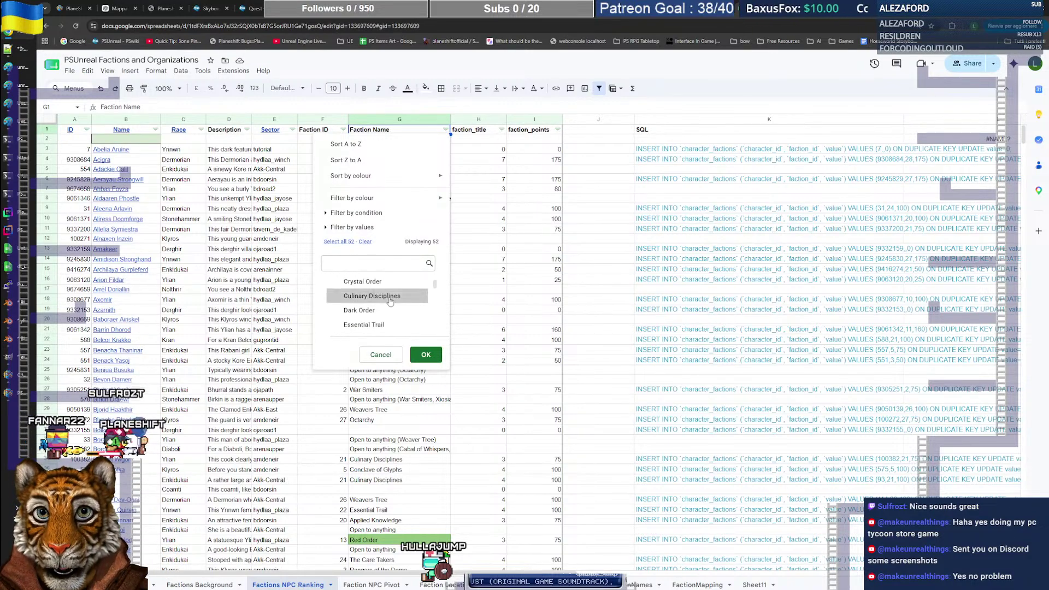
pyautogui.click(369, 310)
pyautogui.click(425, 355)
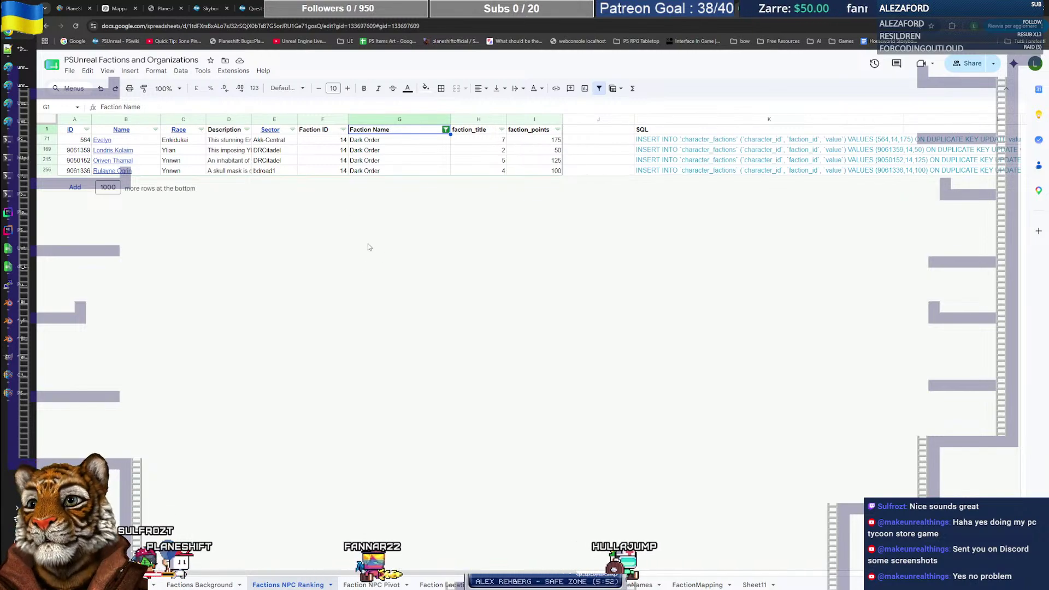
# Step: Reselect all values in the Faction Name filter to show every row again
pyautogui.click(446, 131)
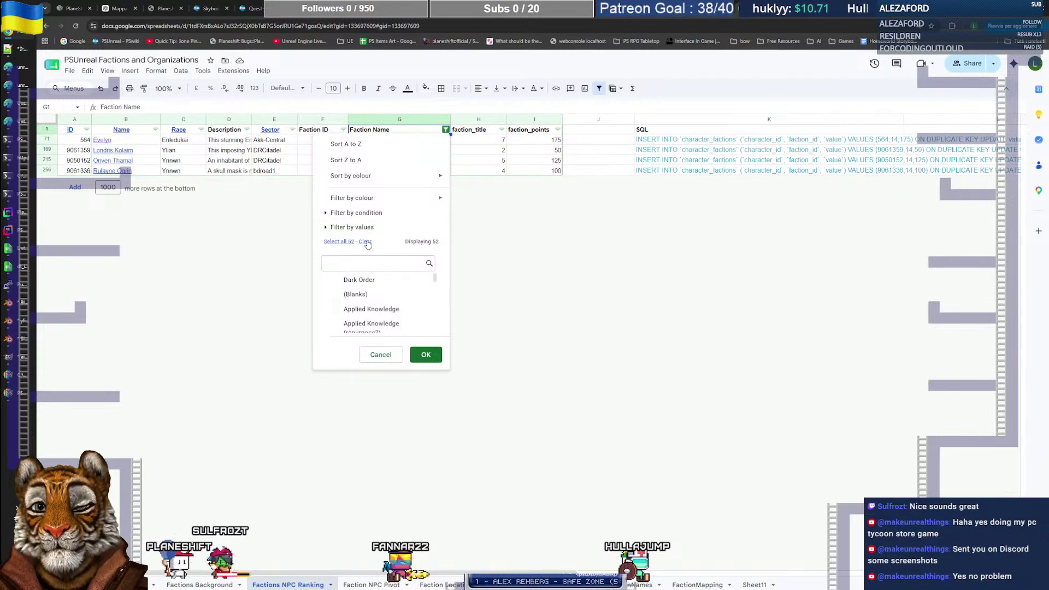
pyautogui.click(340, 242)
pyautogui.click(426, 355)
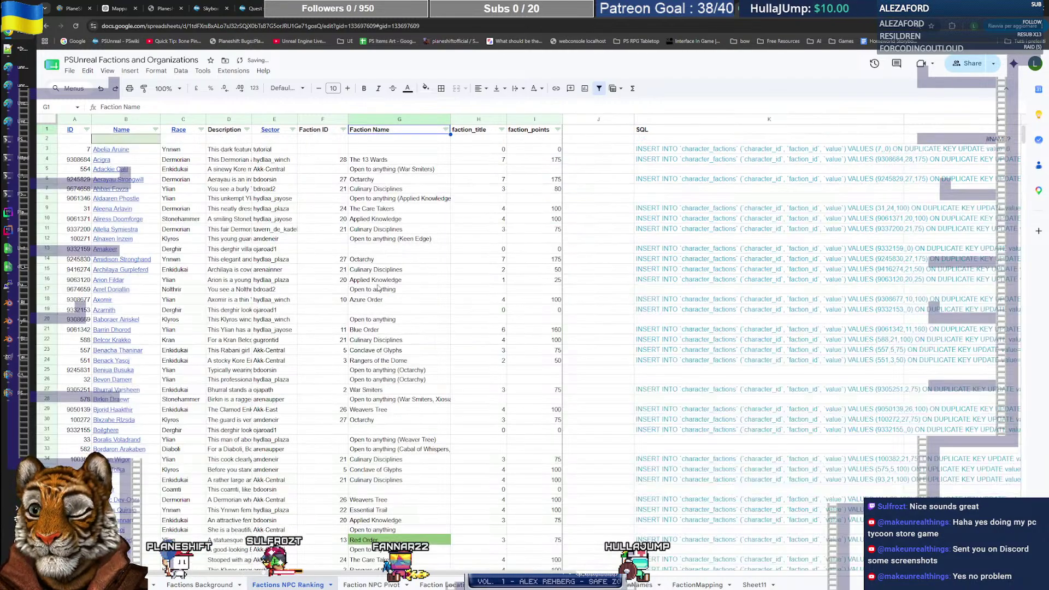
# Step: Locate the NPC in row 71 of the full list and check its Dark Order faction entry
pyautogui.scroll(-15, 415, 265)
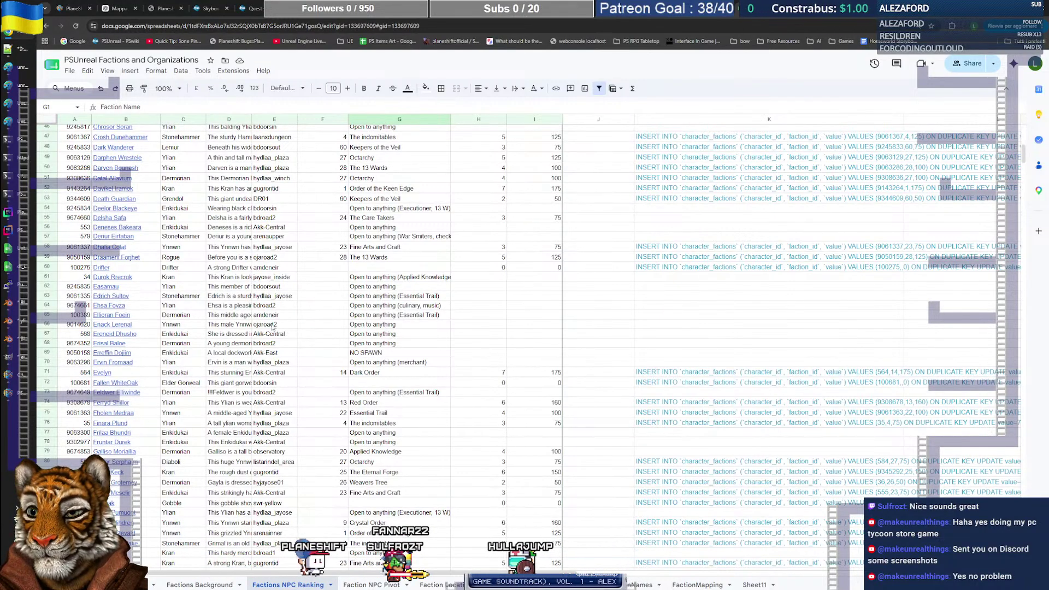
pyautogui.click(263, 375)
pyautogui.click(121, 374)
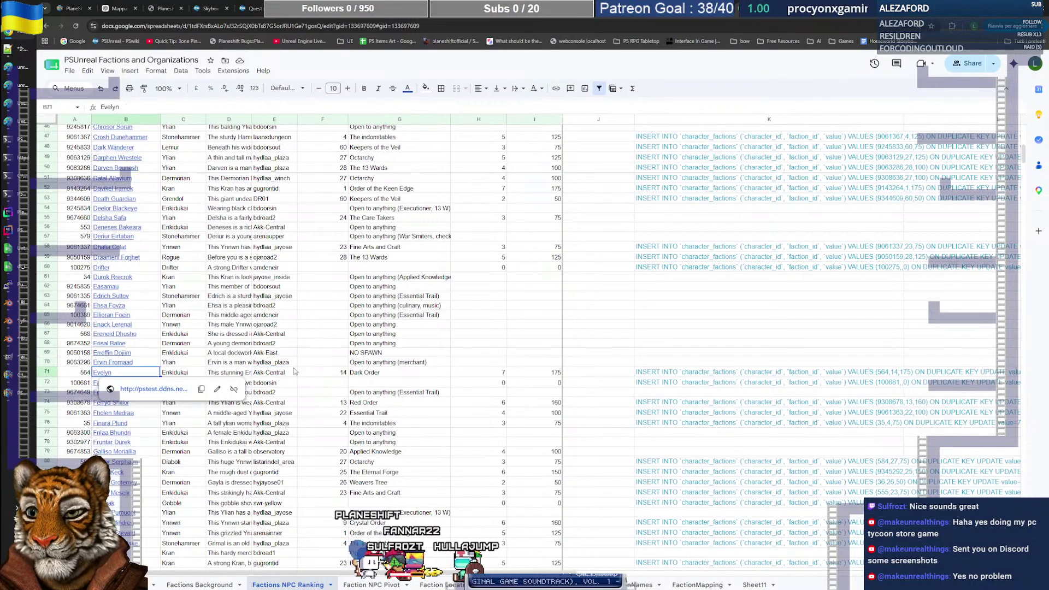
pyautogui.click(365, 372)
pyautogui.click(399, 137)
pyautogui.scroll(15, 399, 189)
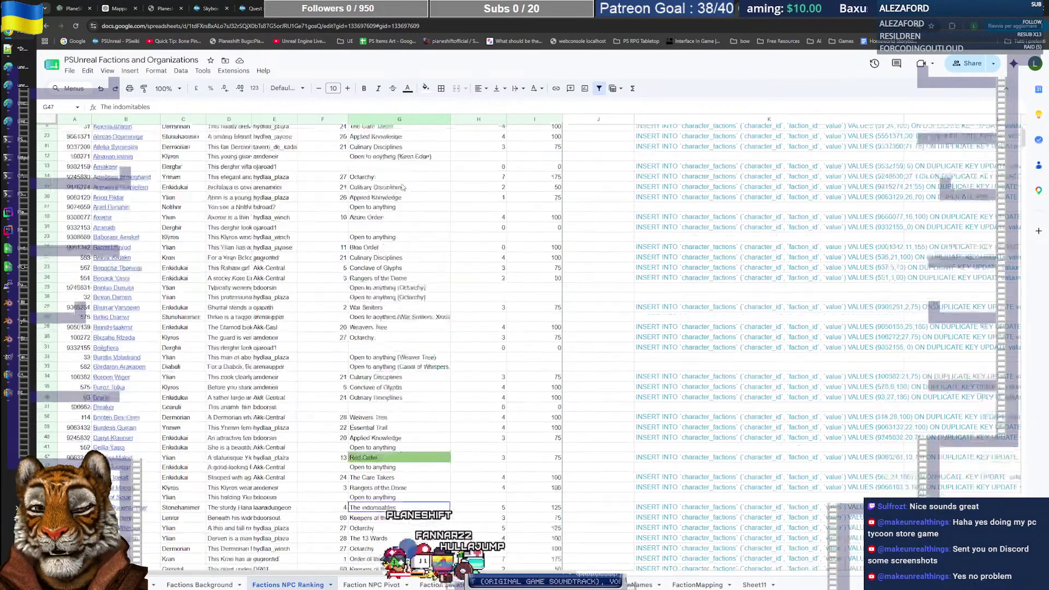
# Step: Filter the Faction Name column by value so that only the Dark Order rows are shown
pyautogui.click(445, 130)
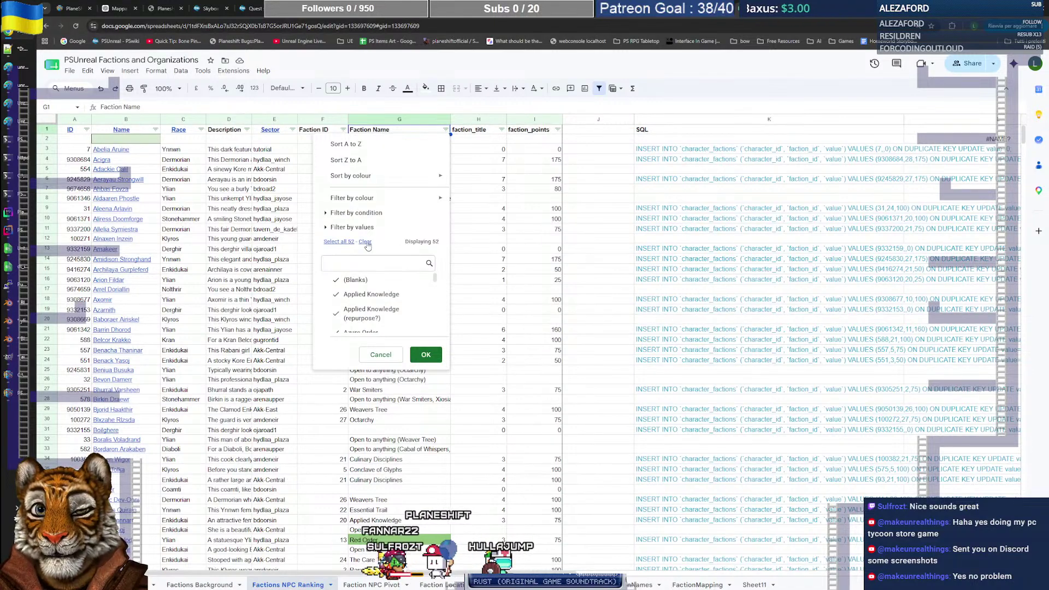
pyautogui.scroll(-3, 377, 295)
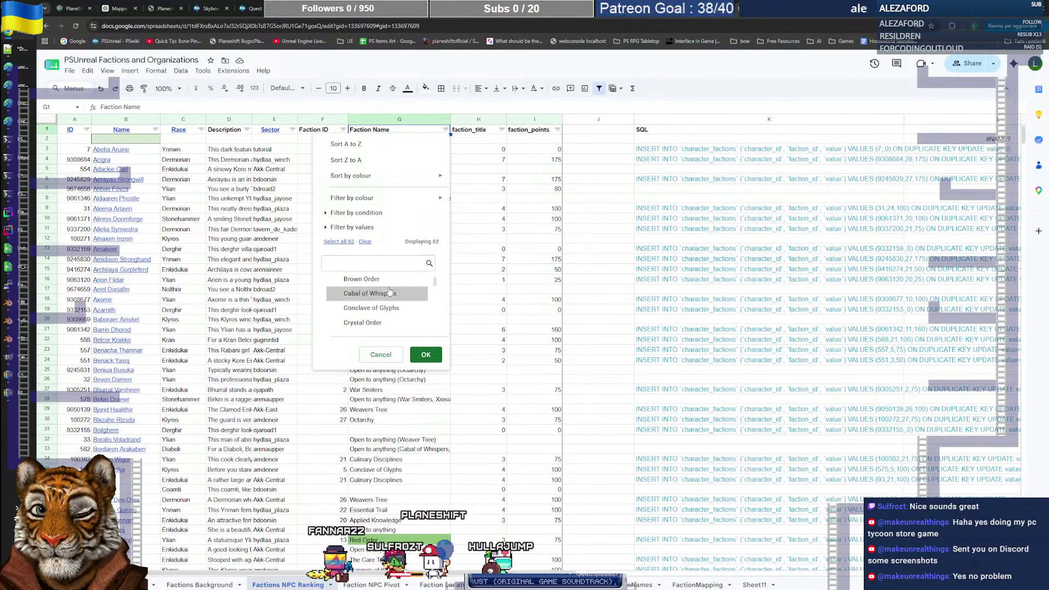
pyautogui.click(431, 355)
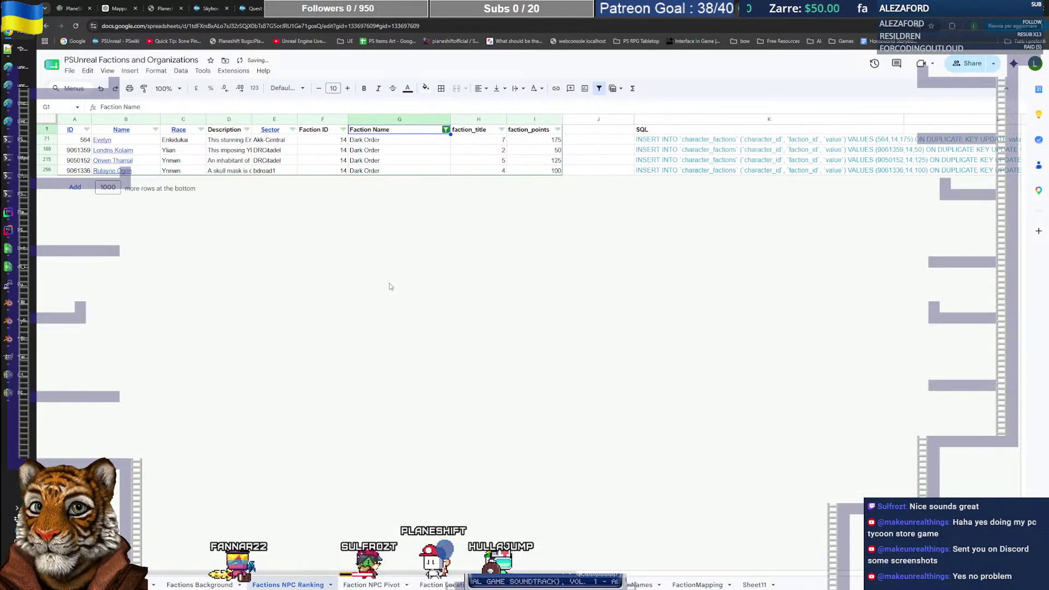
# Step: Check the sector, name, Faction ID formula and faction name of the NPC in row 71
pyautogui.click(282, 141)
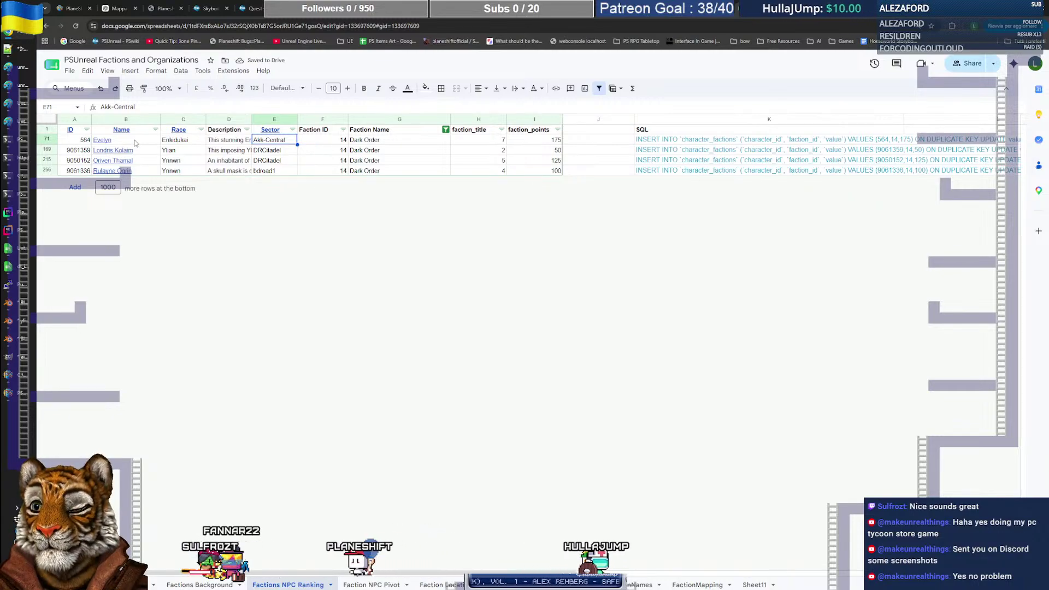
pyautogui.moveTo(135, 143)
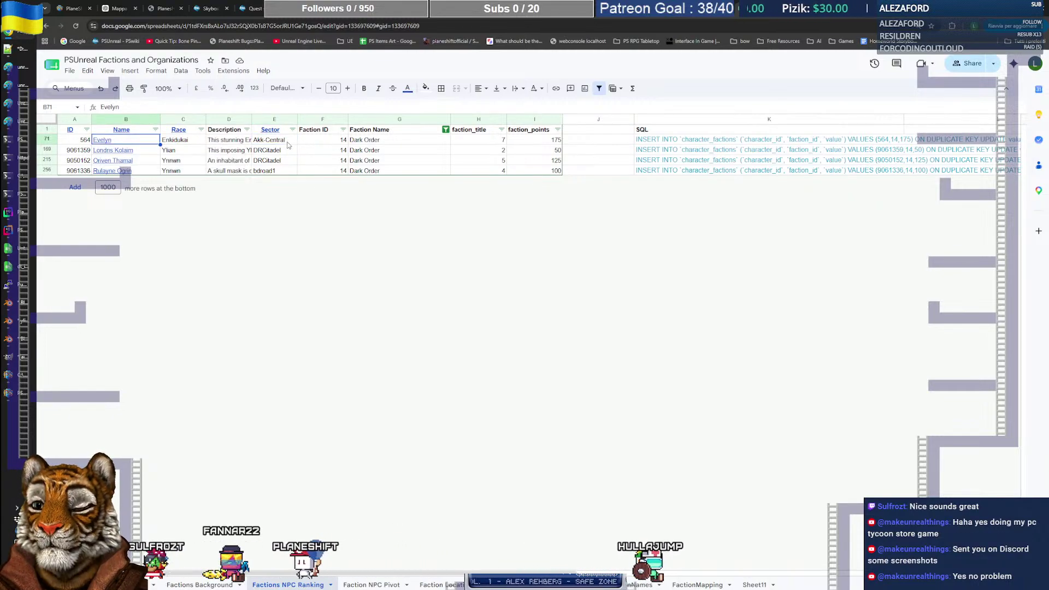
pyautogui.click(334, 141)
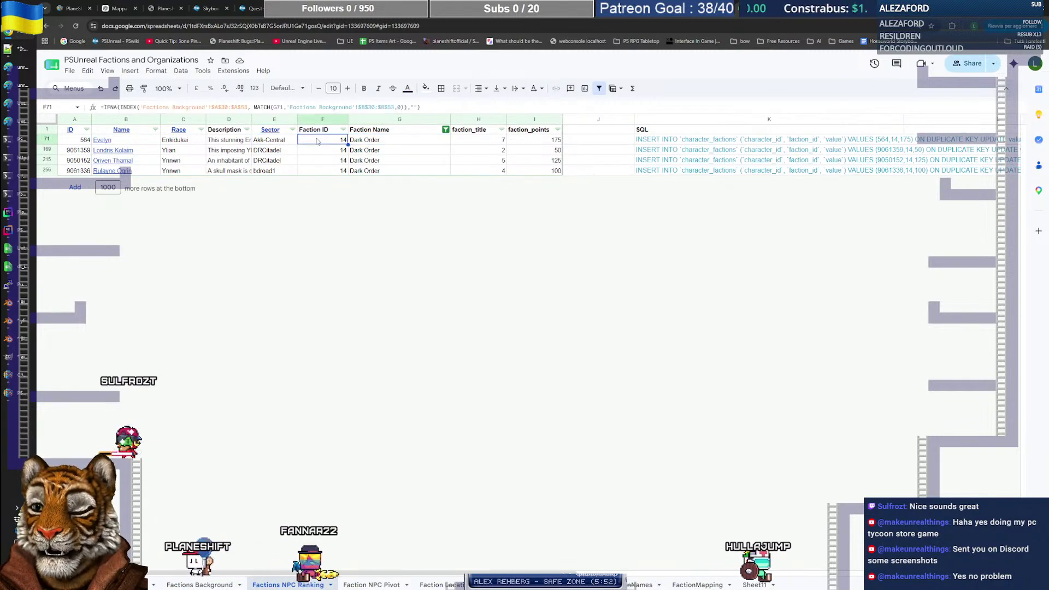
pyautogui.press('Left')
pyautogui.press('Right')
pyautogui.press('Right')
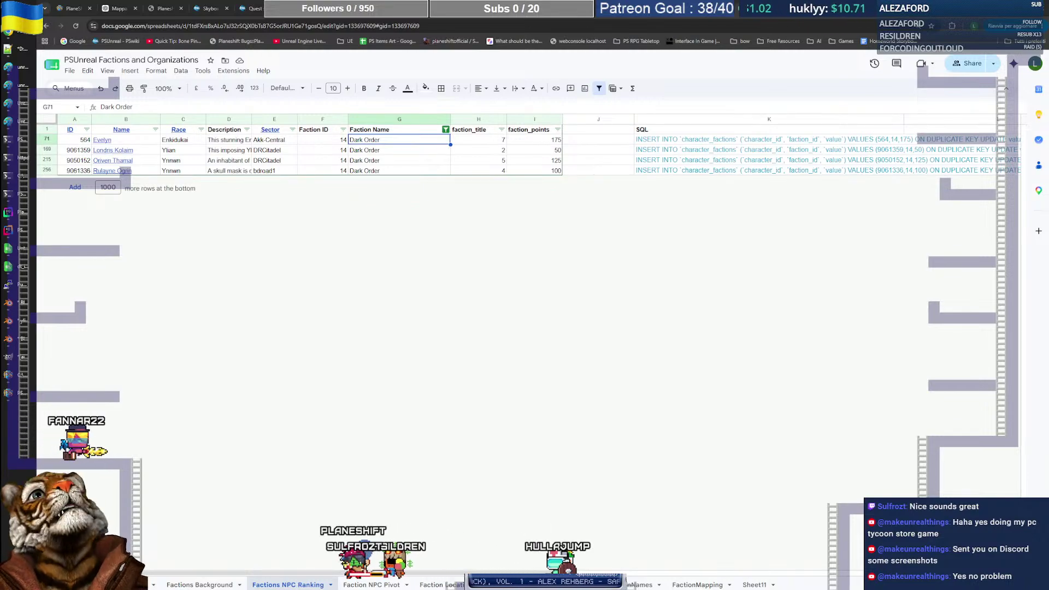
# Step: Switch to the PSUnreal game client, teleport the character to the NPC Evelyn and turn to face her
pyautogui.click(3, 399)
pyautogui.click(899, 72)
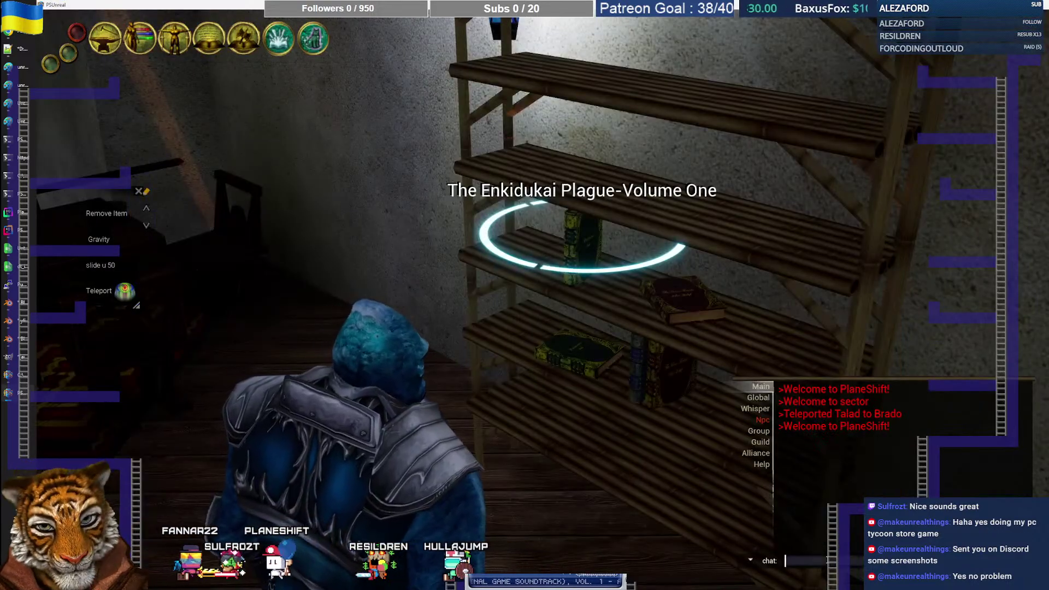
pyautogui.write('/telepo')
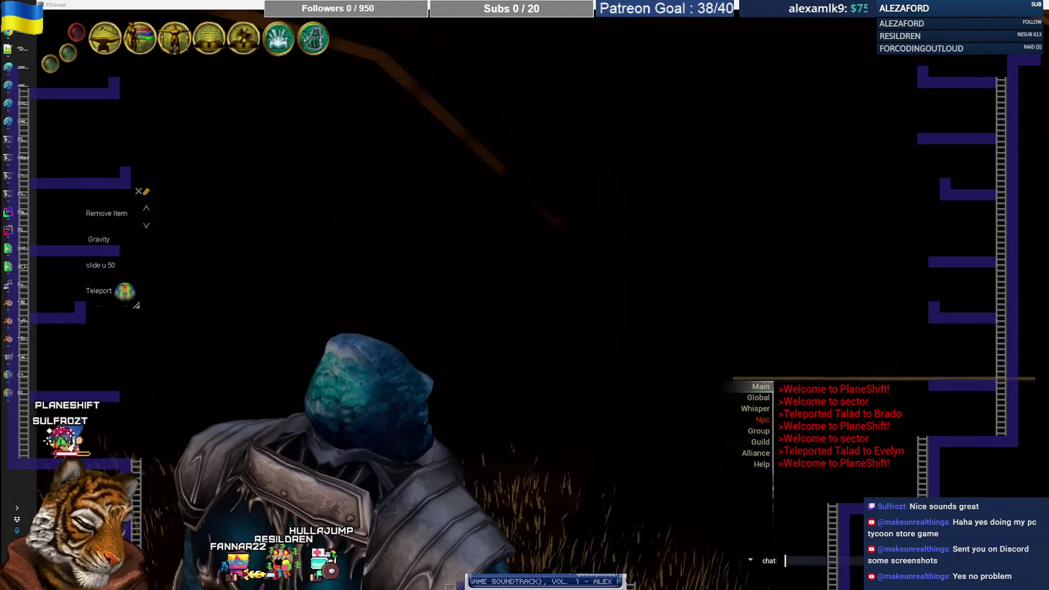
pyautogui.moveTo(547, 399)
pyautogui.mouseDown()
pyautogui.moveTo(565, 392)
pyautogui.moveTo(585, 396)
pyautogui.moveTo(547, 400)
pyautogui.moveTo(586, 405)
pyautogui.moveTo(553, 403)
pyautogui.mouseUp()
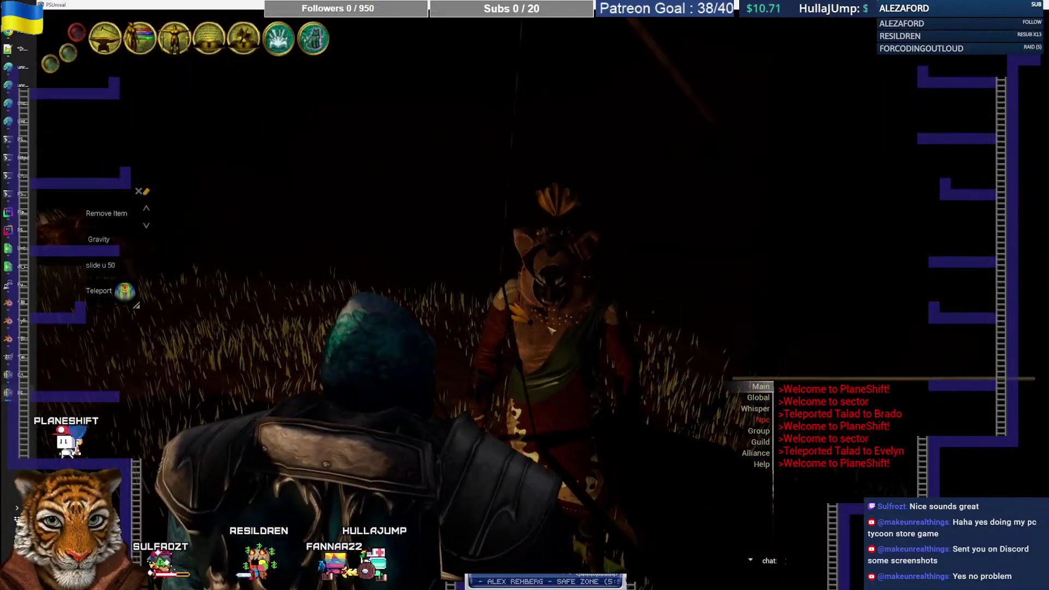
# Step: Start a dialogue with Evelyn and ask "what is the death realm", "what is true death?" and who Dakkru is
pyautogui.rightClick(551, 330)
pyautogui.click(512, 325)
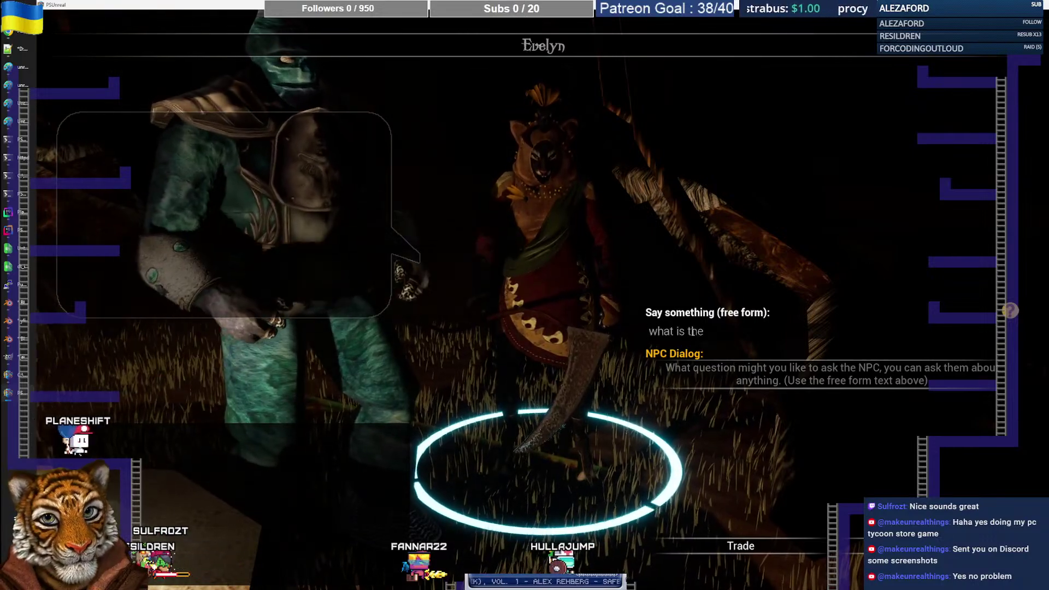
pyautogui.write('what is the death realm')
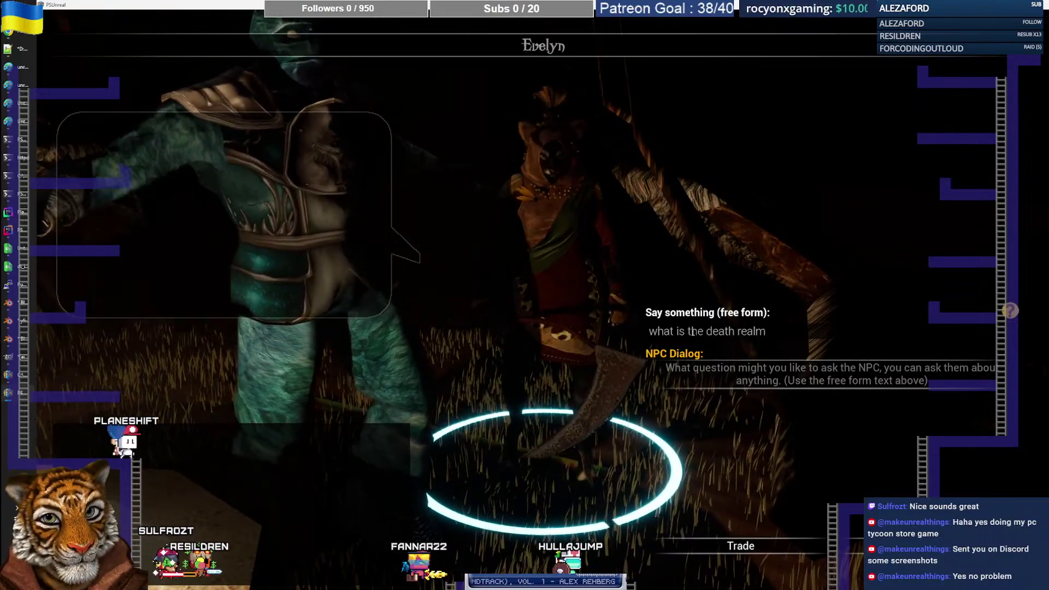
pyautogui.press('Return')
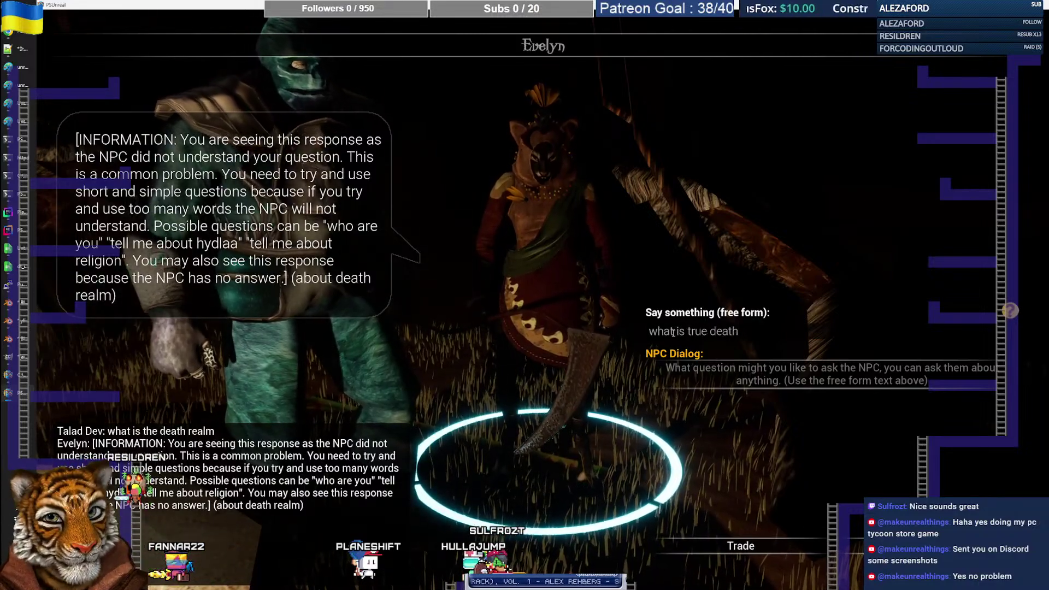
pyautogui.write('?')
pyautogui.press('Return')
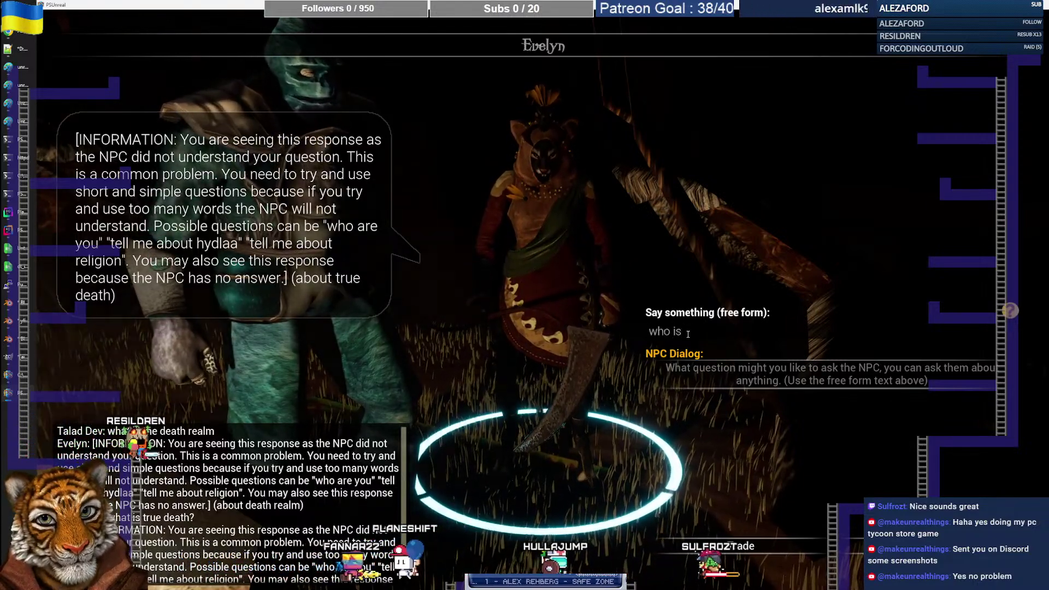
pyautogui.press('Return')
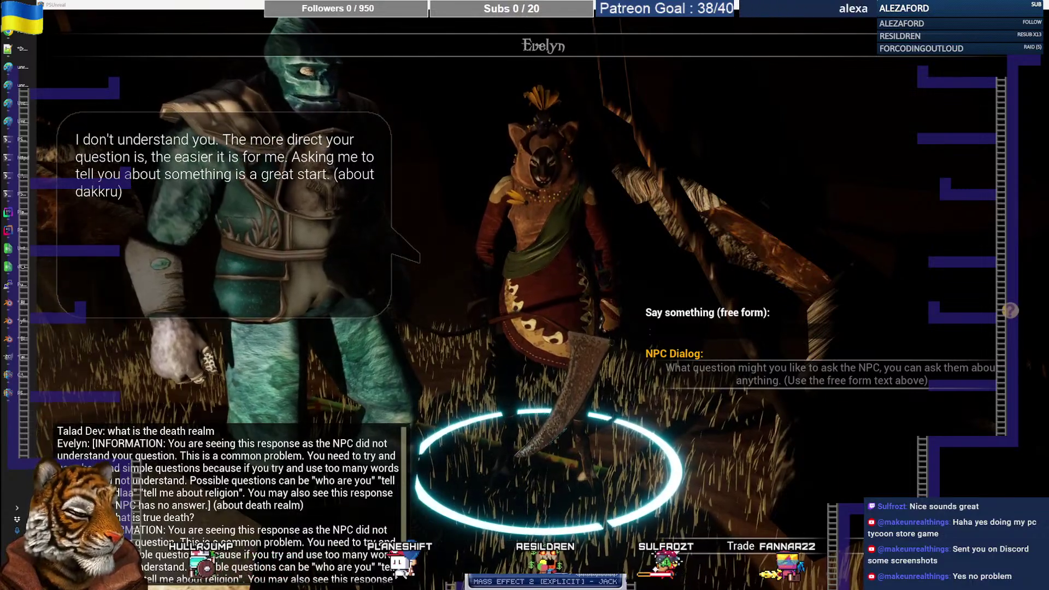
# Step: Leave the dialogue and reload the targeted NPC with the chat command "/killnpc reload"
pyautogui.press('Escape')
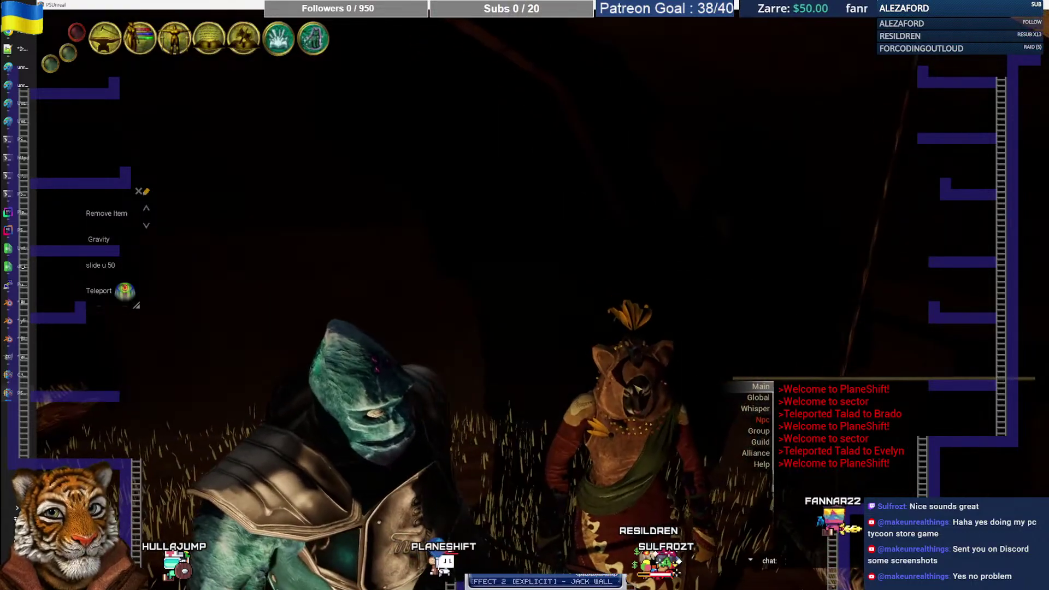
pyautogui.press('Return')
pyautogui.press('Up')
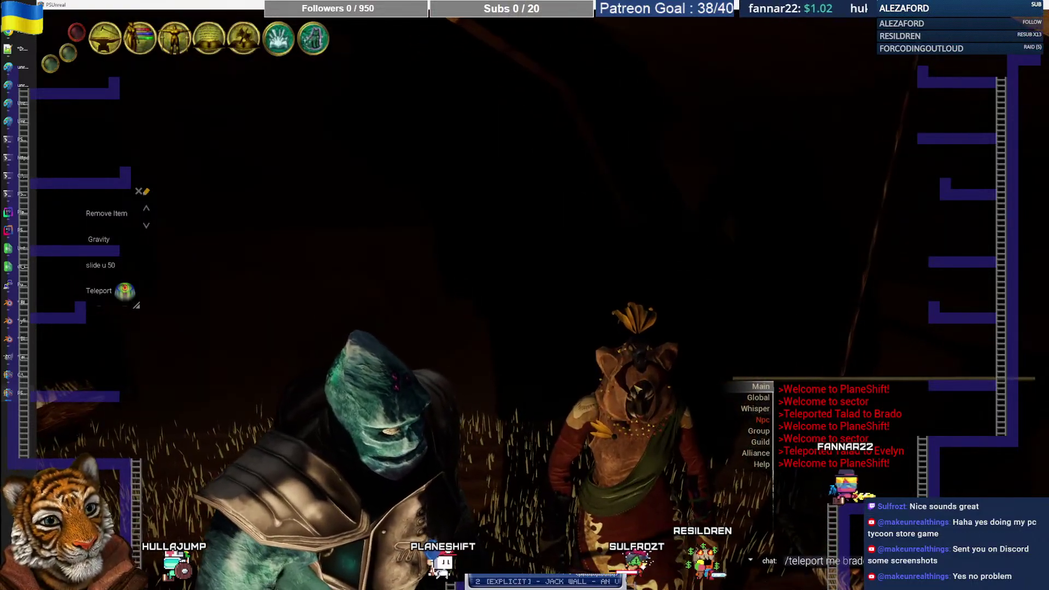
pyautogui.press('Down')
pyautogui.write('/killn')
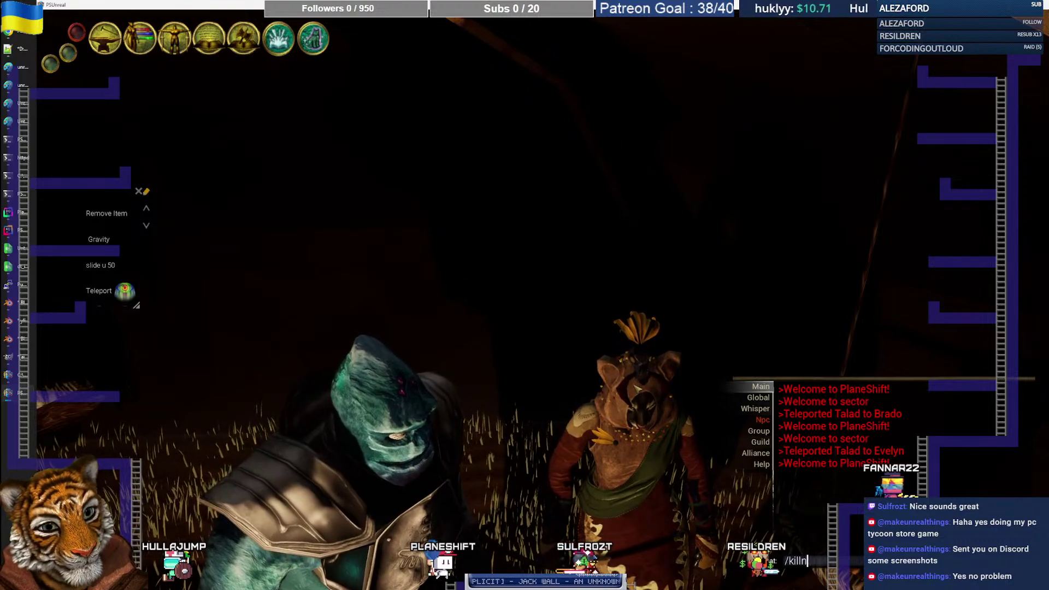
pyautogui.write('pc reload')
pyautogui.press('Return')
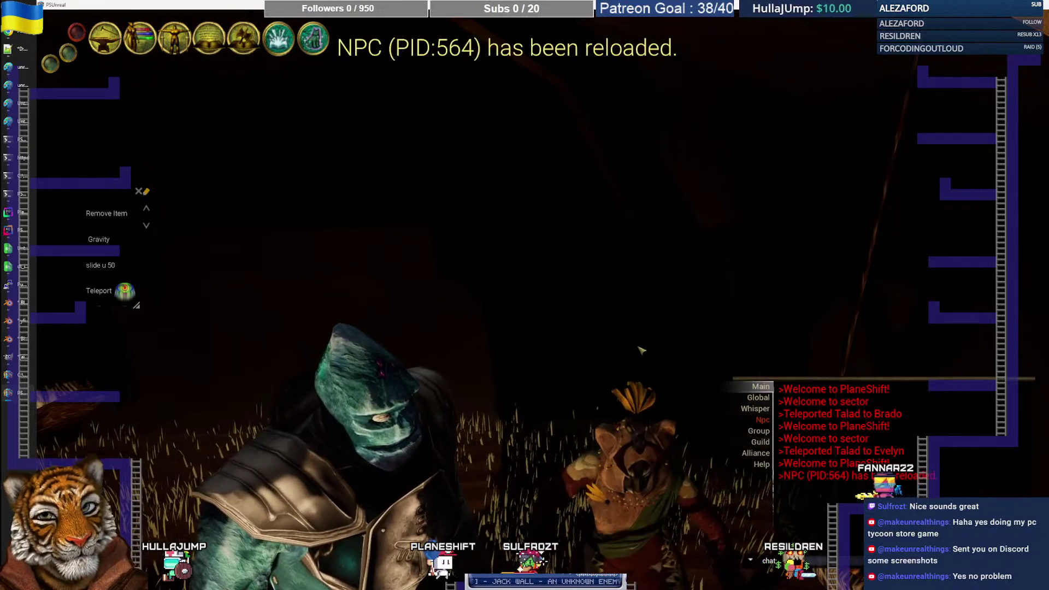
# Step: Reopen the dialogue with the reloaded Evelyn and ask "who is dakkru?"
pyautogui.click(641, 416)
pyautogui.click(593, 413)
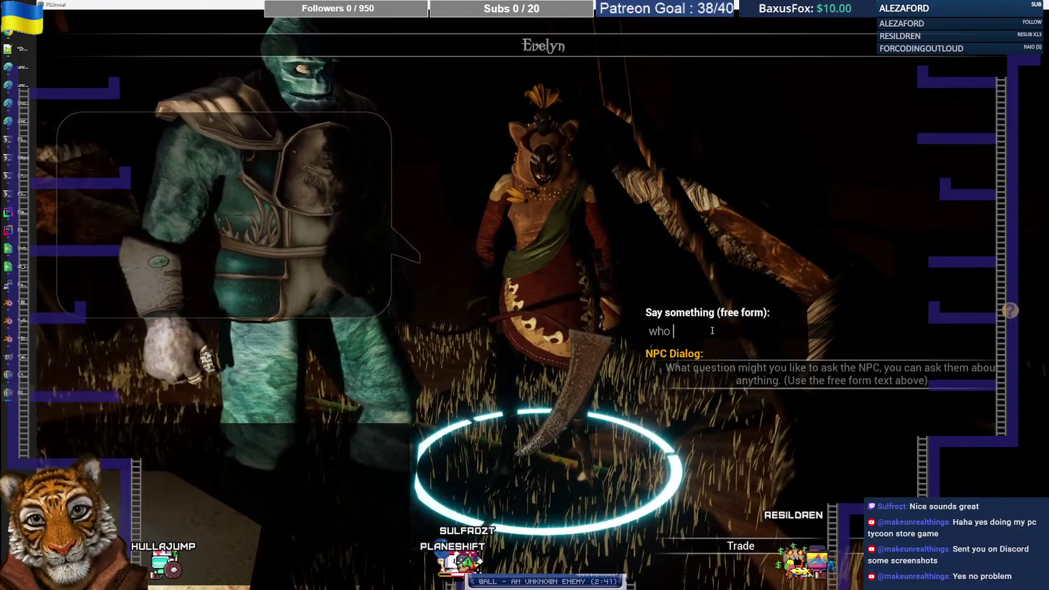
pyautogui.write('who is da')
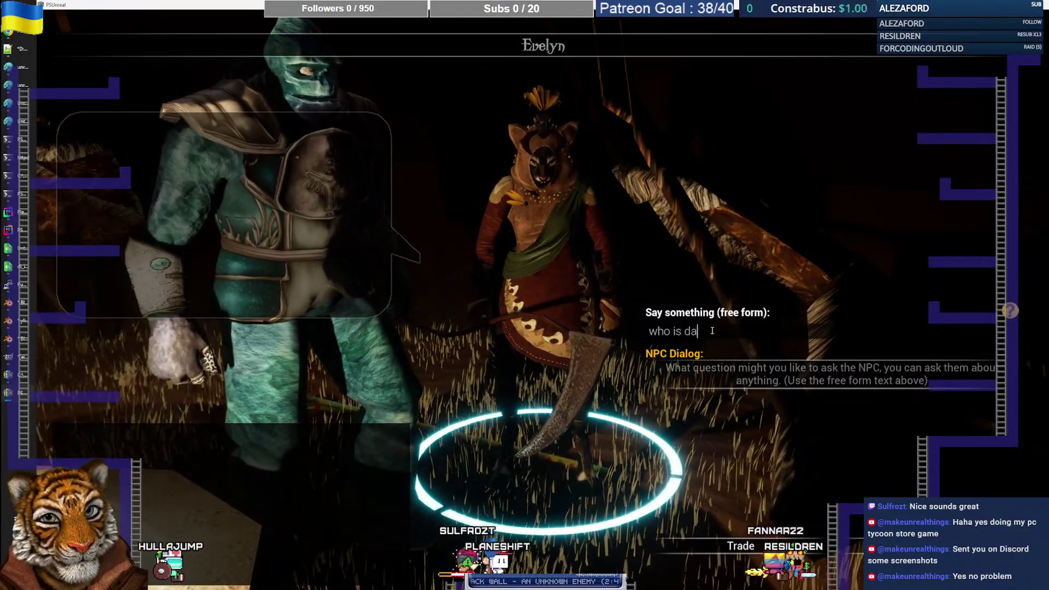
pyautogui.write('rrkkru?')
pyautogui.press('Return')
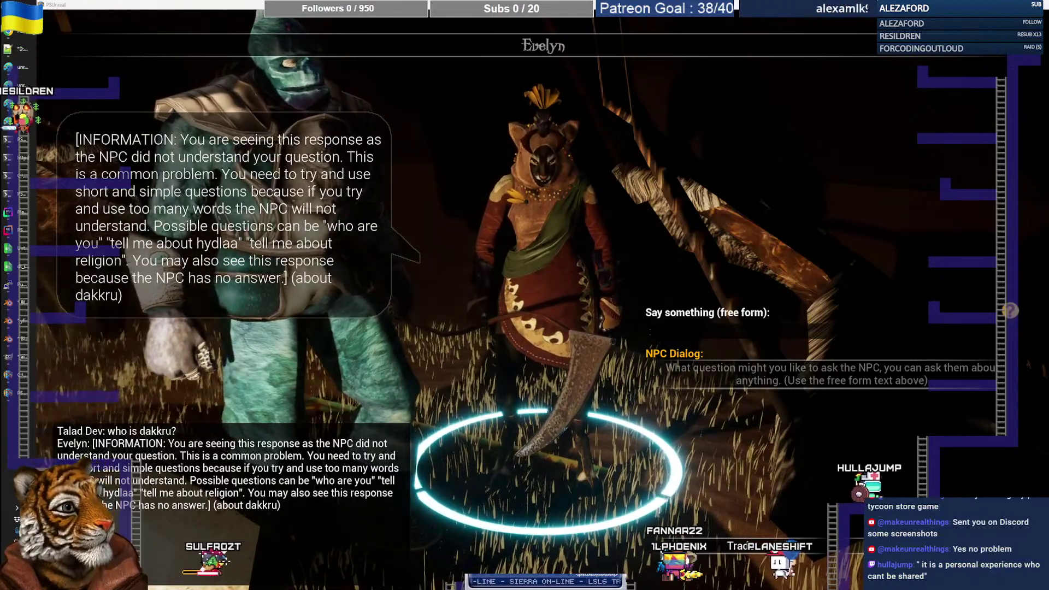
# Step: Test Evelyn's knowledge of the gods by asking "about laanx" and "about talad"
pyautogui.click(685, 330)
pyautogui.write('ab')
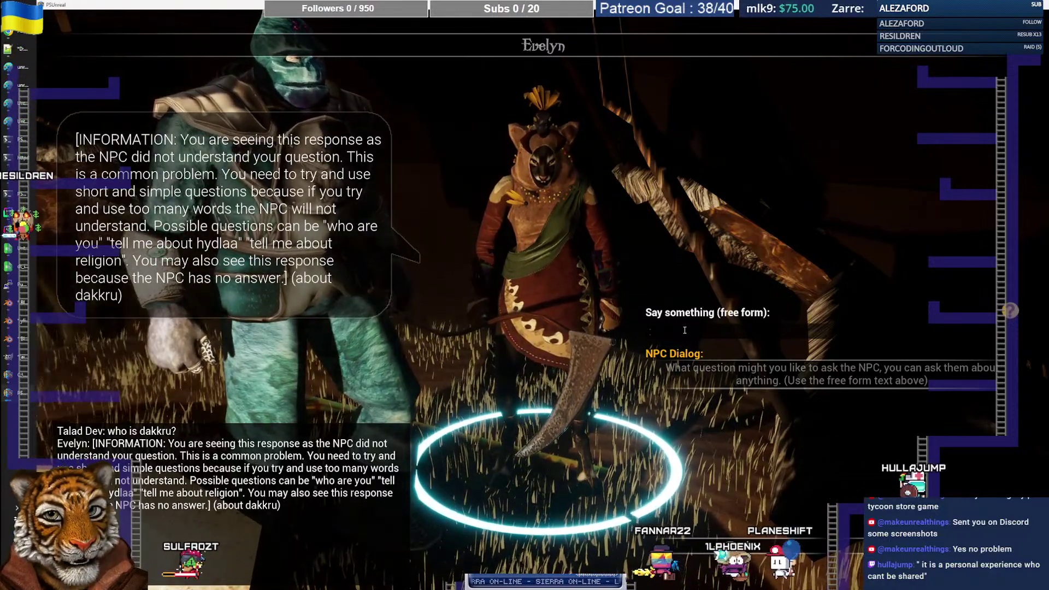
pyautogui.write('out laanx')
pyautogui.press('Return')
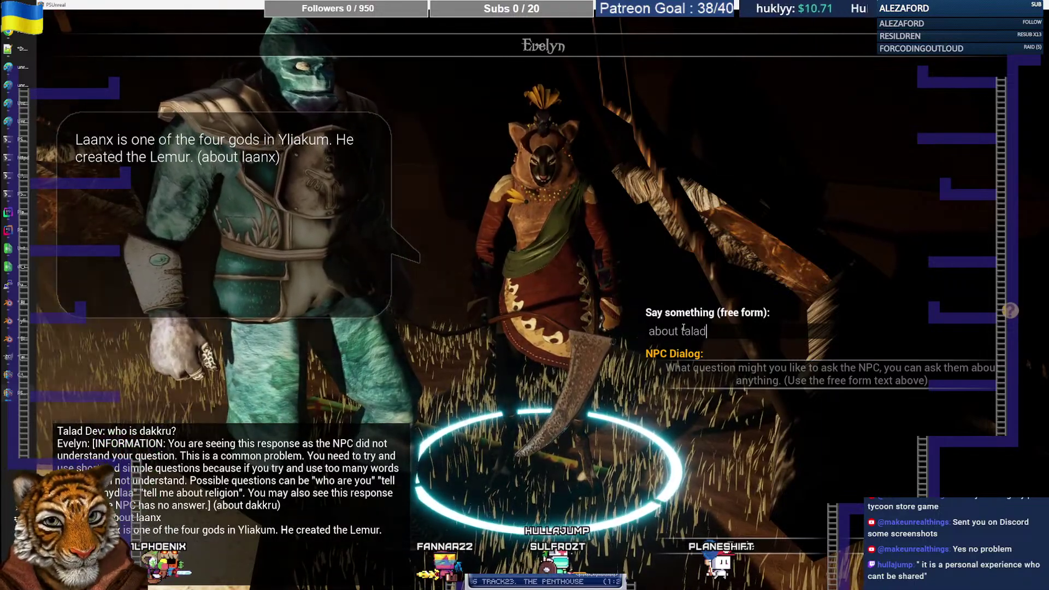
pyautogui.press('Return')
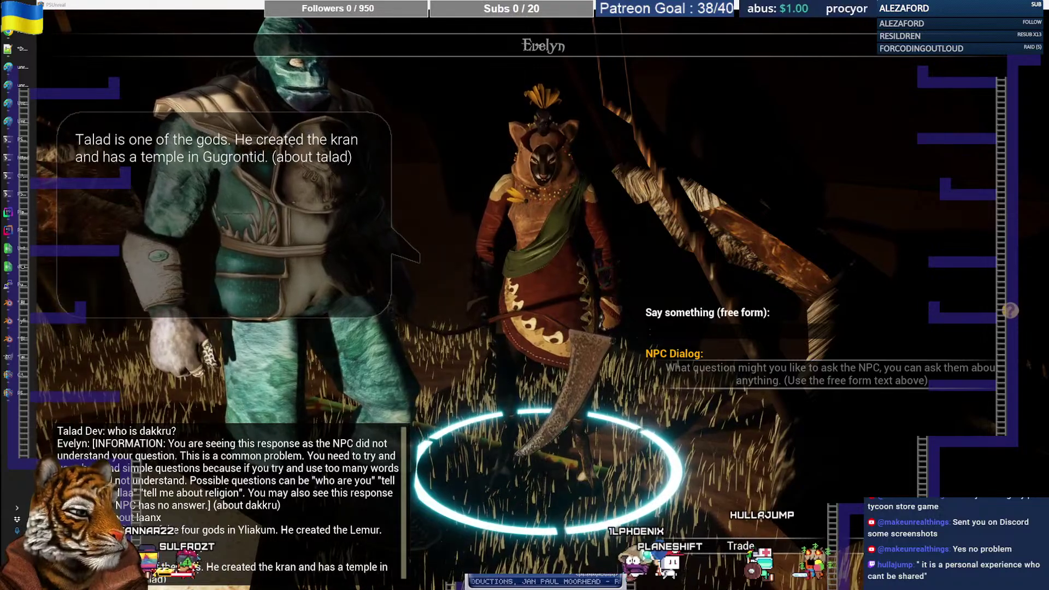
# Step: Leave the dialogue, reload Evelyn once more, reopen her dialogue and ask "about talad"
pyautogui.press('Escape')
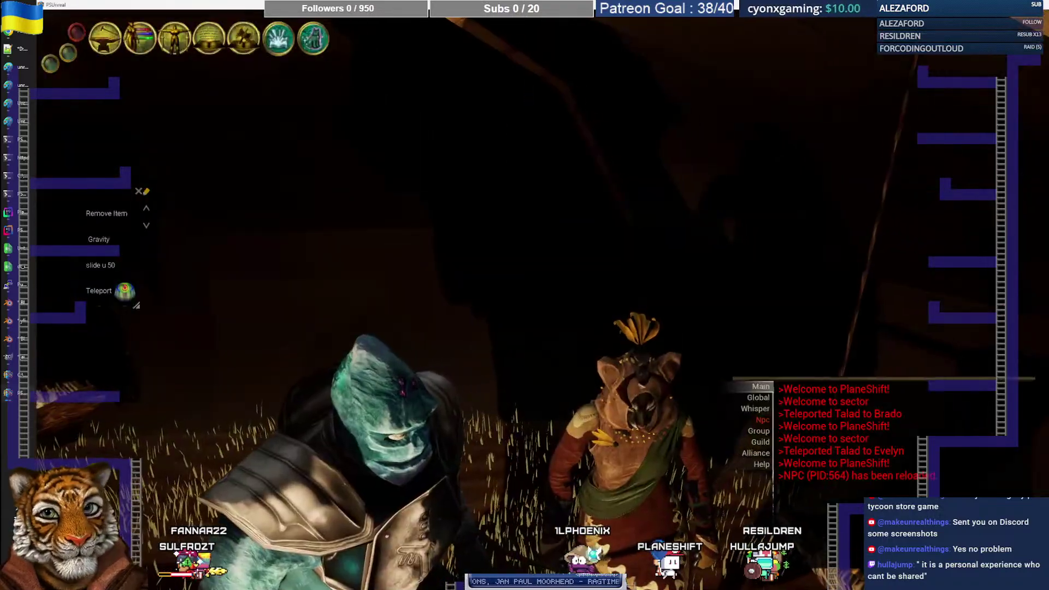
pyautogui.press('Return')
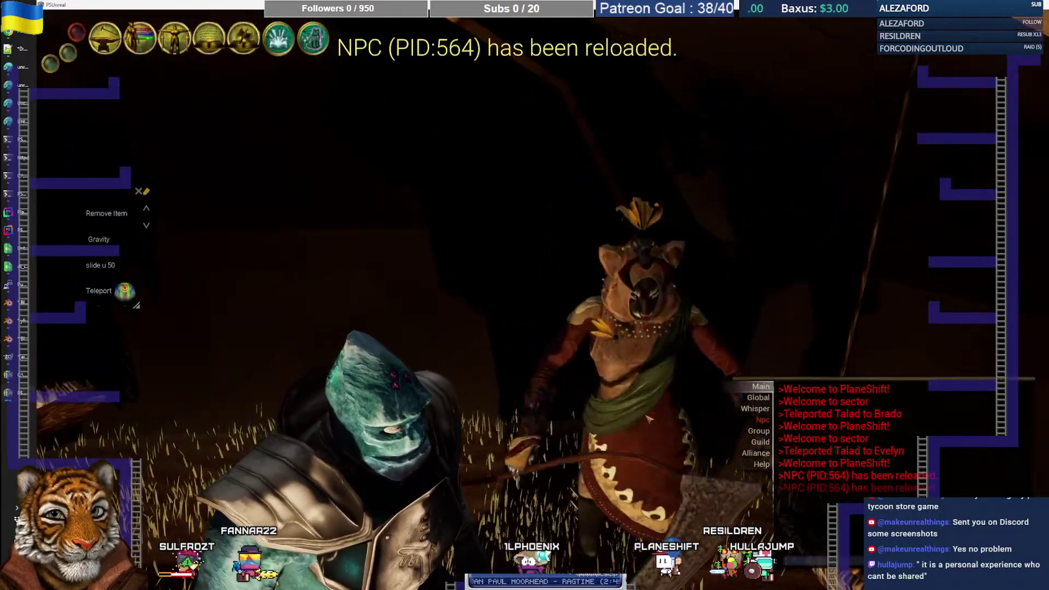
pyautogui.click(628, 478)
pyautogui.click(604, 458)
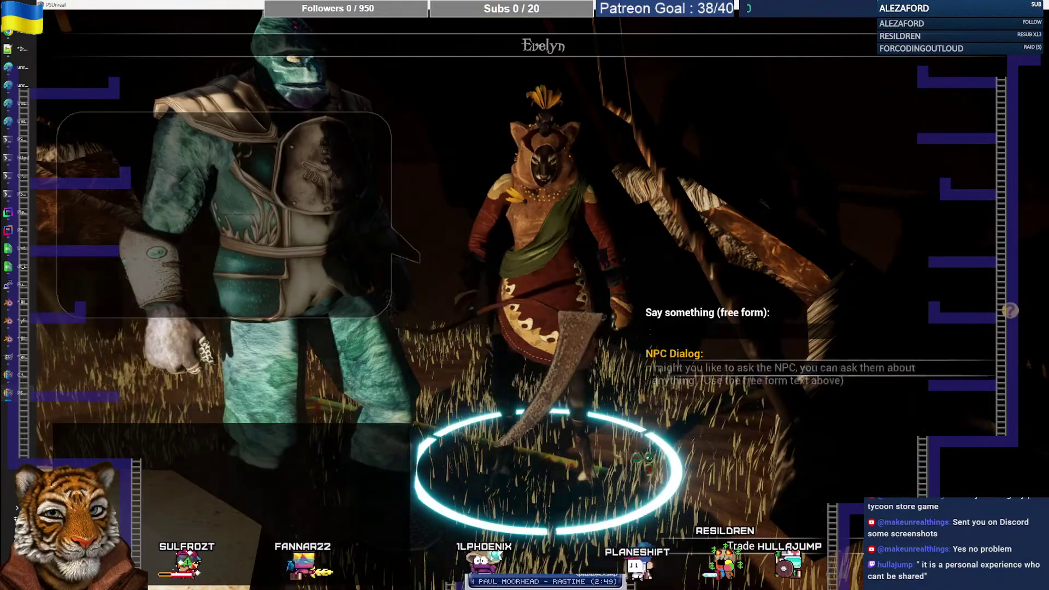
pyautogui.write('about')
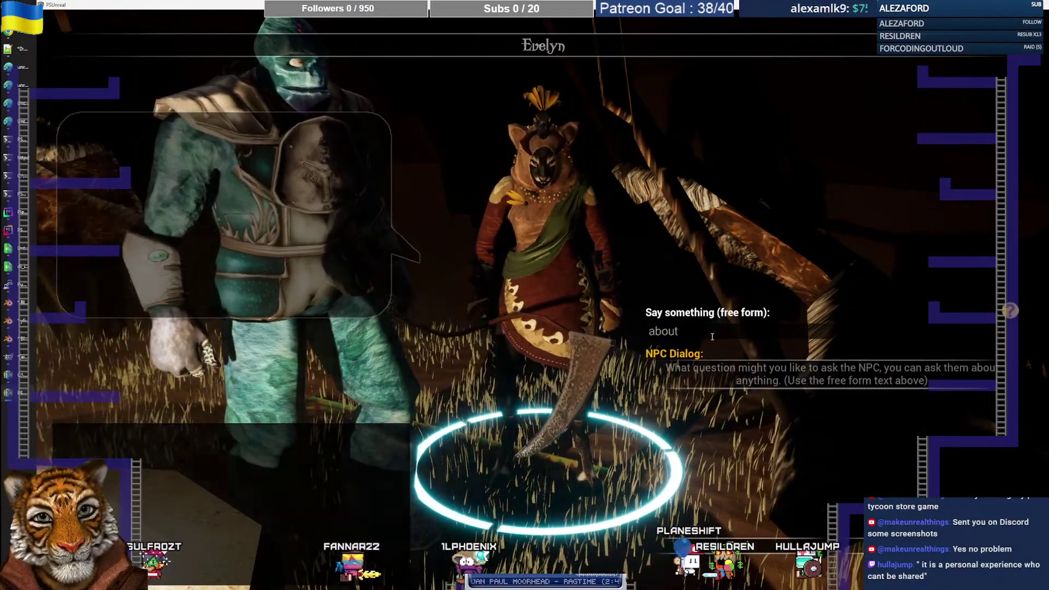
pyautogui.write(' talad')
pyautogui.press('Return')
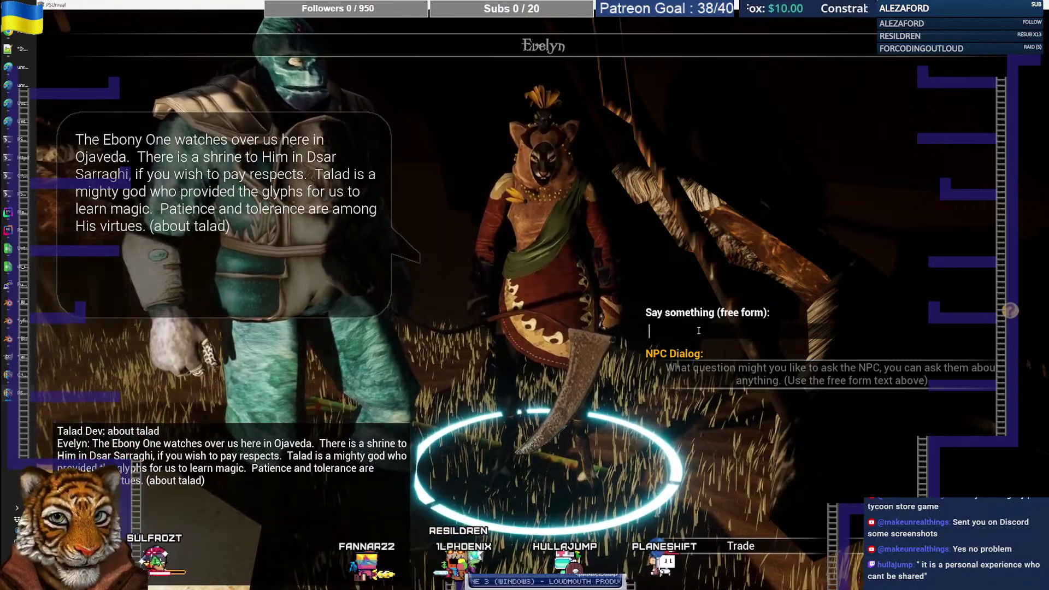
# Step: Ask Evelyn the alternative phrasings "what is talad" and "who is talad"
pyautogui.write('ad')
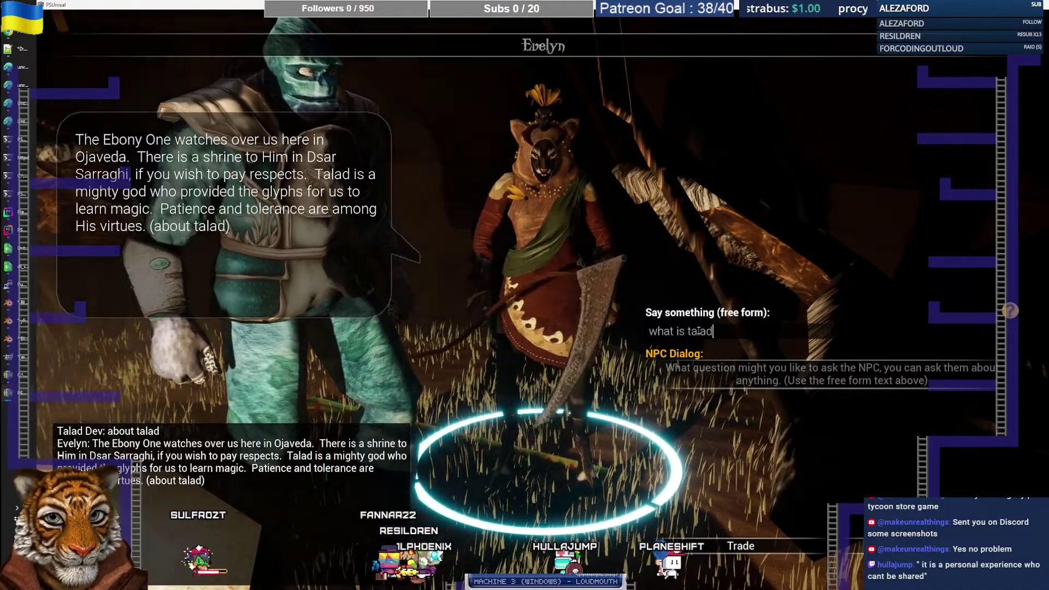
pyautogui.press('Return')
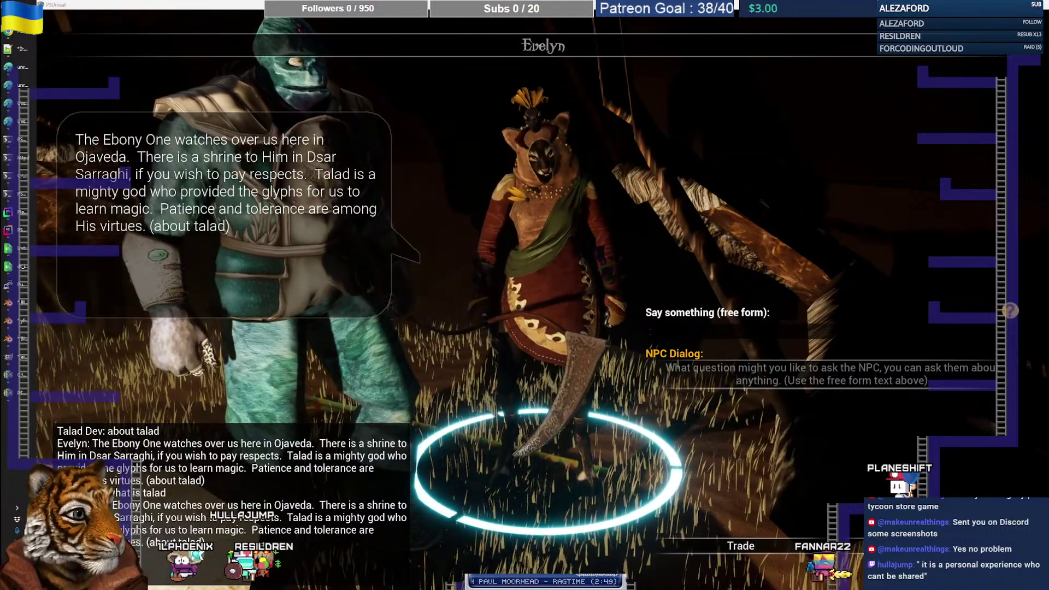
pyautogui.write('w')
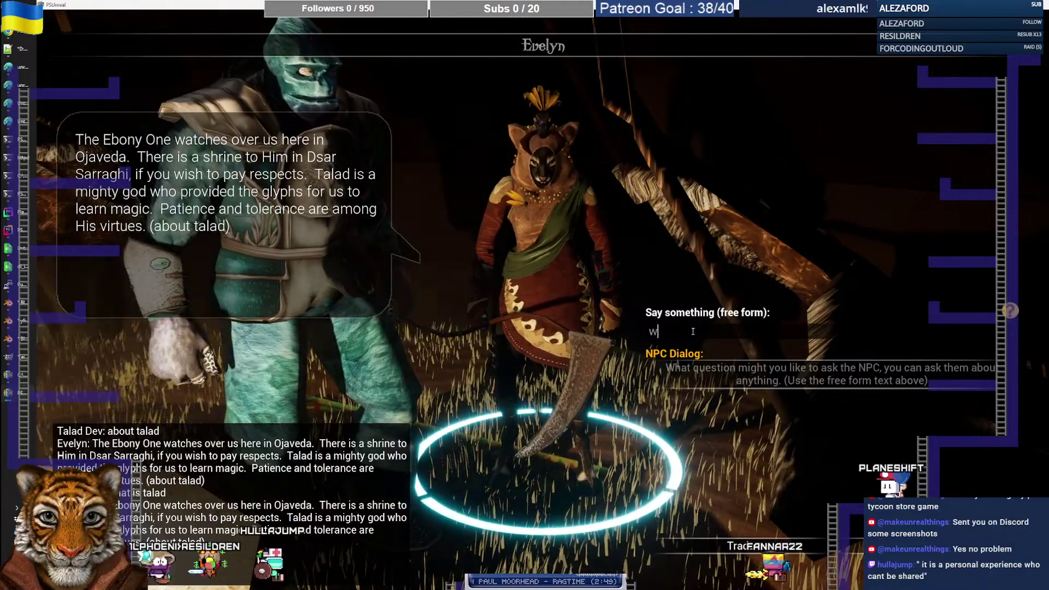
pyautogui.write('ho is ta')
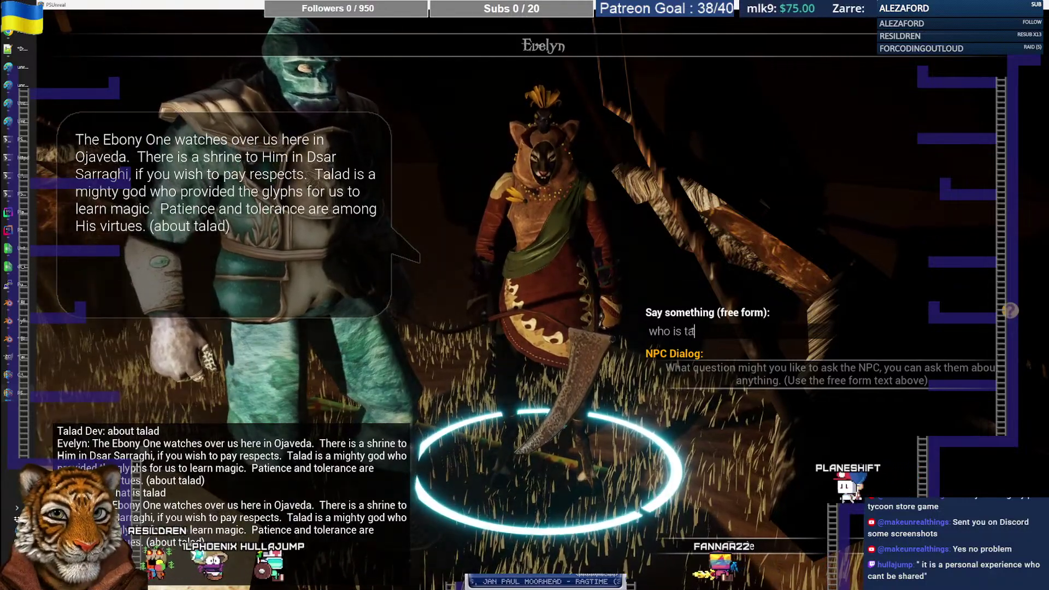
pyautogui.write('lad')
pyautogui.press('Return')
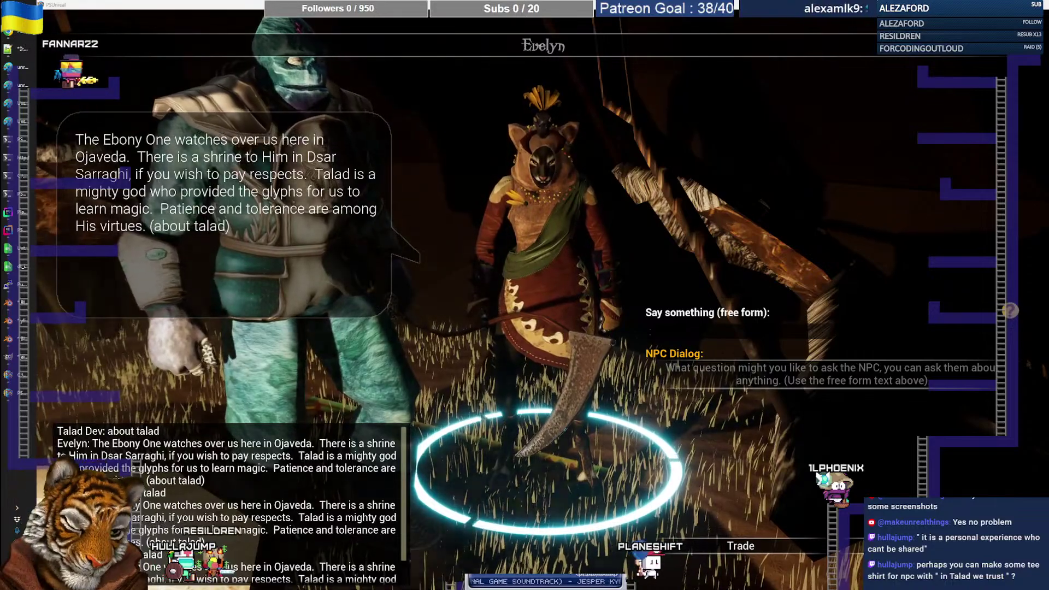
# Step: Switch to ChatGPT in the browser and begin a new chat prompt with "I have an npc in game called Evelyn , that's a master"
pyautogui.click(8, 49)
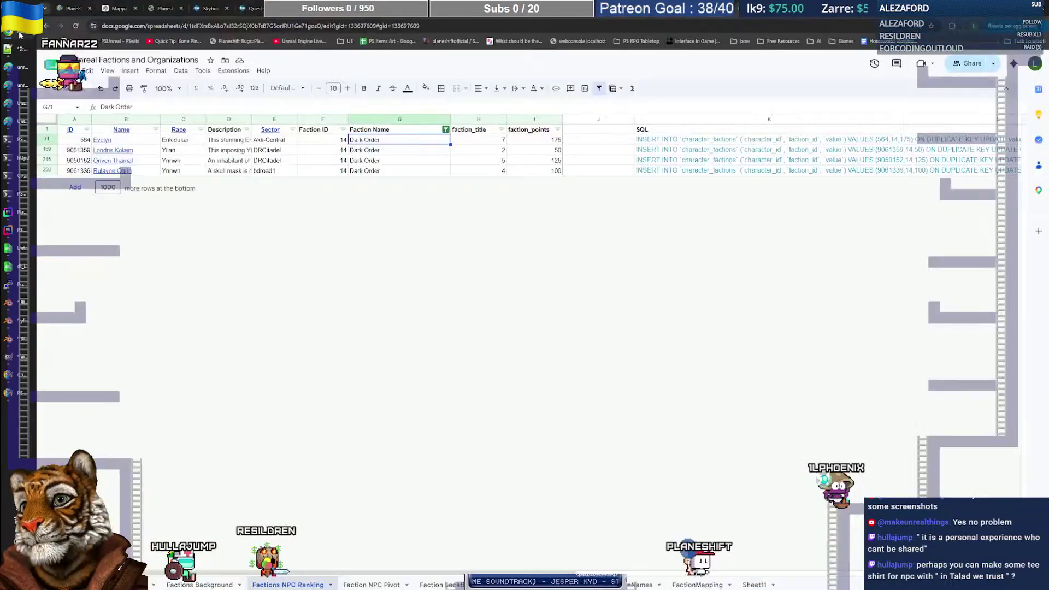
pyautogui.click(123, 11)
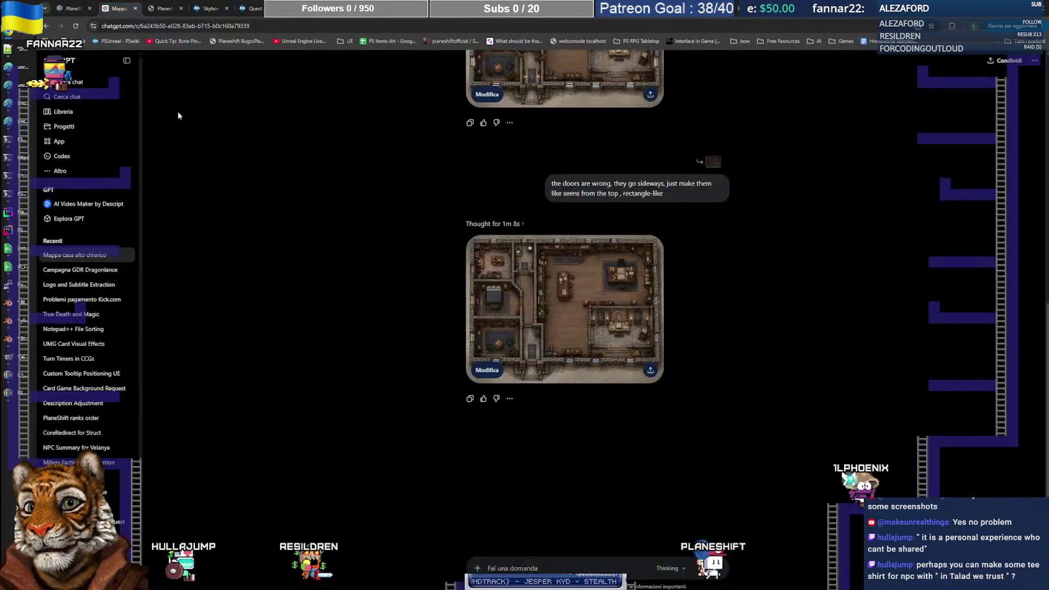
pyautogui.click(82, 83)
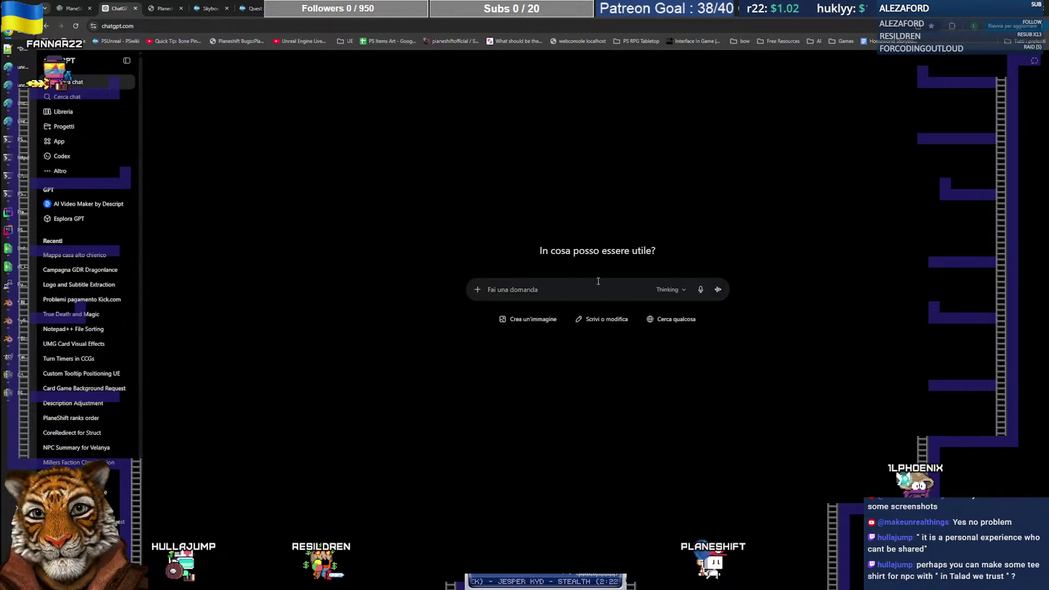
pyautogui.write('I have an npc in m')
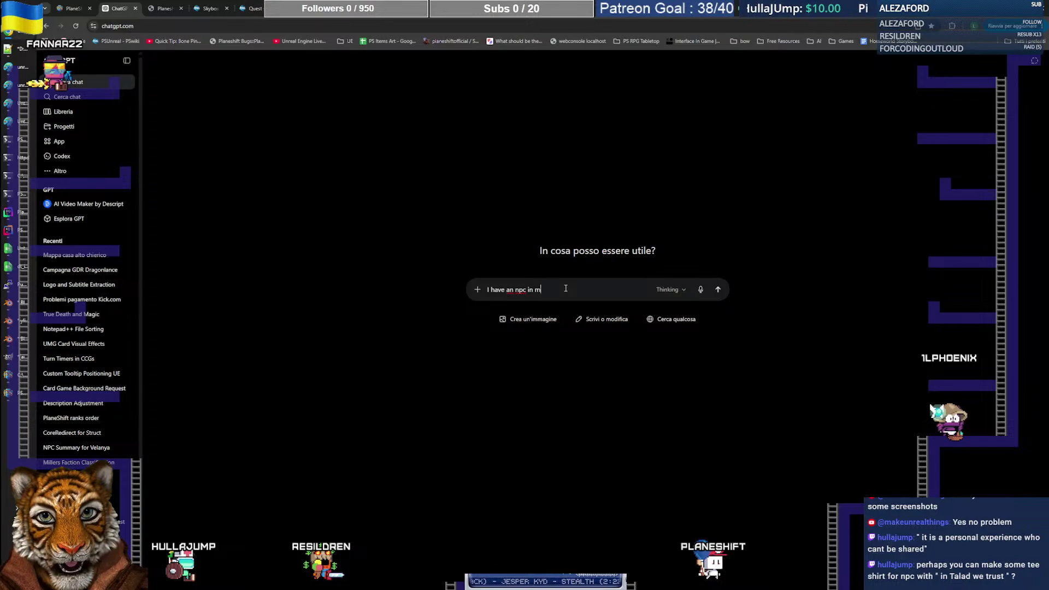
pyautogui.press('BackSpace')
pyautogui.write('game ')
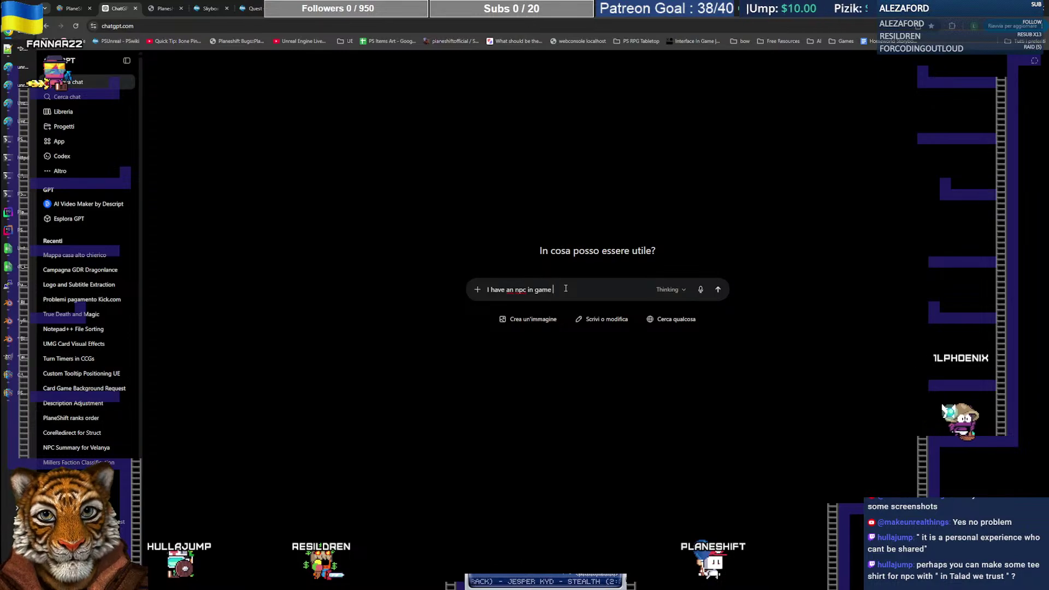
pyautogui.write('call')
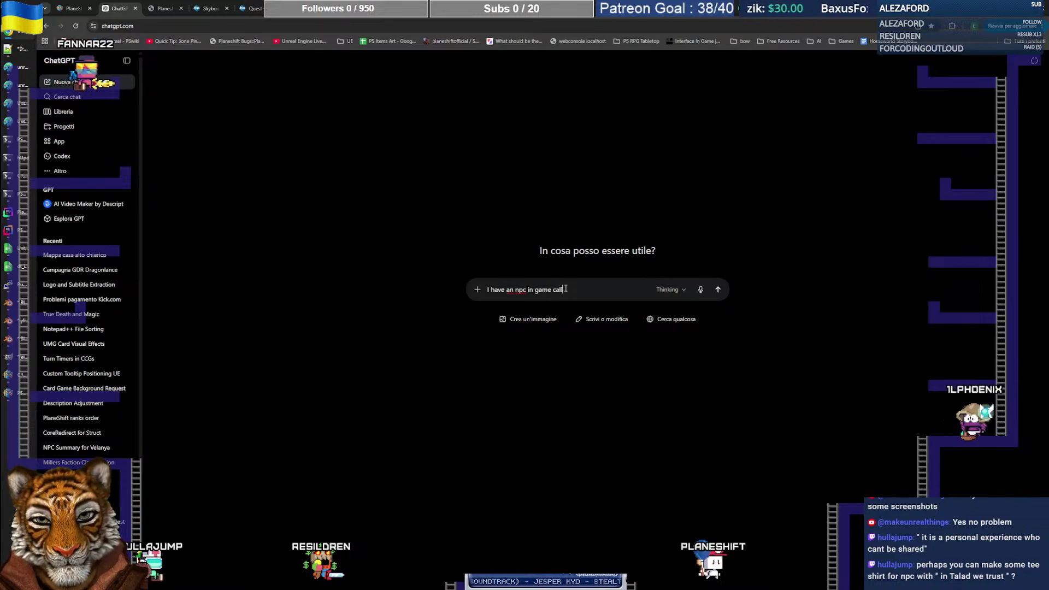
pyautogui.write('ed Evelyn , tha')
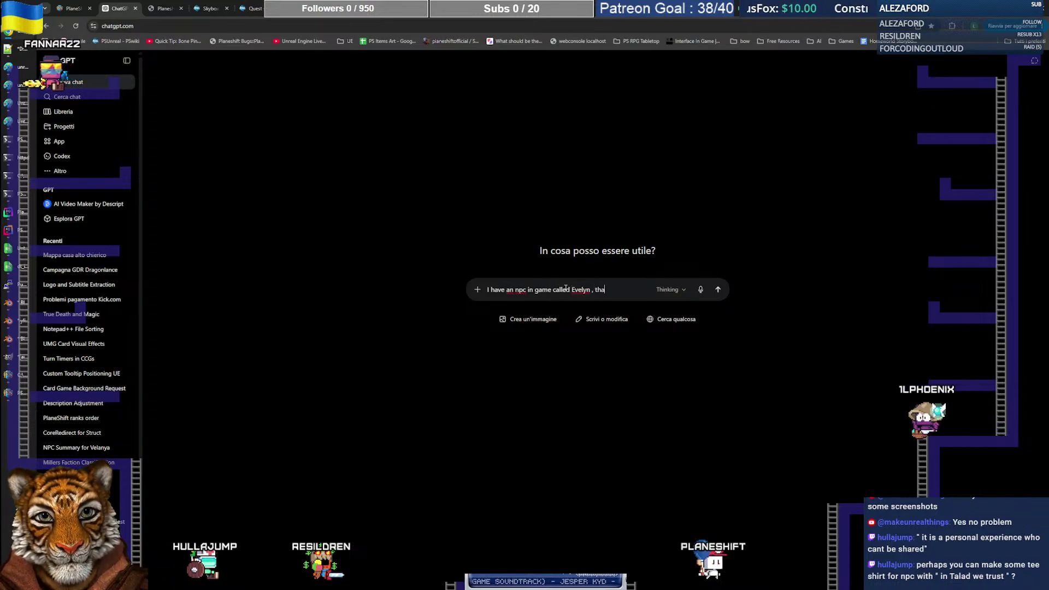
pyautogui.write("t's a master")
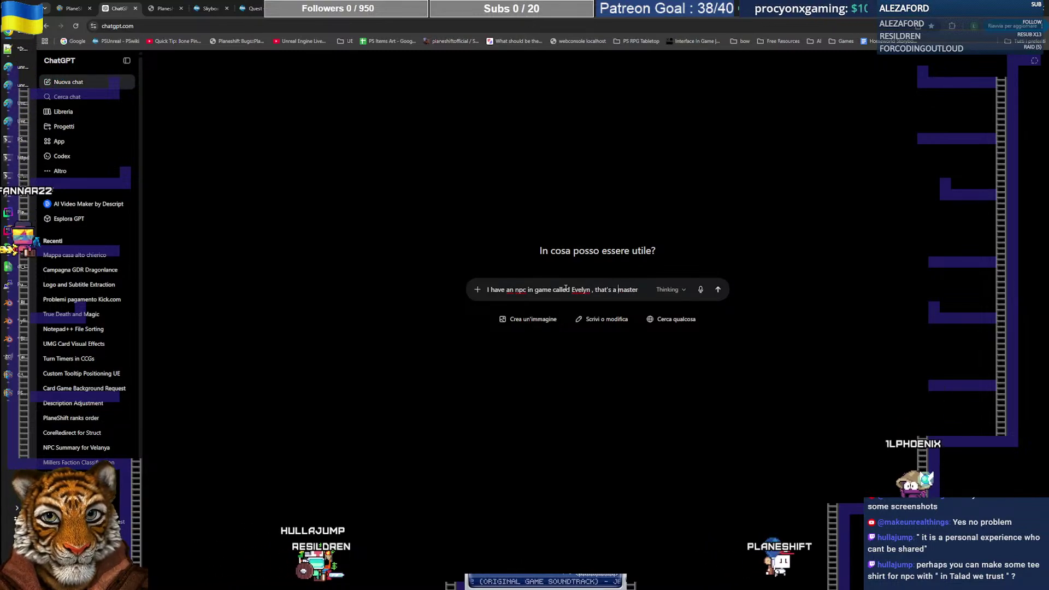
# Step: Complete the prompt's first sentence as "I have an npc in my game PlaneShift called Evelyn , that's a master wizard in the dark way."
pyautogui.hotkey('ctrl', 'Left')
pyautogui.hotkey('ctrl', 'Left')
pyautogui.hotkey('ctrl', 'Left')
pyautogui.hotkey('ctrl', 'Left')
pyautogui.hotkey('ctrl', 'Left')
pyautogui.hotkey('ctrl', 'Left')
pyautogui.hotkey('ctrl', 'Left')
pyautogui.write('my')
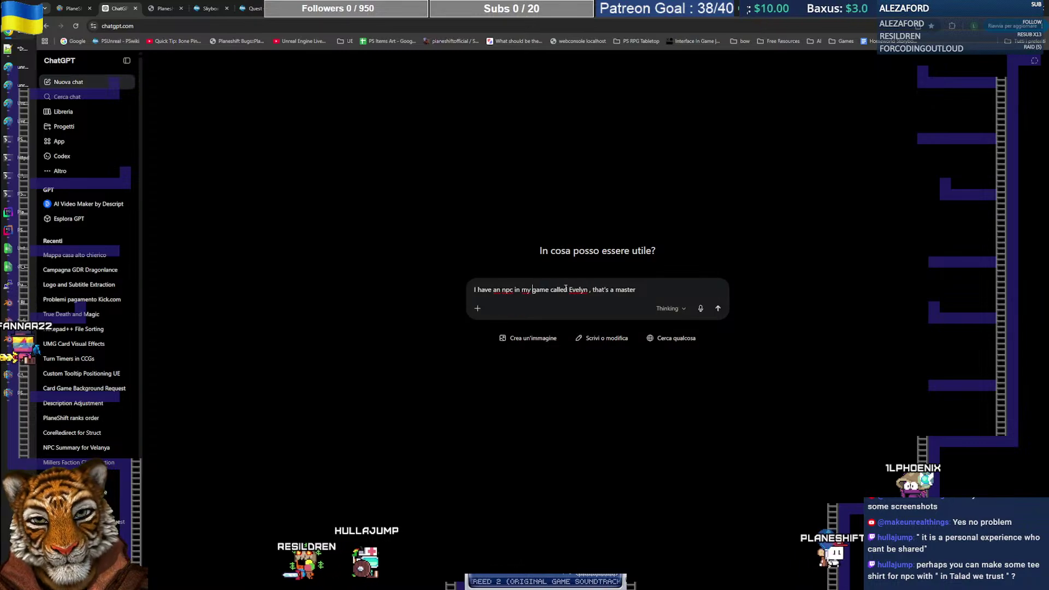
pyautogui.hotkey('ctrl', 'Right')
pyautogui.write('PlaneShift')
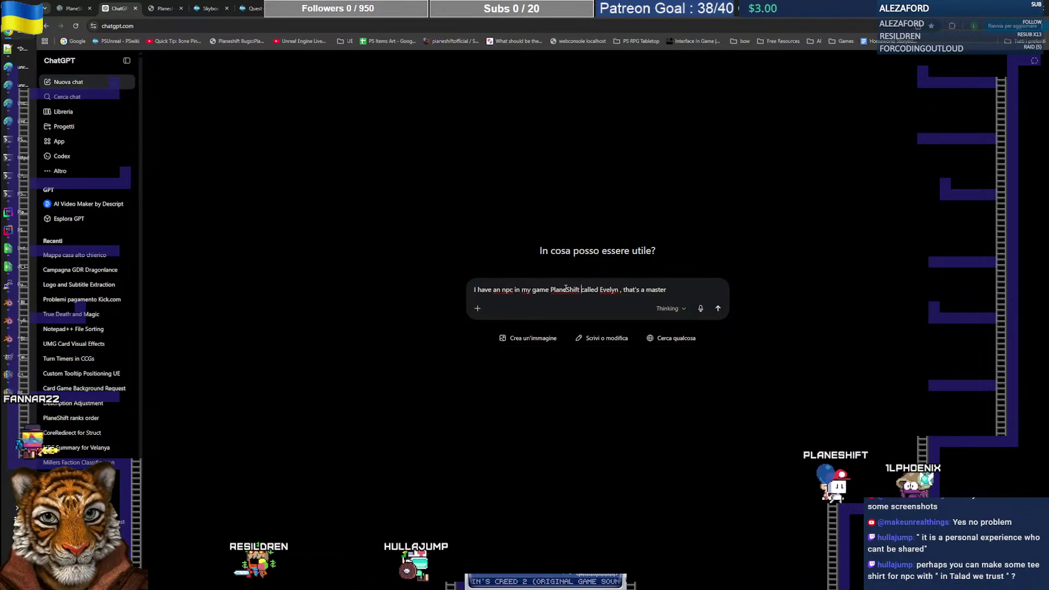
pyautogui.press('End')
pyautogui.write('wizard in the ')
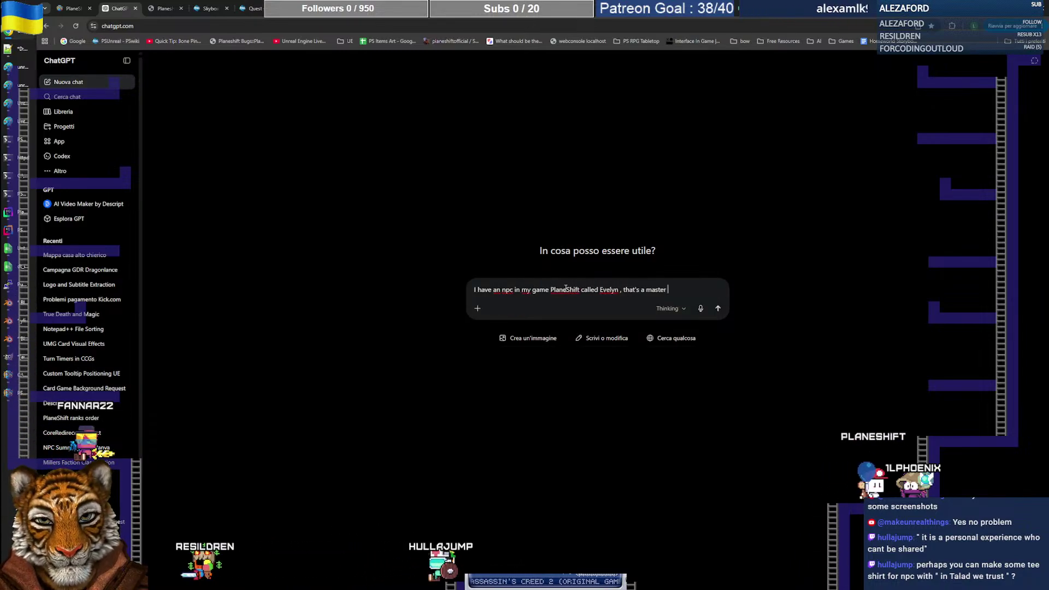
pyautogui.write('dark way. ')
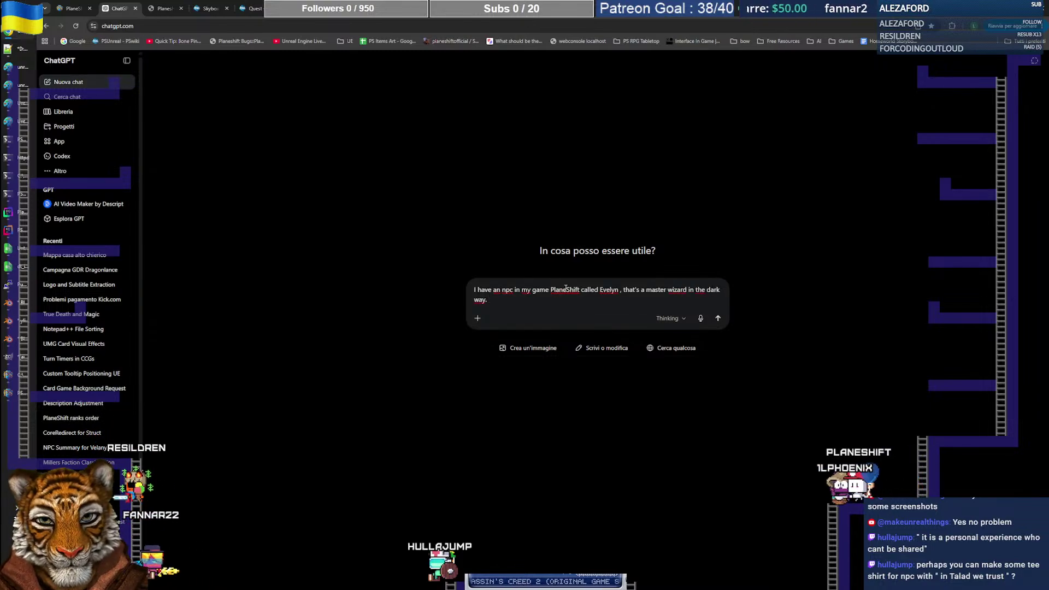
# Step: Add the sentence "the player may ask her about few things connect to dark way magic, and I would like to get her answers to it"
pyautogui.write('the player may ')
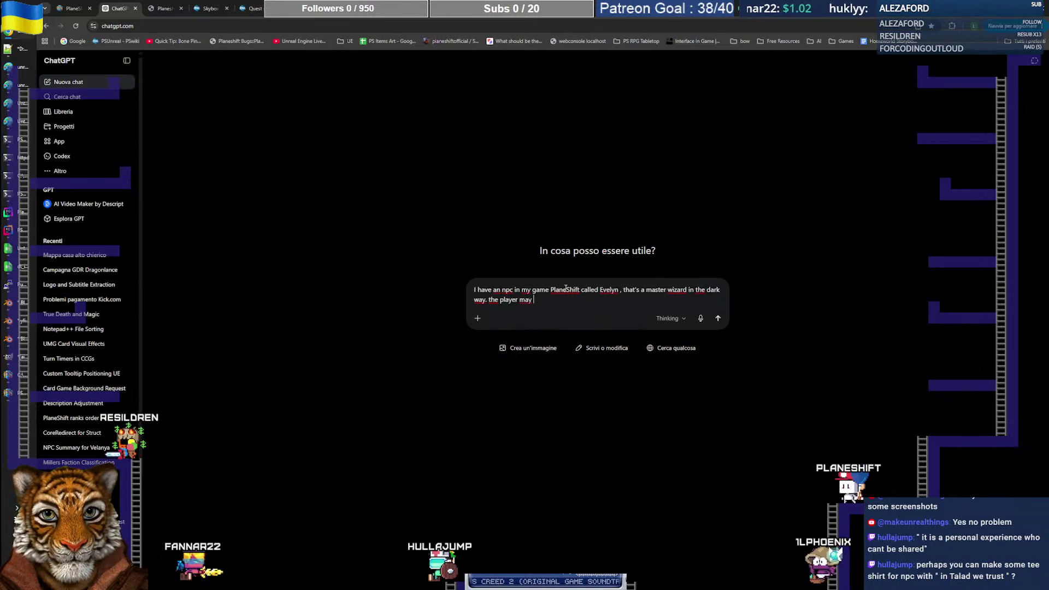
pyautogui.write('ask her about')
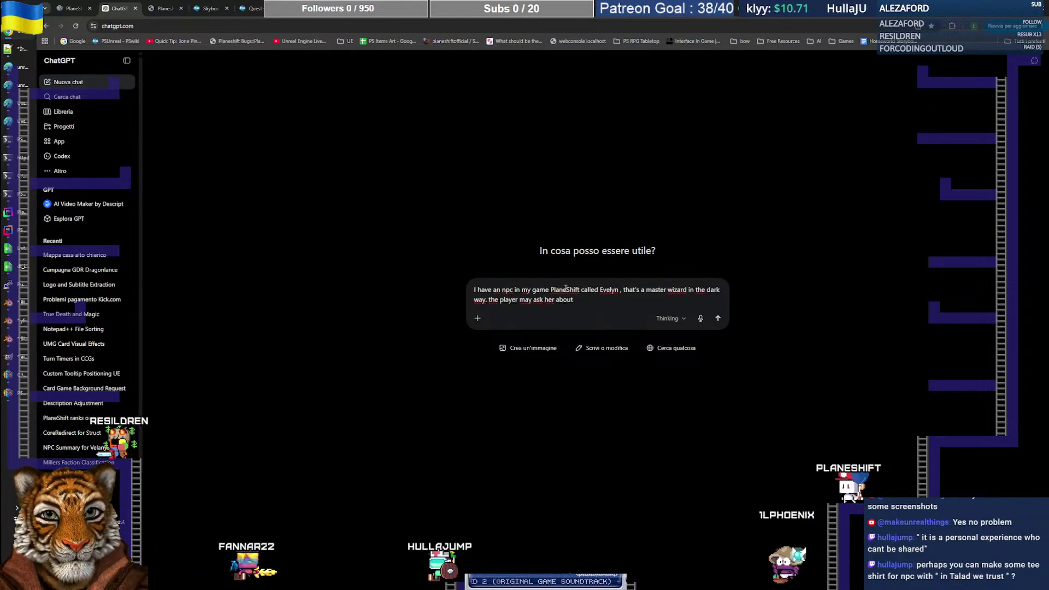
pyautogui.write(' few things c')
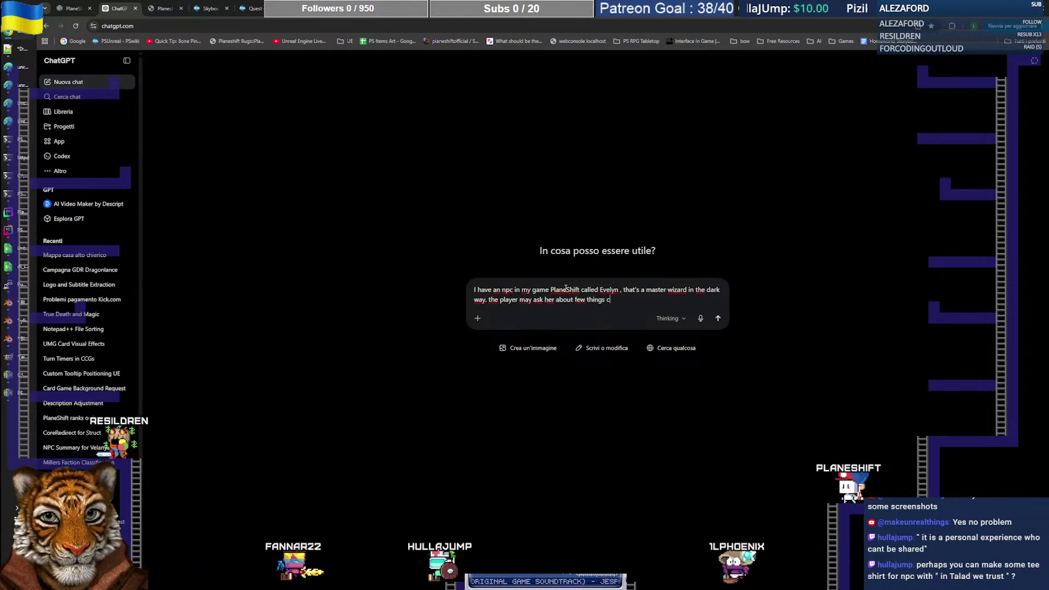
pyautogui.write('onnect to dark ')
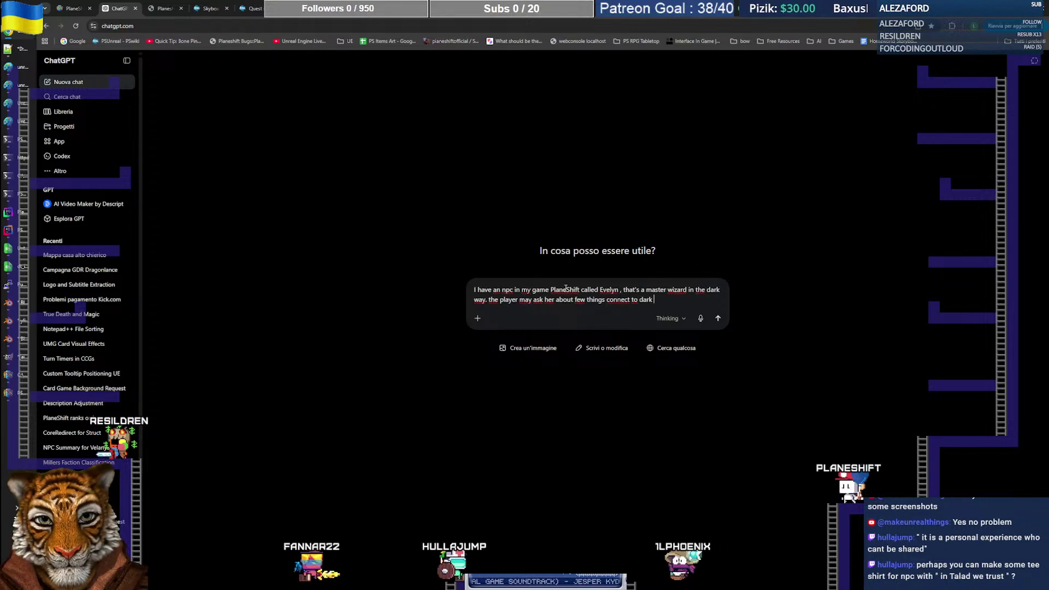
pyautogui.write('way magic, and I ')
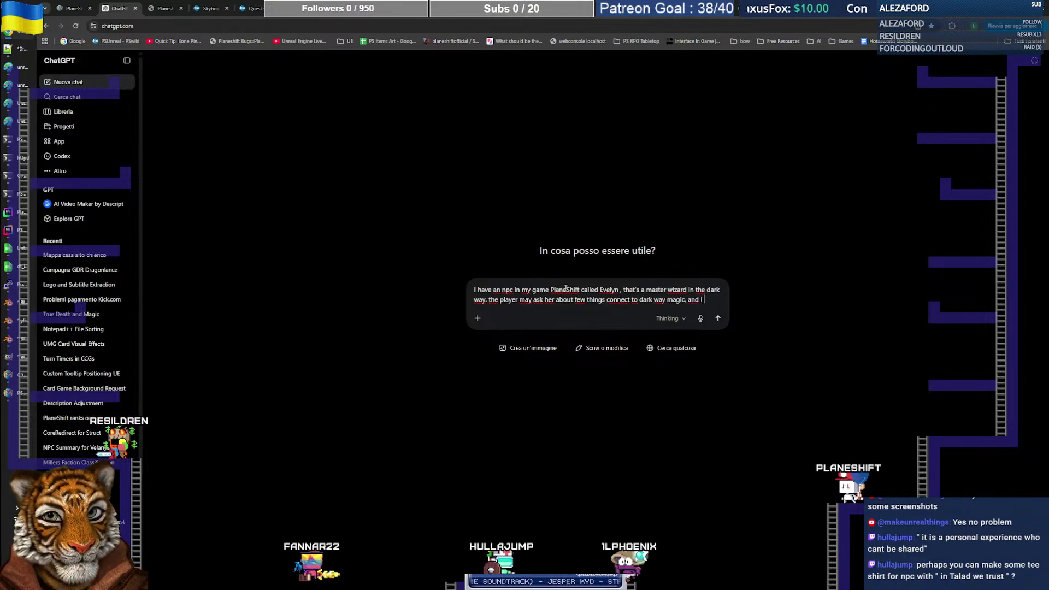
pyautogui.write('would like to get')
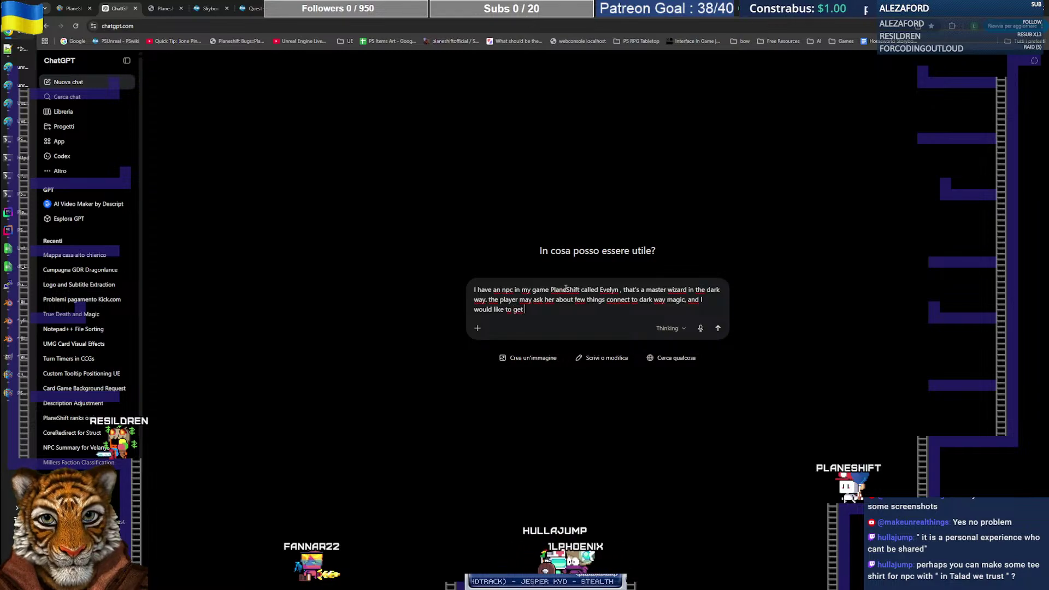
pyautogui.write(' her answers to it')
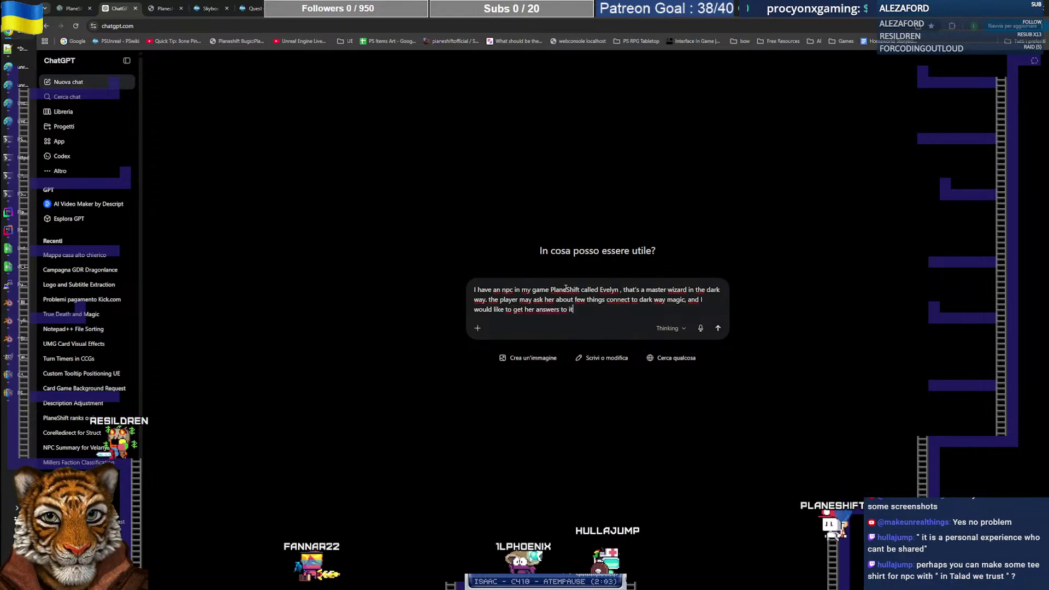
# Step: Add the sentence "Here is the text connect to some quests related to the dark way magic, so you may get more info."
pyautogui.write('. Here is the ')
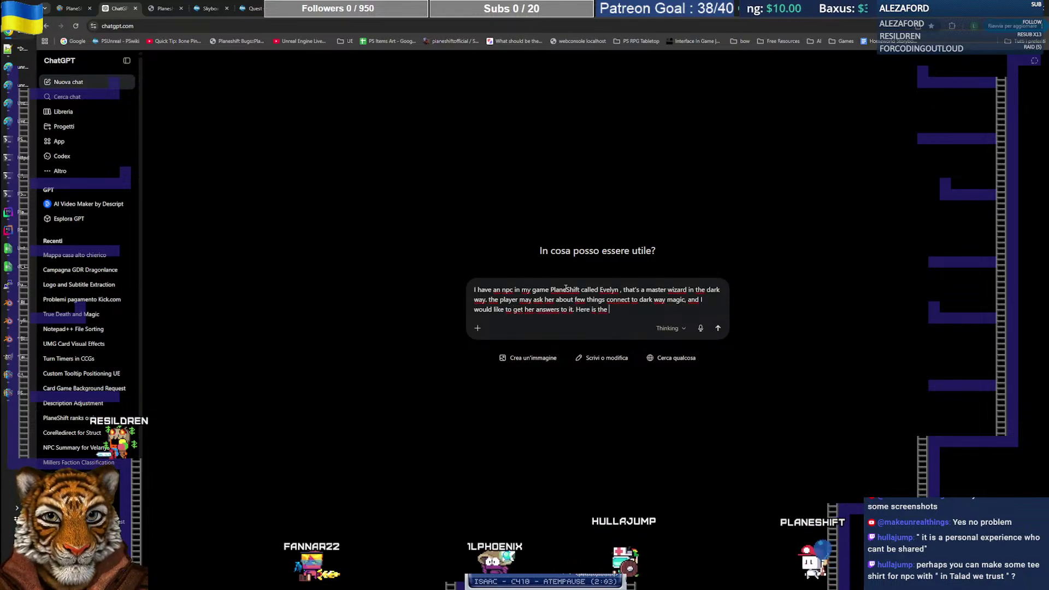
pyautogui.write('text connec')
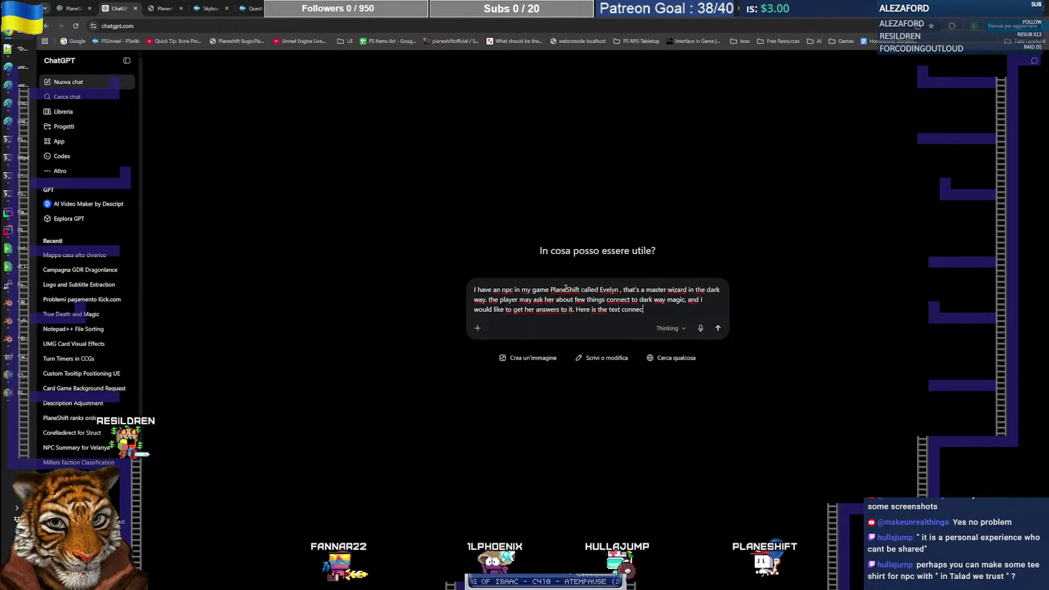
pyautogui.write('t to some ')
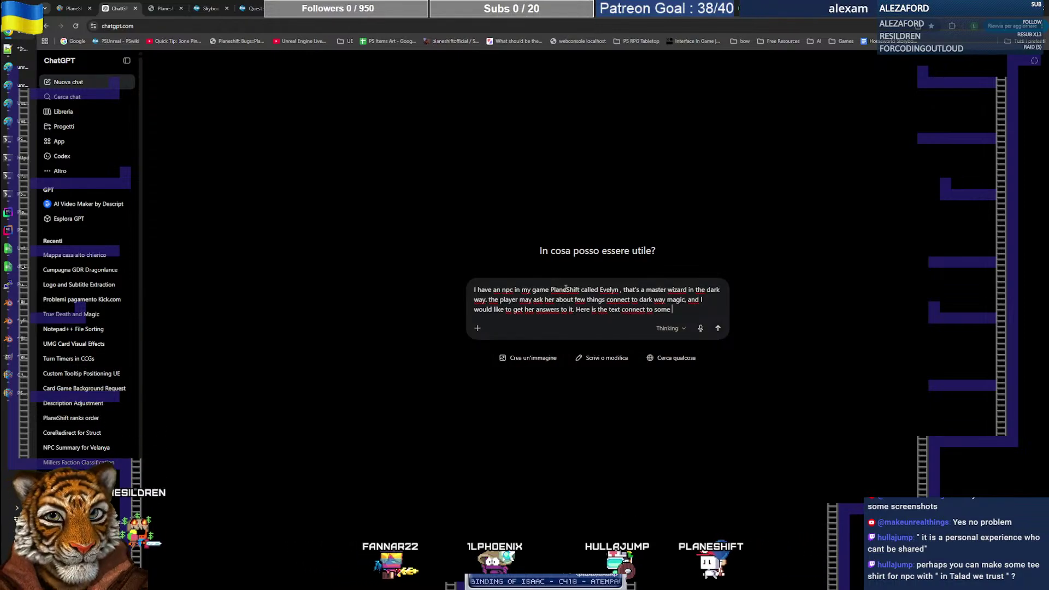
pyautogui.write('quests realate')
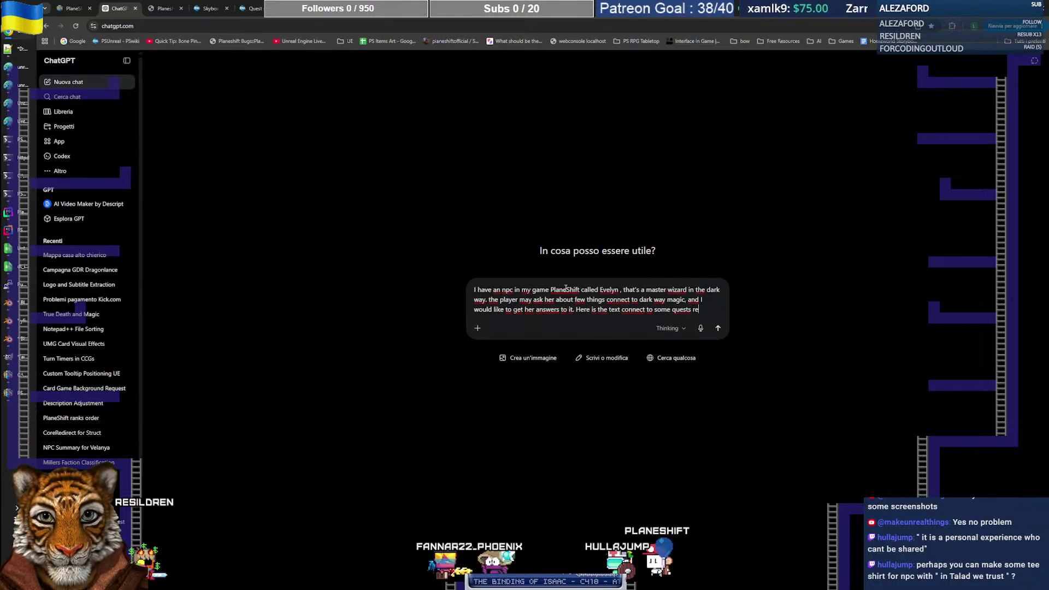
pyautogui.press('BackSpace')
pyautogui.press('BackSpace')
pyautogui.press('BackSpace')
pyautogui.press('BackSpace')
pyautogui.press('BackSpace')
pyautogui.write('lat')
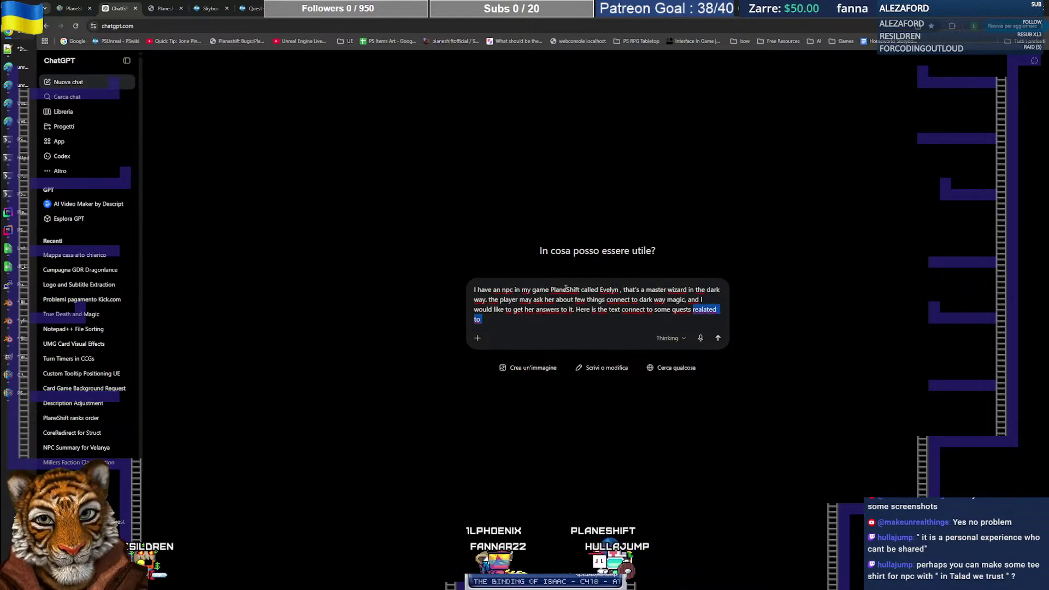
pyautogui.write('ed to the dark ')
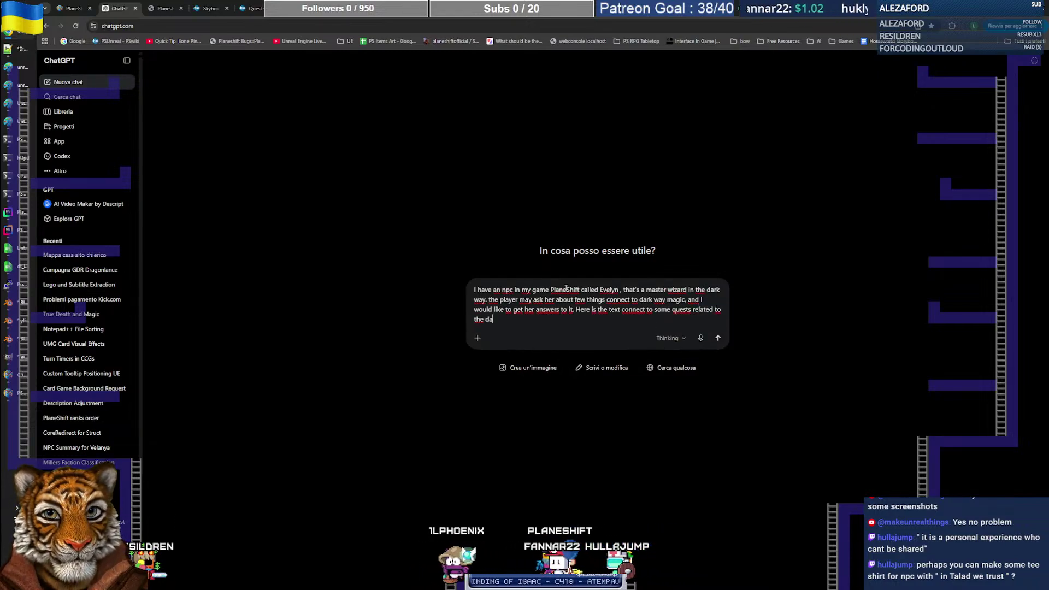
pyautogui.write('way magic, so ')
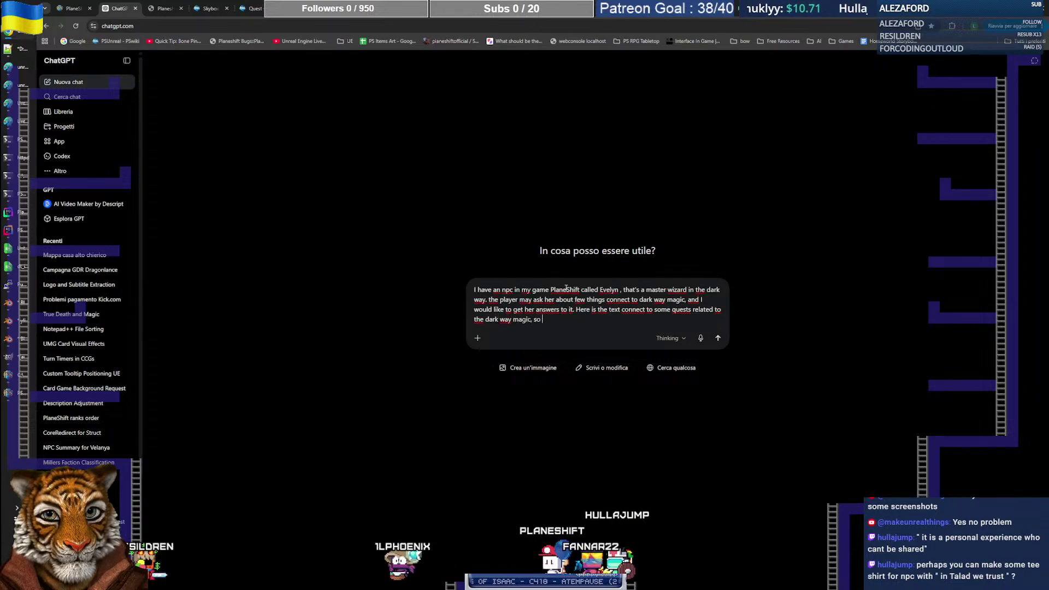
pyautogui.write('you may get ')
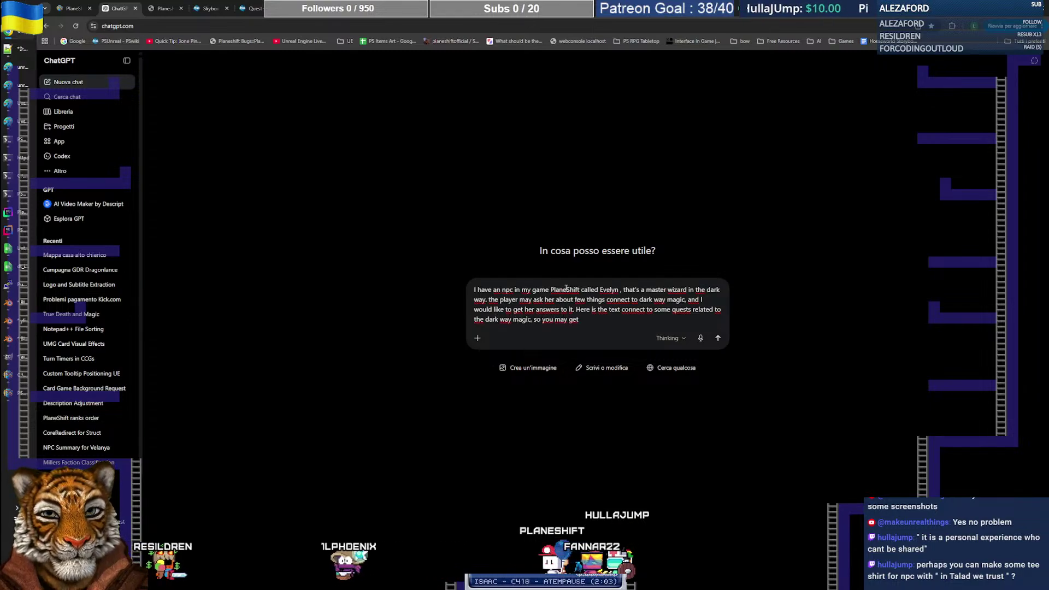
pyautogui.write('mo')
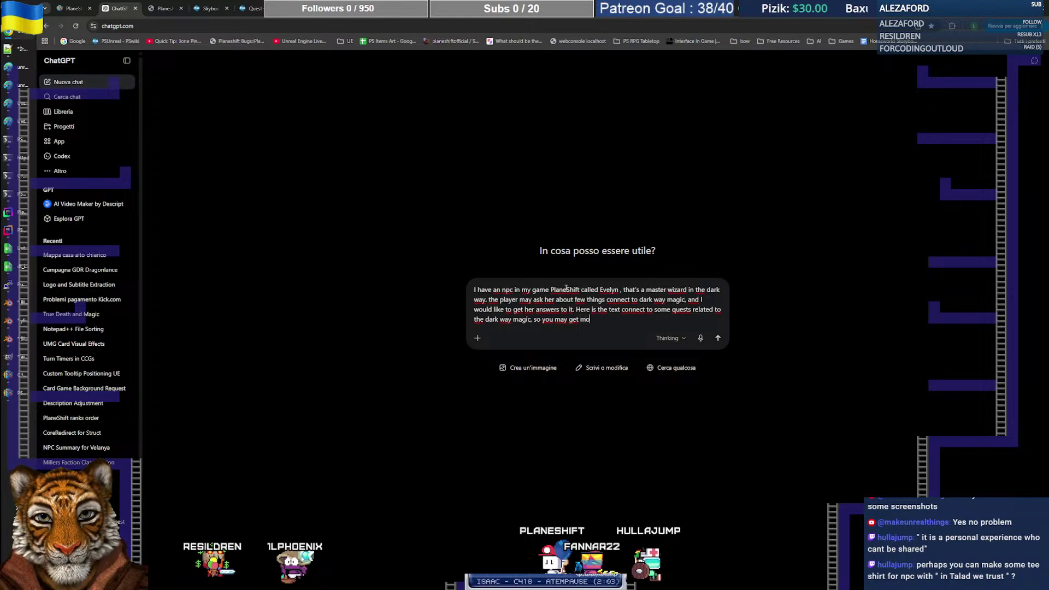
pyautogui.write('re info.')
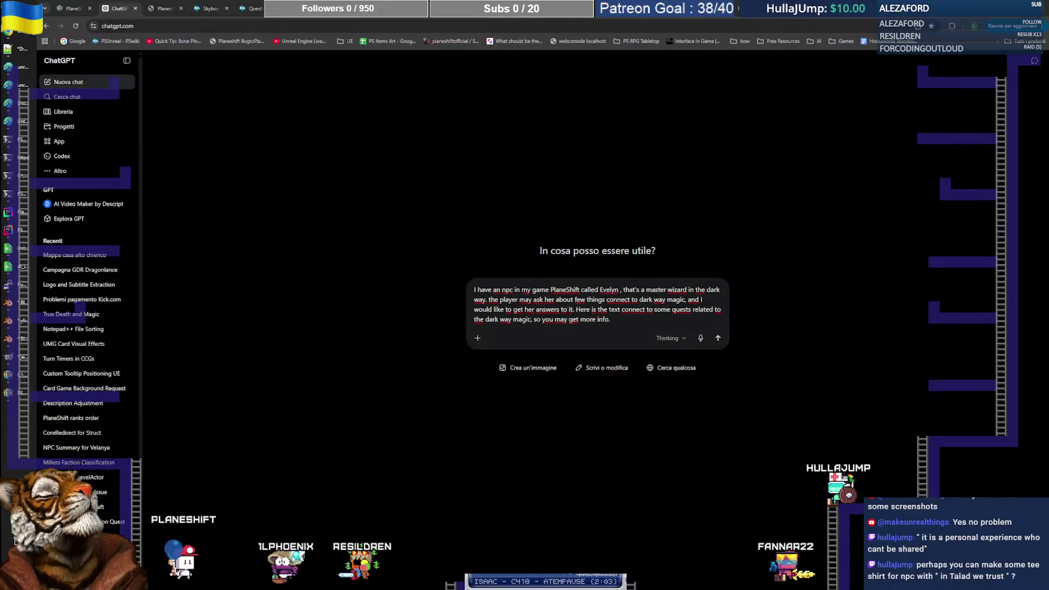
# Step: Switch to Notepad++, create a new document and paste the copied quest script of The Dark Way Beckons
pyautogui.click(21, 50)
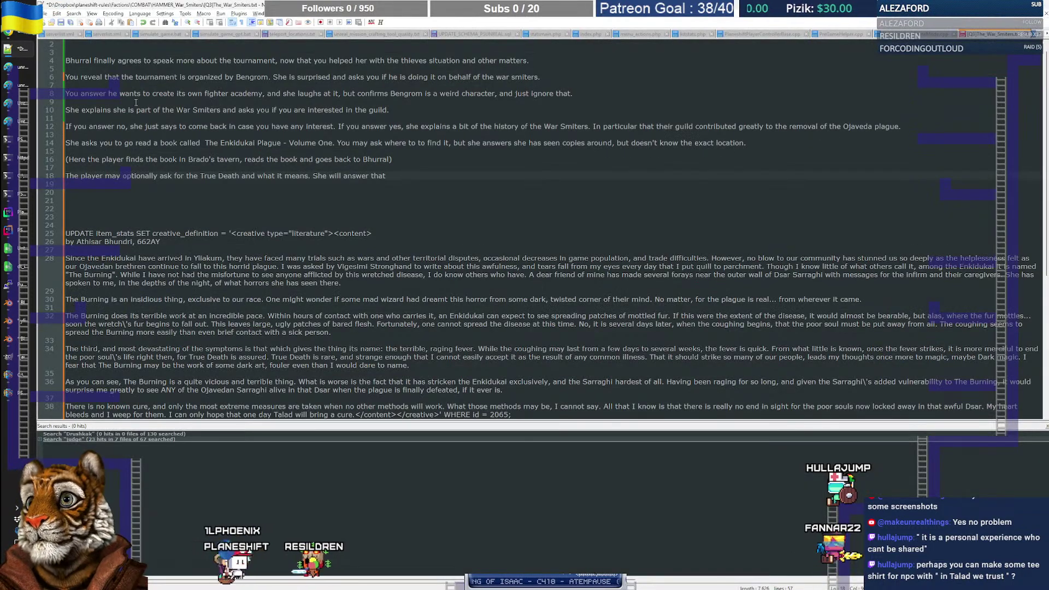
pyautogui.hotkey('ctrl', 'n')
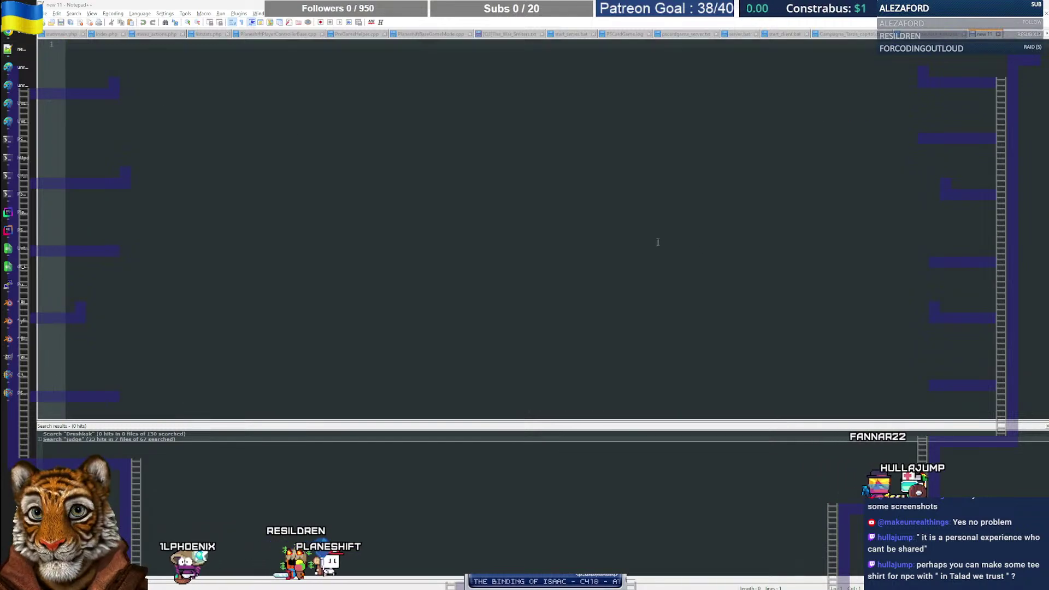
pyautogui.hotkey('ctrl', 'v')
pyautogui.press('Return')
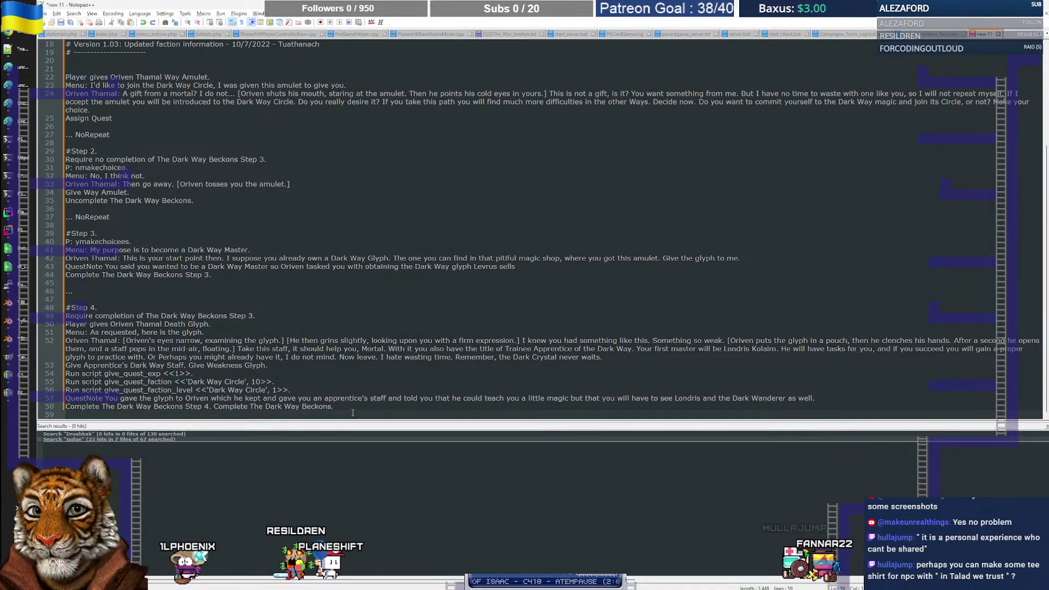
# Step: Append the quest scripts of The Dark Way Apprentice, Dark Way Glyph Training and Becoming a Dark Way Adept to the document
pyautogui.hotkey('ctrl', 'v')
pyautogui.press('Return')
pyautogui.press('Return')
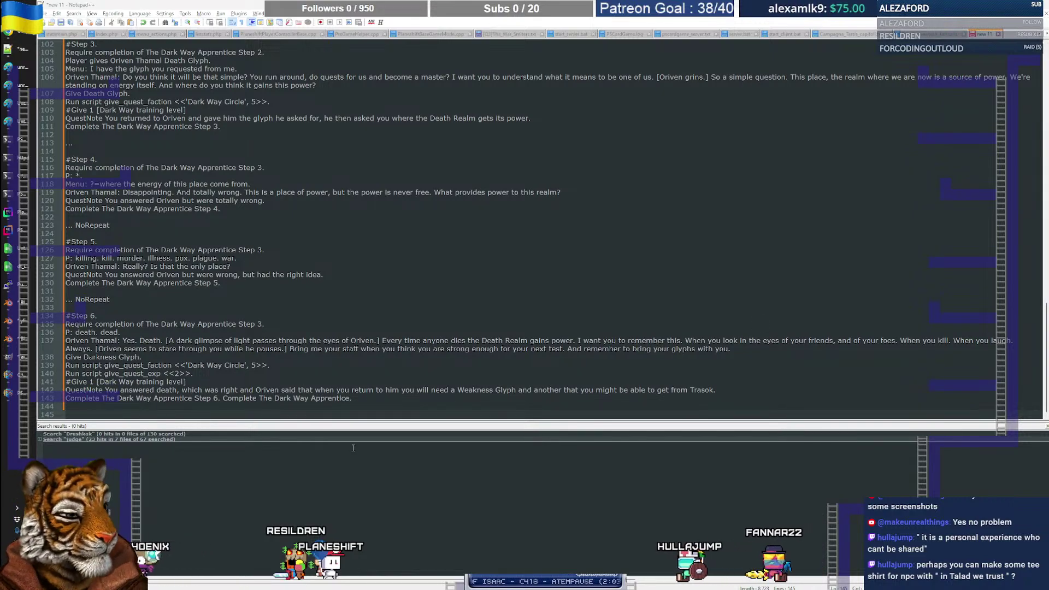
pyautogui.hotkey('ctrl', 'v')
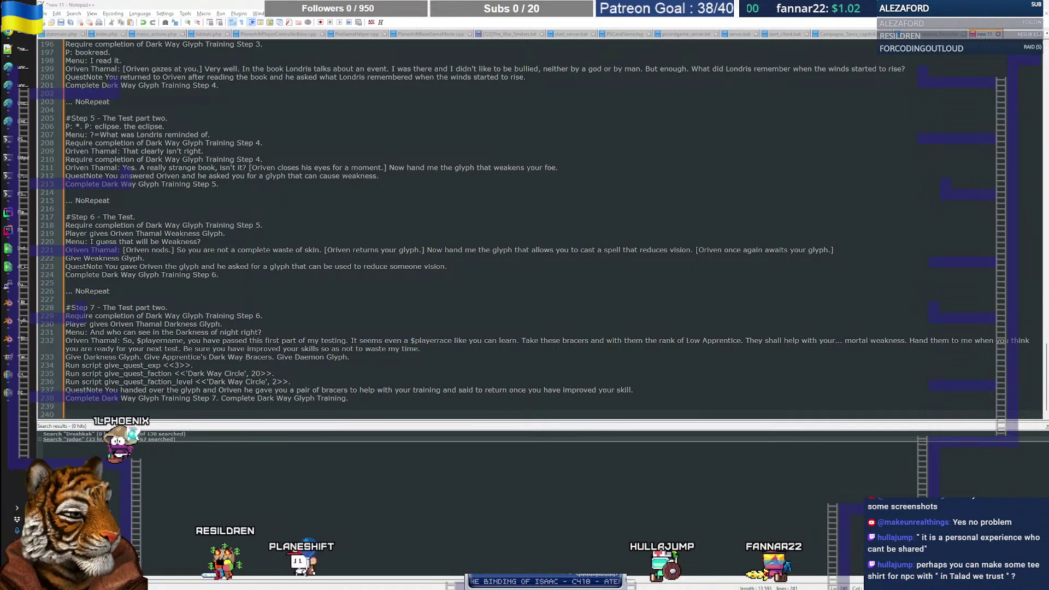
pyautogui.hotkey('ctrl', 'v')
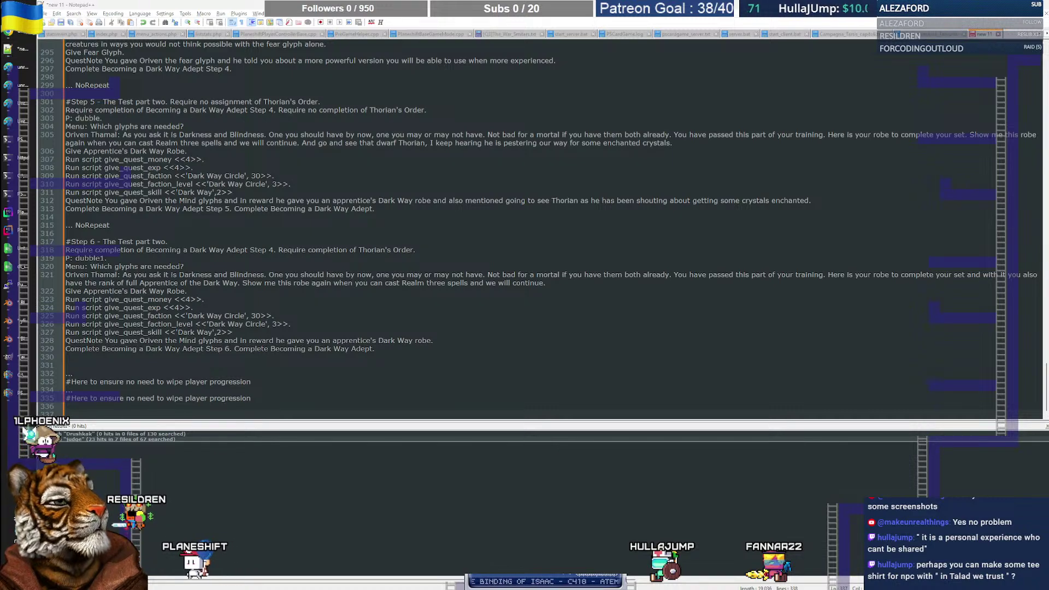
# Step: Append the quest scripts of No Time for the Dark and The Dark Way Adept to the end of the document
pyautogui.hotkey('ctrl', 'v')
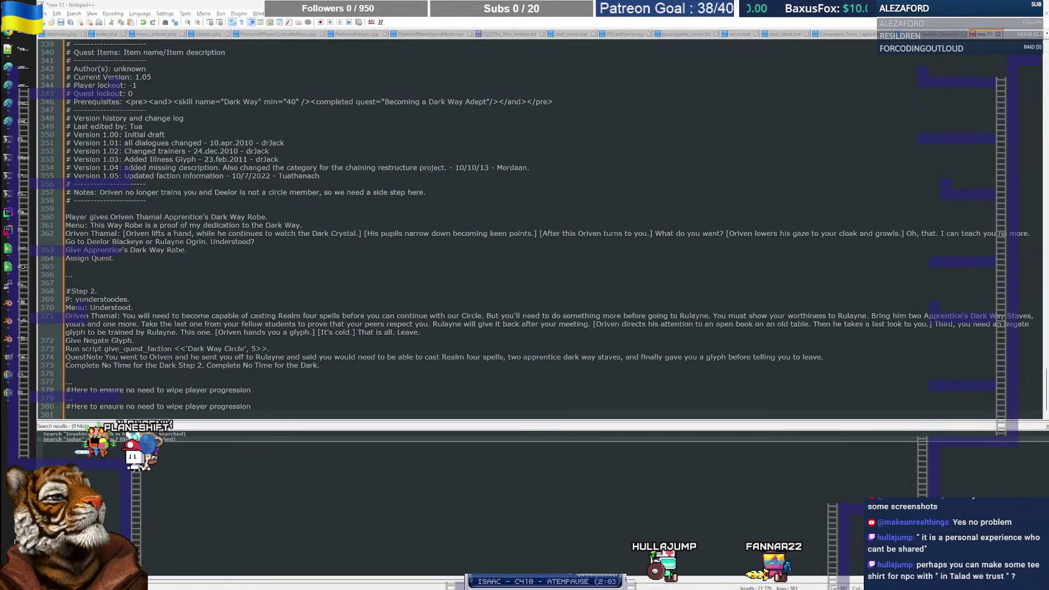
pyautogui.click(391, 408)
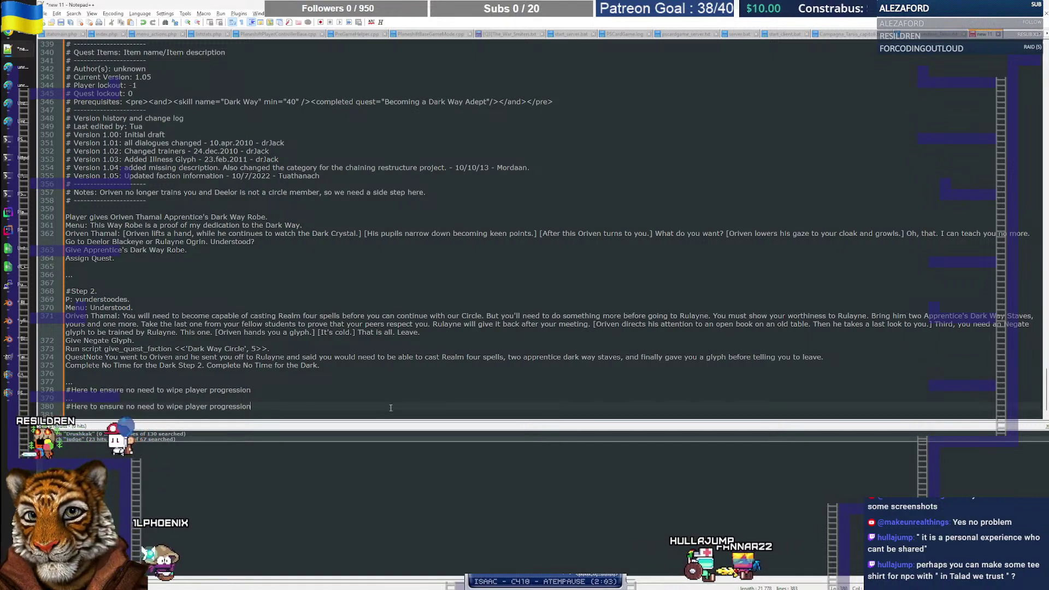
pyautogui.hotkey('ctrl', 'v')
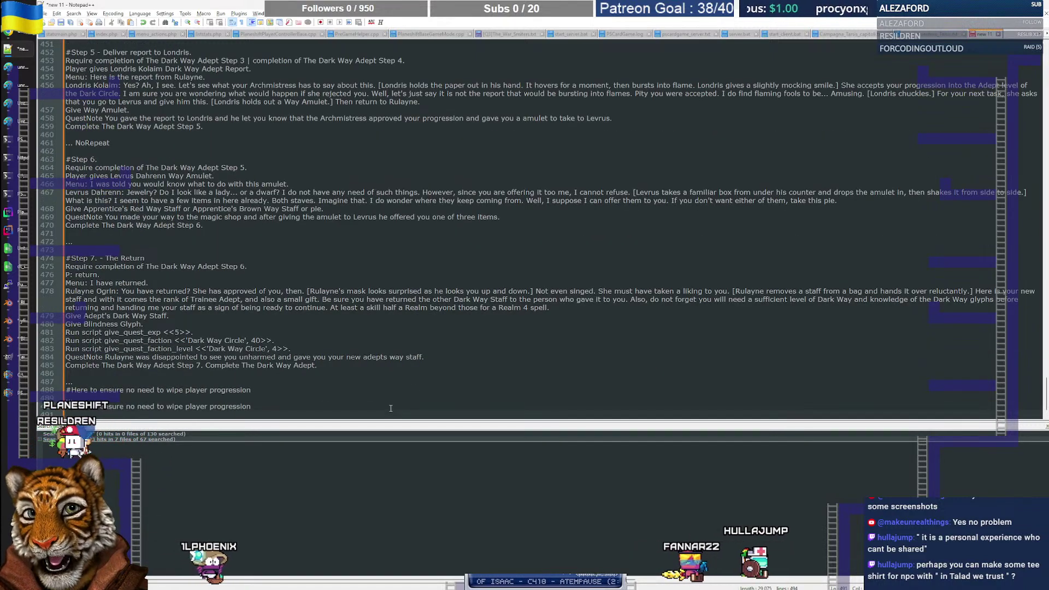
# Step: Copy the entire quest document and paste it into the ChatGPT prompt in the browser
pyautogui.hotkey('ctrl', 'a')
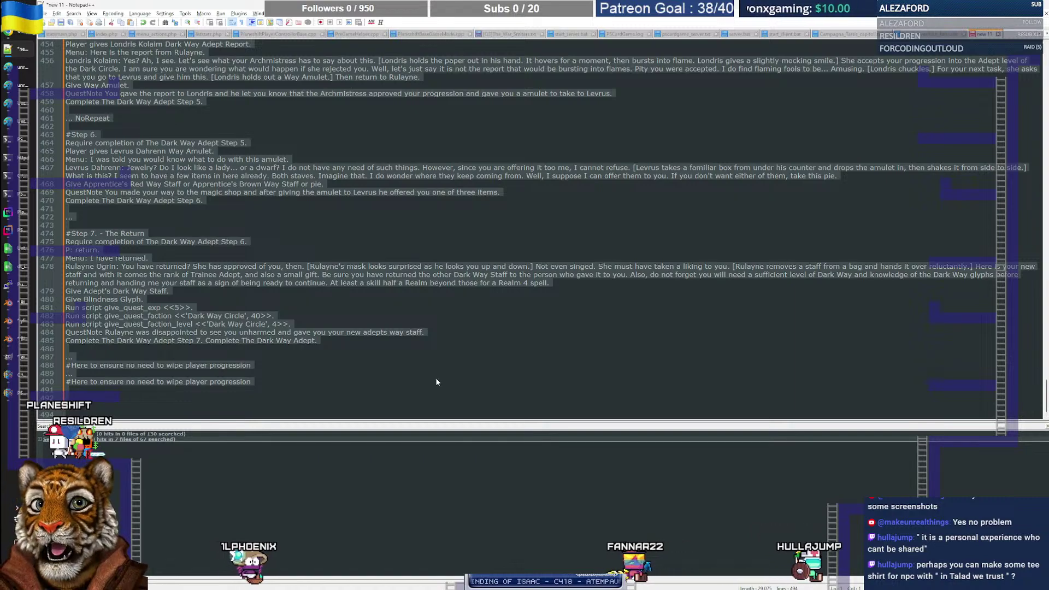
pyautogui.hotkey('alt', 'Tab')
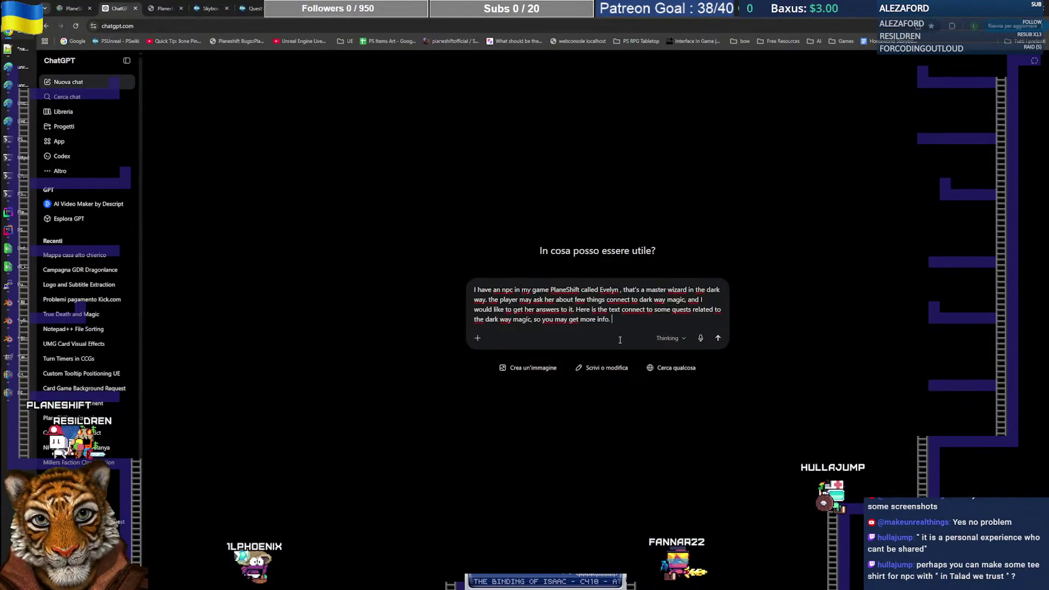
pyautogui.hotkey('ctrl', 'v')
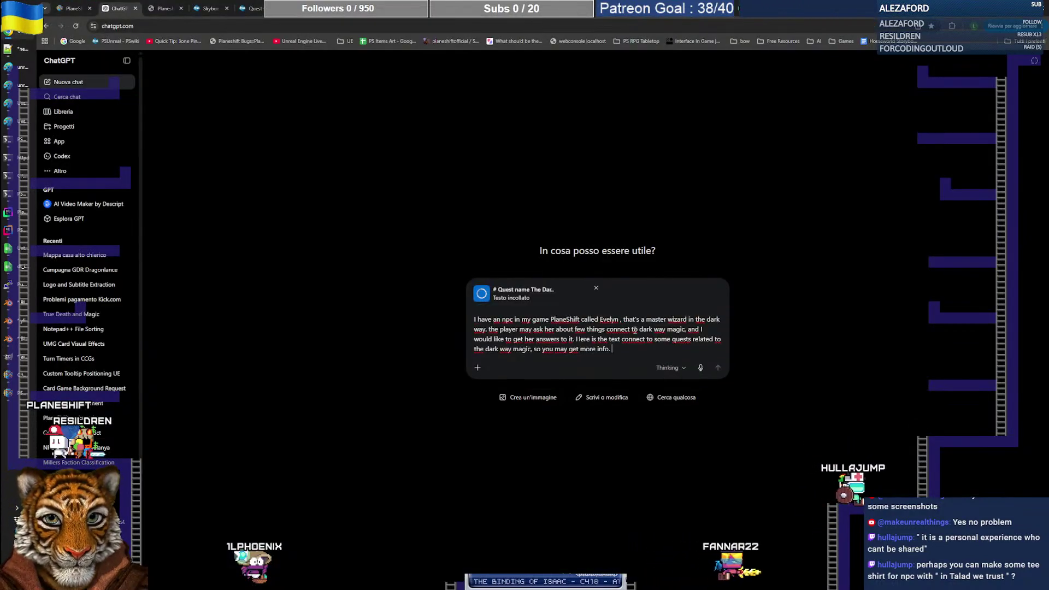
# Step: Add the line "The questions the player will ask are:" followed by the list item "- what is the Dark way ?"
pyautogui.hotkey('shift', 'Return')
pyautogui.hotkey('shift', 'Return')
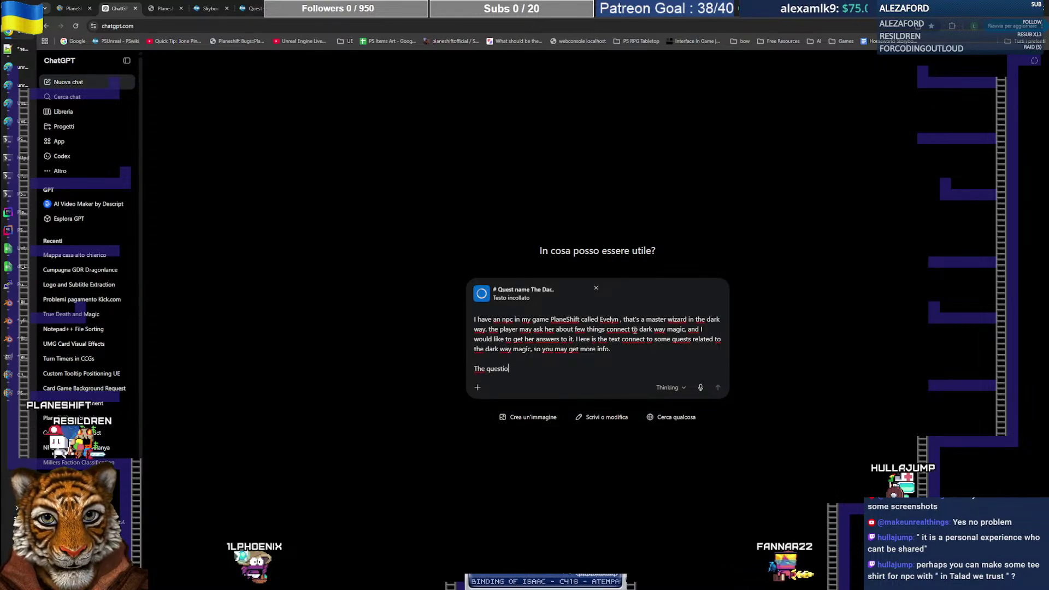
pyautogui.write('The questions the player will ')
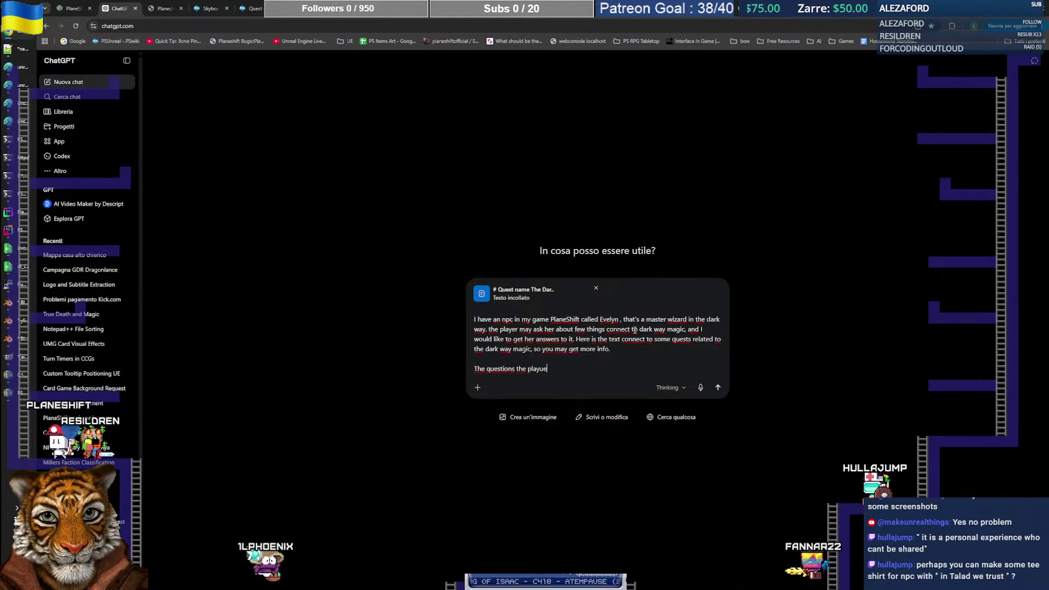
pyautogui.write('ask is :')
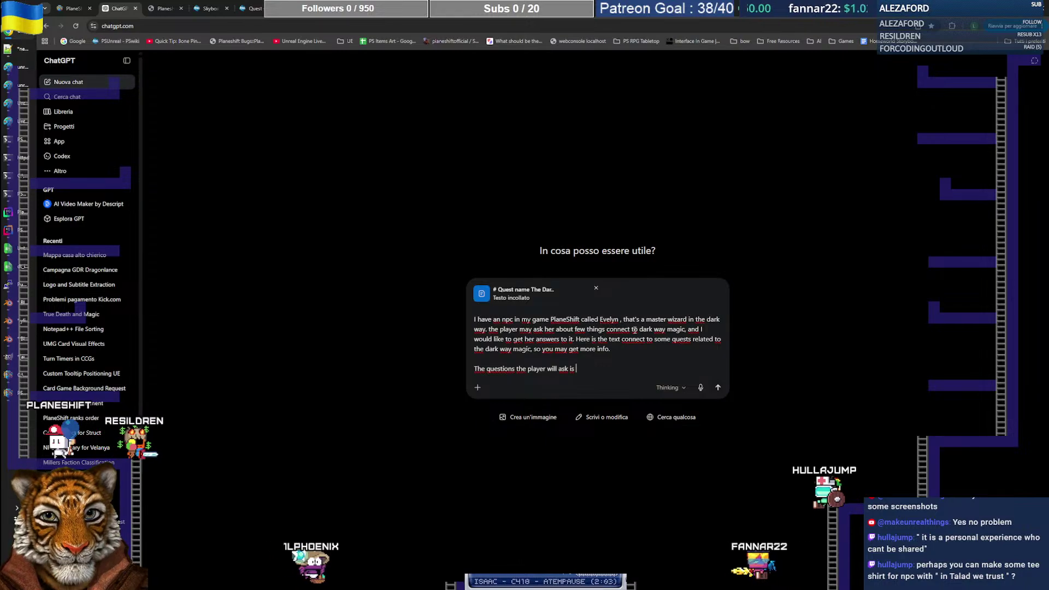
pyautogui.press('BackSpace')
pyautogui.press('BackSpace')
pyautogui.press('BackSpace')
pyautogui.press('BackSpace')
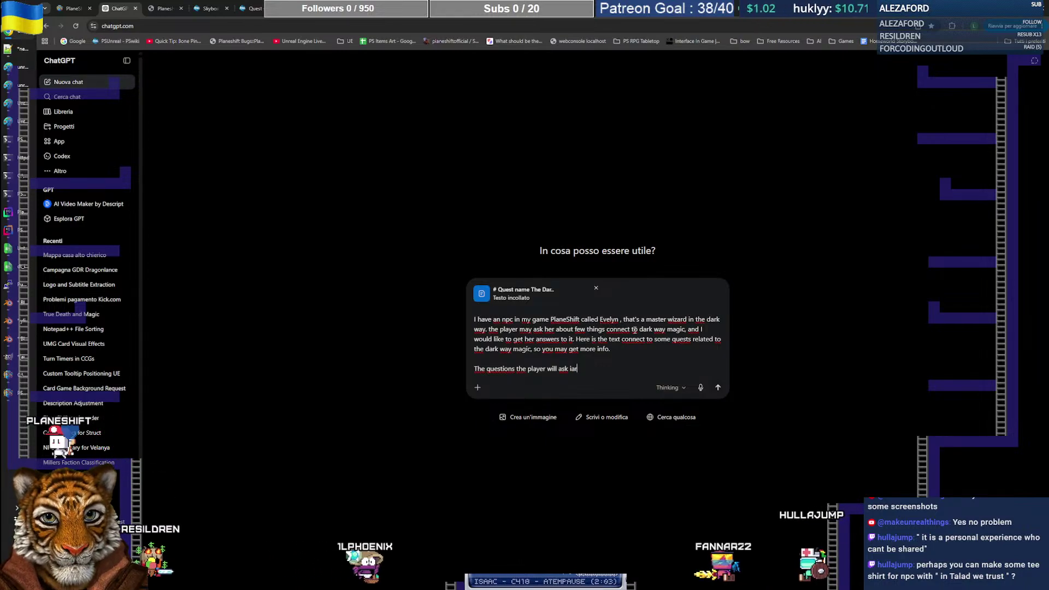
pyautogui.write('are:')
pyautogui.hotkey('shift', 'Return')
pyautogui.write('-')
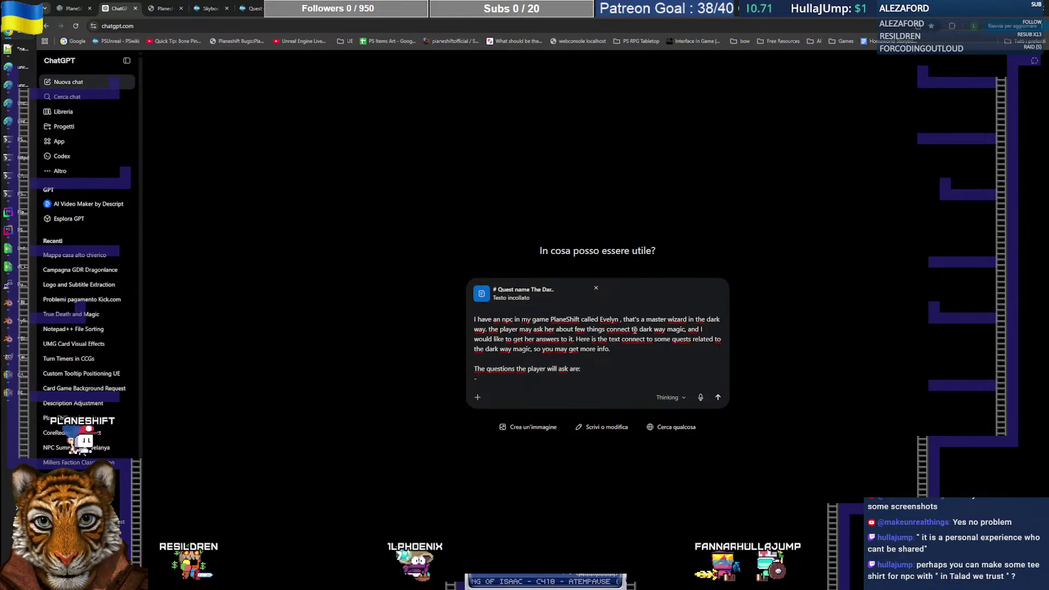
pyautogui.write(' what is the Dark way ?')
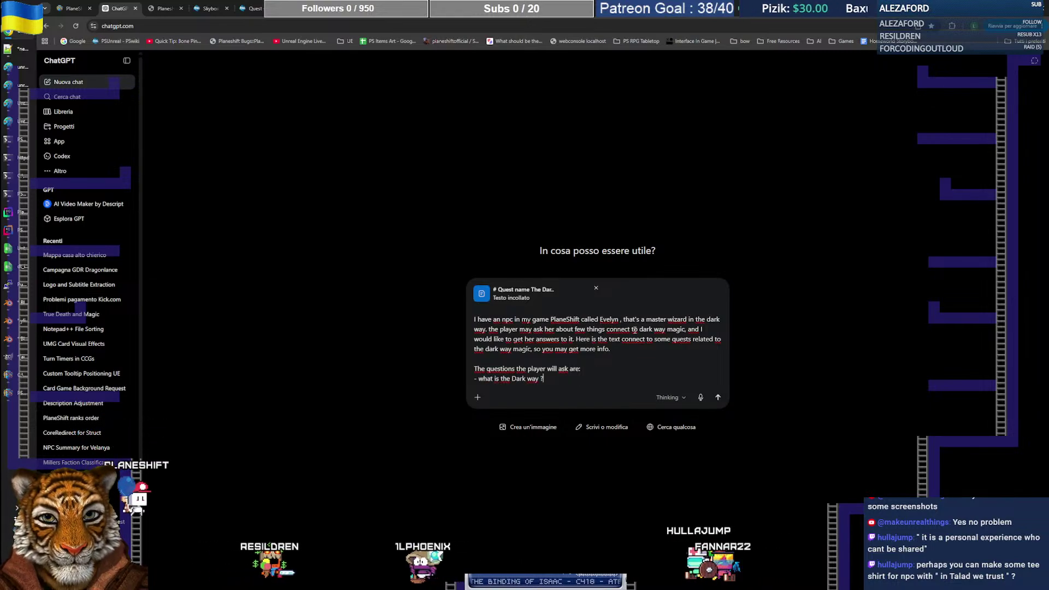
# Step: Add the questions "- what can you tell me about magic?" and "- who is Dakkru" to the list
pyautogui.hotkey('shift', 'Return')
pyautogui.write('- what can you tell me ab')
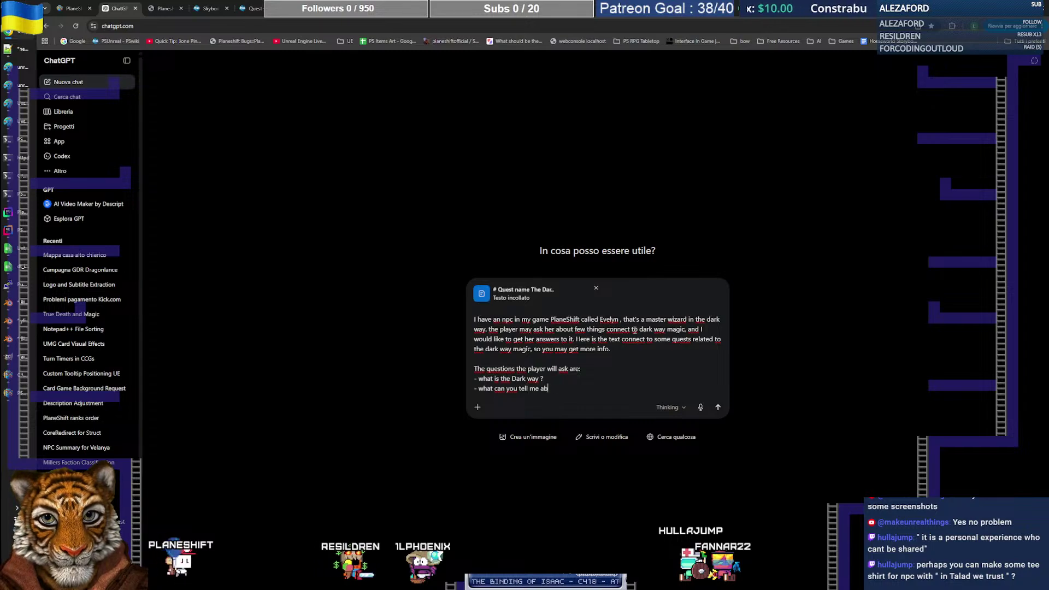
pyautogui.write('out magic?')
pyautogui.hotkey('shift', 'Return')
pyautogui.write('- who is Dakkru')
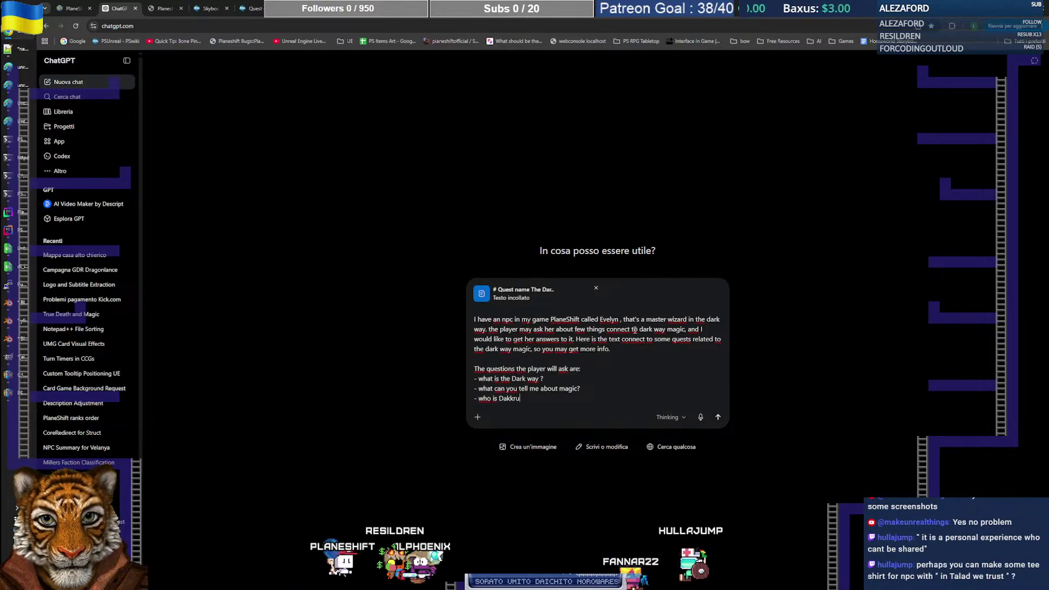
# Step: Add the questions "- what is true death" and "- what is the death realm", and send the prompt
pyautogui.hotkey('shift', 'Return')
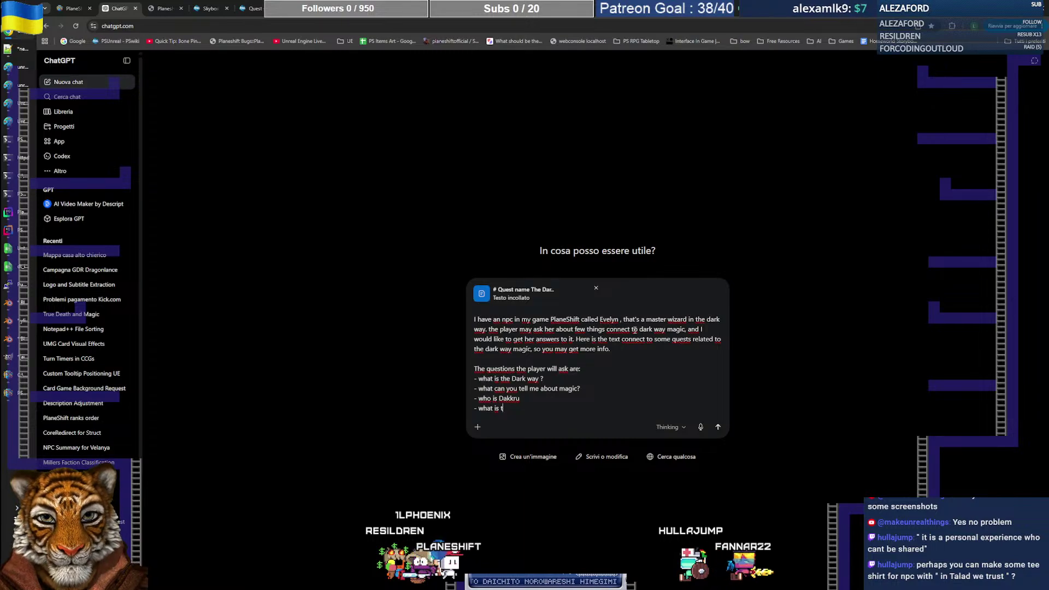
pyautogui.write('- what is true death')
pyautogui.hotkey('shift', 'Return')
pyautogui.write('- weh')
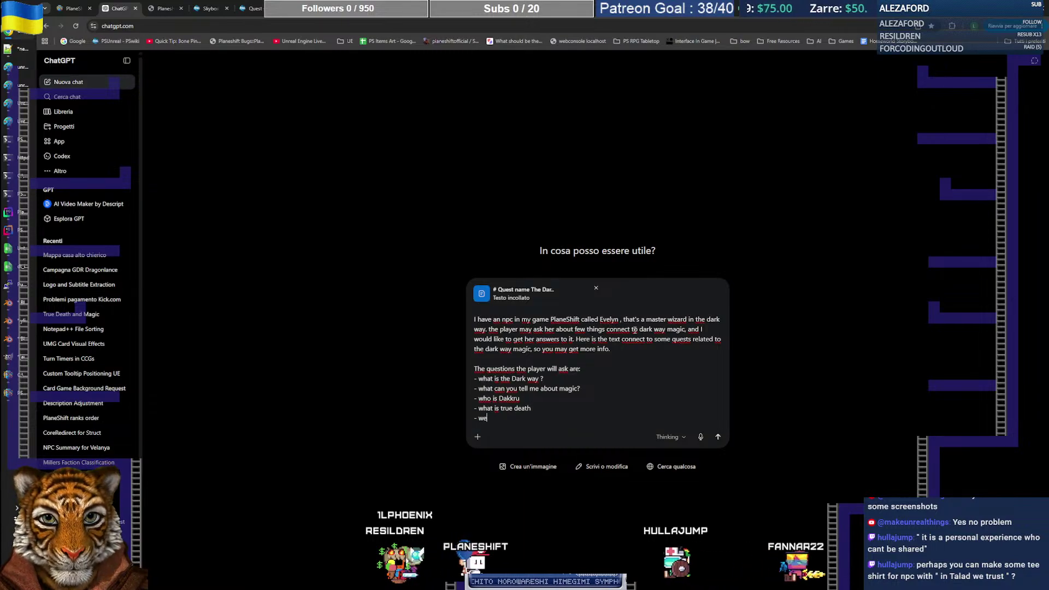
pyautogui.press('BackSpace')
pyautogui.press('BackSpace')
pyautogui.write('hat is the death ')
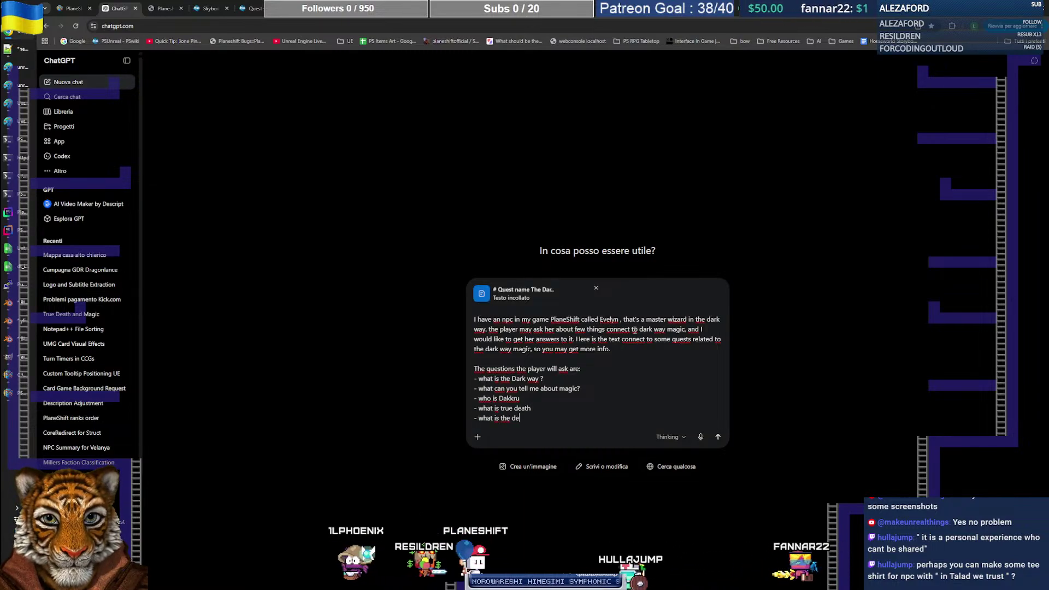
pyautogui.write('realm')
pyautogui.hotkey('shift', 'Return')
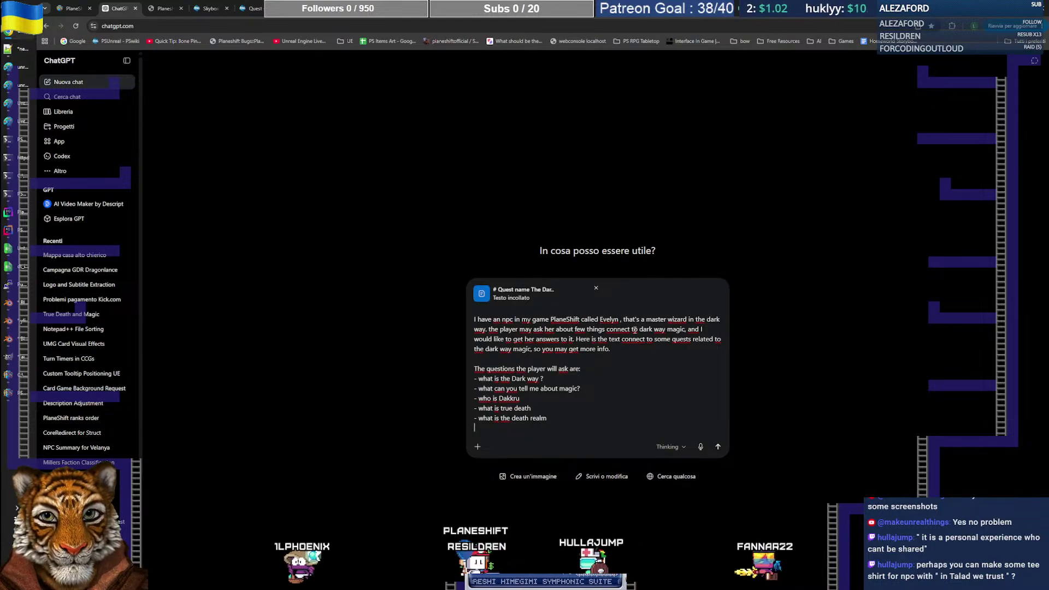
pyautogui.press('Return')
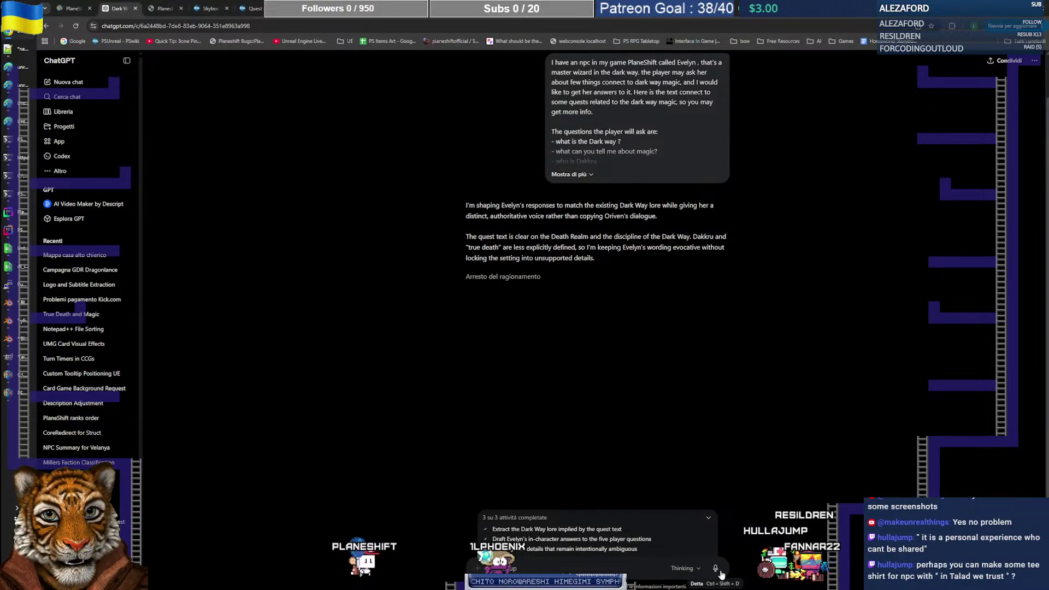
# Step: Stop the running response and send "also I add this book about Dakkru:" followed by the copied text of An Inquiry Into The Death Goddess
pyautogui.click(718, 568)
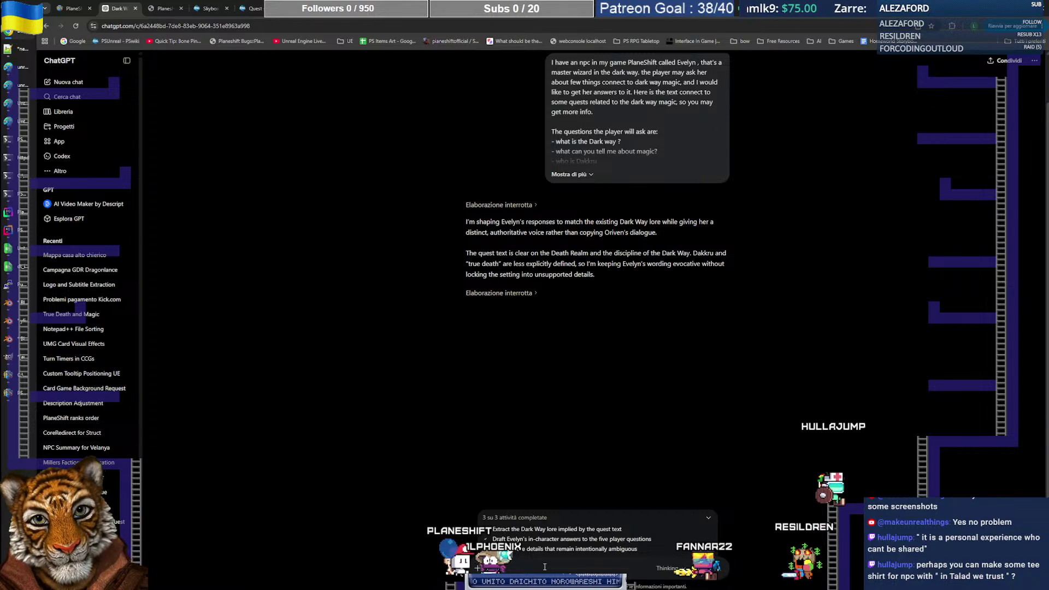
pyautogui.write('also I add this')
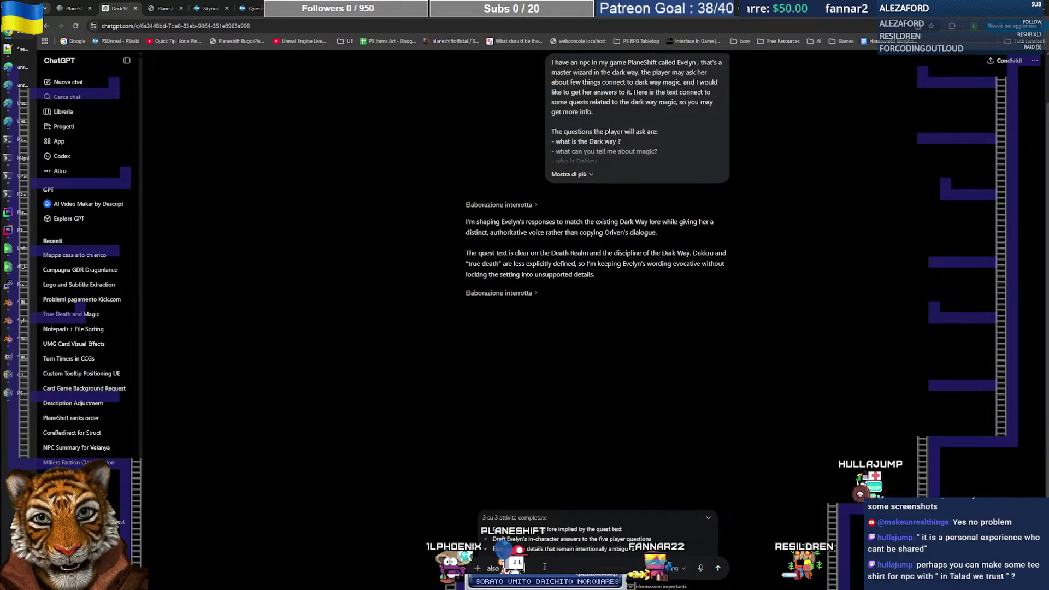
pyautogui.write(' book ab')
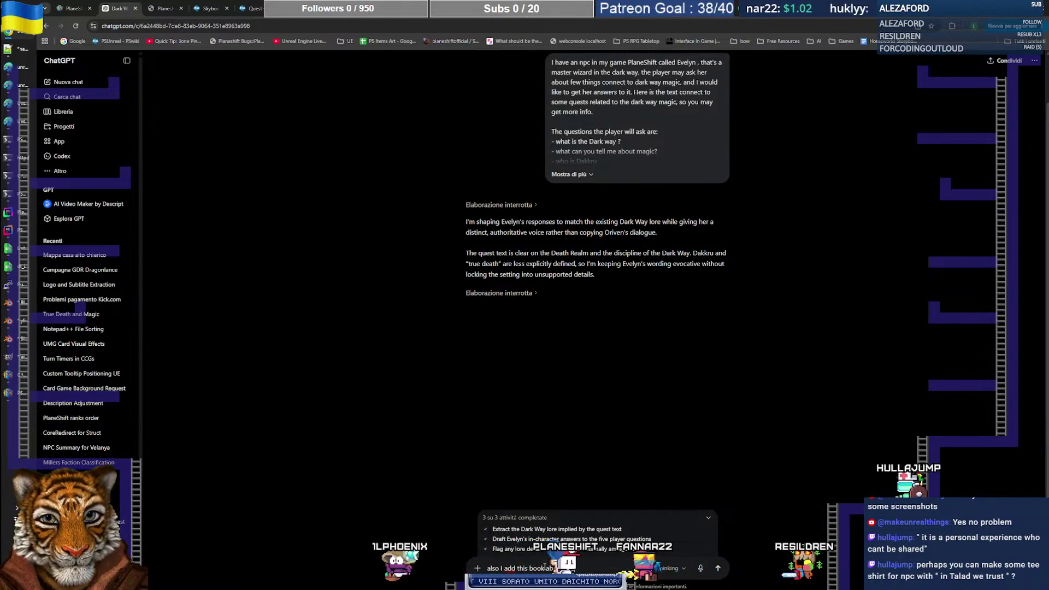
pyautogui.write('out Dakk')
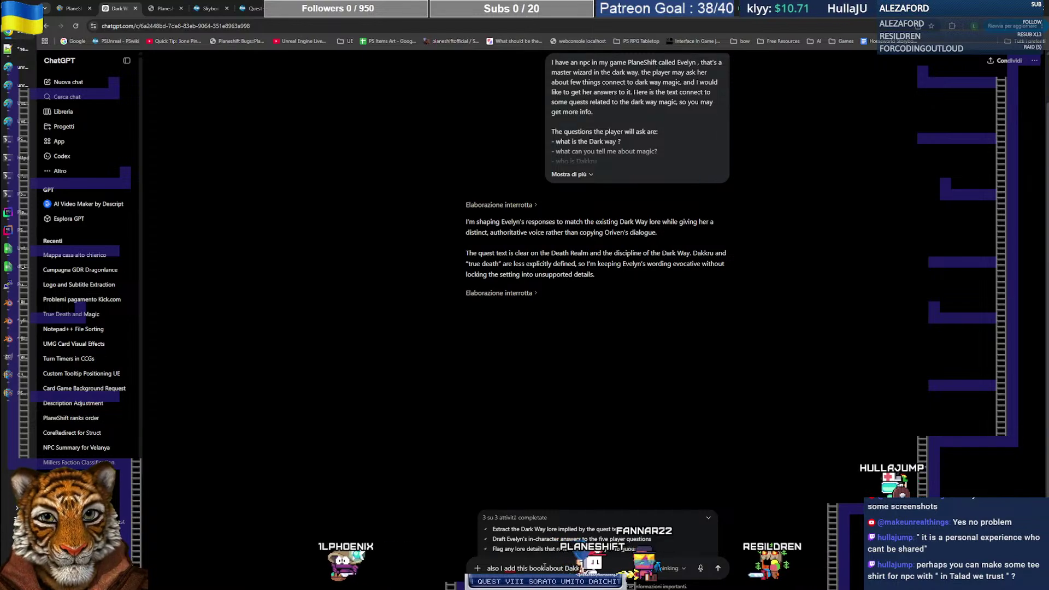
pyautogui.write('ru:')
pyautogui.hotkey('shift', 'Return')
pyautogui.hotkey('ctrl', 'v')
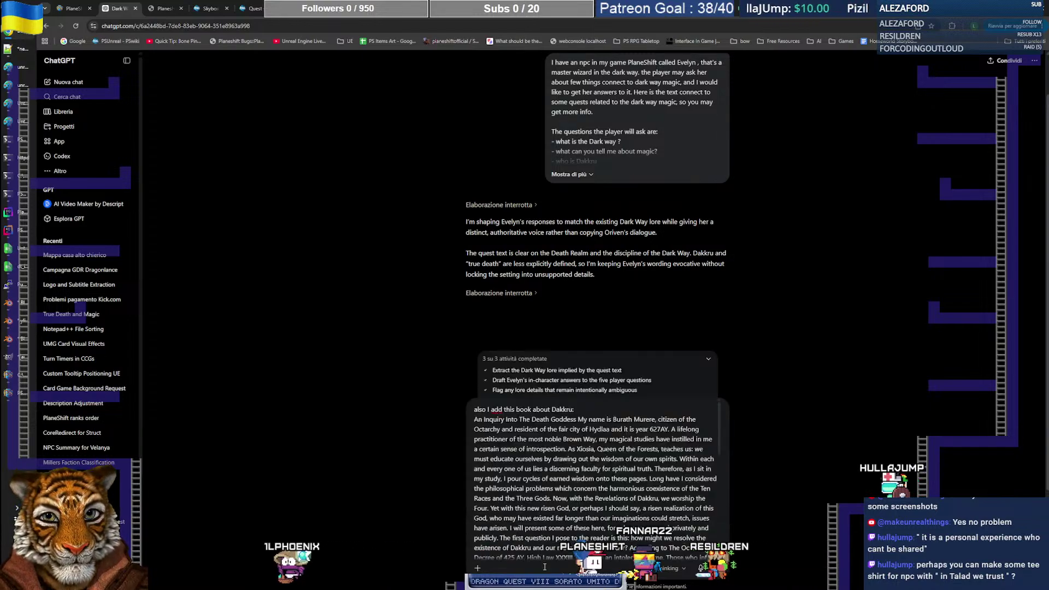
pyautogui.press('Return')
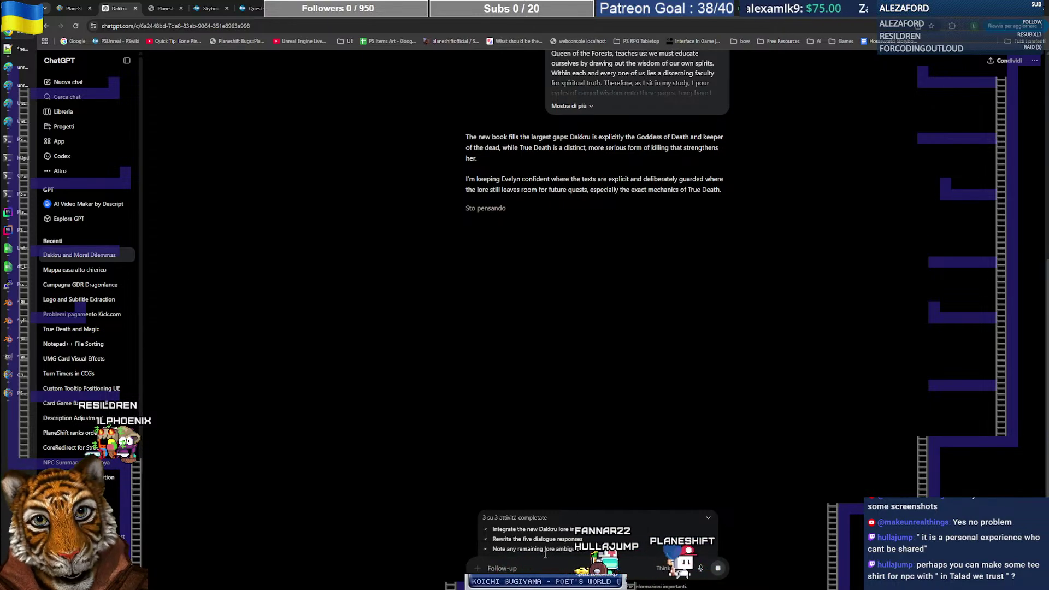
# Step: Review Evelyn's generated answers and start a follow-up message with "let me add the description of the dark way order:" and a new line
pyautogui.scroll(2, 649, 465)
pyautogui.scroll(1, 647, 466)
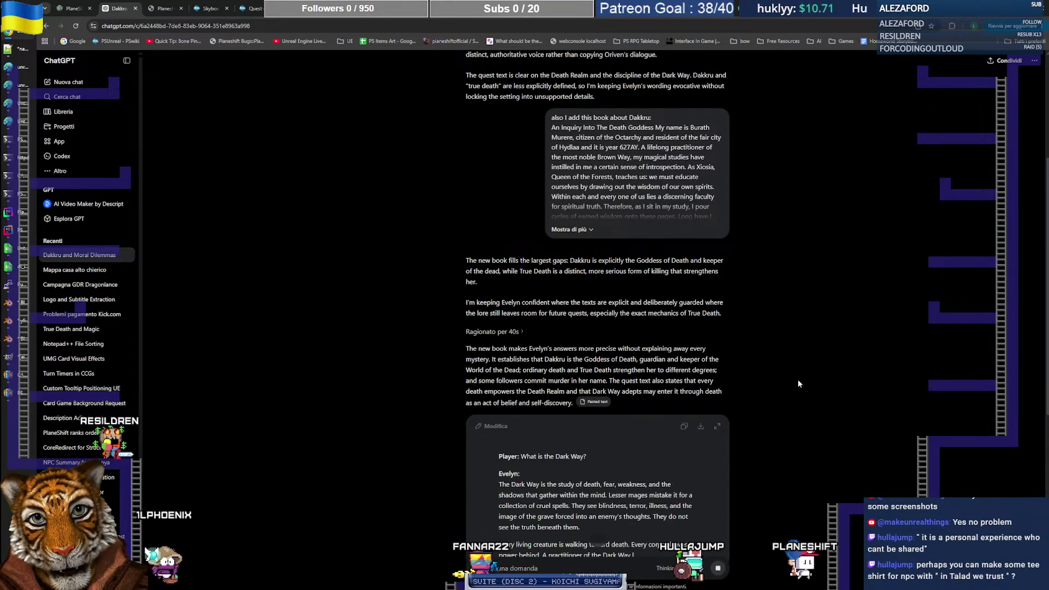
pyautogui.scroll(-3, 819, 345)
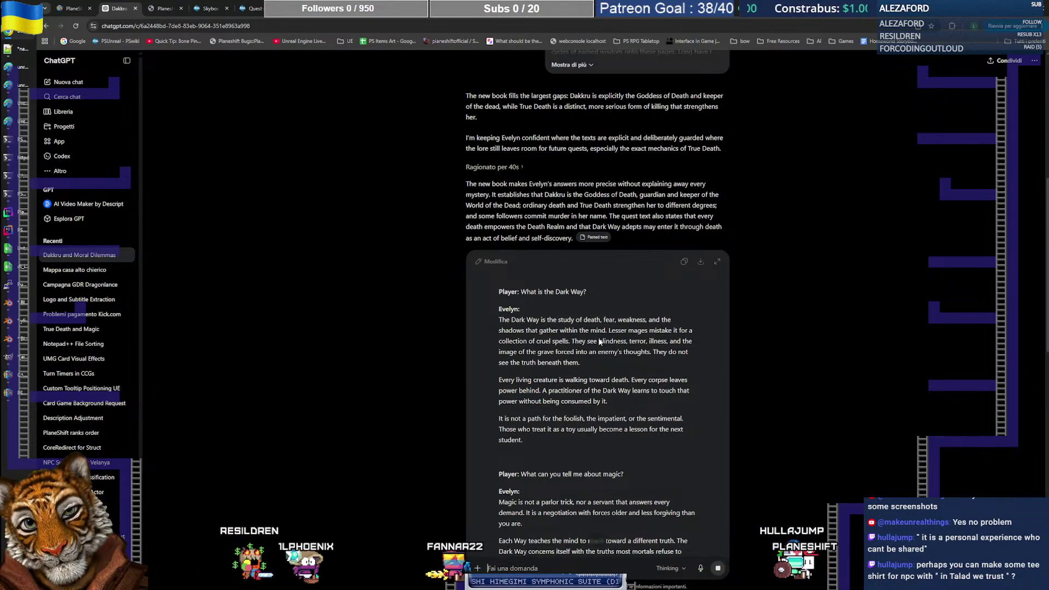
pyautogui.write('let me add the s')
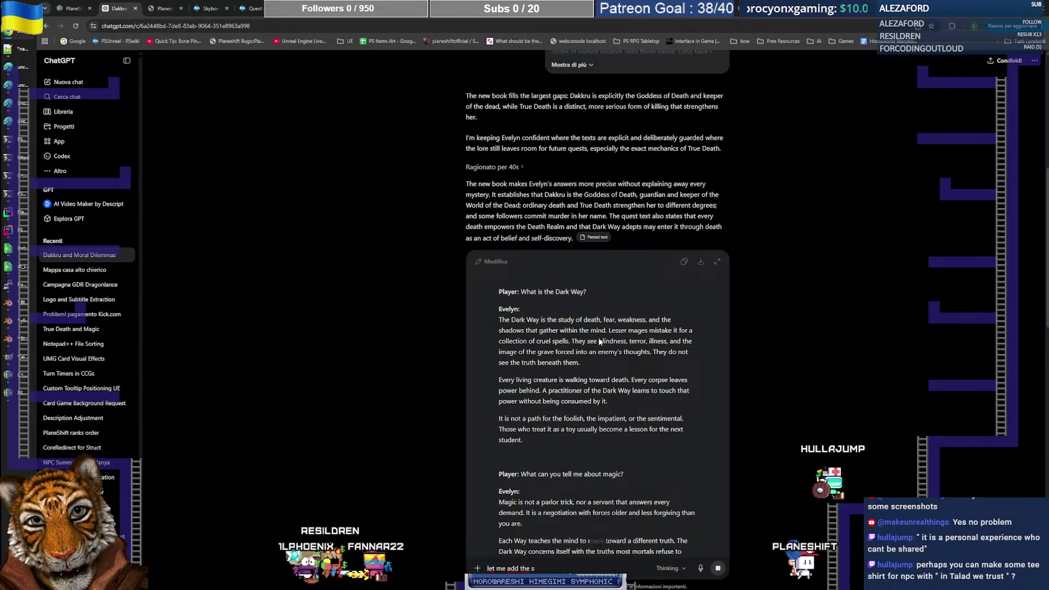
pyautogui.press('BackSpace')
pyautogui.write('description')
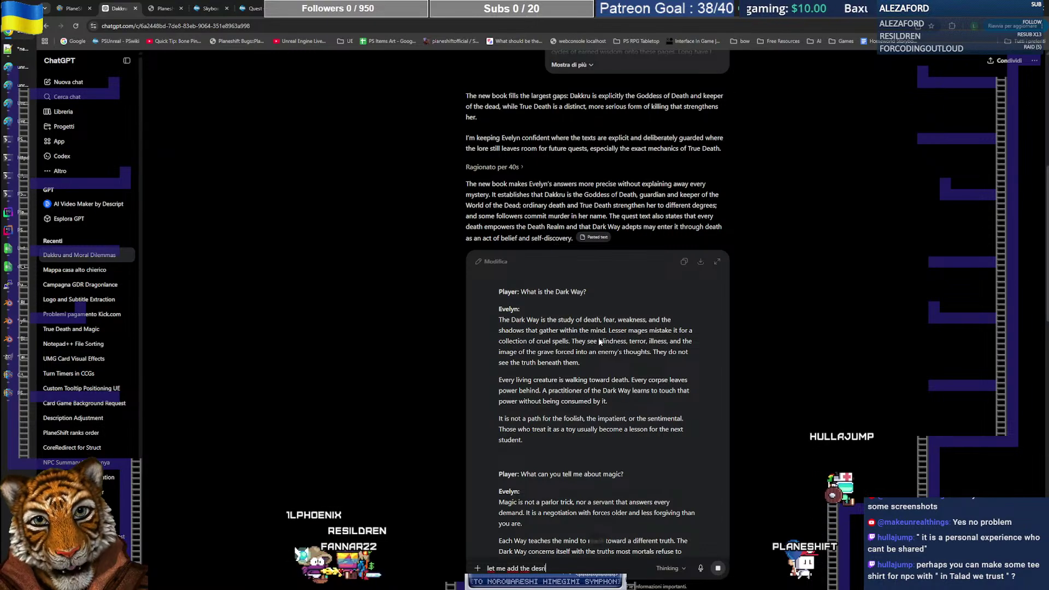
pyautogui.write(' of the da')
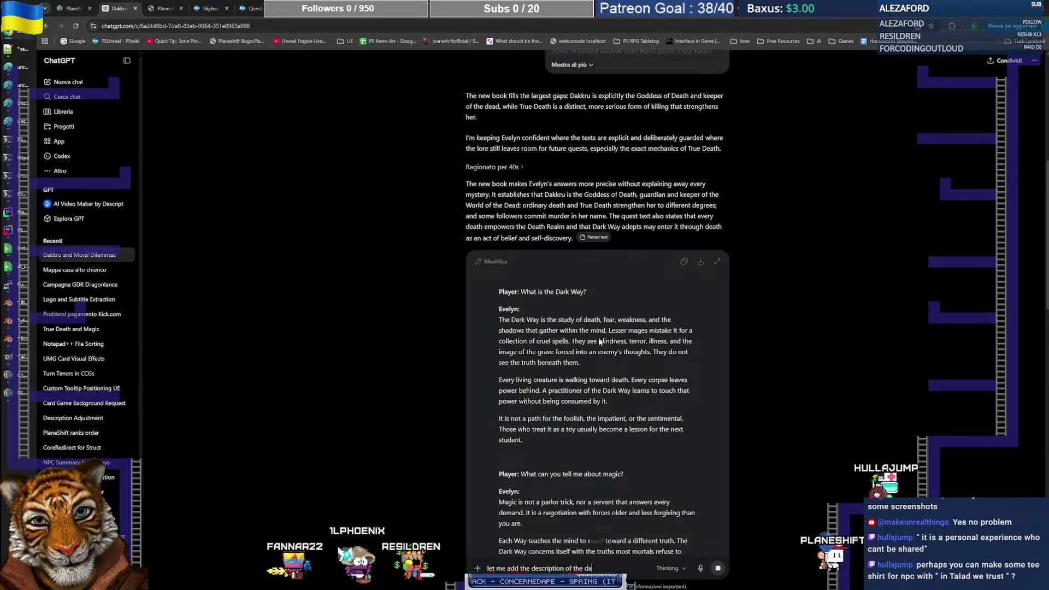
pyautogui.write('rk way order:')
pyautogui.hotkey('shift', 'Return')
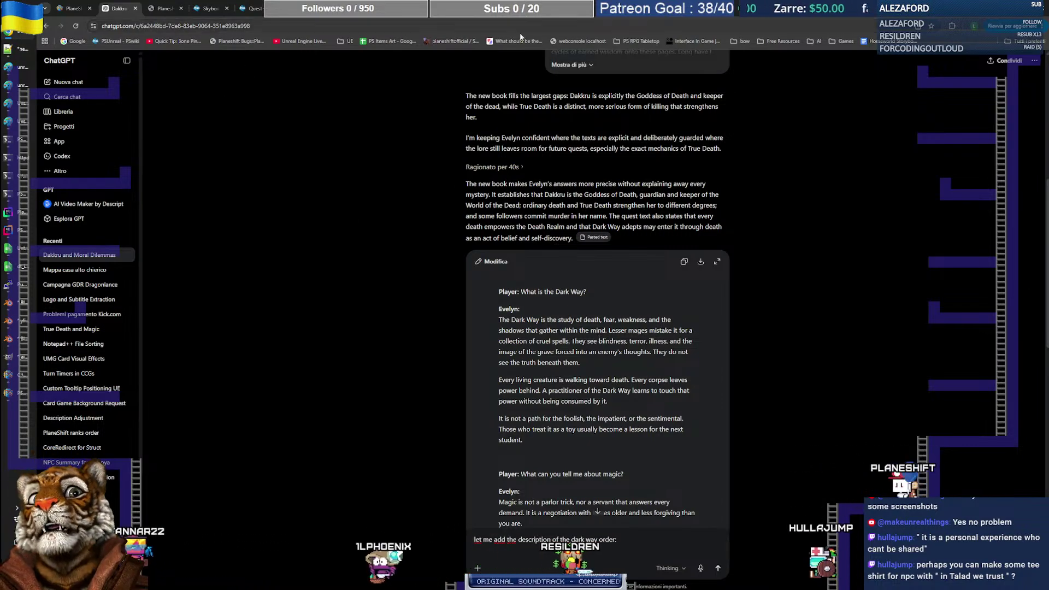
# Step: Switch to the PSUnreal Factions and Organizations spreadsheet and copy the Dark Order's full description text from the Factions Background sheet
pyautogui.click(743, 16)
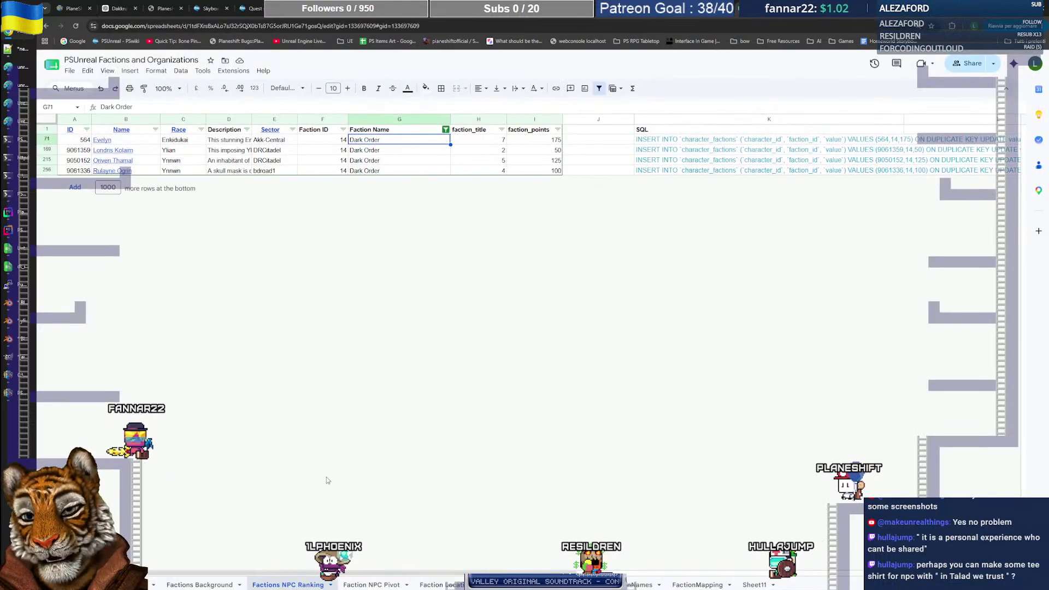
pyautogui.click(200, 585)
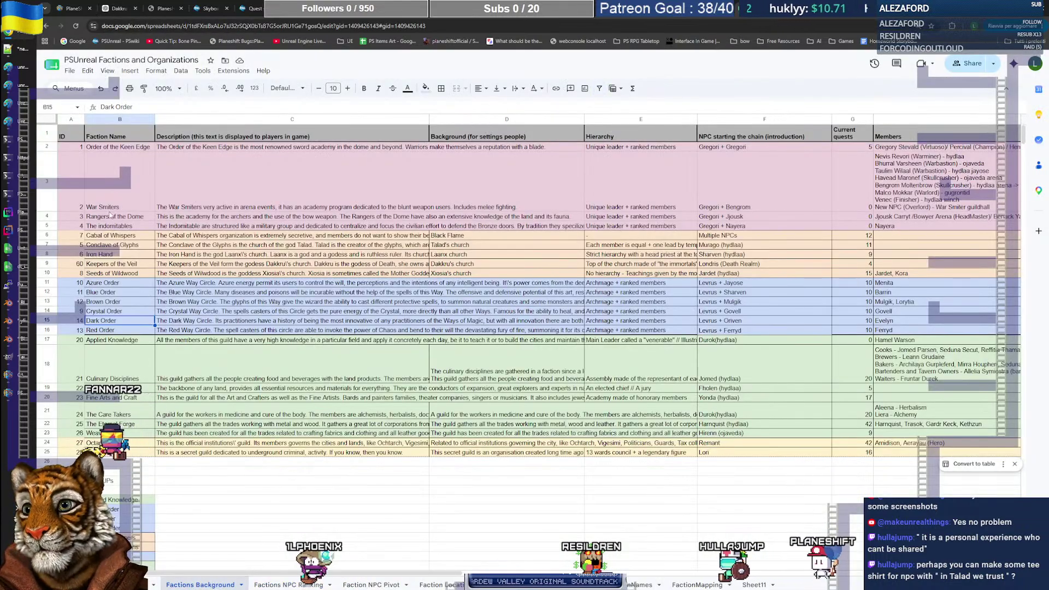
pyautogui.doubleClick(194, 319)
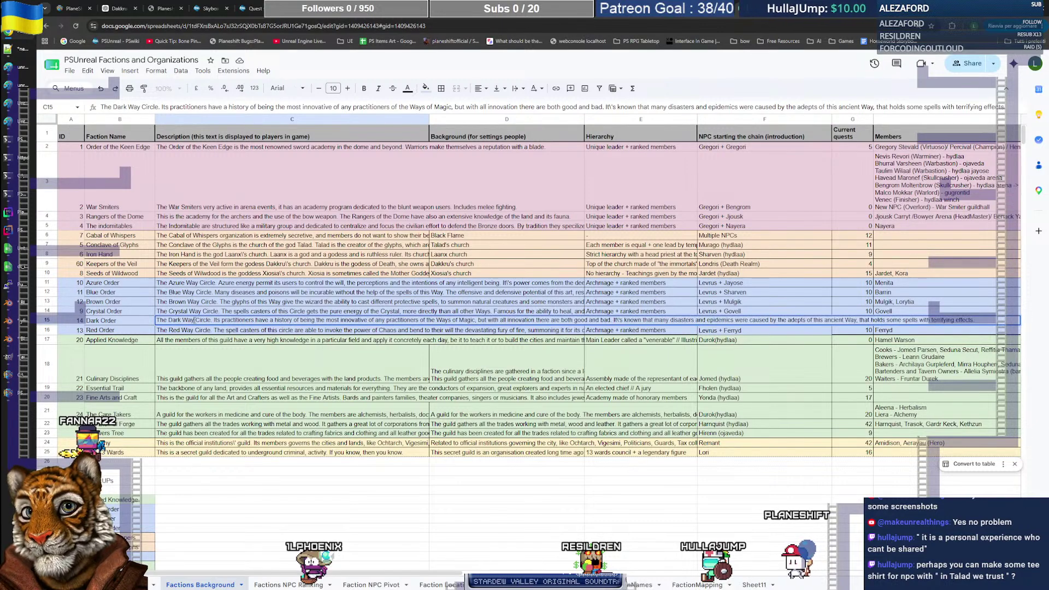
pyautogui.hotkey('ctrl', 'a')
pyautogui.click(309, 481)
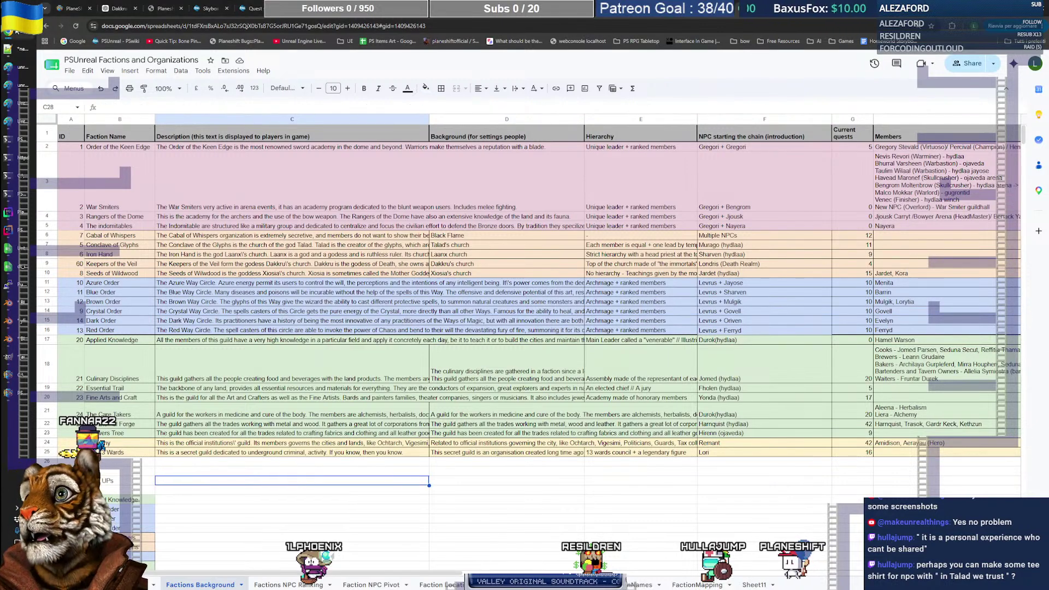
# Step: Return to the ChatGPT conversation, add the copied Dark Way Circle description to the drafted message, and send it
pyautogui.click(119, 9)
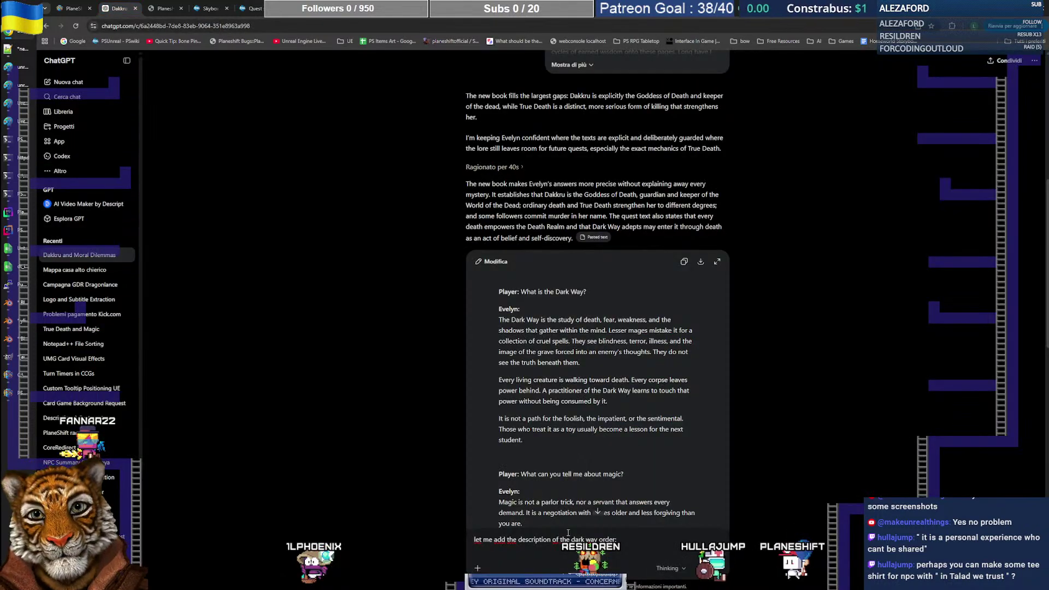
pyautogui.hotkey('ctrl', 'v')
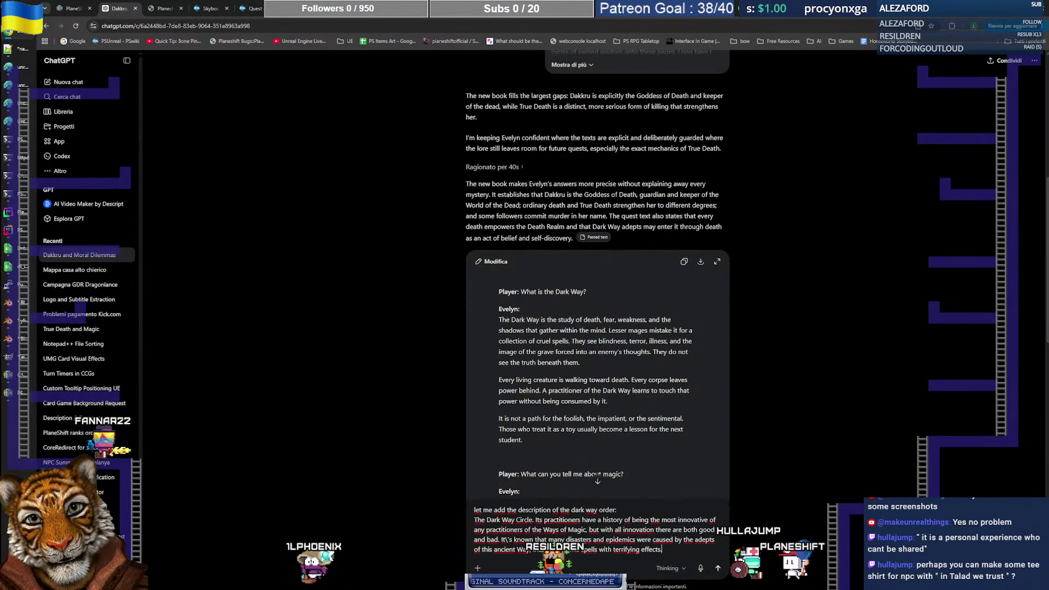
pyautogui.press('Return')
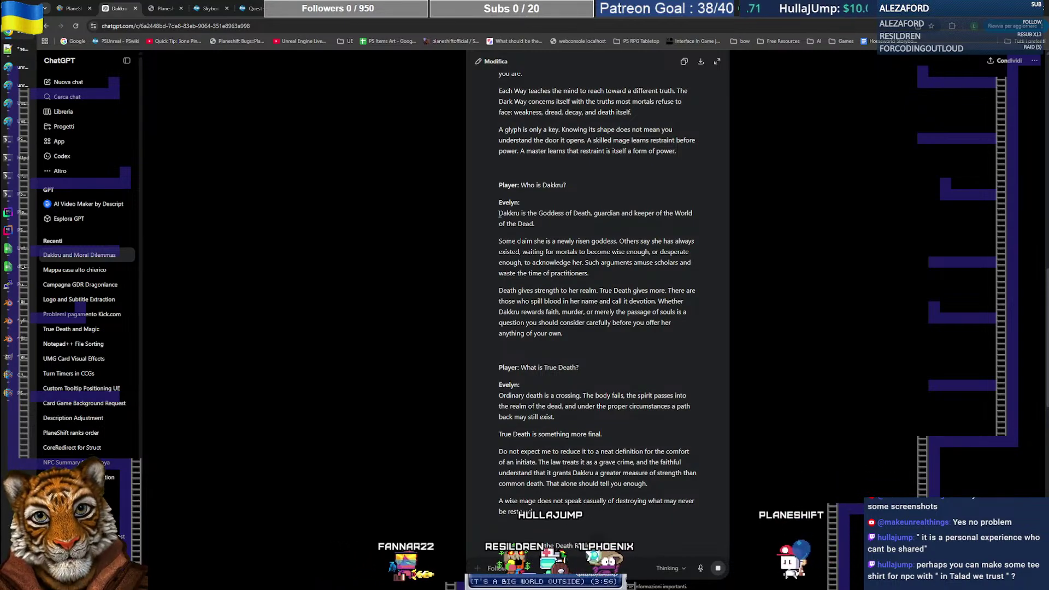
# Step: Read Evelyn's earlier answers about Dakkru, magic and the Dark Way while the new response is generated
pyautogui.moveTo(499, 213); pyautogui.dragTo(578, 333)
pyautogui.click(584, 337)
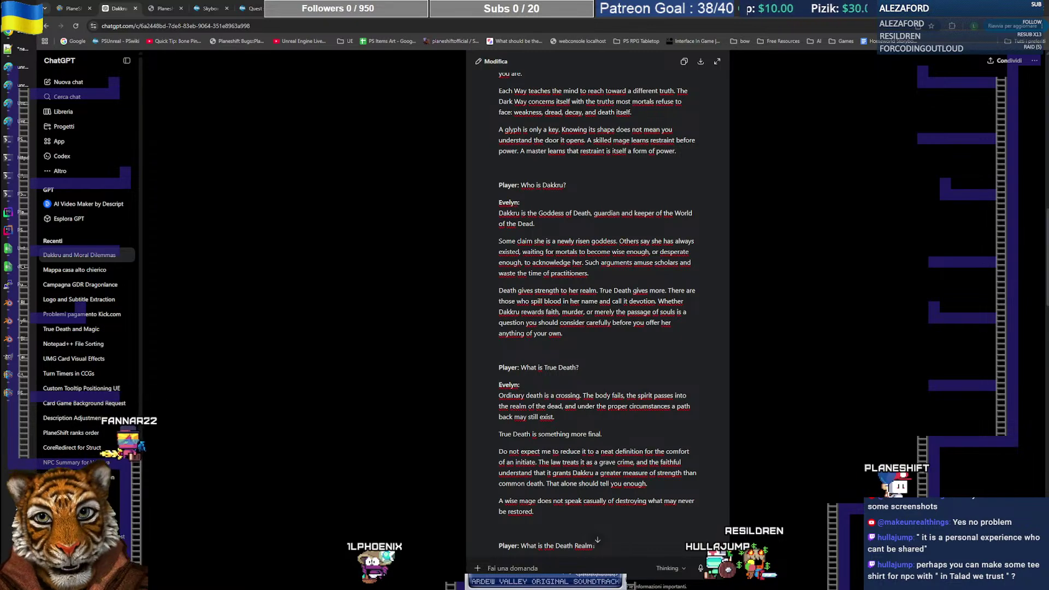
pyautogui.scroll(5, 681, 226)
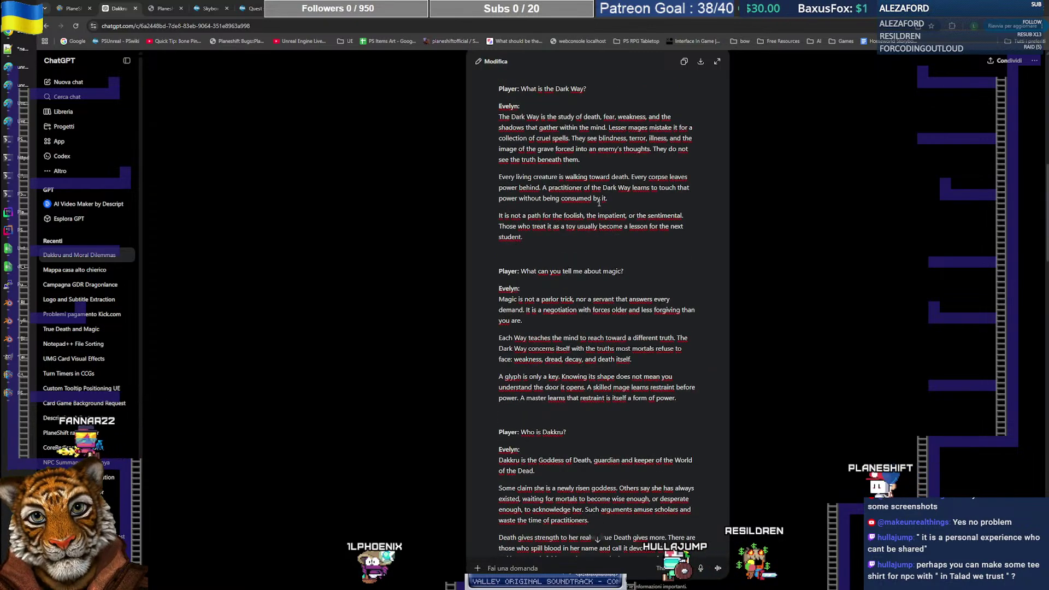
pyautogui.scroll(-3, 599, 203)
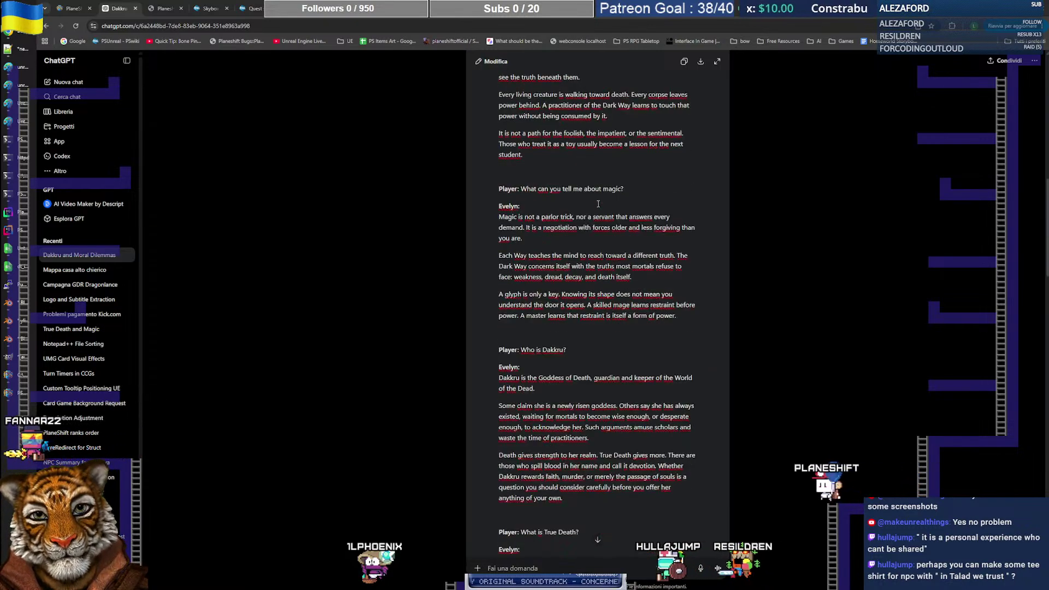
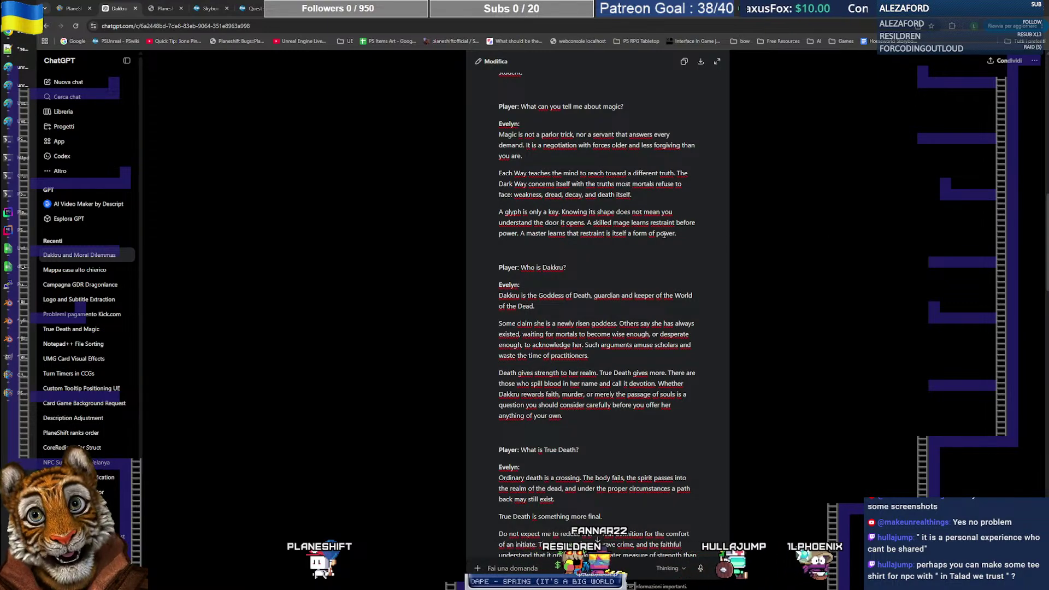
pyautogui.scroll(4, 664, 235)
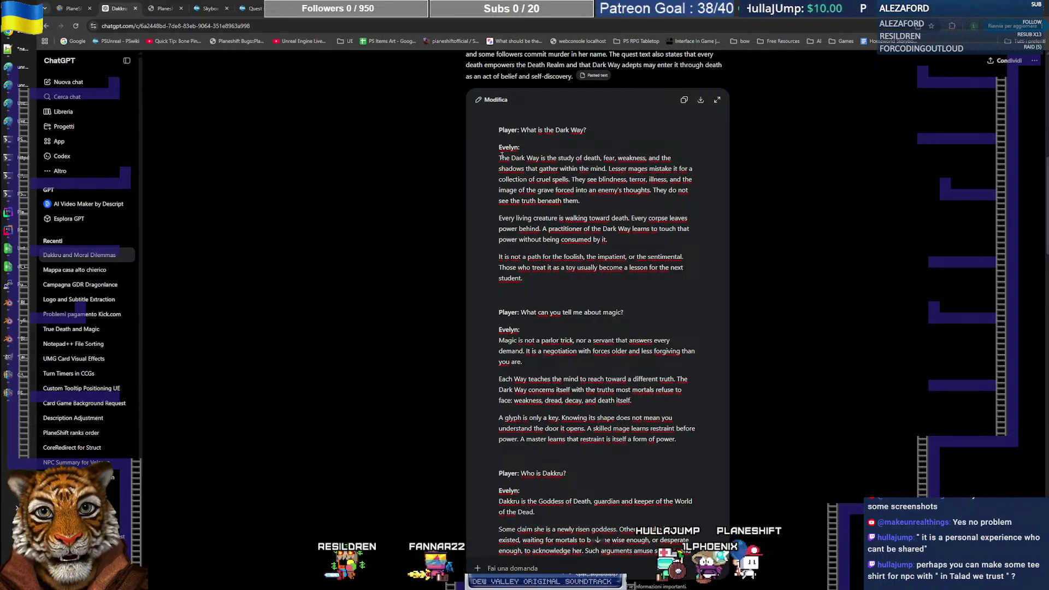
# Step: Skim the newly generated dialogue set from the Dark Way answer through to the Death Realm answer
pyautogui.scroll(-15, 592, 168)
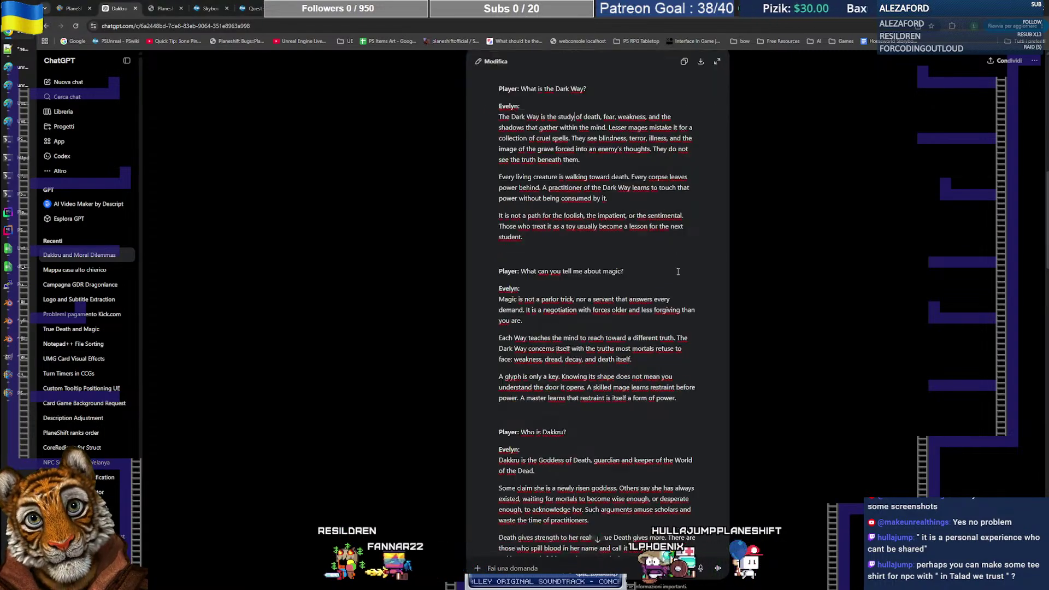
pyautogui.scroll(-3, 675, 265)
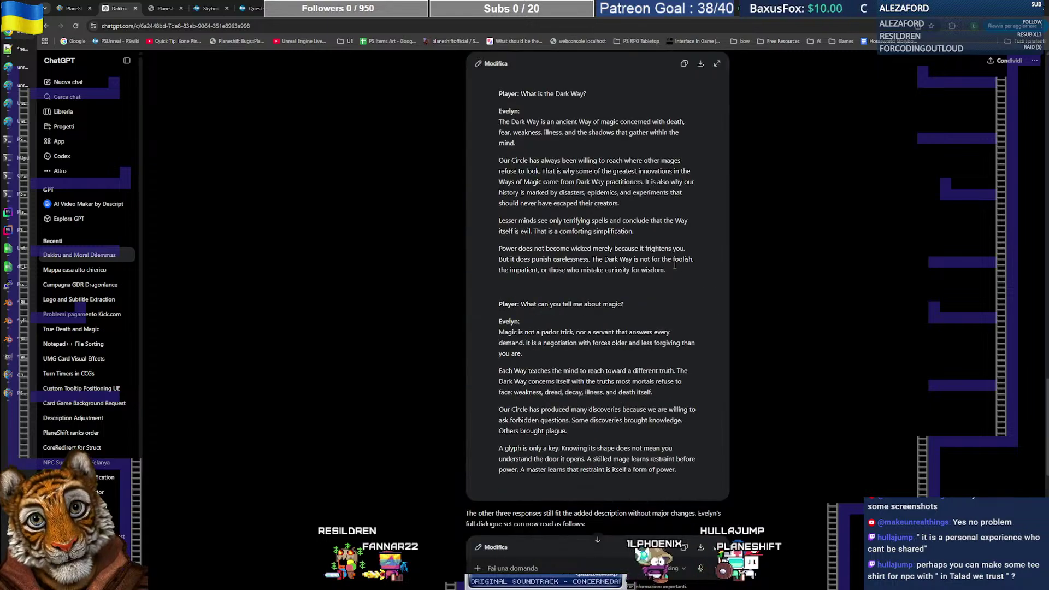
pyautogui.scroll(1, 576, 194)
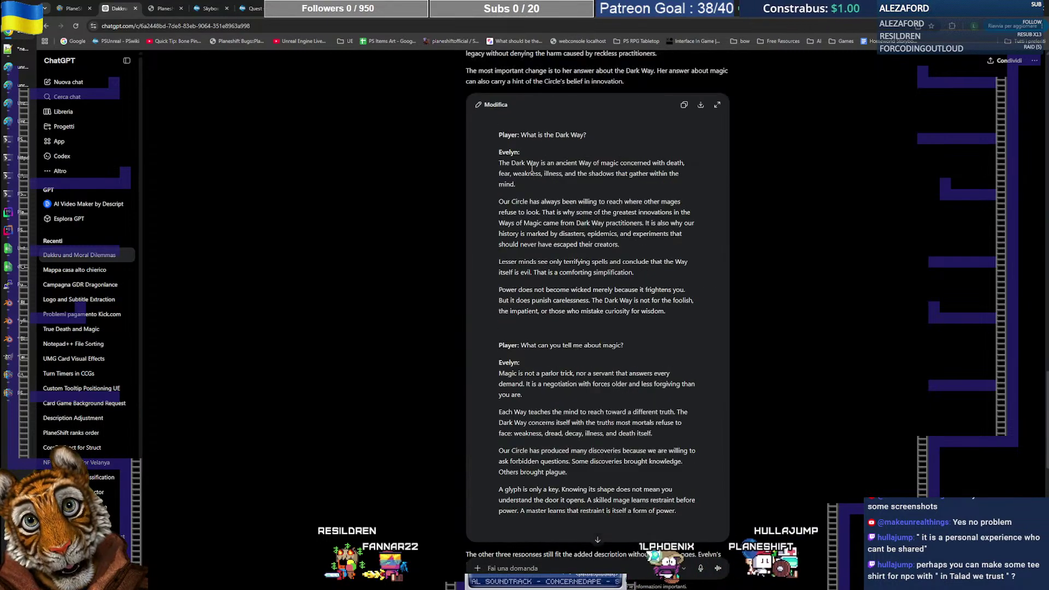
pyautogui.moveTo(500, 163); pyautogui.dragTo(546, 163)
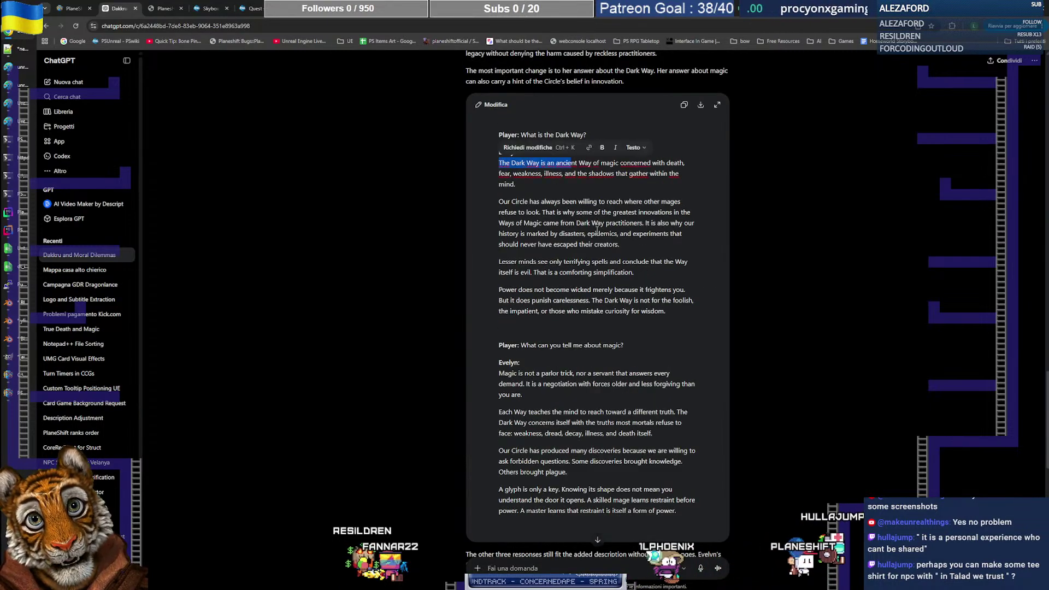
pyautogui.scroll(-7, 594, 228)
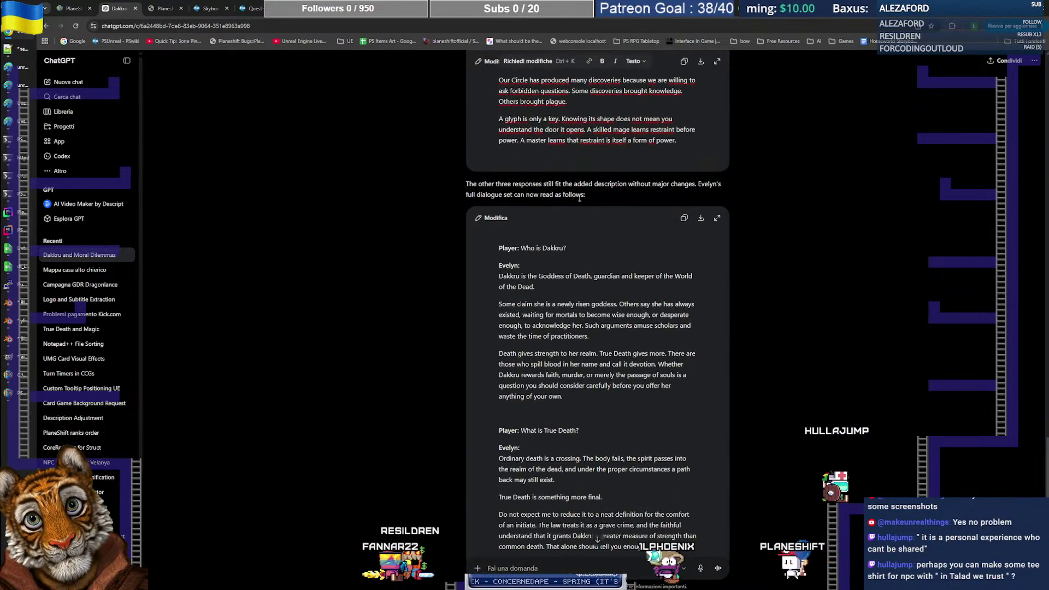
pyautogui.scroll(-6, 613, 196)
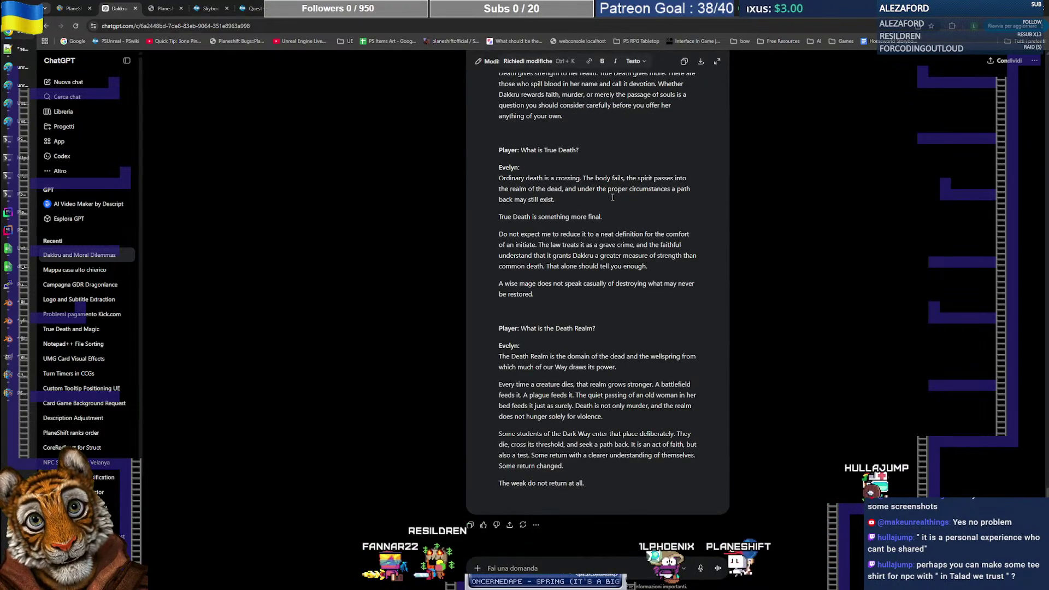
pyautogui.scroll(3, 613, 196)
pyautogui.scroll(8, 613, 197)
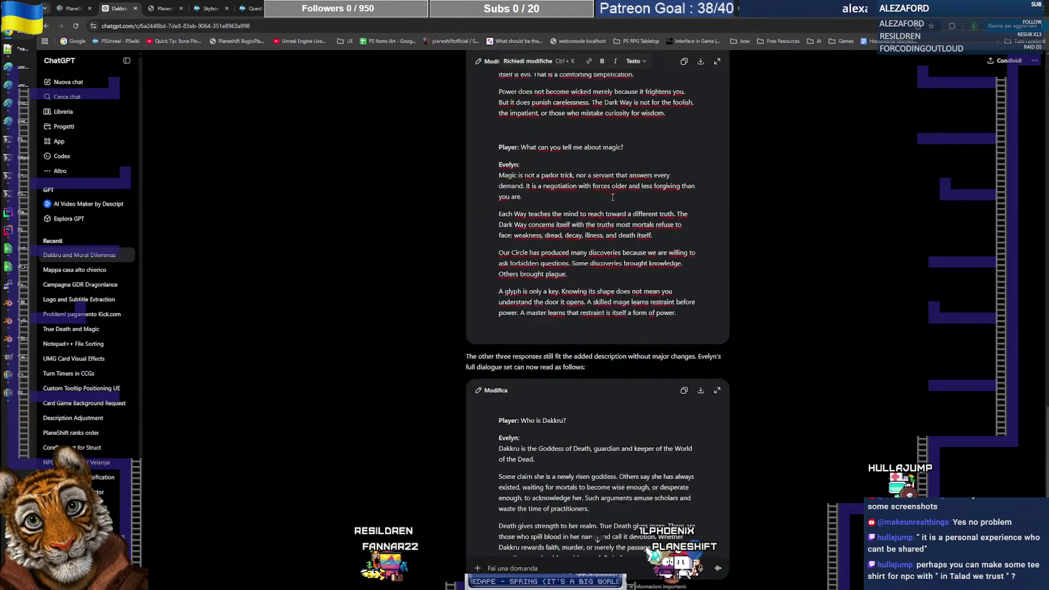
pyautogui.scroll(-1, 612, 196)
# Step: Read through Evelyn's revised answer to "What is the Dark Way?" paragraph by paragraph
pyautogui.click(569, 229)
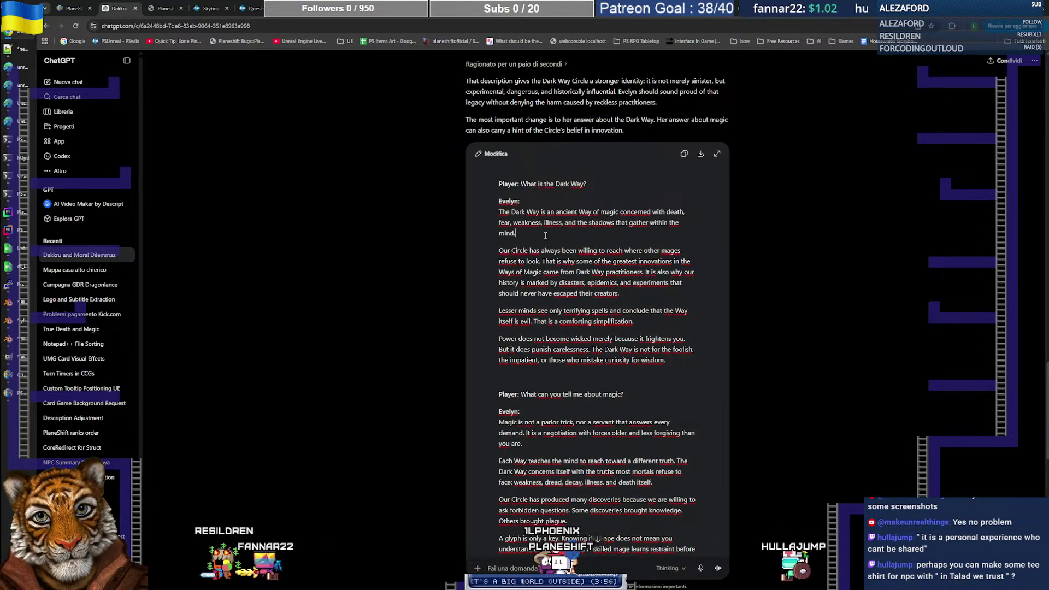
pyautogui.moveTo(597, 230); pyautogui.dragTo(503, 214)
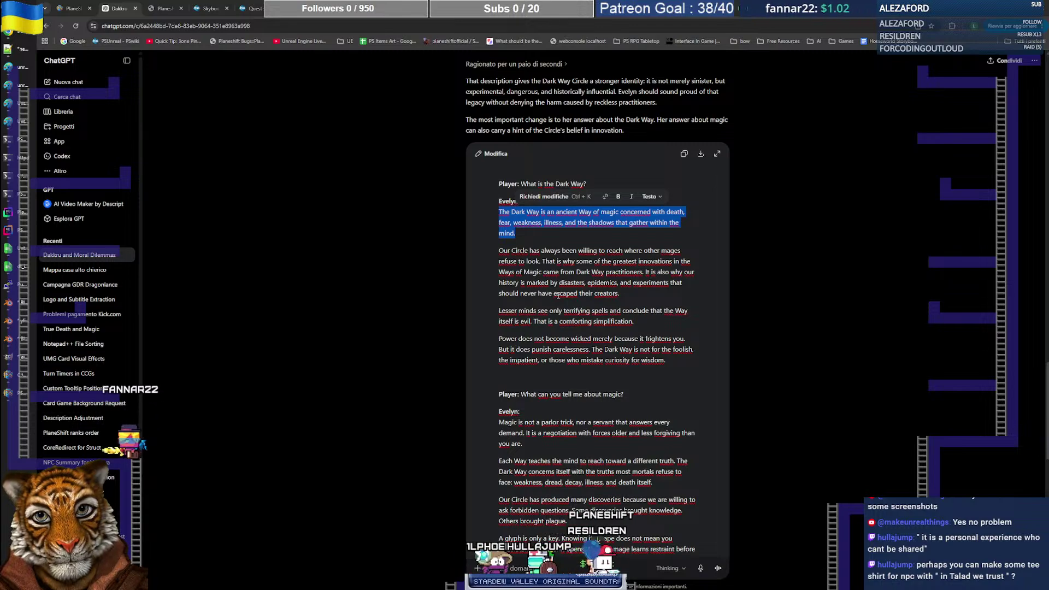
pyautogui.moveTo(499, 250); pyautogui.dragTo(622, 296)
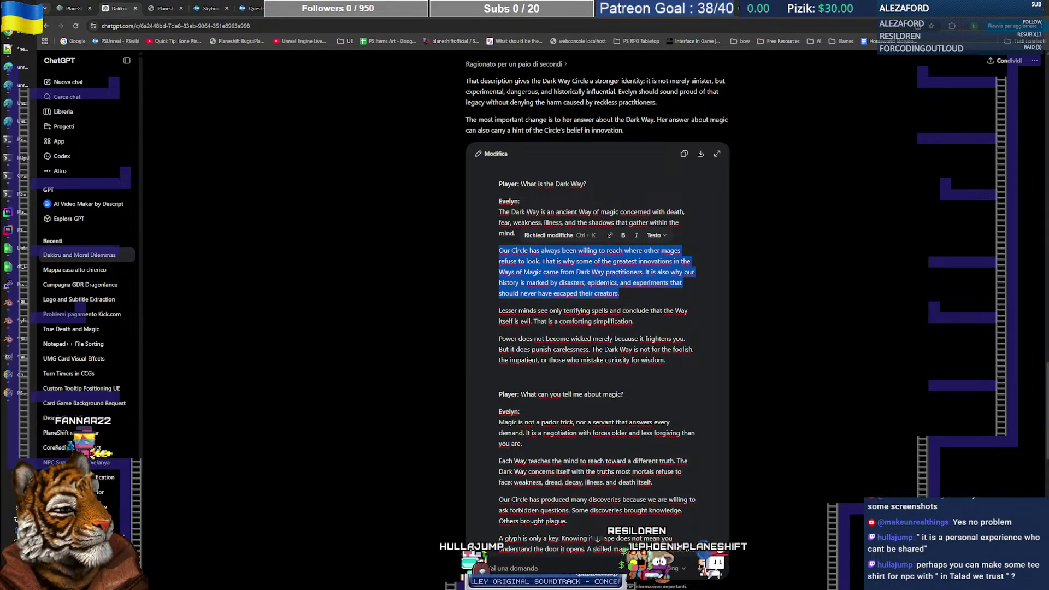
pyautogui.click(695, 320)
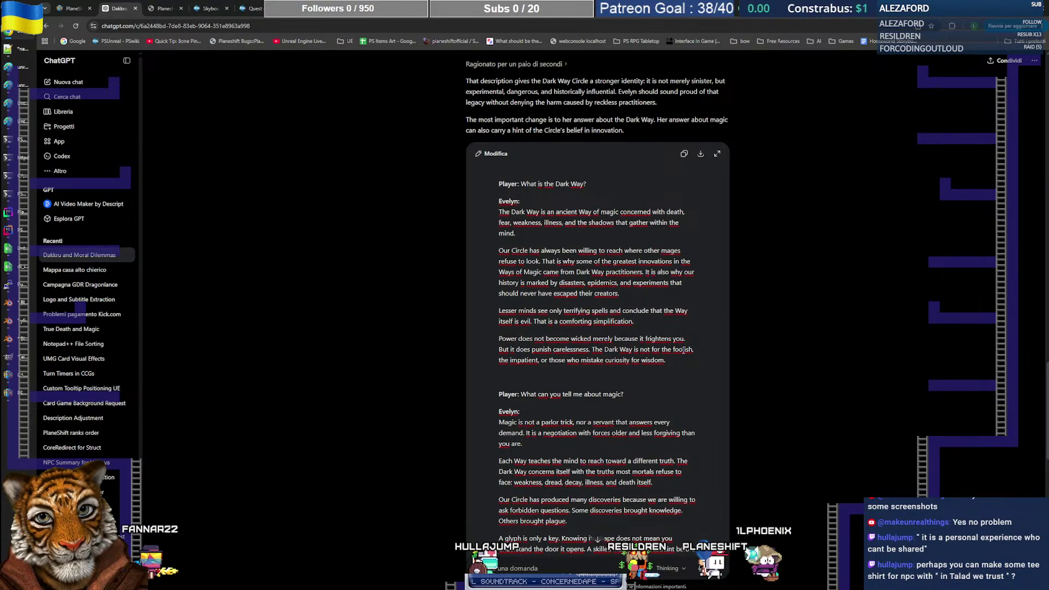
# Step: Read Evelyn's revised answer to "What can you tell me about magic?"
pyautogui.scroll(-3, 683, 349)
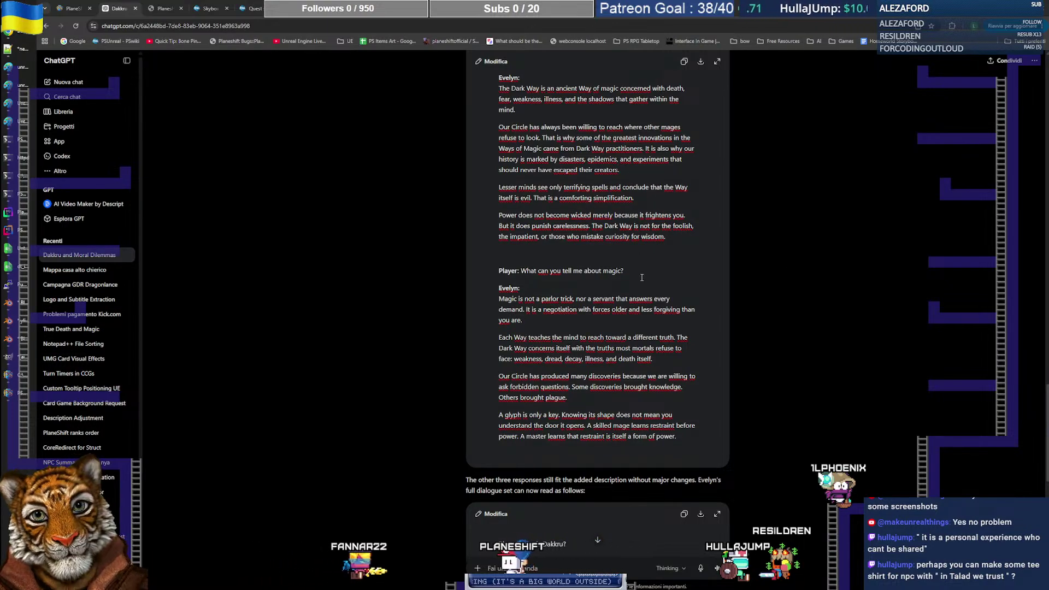
pyautogui.click(534, 278)
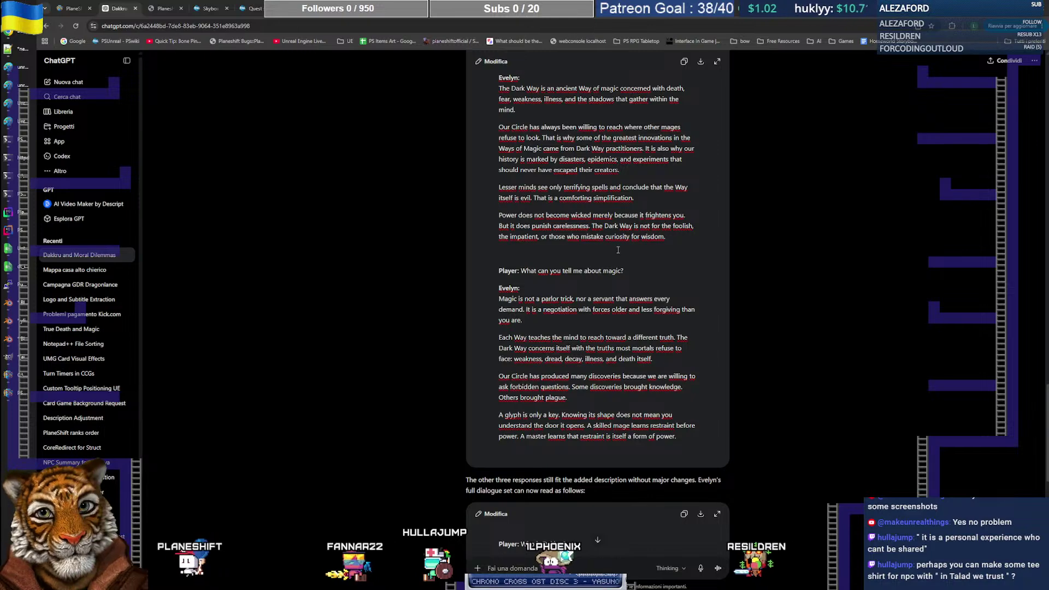
pyautogui.click(575, 279)
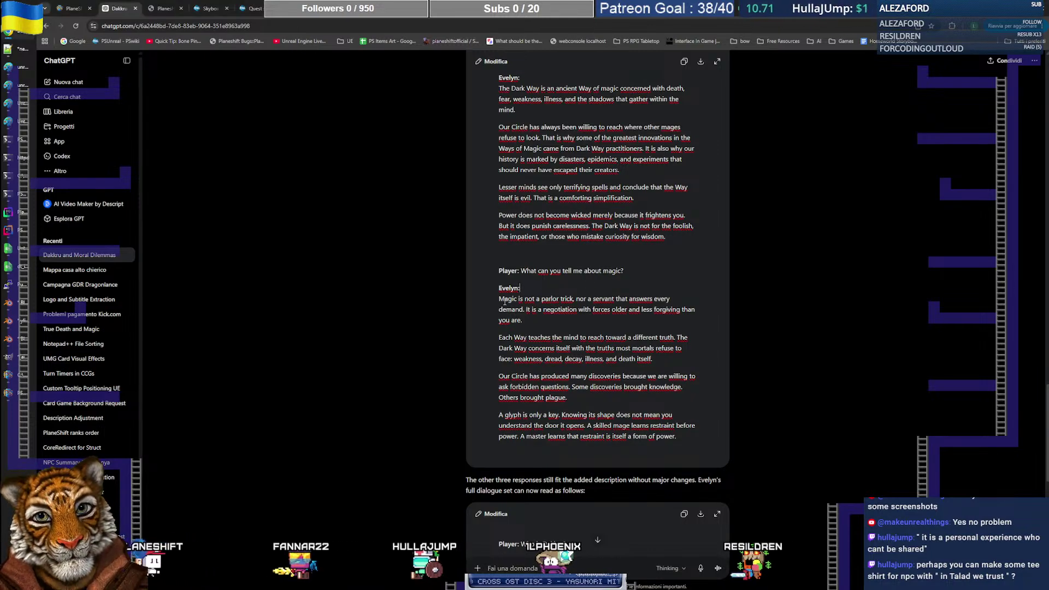
pyautogui.moveTo(500, 299); pyautogui.dragTo(564, 324)
pyautogui.click(558, 303)
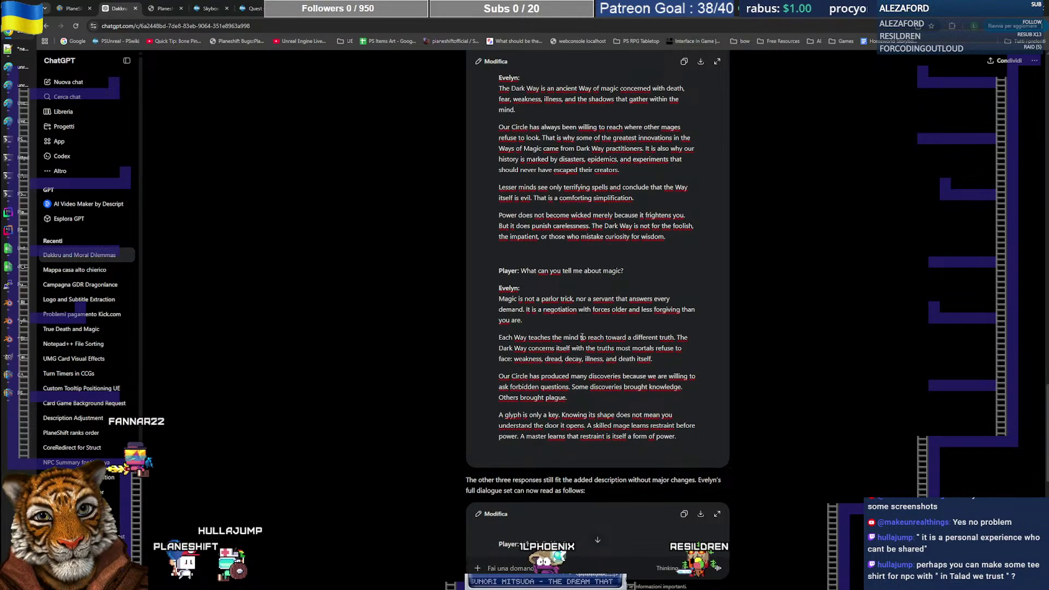
pyautogui.scroll(-1, 637, 357)
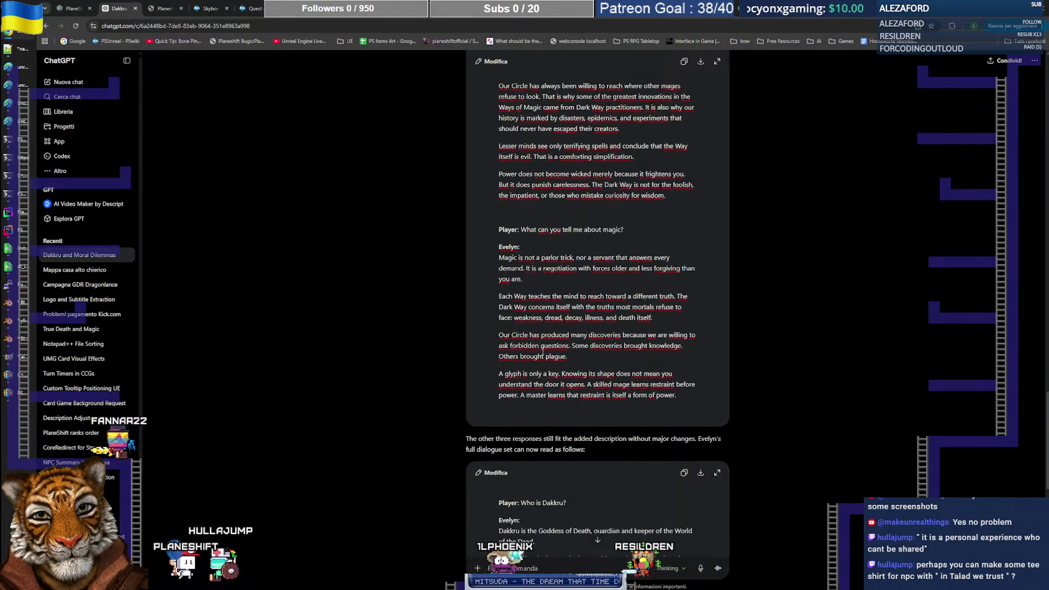
# Step: Examine Evelyn's answers to "Who is Dakkru?" and "What is True Death?" in the new dialogue set
pyautogui.scroll(-6, 667, 362)
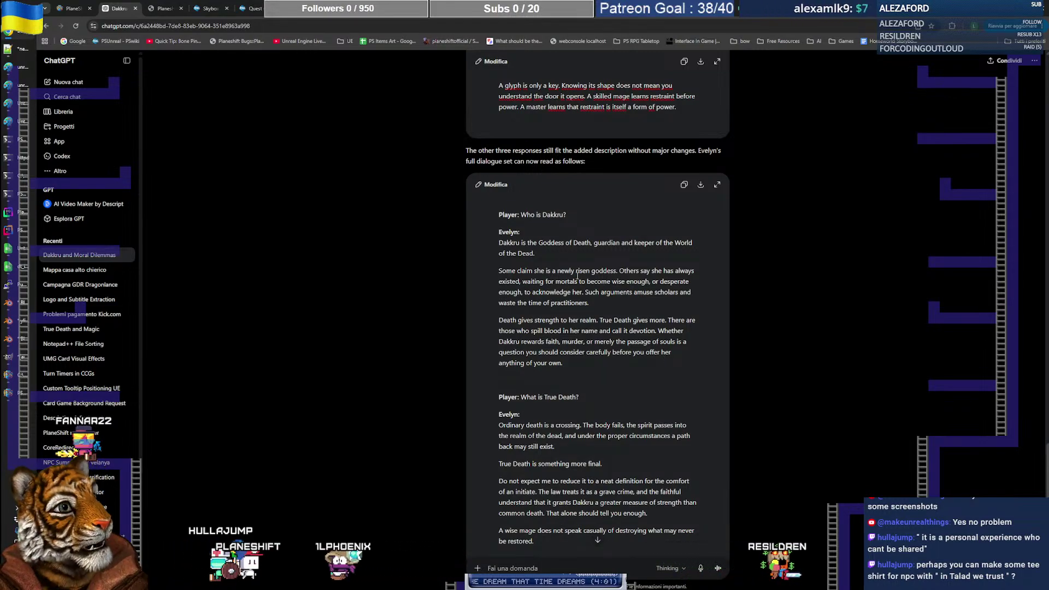
pyautogui.scroll(-3, 596, 311)
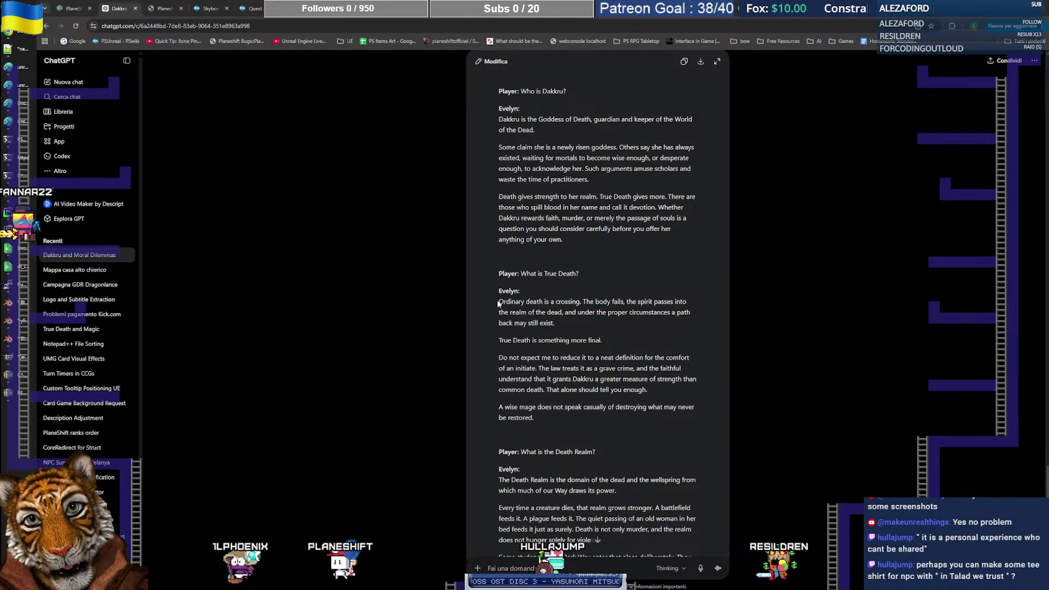
pyautogui.moveTo(499, 304); pyautogui.dragTo(650, 389)
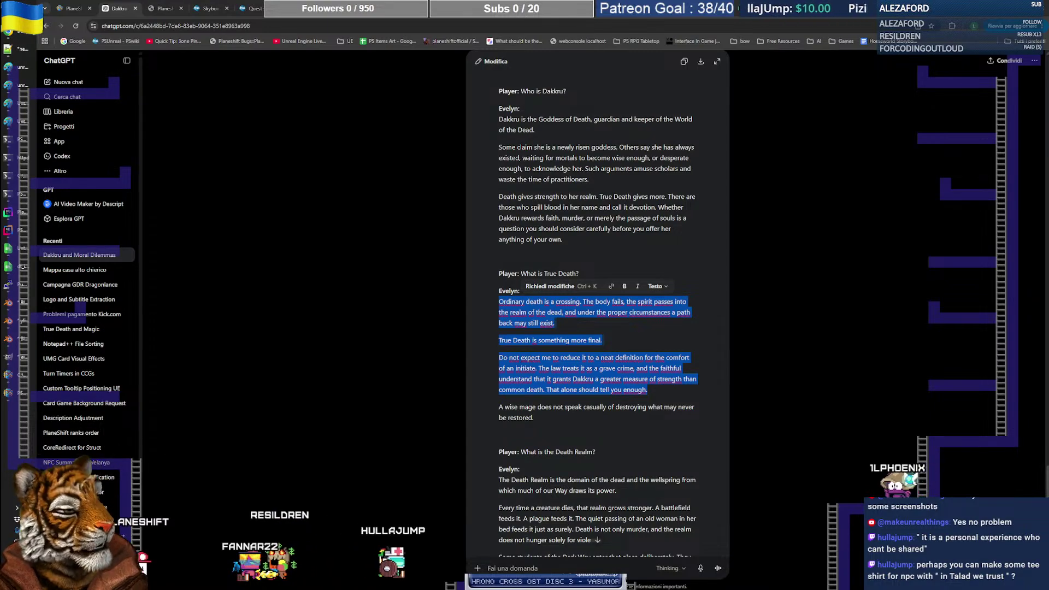
pyautogui.scroll(-2, 575, 335)
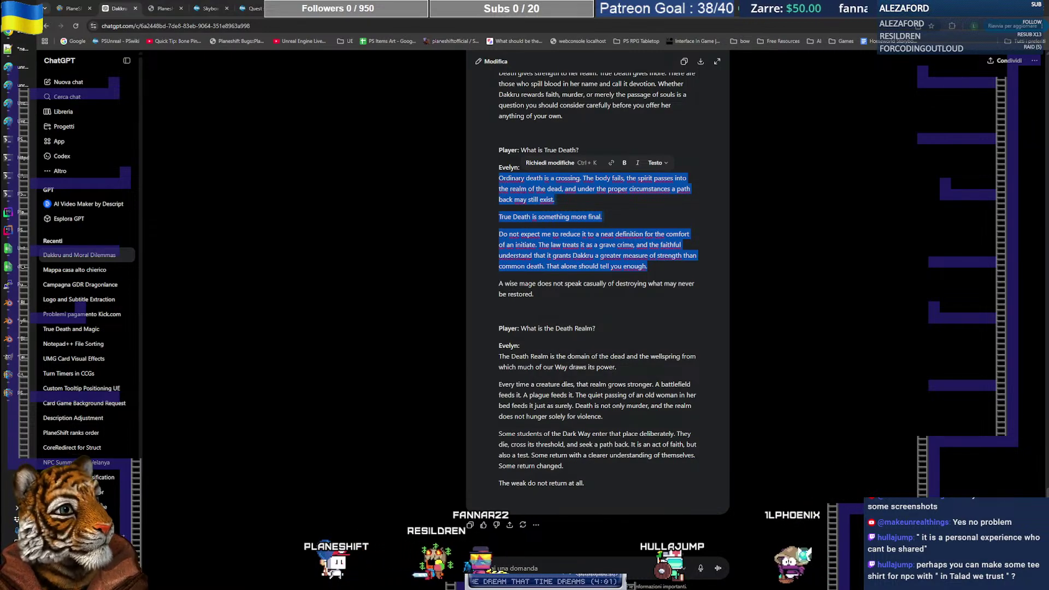
pyautogui.click(658, 268)
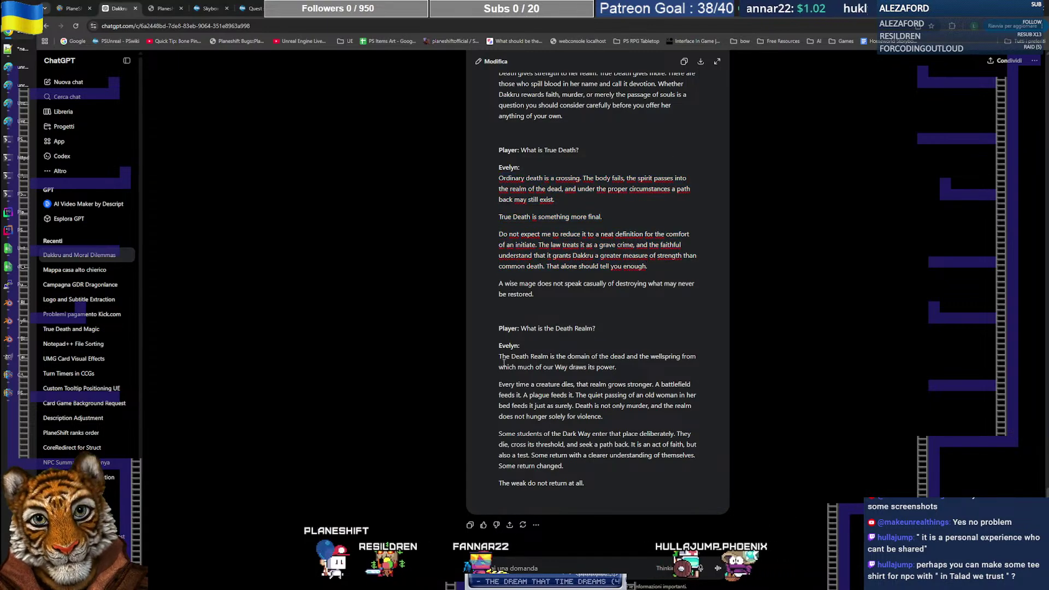
# Step: Read Evelyn's answer to "What is the Death Realm?" up to the passage on what feeds the realm
pyautogui.moveTo(500, 356)
pyautogui.mouseDown()
pyautogui.moveTo(643, 359)
pyautogui.moveTo(638, 367)
pyautogui.mouseUp()
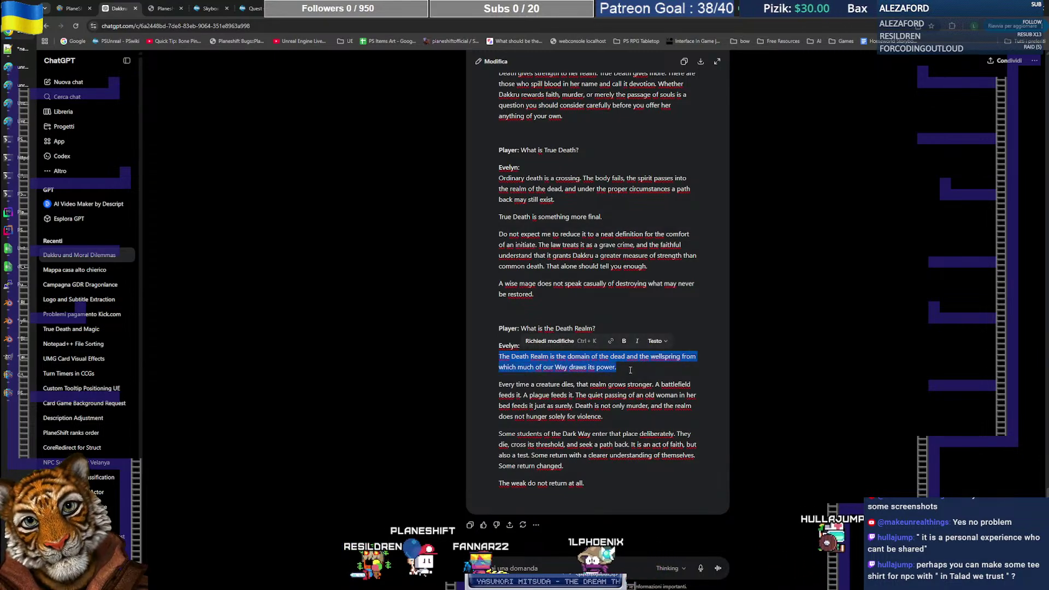
pyautogui.click(522, 370)
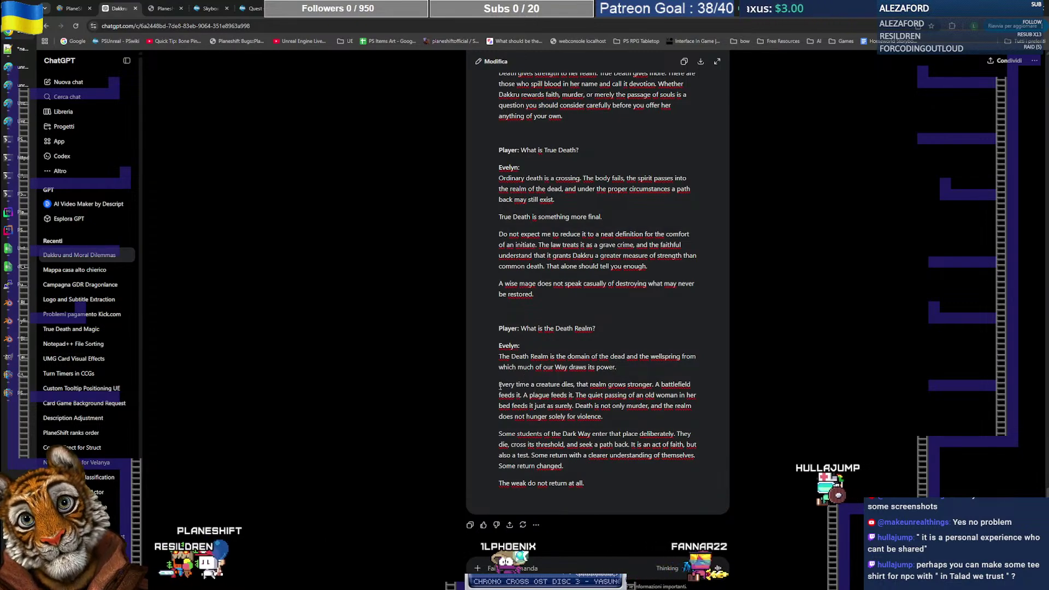
pyautogui.moveTo(499, 386); pyautogui.dragTo(579, 385)
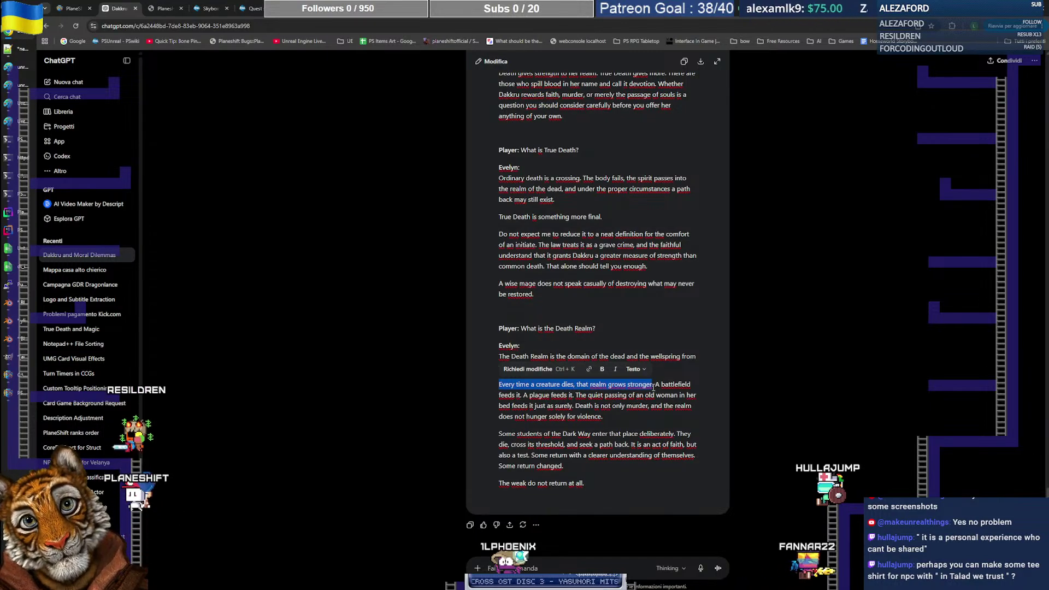
pyautogui.click(655, 387)
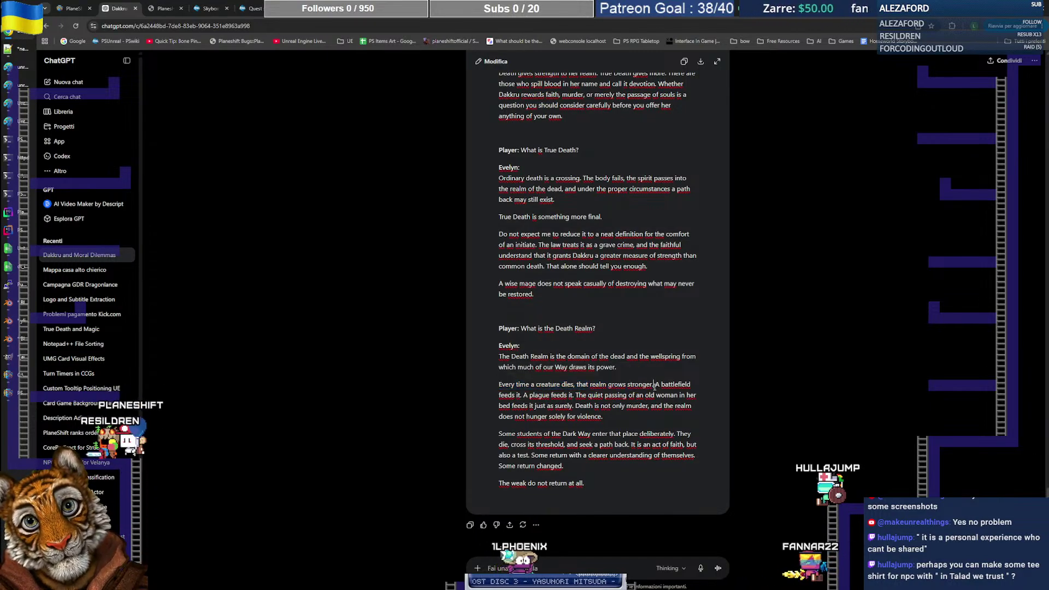
pyautogui.moveTo(655, 385); pyautogui.dragTo(530, 395)
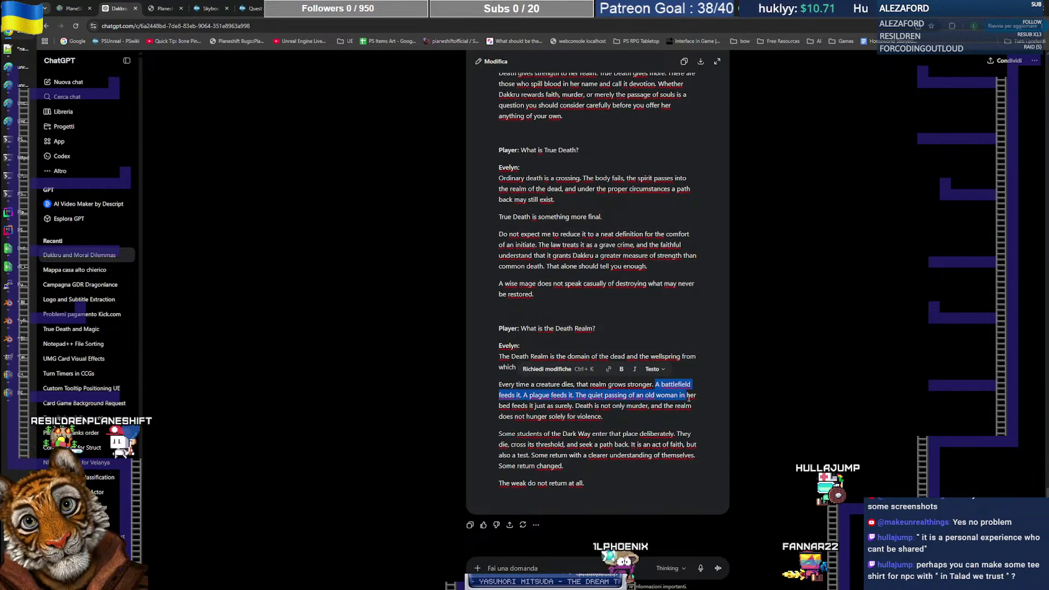
pyautogui.moveTo(689, 398); pyautogui.dragTo(634, 419)
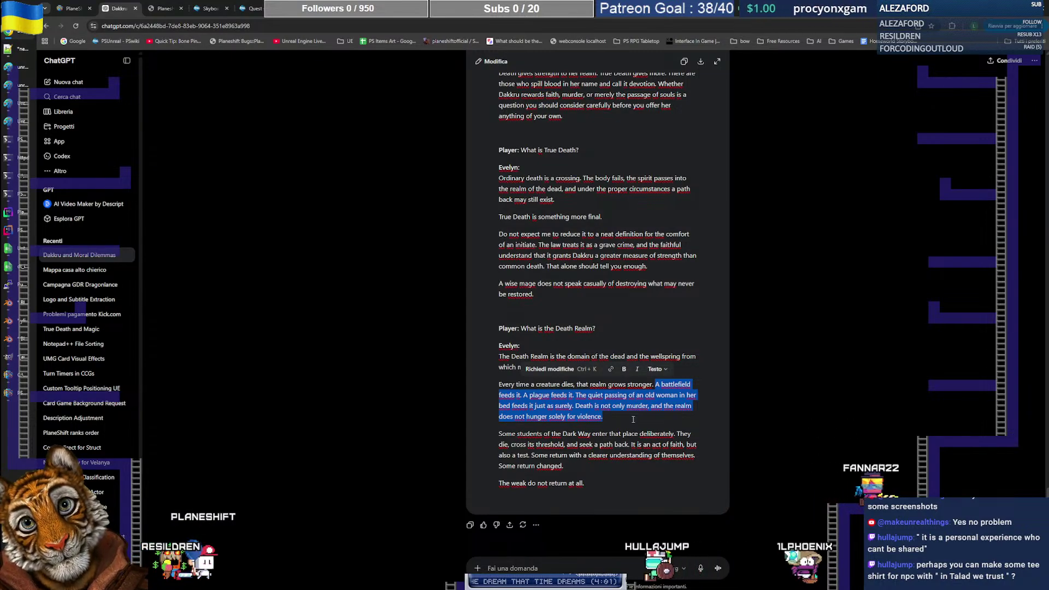
# Step: Begin a reply to ChatGPT with "all good, except this one: What is the Death Realm?" and start a new line
pyautogui.click(633, 419)
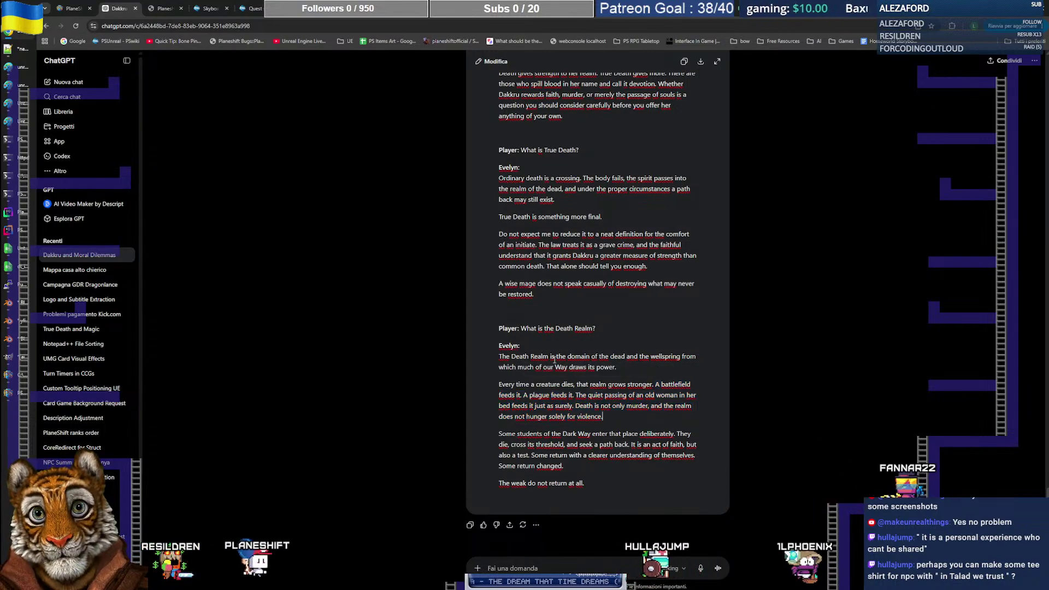
pyautogui.moveTo(596, 328); pyautogui.dragTo(540, 330)
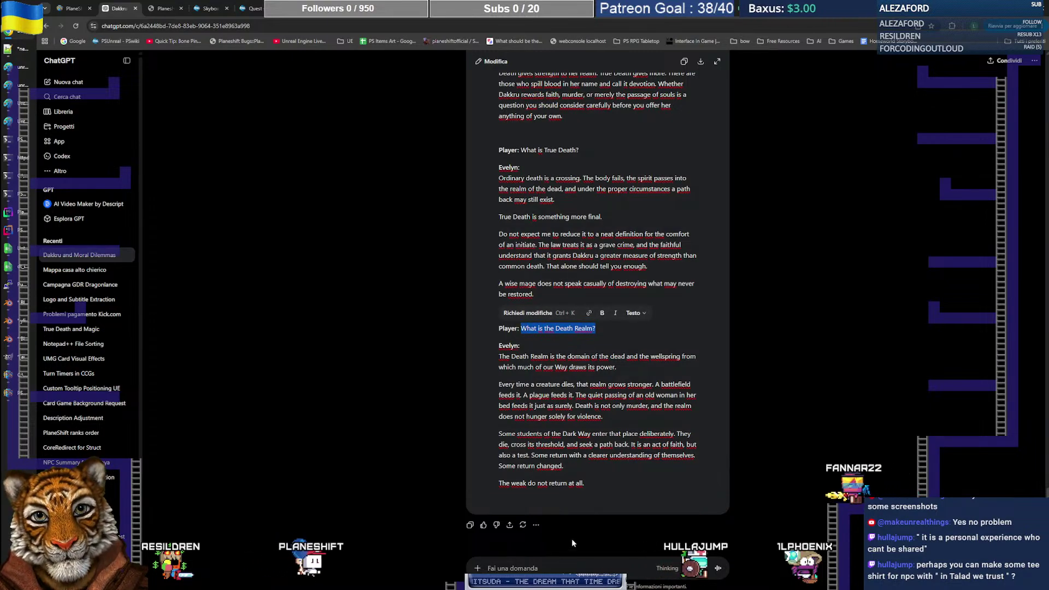
pyautogui.click(563, 563)
pyautogui.write('all good, exa')
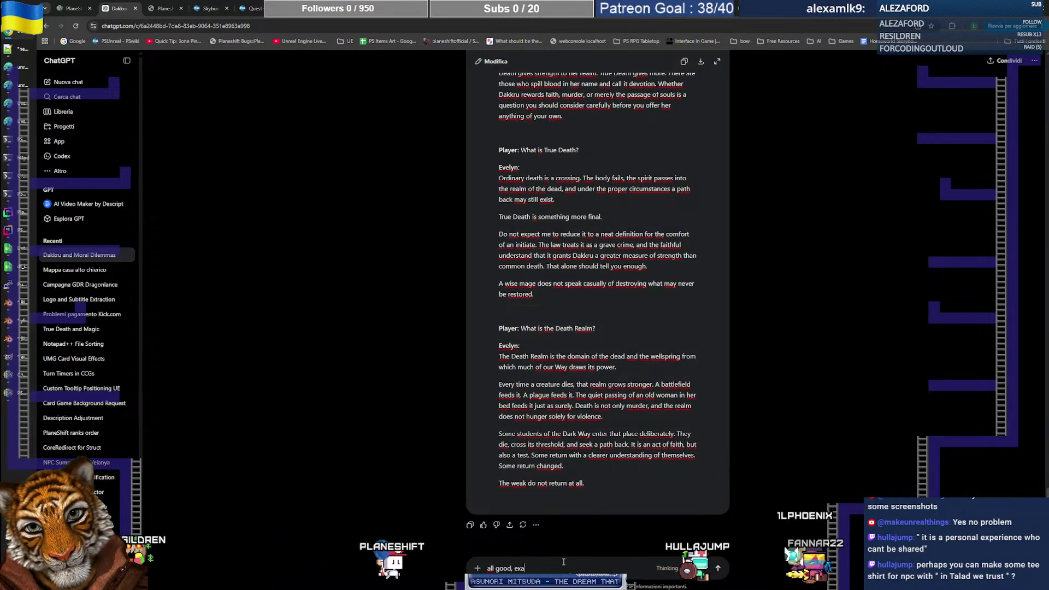
pyautogui.press('BackSpace')
pyautogui.write('ep')
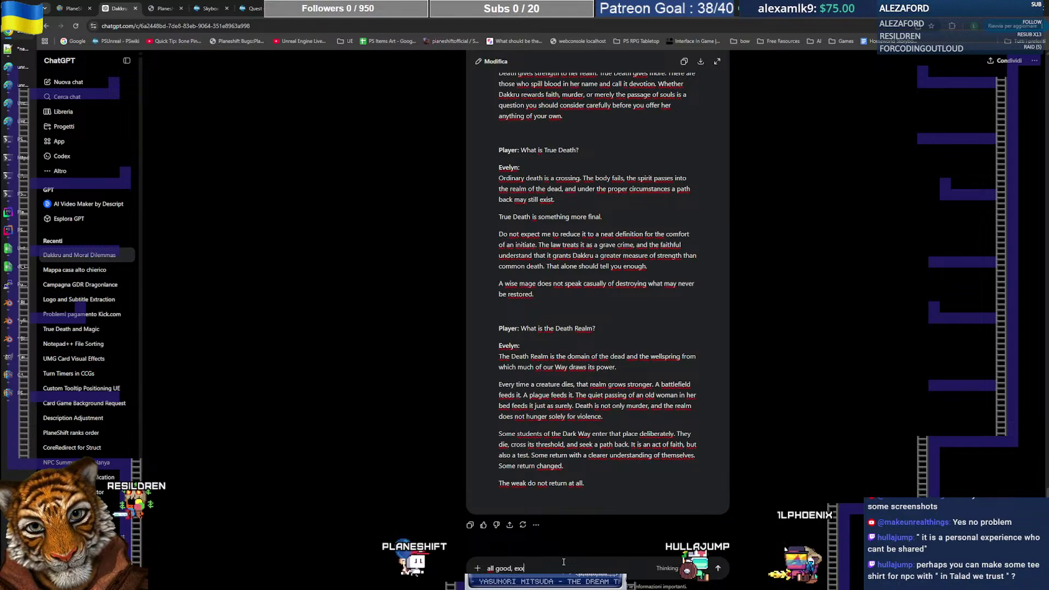
pyautogui.write('ept this one: What is the Death Realm?')
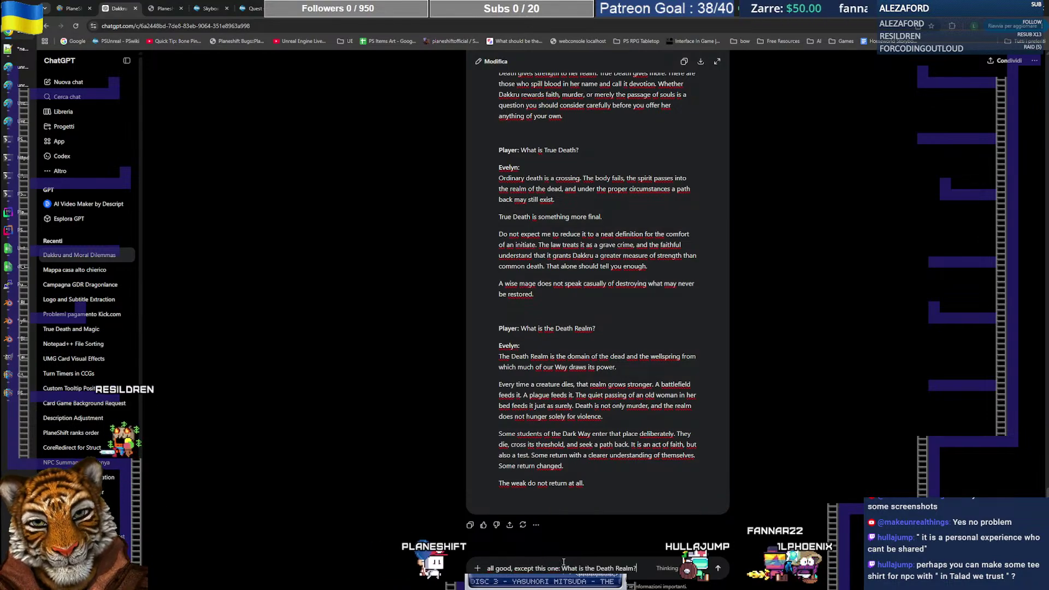
pyautogui.hotkey('shift', 'Return')
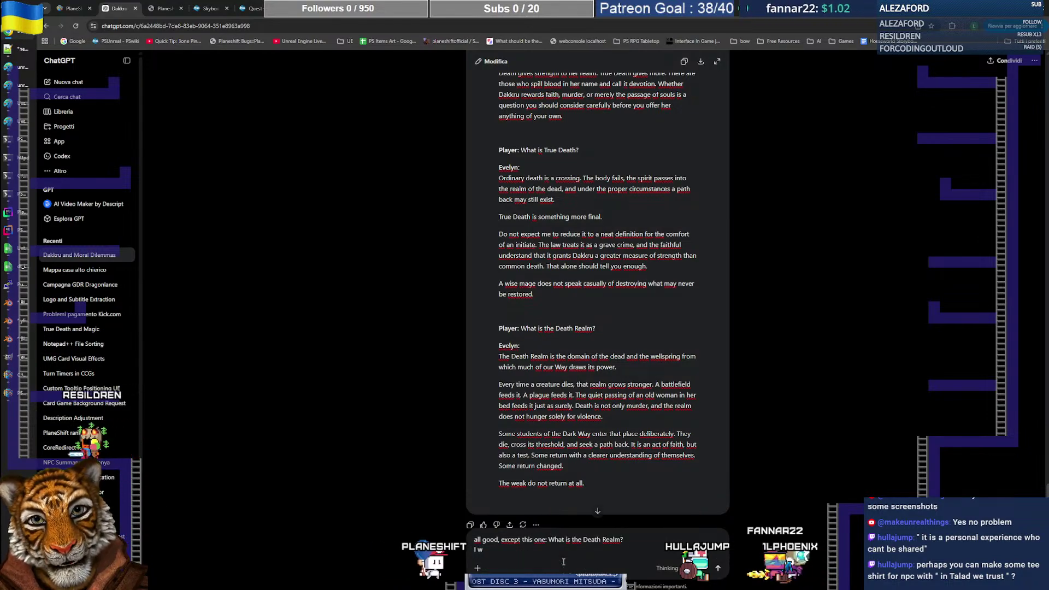
# Step: Add to the reply that the answer should say the souls go there, but sometimes also the bodies
pyautogui.write('I want to say ')
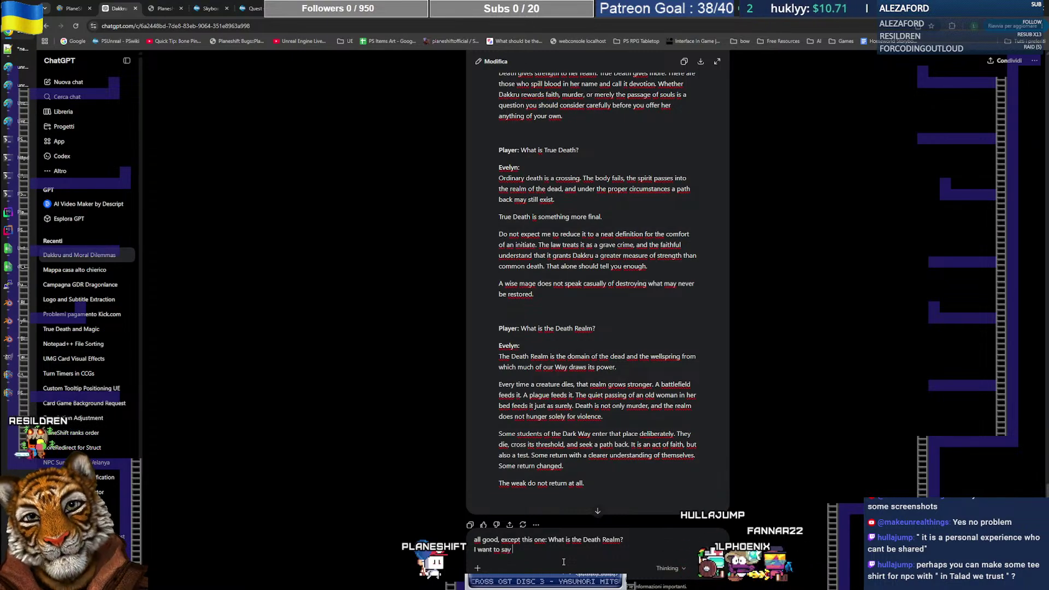
pyautogui.write('that the')
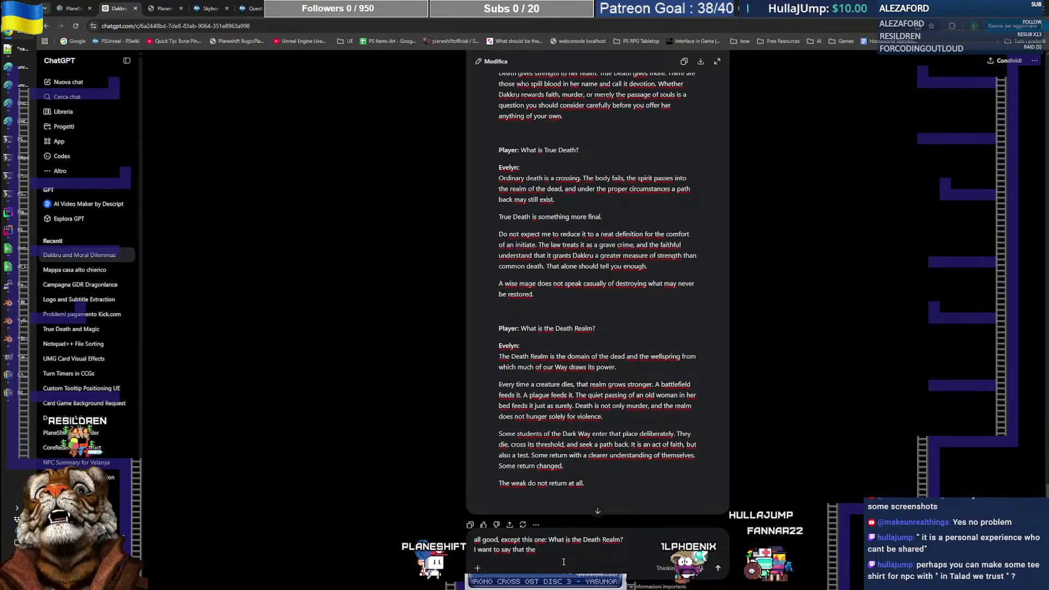
pyautogui.press('BackSpace')
pyautogui.press('BackSpace')
pyautogui.press('BackSpace')
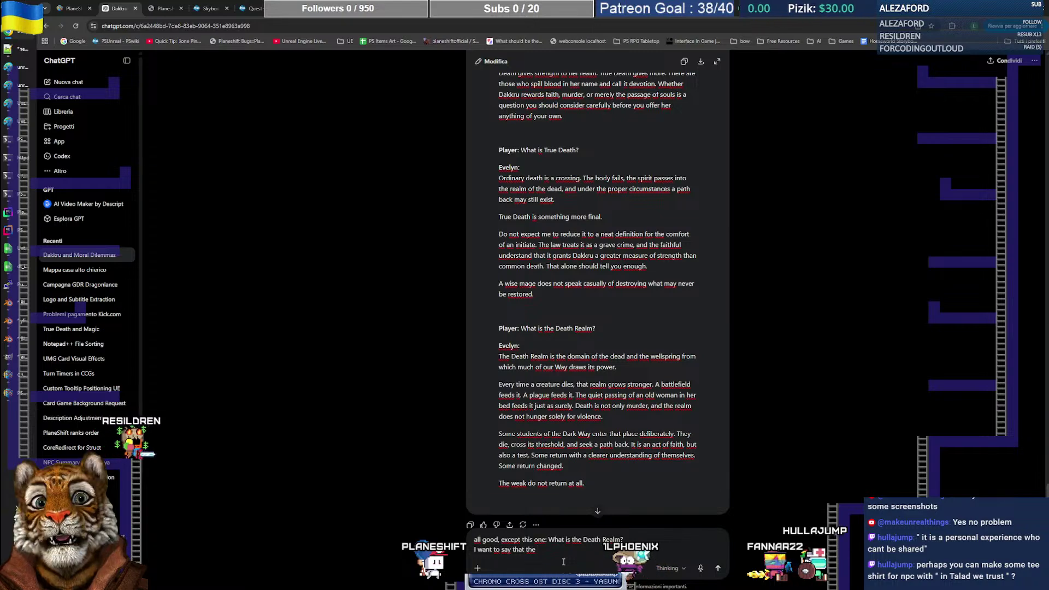
pyautogui.write('you')
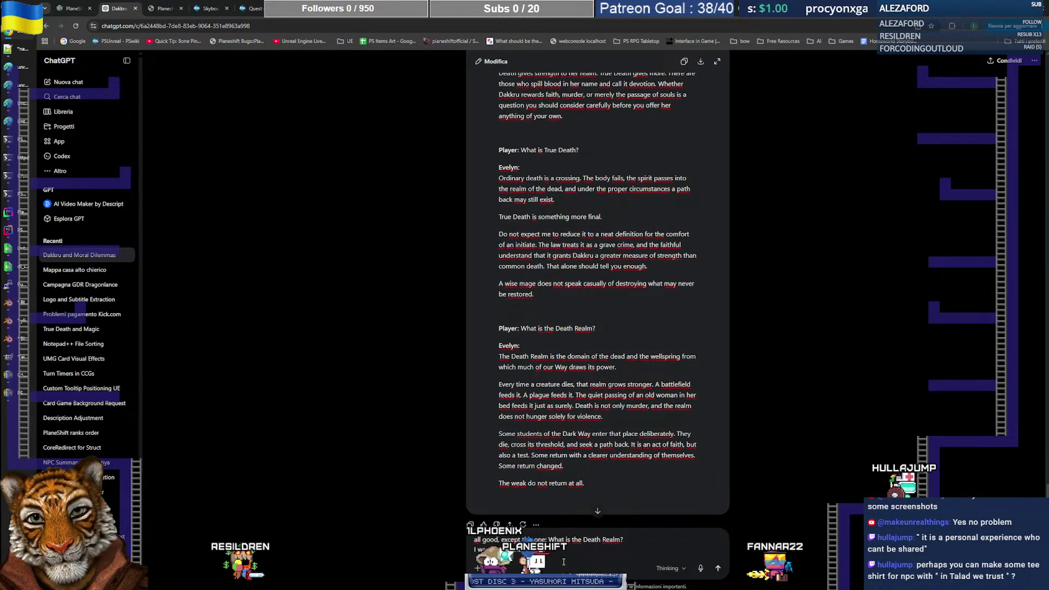
pyautogui.write('ne: What is the Death Realm? t to say that the sou')
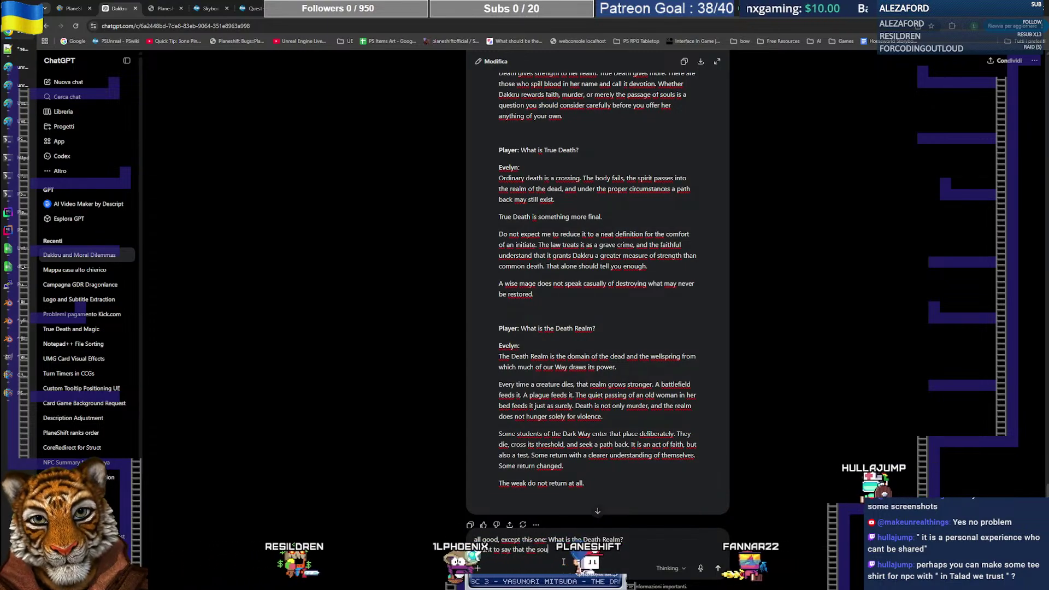
pyautogui.write('ls go ther')
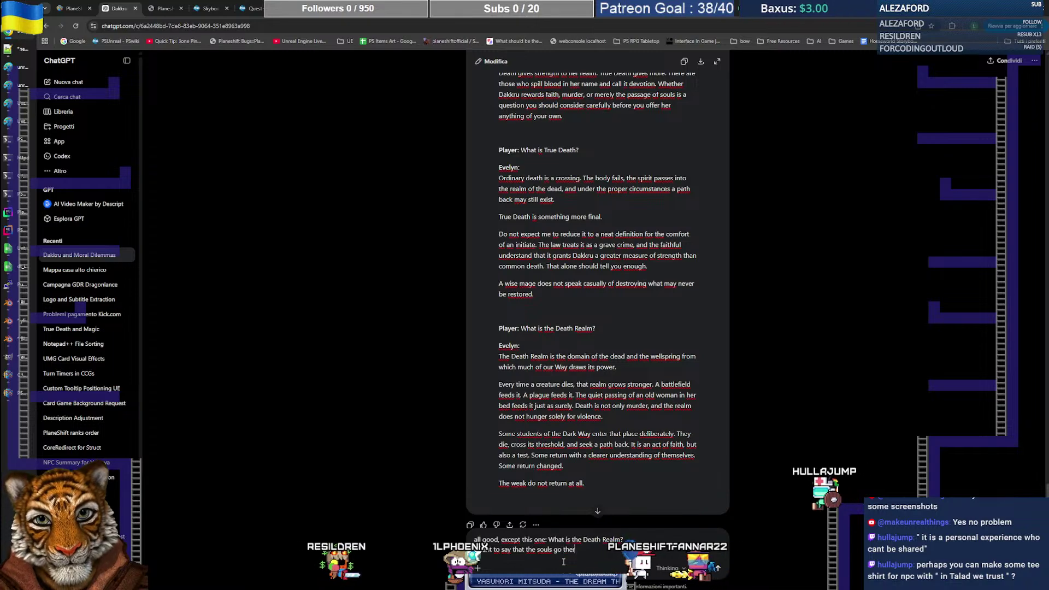
pyautogui.write('e, but sometimes als')
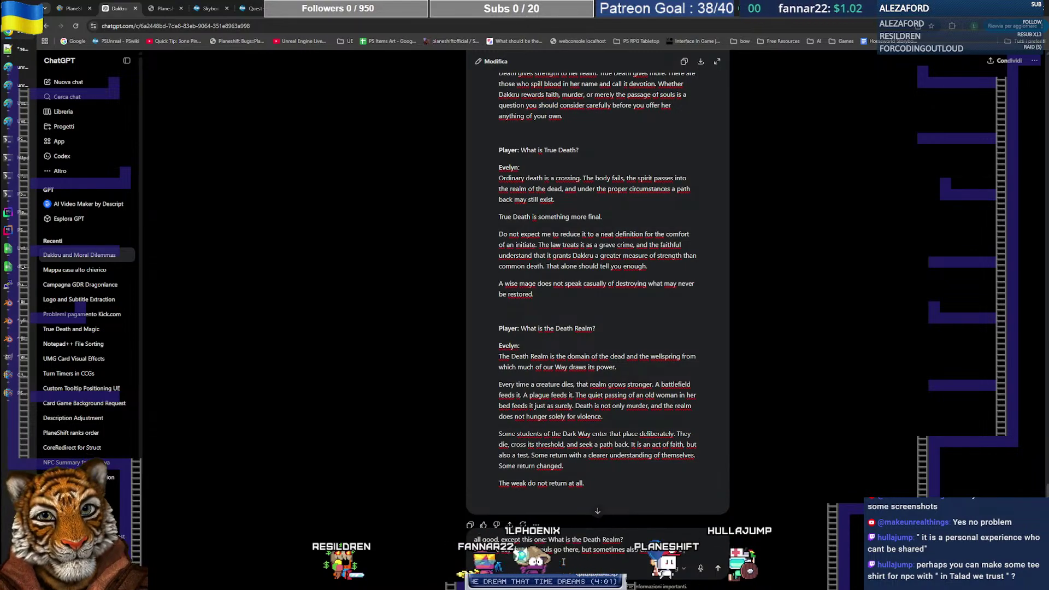
# Step: Continue the reply by describing it as a plane between life and death, holding many mysteries still to be discovered
pyautogui.write('twen')
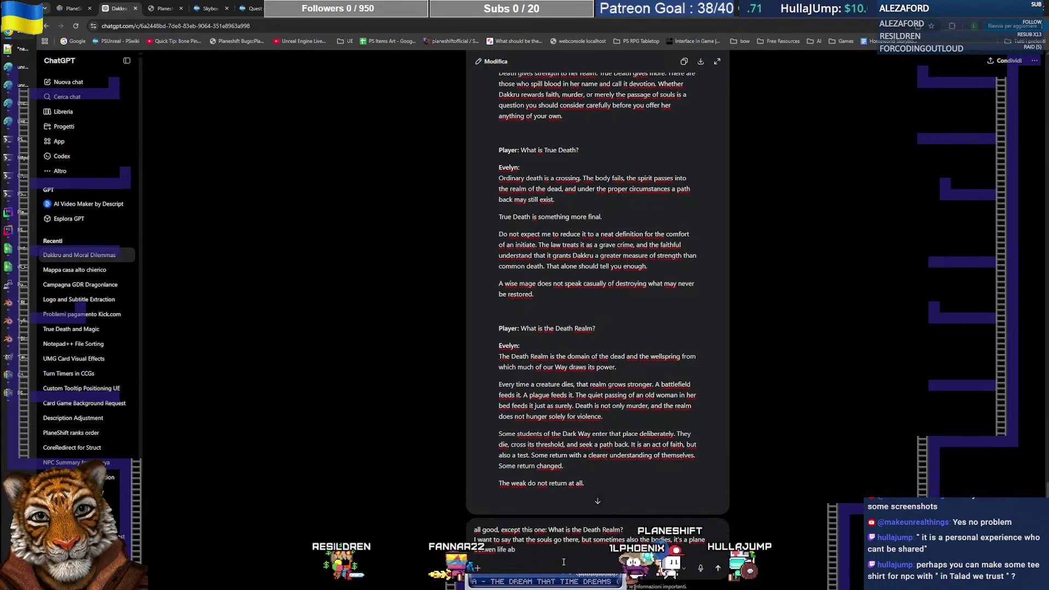
pyautogui.write(' life and death')
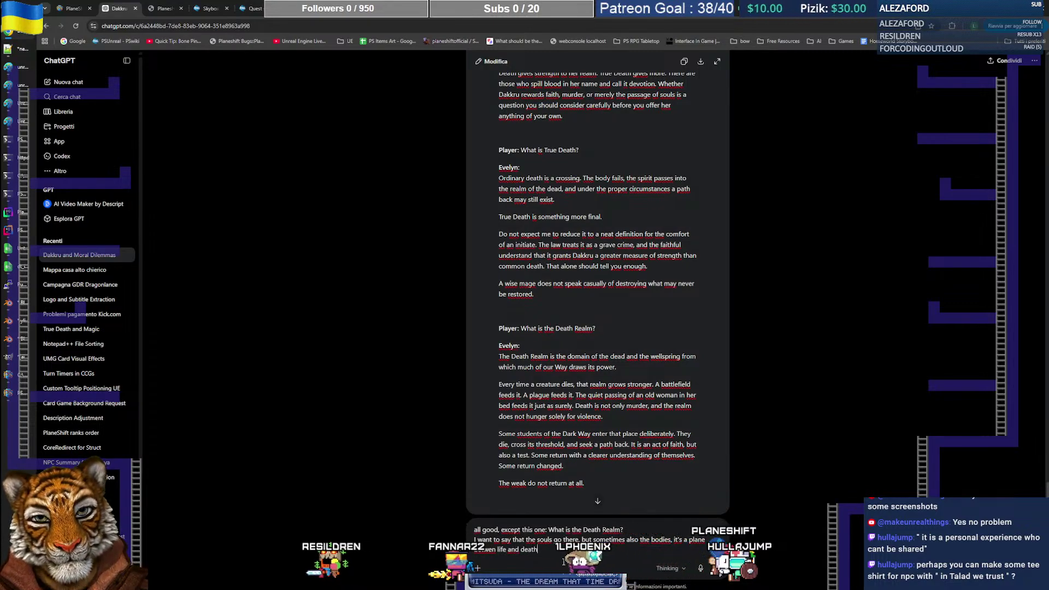
pyautogui.write(', ')
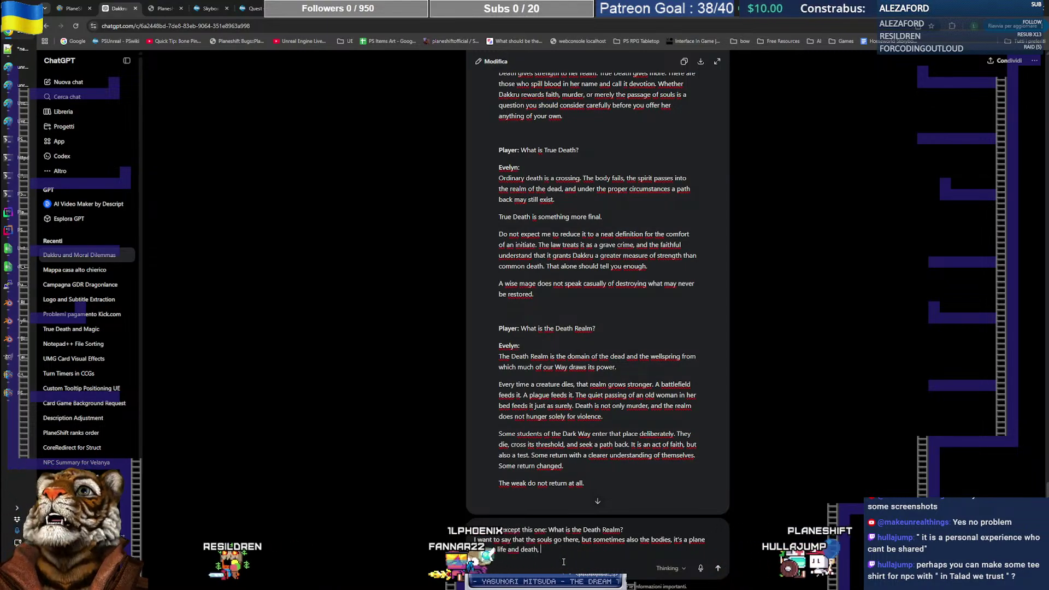
pyautogui.write('holdin')
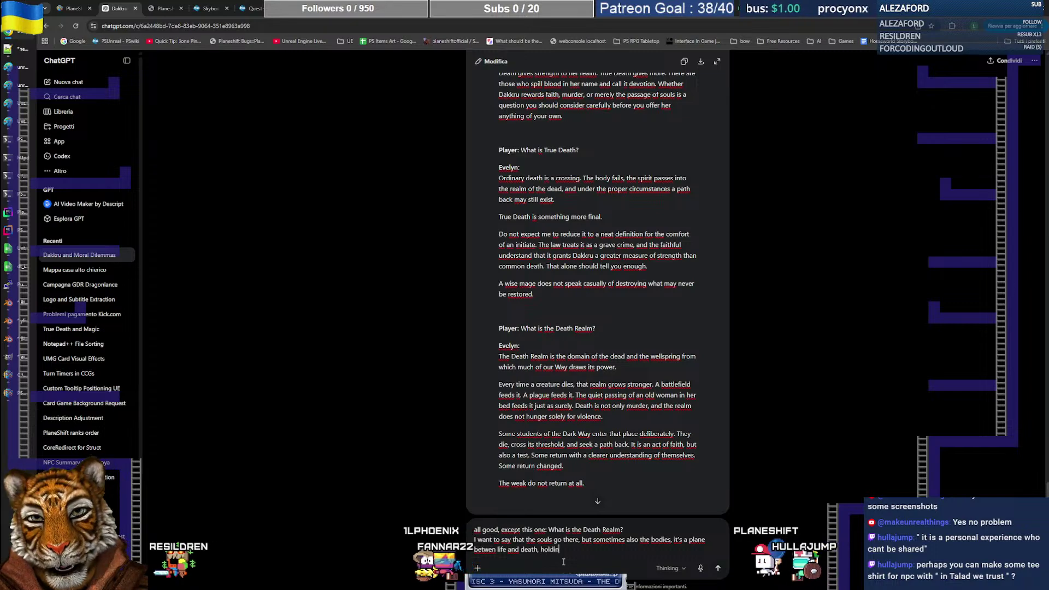
pyautogui.write('g more mystei')
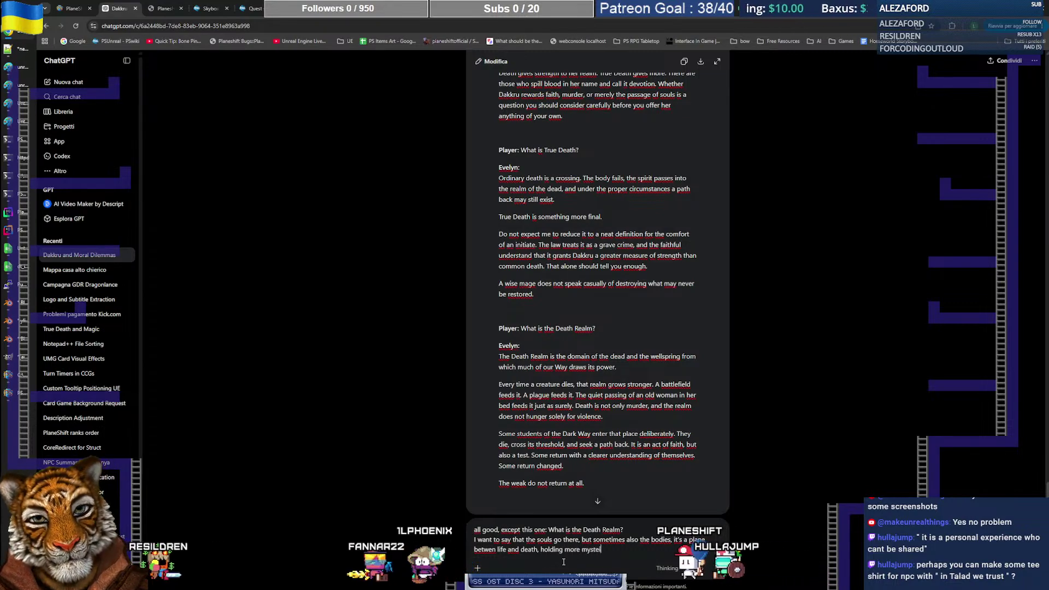
pyautogui.press('BackSpace')
pyautogui.write('ries')
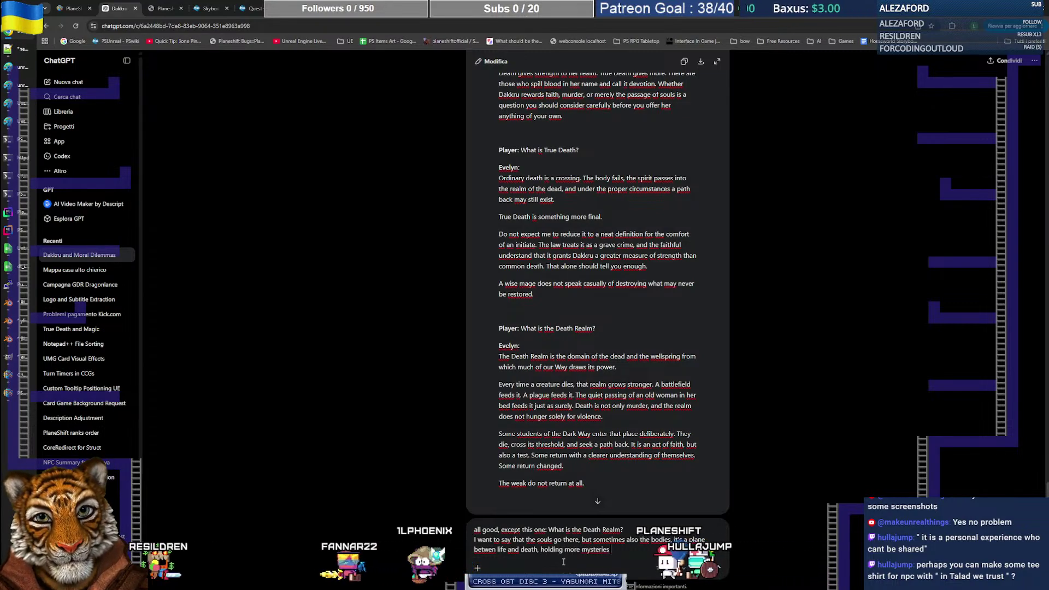
pyautogui.press('Delete')
pyautogui.press('Delete')
pyautogui.press('Delete')
pyautogui.press('Delete')
pyautogui.press('Delete')
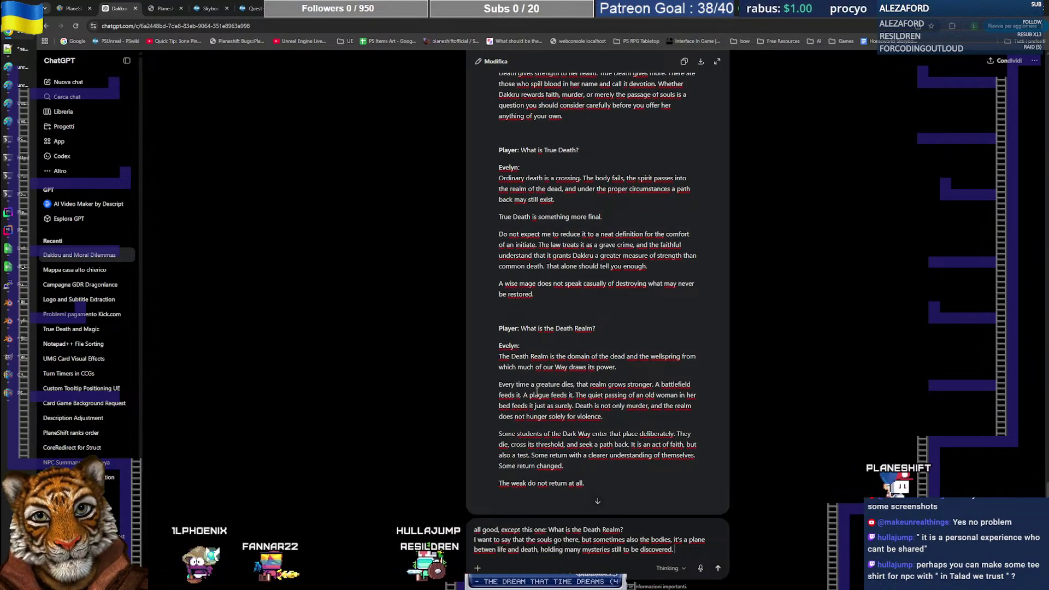
# Step: Copy Evelyn's passage from "Every time a creature dies" through "A plague feeds it." onto the end of the reply
pyautogui.moveTo(499, 385); pyautogui.dragTo(565, 394)
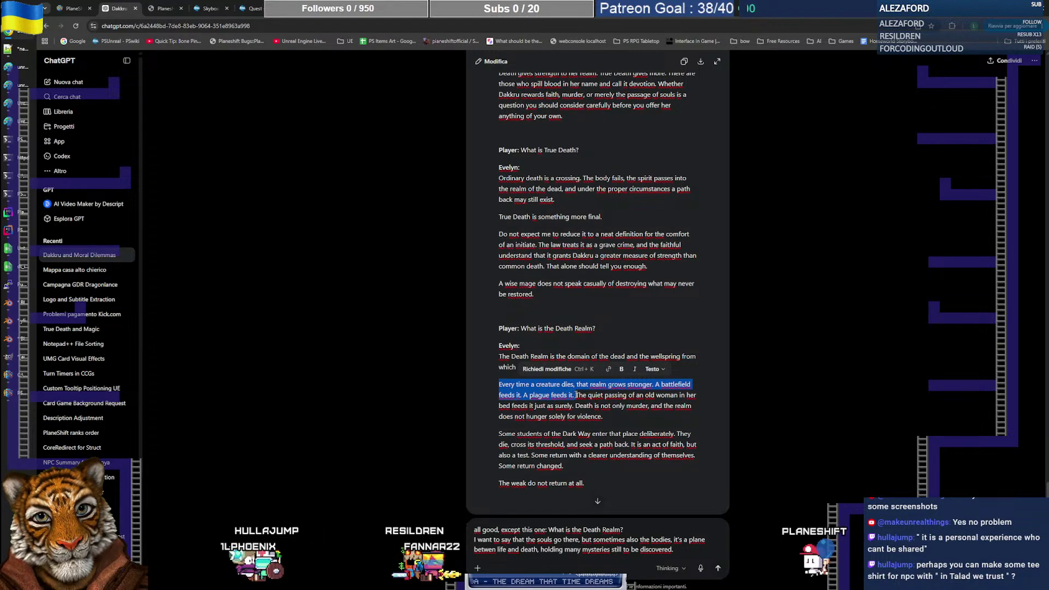
pyautogui.hotkey('ctrl', 'c')
pyautogui.click(720, 522)
pyautogui.hotkey('ctrl', 'v')
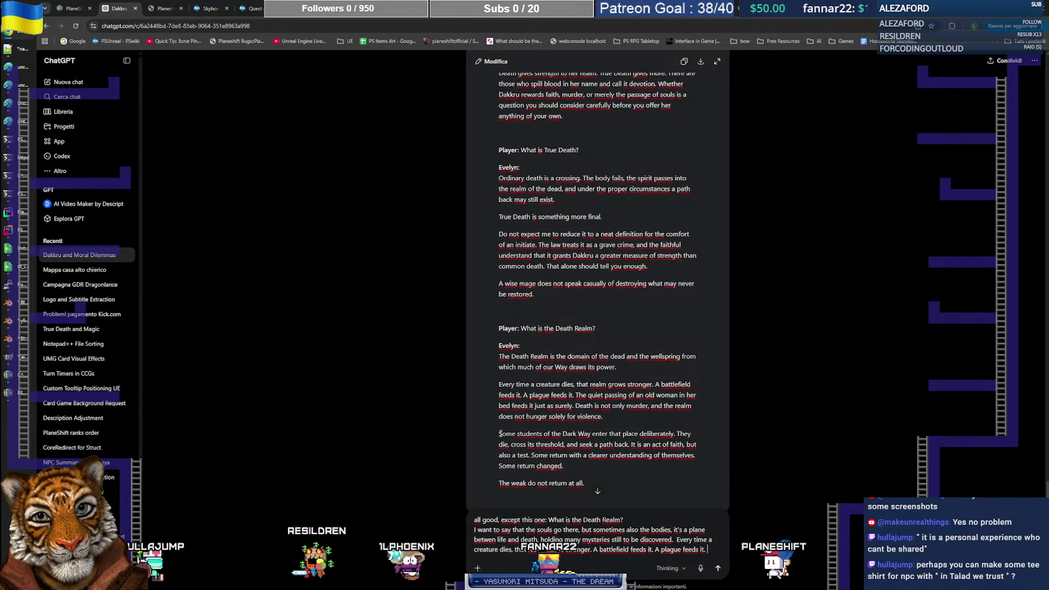
# Step: Append Evelyn's sentence about Dark Way students entering the realm deliberately, extended with "through magic"
pyautogui.moveTo(500, 434); pyautogui.dragTo(677, 437)
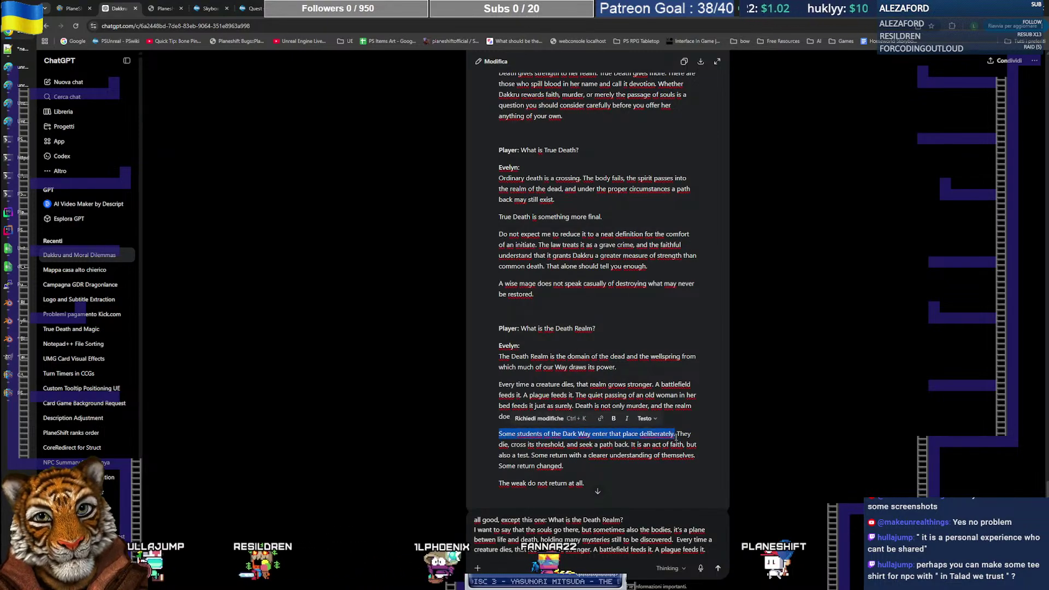
pyautogui.click(717, 546)
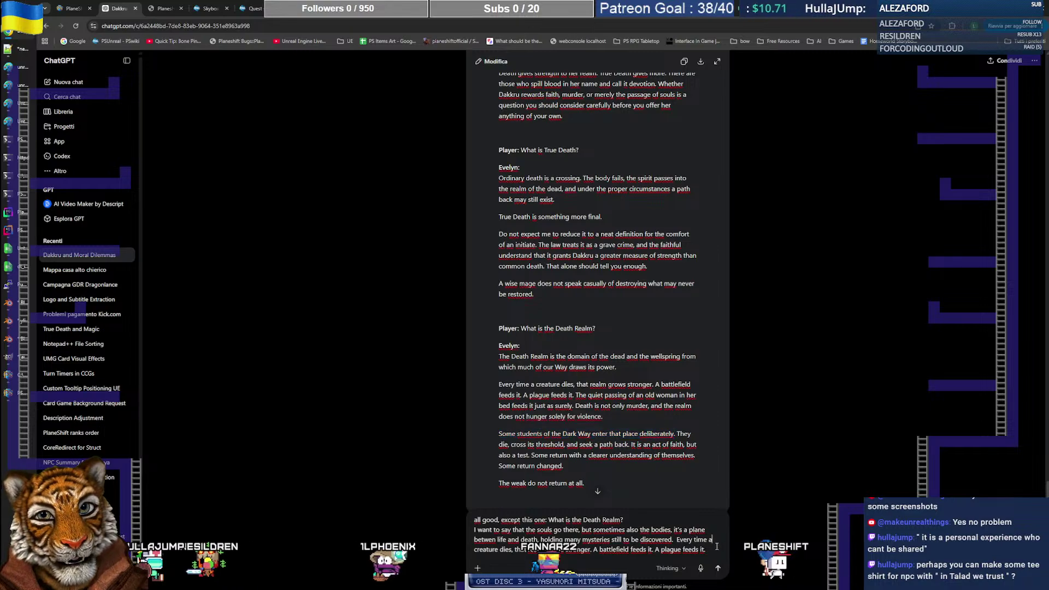
pyautogui.click(717, 548)
pyautogui.hotkey('ctrl', 'v')
pyautogui.press('BackSpace')
pyautogui.write('thoru')
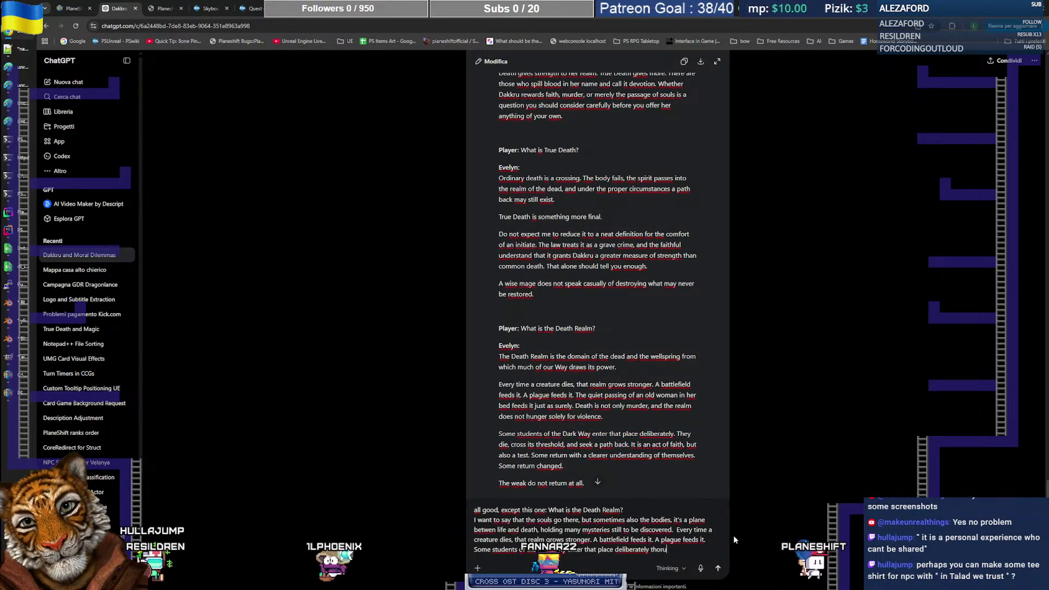
pyautogui.press('BackSpace')
pyautogui.write('ough magic.')
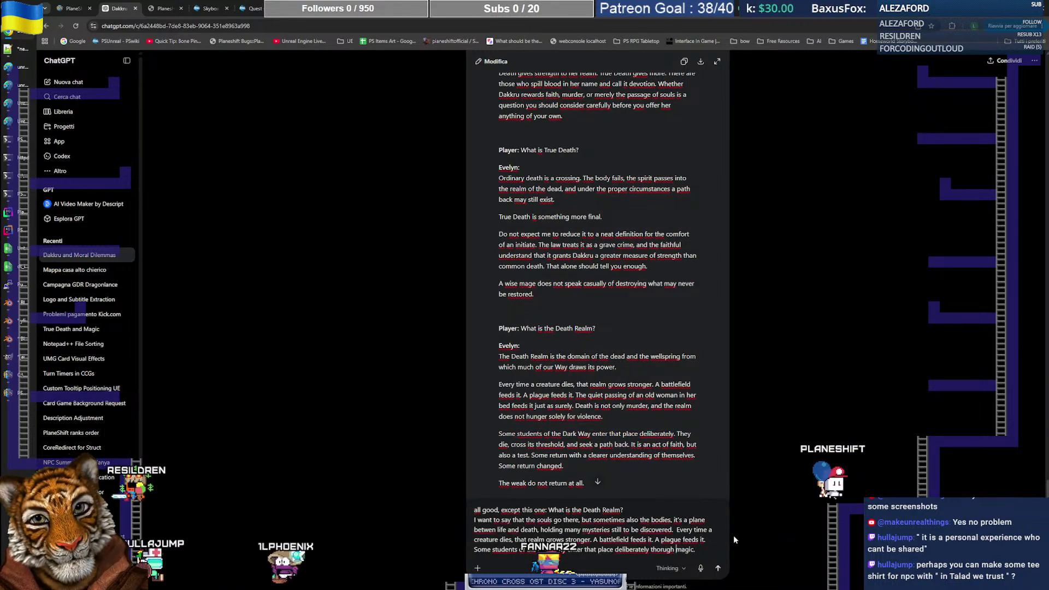
pyautogui.hotkey('ctrl', 'shift', 'Left')
pyautogui.write('through')
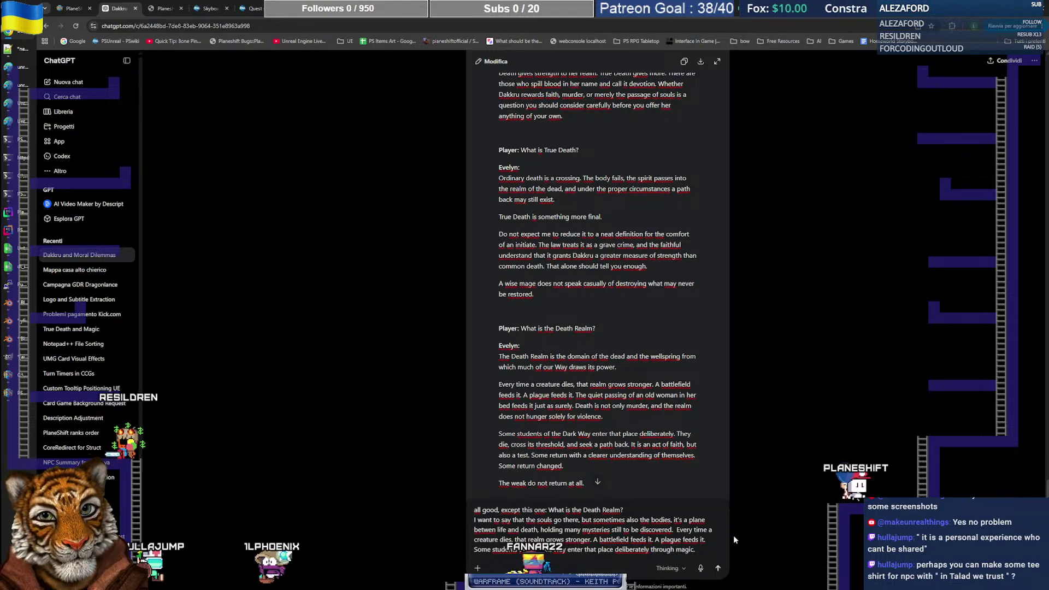
# Step: Reword the appended sentence as "Some students of the Dark Way try to enter that place deliberately."
pyautogui.press('End')
pyautogui.press('BackSpace')
pyautogui.hotkey('ctrl', 'shift', 'Left')
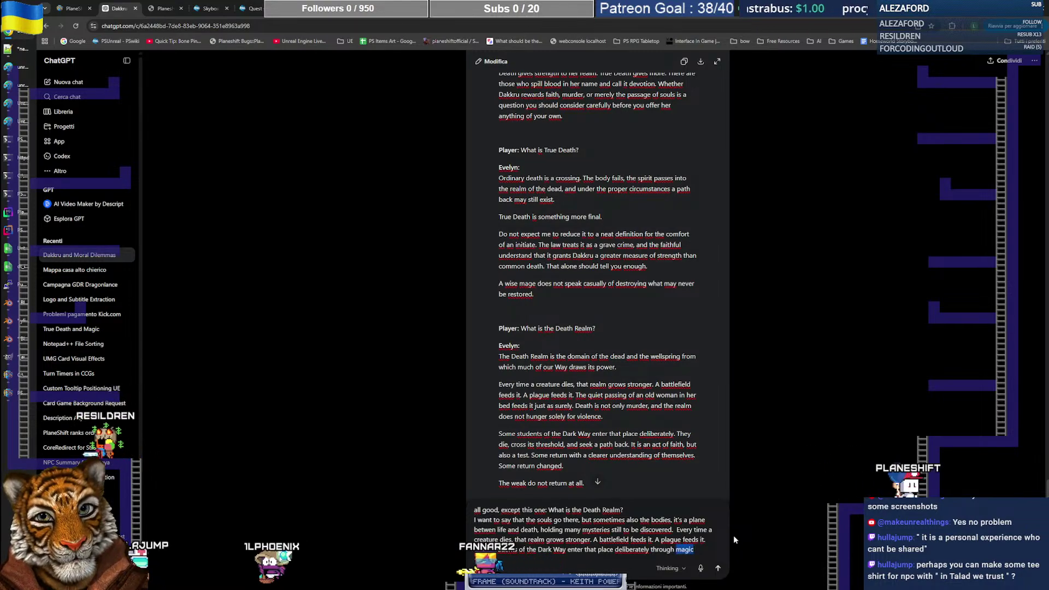
pyautogui.hotkey('ctrl', 'shift', 'Left')
pyautogui.hotkey('ctrl', 'x')
pyautogui.hotkey('ctrl', 'Left')
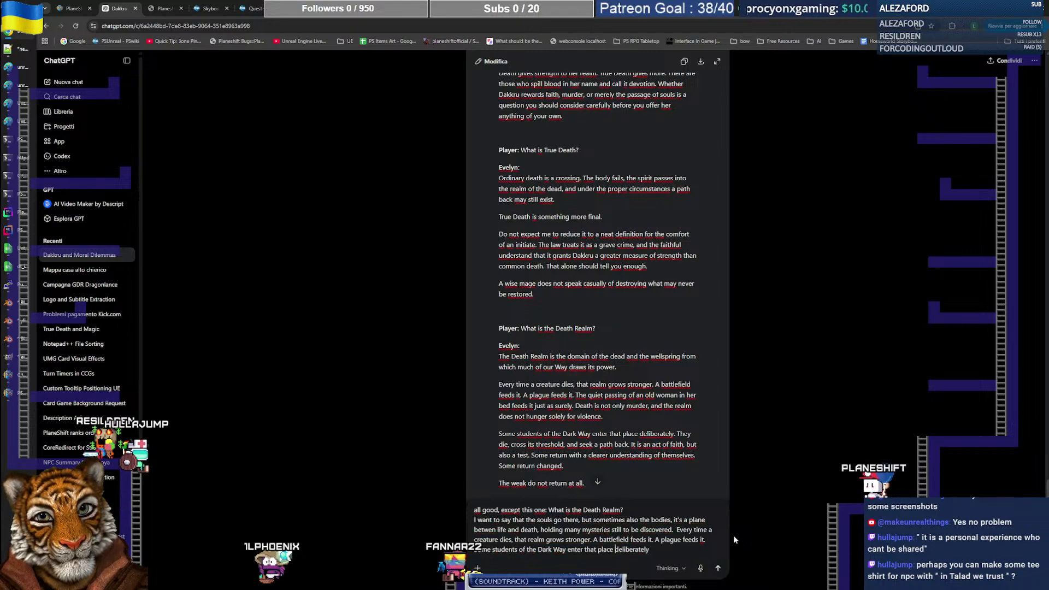
pyautogui.hotkey('ctrl', 'Left')
pyautogui.hotkey('ctrl', 'Left')
pyautogui.hotkey('ctrl', 'Left')
pyautogui.write('try to ')
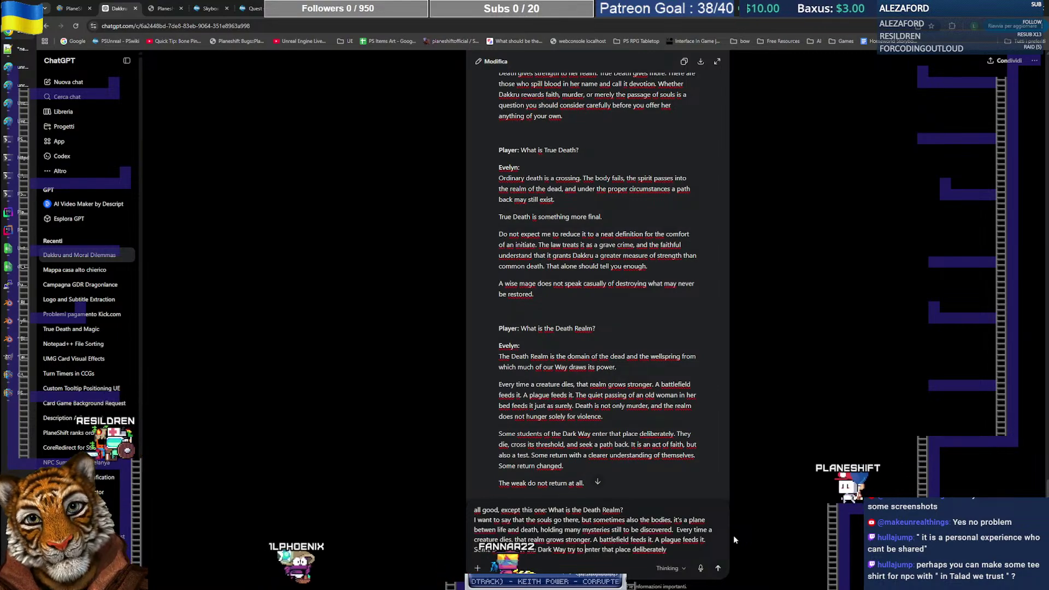
pyautogui.write('.')
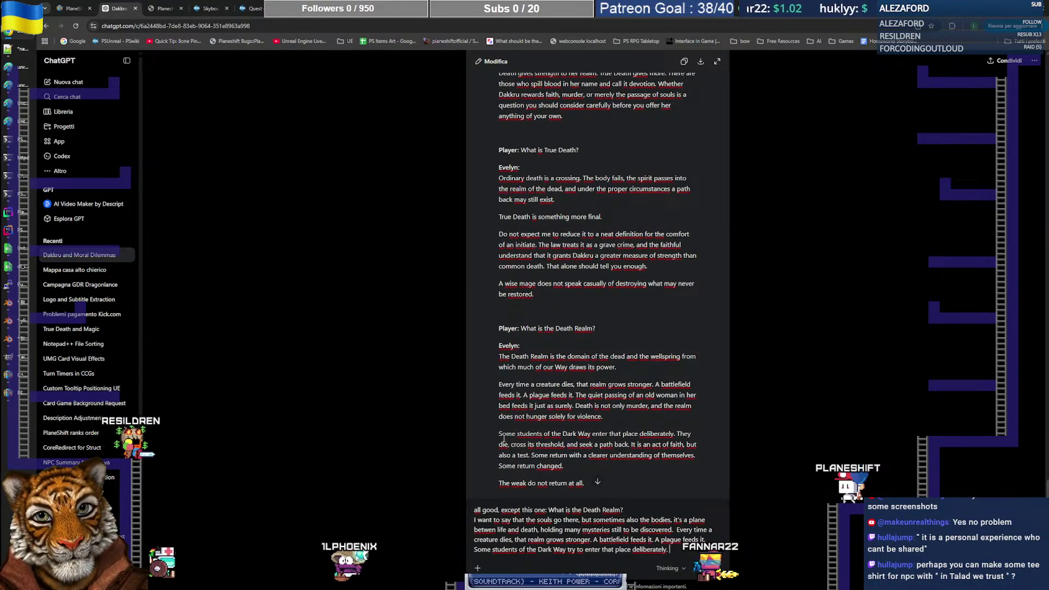
# Step: Replace the reply's last sentence with Evelyn's passage from "Some students of the Dark Way" through "a clearer understanding of themselves"
pyautogui.moveTo(504, 437); pyautogui.dragTo(633, 444)
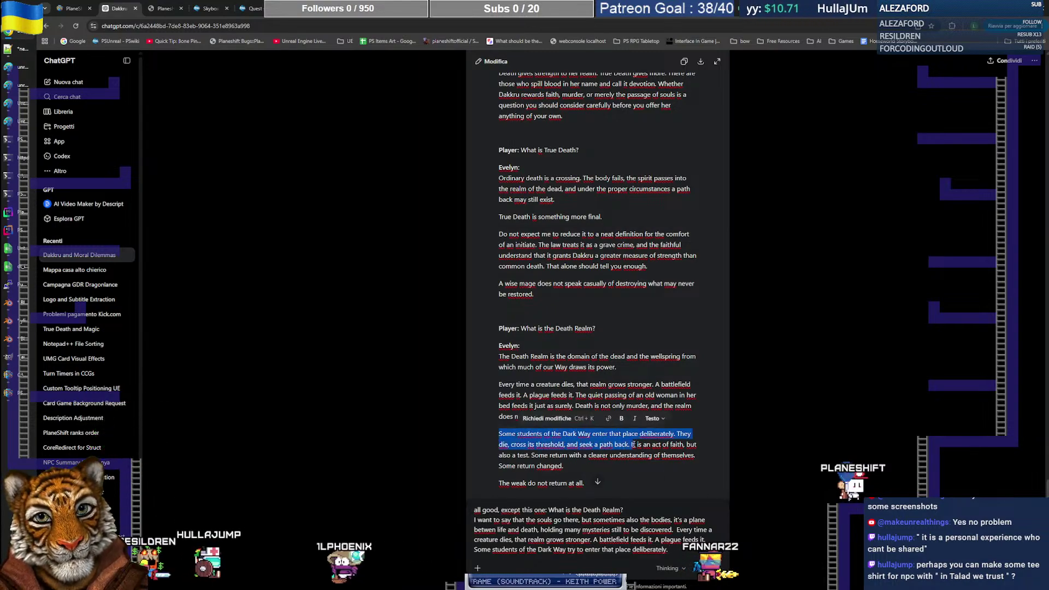
pyautogui.moveTo(633, 444); pyautogui.dragTo(696, 457)
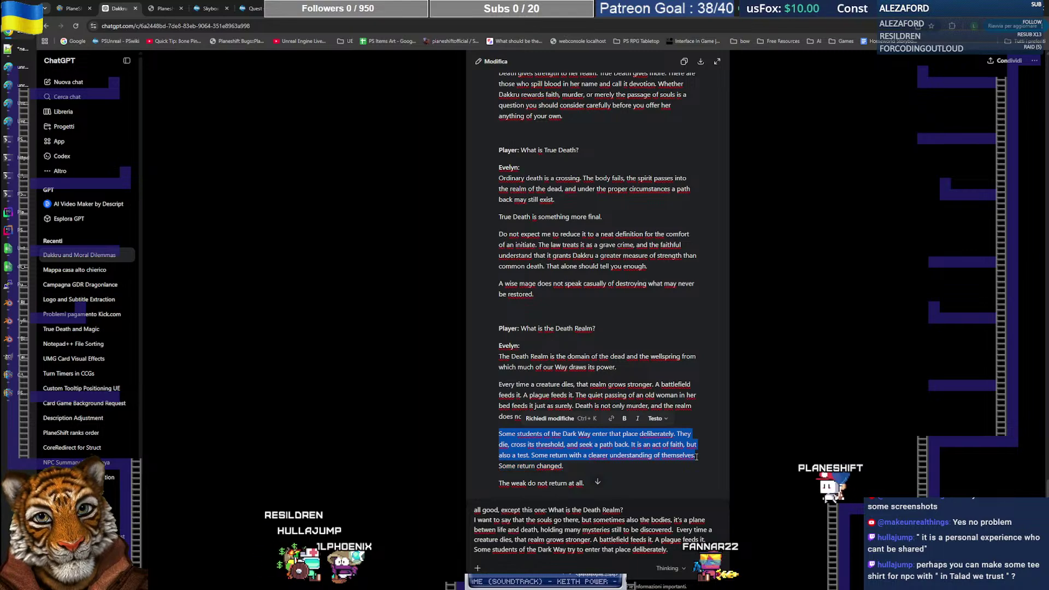
pyautogui.moveTo(669, 550); pyautogui.dragTo(498, 553)
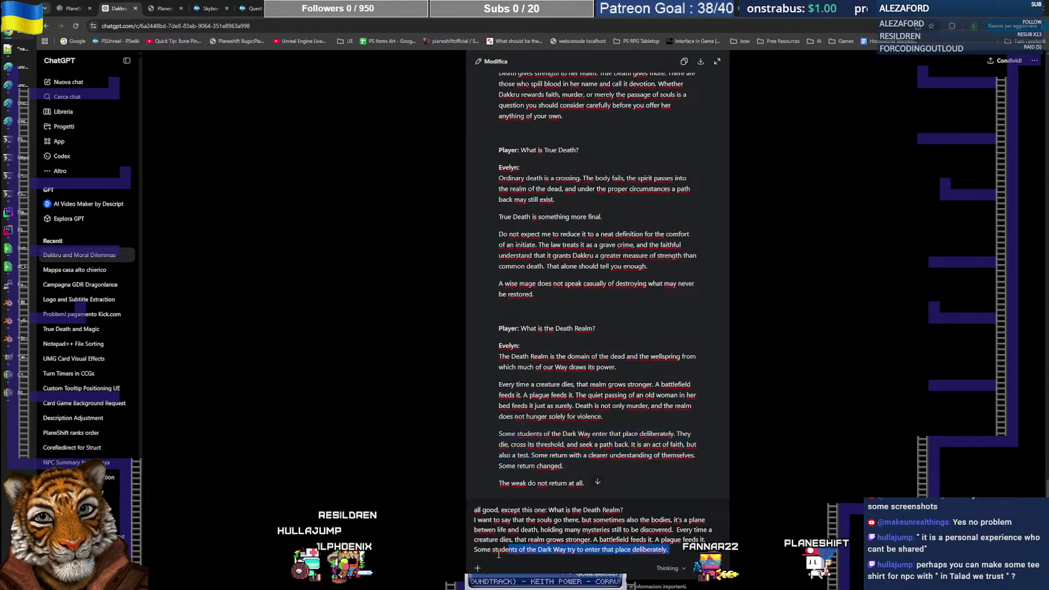
pyautogui.hotkey('ctrl', 'v')
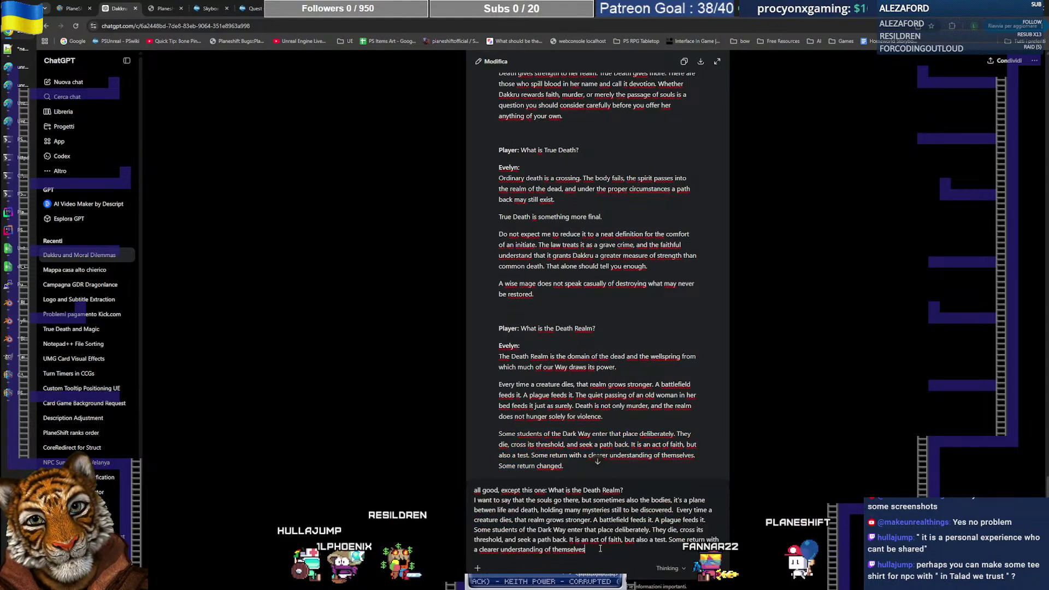
# Step: Finish the Death Realm request with ", some never return", submit it, and highlight the new answer through "the Death Realm grows stronger"
pyautogui.write(', some never return')
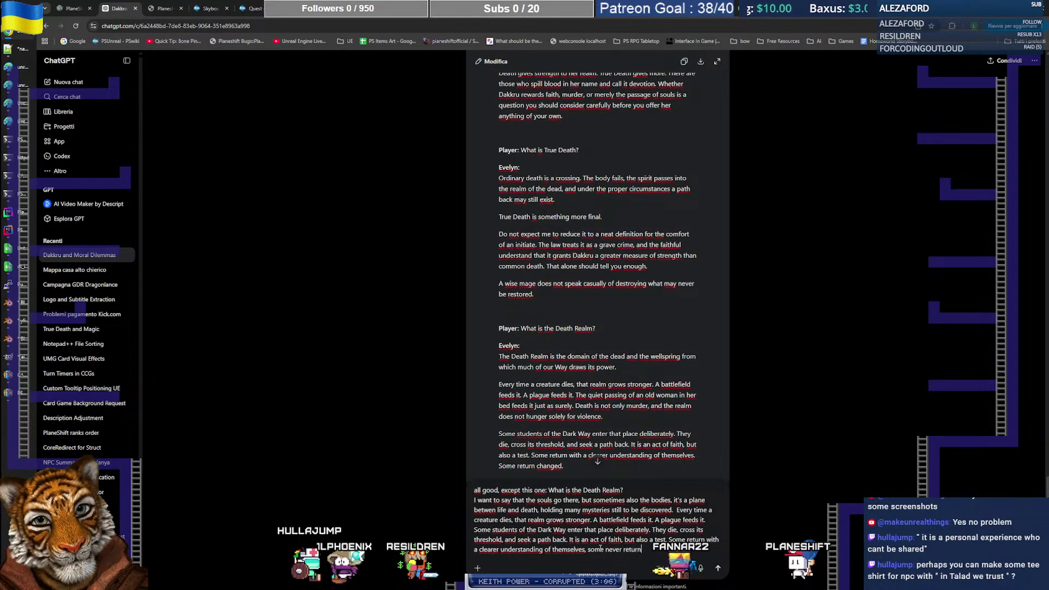
pyautogui.press('Return')
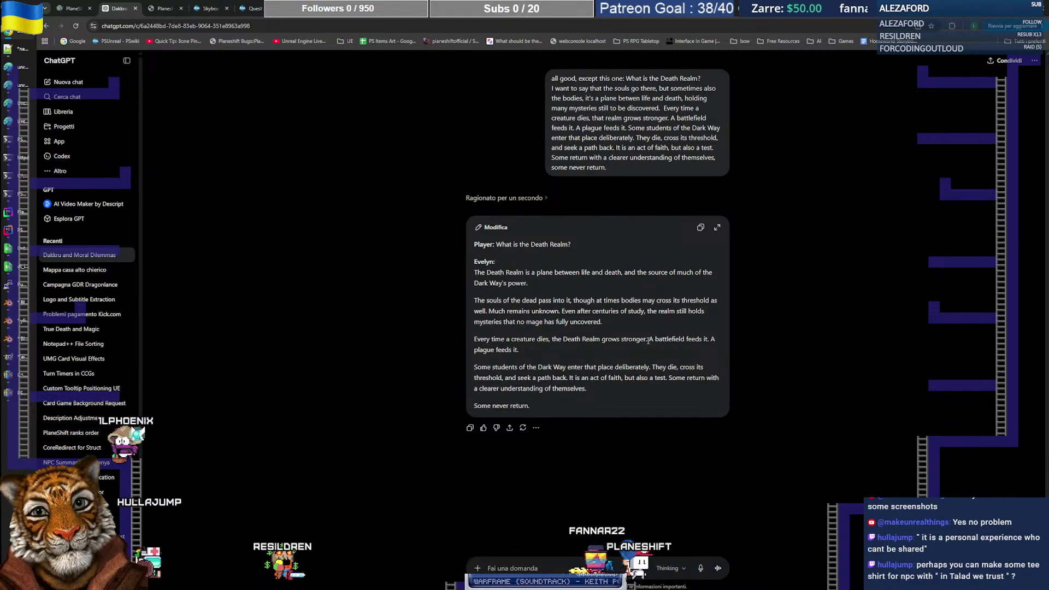
pyautogui.moveTo(637, 334); pyautogui.dragTo(475, 278)
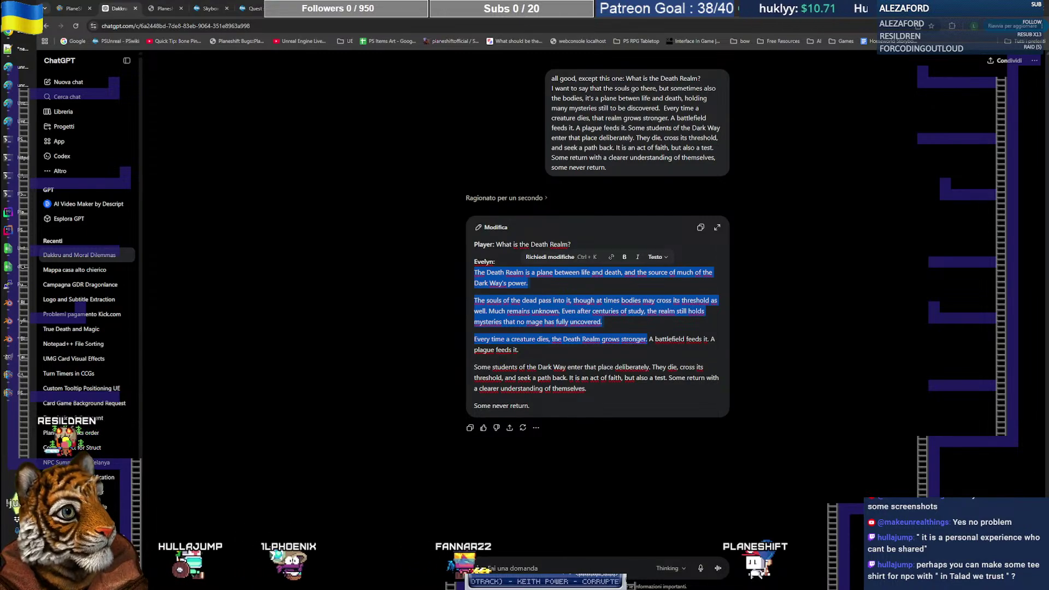
# Step: Switch to the PlaneShift game, leave Evelyn's conversation and reload her with "/killnpc reload"
pyautogui.hotkey('alt', 'Tab')
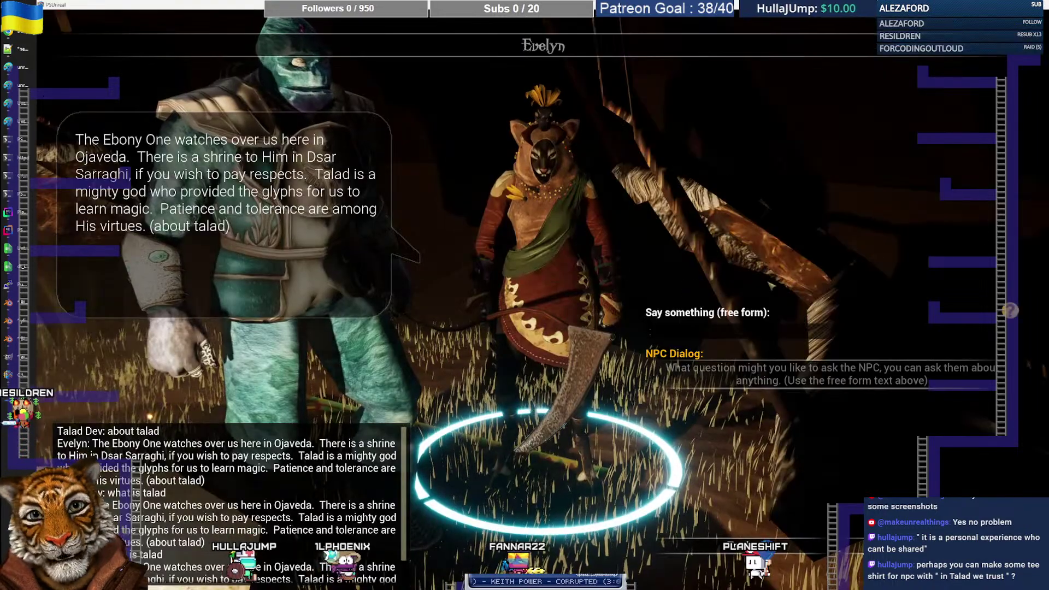
pyautogui.press('Escape')
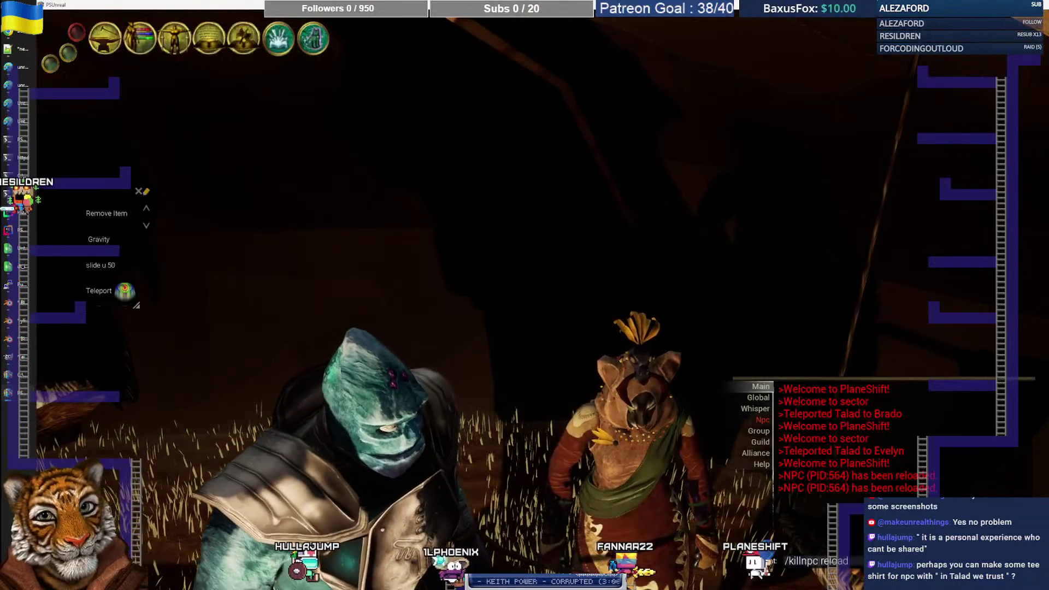
pyautogui.press('Return')
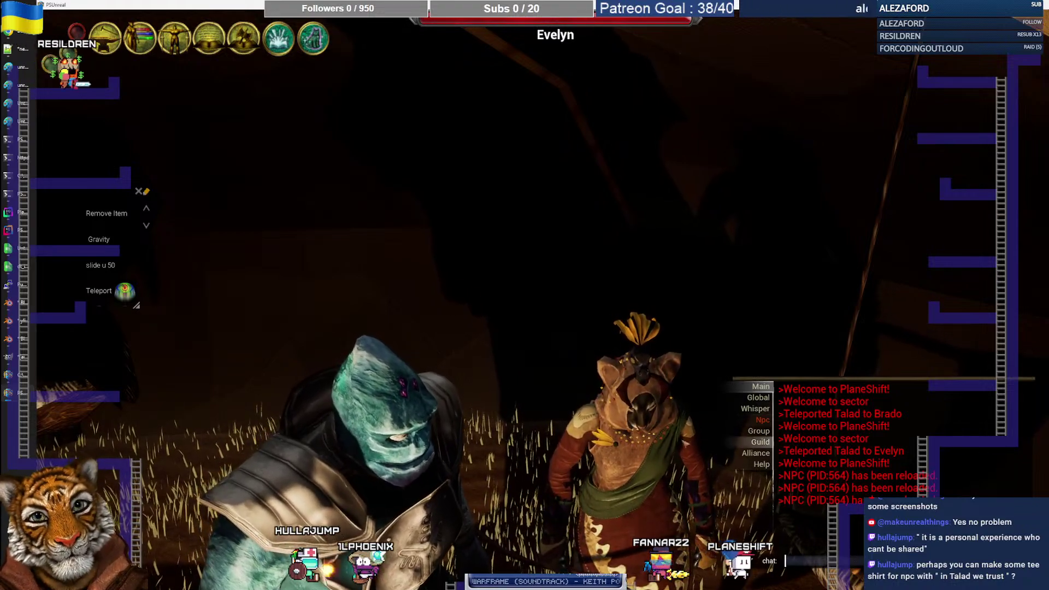
# Step: Ask Evelyn "about the death realm" in free form and leave the conversation
pyautogui.click(616, 427)
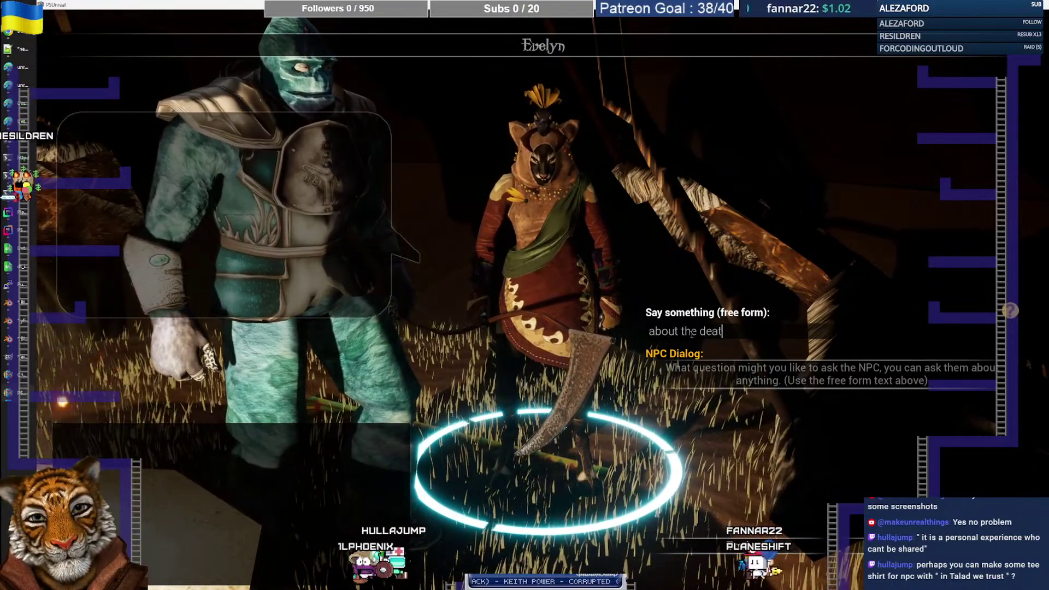
pyautogui.press('BackSpace')
pyautogui.press('BackSpace')
pyautogui.write('m')
pyautogui.press('Return')
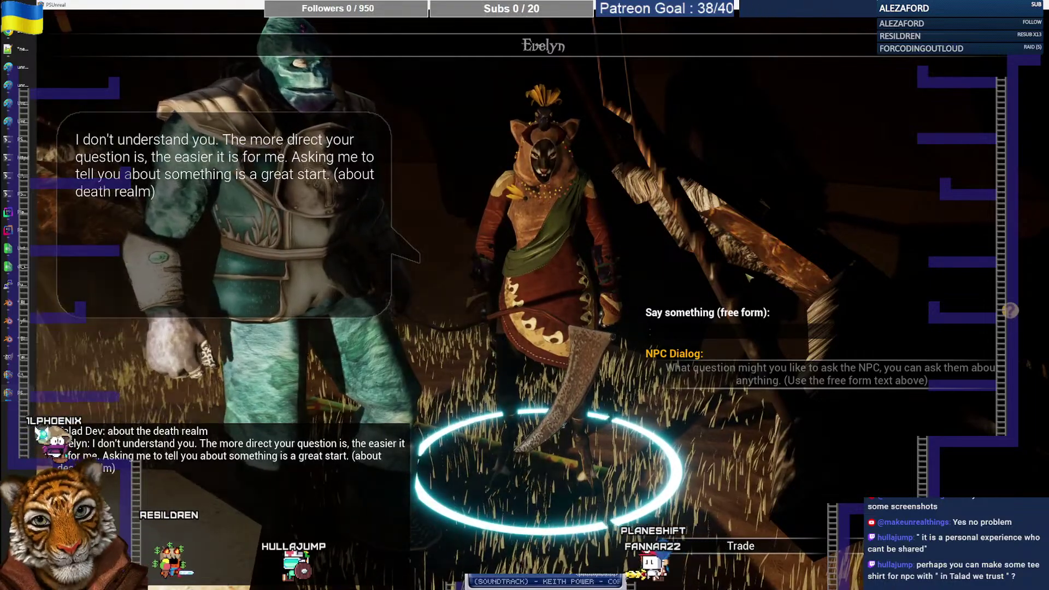
pyautogui.click(896, 545)
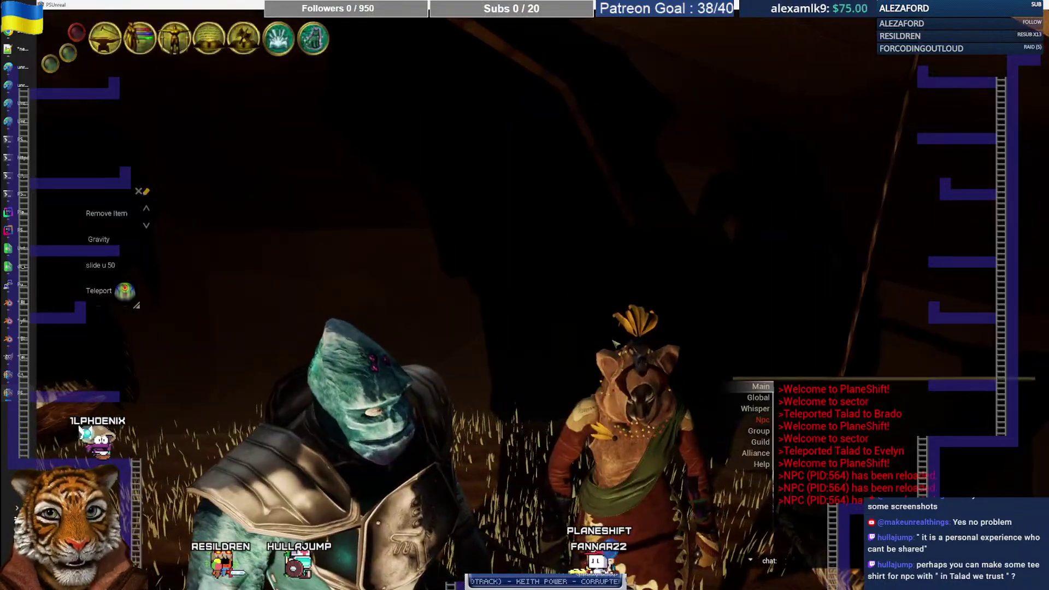
pyautogui.press('w')
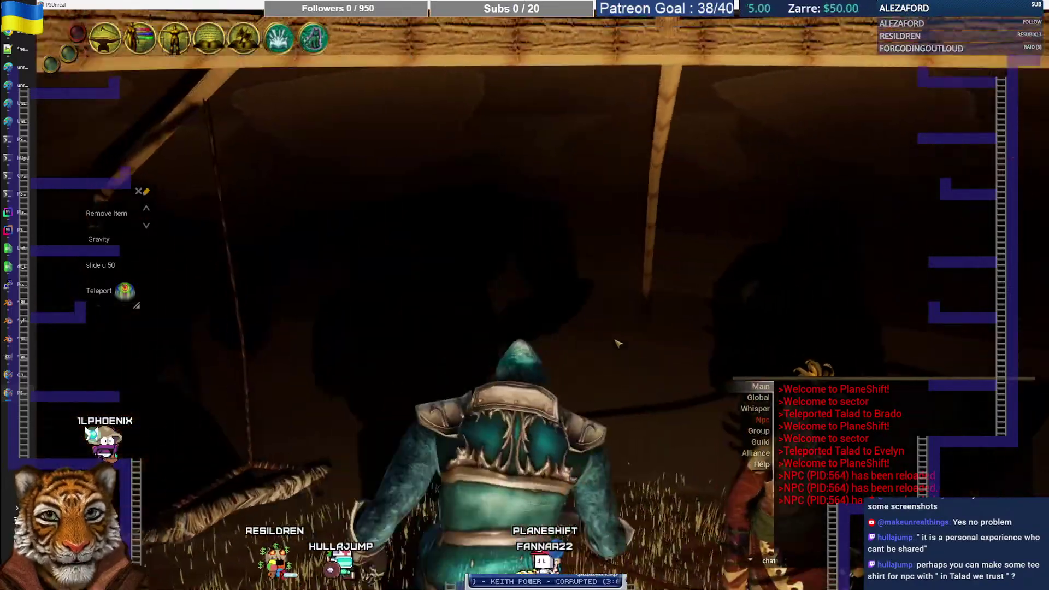
pyautogui.press('w')
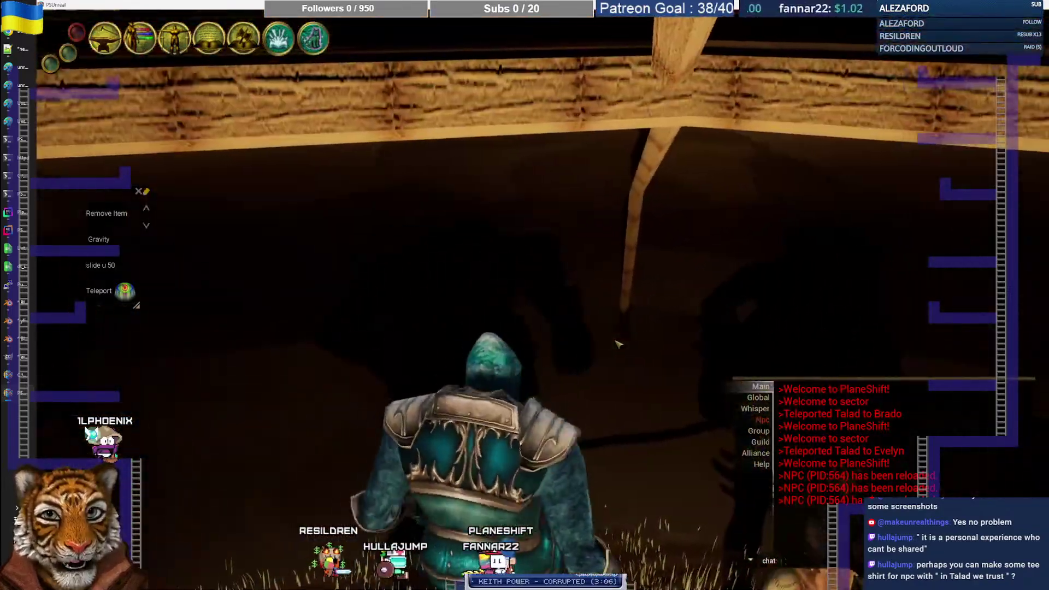
pyautogui.press('s')
pyautogui.press('w')
pyautogui.press('s')
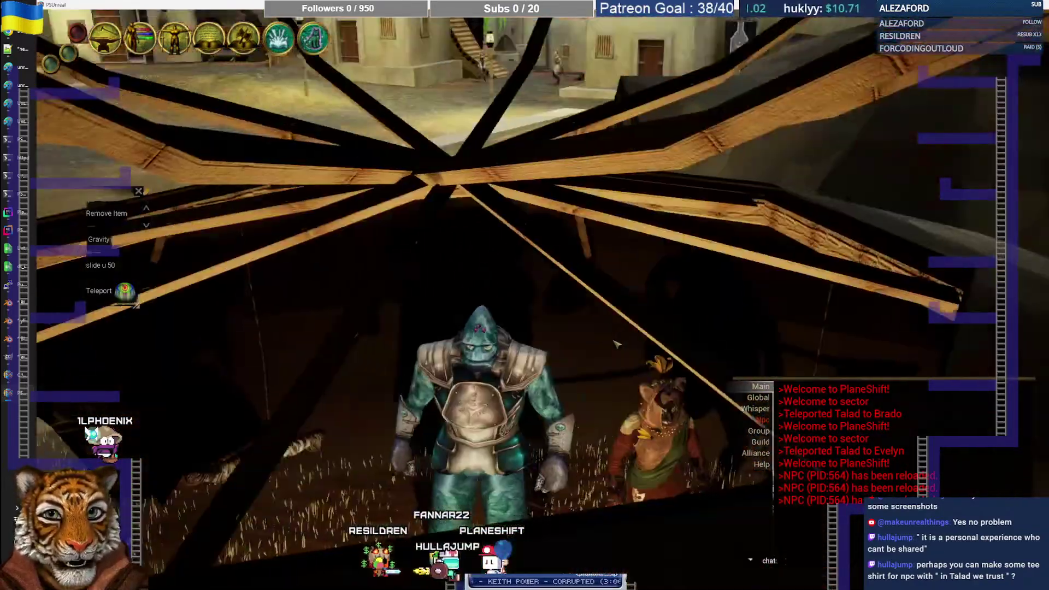
pyautogui.moveTo(617, 345); pyautogui.dragTo(612, 336)
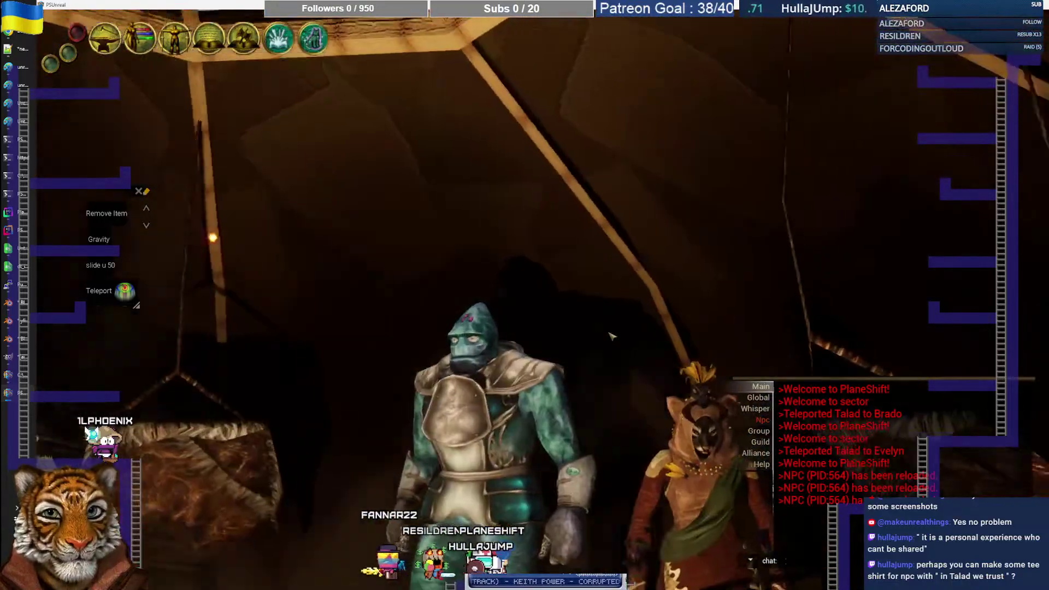
pyautogui.scroll(-5, 612, 336)
pyautogui.scroll(4, 613, 336)
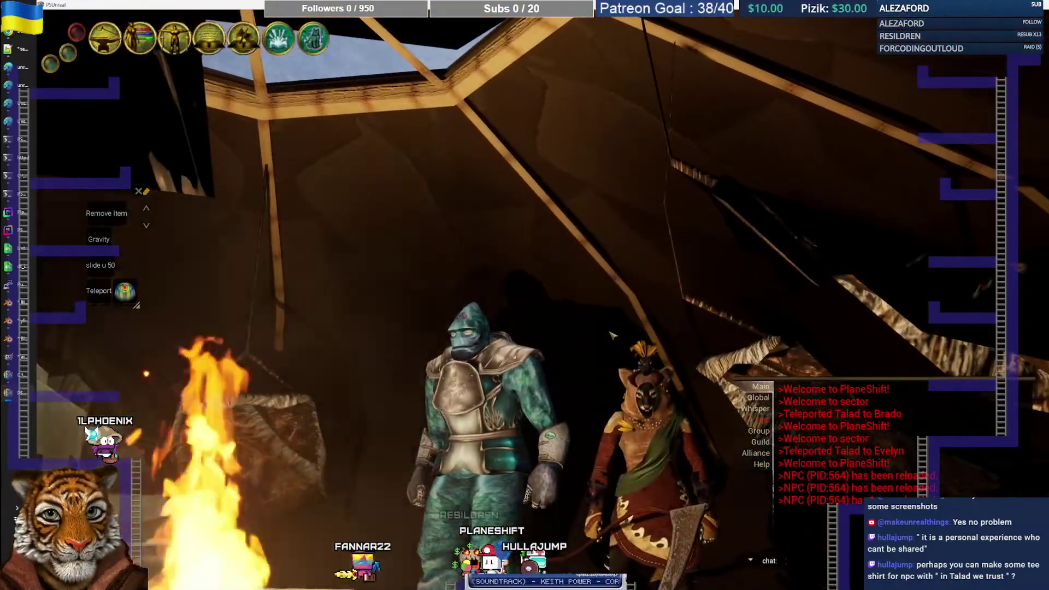
# Step: Switch to Notepad++ and, in the War Smiters quest file, replace the True Death line's "that" with "to seek Evelyn for answers as she is not"
pyautogui.click(25, 49)
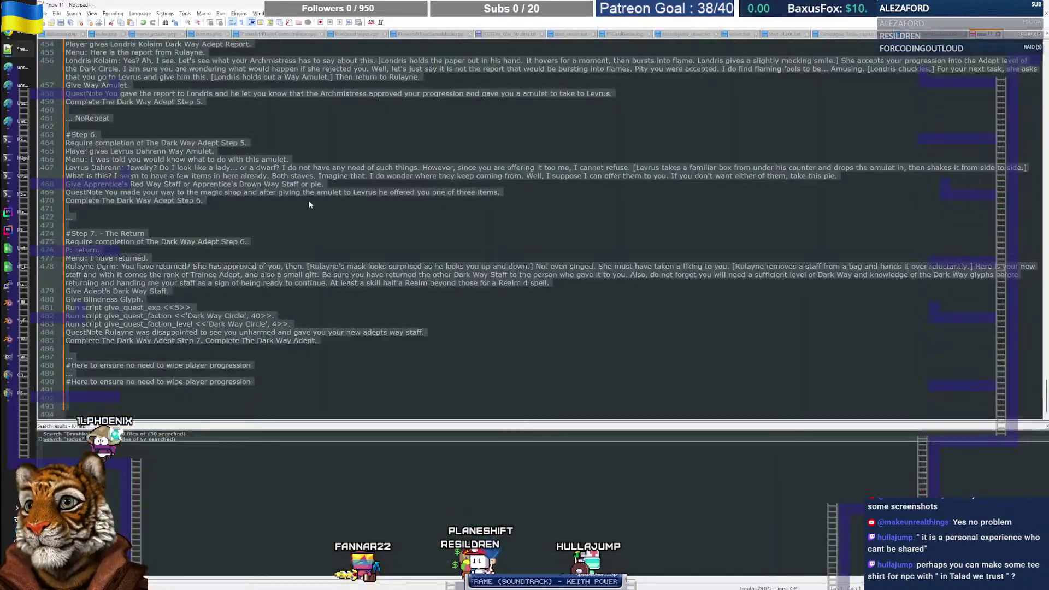
pyautogui.click(260, 207)
pyautogui.hotkey('ctrl', 'Tab')
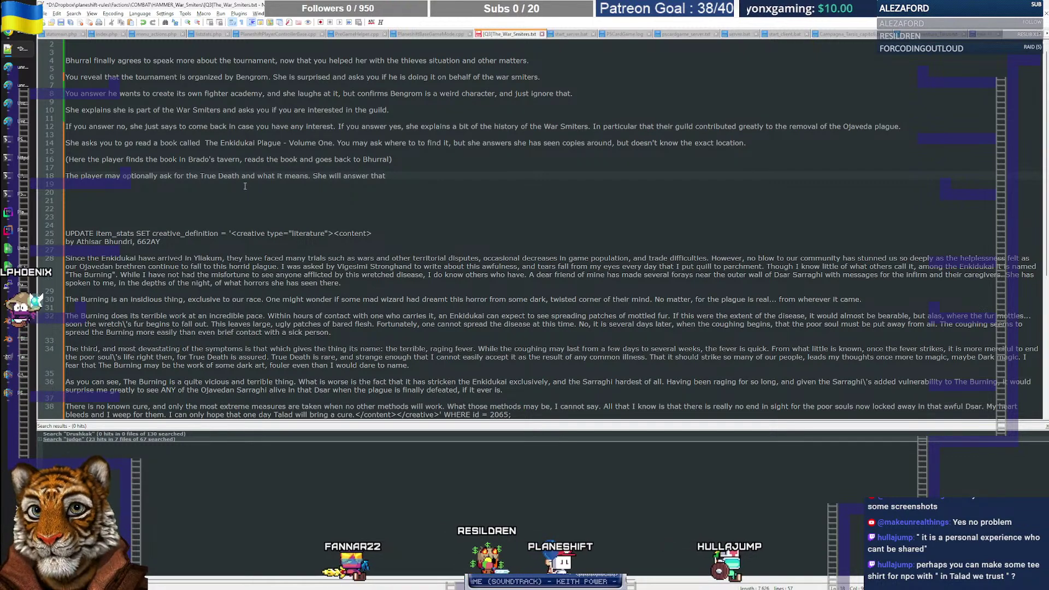
pyautogui.press('BackSpace')
pyautogui.press('BackSpace')
pyautogui.press('BackSpace')
pyautogui.press('BackSpace')
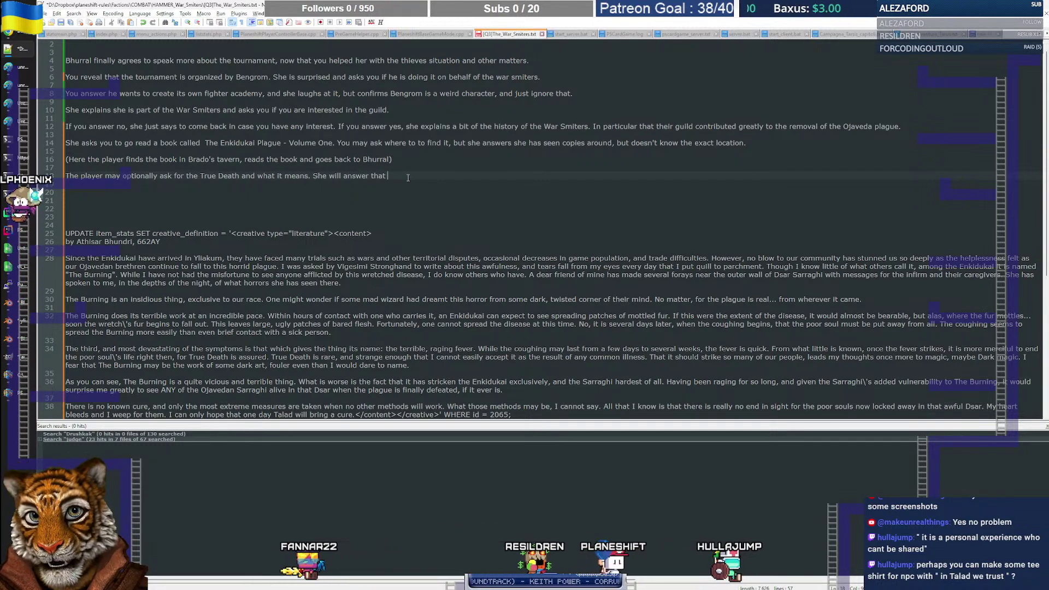
pyautogui.write('o seek Eve')
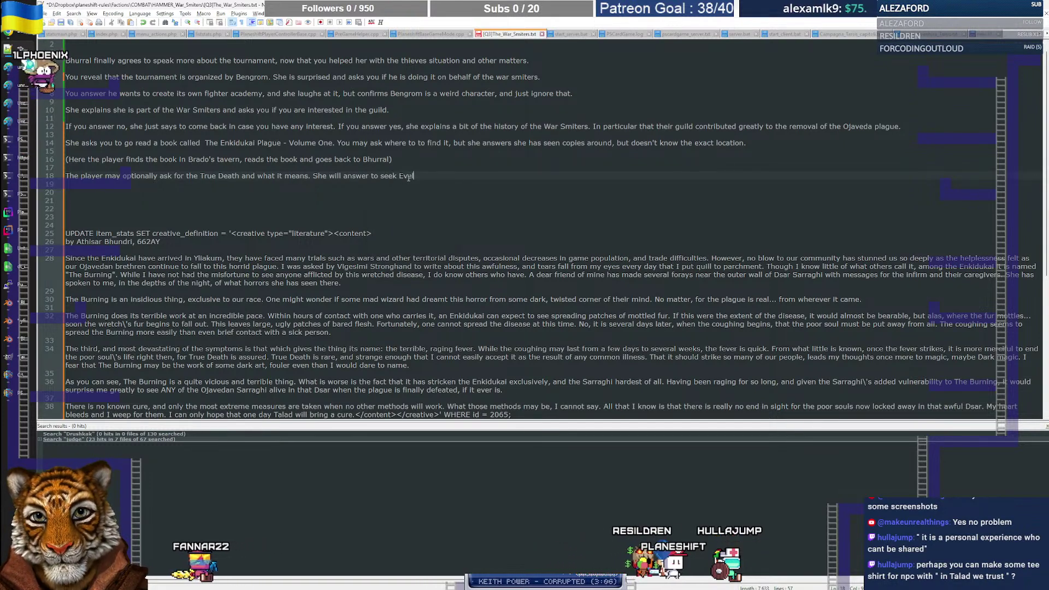
pyautogui.write('lyn for ans')
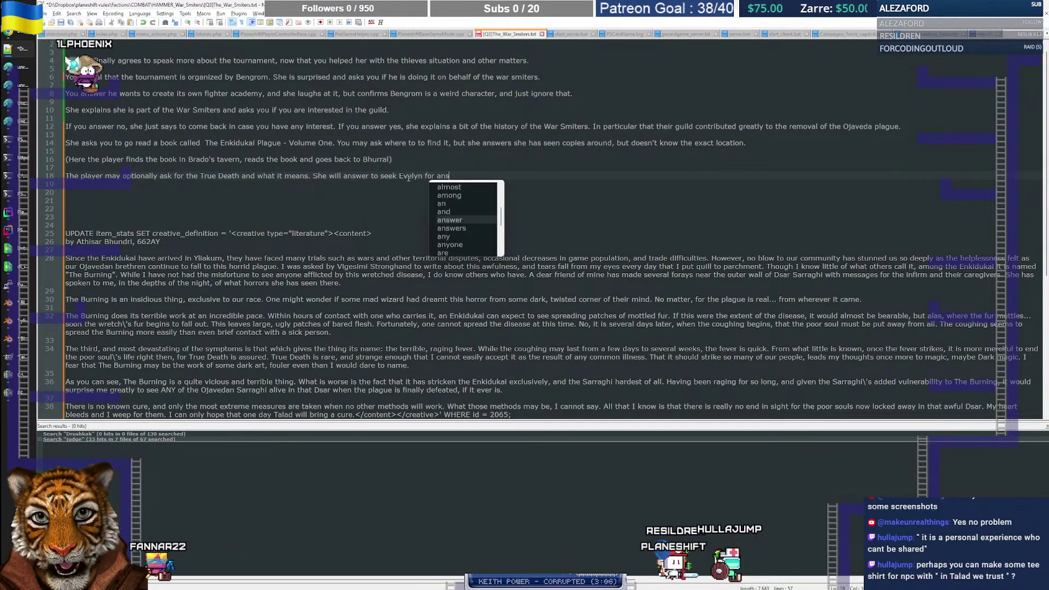
pyautogui.write('ewrss as she is not')
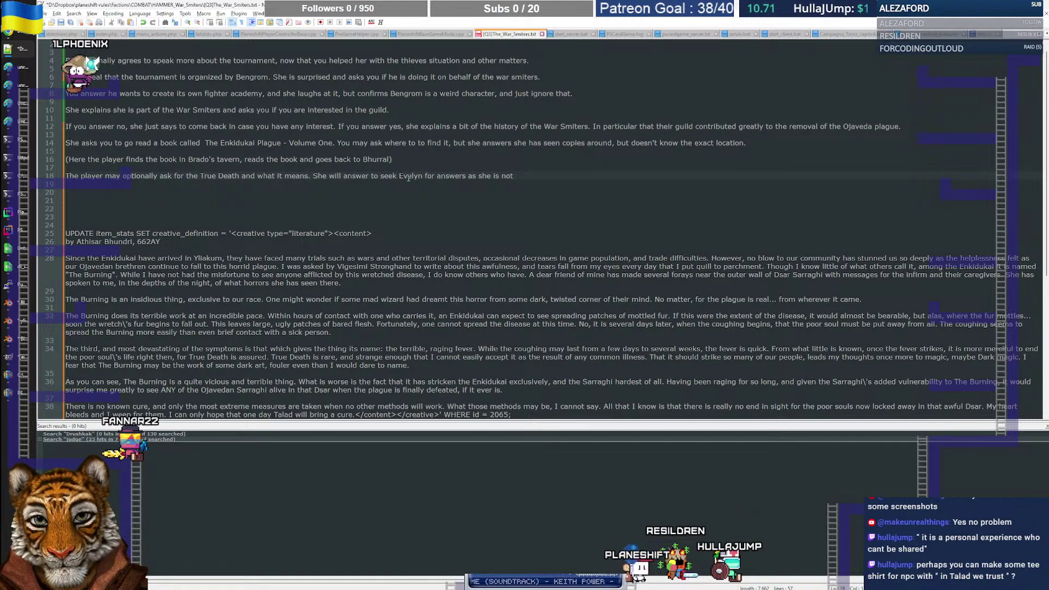
# Step: Complete the True Death sentence with "knowledgeable about this topic."
pyautogui.write(' knowle')
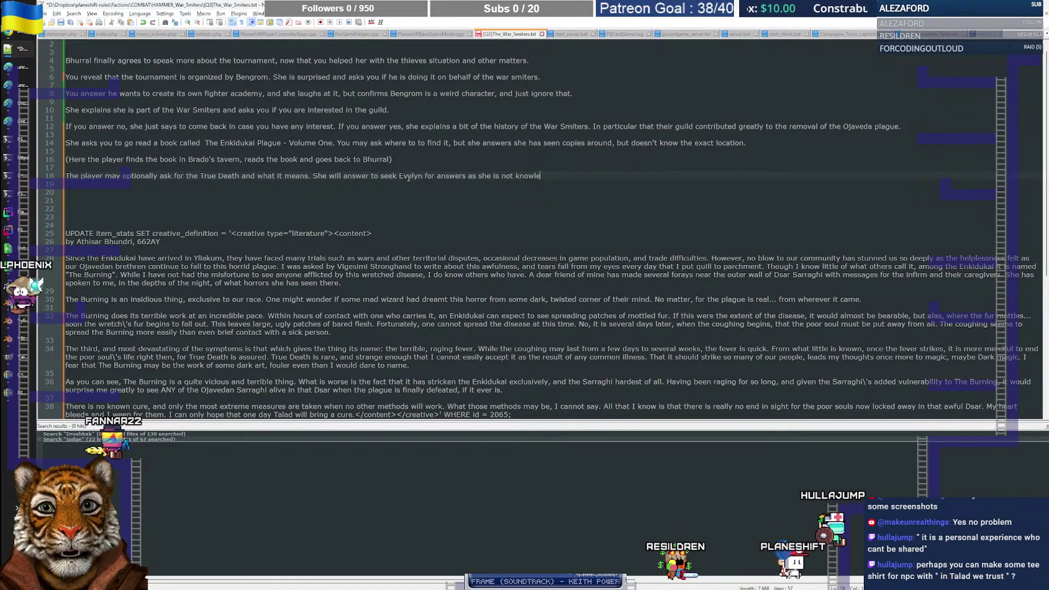
pyautogui.write('dgea')
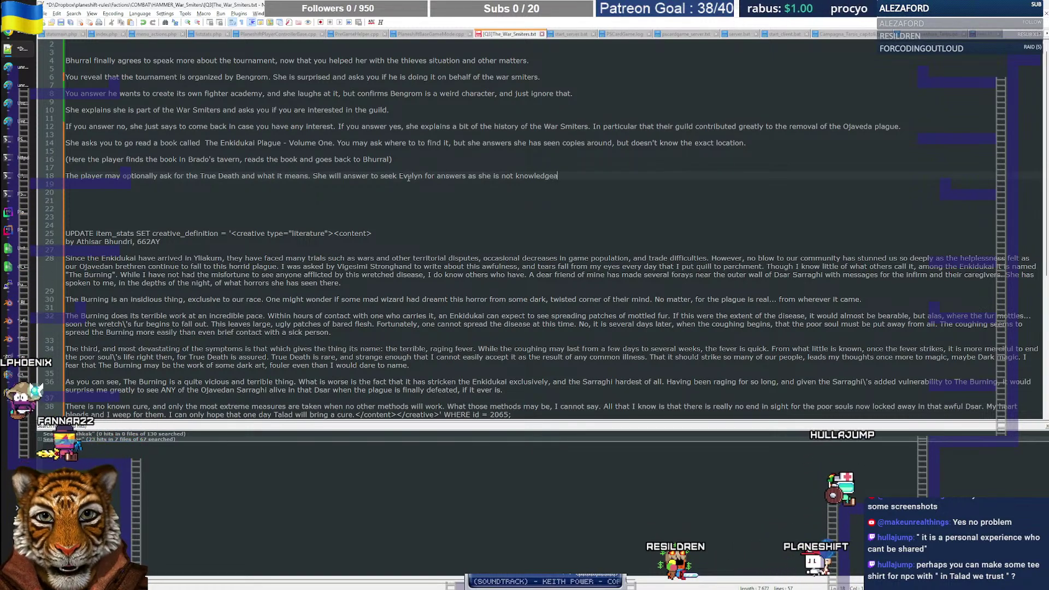
pyautogui.write('ble about this.')
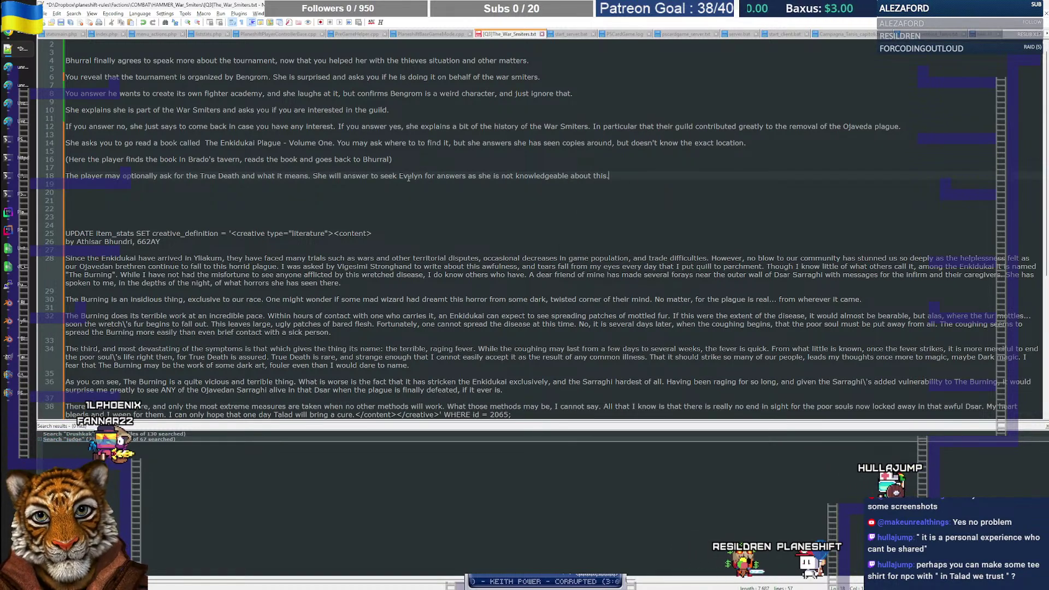
pyautogui.press('BackSpace')
pyautogui.write('topic.')
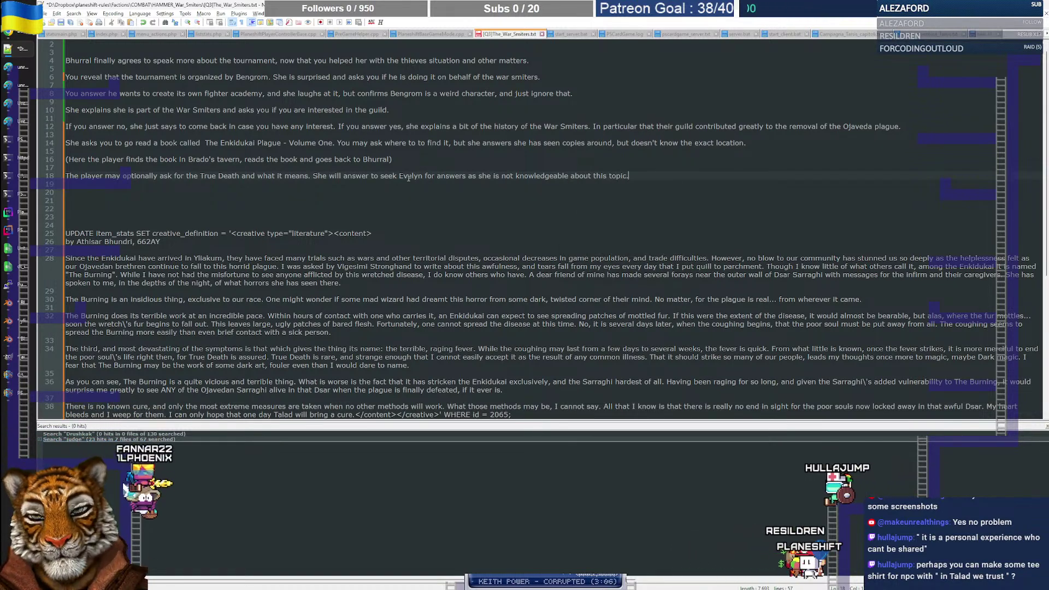
# Step: Start a new paragraph below the True Death line reading "the player may optionally ask about the plague"
pyautogui.press('Return')
pyautogui.press('Return')
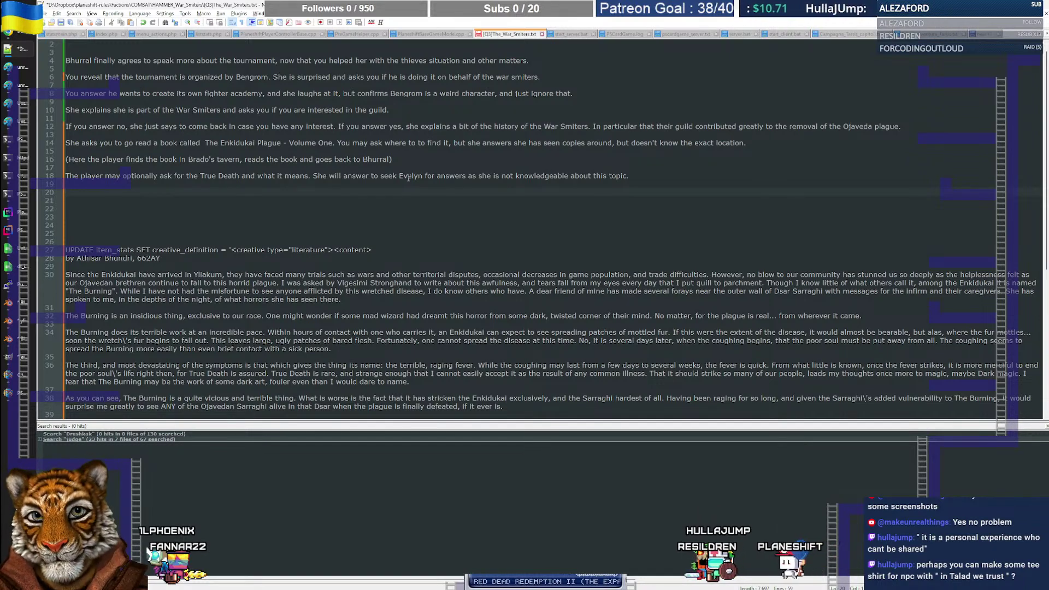
pyautogui.write('the ')
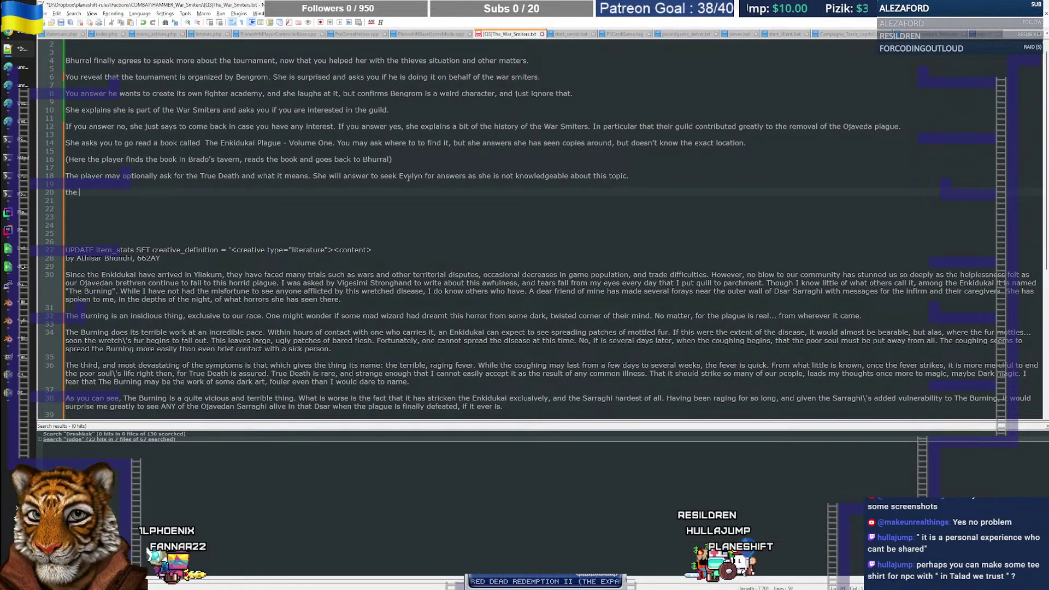
pyautogui.write('player may optio')
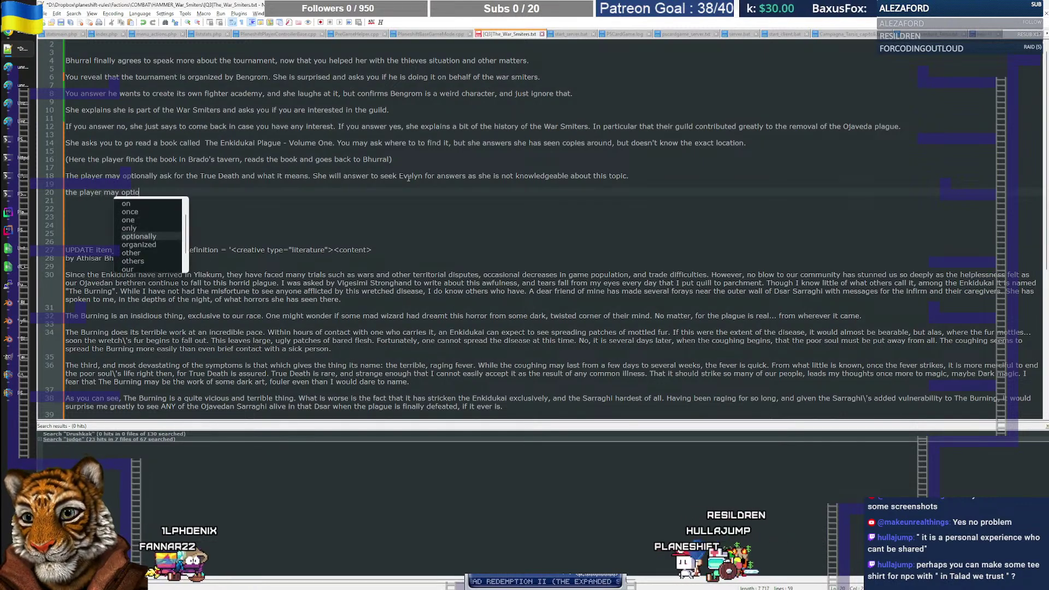
pyautogui.write('nally ask about the plagu')
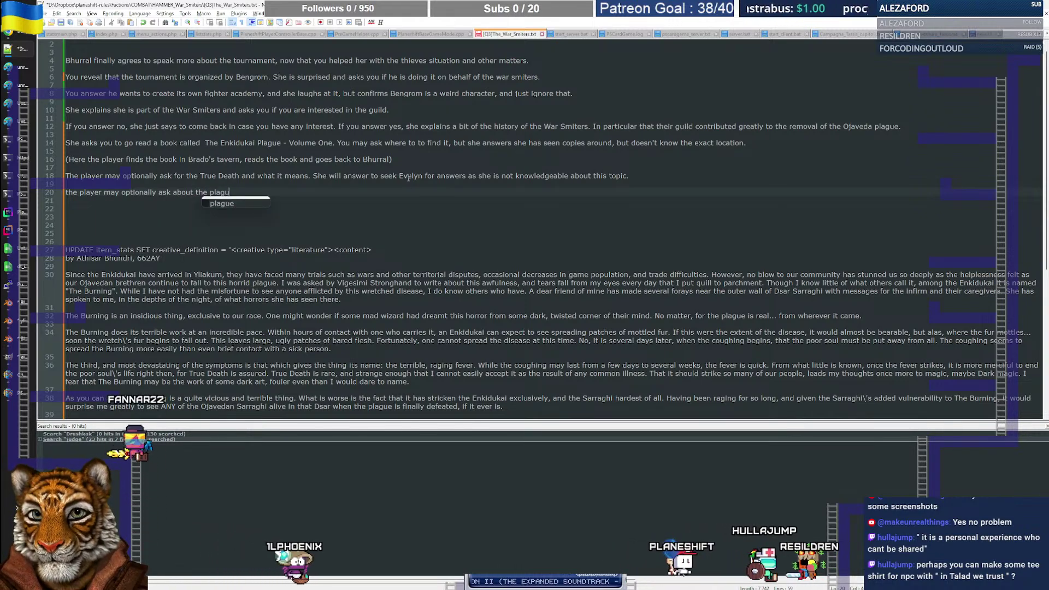
pyautogui.write('e')
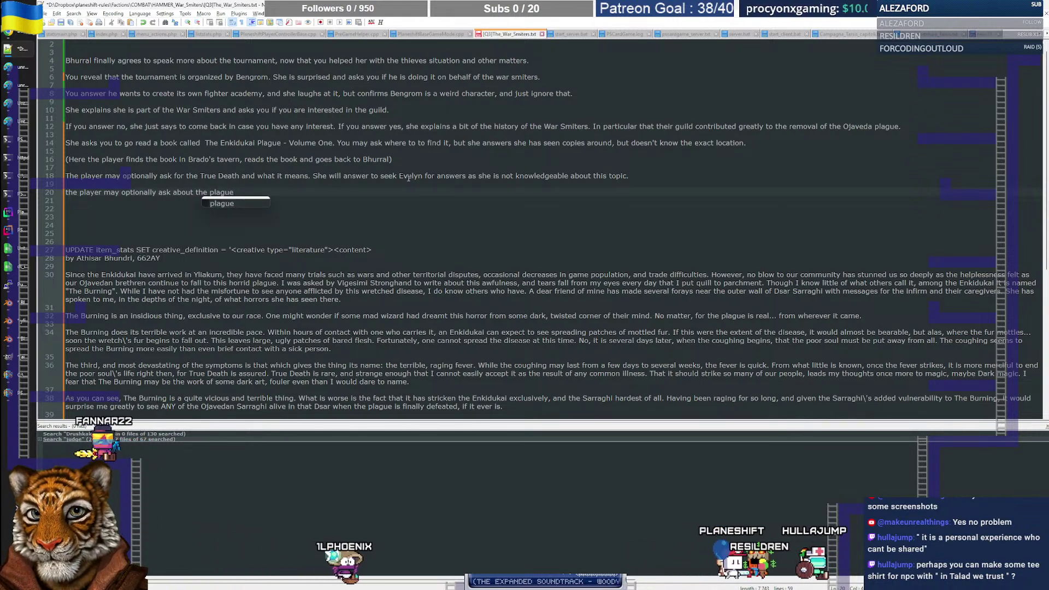
# Step: Extend the plague line with "and she will say it was devastation for nearly a year, and"
pyautogui.write(' and she will sa')
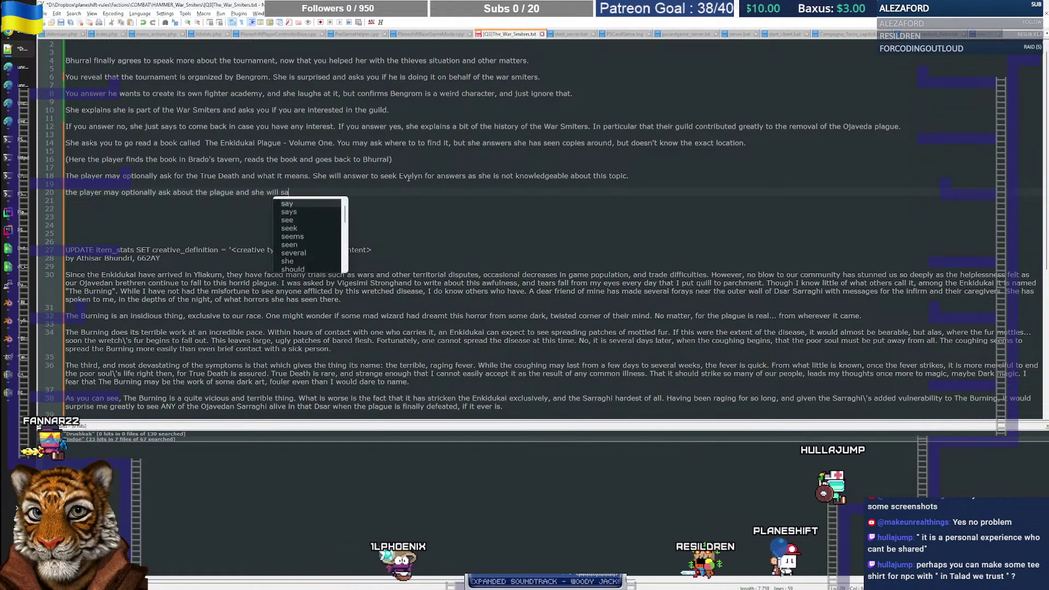
pyautogui.write('y it was devastation of')
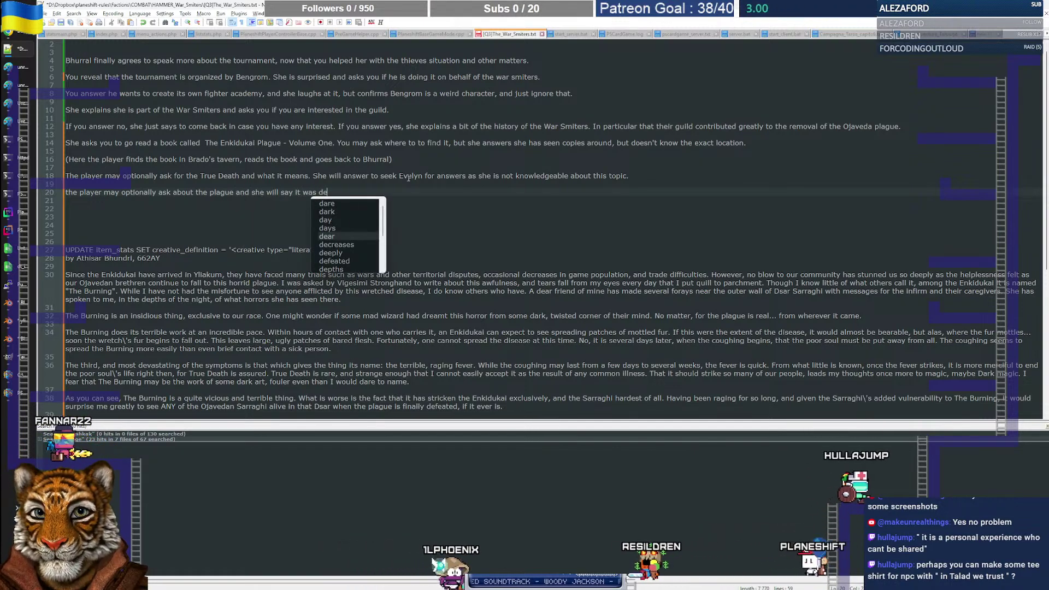
pyautogui.press('BackSpace')
pyautogui.press('BackSpace')
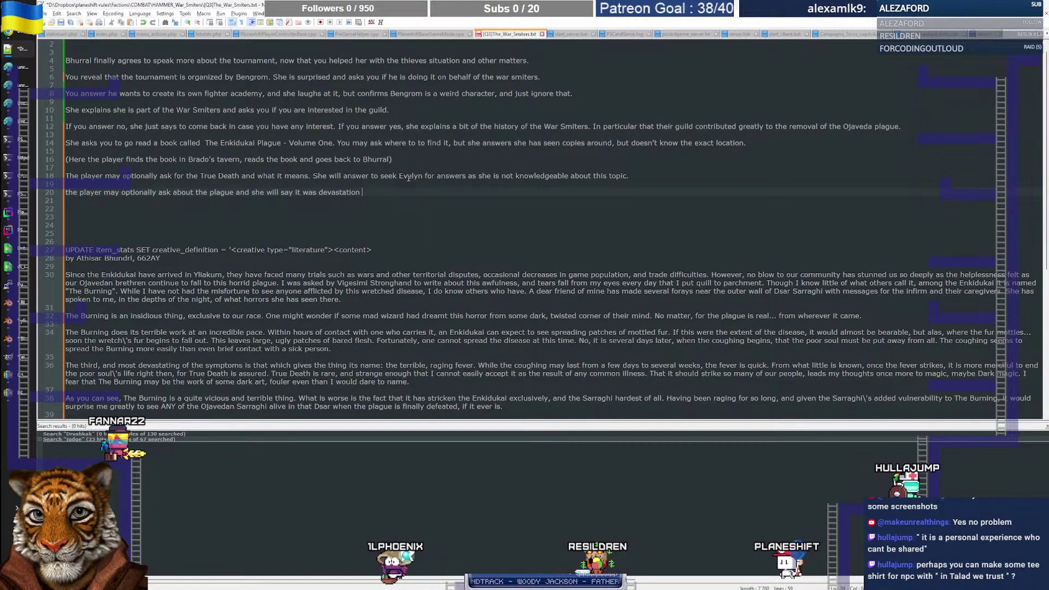
pyautogui.write('for nearly a year, and ')
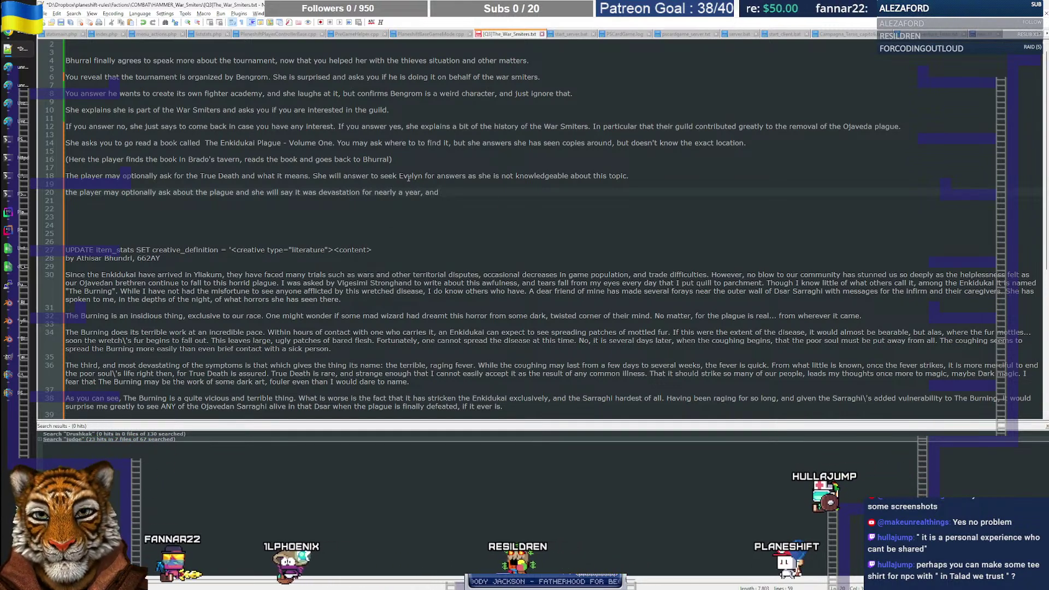
# Step: Complete the plague sentence with "the life of Ojaveda became very hard in that time." and add two line breaks below it
pyautogui.write('the life of ')
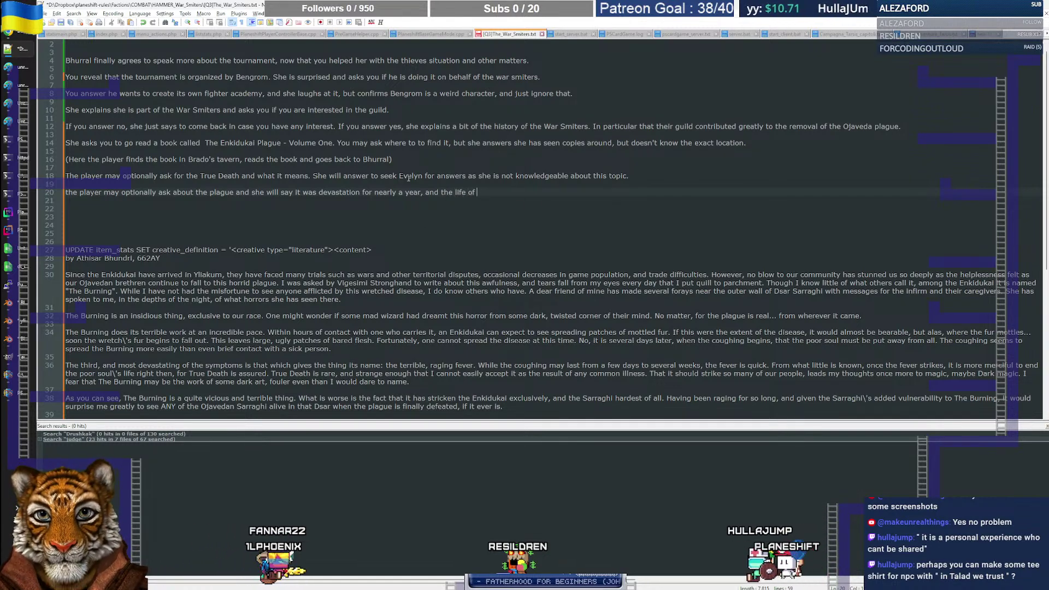
pyautogui.write('Ojaveda became')
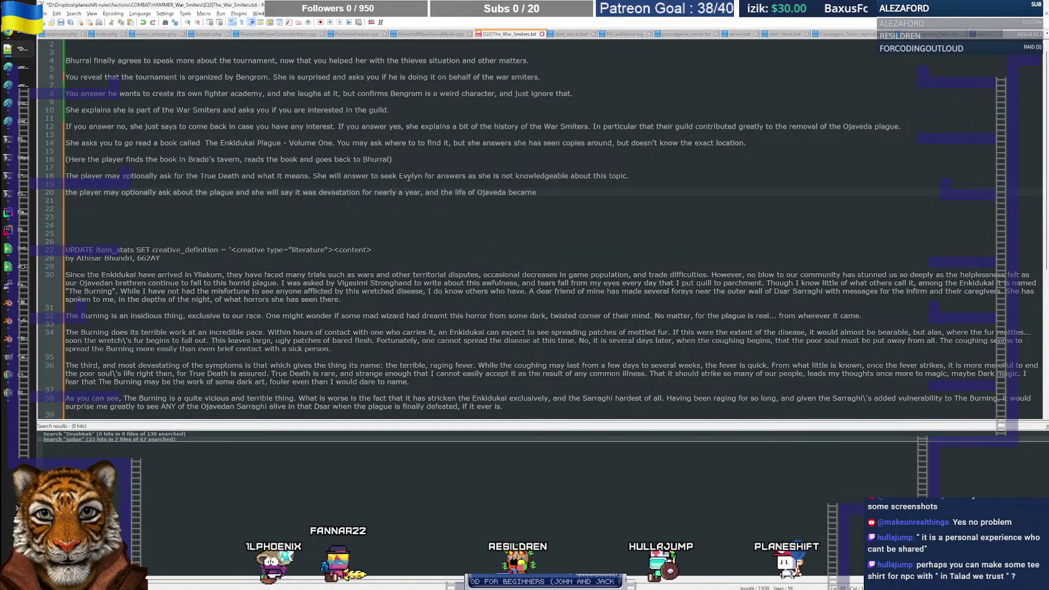
pyautogui.write(' ver')
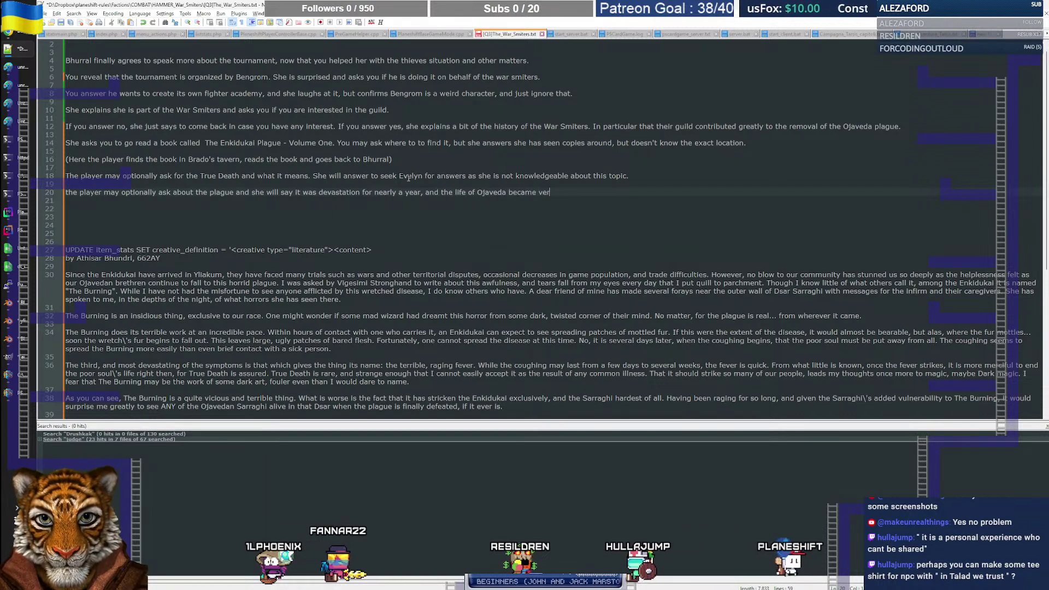
pyautogui.write('y hard in ')
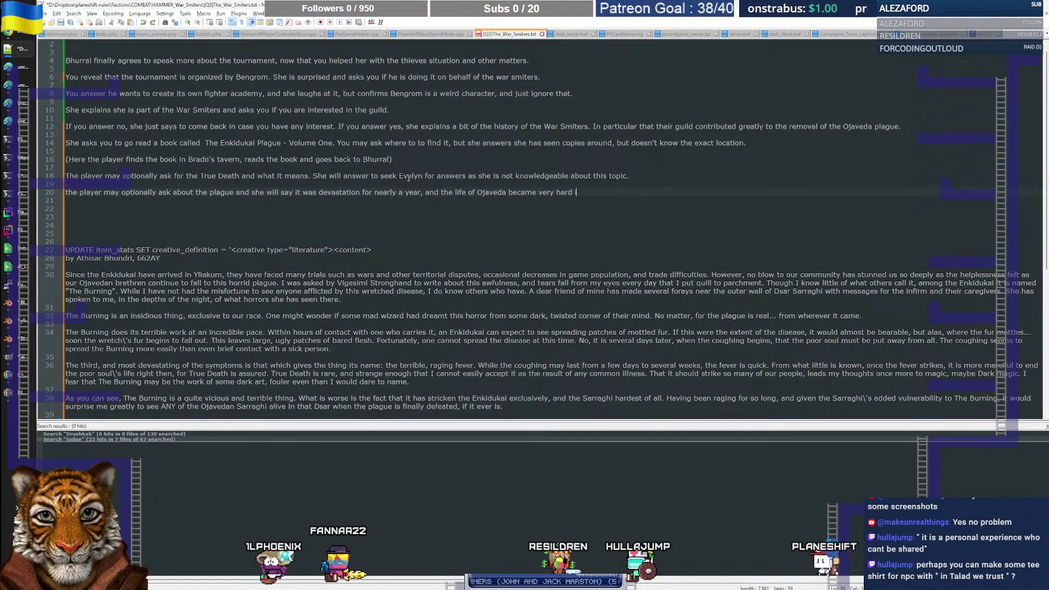
pyautogui.write('in that ')
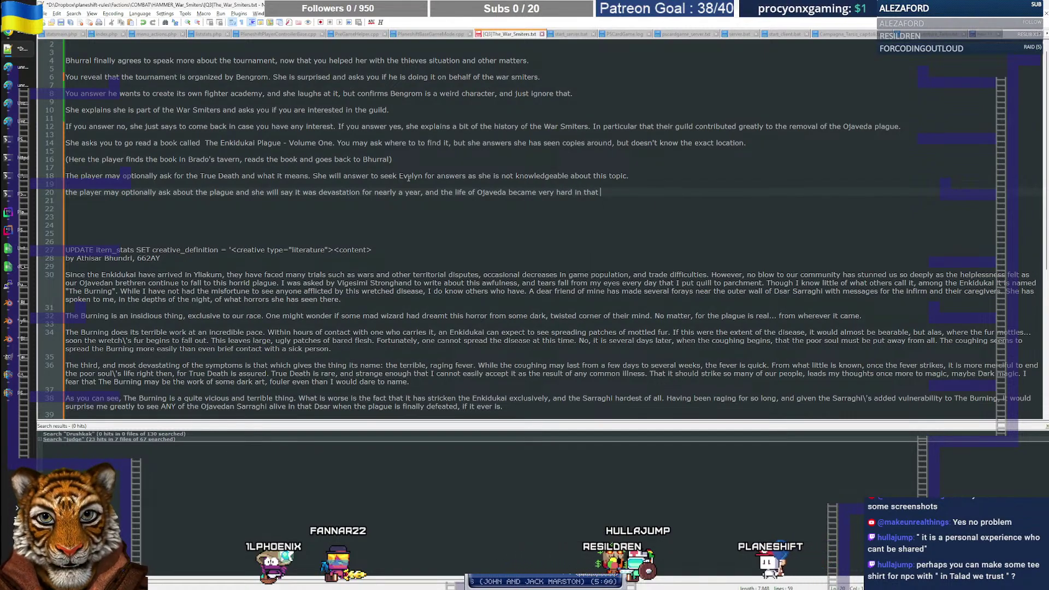
pyautogui.write('time.')
pyautogui.press('Return')
pyautogui.press('Return')
# Step: Capitalize the plague line's first word as "The" and return to the empty line below
pyautogui.press('Up')
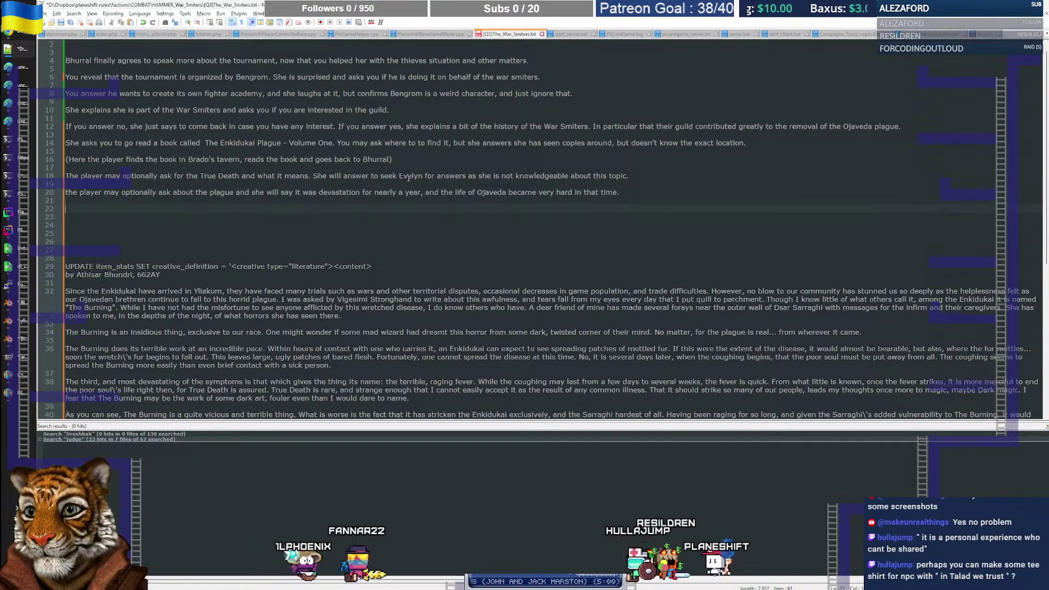
pyautogui.press('Up')
pyautogui.press('Delete')
pyautogui.write('T')
pyautogui.press('Down')
pyautogui.press('Down')
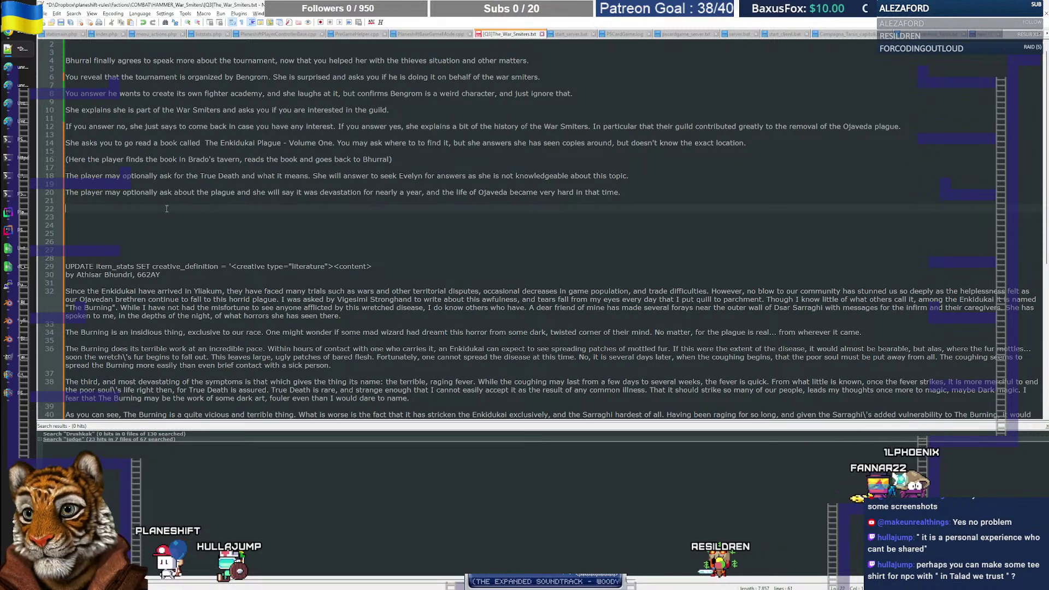
# Step: Switch to the browser and review the War Smiters Guildhall backstory document, especially the 659 AY Hisashe and 660 AY Kenilir entries
pyautogui.click(14, 34)
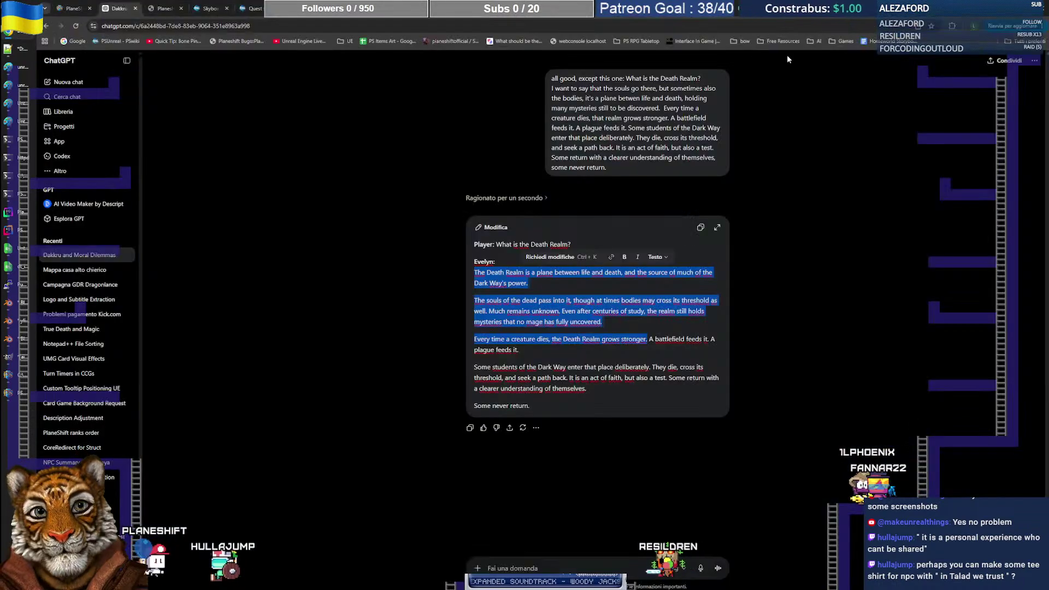
pyautogui.click(897, 10)
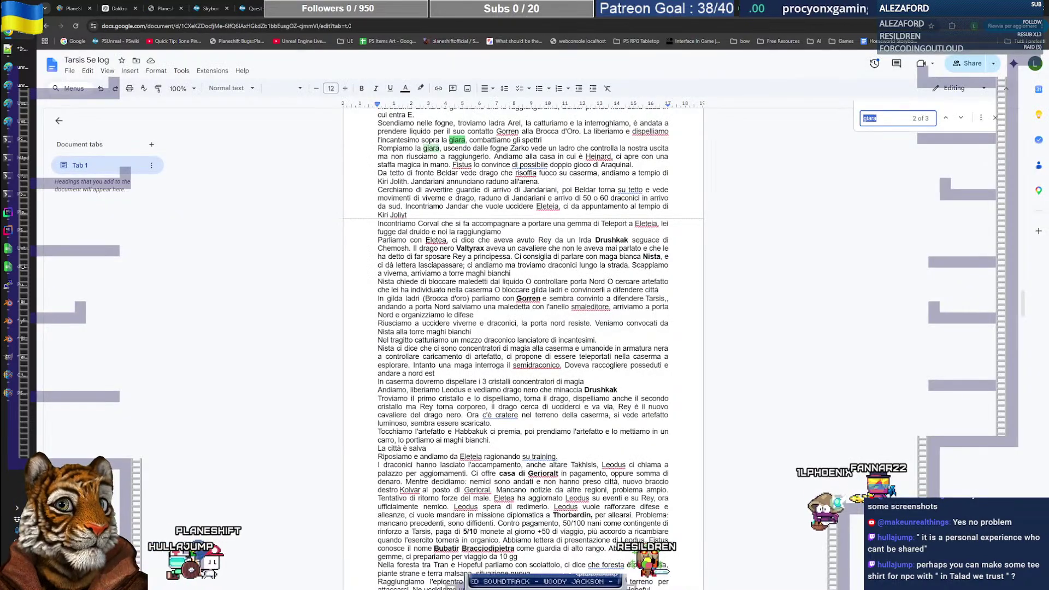
pyautogui.click(955, 13)
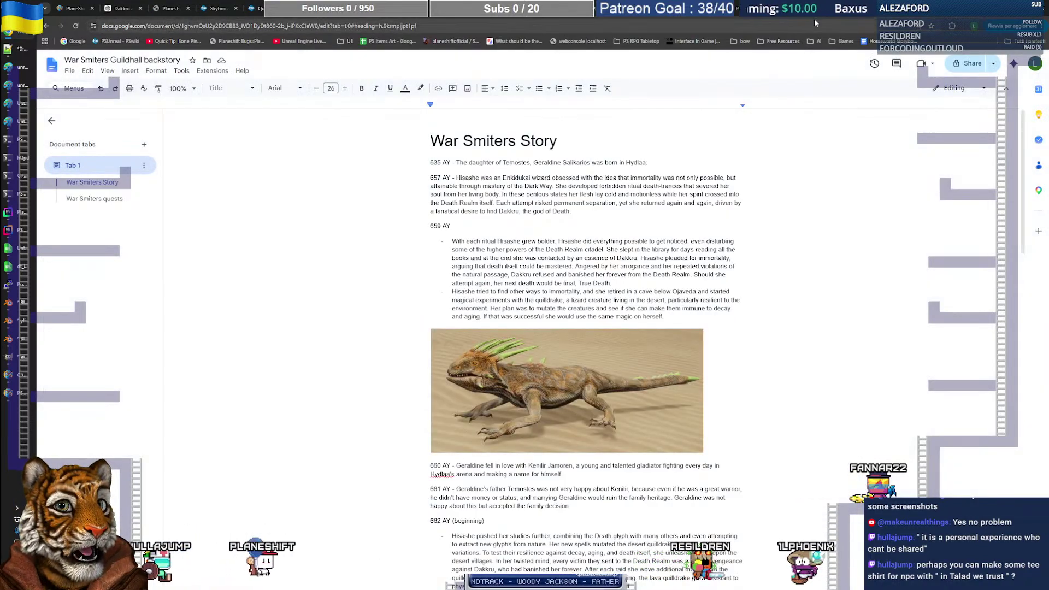
pyautogui.click(506, 232)
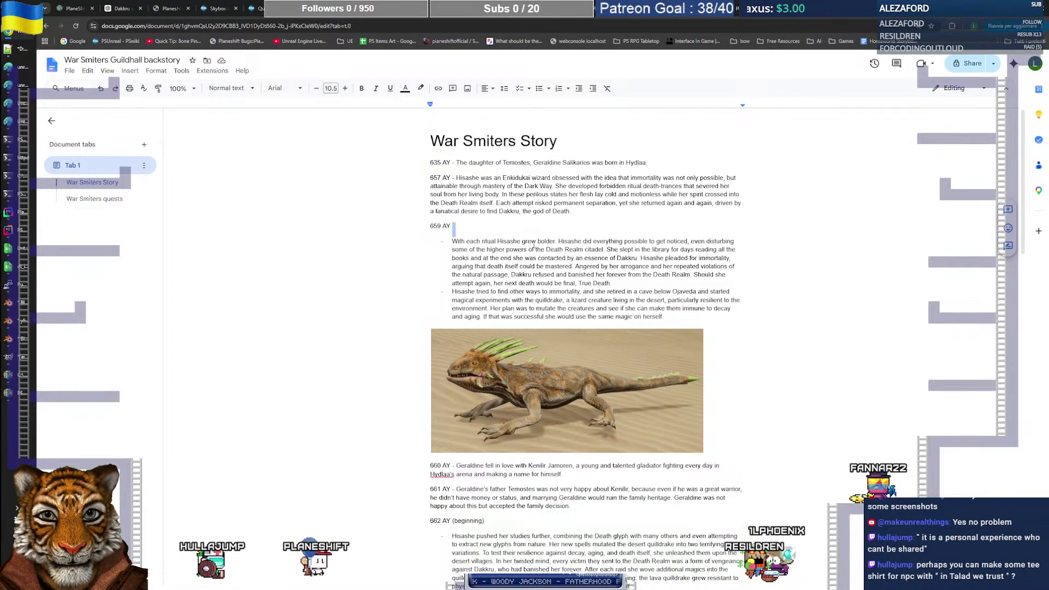
pyautogui.scroll(-3, 481, 304)
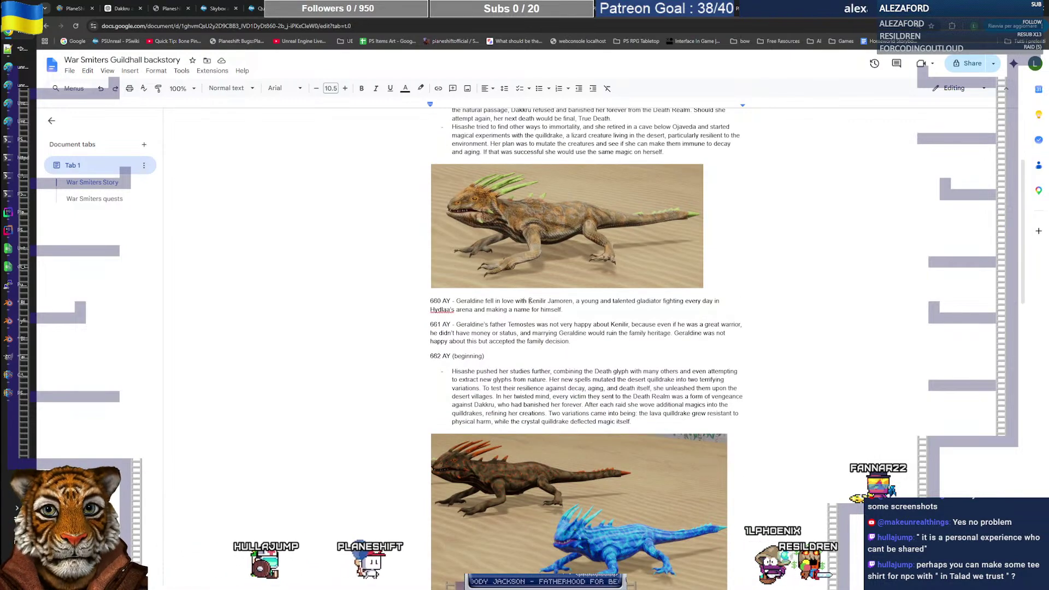
pyautogui.doubleClick(537, 301)
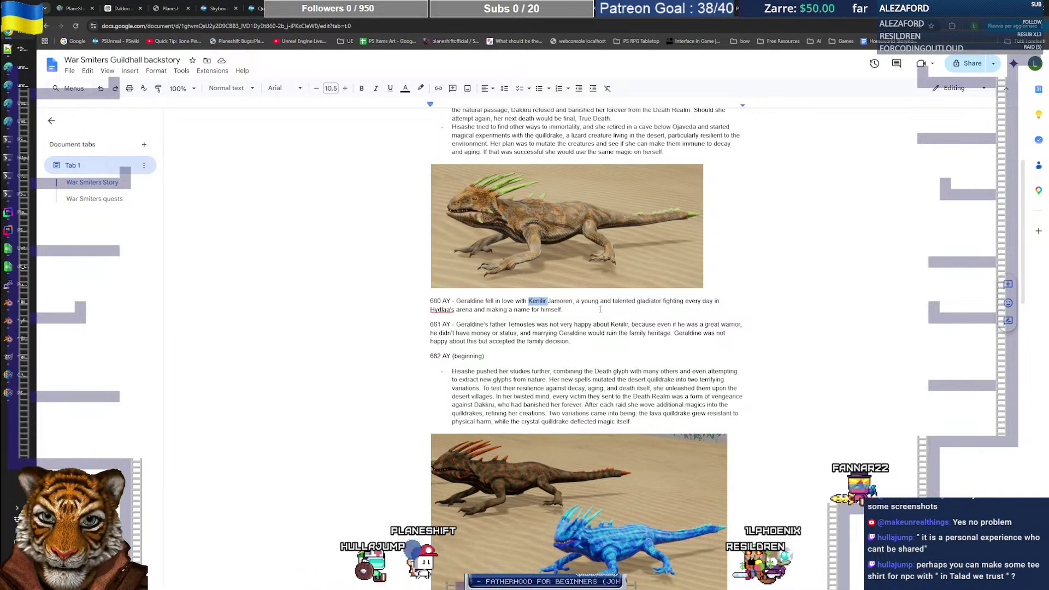
pyautogui.scroll(3, 577, 299)
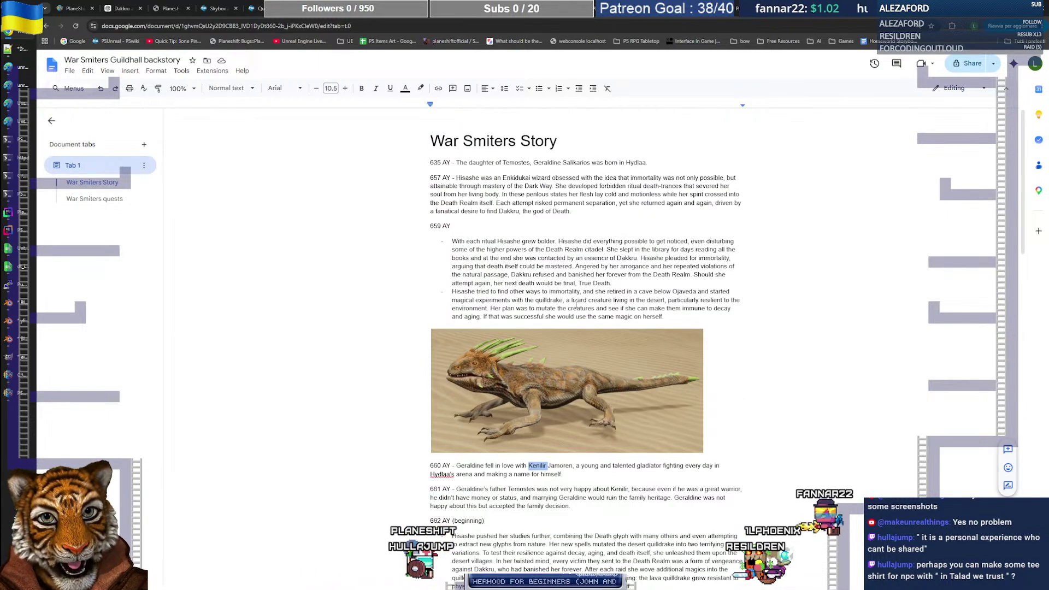
pyautogui.click(511, 241)
pyautogui.doubleClick(511, 241)
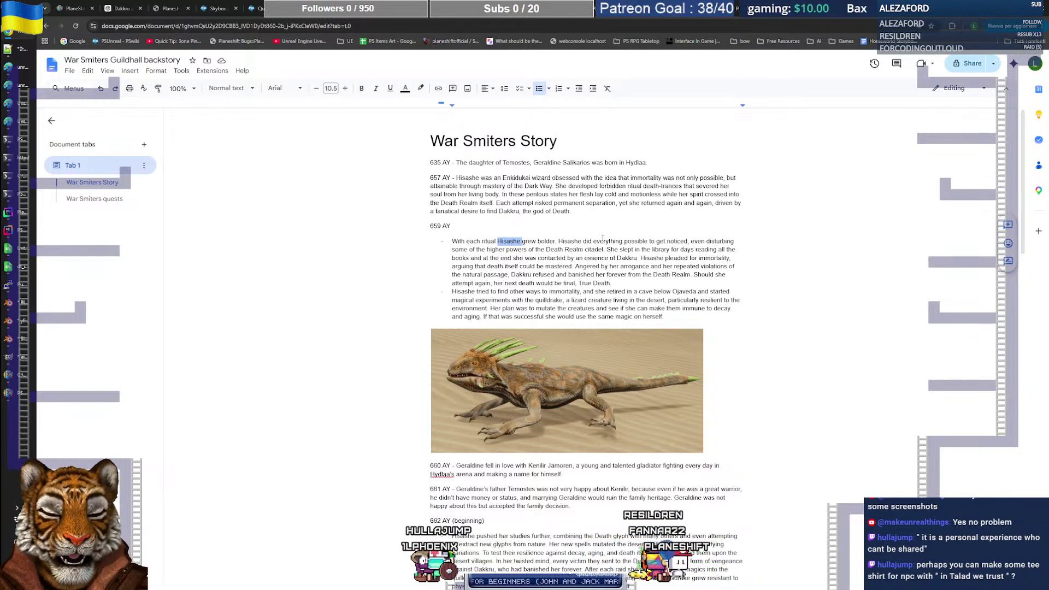
pyautogui.hotkey('alt', 'Tab')
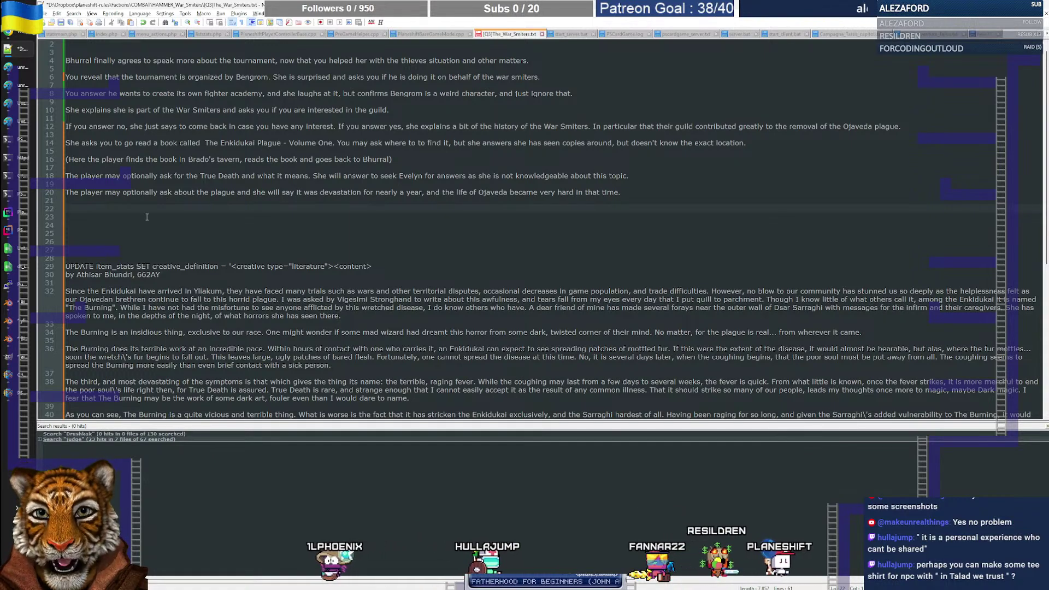
pyautogui.hotkey('alt', 'Tab')
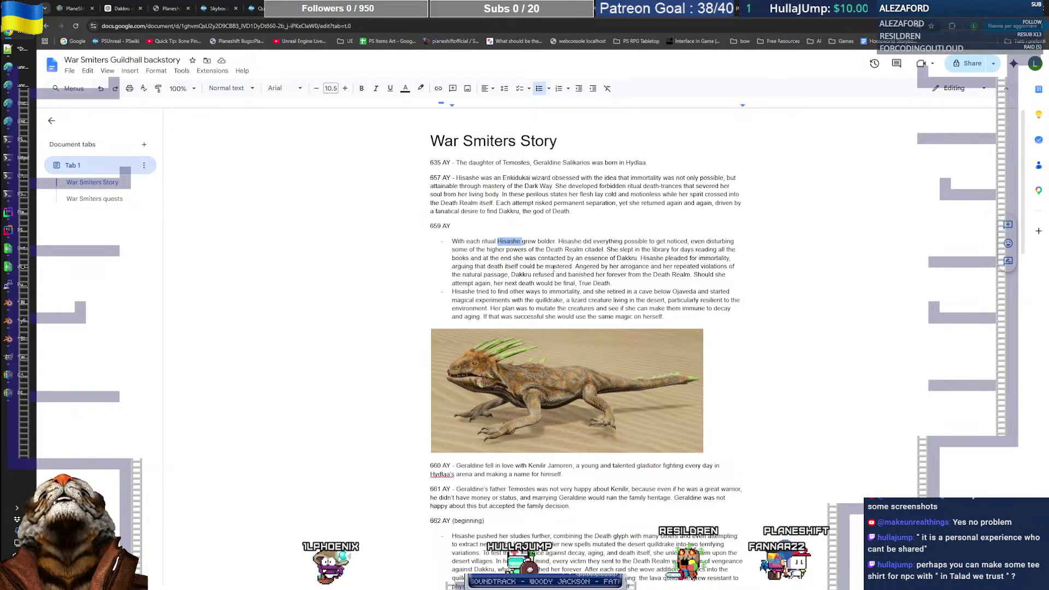
# Step: Return to Notepad++ and look through the open files for the quest plan notes in "new 15"
pyautogui.hotkey('alt', 'Tab')
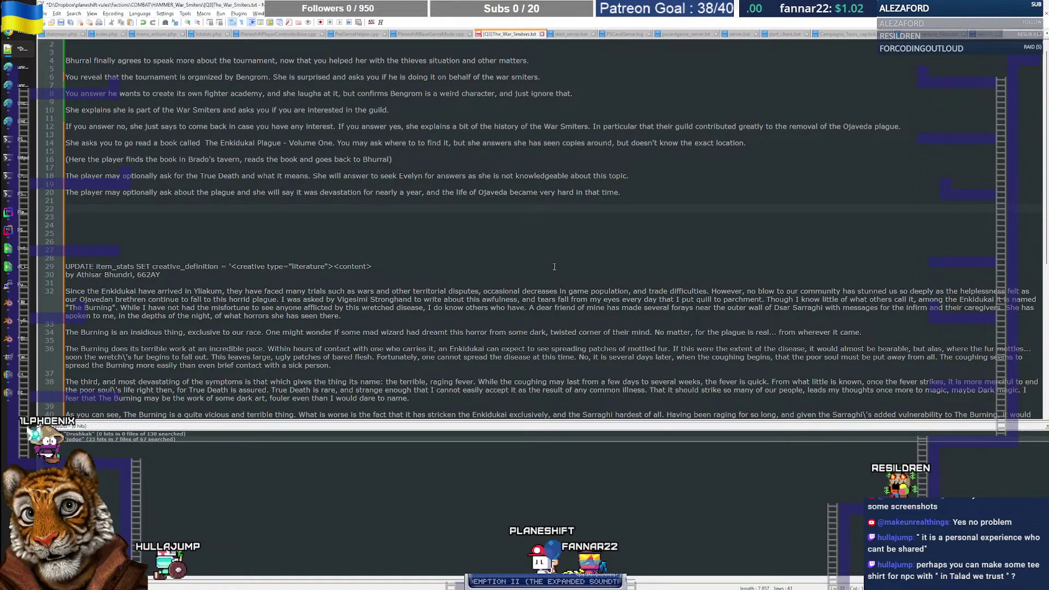
pyautogui.hotkey('ctrl', 'Tab')
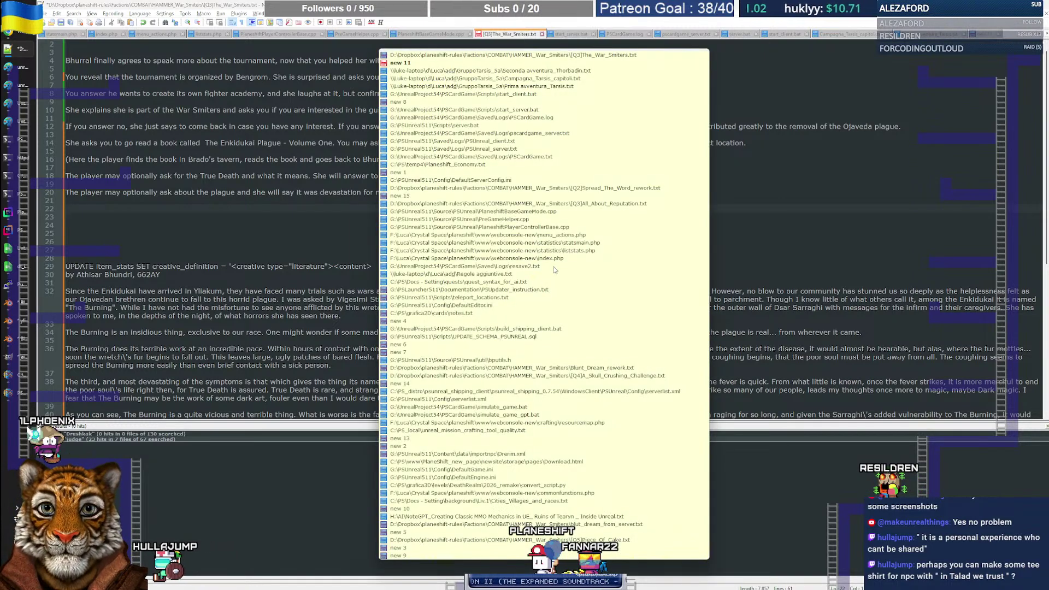
pyautogui.hotkey('ctrl', 'Tab')
pyautogui.hotkey('ctrl', 'Tab')
pyautogui.hotkey('ctrl', 'Tab')
pyautogui.hotkey('ctrl', 'Tab')
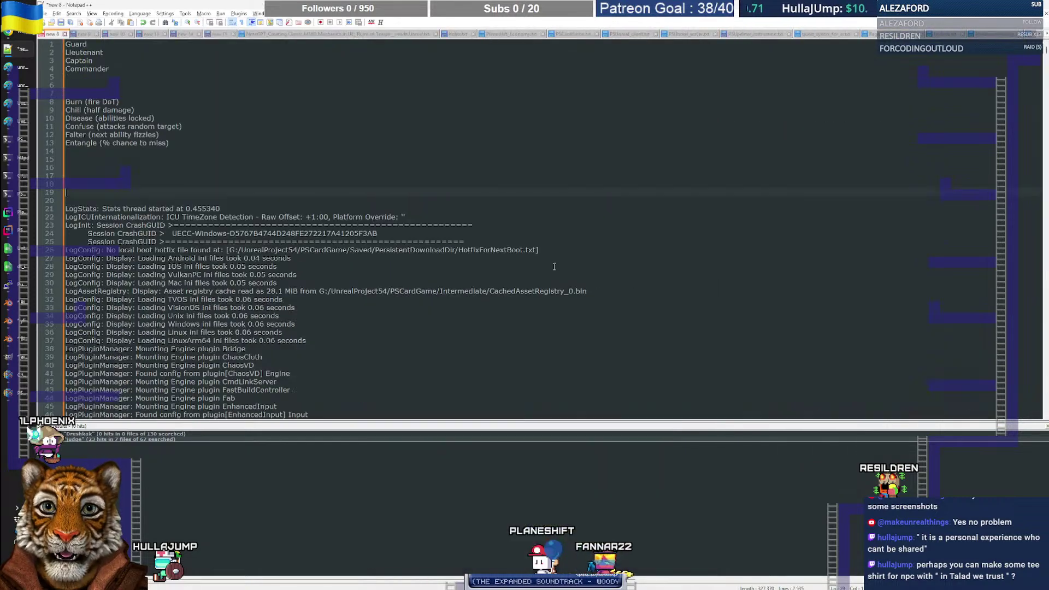
pyautogui.scroll(-11, 358, 266)
pyautogui.scroll(11, 358, 266)
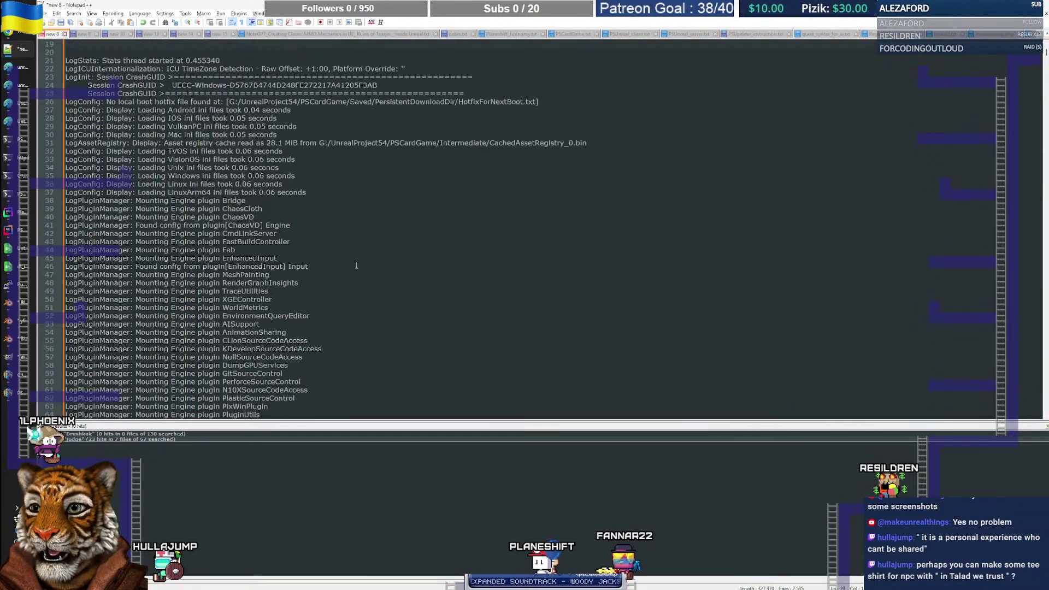
pyautogui.press('super')
pyautogui.hotkey('ctrl', 'Tab')
pyautogui.hotkey('ctrl', 'Tab')
pyautogui.hotkey('ctrl', 'Tab')
pyautogui.hotkey('ctrl', 'Tab')
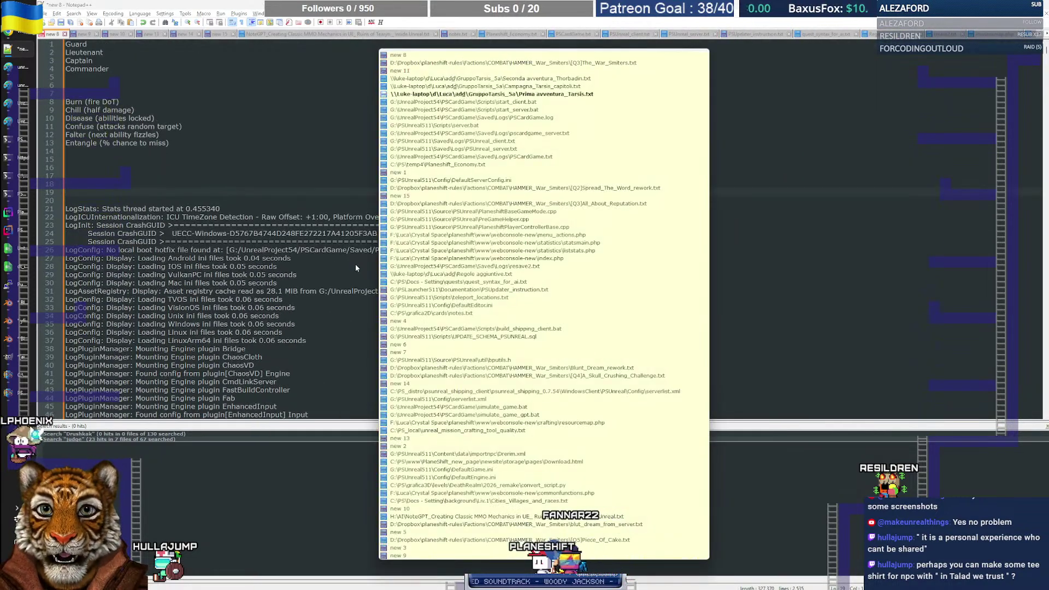
pyautogui.scroll(10, 356, 265)
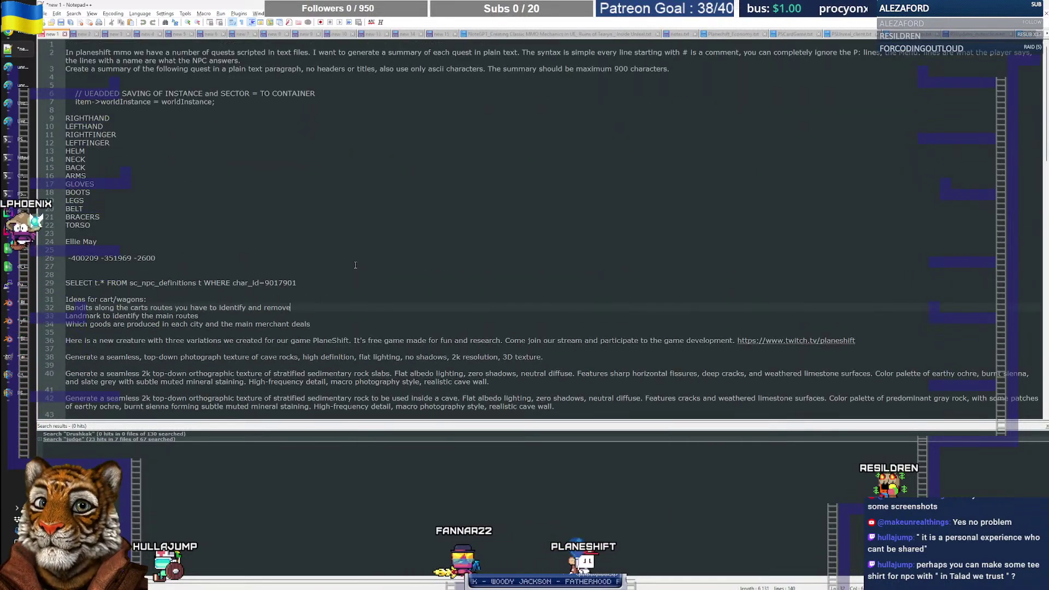
pyautogui.hotkey('ctrl', 'Tab')
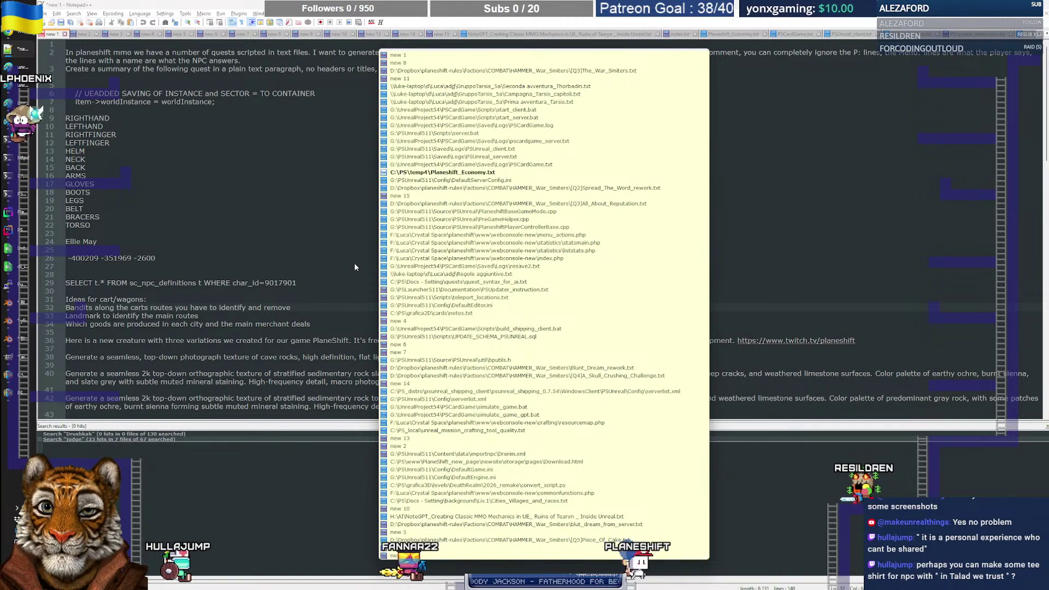
pyautogui.hotkey('ctrl', 'Tab')
pyautogui.hotkey('ctrl', 'Tab')
pyautogui.hotkey('ctrl', 'Tab')
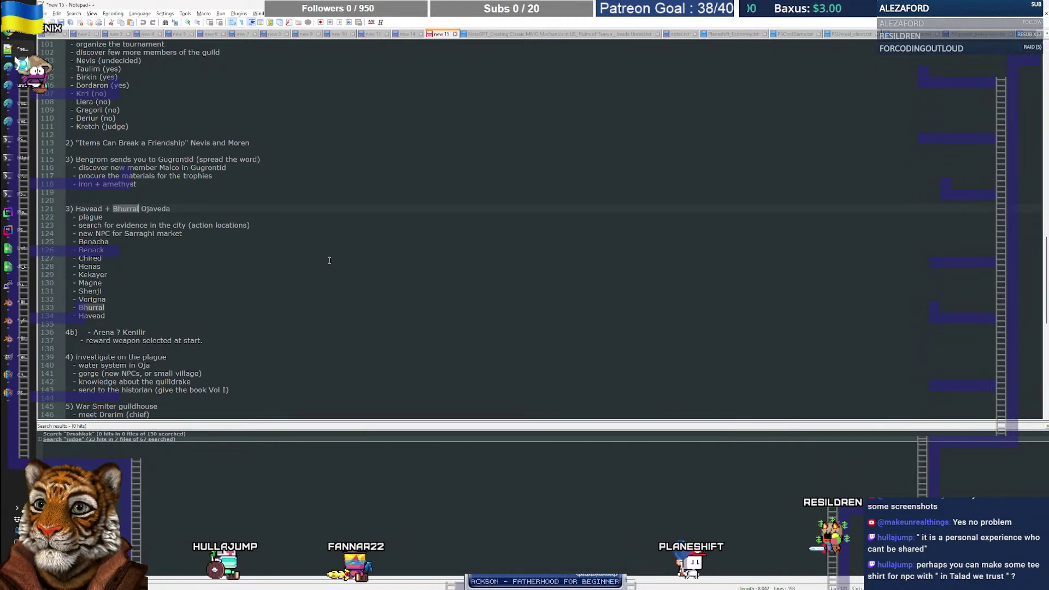
# Step: Examine item 4b about the arena, Kenilir and the reward weapon, and the Havead entry above it
pyautogui.scroll(-4, 176, 250)
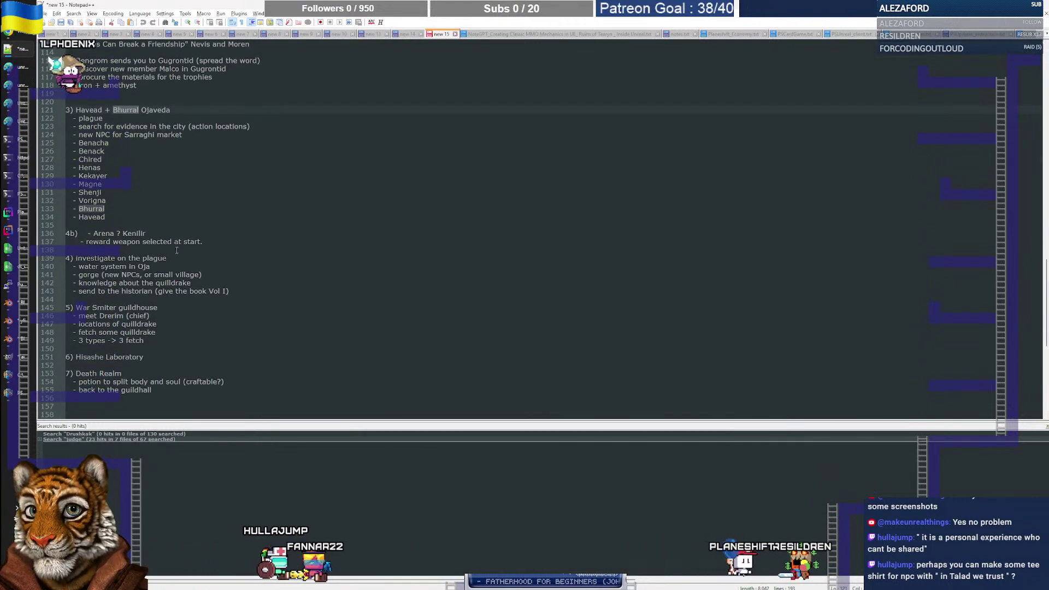
pyautogui.moveTo(94, 233); pyautogui.dragTo(220, 240)
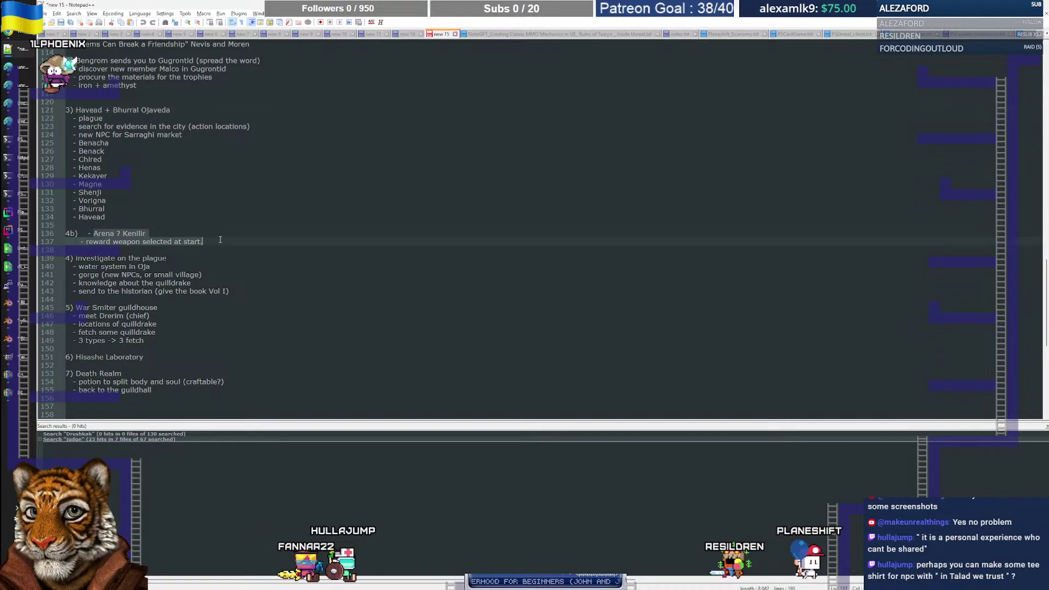
pyautogui.doubleClick(103, 235)
pyautogui.doubleClick(134, 234)
pyautogui.click(175, 235)
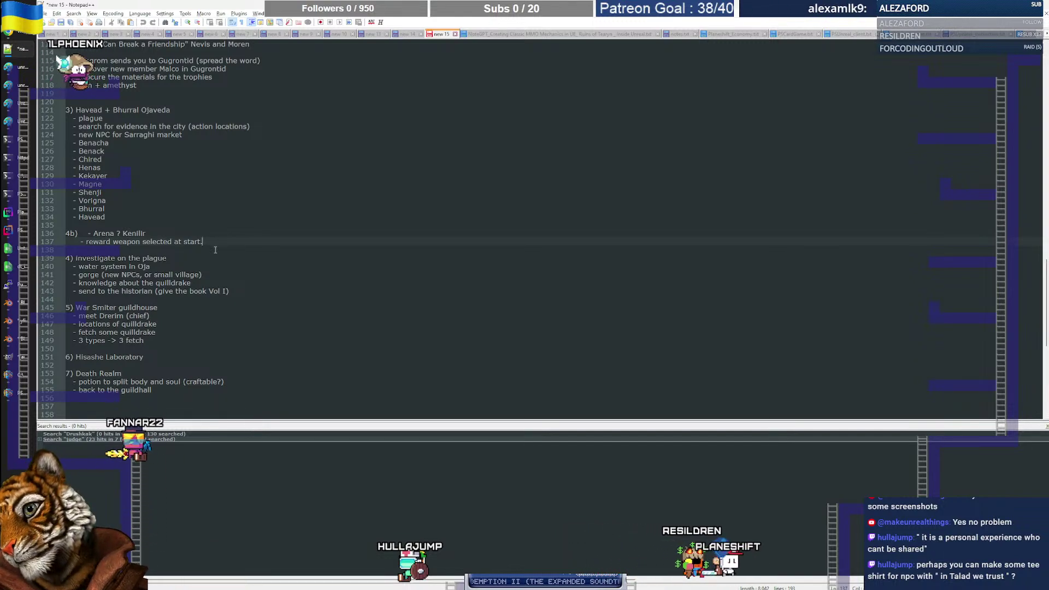
pyautogui.click(150, 219)
# Step: Switch to the PlaneShift game, teleport to the NPC with "/teleport me havead" and position the character facing him
pyautogui.hotkey('alt', 'Tab')
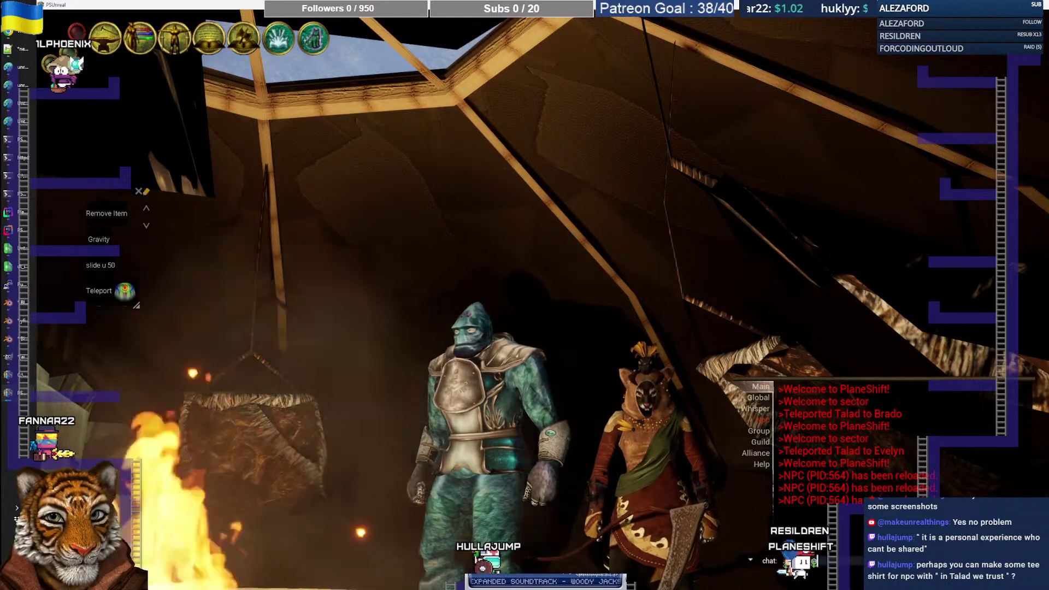
pyautogui.write('/teleport me havead')
pyautogui.press('Return')
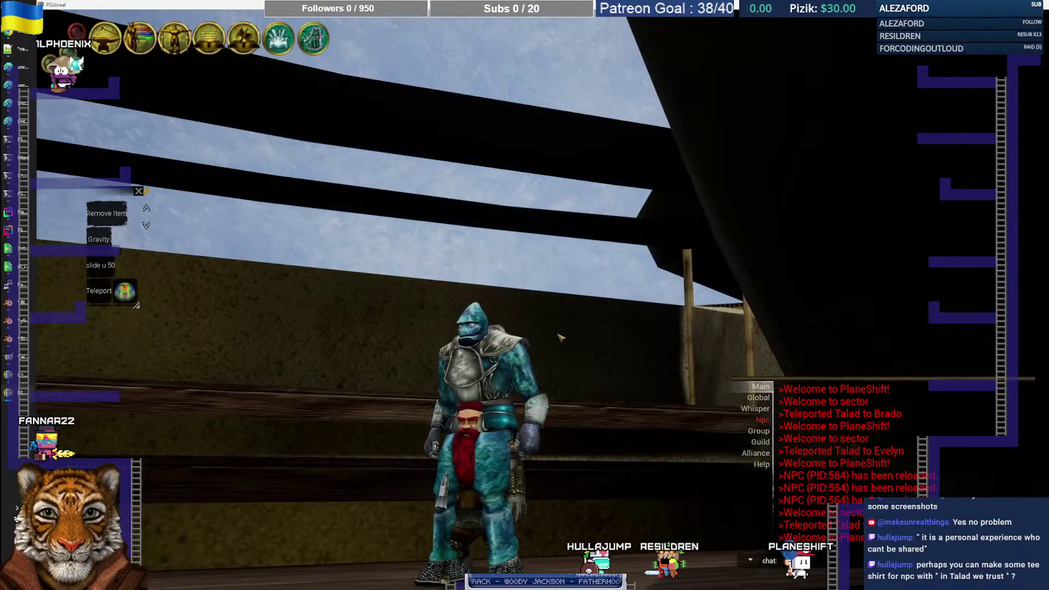
pyautogui.moveTo(560, 337); pyautogui.dragTo(566, 344)
pyautogui.press('s')
pyautogui.press('w')
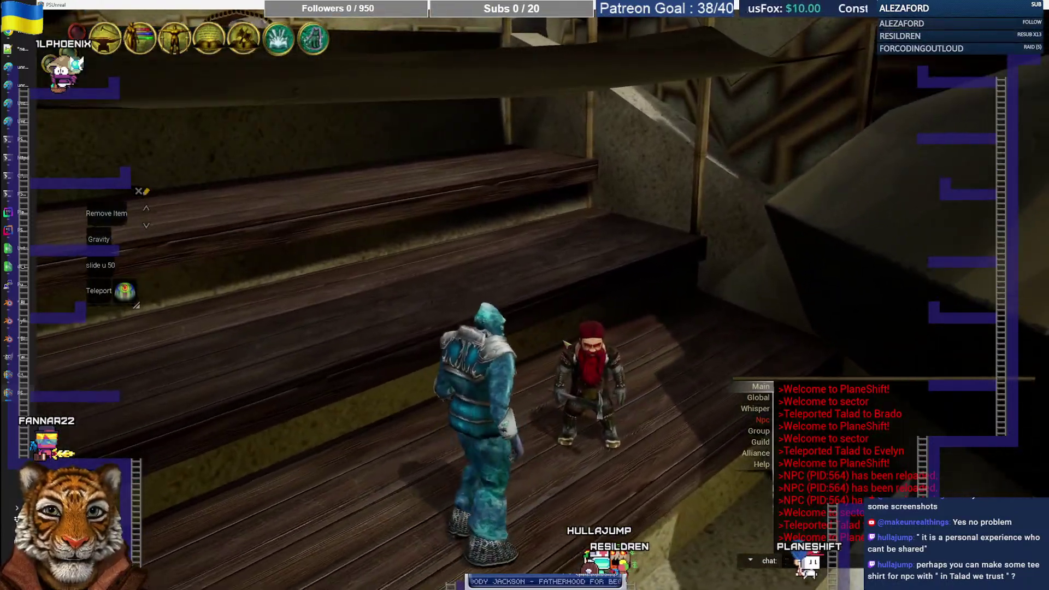
# Step: Target the NPC Havead Maronef, look at his interaction options and view him up close on the arena steps
pyautogui.click(566, 343)
pyautogui.rightClick(600, 365)
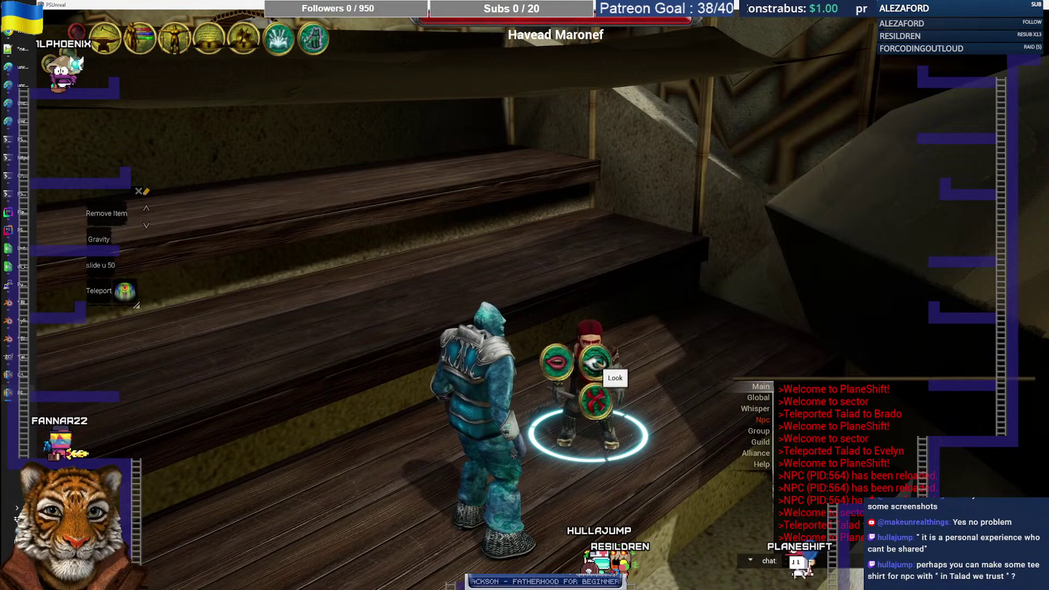
pyautogui.click(618, 278)
pyautogui.click(593, 372)
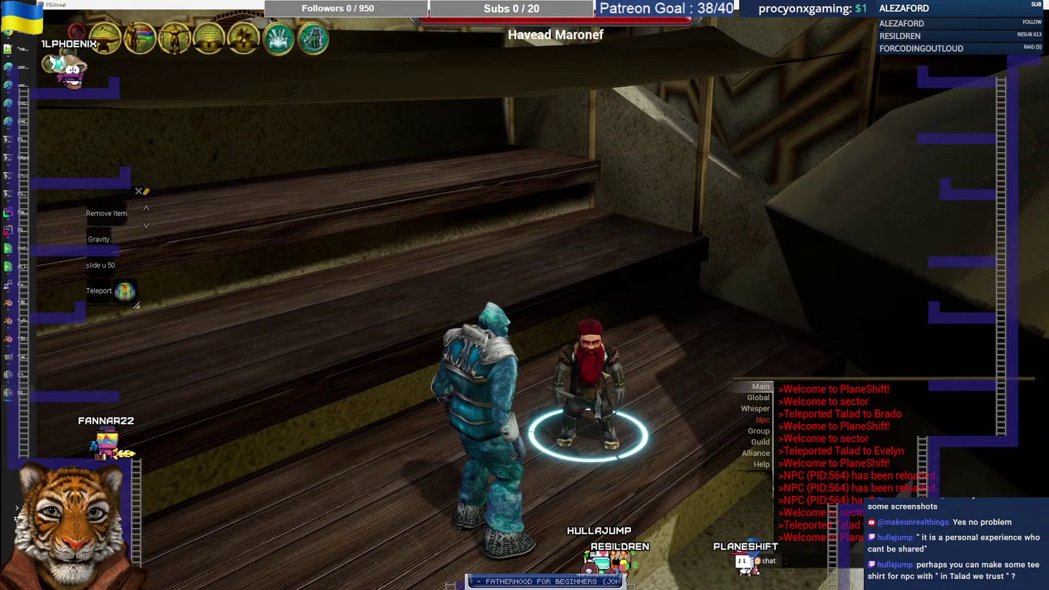
pyautogui.moveTo(593, 373); pyautogui.dragTo(591, 390)
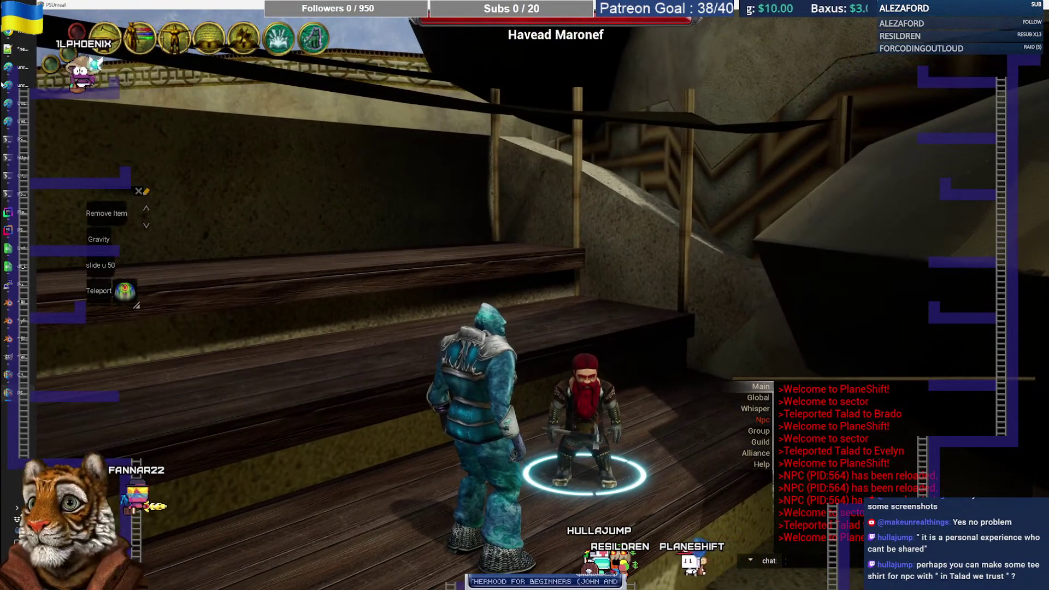
# Step: Switch to the browser, open the Factions NPC Ranking sheet of the factions spreadsheet and filter Faction Name to War Smiters
pyautogui.hotkey('alt', 'Tab')
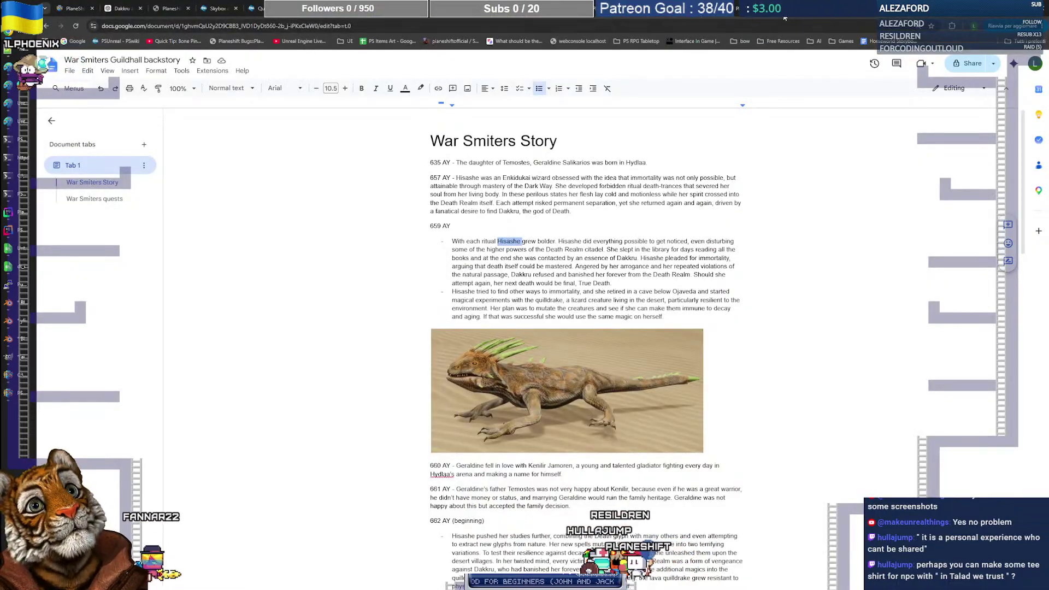
pyautogui.click(634, 9)
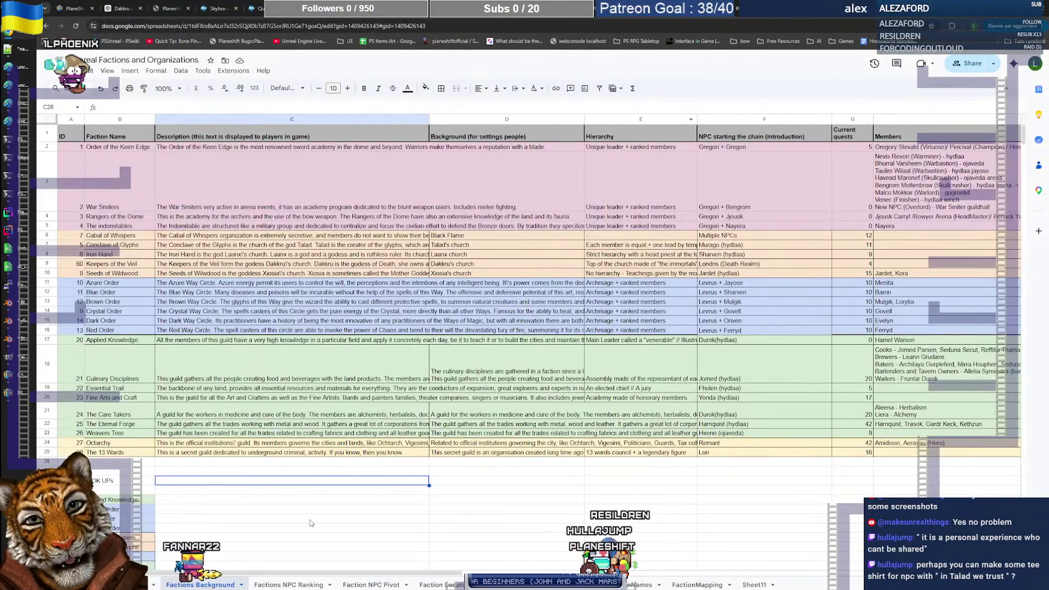
pyautogui.click(288, 584)
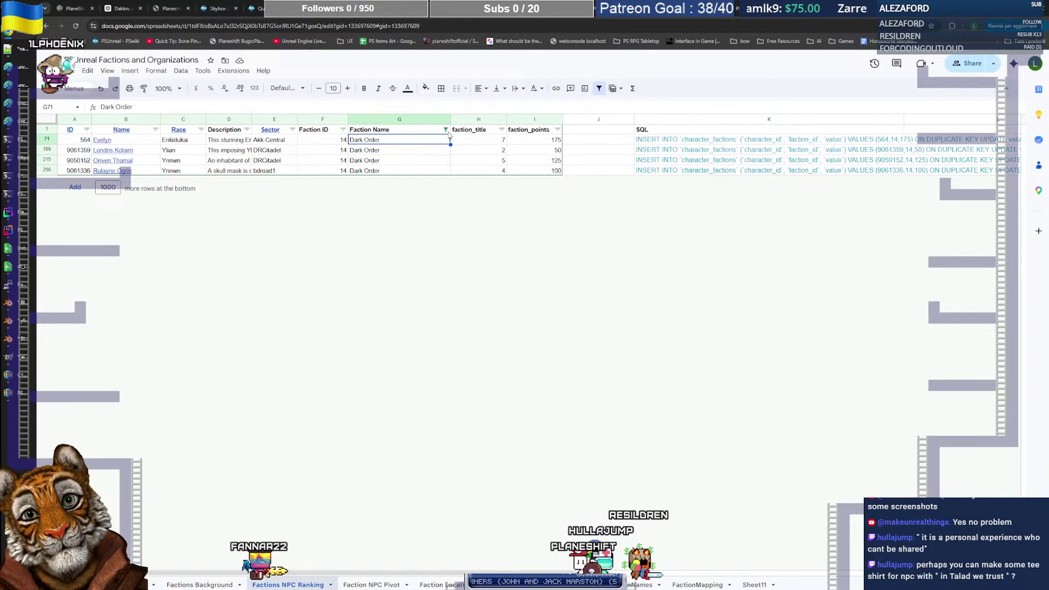
pyautogui.click(446, 129)
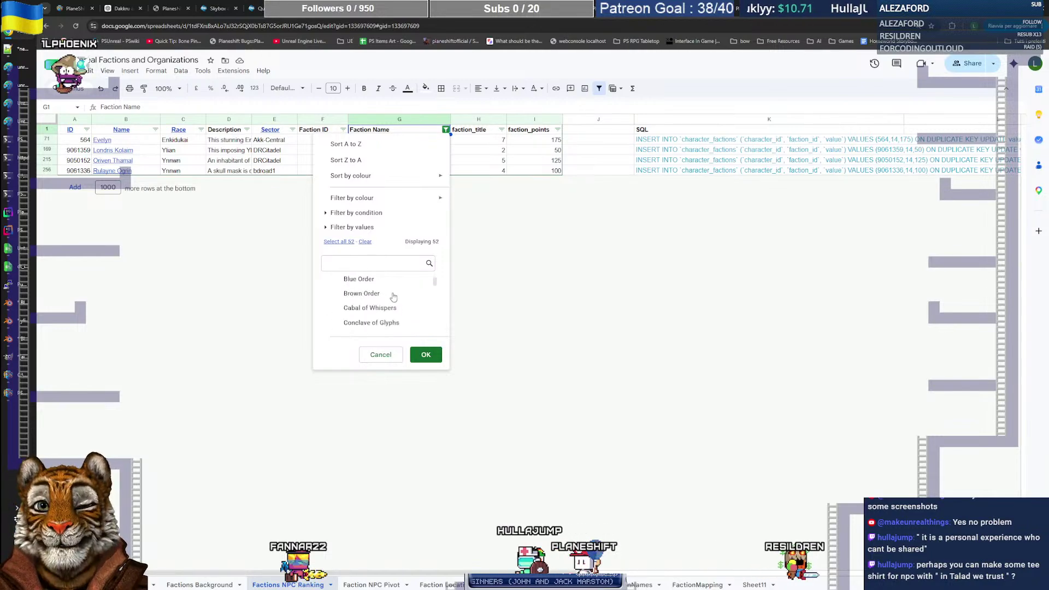
pyautogui.scroll(-15, 392, 298)
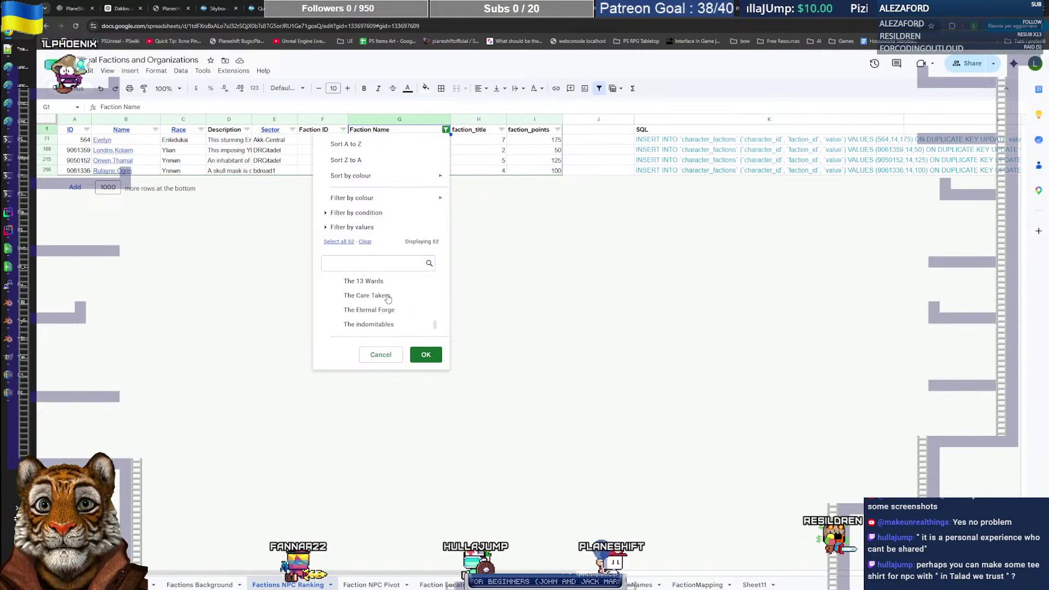
pyautogui.click(361, 323)
pyautogui.click(426, 354)
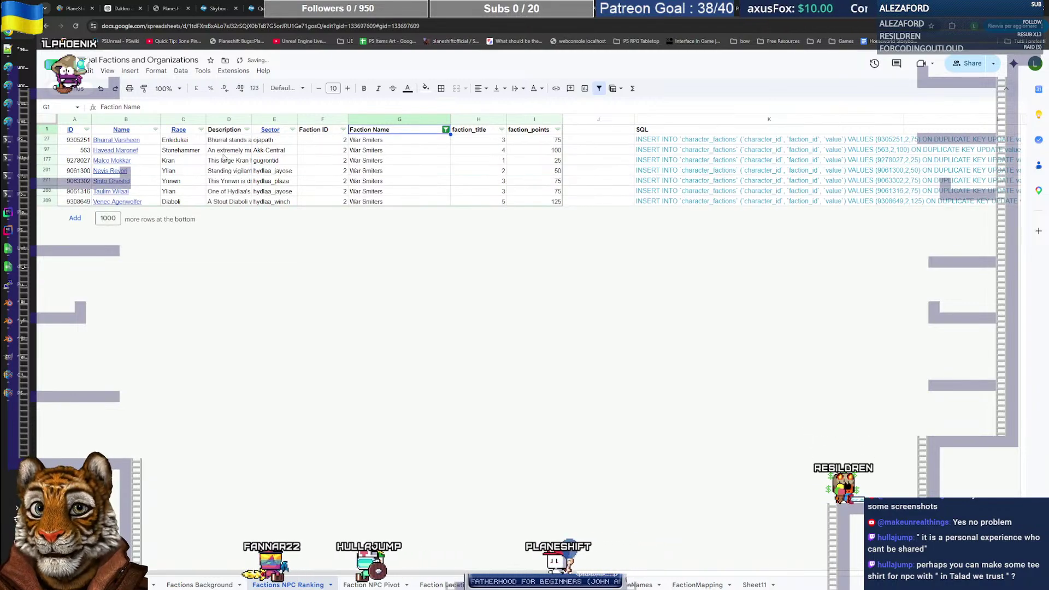
# Step: Examine Havead Maronef's row in the War Smiters ranking, checking his faction and faction points
pyautogui.click(541, 151)
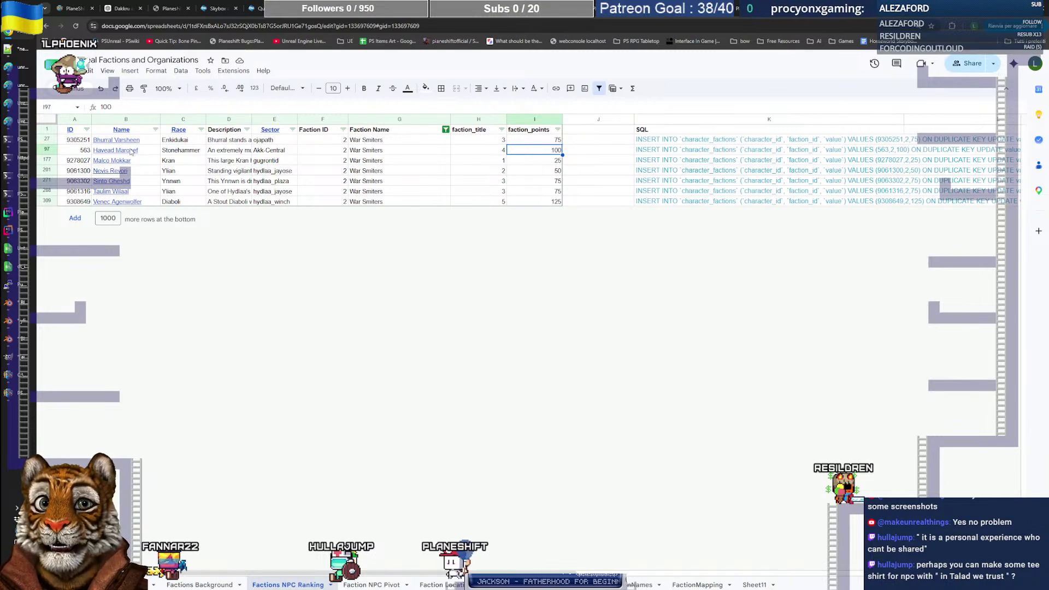
pyautogui.moveTo(131, 152)
pyautogui.click(386, 151)
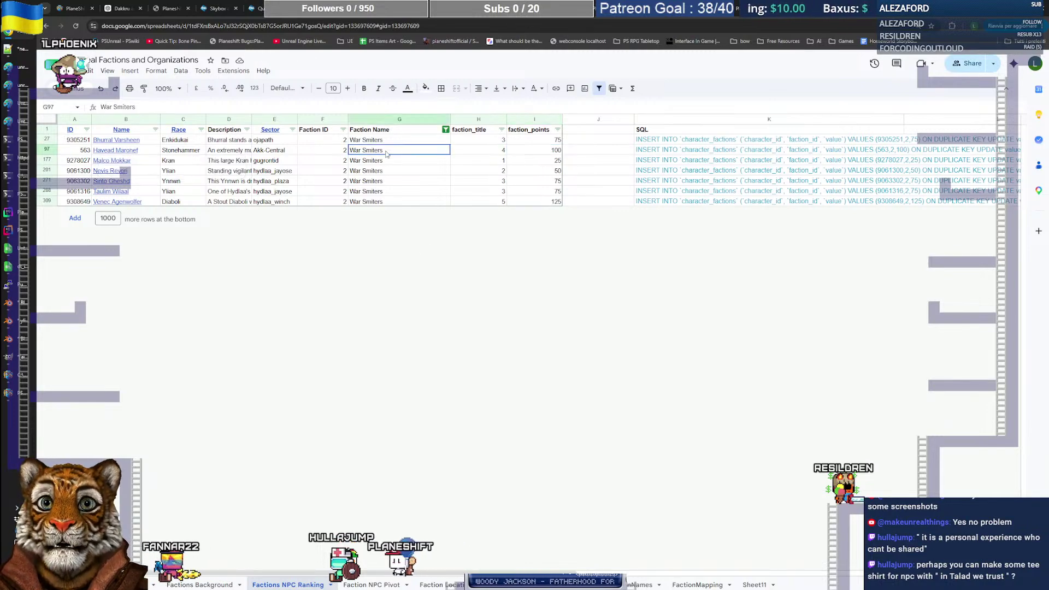
pyautogui.click(535, 152)
pyautogui.click(127, 152)
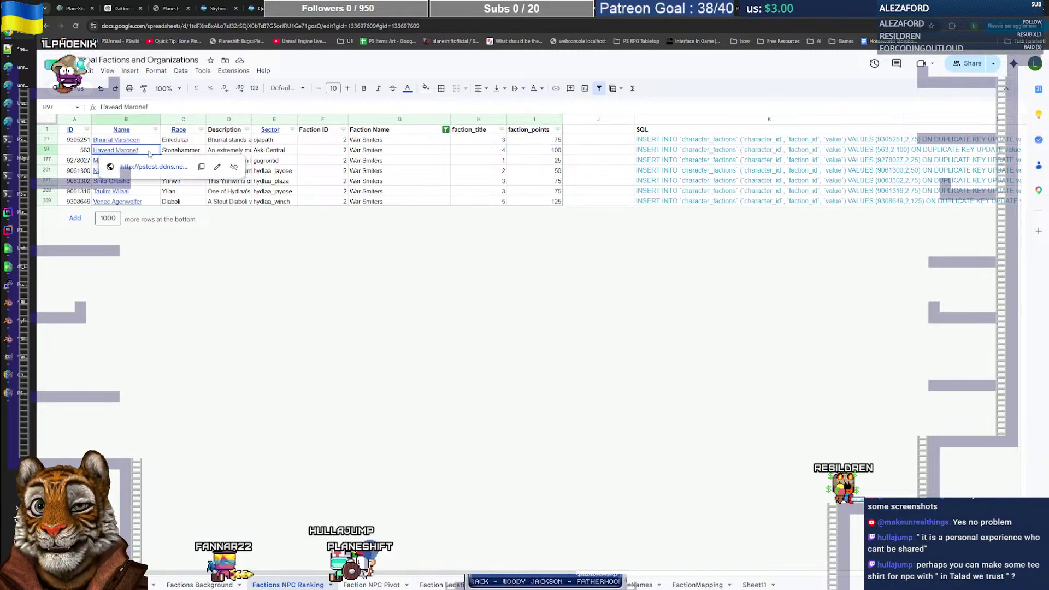
pyautogui.click(545, 154)
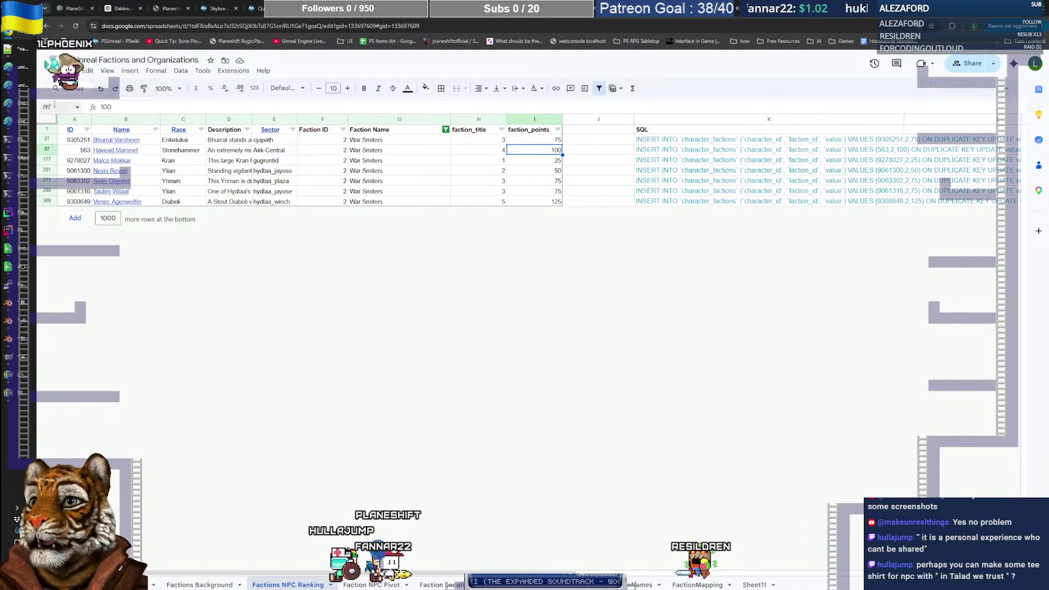
# Step: Return to Notepad++ and go from the plan notes to the quest outline file "[Q3]The_War_Smiters.txt"
pyautogui.click(20, 49)
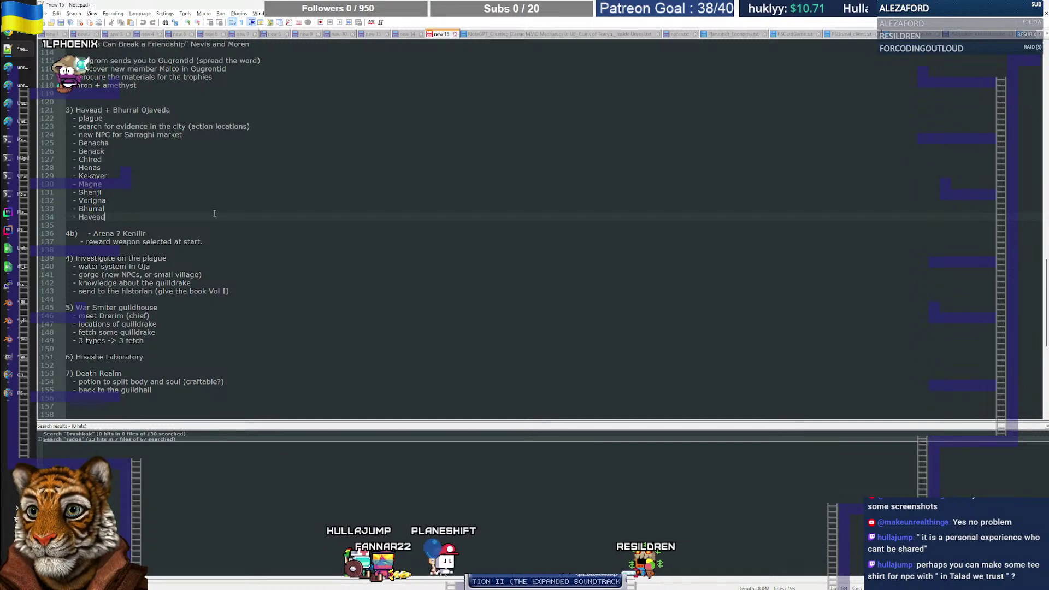
pyautogui.hotkey('ctrl', 'Tab')
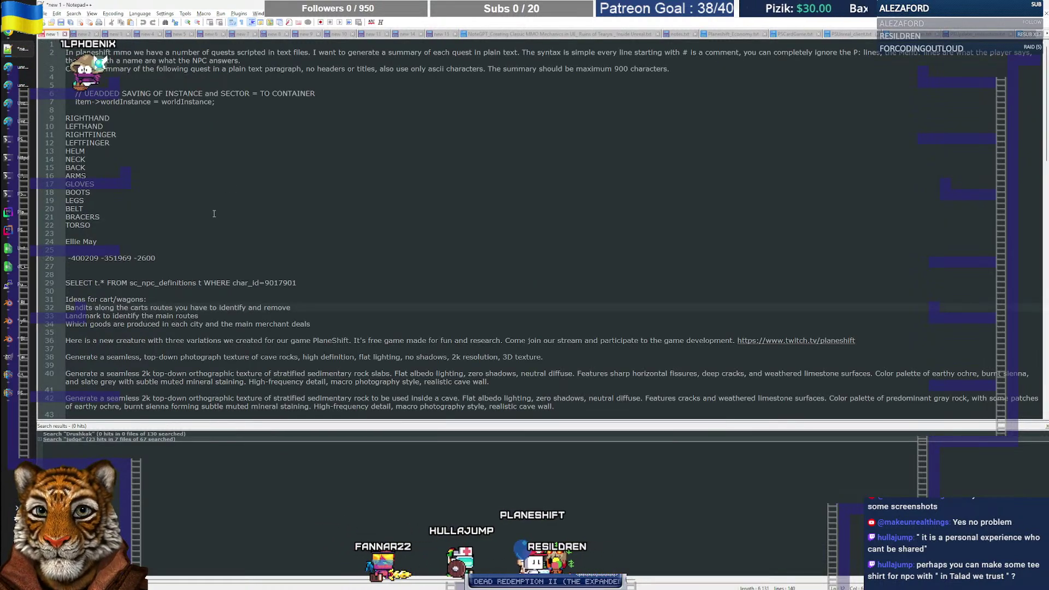
pyautogui.hotkey('ctrl', 'Tab')
pyautogui.hotkey('ctrl', 'Tab')
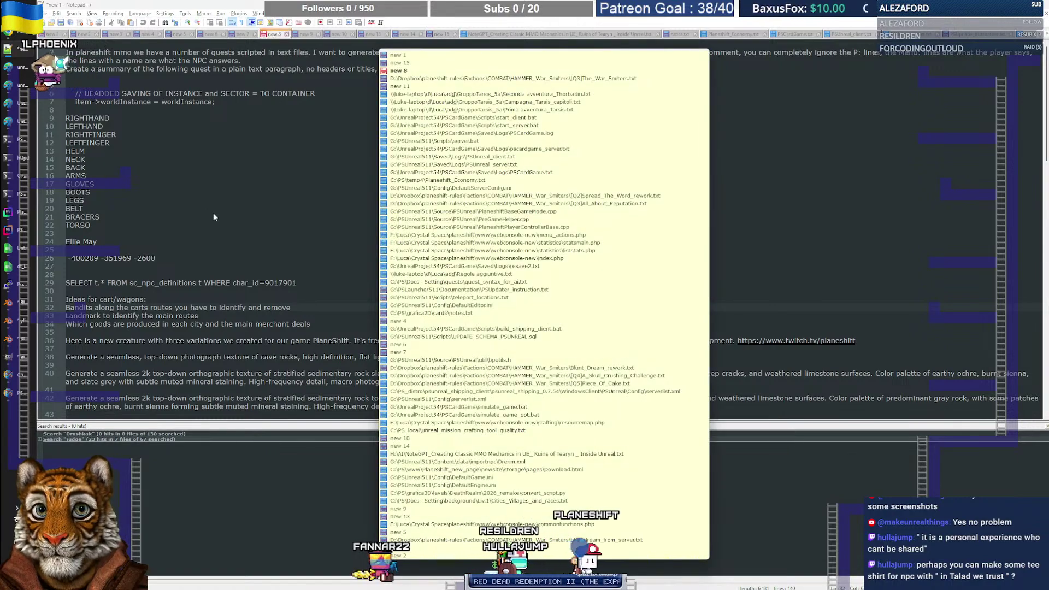
pyautogui.hotkey('ctrl', 'Tab')
pyautogui.hotkey('ctrl', 'Tab')
pyautogui.hotkey('ctrl', 'Tab')
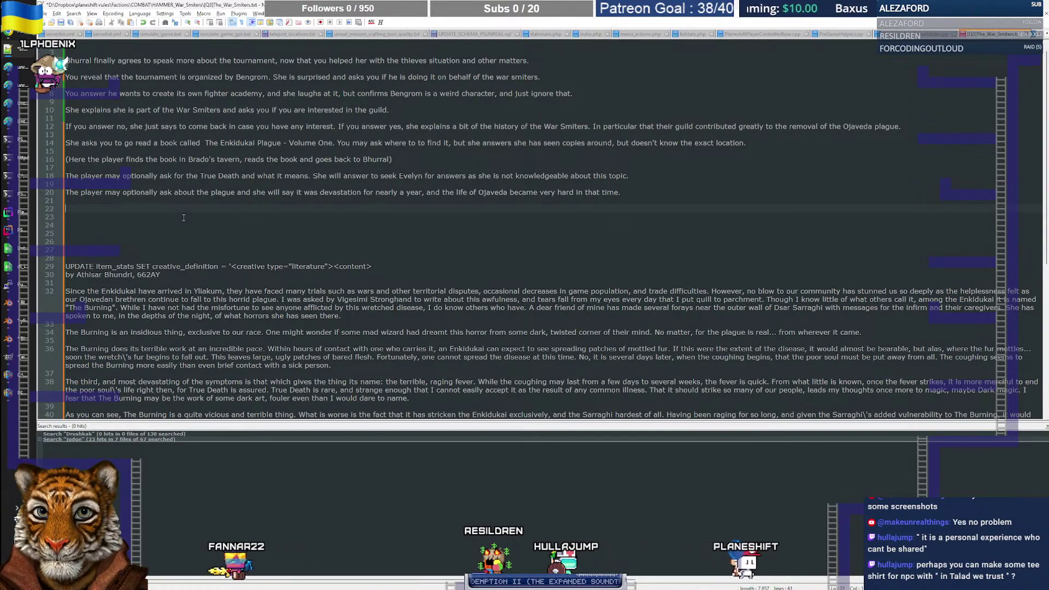
# Step: Write "the player asks what the war smiters guild did to solve the plague" below the optional plague question
pyautogui.write('the player ')
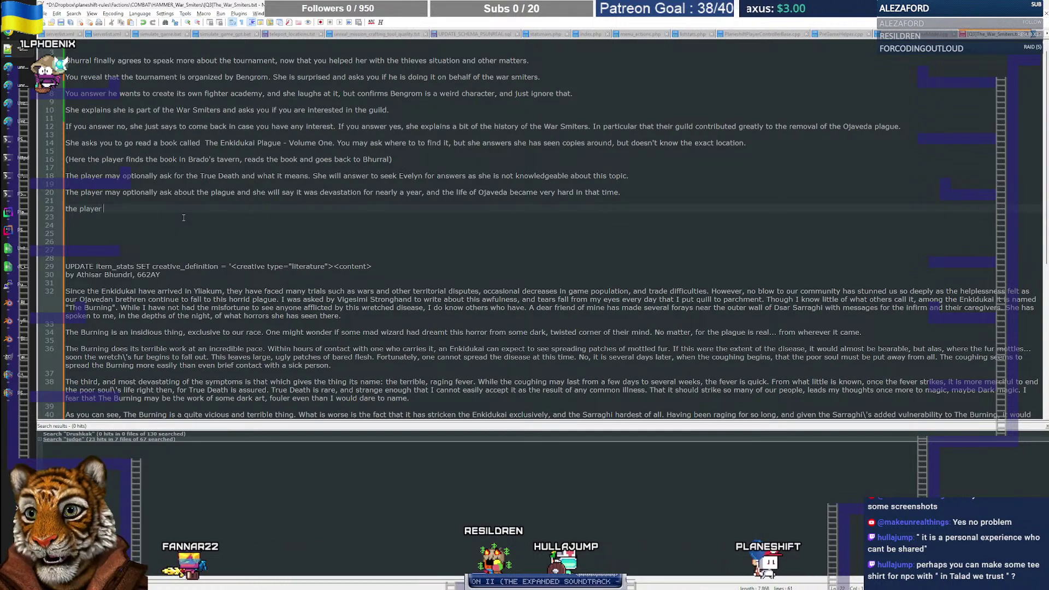
pyautogui.write('asks what the war smiter')
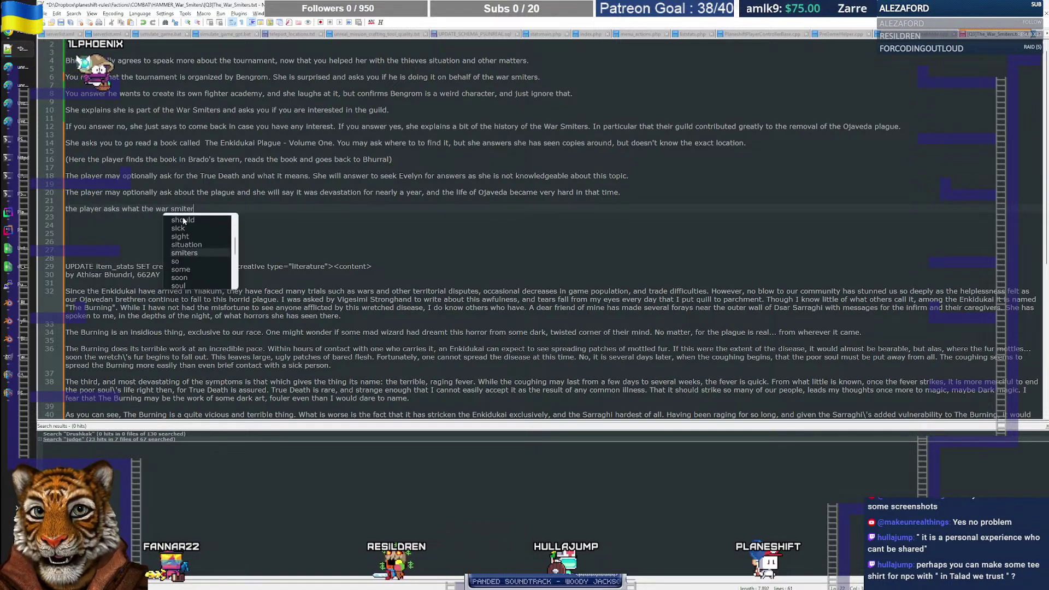
pyautogui.press('Return')
pyautogui.write('guild di')
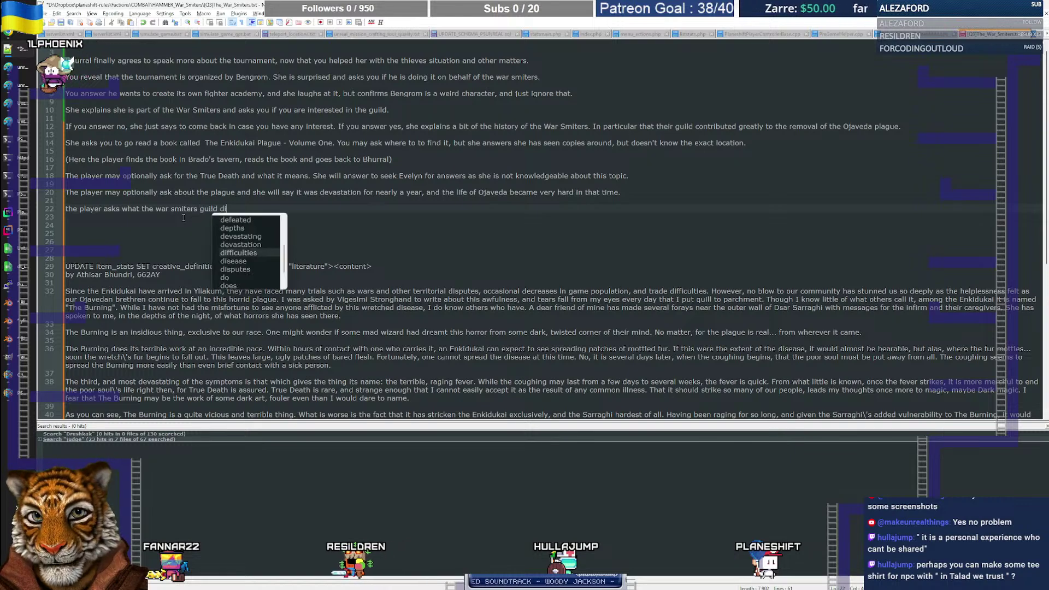
pyautogui.write('d to solve the pl')
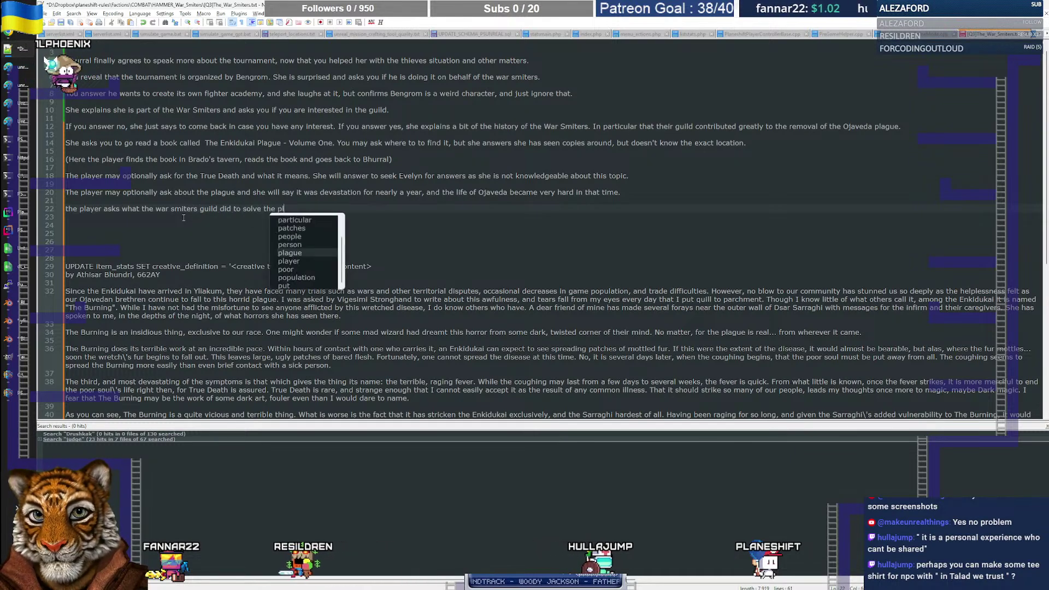
pyautogui.press('Return')
# Step: Replace "solve" with "contribute to" in the new sentence about the guild and the plague
pyautogui.hotkey('ctrl', 'Left')
pyautogui.hotkey('ctrl', 'Left')
pyautogui.hotkey('ctrl', 'Left')
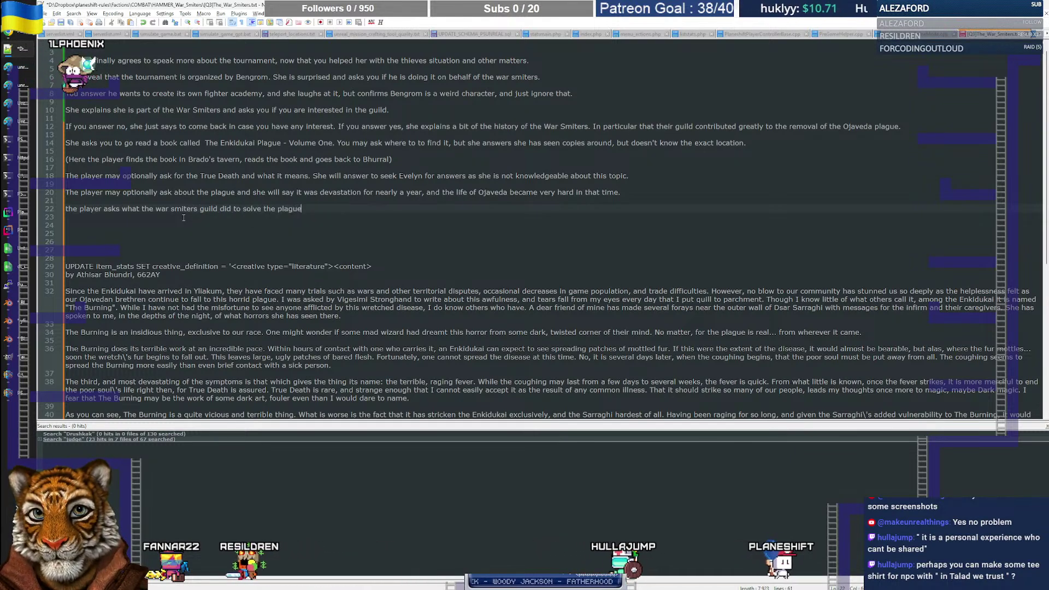
pyautogui.hotkey('shift', 'Right')
pyautogui.hotkey('shift', 'Right')
pyautogui.hotkey('shift', 'Right')
pyautogui.hotkey('shift', 'Right')
pyautogui.hotkey('shift', 'Right')
pyautogui.write('contribute')
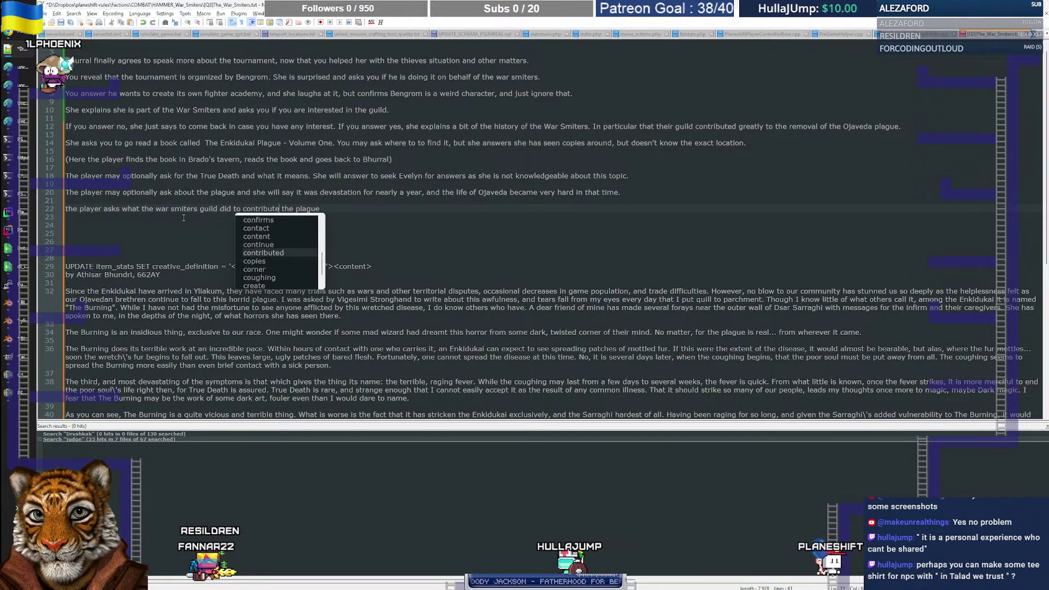
pyautogui.write(' to')
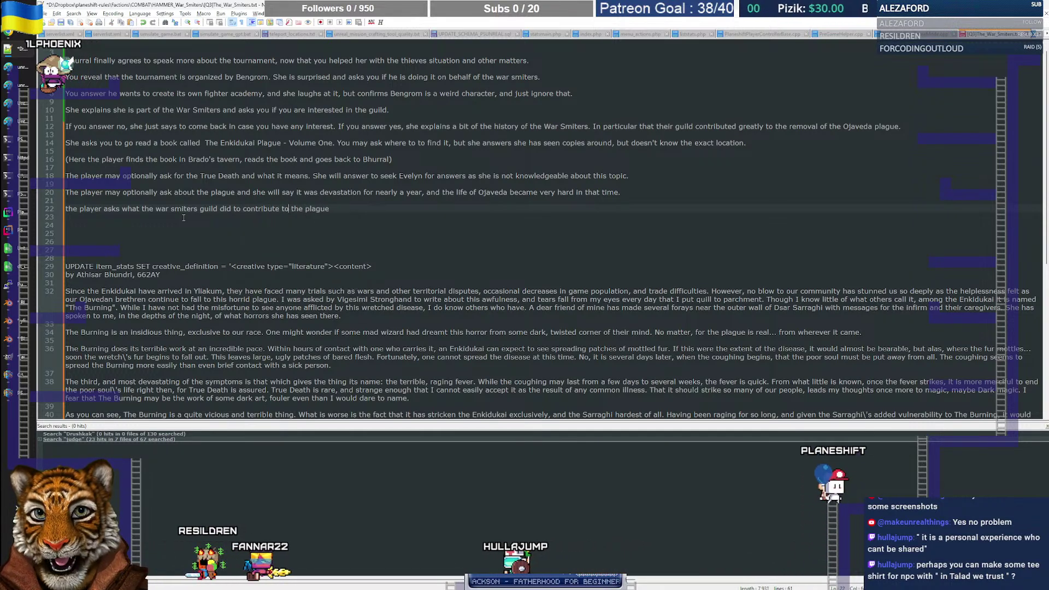
# Step: Complete the sentence with "removal." so that it ends in "the plague removal."
pyautogui.press('End')
pyautogui.write('so')
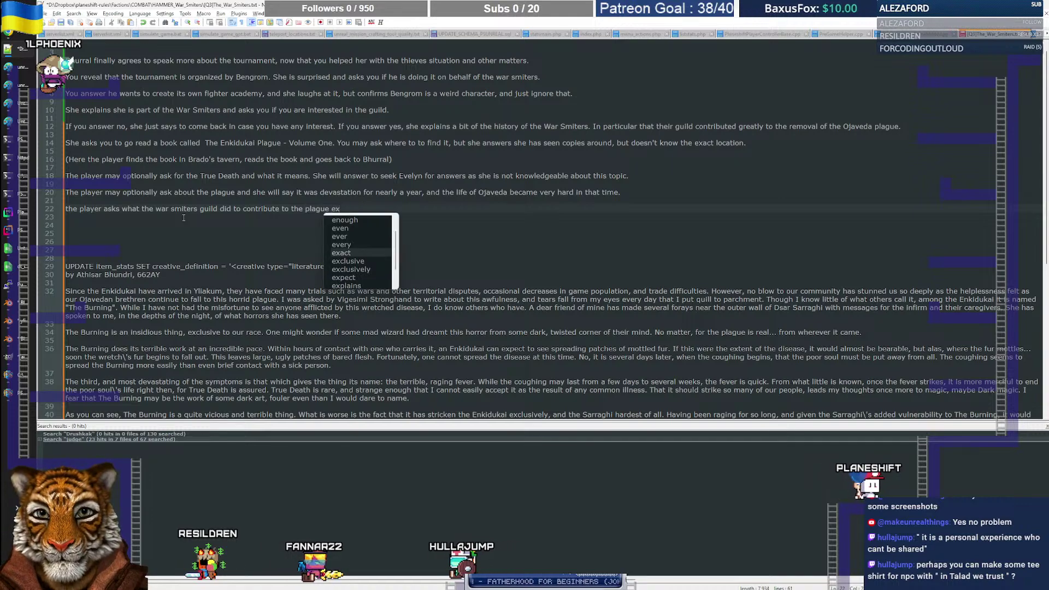
pyautogui.press('BackSpace')
pyautogui.press('BackSpace')
pyautogui.write('remo')
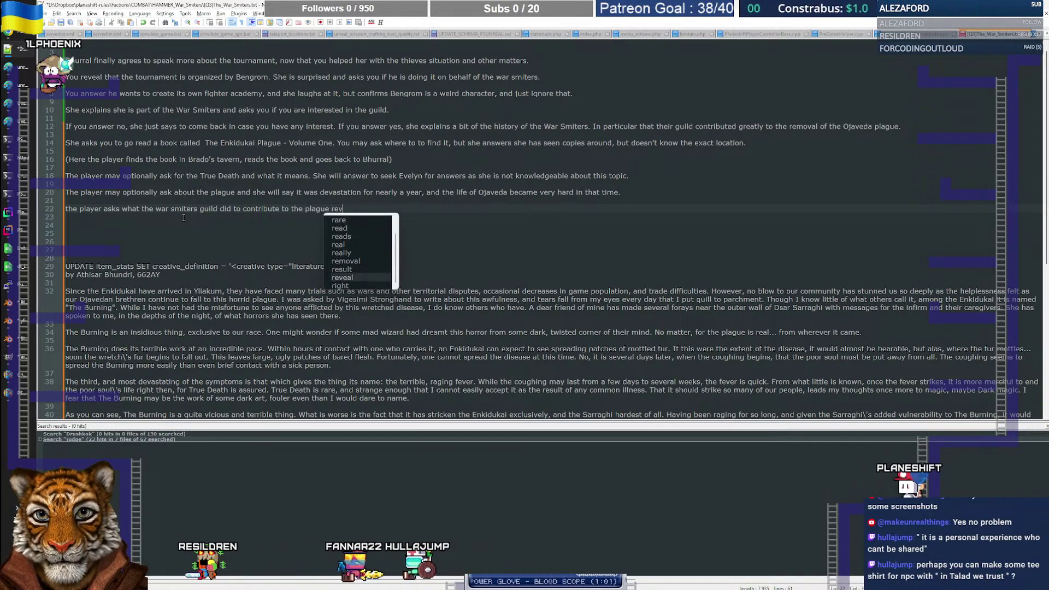
pyautogui.write('val.')
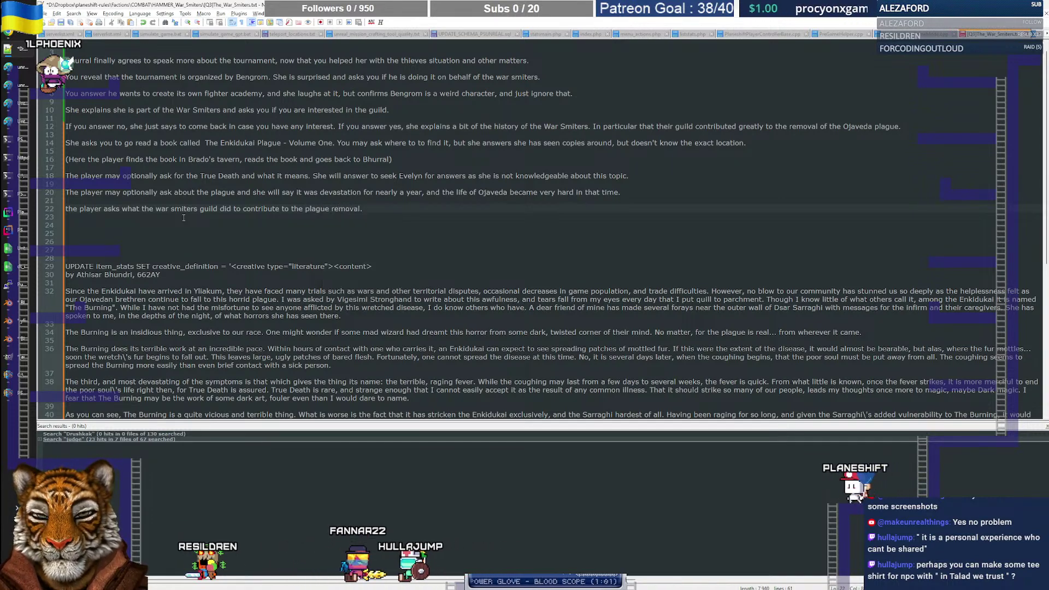
# Step: Begin Bhurral's reply after that sentence with "She answers that Ke", dropping the wording "the best"
pyautogui.write(' She asnww')
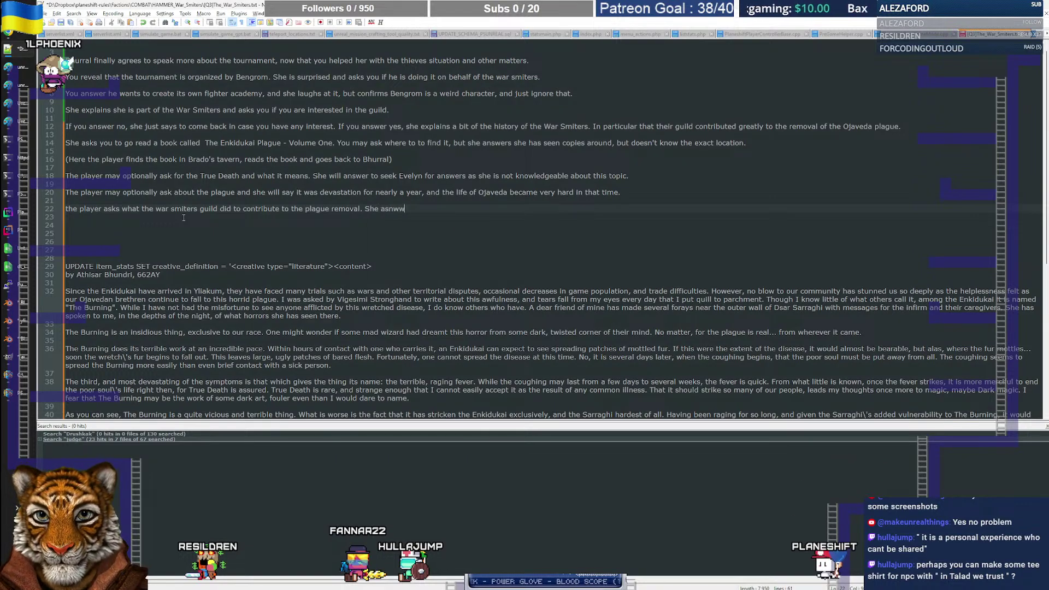
pyautogui.press('BackSpace')
pyautogui.press('BackSpace')
pyautogui.press('BackSpace')
pyautogui.press('BackSpace')
pyautogui.write('nswers th')
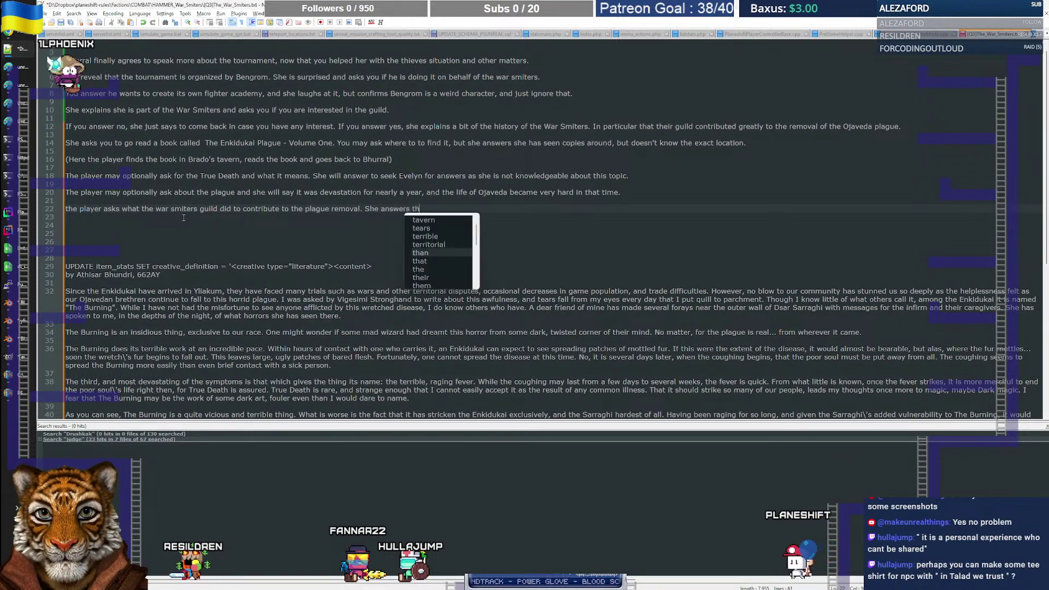
pyautogui.write('at the best')
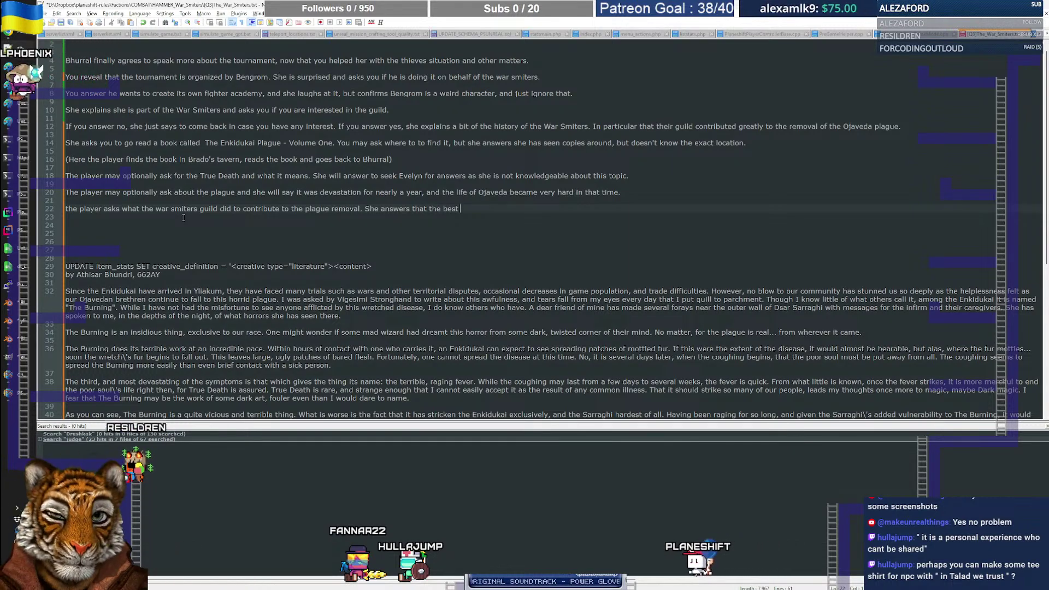
pyautogui.hotkey('ctrl', 'shift', 'Left')
pyautogui.hotkey('ctrl', 'shift', 'Left')
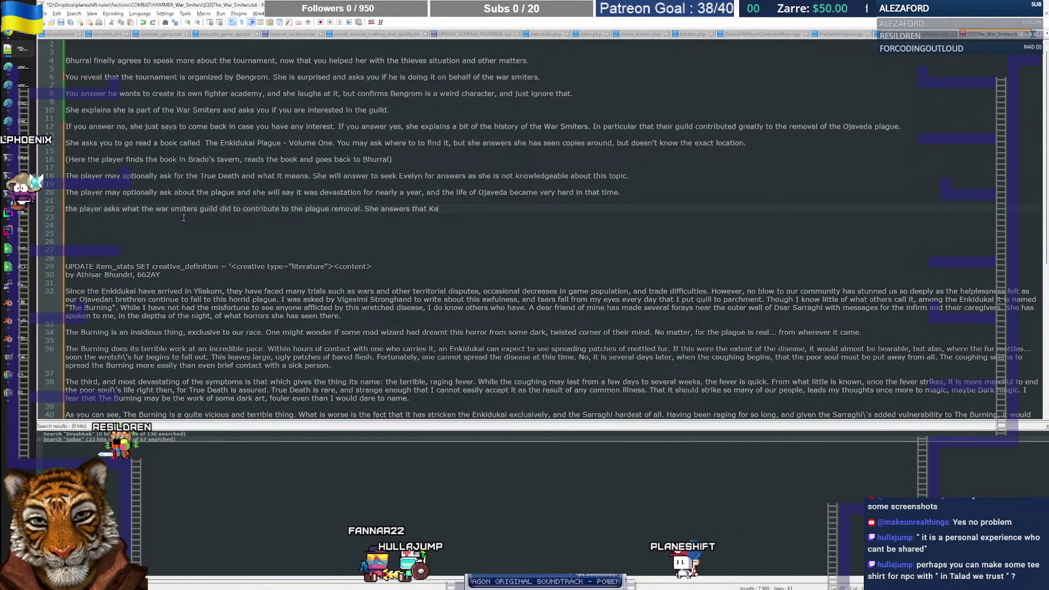
# Step: Look up the gladiator's full name in the 660 AY entry of the War Smiters Guildhall backstory, and return to the outline
pyautogui.hotkey('alt', 'Tab')
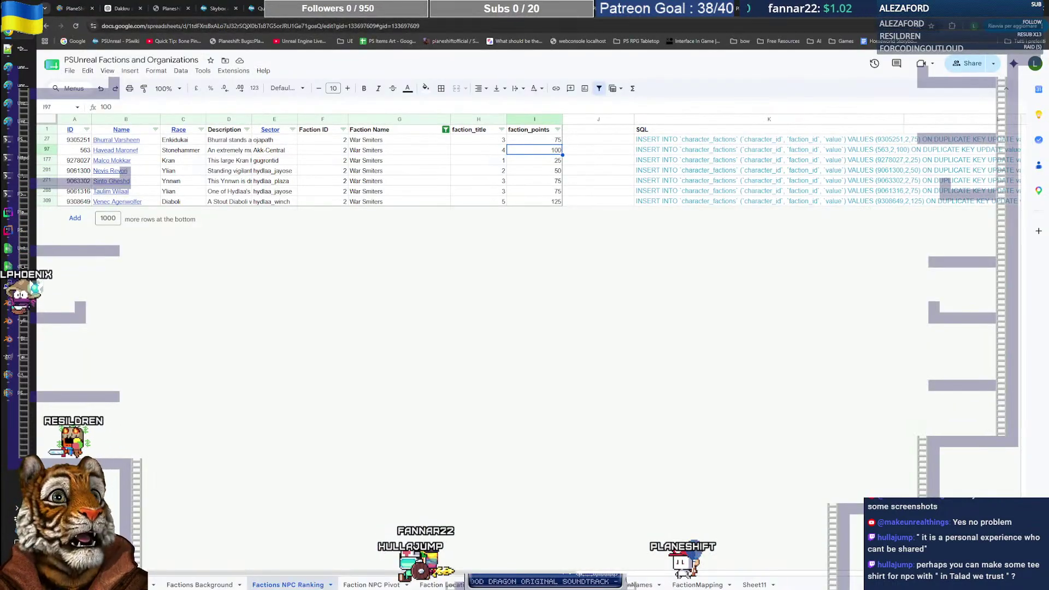
pyautogui.click(792, 9)
pyautogui.scroll(-6, 585, 265)
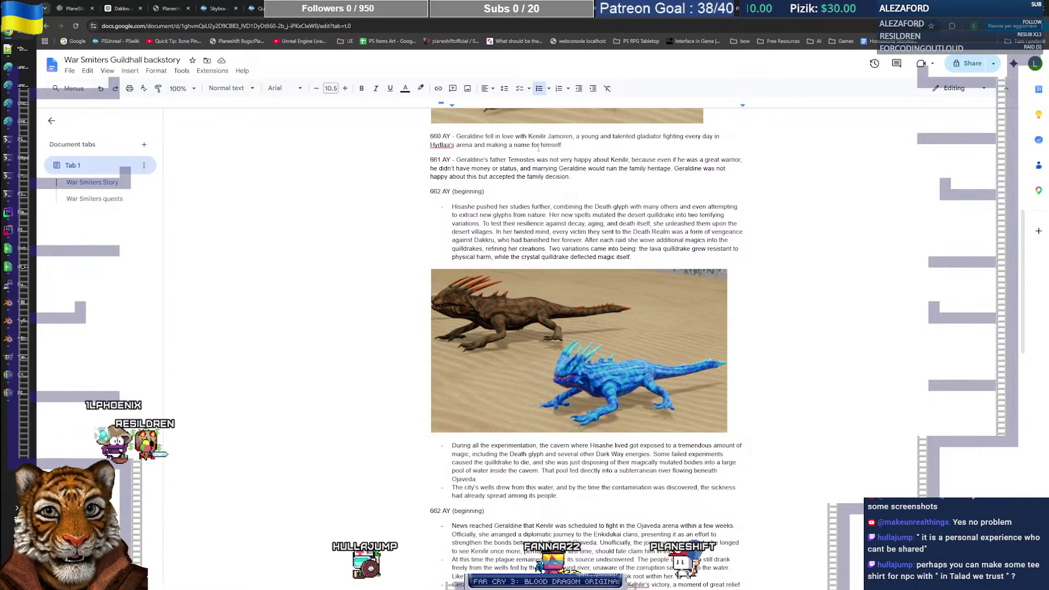
pyautogui.moveTo(530, 137); pyautogui.dragTo(573, 137)
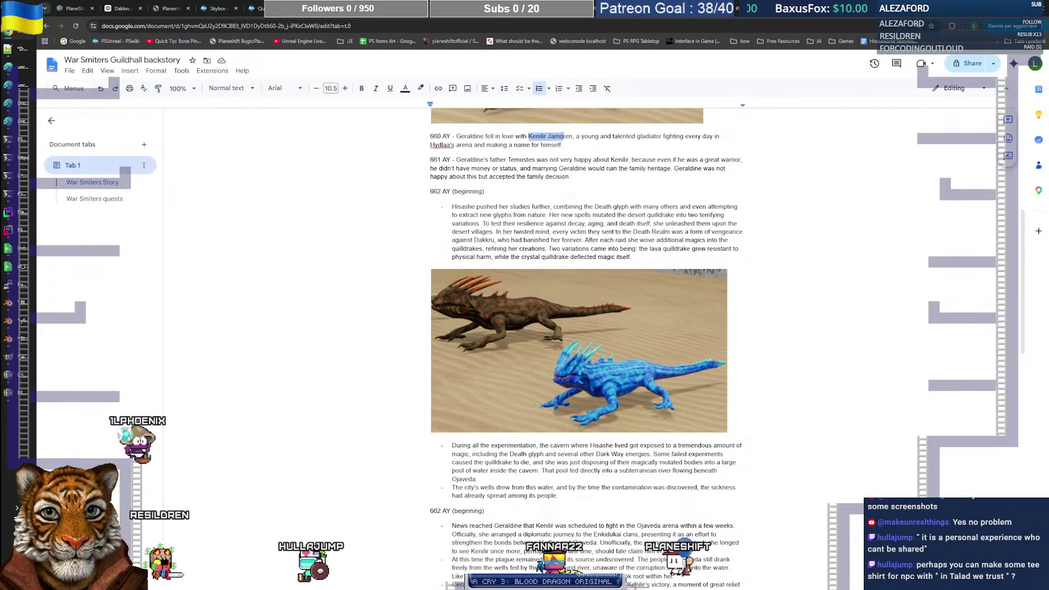
pyautogui.hotkey('alt', 'Tab')
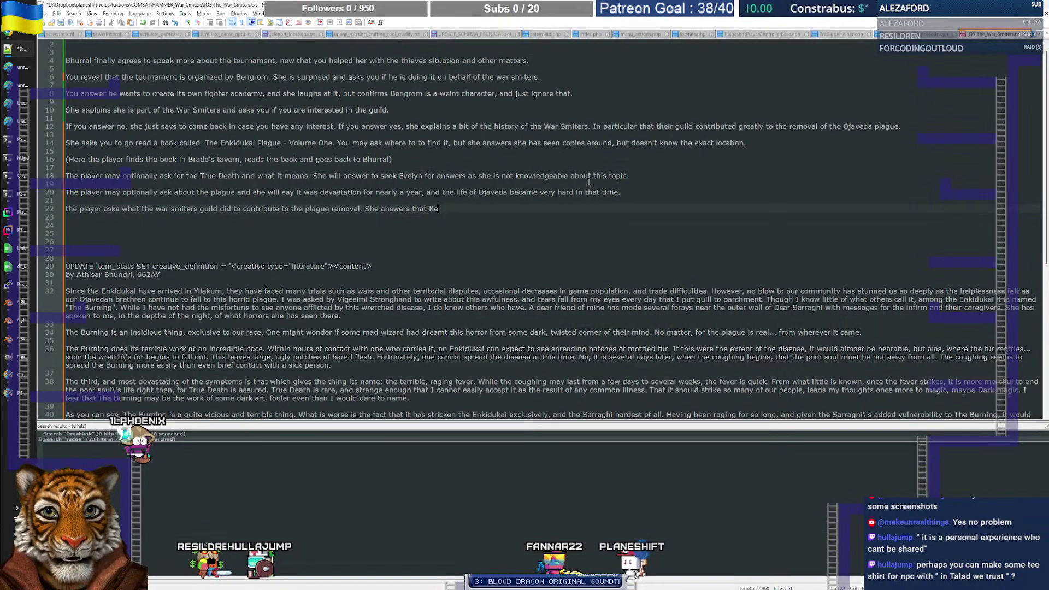
# Step: Check the 660 AY to 662 AY entries of the guildhall backstory and complete the gladiator's full name with a comma in Bhurral's reply
pyautogui.hotkey('alt', 'Tab')
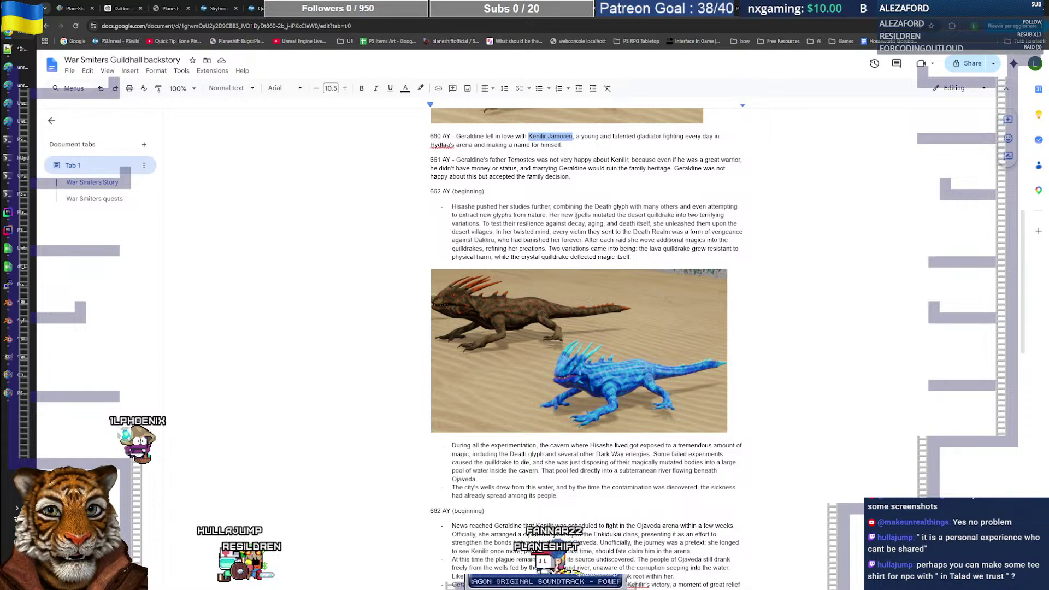
pyautogui.scroll(2, 576, 215)
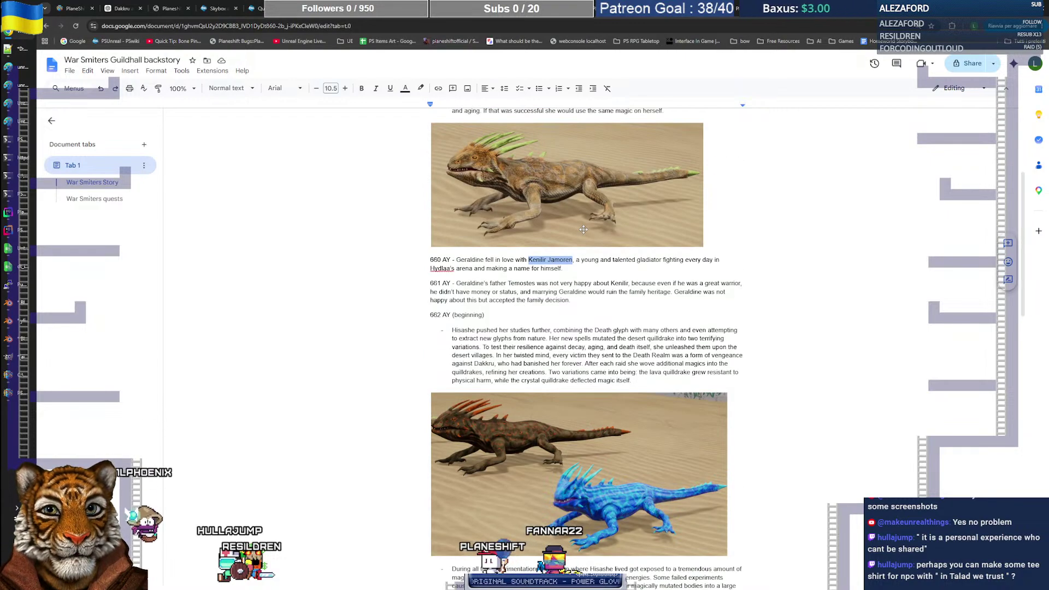
pyautogui.scroll(2, 583, 229)
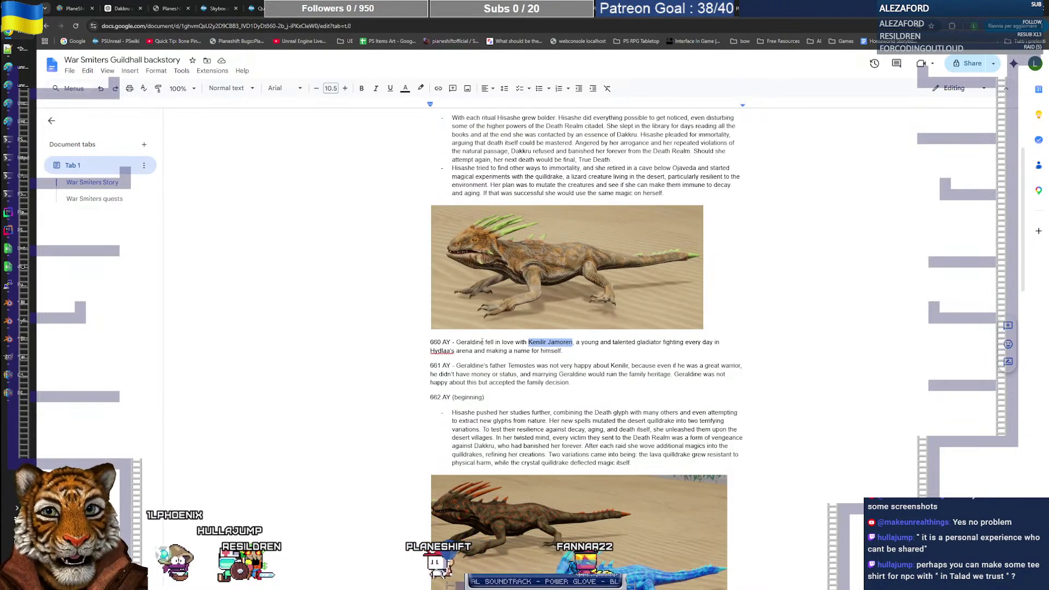
pyautogui.scroll(-4, 573, 342)
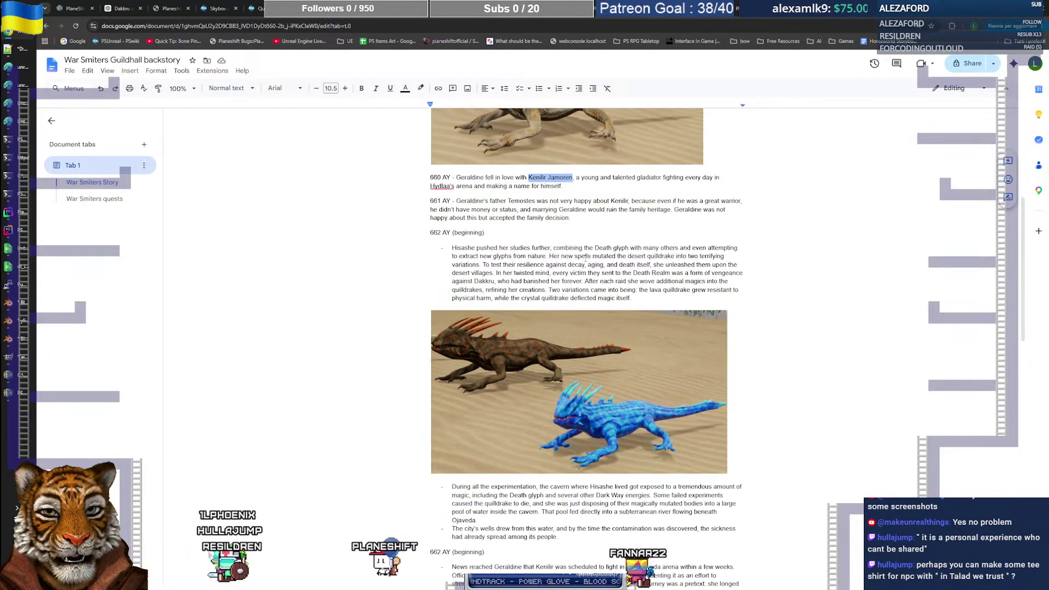
pyautogui.hotkey('alt', 'Tab')
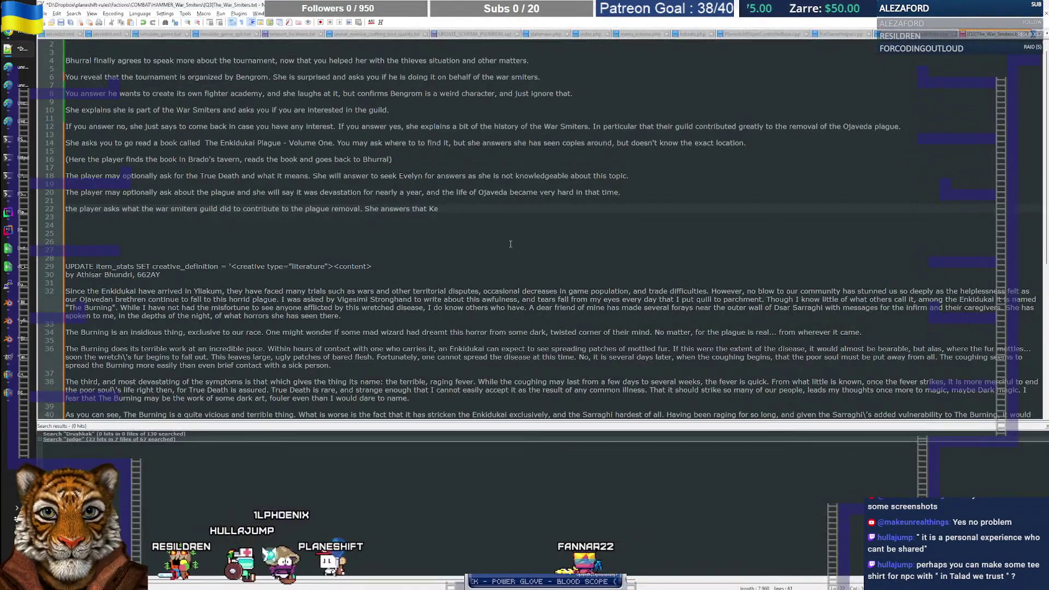
pyautogui.write('nilir Jamoren,')
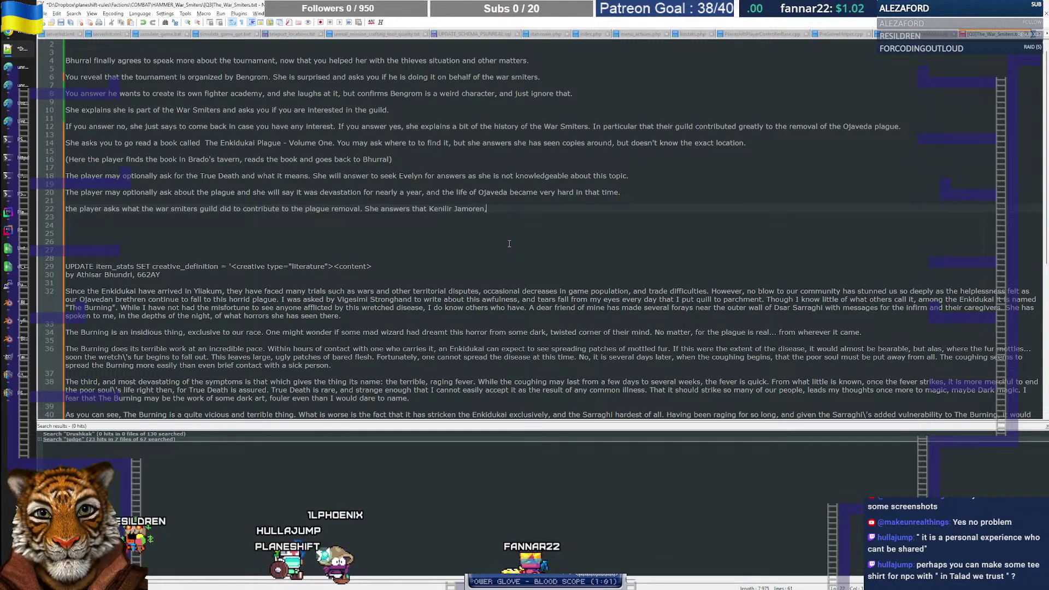
# Step: Continue Bhurral's reply after the gladiator's name with "an ylian from hydlaa became a hero"
pyautogui.write(' a n ylian from hydl')
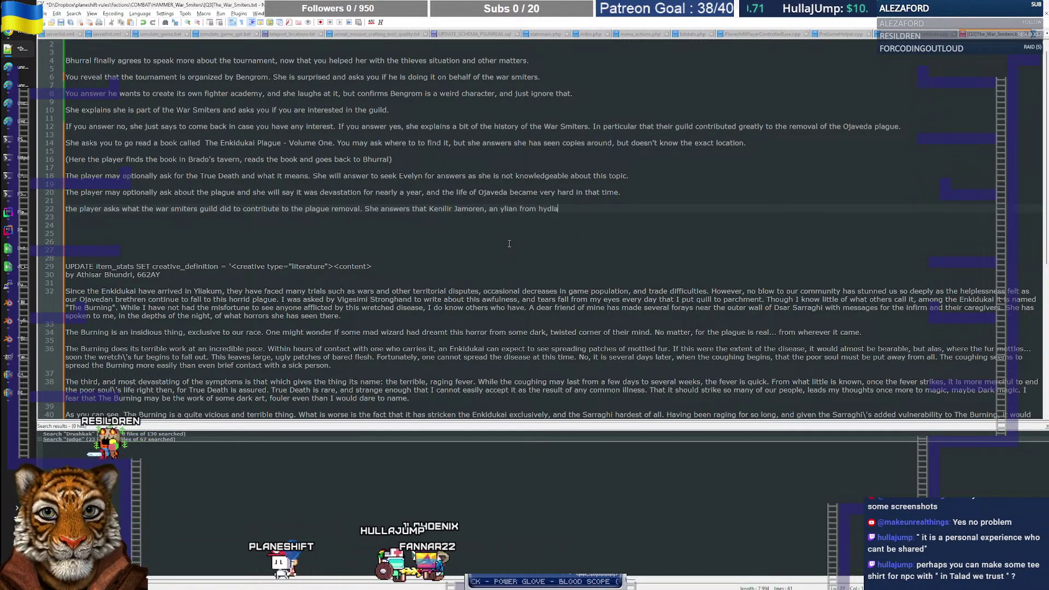
pyautogui.write('a')
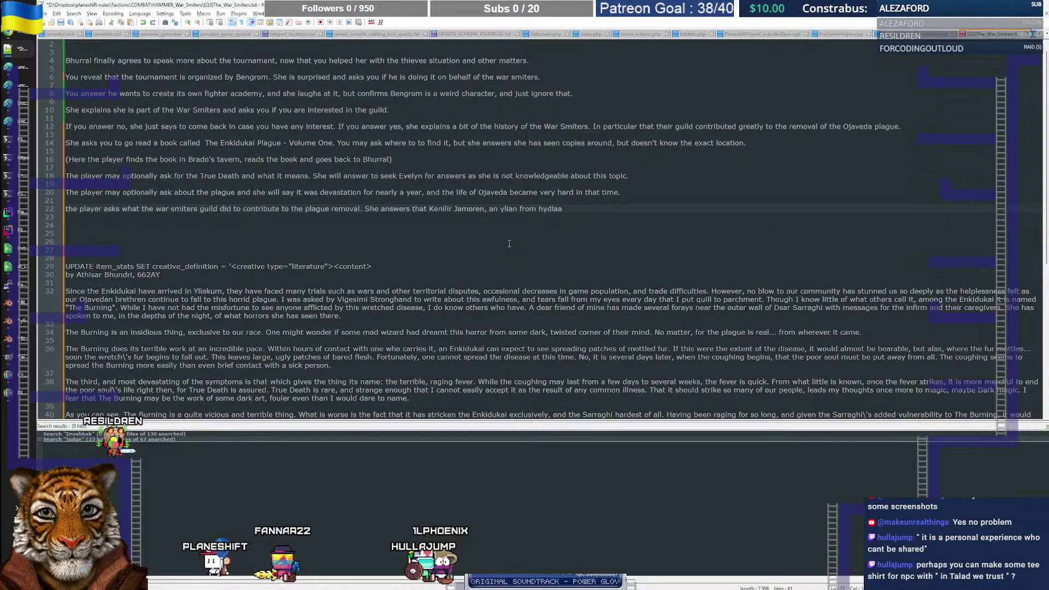
pyautogui.write('beca')
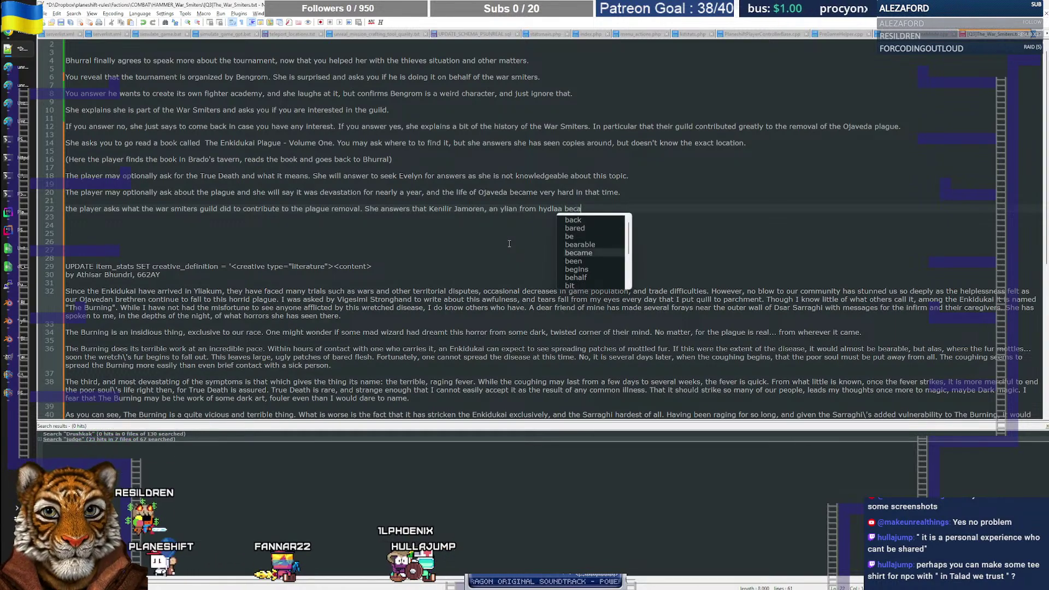
pyautogui.write('me a hero ')
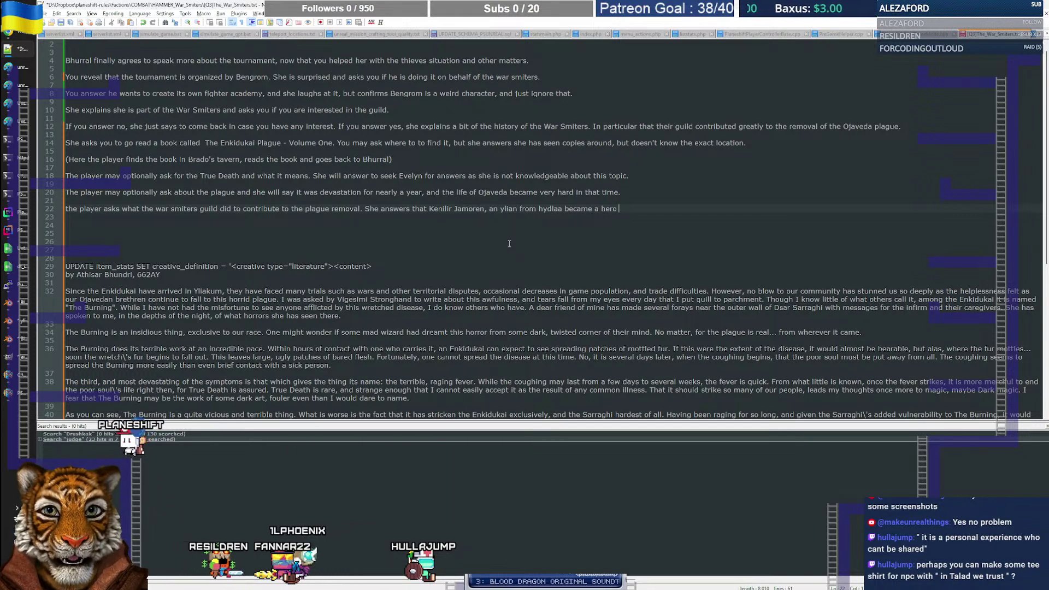
pyautogui.write('and')
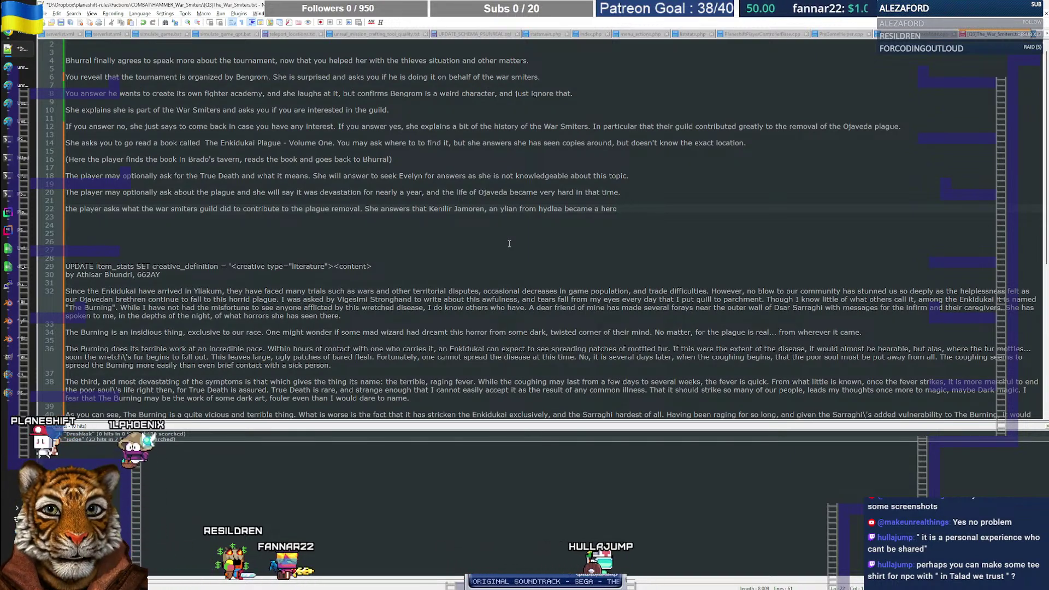
pyautogui.write('w')
pyautogui.press('BackSpace')
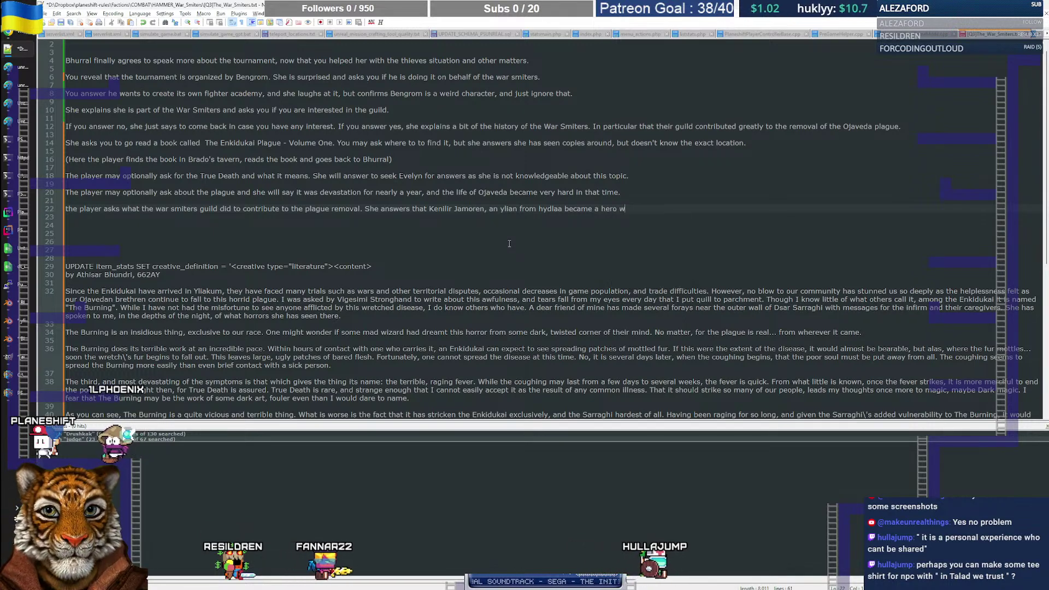
# Step: Extend the sentence about the hero with "first in the arena and then for the whole"
pyautogui.write('first ')
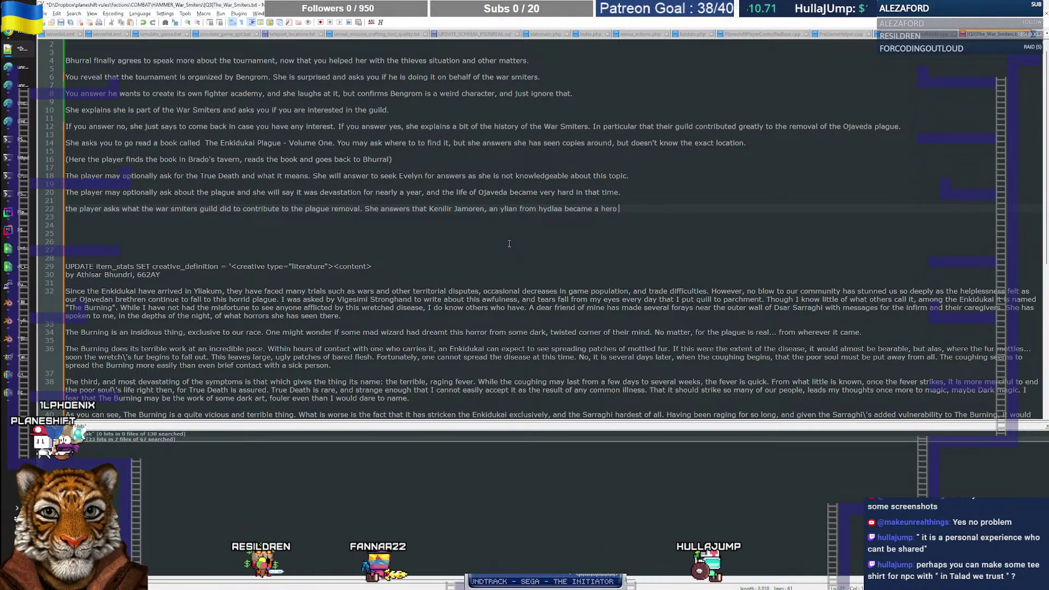
pyautogui.write('in the a')
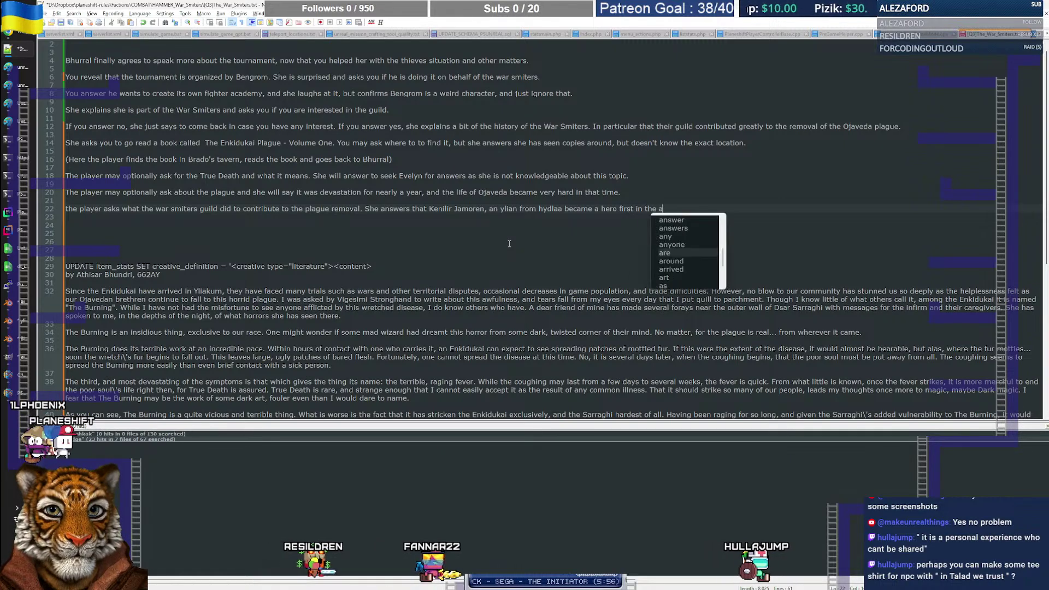
pyautogui.write('rena and then ')
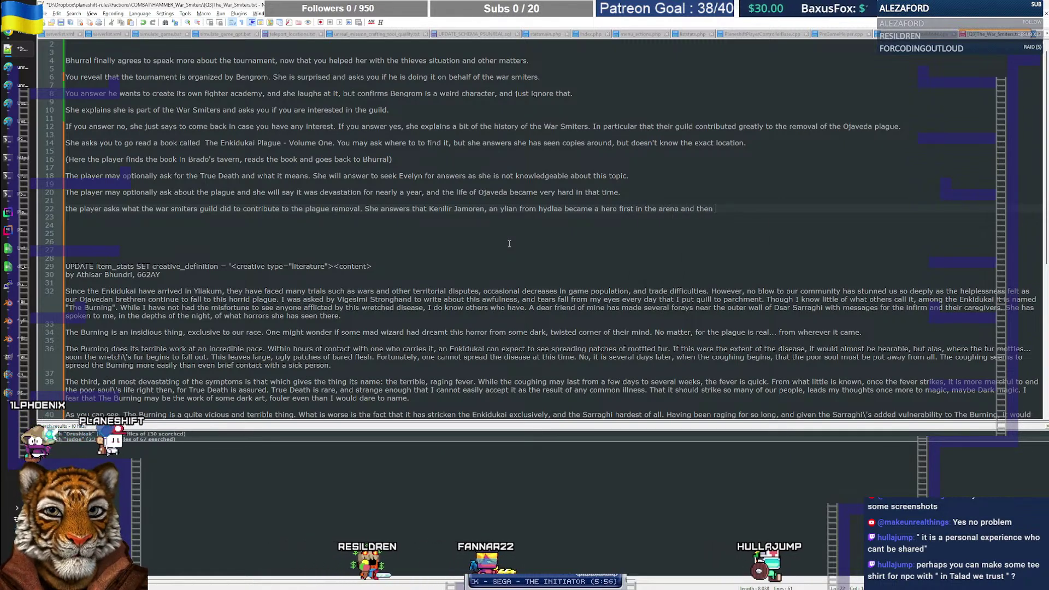
pyautogui.write('for the whole')
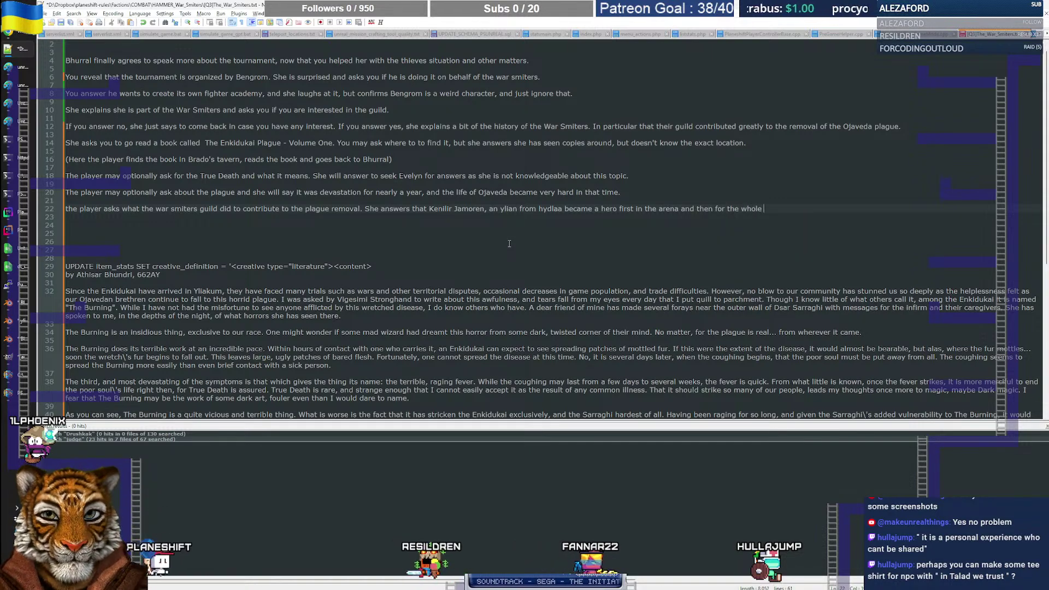
# Step: Finish the Kenilir Jamoren paragraph with "city. If the player wants to learn more he should speak with Havead at the Ojaveda arena."
pyautogui.write(' city')
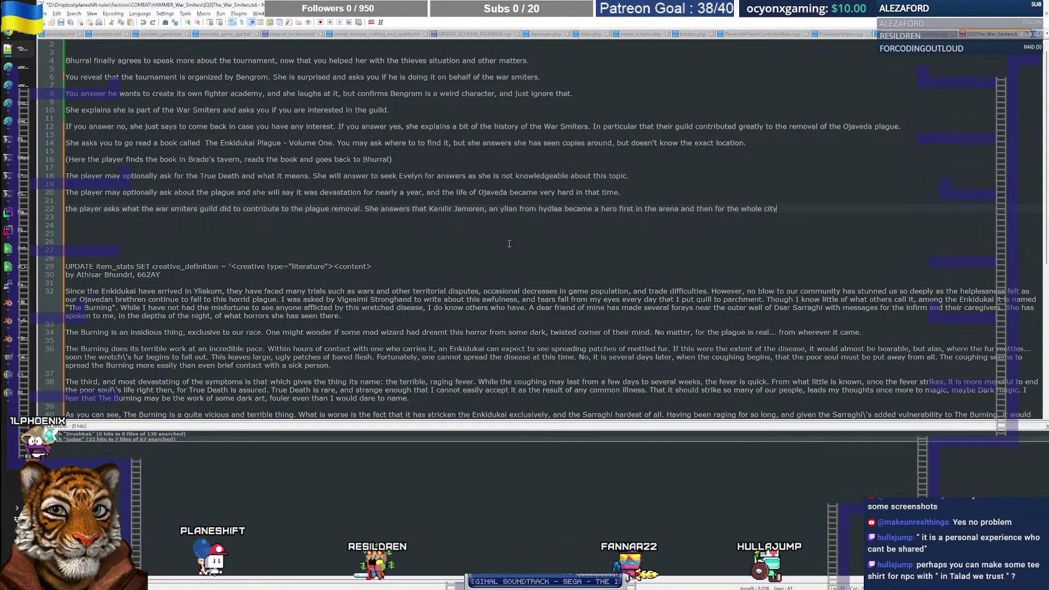
pyautogui.write('. If ')
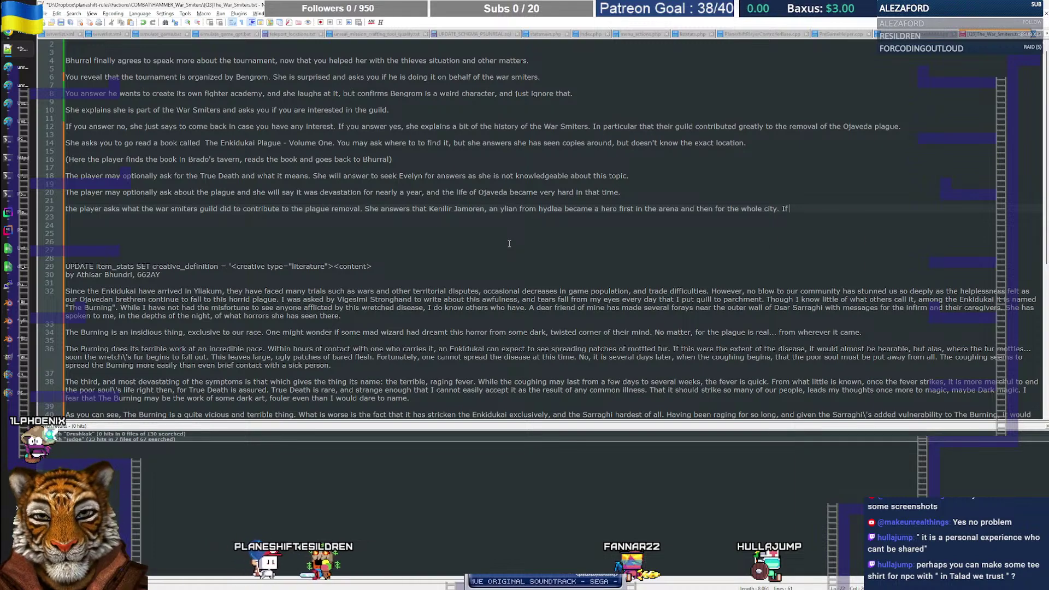
pyautogui.write('the player wants to ')
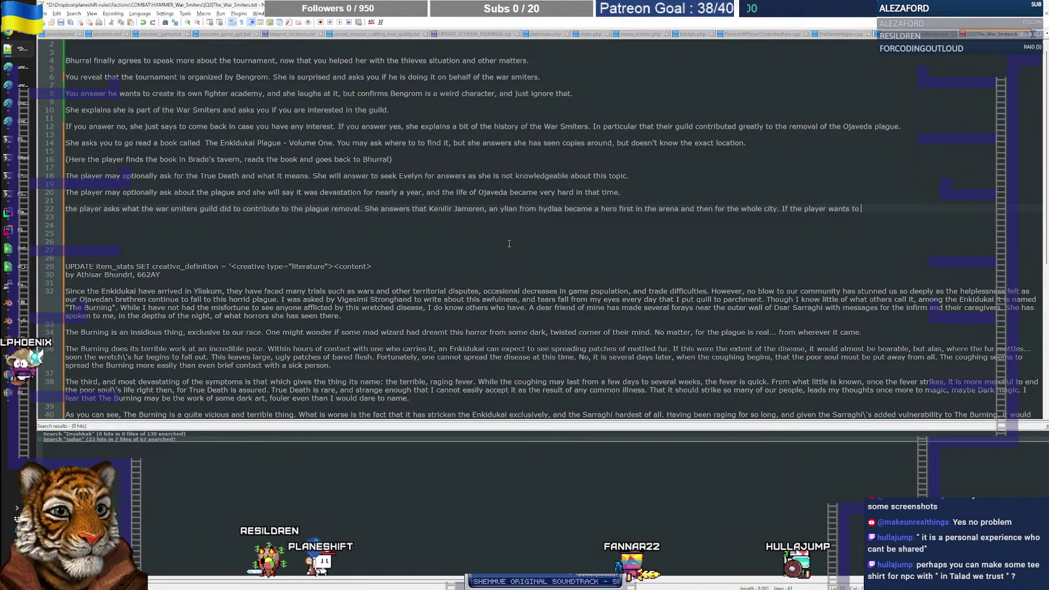
pyautogui.write('learn ')
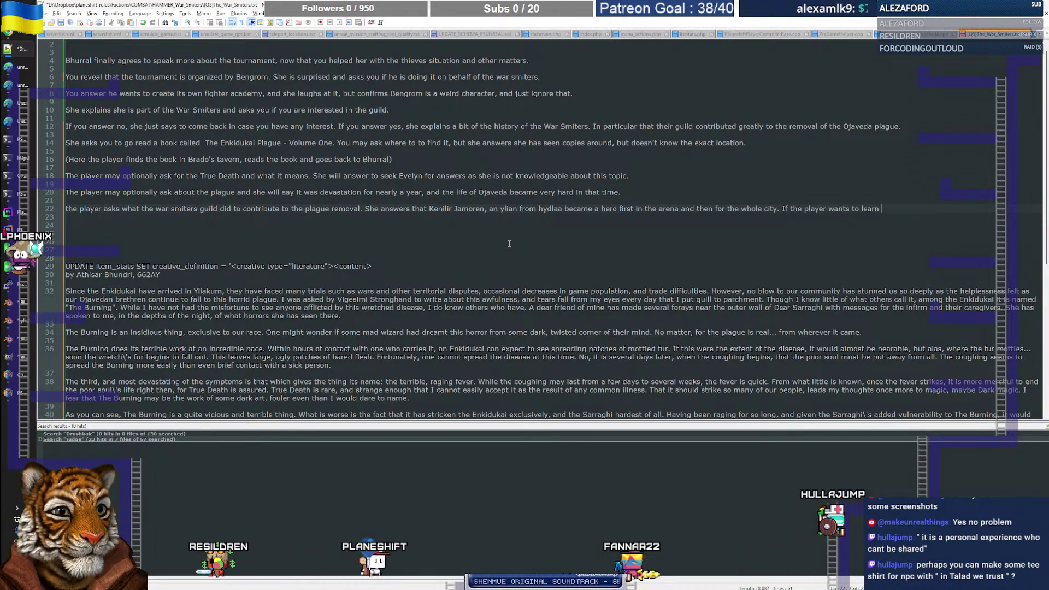
pyautogui.write('more he should ')
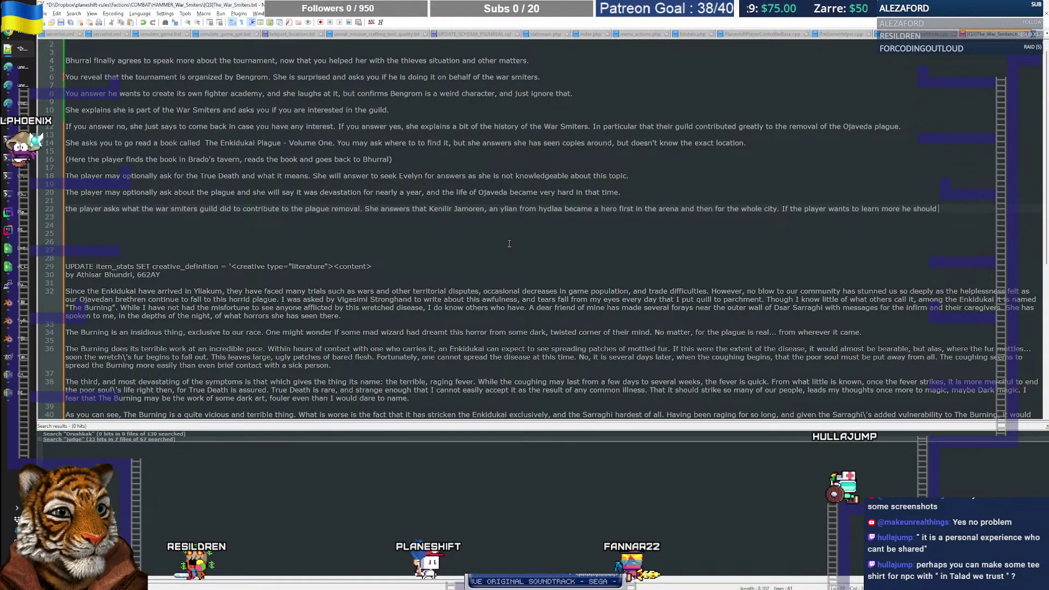
pyautogui.write('speak with H')
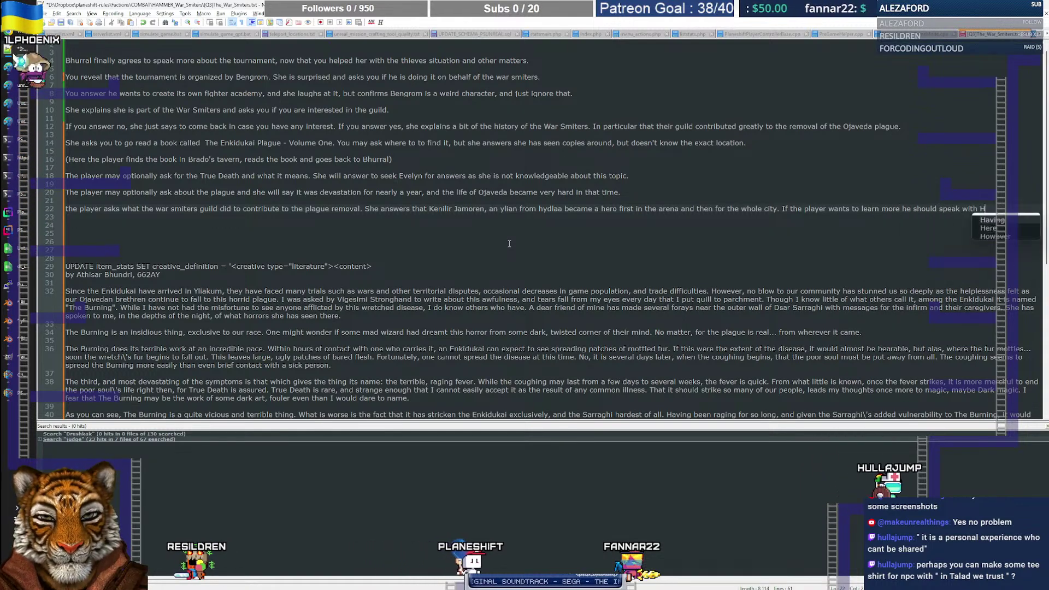
pyautogui.write('aveed')
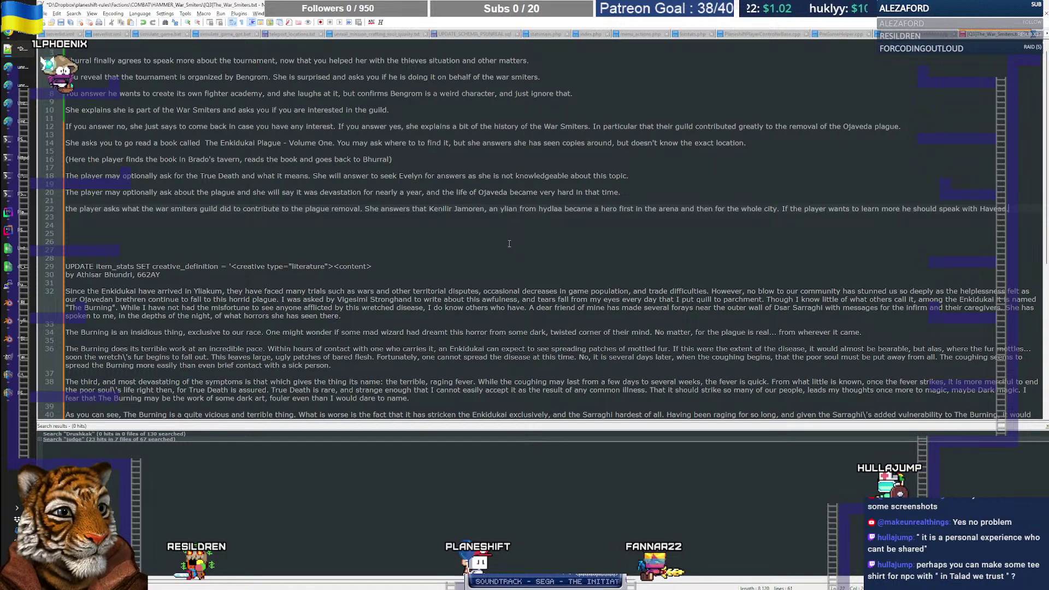
pyautogui.write(' at')
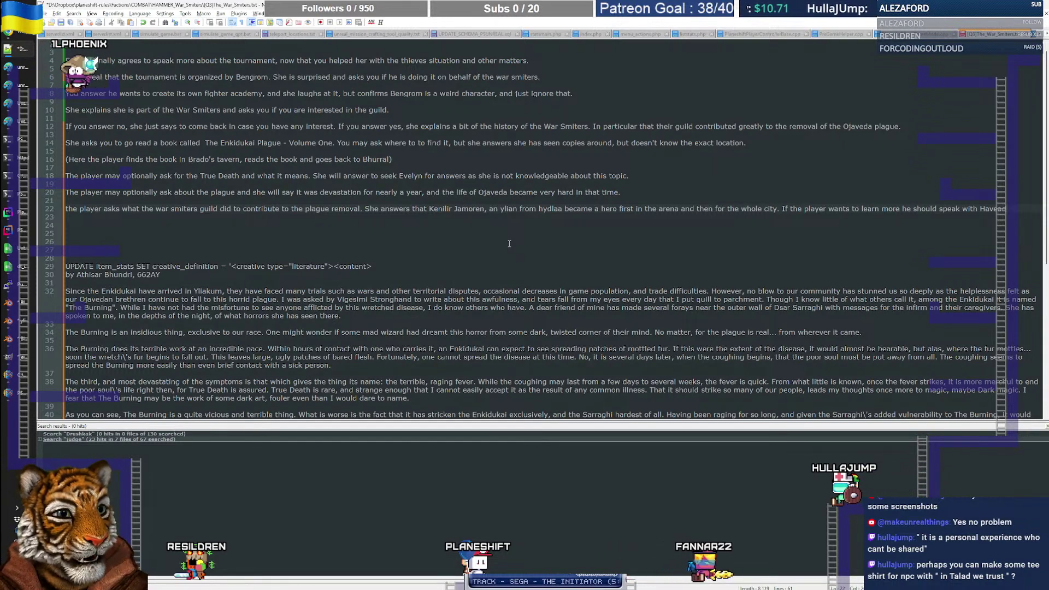
pyautogui.write(' the e')
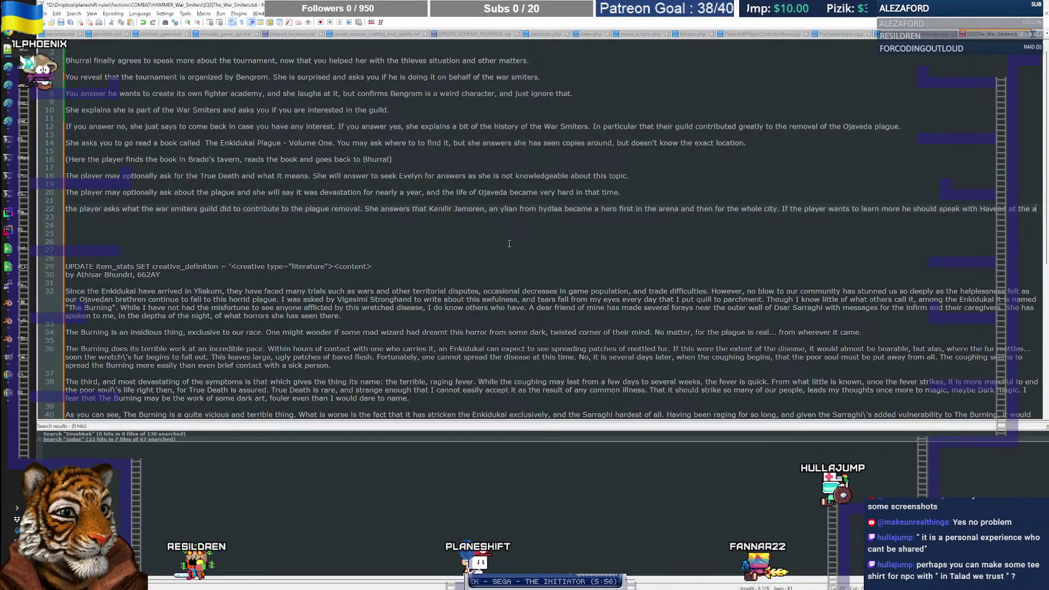
pyautogui.write('rena.')
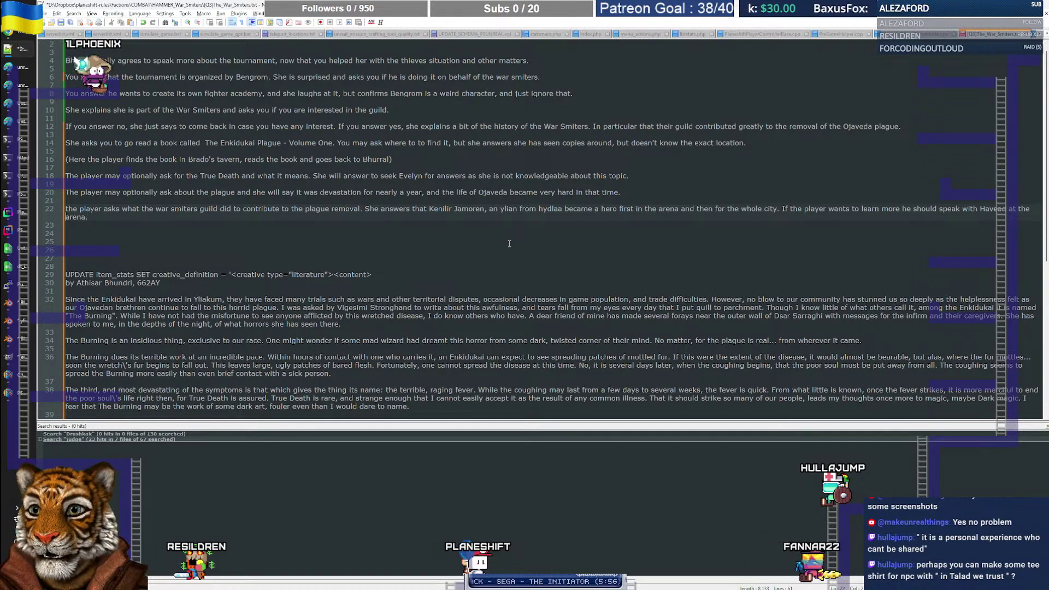
pyautogui.write('Oja')
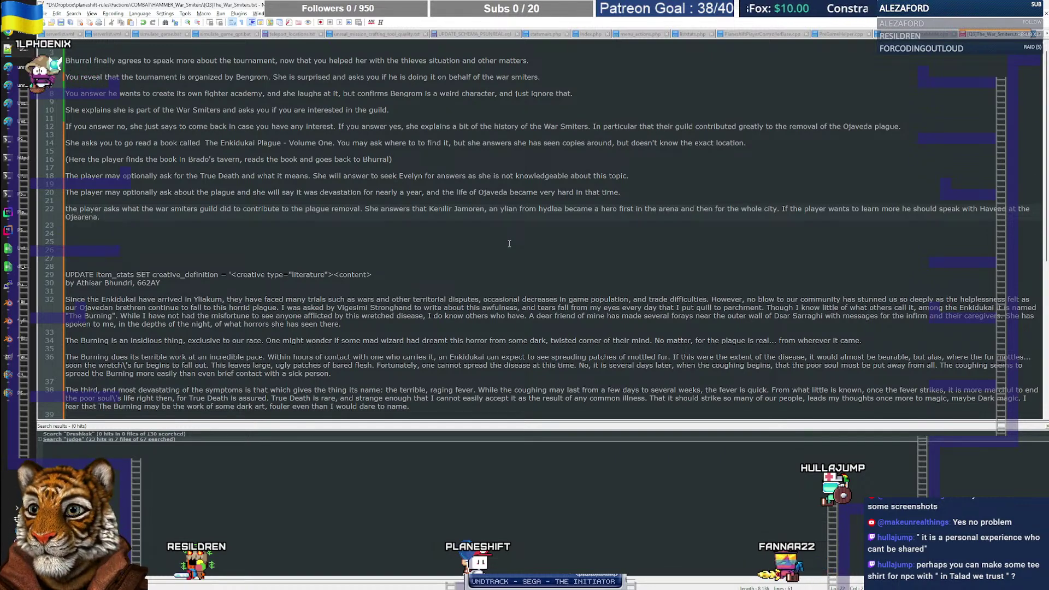
pyautogui.write('veda a')
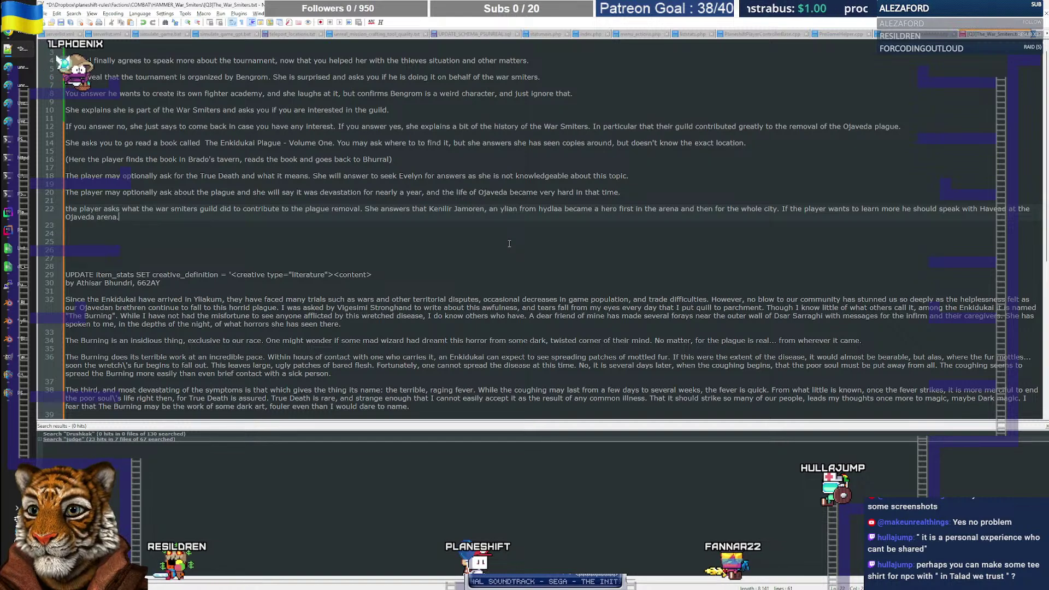
# Step: Add the parenthesised line "(the player goes to Havead)" below that paragraph, with a blank line before it and an empty line ready after it
pyautogui.press('Return')
pyautogui.press('Return')
pyautogui.write('the pla')
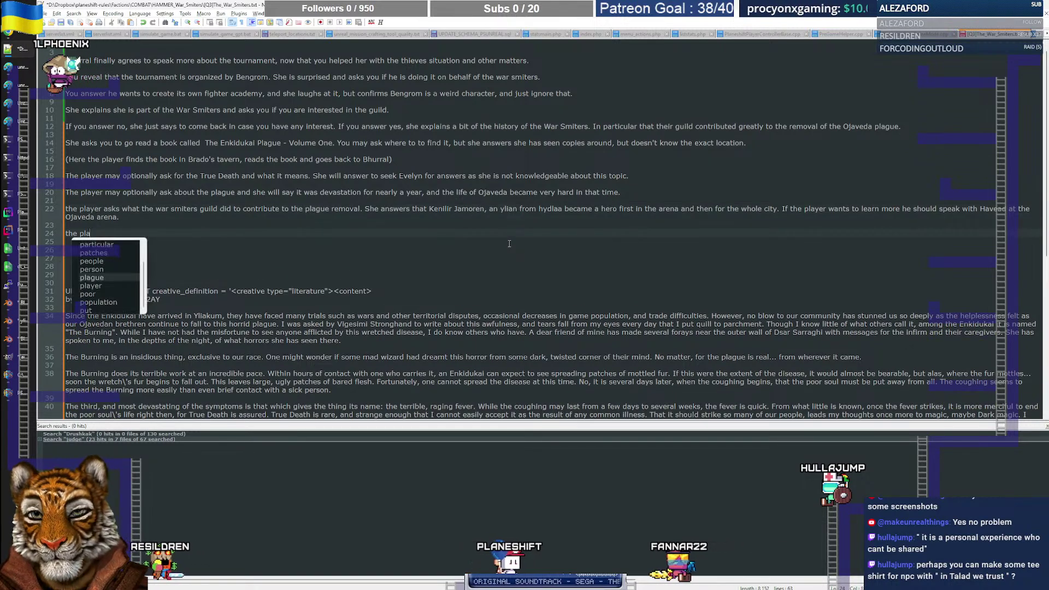
pyautogui.write('yer foes')
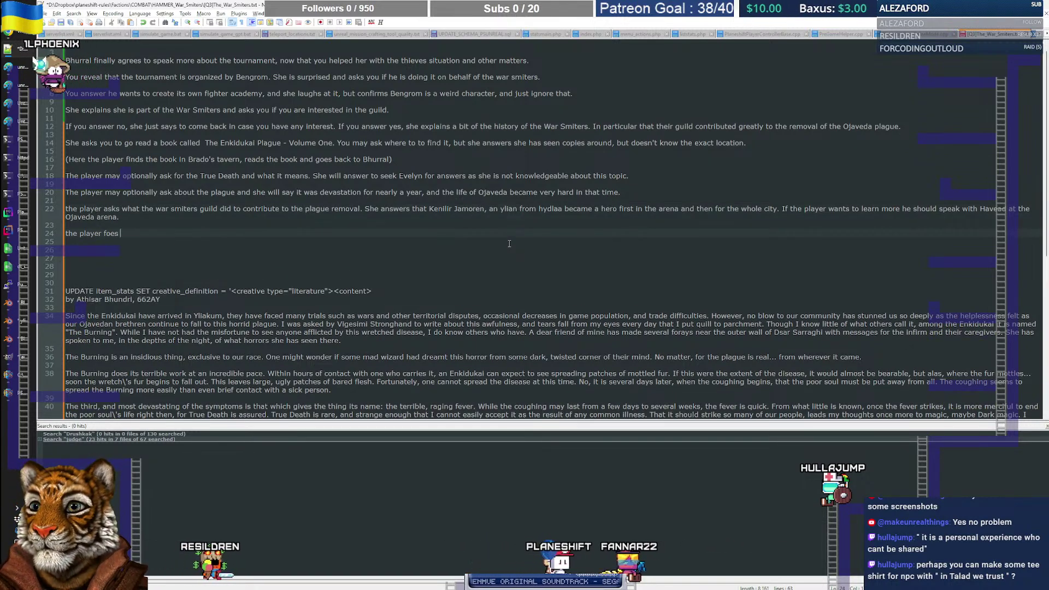
pyautogui.write(' go')
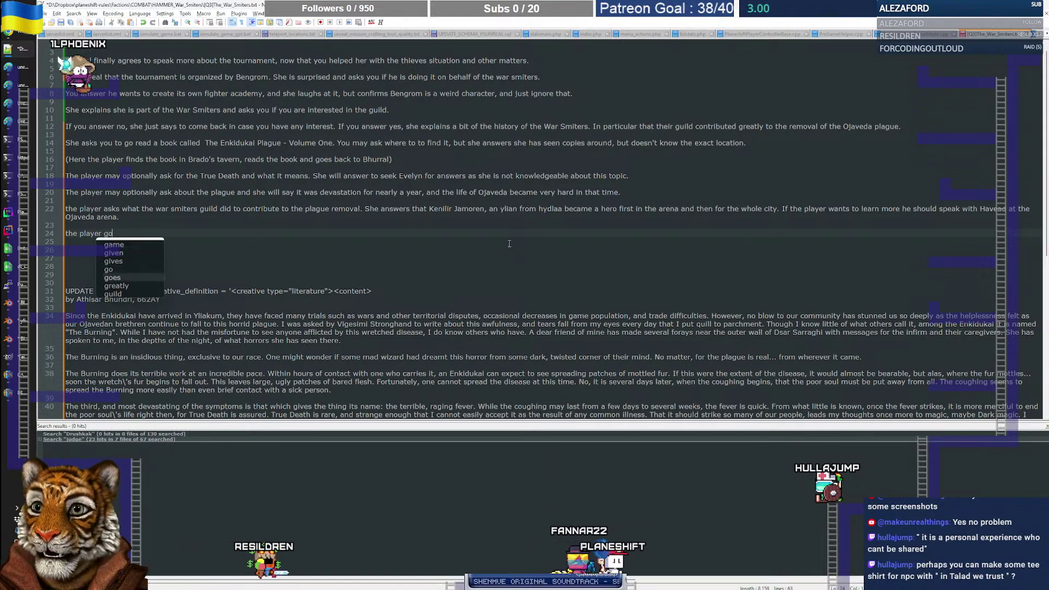
pyautogui.write('es to Havead')
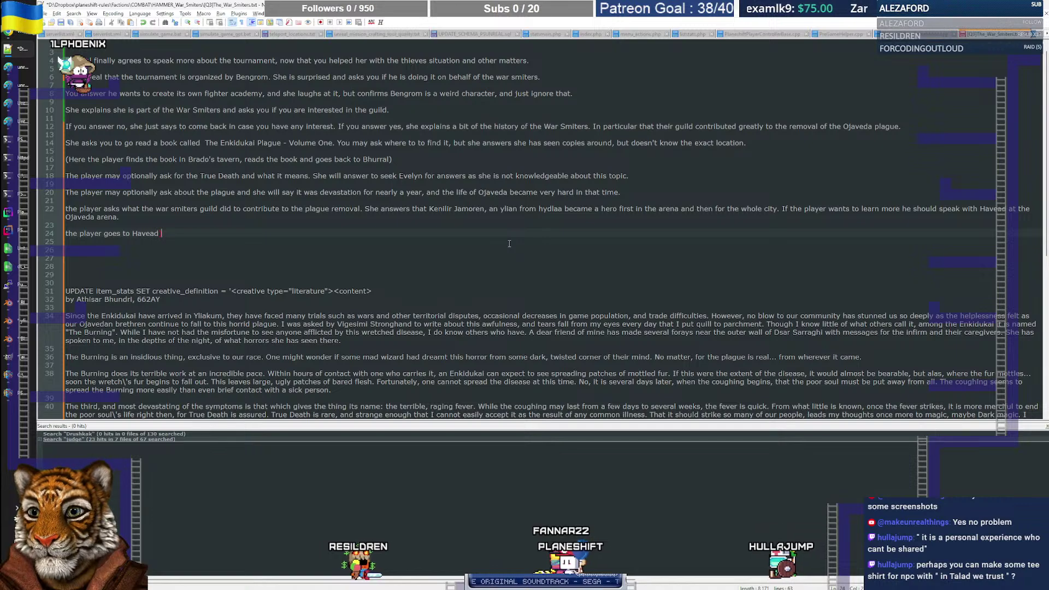
pyautogui.press('BackSpace')
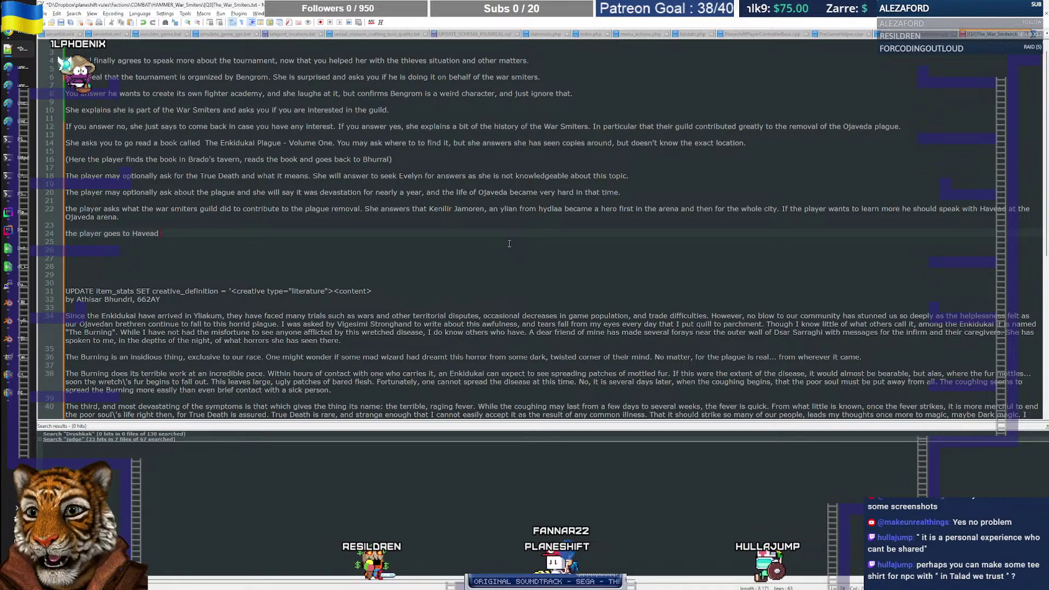
pyautogui.write(')')
pyautogui.press('Home')
pyautogui.write('(')
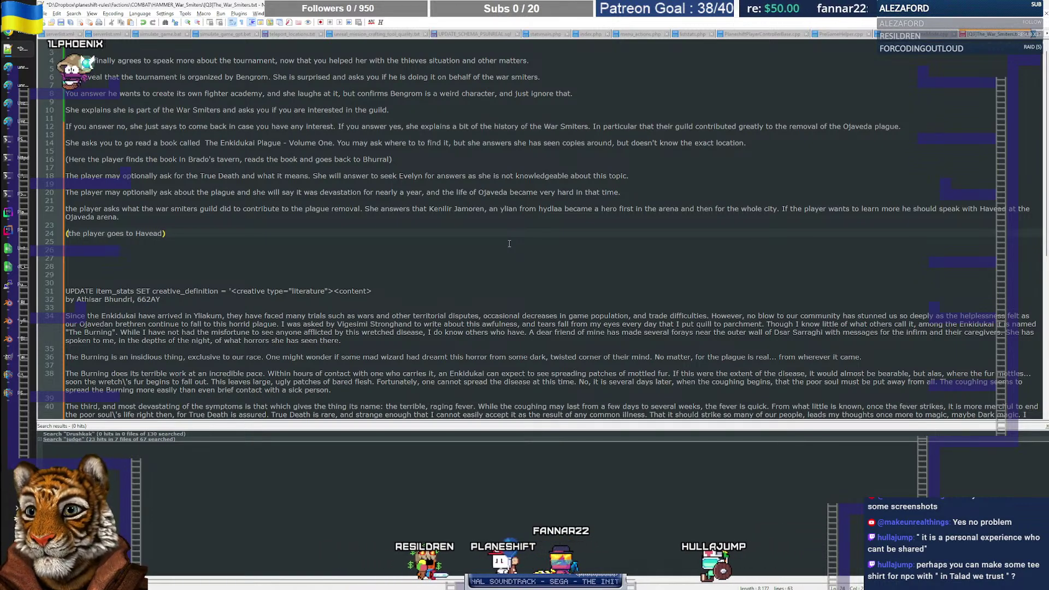
pyautogui.press('End')
pyautogui.press('Return')
pyautogui.press('Return')
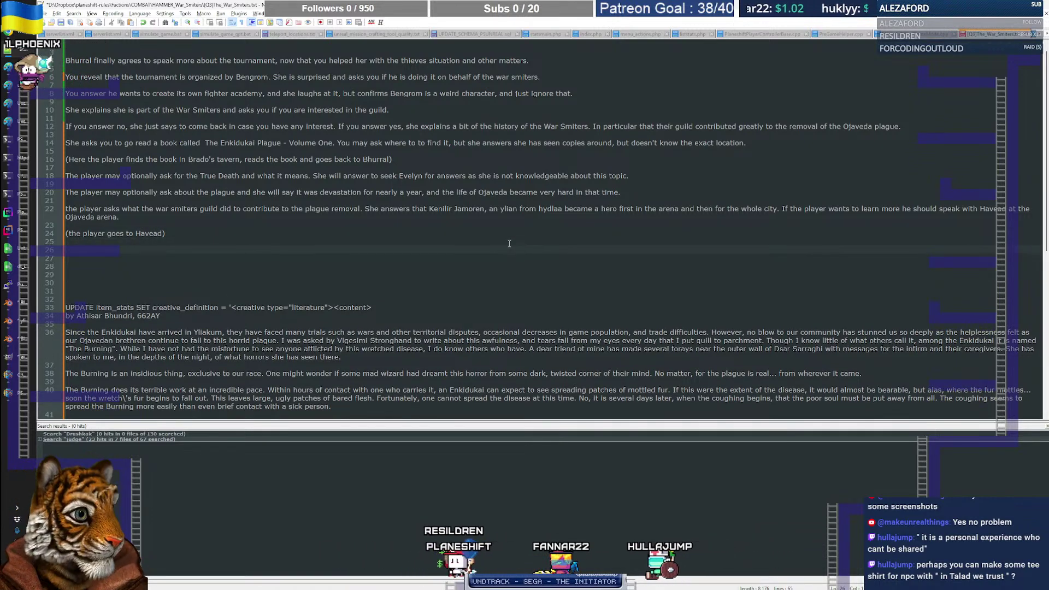
# Step: Switch to the PSUnreal game, view the NPC Havead Maronef up close and open his dialogue
pyautogui.hotkey('alt', 'Tab')
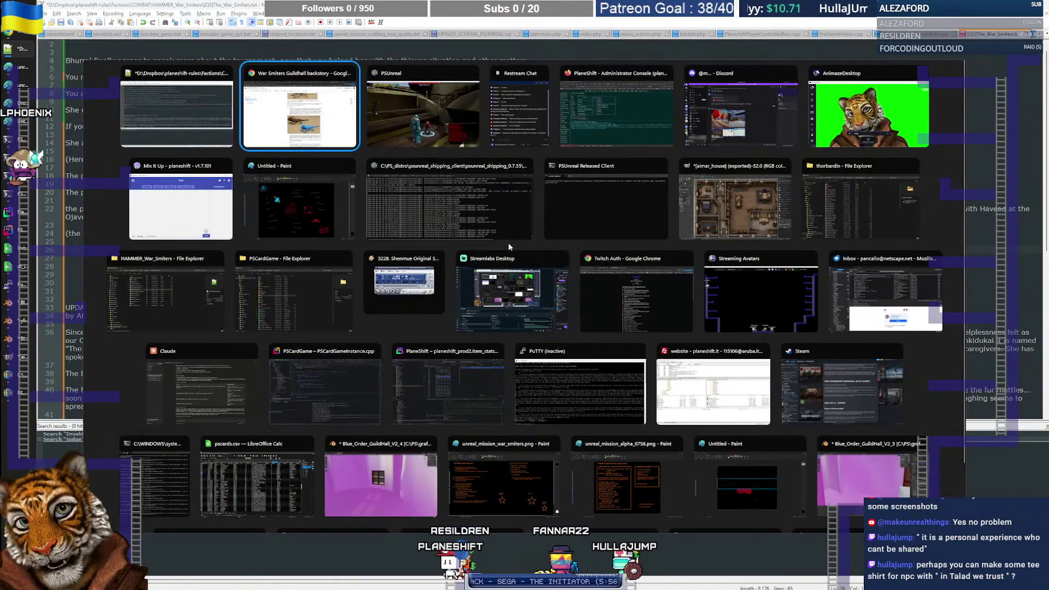
pyautogui.scroll(3, 649, 389)
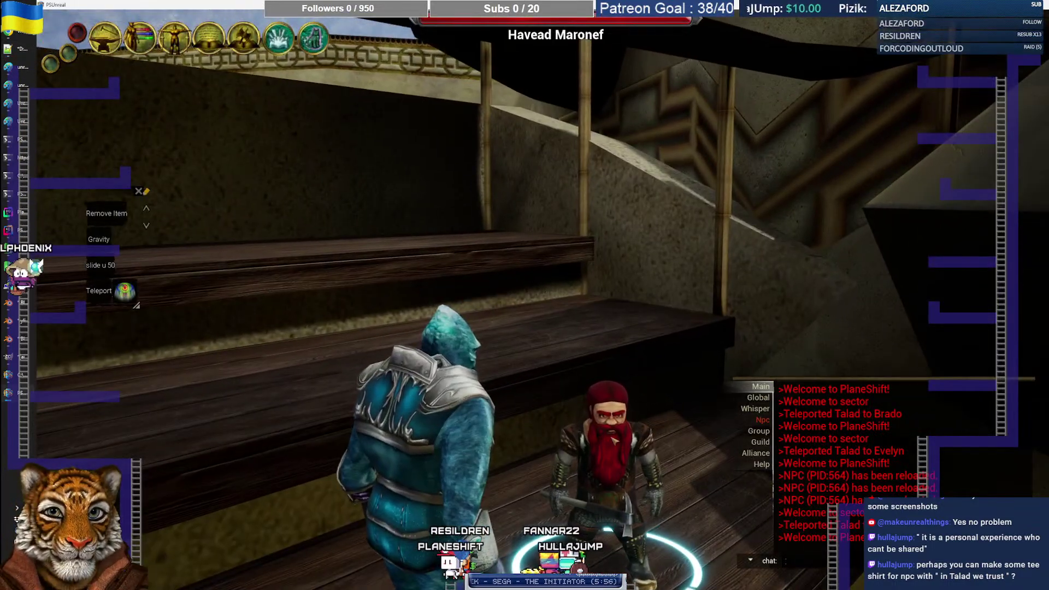
pyautogui.scroll(-2, 634, 393)
pyautogui.scroll(-2, 634, 392)
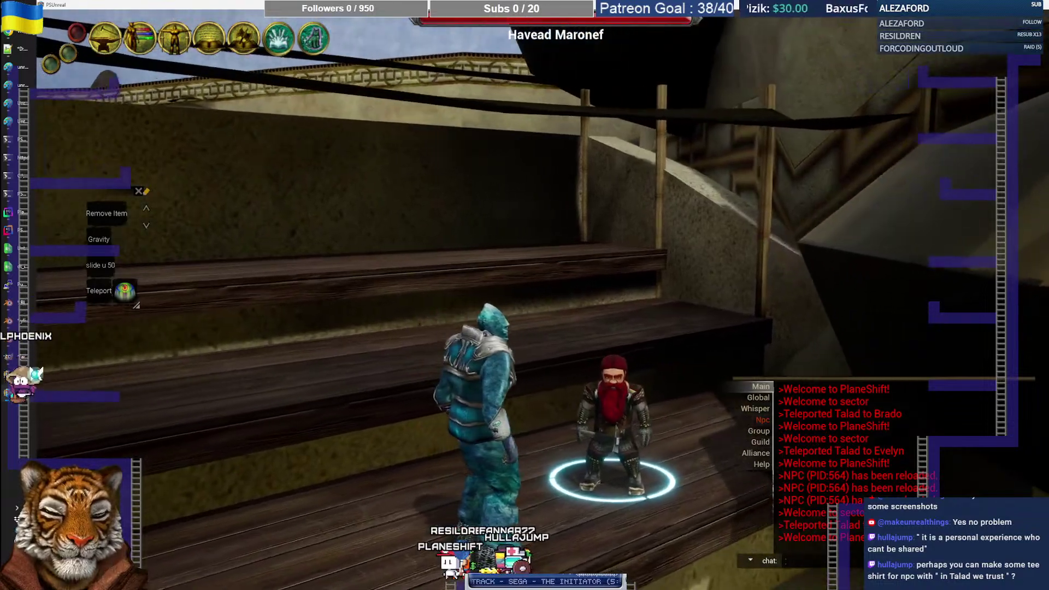
pyautogui.click(633, 393)
pyautogui.click(590, 407)
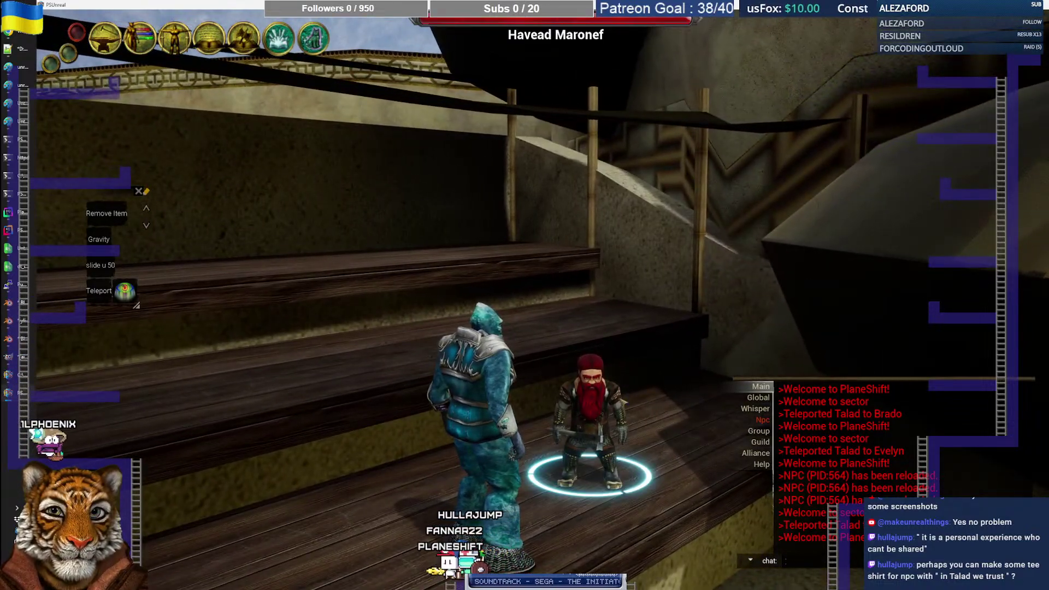
pyautogui.moveTo(590, 407); pyautogui.dragTo(702, 232)
pyautogui.click(606, 299)
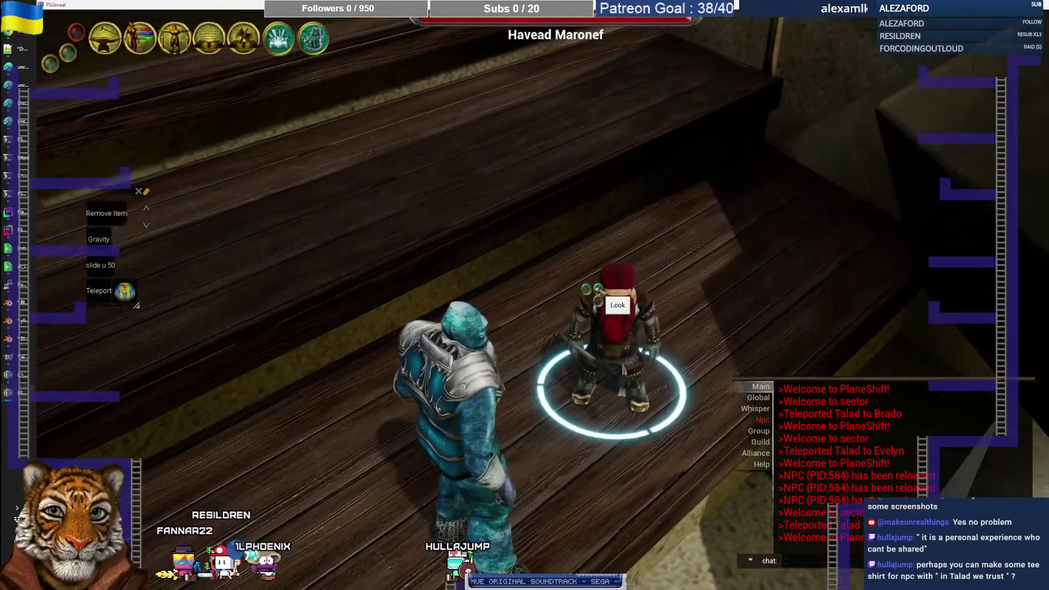
pyautogui.click(565, 294)
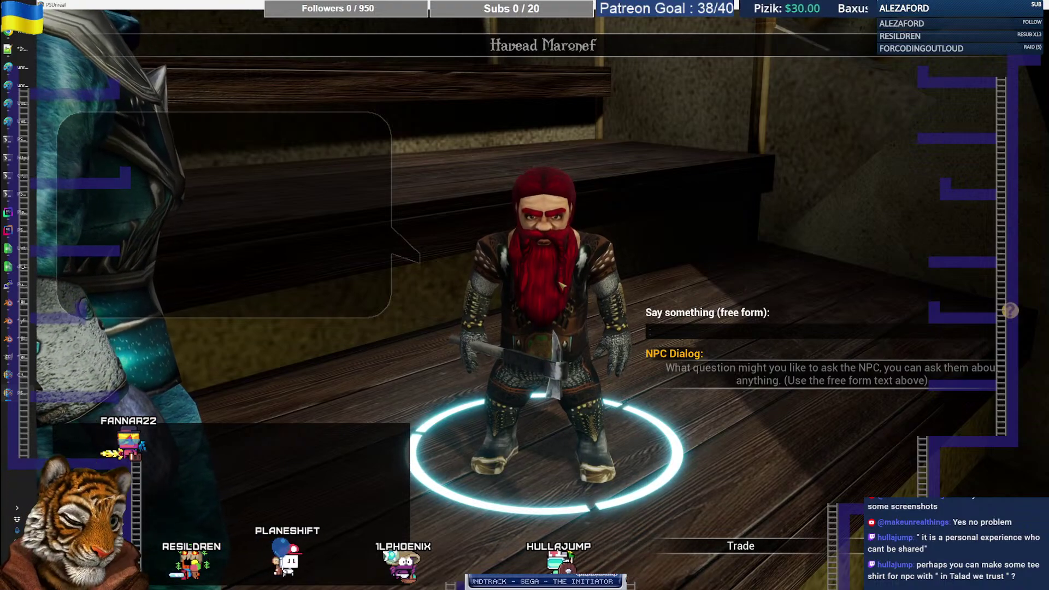
# Step: Return to Notepad++ and search all opened documents for "havead"
pyautogui.hotkey('alt', 'Tab')
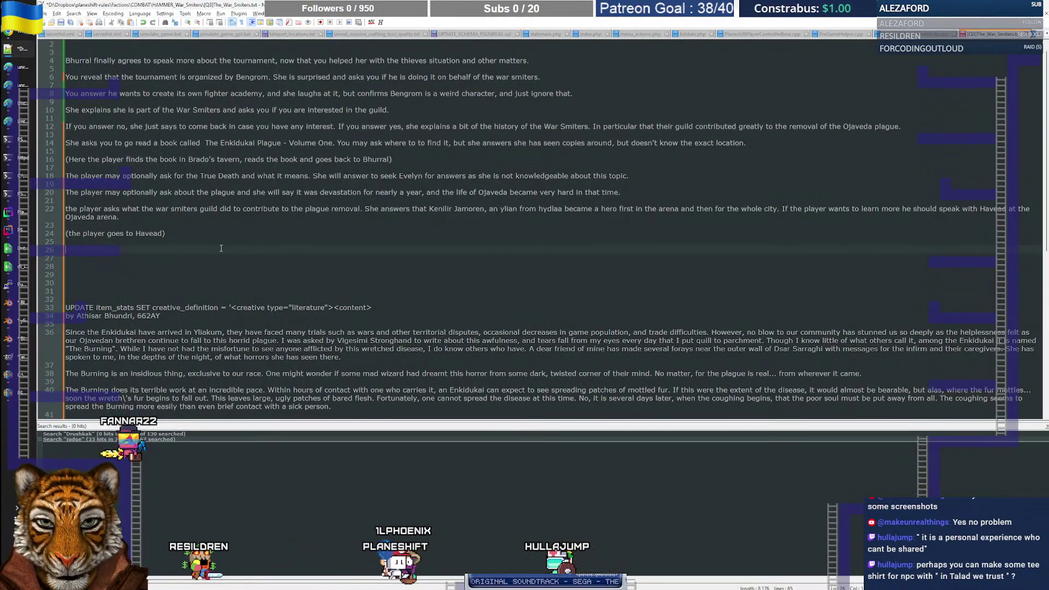
pyautogui.hotkey('ctrl', 'shift', 'f')
pyautogui.press('Escape')
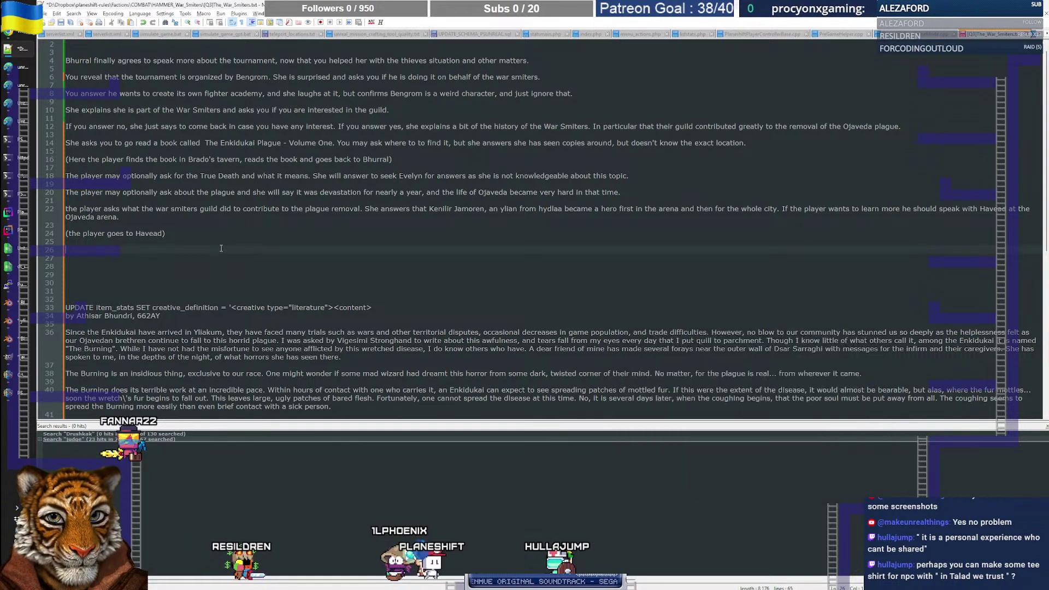
pyautogui.hotkey('ctrl', 'f')
pyautogui.write('hevea')
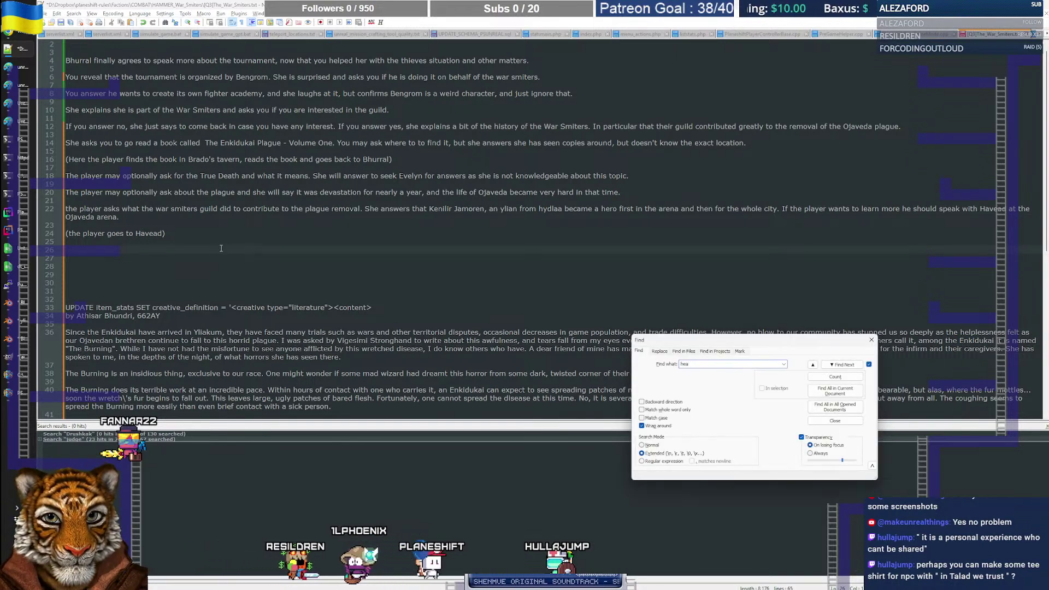
pyautogui.write('d')
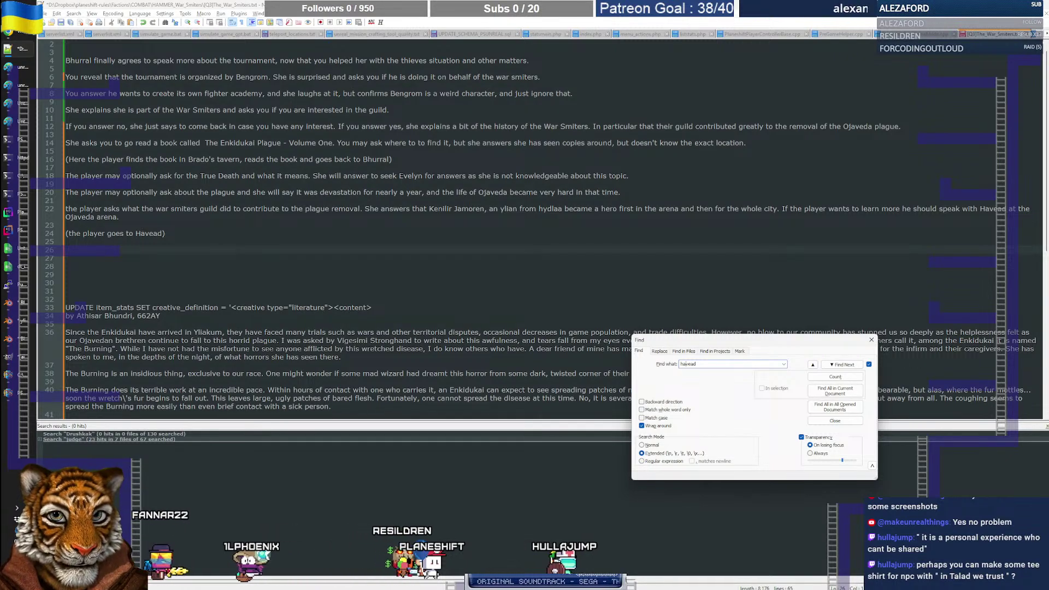
pyautogui.click(842, 409)
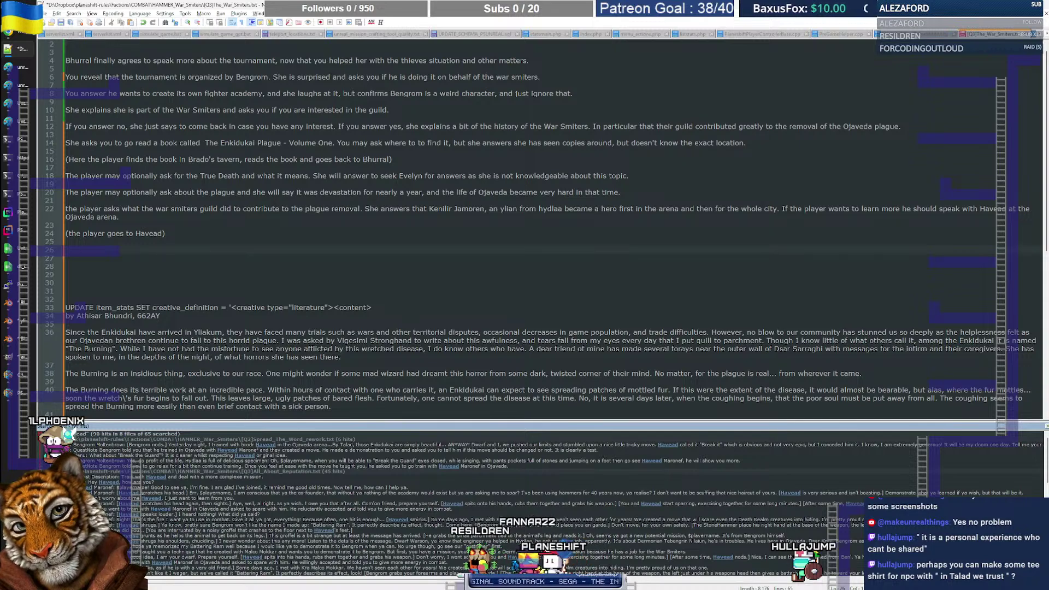
# Step: Open the All About Reputation quest file at Havead's sparring reply and select the whole Step 2 block
pyautogui.doubleClick(148, 492)
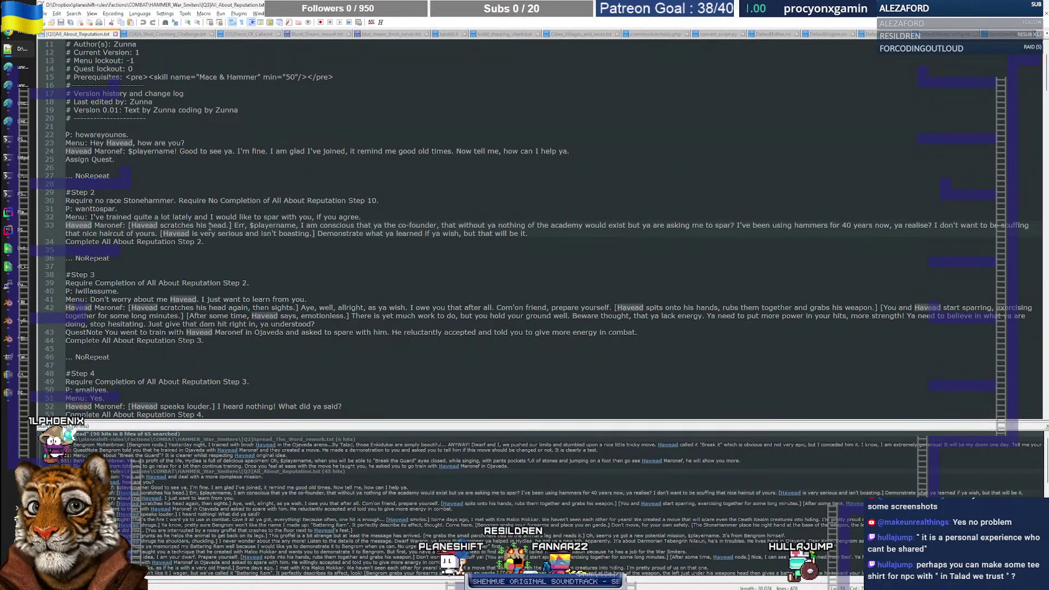
pyautogui.click(248, 244)
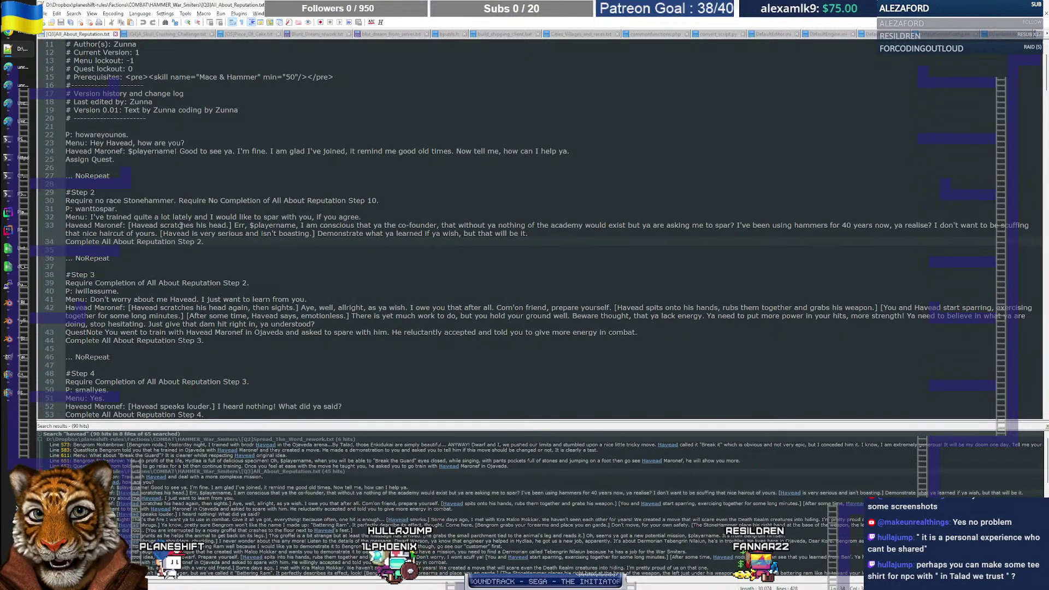
pyautogui.moveTo(233, 244); pyautogui.dragTo(47, 193)
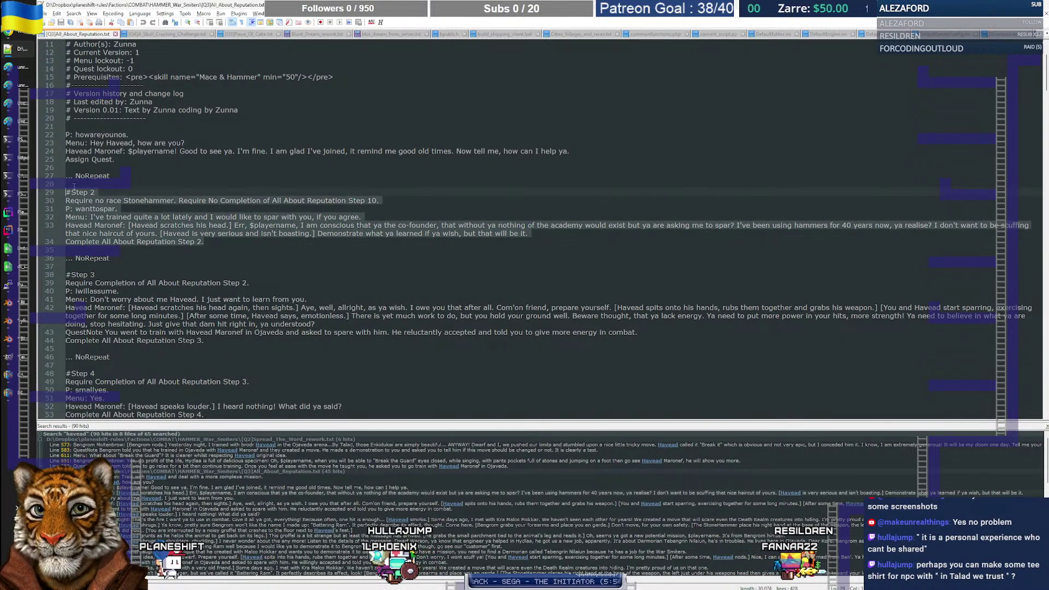
pyautogui.moveTo(212, 247); pyautogui.dragTo(65, 194)
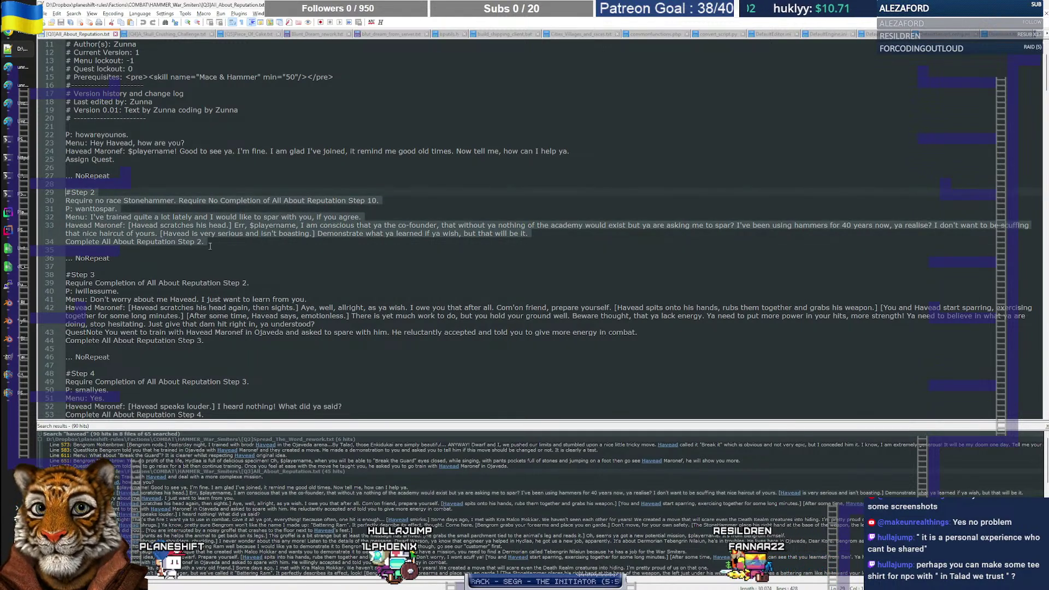
pyautogui.moveTo(210, 246); pyautogui.dragTo(66, 194)
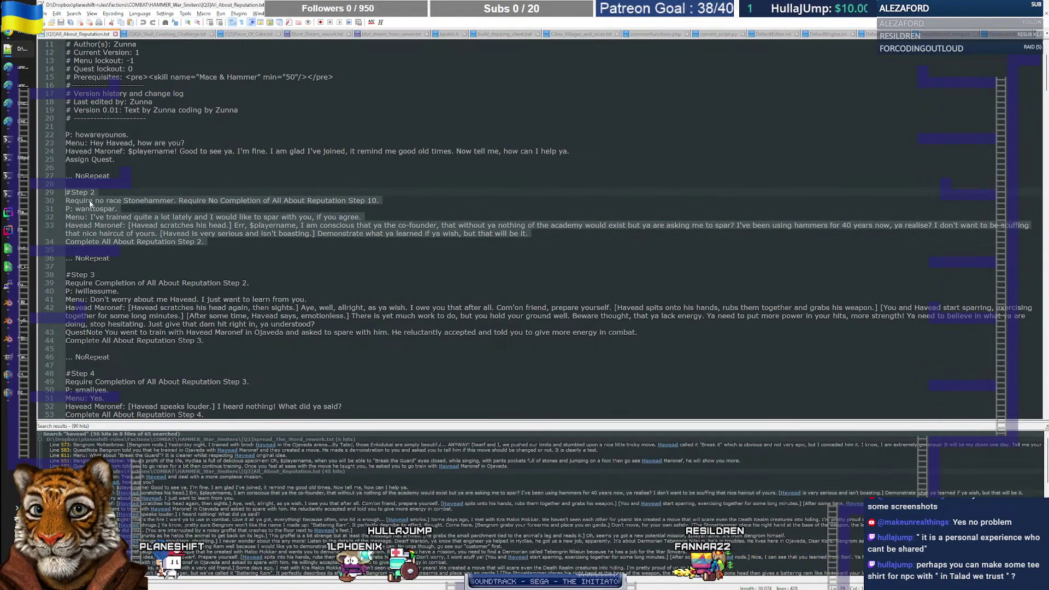
# Step: Read through Havead's dialogue in Steps 2 to 6 of the All About Reputation quest script
pyautogui.moveTo(210, 246); pyautogui.dragTo(61, 192)
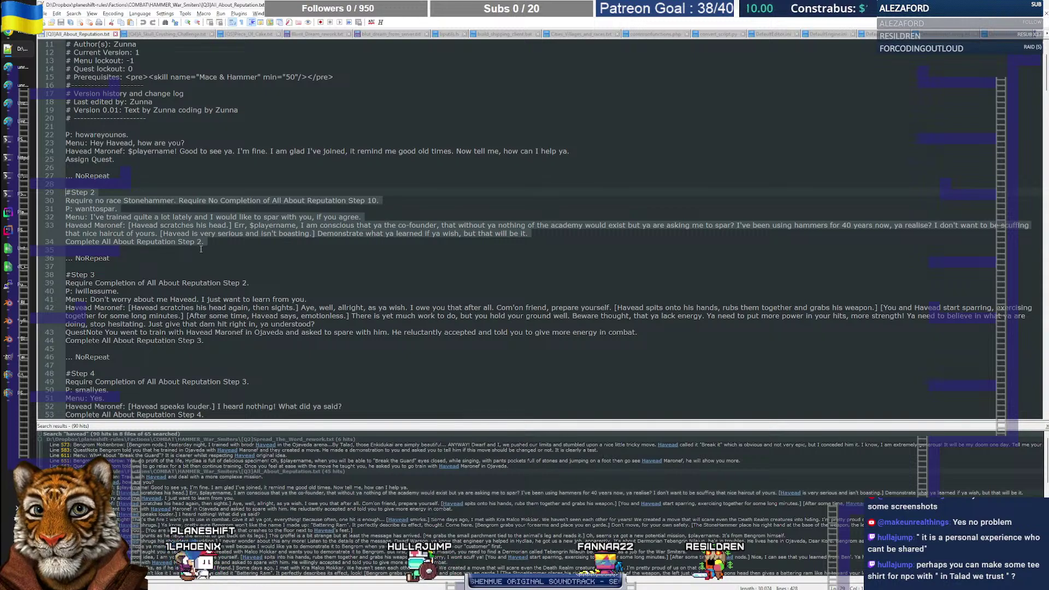
pyautogui.moveTo(201, 249); pyautogui.dragTo(66, 193)
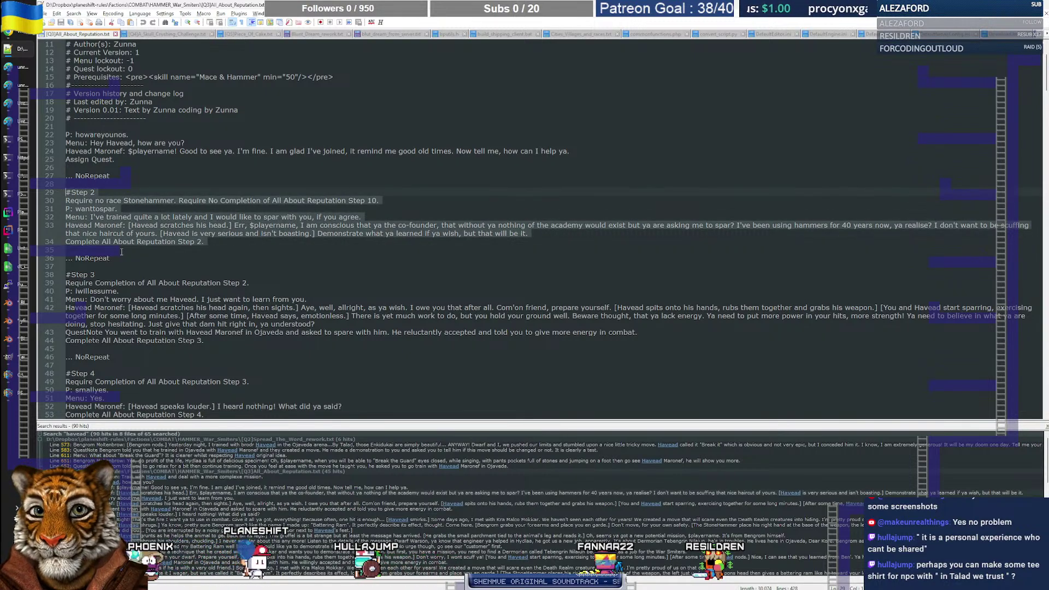
pyautogui.moveTo(121, 251); pyautogui.dragTo(66, 192)
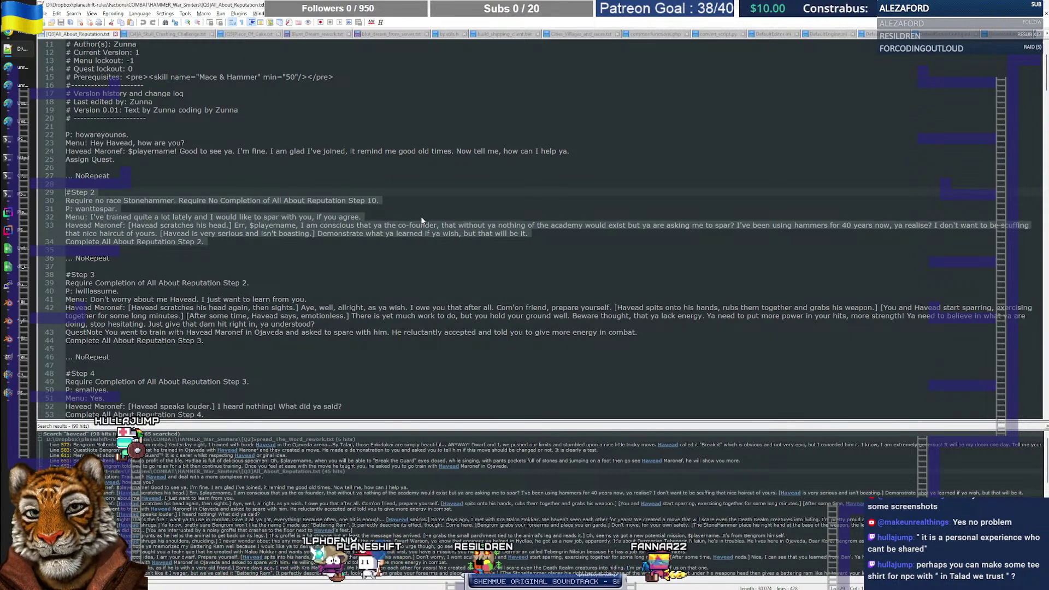
pyautogui.scroll(2, 229, 219)
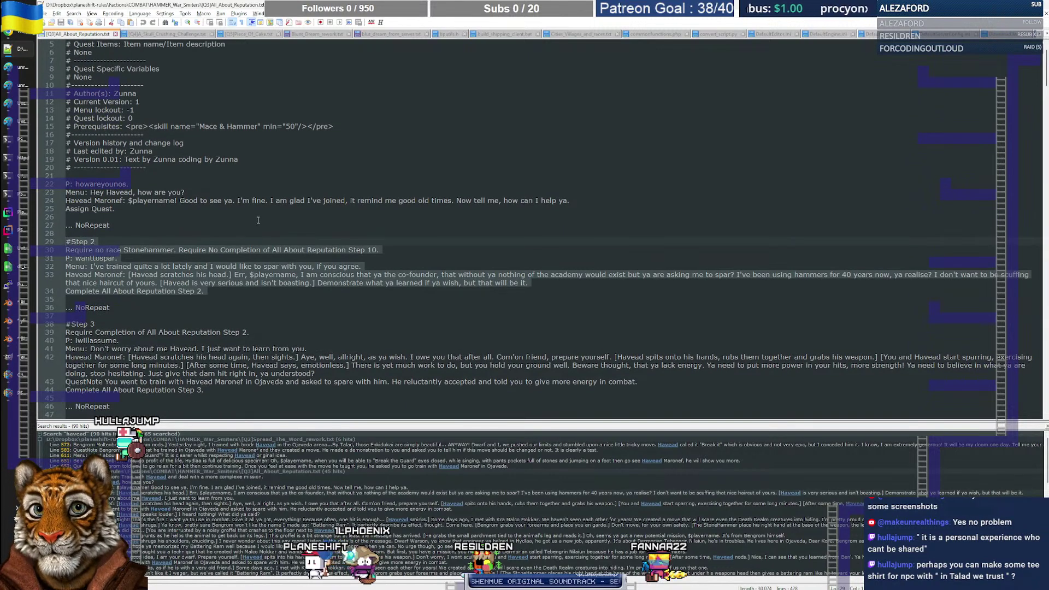
pyautogui.scroll(-2, 263, 220)
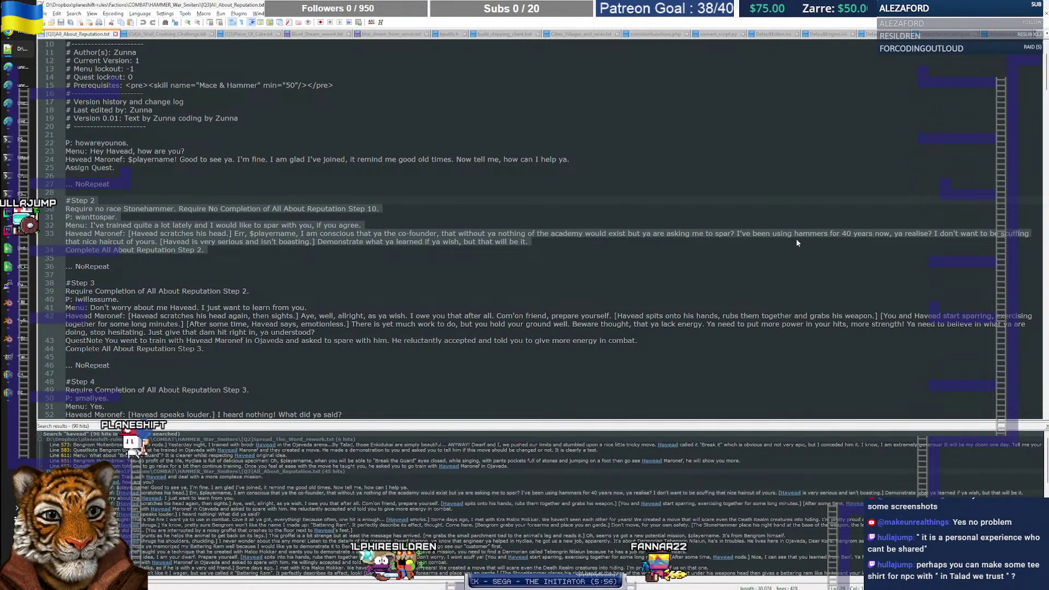
pyautogui.scroll(-1, 162, 265)
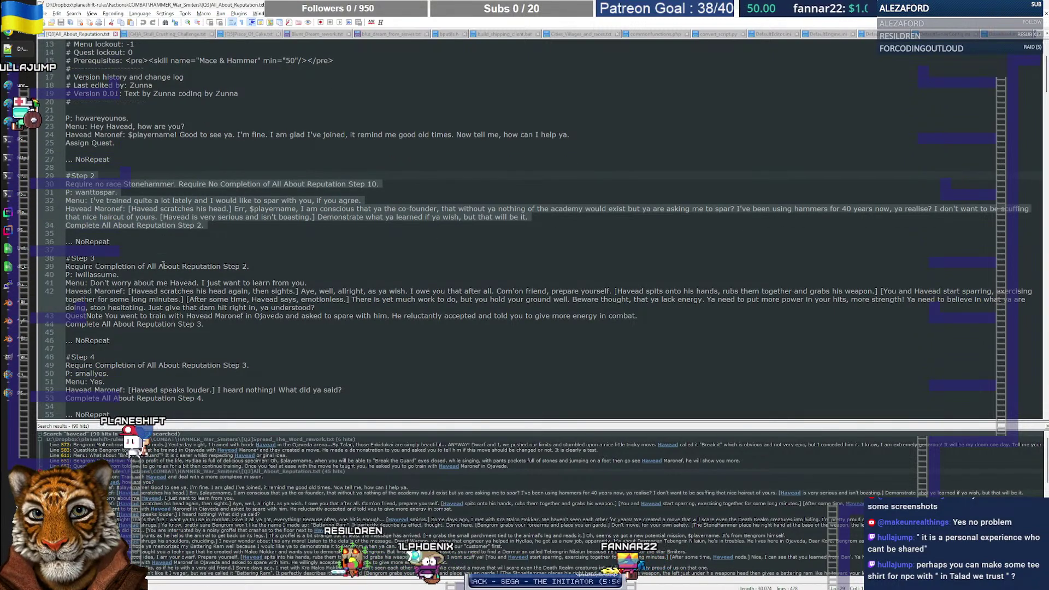
pyautogui.scroll(-1, 163, 265)
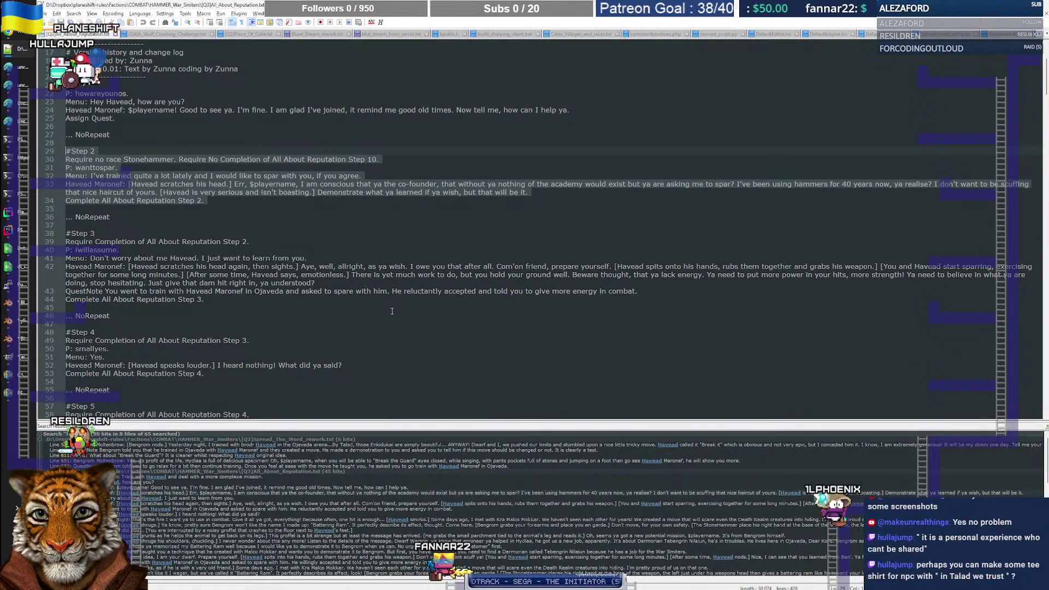
pyautogui.scroll(-3, 390, 311)
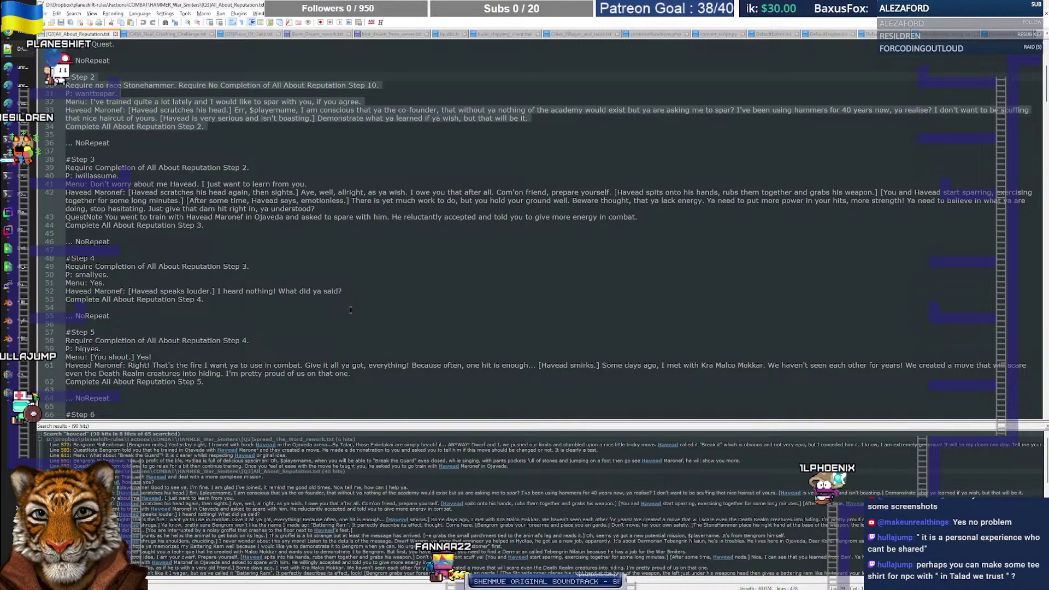
pyautogui.scroll(-1, 351, 310)
pyautogui.scroll(-3, 351, 310)
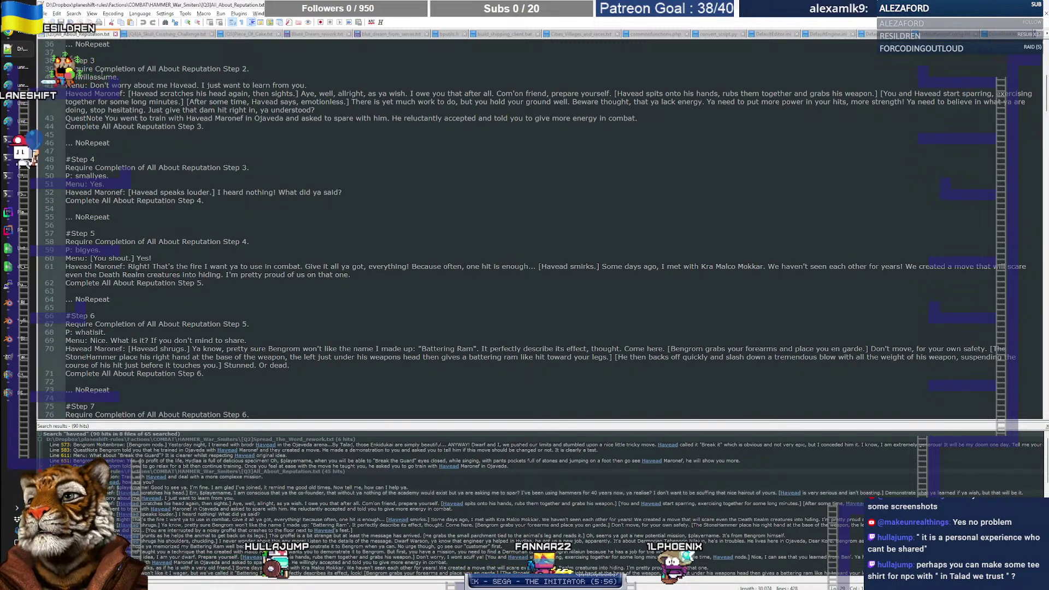
# Step: Switch to the browser and search the Quest scripts syntax wiki page for "unset"
pyautogui.moveTo(18, 38)
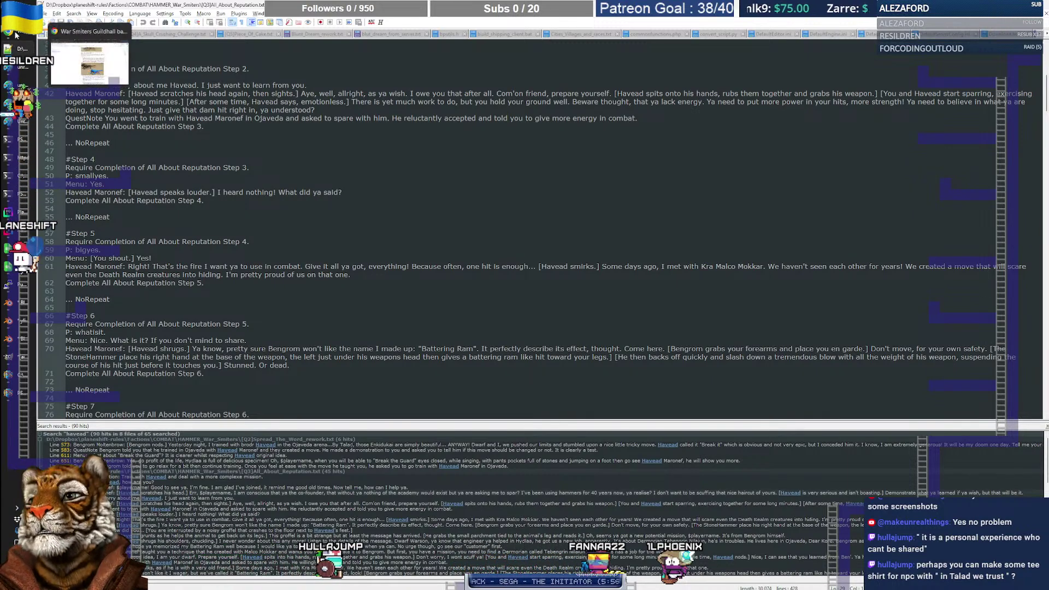
pyautogui.click(112, 28)
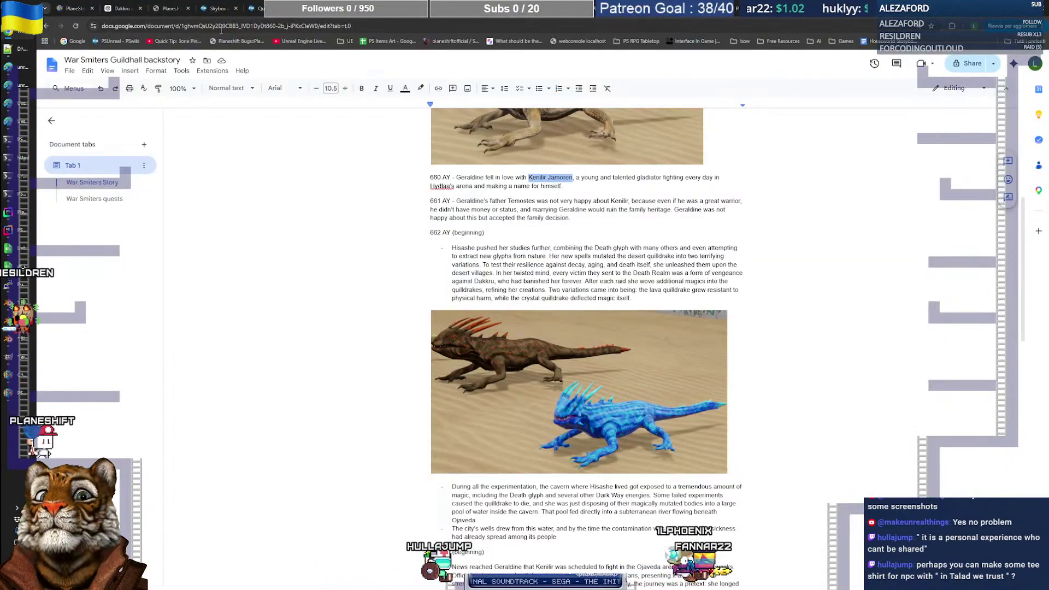
pyautogui.click(254, 9)
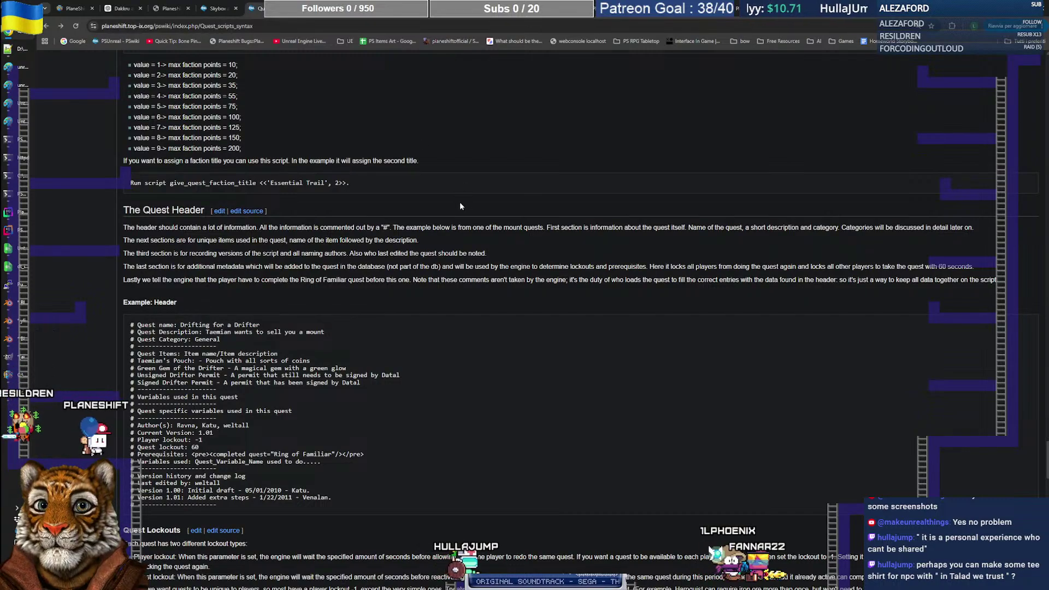
pyautogui.scroll(5, 462, 204)
pyautogui.hotkey('ctrl', 'f')
pyautogui.write('unset')
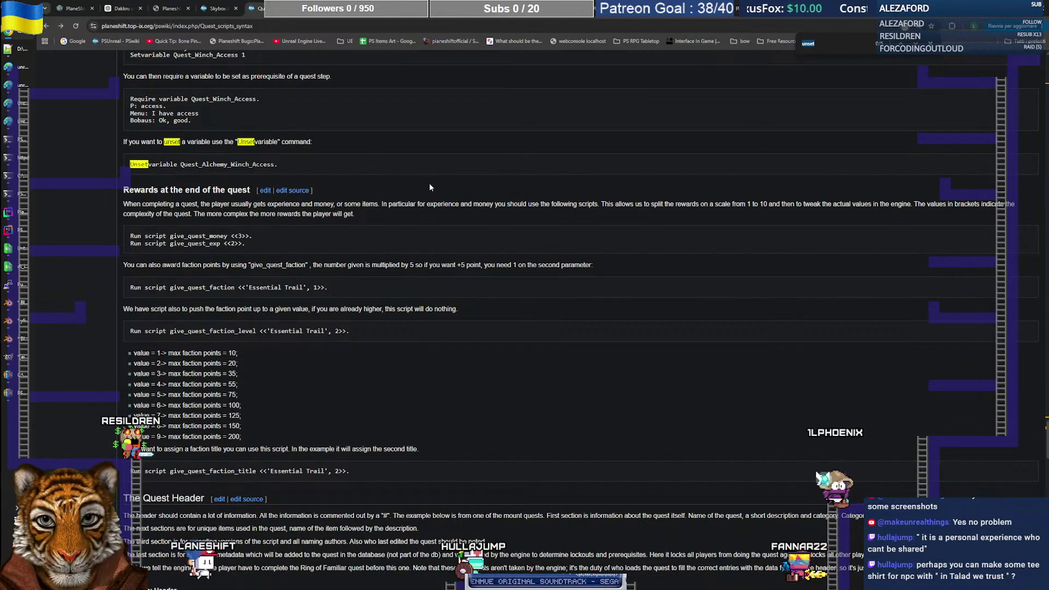
# Step: Search the same wiki page for "skill" to check the Require Skill syntax
pyautogui.press('BackSpace')
pyautogui.press('BackSpace')
pyautogui.press('BackSpace')
pyautogui.press('BackSpace')
pyautogui.press('BackSpace')
pyautogui.write('skill')
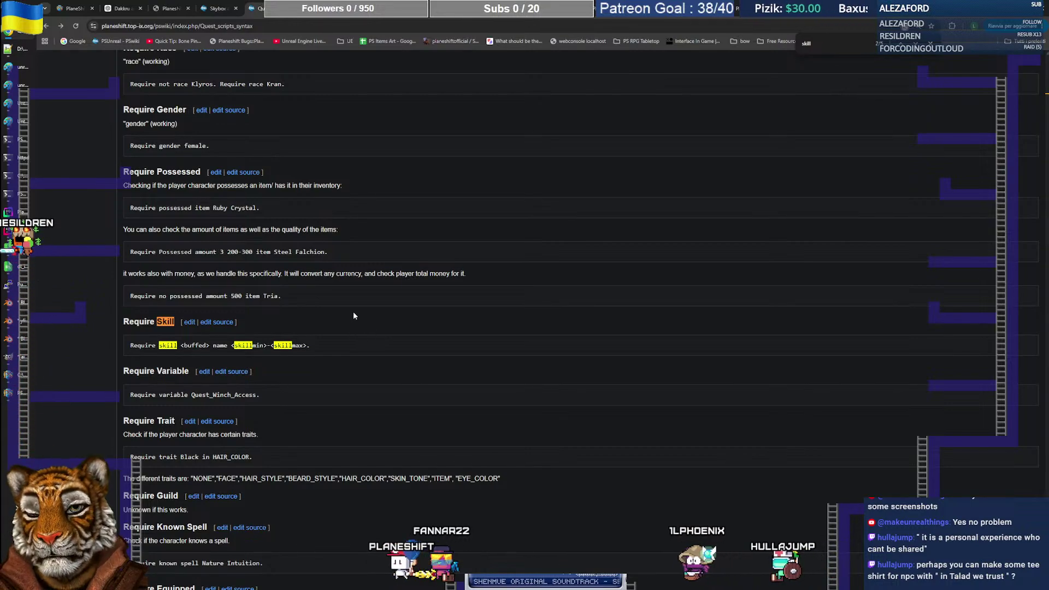
# Step: Switch to the PSUnreal game, leave Havead's dialogue and view the weapon skills in Stats and Skills
pyautogui.hotkey('alt', 'Tab')
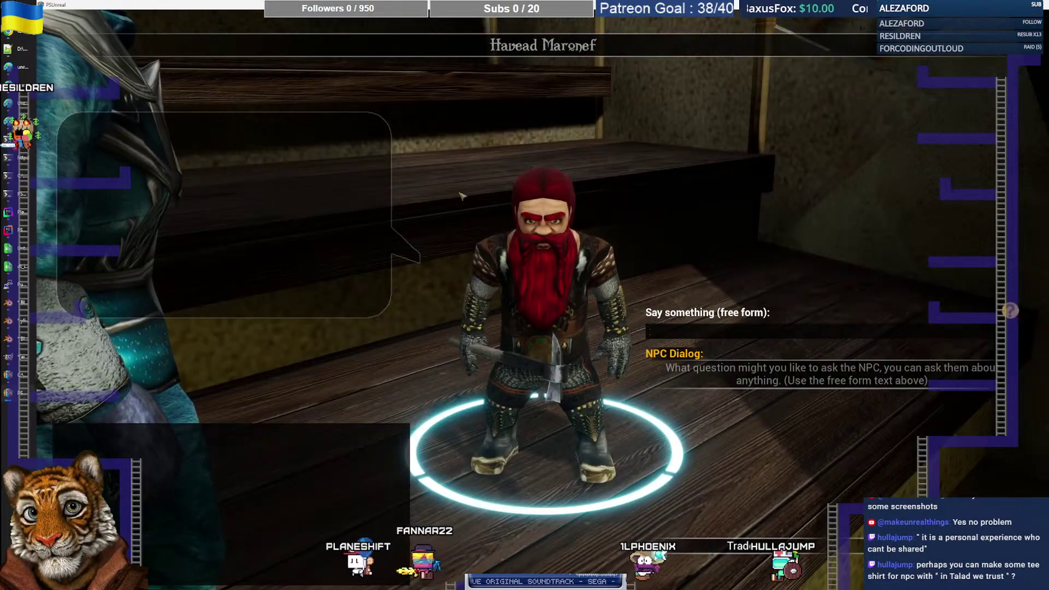
pyautogui.press('Escape')
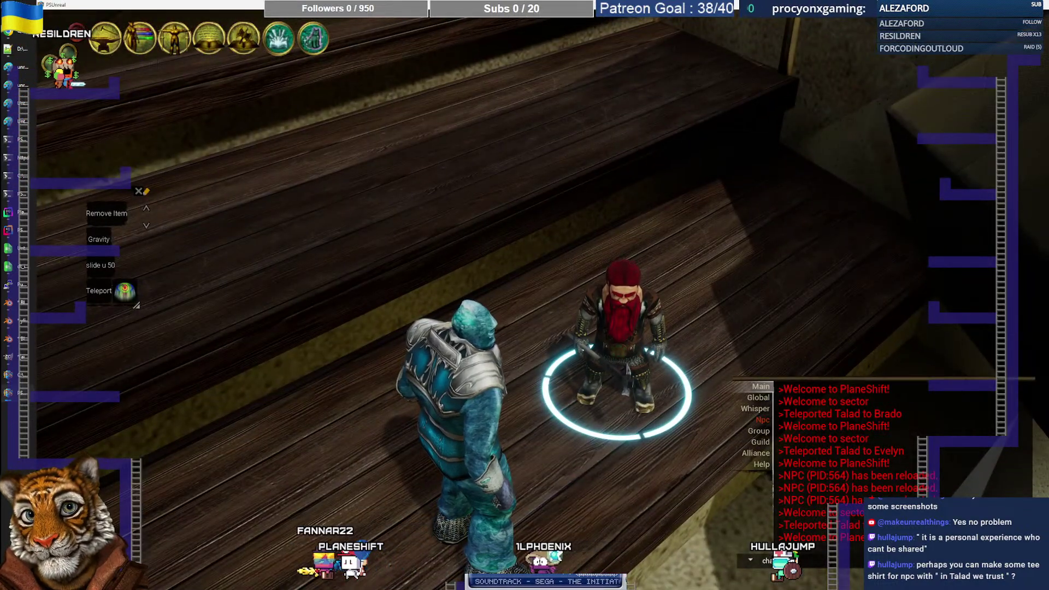
pyautogui.click(105, 39)
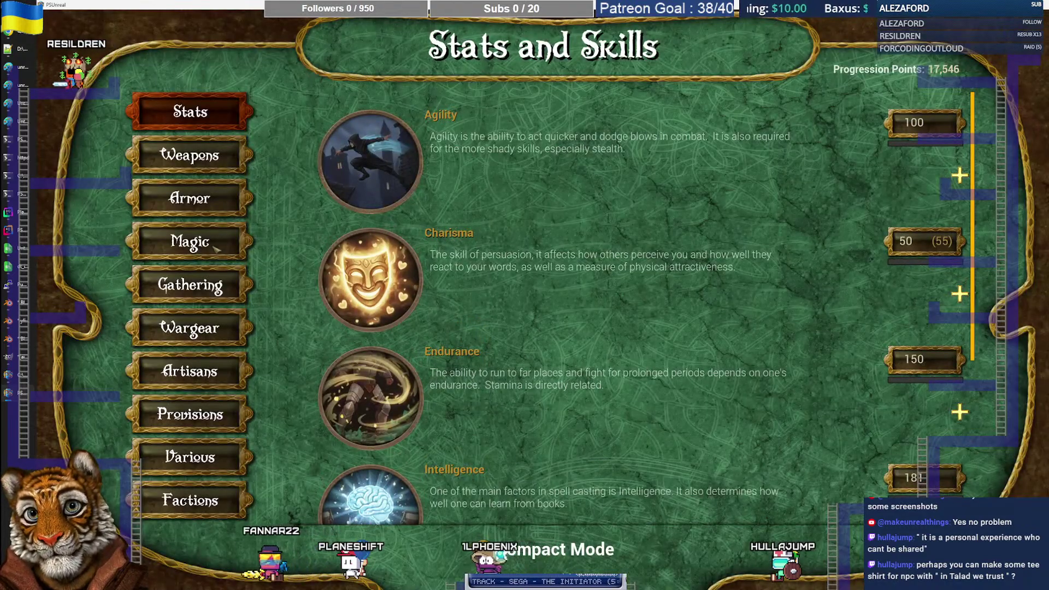
pyautogui.click(191, 335)
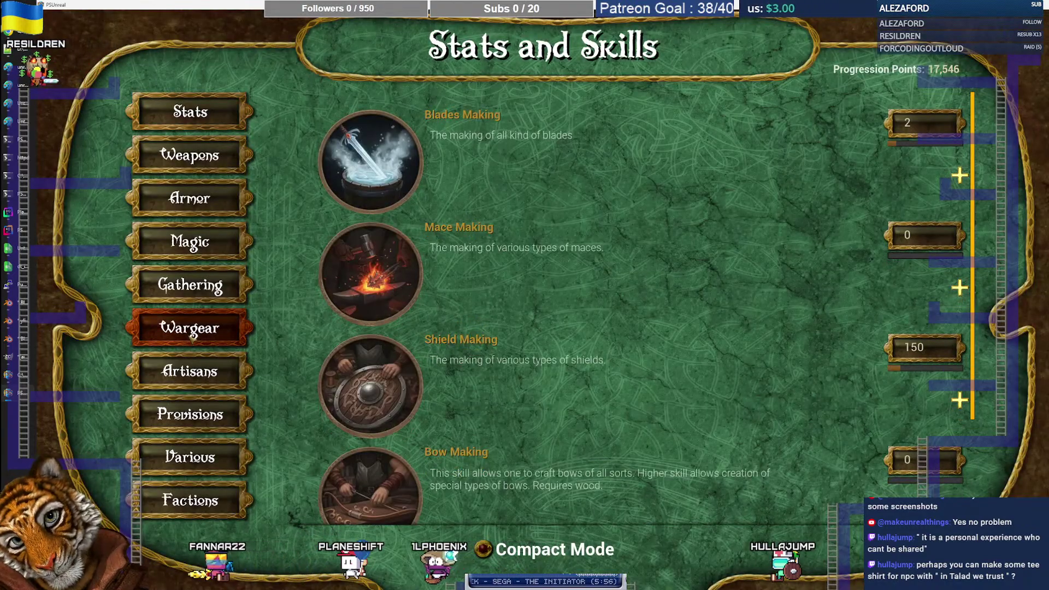
pyautogui.click(201, 168)
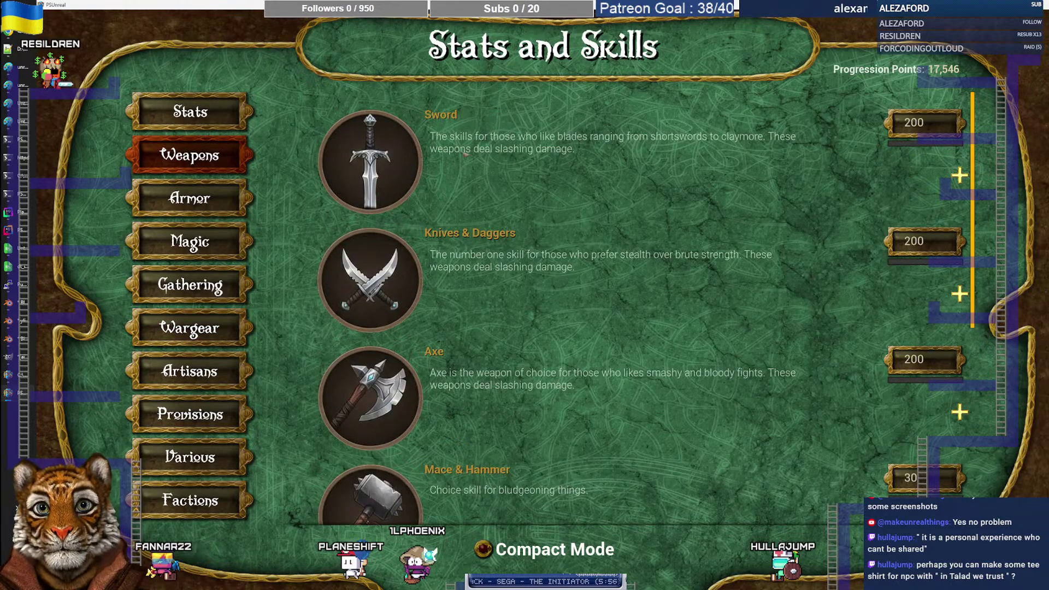
pyautogui.scroll(-4, 599, 191)
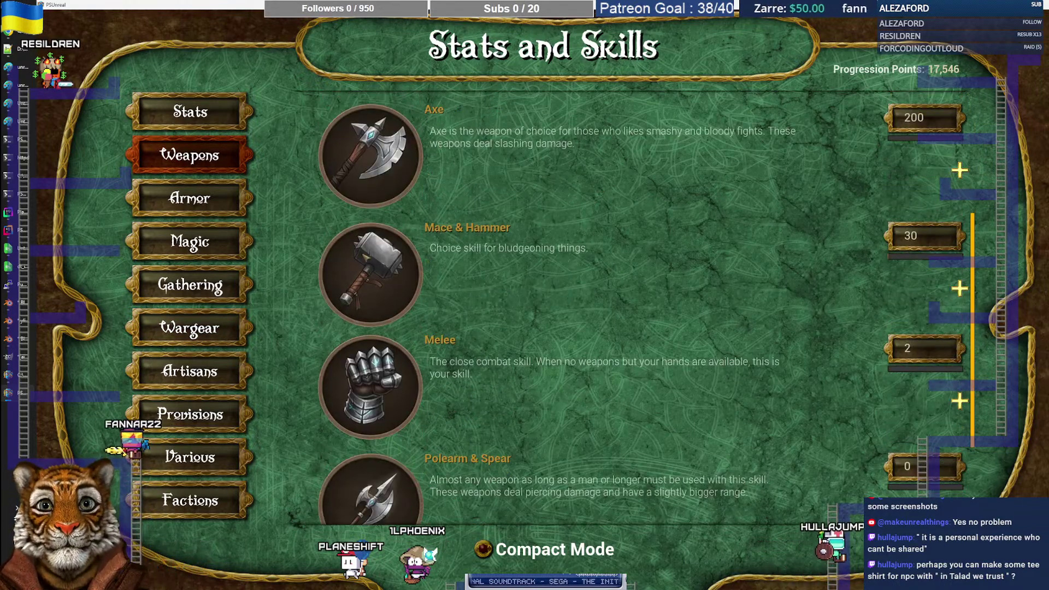
# Step: Expand the Mace & Hammer skill to examine its ranked special attacks, and collapse it again
pyautogui.click(365, 256)
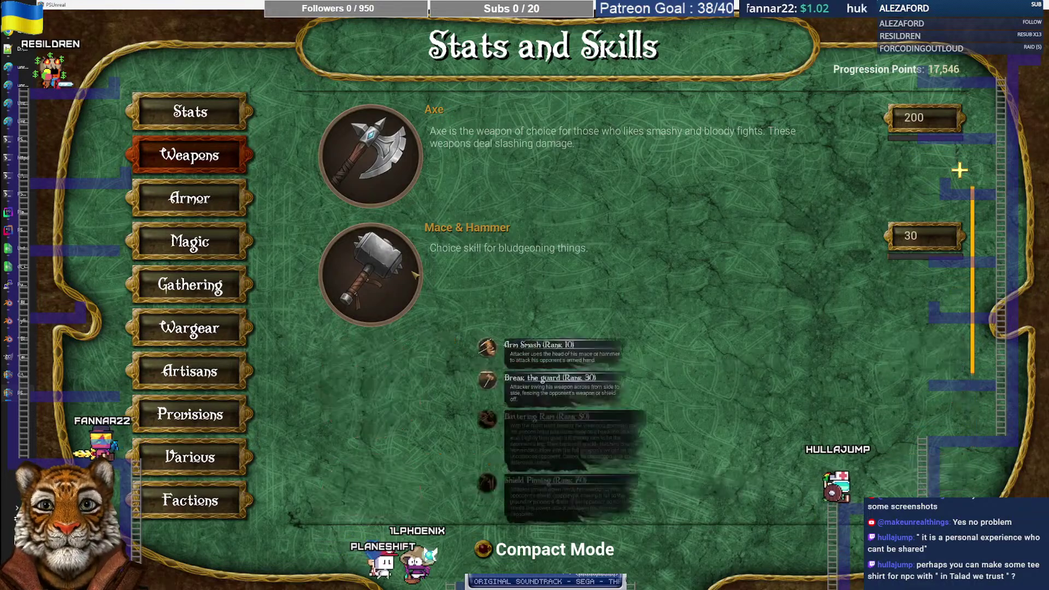
pyautogui.click(418, 278)
pyautogui.click(465, 241)
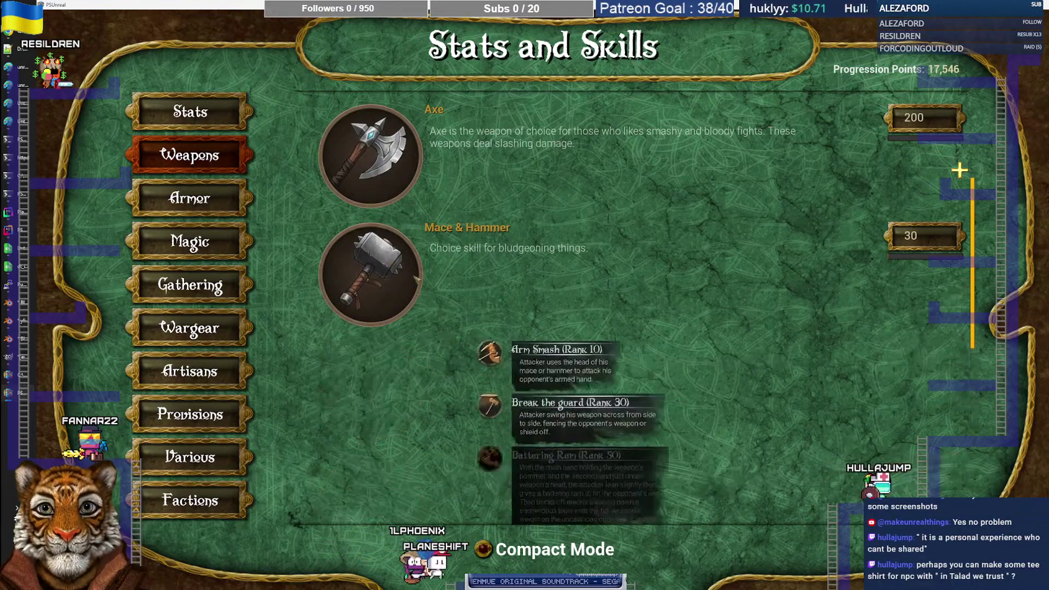
pyautogui.click(450, 232)
pyautogui.click(402, 379)
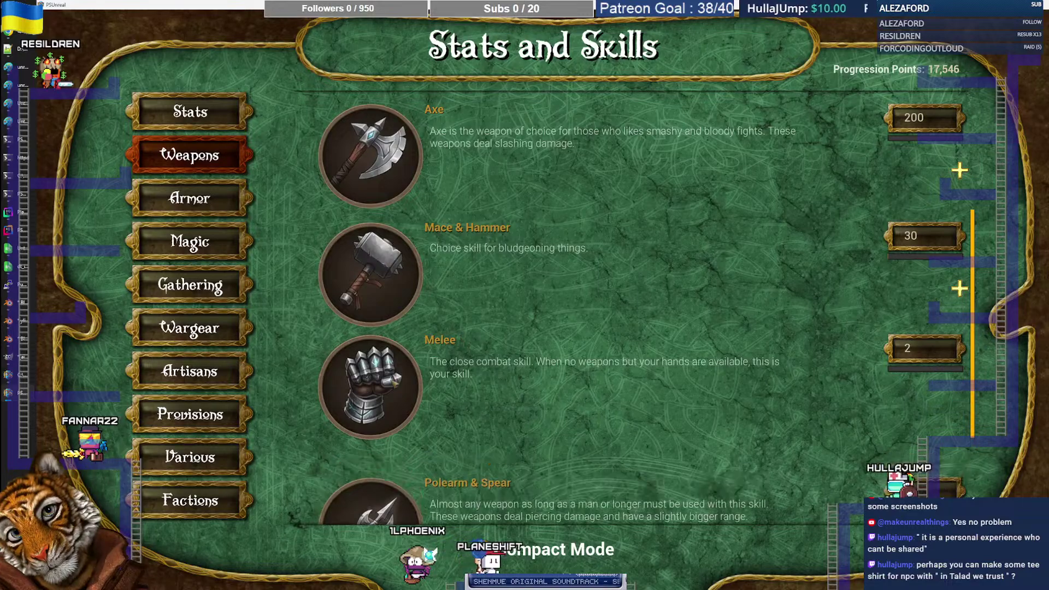
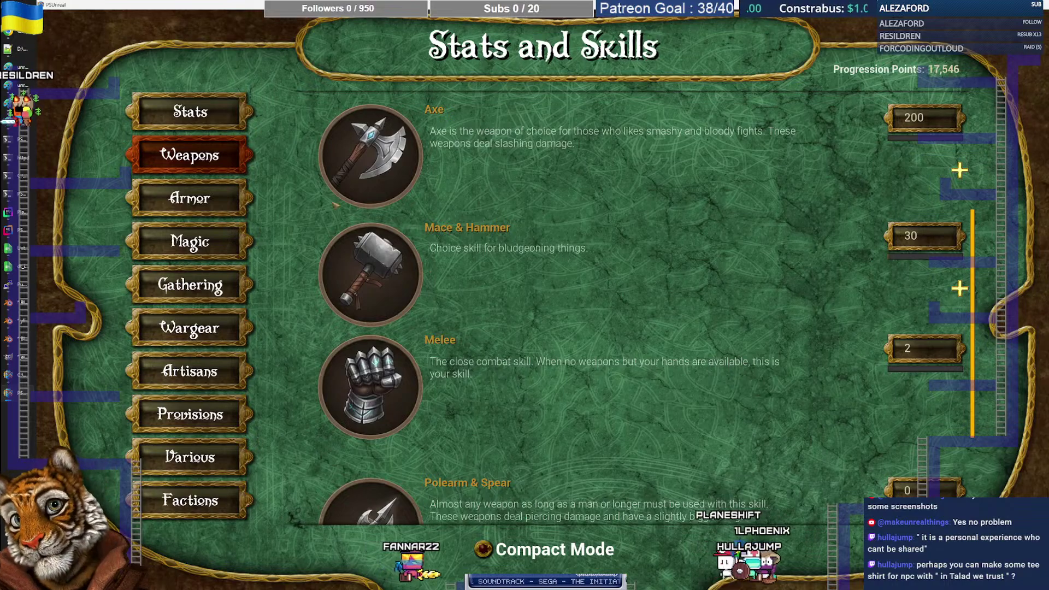
# Step: Return to the War Smiters outline in Notepad++ and add ", he is not very convinced about your skills and wants to test it before" after "Havead"
pyautogui.click(22, 51)
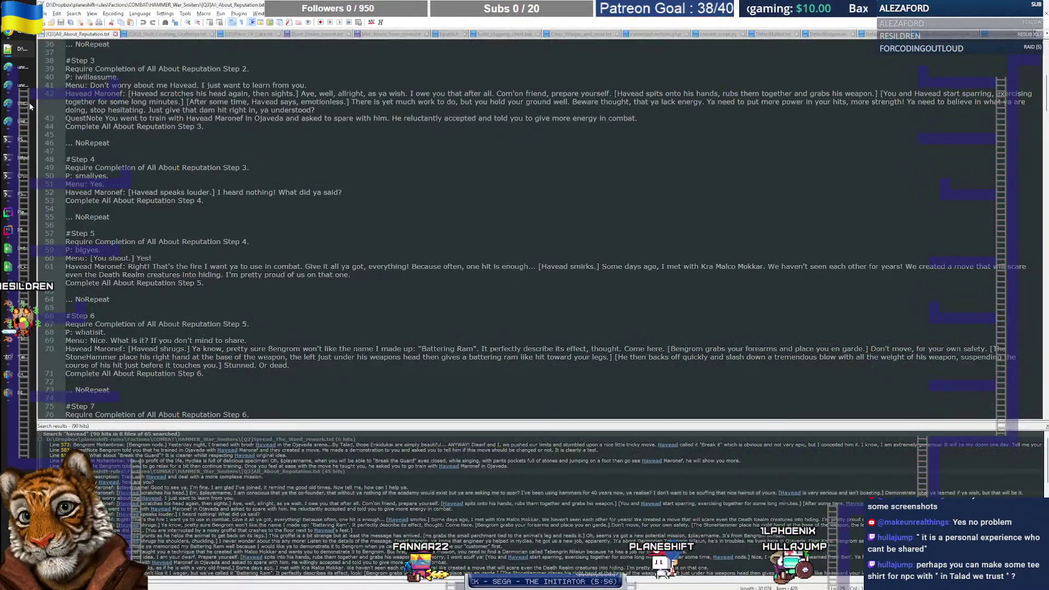
pyautogui.click(274, 215)
pyautogui.hotkey('ctrl', 'Tab')
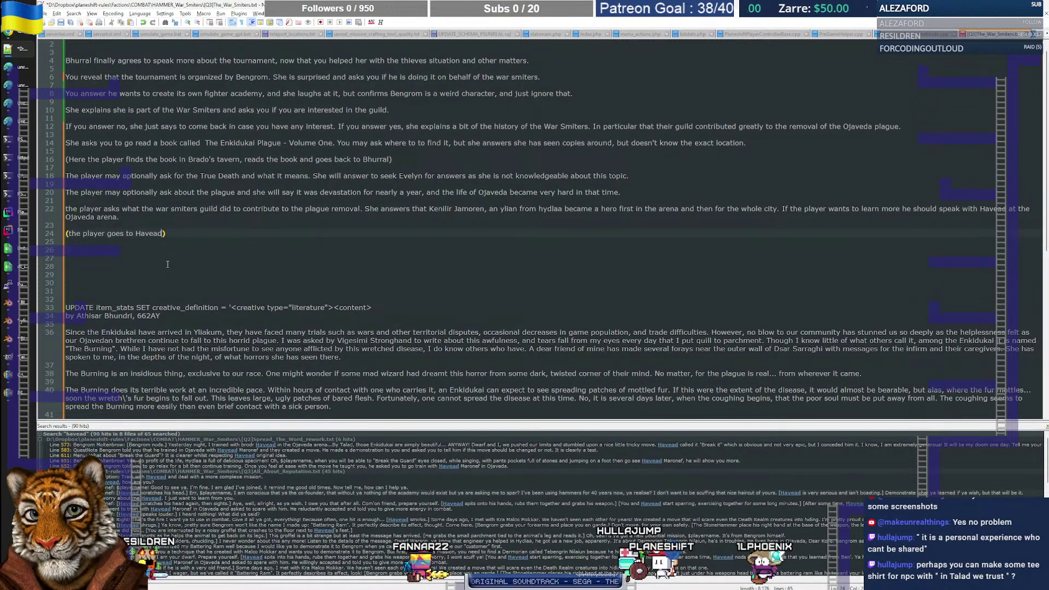
pyautogui.write('he is re')
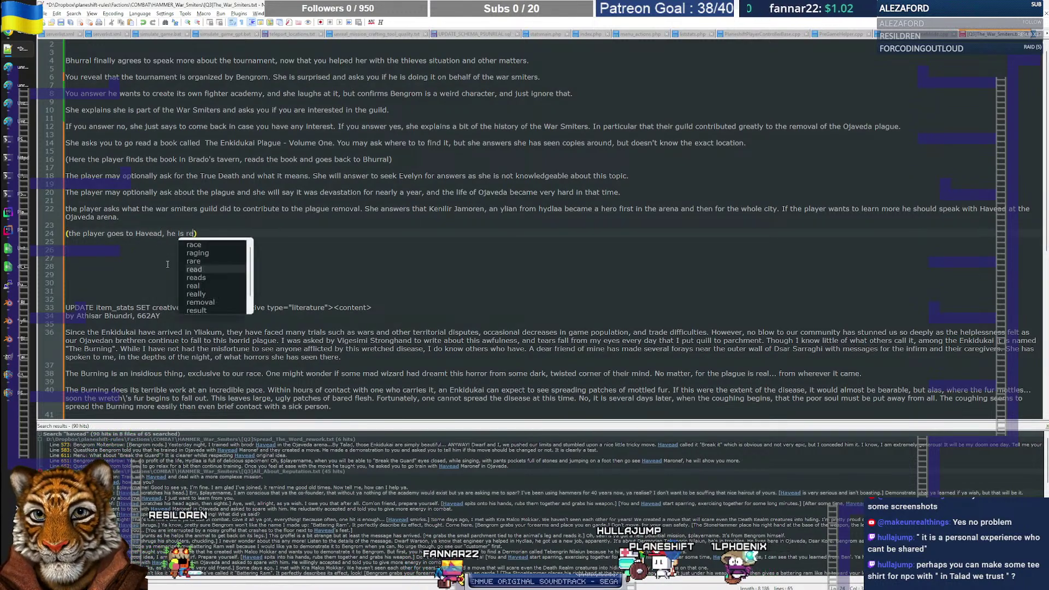
pyautogui.write('luctant')
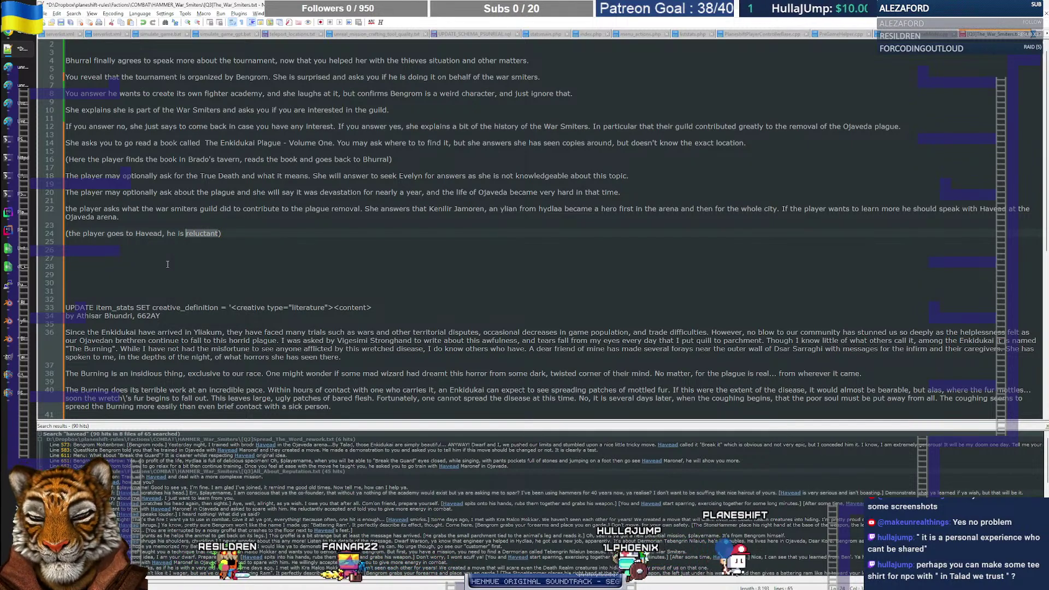
pyautogui.hotkey('ctrl', 'BackSpace')
pyautogui.write('not very')
pyautogui.write(' convinced about ')
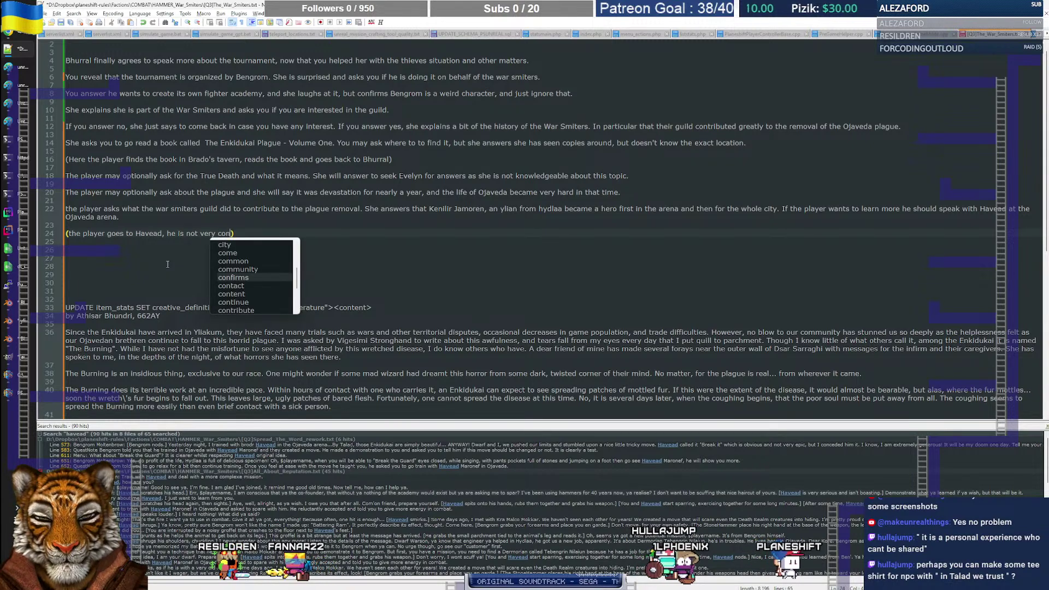
pyautogui.write('your skills and ')
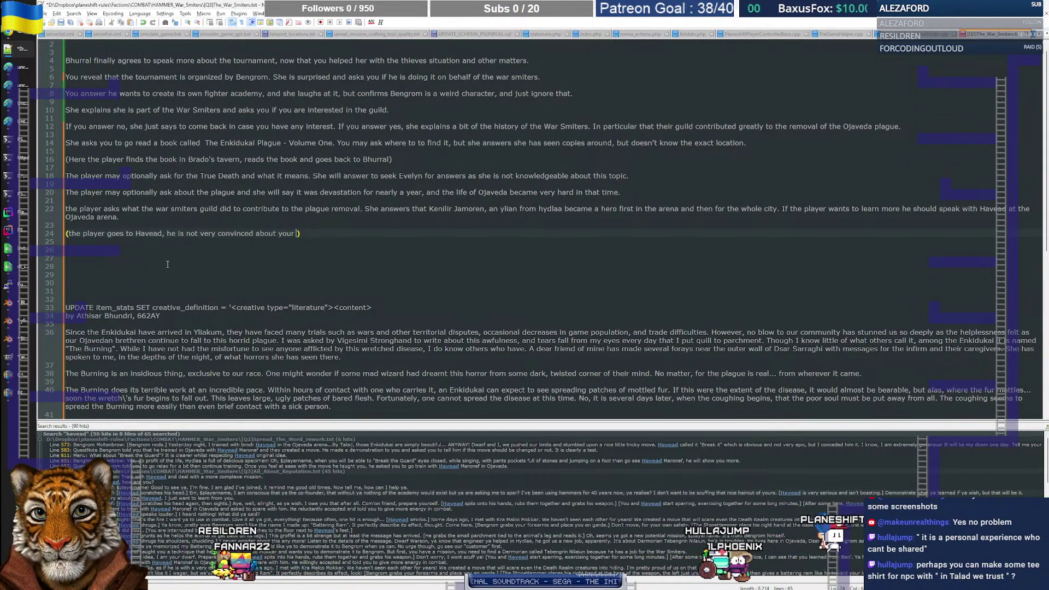
pyautogui.write('wants ')
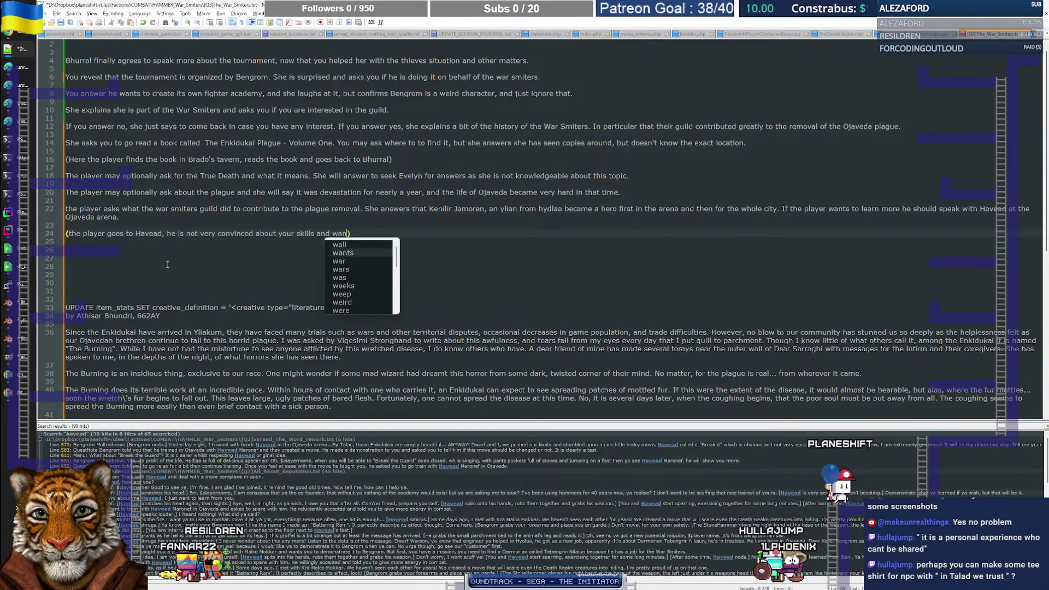
pyautogui.write('to test it before')
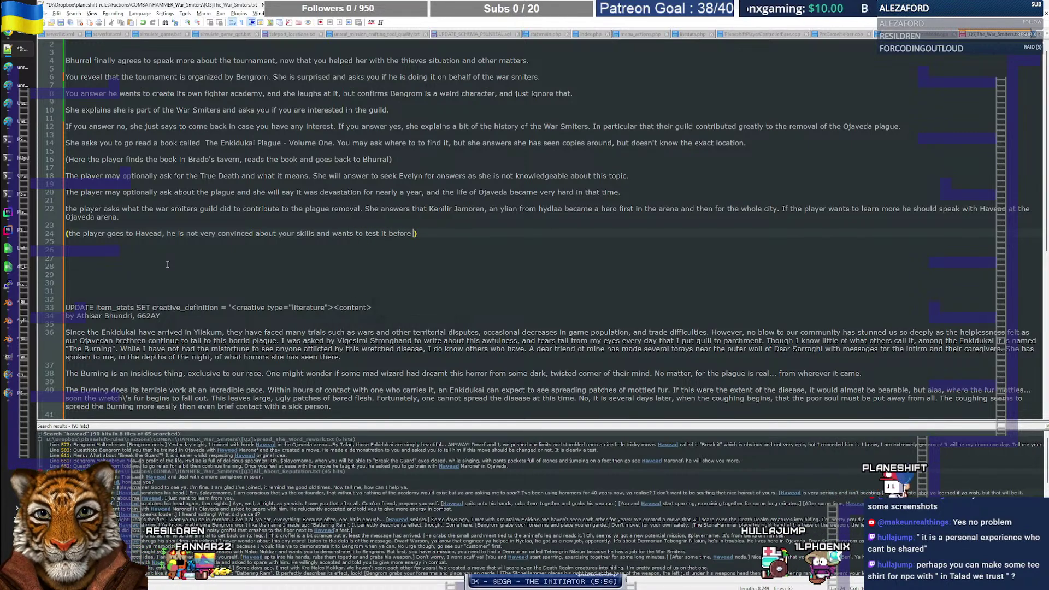
# Step: Move the clause about Havead testing your skills out of the parentheses onto its own line below, leaving blank lines between
pyautogui.hotkey('ctrl', 'shift', 'Left')
pyautogui.hotkey('ctrl', 'shift', 'Left')
pyautogui.hotkey('ctrl', 'shift', 'Left')
pyautogui.hotkey('ctrl', 'shift', 'Left')
pyautogui.hotkey('ctrl', 'shift', 'Left')
pyautogui.hotkey('ctrl', 'shift', 'Left')
pyautogui.hotkey('ctrl', 'shift', 'Left')
pyautogui.hotkey('ctrl', 'shift', 'Left')
pyautogui.hotkey('ctrl', 'shift', 'Left')
pyautogui.hotkey('ctrl', 'shift', 'Left')
pyautogui.hotkey('ctrl', 'shift', 'Left')
pyautogui.hotkey('ctrl', 'shift', 'Left')
pyautogui.hotkey('ctrl', 'shift', 'Left')
pyautogui.hotkey('ctrl', 'shift', 'Left')
pyautogui.hotkey('ctrl', 'shift', 'Left')
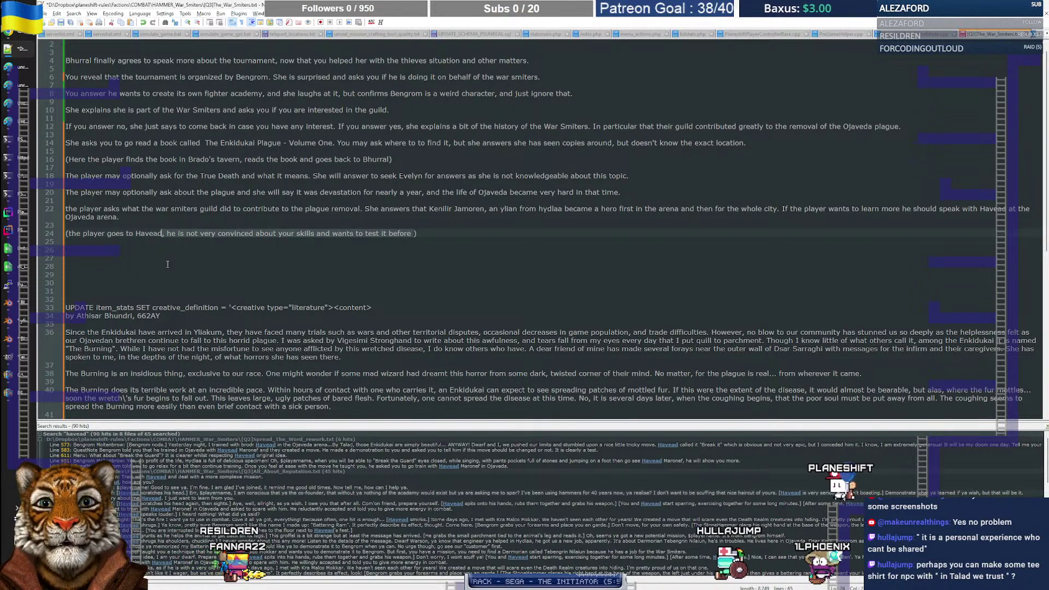
pyautogui.hotkey('ctrl', 'x')
pyautogui.press('End')
pyautogui.press('Return')
pyautogui.press('Return')
pyautogui.press('Return')
pyautogui.press('Return')
pyautogui.press('Return')
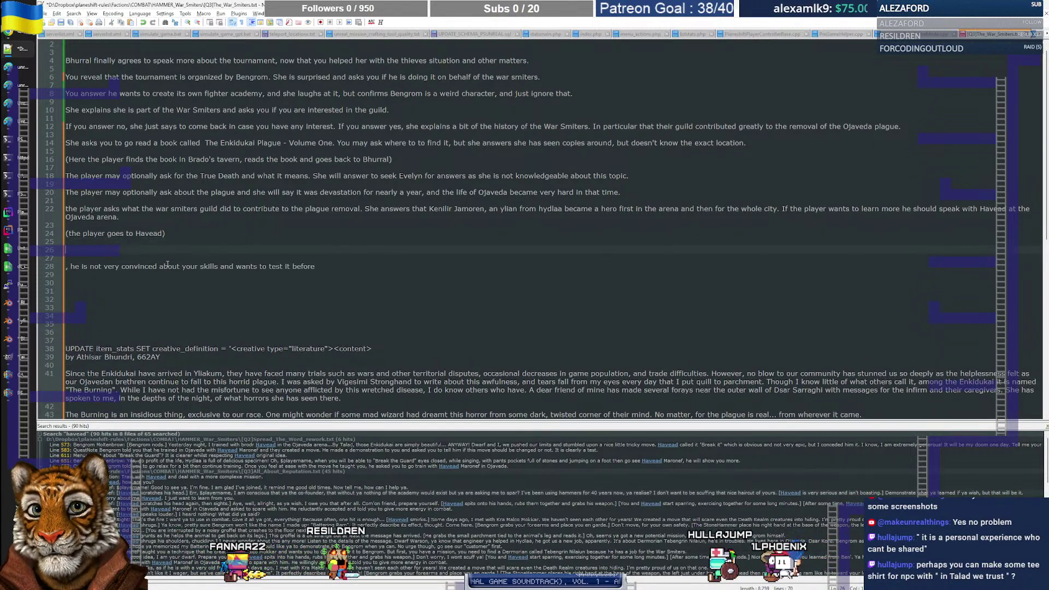
# Step: Rewrite the moved line as "(he is not very convinced about your skills and wants to test it before)" and place the cursor on the blank line above
pyautogui.press('Down')
pyautogui.press('Down')
pyautogui.press('Down')
pyautogui.press('Home')
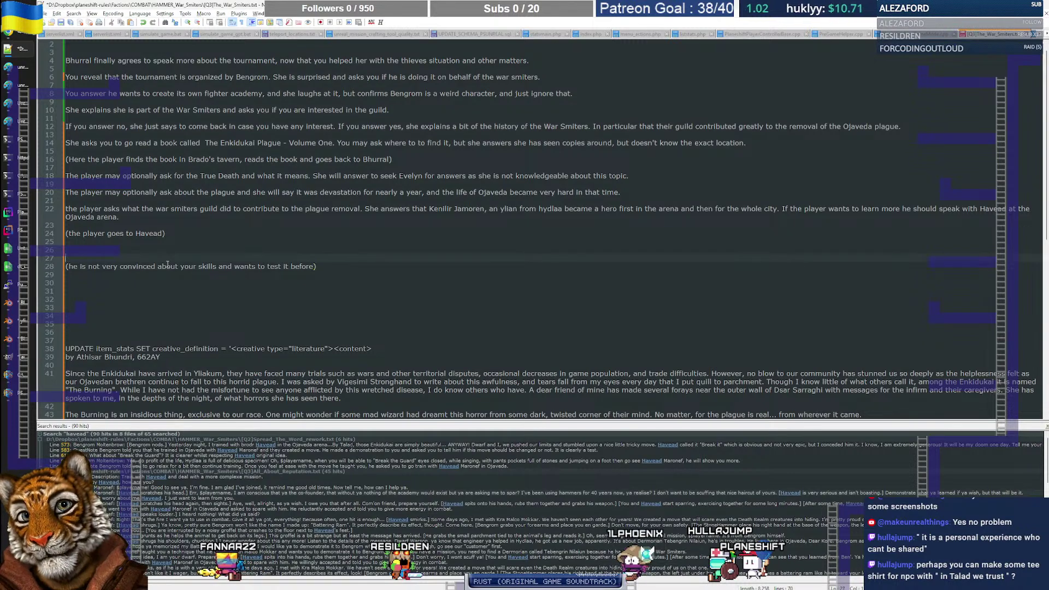
# Step: Start a new paragraph below "(the player goes to Havead)" with "the player asks about the war smiters and kenilir"
pyautogui.press('Return')
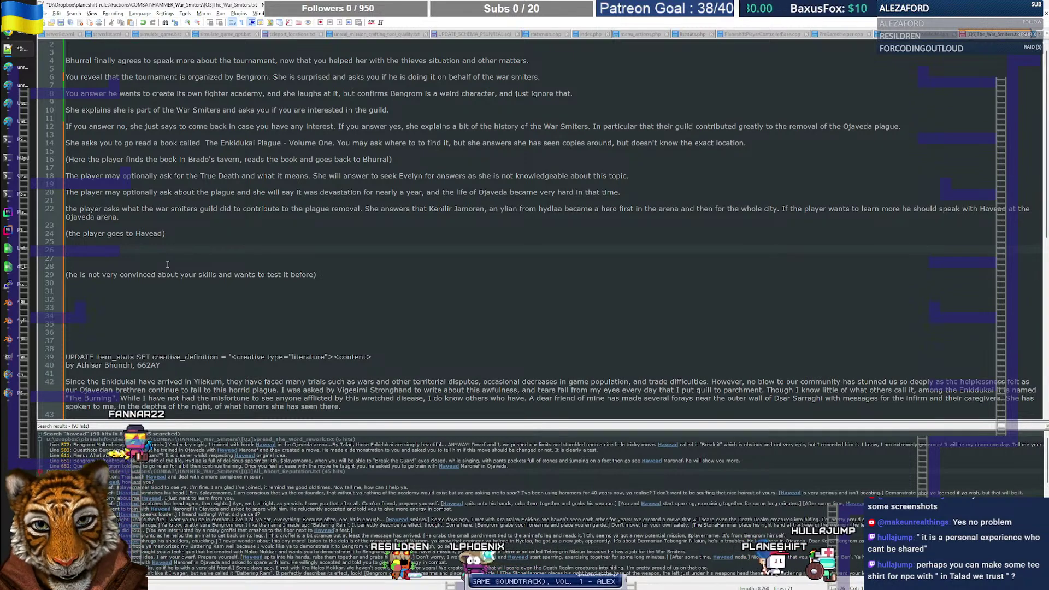
pyautogui.write('the player asks a')
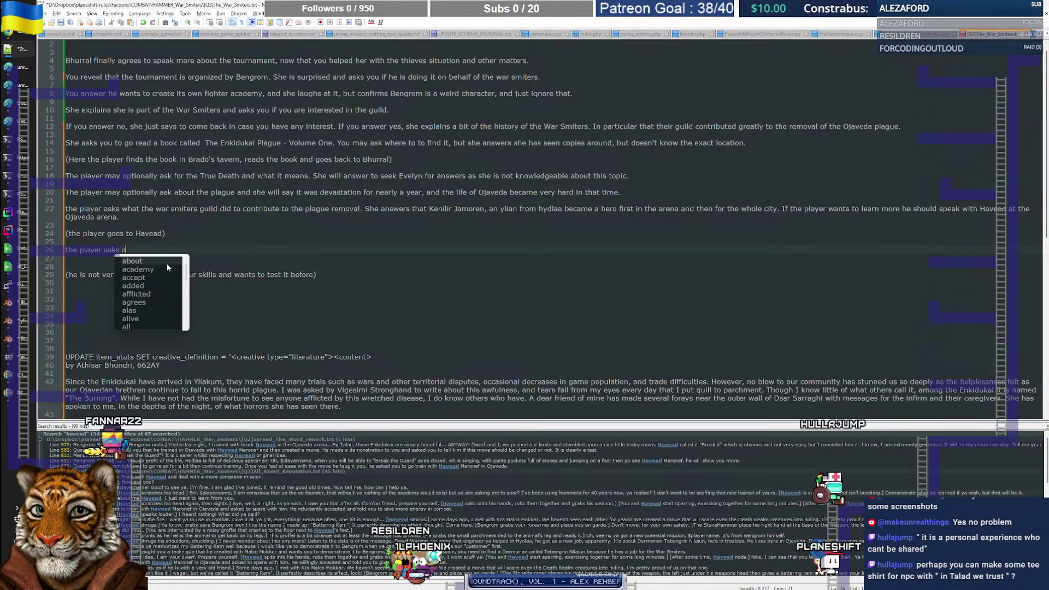
pyautogui.write('bout th')
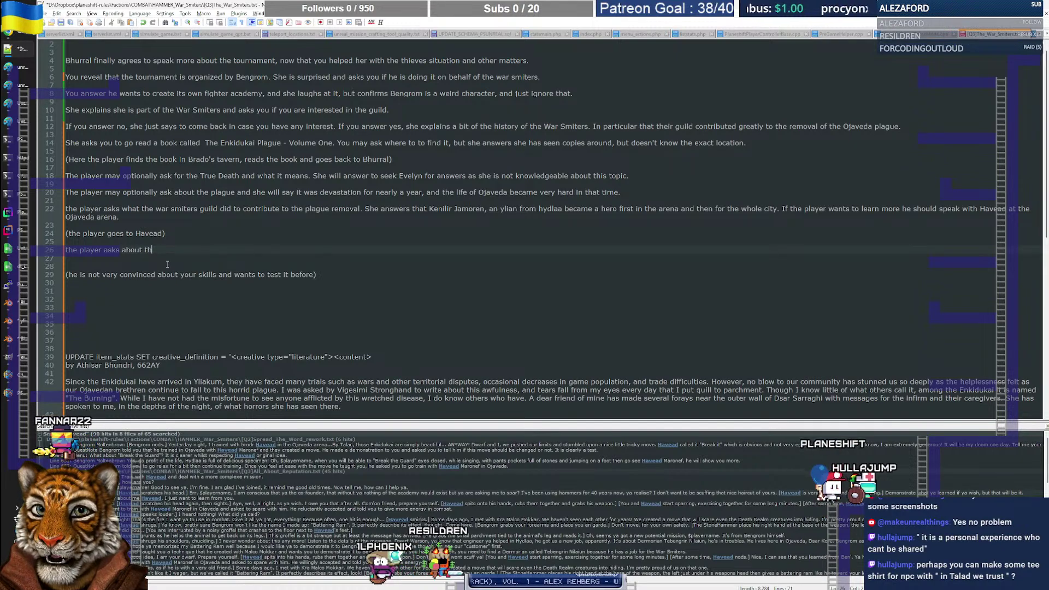
pyautogui.write('e war smit')
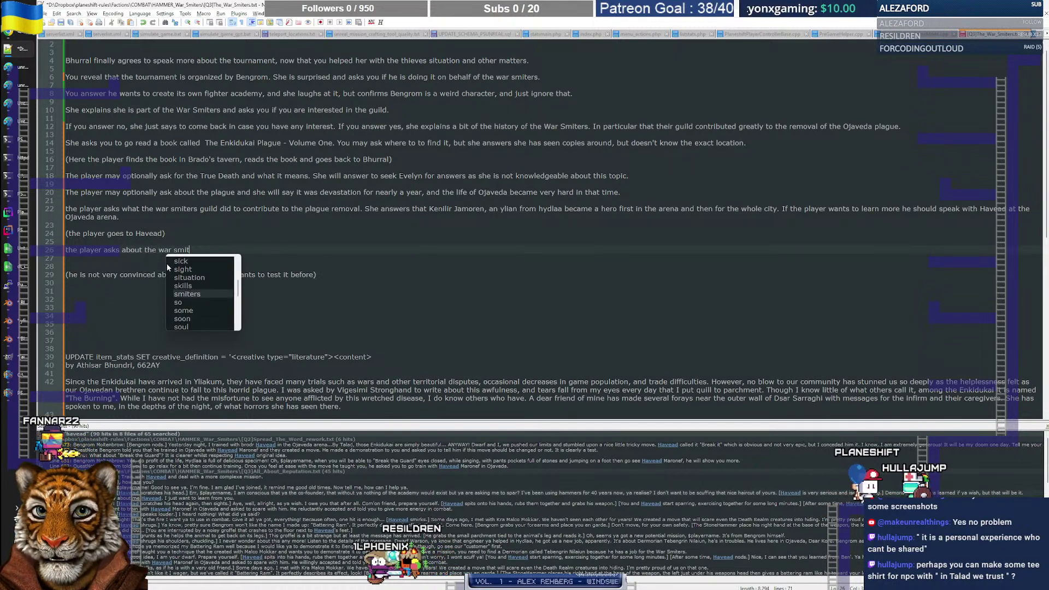
pyautogui.write('ers')
pyautogui.write('and')
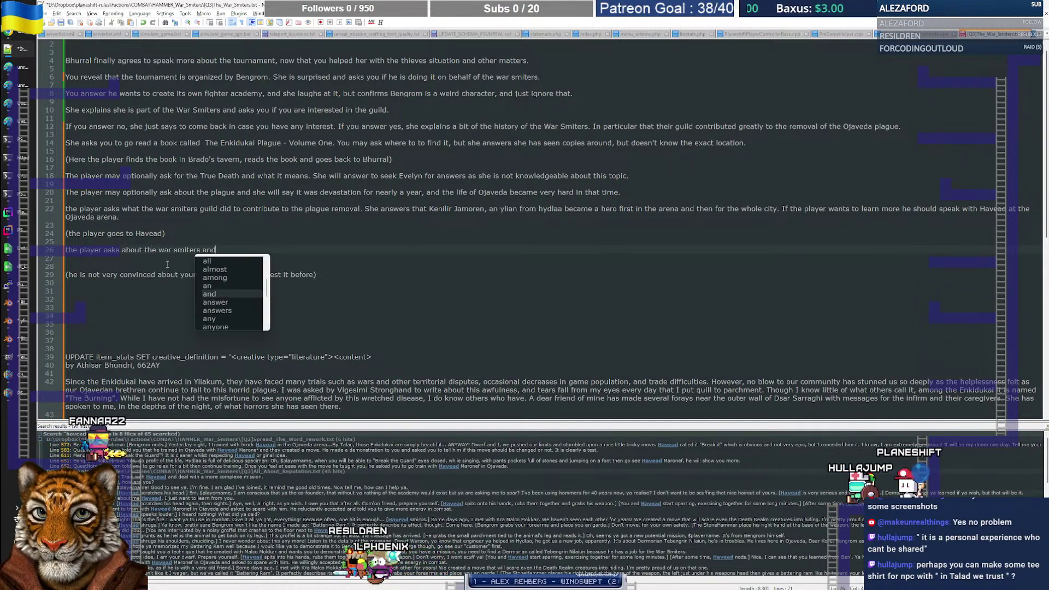
pyautogui.write(' kenilir')
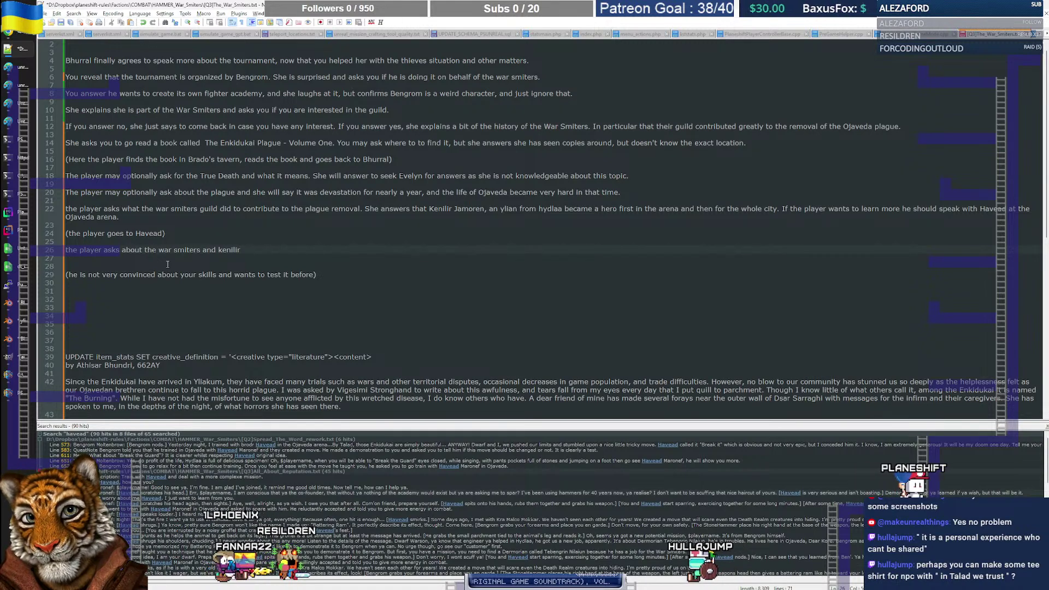
# Step: Continue the new paragraph with ", he answers praising Kenilir greatly", correcting the spelling of "answers"
pyautogui.write(', ')
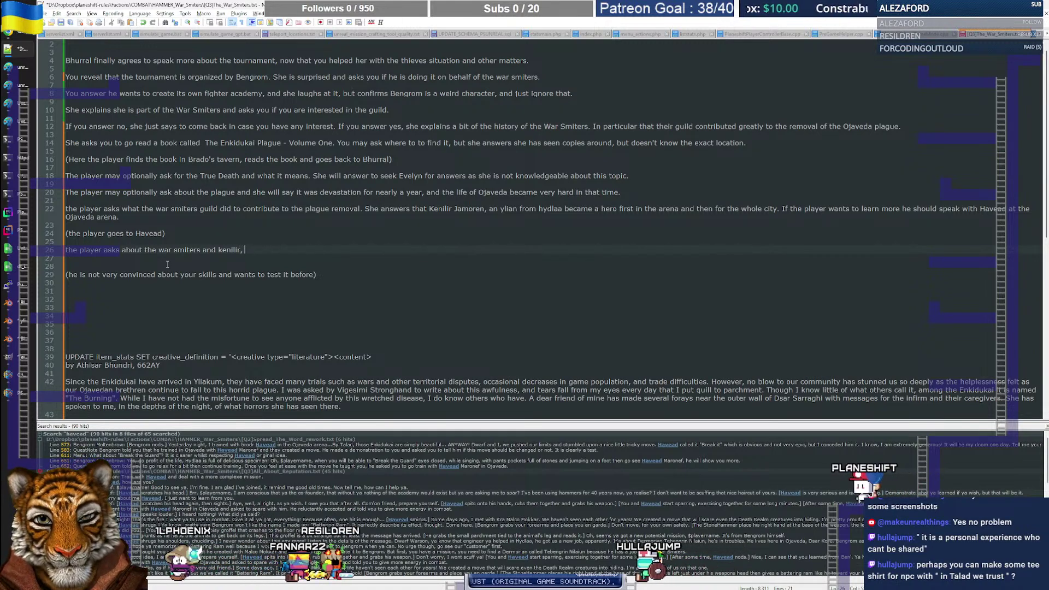
pyautogui.write('he asnwers')
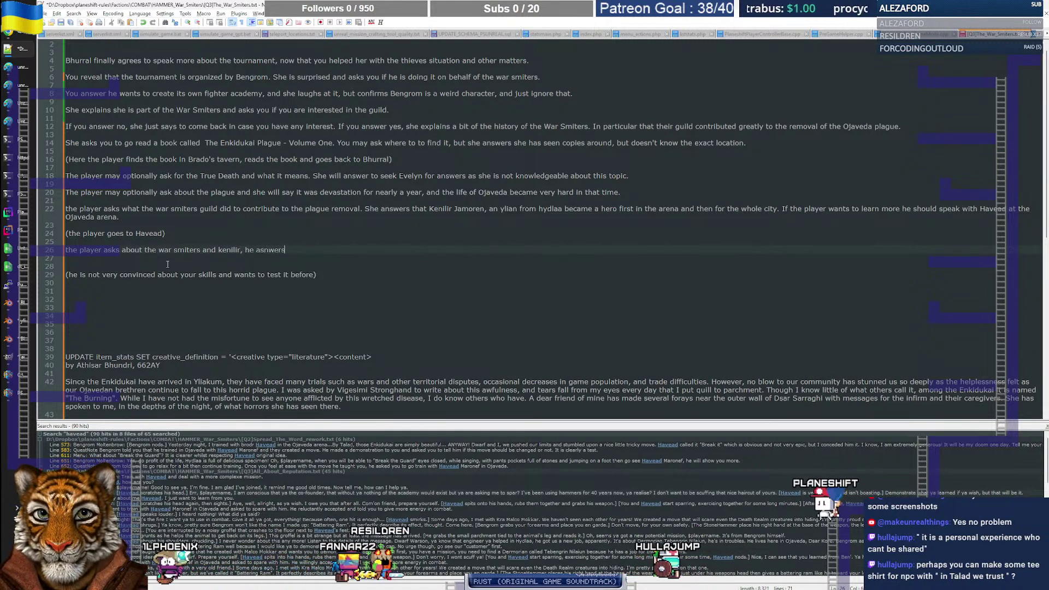
pyautogui.press('BackSpace')
pyautogui.press('BackSpace')
pyautogui.press('BackSpace')
pyautogui.press('BackSpace')
pyautogui.press('BackSpace')
pyautogui.write('n')
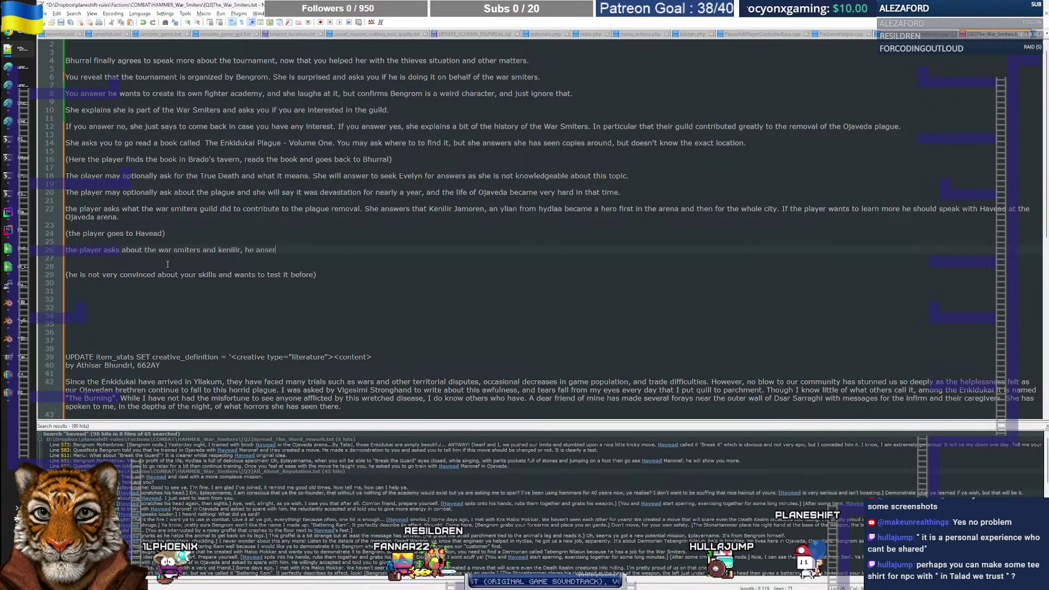
pyautogui.write('wers pra')
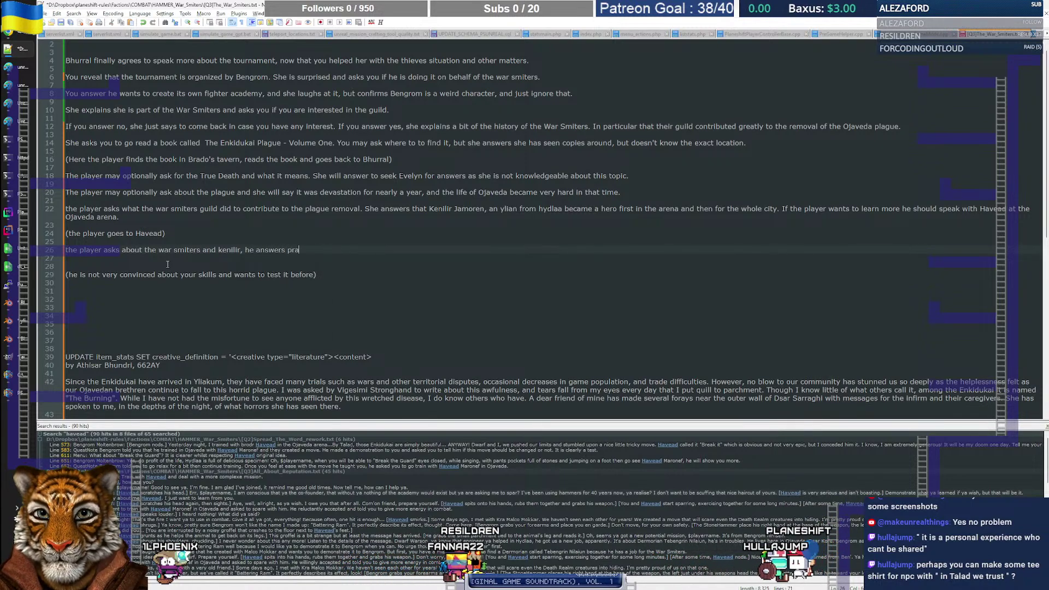
pyautogui.write('ise')
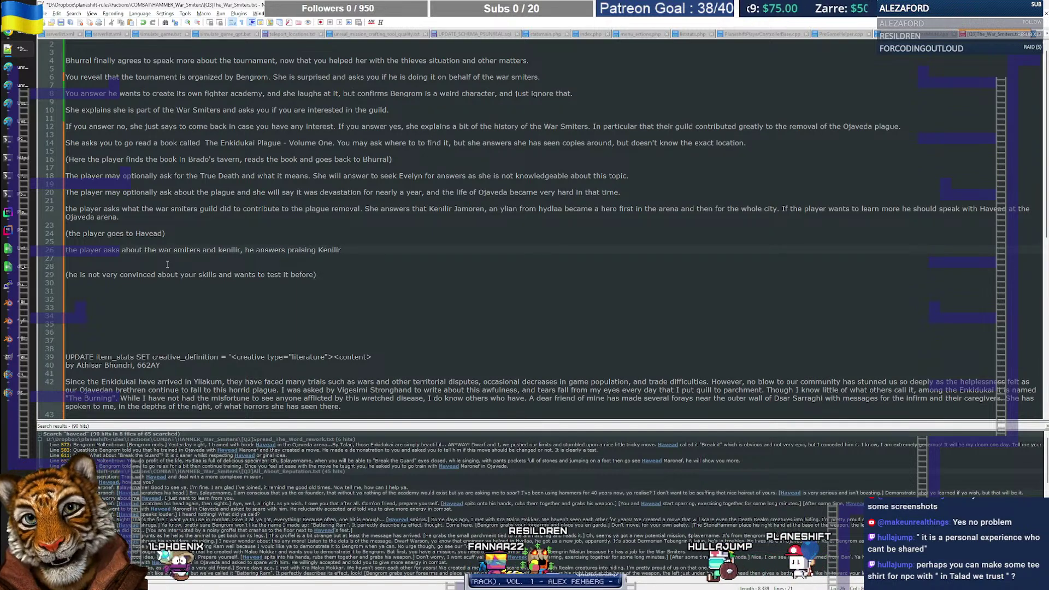
pyautogui.write('ng Kenilir greatly')
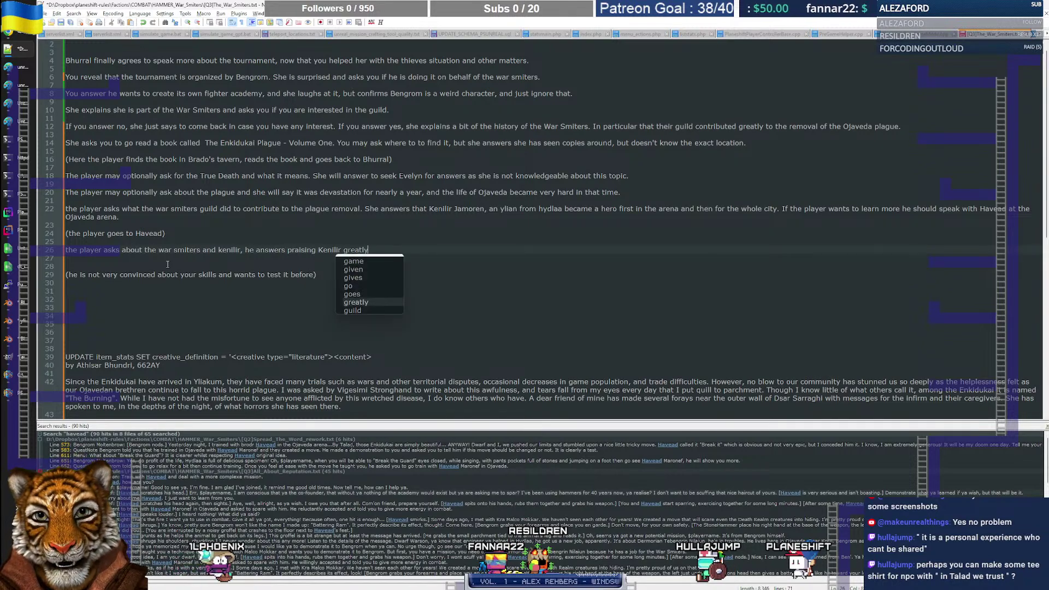
# Step: Extend the sentence with "in all possible ways, saying he was a pillar for the growth of their martial arts"
pyautogui.write(' with')
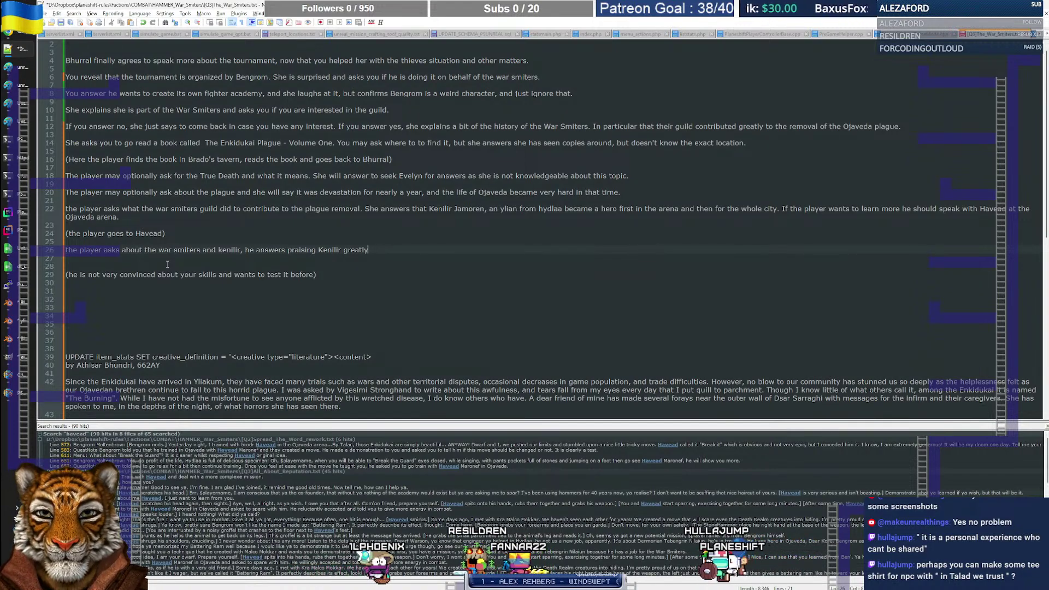
pyautogui.write('i')
pyautogui.write('n all ')
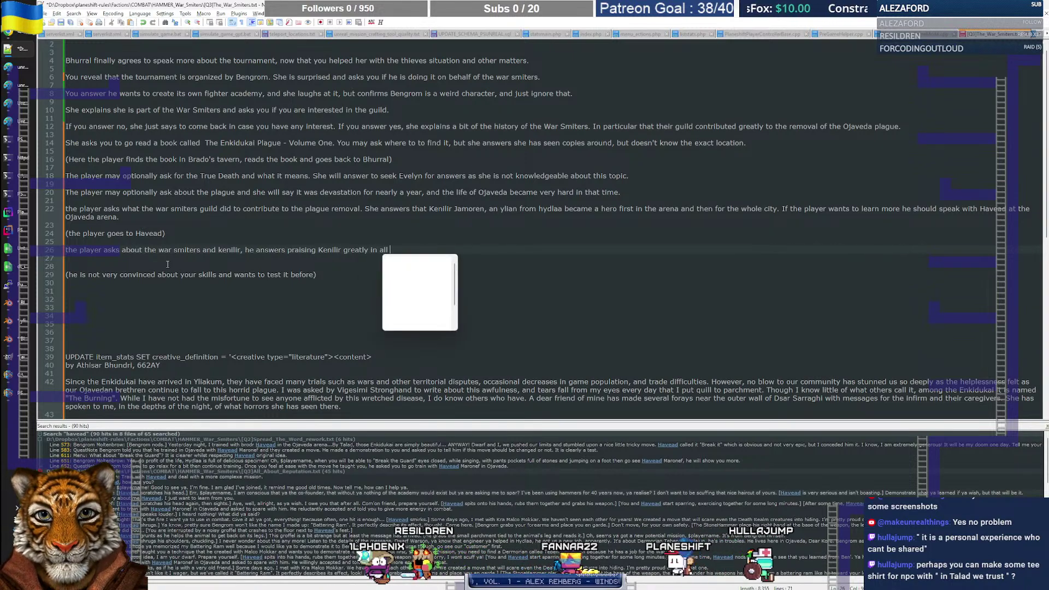
pyautogui.write('possible ways, ')
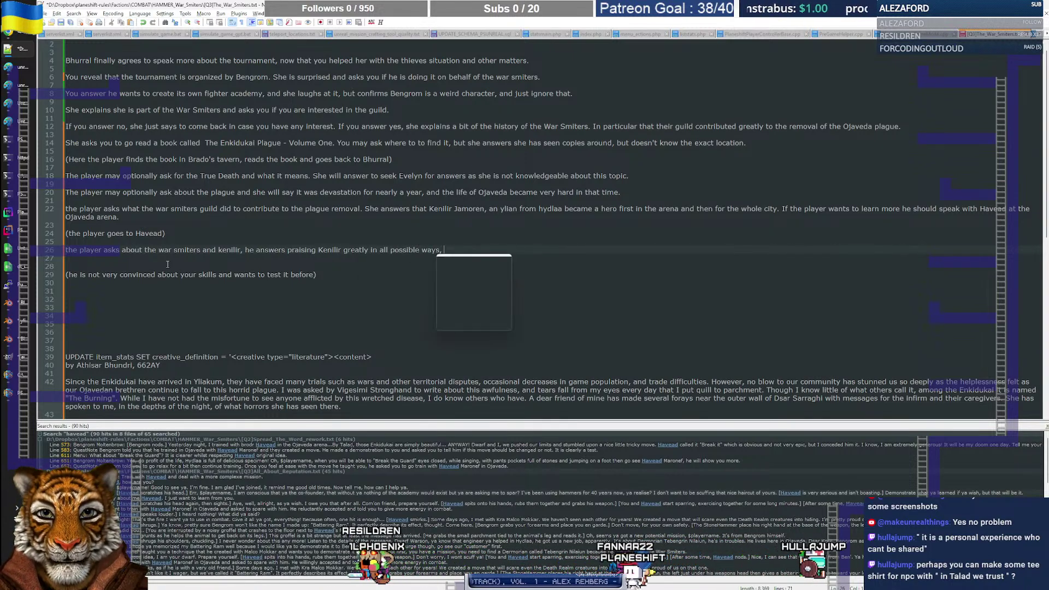
pyautogui.write('saying he wa')
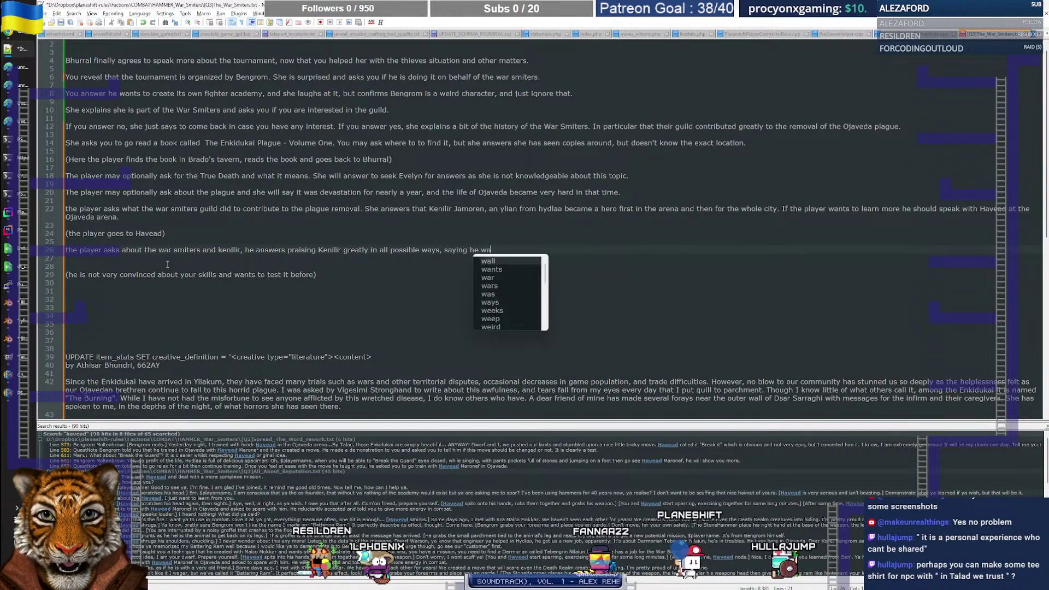
pyautogui.write('s a pillar for ')
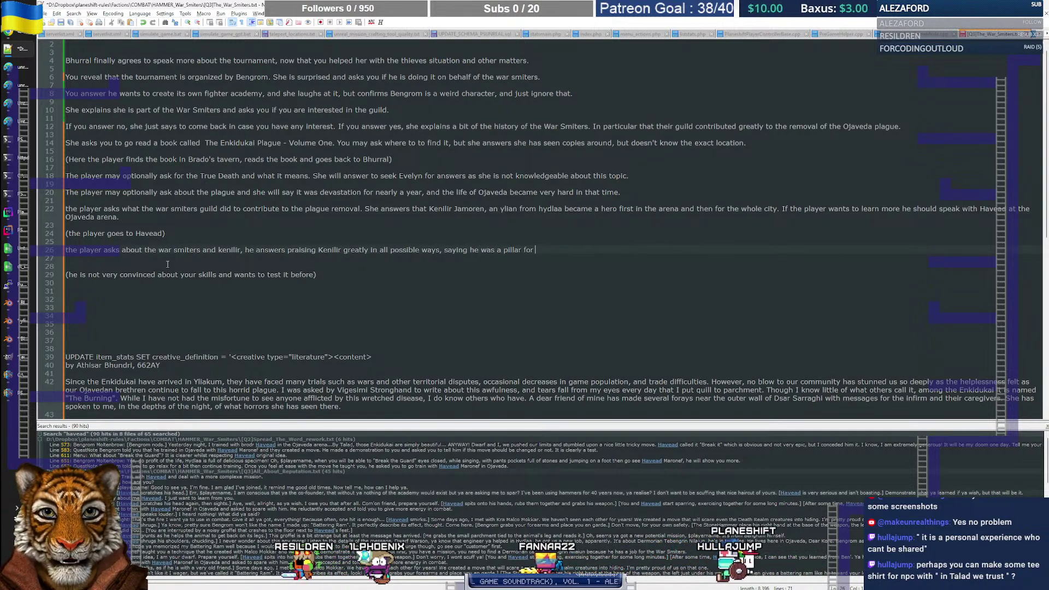
pyautogui.write('the gr')
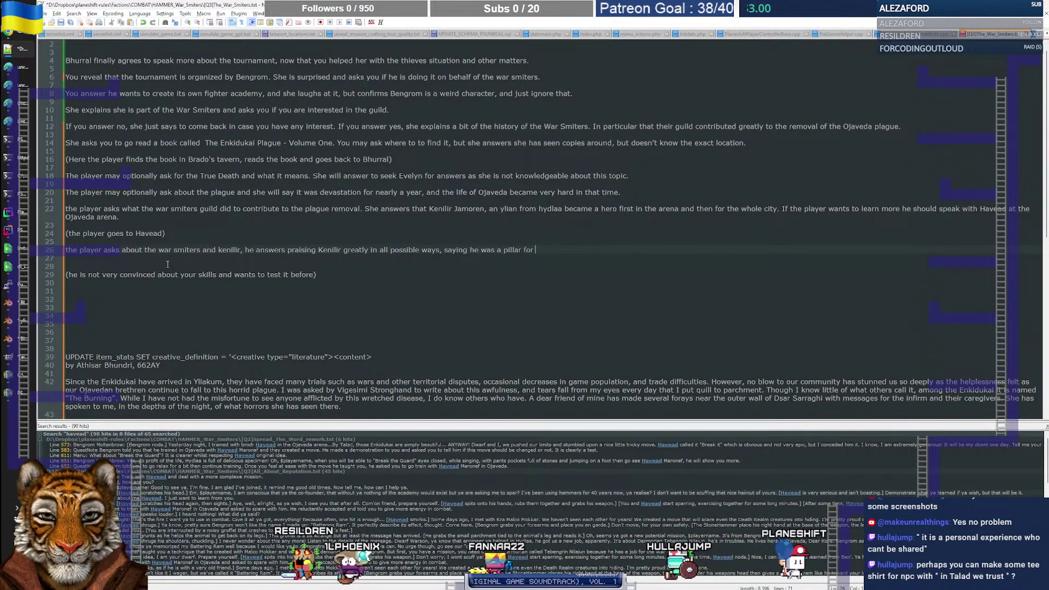
pyautogui.write('owth of')
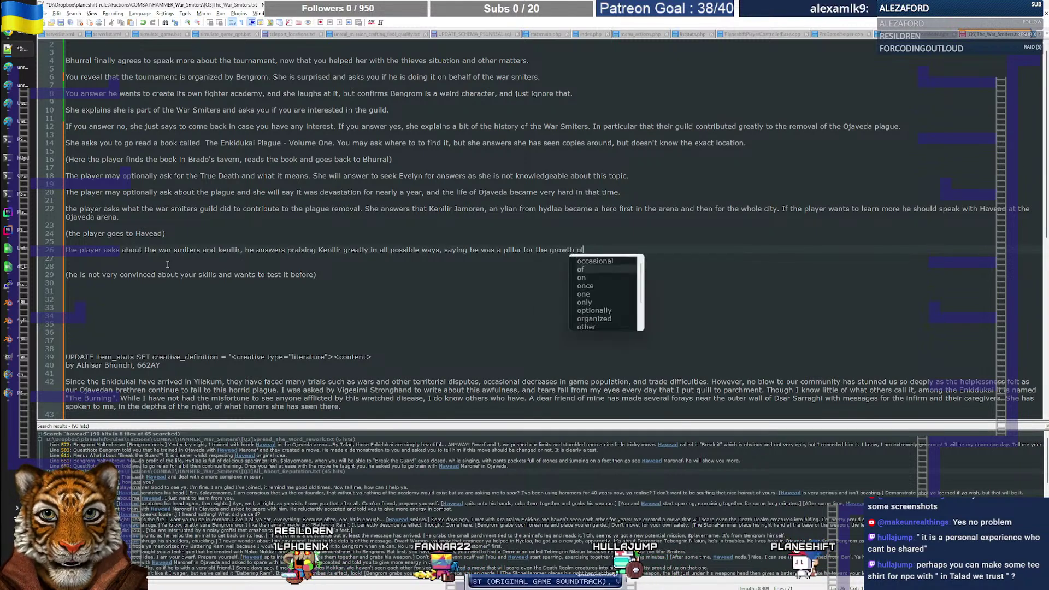
pyautogui.write(' their mar')
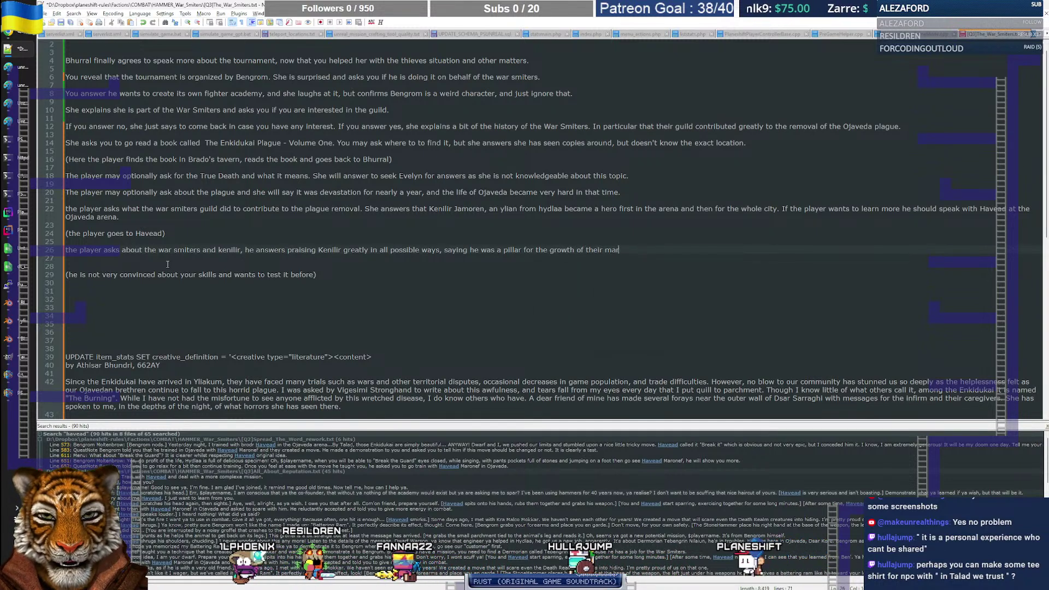
pyautogui.write('tial arts')
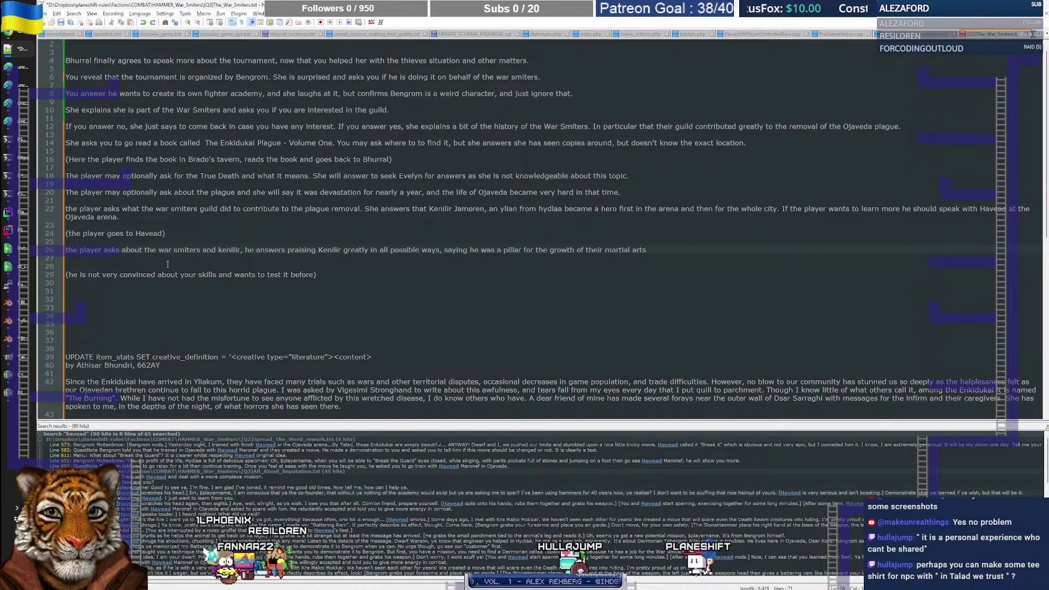
# Step: Replace the word "arts" after "martial" with "expertise" and end the sentence with a period
pyautogui.hotkey('ctrl', 'shift', 'Left')
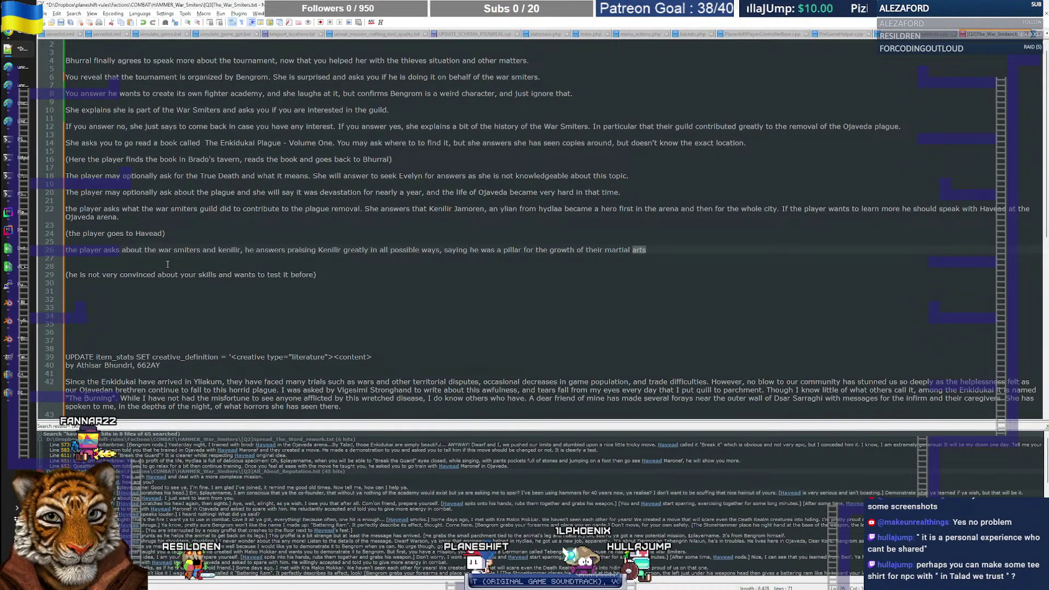
pyautogui.press('End')
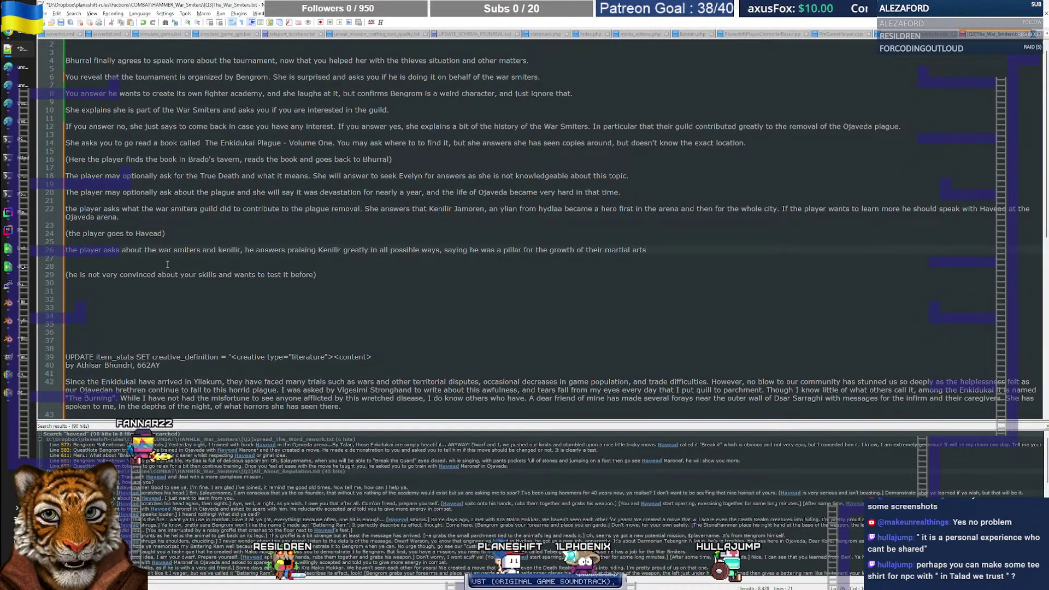
pyautogui.write('expere')
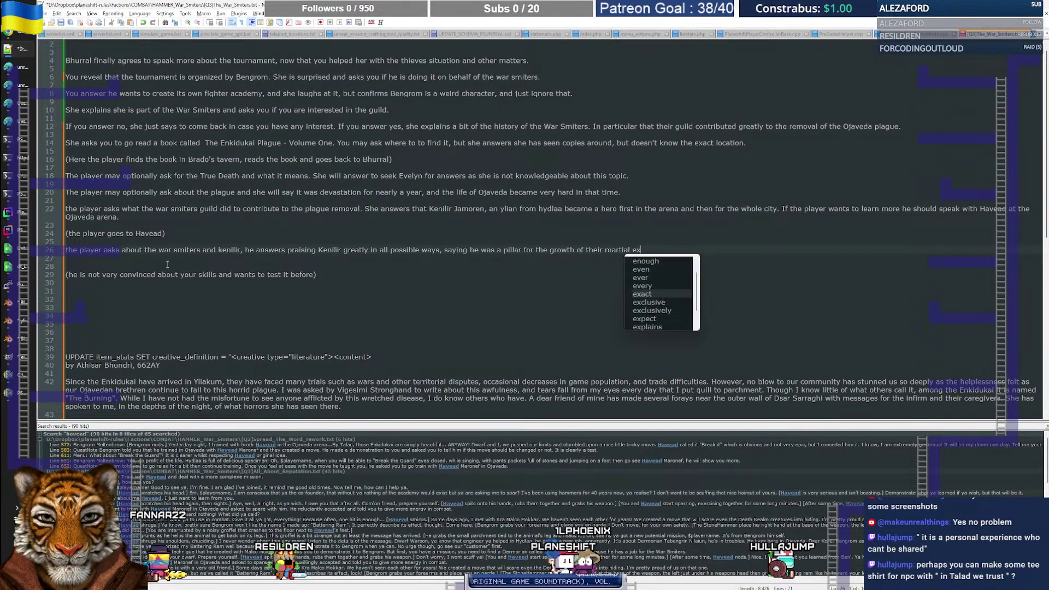
pyautogui.press('BackSpace')
pyautogui.write('tise')
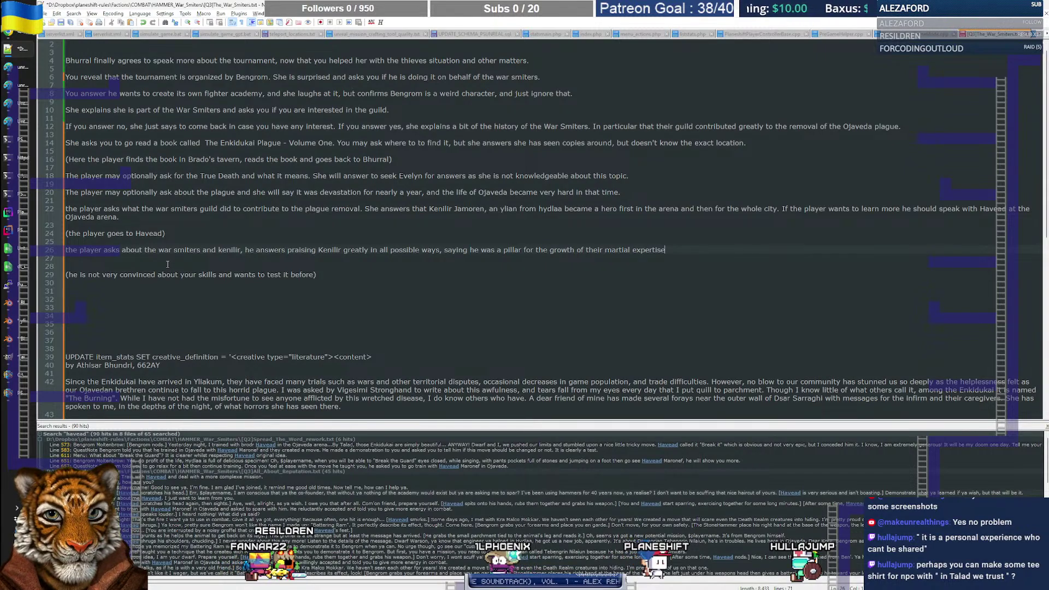
pyautogui.hotkey('ctrl', 'shift', 'Left')
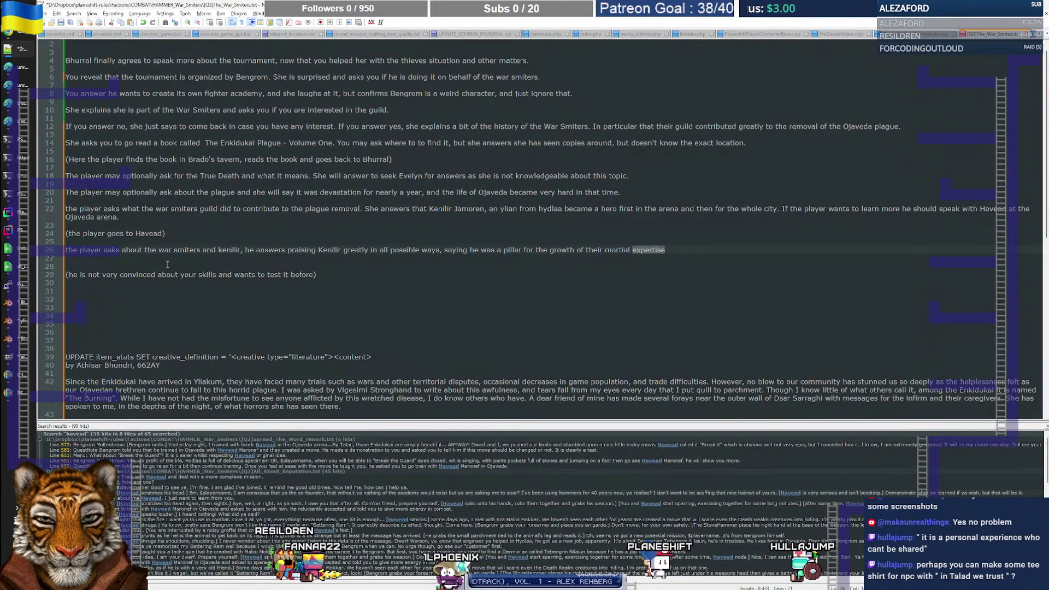
pyautogui.press('End')
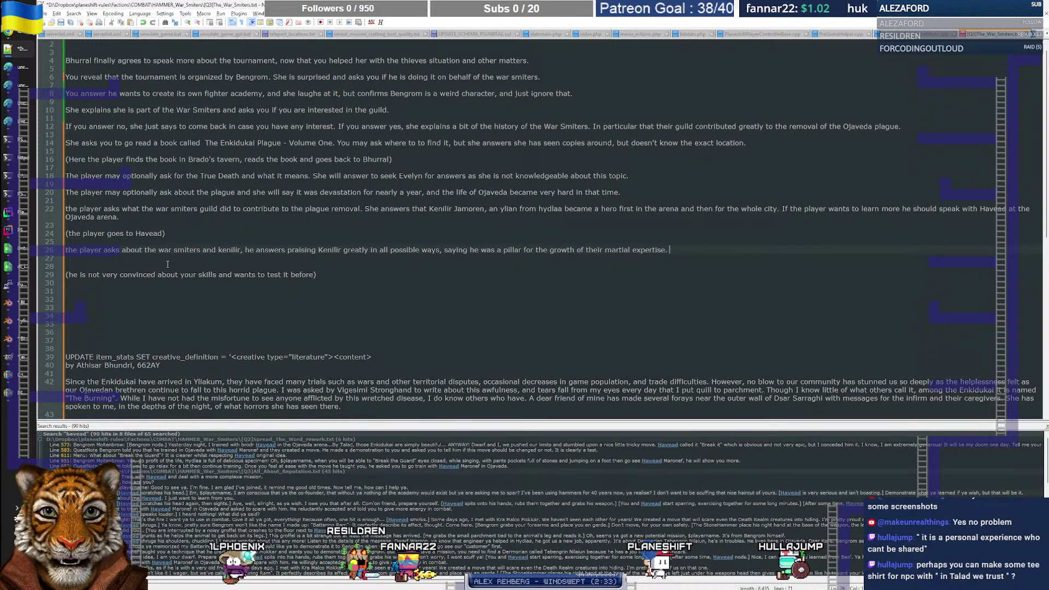
# Step: Remove the period after "expertise" and continue the sentence with "and make them renown."
pyautogui.press('BackSpace')
pyautogui.press('BackSpace')
pyautogui.write('a')
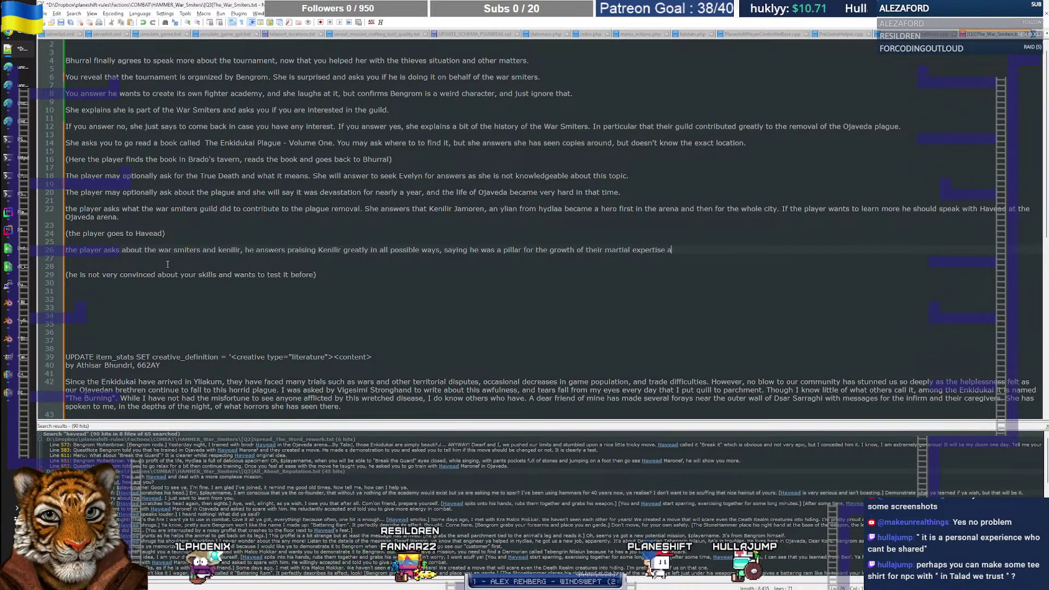
pyautogui.write('nd amake')
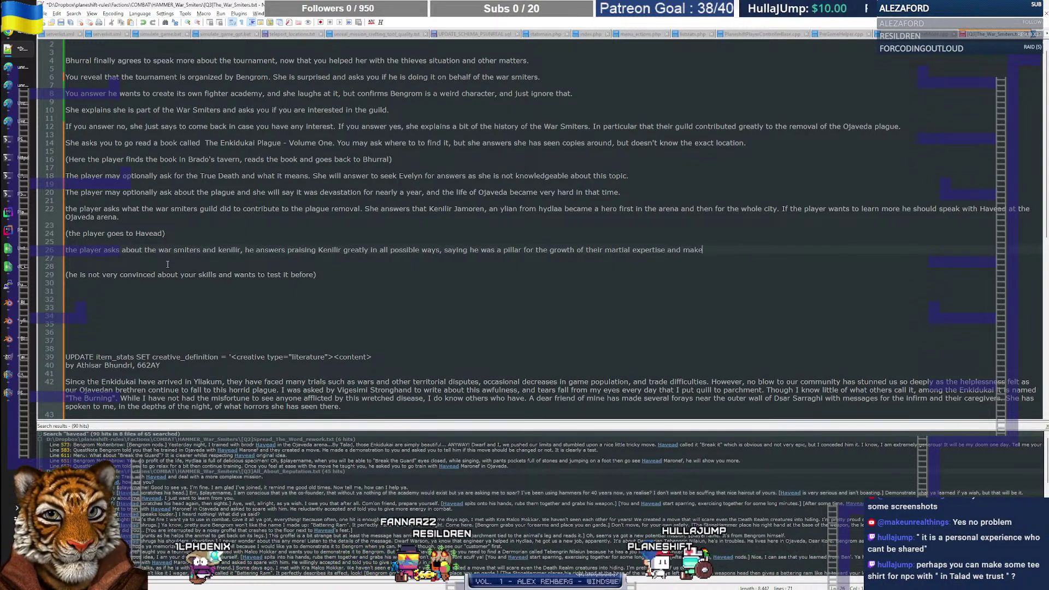
pyautogui.write(' them renown.')
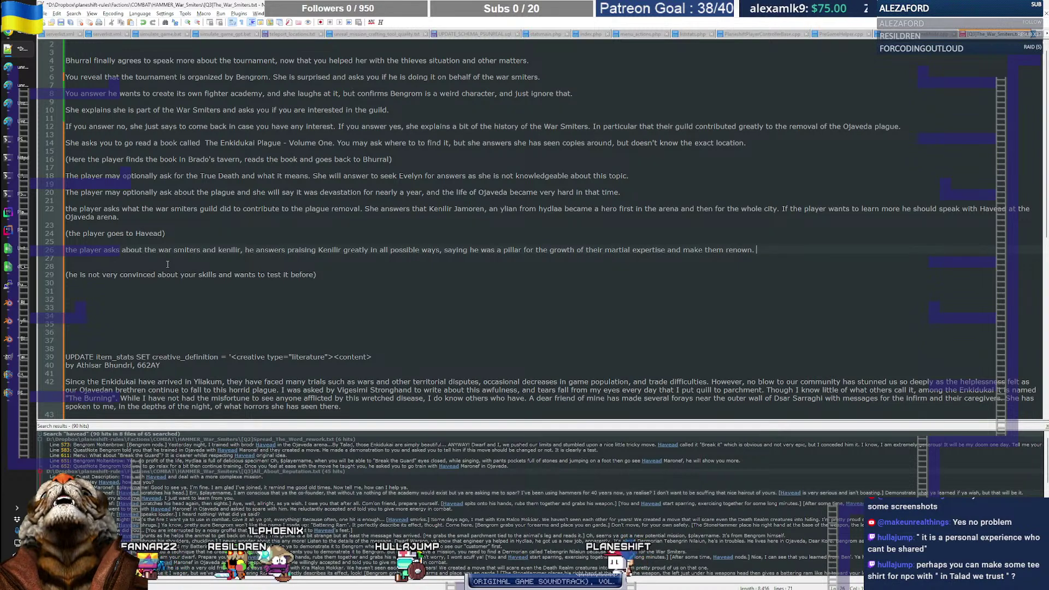
# Step: After "renown.", start a new sentence reading "He mentions Kenilir found the source of the plague and"
pyautogui.write('Th')
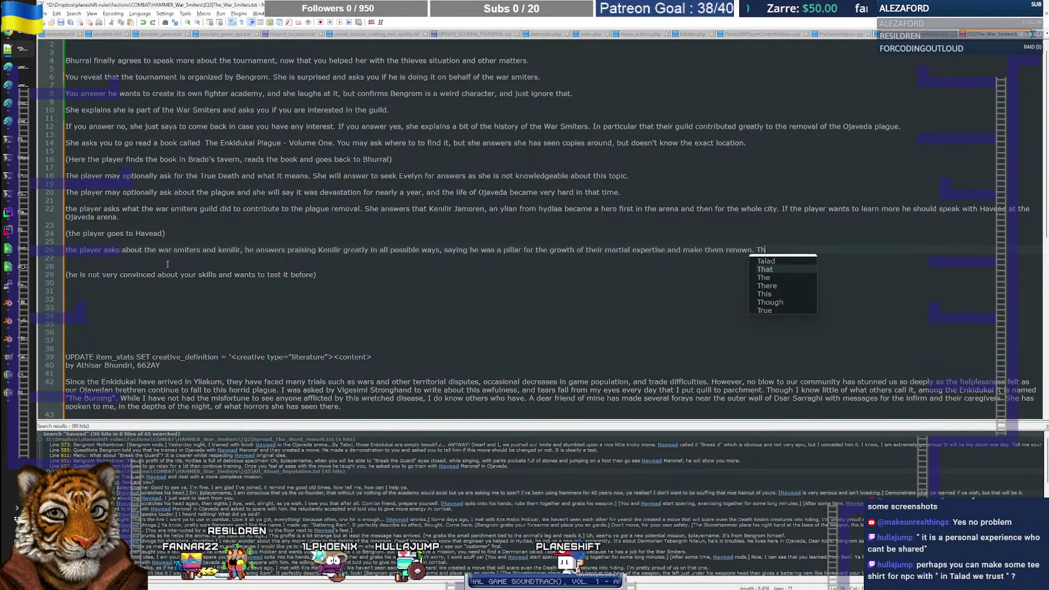
pyautogui.press('BackSpace')
pyautogui.press('BackSpace')
pyautogui.write('He mention')
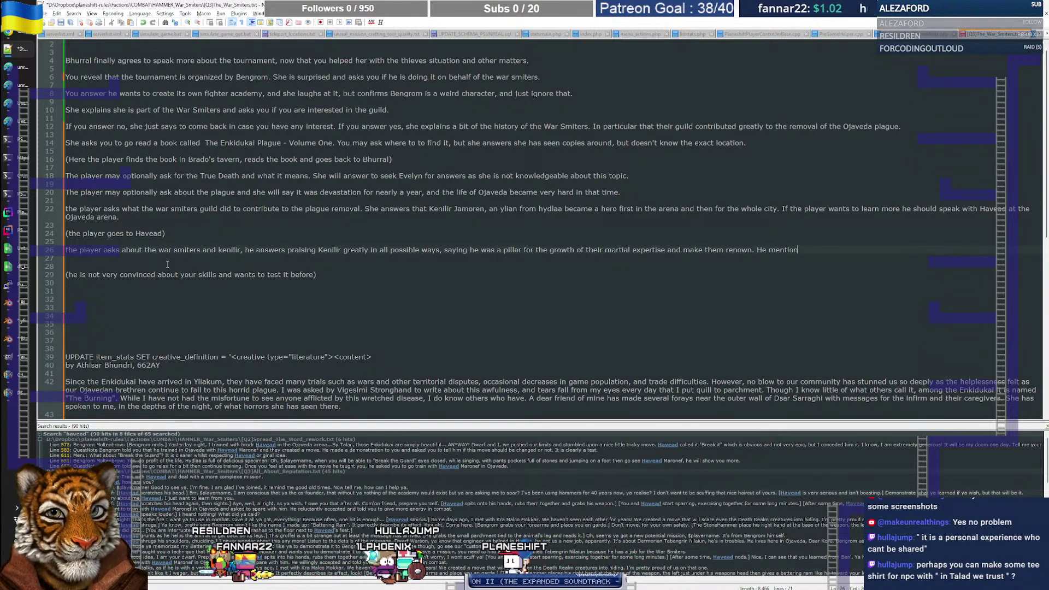
pyautogui.write('s Ke')
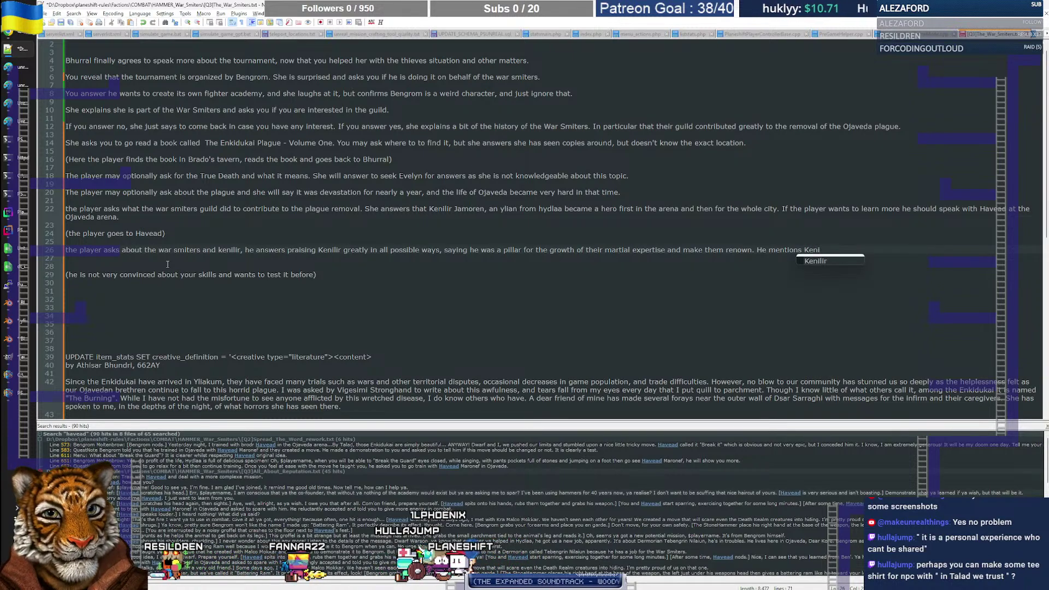
pyautogui.write('nilir')
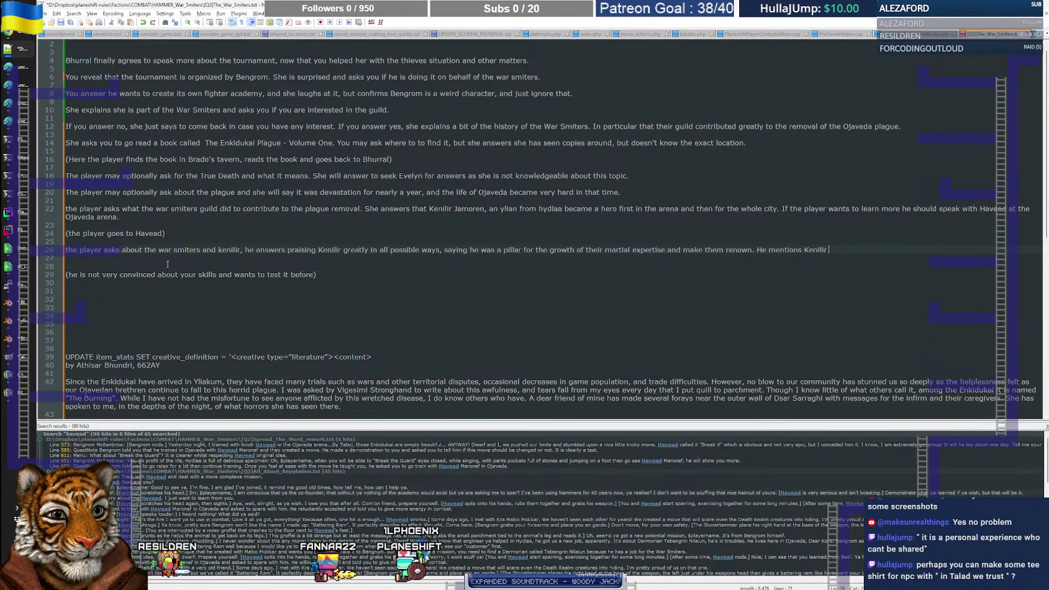
pyautogui.write(' found the source')
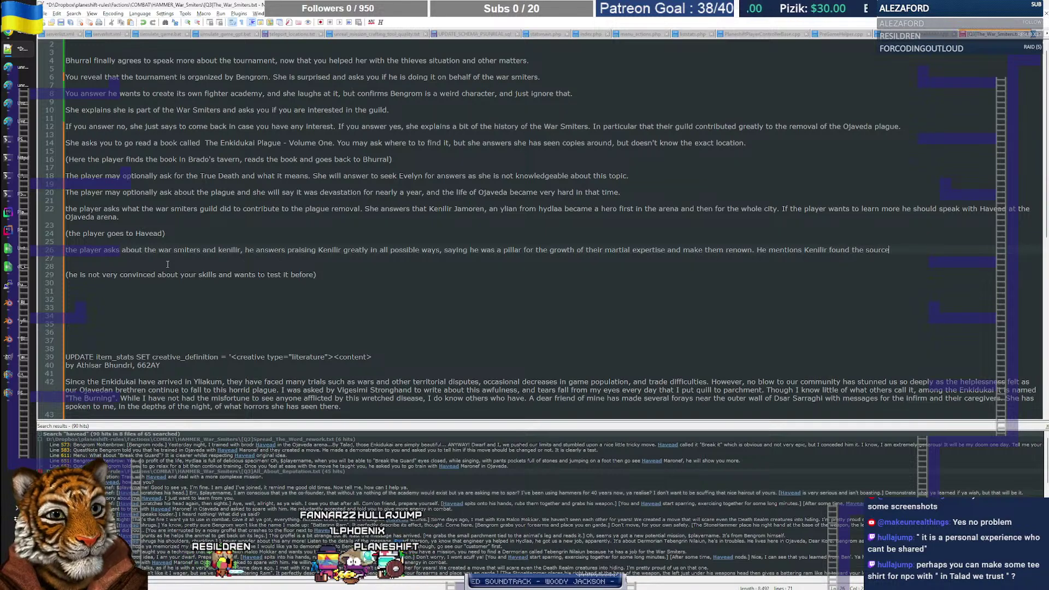
pyautogui.write(' of the pla')
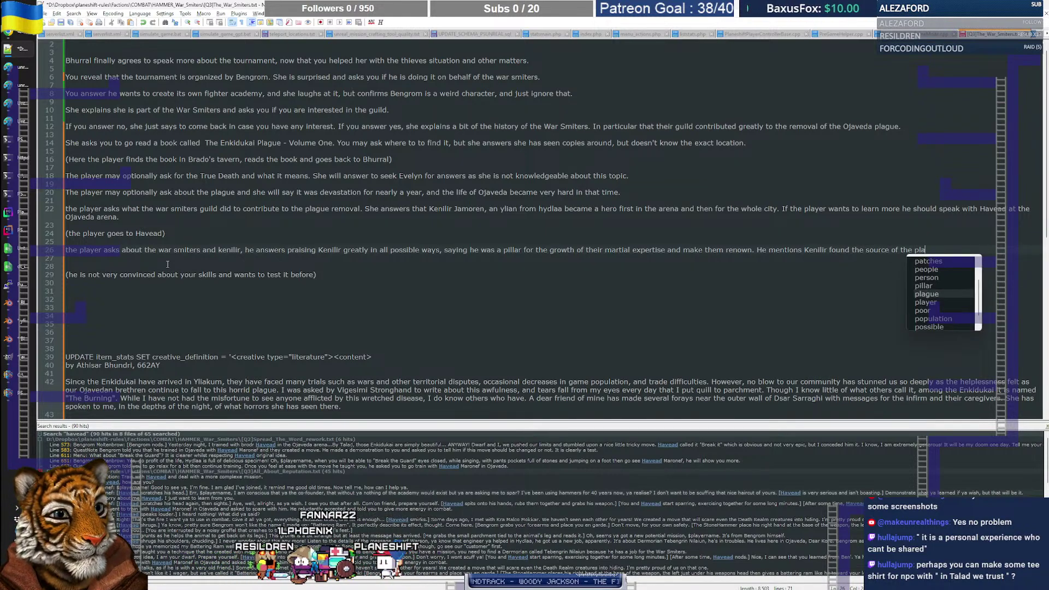
pyautogui.write('gue and ')
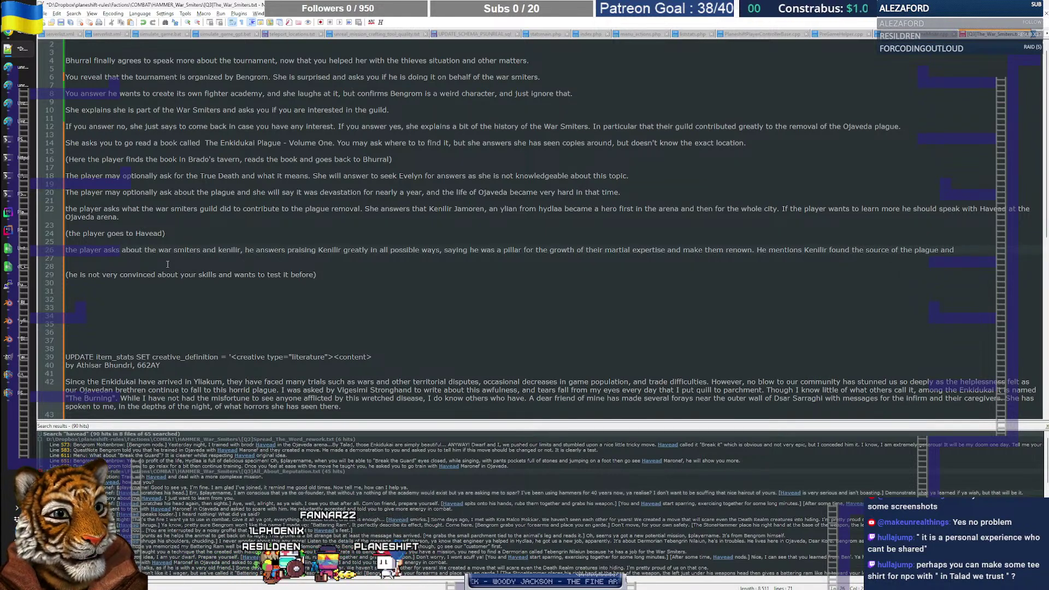
# Step: Finish the Kenilir sentence with "allows the wizards of the city to study it and find a cure."
pyautogui.write('allows the')
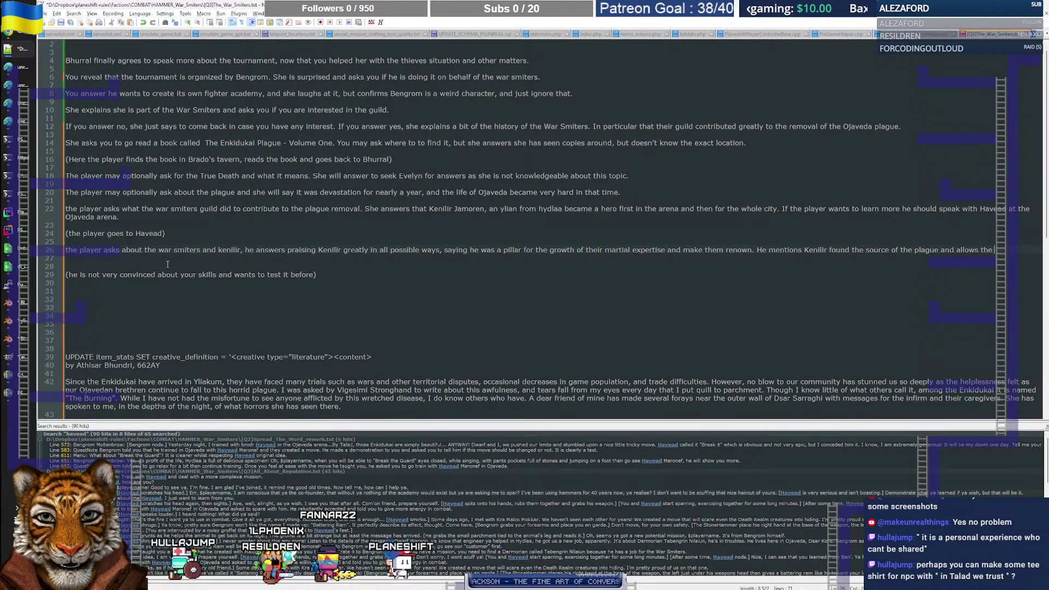
pyautogui.write(' izards')
pyautogui.hotkey('ctrl', 'Left')
pyautogui.write('w')
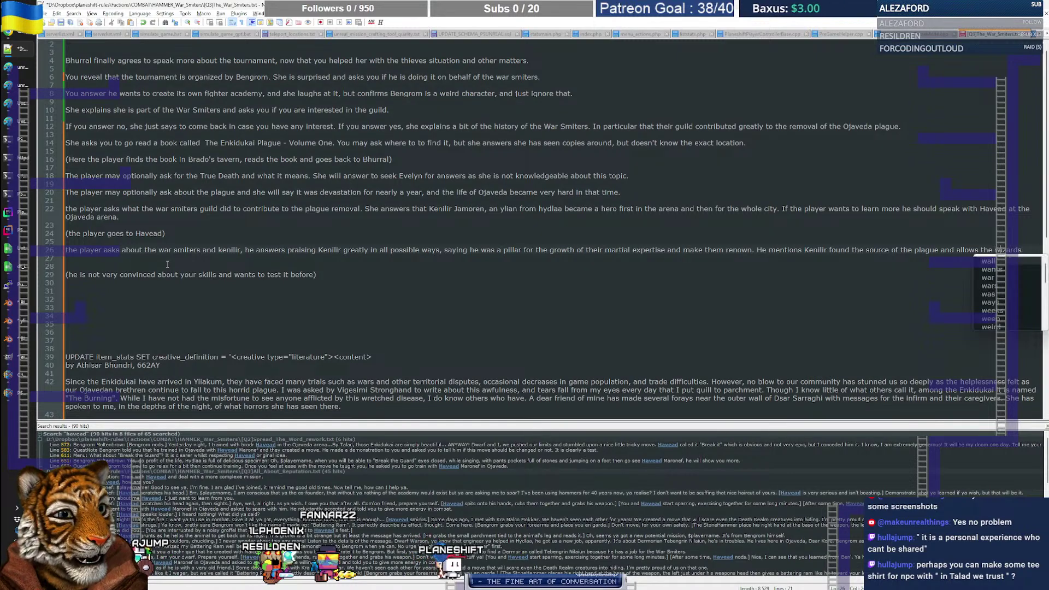
pyautogui.hotkey('ctrl', 'Right')
pyautogui.write('of the city to sty')
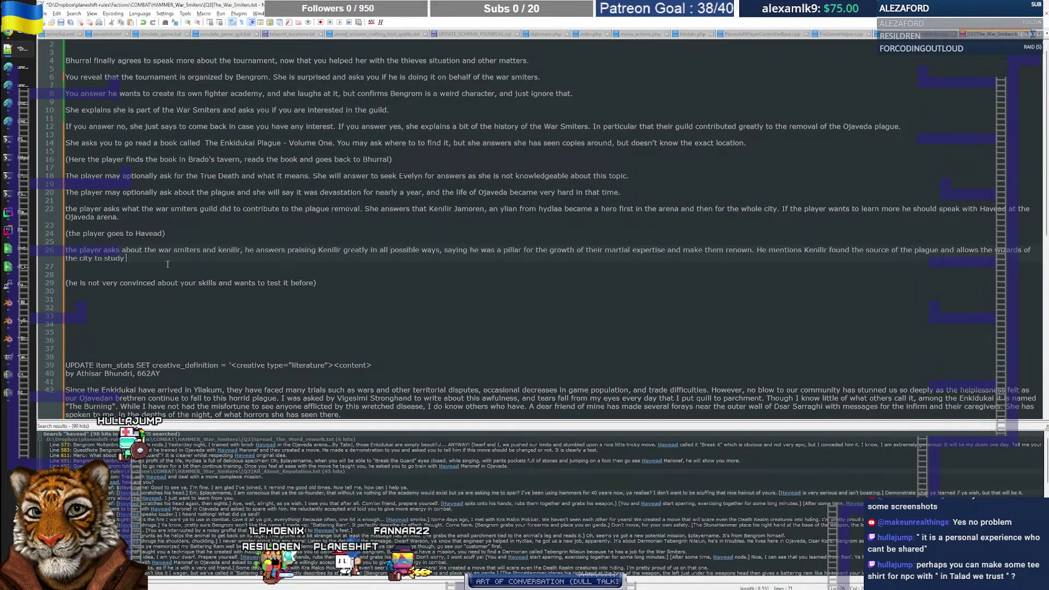
pyautogui.write('dy it')
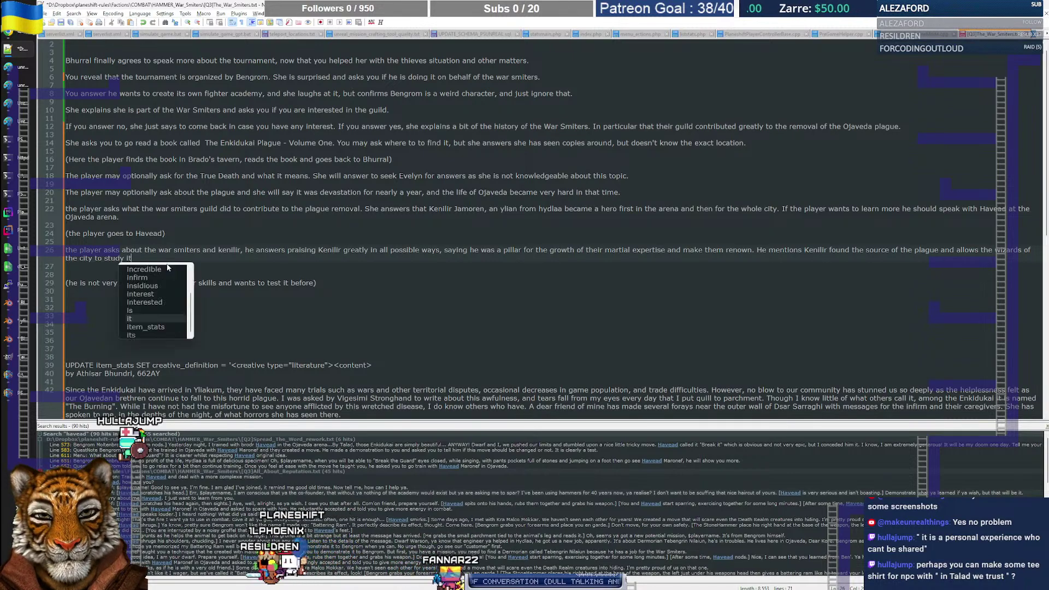
pyautogui.write(' and find a cure.')
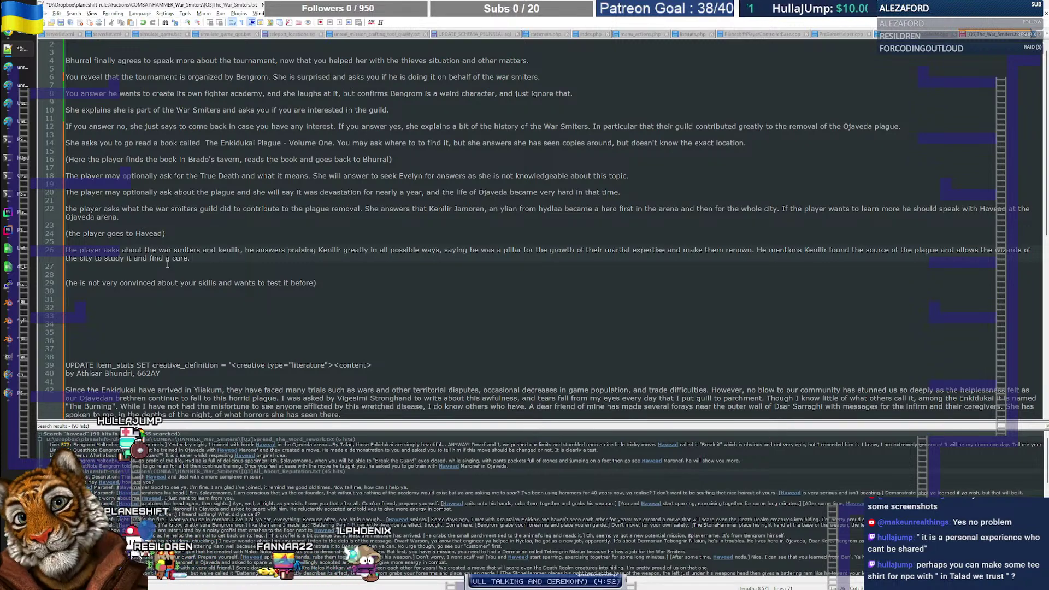
# Step: Start a new paragraph below with "the player inquires more, but here Havead becomes a bit annoyed and"
pyautogui.press('Return')
pyautogui.press('Return')
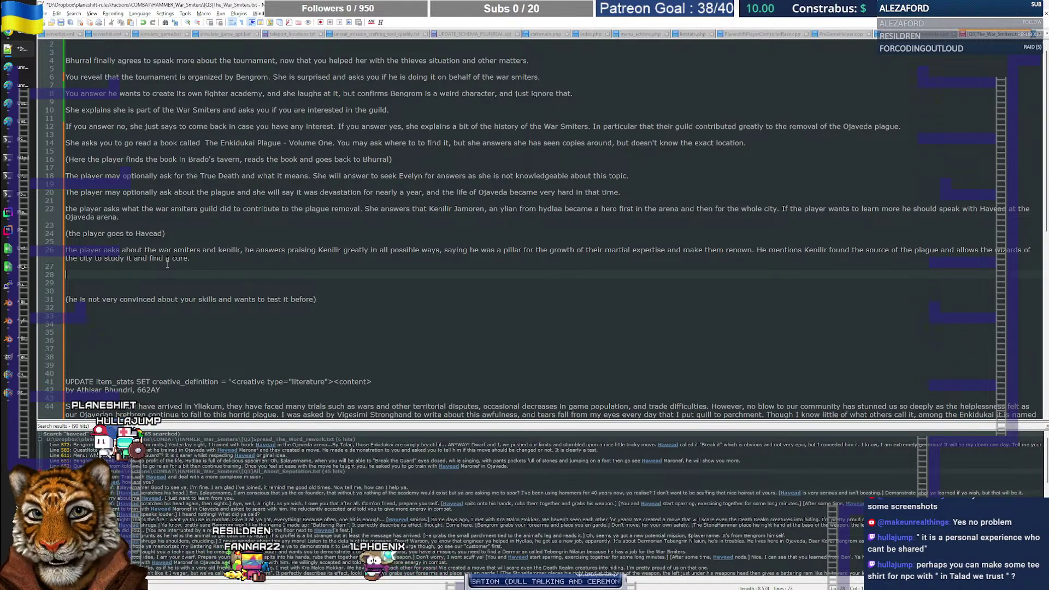
pyautogui.write('the player in')
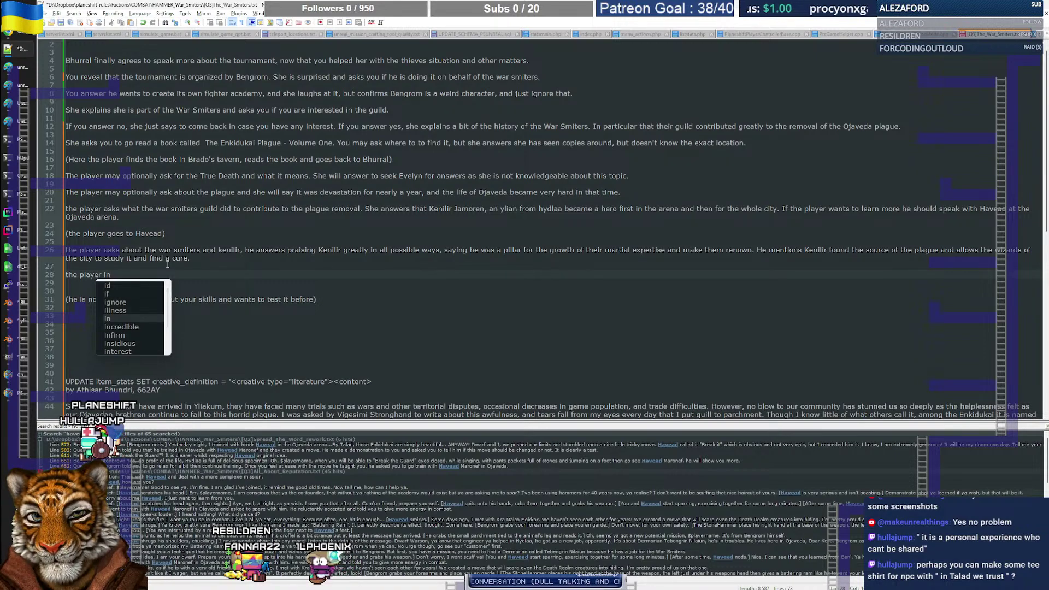
pyautogui.write('quires more, a')
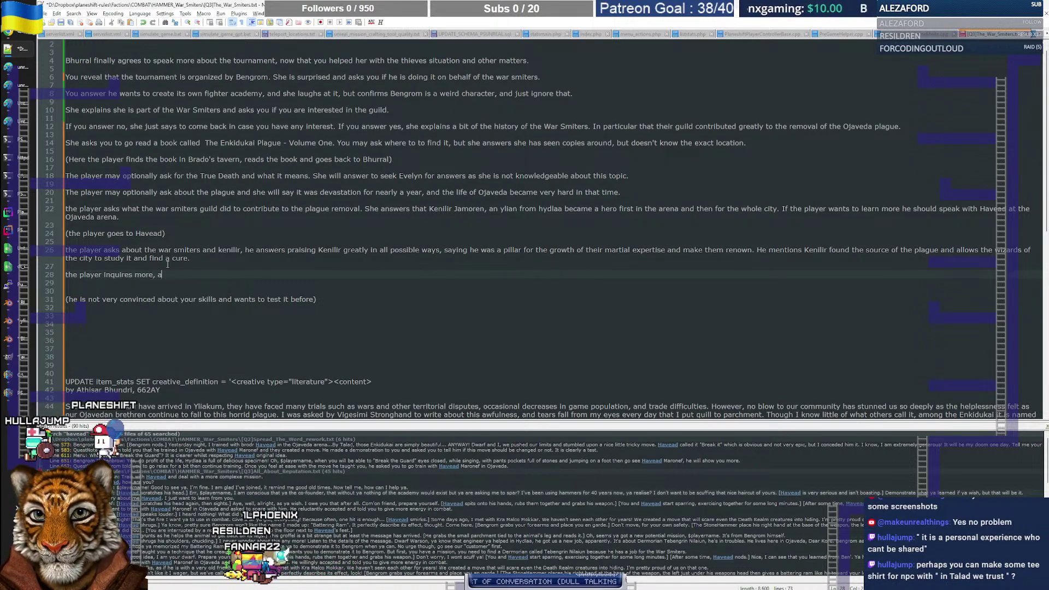
pyautogui.press('BackSpace')
pyautogui.write('but here ')
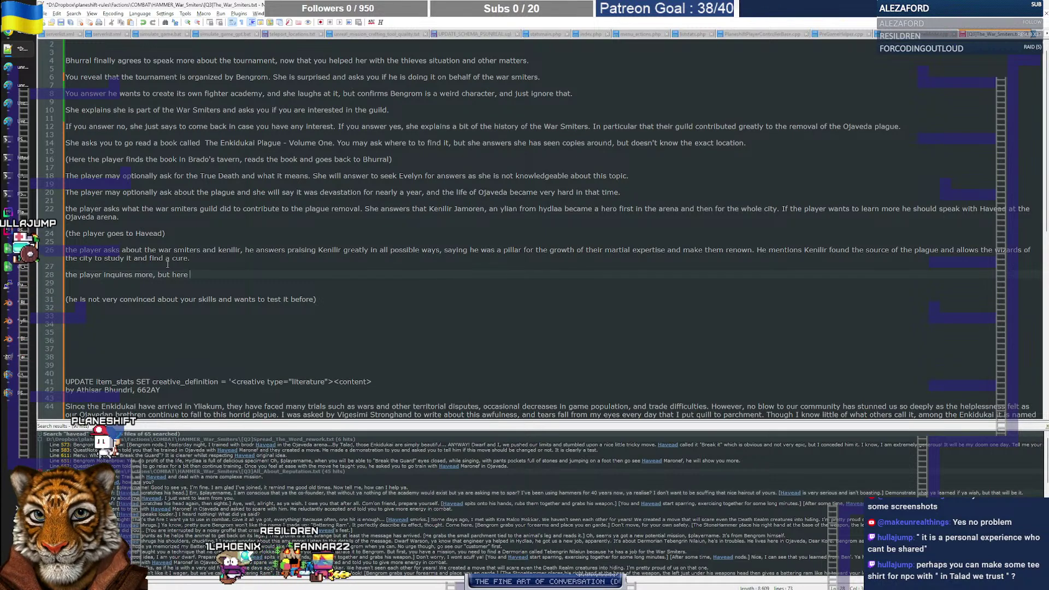
pyautogui.write('Havead ')
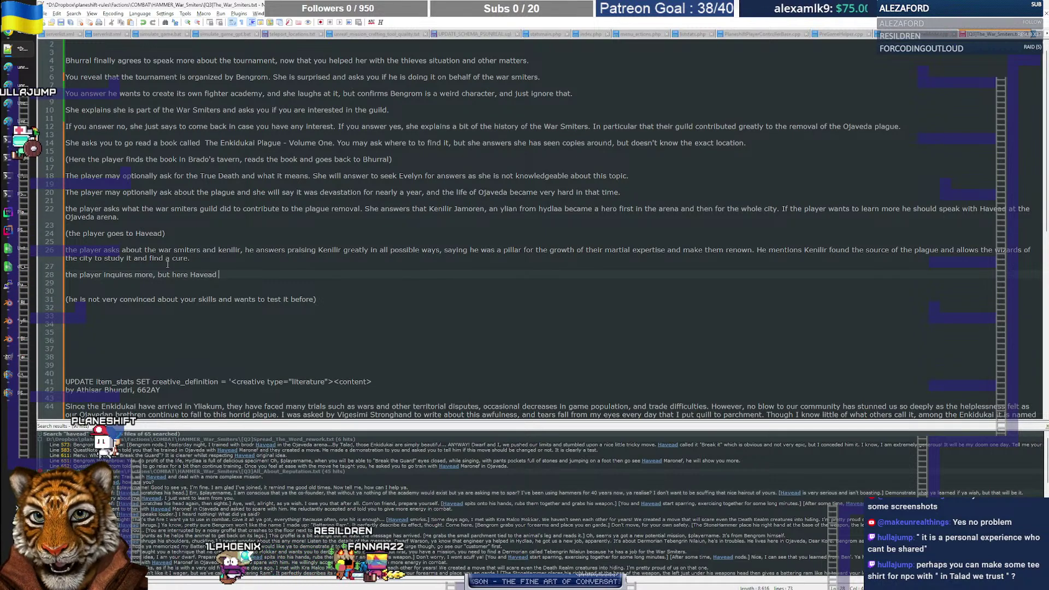
pyautogui.write('becomes a bit')
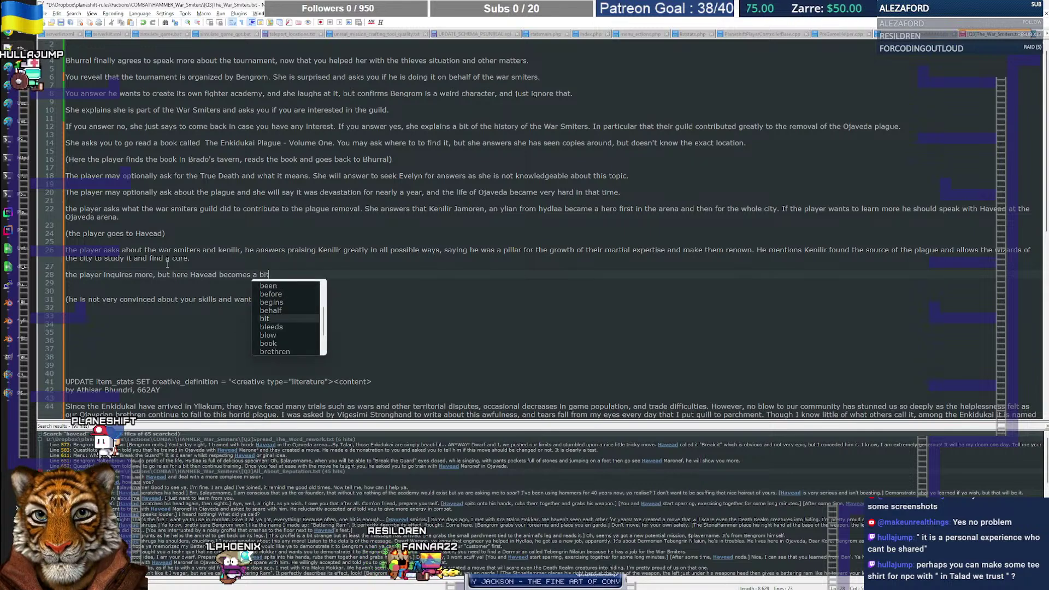
pyautogui.write(' annoyed and ')
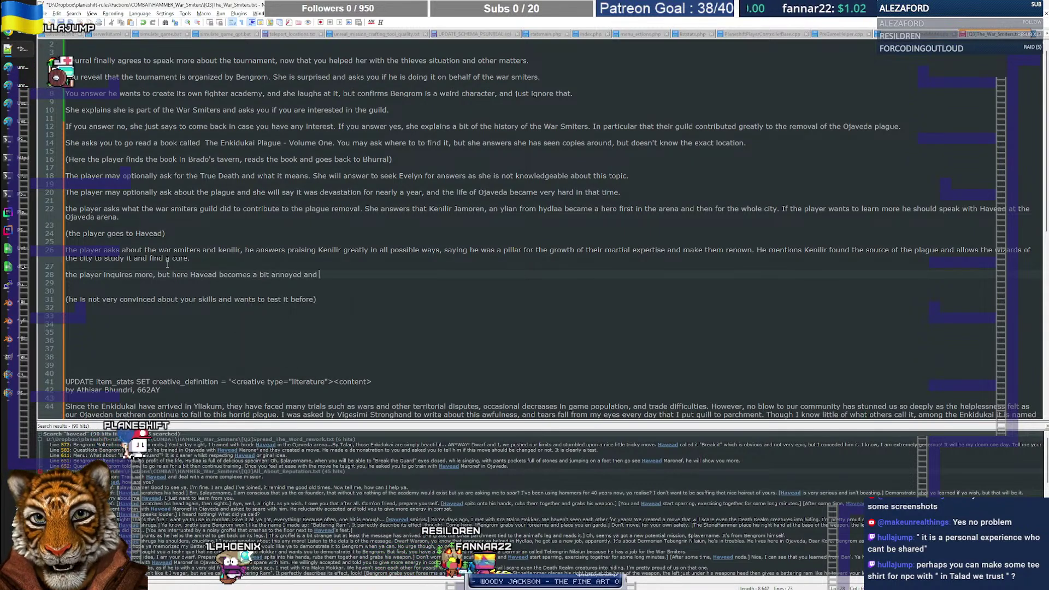
# Step: Complete the sentence about Havead's annoyance with "questions if the player is worth all this information."
pyautogui.write('questions if ')
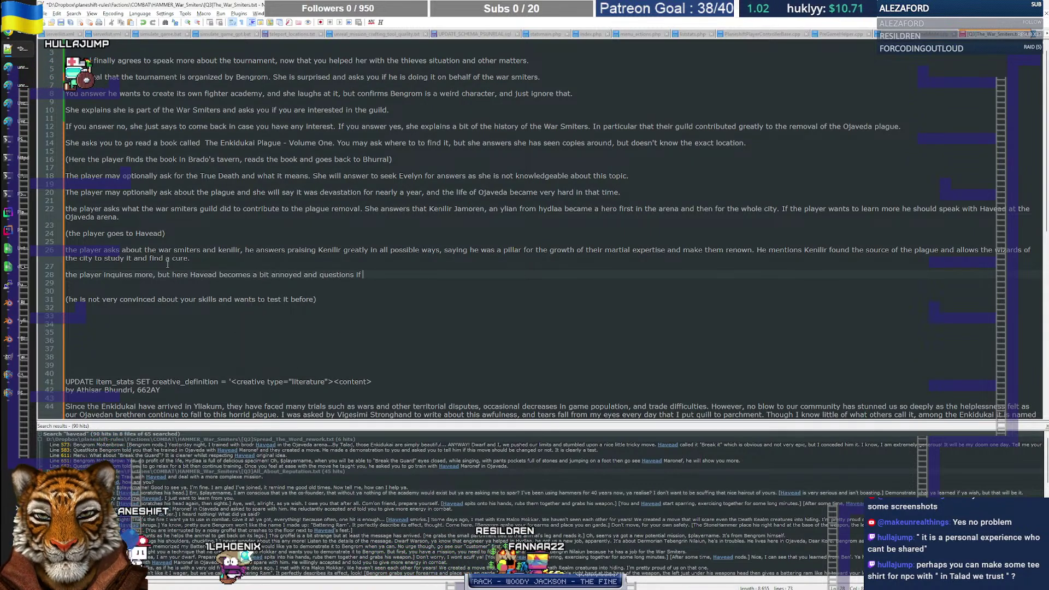
pyautogui.write('the player is wro')
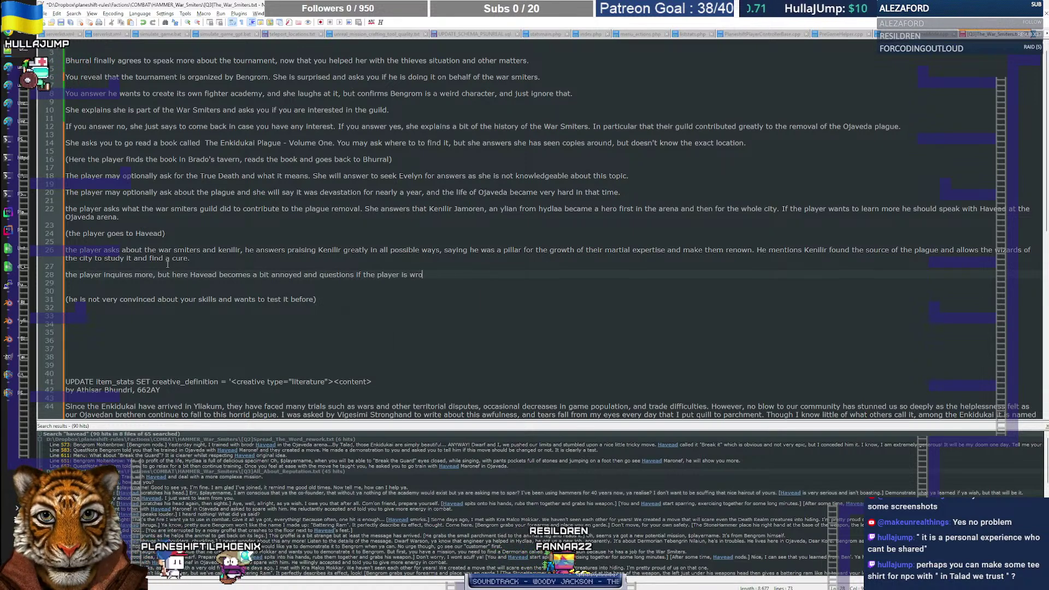
pyautogui.press('BackSpace')
pyautogui.press('BackSpace')
pyautogui.write('orth all thi s')
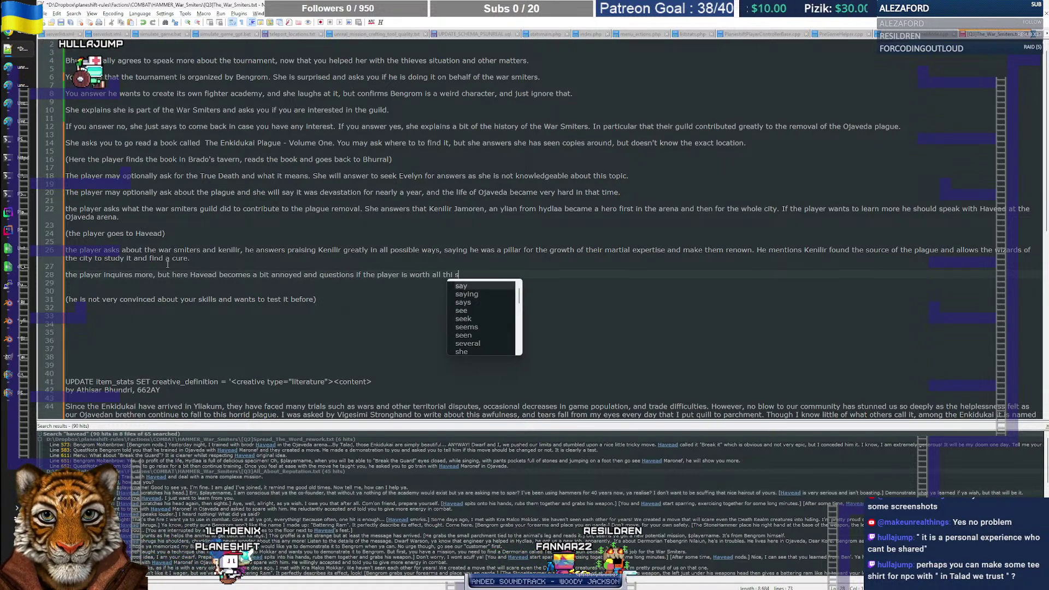
pyautogui.press('BackSpace')
pyautogui.press('BackSpace')
pyautogui.write('s information.')
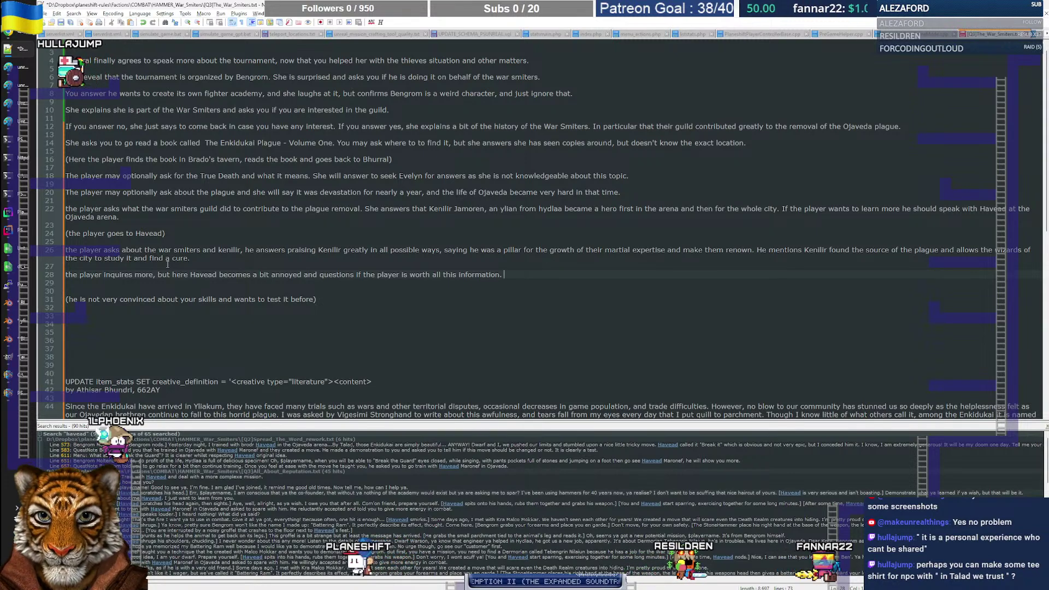
# Step: Add "He will question the player on two axis, one his knowledge of Kenilir history , at least the basics" to the same paragraph
pyautogui.write('He wil')
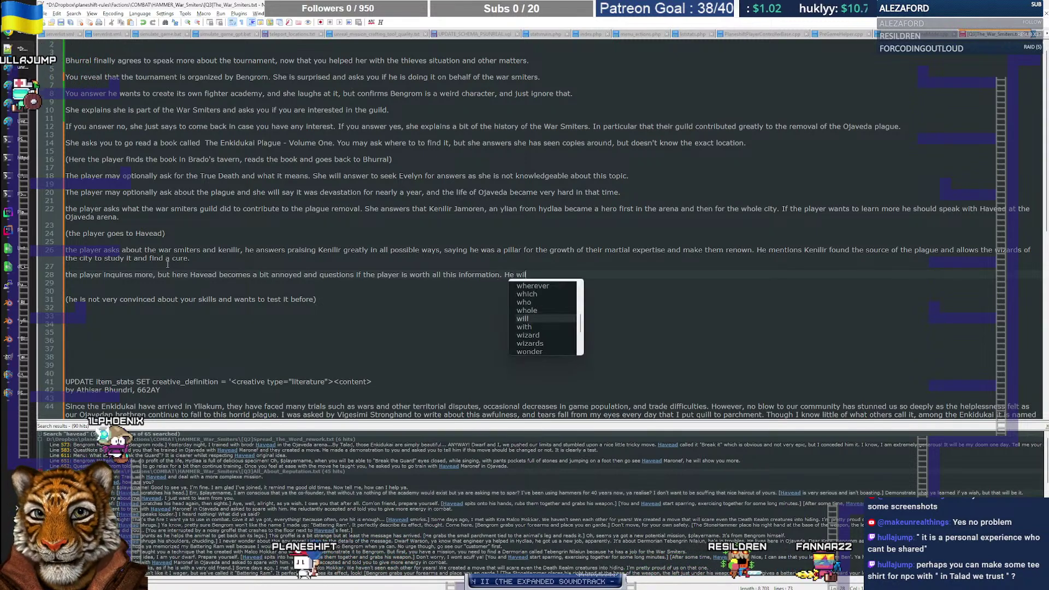
pyautogui.write('l question the pla')
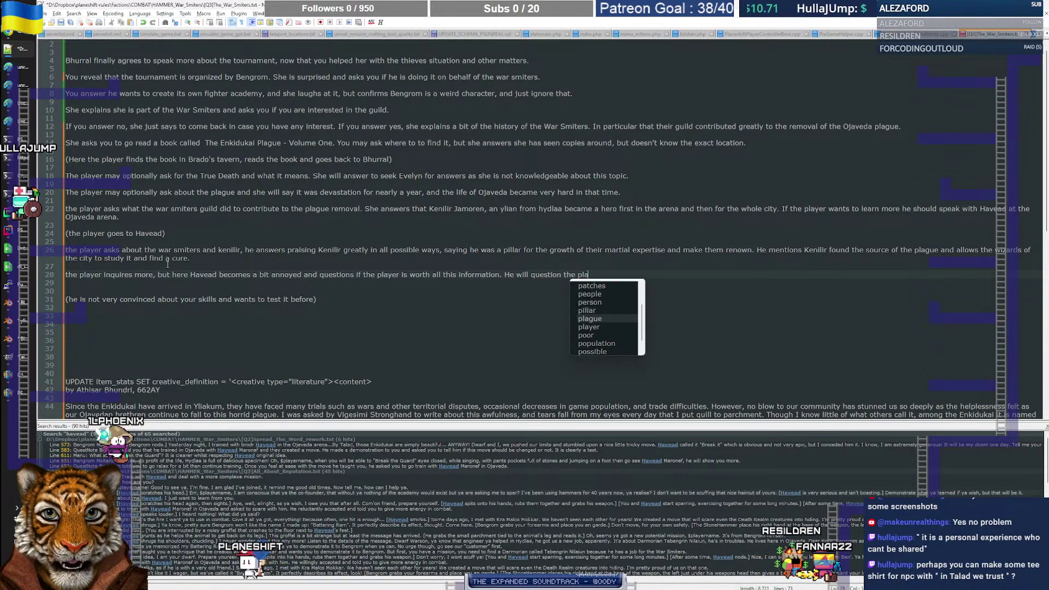
pyautogui.write('yer on two a')
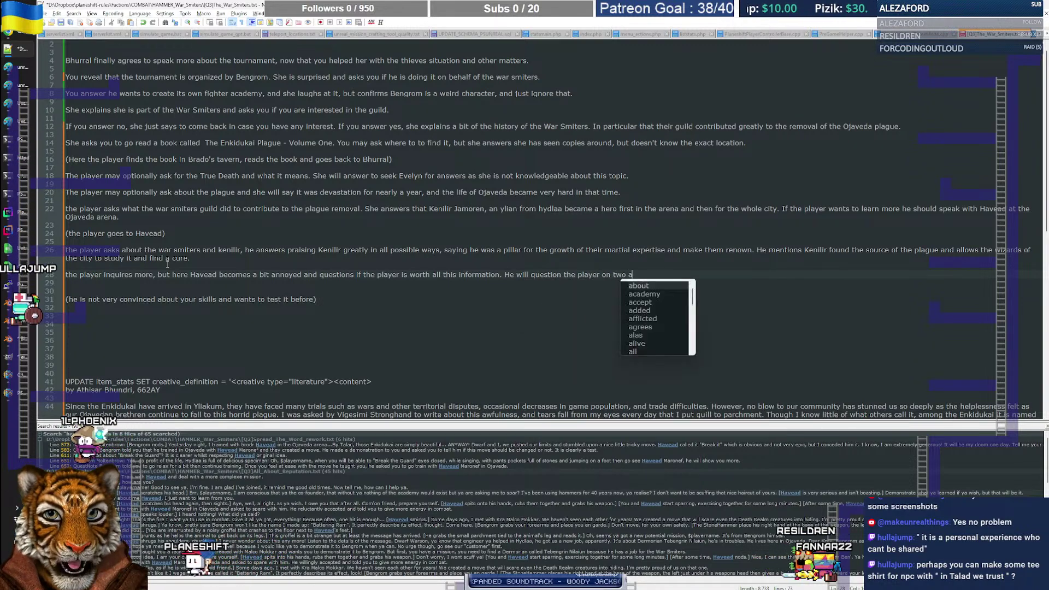
pyautogui.write('xis, one')
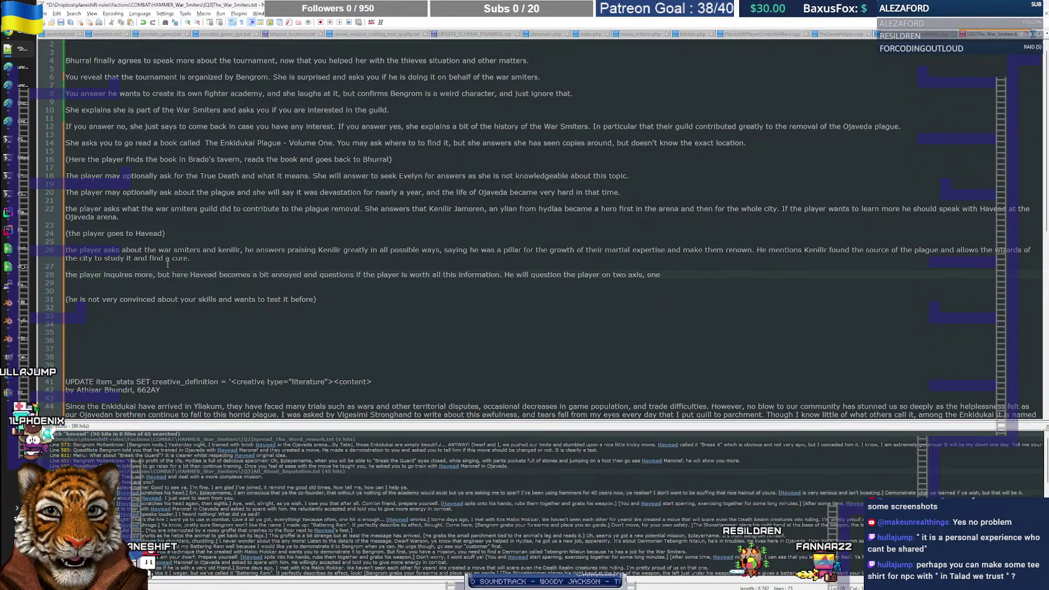
pyautogui.write(' his knowled')
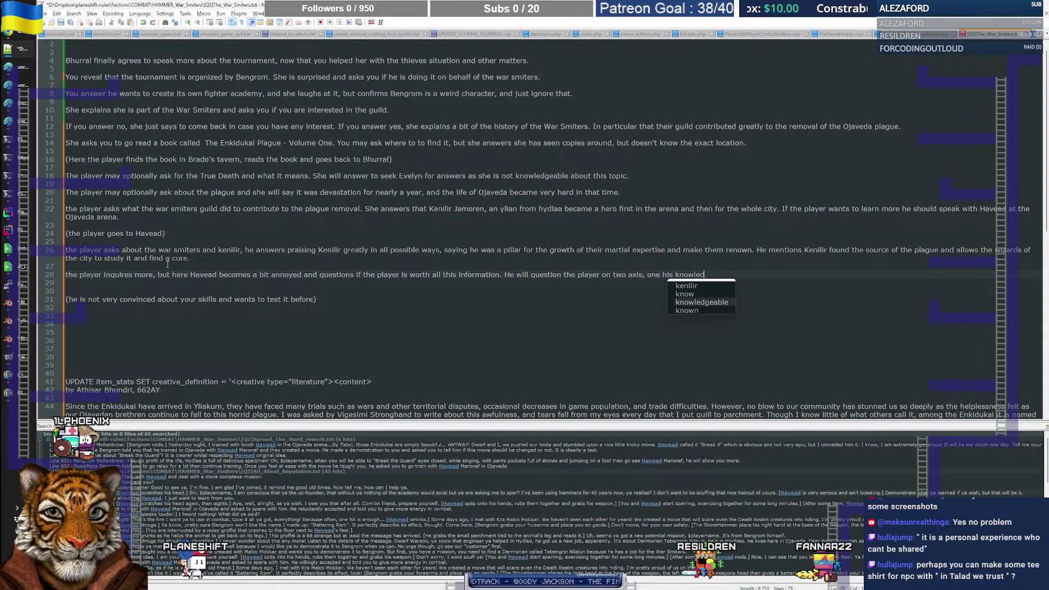
pyautogui.write('ge of the')
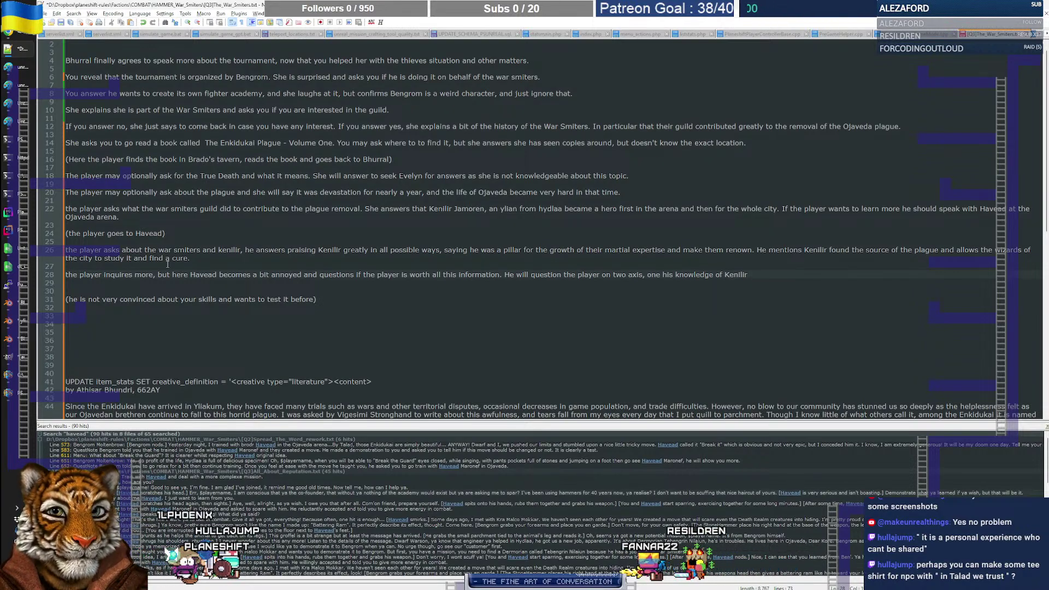
pyautogui.write('histor')
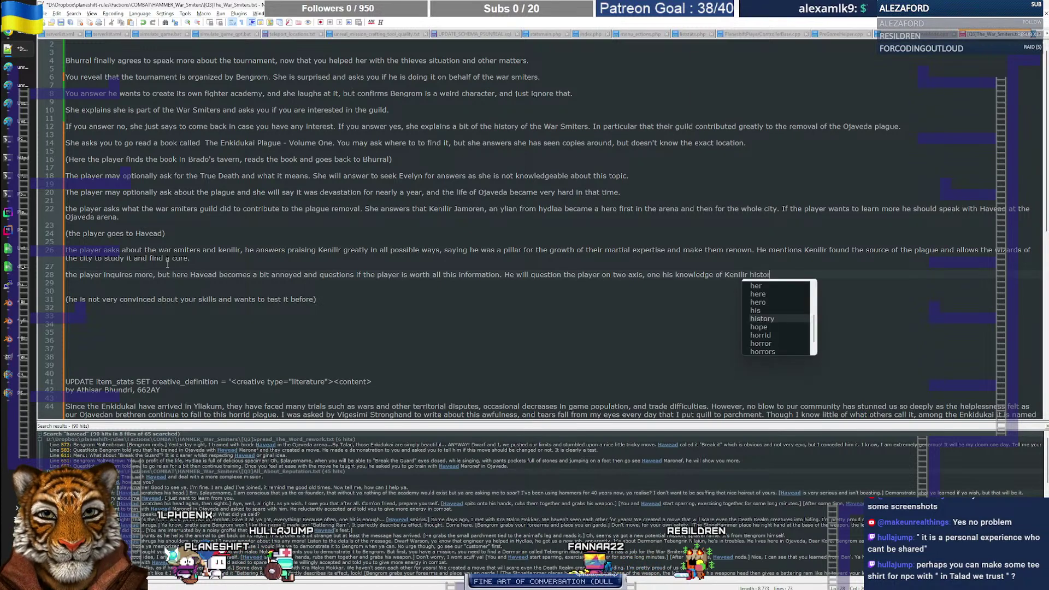
pyautogui.write('y , ')
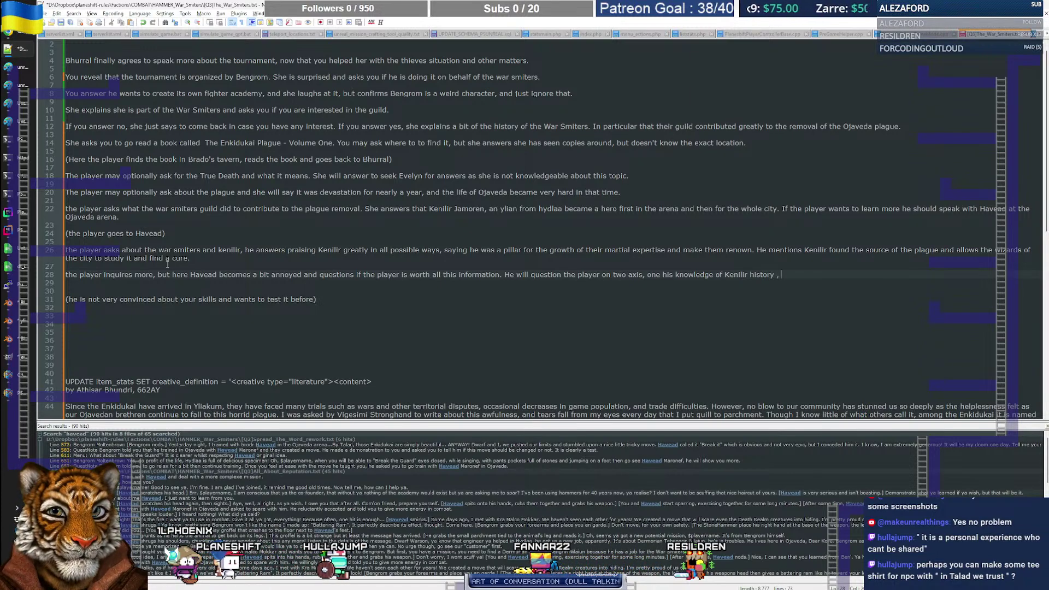
pyautogui.write('at least the basics.')
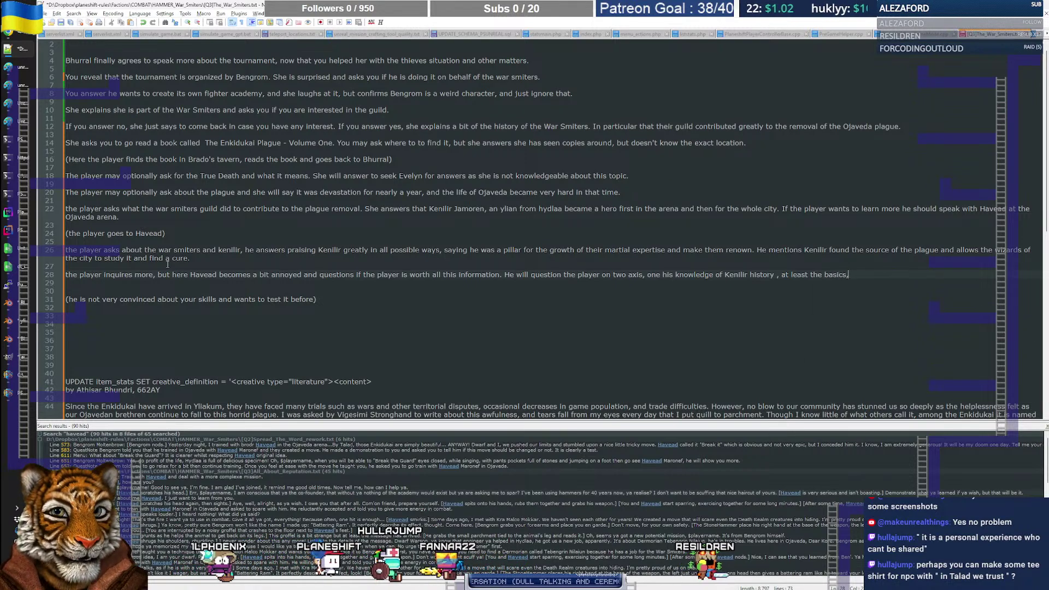
# Step: Continue the Havead paragraph with ", asking some questions. (example who was the lover of him: Geraldine)"
pyautogui.press('BackSpace')
pyautogui.write(', asking some qu')
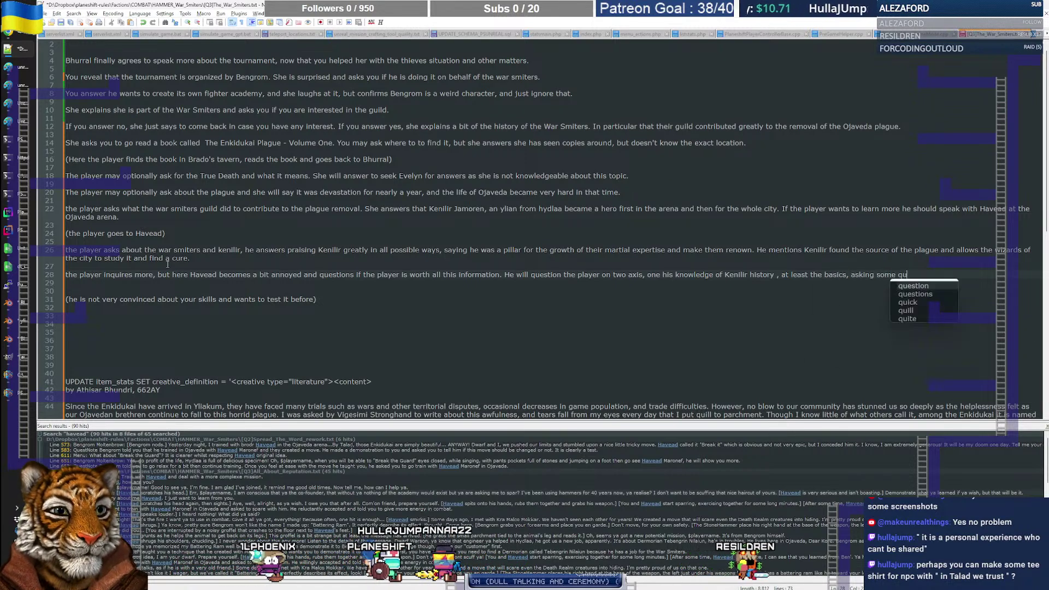
pyautogui.write('estions. (e')
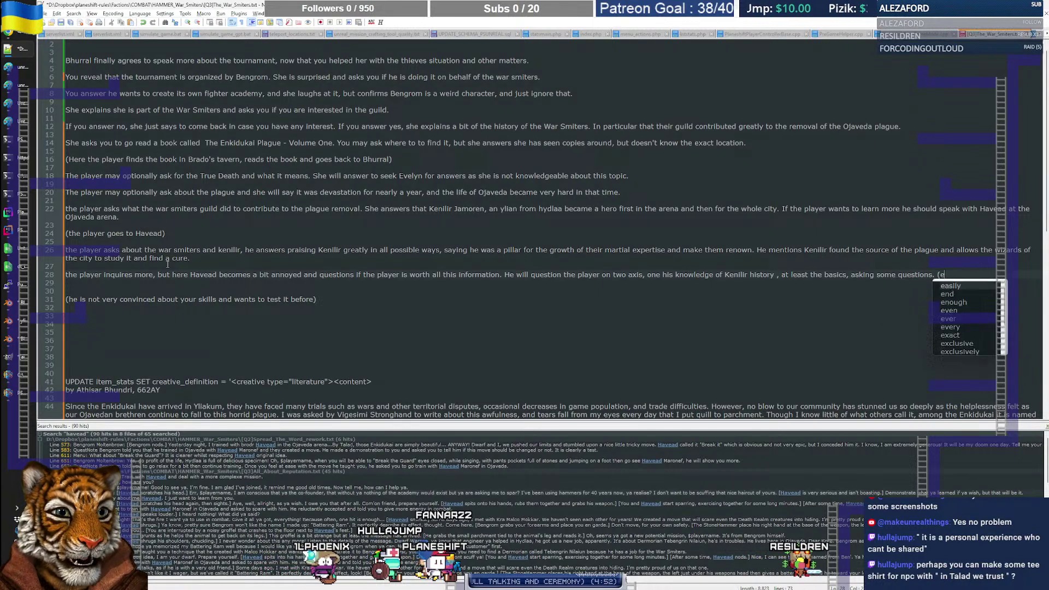
pyautogui.write('xample who was th')
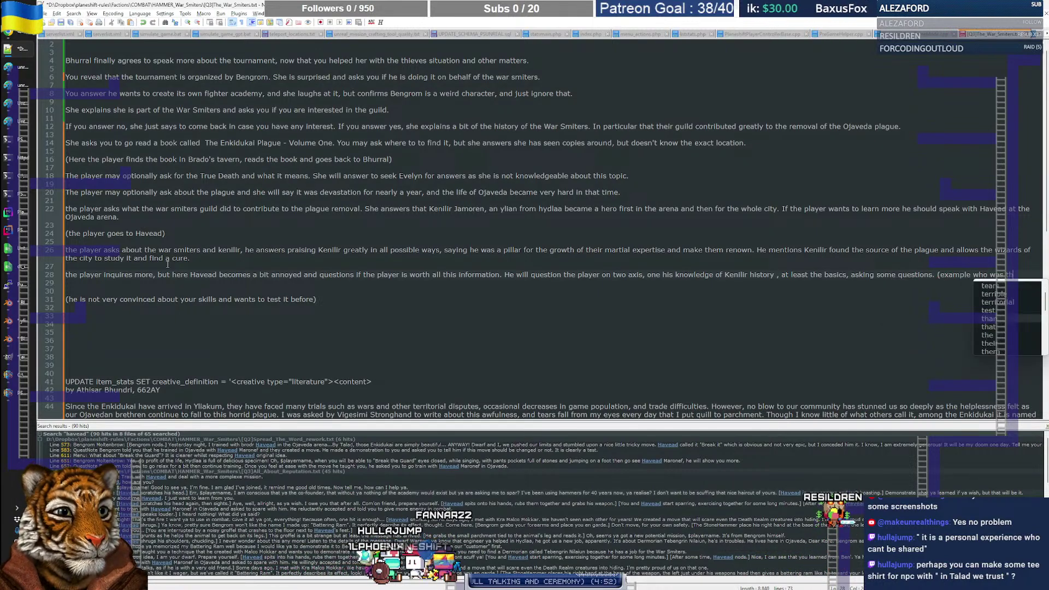
pyautogui.write('e')
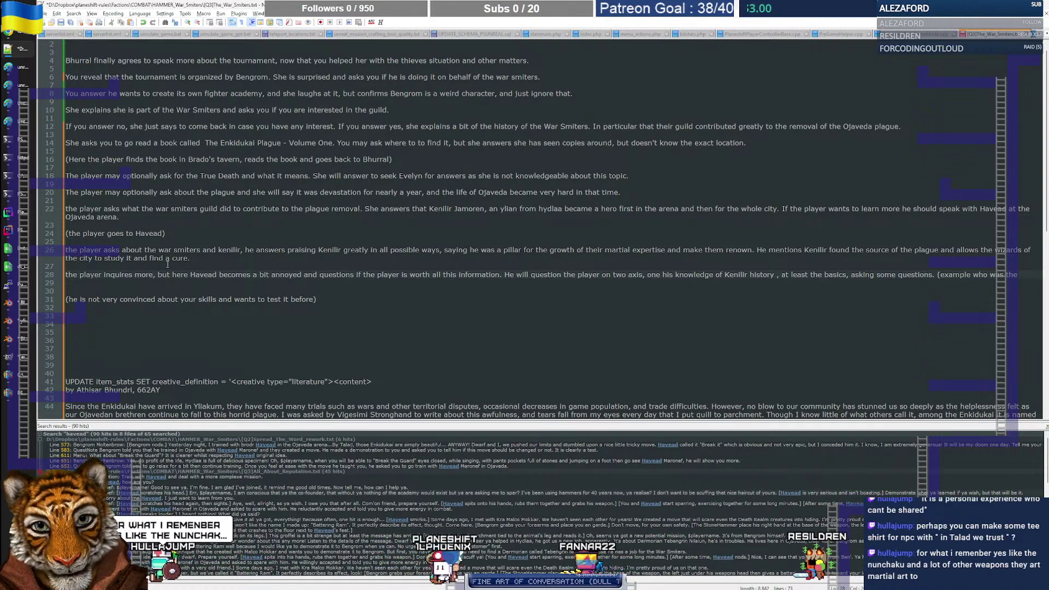
pyautogui.write('lo')
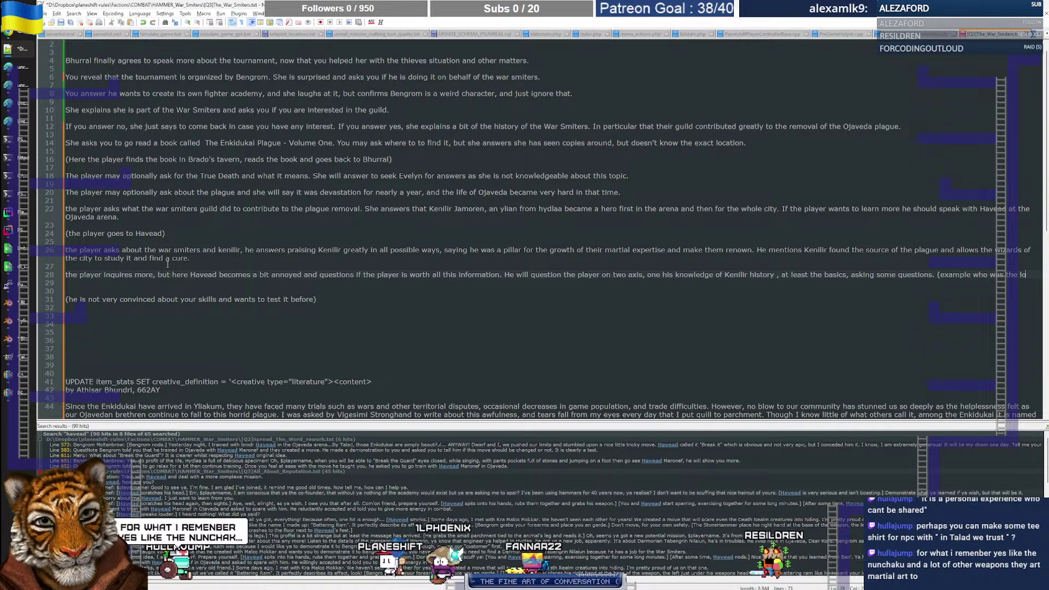
pyautogui.write('ver')
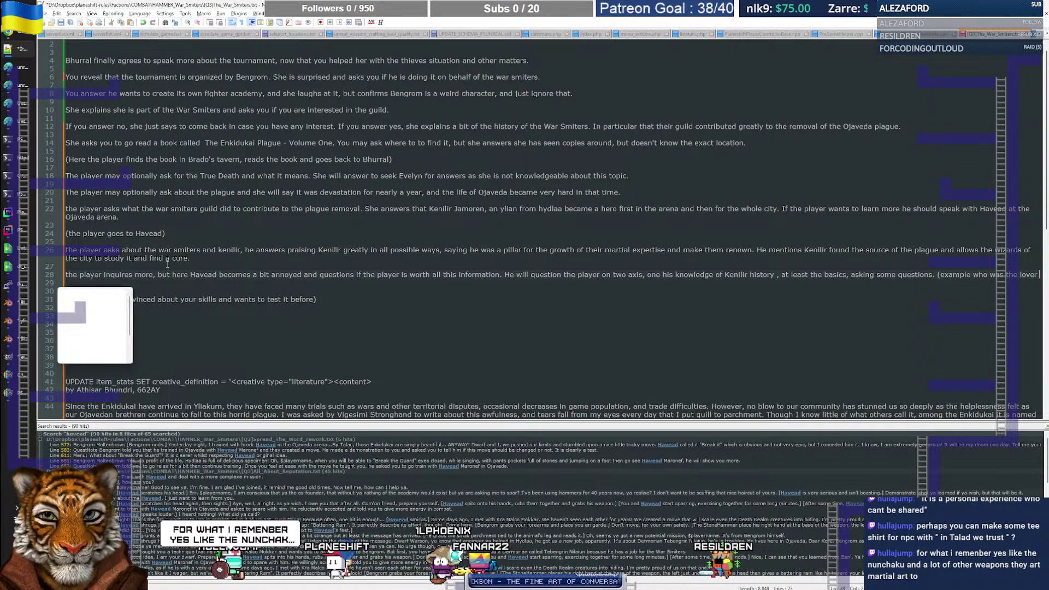
pyautogui.write(' of him: ')
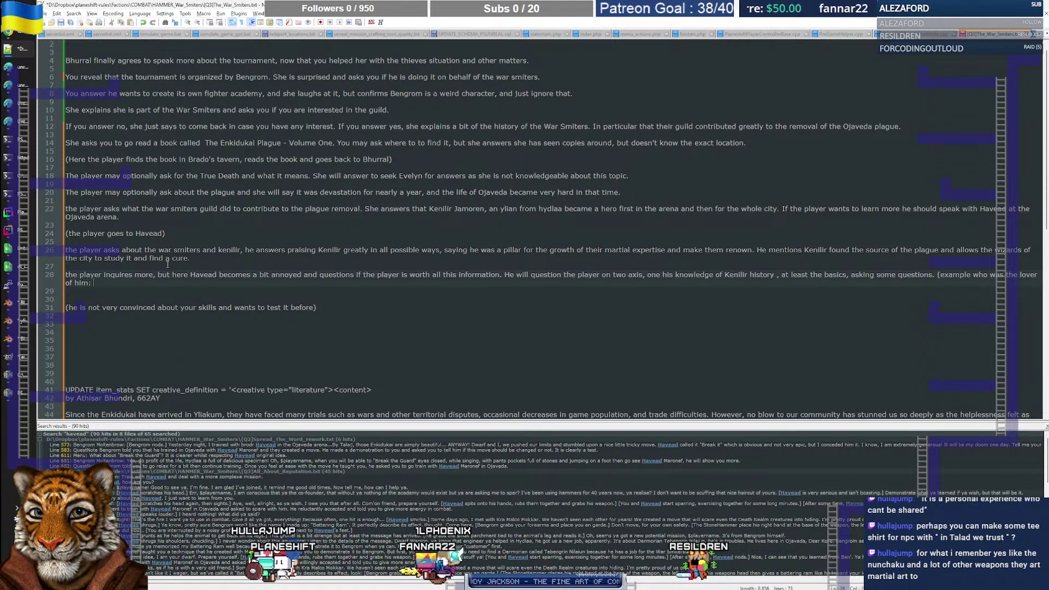
pyautogui.write('Geraldine)')
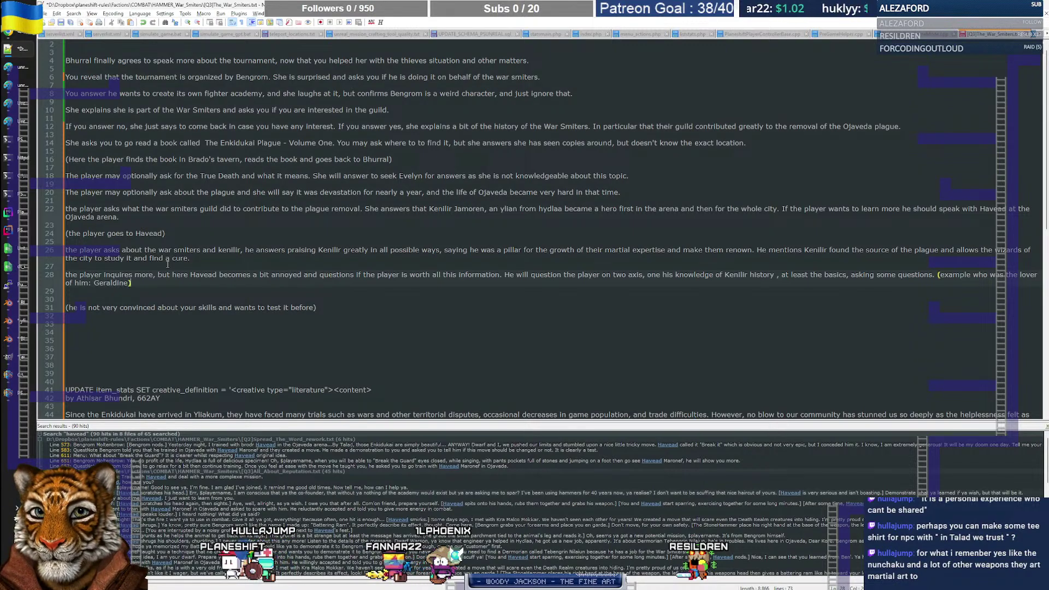
# Step: Finish the Havead paragraph with ". The player can find this information in another book."
pyautogui.write('. The player can din')
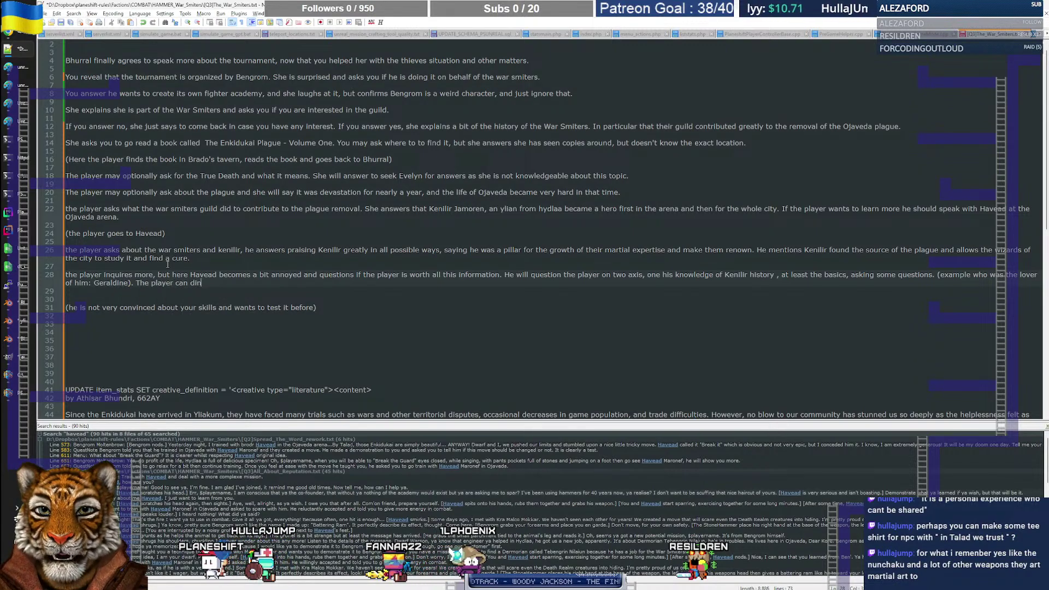
pyautogui.press('BackSpace')
pyautogui.press('BackSpace')
pyautogui.press('BackSpace')
pyautogui.write('find ')
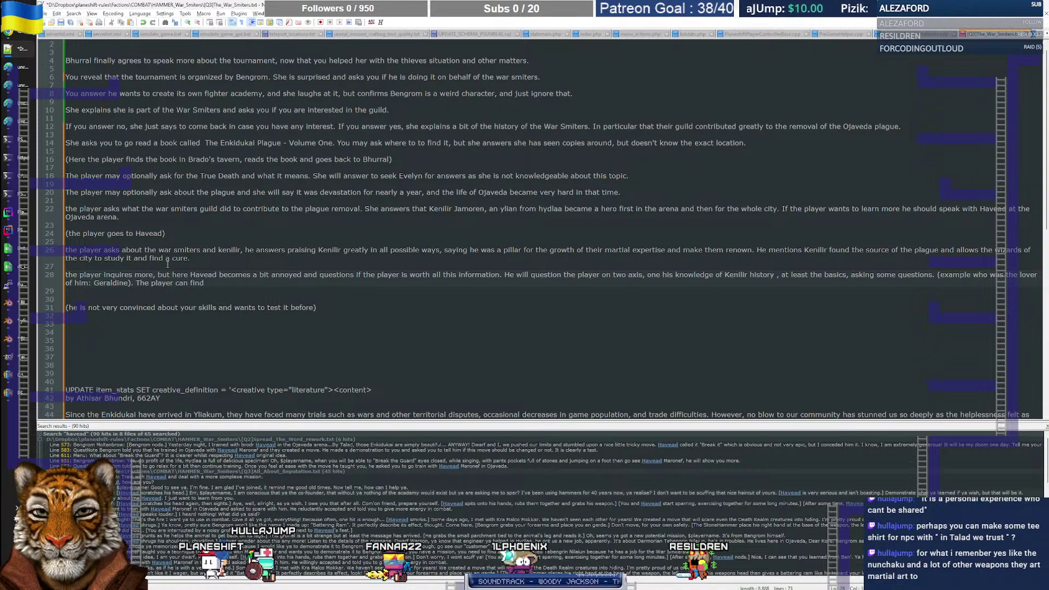
pyautogui.write('this information in anot')
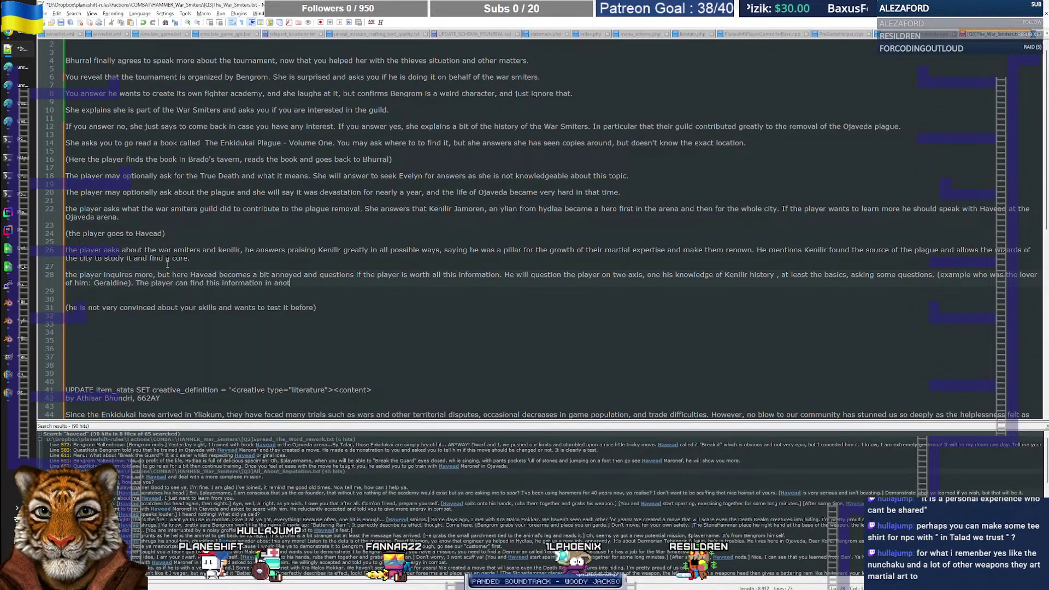
pyautogui.write('her book.')
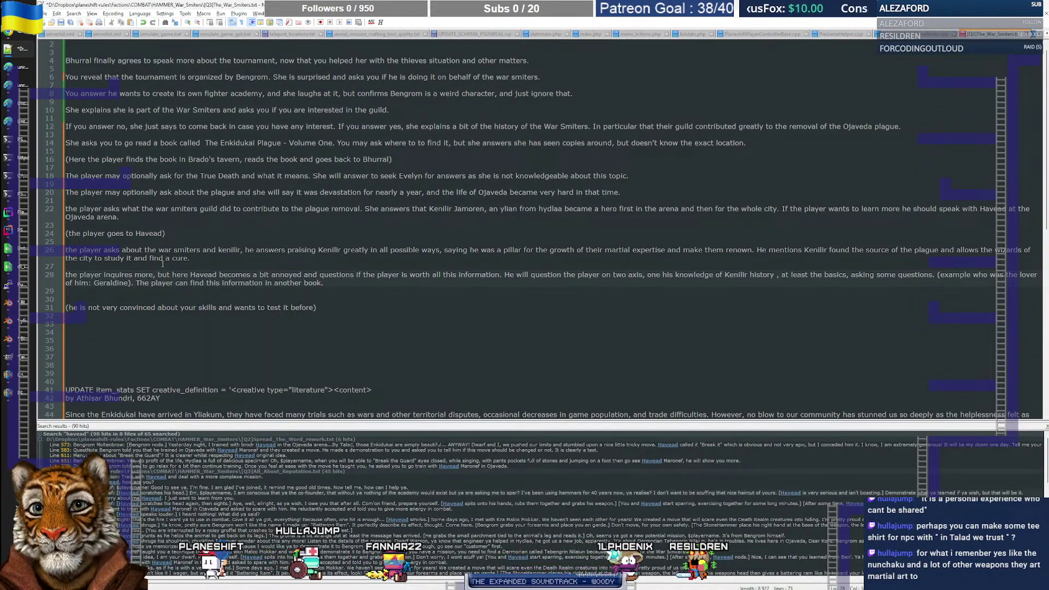
# Step: Switch to the PlaneShift game client, close Stats and Skills, and raise the character into the air using Gravity and the "/slide me u" command
pyautogui.click(13, 395)
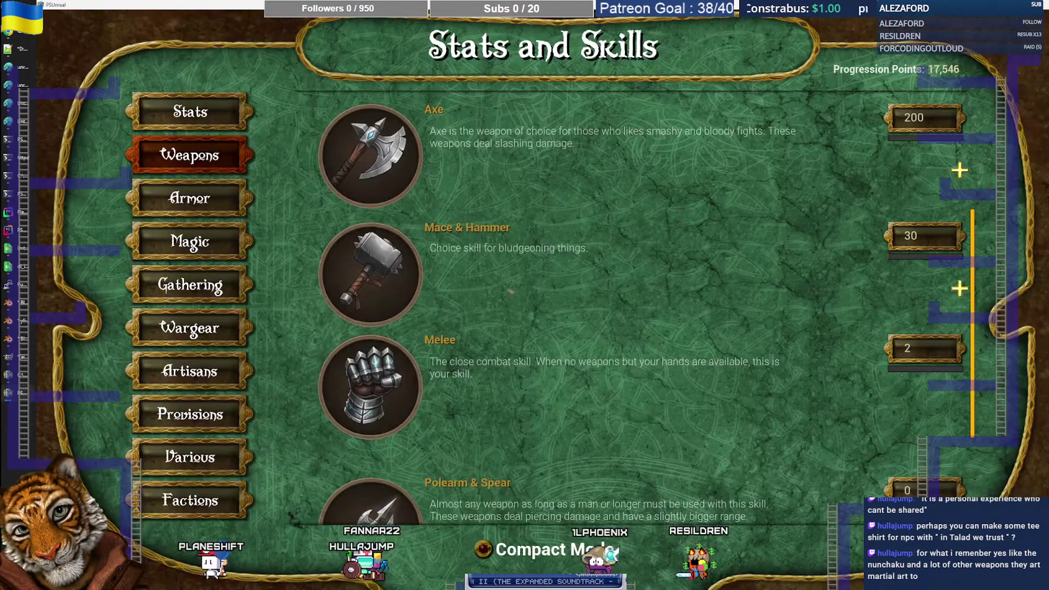
pyautogui.press('Escape')
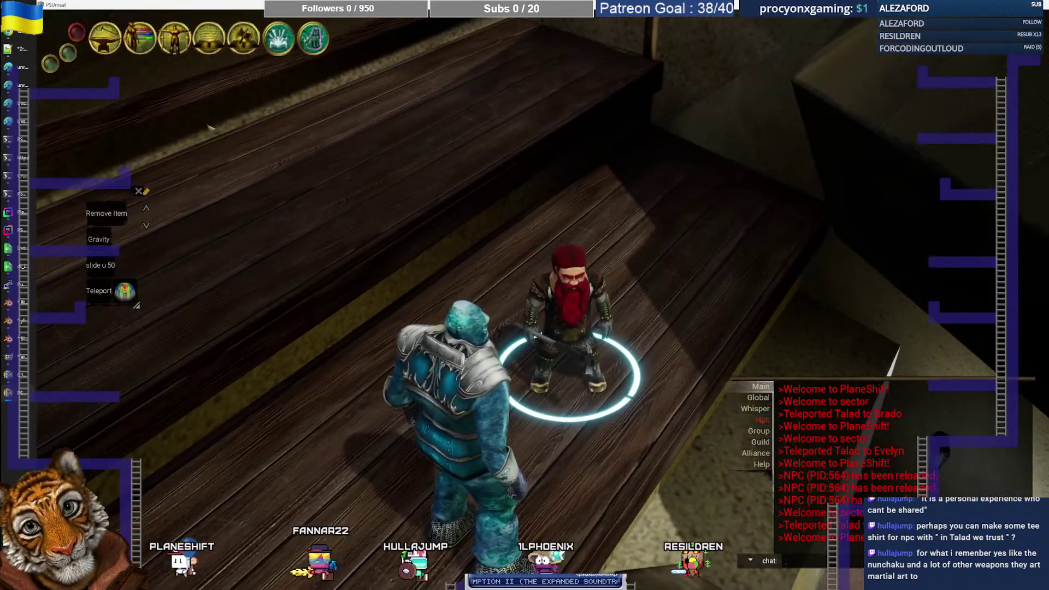
pyautogui.click(108, 244)
pyautogui.click(805, 562)
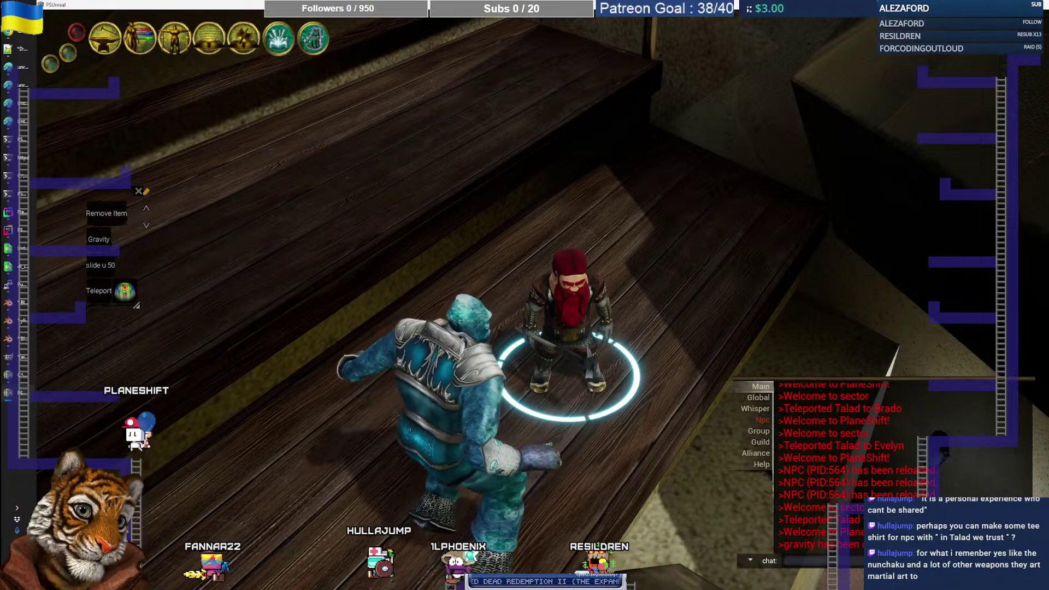
pyautogui.write('/')
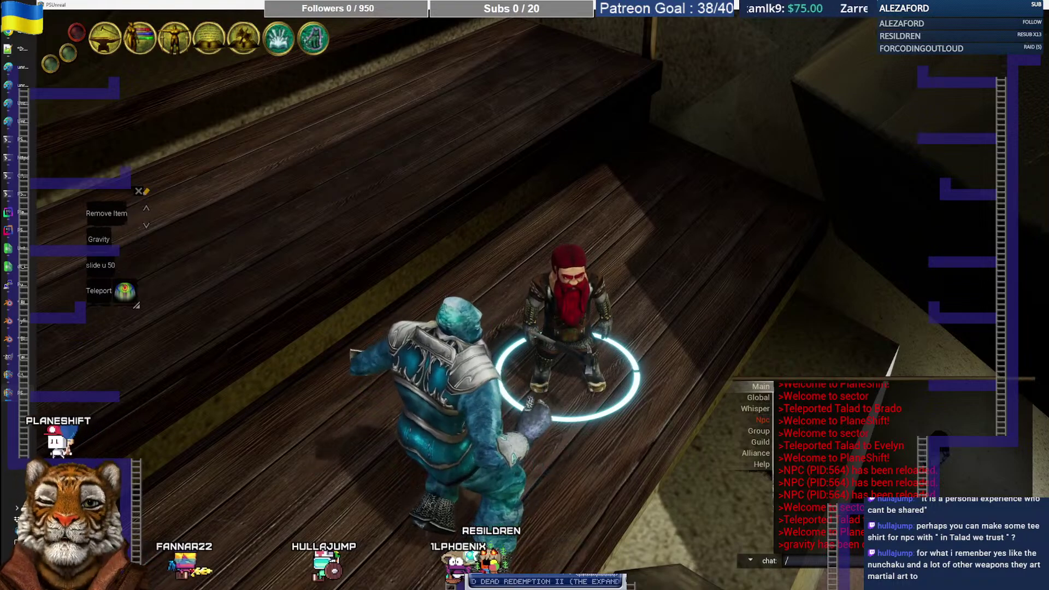
pyautogui.write('slide me')
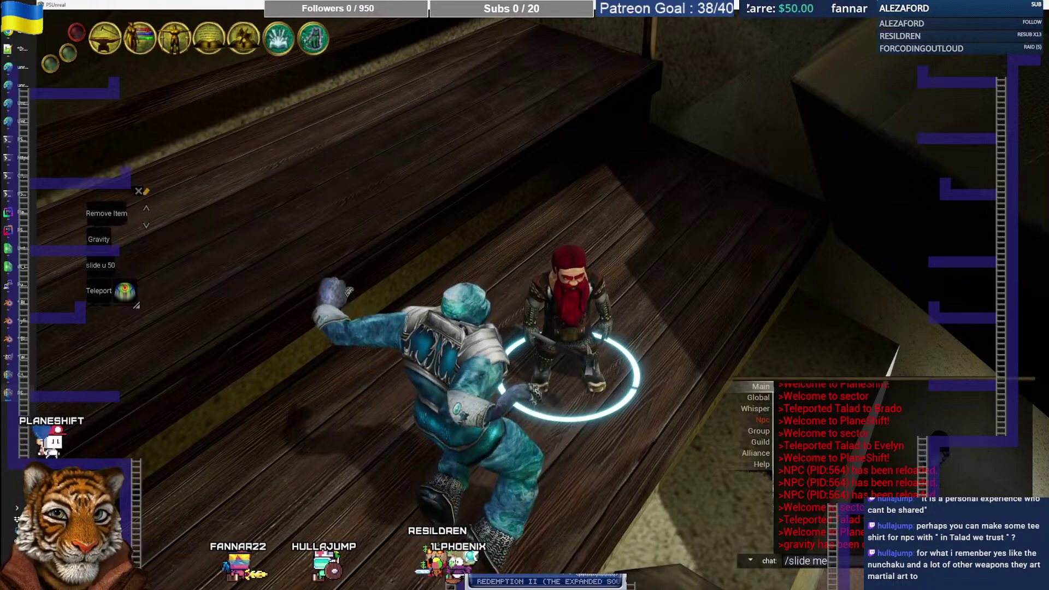
pyautogui.write(' u 4')
pyautogui.press('Return')
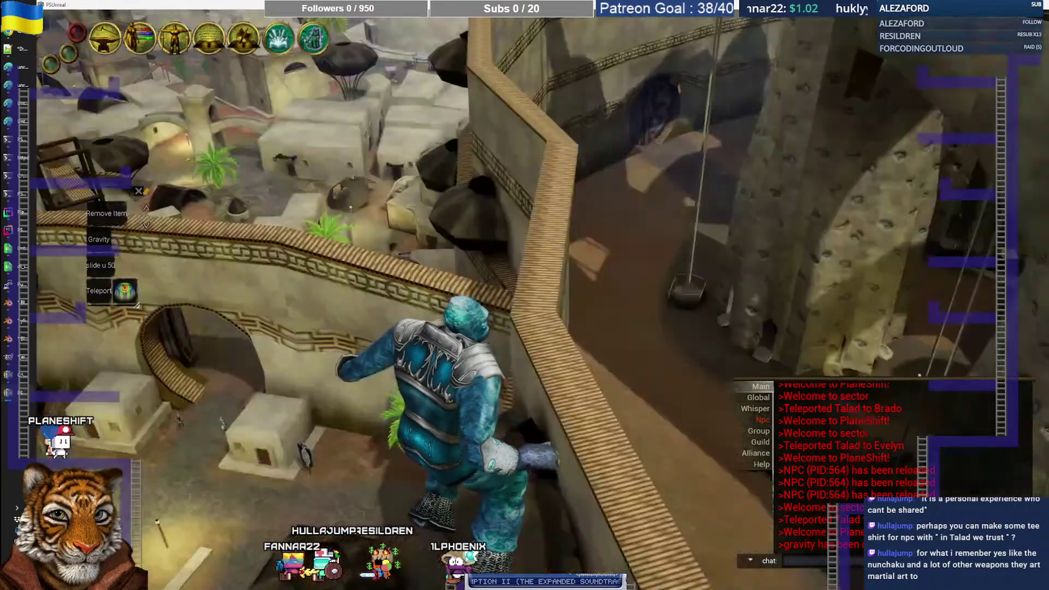
# Step: Turn the hovering character around and examine the walled districts of the city from above
pyautogui.moveTo(730, 392); pyautogui.dragTo(530, 384)
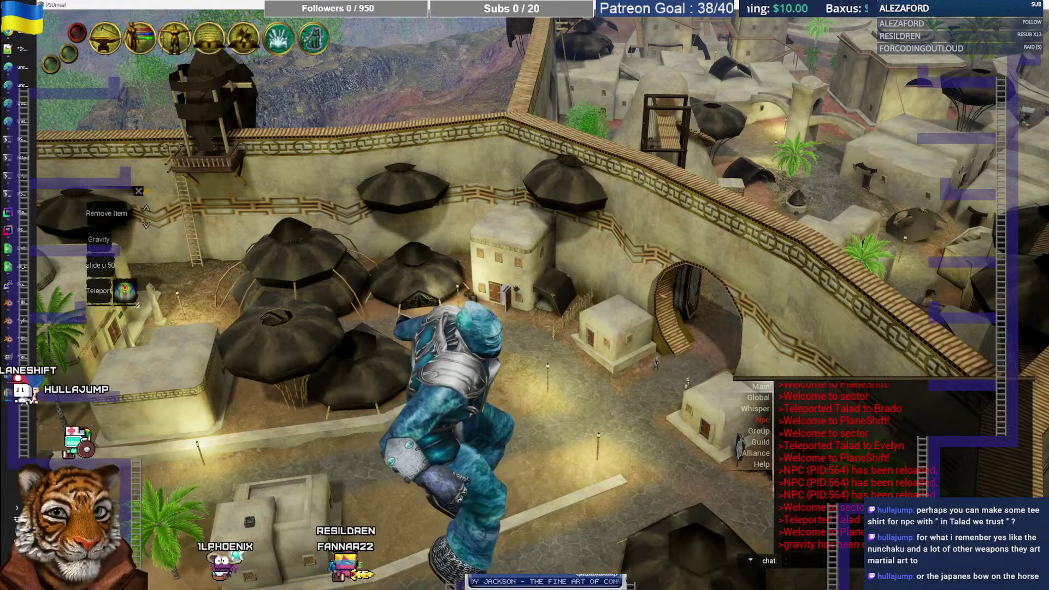
pyautogui.press('d')
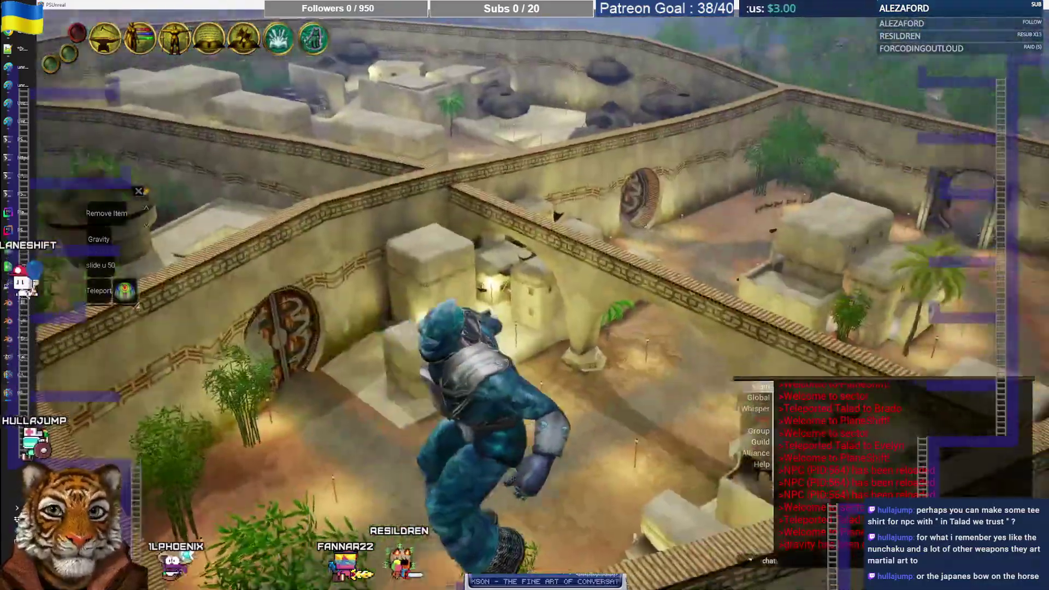
pyautogui.press('d')
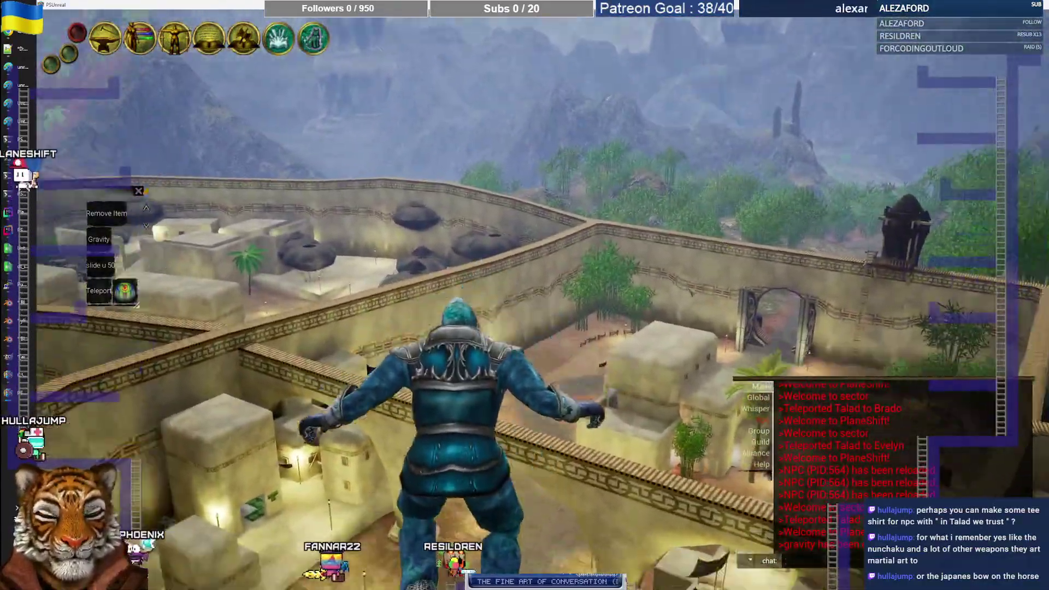
pyautogui.press('a')
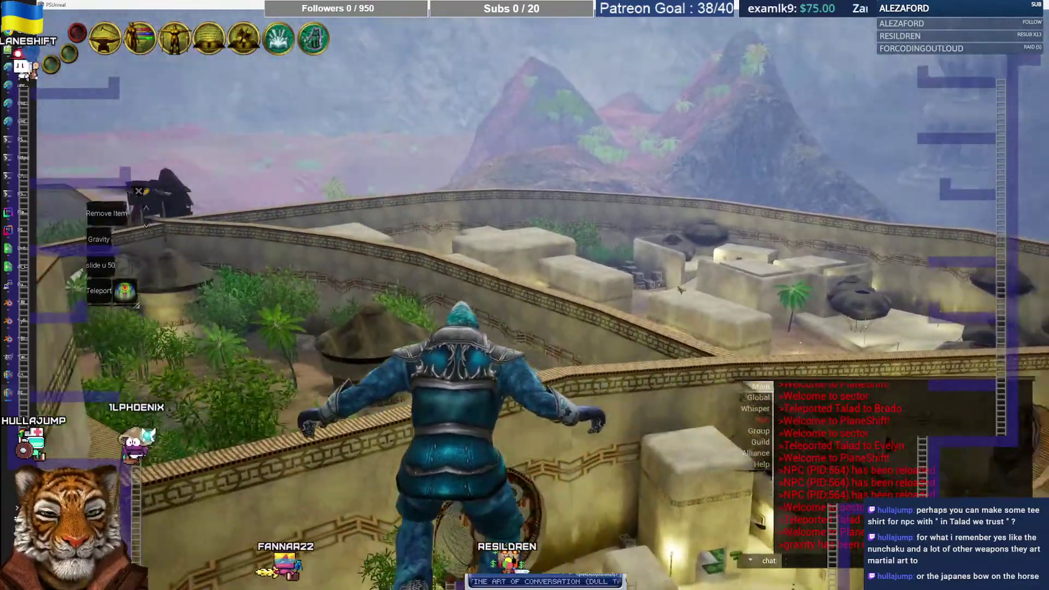
pyautogui.moveTo(680, 290); pyautogui.dragTo(647, 294)
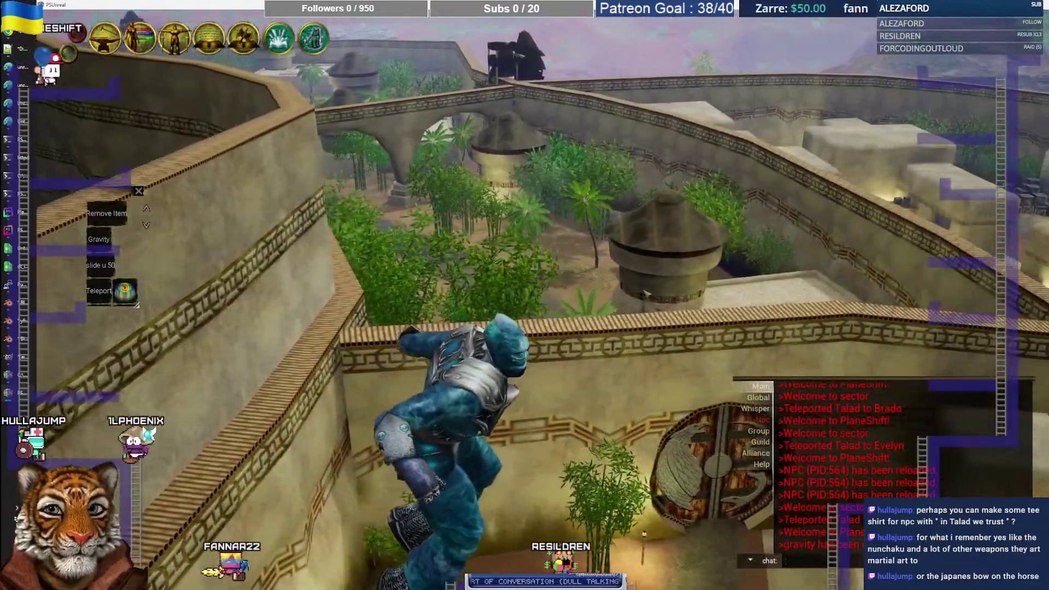
pyautogui.press('a')
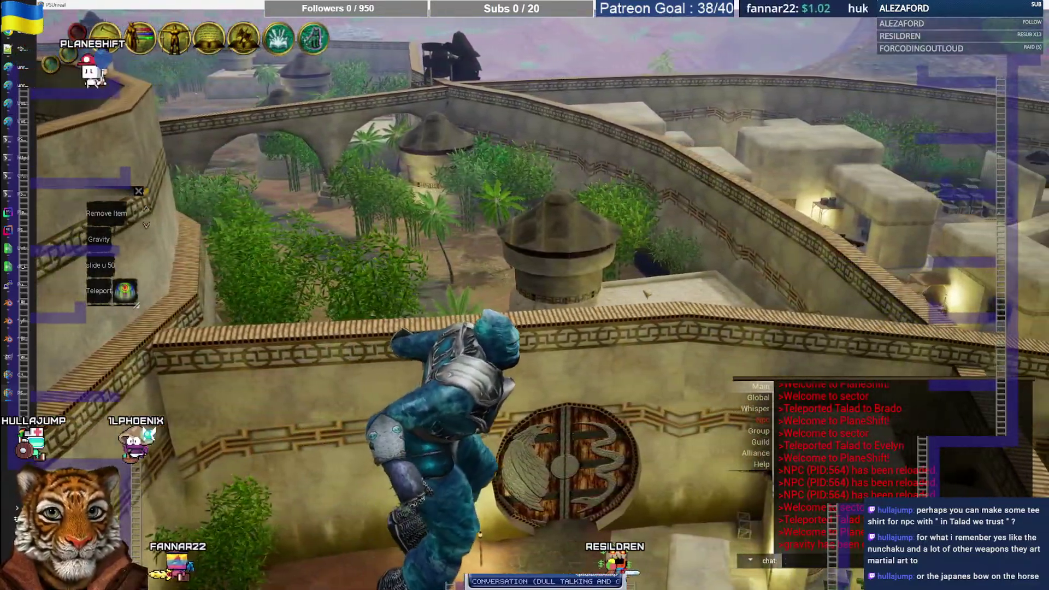
pyautogui.press('a')
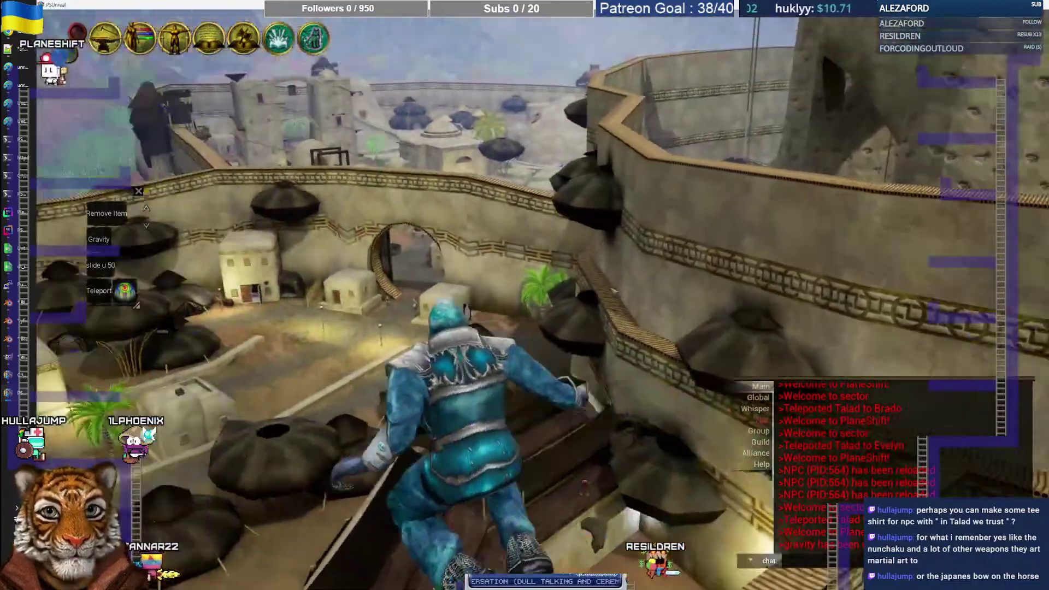
pyautogui.moveTo(646, 294); pyautogui.dragTo(614, 286)
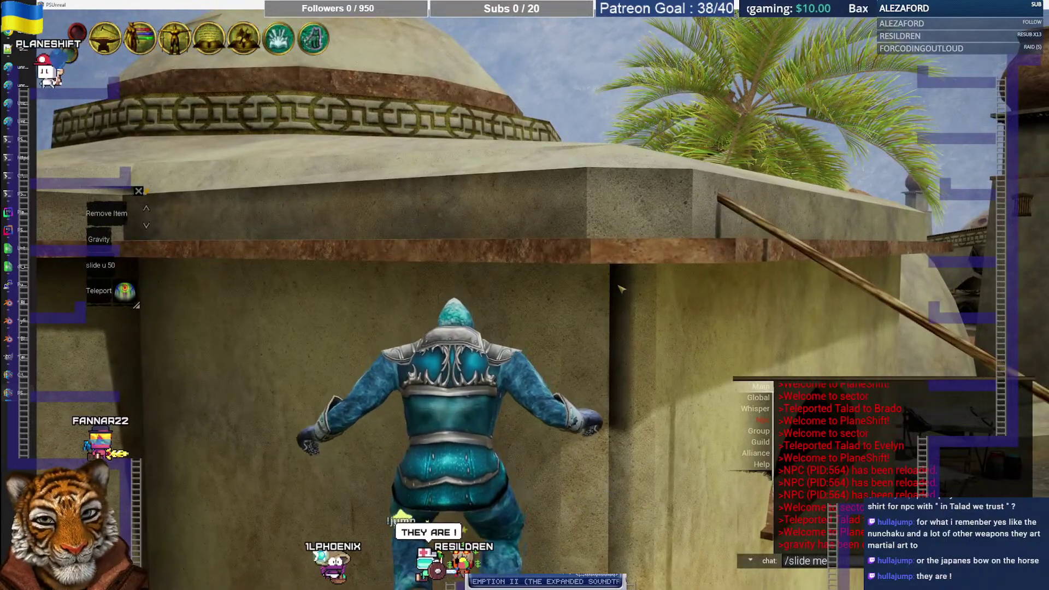
# Step: Slide the character through the wall into the domed building with "/slide me" and toggle gravity again
pyautogui.press('Return')
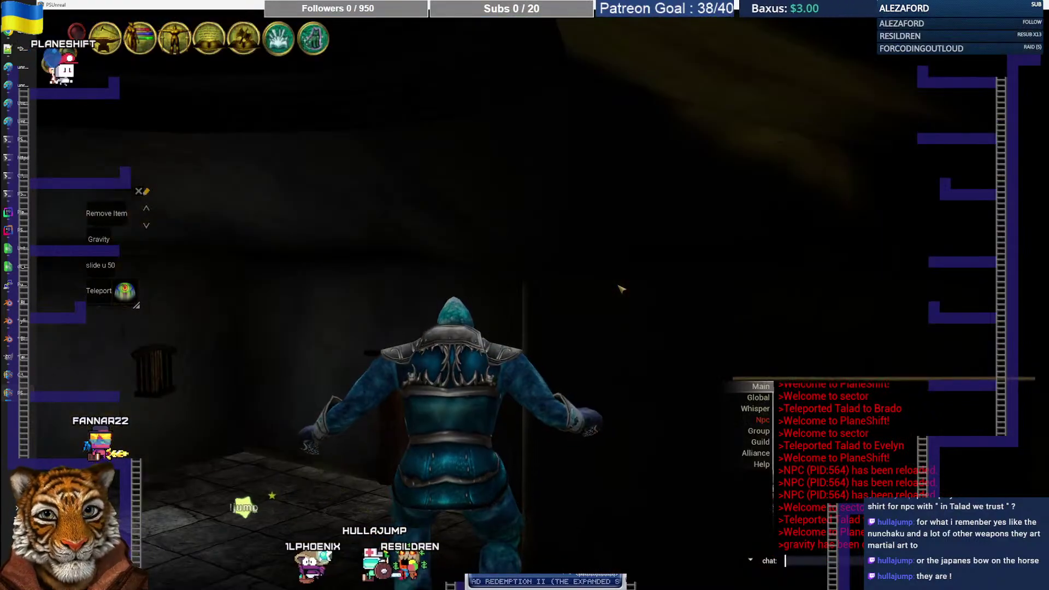
pyautogui.press('a')
pyautogui.press('w')
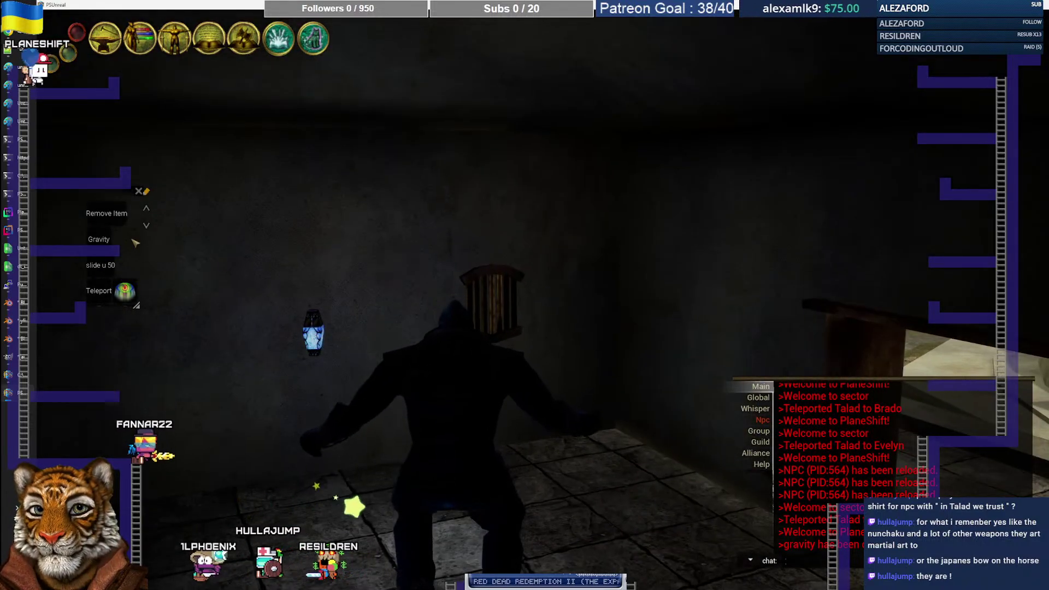
pyautogui.click(113, 240)
# Step: Walk through the doorway onto the terrace and back inside to examine the building's dark interior
pyautogui.press('d')
pyautogui.press('w')
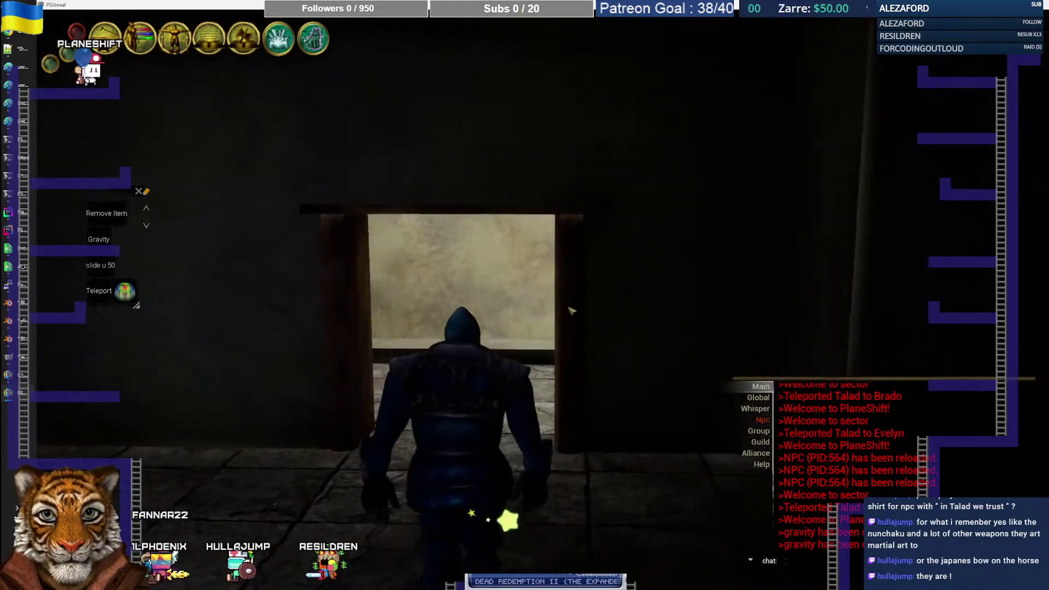
pyautogui.press('d')
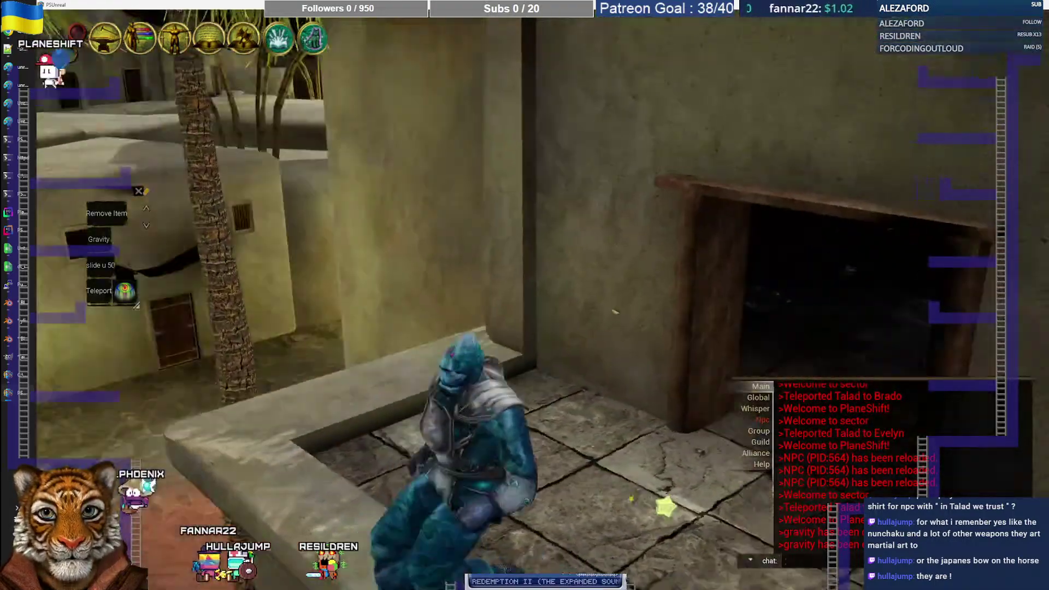
pyautogui.press('w')
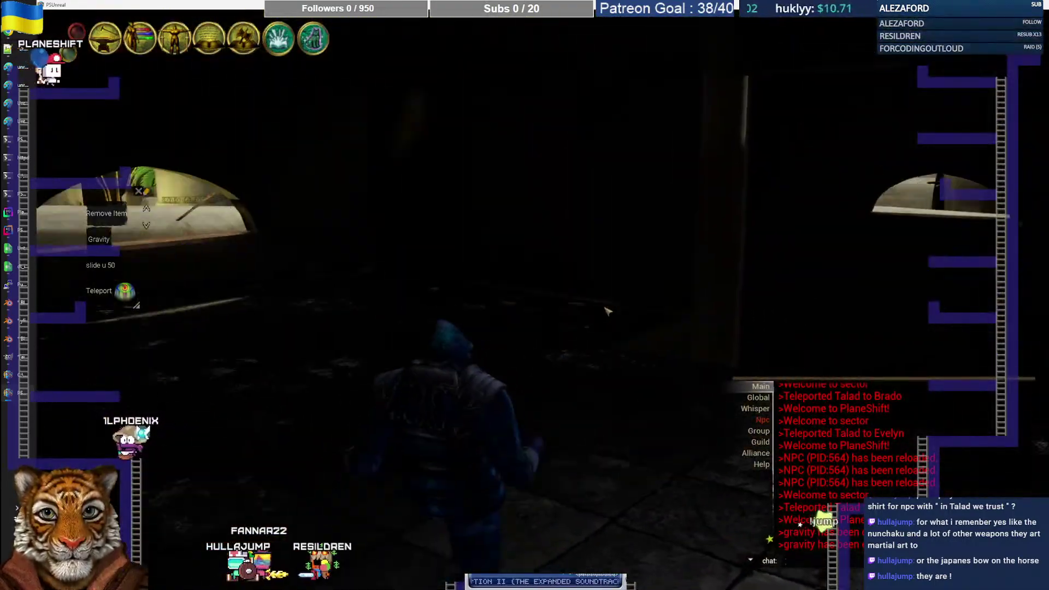
pyautogui.press('a')
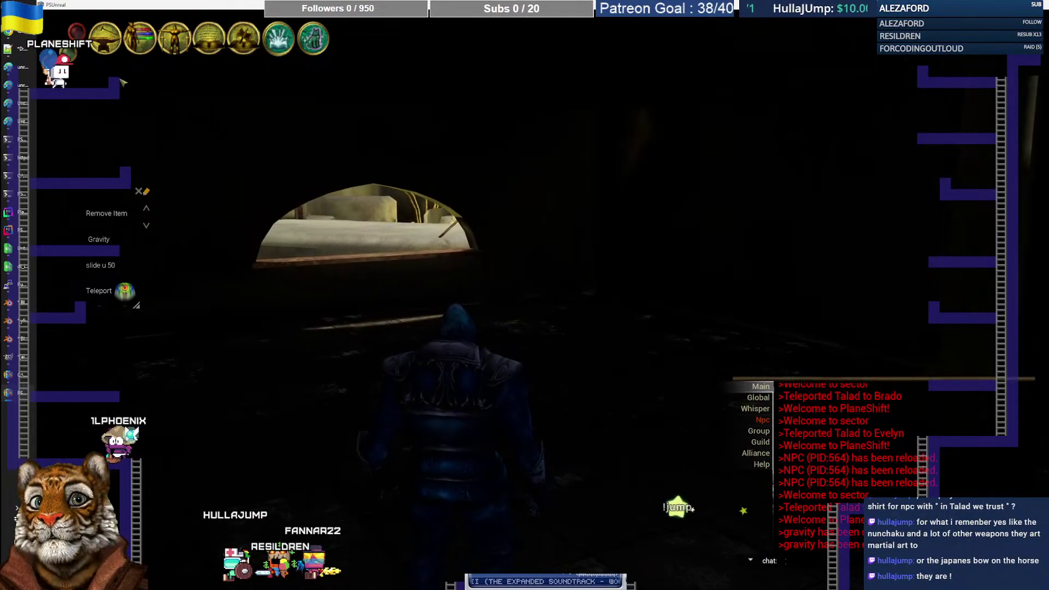
# Step: Open the developer page of the game settings and remove its background
pyautogui.click(56, 66)
pyautogui.click(248, 45)
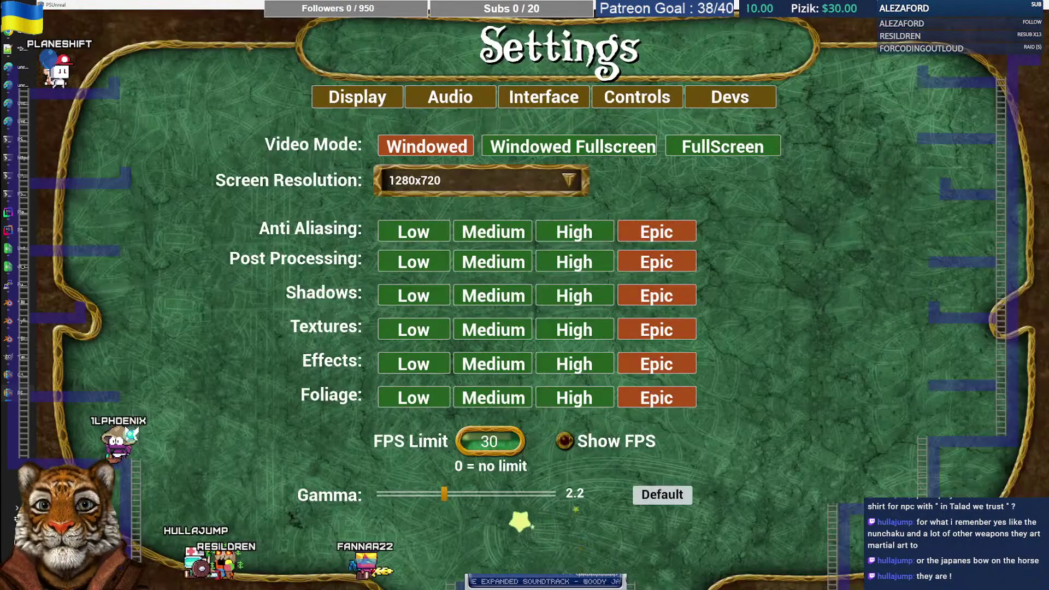
pyautogui.click(748, 100)
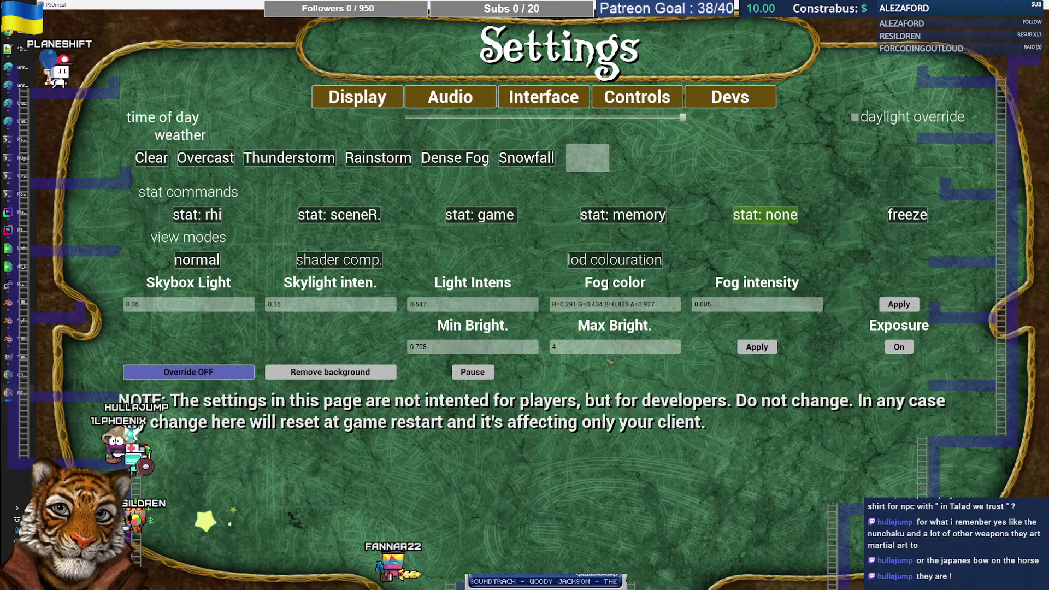
pyautogui.click(382, 377)
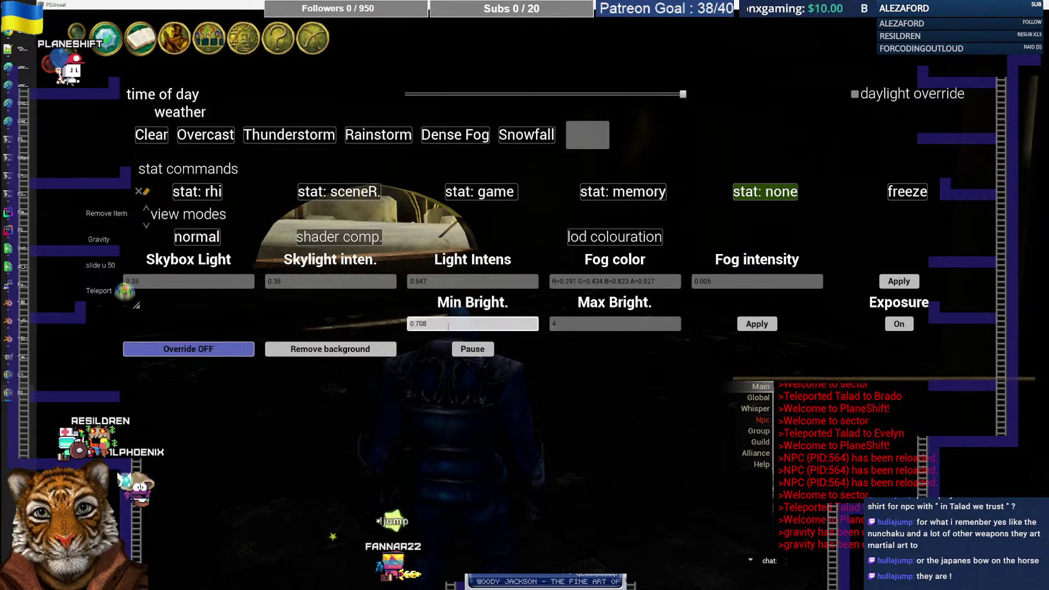
# Step: Turn the override on and apply a minimum brightness of 0.2 with a maximum brightness of 4
pyautogui.click(204, 351)
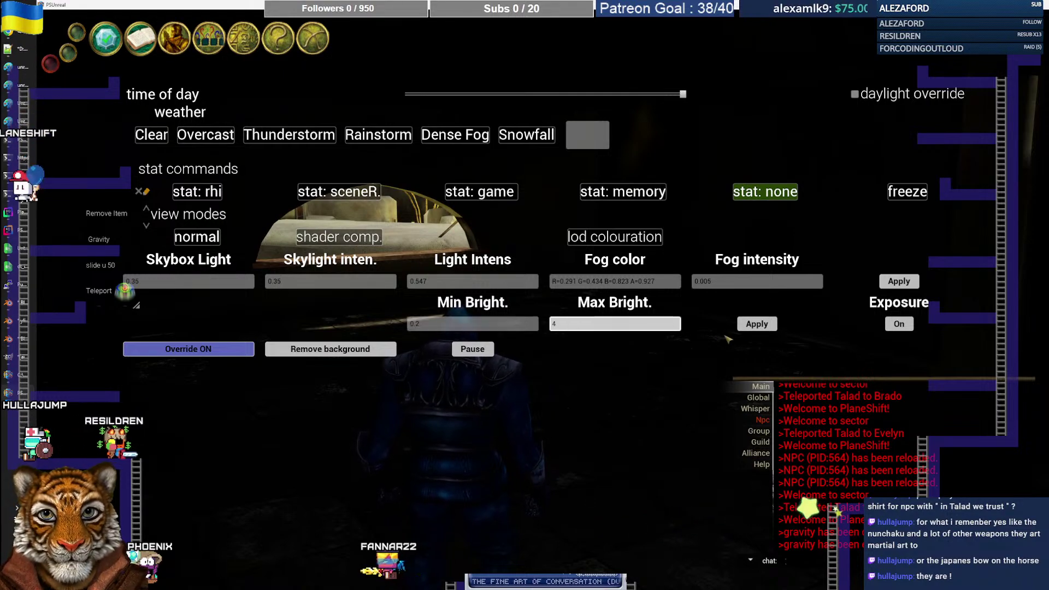
pyautogui.click(757, 325)
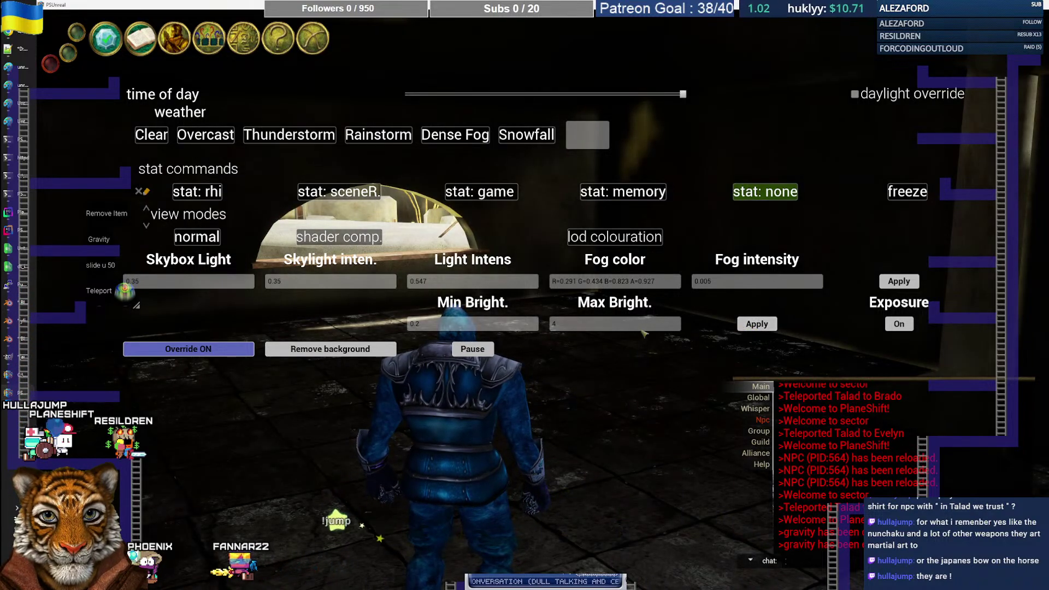
# Step: Try maximum brightness values of 3, 6 and 2 in the dark room and set it back to 4
pyautogui.click(568, 324)
pyautogui.write('3')
pyautogui.click(756, 324)
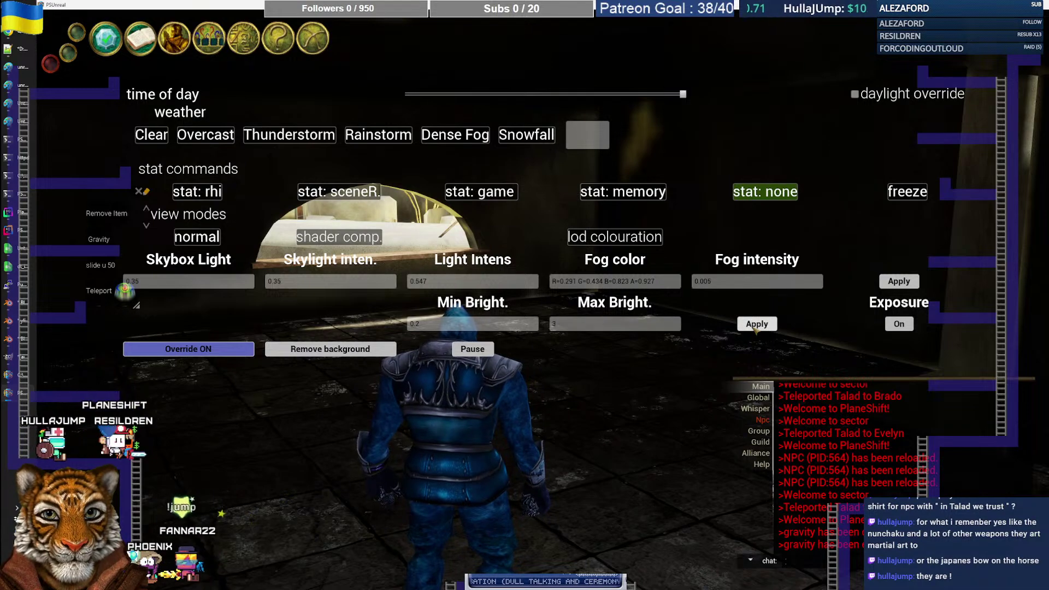
pyautogui.click(600, 327)
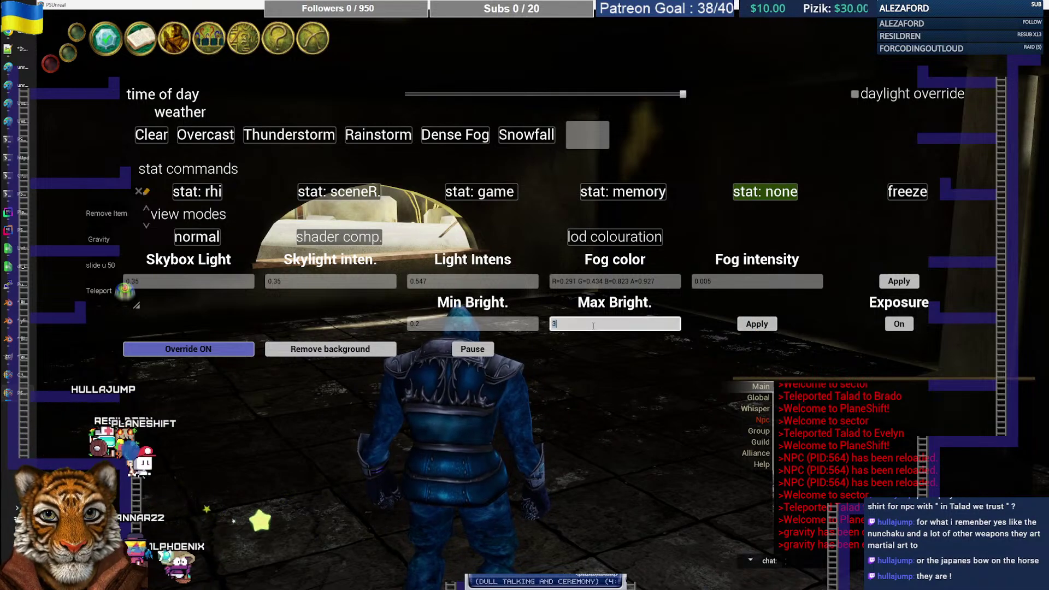
pyautogui.click(755, 324)
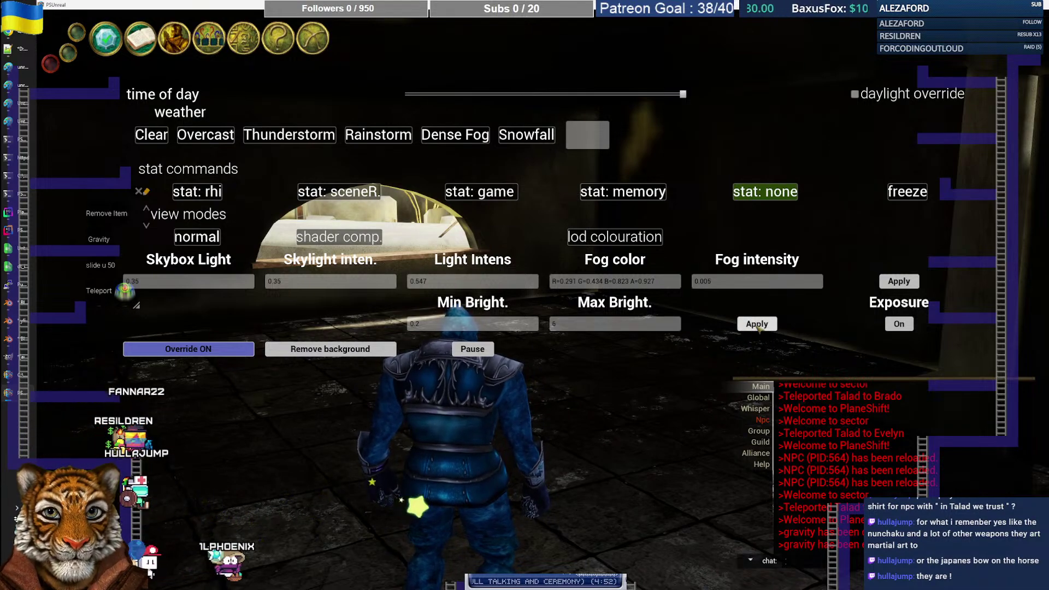
pyautogui.click(573, 326)
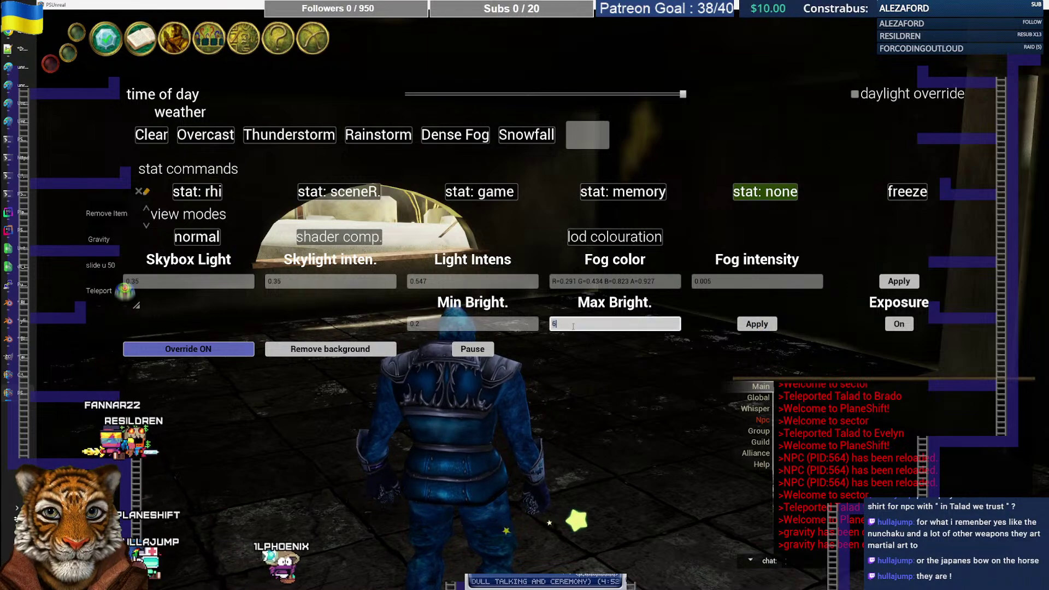
pyautogui.press('BackSpace')
pyautogui.write('2')
pyautogui.click(757, 324)
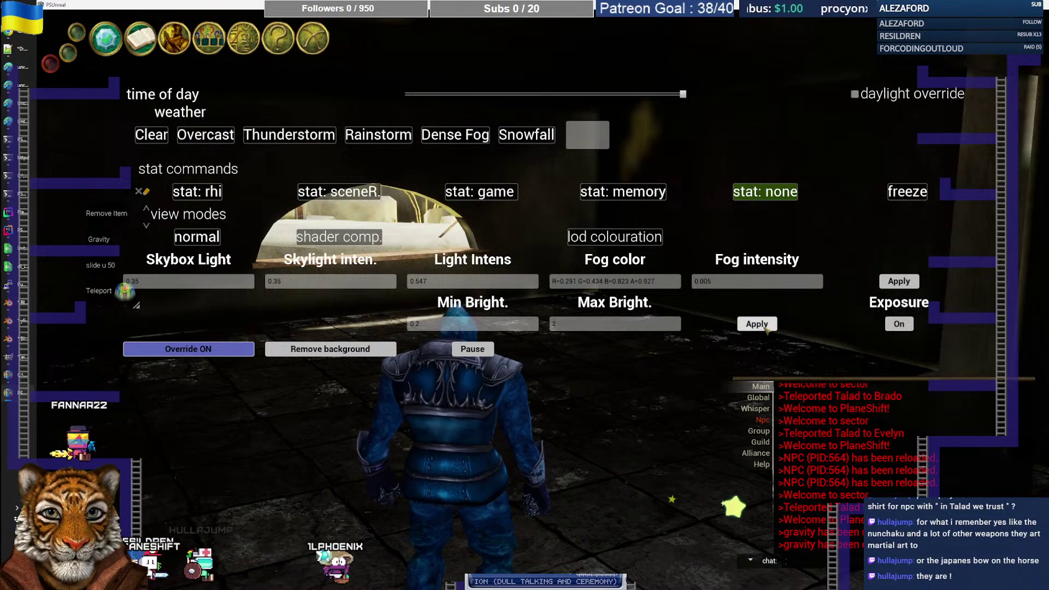
pyautogui.click(574, 326)
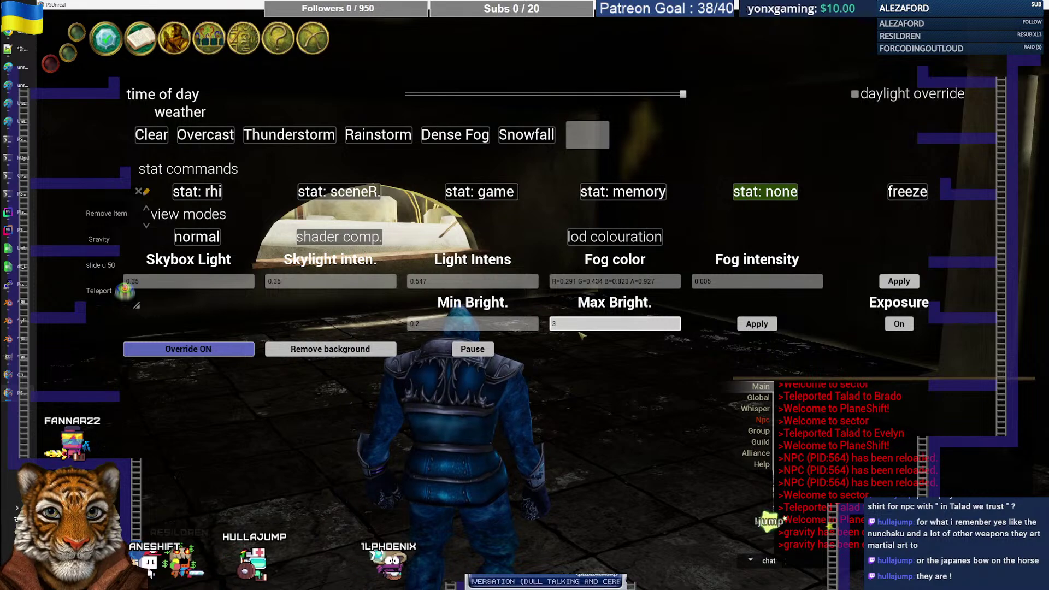
pyautogui.click(756, 327)
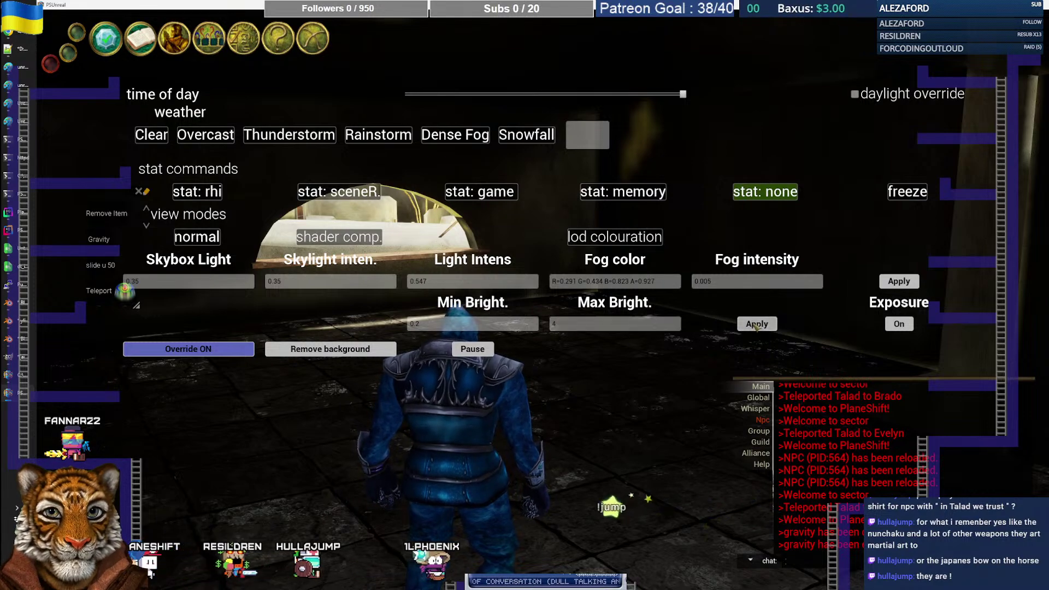
# Step: Try a minimum brightness of 1 in the dark room and set it back to 0.2
pyautogui.click(430, 328)
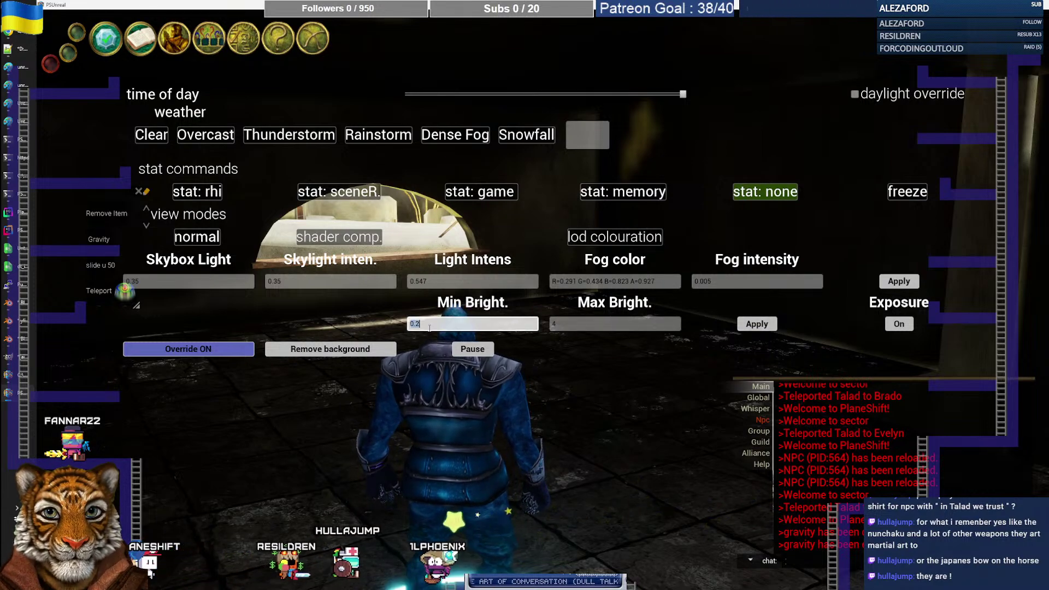
pyautogui.click(756, 326)
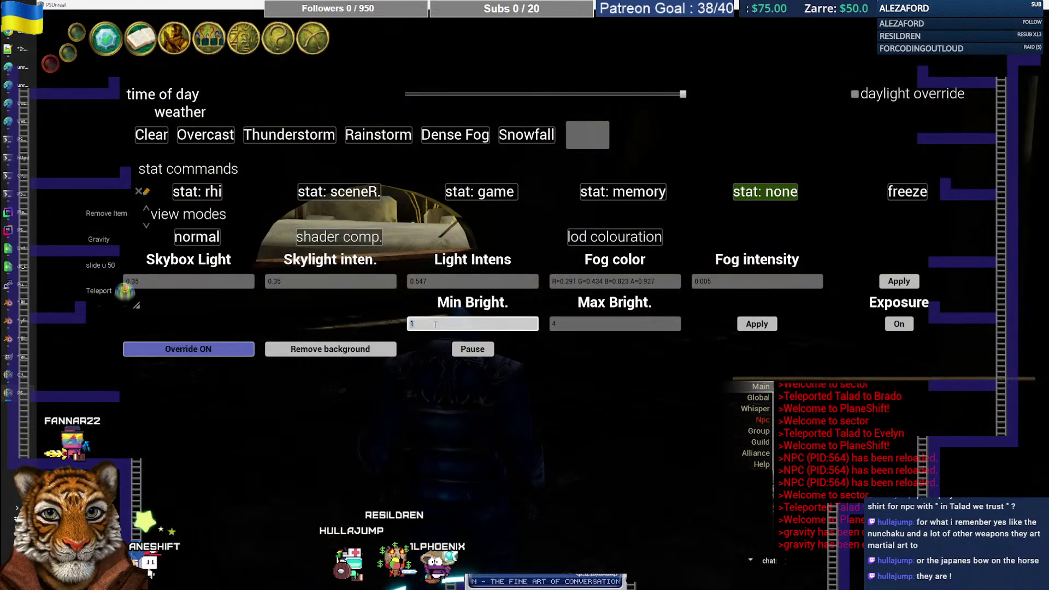
pyautogui.click(739, 325)
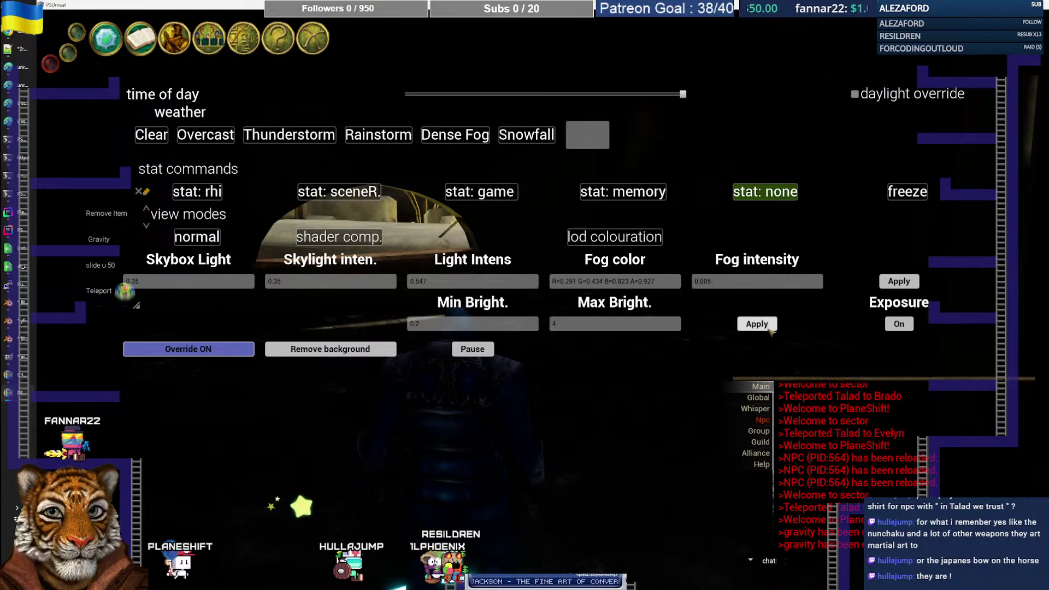
# Step: Walk out of the dark room onto the terrace to examine the brightness outdoors
pyautogui.press('d')
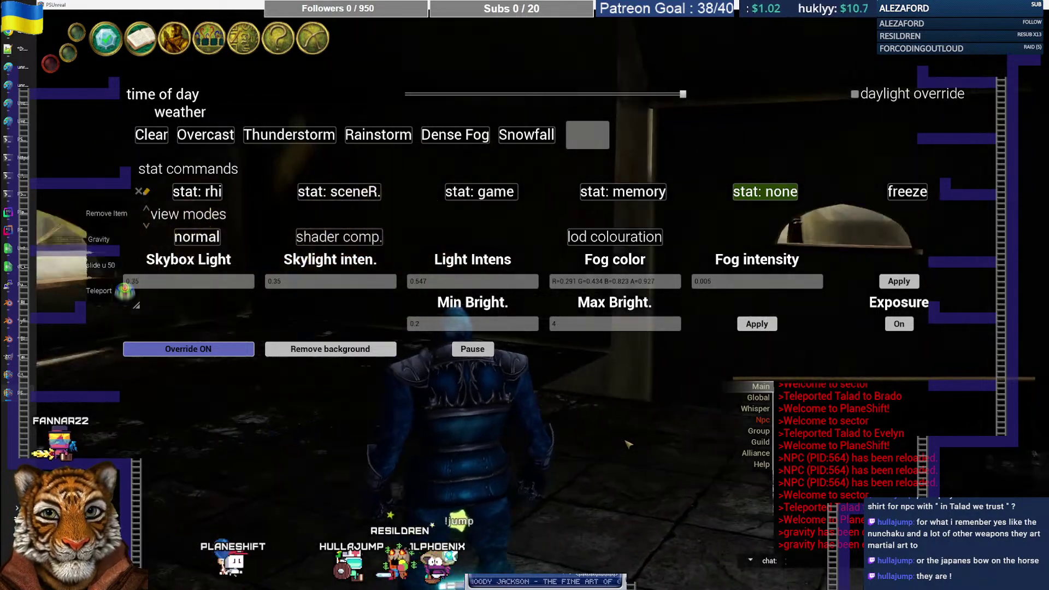
pyautogui.press('d')
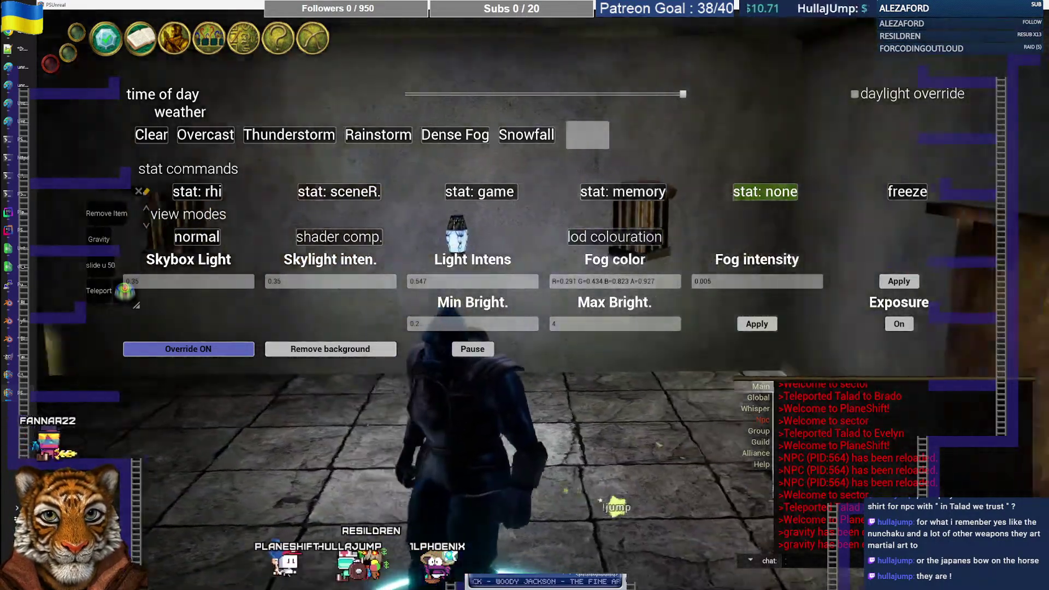
pyautogui.press('w')
pyautogui.press('w')
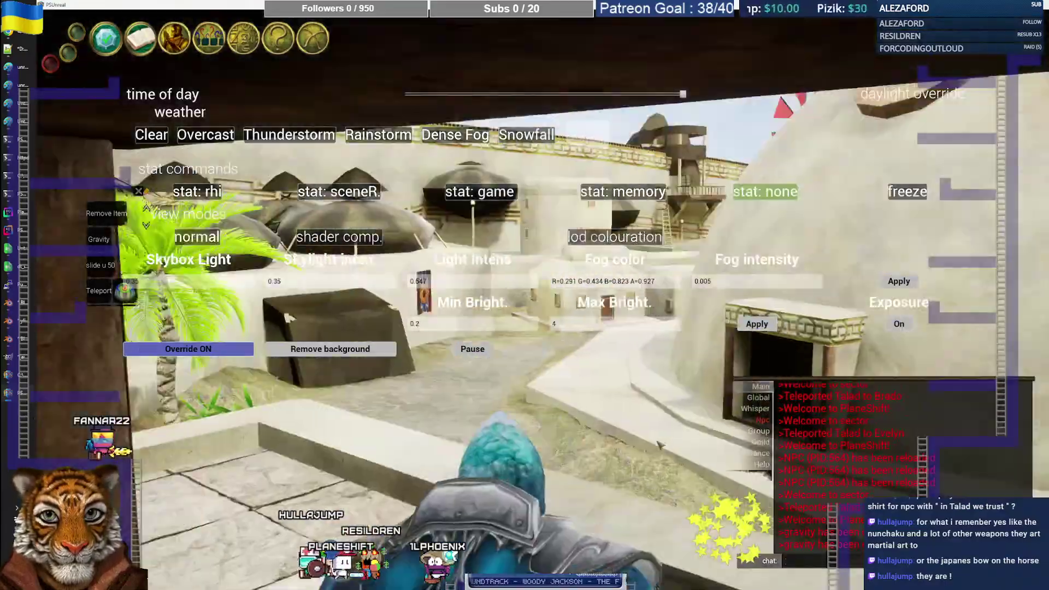
pyautogui.press('d')
pyautogui.press('w')
pyautogui.press('d')
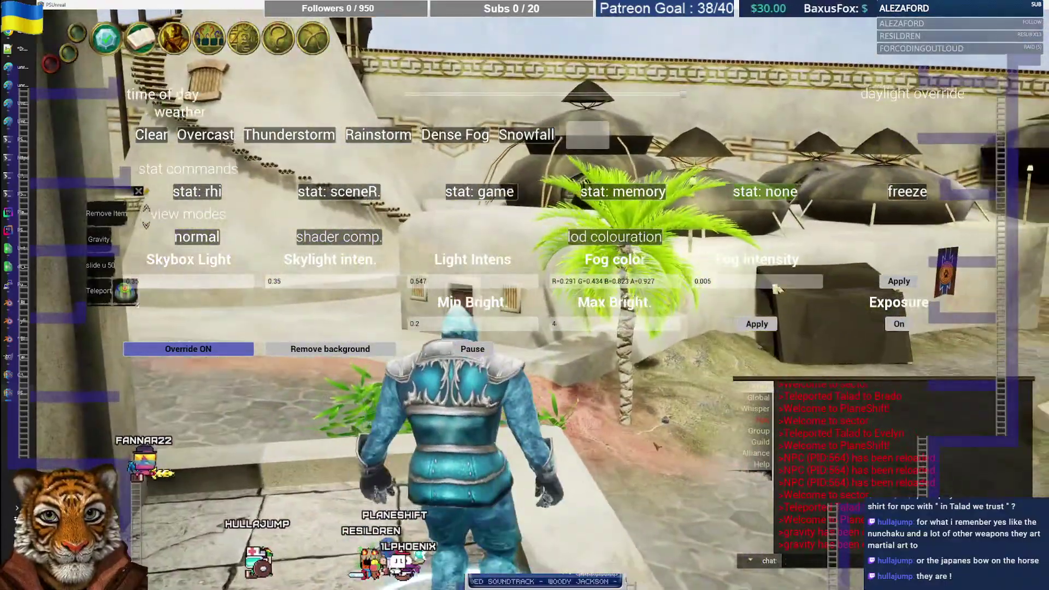
# Step: Try a minimum brightness of 0.7 on the sunlit terrace and set it back to 0.2
pyautogui.press('a')
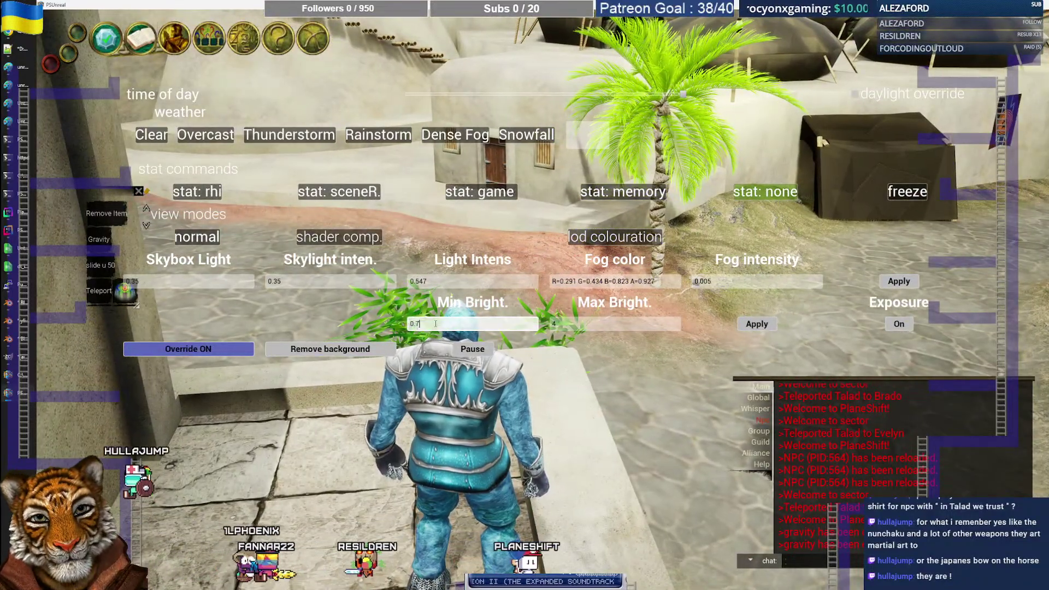
pyautogui.click(757, 326)
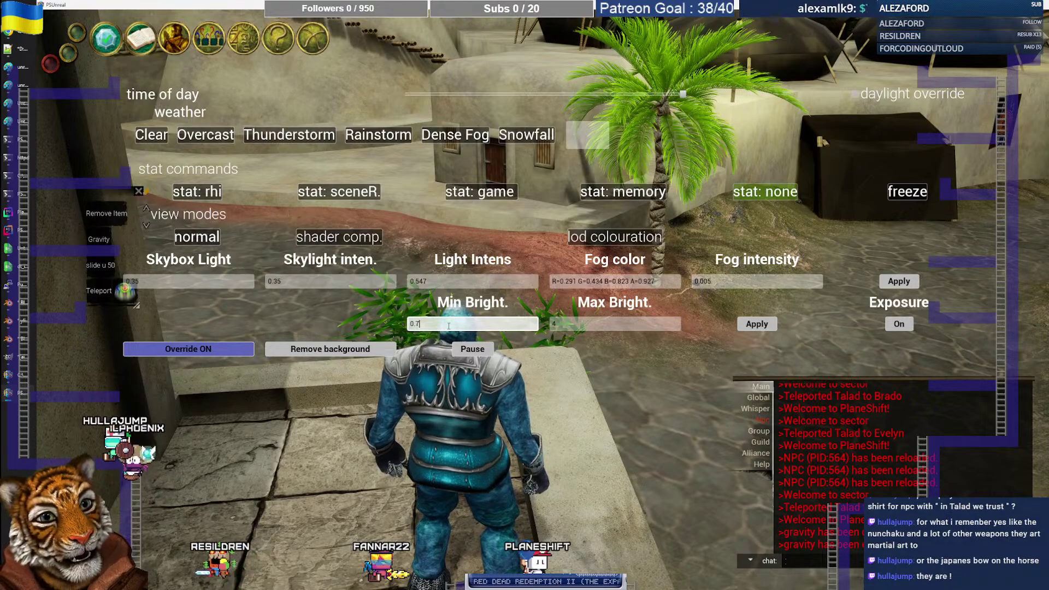
pyautogui.click(756, 326)
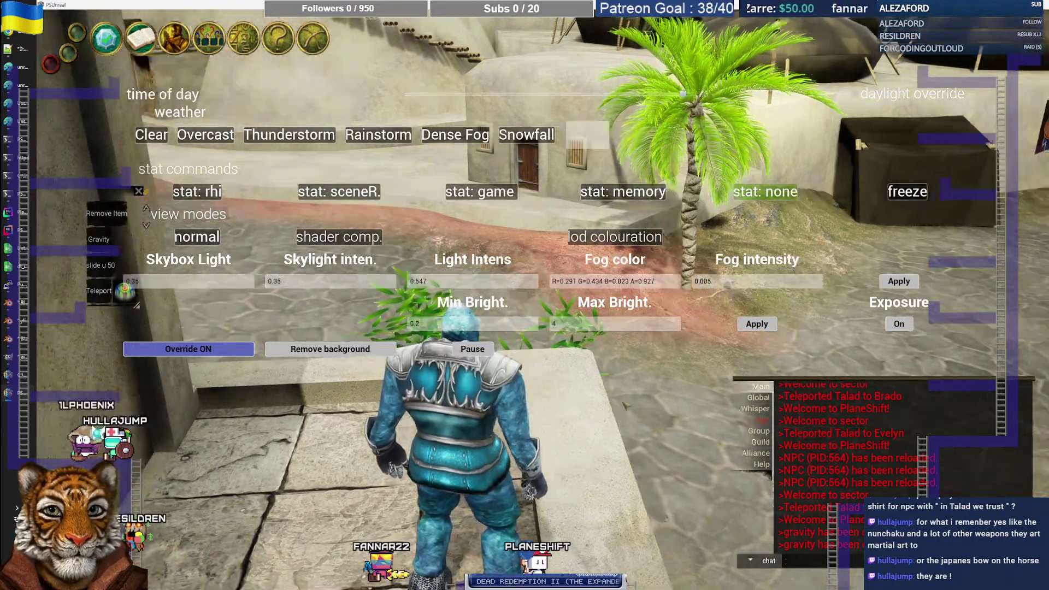
# Step: Walk back inside the building and turn around to examine the brightness of its interior
pyautogui.moveTo(626, 407); pyautogui.dragTo(584, 400)
pyautogui.press('w')
pyautogui.press('s')
pyautogui.press('w')
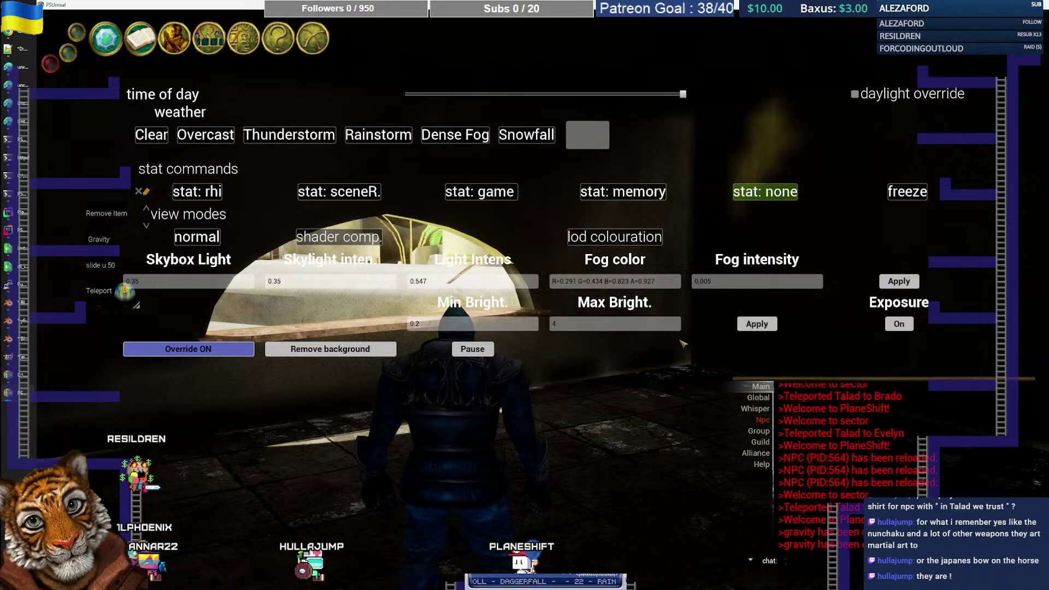
pyautogui.press('d')
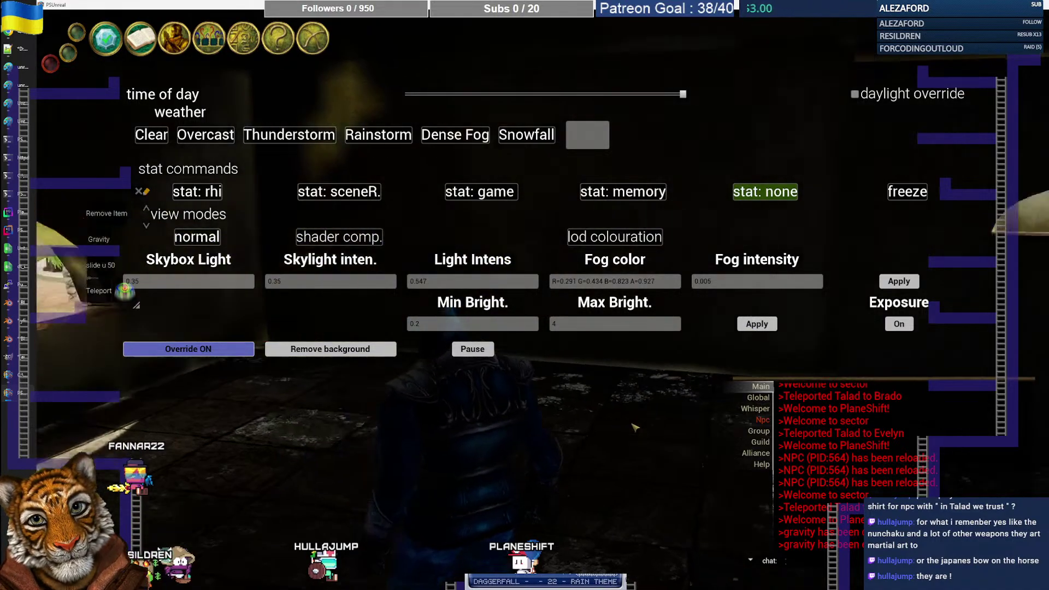
# Step: Close the developer settings and walk out through the doorway onto the terrace above the market
pyautogui.click(304, 354)
pyautogui.press('Escape')
pyautogui.press('d')
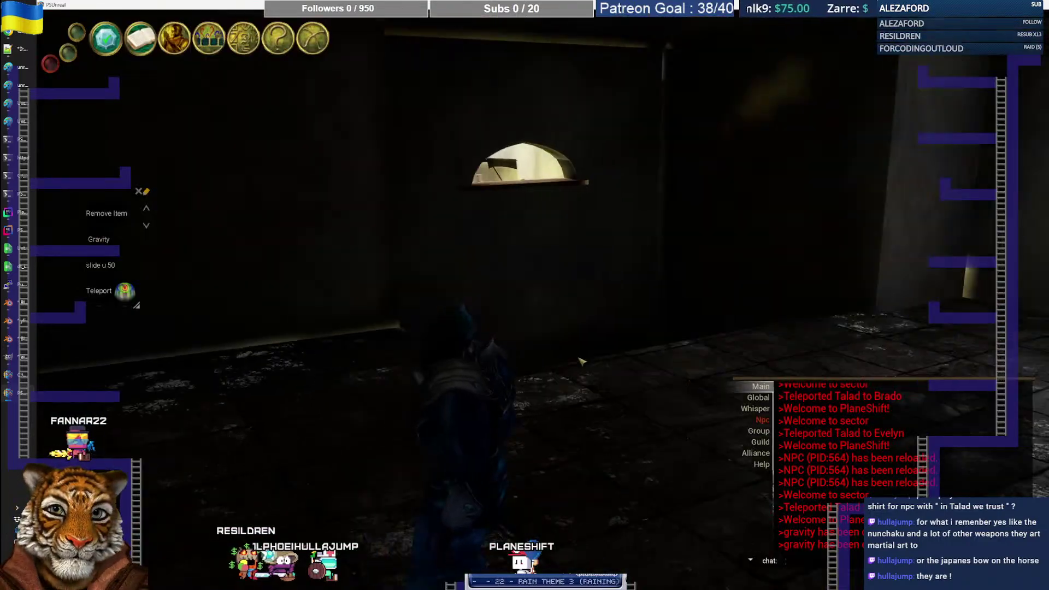
pyautogui.press('w')
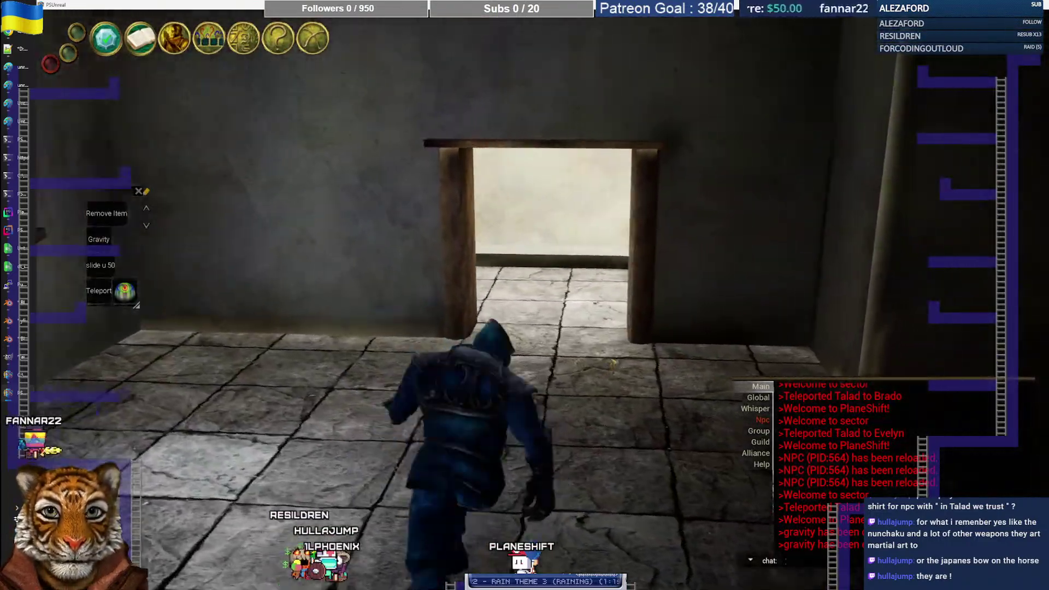
pyautogui.press('d')
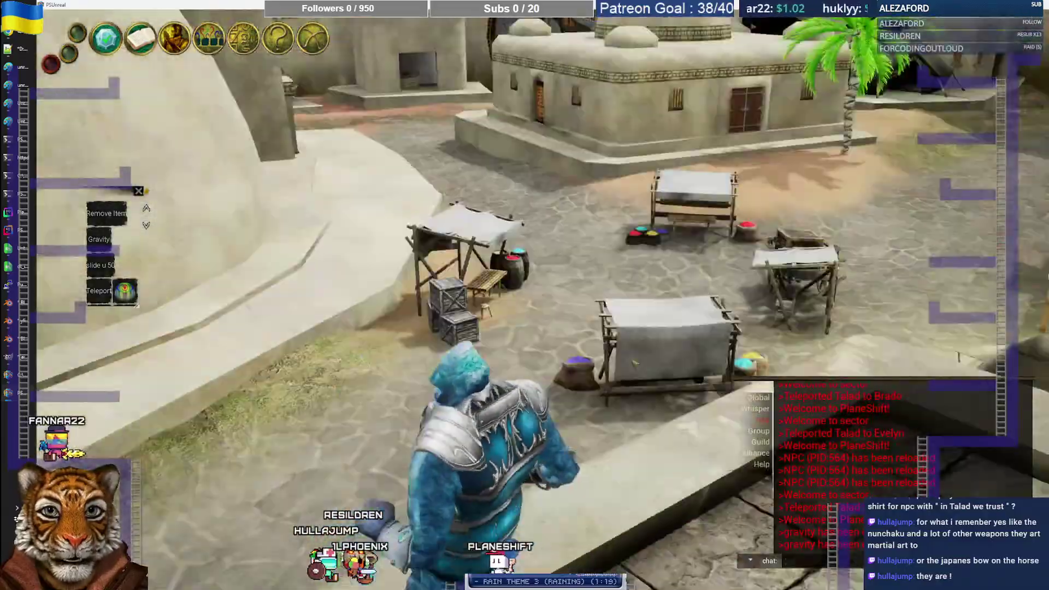
# Step: Jump down from the terrace among the market stalls and look around the square
pyautogui.press('w')
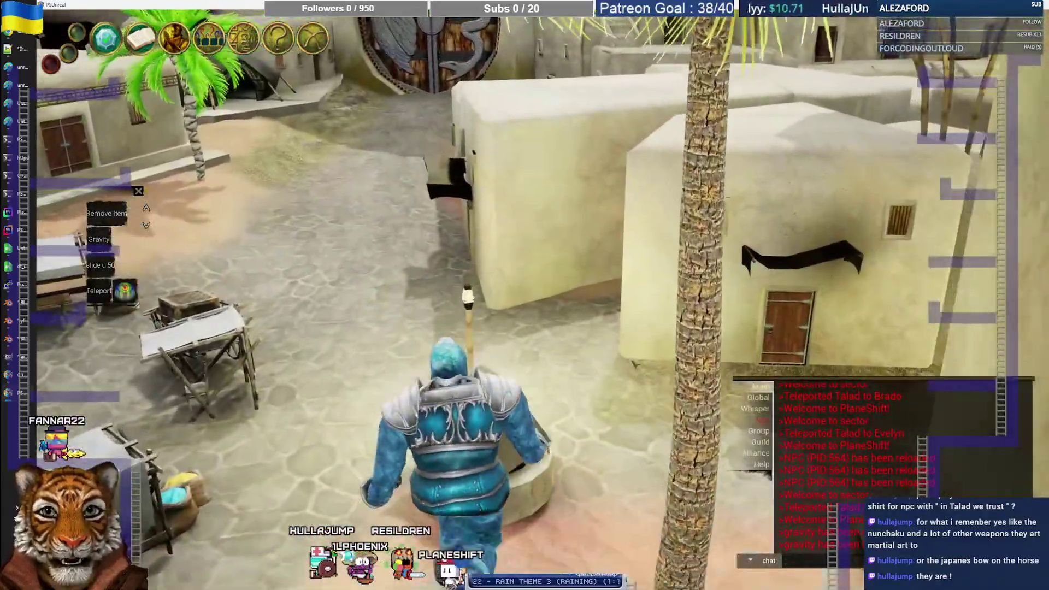
pyautogui.press('a')
pyautogui.press('w')
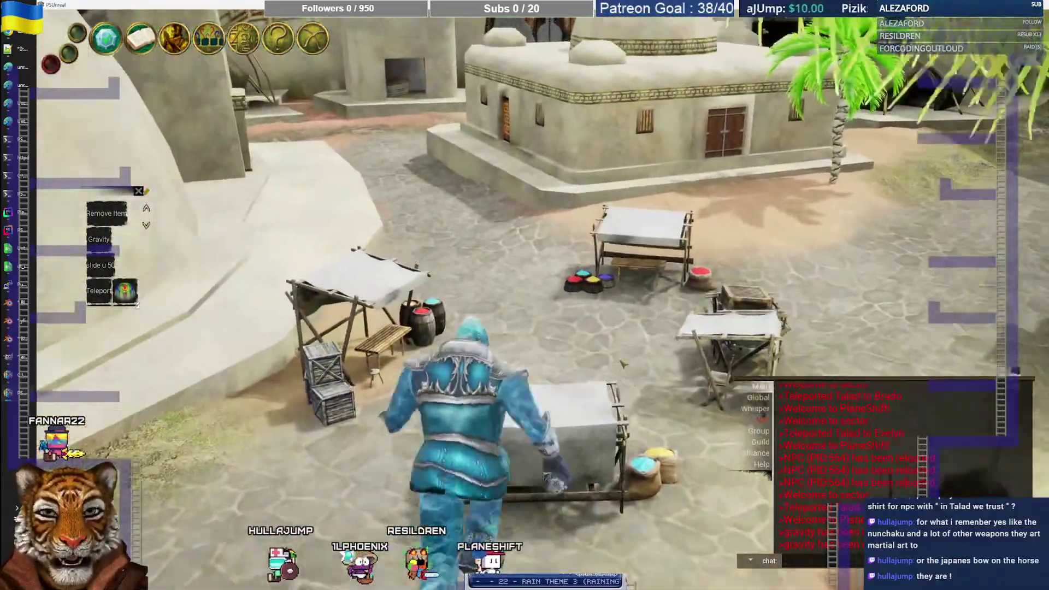
pyautogui.press('space')
pyautogui.press('a')
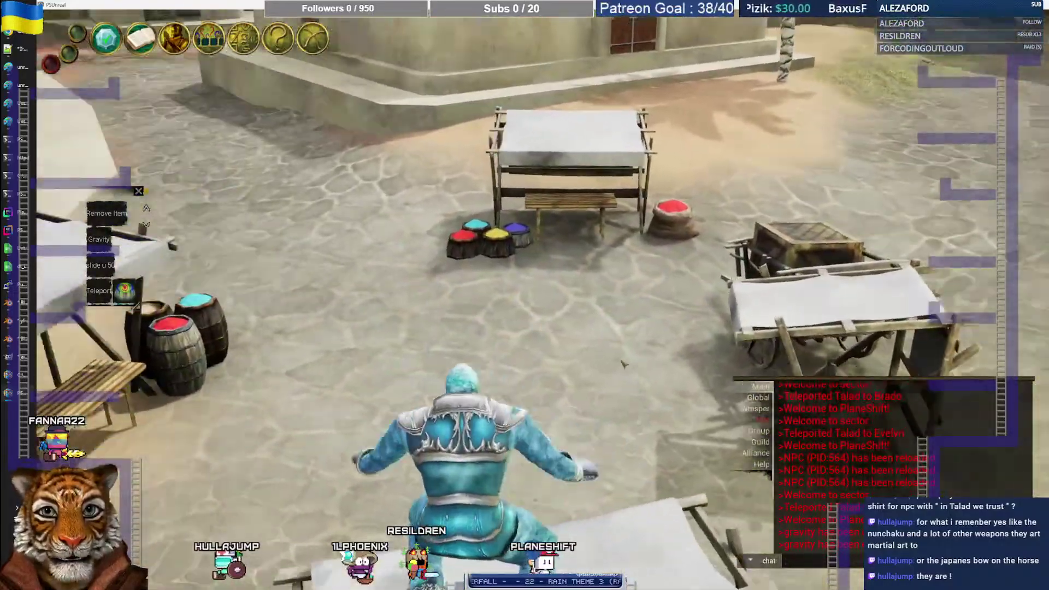
pyautogui.press('d')
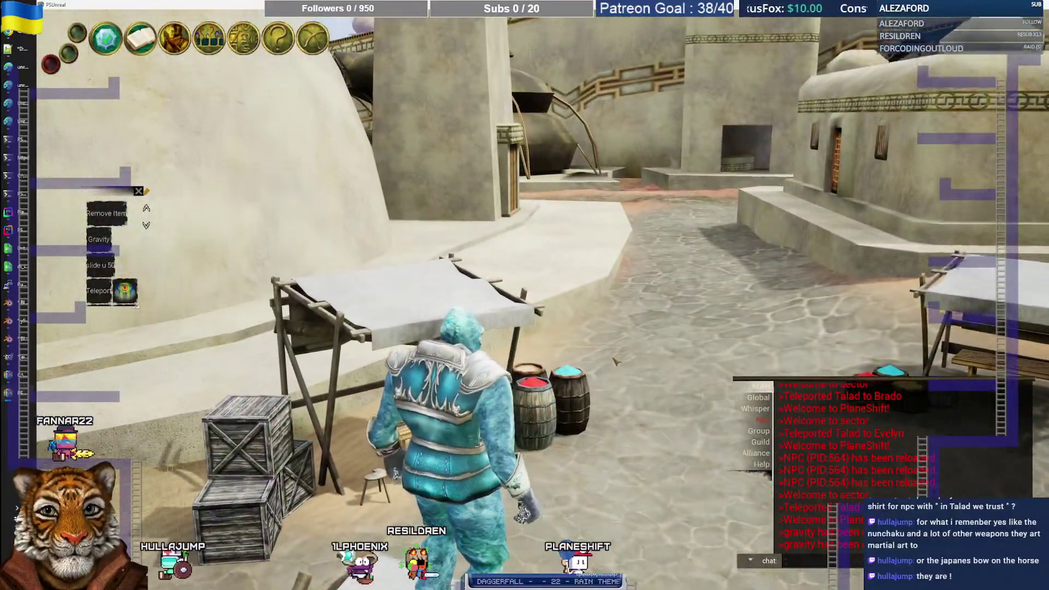
pyautogui.press('d')
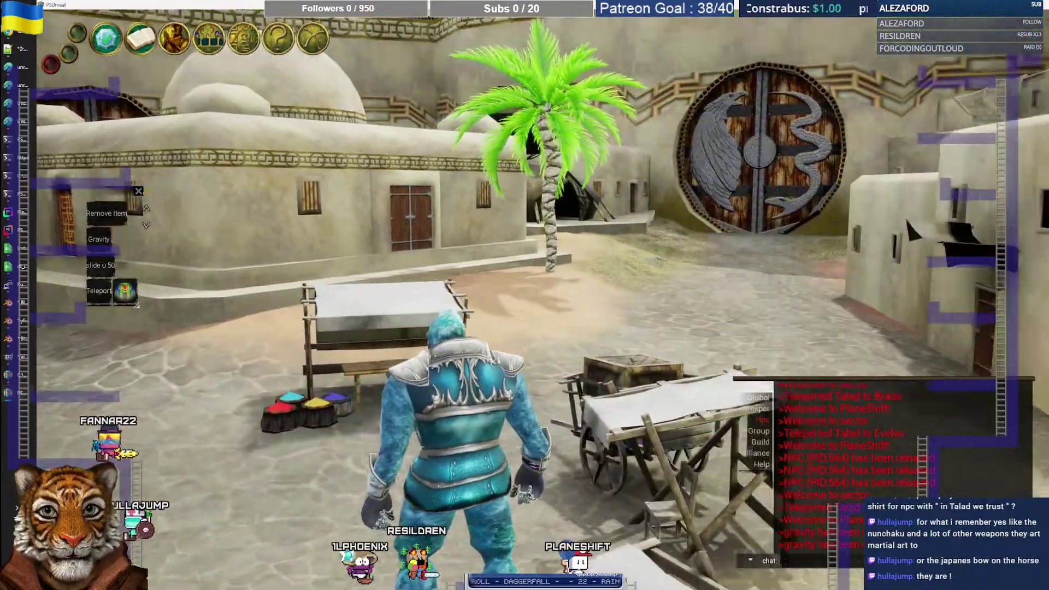
pyautogui.press('a')
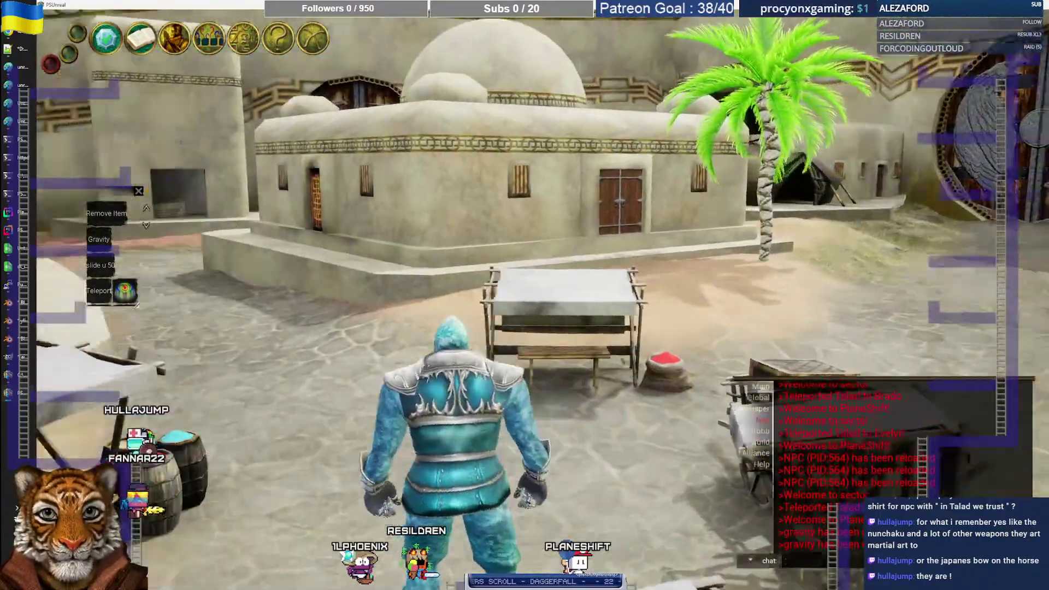
# Step: Run along the paved street past the market stalls into the open building beside the round serpent gate
pyautogui.press('w')
pyautogui.press('a')
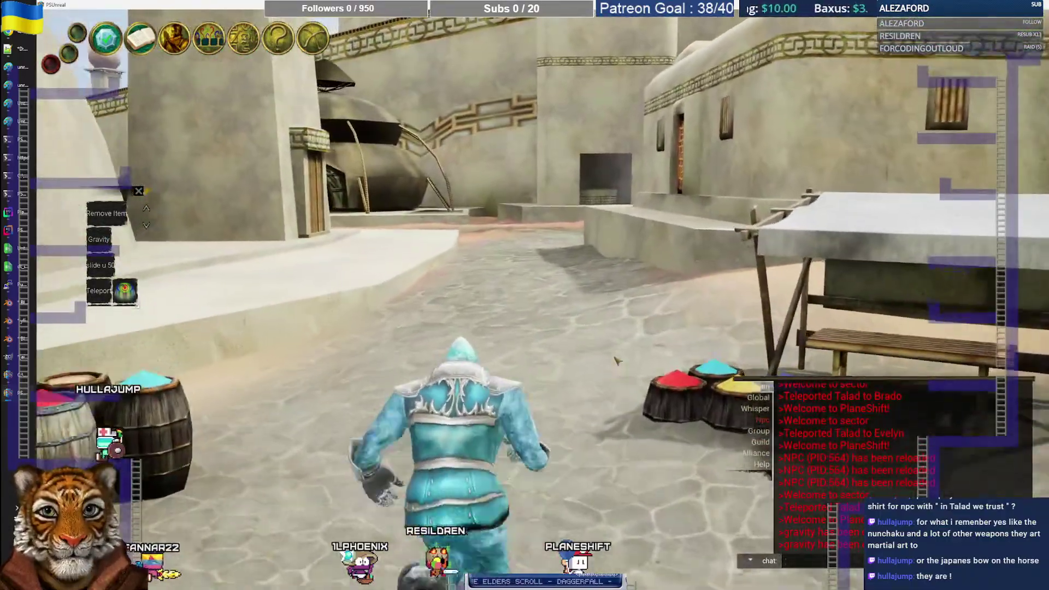
pyautogui.press('w')
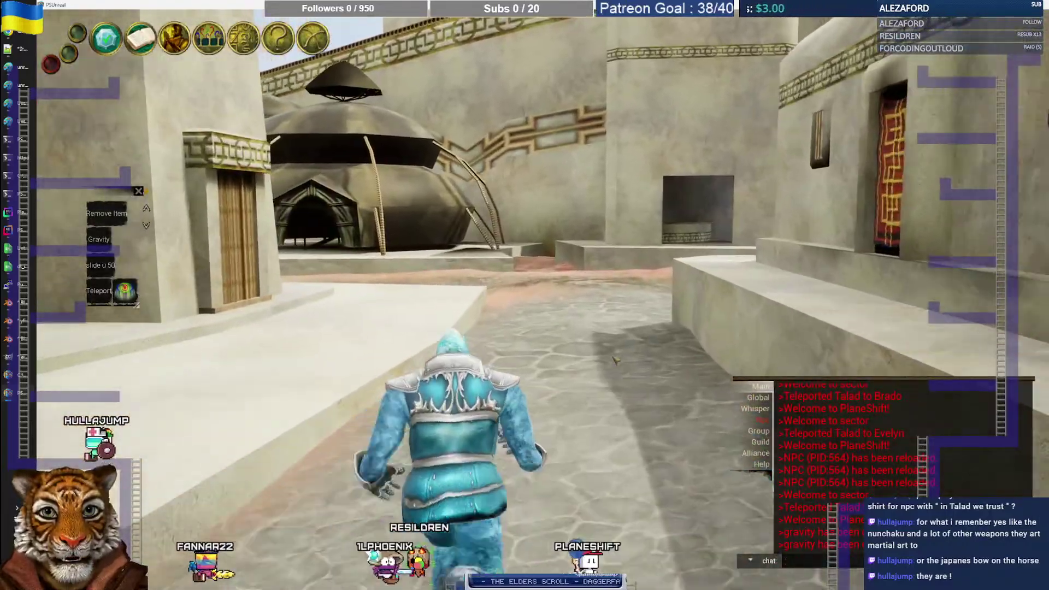
pyautogui.press('w')
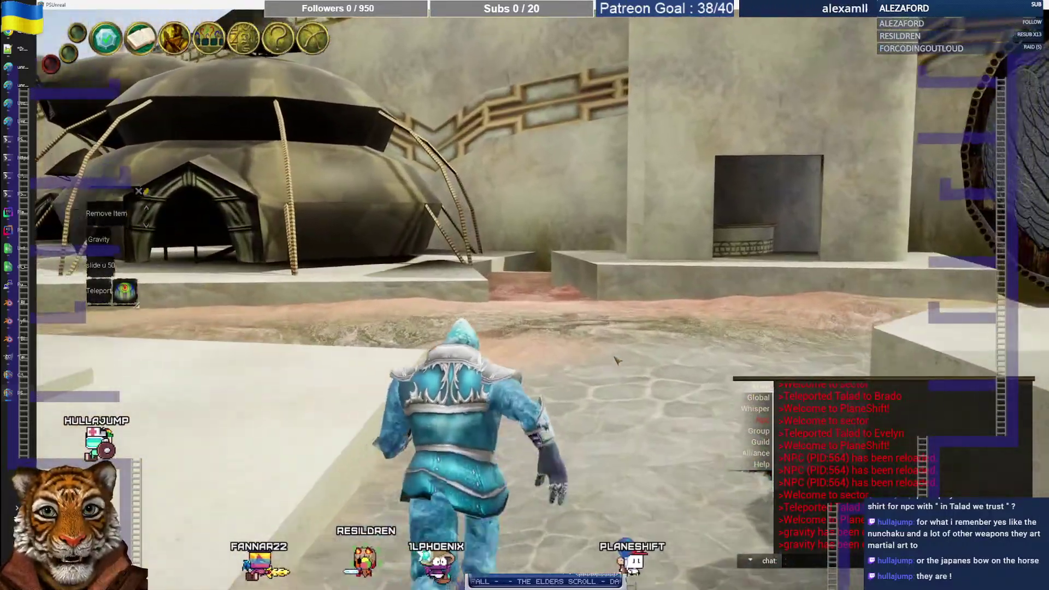
pyautogui.press('d')
pyautogui.press('w')
pyautogui.press('a')
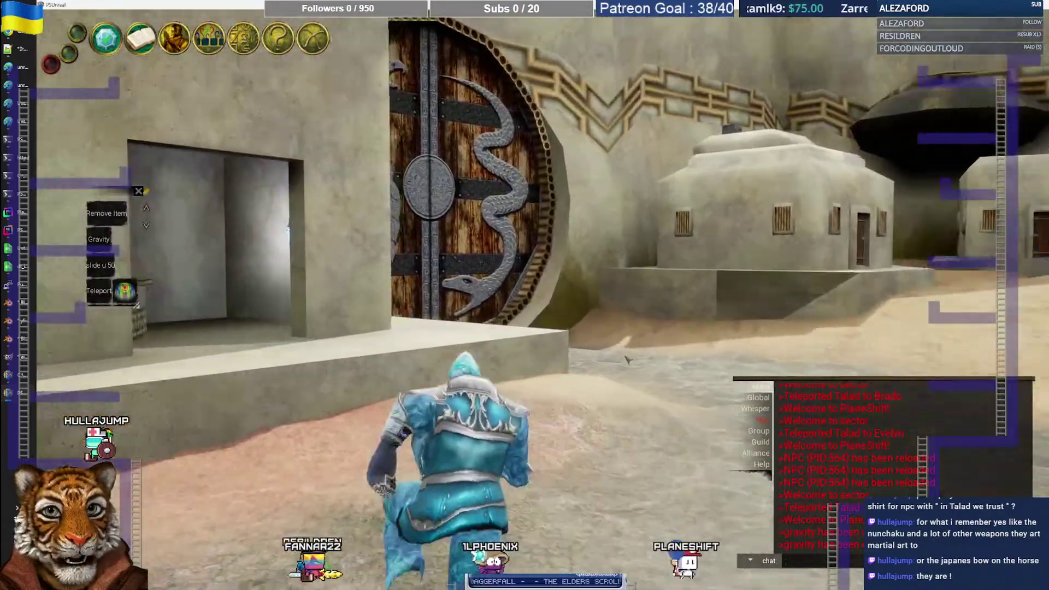
pyautogui.press('w')
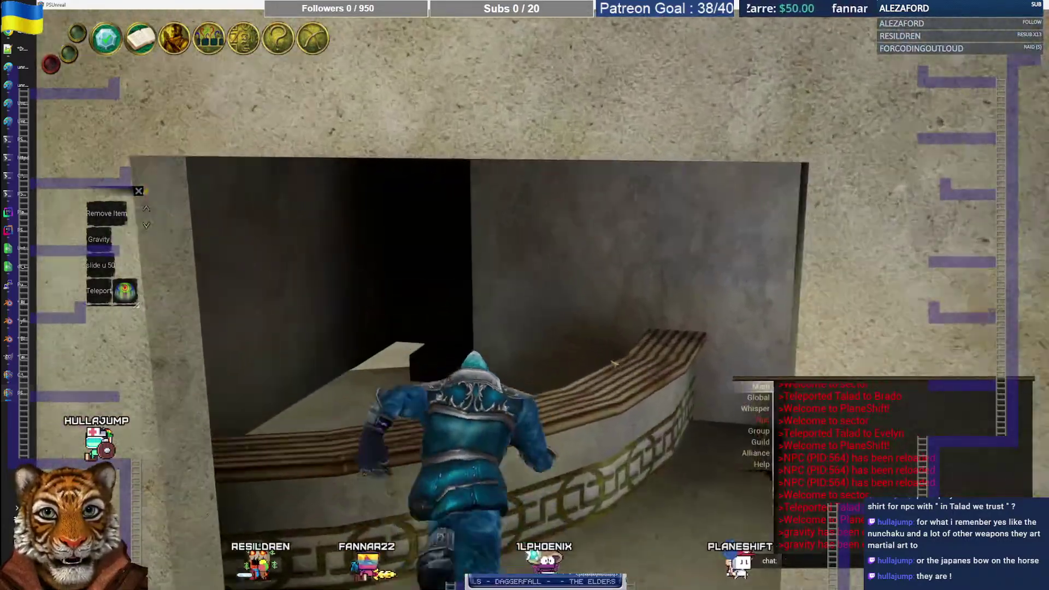
# Step: Walk into the building beside the serpent gate and turn around to examine the brightness of its dark interior
pyautogui.press('w')
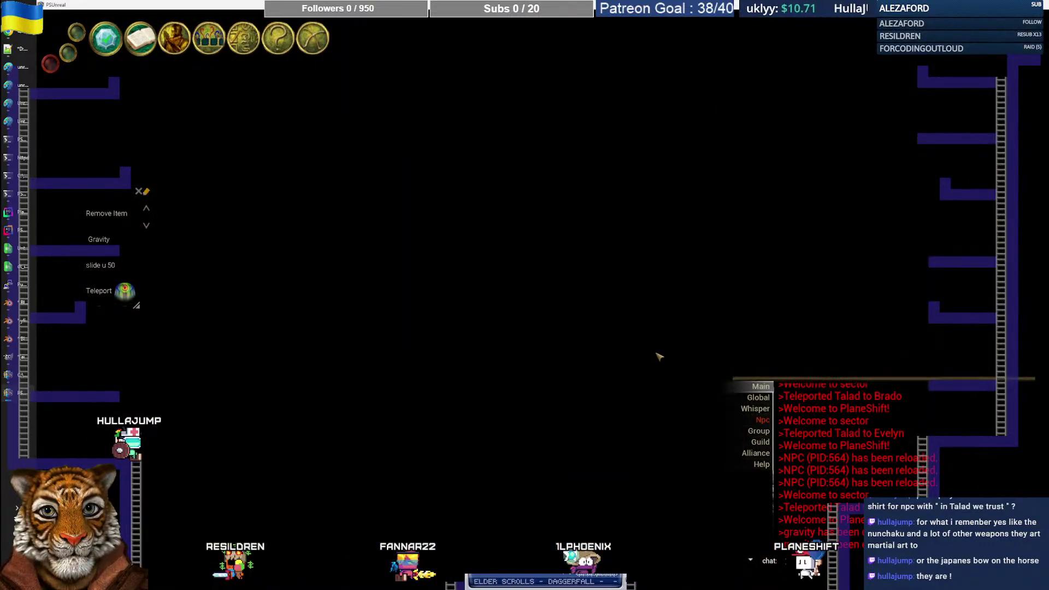
pyautogui.press('d')
pyautogui.press('w')
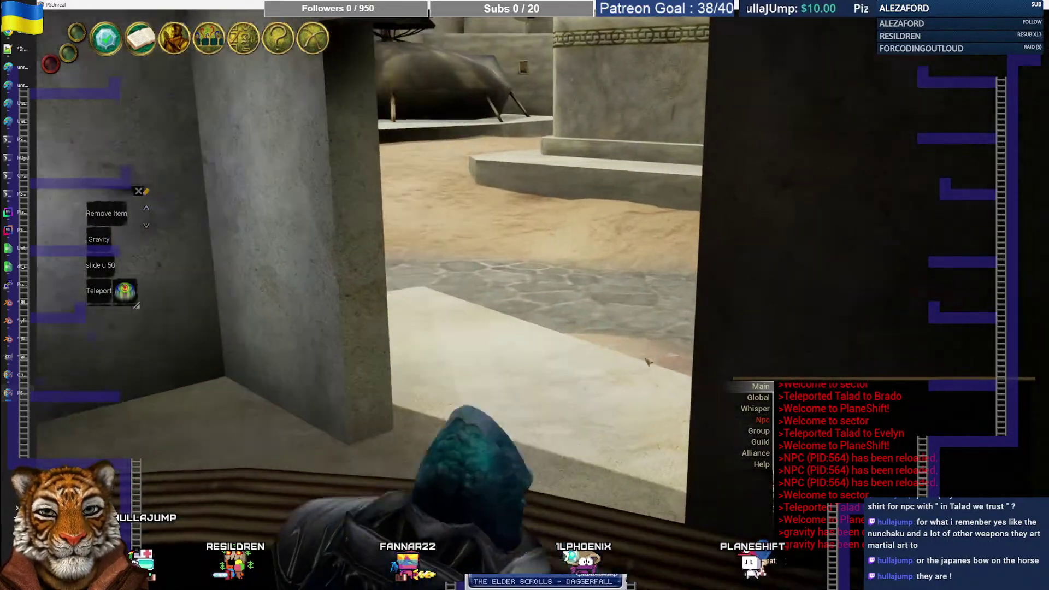
pyautogui.press('d')
pyautogui.press('w')
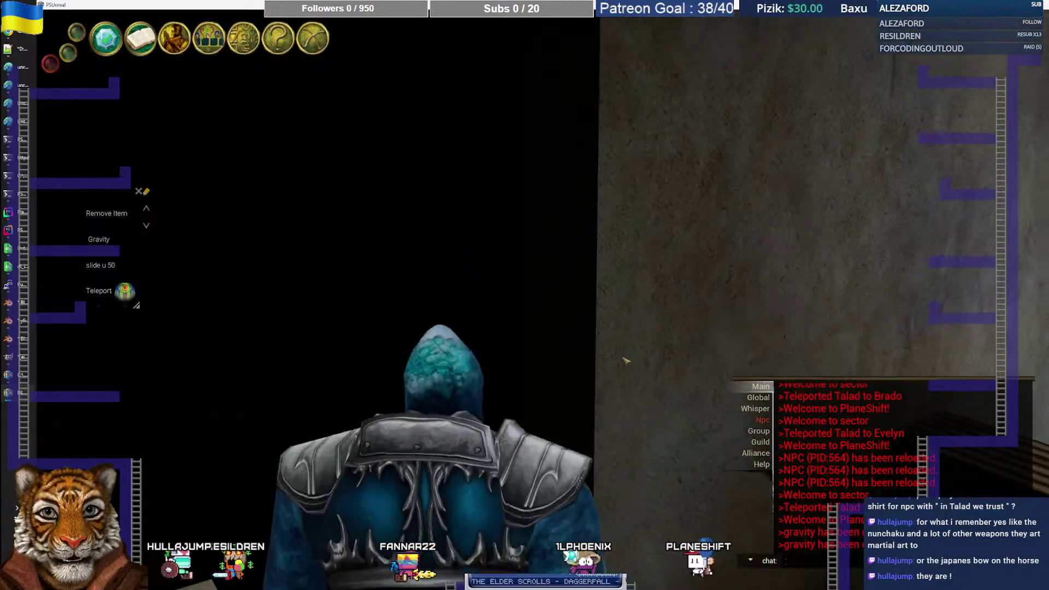
pyautogui.press('w')
# Step: Turn off the override in the developer settings and remove the settings background to keep the dark room in view
pyautogui.click(311, 43)
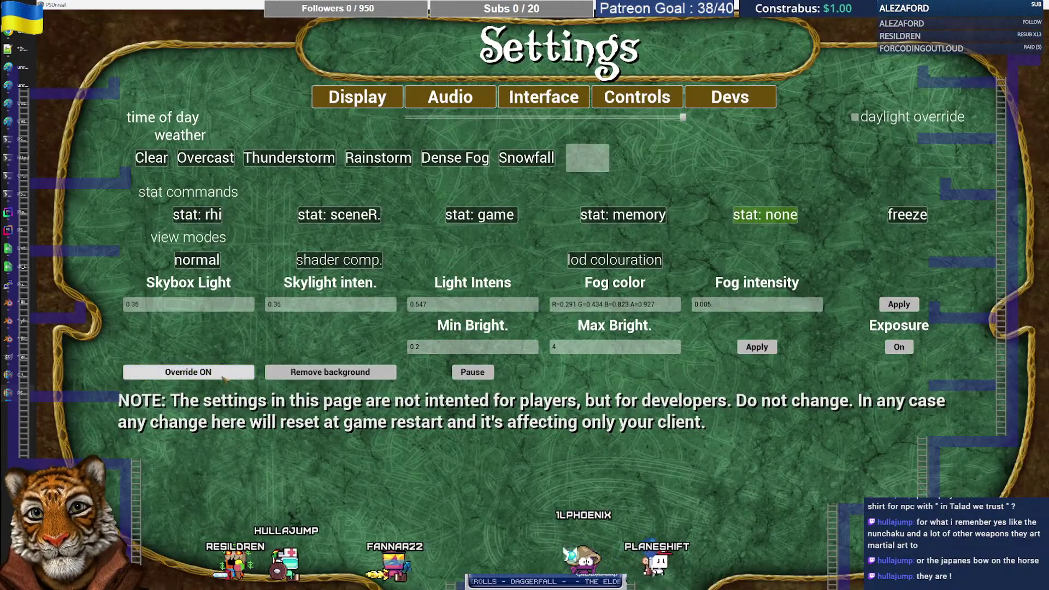
pyautogui.press('Escape')
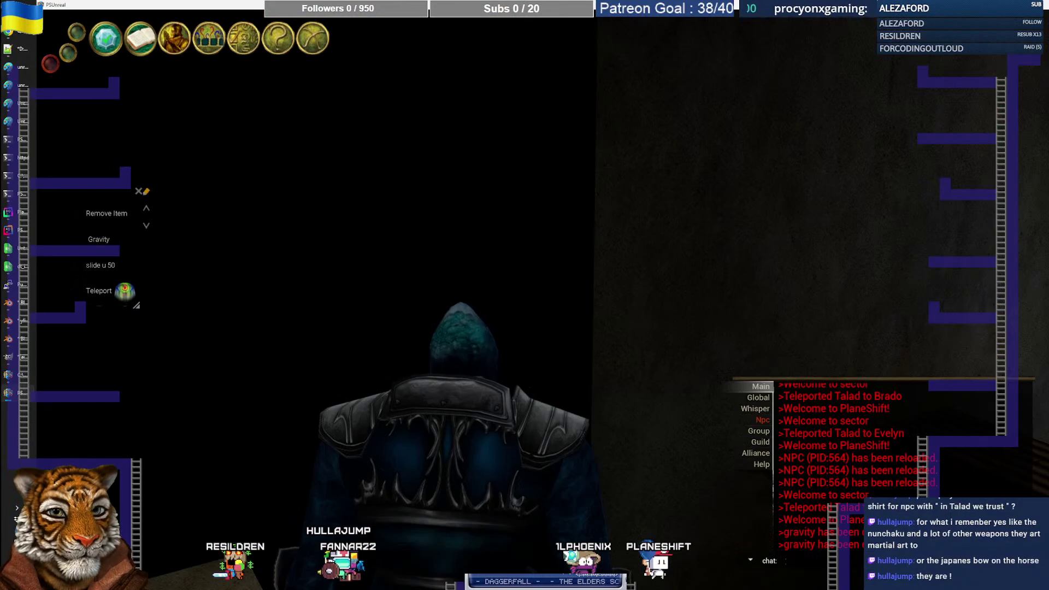
pyautogui.scroll(-3, 556, 328)
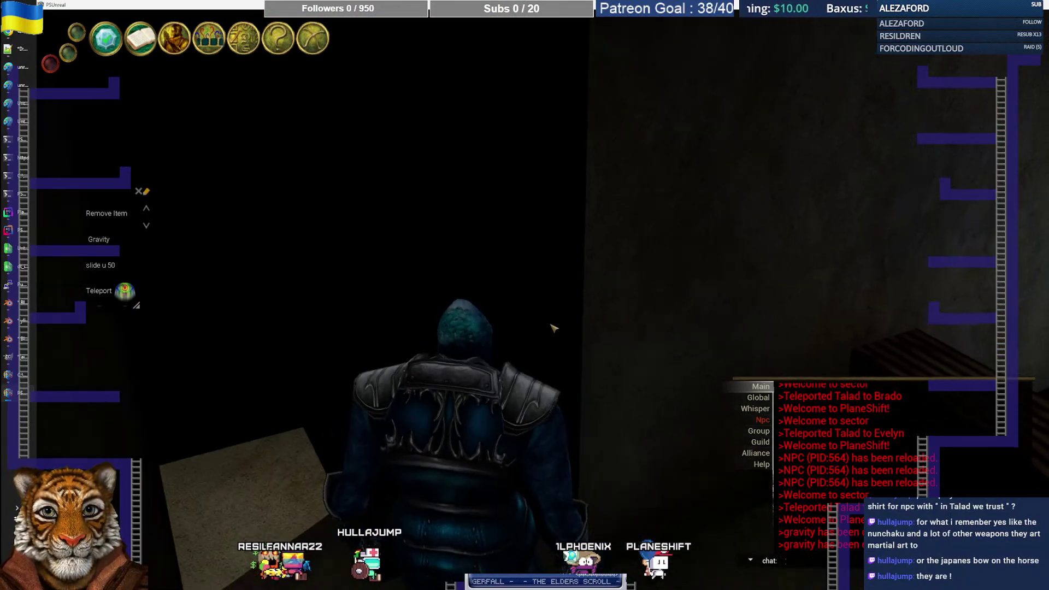
pyautogui.click(312, 43)
pyautogui.click(363, 372)
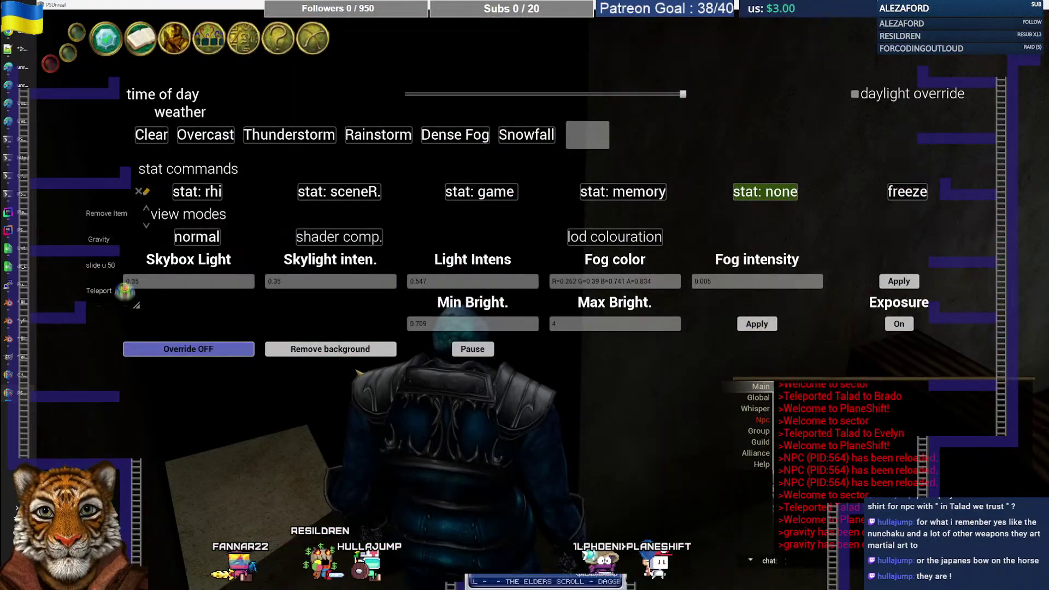
# Step: Turn the override on and try minimum brightness values of 0.2 and 0 on the dark room
pyautogui.click(247, 350)
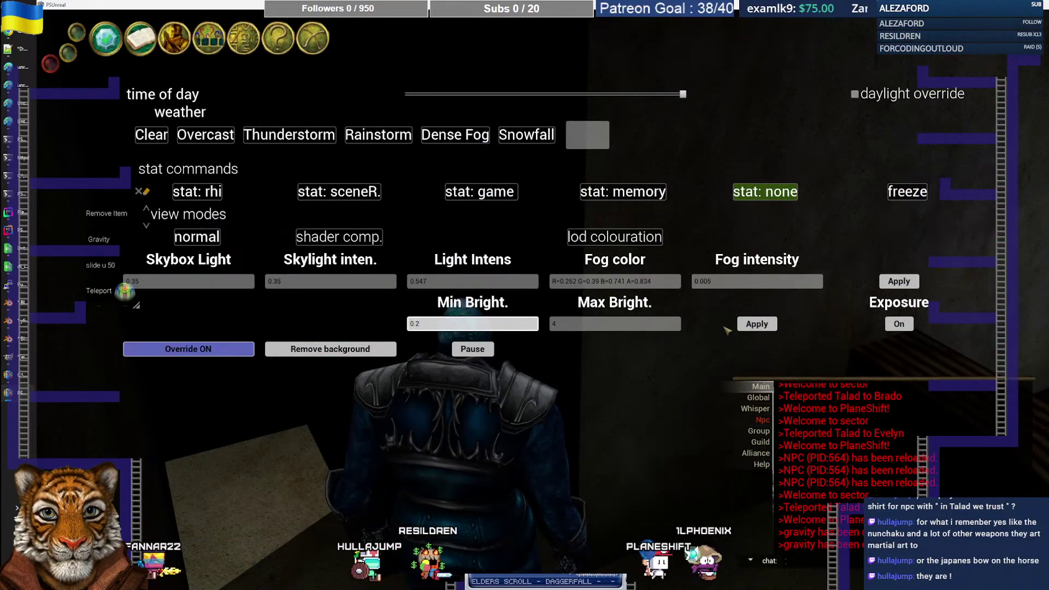
pyautogui.click(757, 324)
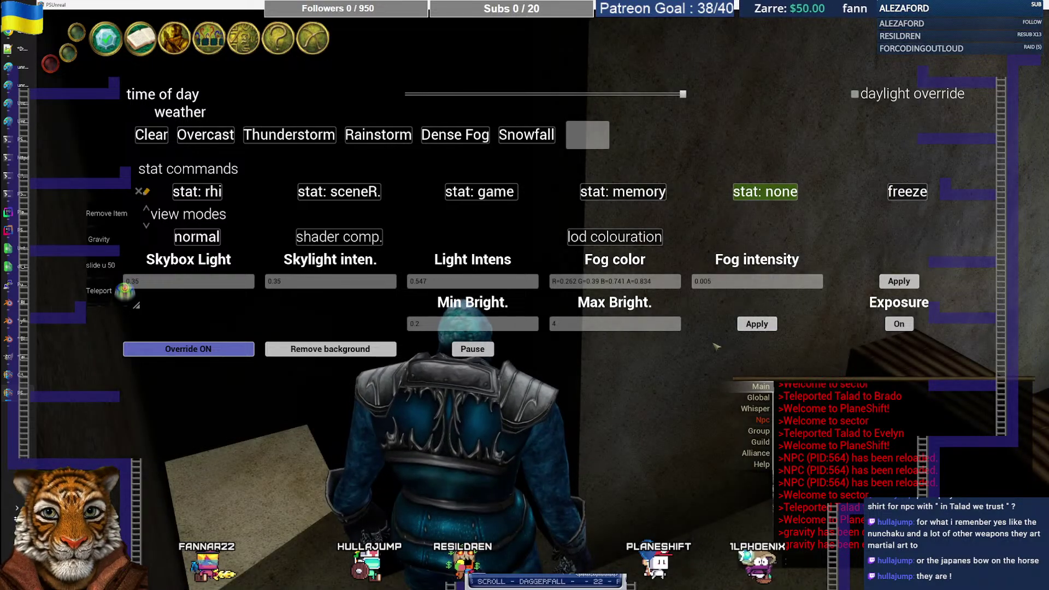
pyautogui.click(754, 328)
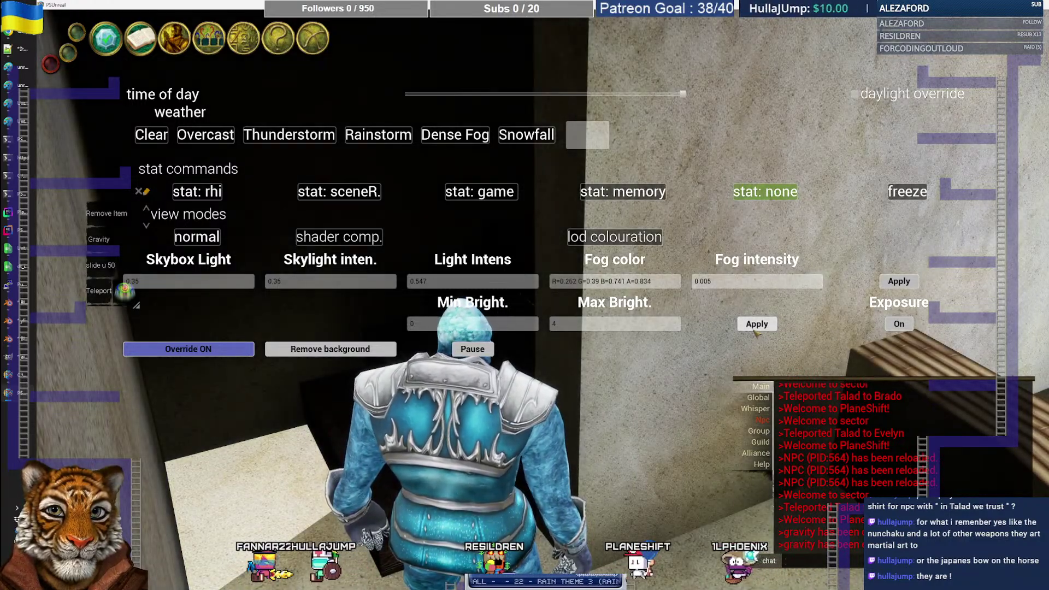
# Step: Apply a minimum brightness of 0.7, turn the override off, and close the developer settings
pyautogui.click(466, 324)
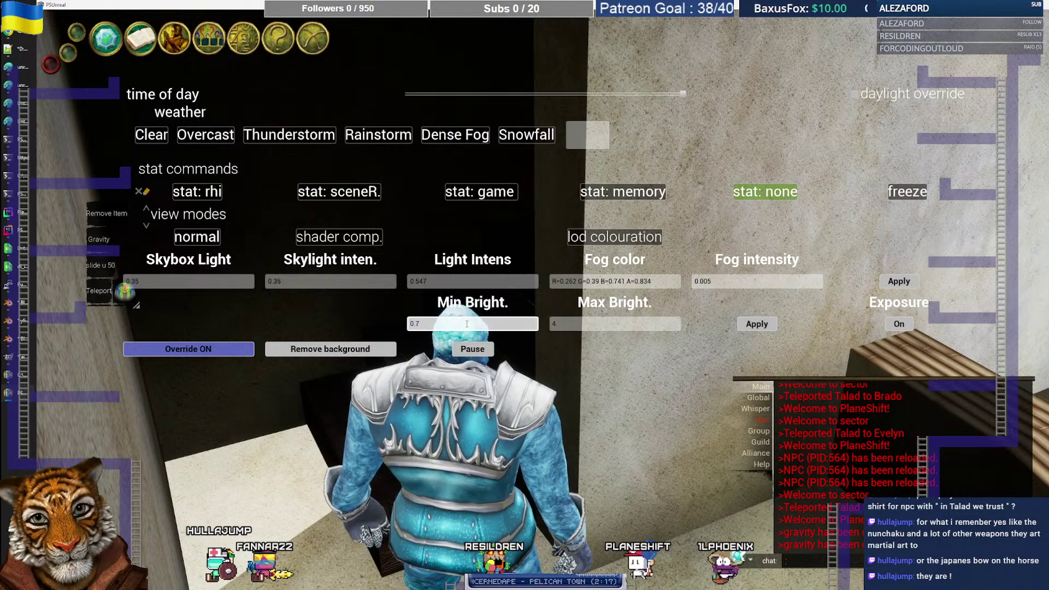
pyautogui.click(758, 324)
pyautogui.click(252, 347)
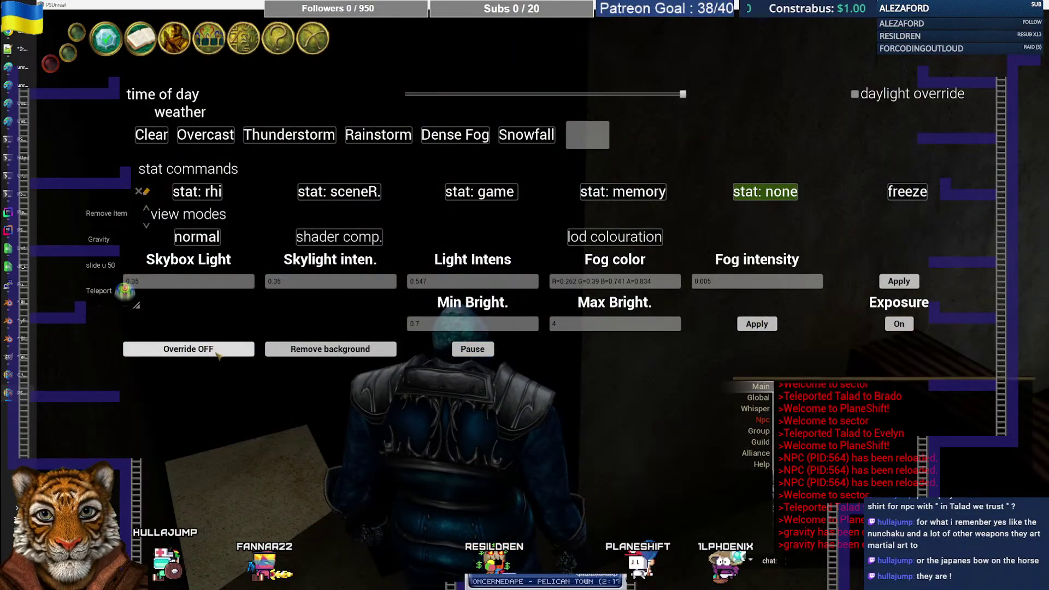
pyautogui.click(277, 40)
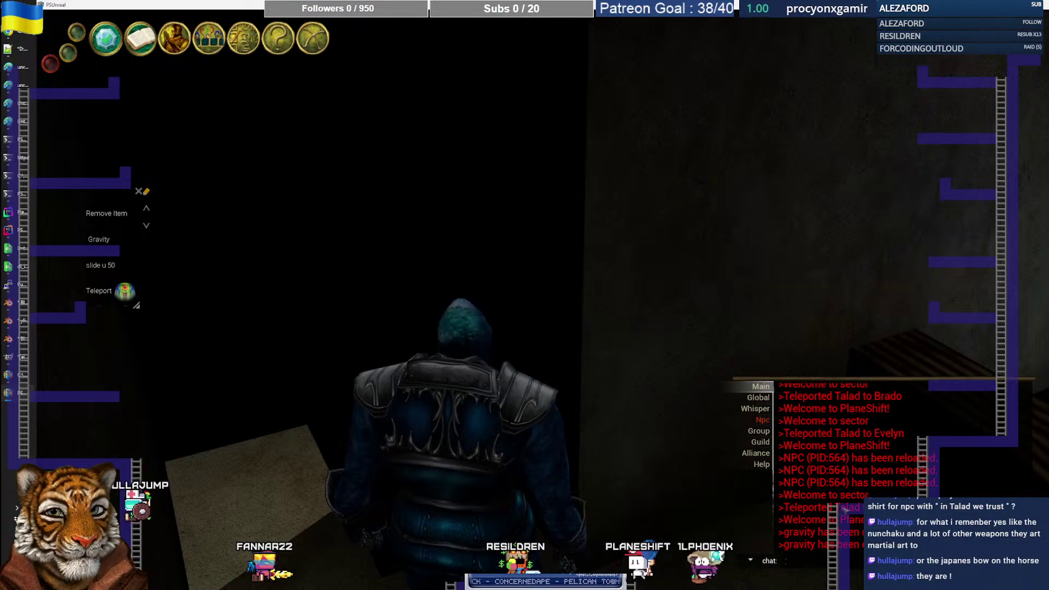
pyautogui.click(277, 41)
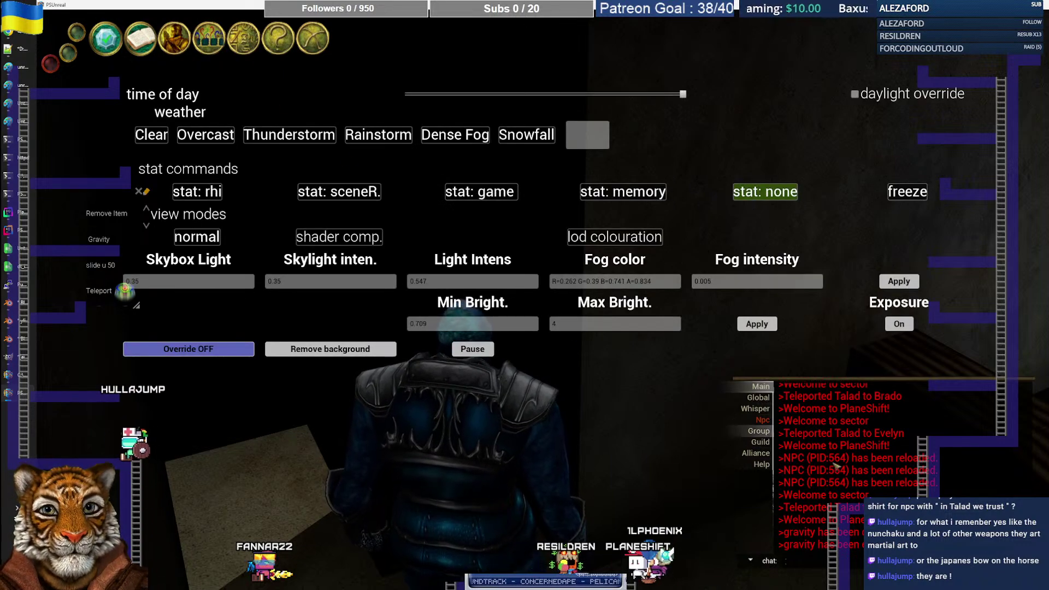
pyautogui.press('Escape')
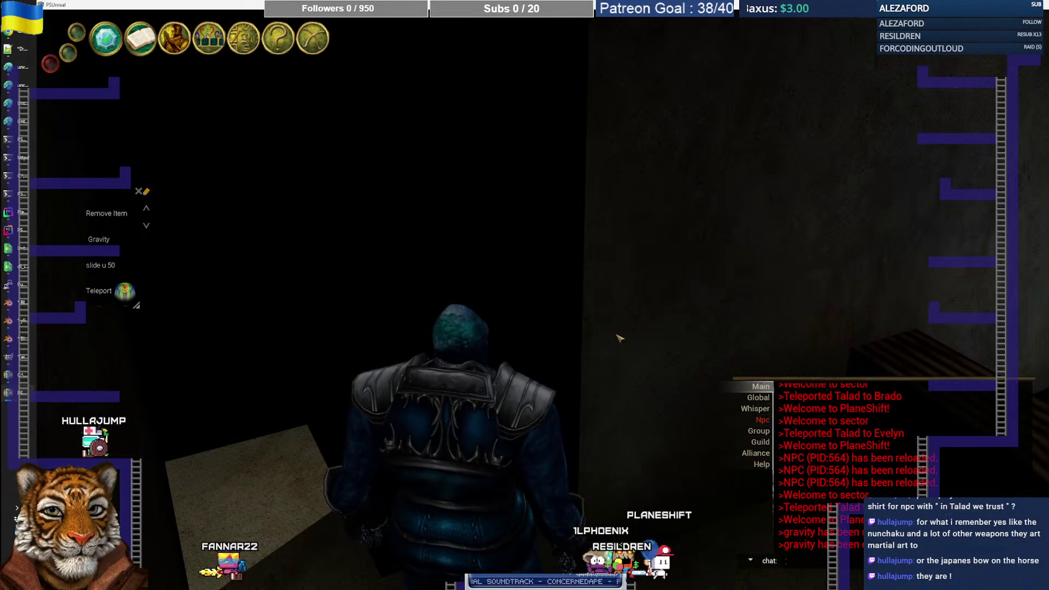
# Step: Leave the building and run across the square into the dark domed structure with the arched entrance
pyautogui.press('d')
pyautogui.press('w')
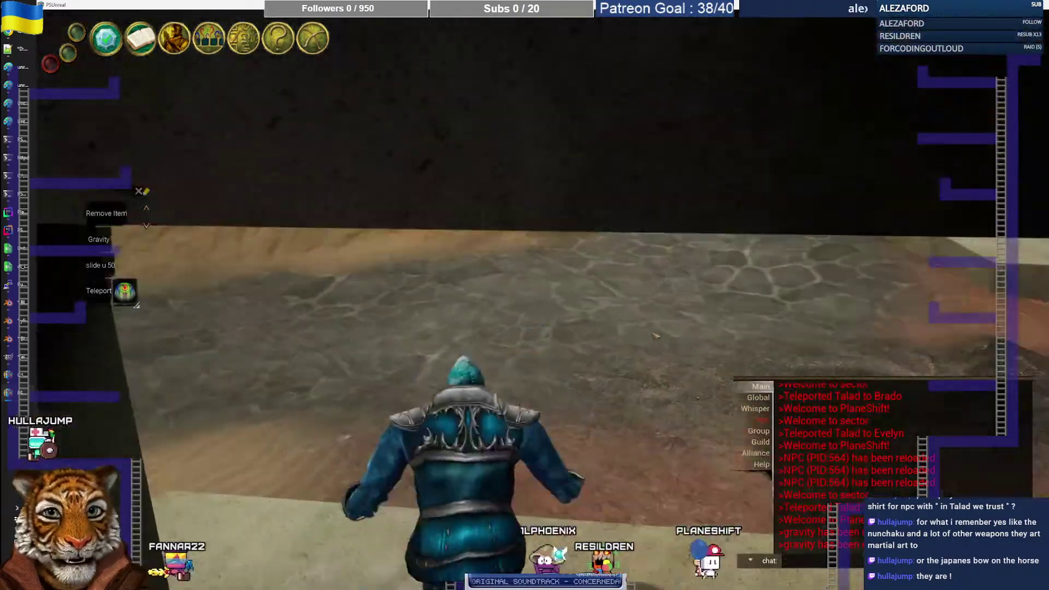
pyautogui.press('w')
pyautogui.press('d')
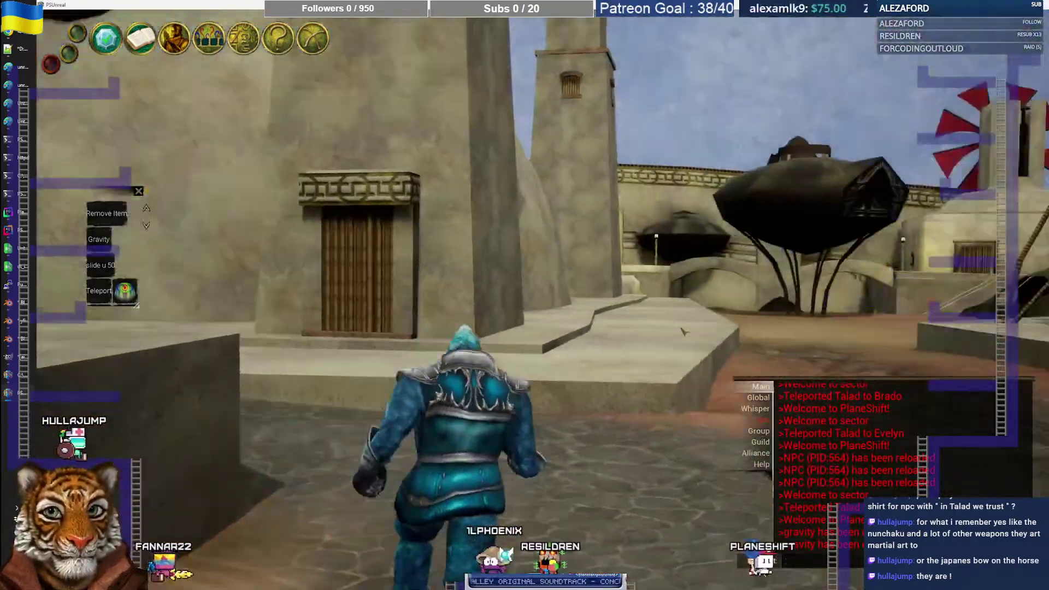
pyautogui.press('w')
pyautogui.press('d')
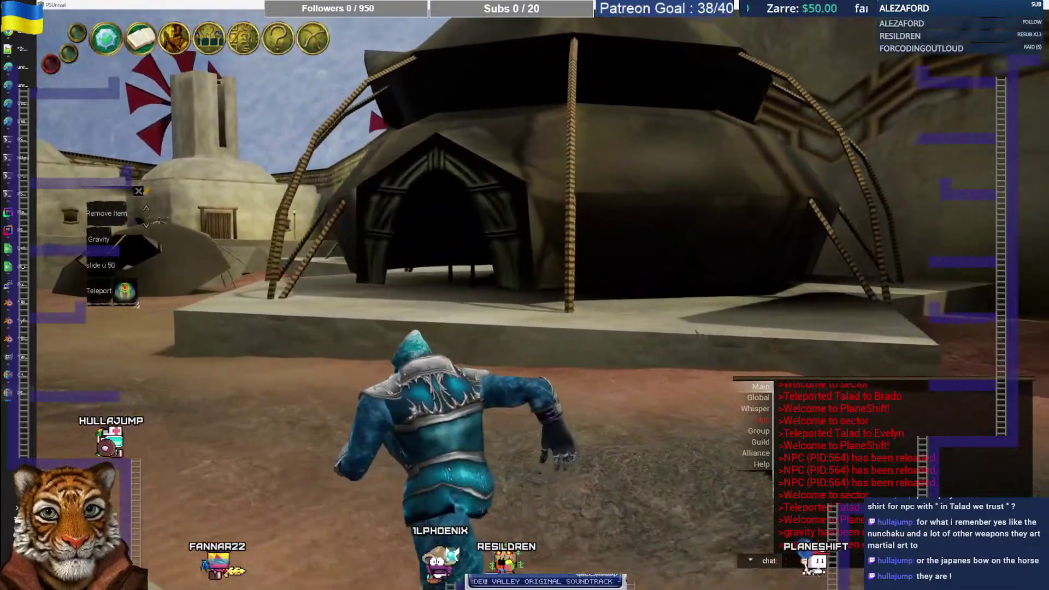
pyautogui.press('w')
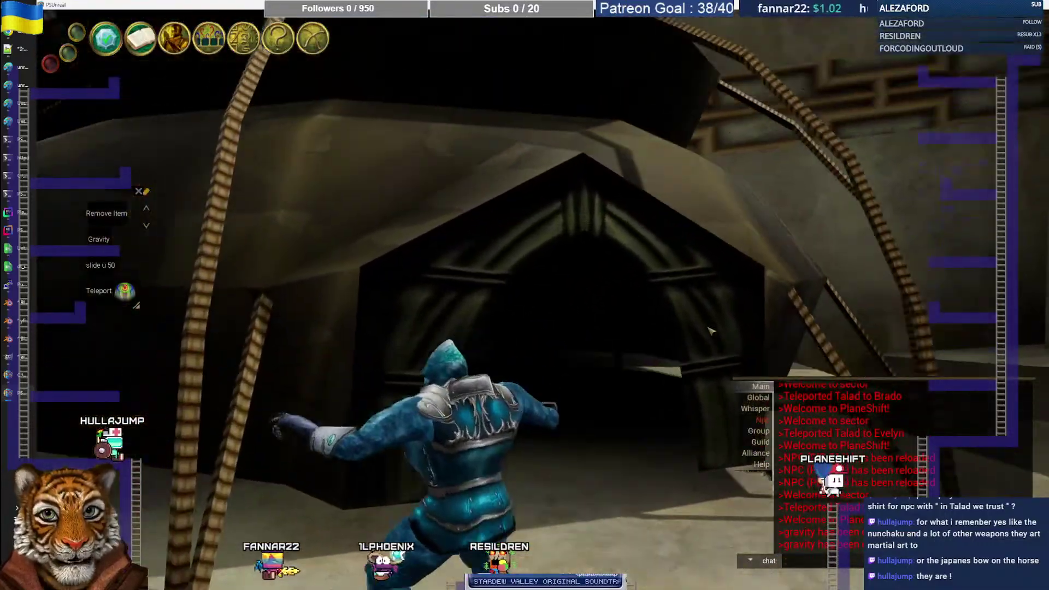
pyautogui.press('w')
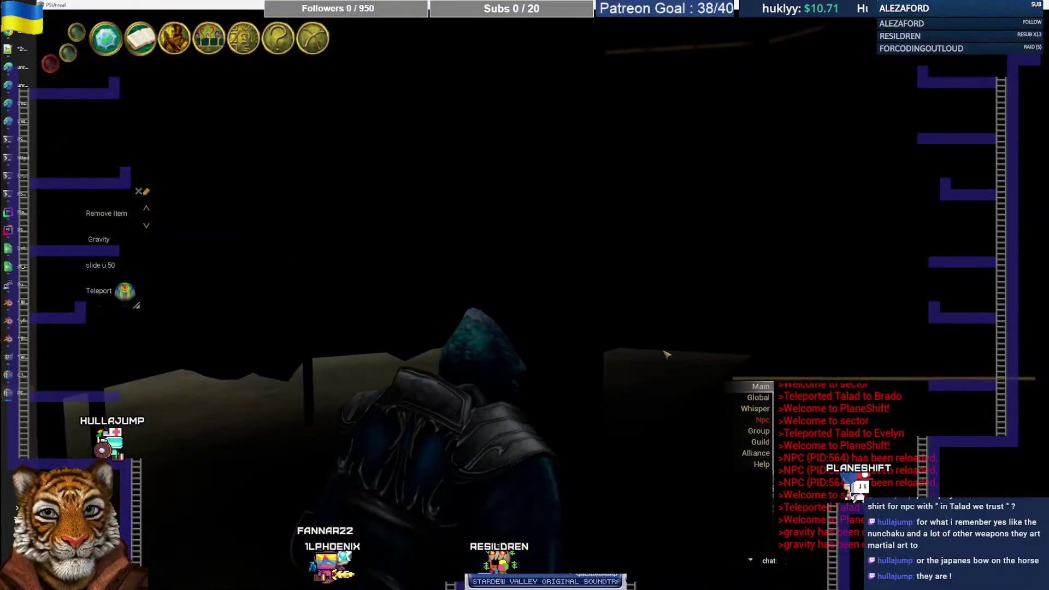
# Step: Equip a torch from the inventory inside the domed structure and carry it out onto the paved street
pyautogui.press('i')
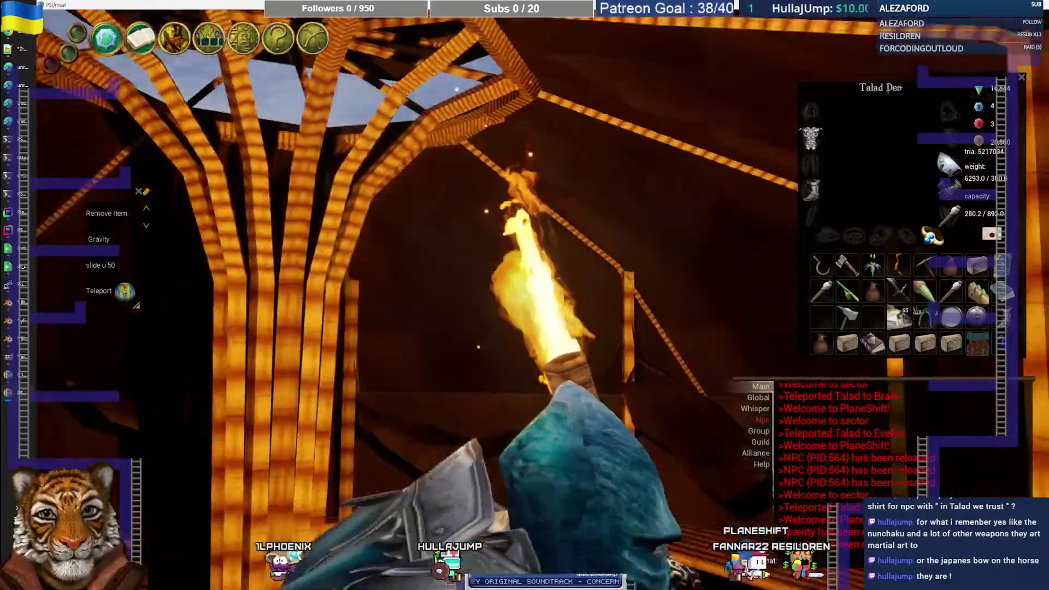
pyautogui.press('w')
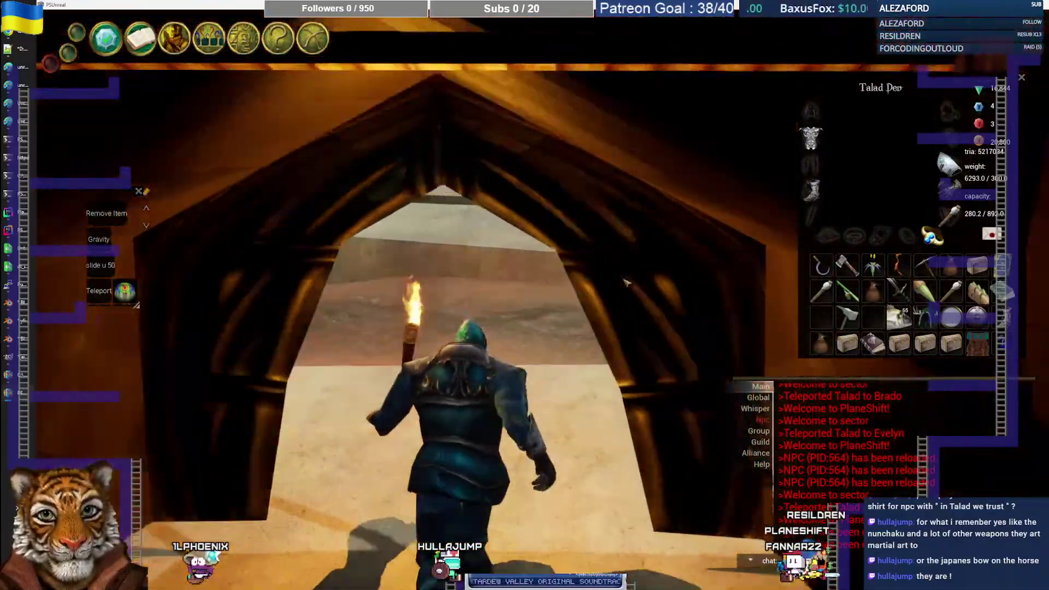
pyautogui.press('w')
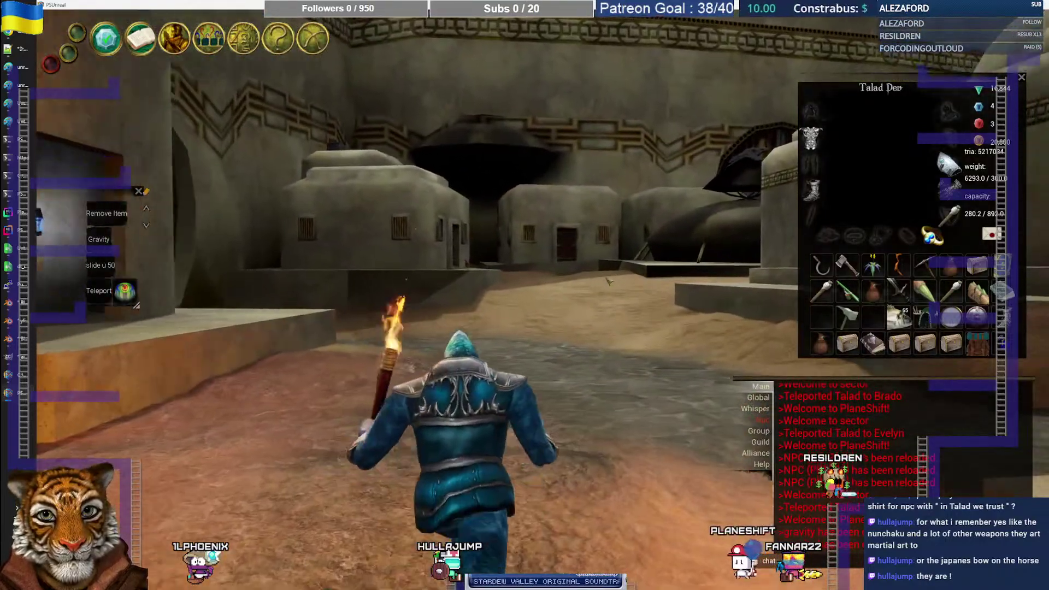
pyautogui.press('w')
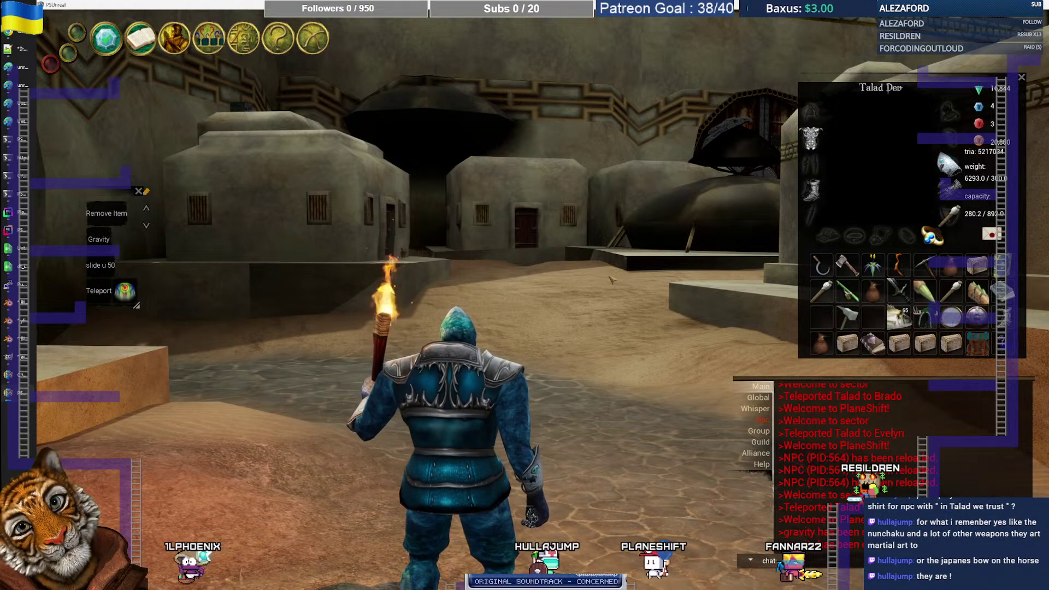
pyautogui.click(416, 258)
pyautogui.moveTo(586, 341); pyautogui.dragTo(597, 357)
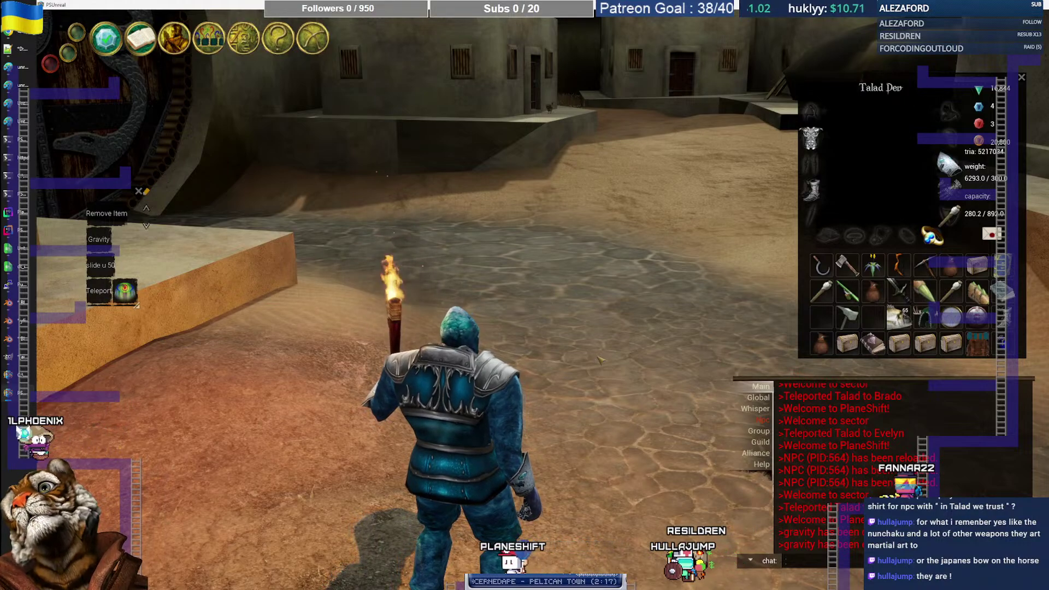
# Step: Switch to the War Smiters Guildhall backstory document in the browser and search its story for "geraldin"
pyautogui.click(17, 32)
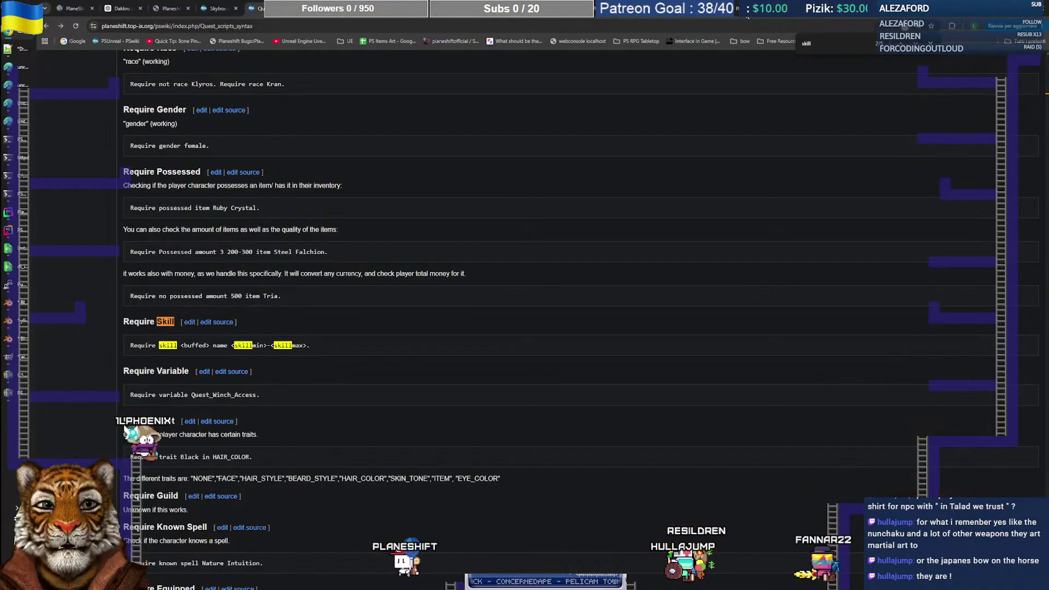
pyautogui.click(313, 9)
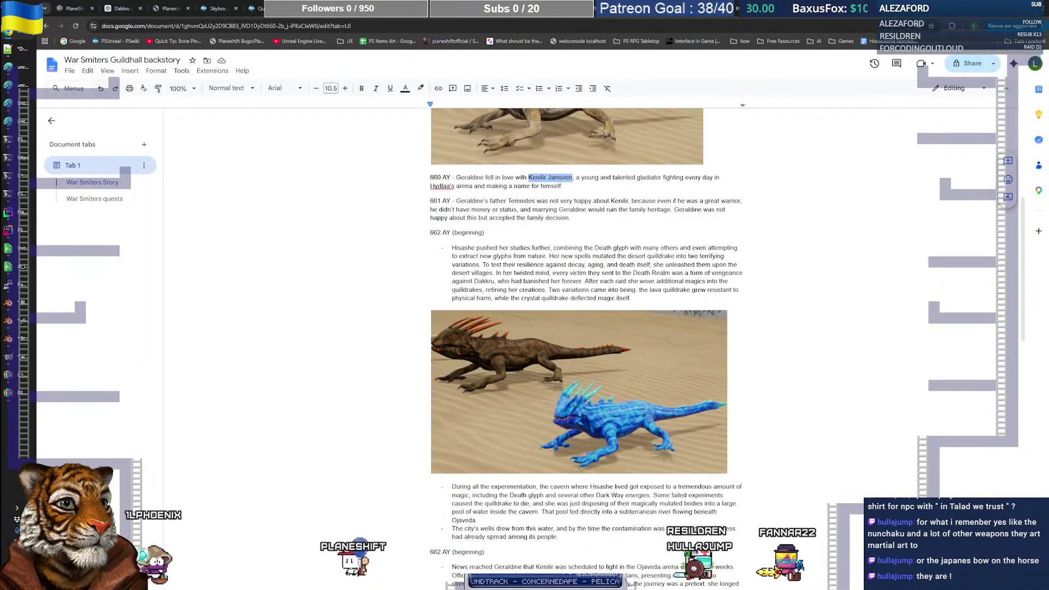
pyautogui.scroll(5, 616, 247)
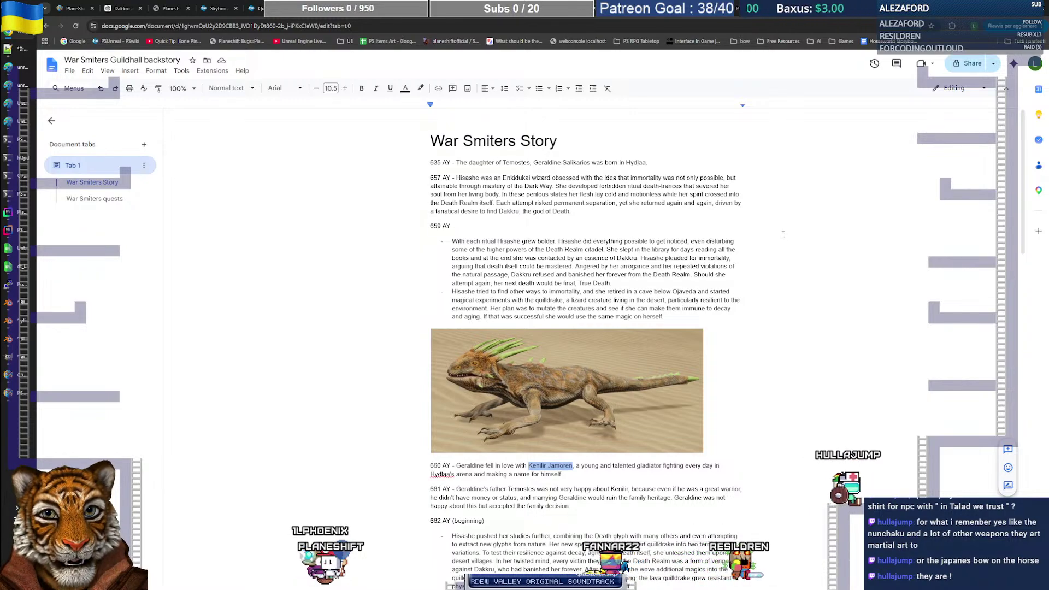
pyautogui.click(670, 187)
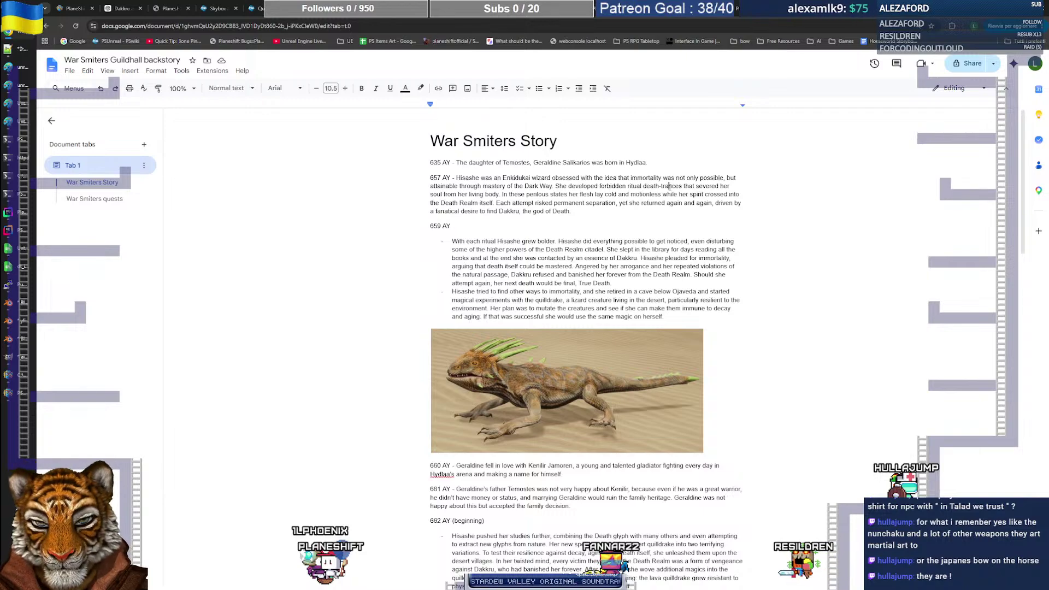
pyautogui.write('geraldin')
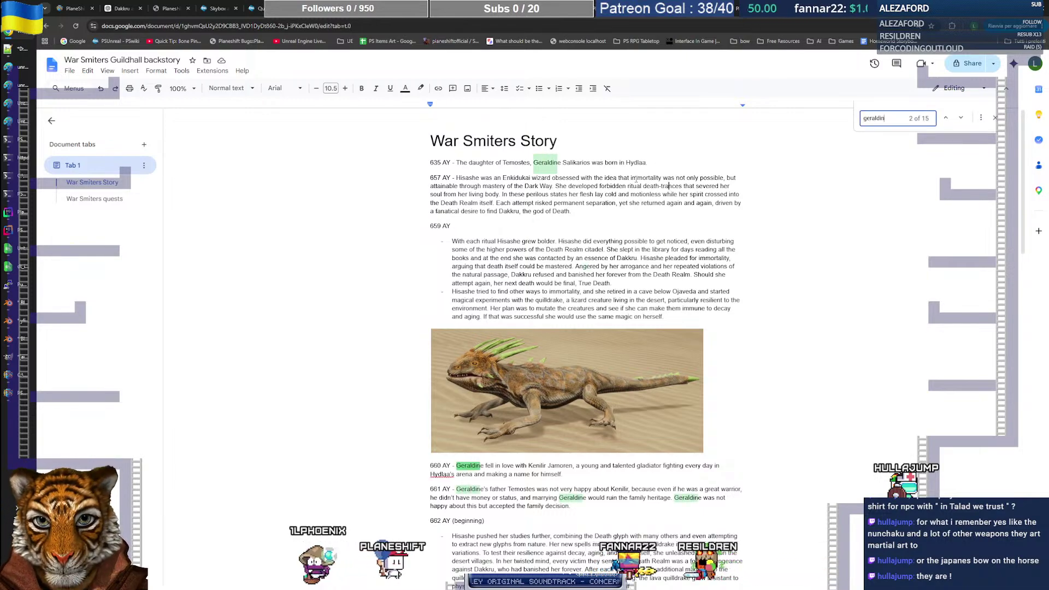
pyautogui.doubleClick(546, 164)
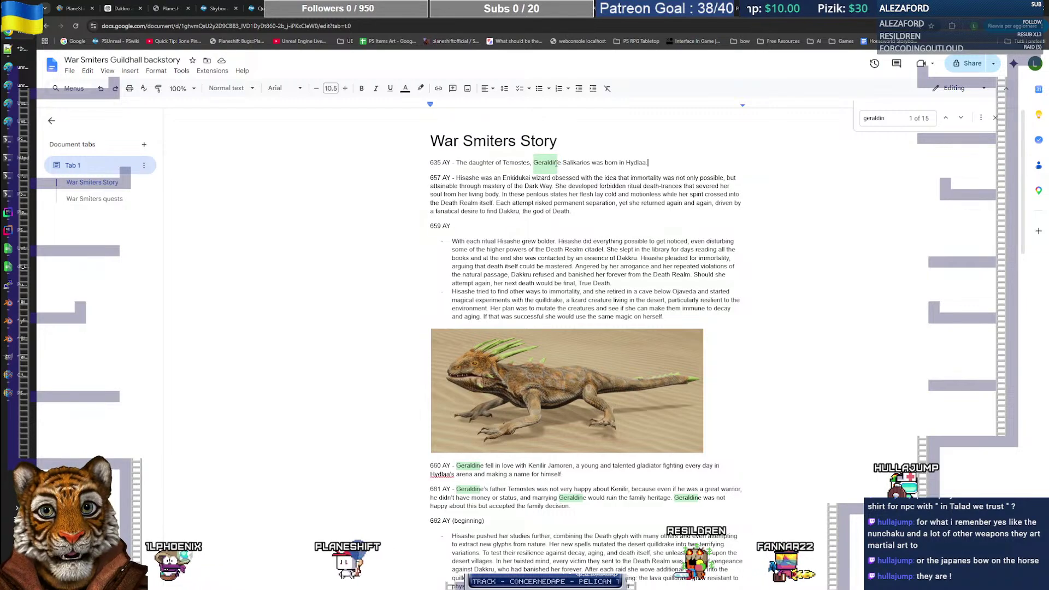
pyautogui.click(657, 163)
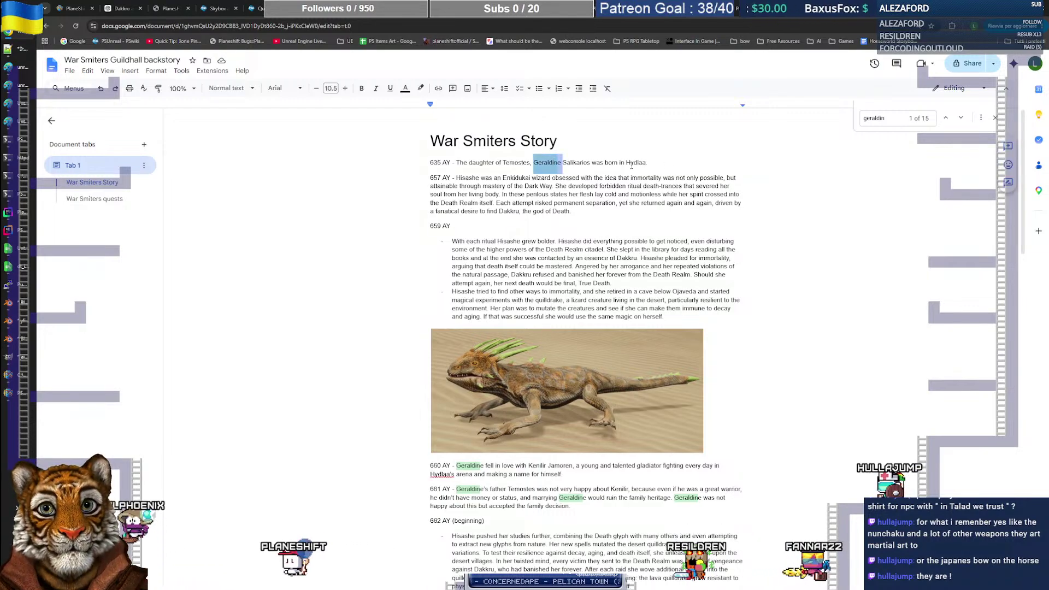
pyautogui.click(673, 166)
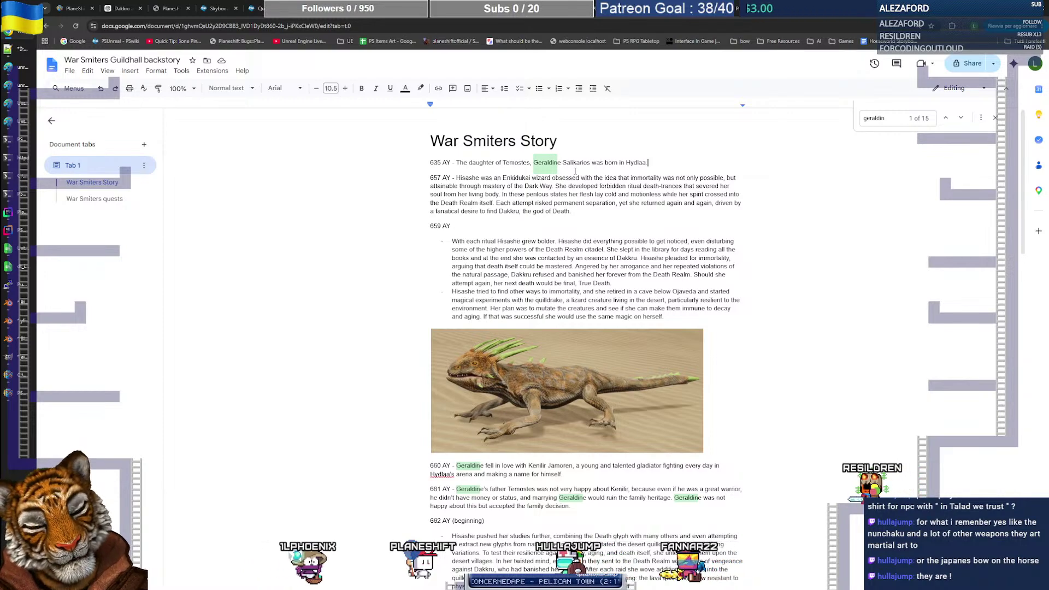
# Step: Switch to the quest outline in the text editor and remove the stray space before the comma after "Kenilir history"
pyautogui.click(17, 55)
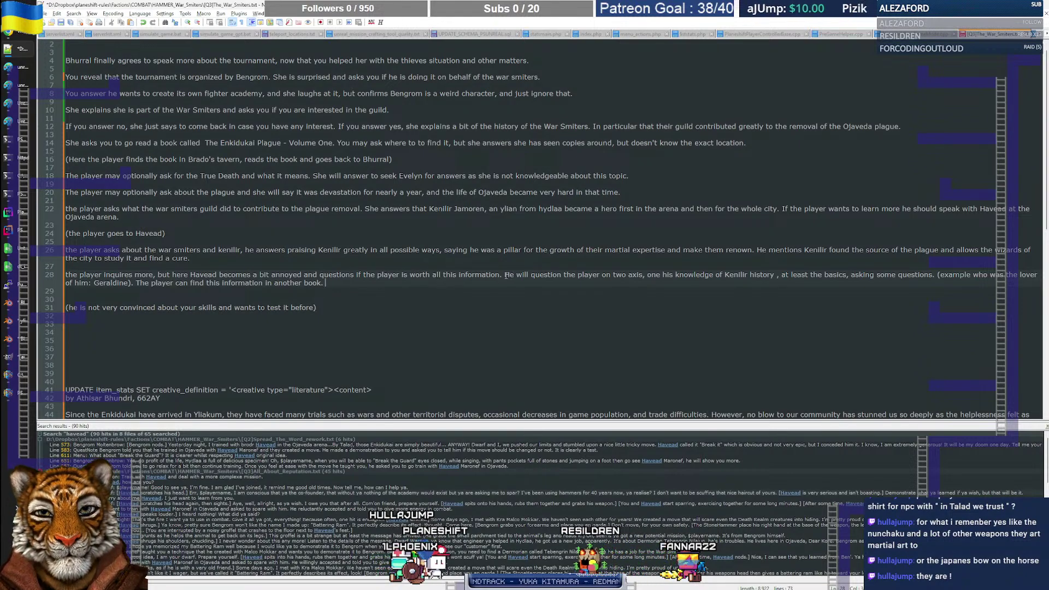
pyautogui.click(777, 279)
pyautogui.press('BackSpace')
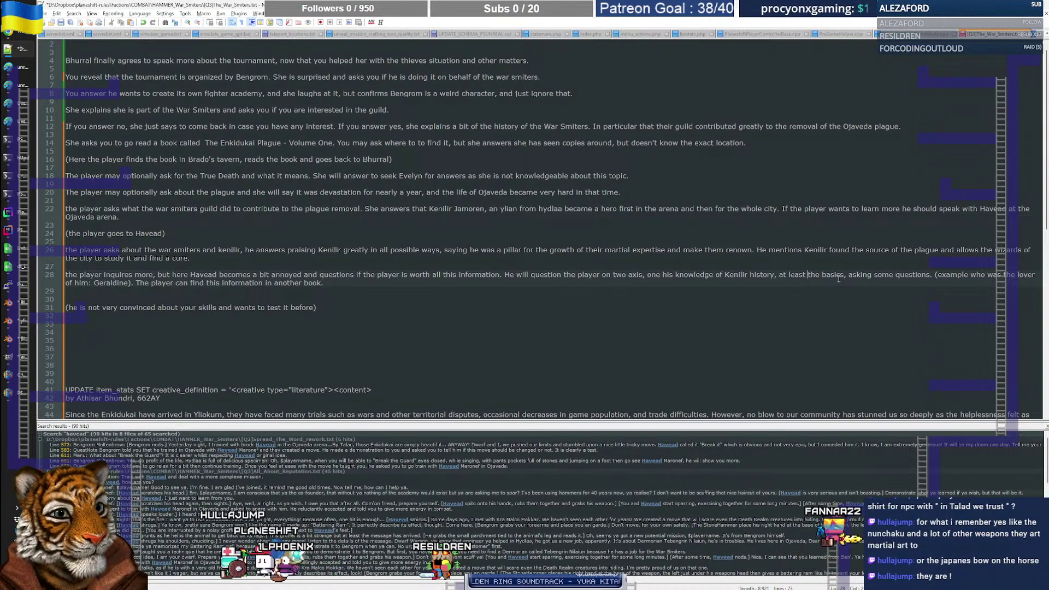
# Step: In the Havead questioning paragraph, replace "at least" before "the basics" with "what he considers"
pyautogui.press('Delete')
pyautogui.press('Delete')
pyautogui.press('Delete')
pyautogui.press('Delete')
pyautogui.press('Delete')
pyautogui.press('Delete')
pyautogui.press('Delete')
pyautogui.press('Delete')
pyautogui.write('what he consid')
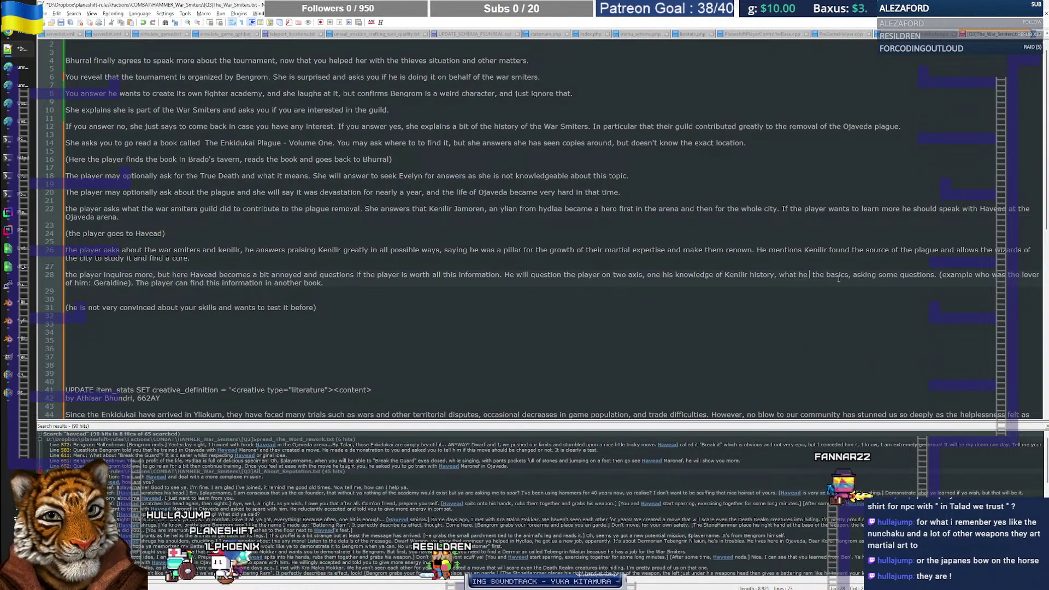
pyautogui.write('ers')
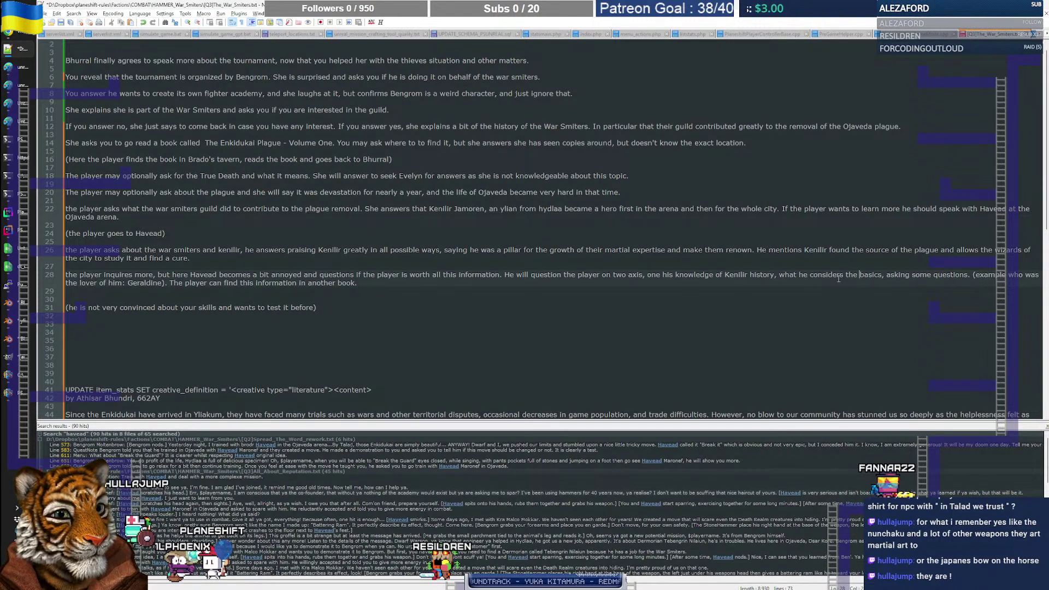
# Step: Extend the phrase after "the basics" with ", but not that obvious for the player," ahead of "asking some questions"
pyautogui.press('BackSpace')
pyautogui.write('. n')
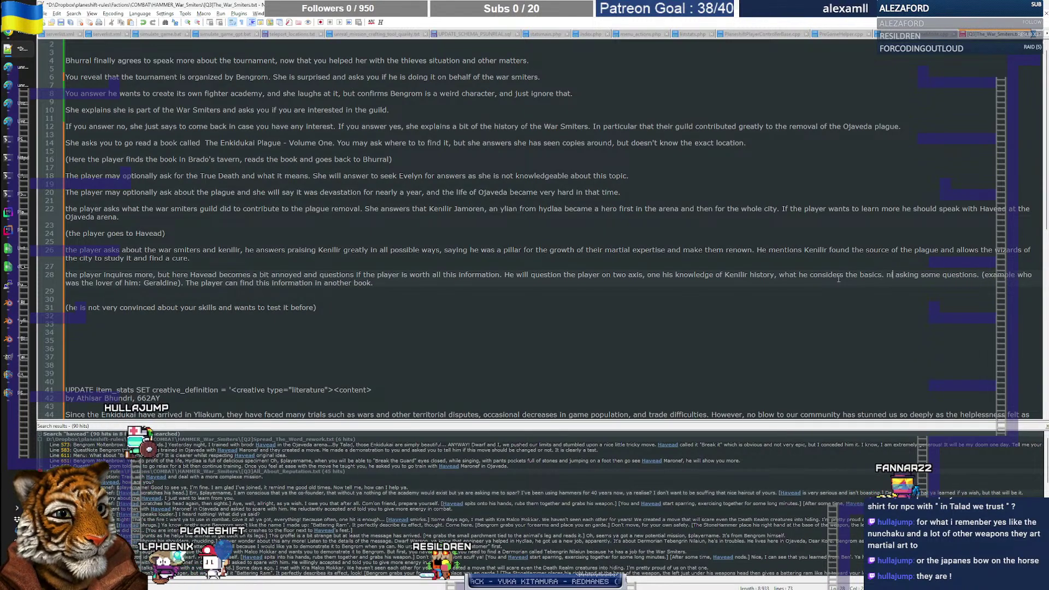
pyautogui.press('BackSpace')
pyautogui.press('BackSpace')
pyautogui.press('BackSpace')
pyautogui.write(', but')
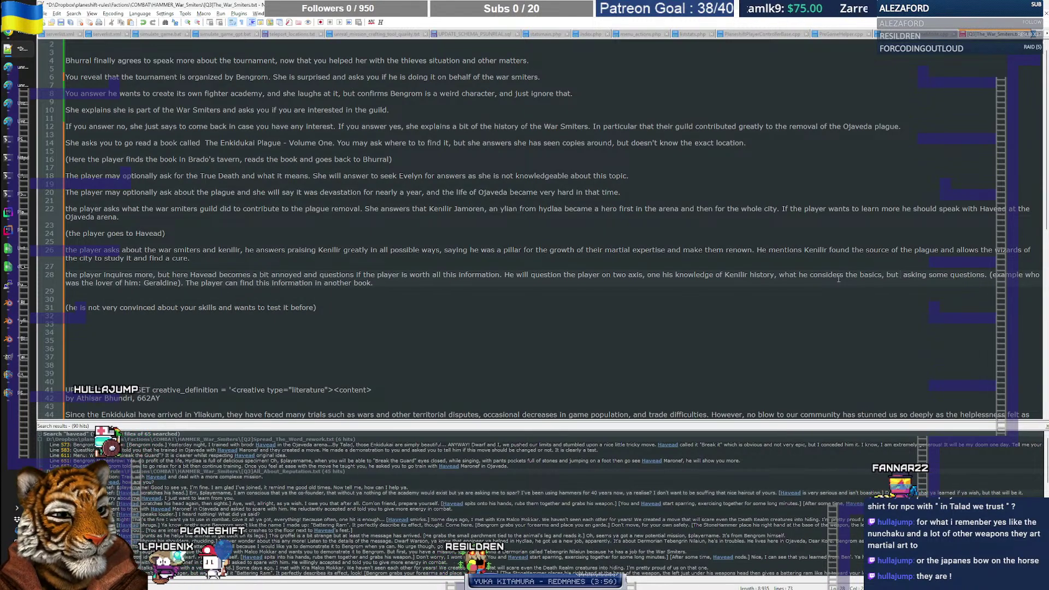
pyautogui.write(' not that ')
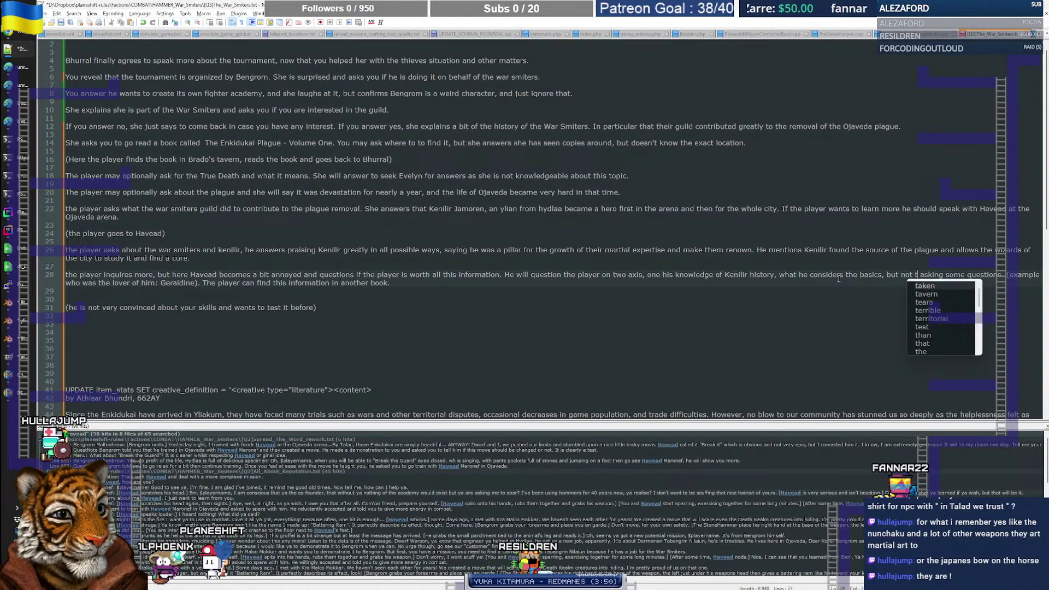
pyautogui.write('o')
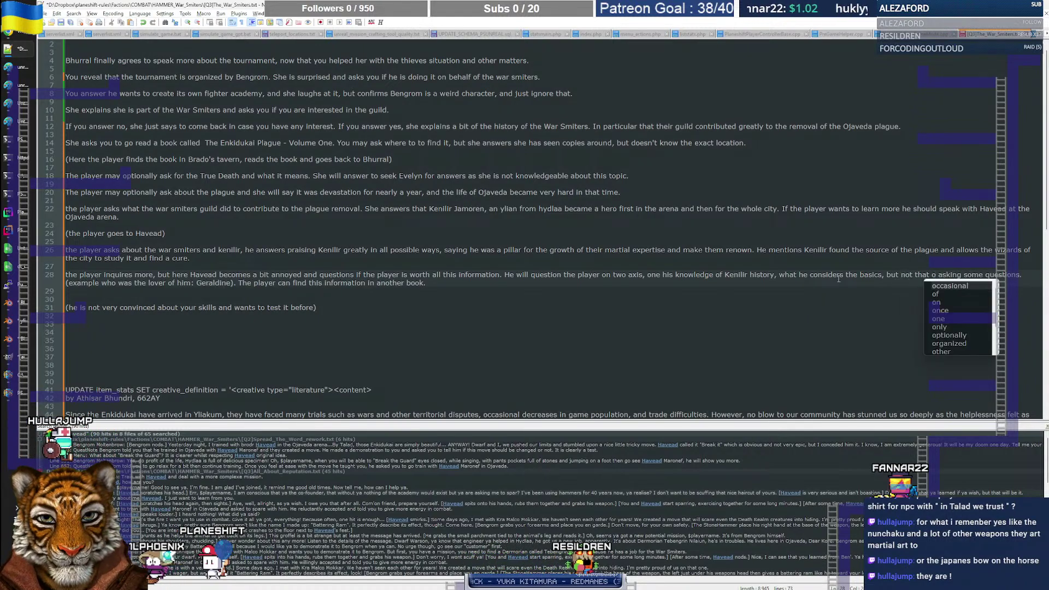
pyautogui.write('bvious for the playe')
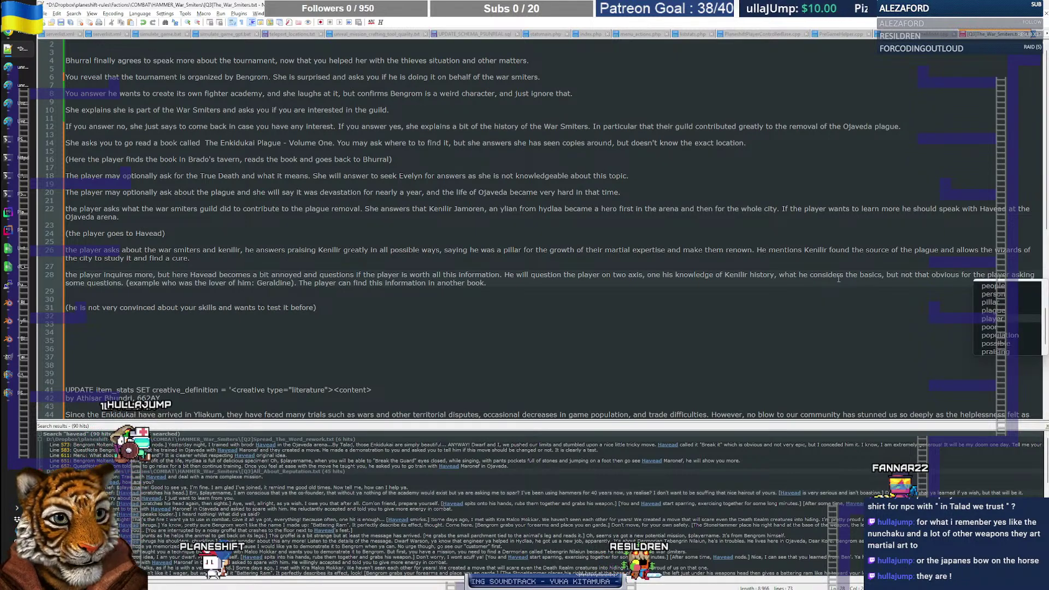
pyautogui.write('r,')
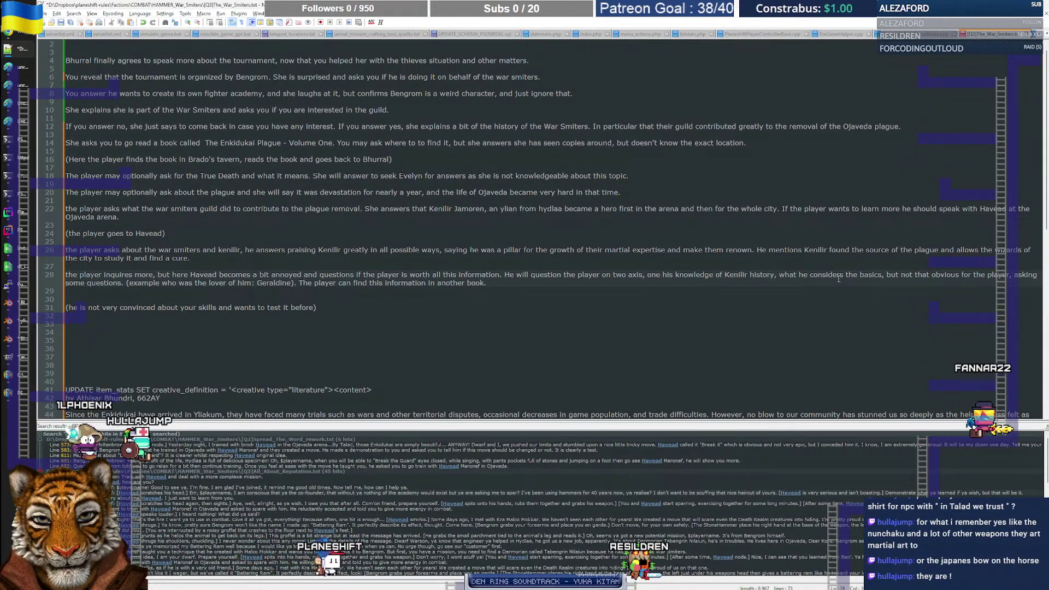
# Step: At the end of the Havead questioning paragraph, add "The second axis is combat and here is he testing the player skills"
pyautogui.press('End')
pyautogui.write('The second ax')
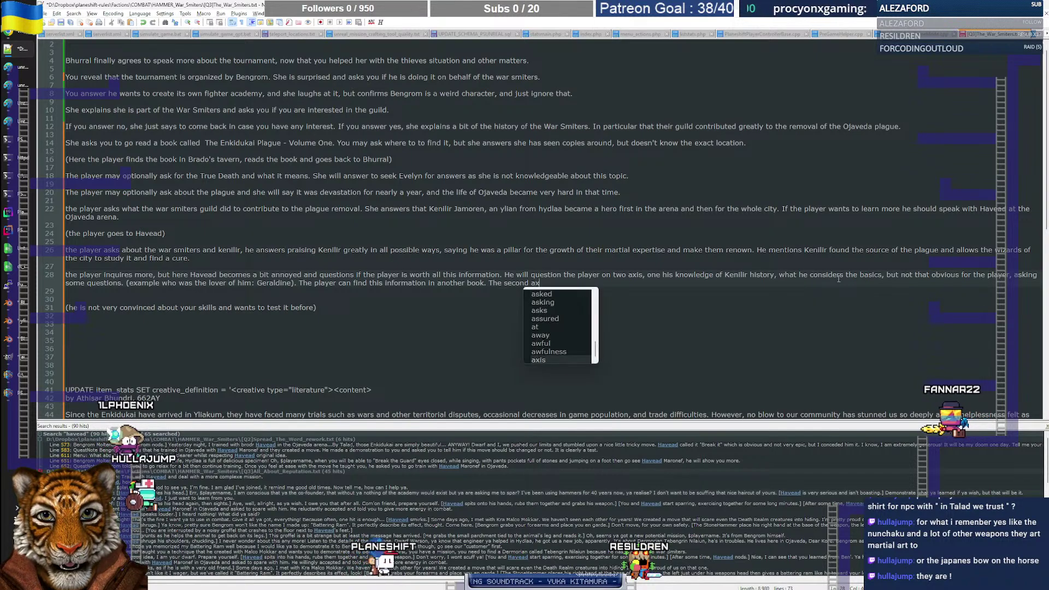
pyautogui.write('is is combat')
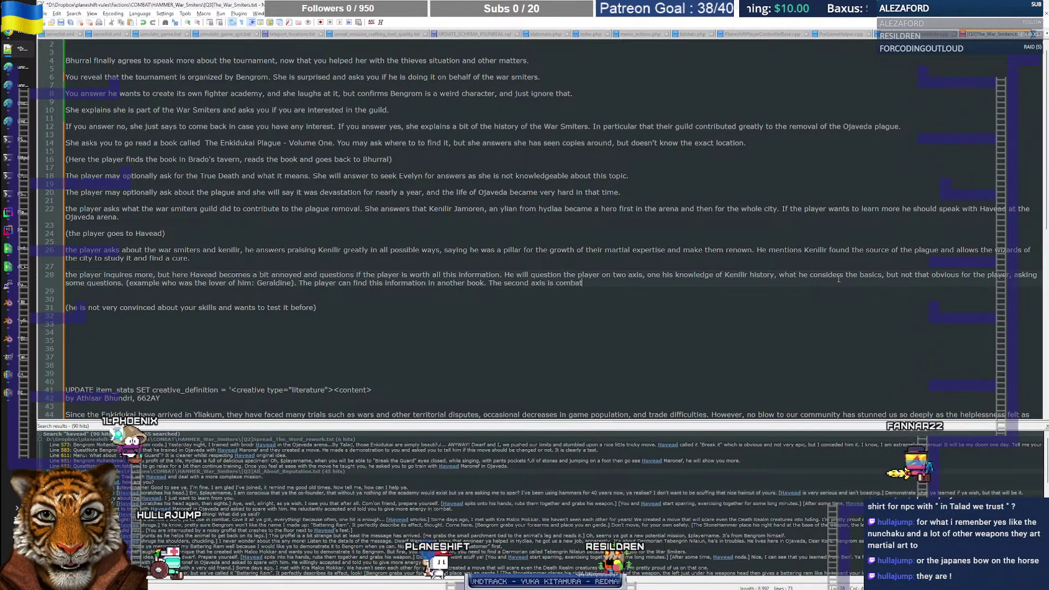
pyautogui.write(' and here is ')
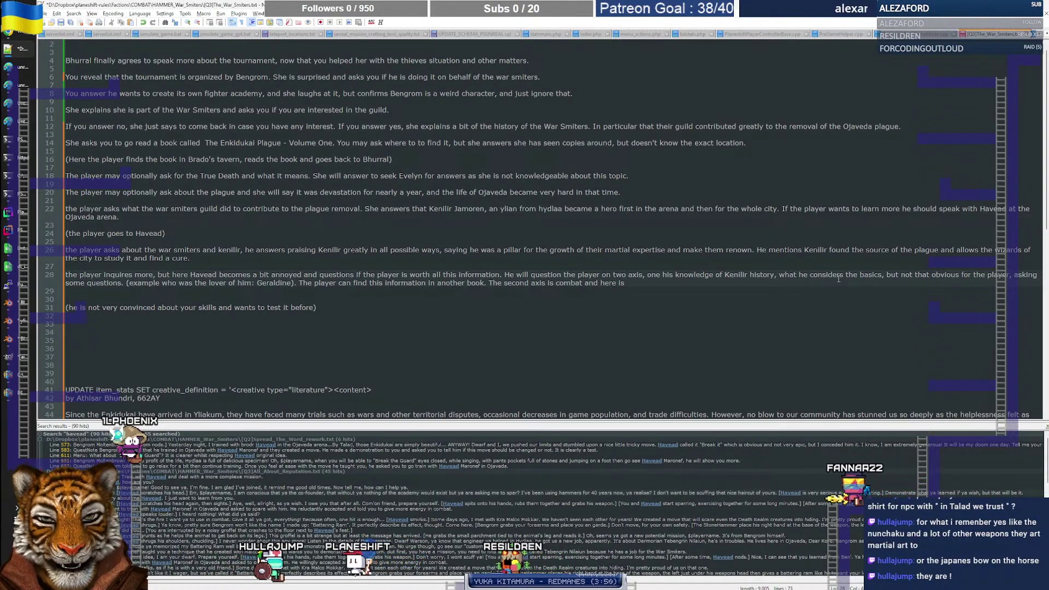
pyautogui.write('he')
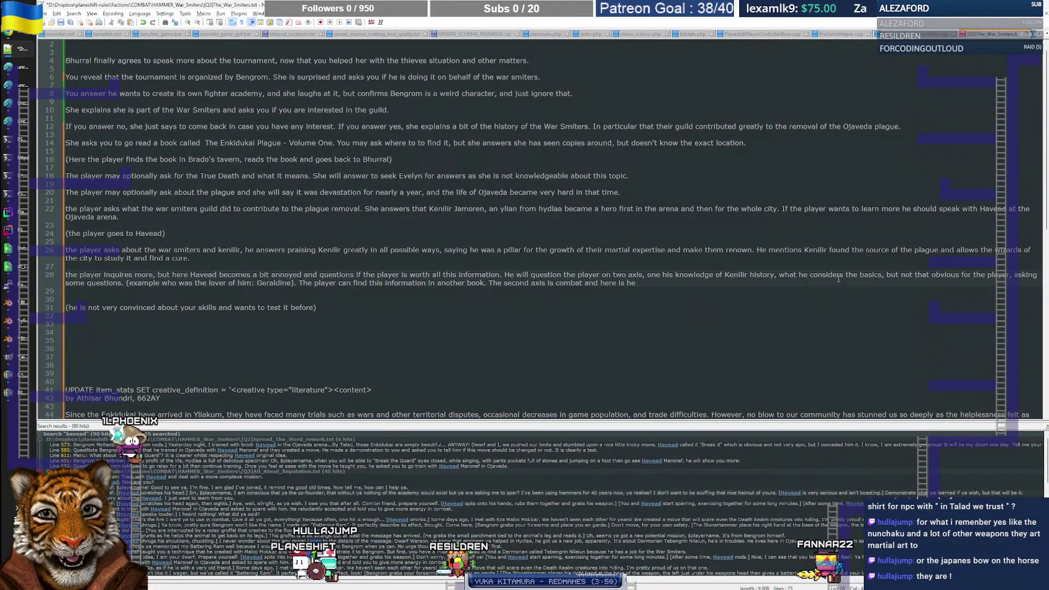
pyautogui.write(' testing the plkay')
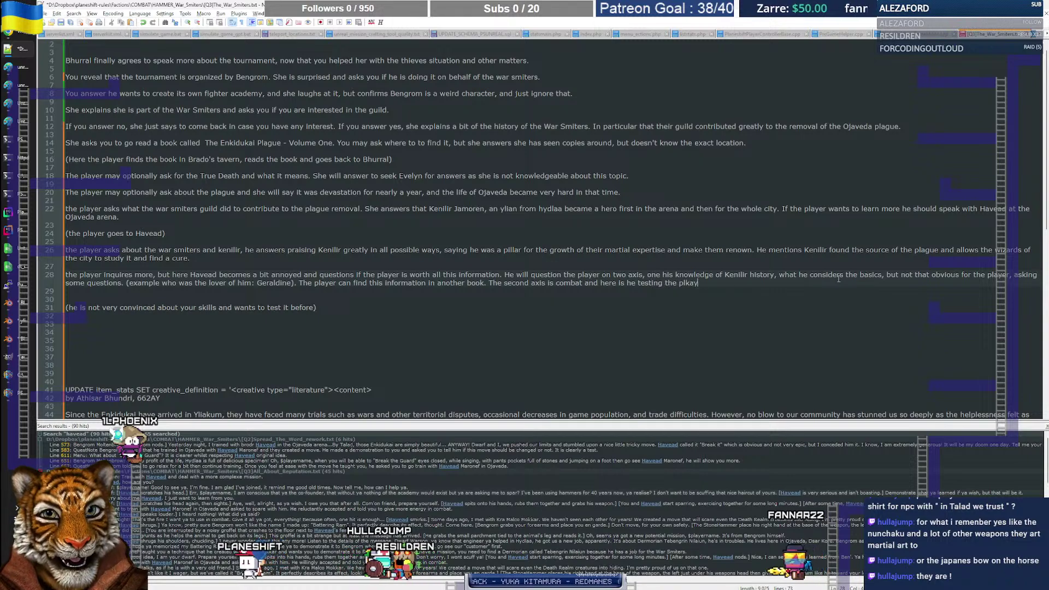
pyautogui.press('BackSpace')
pyautogui.press('BackSpace')
pyautogui.press('BackSpace')
pyautogui.write('ayer skills ')
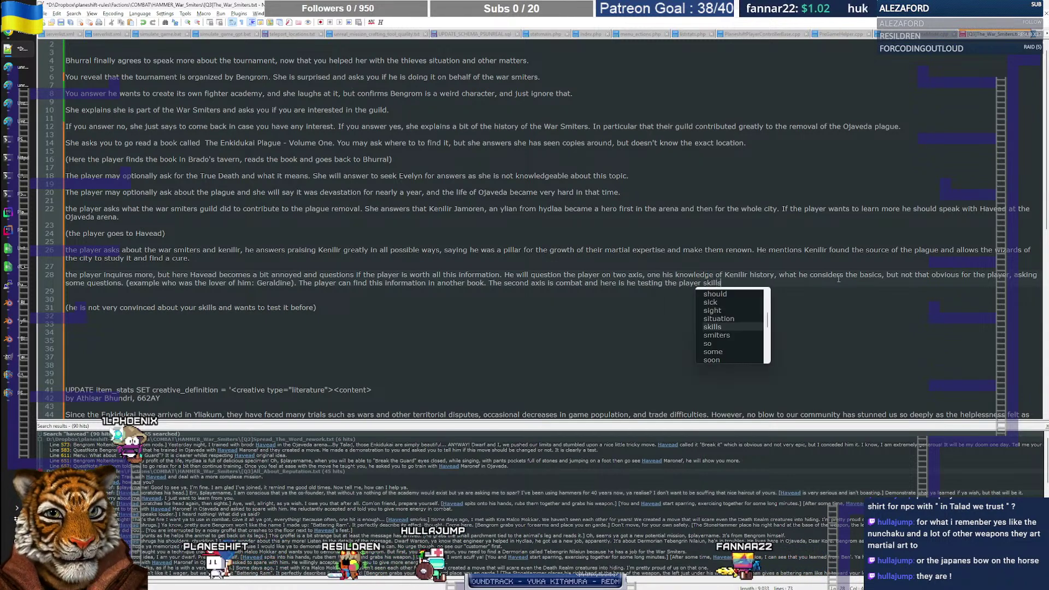
# Step: Finish the combat sentence with "(we check the rank in Mace and Hammer)." and add blank lines below it
pyautogui.write('(we ')
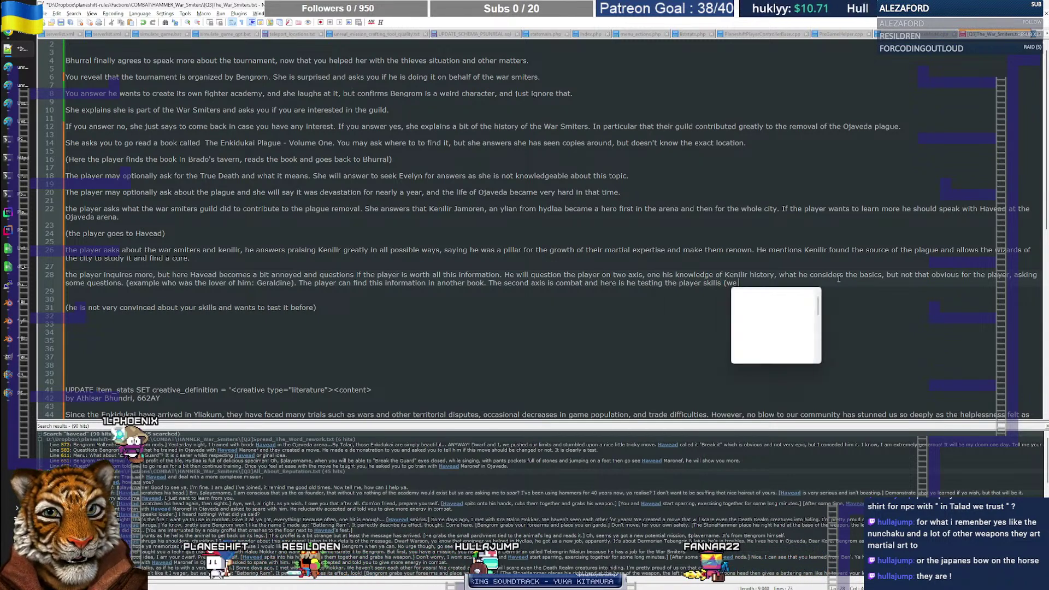
pyautogui.write('can heck the rank')
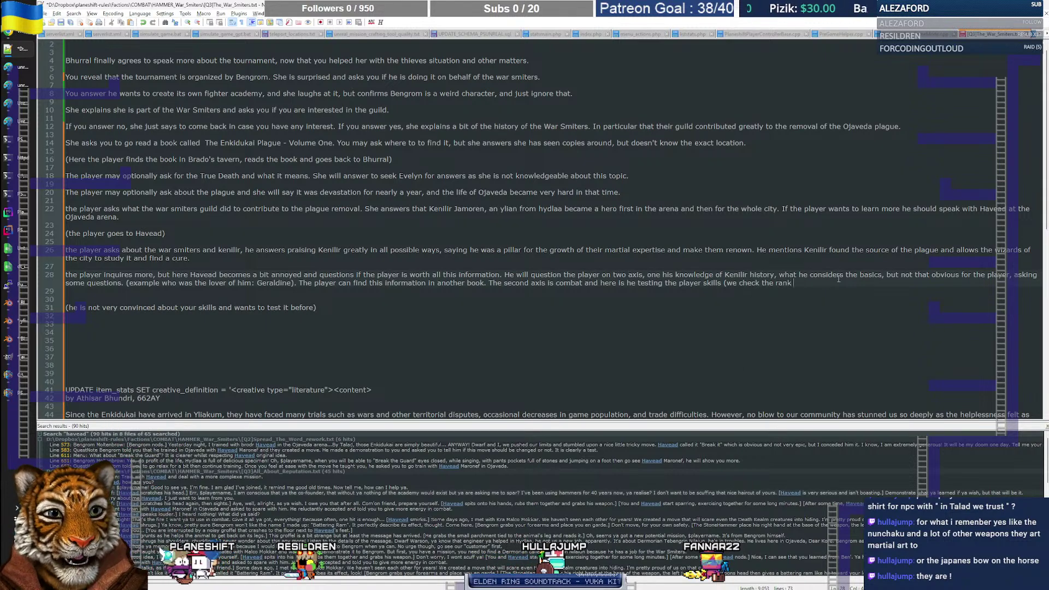
pyautogui.write(' in Mace and')
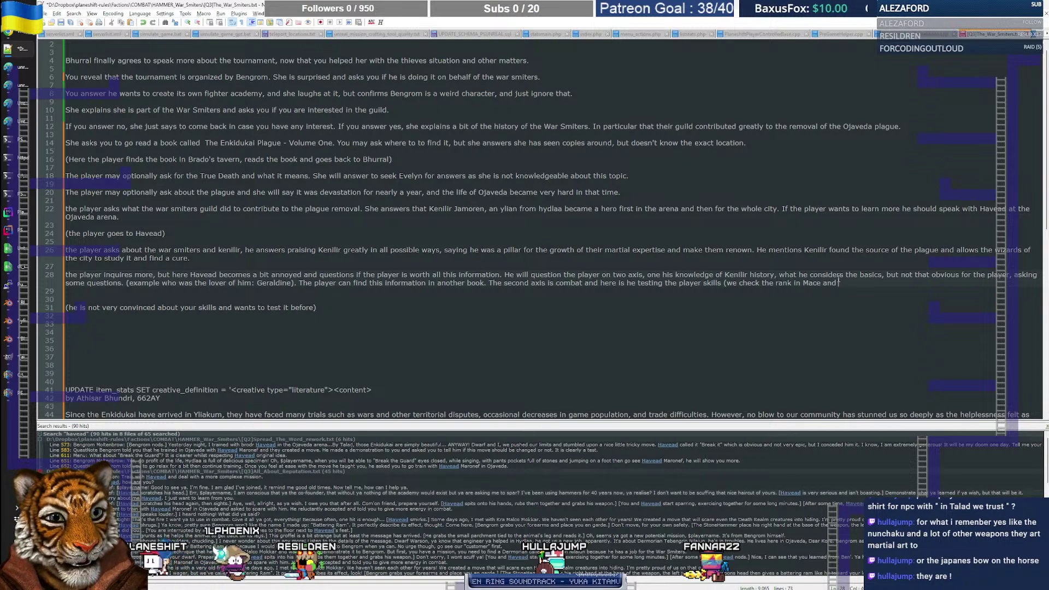
pyautogui.write(' Hammer).')
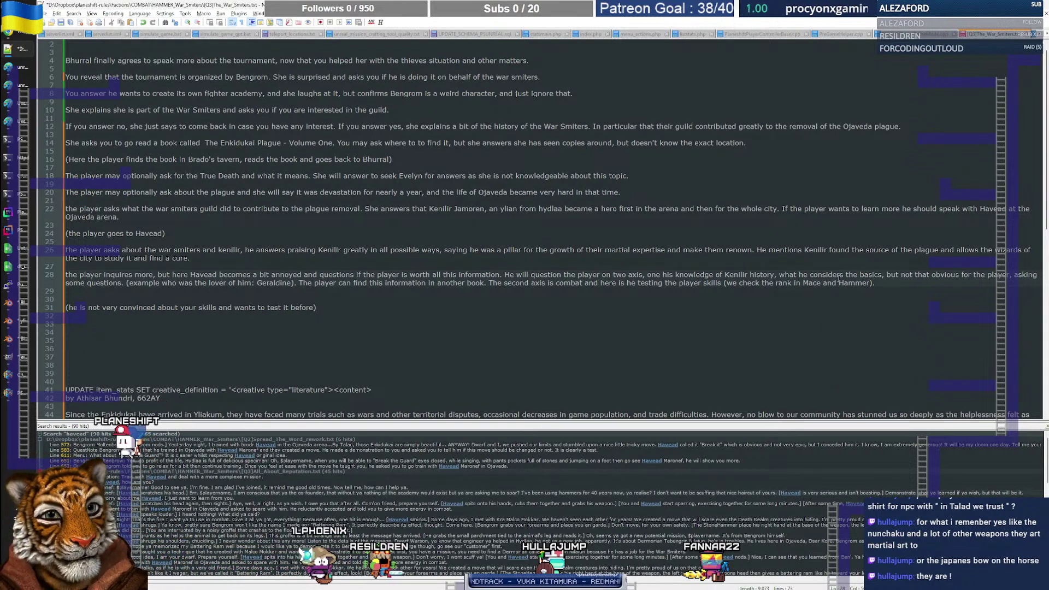
pyautogui.press('Return')
pyautogui.press('Return')
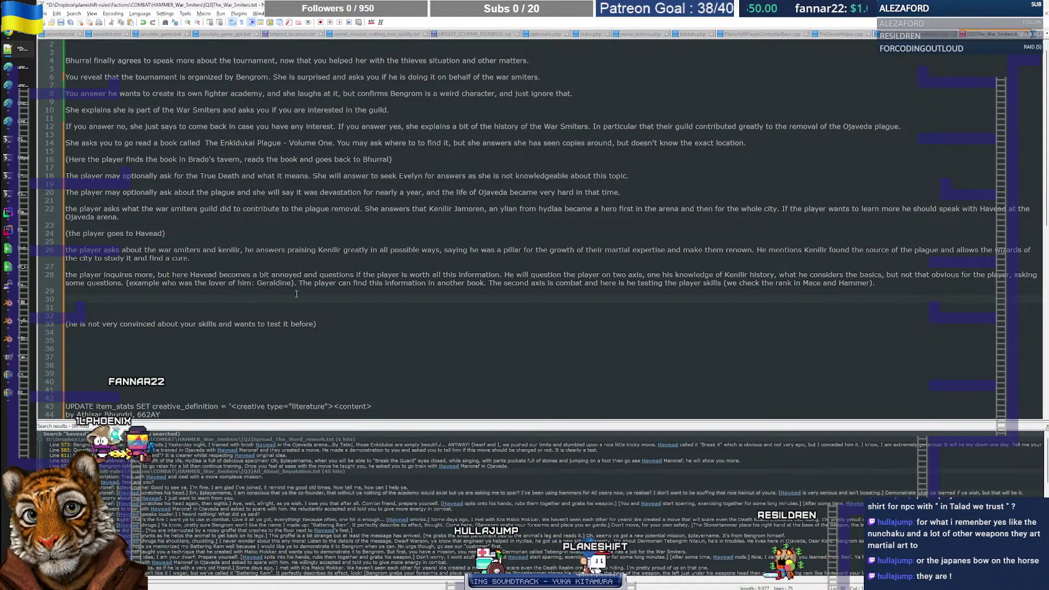
# Step: Review Geraldine's story in the browser's backstory document, and delete the outline's "(example who was the lover of him: Geraldine)." note
pyautogui.hotkey('alt', 'Tab')
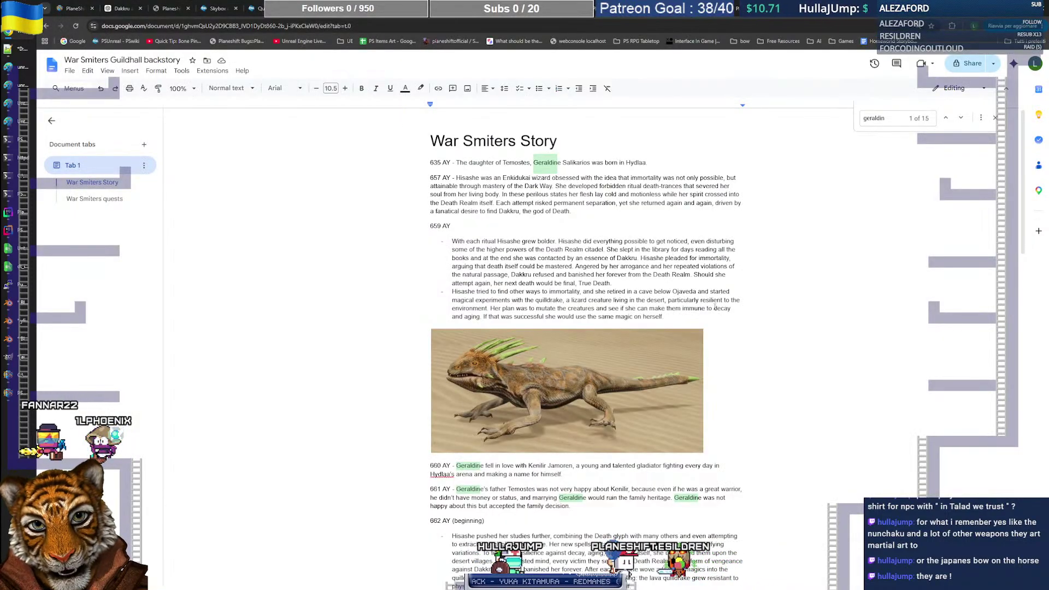
pyautogui.scroll(-6, 735, 308)
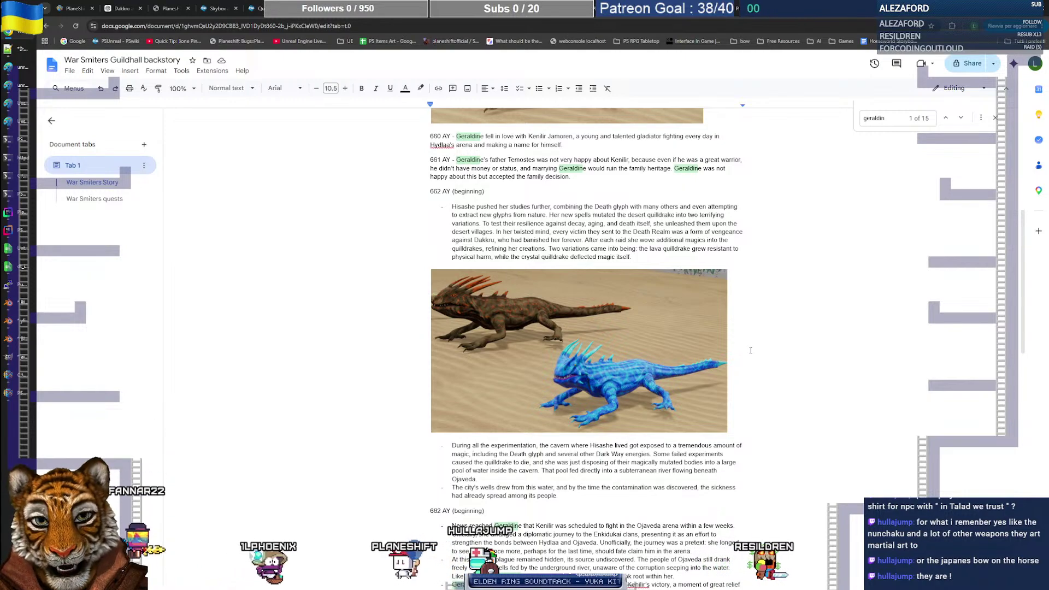
pyautogui.scroll(-3, 752, 349)
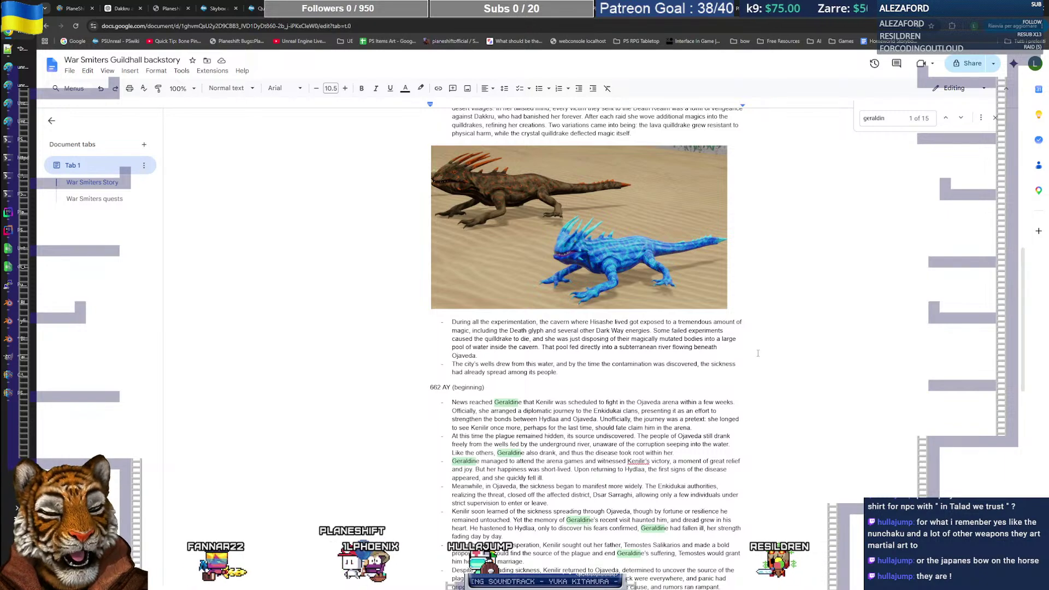
pyautogui.hotkey('alt', 'Tab')
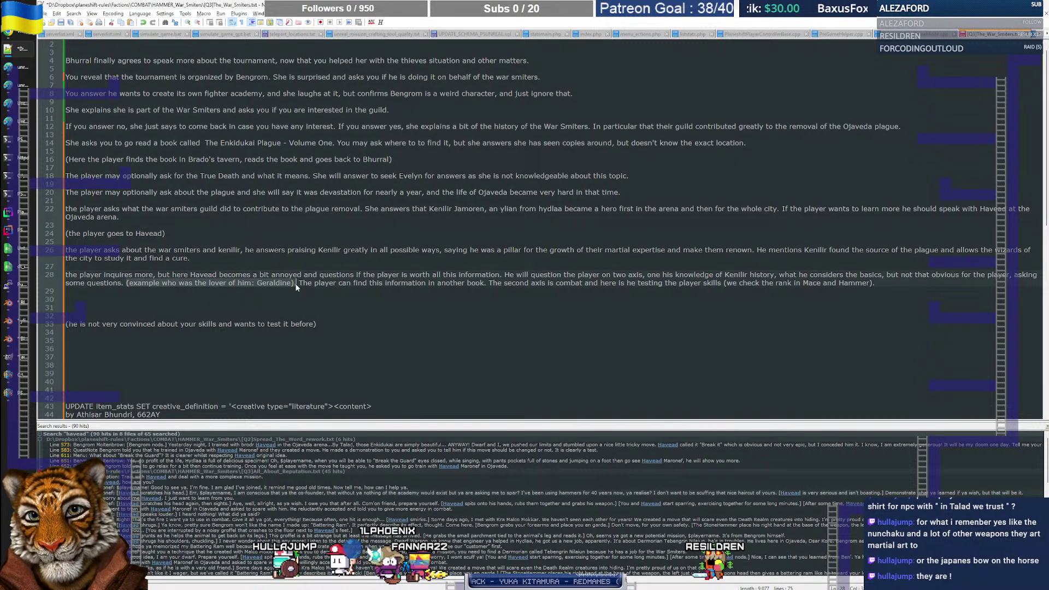
pyautogui.press('Delete')
# Step: Begin a new paragraph below the Havead questioning text with "First question is who was the wife of"
pyautogui.press('Return')
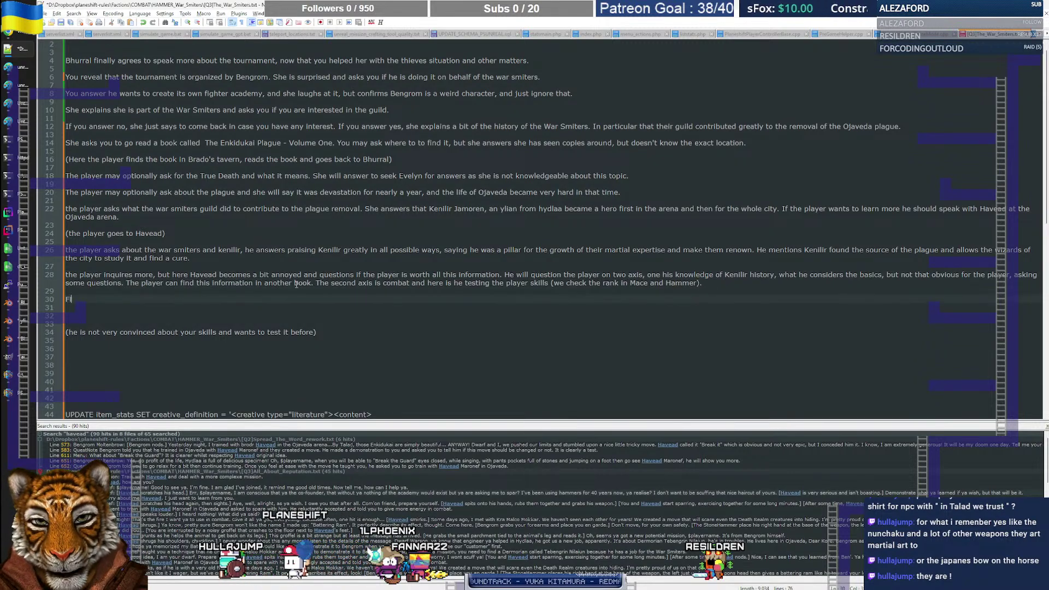
pyautogui.write('First questionis')
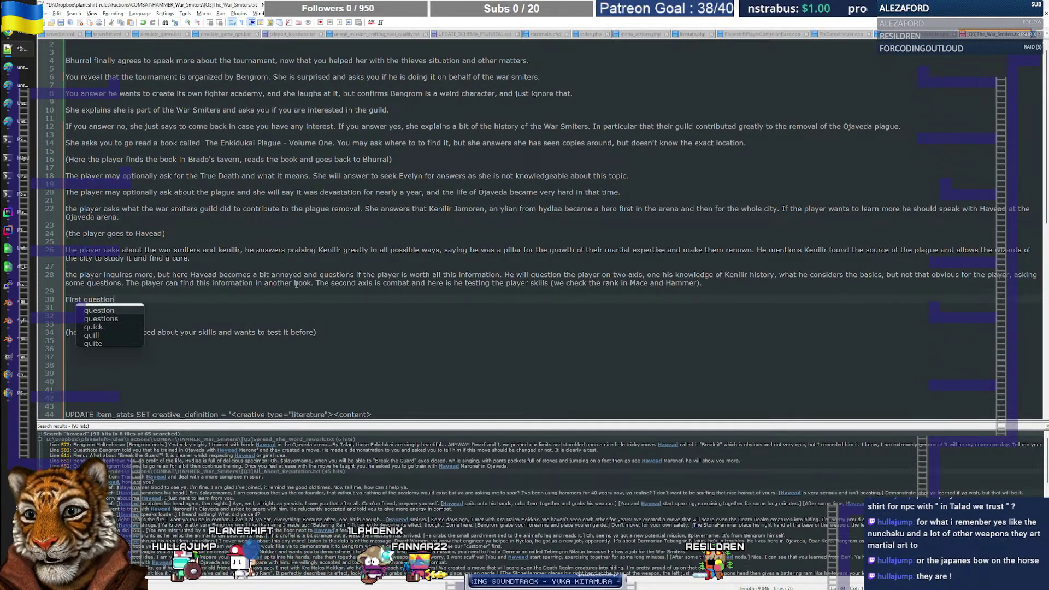
pyautogui.press('BackSpace')
pyautogui.press('BackSpace')
pyautogui.press('BackSpace')
pyautogui.write('is who')
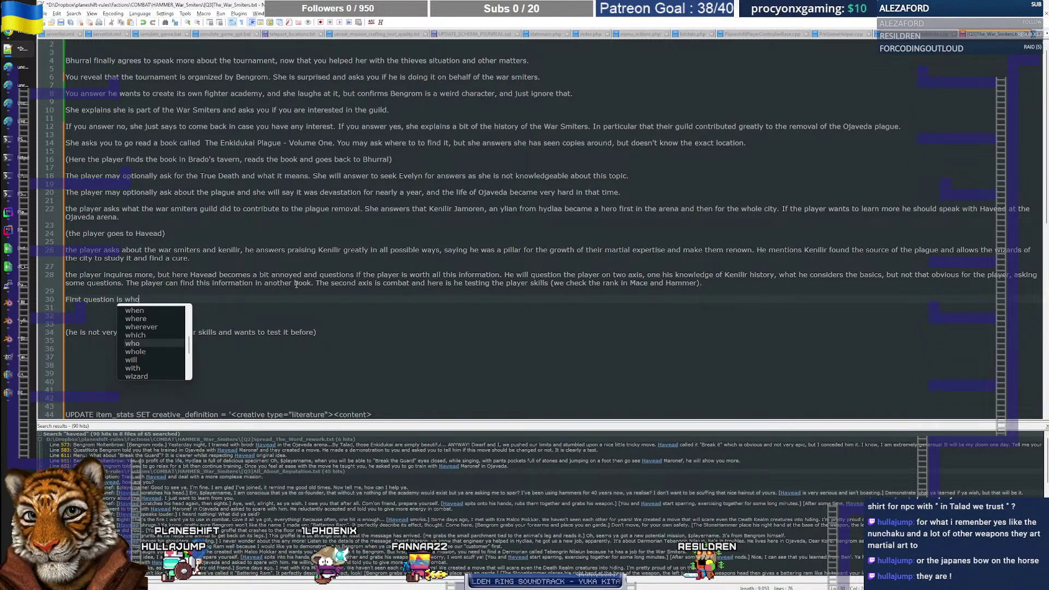
pyautogui.write(' was the ')
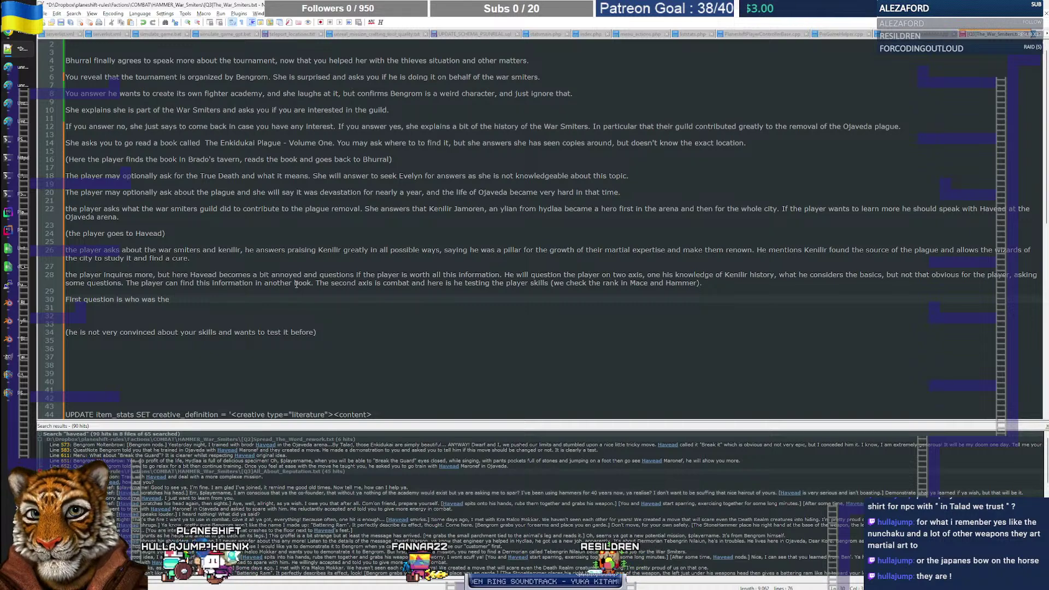
pyautogui.write('wife of')
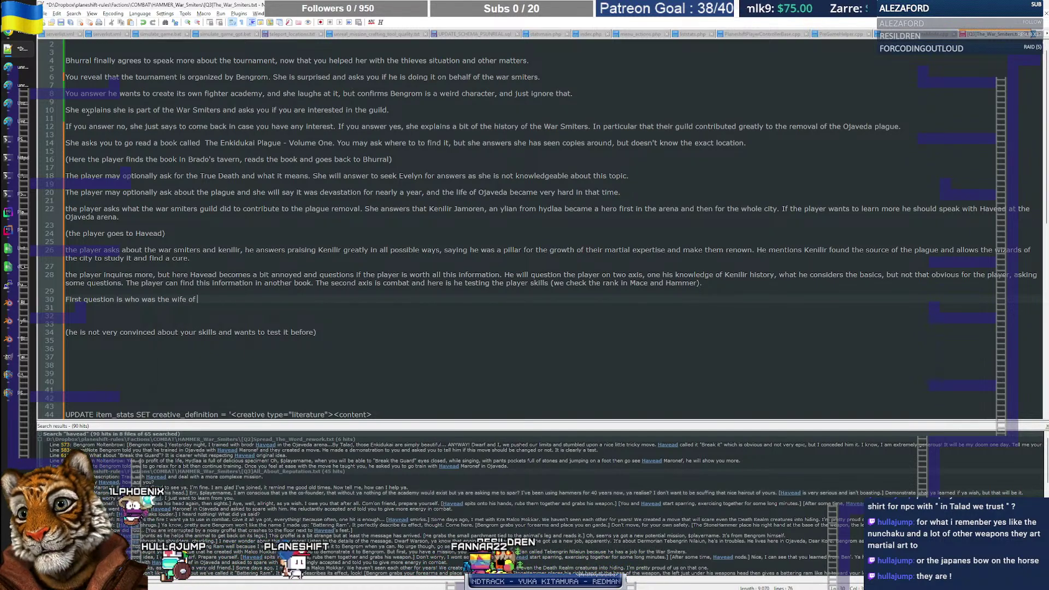
# Step: Check Kenilir's marriage in the backstory document, and complete the first question in the outline with "Kenilir." followed by blank lines
pyautogui.click(14, 222)
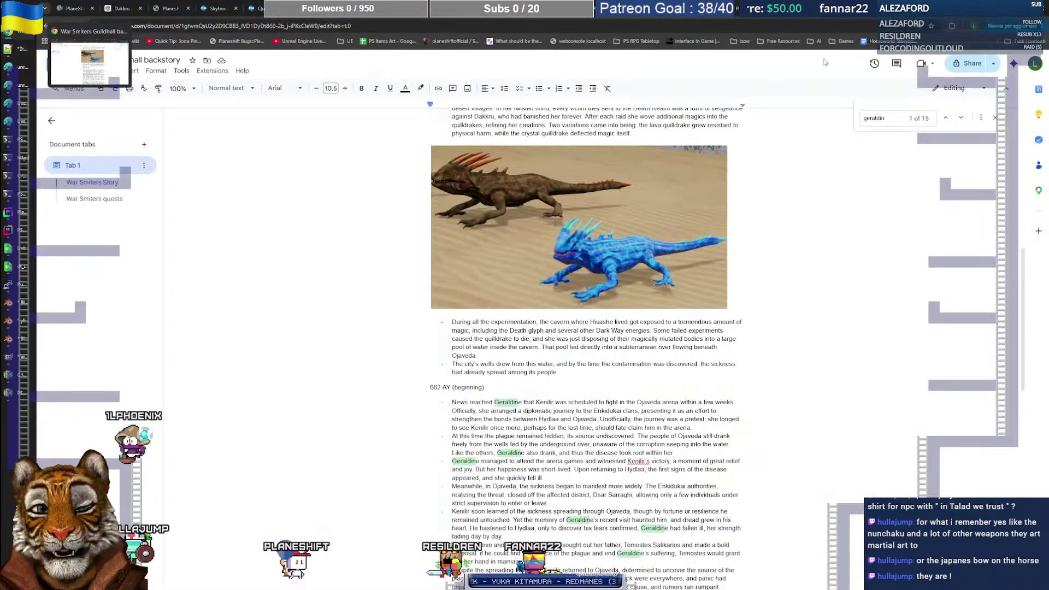
pyautogui.scroll(-7, 640, 377)
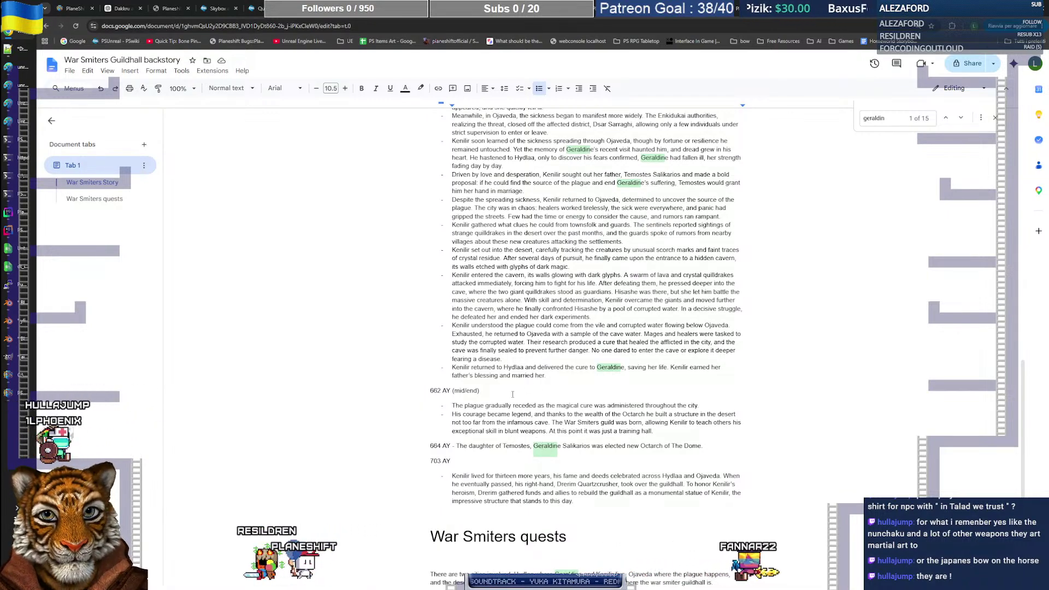
pyautogui.click(562, 374)
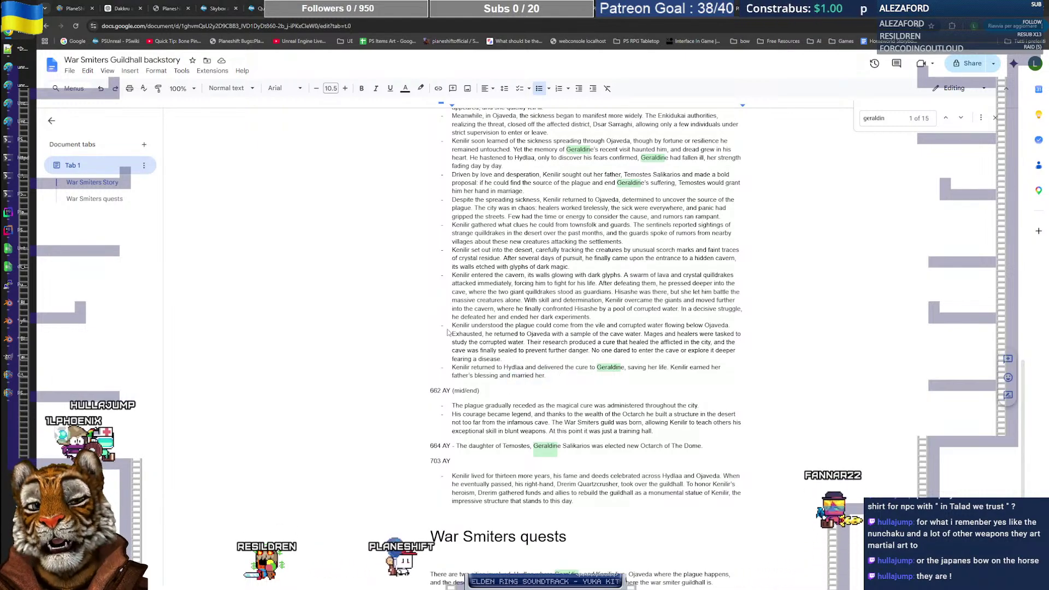
pyautogui.hotkey('alt', 'Tab')
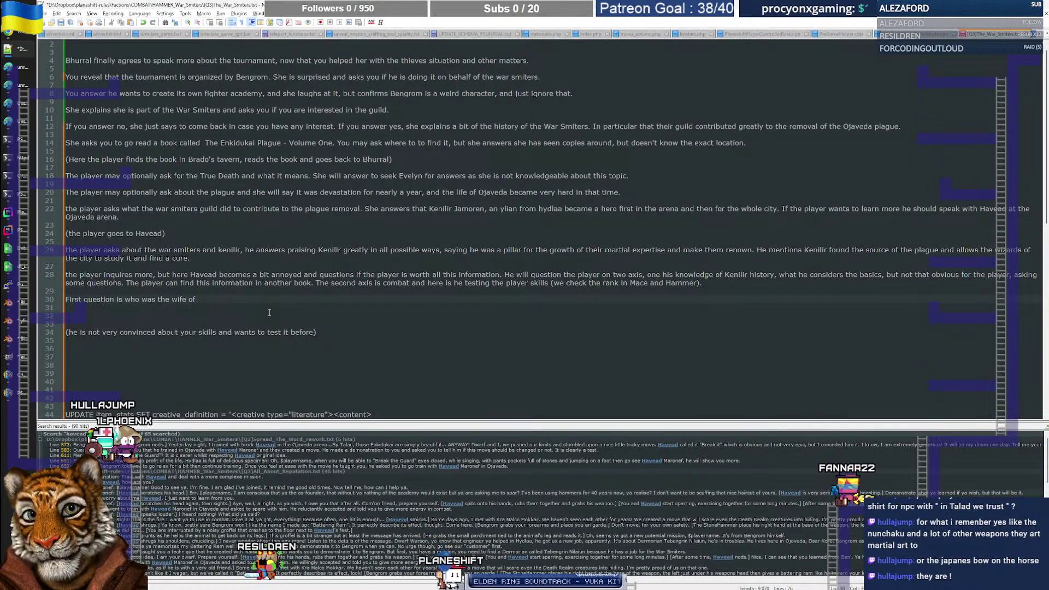
pyautogui.write('Kenilir.')
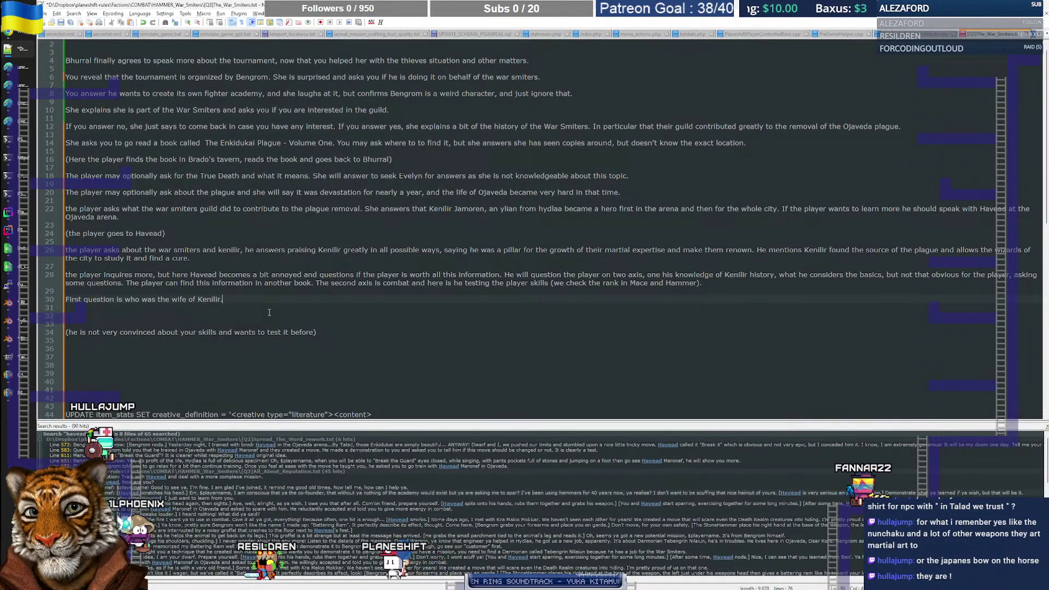
pyautogui.press('Return')
pyautogui.press('Return')
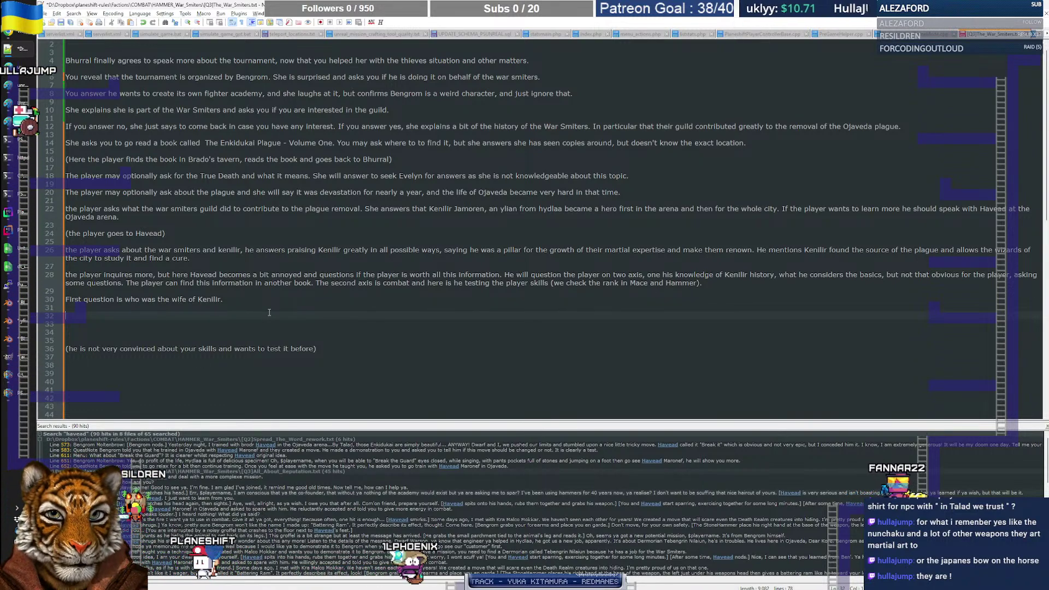
pyautogui.hotkey('alt', 'Tab')
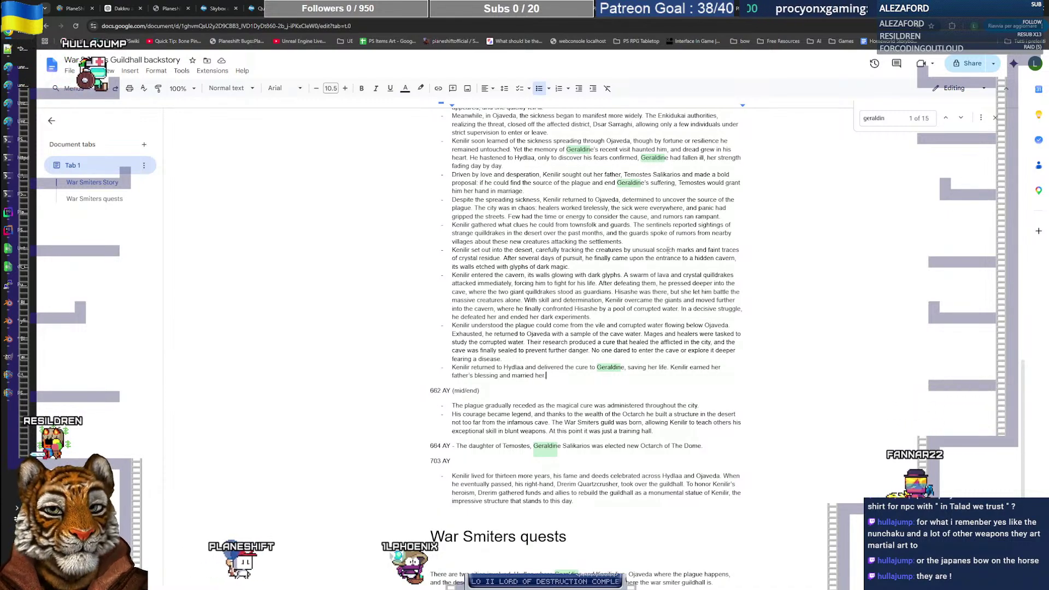
pyautogui.hotkey('alt', 'Tab')
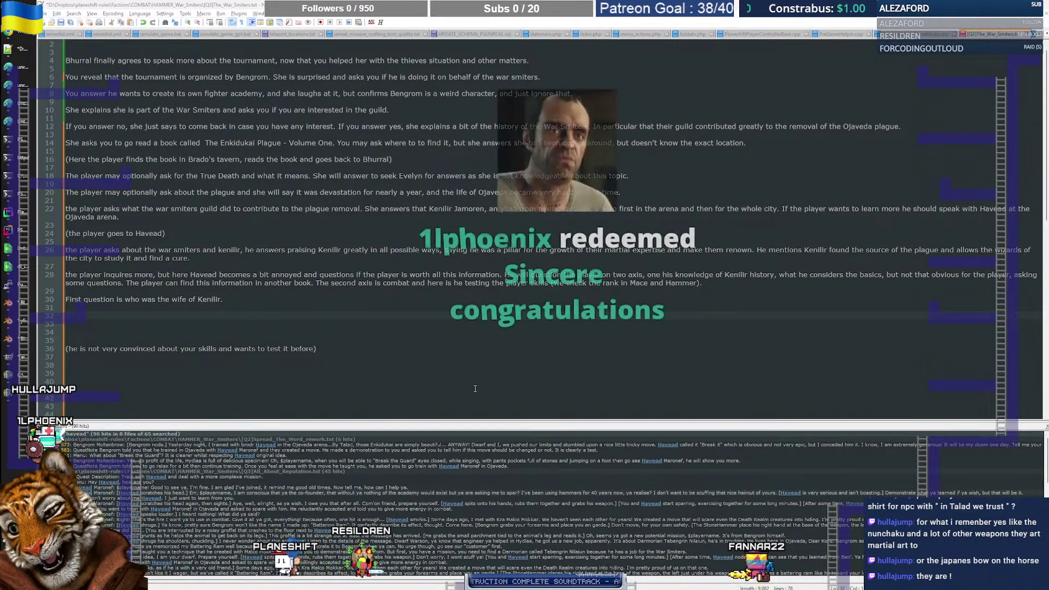
pyautogui.click(9, 393)
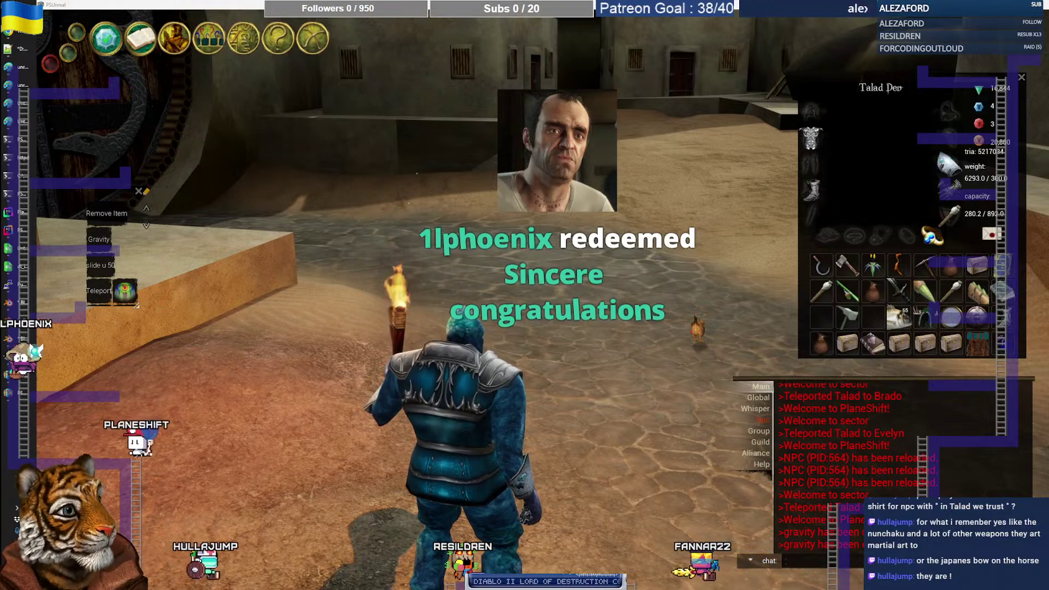
pyautogui.click(24, 392)
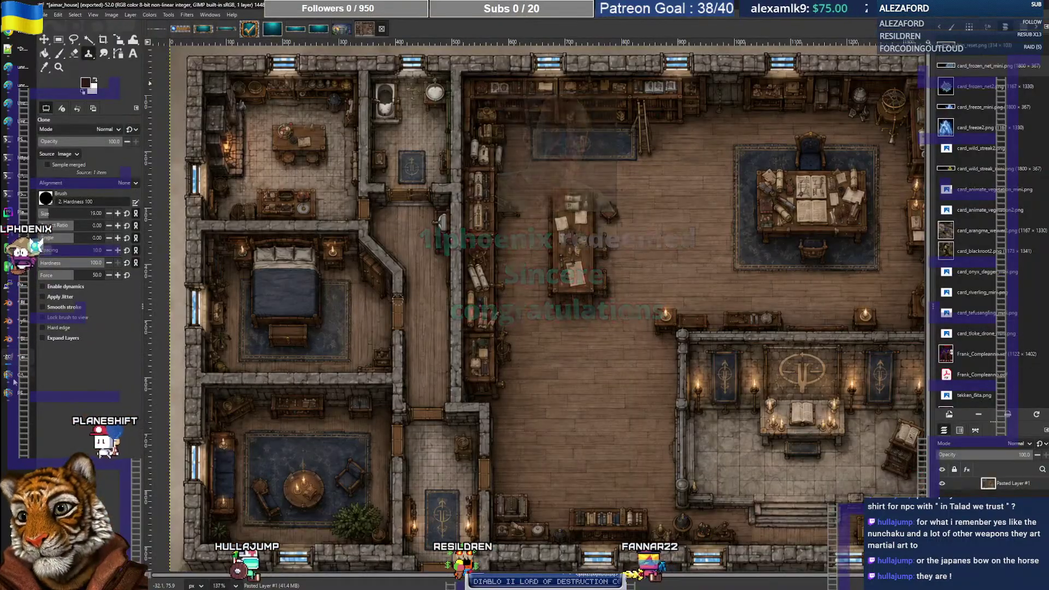
pyautogui.click(23, 376)
pyautogui.click(25, 392)
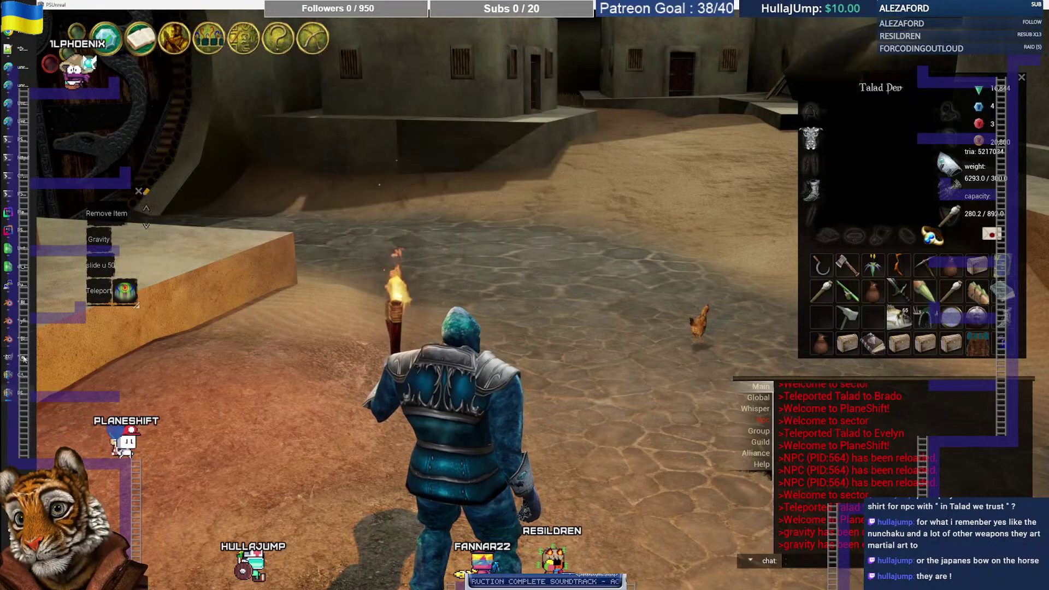
pyautogui.click(24, 358)
pyautogui.click(10, 392)
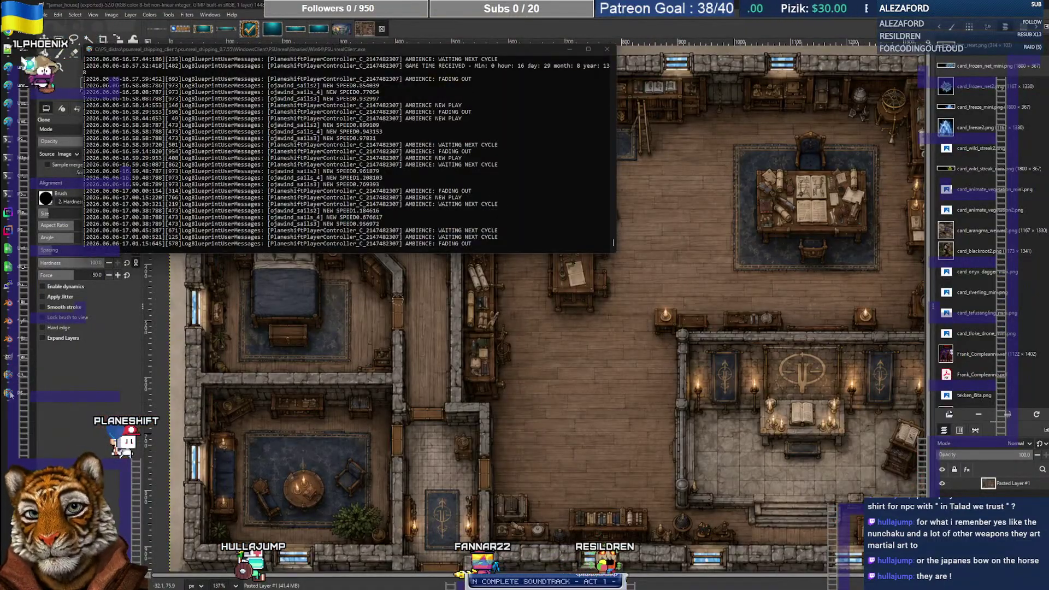
pyautogui.click(7, 392)
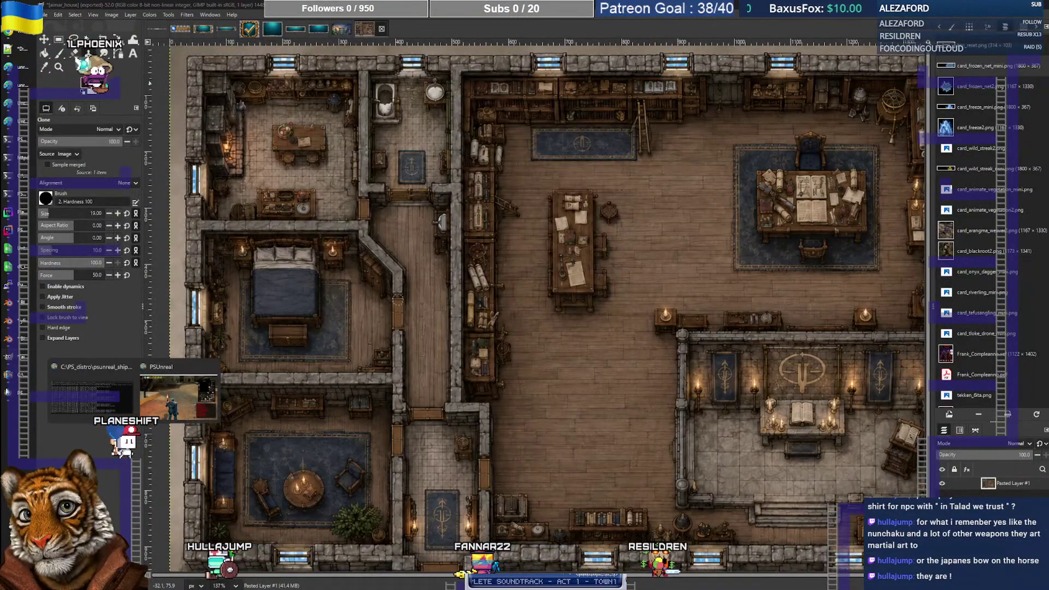
pyautogui.click(7, 392)
# Step: In the browser's backstory document, copy the whole War Smiters Story section from its heading through the 703 AY entry
pyautogui.click(8, 33)
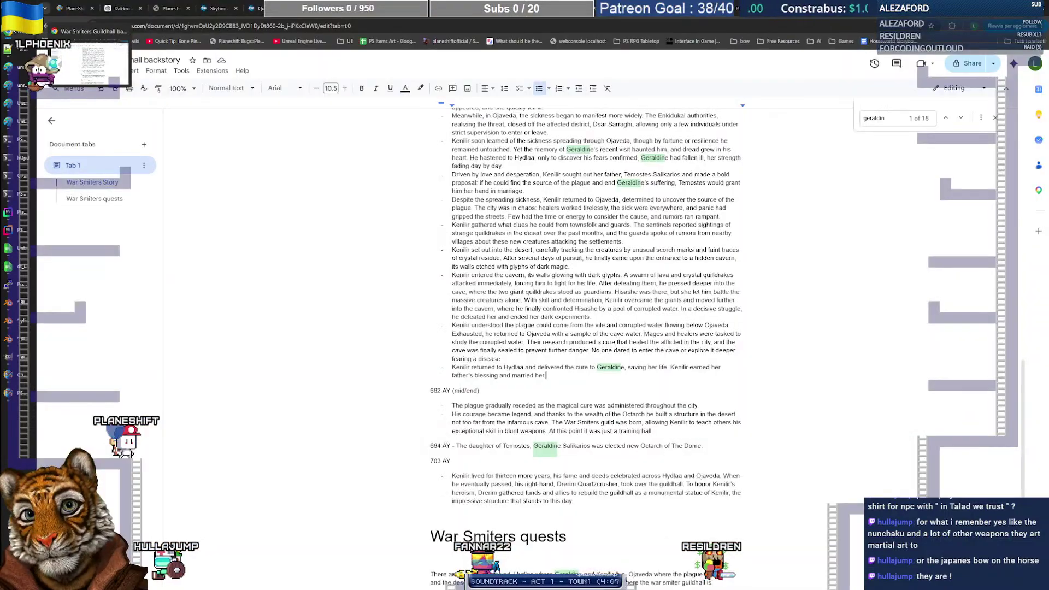
pyautogui.doubleClick(567, 379)
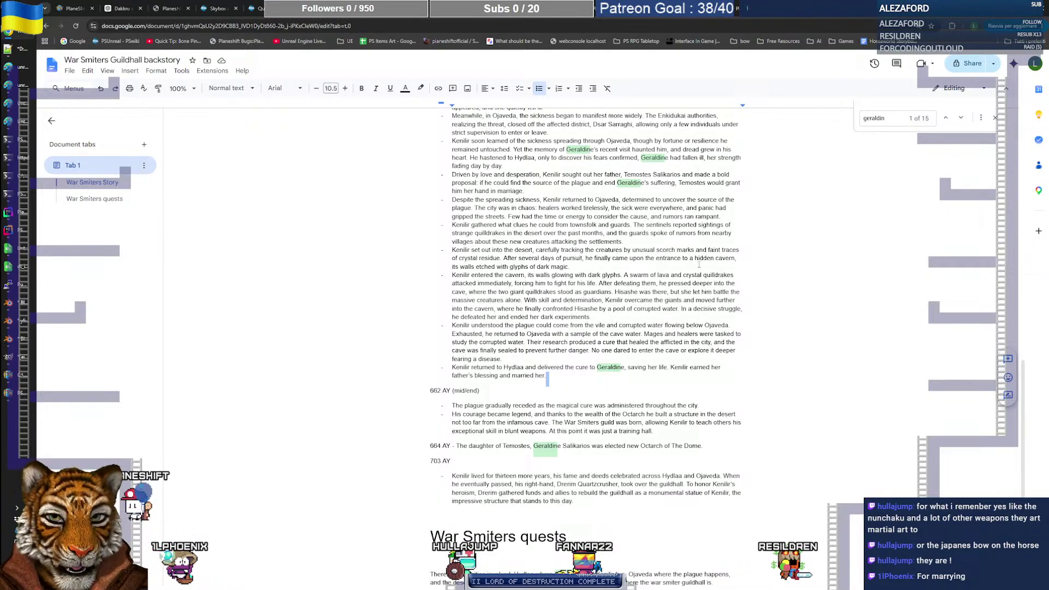
pyautogui.moveTo(588, 505); pyautogui.dragTo(450, 200)
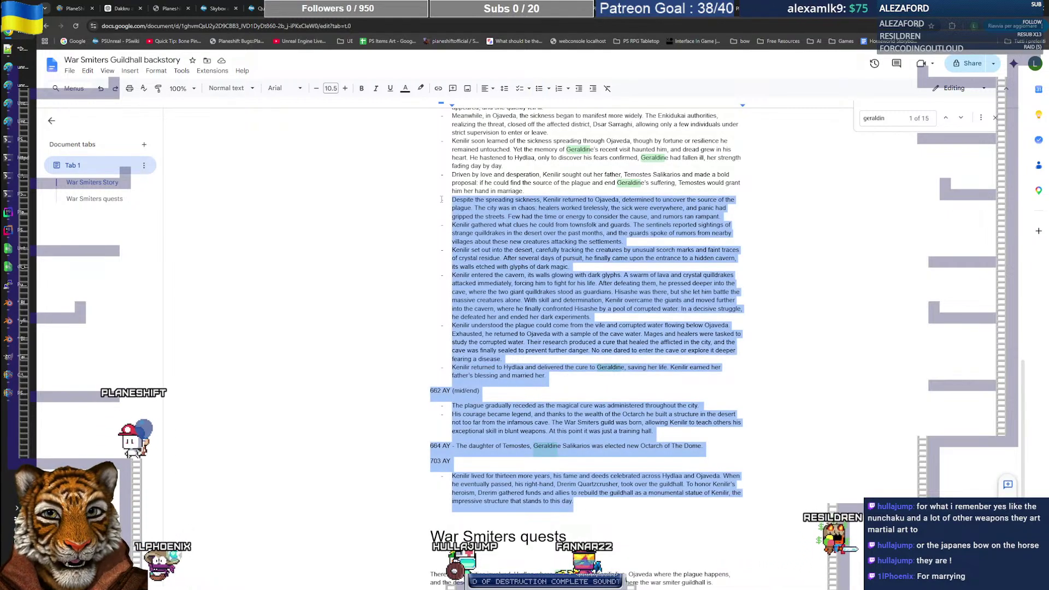
pyautogui.scroll(10, 490, 294)
pyautogui.scroll(4, 491, 293)
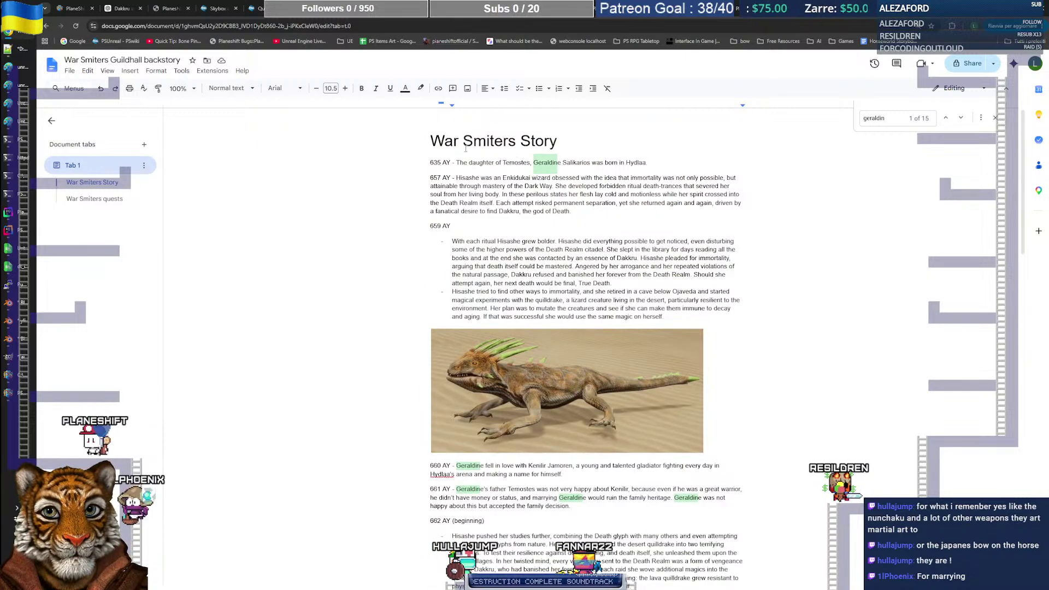
pyautogui.keyDown('shift'); pyautogui.click(434, 140); pyautogui.keyUp('shift')
pyautogui.hotkey('ctrl', 'c')
pyautogui.click(450, 227)
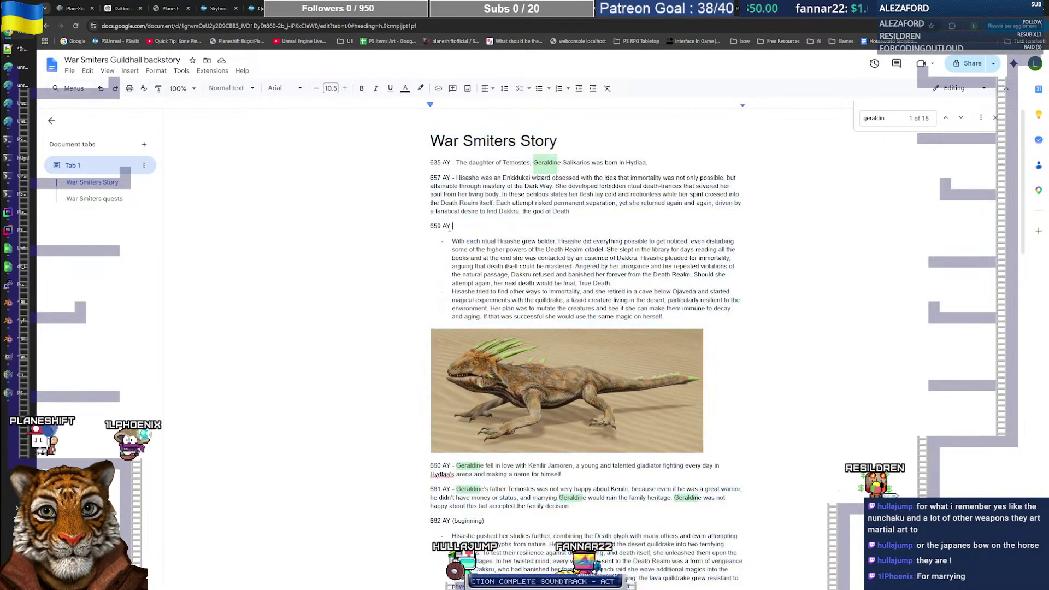
# Step: In Notepad++, replace the log text in the "new 8" scratch file with the copied War Smiters story, and select the pasted text
pyautogui.click(20, 55)
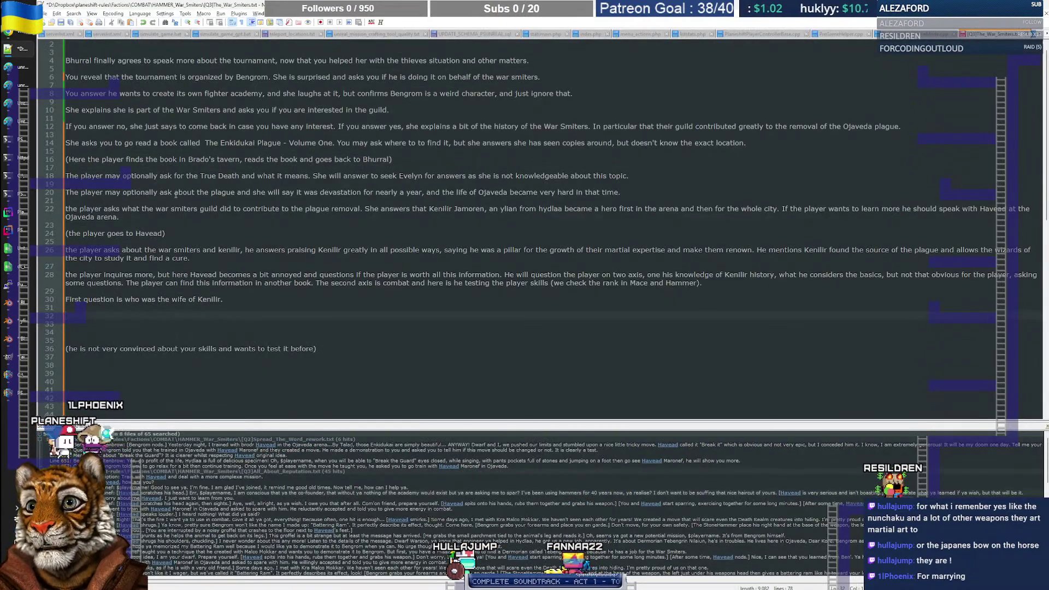
pyautogui.hotkey('ctrl', 'Tab')
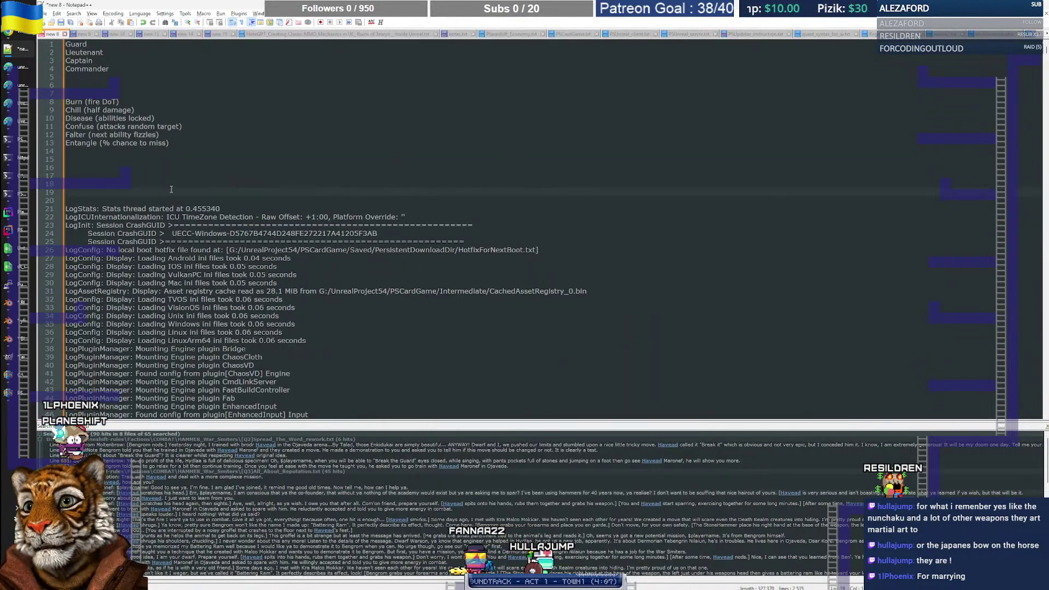
pyautogui.hotkey('ctrl', 'shift', 'End')
pyautogui.press('Delete')
pyautogui.hotkey('ctrl', 'v')
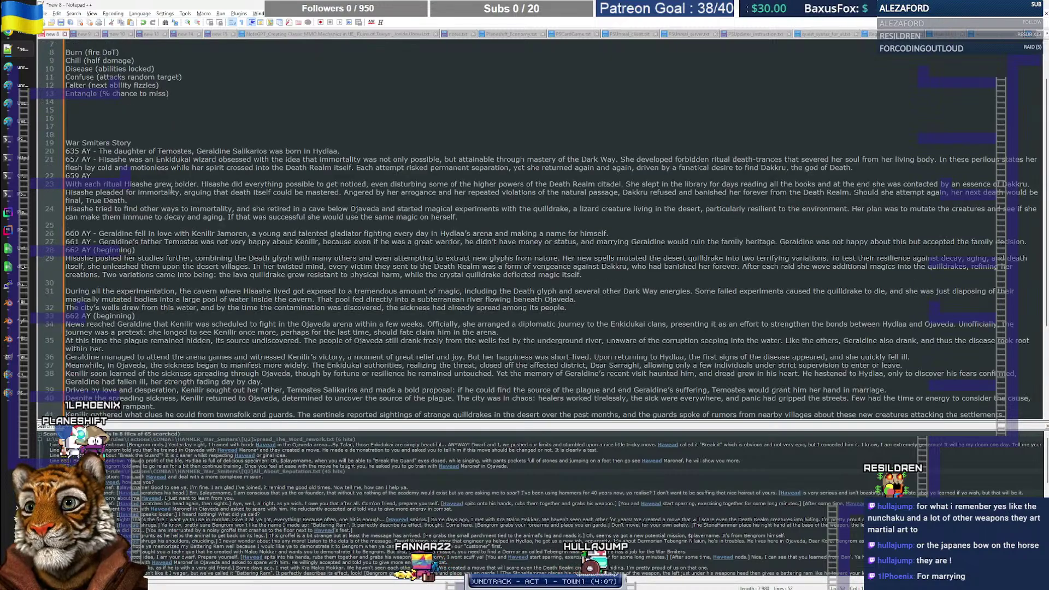
pyautogui.moveTo(162, 138); pyautogui.dragTo(264, 267)
pyautogui.scroll(-6, 264, 269)
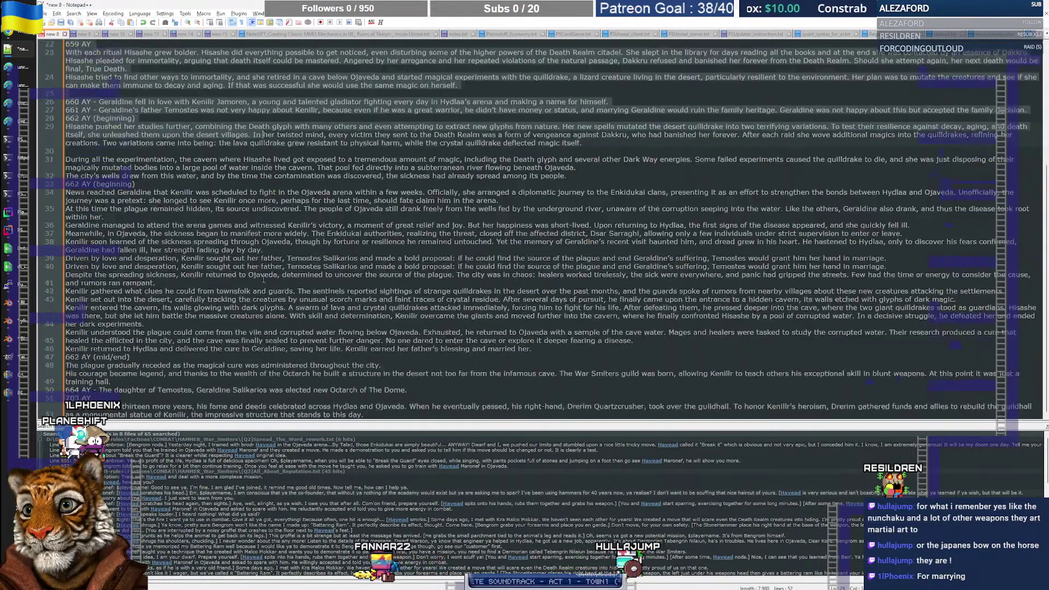
pyautogui.keyDown('shift'); pyautogui.click(379, 410); pyautogui.keyUp('shift')
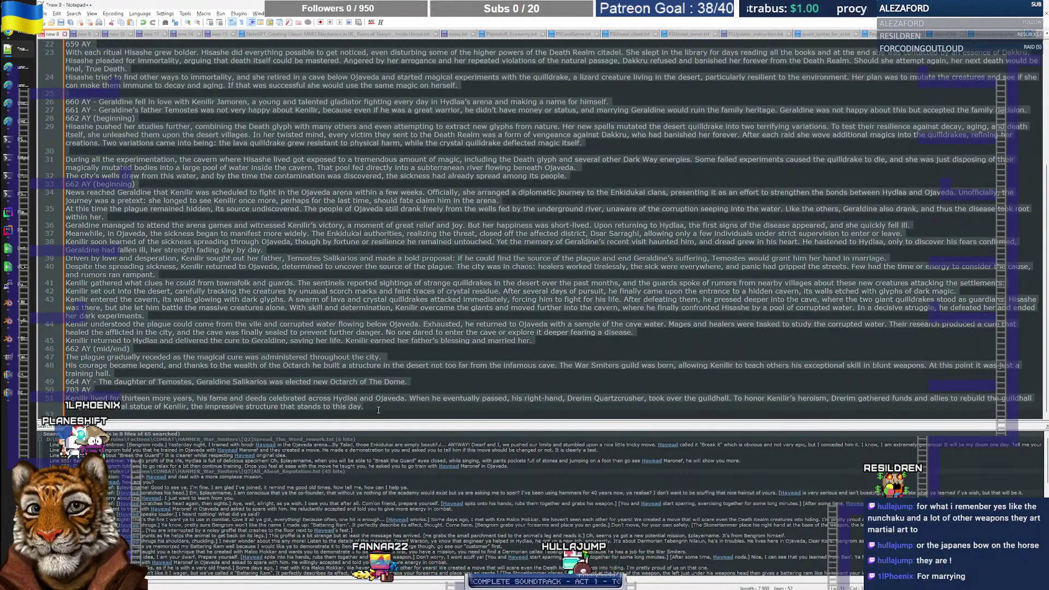
# Step: Switch to Claude in the browser and delete the "Google Sheets exact match lookup formula" chat
pyautogui.click(19, 36)
pyautogui.click(313, 15)
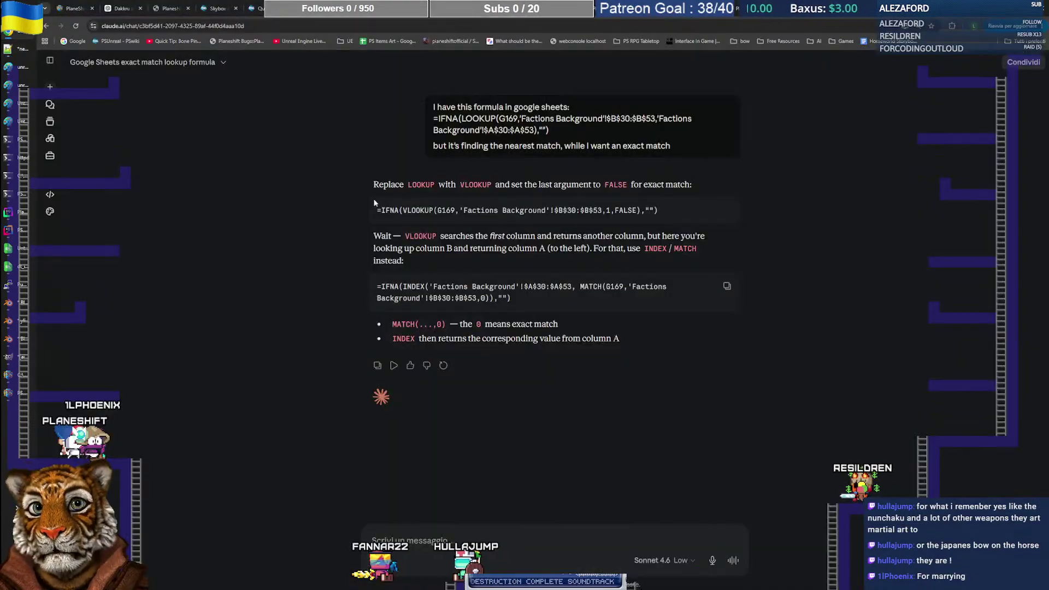
pyautogui.click(51, 111)
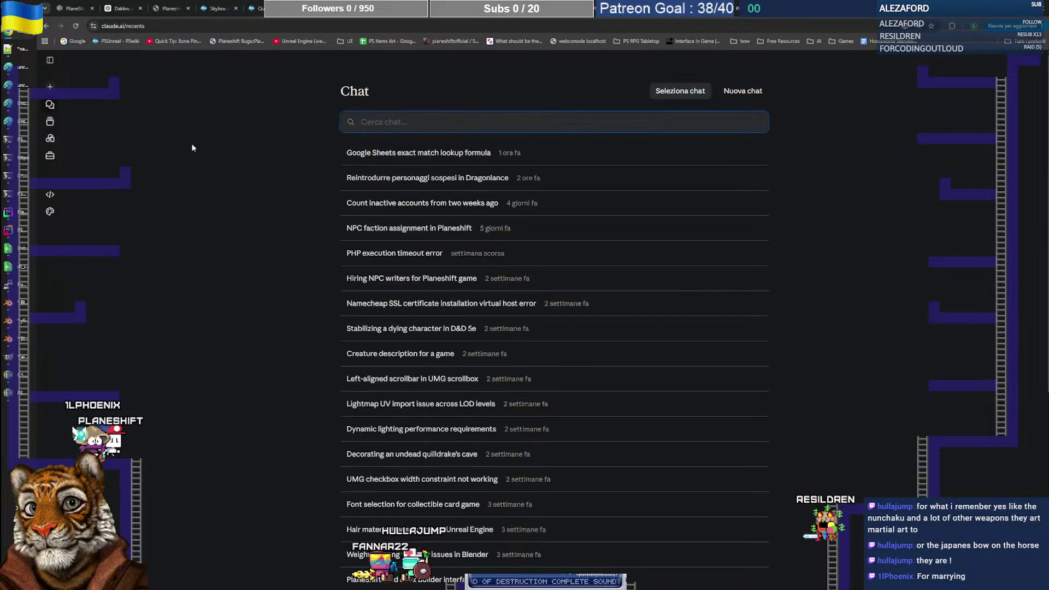
pyautogui.click(754, 153)
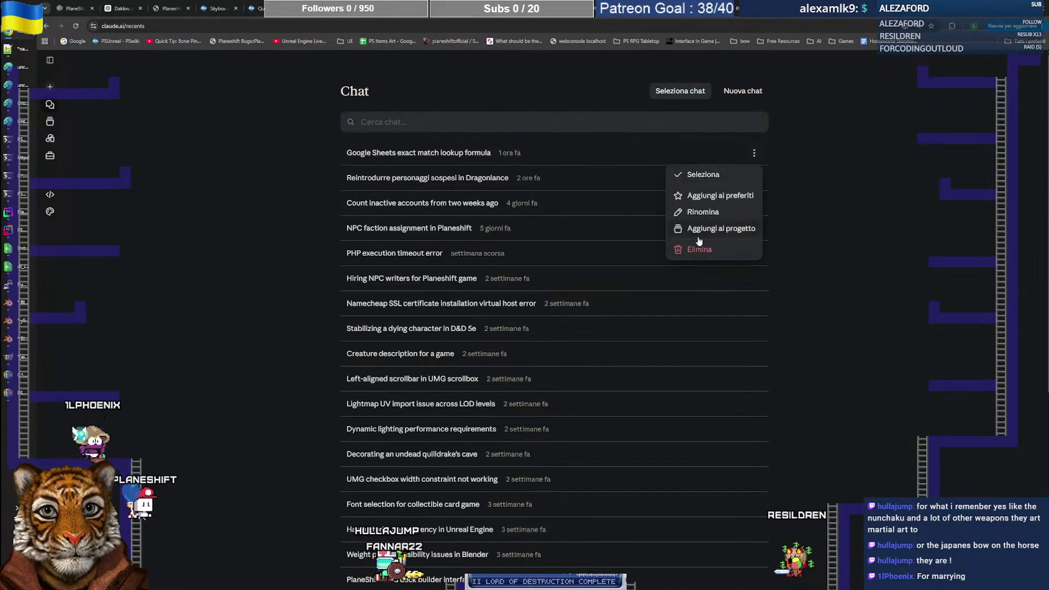
pyautogui.click(688, 251)
pyautogui.click(617, 338)
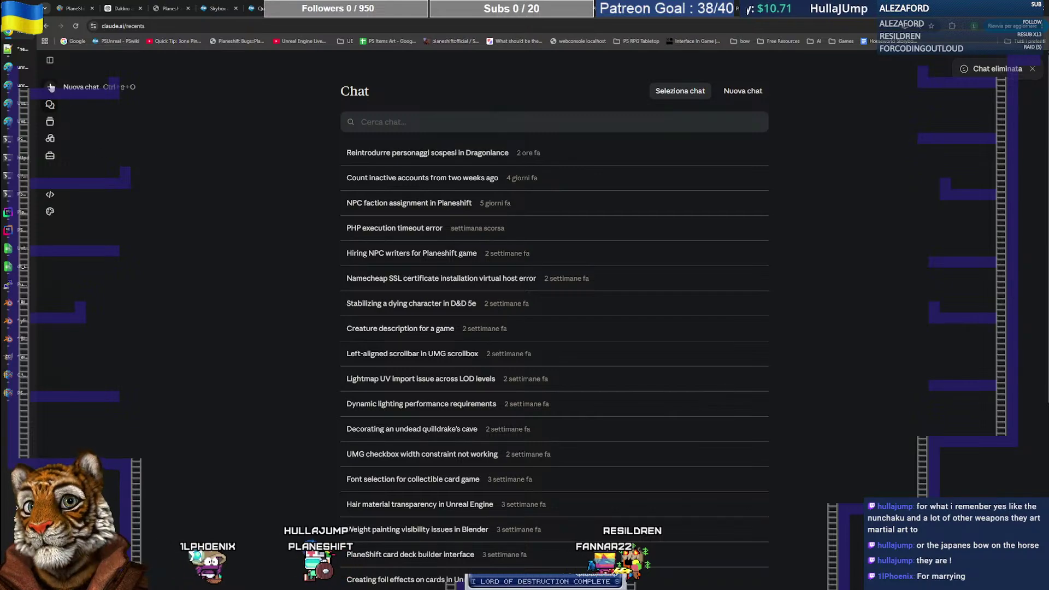
# Step: Start a new ChatGPT chat and begin the prompt with "in my game planeshift rpg I have an NPC that"
pyautogui.click(107, 15)
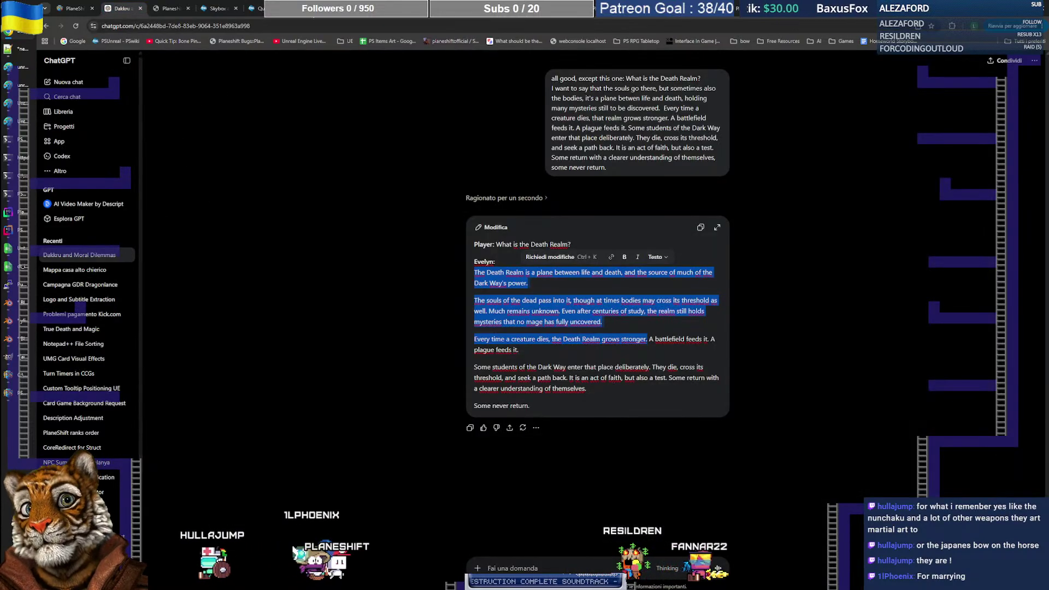
pyautogui.click(67, 84)
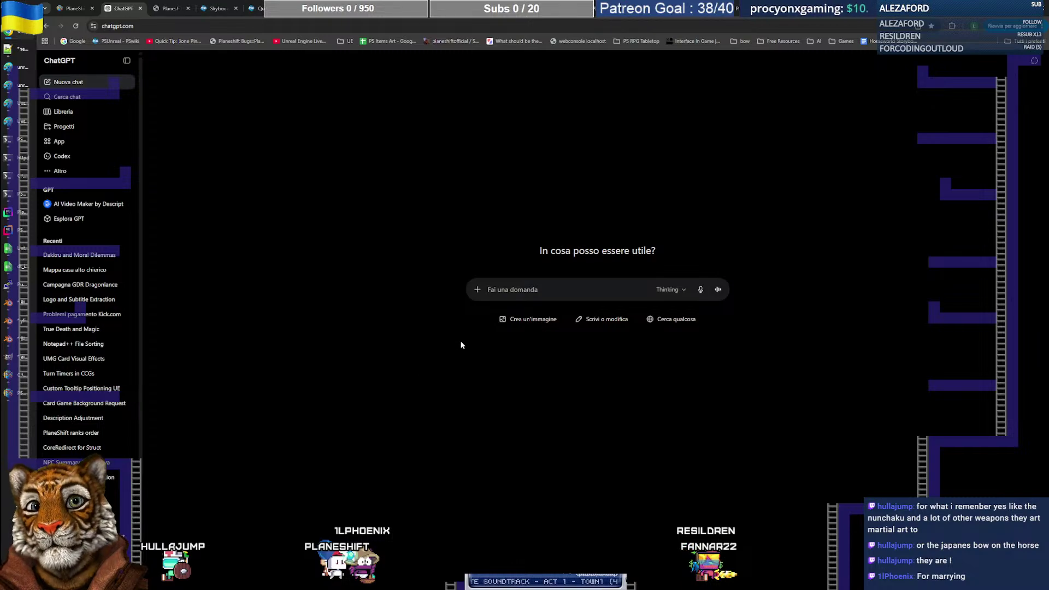
pyautogui.write('in my ')
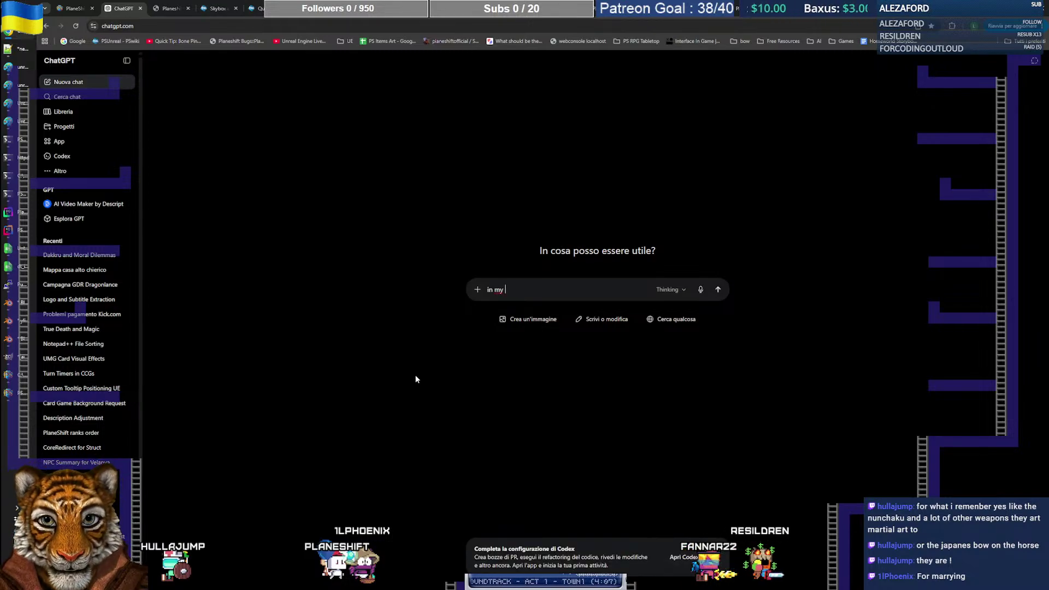
pyautogui.write('game planeshift rp')
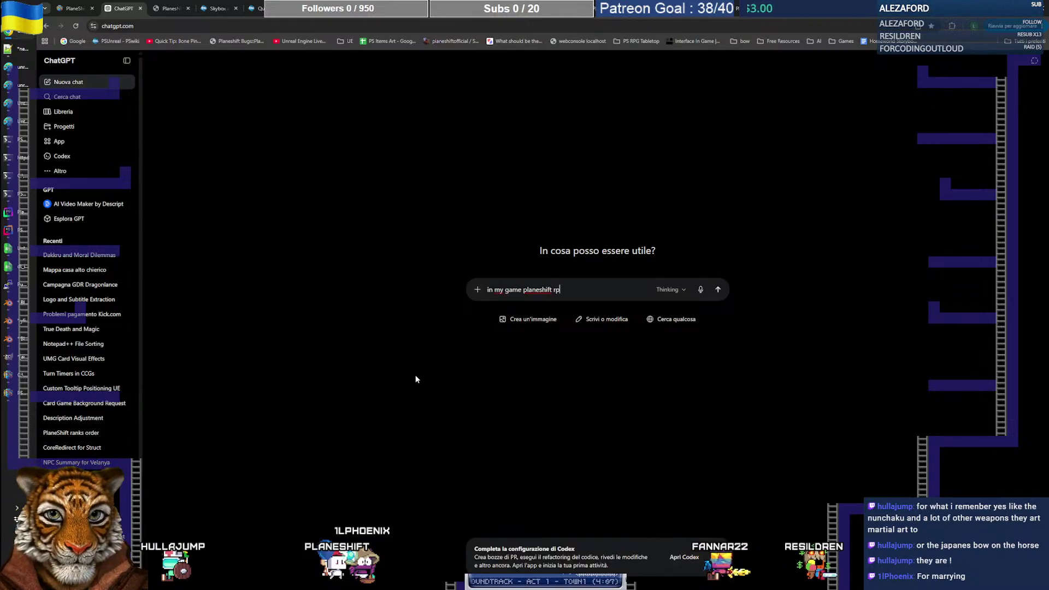
pyautogui.write('g I ')
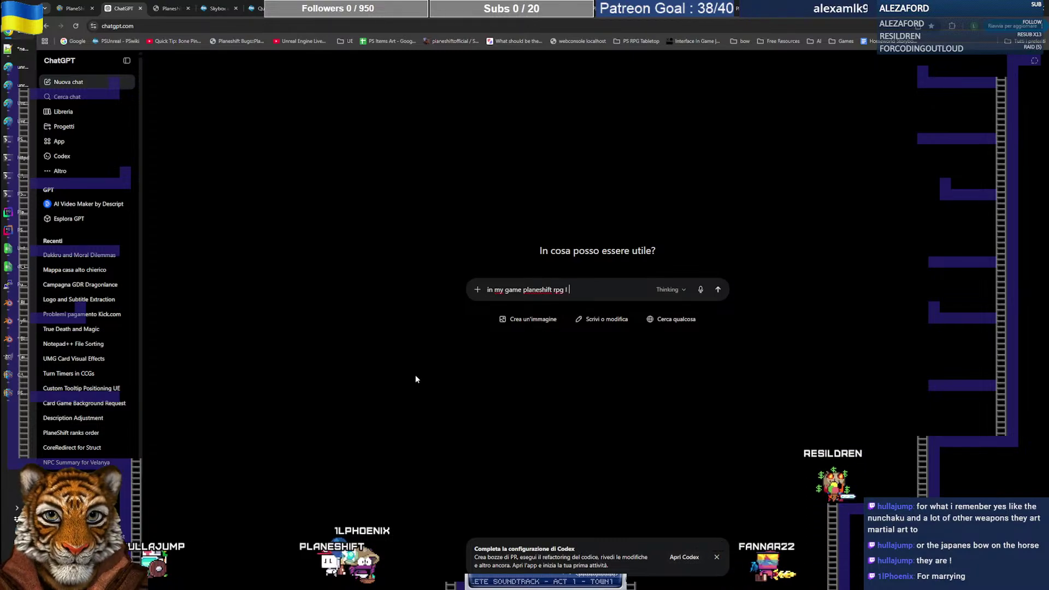
pyautogui.write('have an NPC that is')
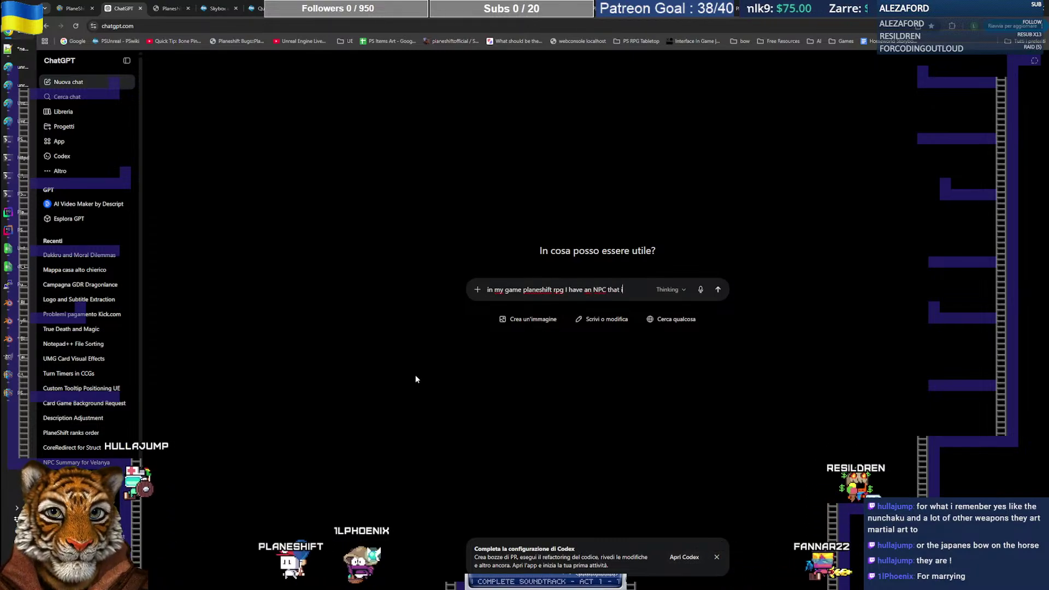
# Step: Replace the prompt's NPC wording with "a quest that will be articulated like this:" and start a new line below it
pyautogui.hotkey('ctrl', 'shift', 'Left')
pyautogui.hotkey('ctrl', 'shift', 'Left')
pyautogui.hotkey('ctrl', 'shift', 'Left')
pyautogui.hotkey('ctrl', 'shift', 'Left')
pyautogui.write('a ')
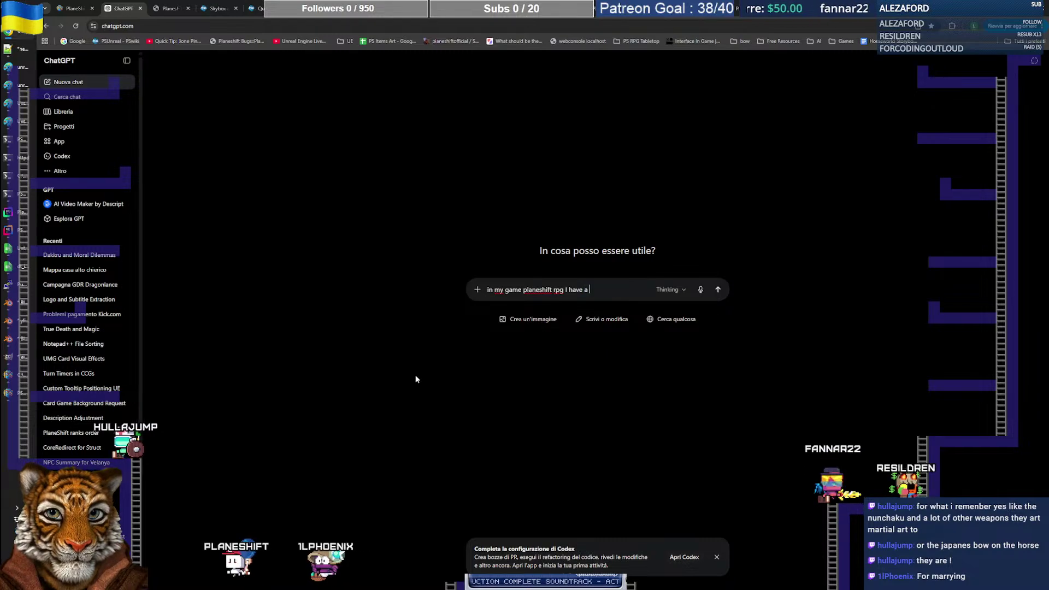
pyautogui.write('quest that will be a')
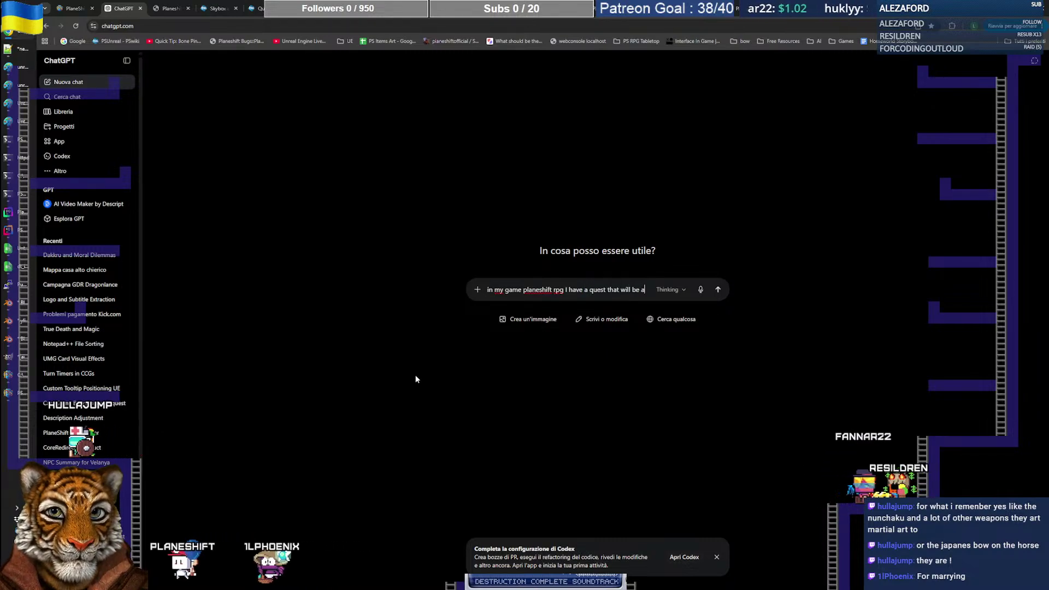
pyautogui.write('nticulat')
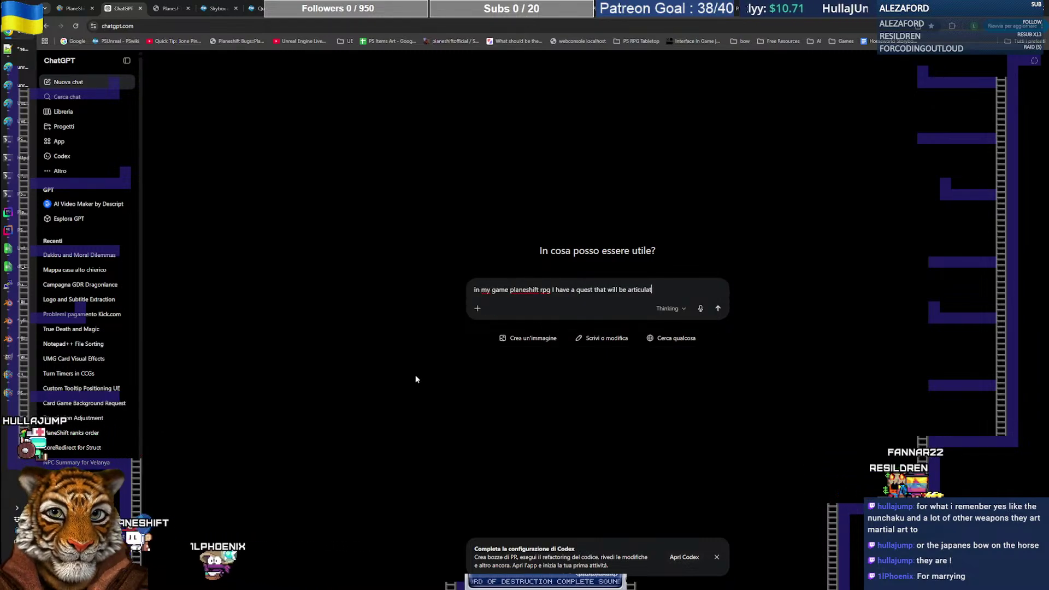
pyautogui.write('ed like this:')
pyautogui.hotkey('shift', 'Return')
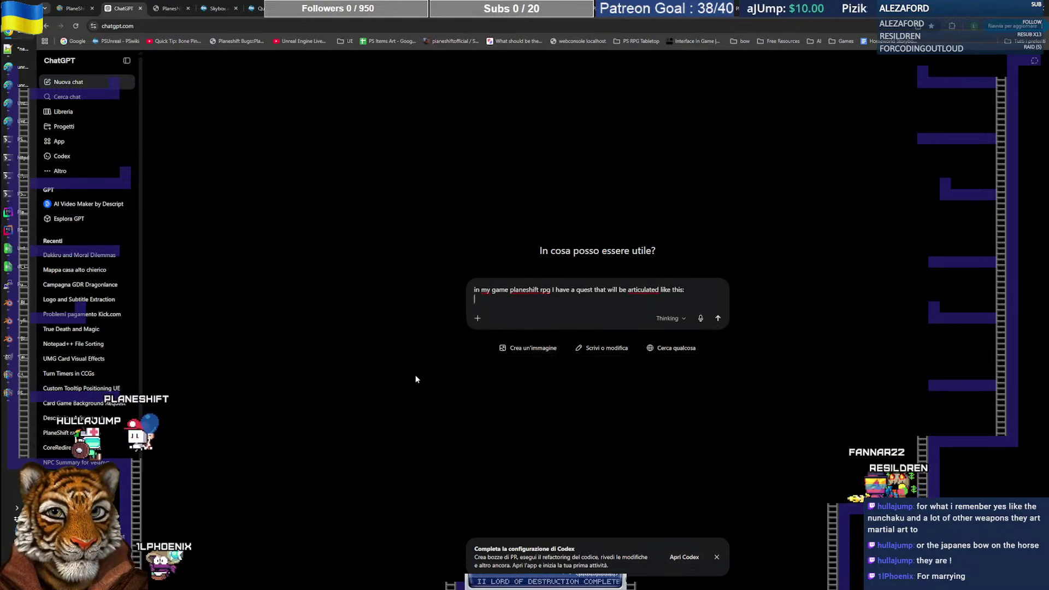
# Step: In Notepad++, copy the War Smiters quest outline from the Bhurral opening through the Mace and Hammer check, and paste it into the ChatGPT prompt
pyautogui.click(17, 53)
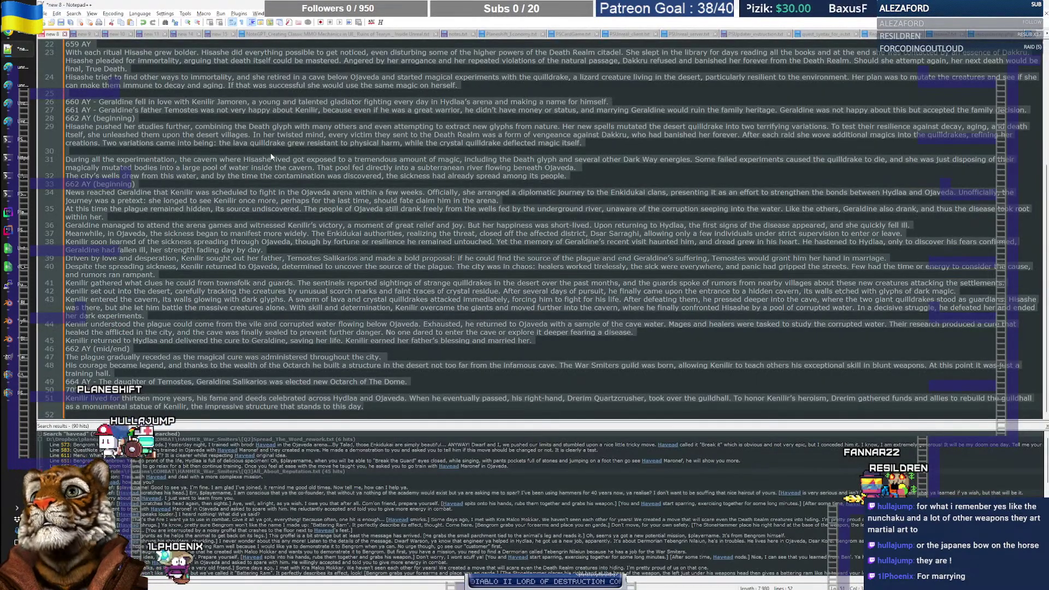
pyautogui.hotkey('ctrl', 'Tab')
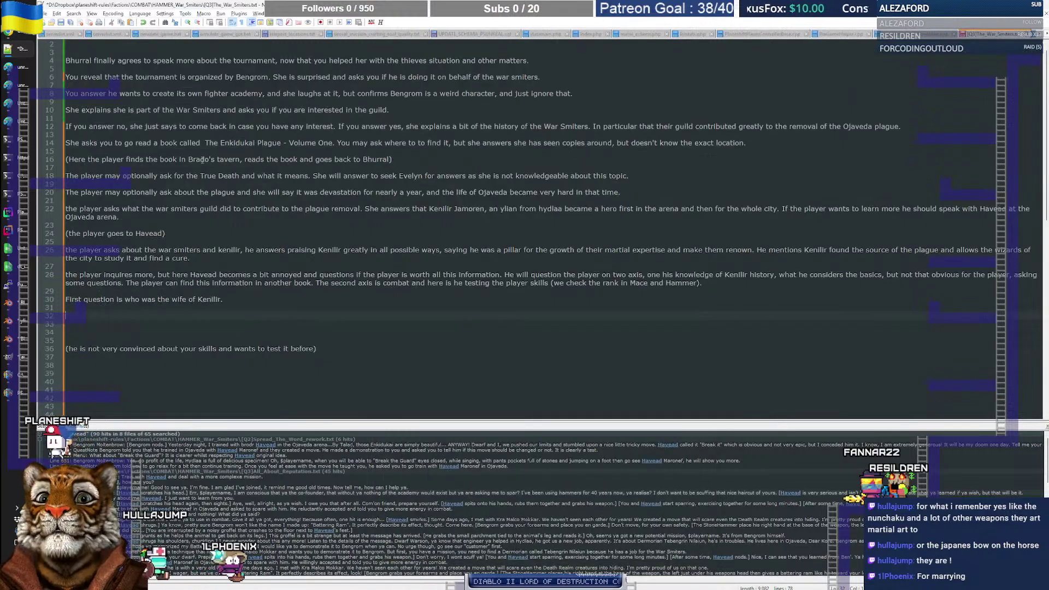
pyautogui.moveTo(246, 310); pyautogui.dragTo(31, 206)
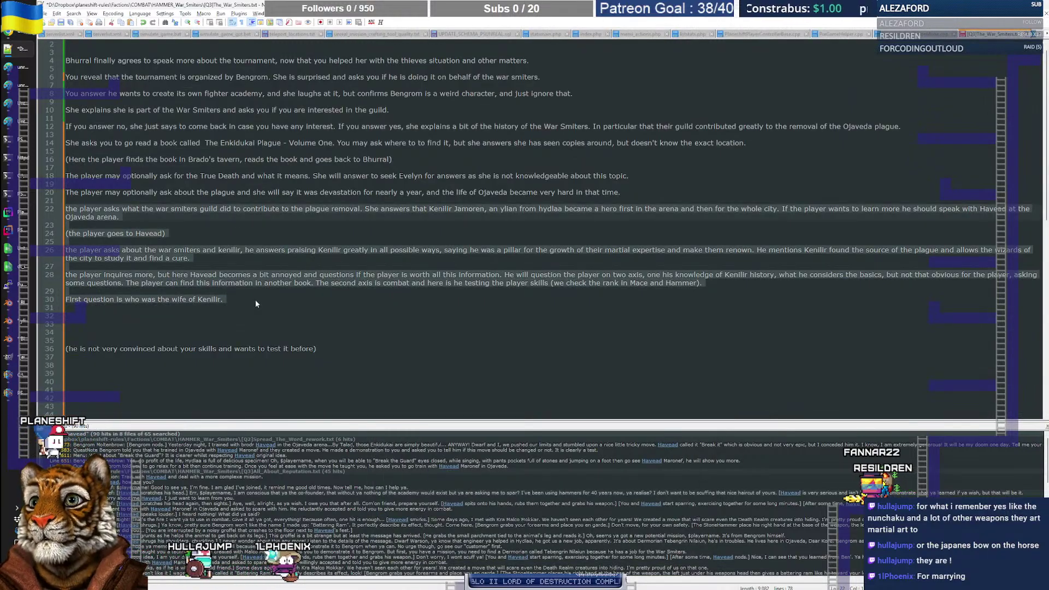
pyautogui.moveTo(255, 293); pyautogui.dragTo(29, 63)
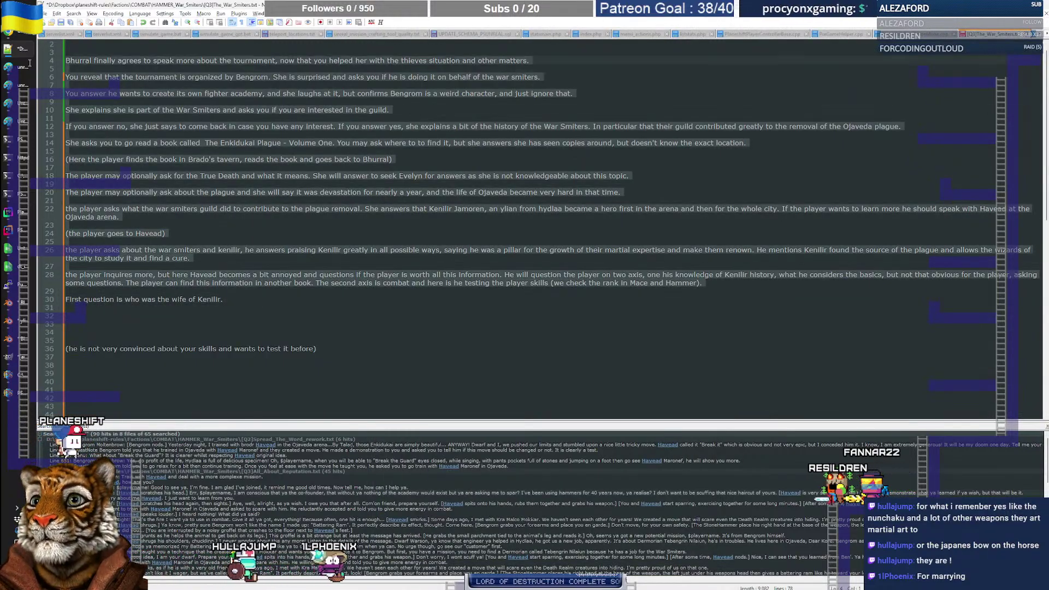
pyautogui.hotkey('ctrl', 'c')
pyautogui.hotkey('alt', 'Tab')
pyautogui.hotkey('ctrl', 'v')
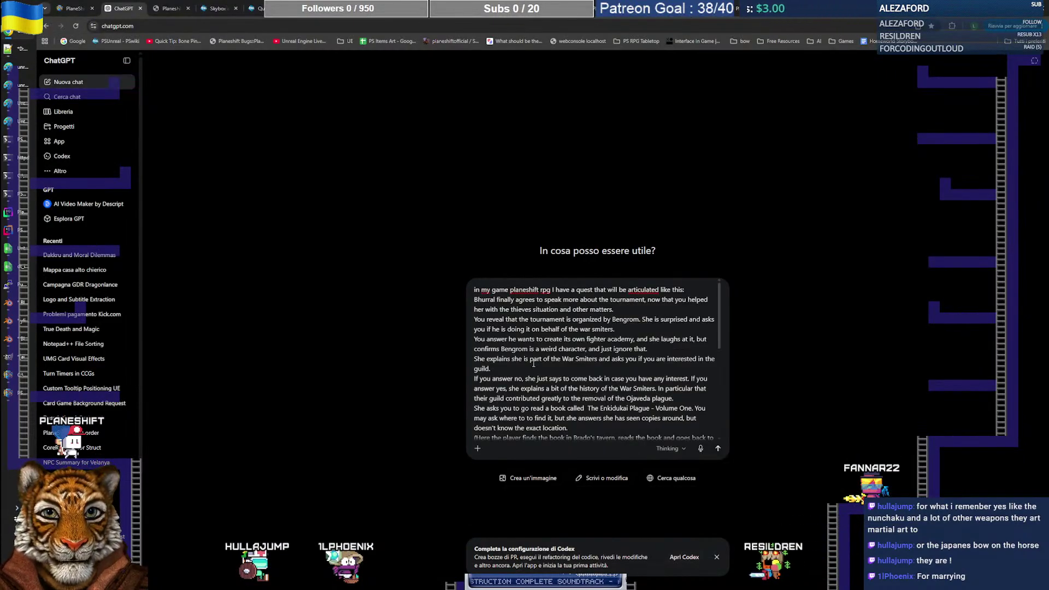
# Step: Below the outline, add "I want Havead to ask three questions of increasing difficulty that requires the player to find this information in books or from other people."
pyautogui.hotkey('shift', 'Return')
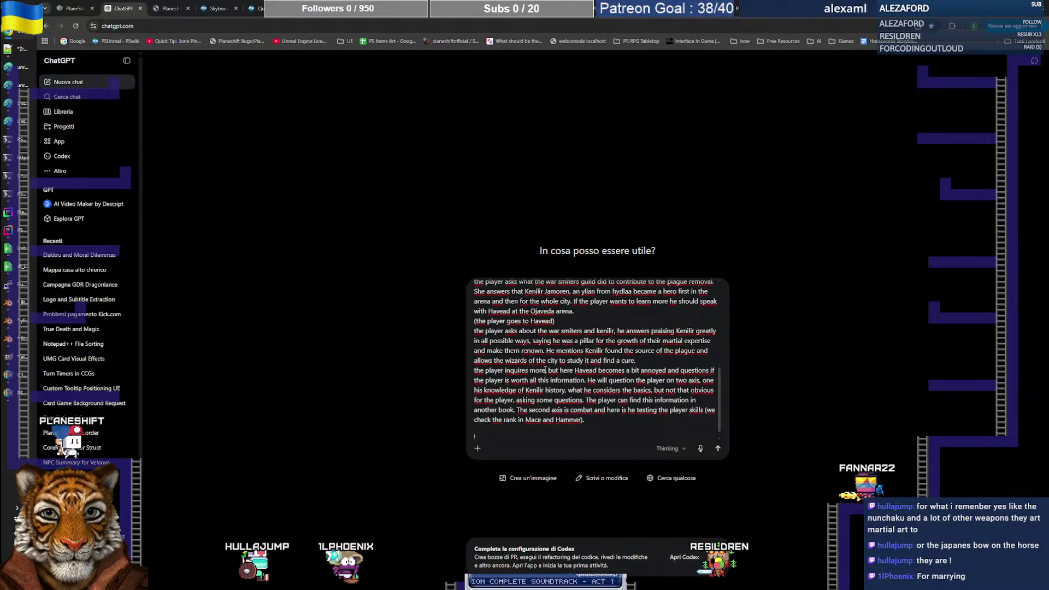
pyautogui.hotkey('shift', 'Return')
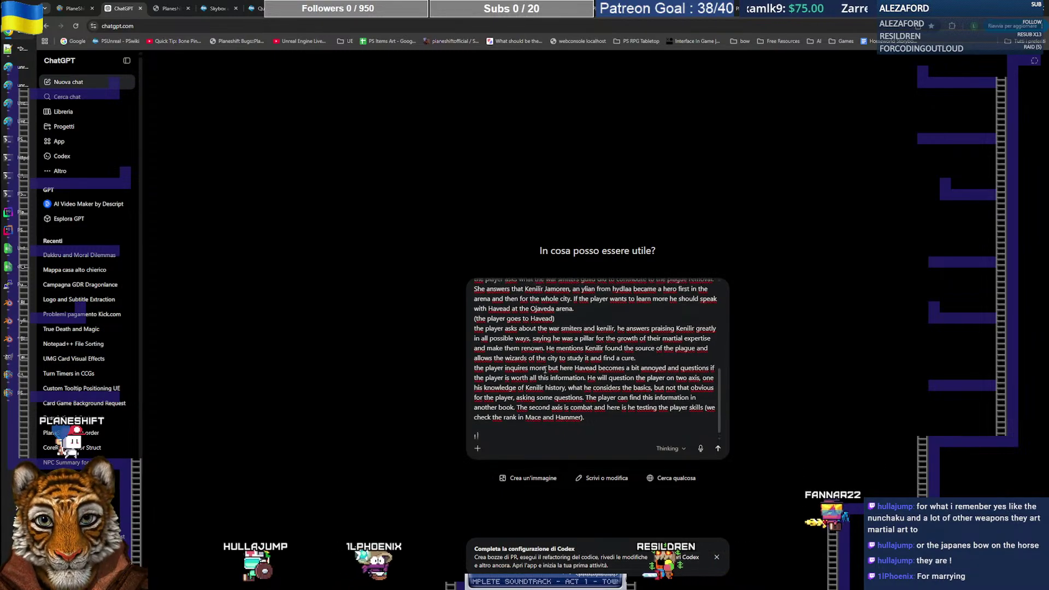
pyautogui.write('I want the')
pyautogui.press('BackSpace')
pyautogui.press('BackSpace')
pyautogui.press('BackSpace')
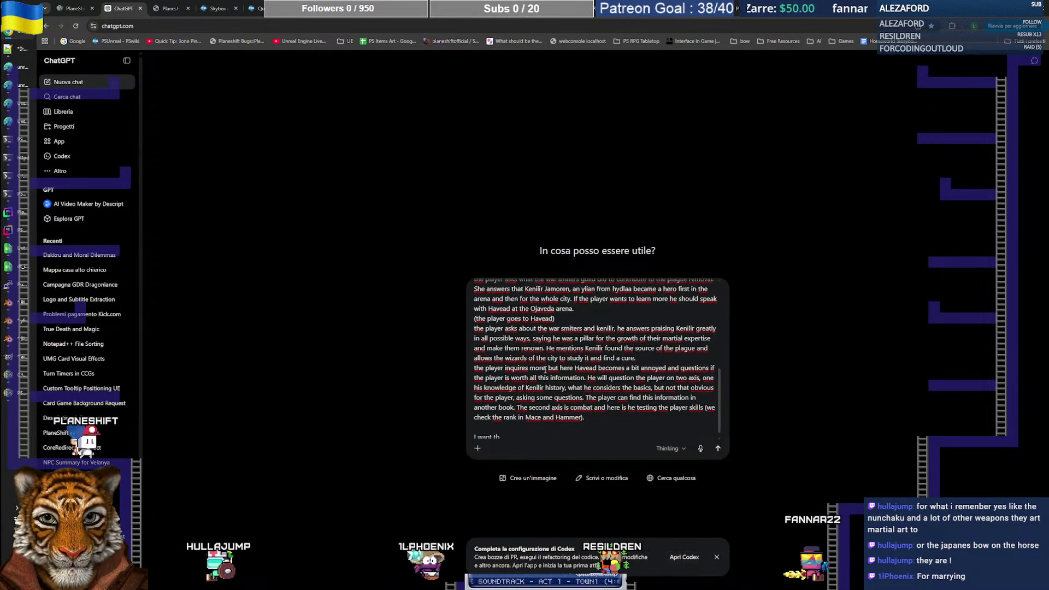
pyautogui.write('Havead')
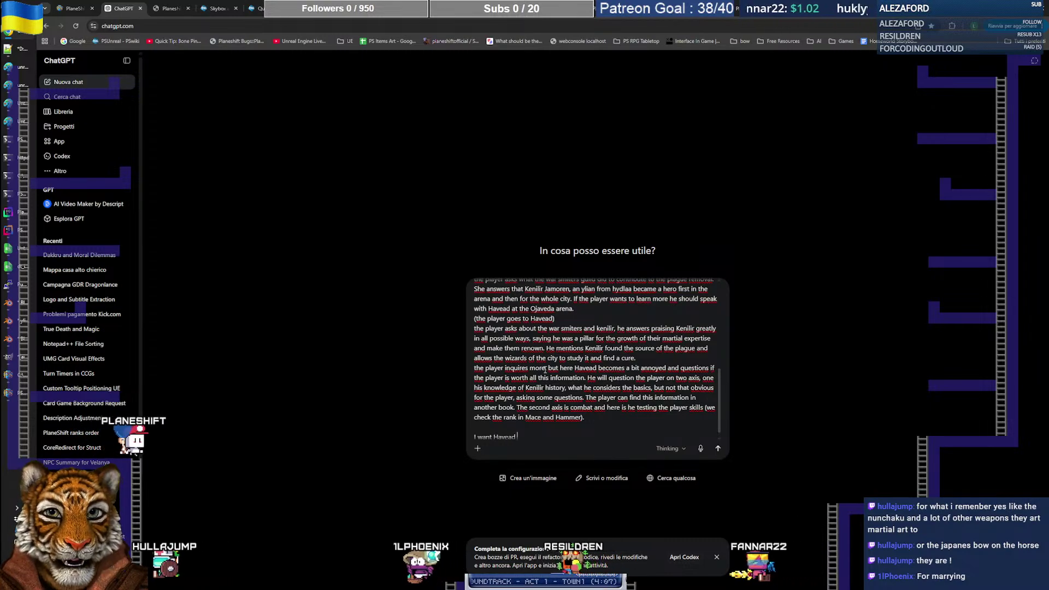
pyautogui.write(' to ask ')
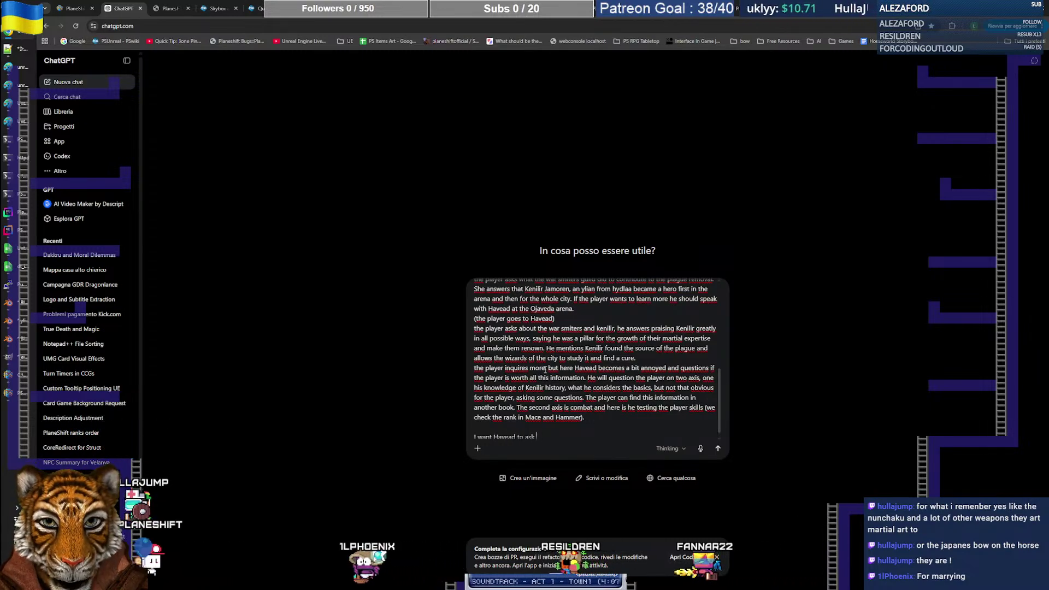
pyautogui.write('three questions of increasing difficulty that required')
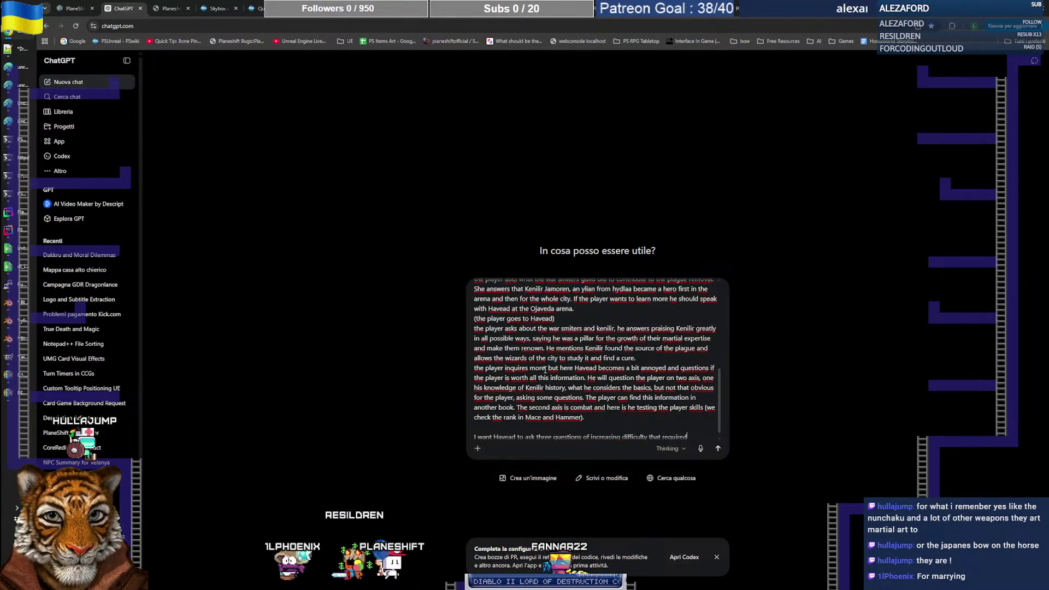
pyautogui.write('information ')
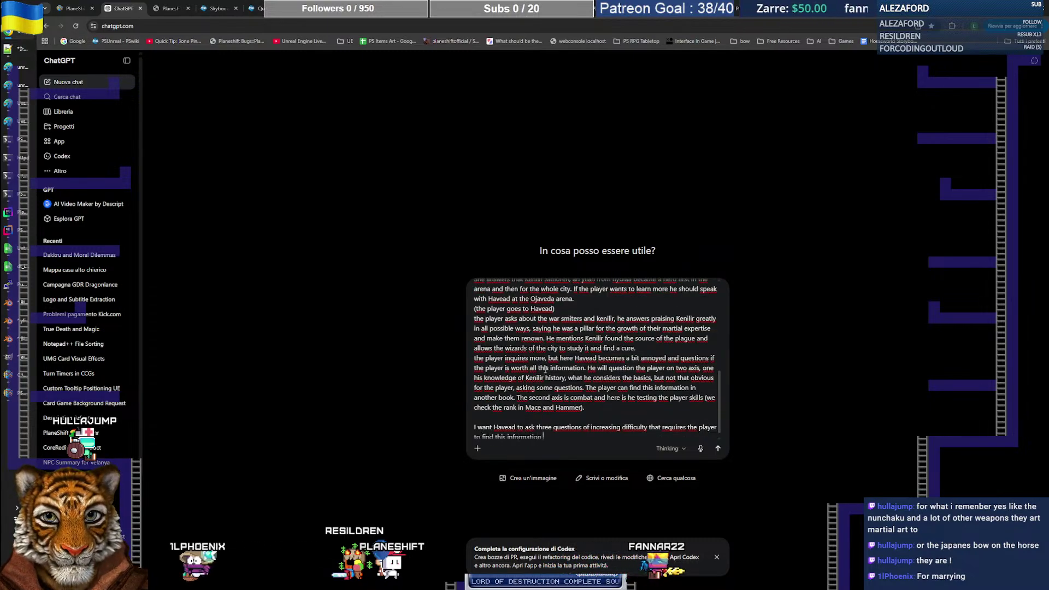
pyautogui.write('in books or')
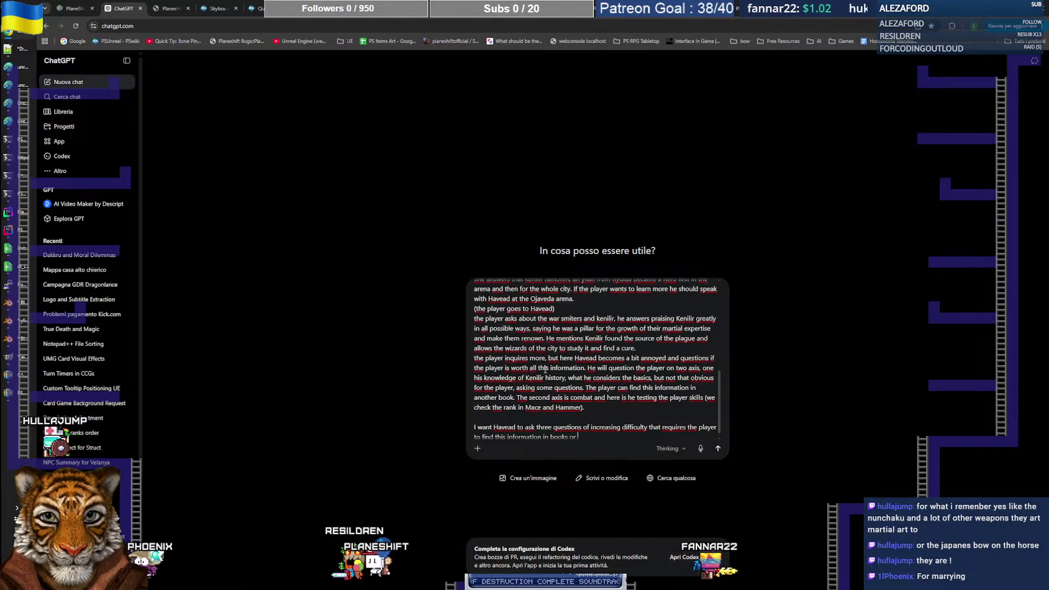
pyautogui.write(' from')
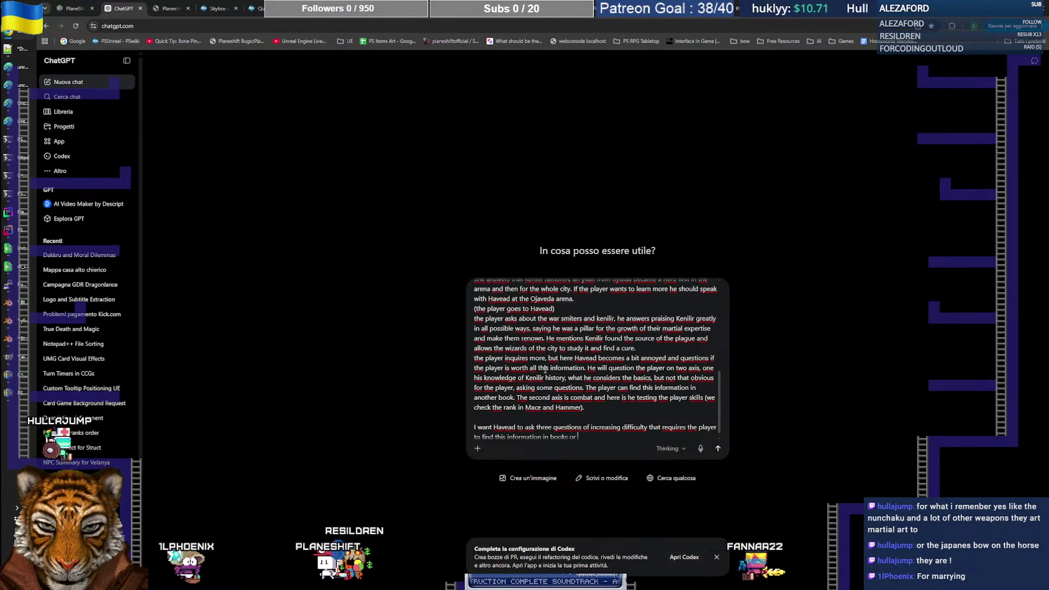
pyautogui.write(' other people.')
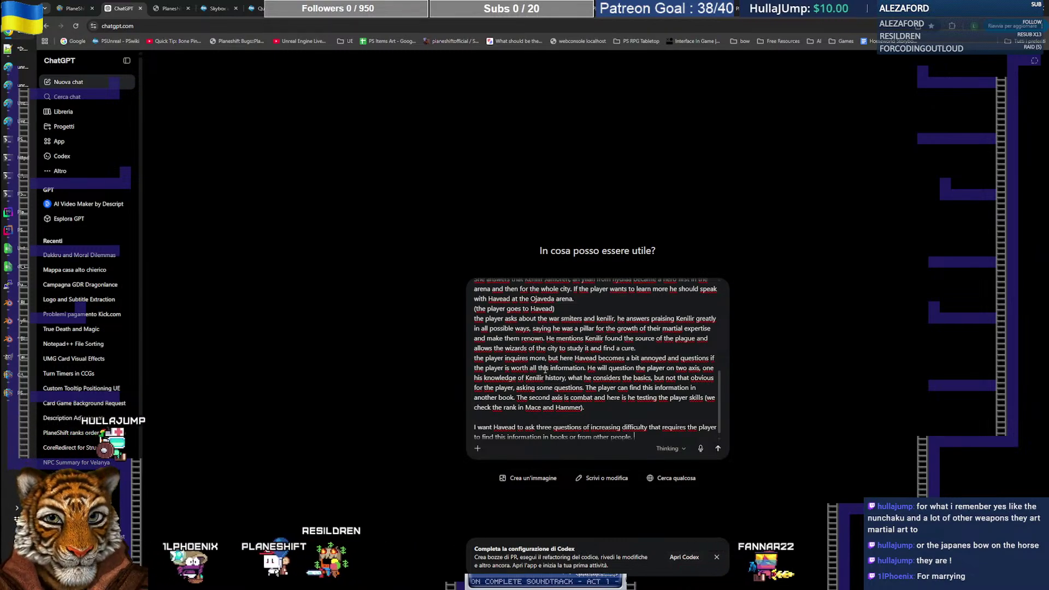
# Step: Continue the prompt with "The information should not be too easy, otherwise he can just ask any person, we don't want that. The background story is attached."
pyautogui.write(' The ')
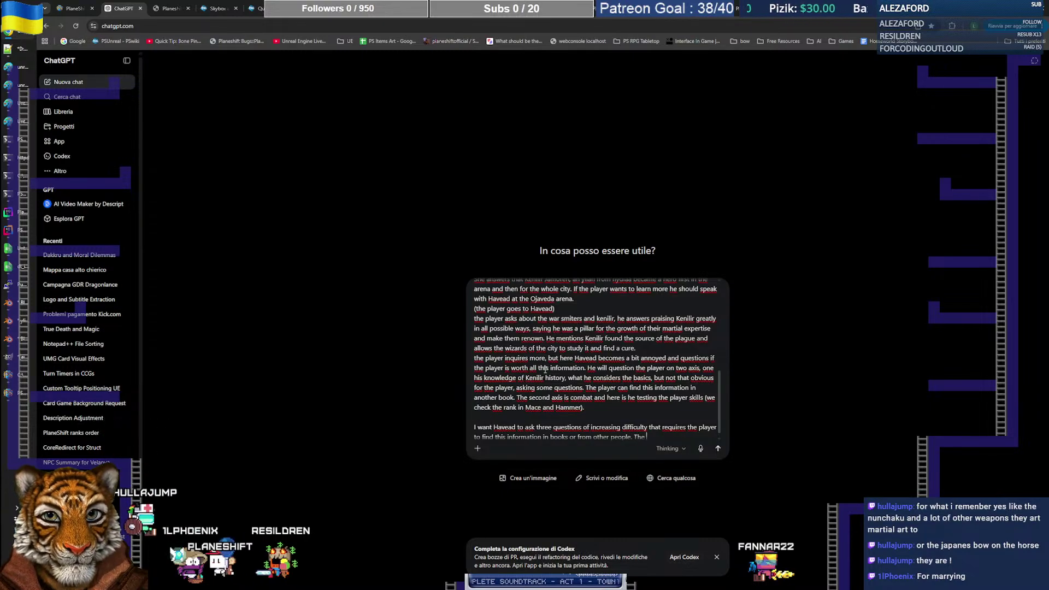
pyautogui.write('information should not ')
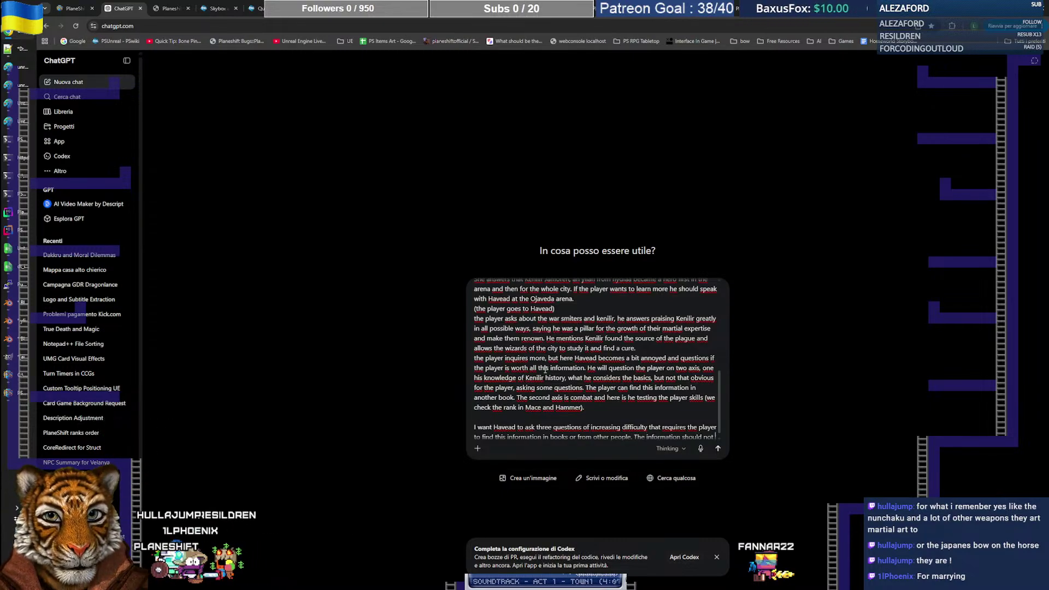
pyautogui.write('be')
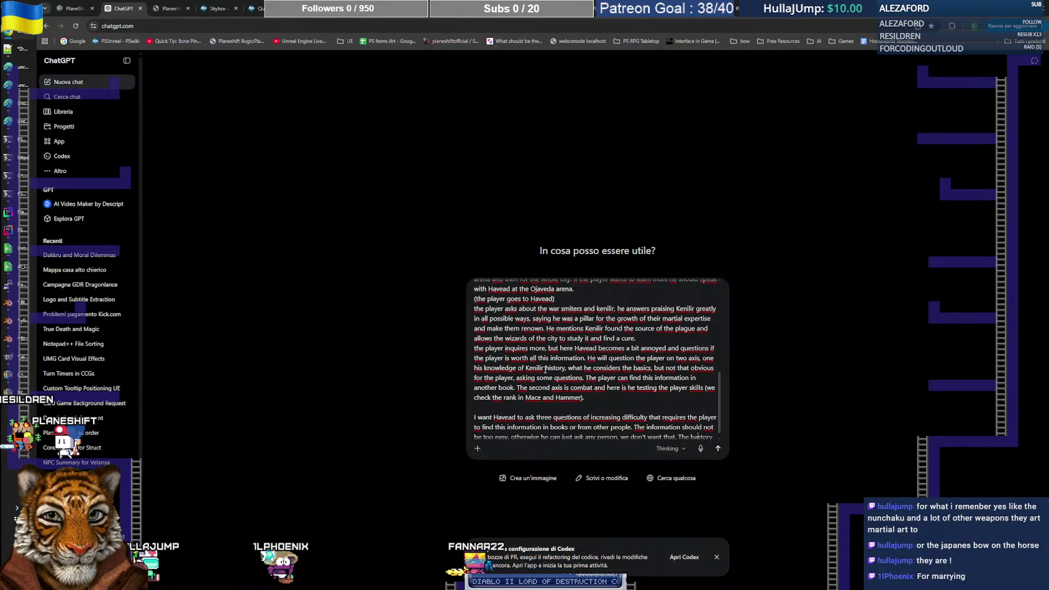
pyautogui.write('ack')
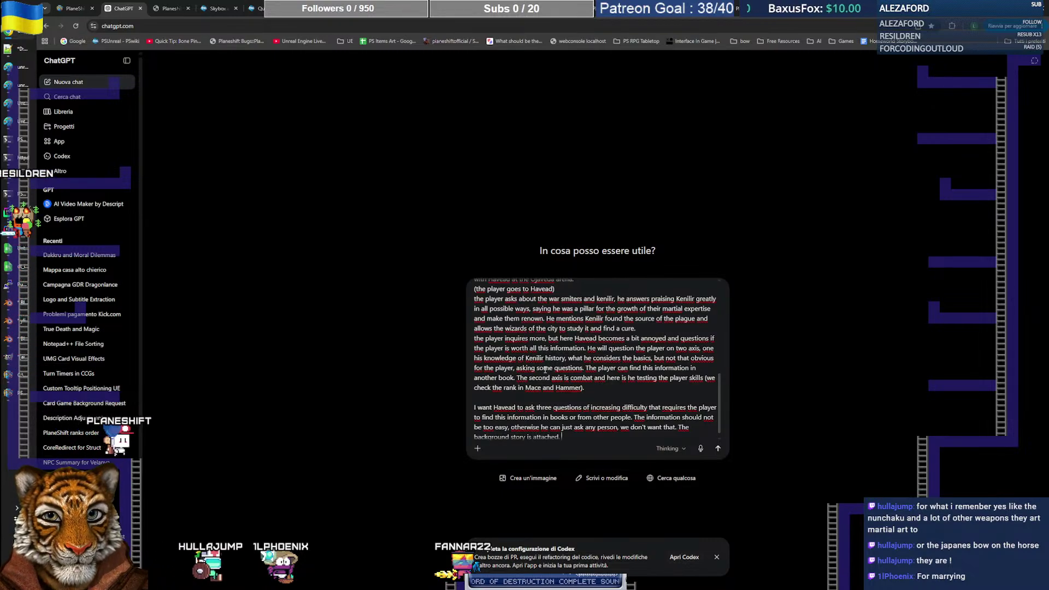
# Step: Copy the selected War Smiters background story from the "new 8" file in Notepad++ and return to the ChatGPT prompt
pyautogui.hotkey('alt', 'Tab')
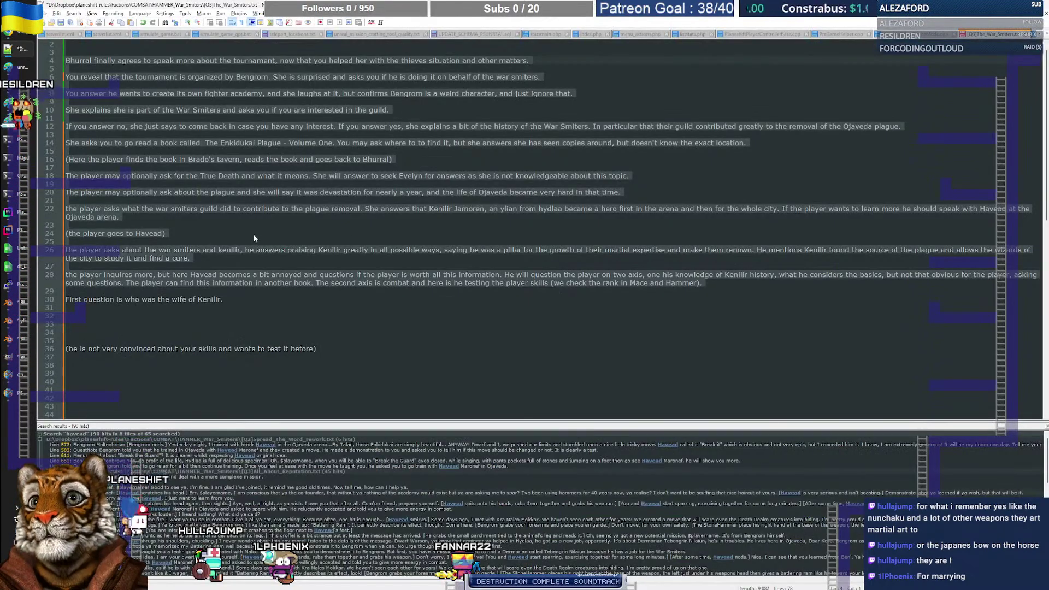
pyautogui.rightClick(207, 205)
pyautogui.click(235, 215)
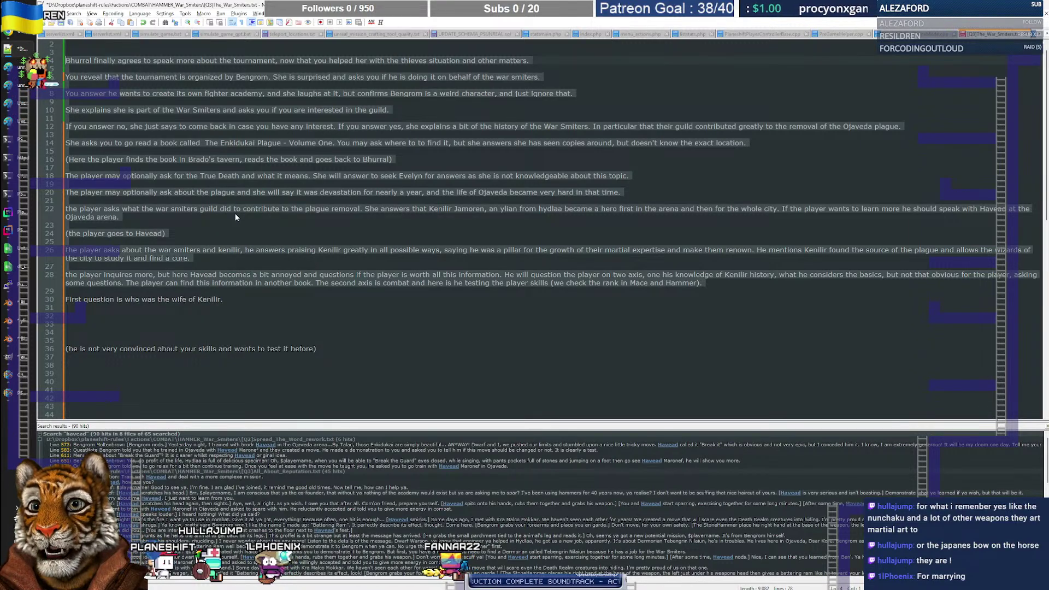
pyautogui.hotkey('ctrl', 'Tab')
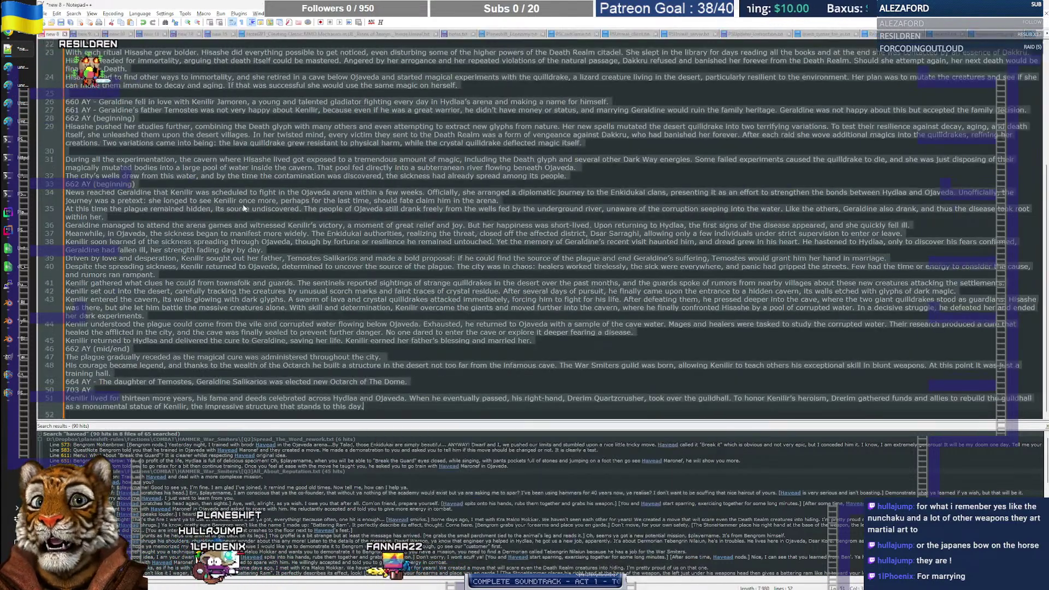
pyautogui.rightClick(244, 208)
pyautogui.click(260, 220)
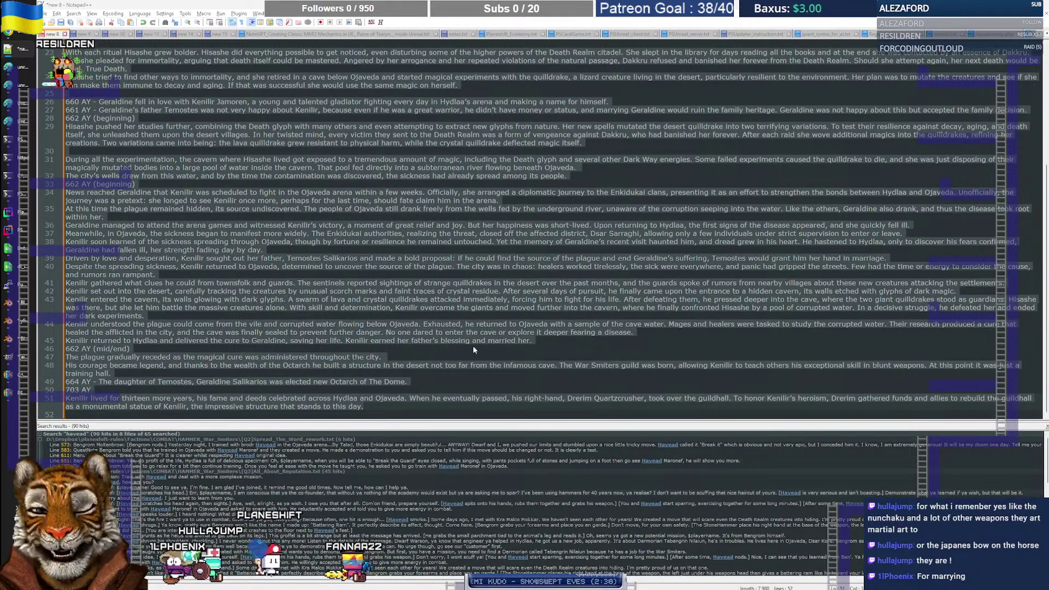
pyautogui.hotkey('alt', 'Tab')
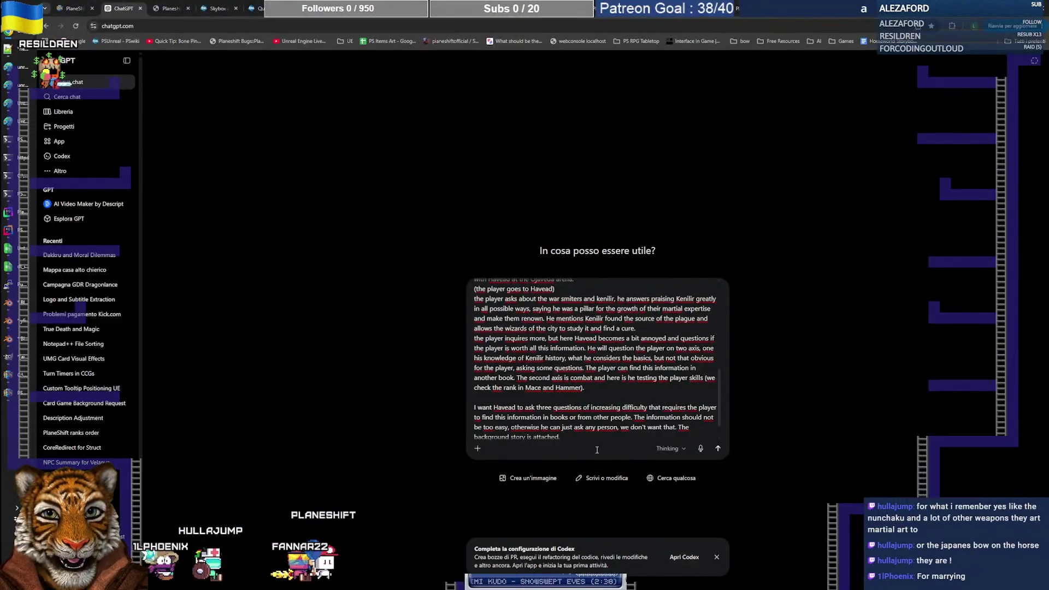
# Step: Attach the copied War Smiters Story background text to the Havead quest prompt and submit it
pyautogui.hotkey('shift', 'Return')
pyautogui.hotkey('shift', 'Return')
pyautogui.hotkey('ctrl', 'v')
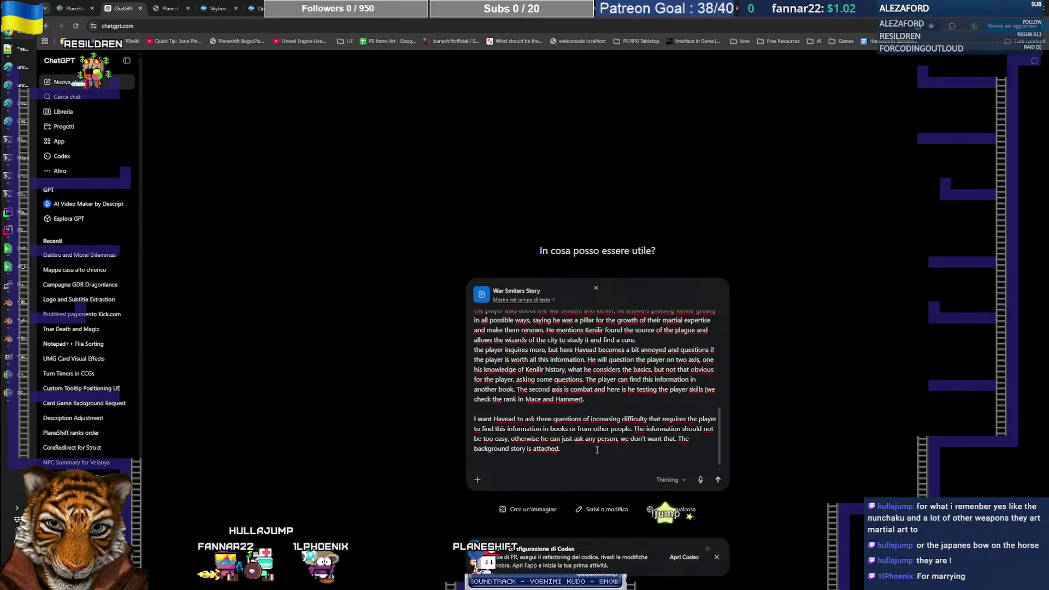
pyautogui.scroll(-1, 619, 448)
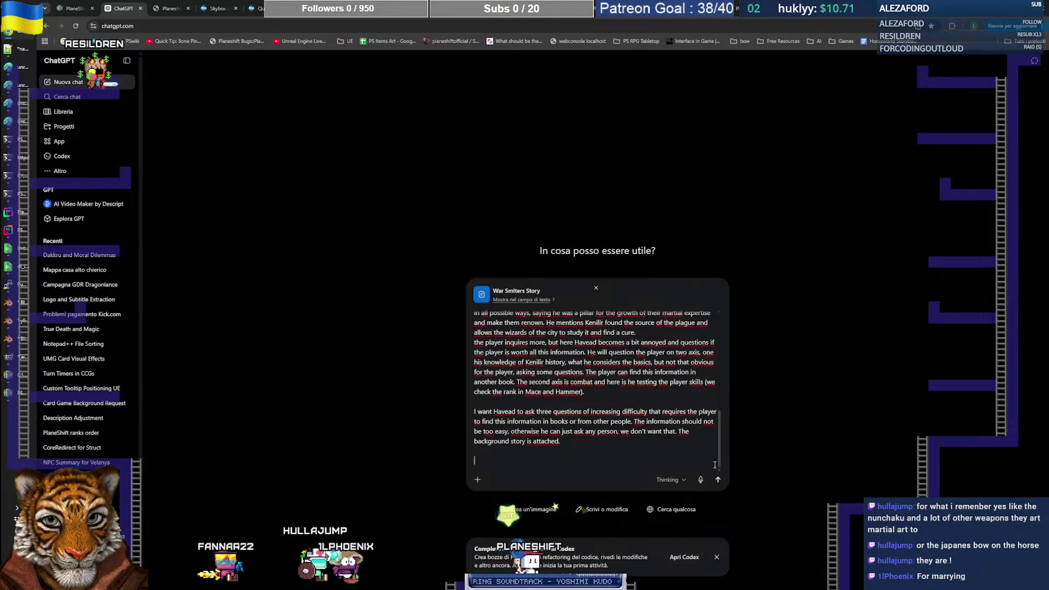
pyautogui.click(718, 481)
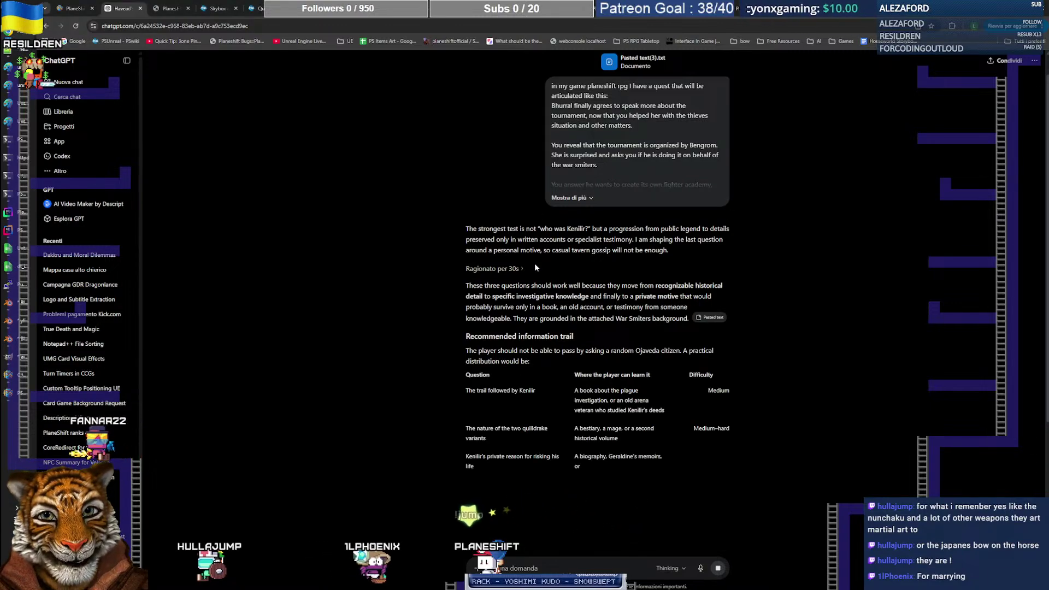
# Step: Read the reply's opening explanation of how the three Kenilir questions progress in difficulty
pyautogui.moveTo(691, 249); pyautogui.dragTo(466, 230)
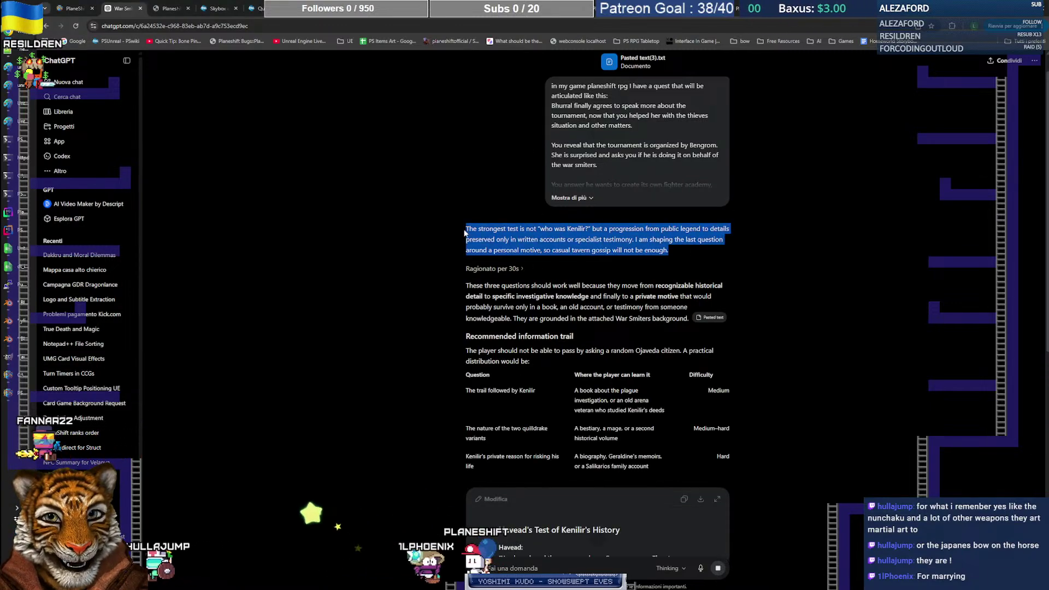
pyautogui.click(591, 262)
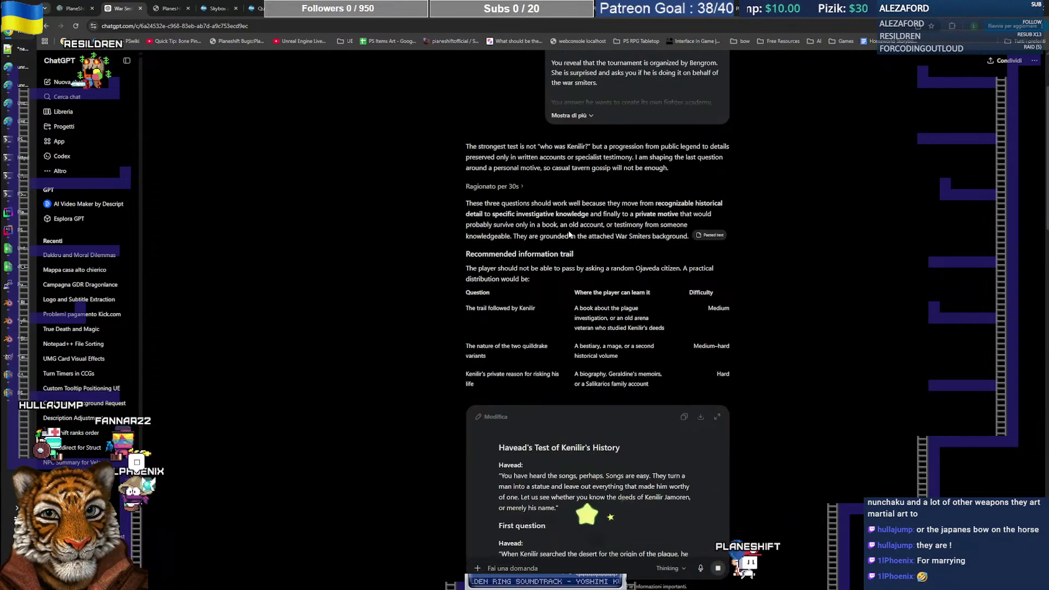
pyautogui.moveTo(468, 205); pyautogui.dragTo(557, 207)
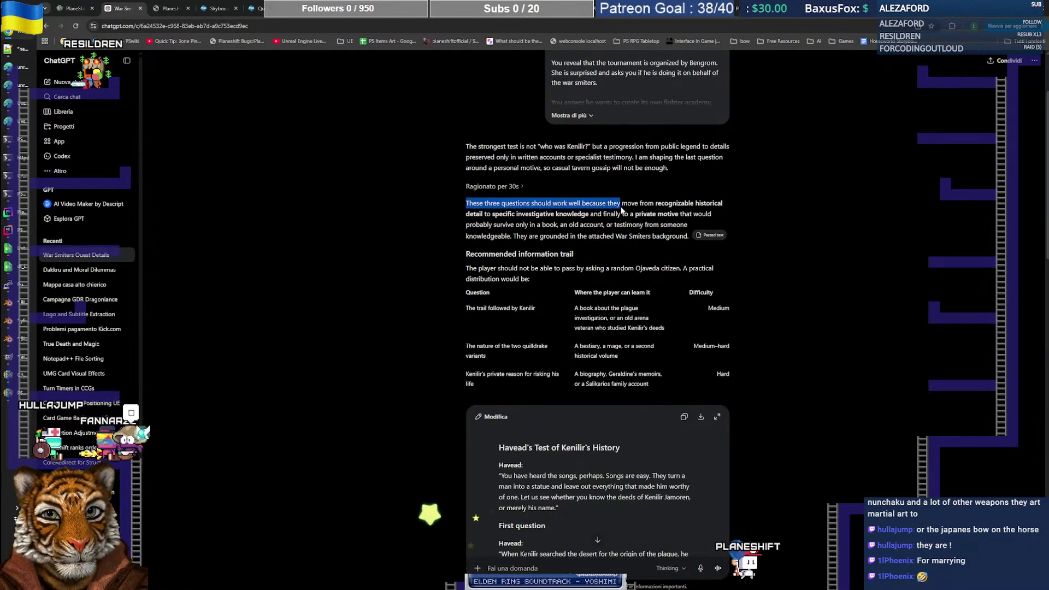
pyautogui.moveTo(685, 208); pyautogui.dragTo(641, 237)
pyautogui.click(604, 243)
pyautogui.scroll(-2, 612, 253)
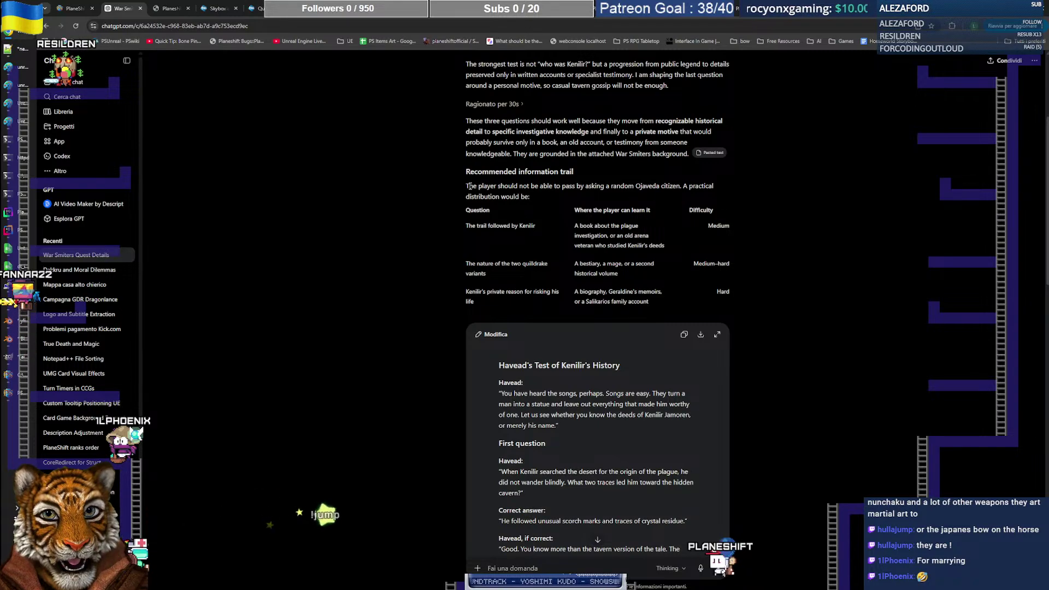
# Step: Examine the Recommended information trail table for each question, where the player can learn its answer, and its difficulty
pyautogui.moveTo(470, 186); pyautogui.dragTo(546, 196)
pyautogui.moveTo(466, 226); pyautogui.dragTo(534, 226)
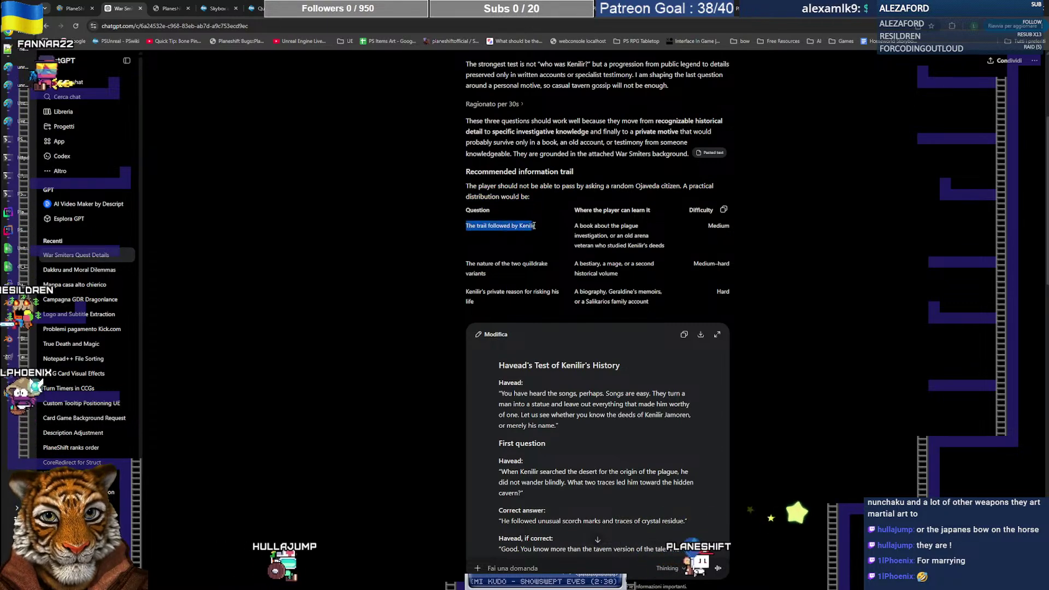
pyautogui.click(473, 233)
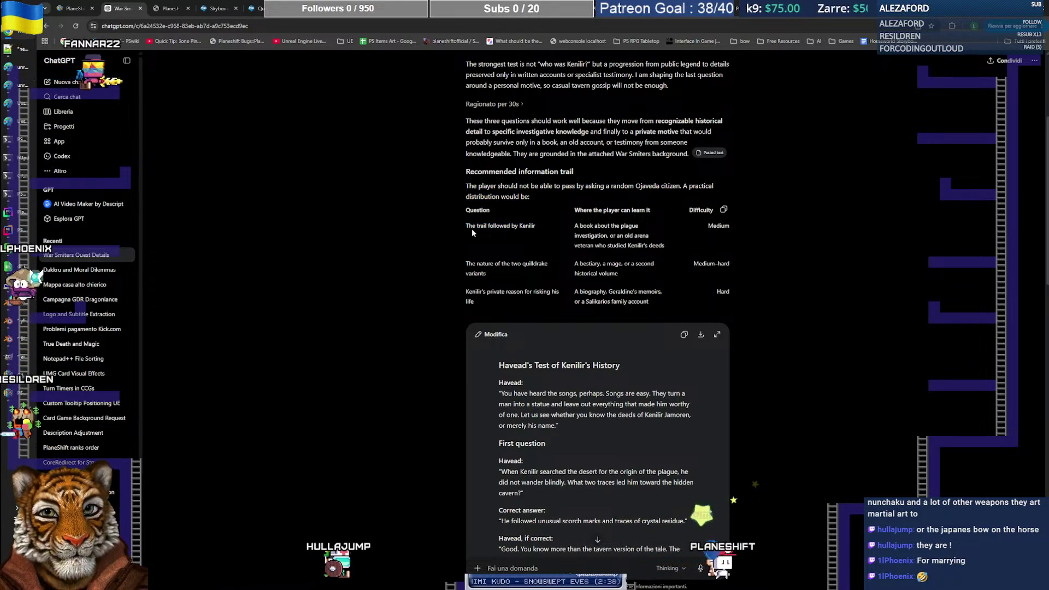
pyautogui.scroll(-1, 681, 237)
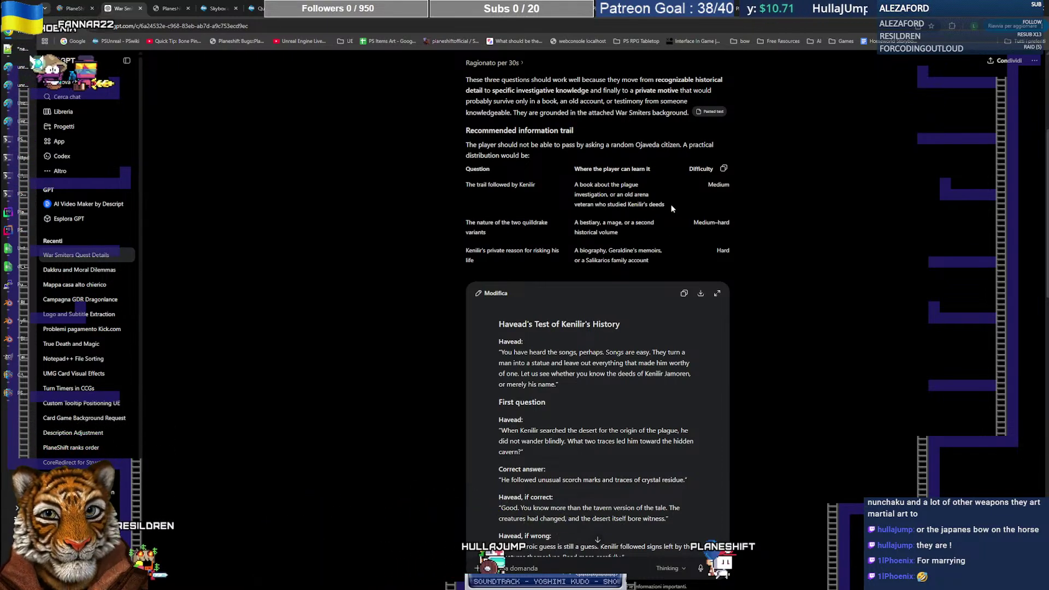
pyautogui.click(544, 235)
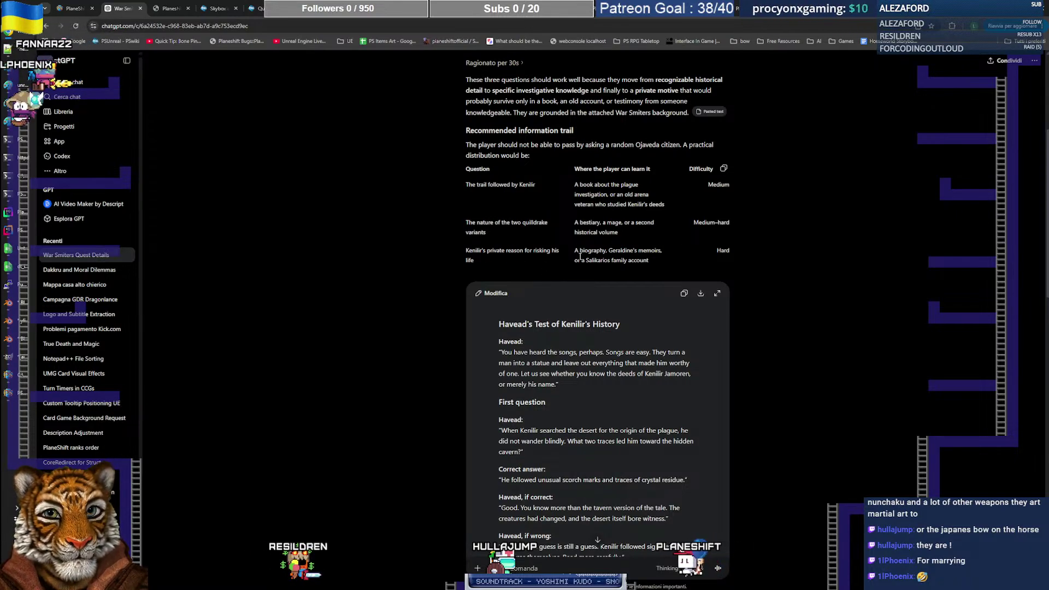
pyautogui.moveTo(576, 251)
pyautogui.mouseDown()
pyautogui.moveTo(653, 259)
pyautogui.moveTo(580, 251)
pyautogui.mouseUp()
pyautogui.click(657, 262)
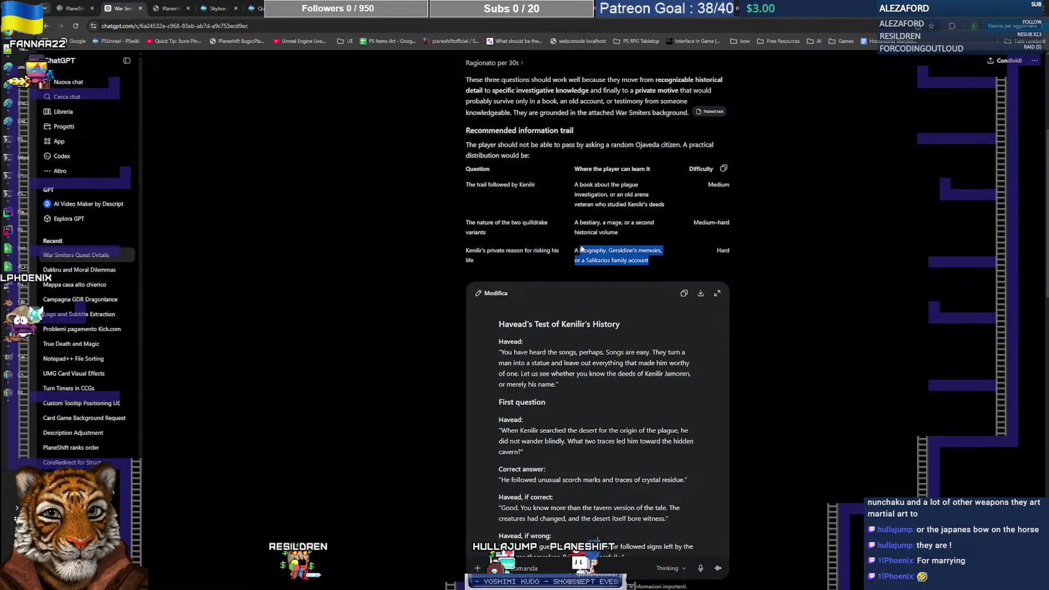
pyautogui.click(647, 258)
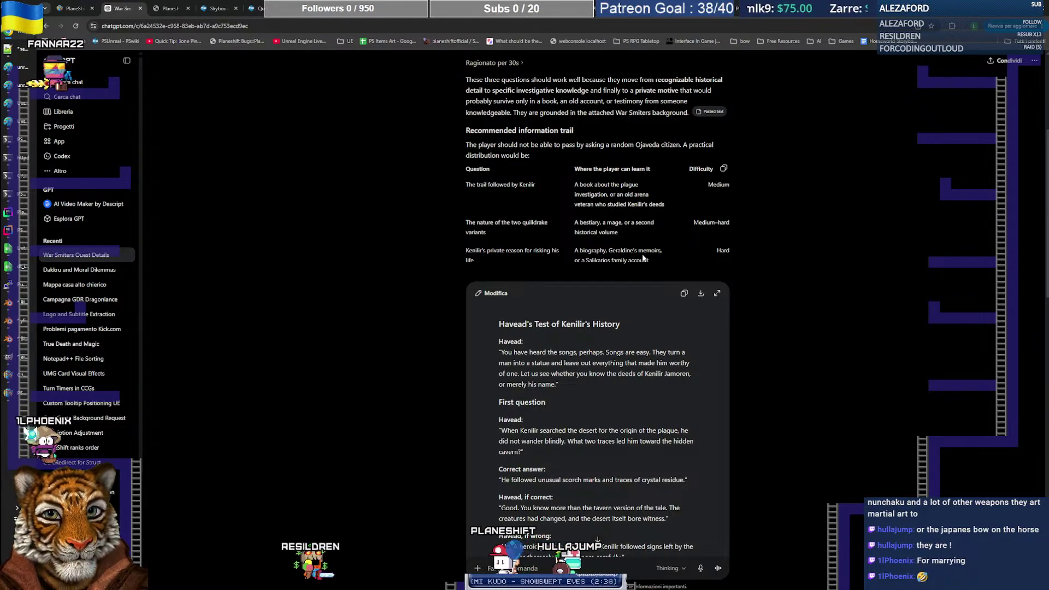
pyautogui.scroll(-2, 642, 257)
pyautogui.scroll(1, 635, 252)
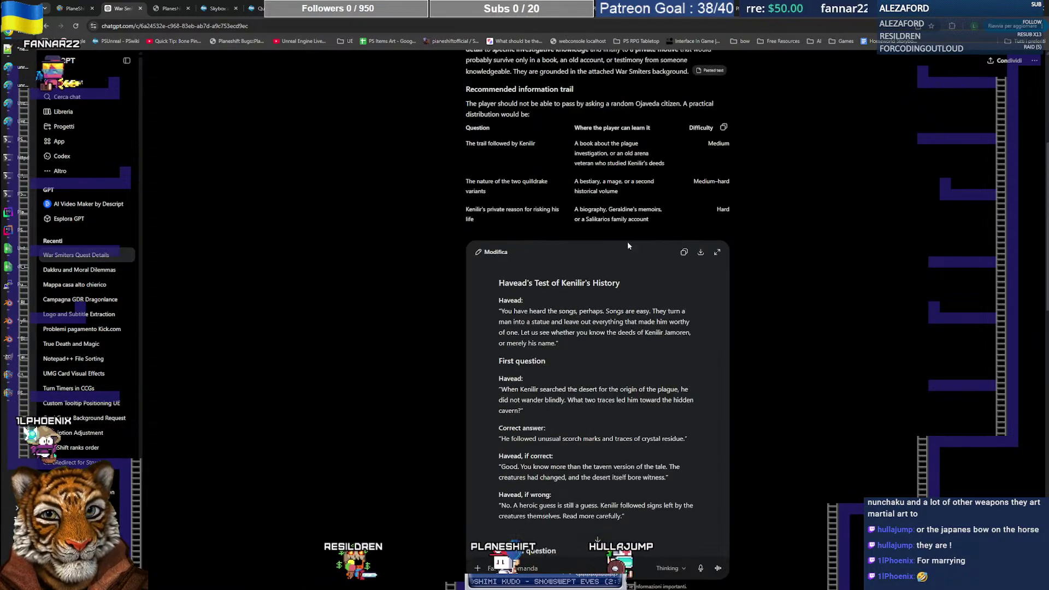
pyautogui.moveTo(467, 209); pyautogui.dragTo(563, 220)
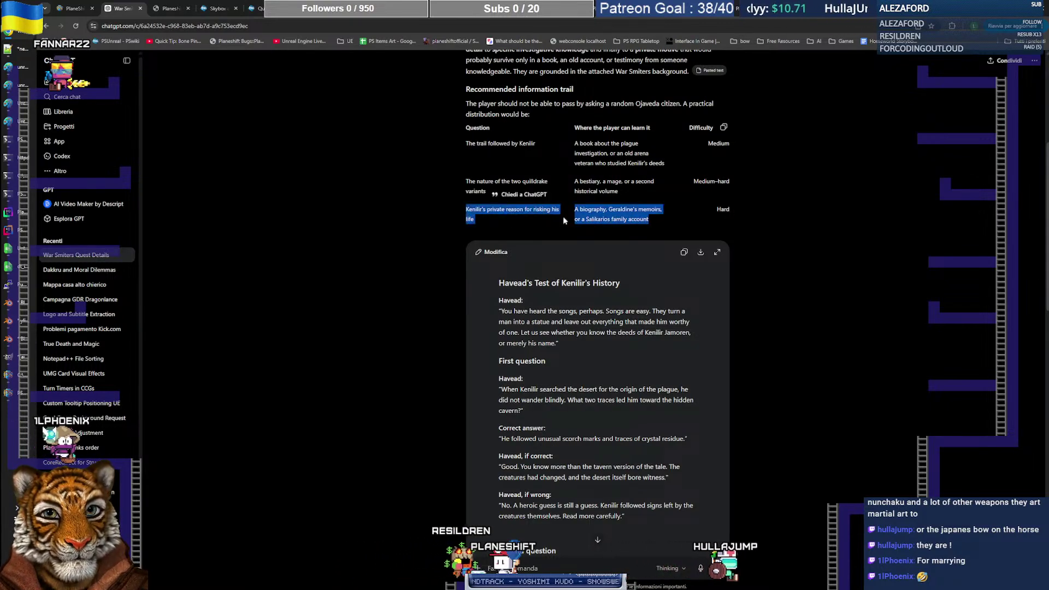
pyautogui.click(620, 223)
# Step: Review the drafted dialogue "Havead's Test of Kenilir's History" through its three questions to the closing lore notes
pyautogui.scroll(-1, 601, 297)
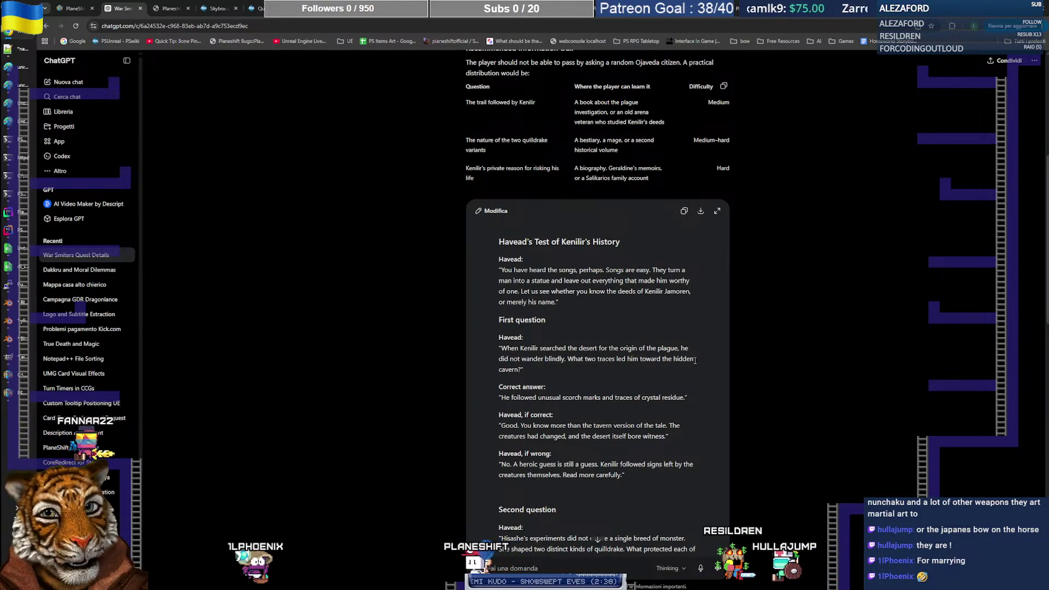
pyautogui.scroll(-2, 693, 363)
pyautogui.scroll(-10, 693, 363)
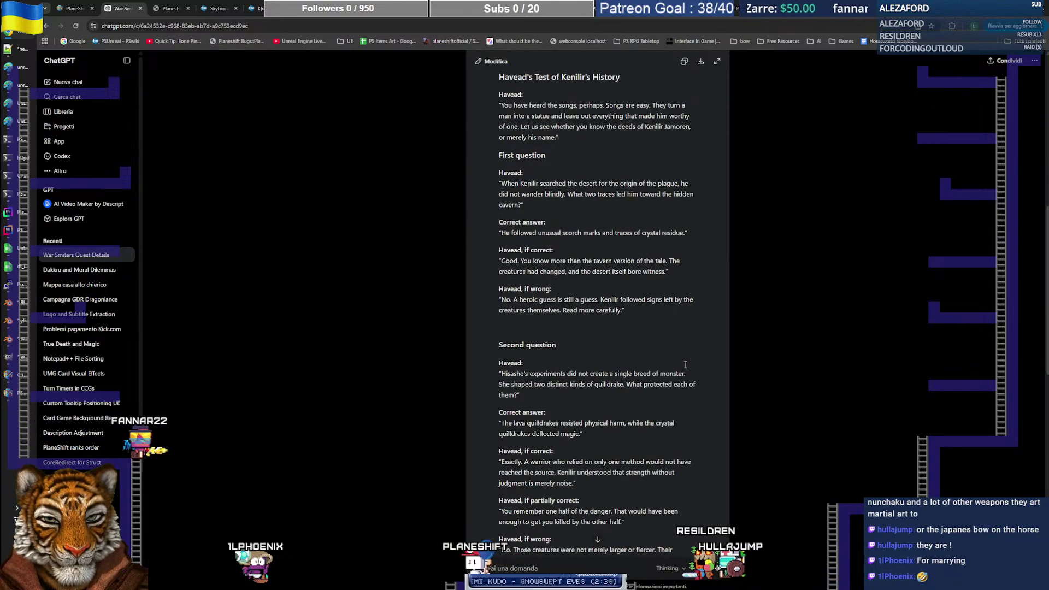
pyautogui.scroll(7, 650, 378)
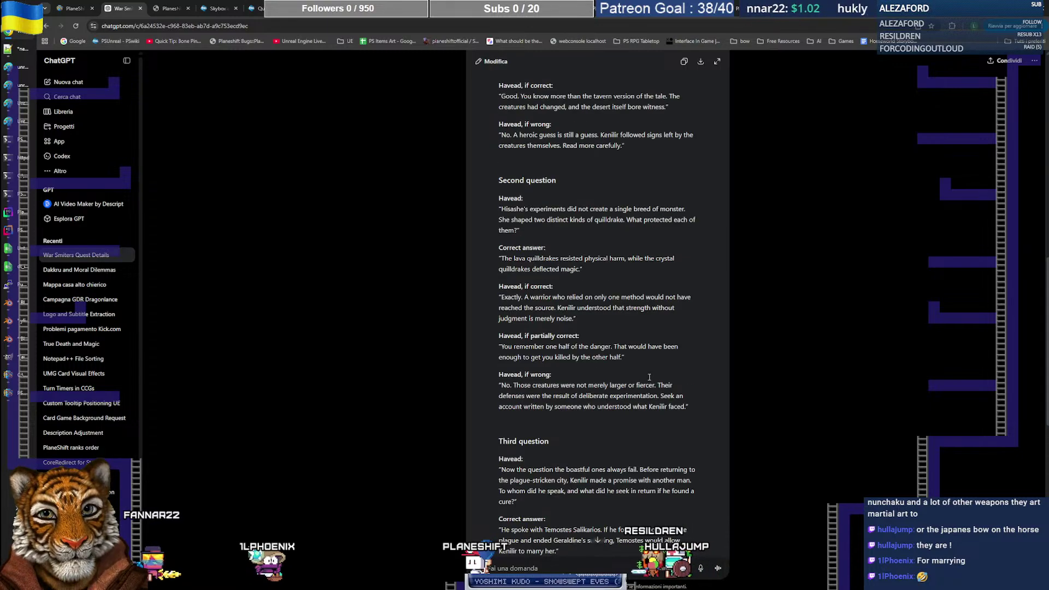
pyautogui.scroll(-2, 650, 377)
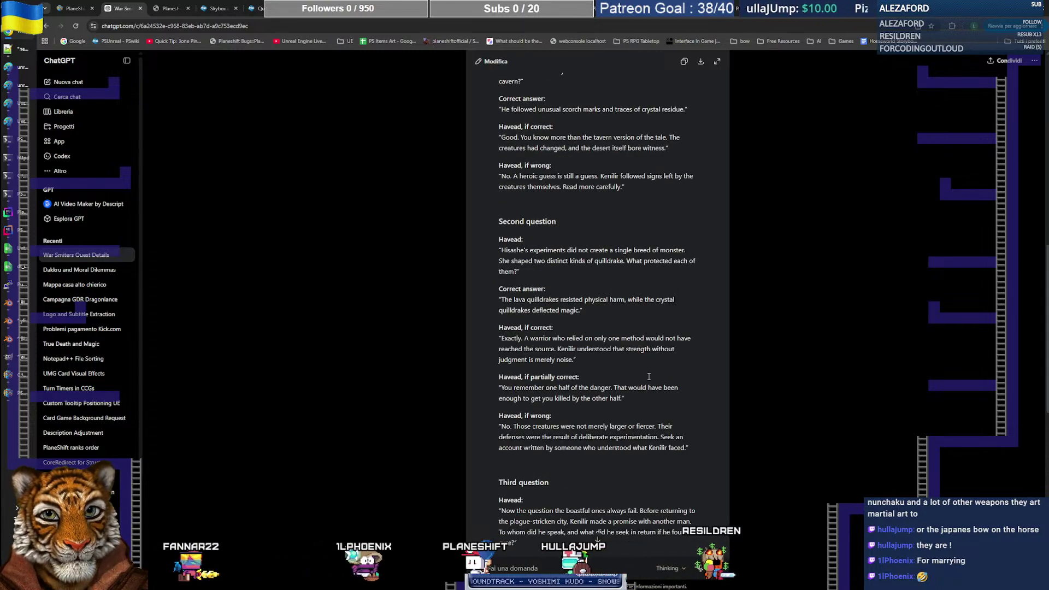
pyautogui.scroll(-9, 649, 376)
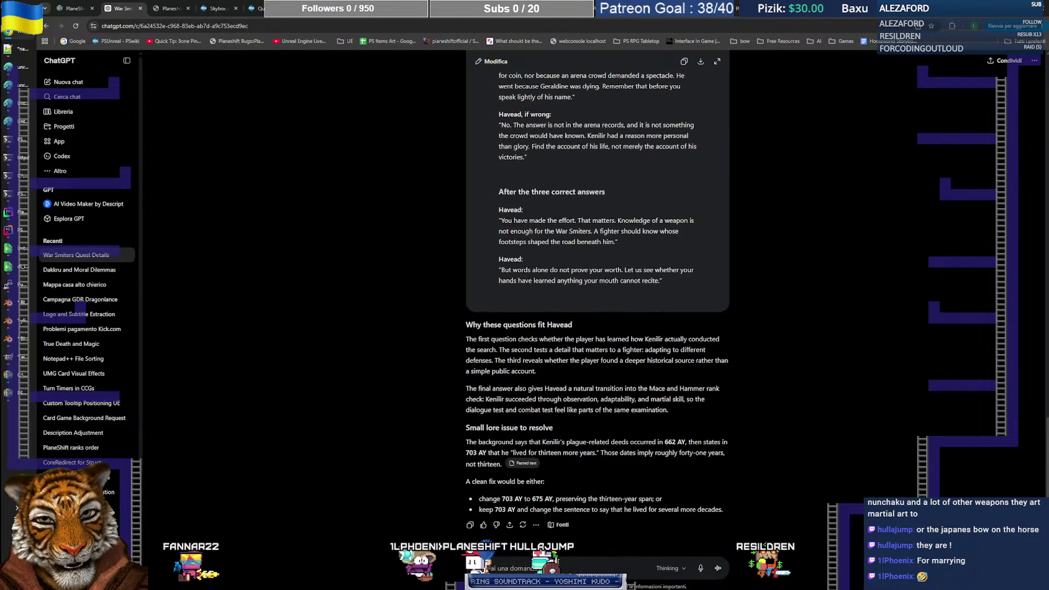
# Step: Send the follow-up "wait the answers should be a single (or maximum two) words, as the player will type, not just click on an option."
pyautogui.write('wait the ans')
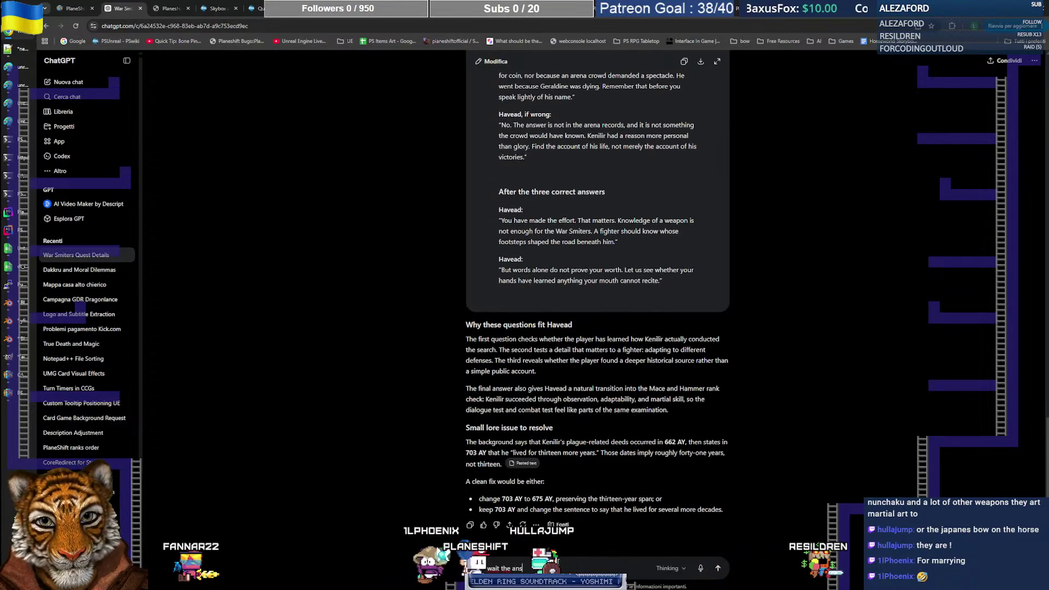
pyautogui.write('wers should be a sin')
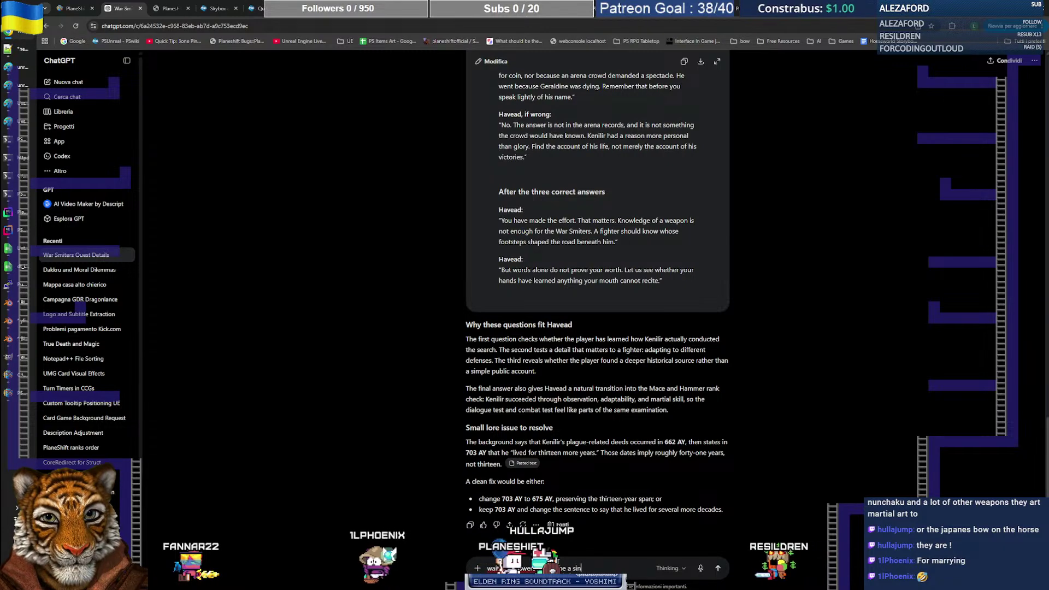
pyautogui.write('gle ')
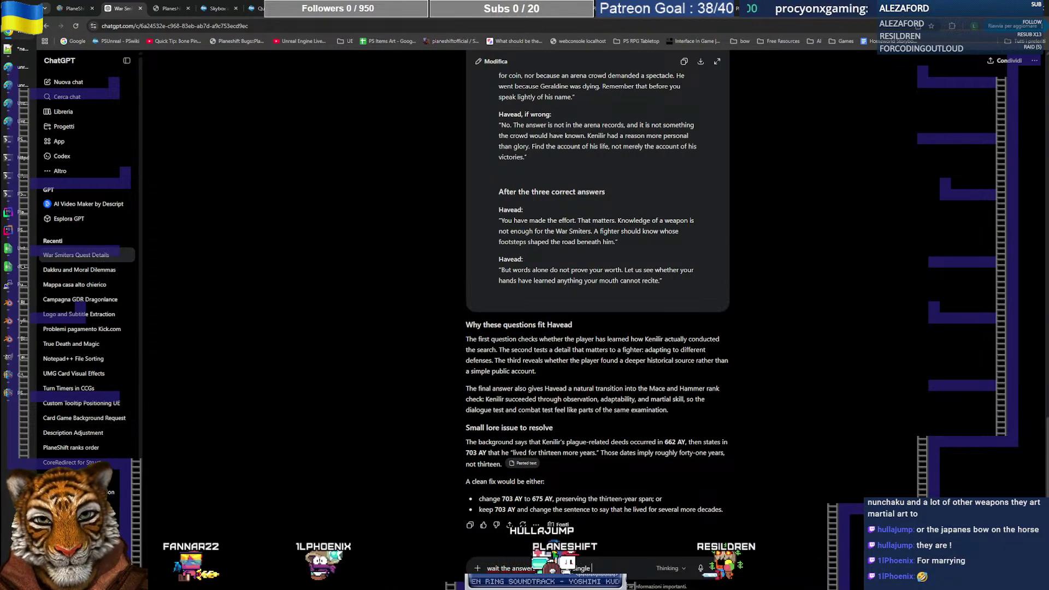
pyautogui.write('word or mum')
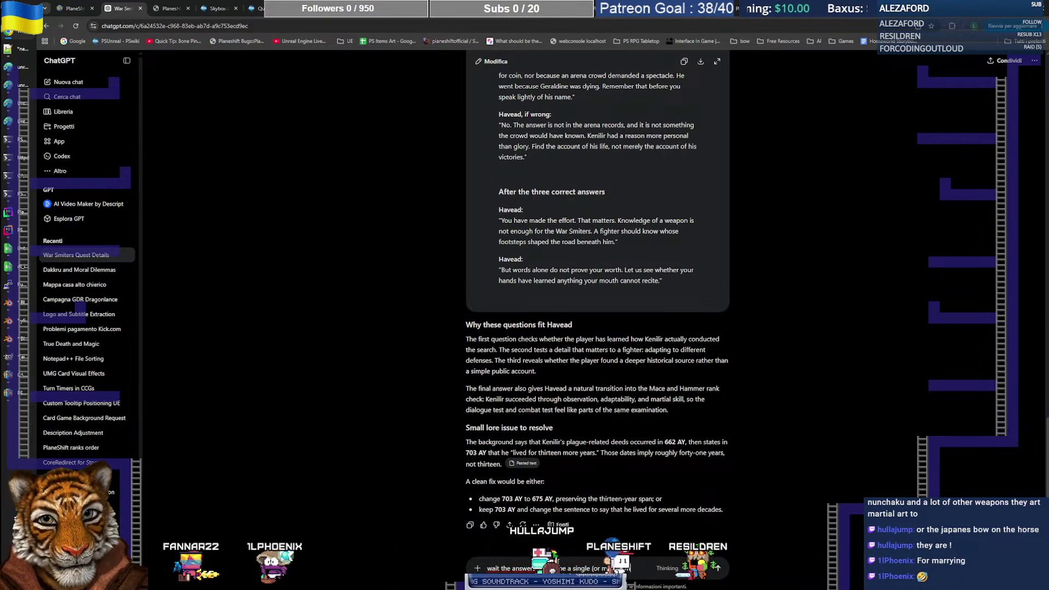
pyautogui.write(' two) wo')
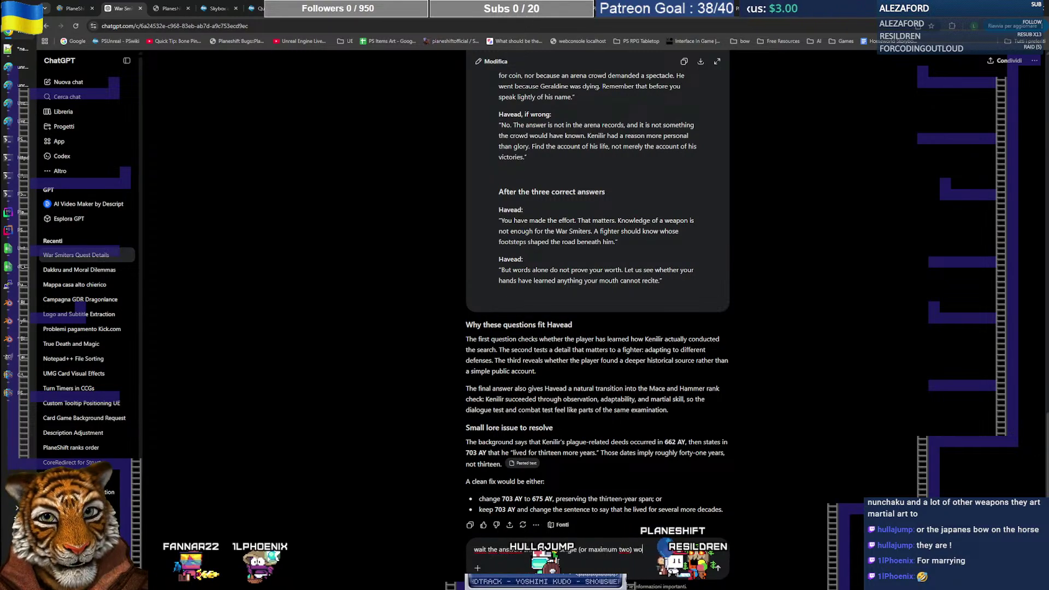
pyautogui.write('rds, as th')
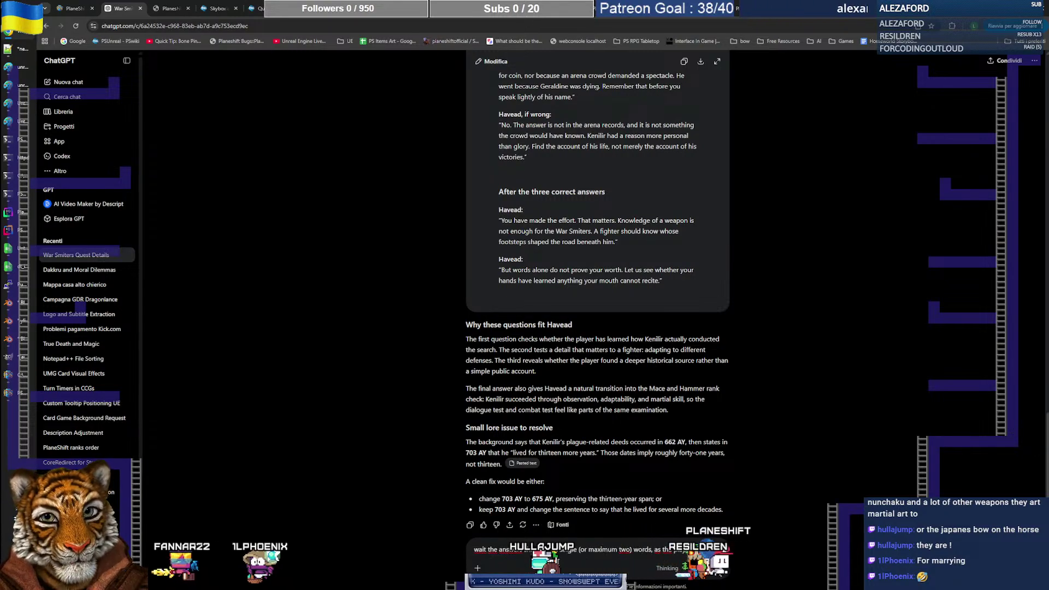
pyautogui.write('e player will type not ')
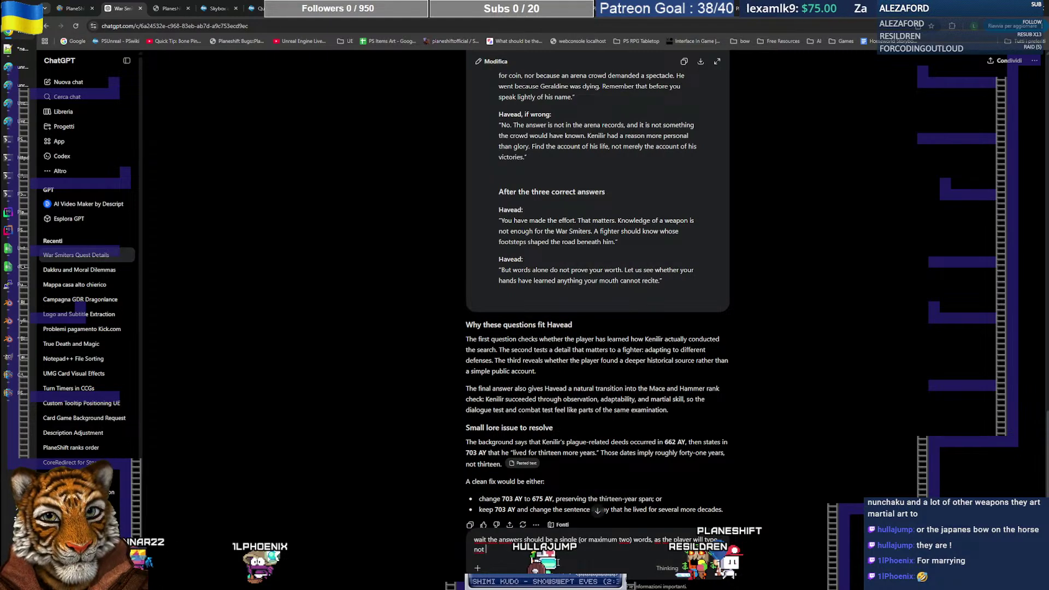
pyautogui.write('just click on ')
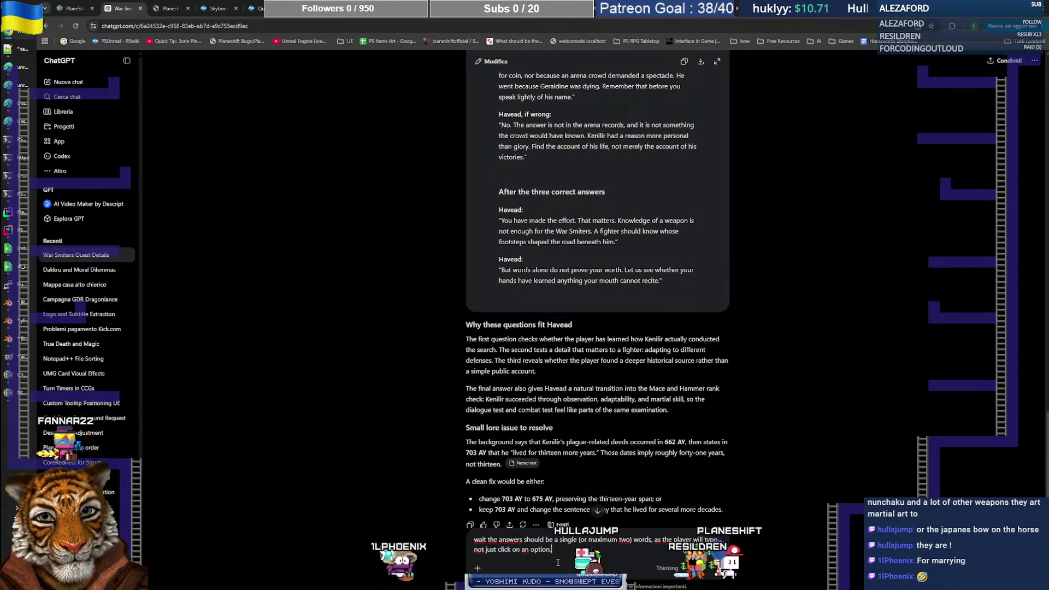
pyautogui.write('an option.')
pyautogui.press('Return')
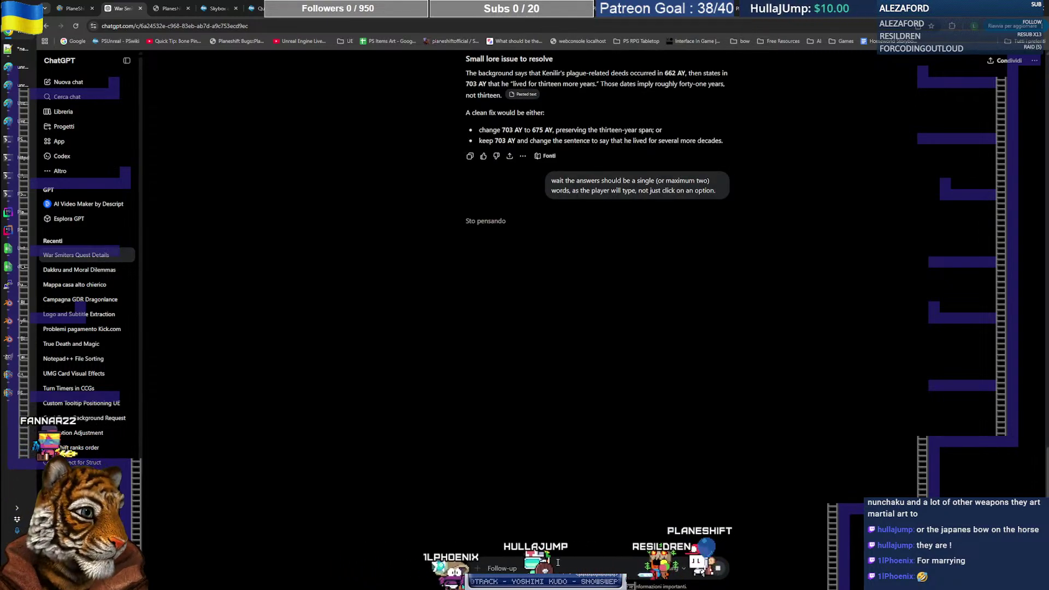
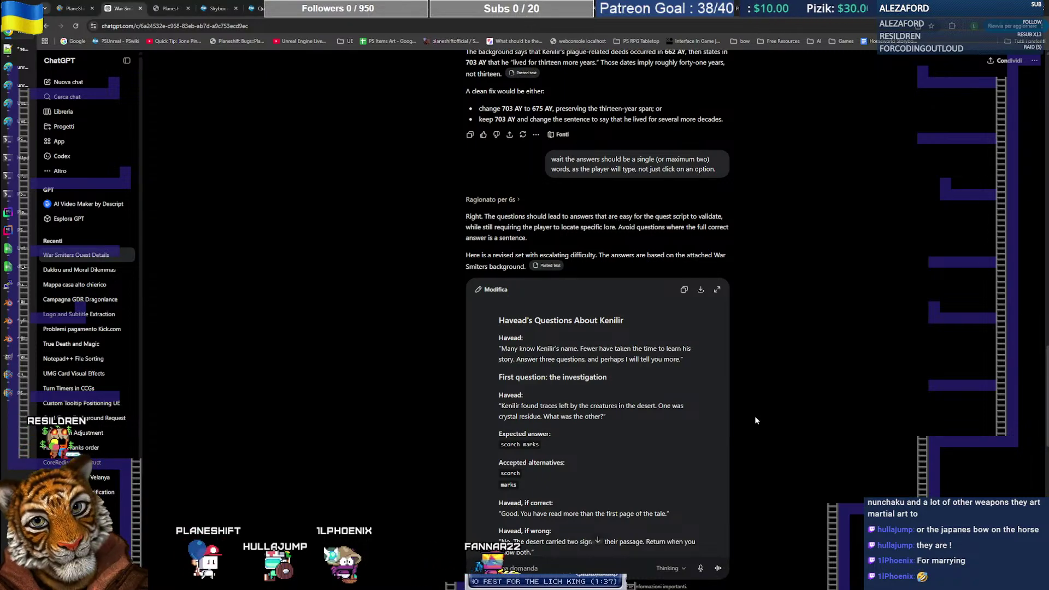
# Step: Examine the revised reply's introduction on easily validated answers and the start of "Havead's Questions About Kenilir"
pyautogui.scroll(-2, 777, 412)
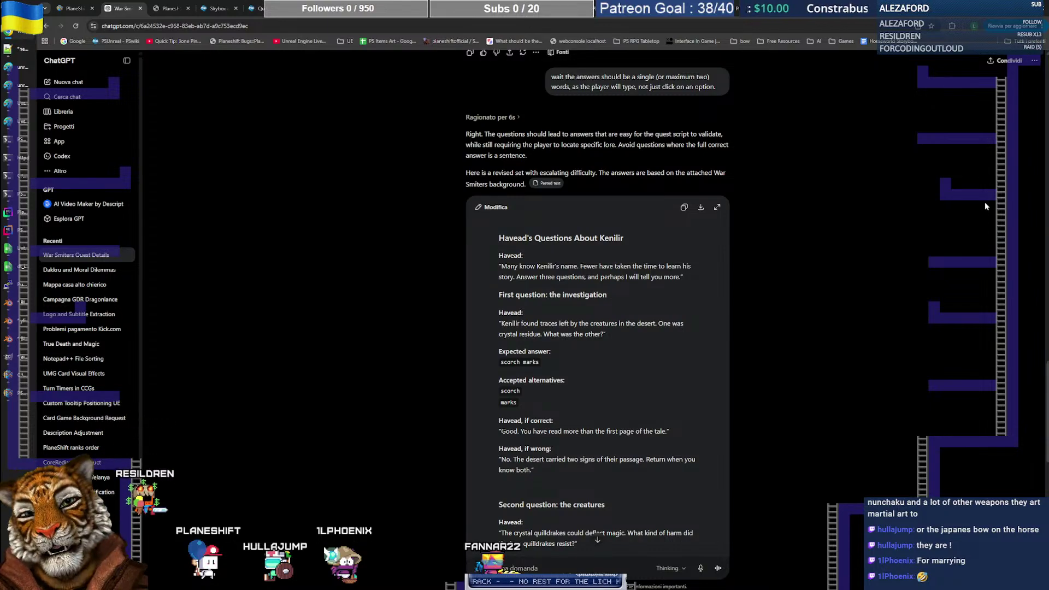
pyautogui.scroll(4, 841, 280)
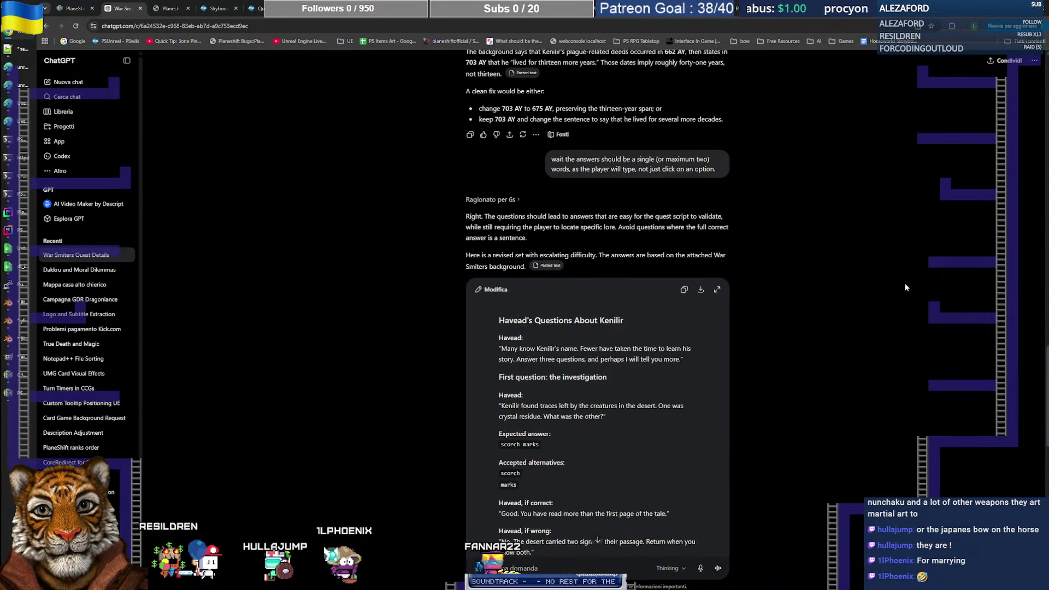
pyautogui.scroll(-2, 844, 280)
pyautogui.scroll(-2, 843, 280)
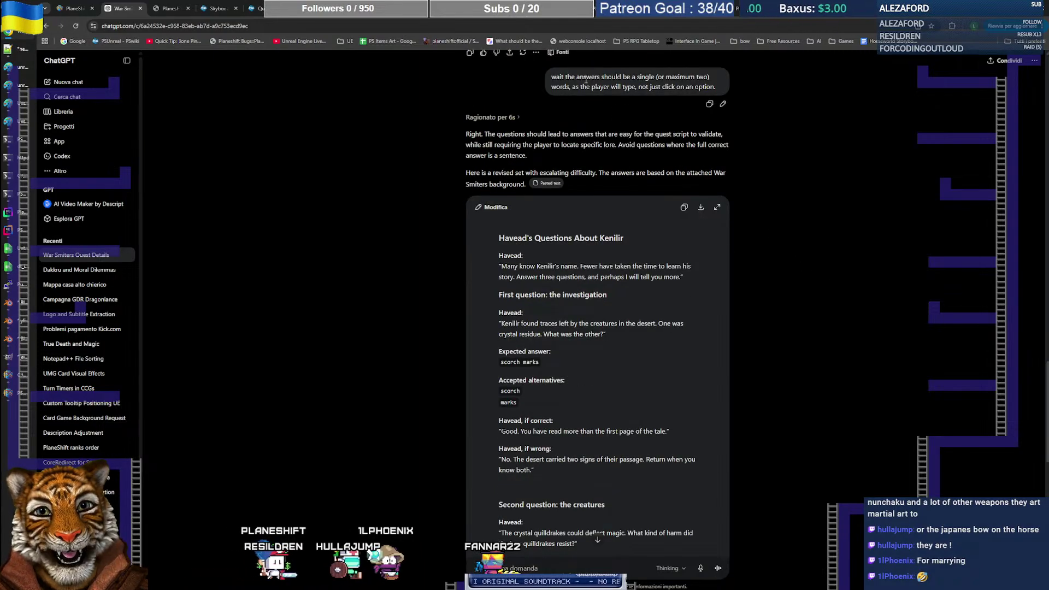
pyautogui.moveTo(485, 134); pyautogui.dragTo(690, 156)
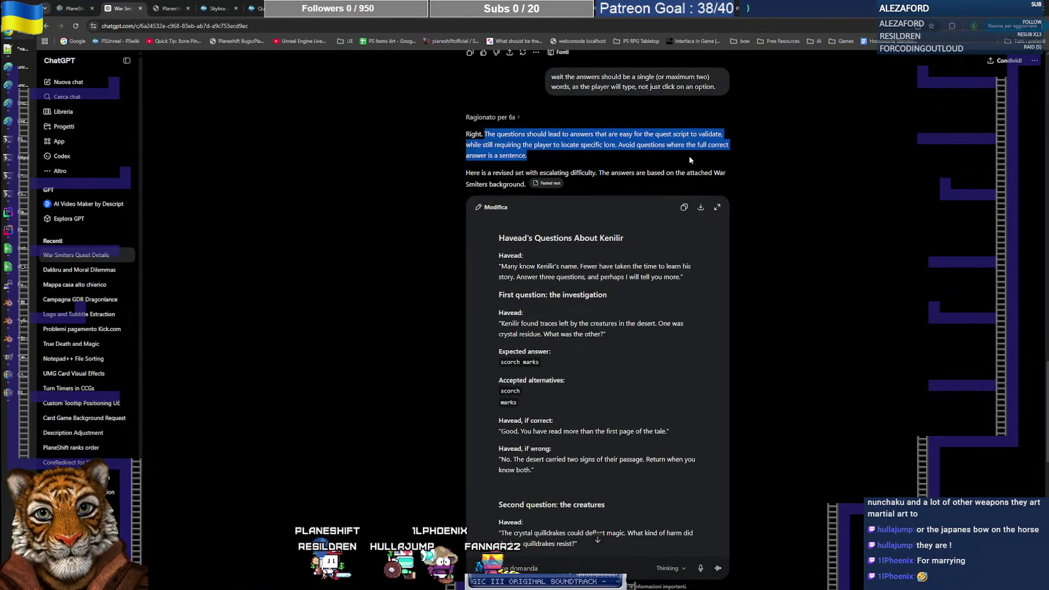
pyautogui.click(669, 155)
pyautogui.moveTo(485, 133); pyautogui.dragTo(578, 157)
pyautogui.click(579, 156)
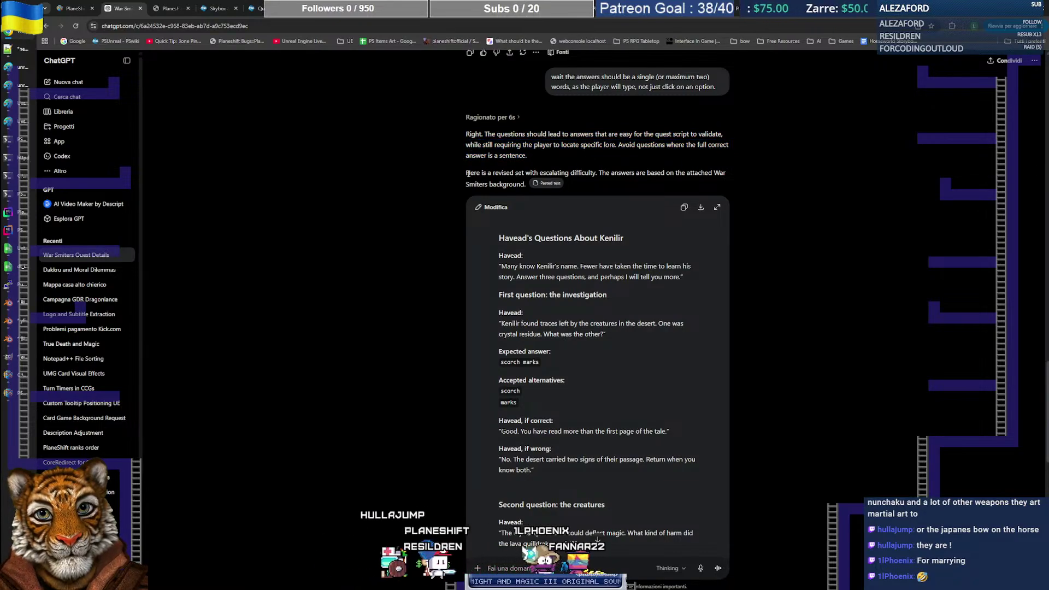
# Step: Examine the revised reply from its introduction through the first question's accepted answers to the wording of the second question about the quilldrakes
pyautogui.moveTo(466, 173); pyautogui.dragTo(525, 185)
pyautogui.click(684, 158)
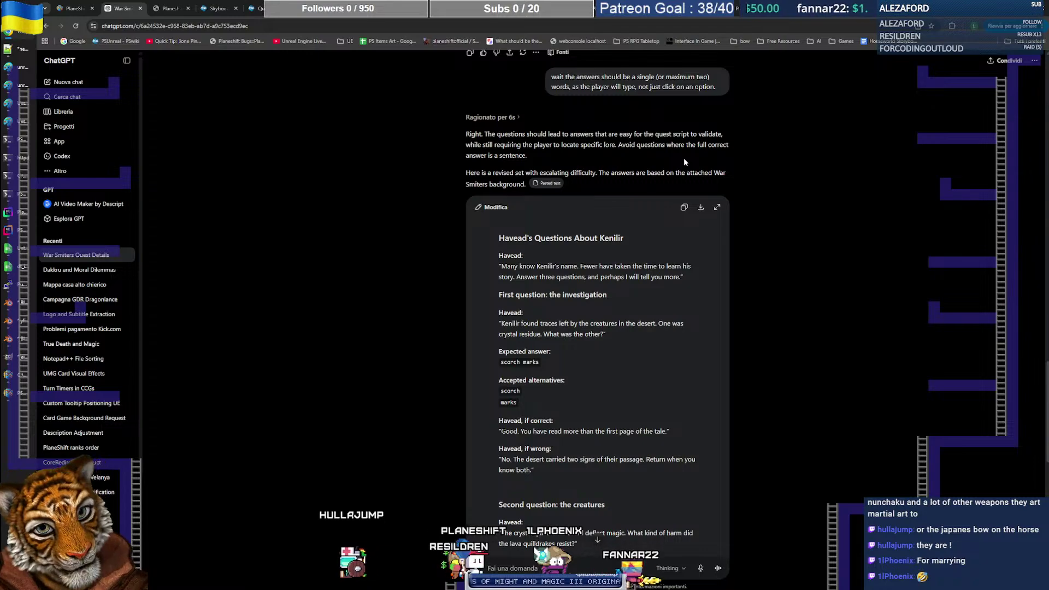
pyautogui.scroll(-2, 664, 201)
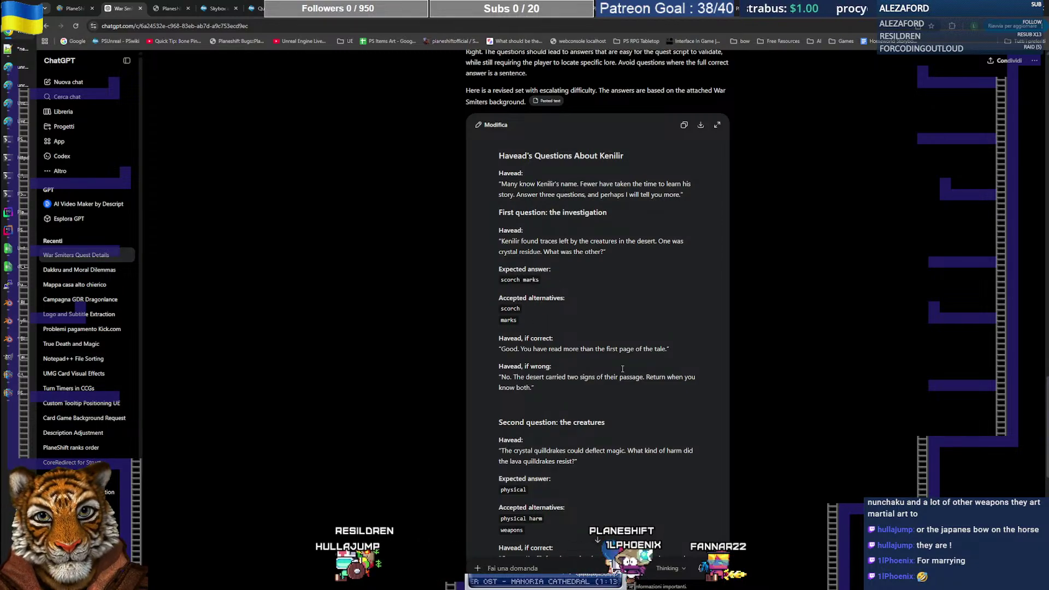
pyautogui.scroll(-1, 622, 369)
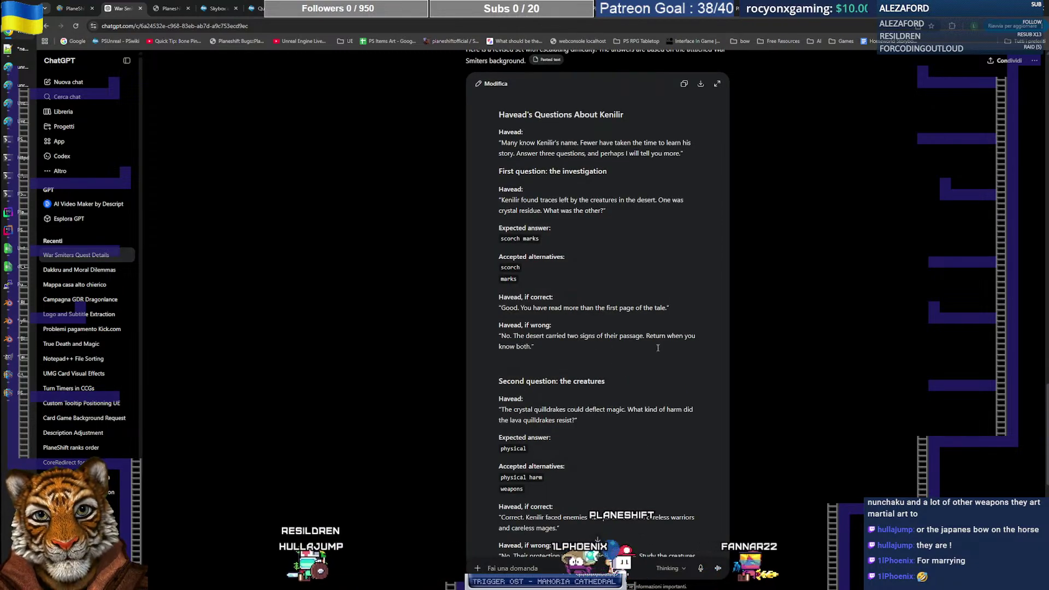
pyautogui.scroll(-1, 658, 348)
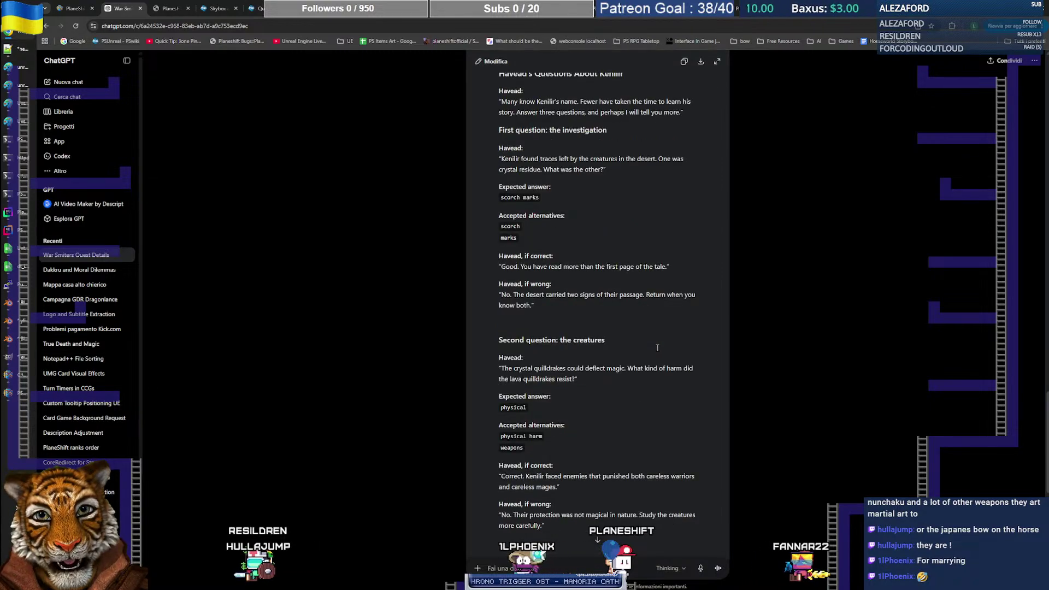
pyautogui.moveTo(627, 368); pyautogui.dragTo(633, 377)
pyautogui.click(620, 381)
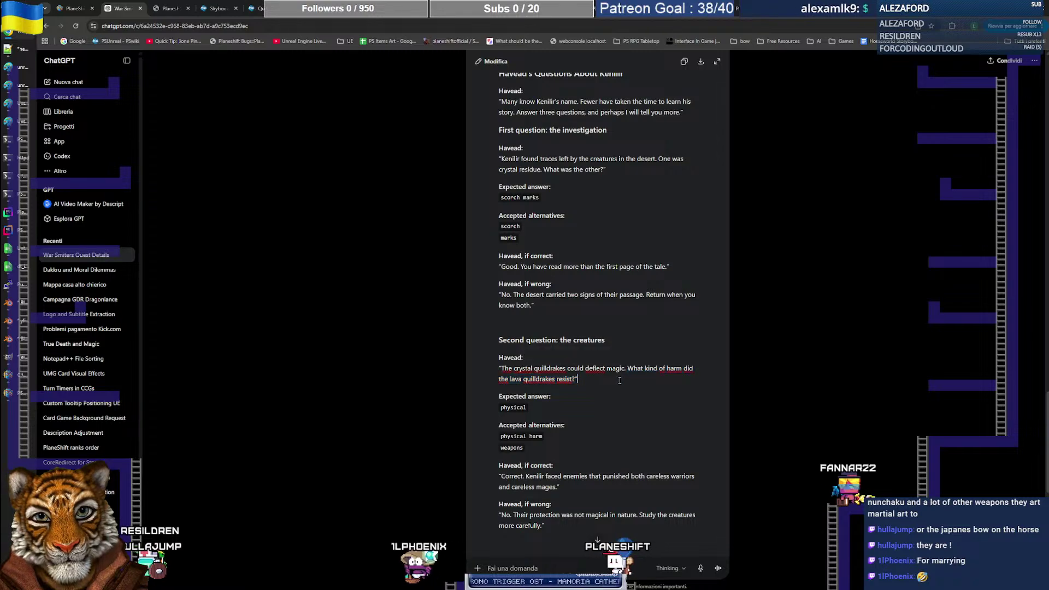
# Step: Review the second question's accepted answers and responses, and the third question about Kenilir's personal motive
pyautogui.scroll(-2, 526, 353)
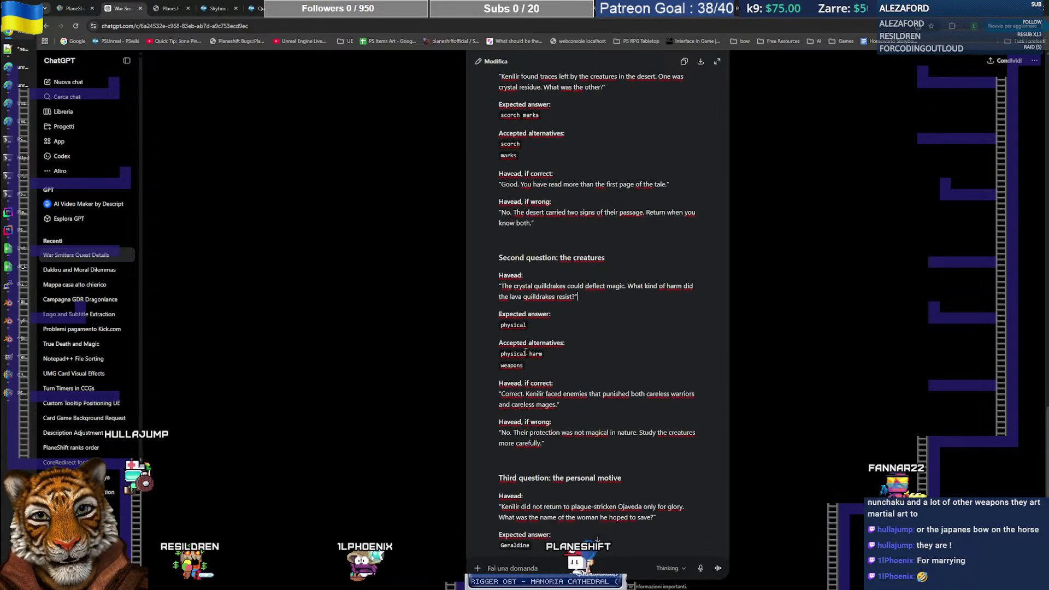
pyautogui.scroll(-1, 599, 357)
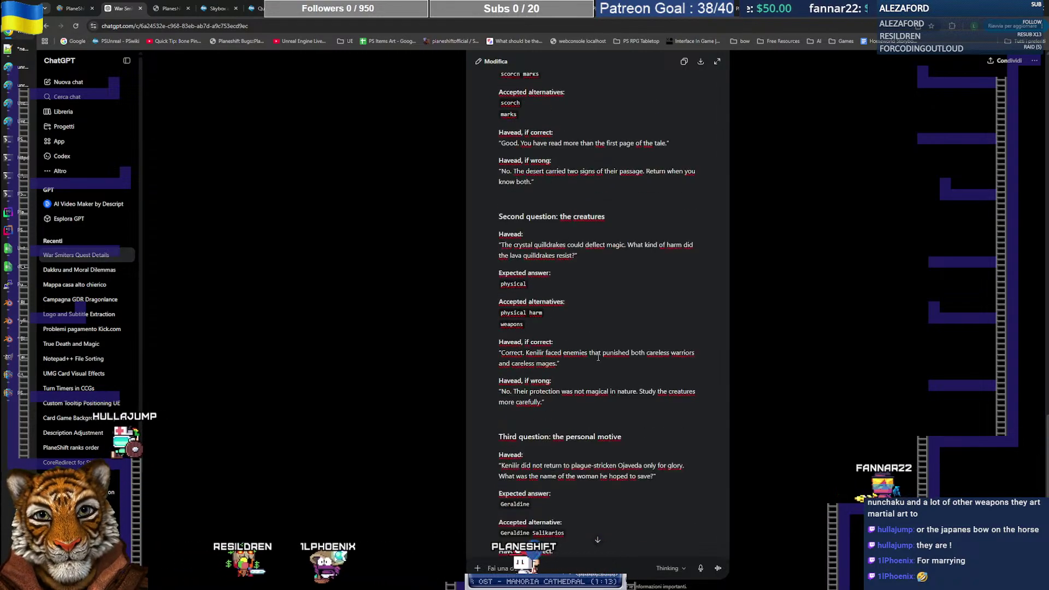
pyautogui.scroll(-2, 599, 357)
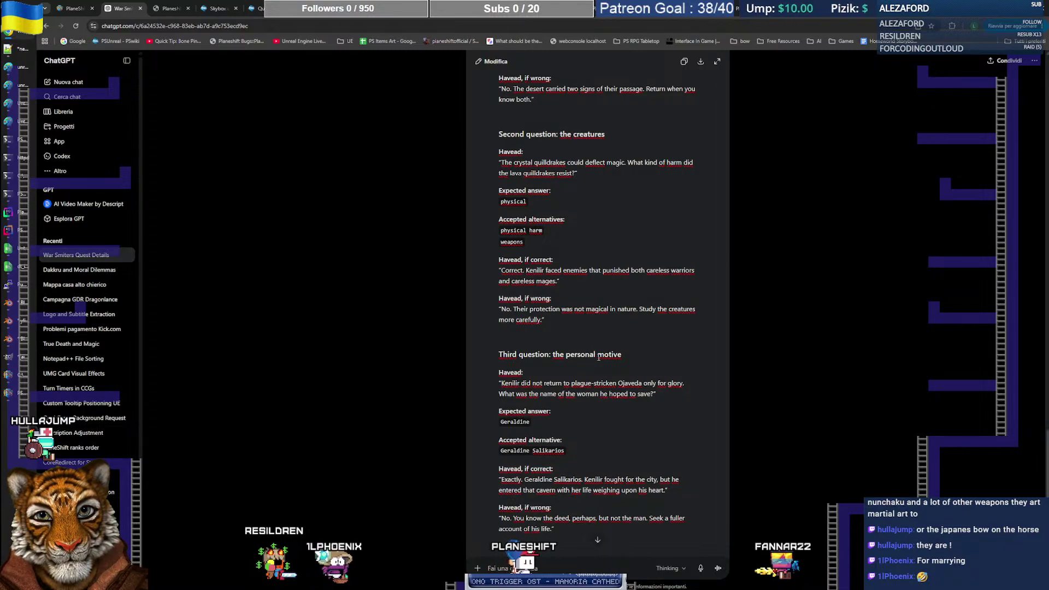
pyautogui.scroll(-1, 598, 357)
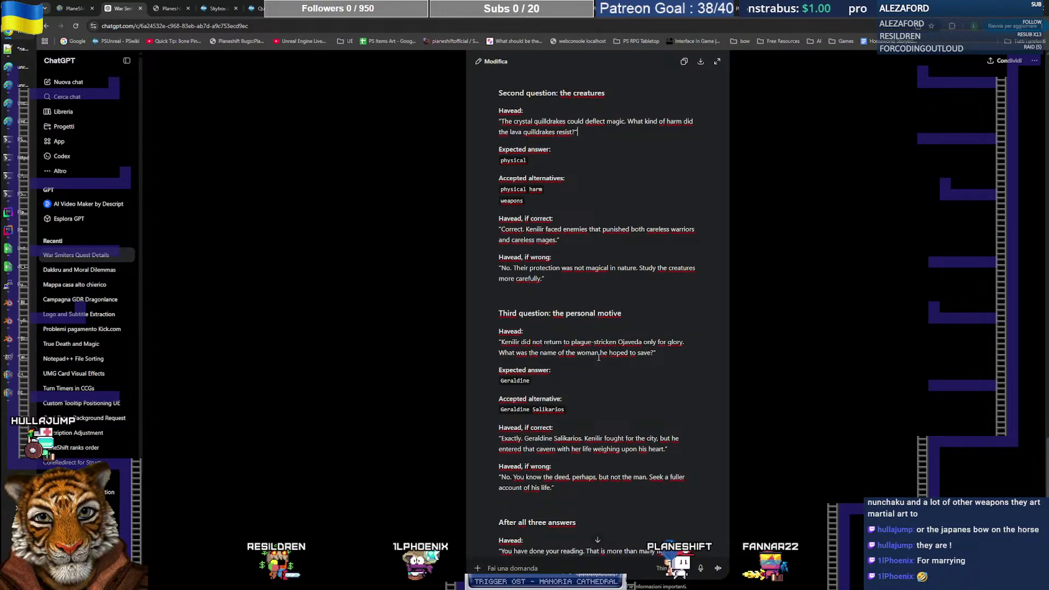
pyautogui.scroll(-1, 599, 357)
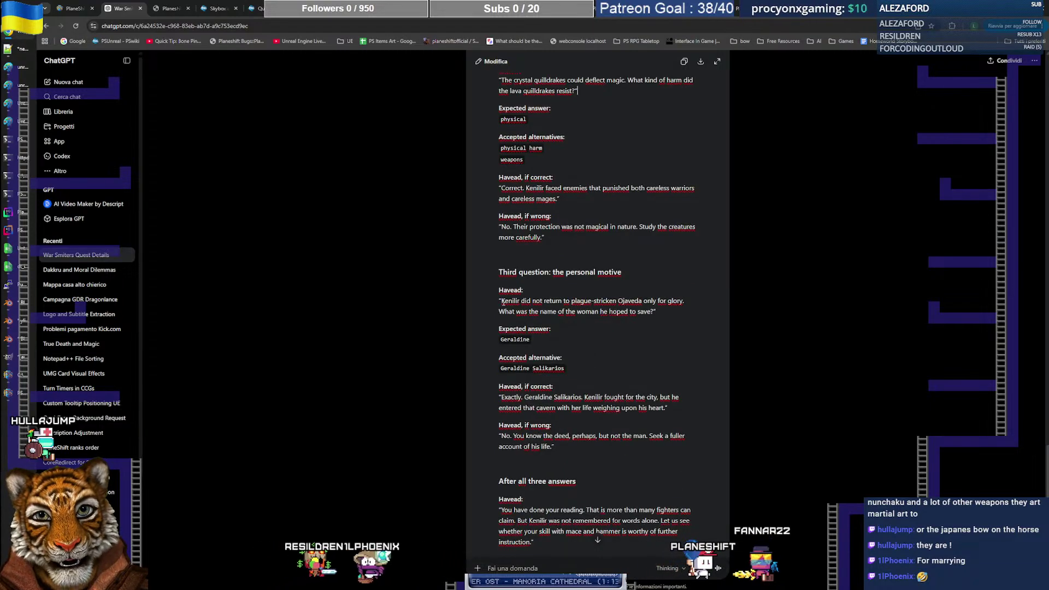
pyautogui.moveTo(504, 302); pyautogui.dragTo(638, 312)
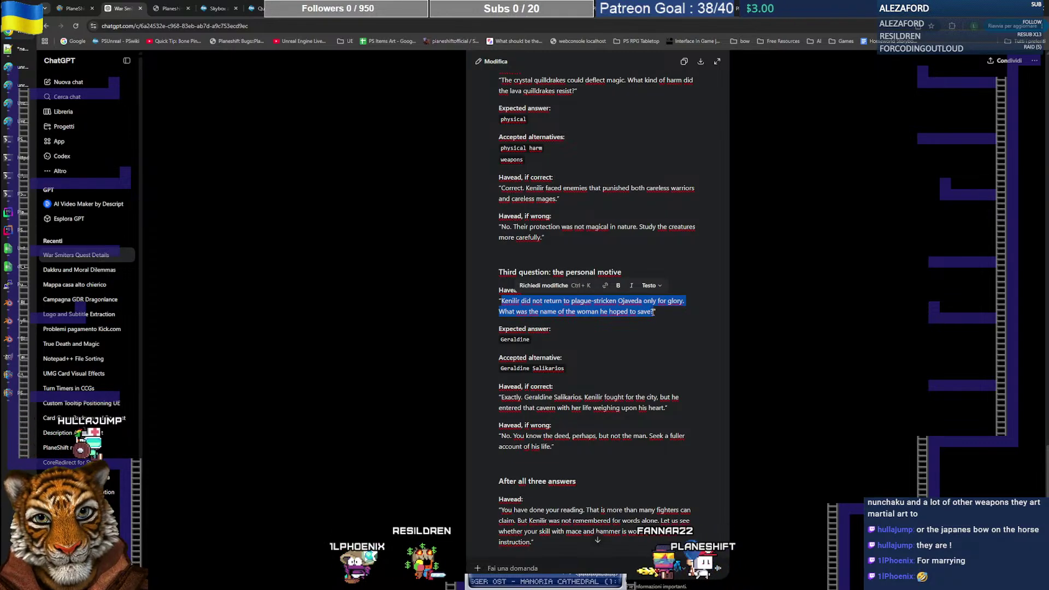
pyautogui.click(617, 352)
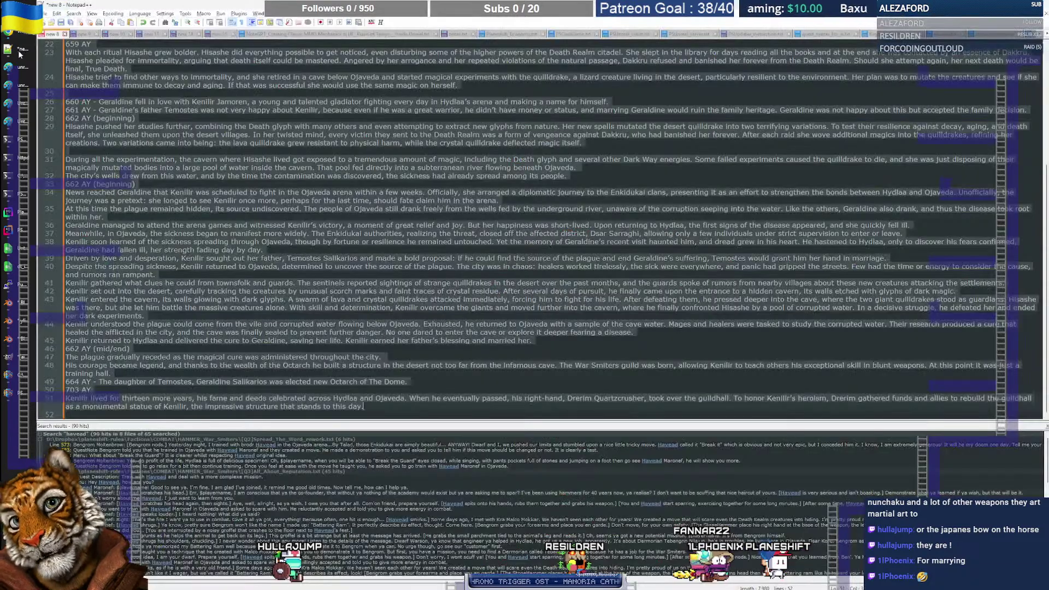
# Step: Switch to Notepad++ and bring up the quest outline The_War_Smiters.txt
pyautogui.click(24, 55)
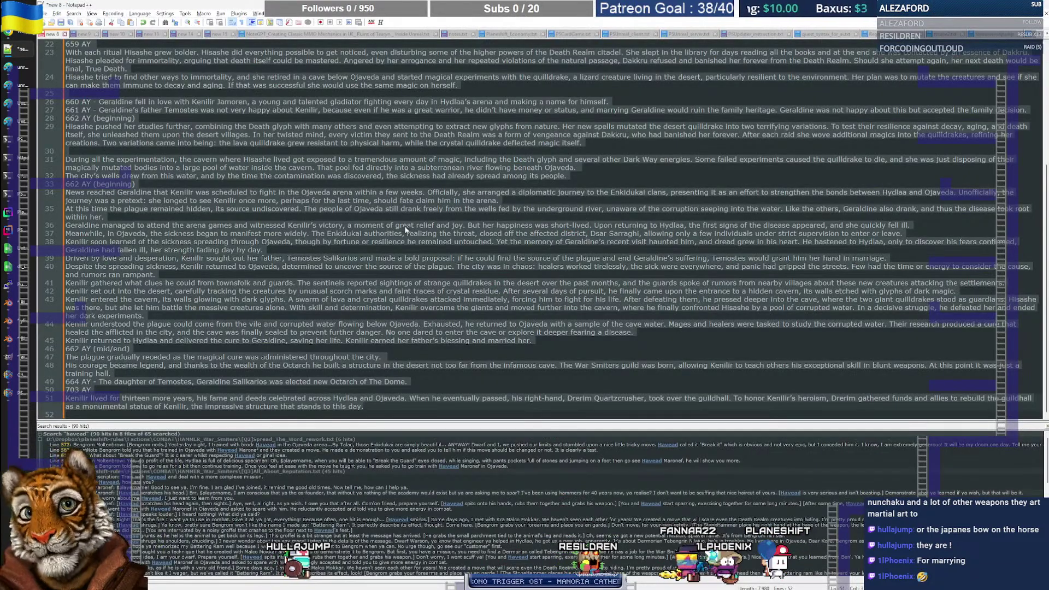
pyautogui.hotkey('ctrl', 'Tab')
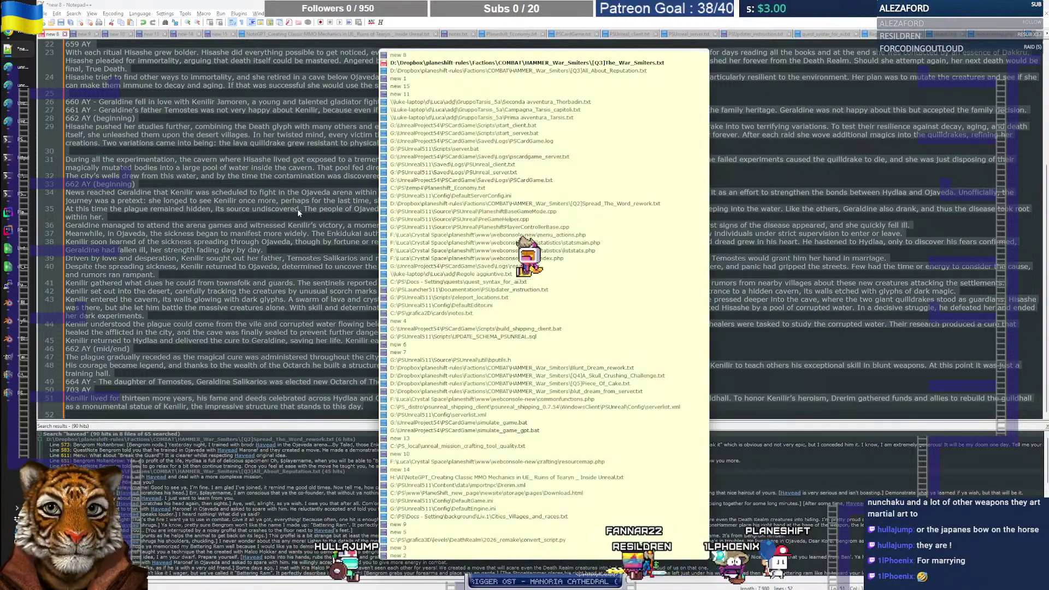
pyautogui.hotkey('ctrl', 'Tab')
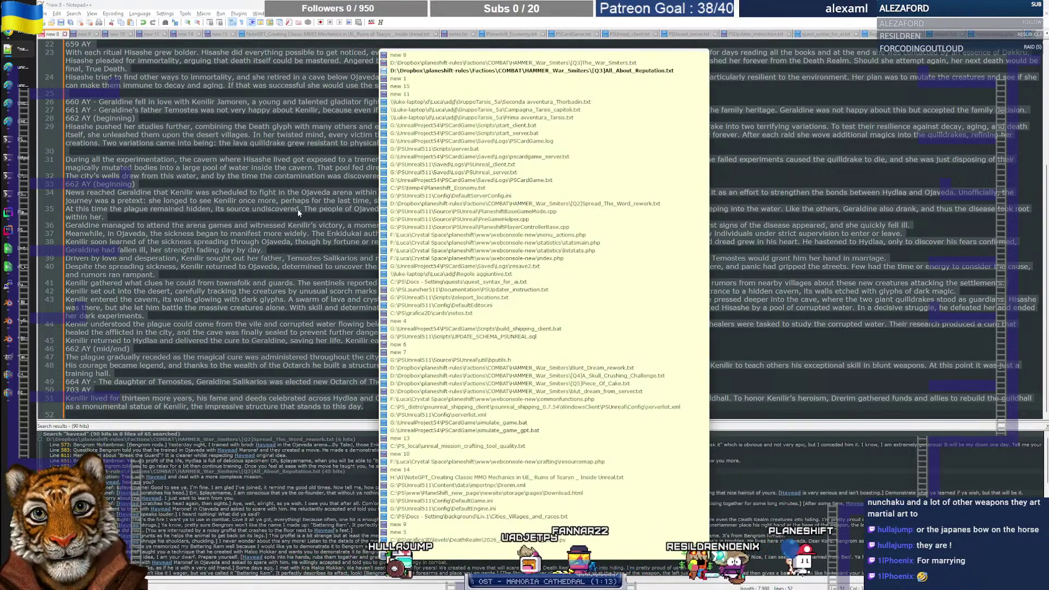
pyautogui.hotkey('ctrl', 'Tab')
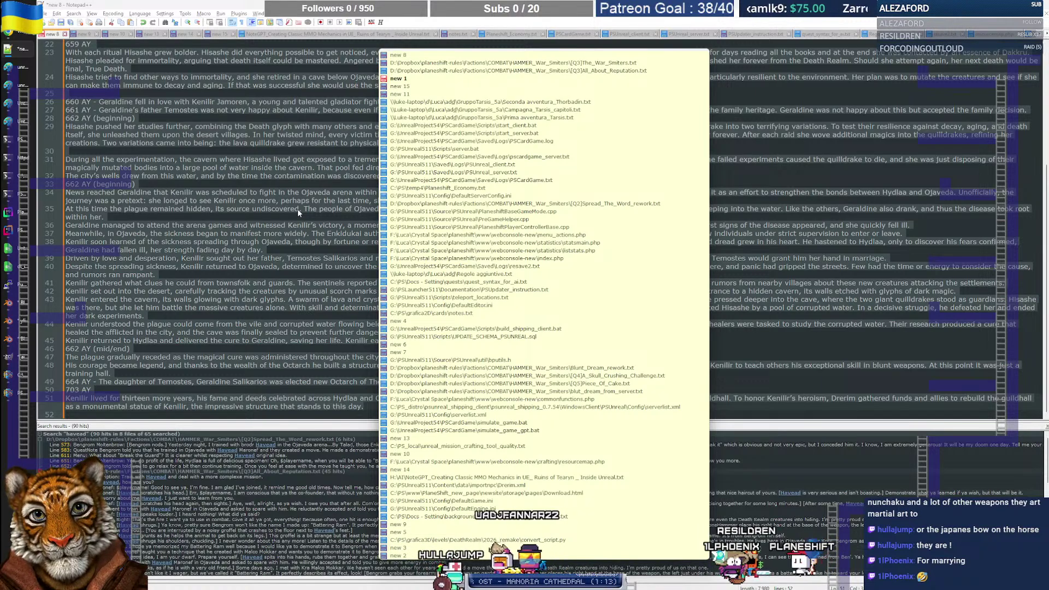
pyautogui.hotkey('ctrl', 'shift', 'Tab')
pyautogui.hotkey('ctrl', 'shift', 'Tab')
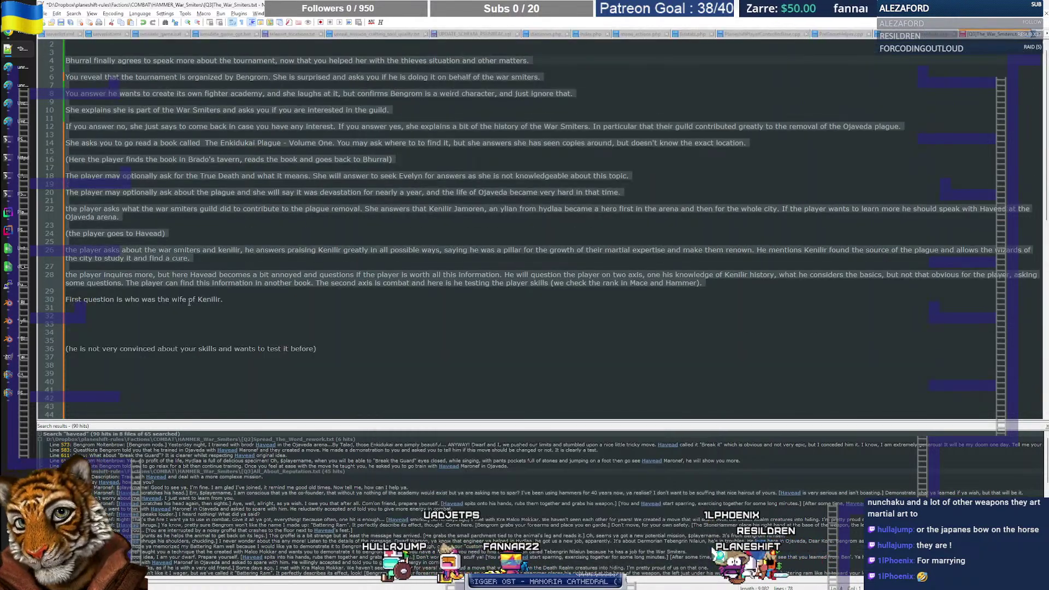
# Step: Above the first question, add "he should be blunt and not very open, but this is just a test, and he will"
pyautogui.click(260, 300)
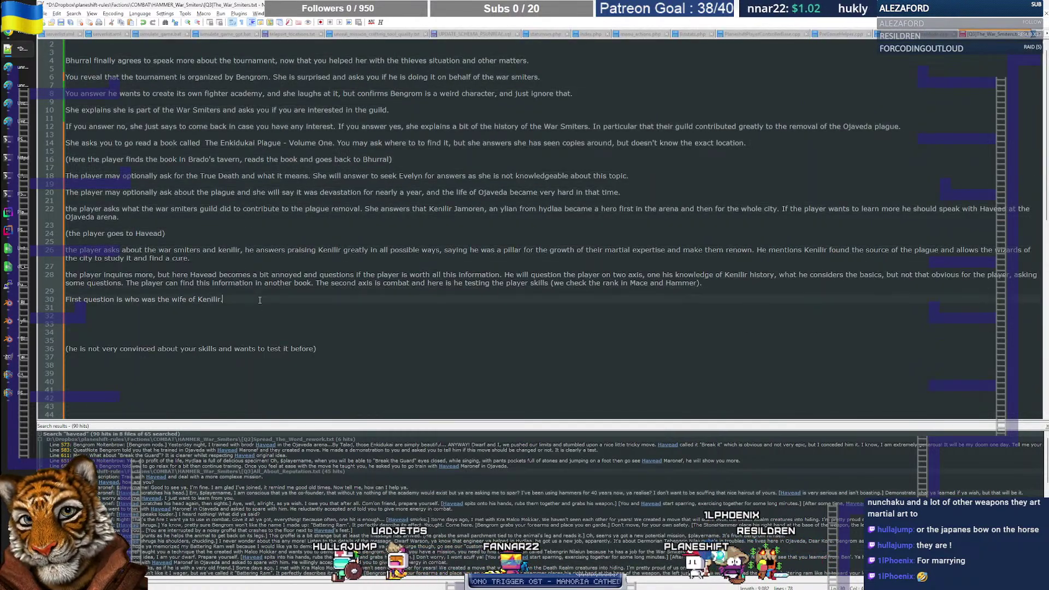
pyautogui.click(258, 290)
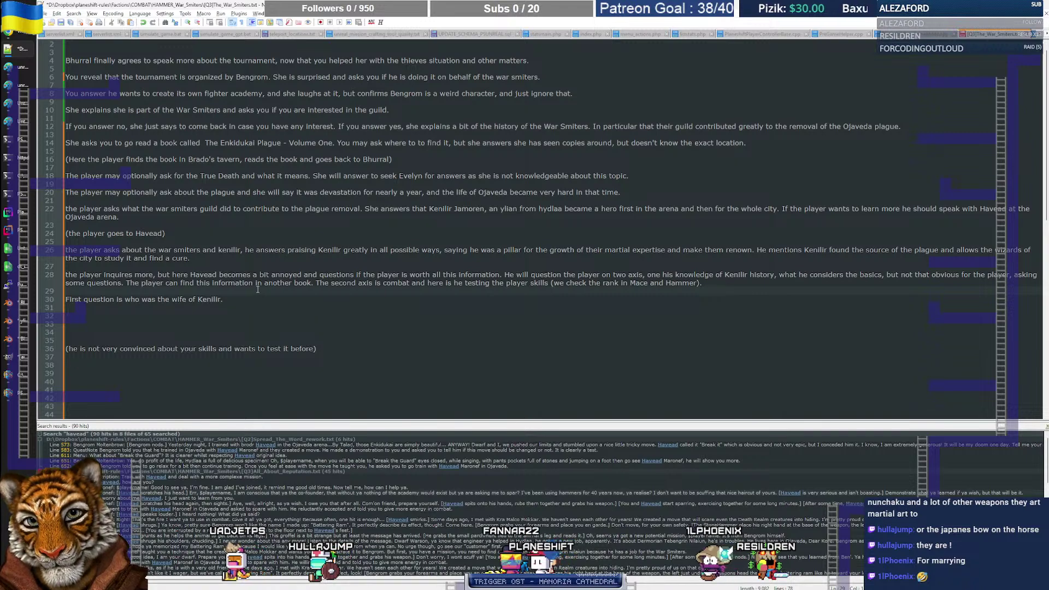
pyautogui.press('Return')
pyautogui.write('he s')
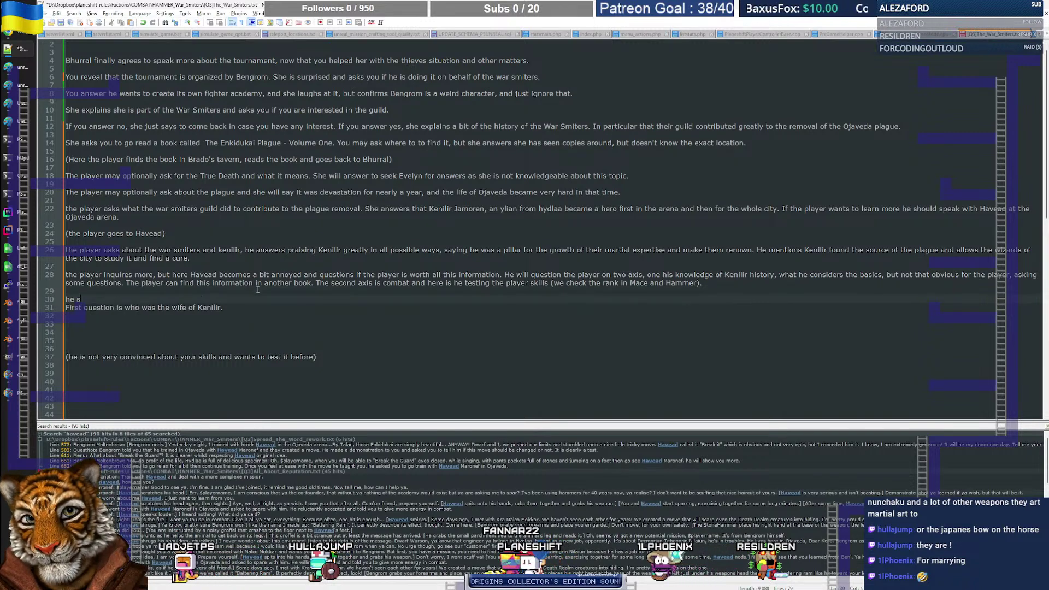
pyautogui.write('hould be blunt ')
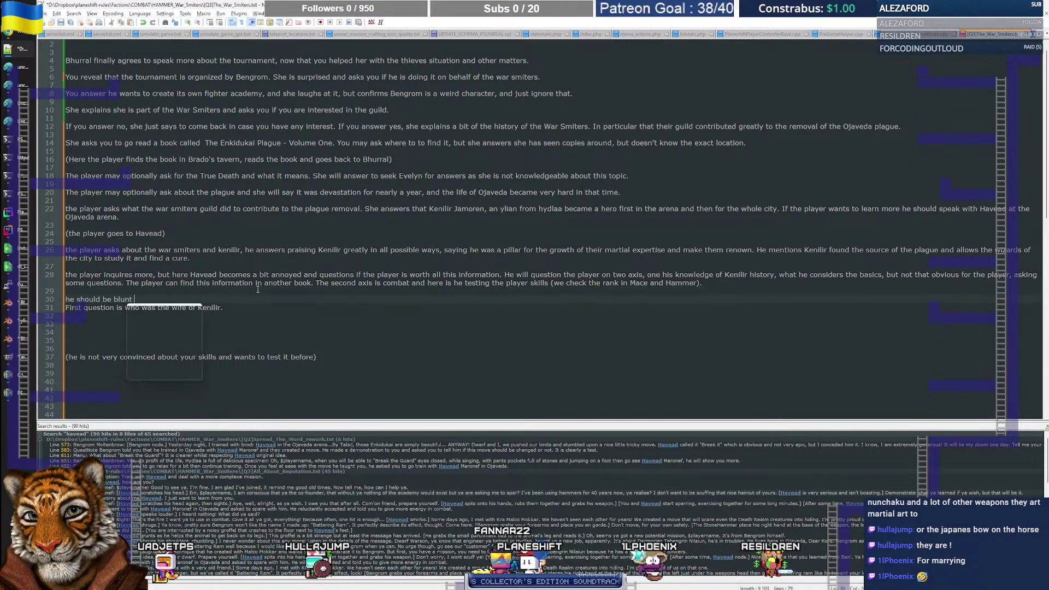
pyautogui.write('and not ver')
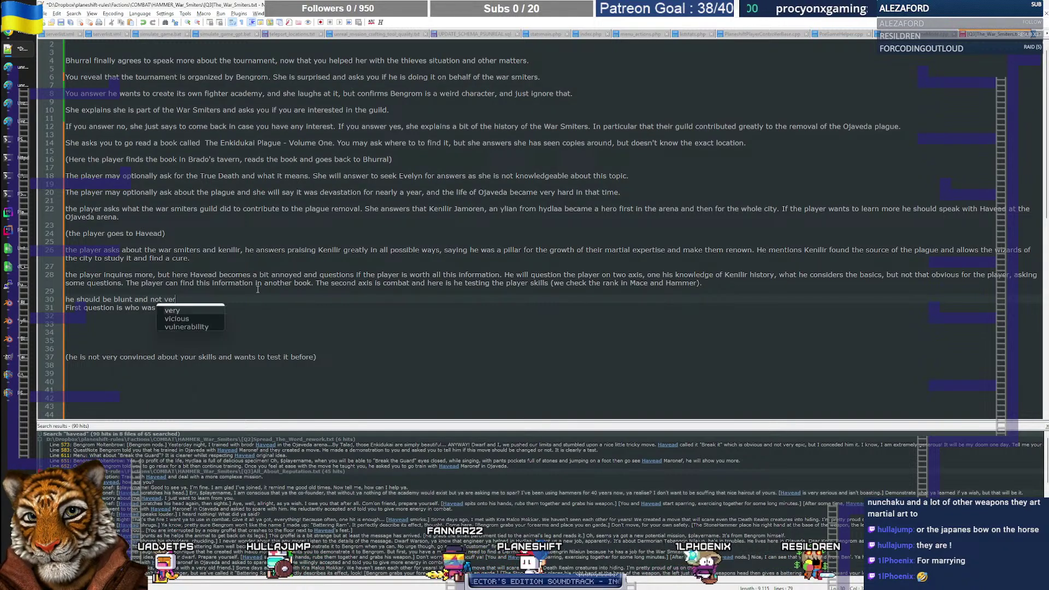
pyautogui.write('y open')
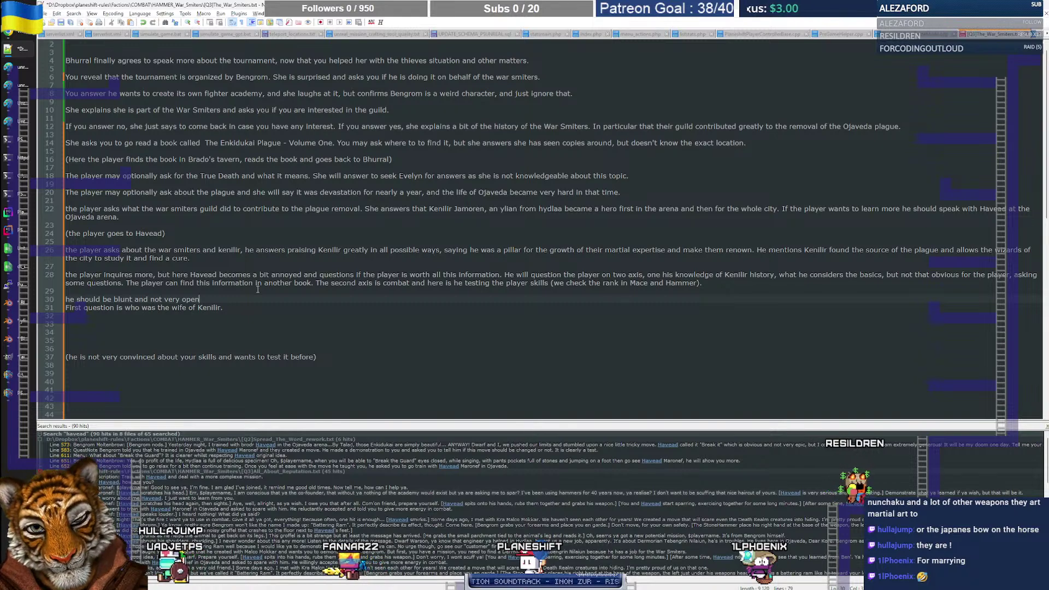
pyautogui.write(', but this is ')
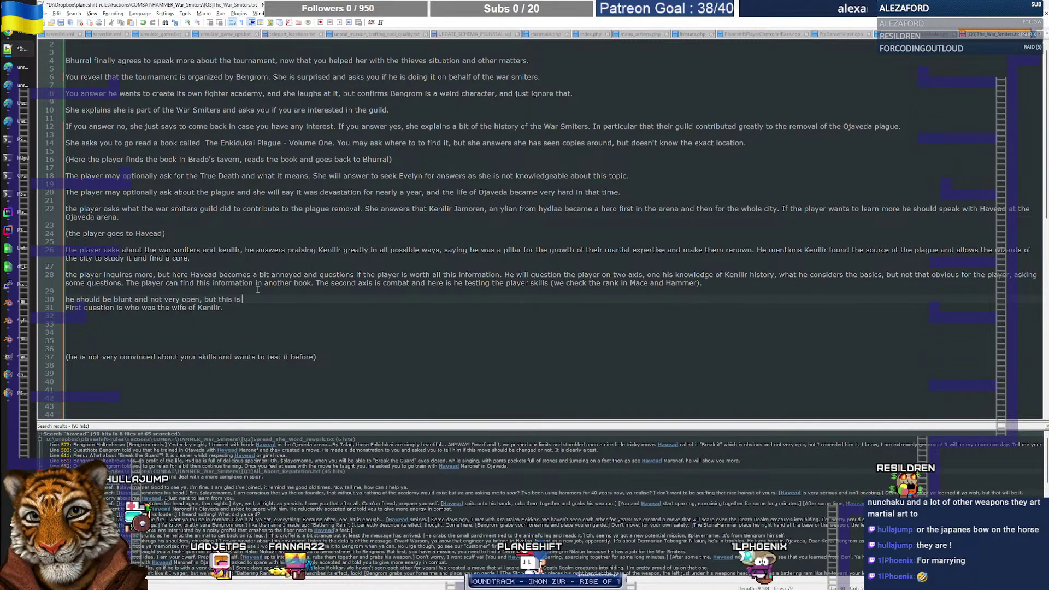
pyautogui.write('just a test, and he will')
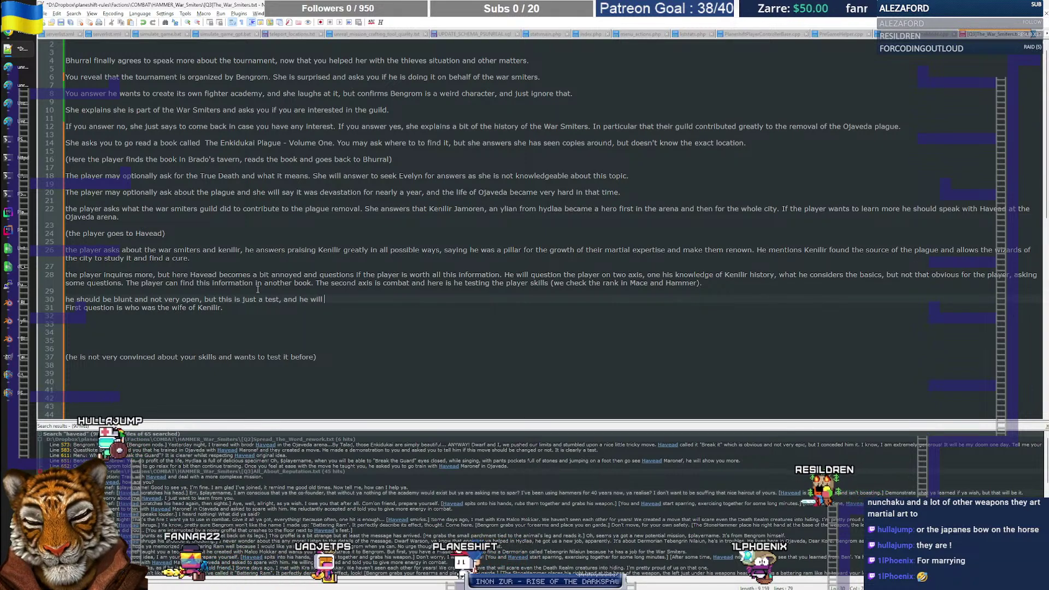
# Step: Complete the note on Havead's attitude with "reveal that later to the player." and leave a blank line before the first question
pyautogui.write(' reveal tahat')
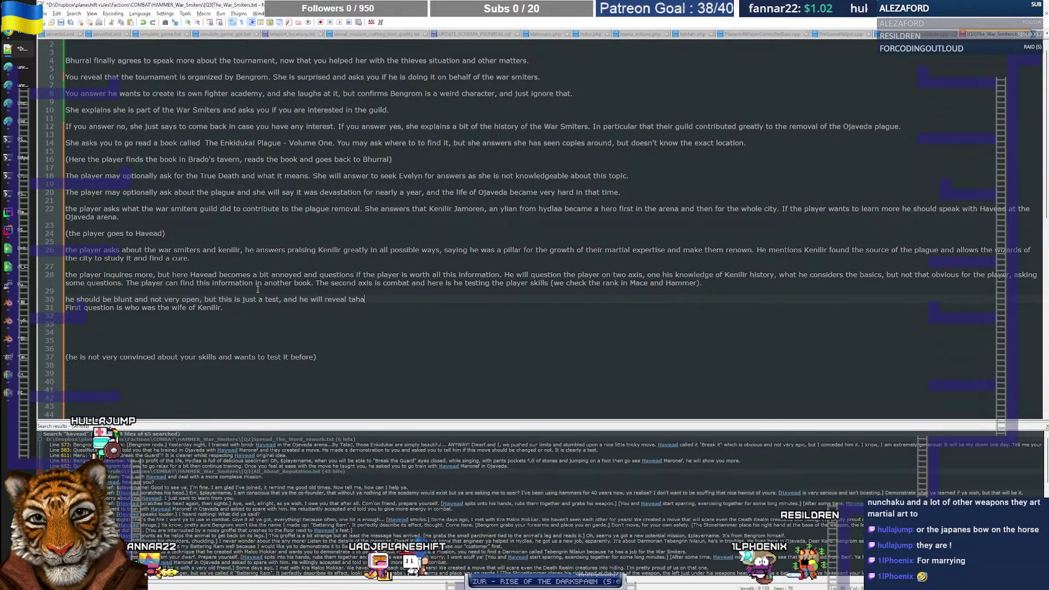
pyautogui.press('BackSpace')
pyautogui.press('BackSpace')
pyautogui.press('BackSpace')
pyautogui.press('BackSpace')
pyautogui.press('BackSpace')
pyautogui.write('that')
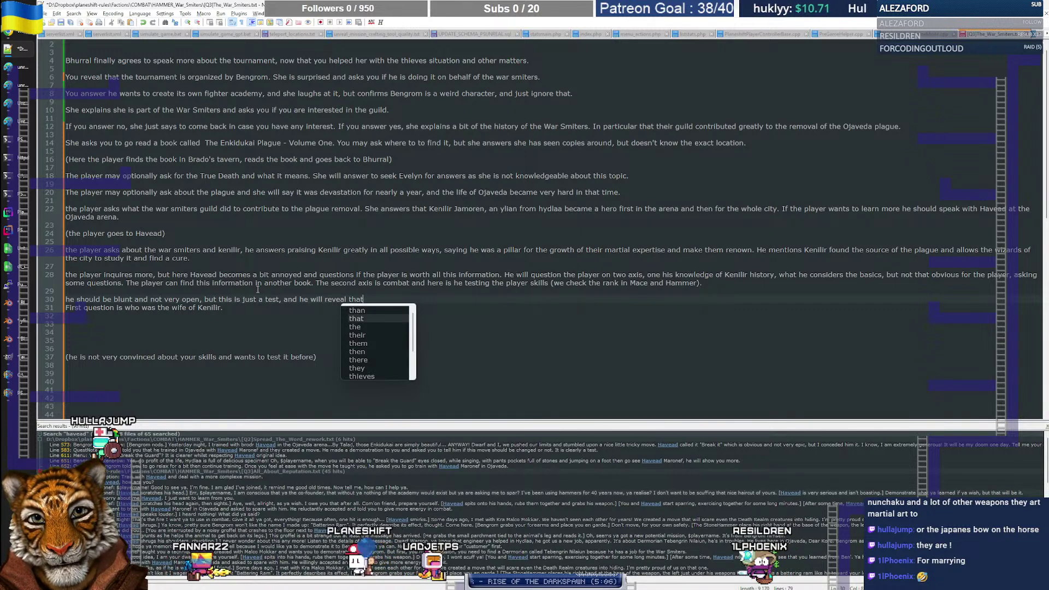
pyautogui.write(' later to the ')
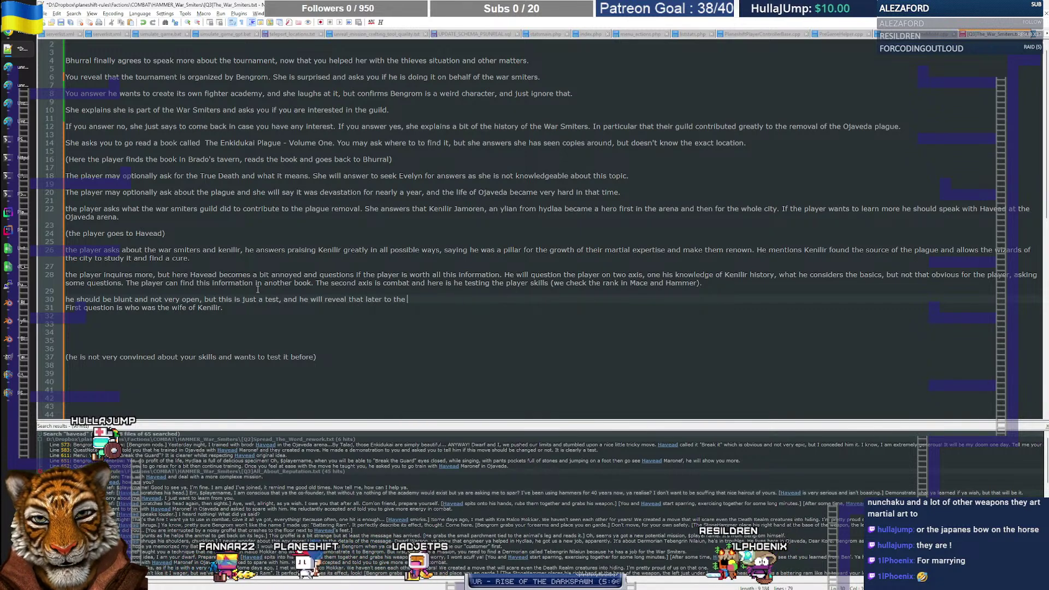
pyautogui.write('player.')
pyautogui.press('Return')
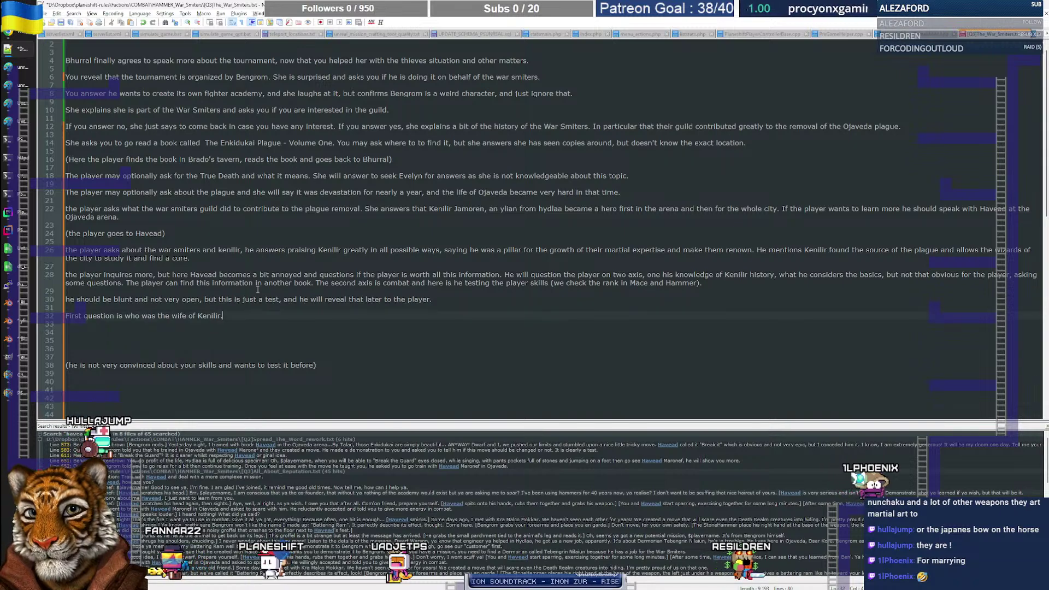
# Step: Reword the first question in the outline as "First question is why he risked his life to save Ojaveda?"
pyautogui.press('Left')
pyautogui.press('Left')
pyautogui.press('Left')
pyautogui.press('Left')
pyautogui.press('Left')
pyautogui.press('Left')
pyautogui.press('Left')
pyautogui.press('Left')
pyautogui.press('Left')
pyautogui.press('Left')
pyautogui.press('Left')
pyautogui.press('Left')
pyautogui.press('Left')
pyautogui.press('Left')
pyautogui.press('Left')
pyautogui.press('Left')
pyautogui.press('Left')
pyautogui.press('Left')
pyautogui.press('Left')
pyautogui.press('Left')
pyautogui.press('Left')
pyautogui.press('Left')
pyautogui.press('Left')
pyautogui.press('Left')
pyautogui.press('Left')
pyautogui.press('Left')
pyautogui.press('Left')
pyautogui.press('Left')
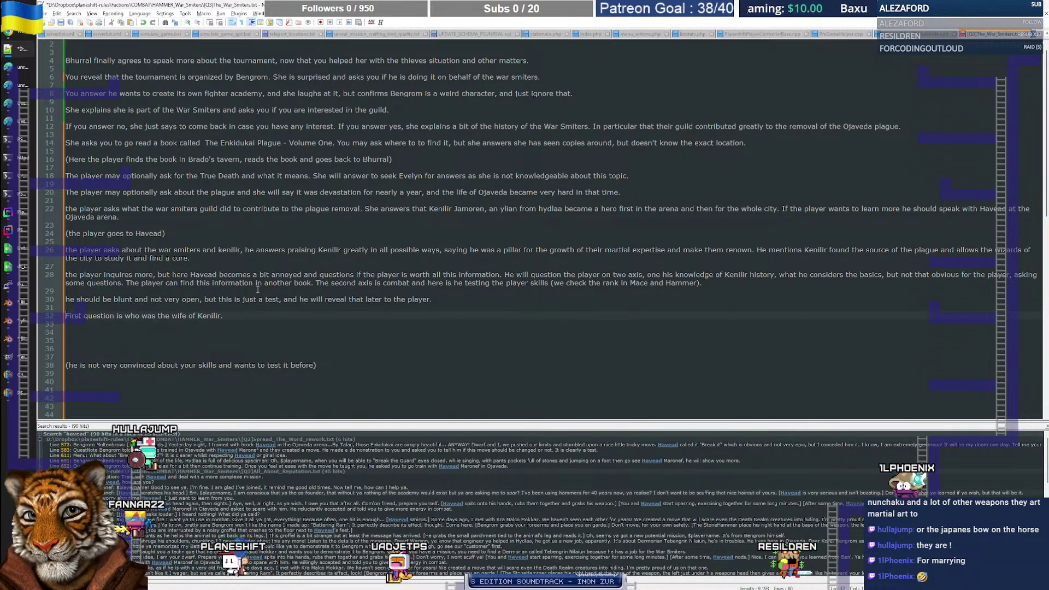
pyautogui.press('Right')
pyautogui.press('Right')
pyautogui.press('Right')
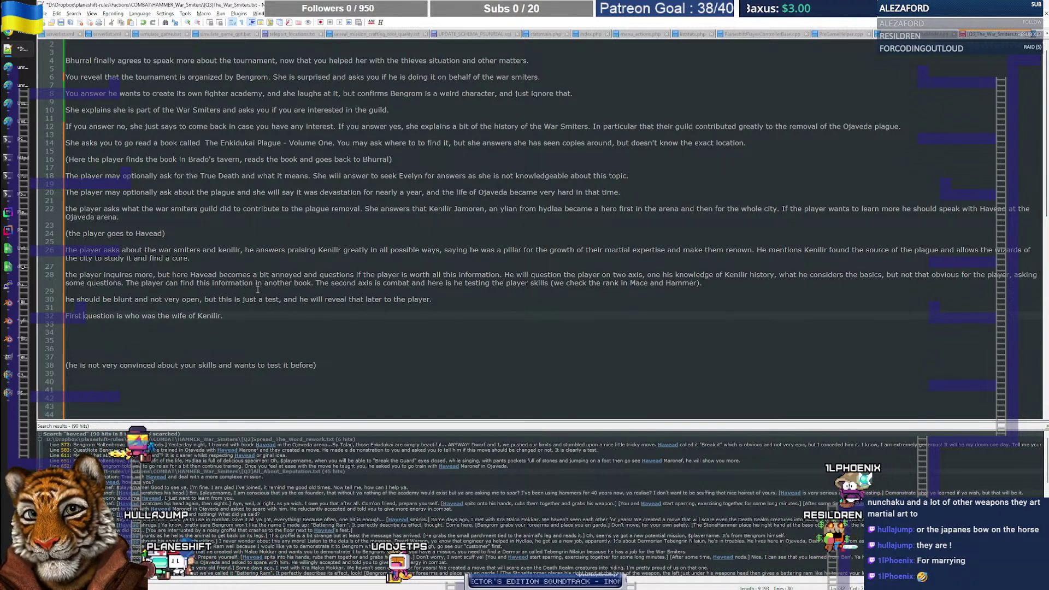
pyautogui.hotkey('shift', 'Right')
pyautogui.hotkey('shift', 'Right')
pyautogui.hotkey('shift', 'Right')
pyautogui.write('why he')
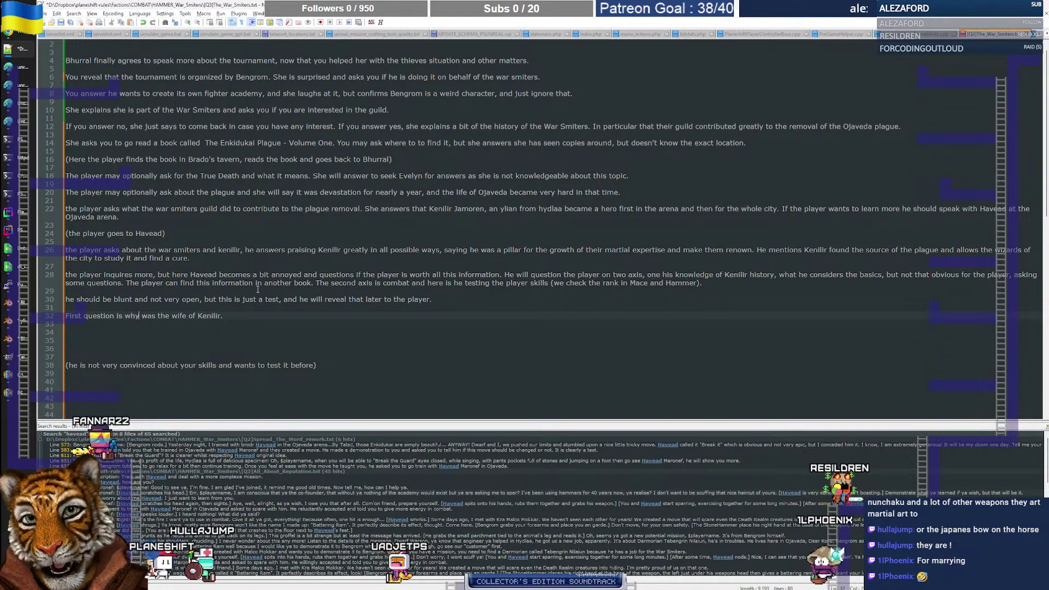
pyautogui.write(' risked ')
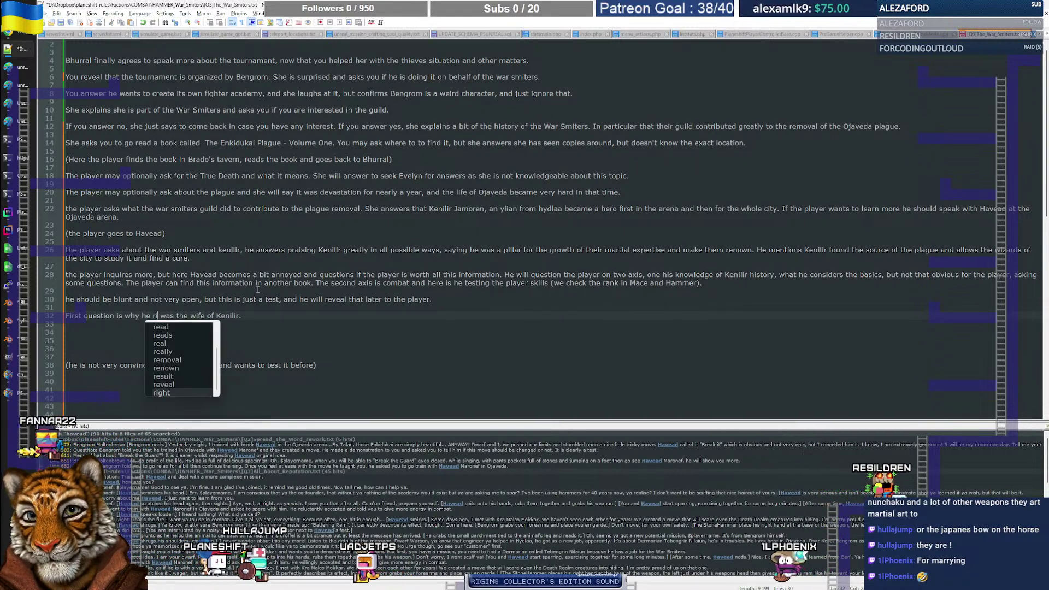
pyautogui.write('his life')
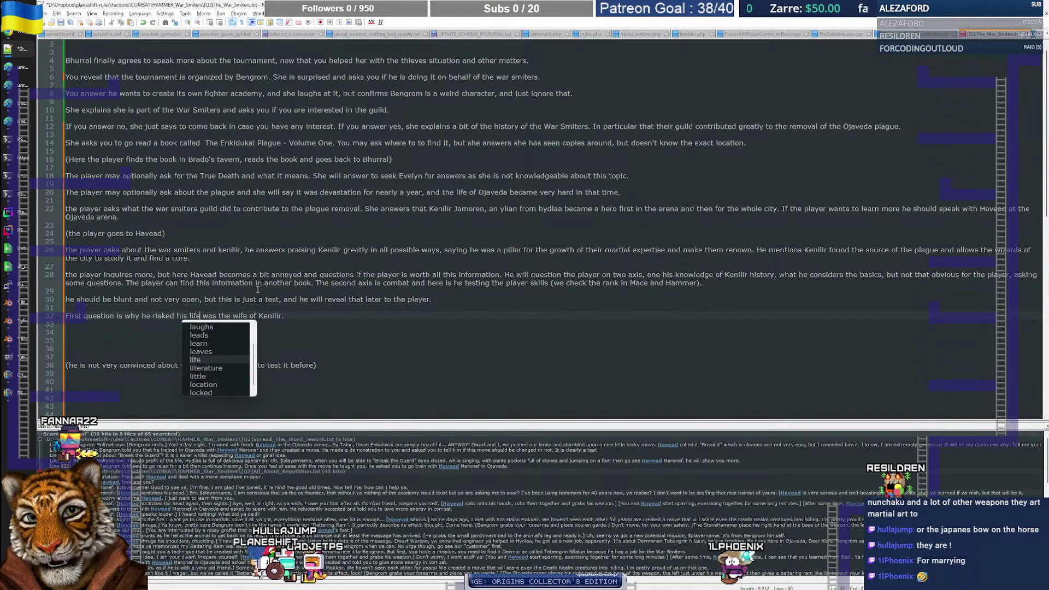
pyautogui.write(' to save Ojave')
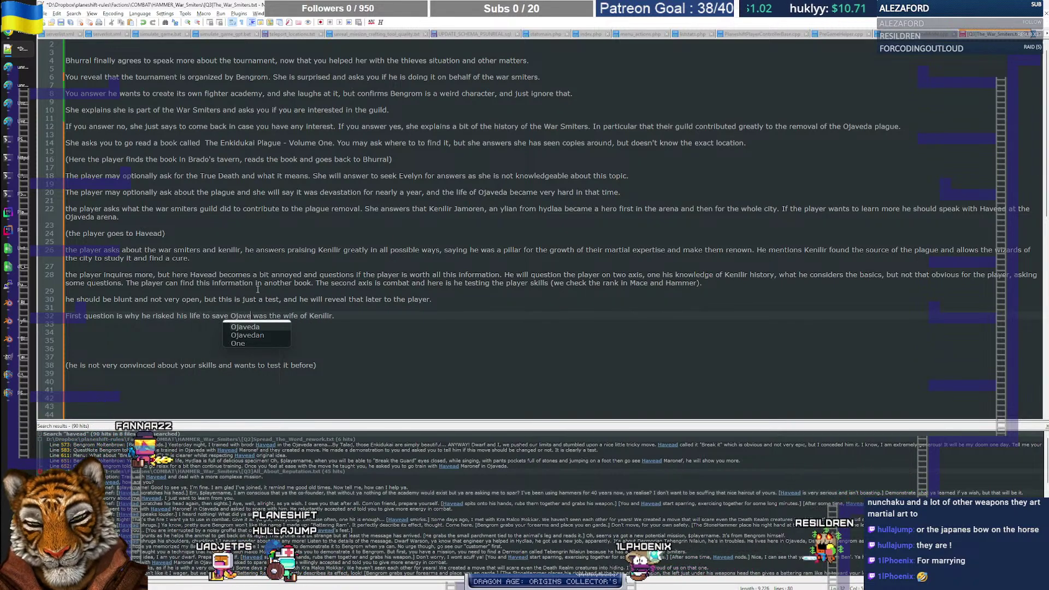
pyautogui.press('Return')
pyautogui.write('?')
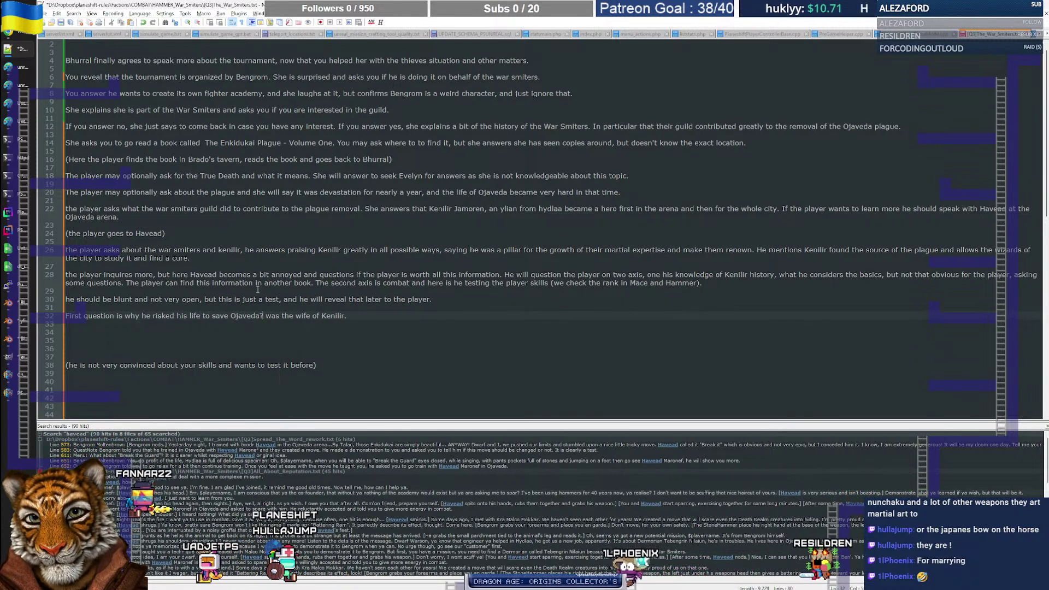
pyautogui.hotkey('shift', 'End')
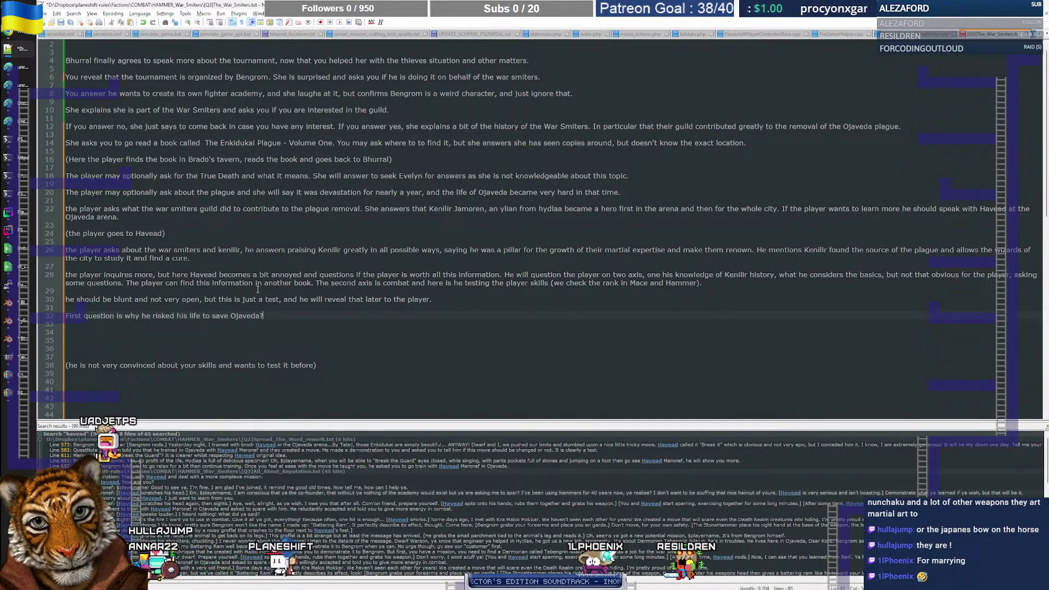
# Step: Switch to ChatGPT and begin a new prompt with "I need two books, one from the point of view"
pyautogui.click(18, 36)
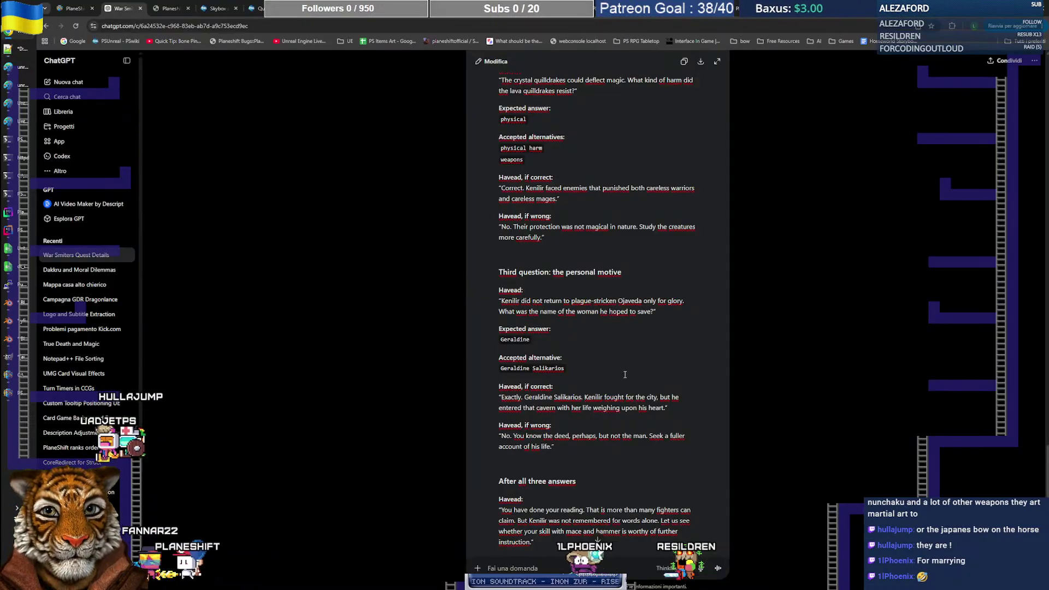
pyautogui.scroll(-4, 626, 374)
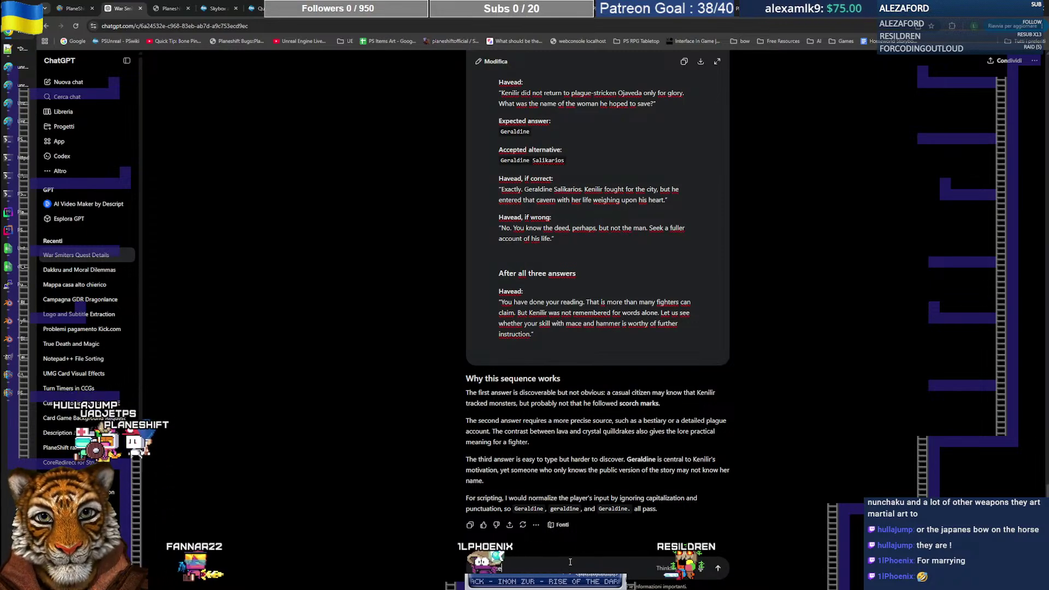
pyautogui.write('ooks, ')
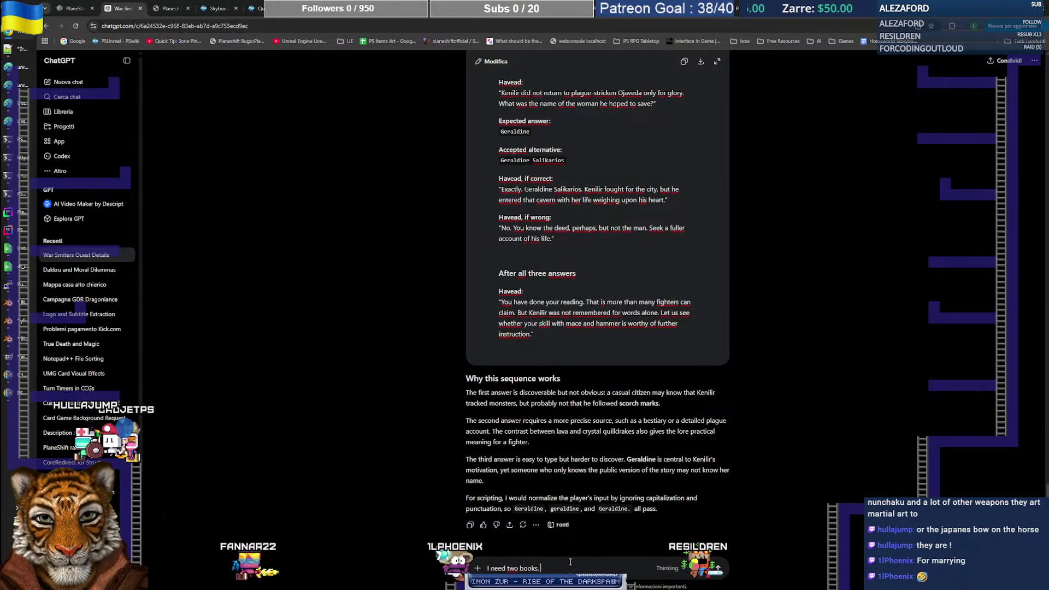
pyautogui.write('one from the p')
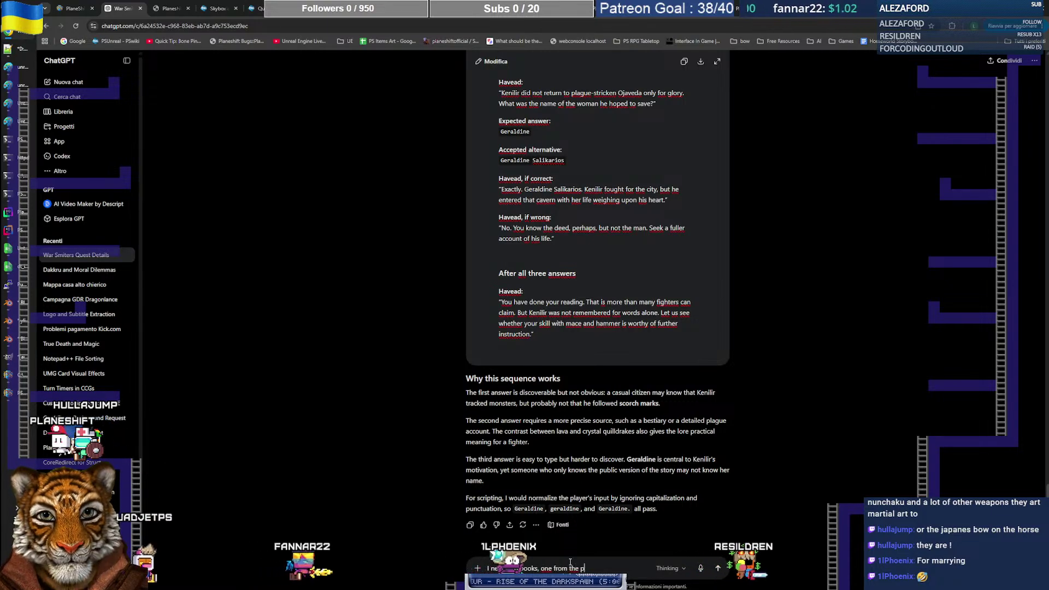
pyautogui.write('oi')
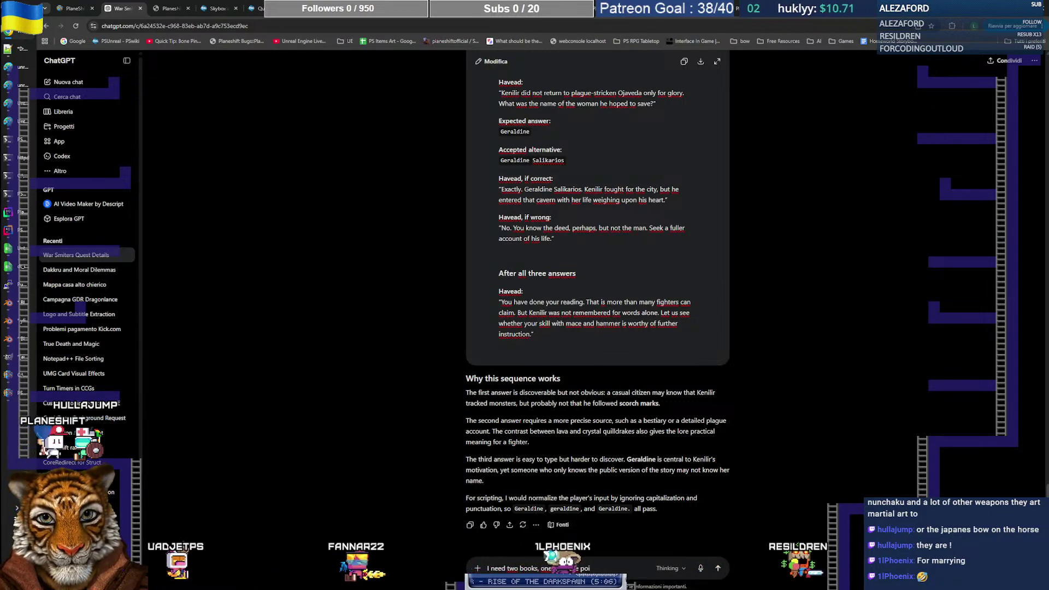
pyautogui.write('nt the')
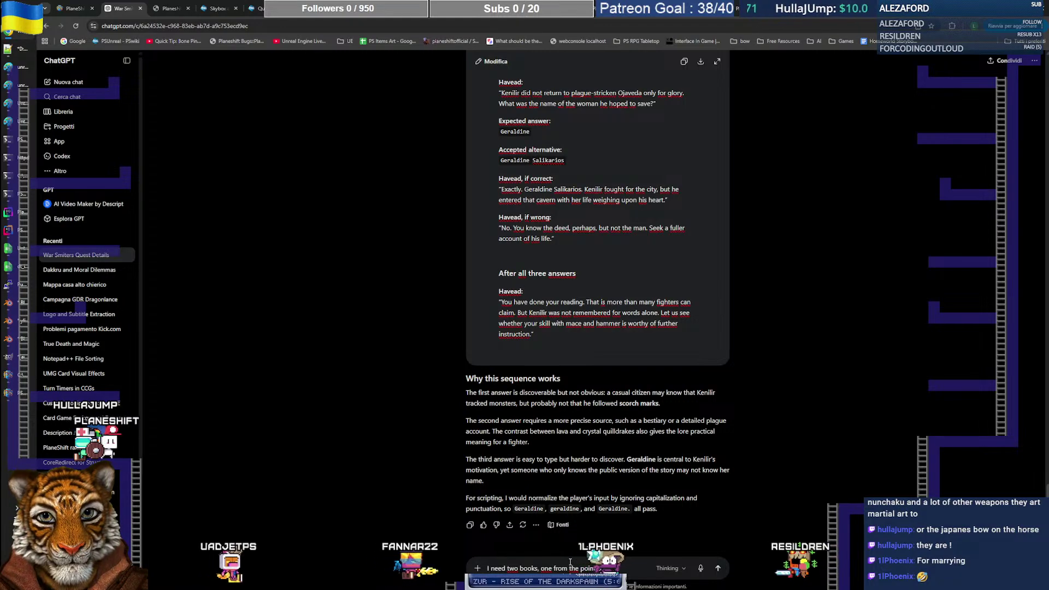
# Step: Insert "(maximum )" after "two books" in the prompt draft, leaving the length limit blank
pyautogui.hotkey('ctrl', 'Left')
pyautogui.hotkey('ctrl', 'Left')
pyautogui.hotkey('ctrl', 'Left')
pyautogui.hotkey('ctrl', 'Left')
pyautogui.hotkey('ctrl', 'Left')
pyautogui.hotkey('ctrl', 'Left')
pyautogui.hotkey('ctrl', 'Left')
pyautogui.hotkey('ctrl', 'Left')
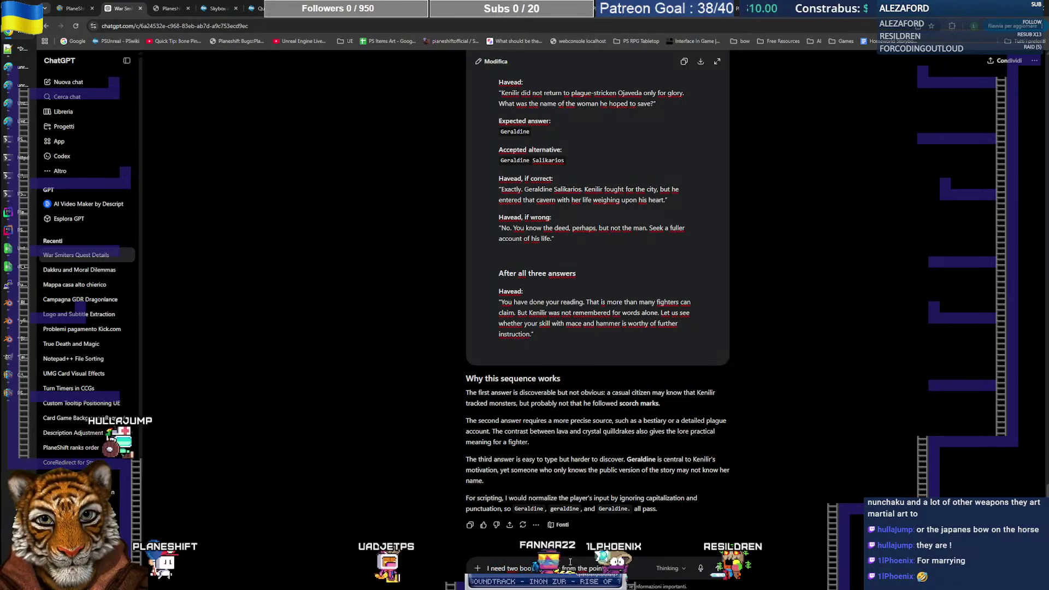
pyautogui.write(',a')
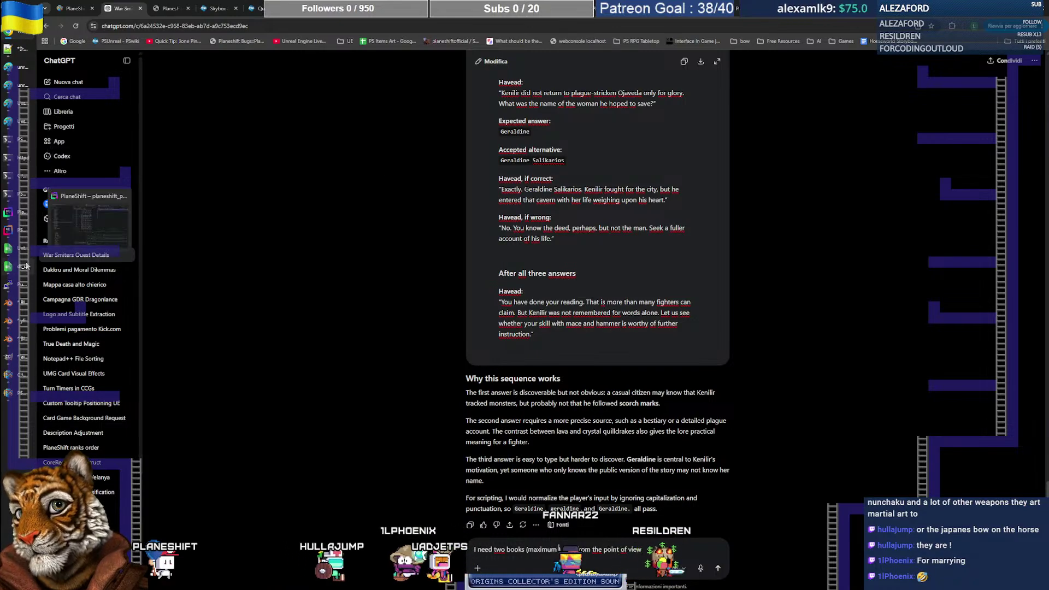
# Step: Switch to Notepad++ and check the length of the outline from its beginning through "(the player goes to Havead)"
pyautogui.moveTo(24, 48)
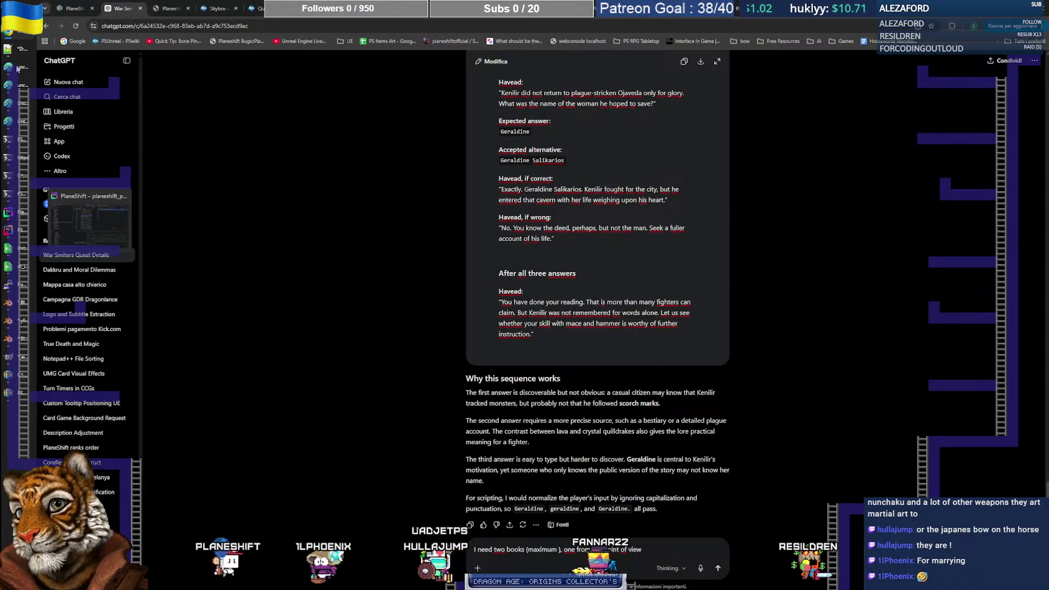
pyautogui.click(22, 50)
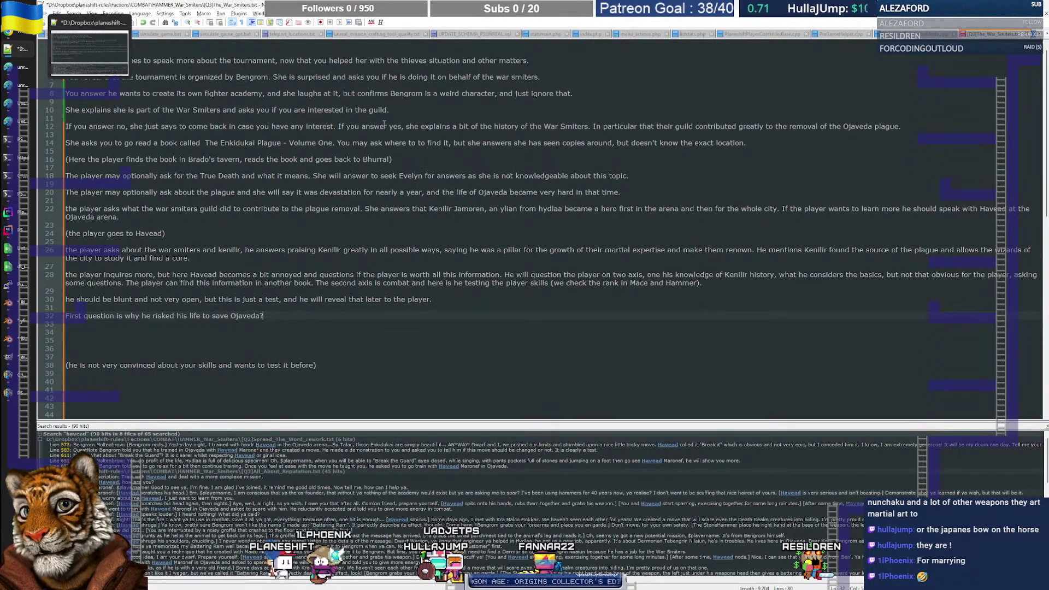
pyautogui.moveTo(186, 248); pyautogui.dragTo(24, 70)
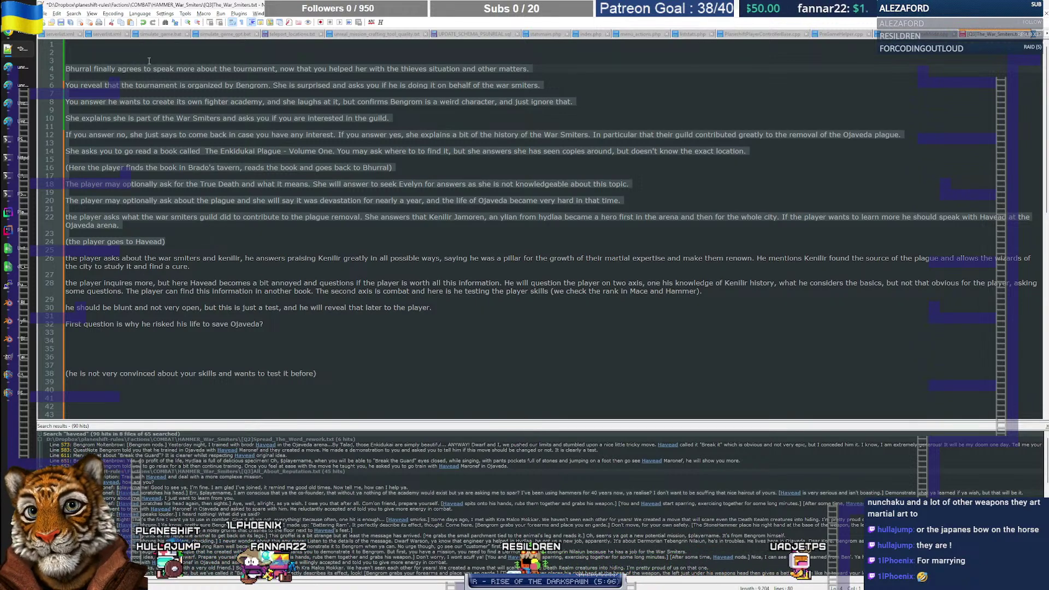
pyautogui.click(141, 47)
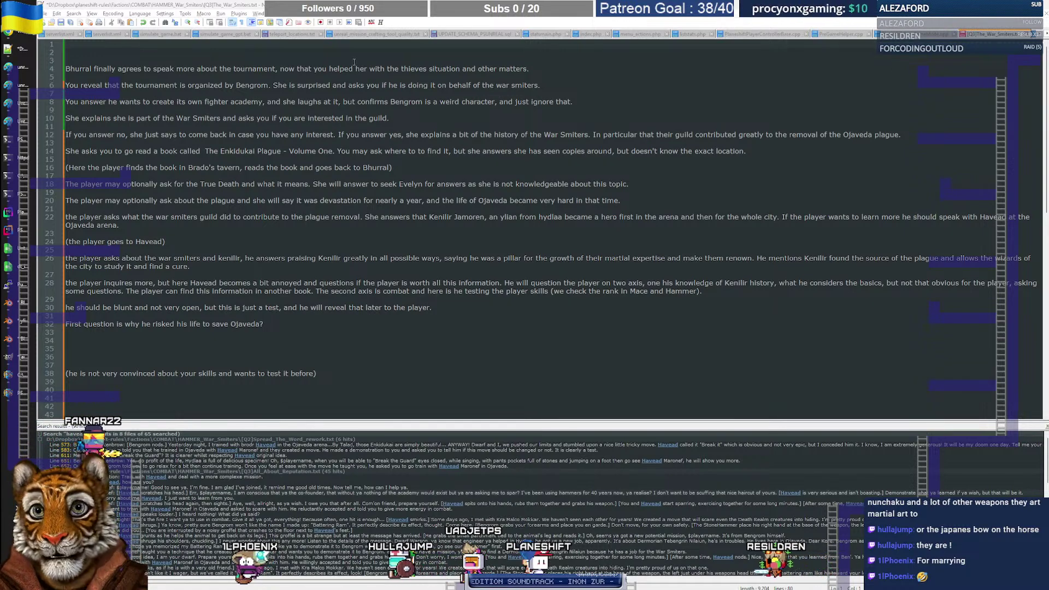
# Step: Check the length of the book "Talad, Our Benefactor And Our Guide" by pasting it temporarily above the outline
pyautogui.hotkey('ctrl', 'v')
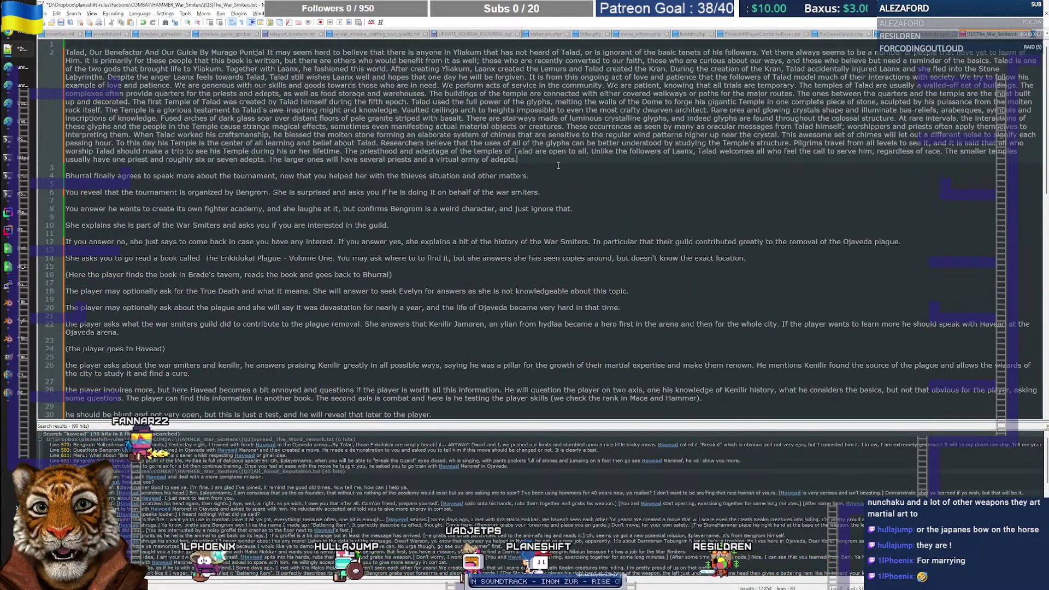
pyautogui.moveTo(517, 159); pyautogui.dragTo(59, 54)
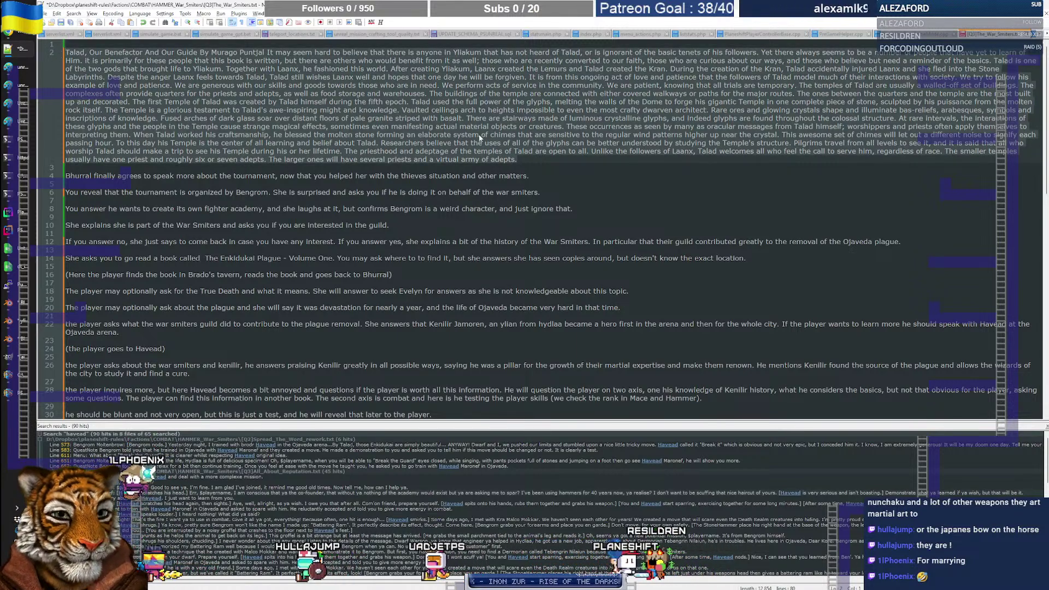
pyautogui.click(536, 161)
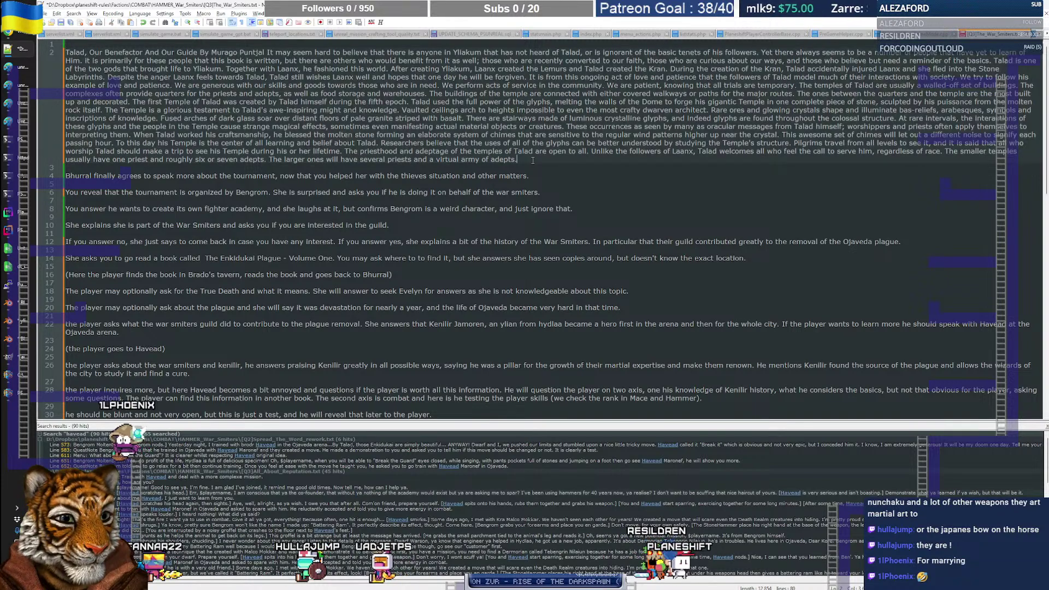
pyautogui.moveTo(538, 161); pyautogui.dragTo(57, 54)
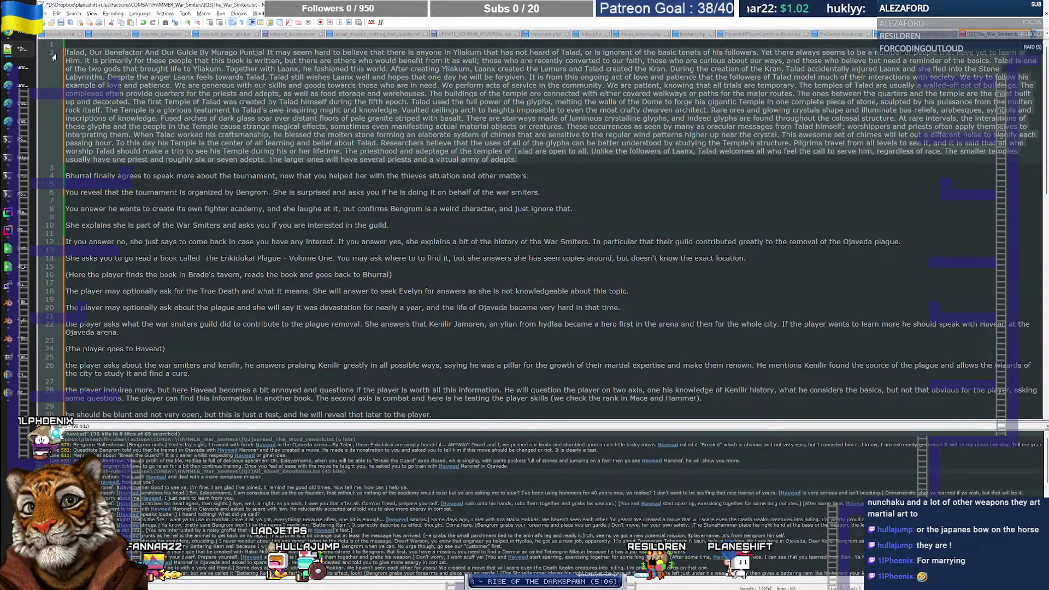
pyautogui.press('Delete')
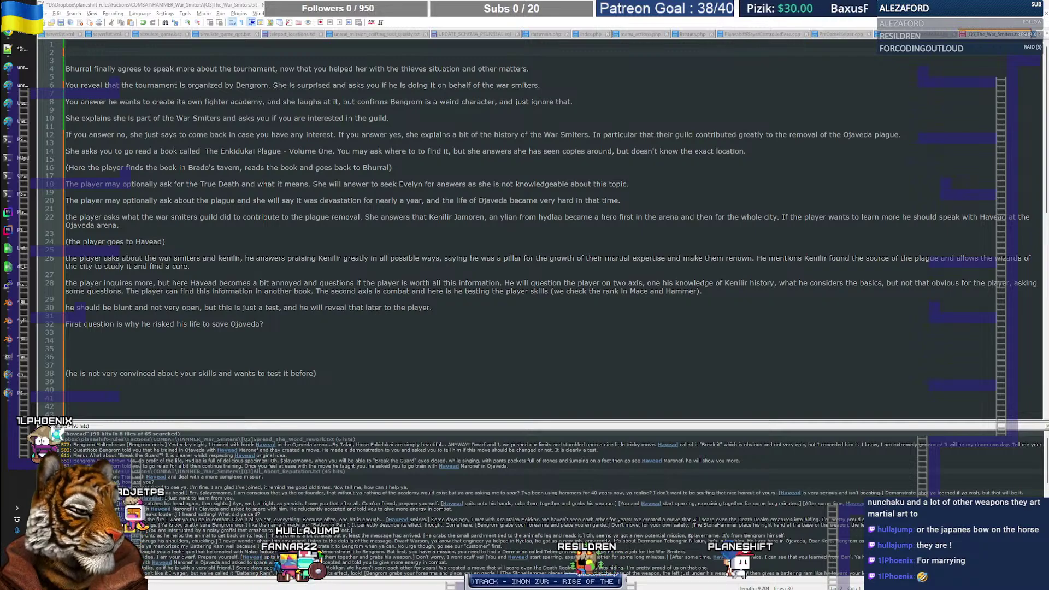
# Step: Paste the text of the book "The Six Falsehoods" above the outline and check its length
pyautogui.hotkey('ctrl', 'v')
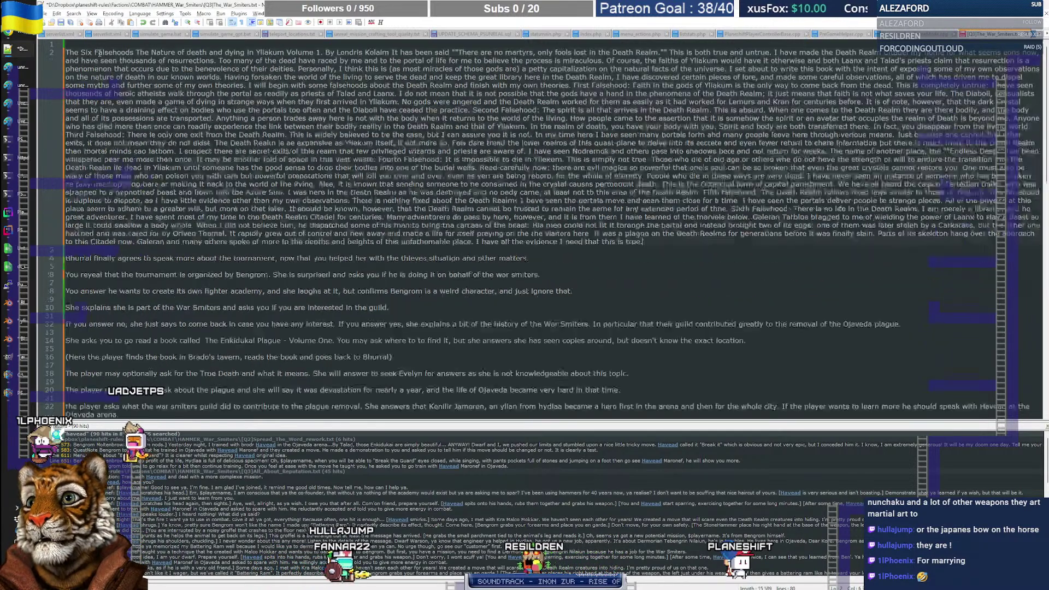
pyautogui.moveTo(638, 242); pyautogui.dragTo(60, 54)
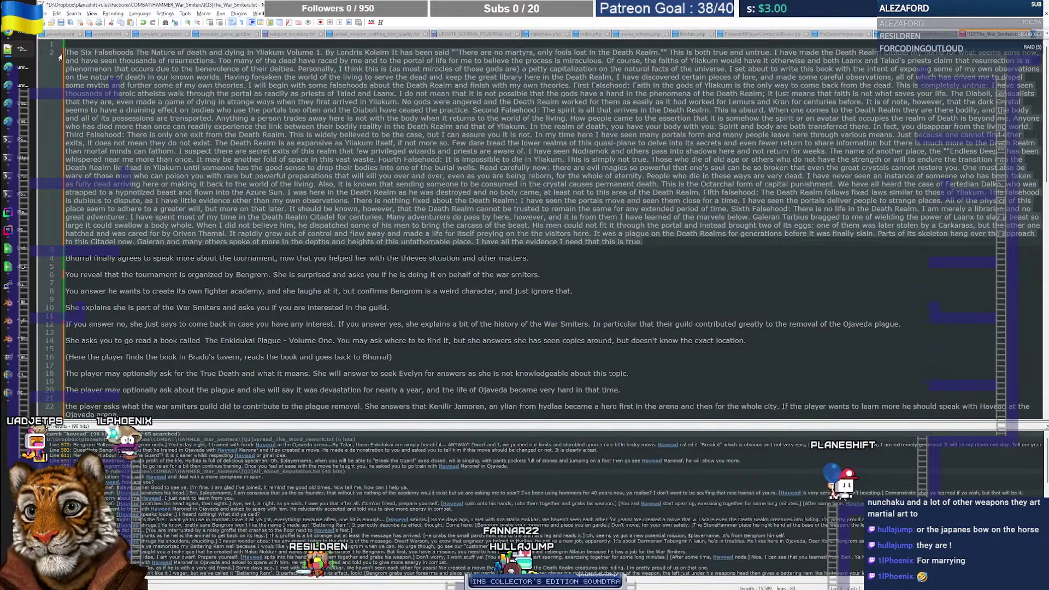
pyautogui.click(124, 50)
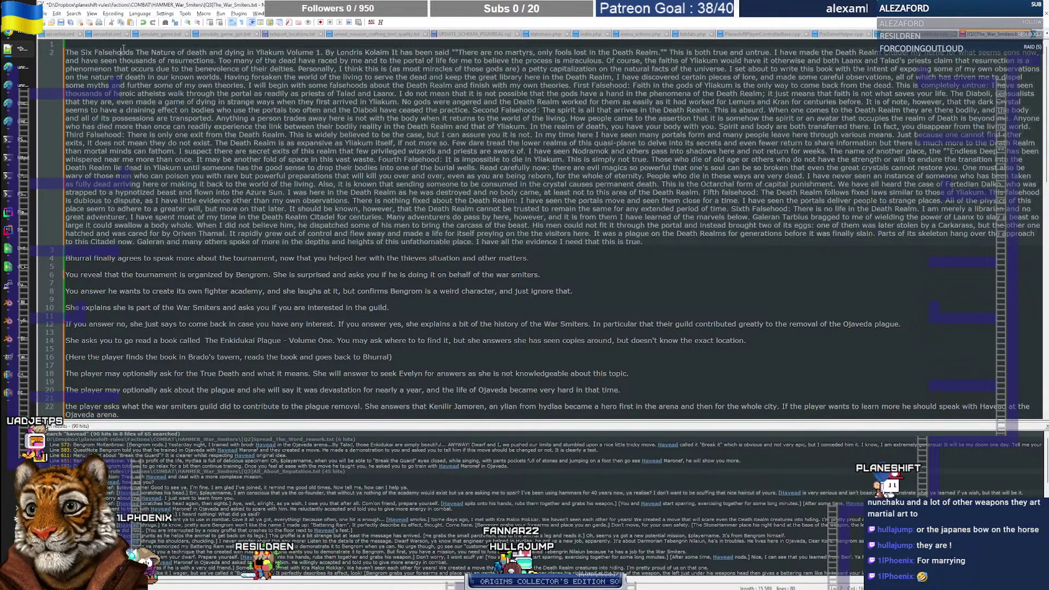
# Step: Copy the title "The Six Falsehoods" and switch to PlaneShift, entering the Main Server with the Talad Dev character
pyautogui.moveTo(133, 51); pyautogui.dragTo(66, 52)
pyautogui.hotkey('ctrl', 'c')
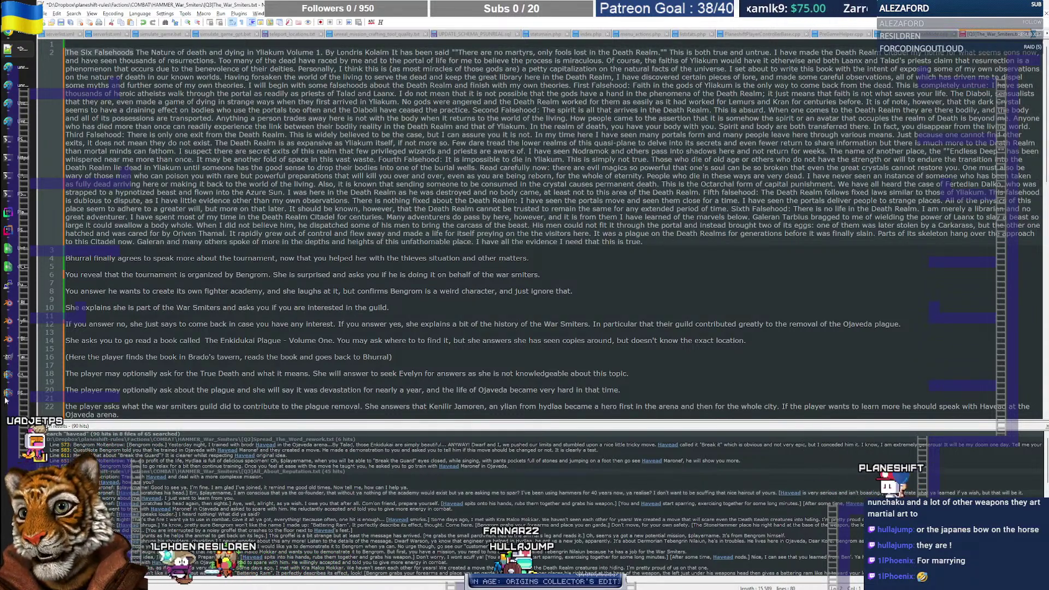
pyautogui.hotkey('alt', 'Tab')
pyautogui.click(544, 338)
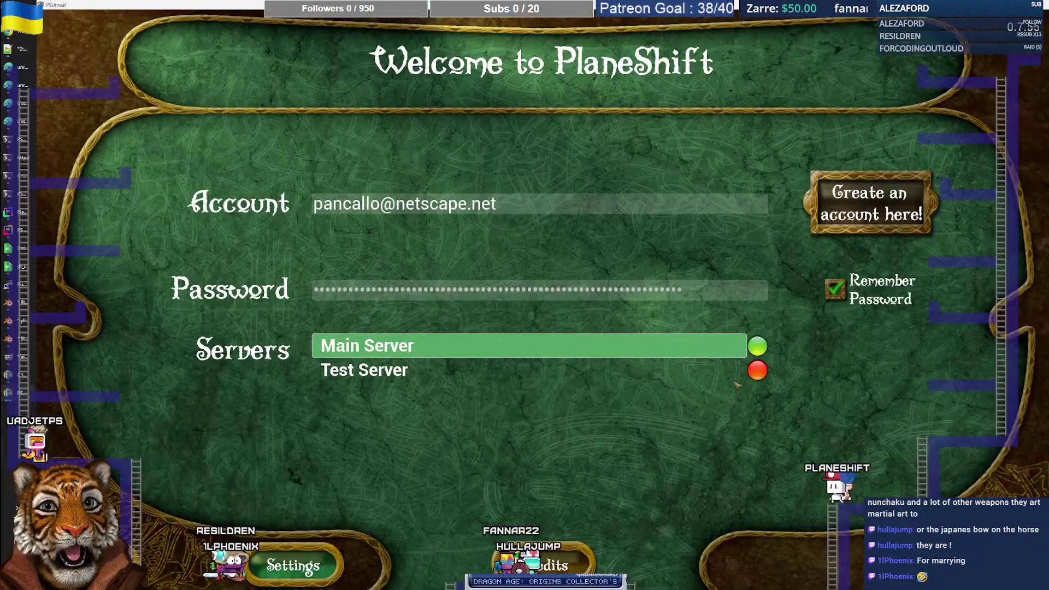
pyautogui.press('Return')
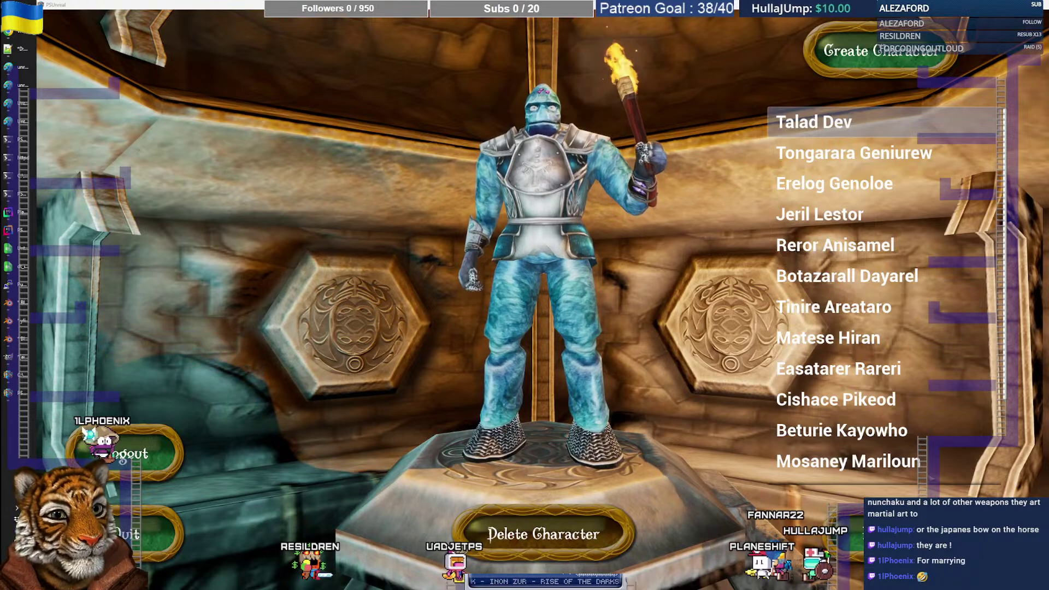
pyautogui.click(897, 534)
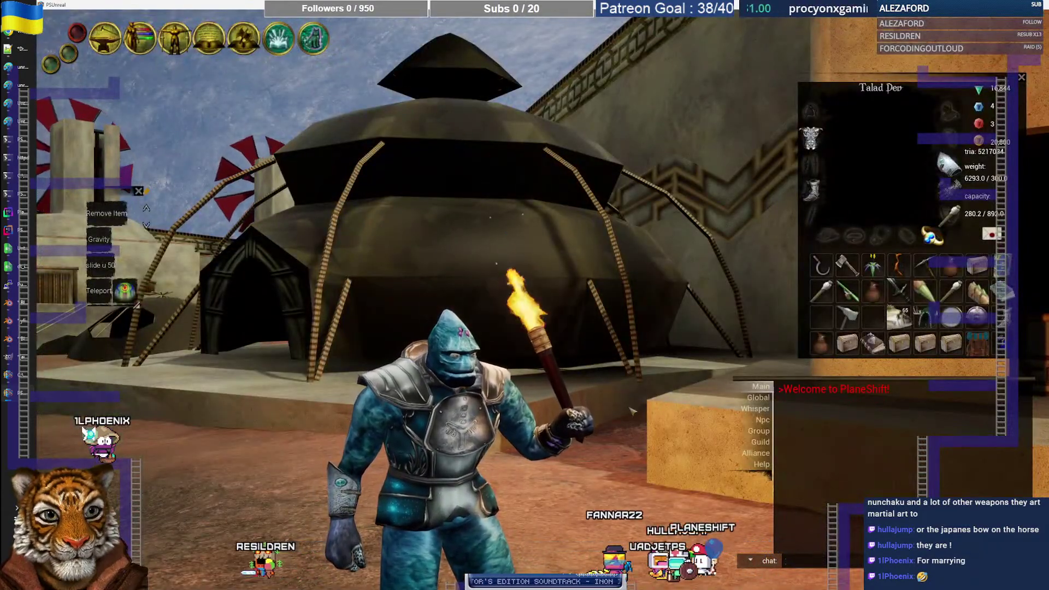
# Step: Copy the title "The Six Falsehoods" again from the Notepad++ outline and spawn that book in PlaneShift with the /item command
pyautogui.moveTo(572, 358); pyautogui.dragTo(828, 440)
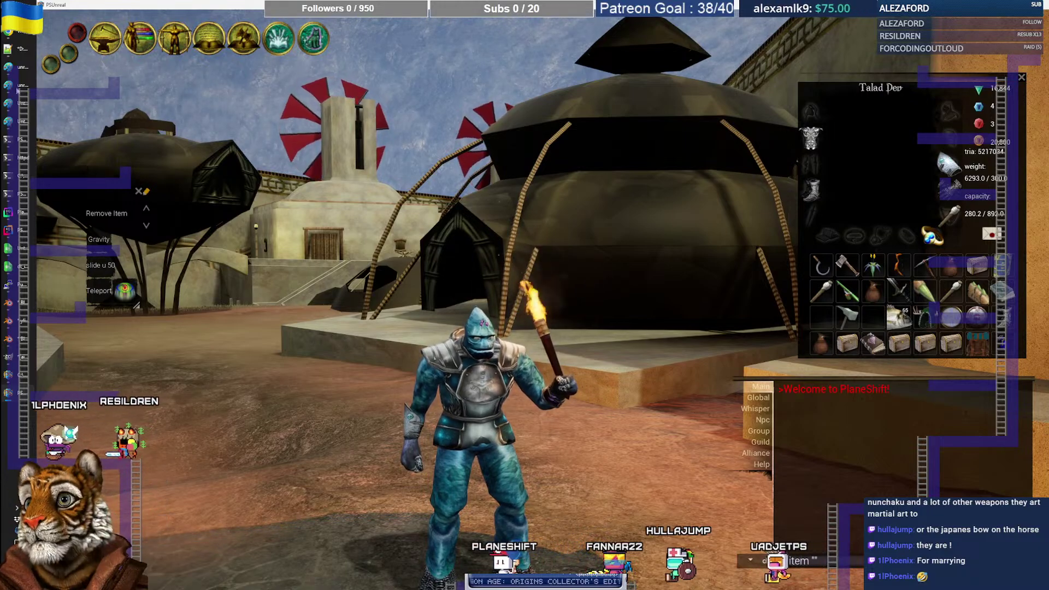
pyautogui.click(15, 50)
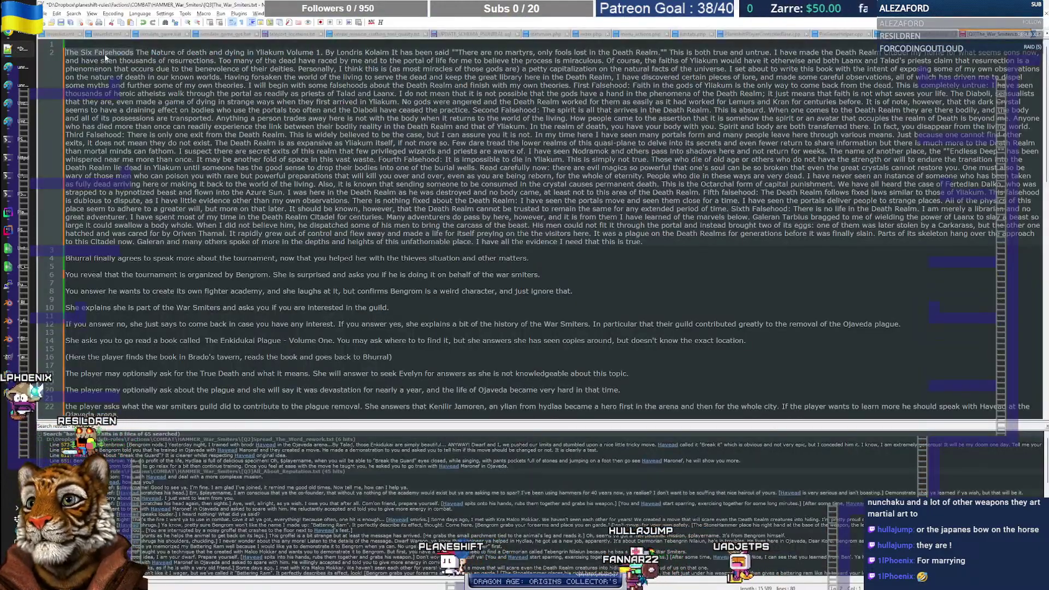
pyautogui.rightClick(105, 58)
pyautogui.click(121, 77)
pyautogui.hotkey('alt', 'Tab')
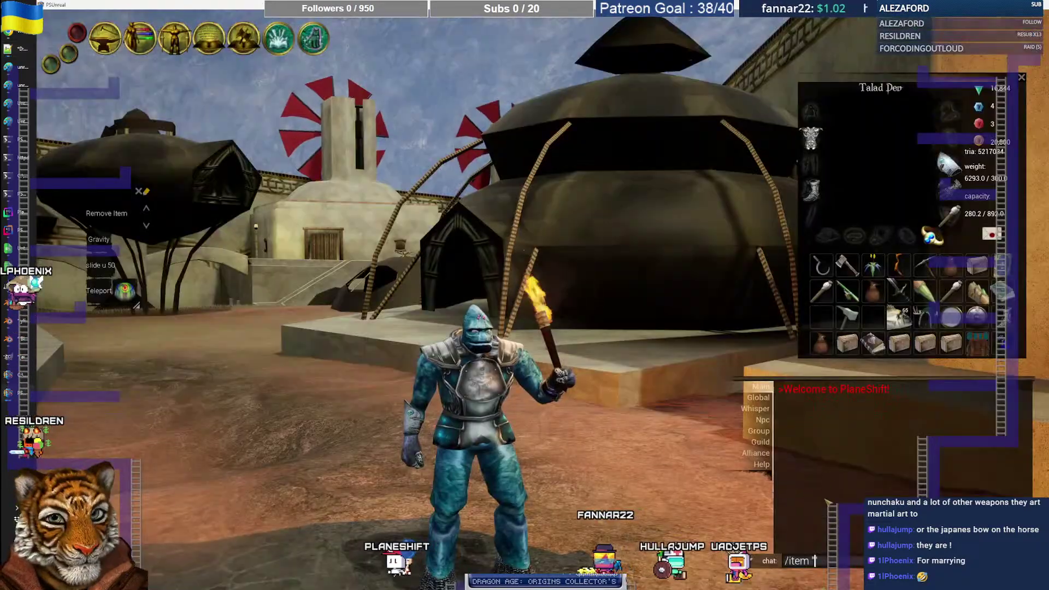
pyautogui.hotkey('ctrl', 'v')
pyautogui.press('Return')
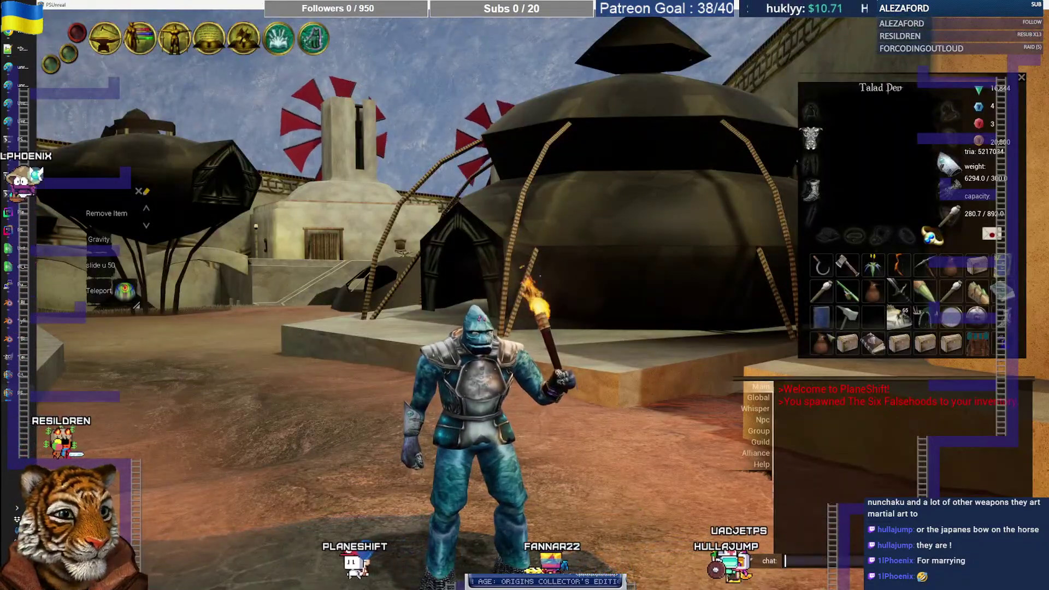
# Step: Open the spawned book "The Six Falsehoods" from the inventory and page through it to the end to judge its length
pyautogui.rightClick(824, 323)
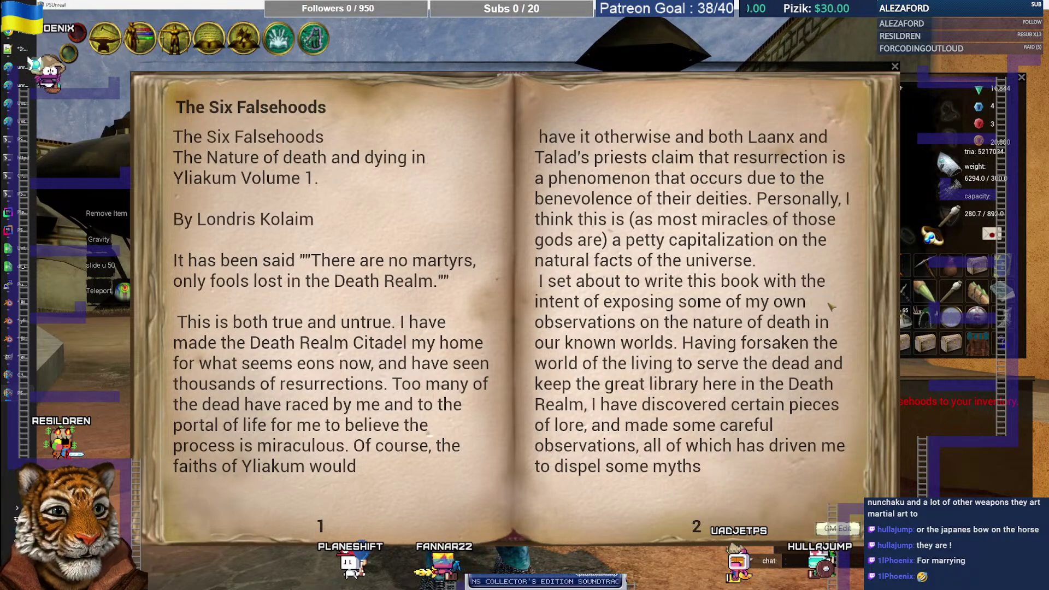
pyautogui.click(830, 305)
pyautogui.click(362, 203)
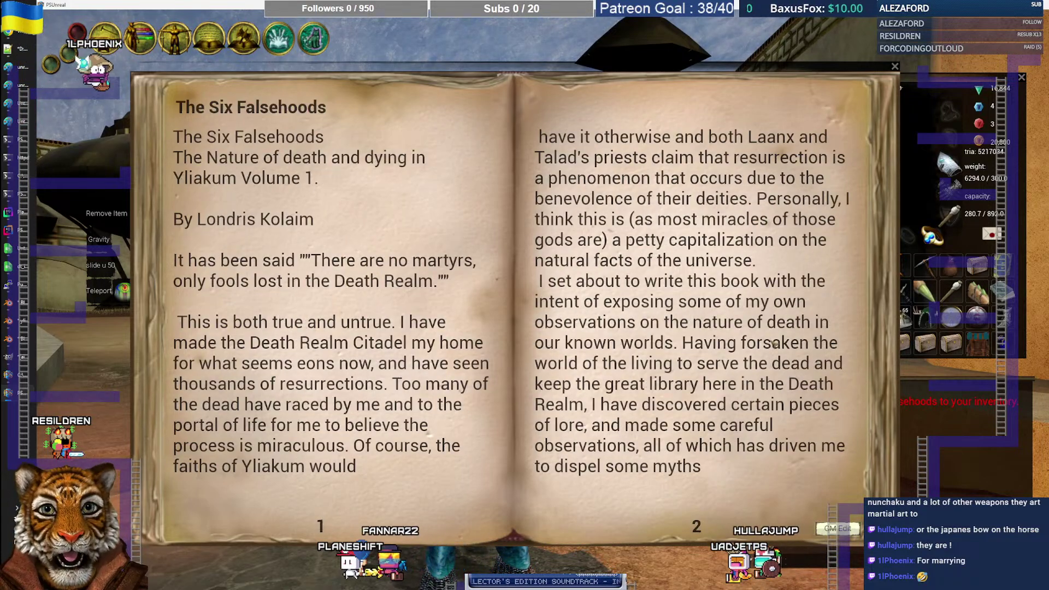
pyautogui.click(775, 343)
pyautogui.click(804, 300)
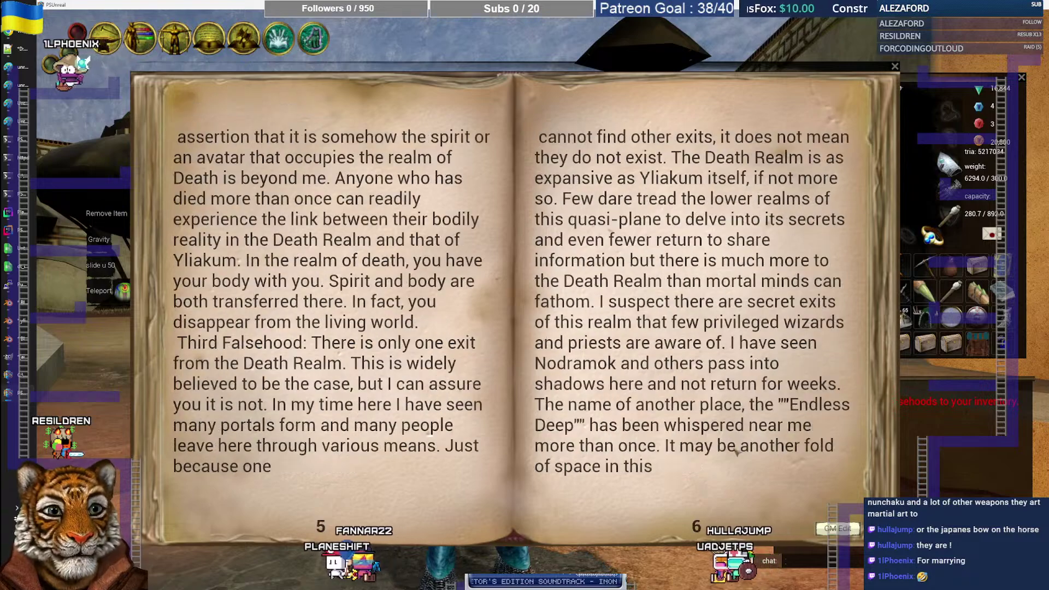
pyautogui.click(803, 301)
pyautogui.click(801, 307)
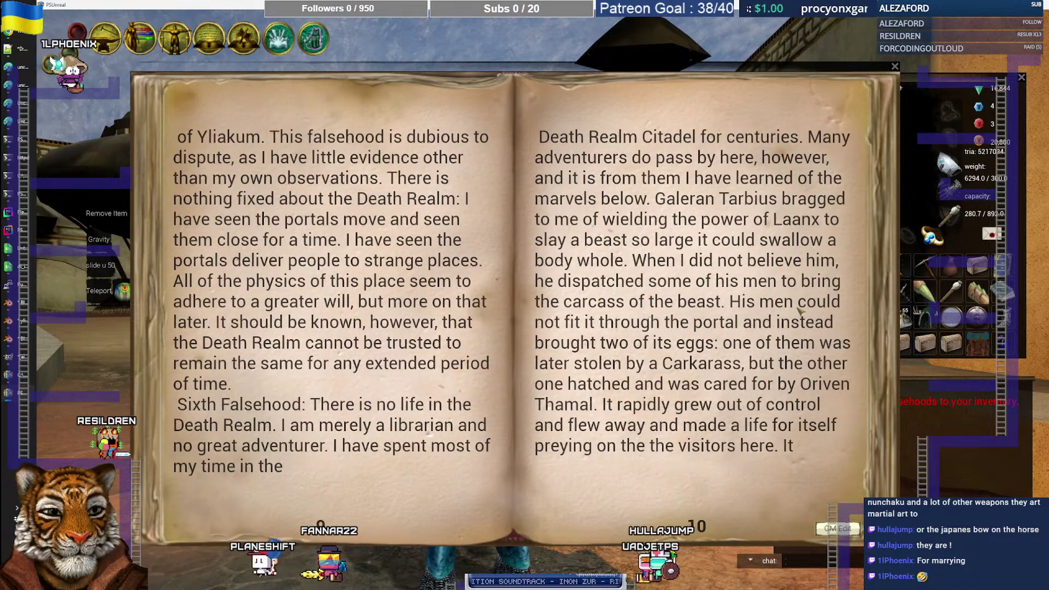
pyautogui.click(800, 310)
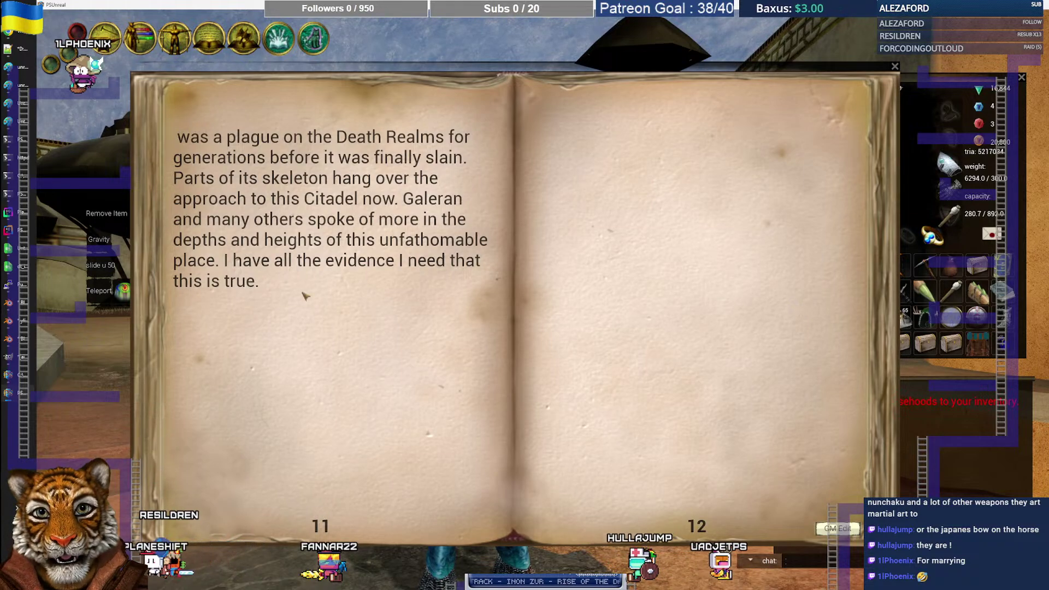
# Step: Page back through "The Six Falsehoods" to its first page and close the book
pyautogui.click(214, 277)
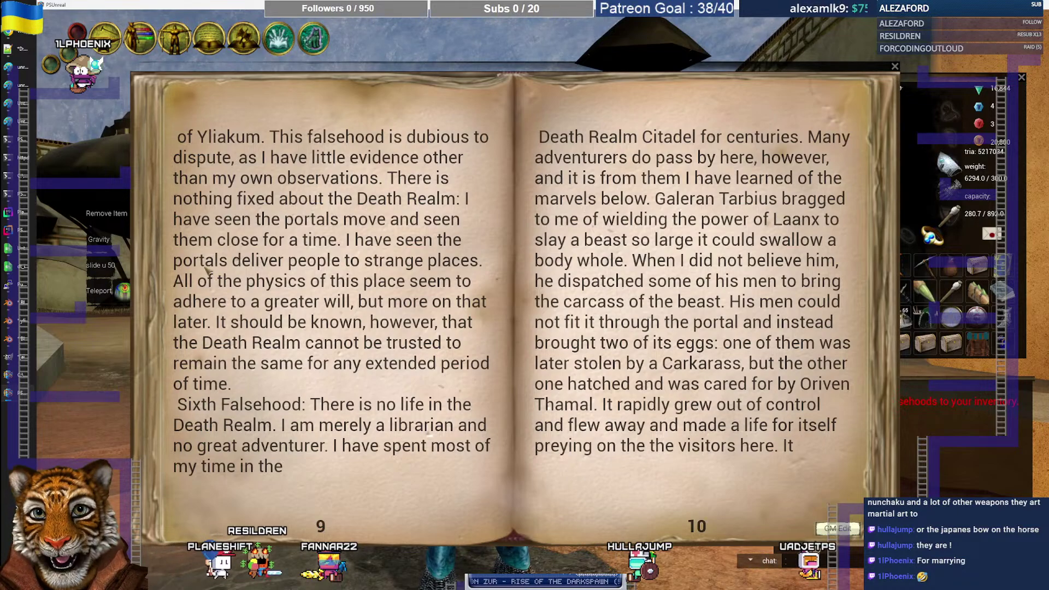
pyautogui.click(230, 283)
pyautogui.click(229, 282)
pyautogui.click(235, 290)
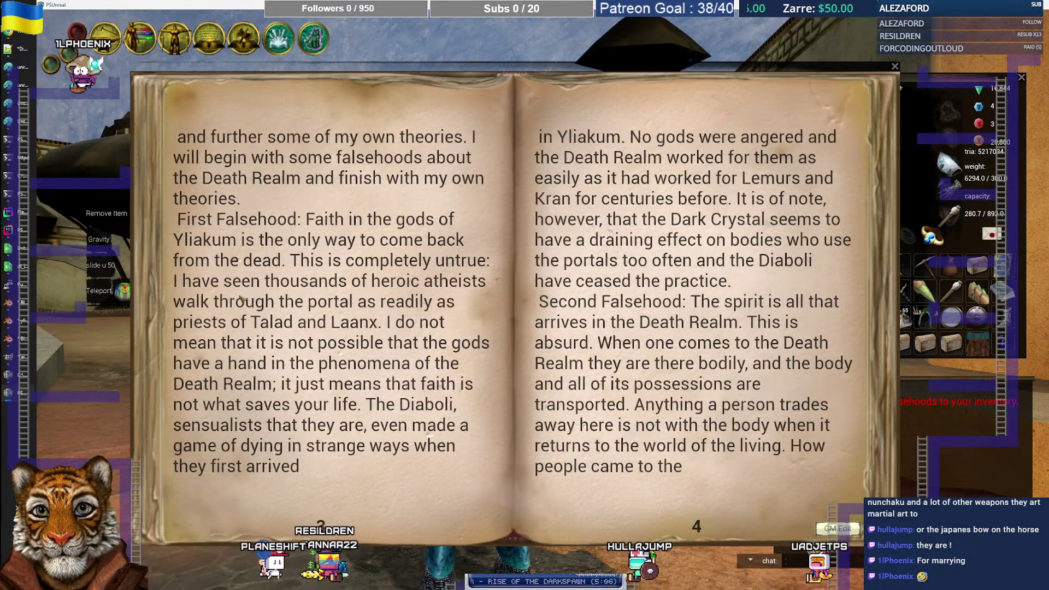
pyautogui.click(241, 297)
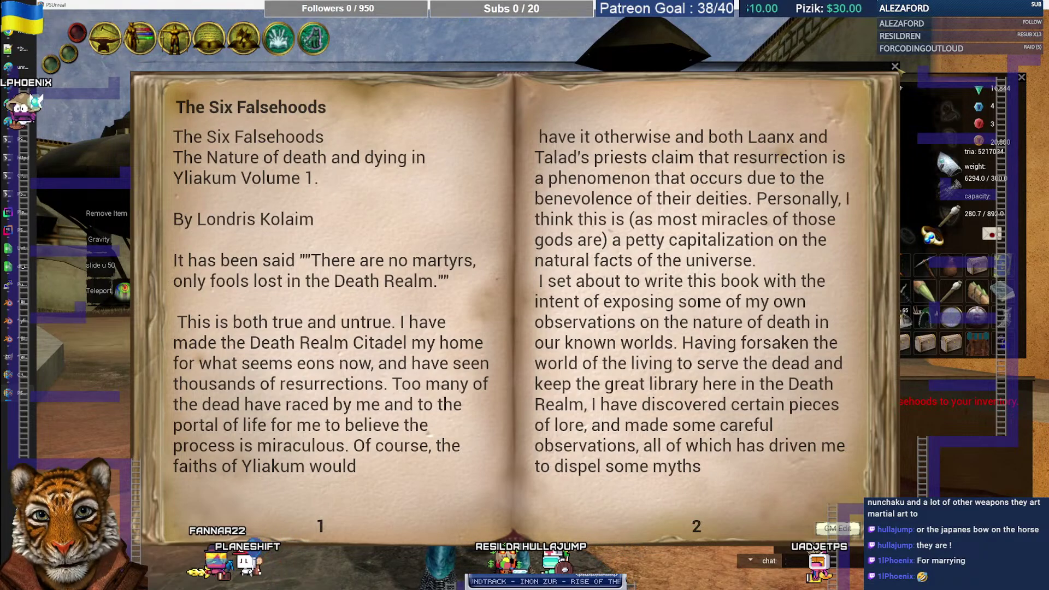
pyautogui.click(895, 66)
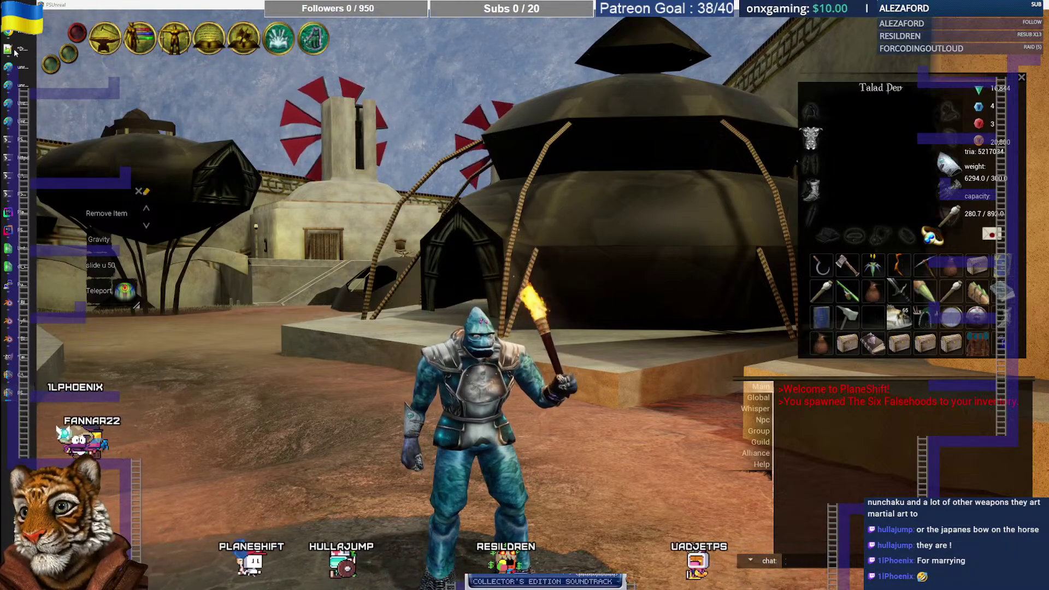
# Step: Switch to ChatGPT and reword the prompt to "I need one book (maximum 5000 characters) from the point of view of Geraldine, explaining"
pyautogui.hotkey('alt', 'Tab')
pyautogui.click(23, 34)
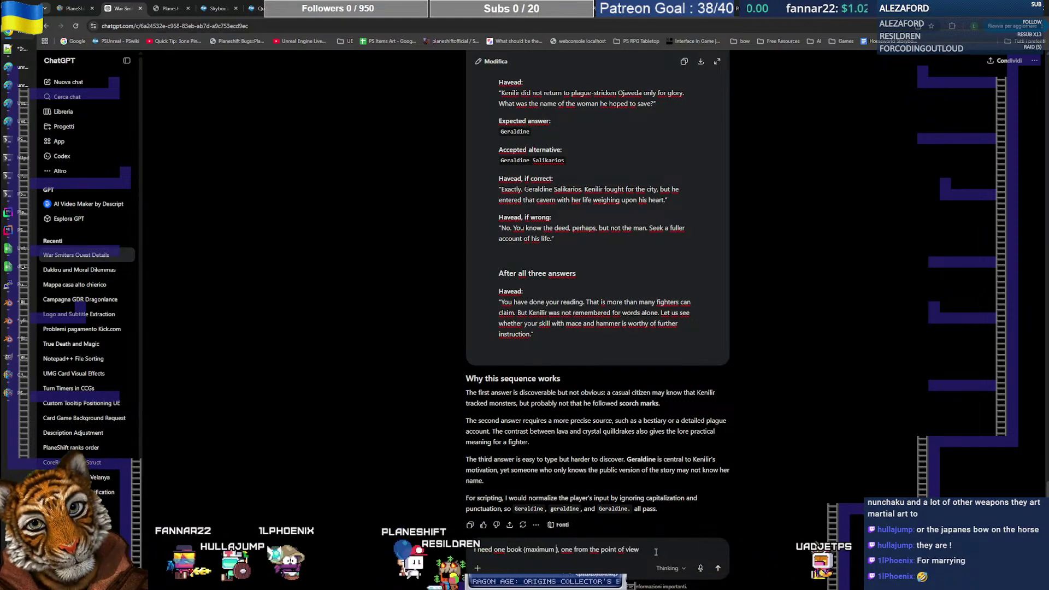
pyautogui.write('5000 characters')
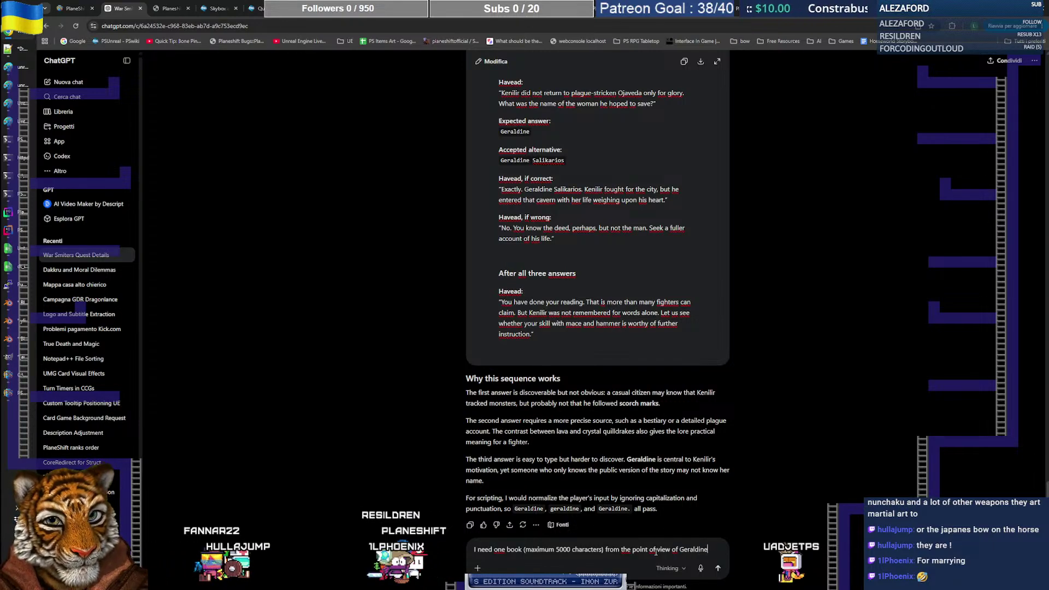
pyautogui.write('exam')
pyautogui.press('BackSpace')
pyautogui.press('BackSpace')
pyautogui.write('plaining')
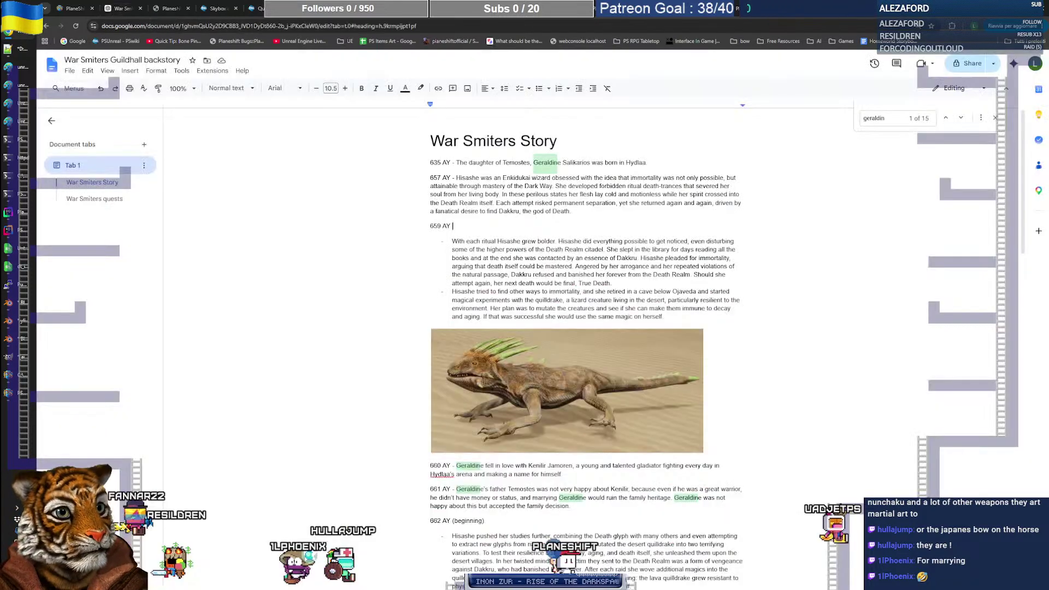
# Step: Glance at the War Smiters Guildhall backstory document, return to ChatGPT and insert "written by her," before "explaining" in the prompt
pyautogui.click(863, 8)
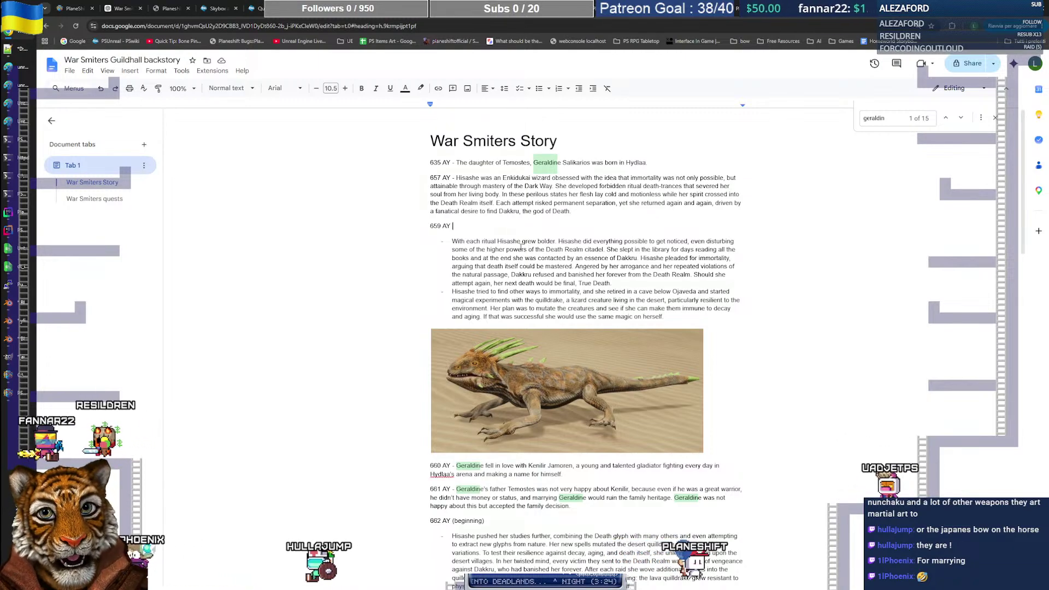
pyautogui.click(8, 49)
pyautogui.click(7, 33)
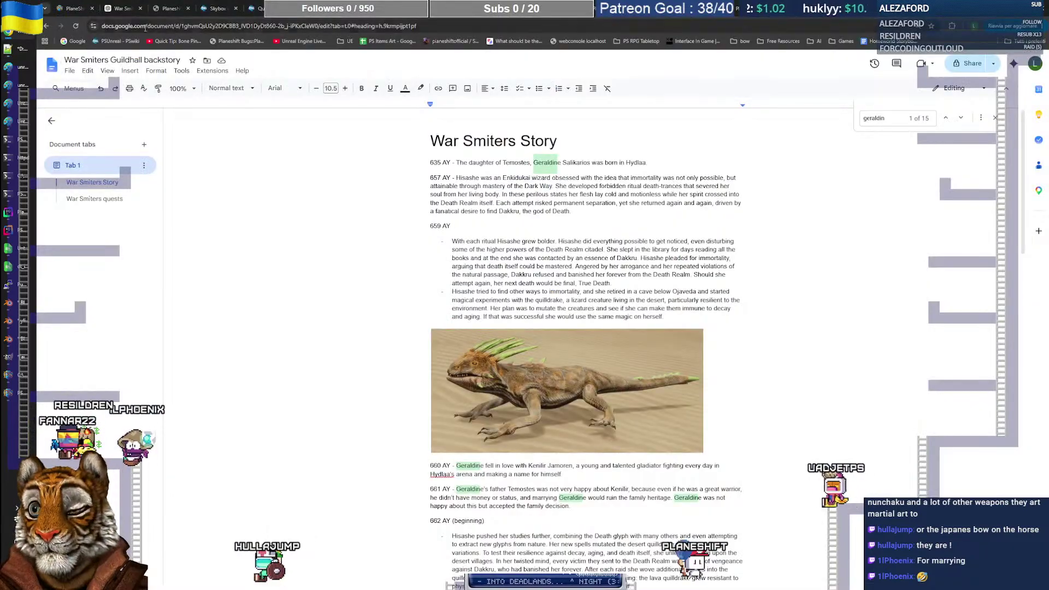
pyautogui.click(122, 8)
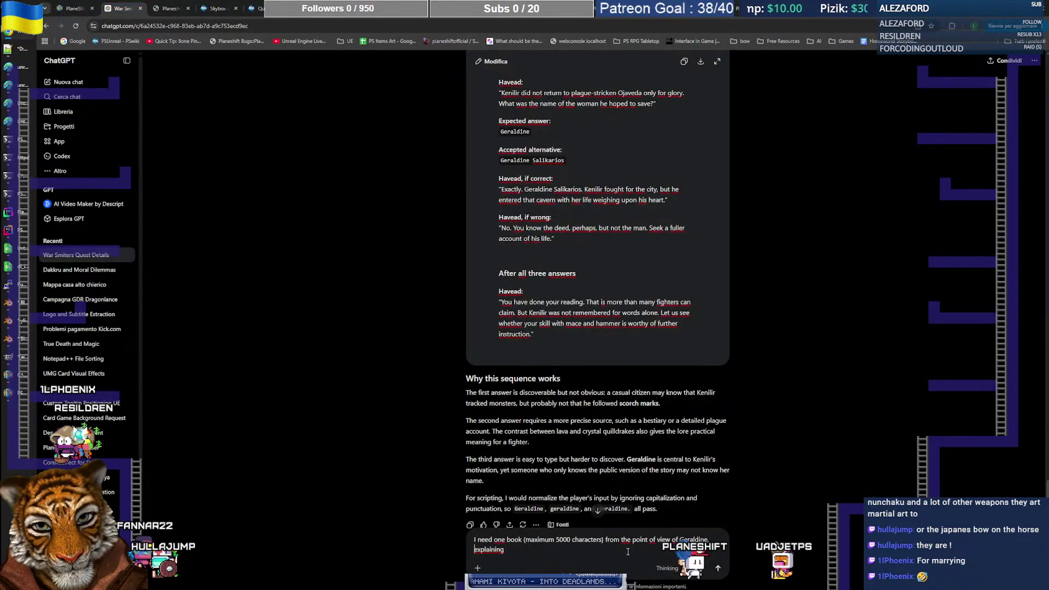
pyautogui.press('BackSpace')
pyautogui.press('BackSpace')
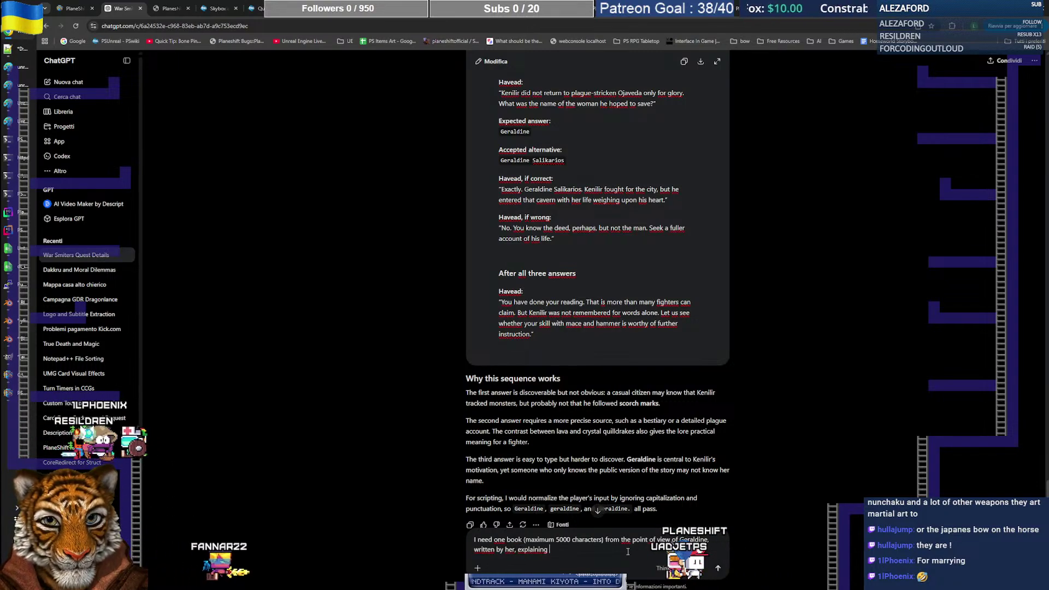
# Step: Review the 660 to 662 AY entries about Geraldine and Kenilir in the War Smiters Guildhall backstory document
pyautogui.hotkey('alt', 'Tab')
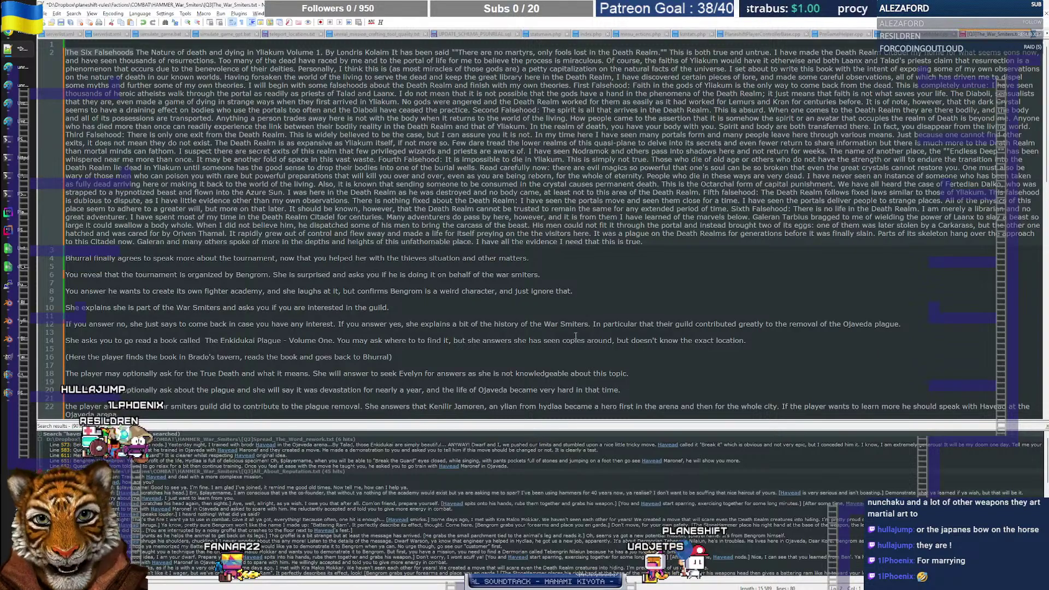
pyautogui.click(17, 35)
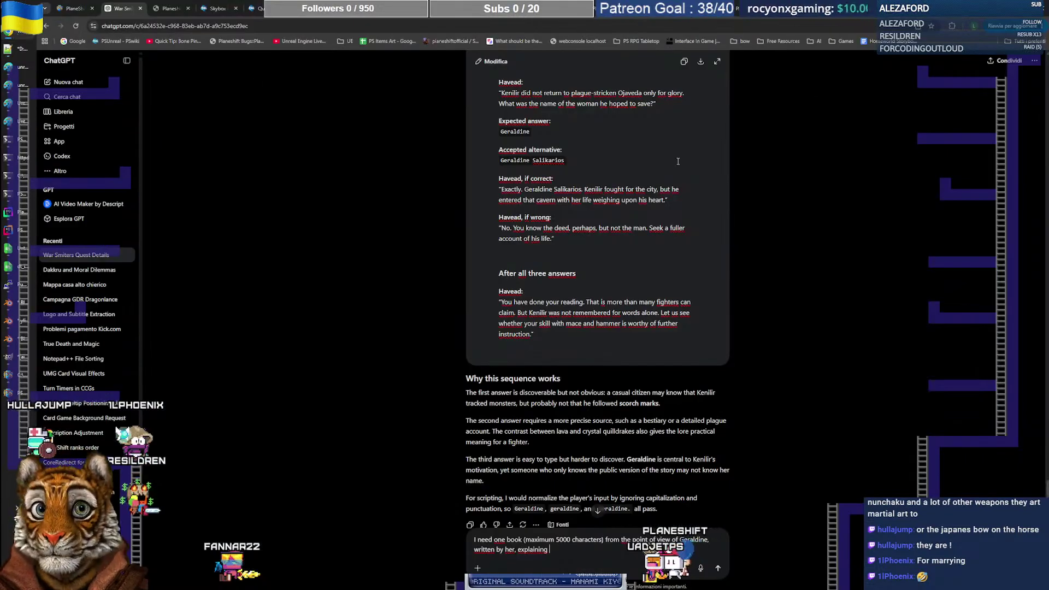
pyautogui.click(842, 11)
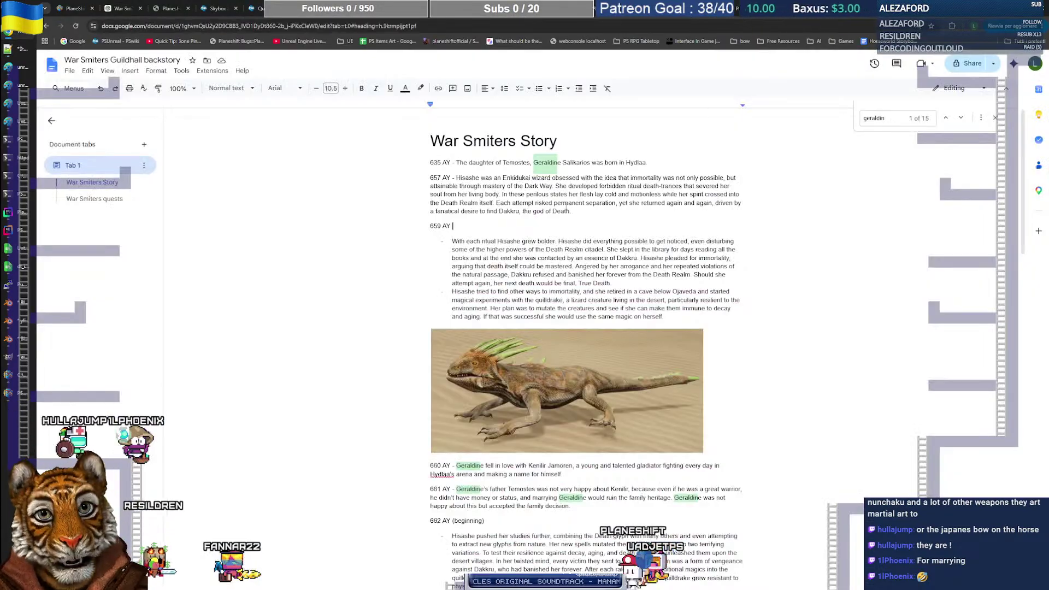
pyautogui.scroll(-5, 568, 261)
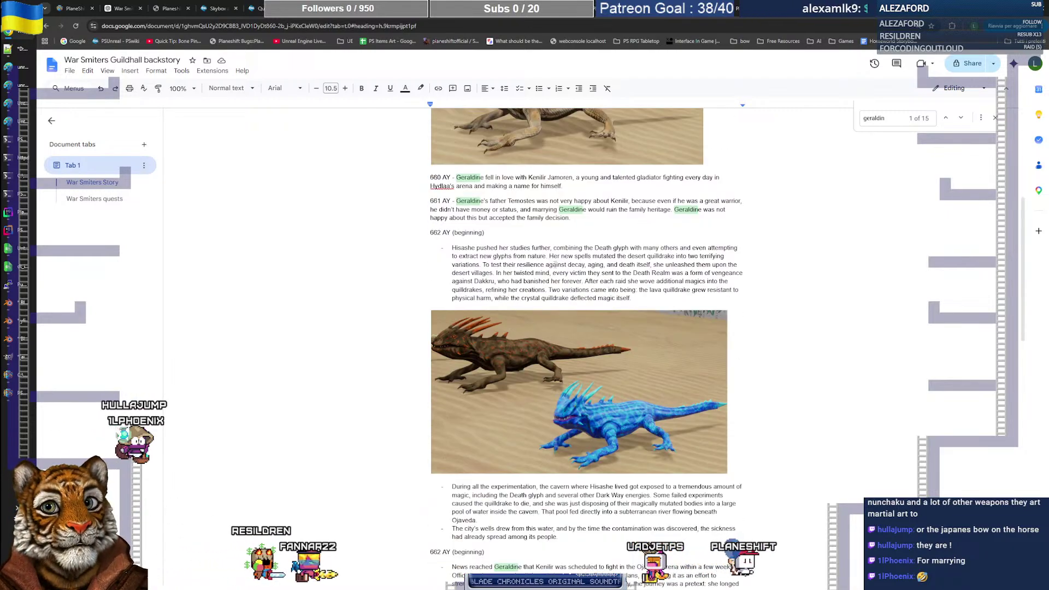
pyautogui.scroll(1, 557, 268)
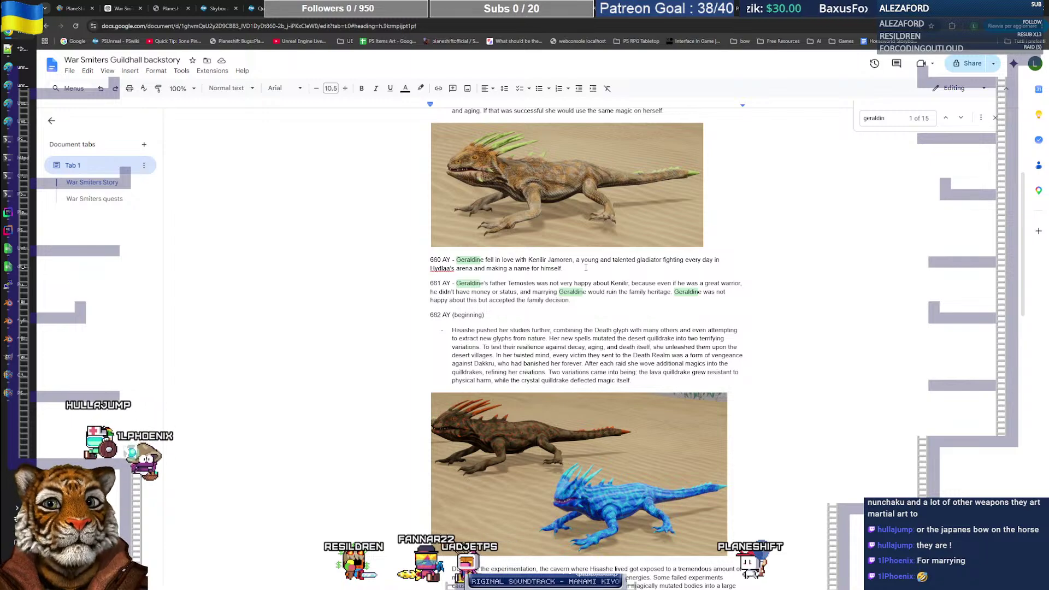
pyautogui.click(586, 267)
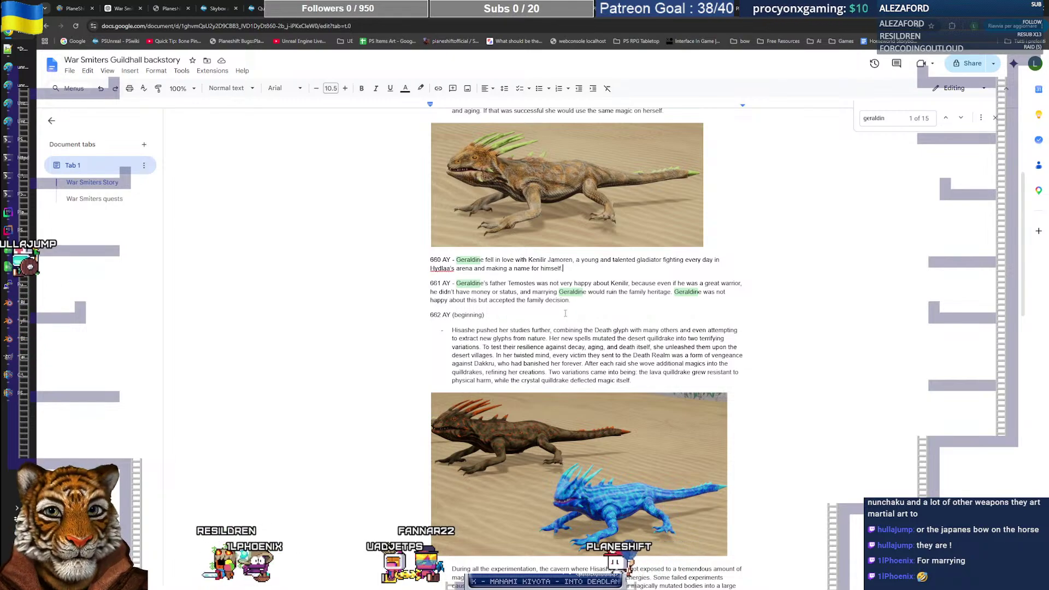
# Step: Return to the ChatGPT conversation holding the unfinished book prompt
pyautogui.hotkey('alt', 'Tab')
pyautogui.hotkey('alt', 'Tab')
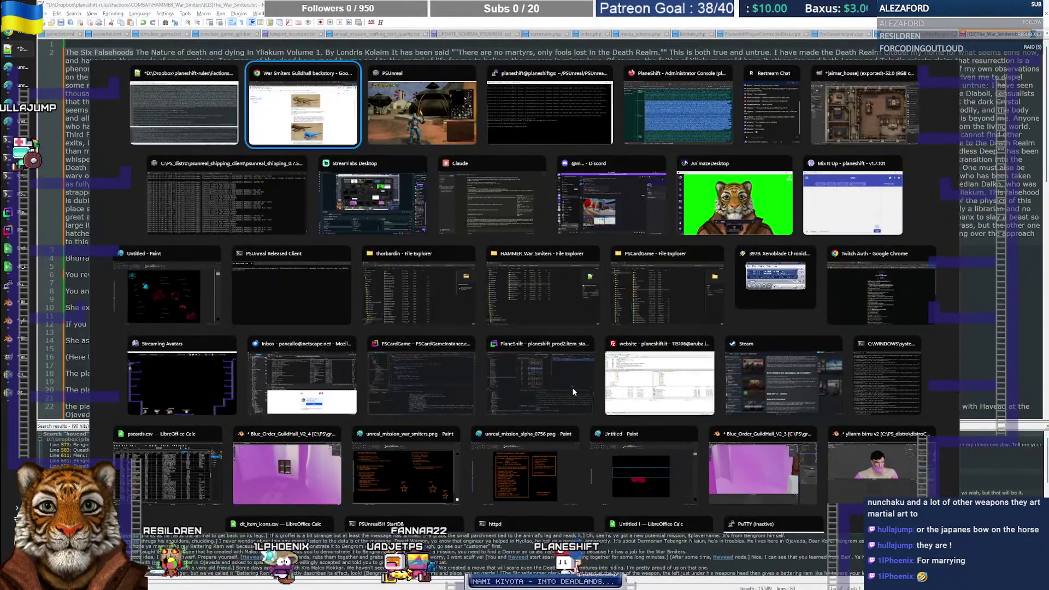
pyautogui.hotkey('alt', 'Tab')
pyautogui.hotkey('alt', 'Tab')
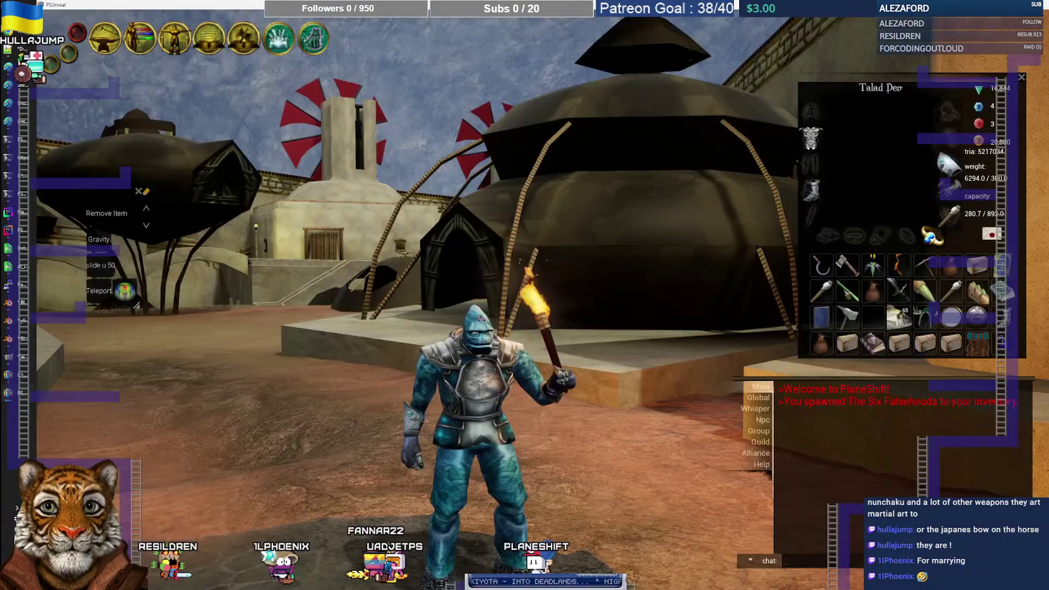
pyautogui.hotkey('alt', 'Tab')
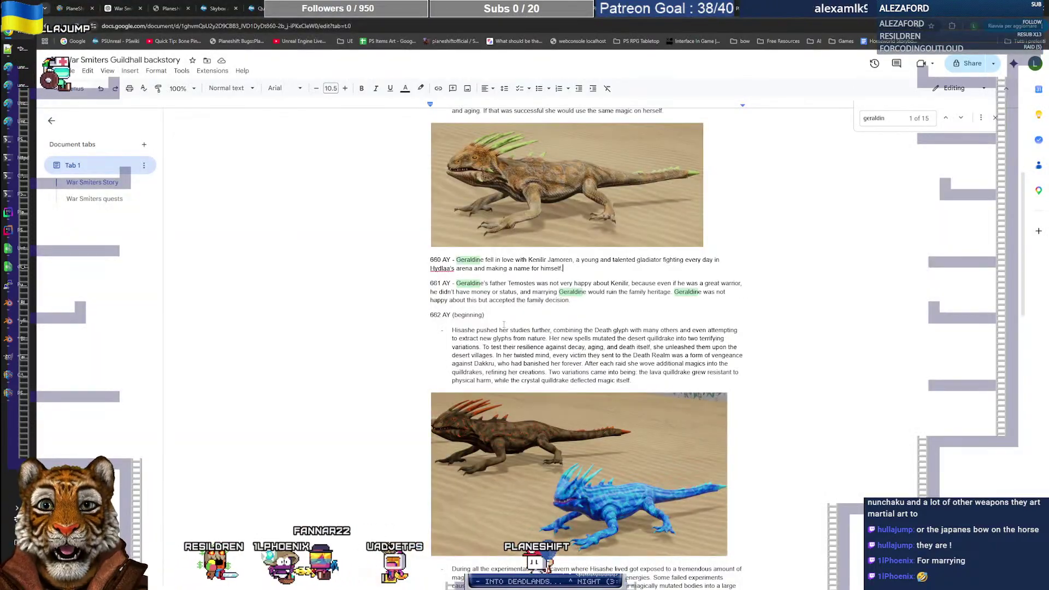
pyautogui.click(118, 13)
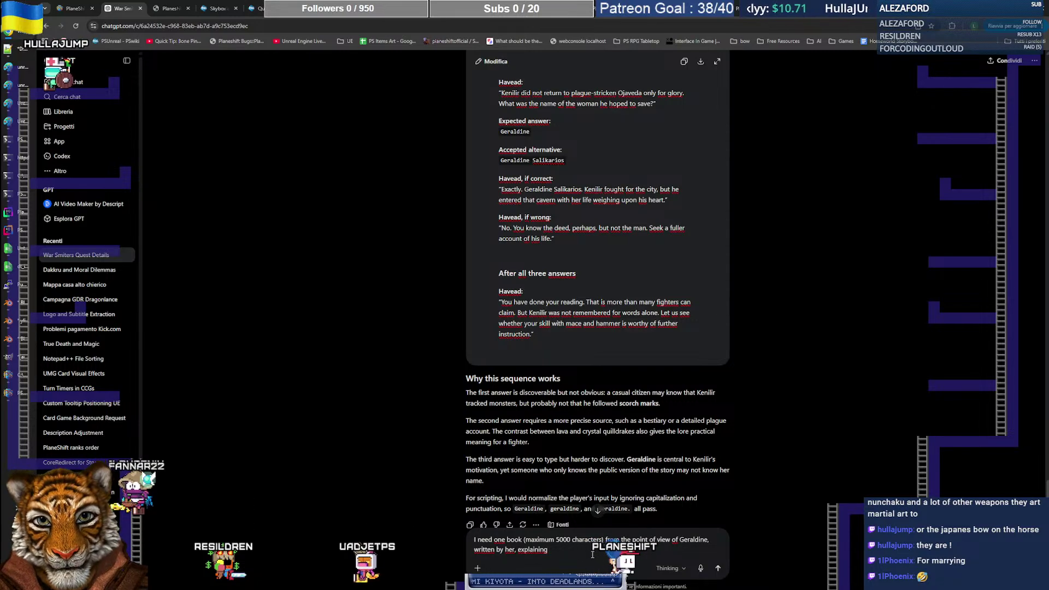
pyautogui.write('the ')
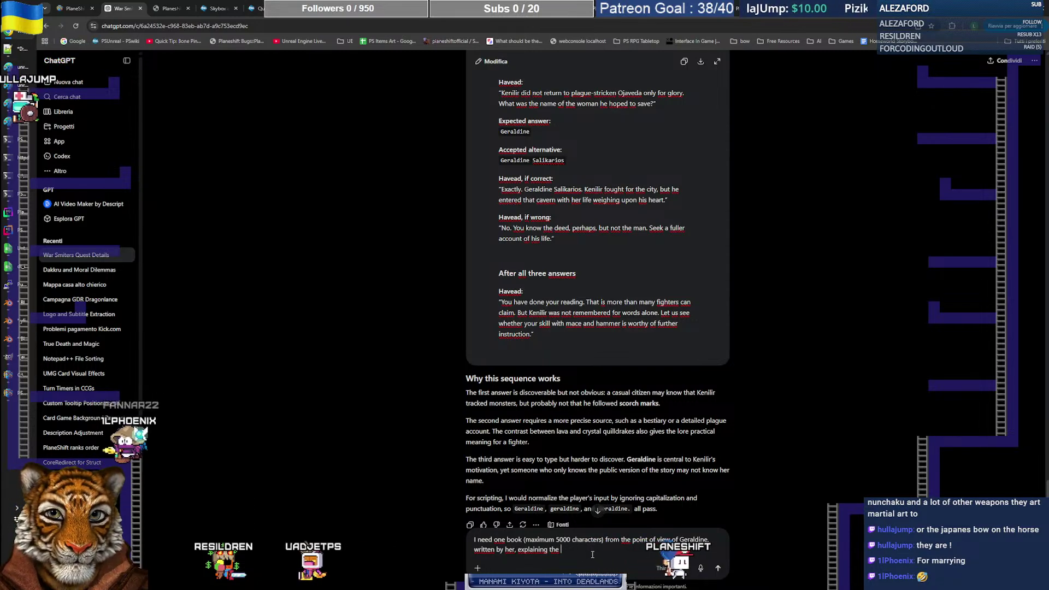
pyautogui.write('love for')
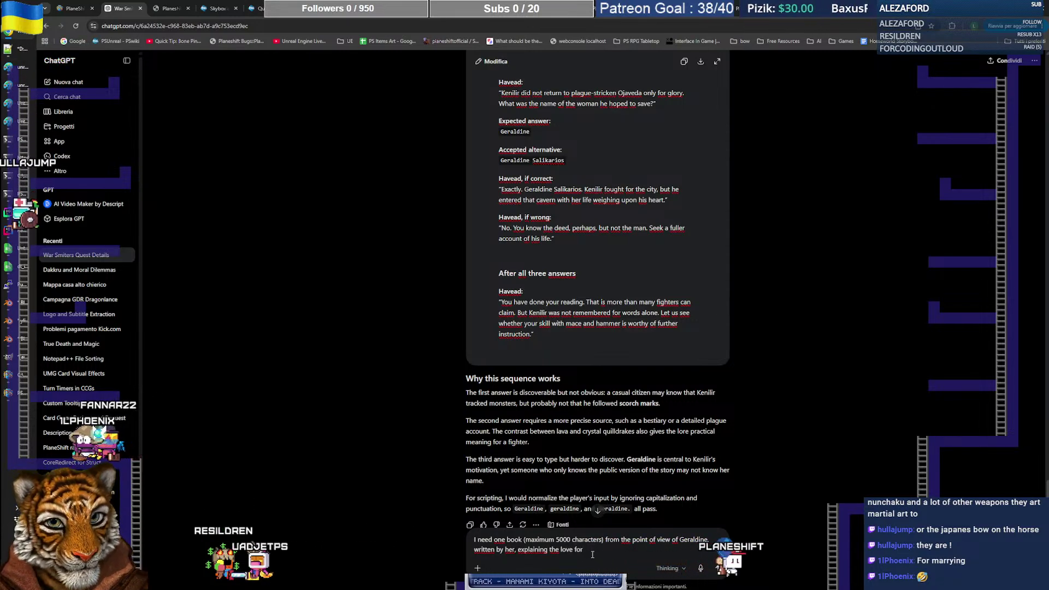
pyautogui.press('BackSpace')
pyautogui.press('BackSpace')
pyautogui.press('BackSpace')
pyautogui.press('BackSpace')
pyautogui.press('BackSpace')
pyautogui.press('BackSpace')
pyautogui.press('BackSpace')
pyautogui.press('BackSpace')
pyautogui.press('BackSpace')
pyautogui.press('BackSpace')
pyautogui.press('BackSpace')
pyautogui.press('BackSpace')
# Step: Continue the book prompt with "how she met Kenilir, the fall in love, the travel to Ojaveda, the sickness" in place of "the love for"
pyautogui.write('how ')
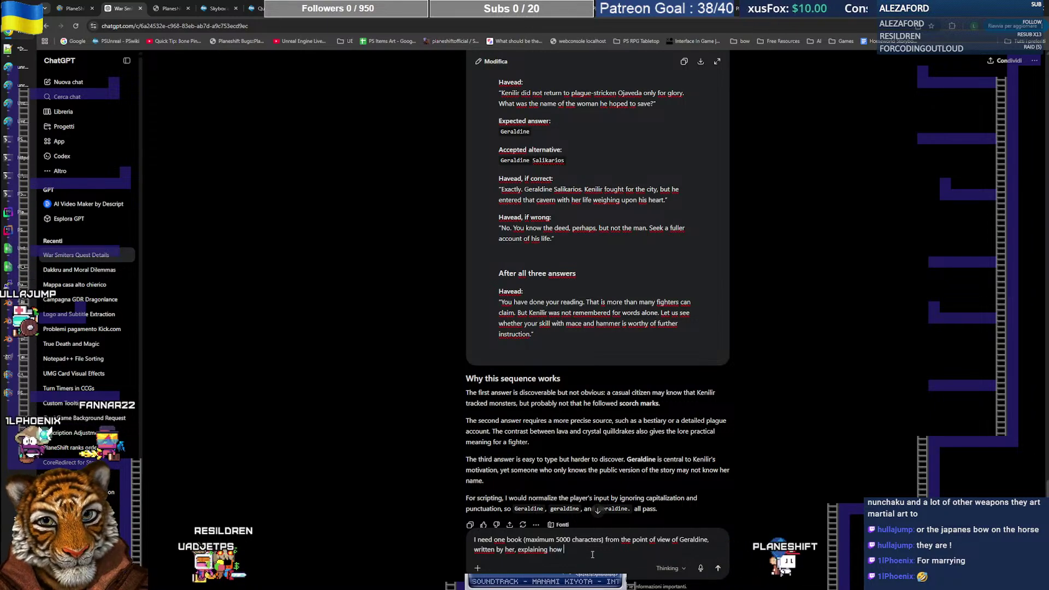
pyautogui.write('she met Keni')
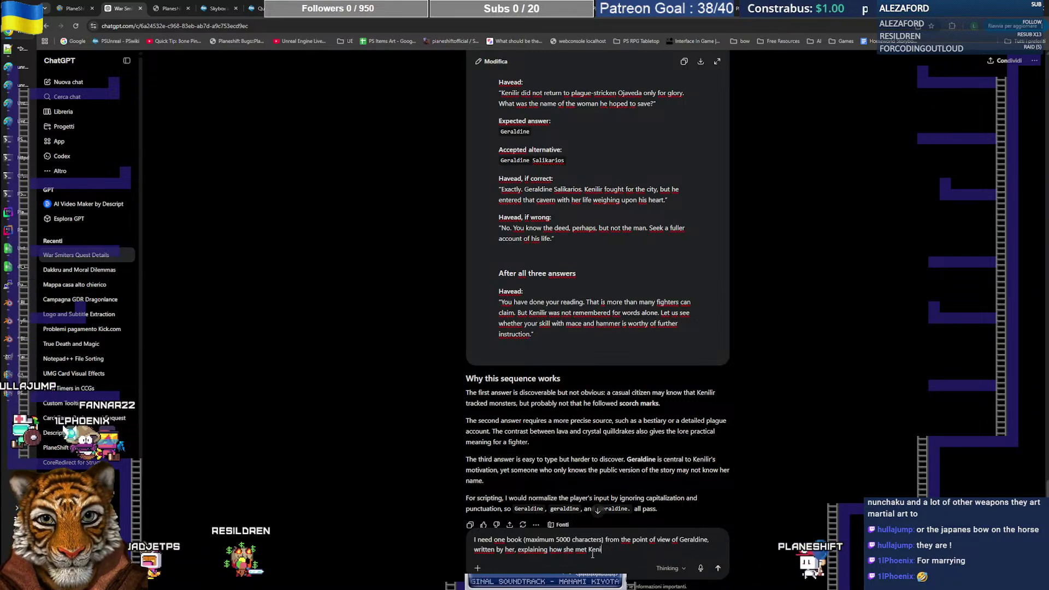
pyautogui.write('lir, the f')
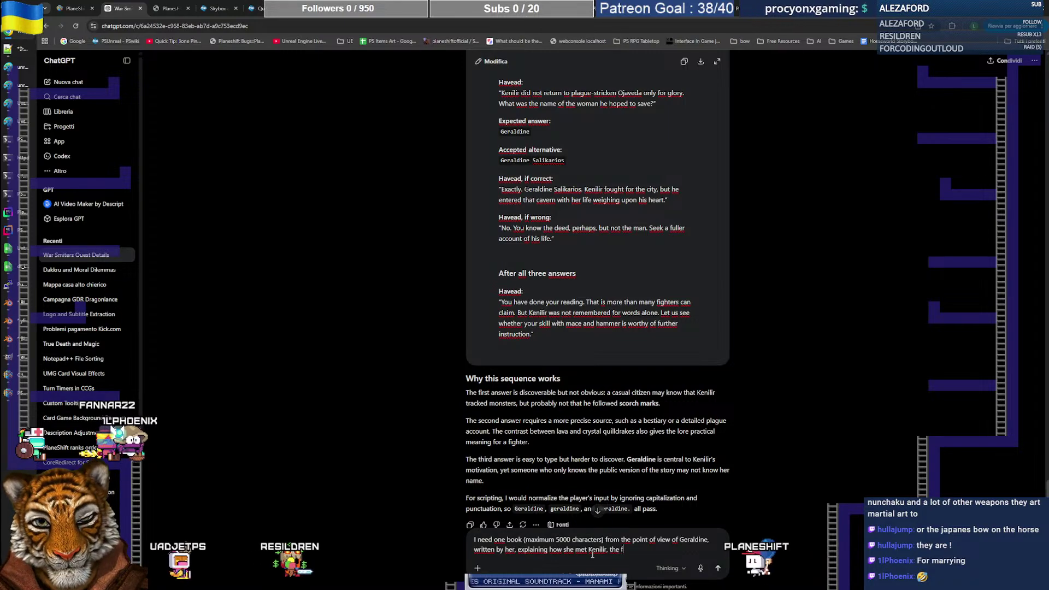
pyautogui.write('all in love,')
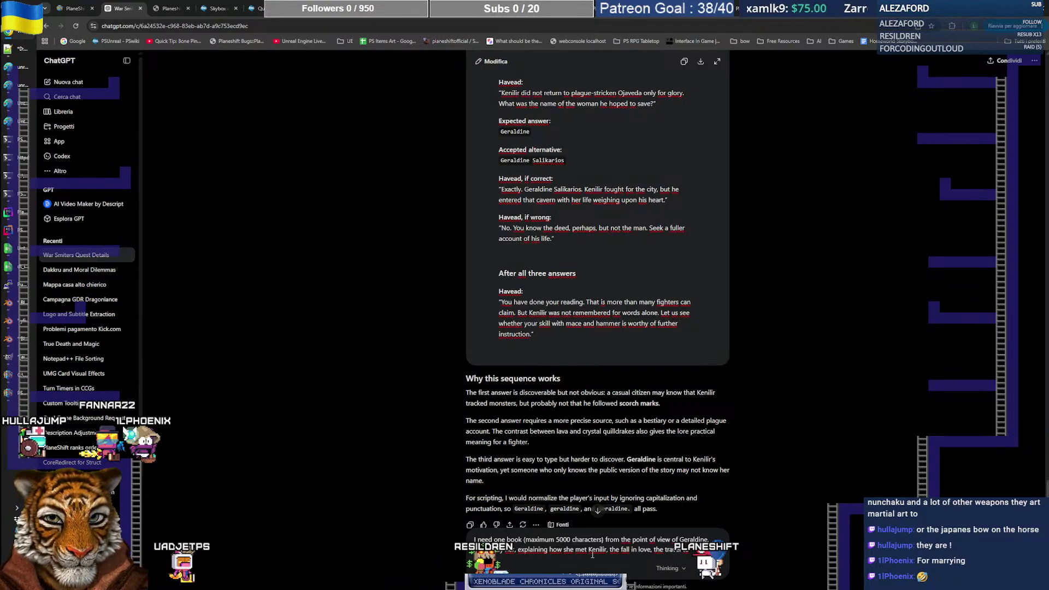
pyautogui.write('the sickness')
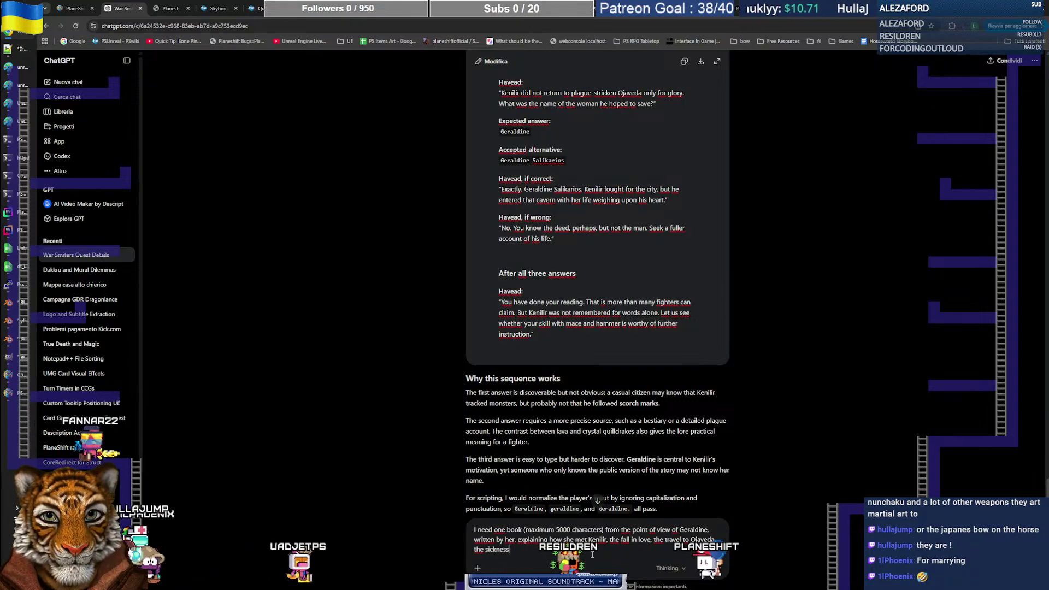
# Step: Review the entries from 662 AY to 703 AY about Geraldine and Kenilir in the War Smiters Guildhall backstory document
pyautogui.hotkey('alt', 'Tab')
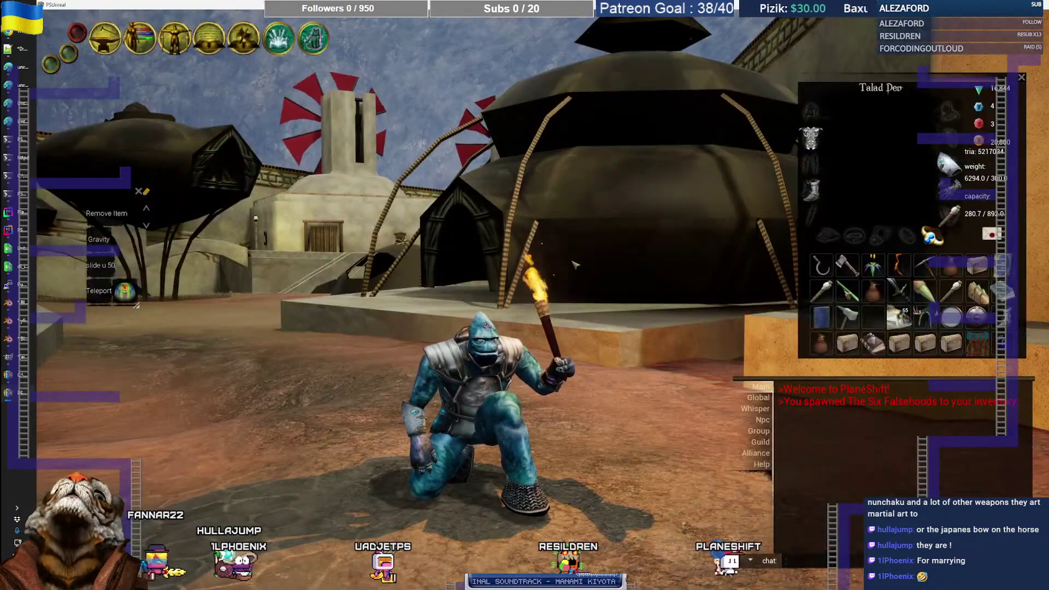
pyautogui.hotkey('alt', 'Tab')
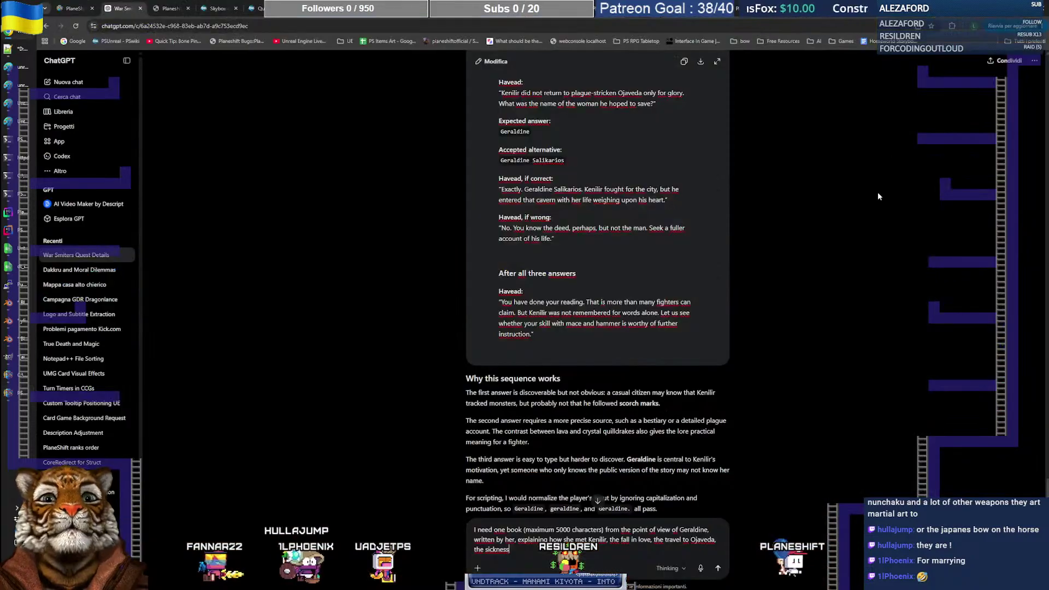
pyautogui.click(678, 9)
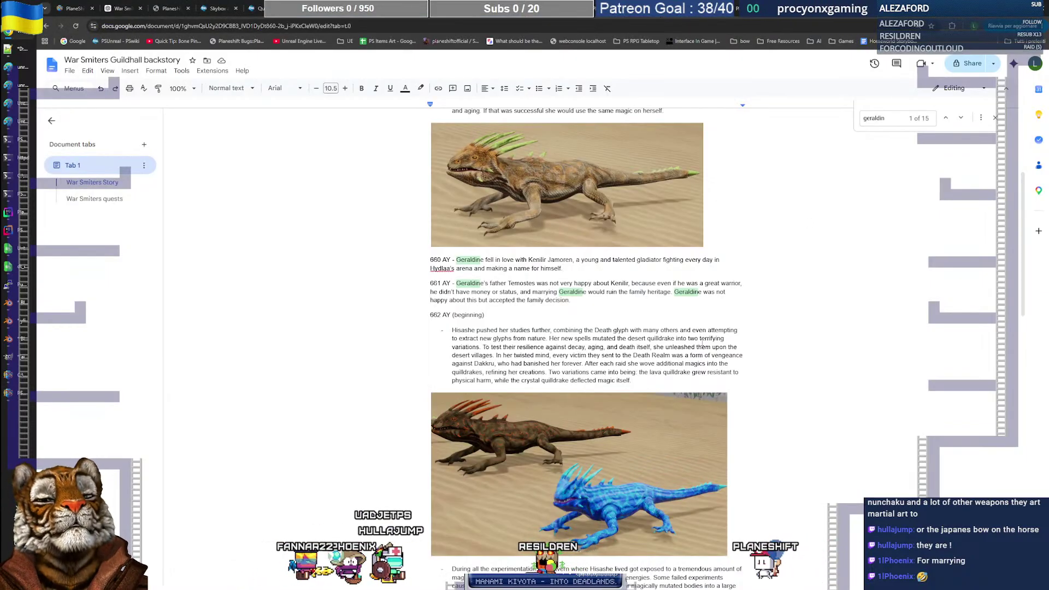
pyautogui.scroll(-2, 708, 345)
pyautogui.scroll(-4, 707, 345)
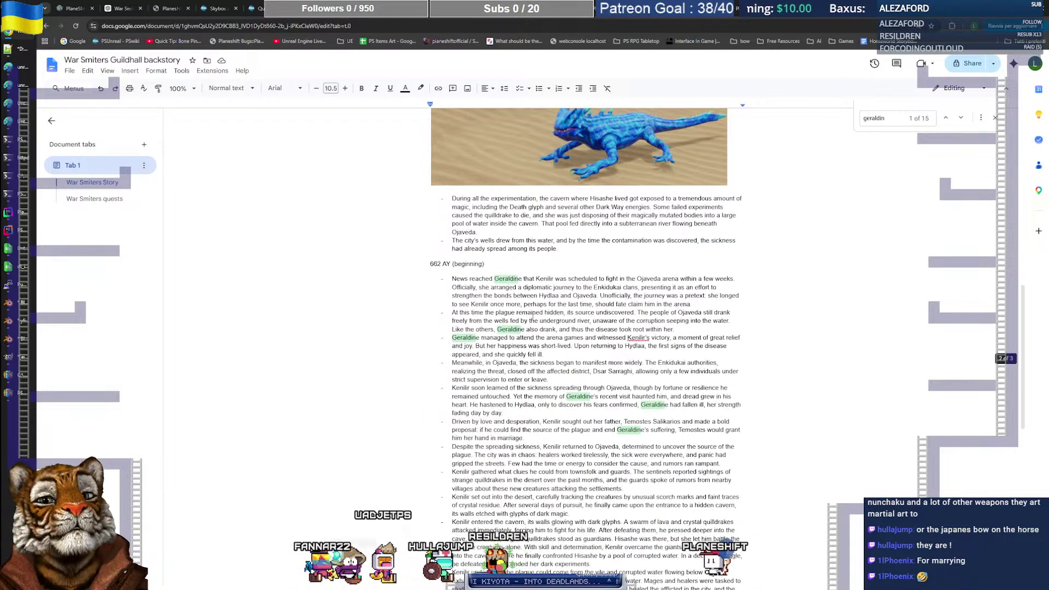
pyautogui.scroll(-2, 604, 430)
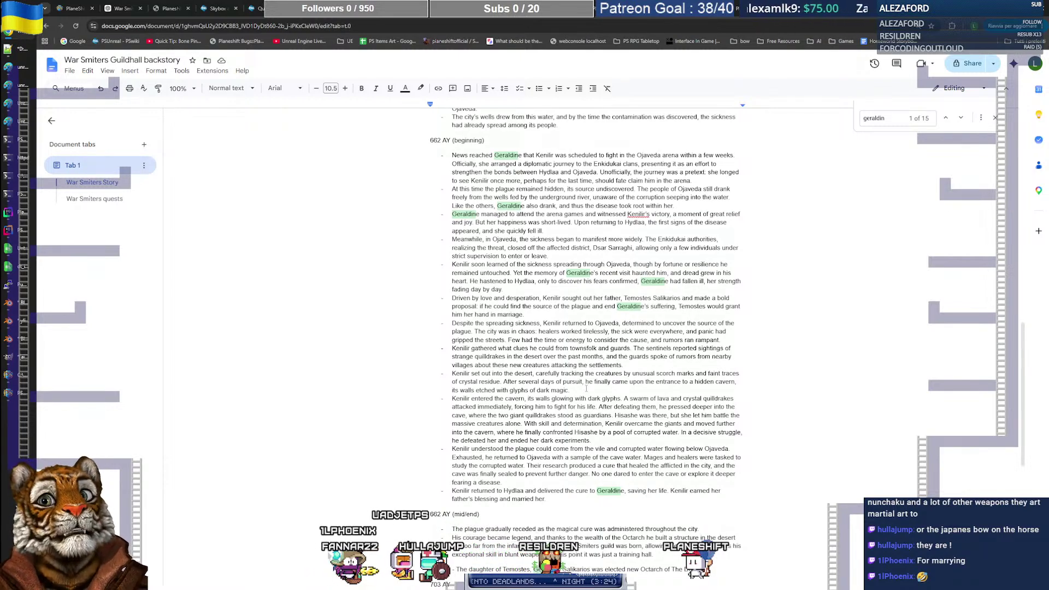
pyautogui.scroll(-3, 587, 387)
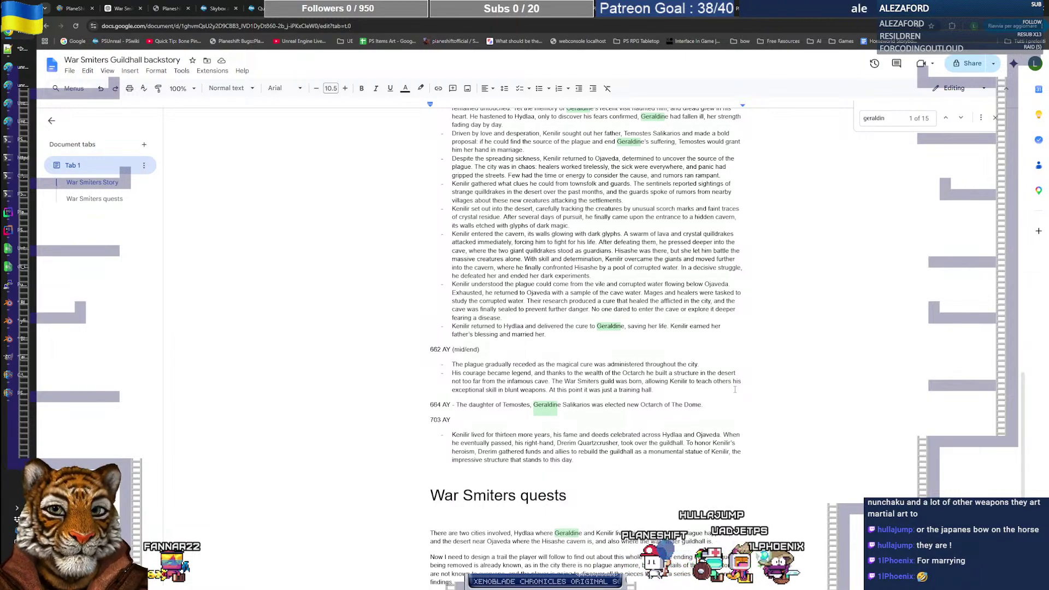
# Step: Return to the ChatGPT conversation and extend the prompt's topic list with ", being saved, her father, and becoming an Octarch."
pyautogui.hotkey('alt', 'Tab')
pyautogui.hotkey('alt', 'Tab')
pyautogui.press('Tab')
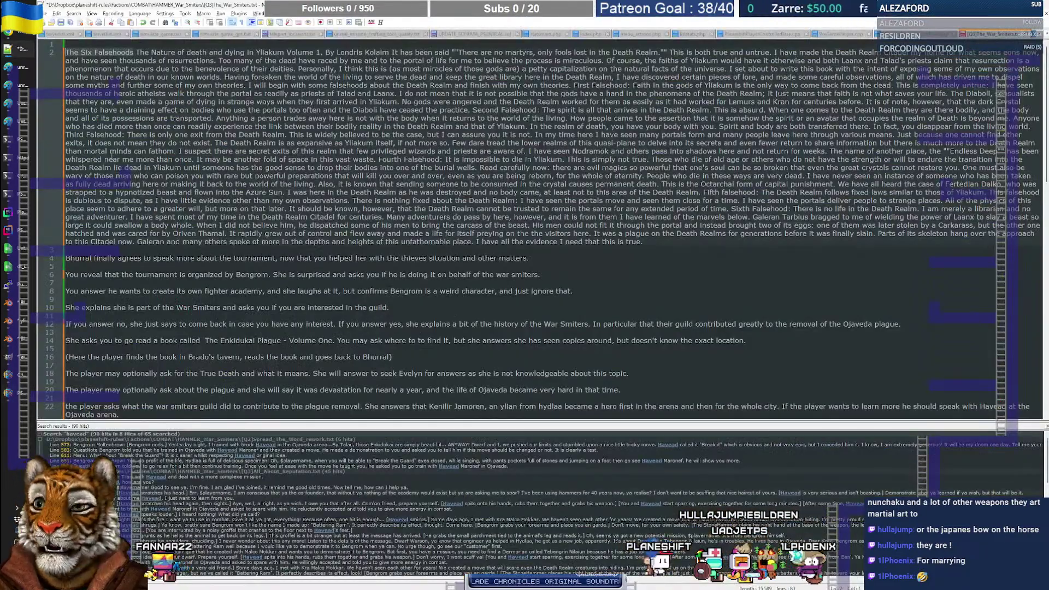
pyautogui.click(14, 36)
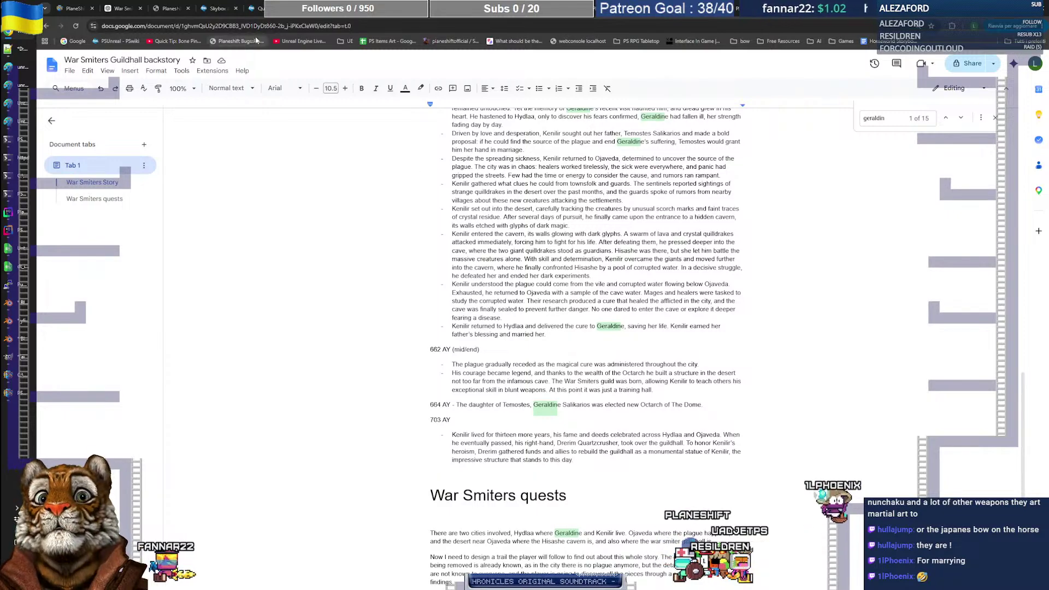
pyautogui.click(125, 9)
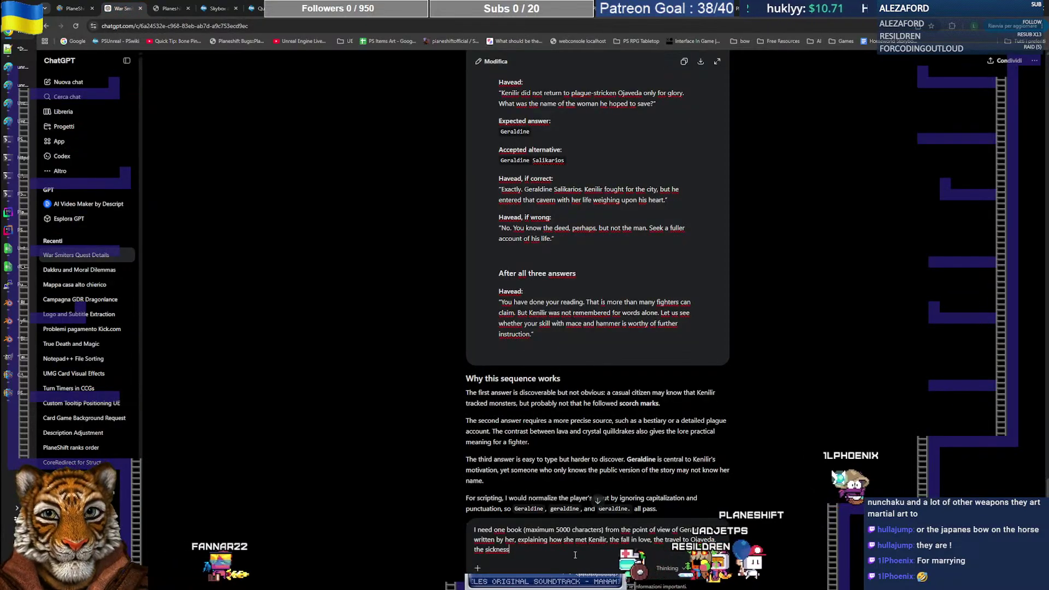
pyautogui.click(555, 557)
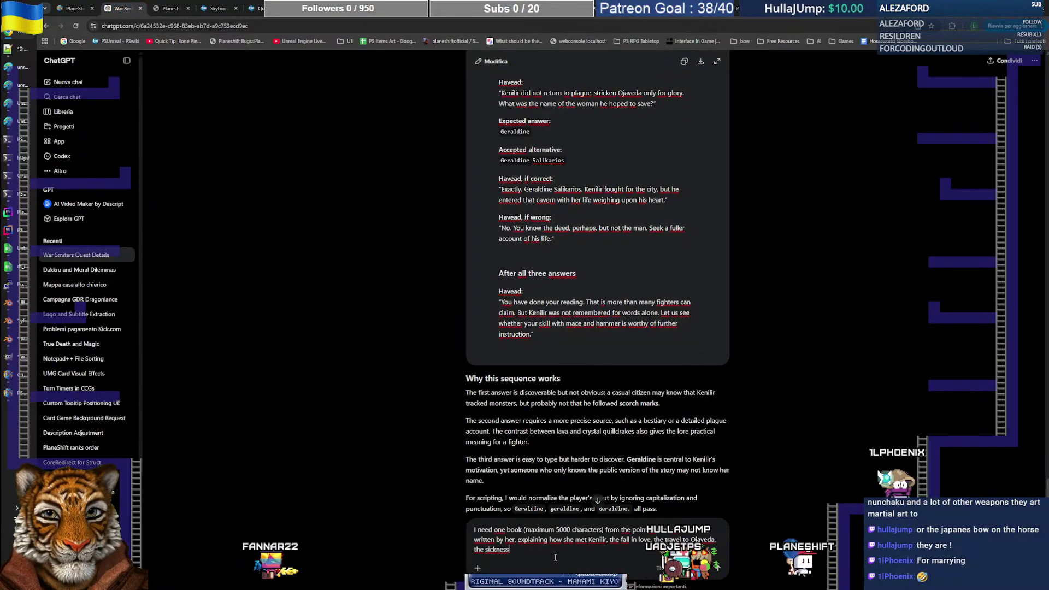
pyautogui.write(', ther father, and becoming an Octacr')
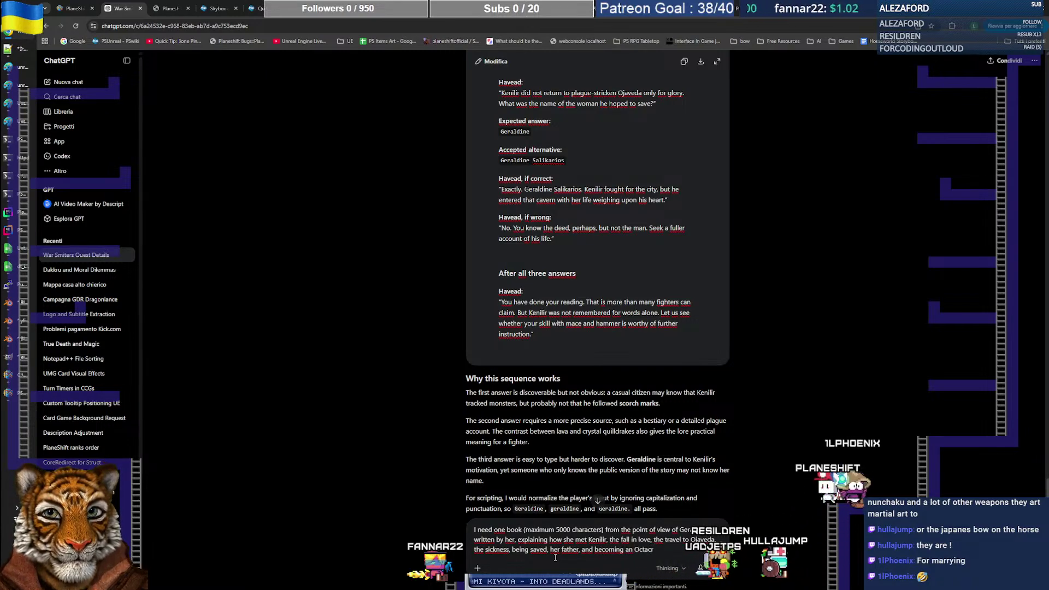
pyautogui.press('BackSpace')
pyautogui.press('BackSpace')
pyautogui.write('t')
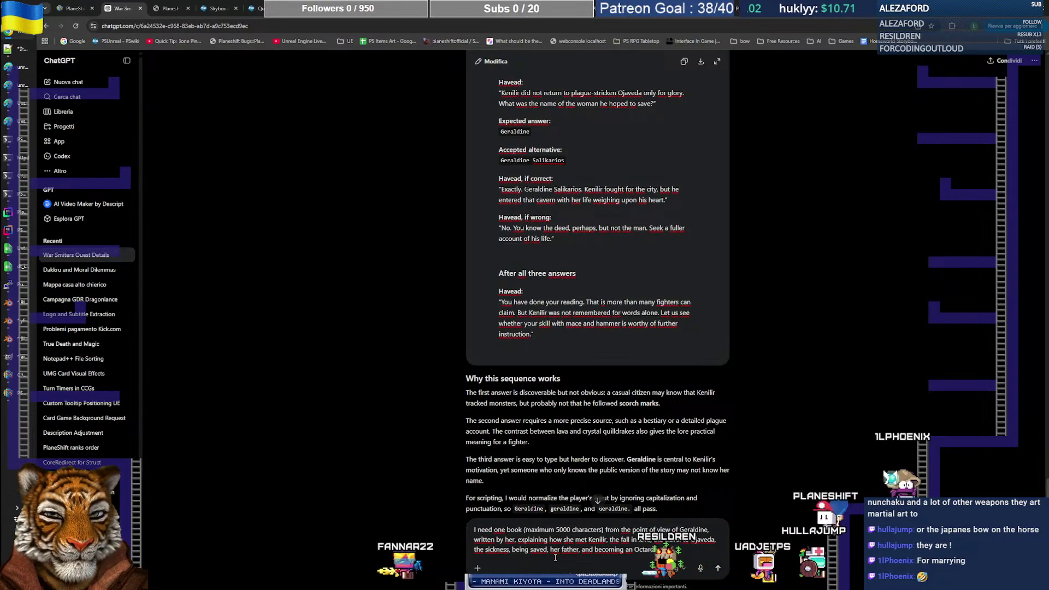
# Step: Add the sentence "It should reveal only at the end she is now an Octarch" to the prompt
pyautogui.write(' It sho')
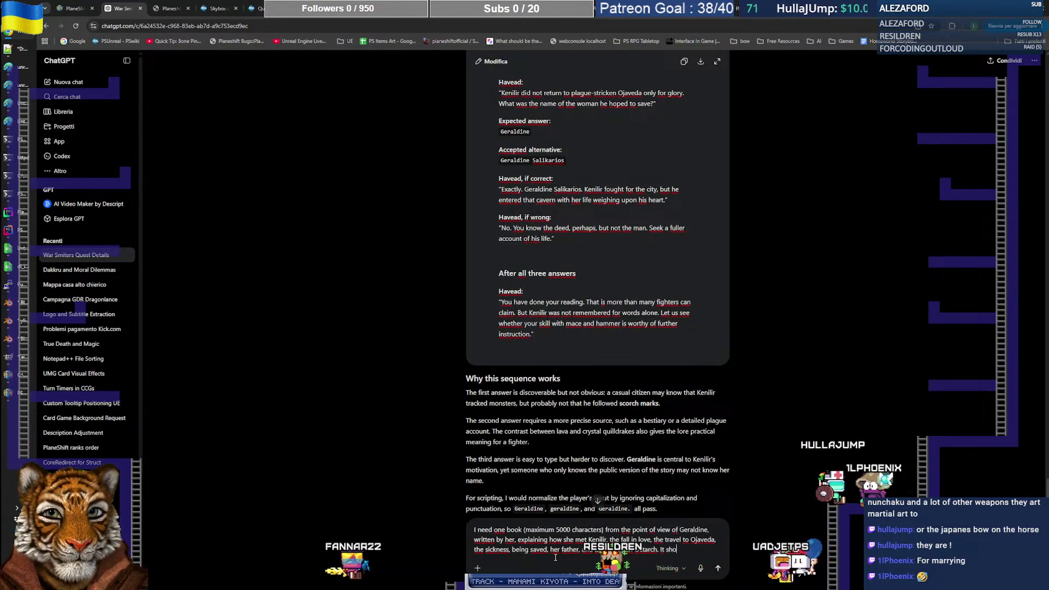
pyautogui.write('uld')
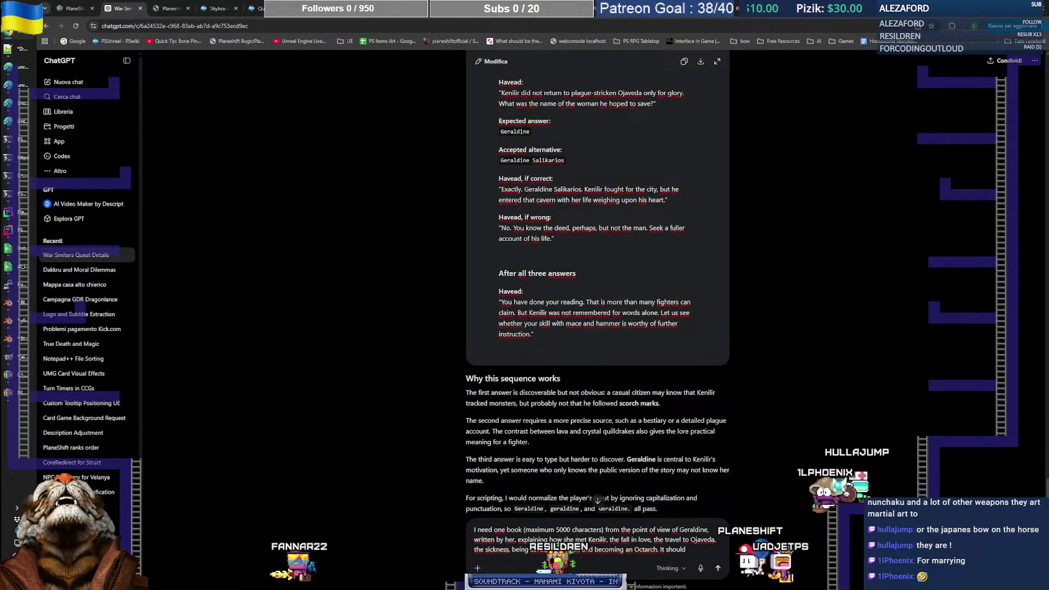
pyautogui.write(' have some')
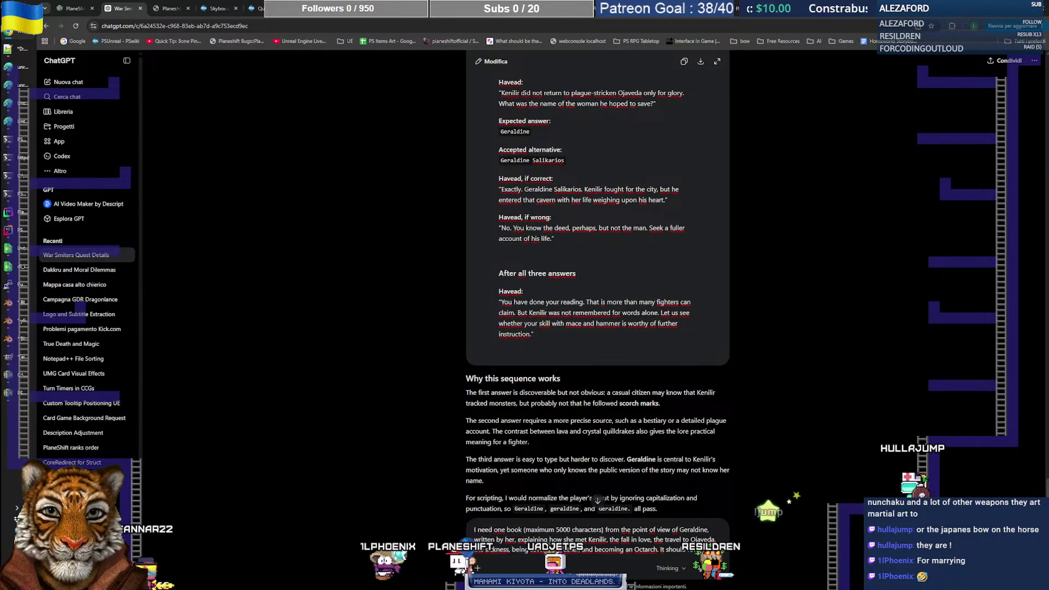
pyautogui.write('eal only at the end ')
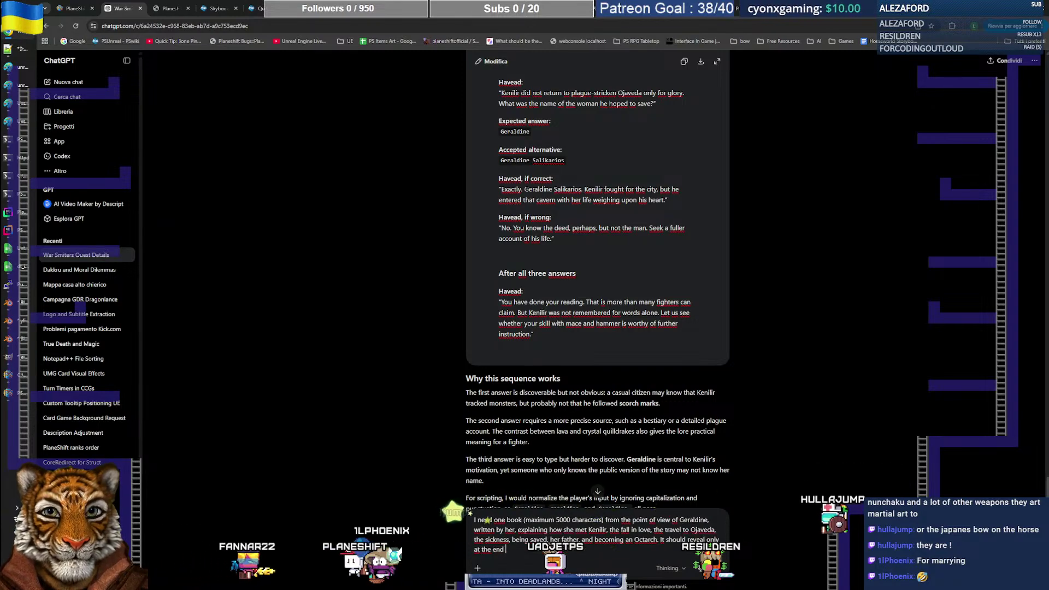
pyautogui.write('she is ')
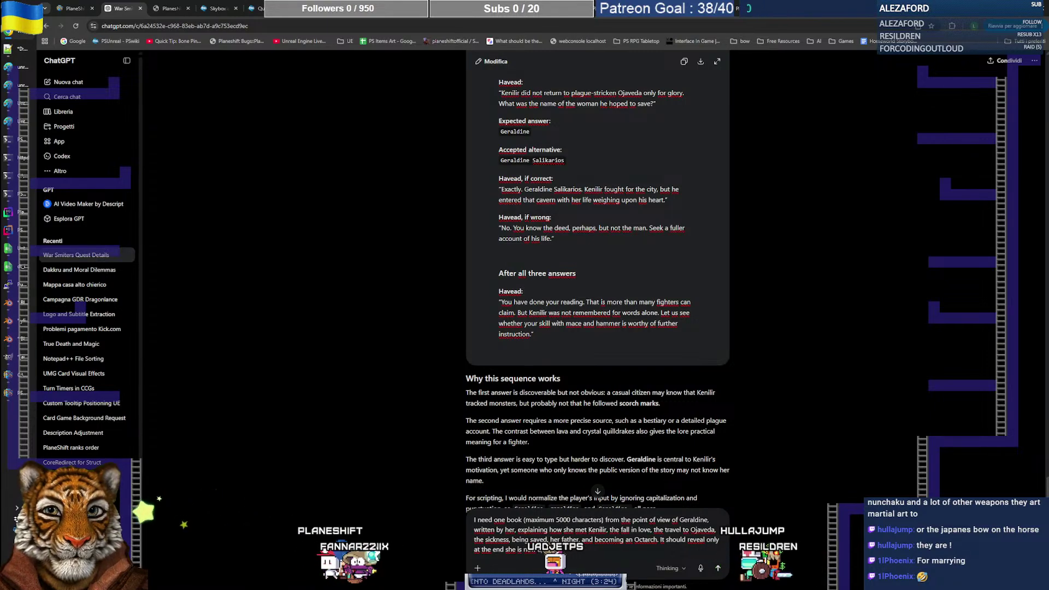
pyautogui.write('now an Octarch')
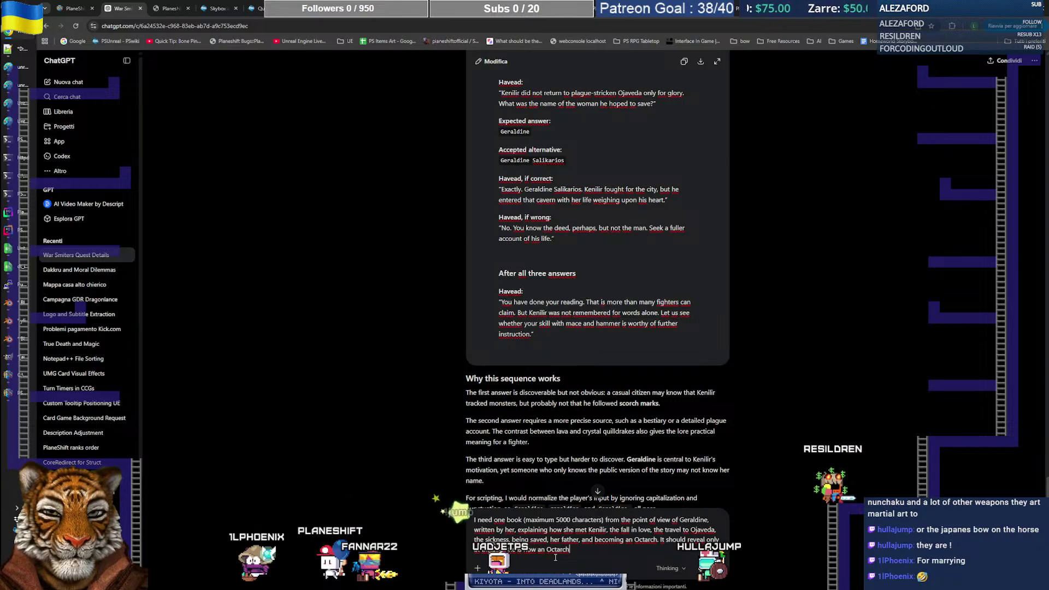
pyautogui.write(',')
pyautogui.press('BackSpace')
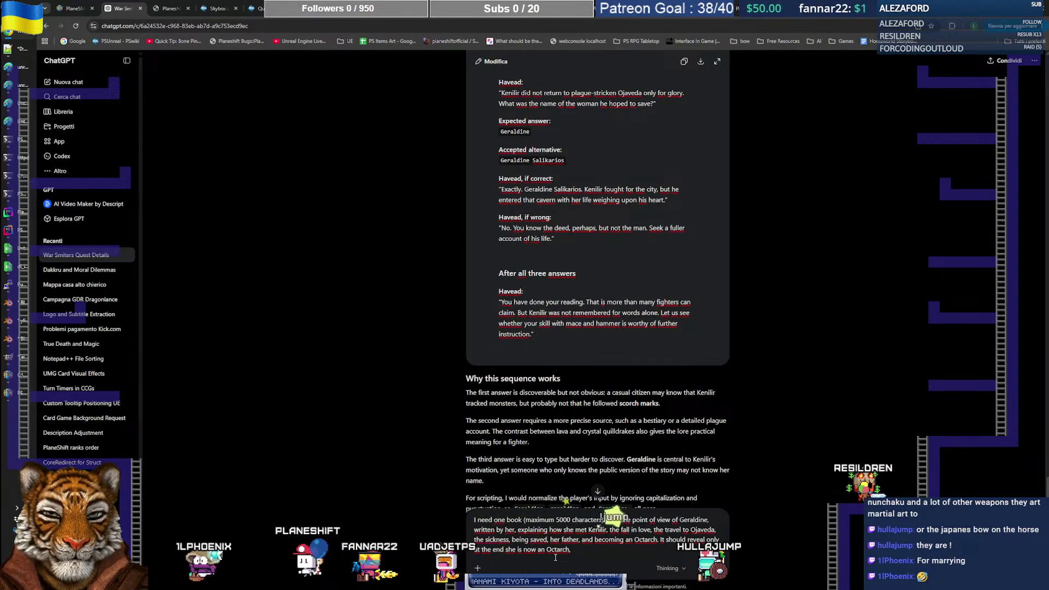
pyautogui.write('(a very')
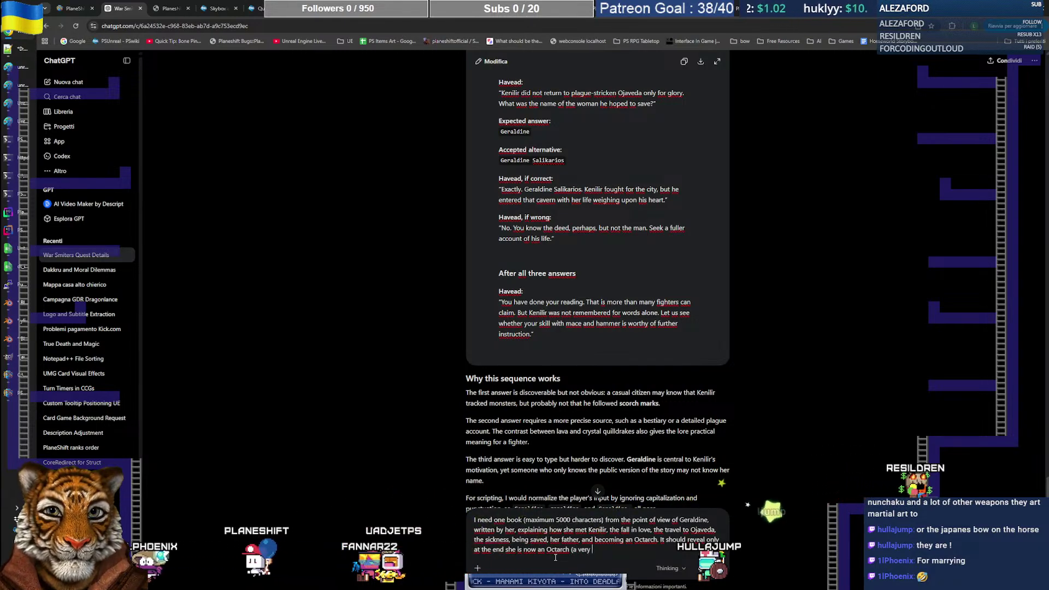
pyautogui.write(' powergul')
pyautogui.press('BackSpace')
pyautogui.press('BackSpace')
pyautogui.press('BackSpace')
pyautogui.write('ful')
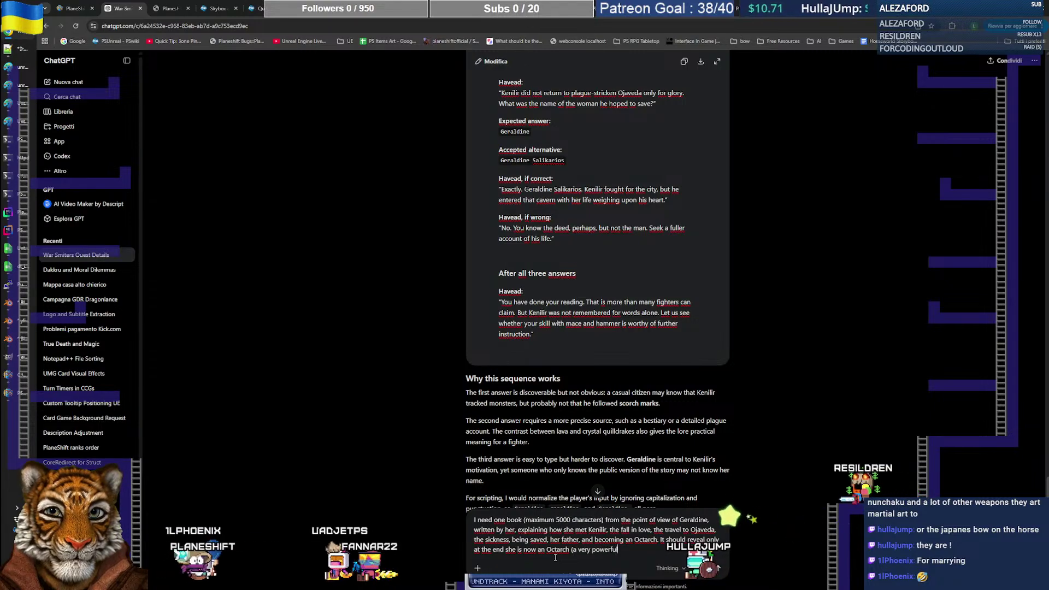
pyautogui.press('BackSpace')
pyautogui.press('BackSpace')
pyautogui.press('BackSpace')
pyautogui.press('BackSpace')
pyautogui.press('BackSpace')
pyautogui.press('BackSpace')
pyautogui.press('BackSpace')
pyautogui.press('BackSpace')
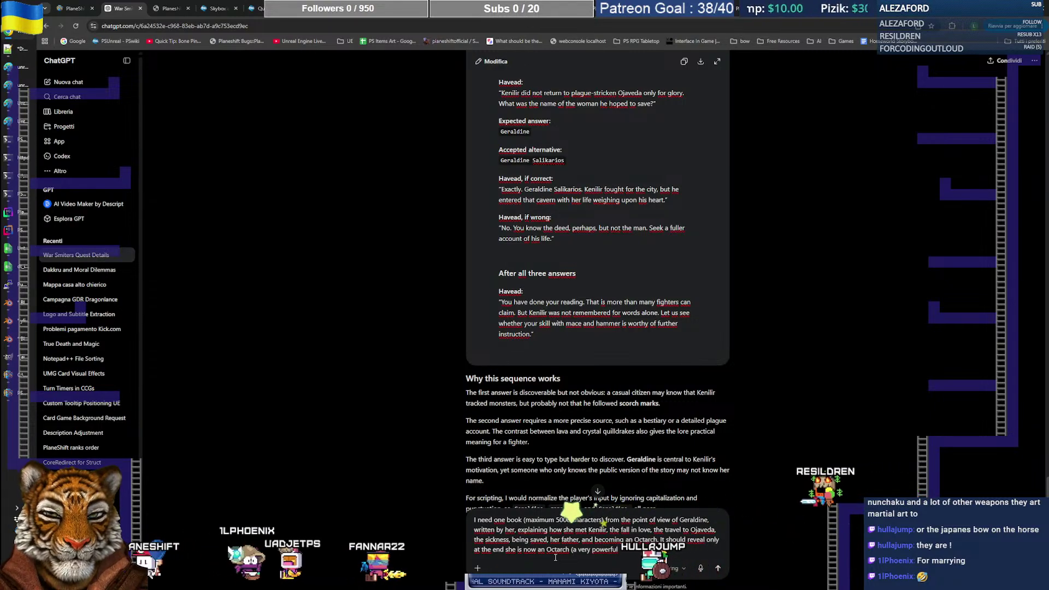
pyautogui.press('BackSpace')
pyautogui.press('BackSpace')
pyautogui.press('BackSpace')
pyautogui.press('BackSpace')
pyautogui.press('BackSpace')
pyautogui.press('BackSpace')
pyautogui.press('BackSpace')
pyautogui.press('BackSpace')
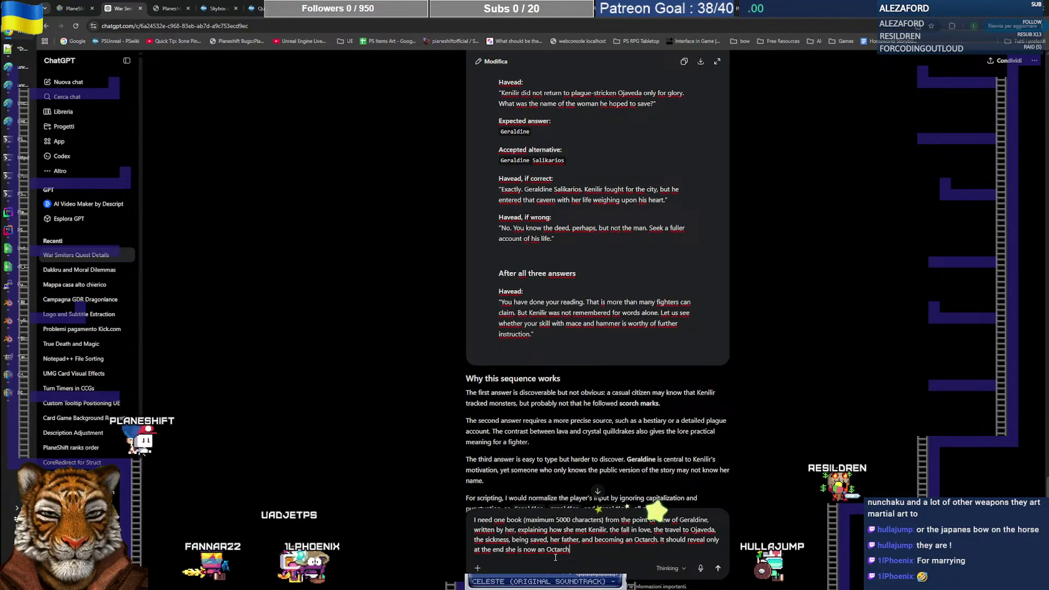
# Step: Append ", showing the story from the perspective of a fragile girl" to the prompt's last sentence
pyautogui.write(', s')
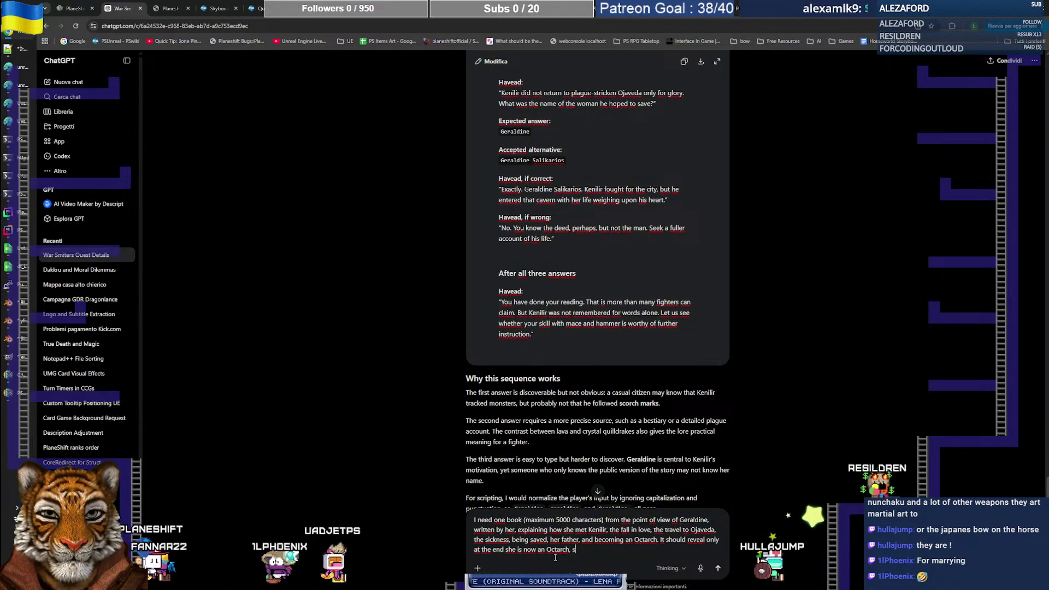
pyautogui.write('howing the story ')
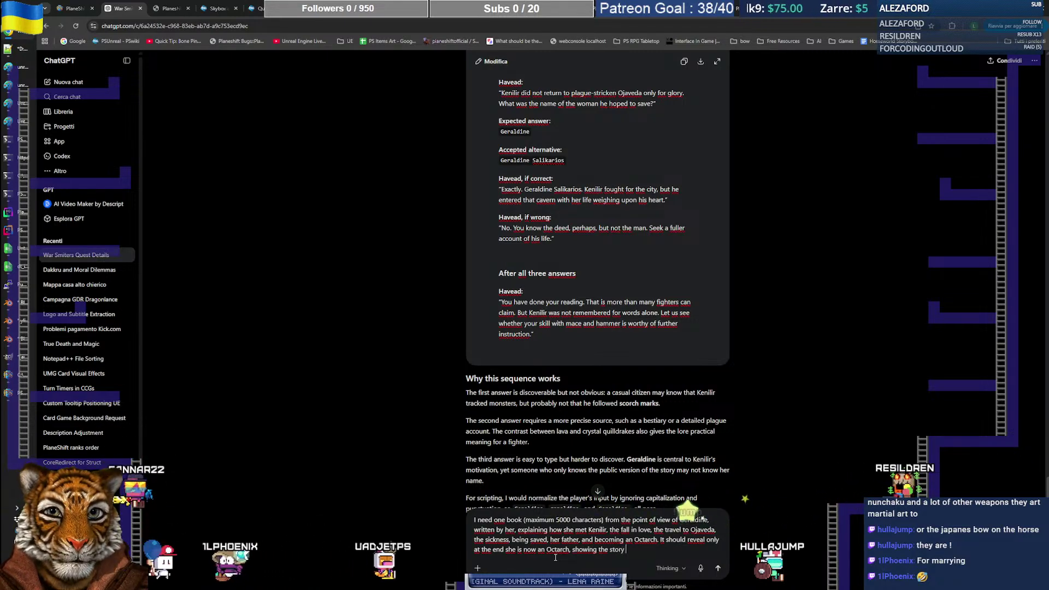
pyautogui.write('from the per')
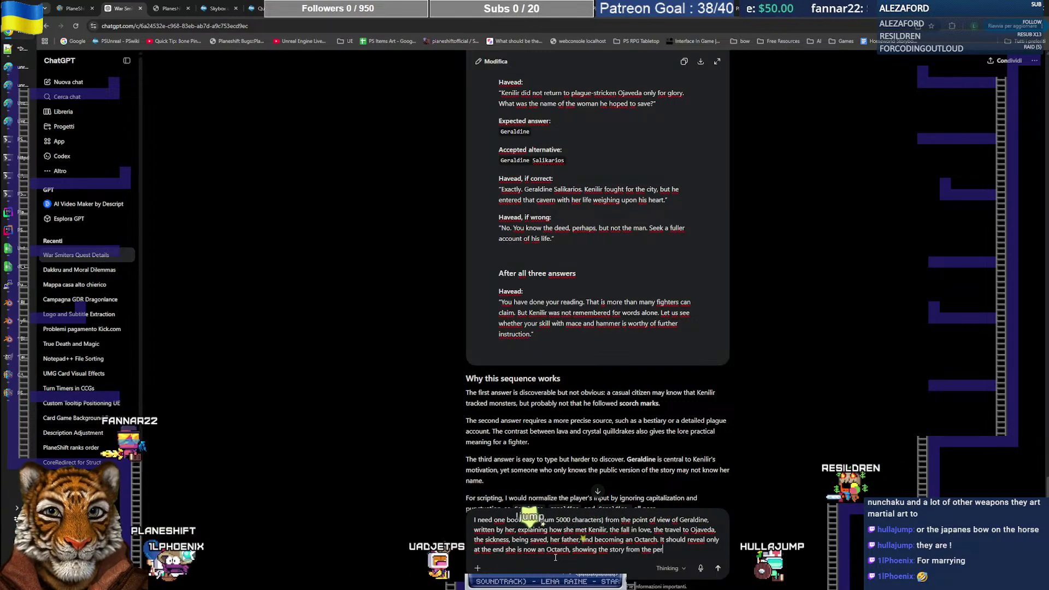
pyautogui.write('spective of a ')
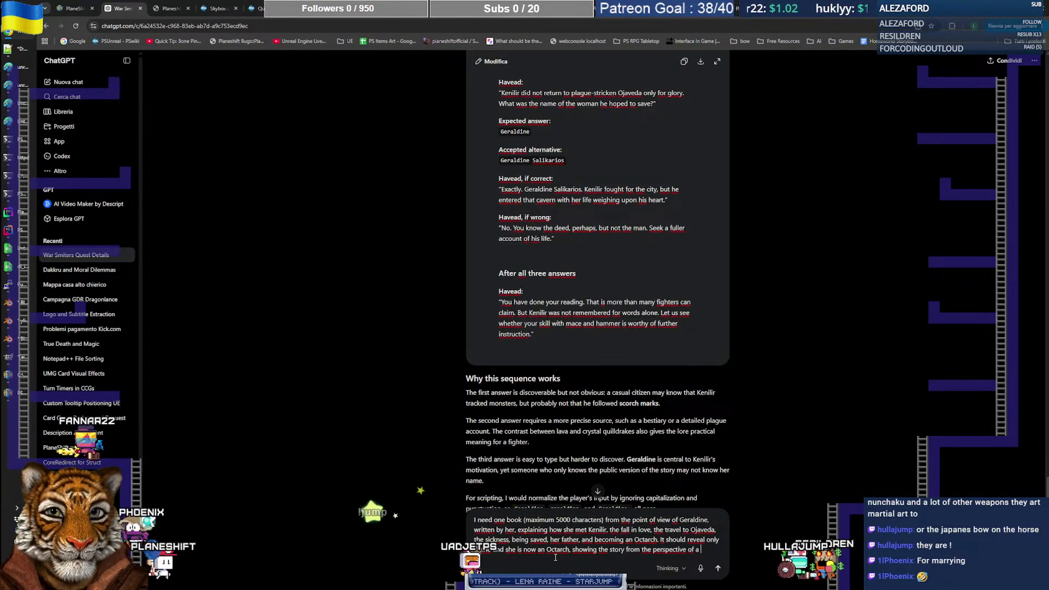
pyautogui.write('fragile girl')
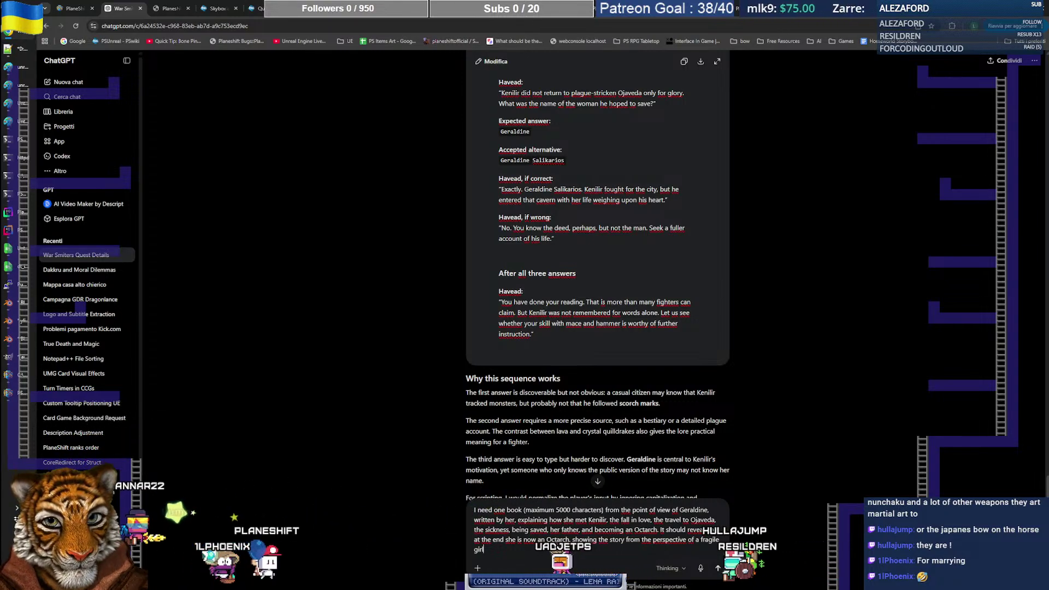
# Step: Replace "a fragile girl" at the end of the prompt with "a human feelings and weaknesses"
pyautogui.hotkey('ctrl', 'shift', 'Left')
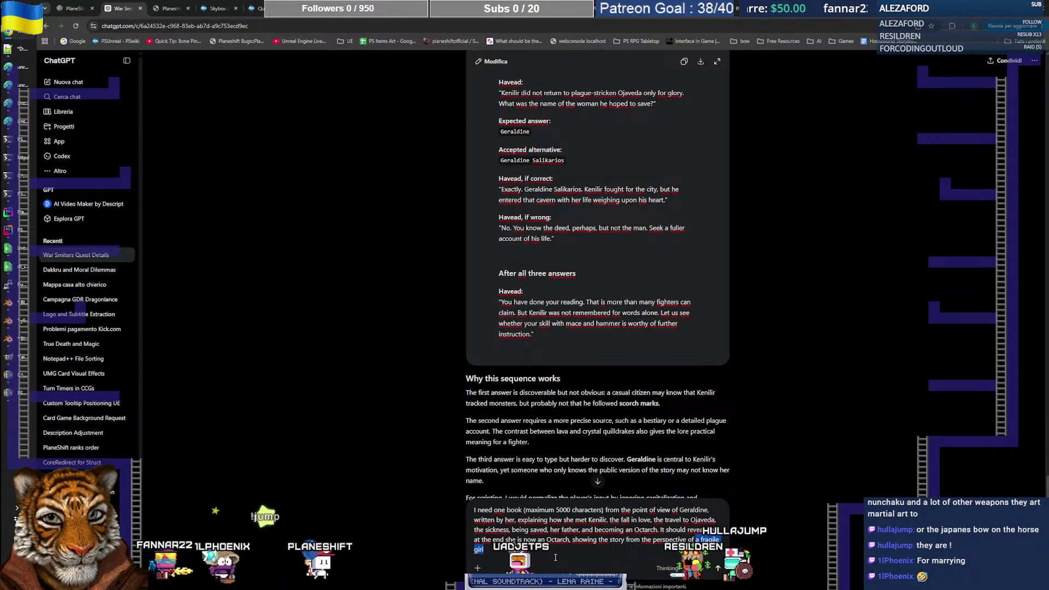
pyautogui.hotkey('ctrl', 'shift', 'Left')
pyautogui.hotkey('ctrl', 'shift', 'Left')
pyautogui.write('an')
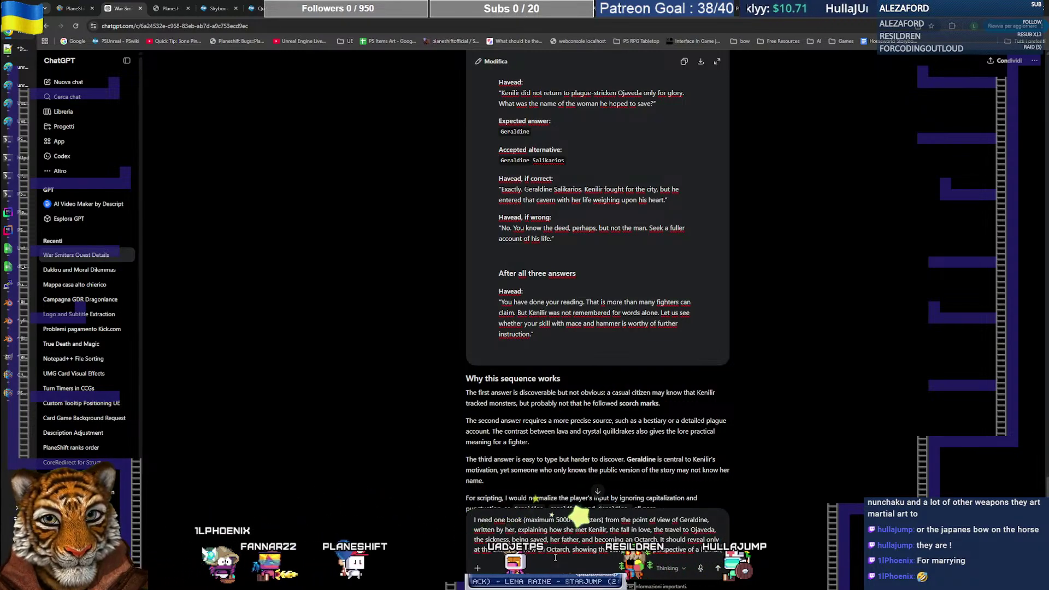
pyautogui.write('feeli')
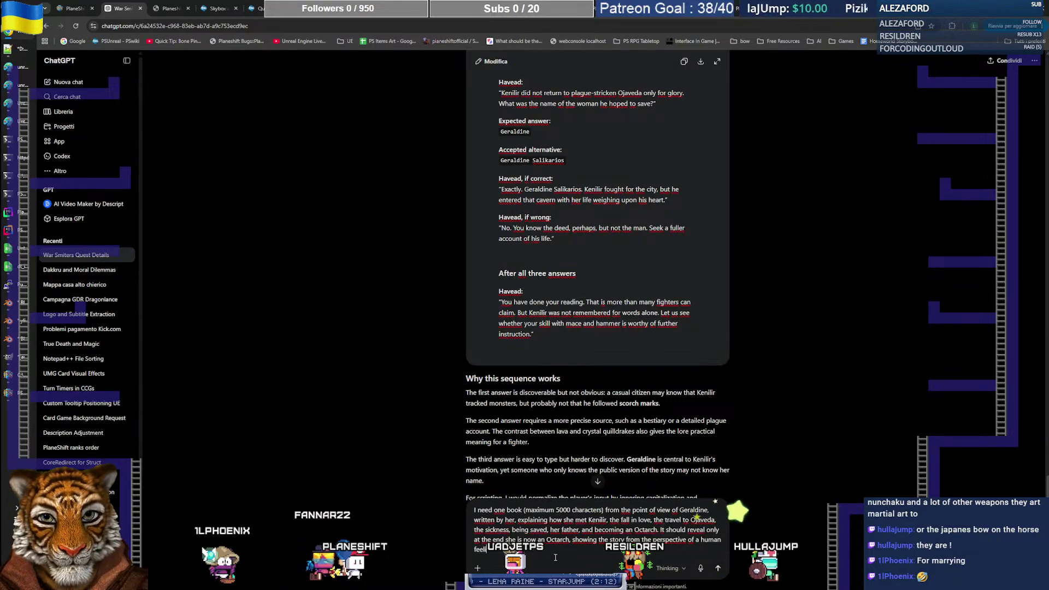
pyautogui.write('ng')
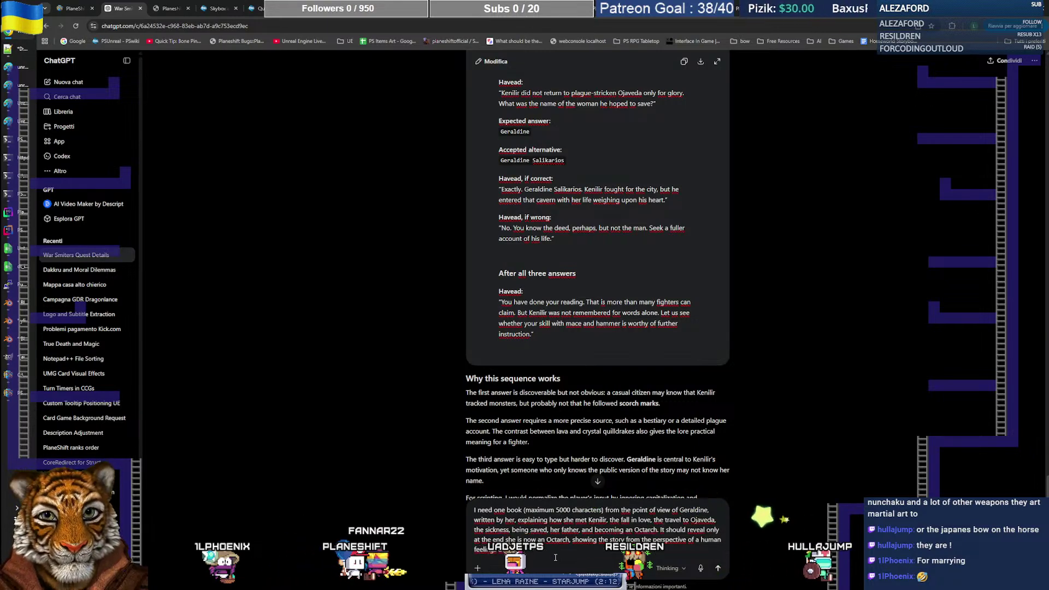
pyautogui.write('s and wea')
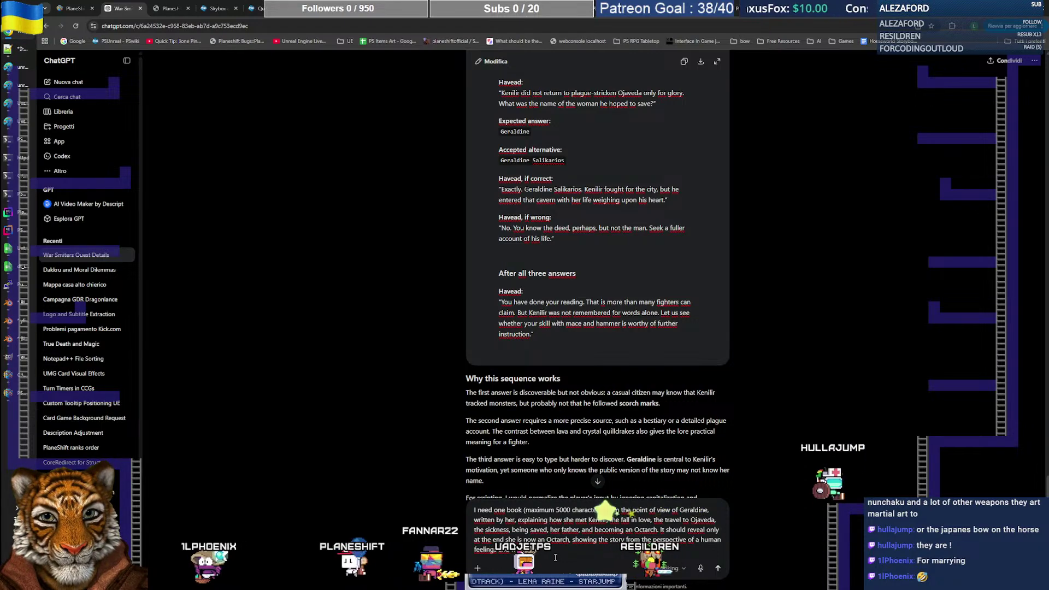
pyautogui.write('knesses, ')
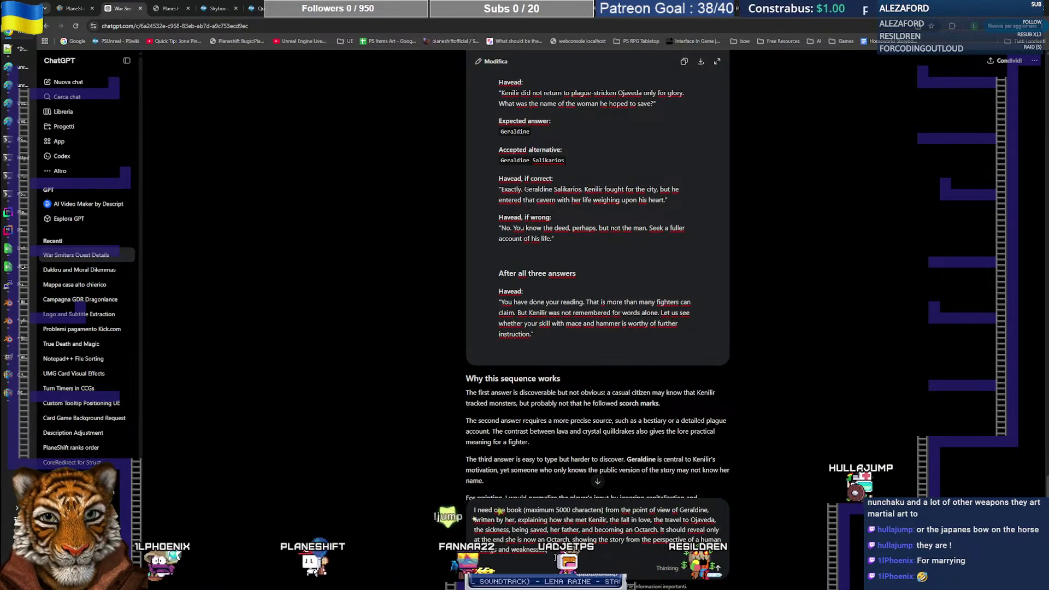
# Step: Extend the prompt with ", then revealing her power as Octarch at the end." and send it
pyautogui.write('then ')
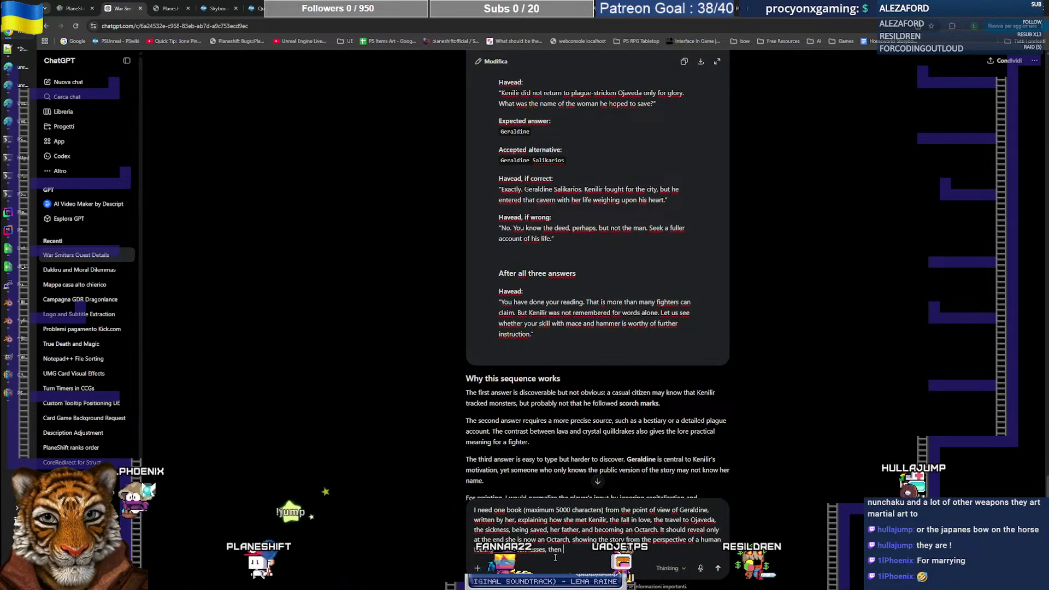
pyautogui.write('reve')
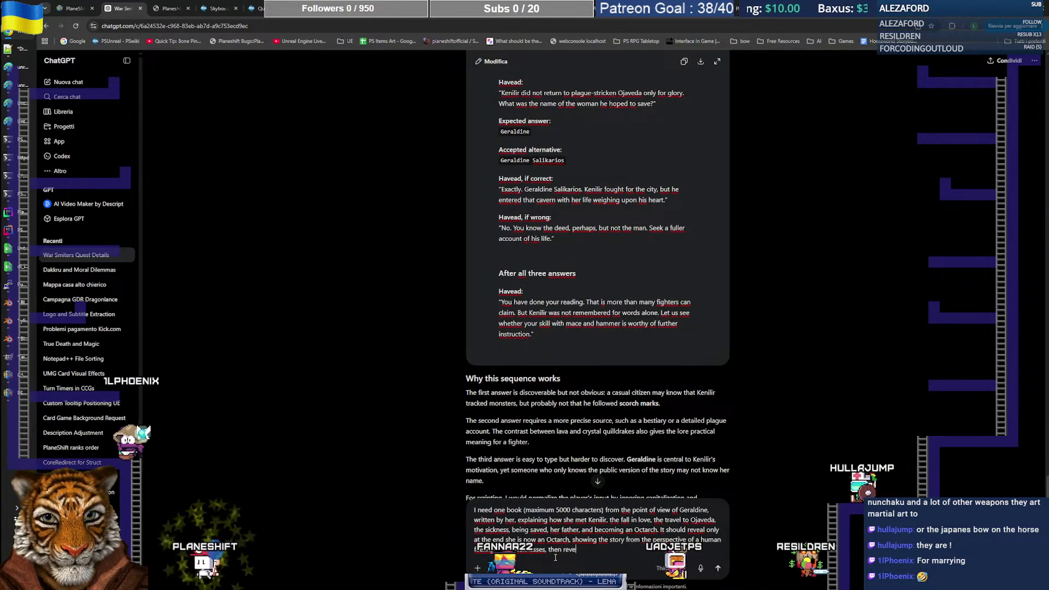
pyautogui.write('aling her power as Octa')
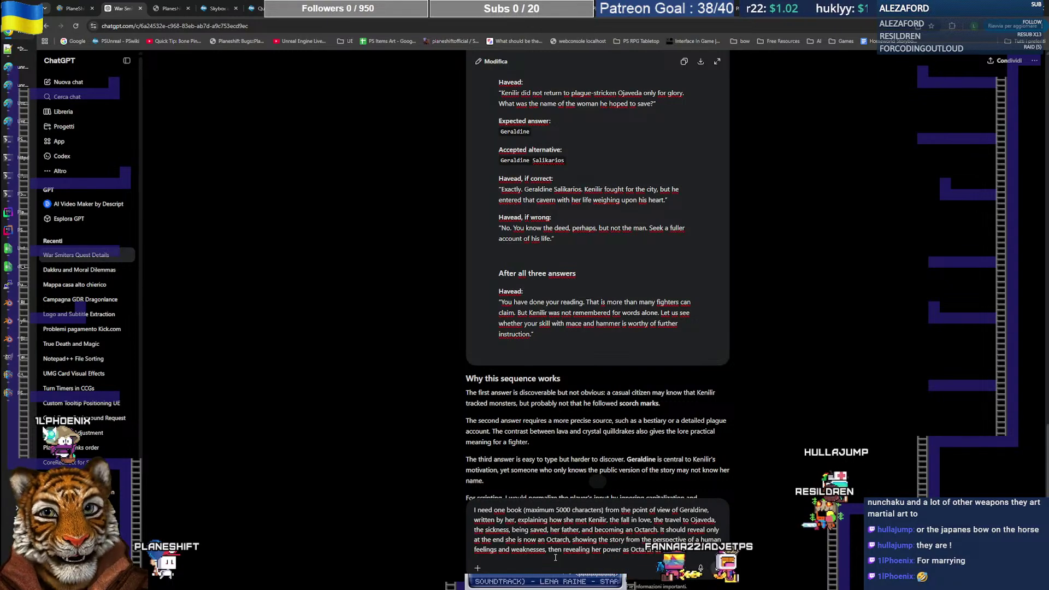
pyautogui.press('Return')
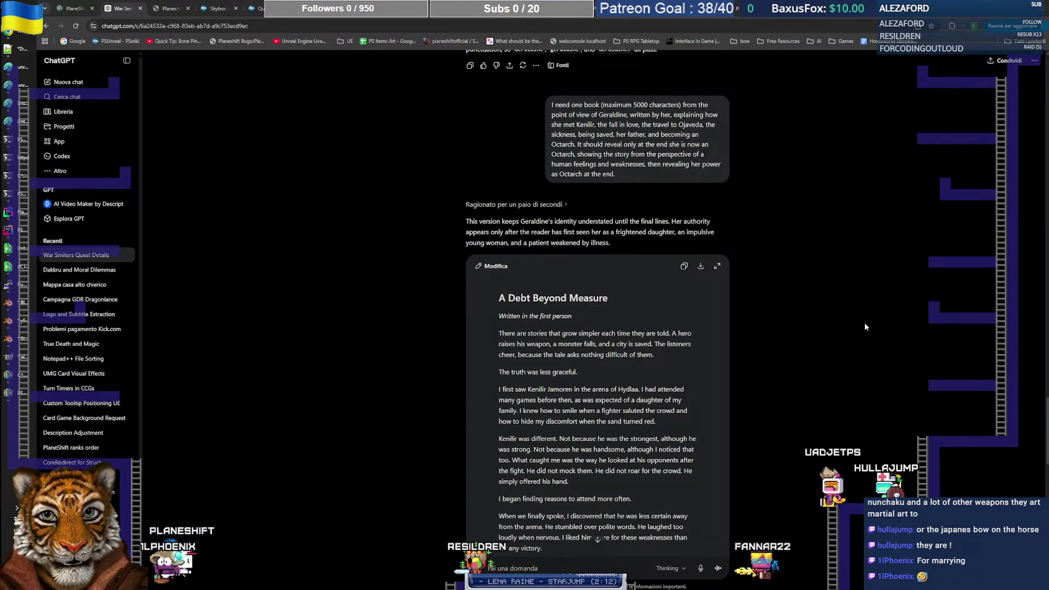
# Step: Read the generated book "A Debt Beyond Measure" from its opening paragraph through the closing Octarch lines
pyautogui.scroll(-2, 819, 348)
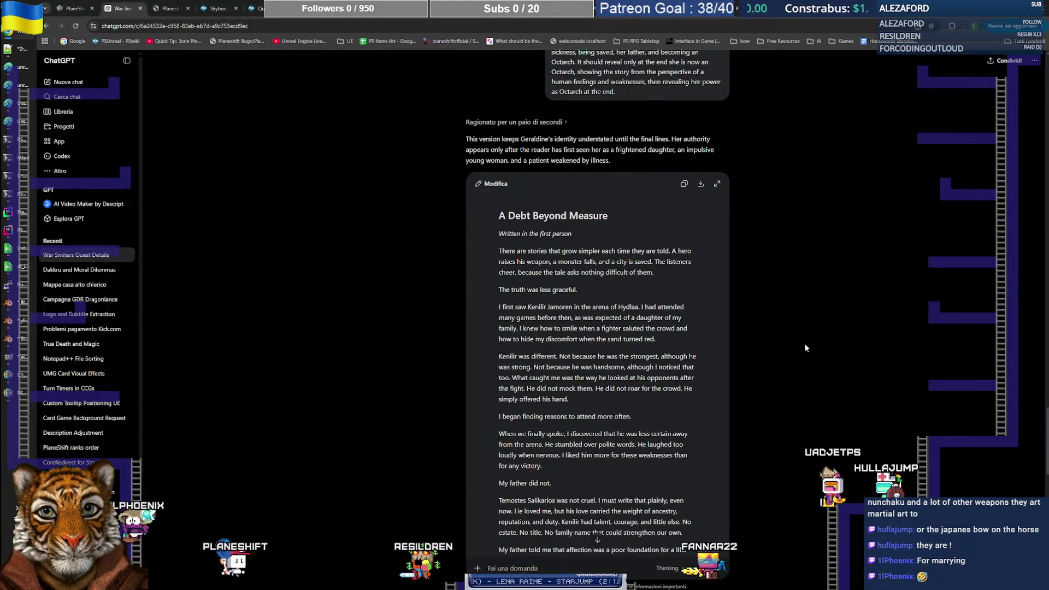
pyautogui.scroll(-1, 805, 348)
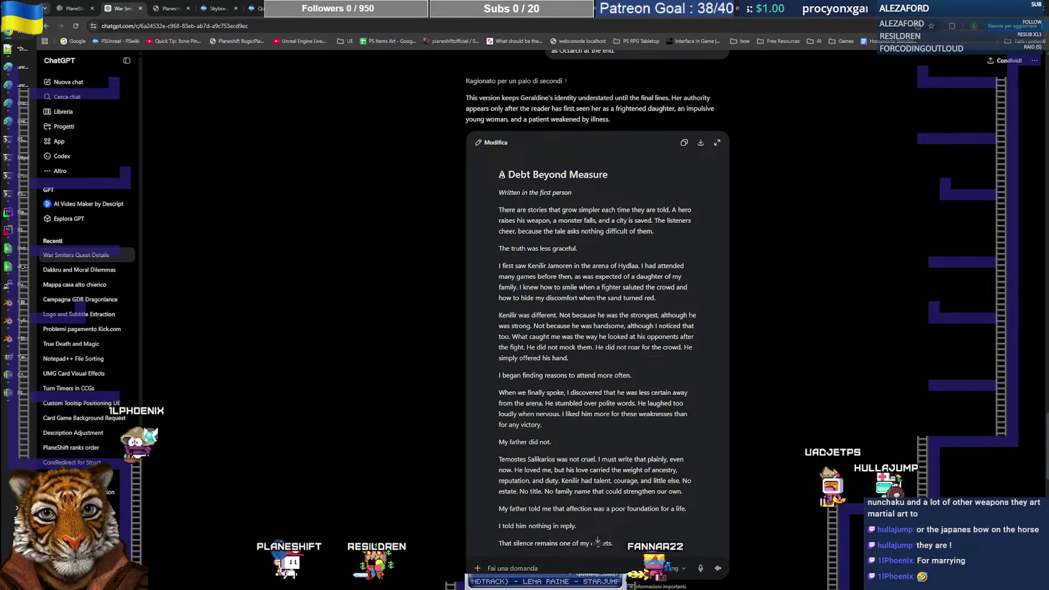
pyautogui.tripleClick(501, 174)
pyautogui.click(535, 200)
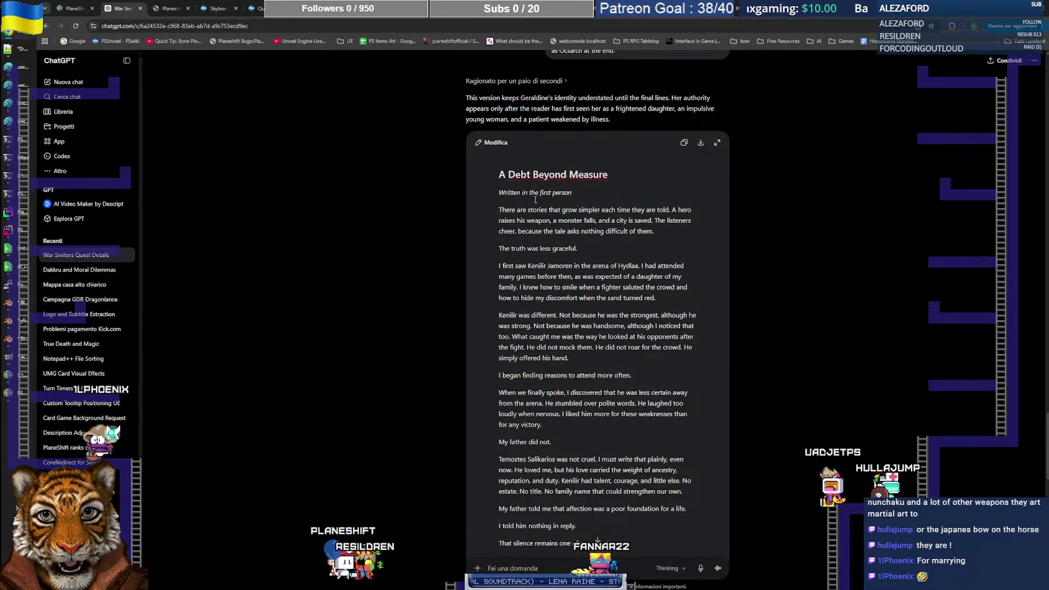
pyautogui.moveTo(499, 193); pyautogui.dragTo(590, 193)
pyautogui.click(583, 202)
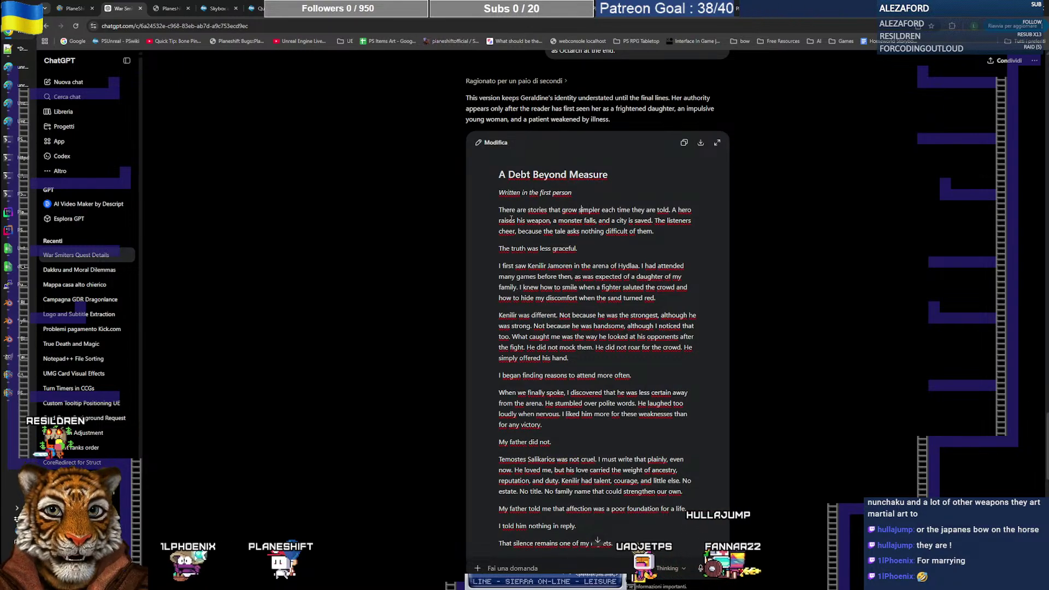
pyautogui.moveTo(500, 210)
pyautogui.mouseDown()
pyautogui.moveTo(598, 247)
pyautogui.moveTo(504, 214)
pyautogui.mouseUp()
pyautogui.click(603, 239)
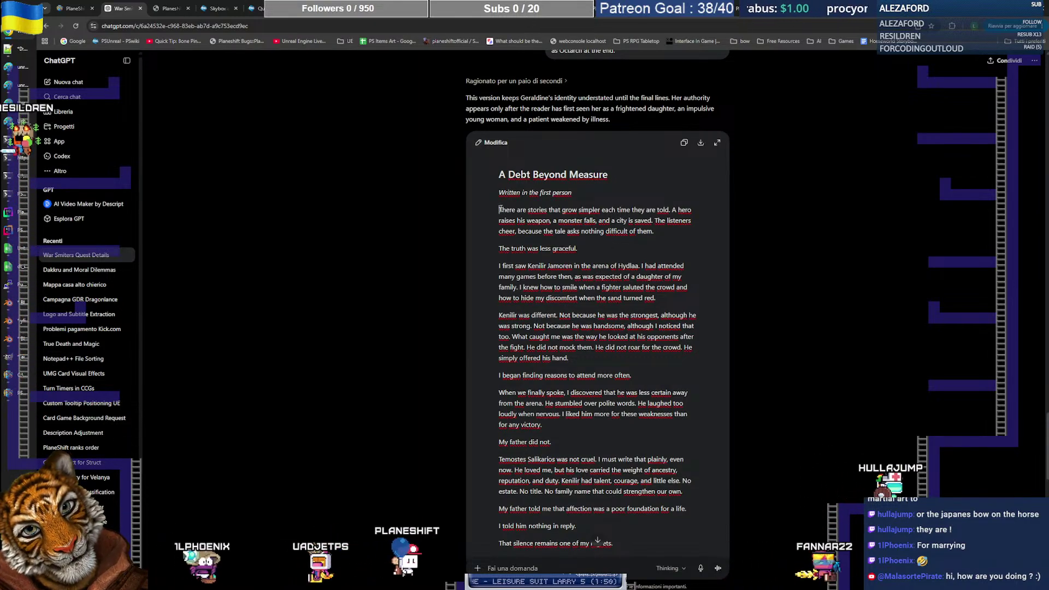
pyautogui.moveTo(499, 209); pyautogui.dragTo(679, 231)
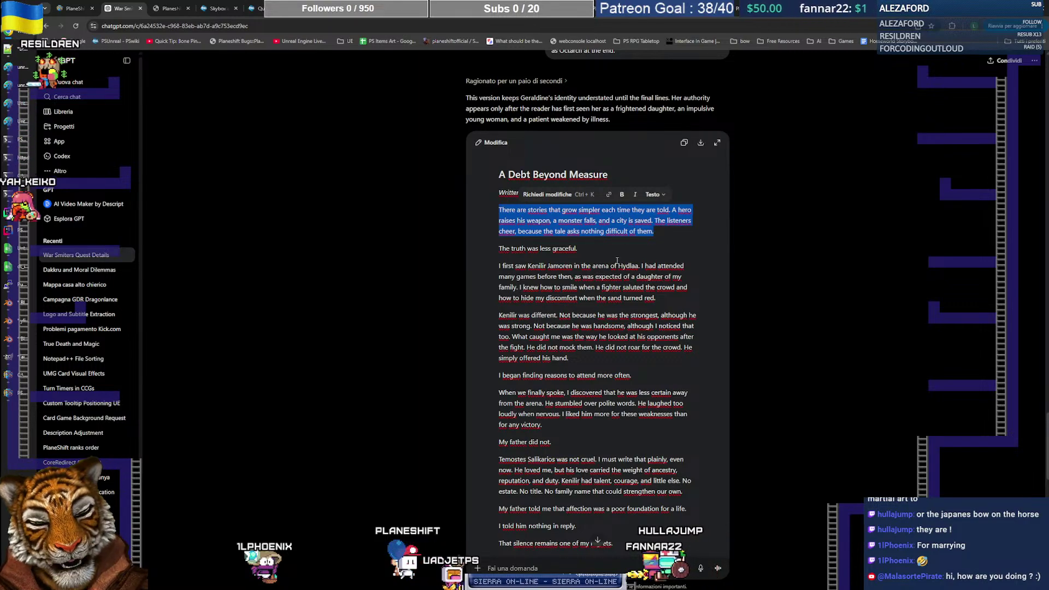
pyautogui.click(660, 232)
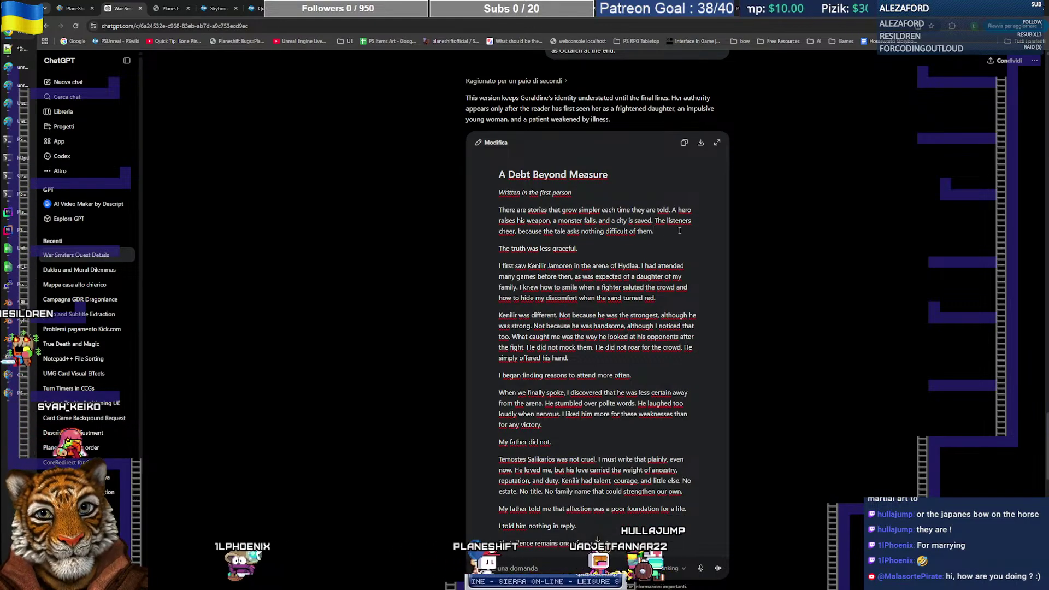
pyautogui.moveTo(680, 230); pyautogui.dragTo(487, 211)
pyautogui.click(652, 235)
pyautogui.scroll(-4, 639, 250)
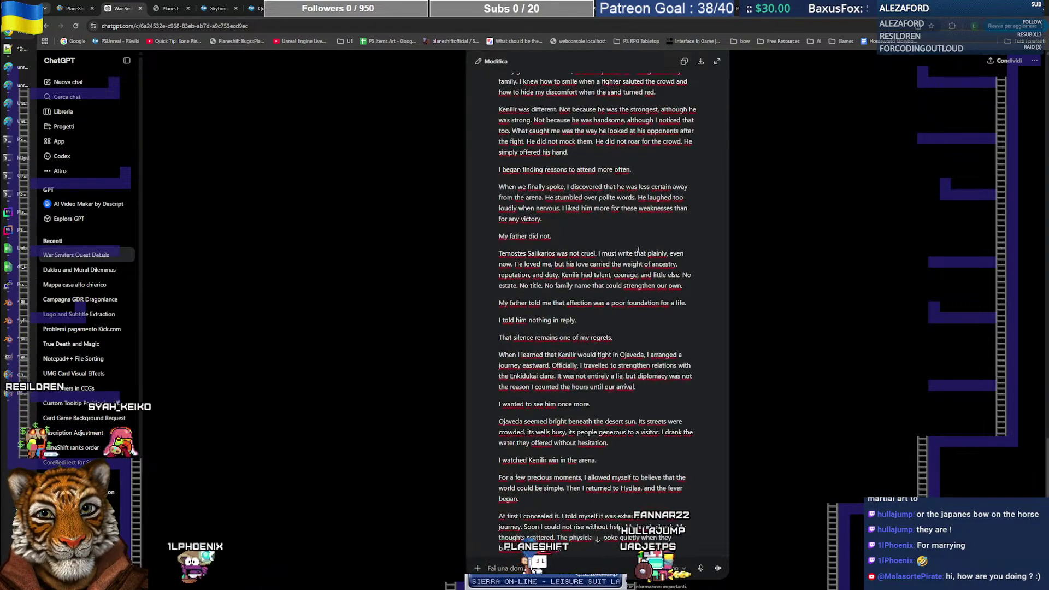
pyautogui.scroll(-15, 639, 251)
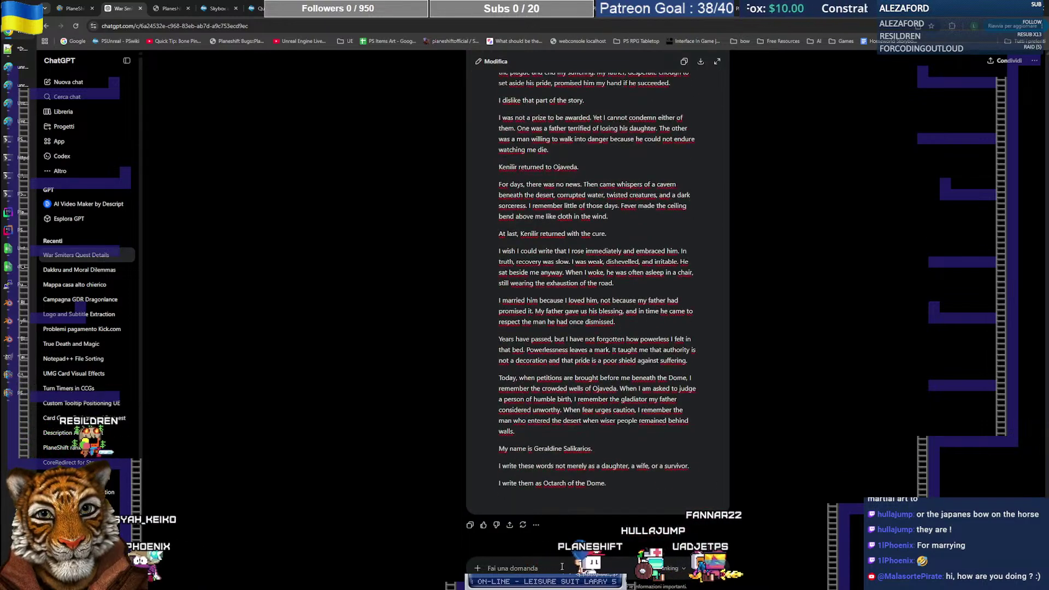
# Step: Write a follow-up saying "I really don't like the first part", quoting the book's opening paragraph and calling it too obvious and simple
pyautogui.click(557, 568)
pyautogui.write("I really don'")
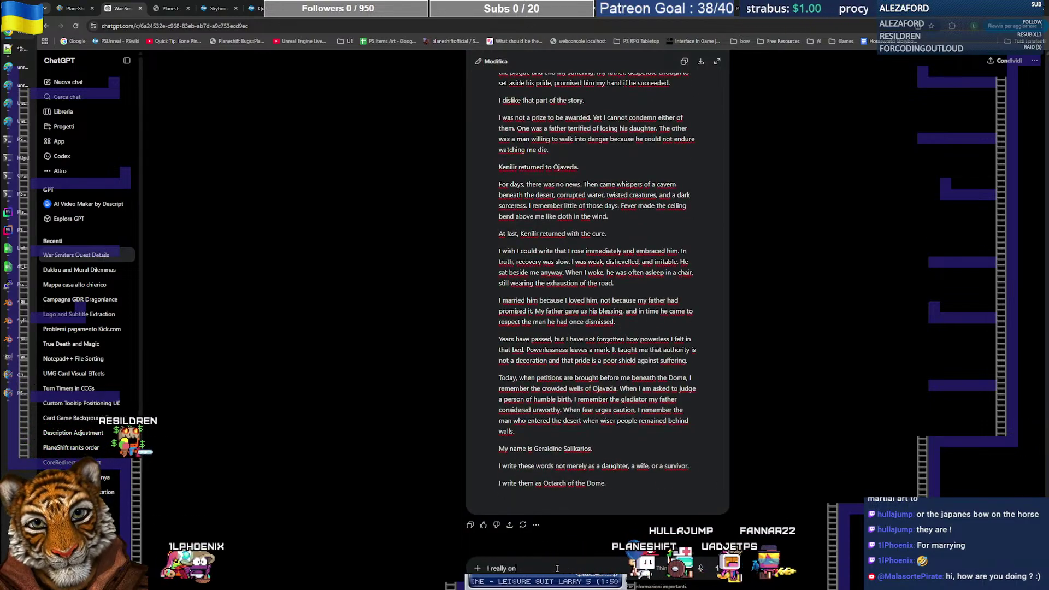
pyautogui.write('t like the ')
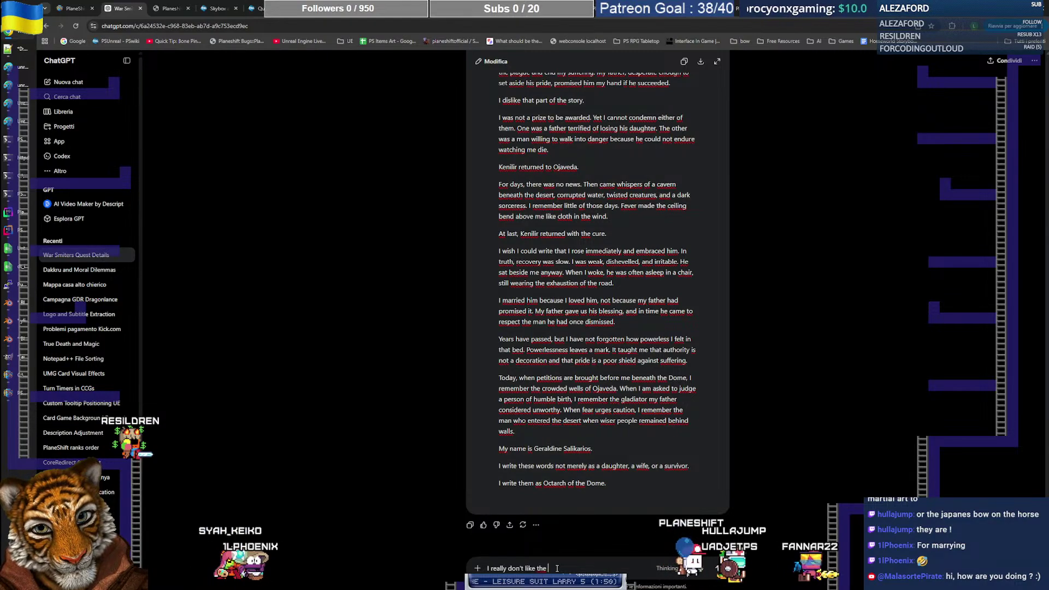
pyautogui.write('first part:')
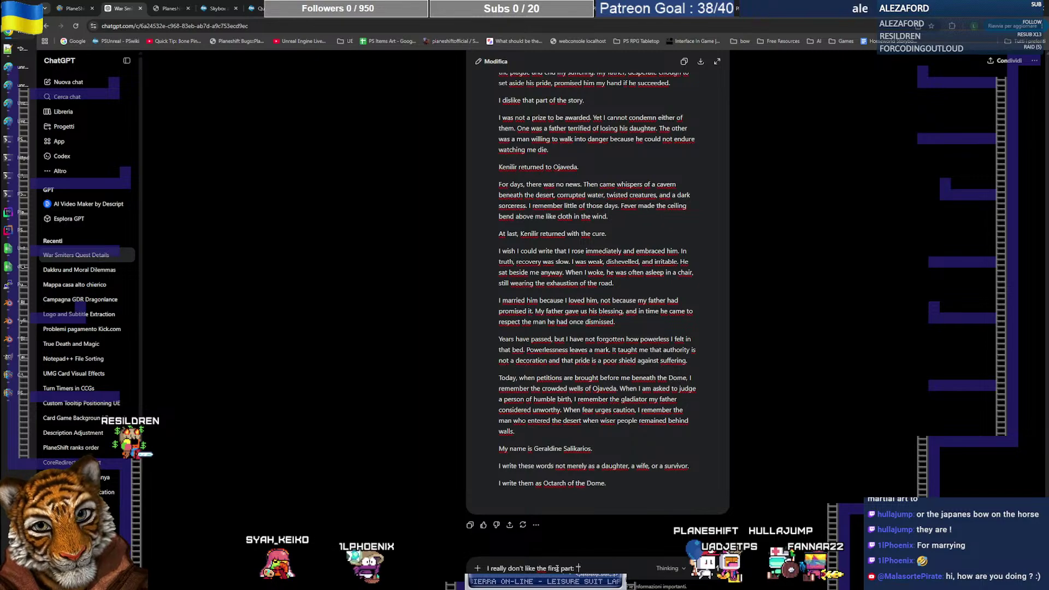
pyautogui.write('"There are stories that grow simpler each time they are told. A hero raises his weapon, a monster falls, and a city is saved. The listeners cheer, because the tale asks nothing difficult of them."')
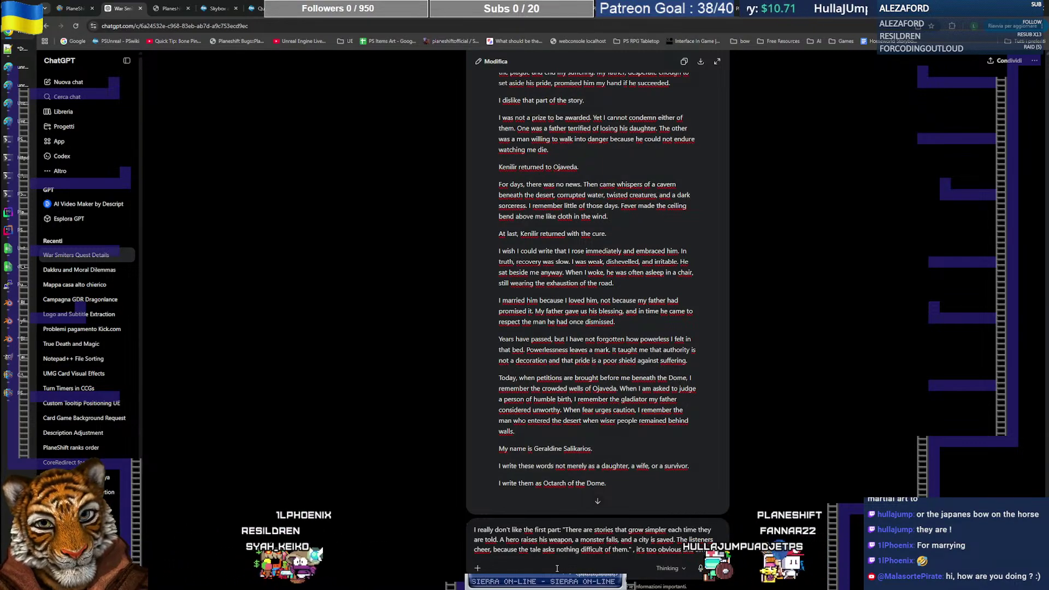
# Step: Add "Give me an alternative for this part" to the follow-up and send it
pyautogui.hotkey('shift', 'Return')
pyautogui.write('GFive')
pyautogui.press('BackSpace')
pyautogui.press('BackSpace')
pyautogui.press('BackSpace')
pyautogui.press('BackSpace')
pyautogui.write('ive ')
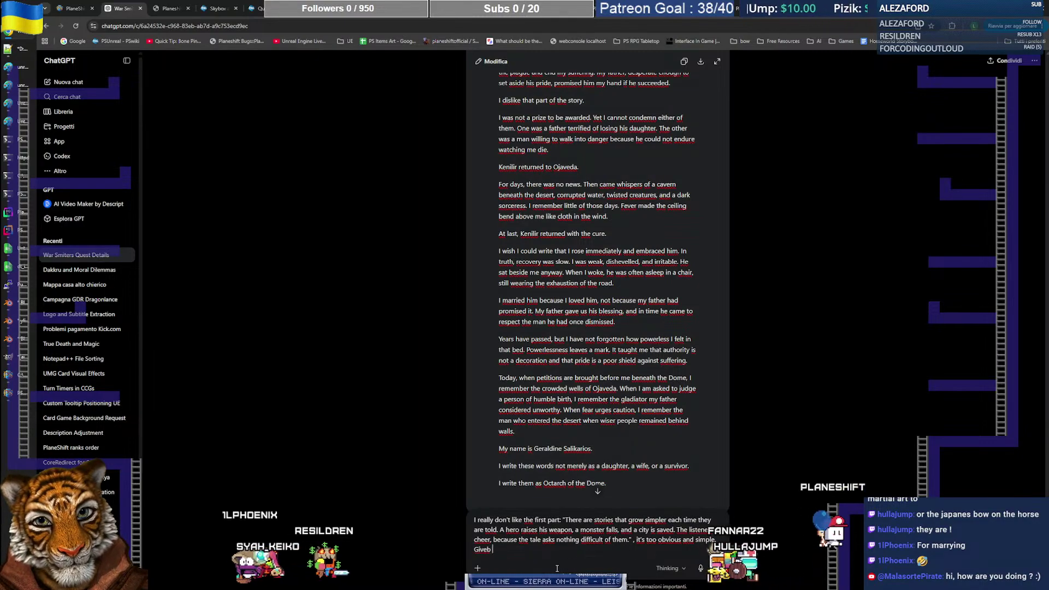
pyautogui.write('me an a')
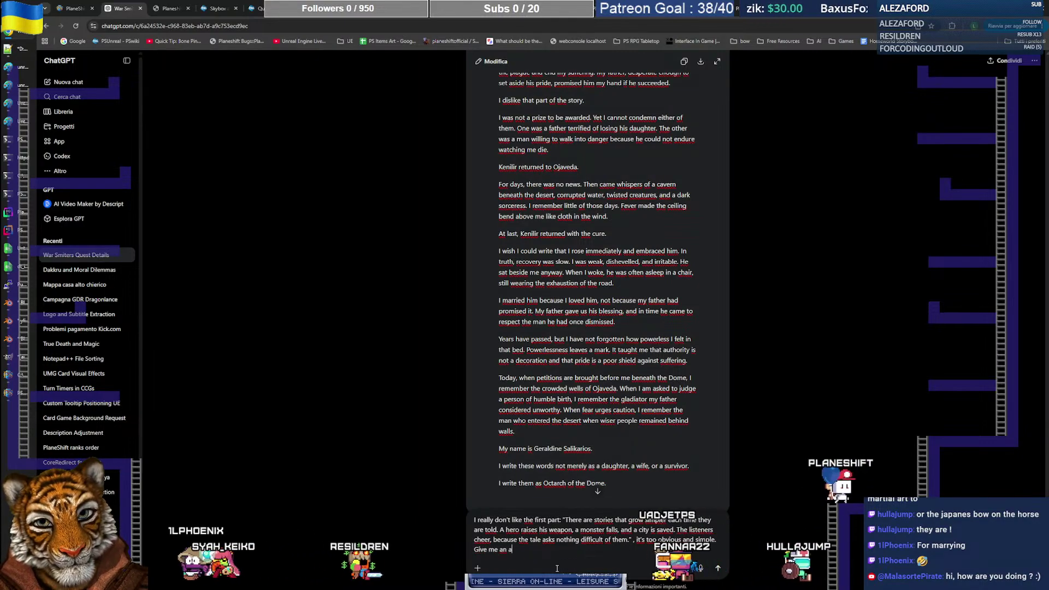
pyautogui.write('lternative for this')
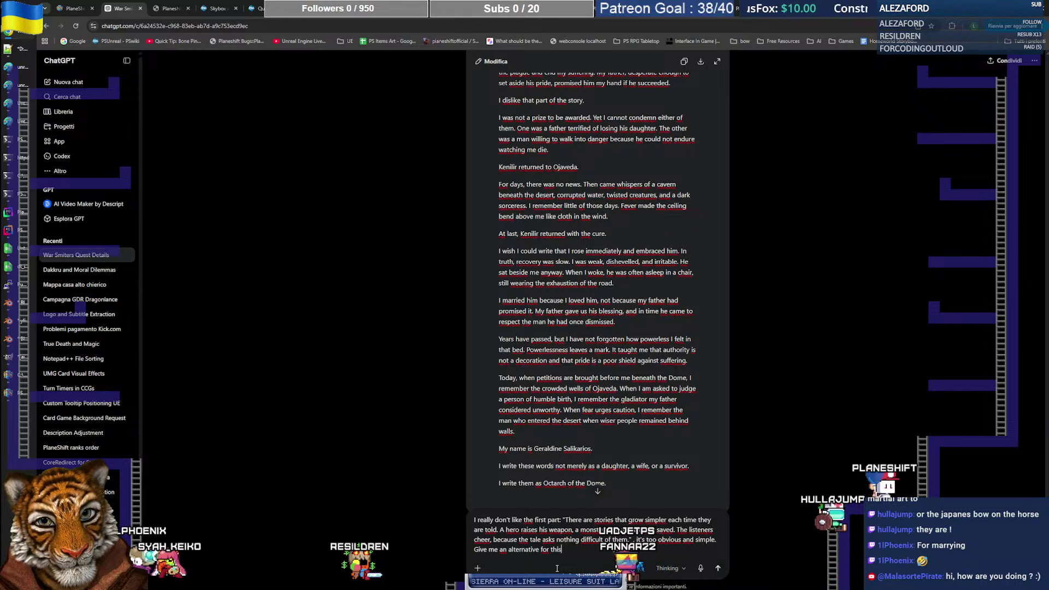
pyautogui.write(' part')
pyautogui.press('Return')
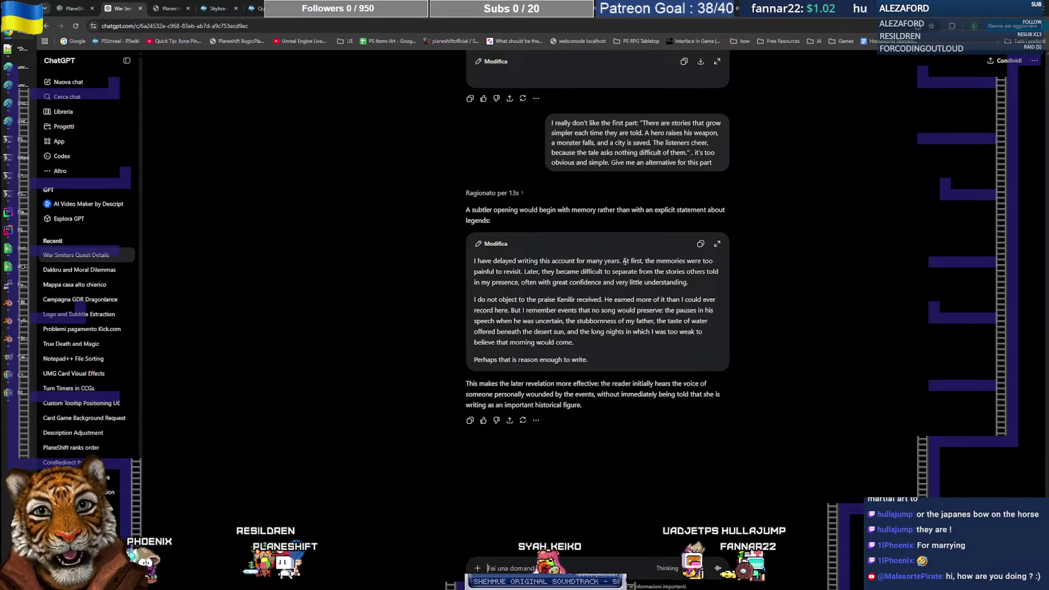
# Step: Review the alternative opening and copy its first paragraph, beginning "I have delayed writing this account for many years"
pyautogui.moveTo(623, 261); pyautogui.dragTo(543, 271)
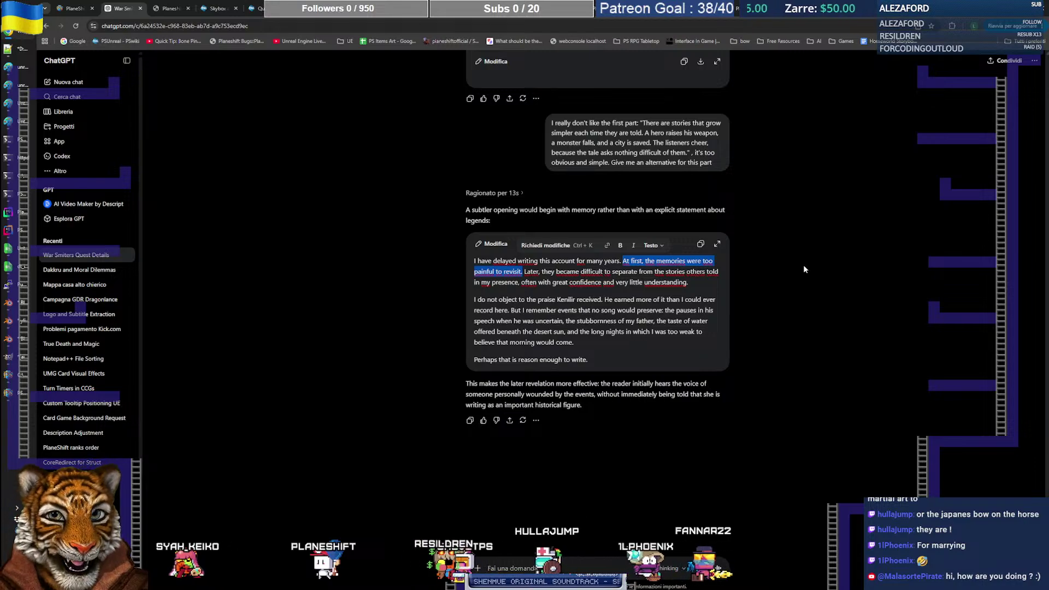
pyautogui.click(488, 262)
pyautogui.moveTo(474, 261); pyautogui.dragTo(523, 271)
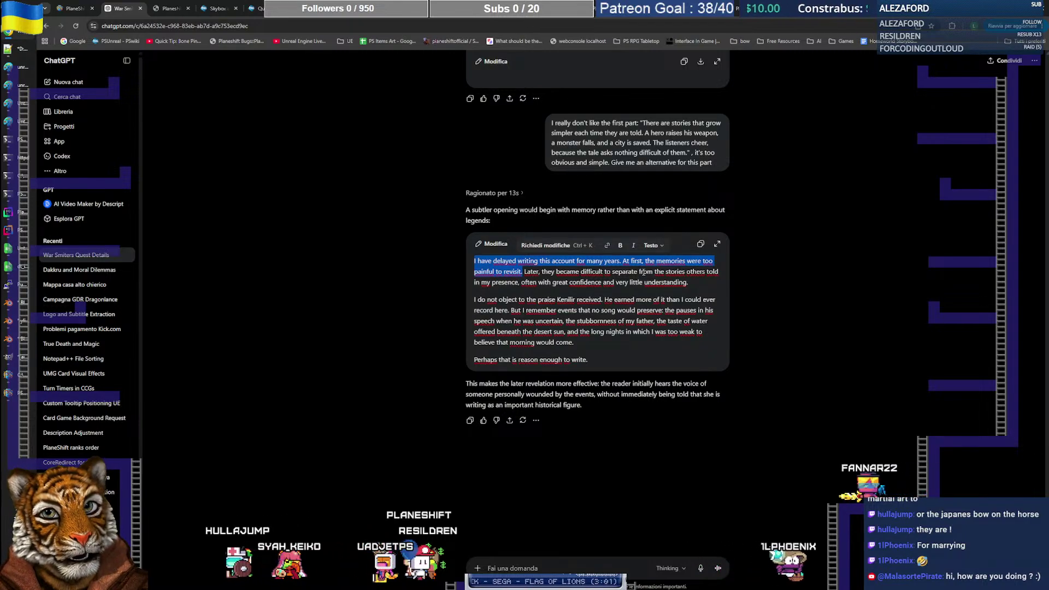
pyautogui.moveTo(487, 300); pyautogui.dragTo(589, 342)
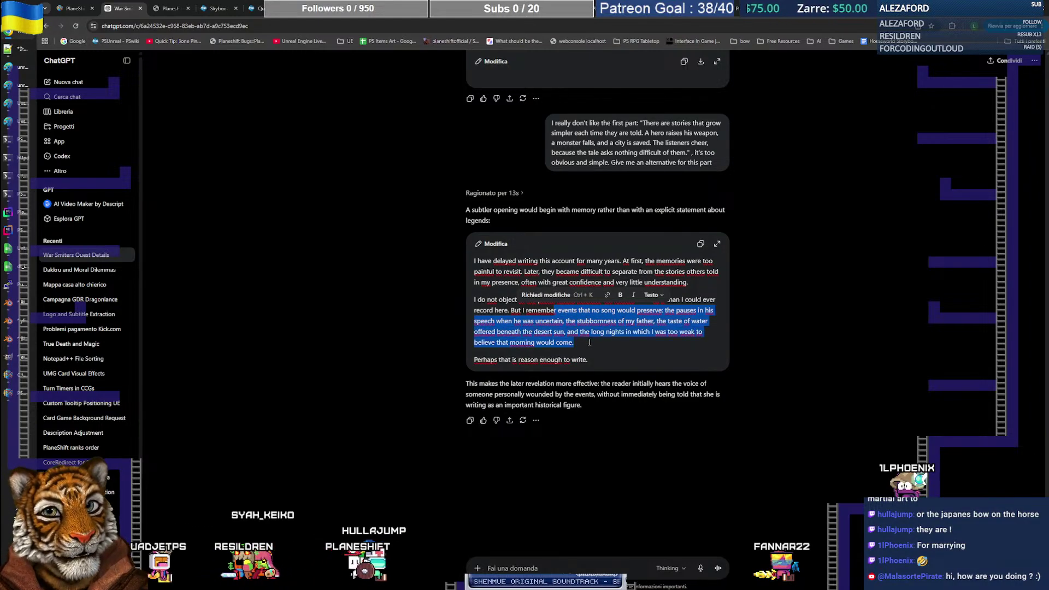
pyautogui.click(604, 345)
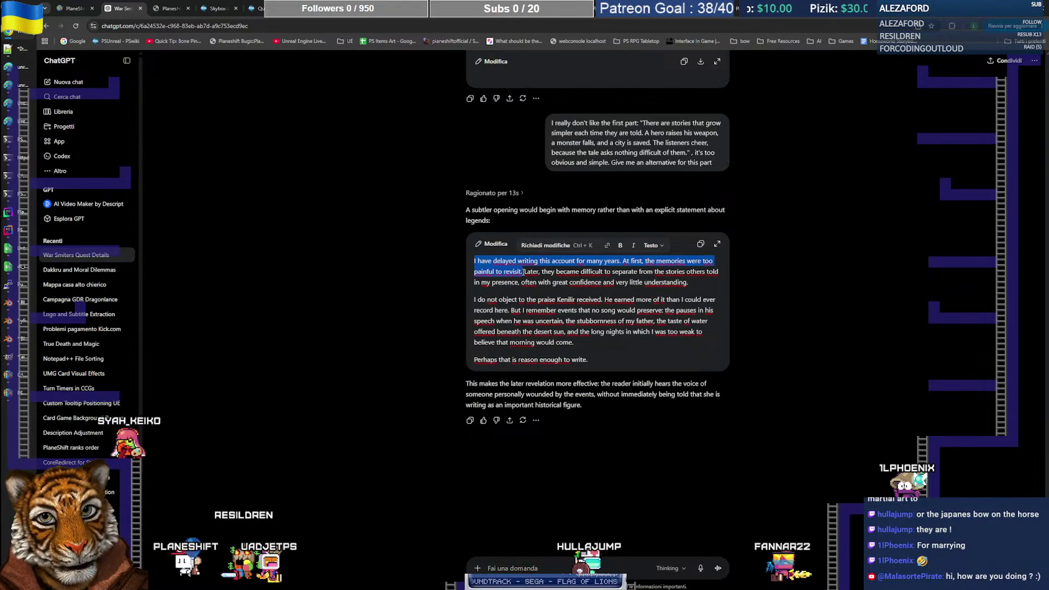
pyautogui.tripleClick(564, 271)
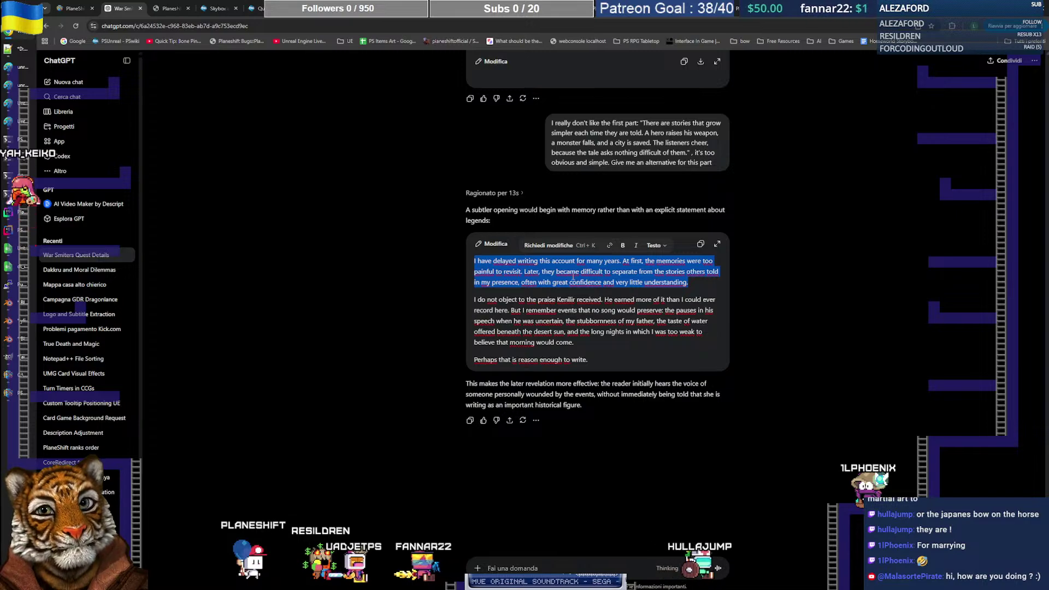
pyautogui.rightClick(573, 277)
pyautogui.click(600, 316)
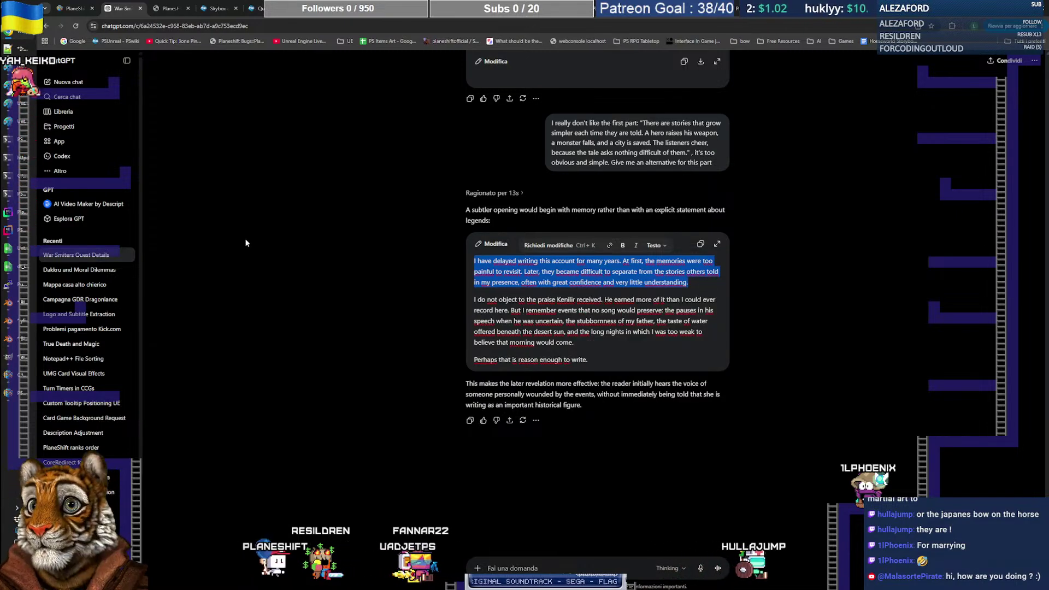
# Step: Switch to the War Smiters quest file in Notepad++ and delete "The Six Falsehoods" book text at its beginning
pyautogui.hotkey('alt', 'Tab')
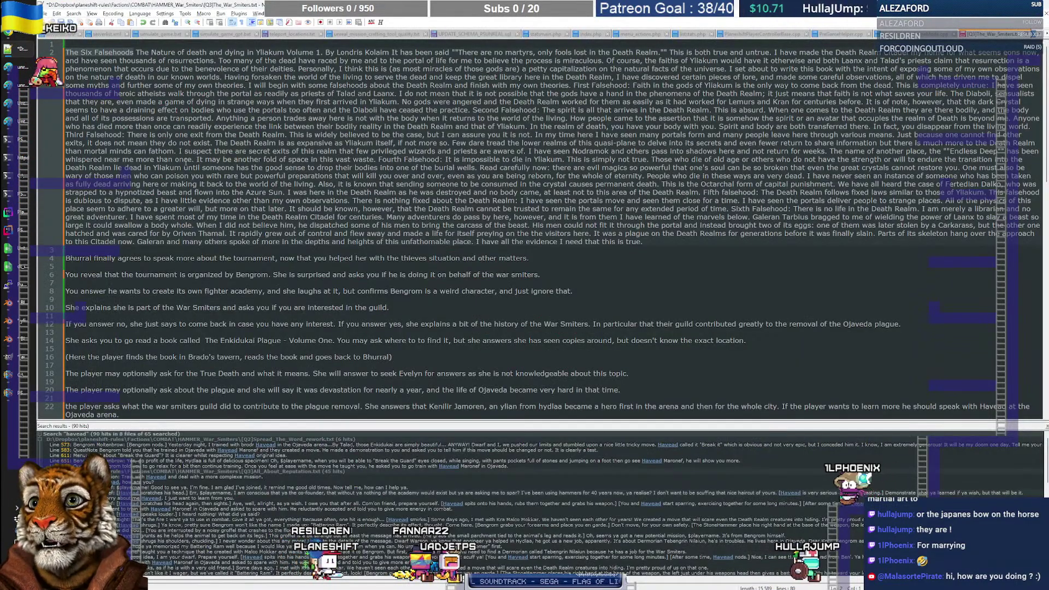
pyautogui.moveTo(66, 53); pyautogui.dragTo(230, 249)
pyautogui.press('Delete')
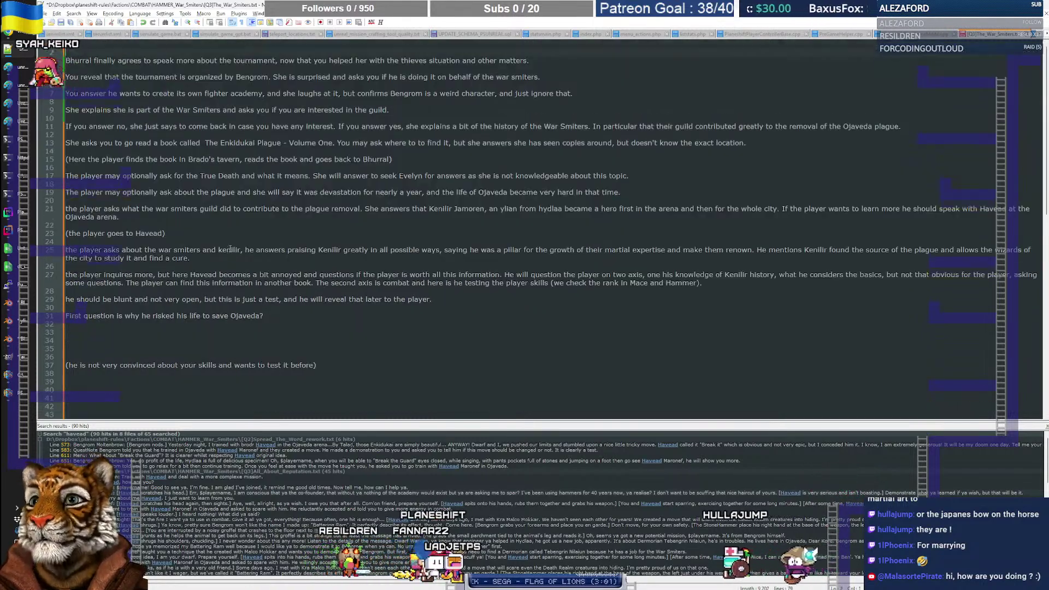
# Step: Insert the copied opening paragraph, "I have delayed writing this account for many years", at the beginning of the War Smiters quest file, set off by blank lines
pyautogui.hotkey('ctrl', 'z')
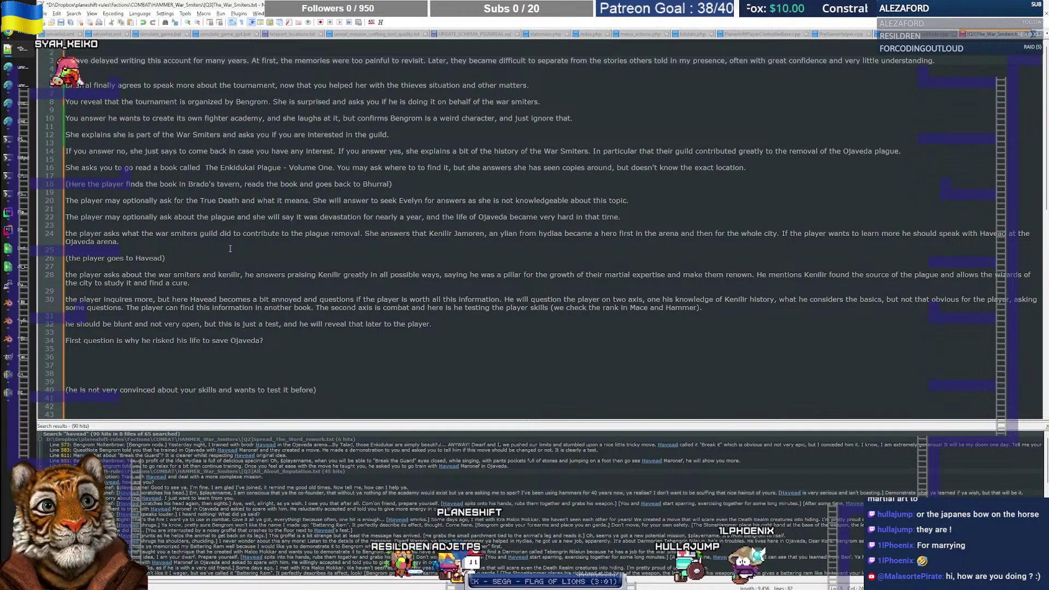
pyautogui.hotkey('ctrl', 'z')
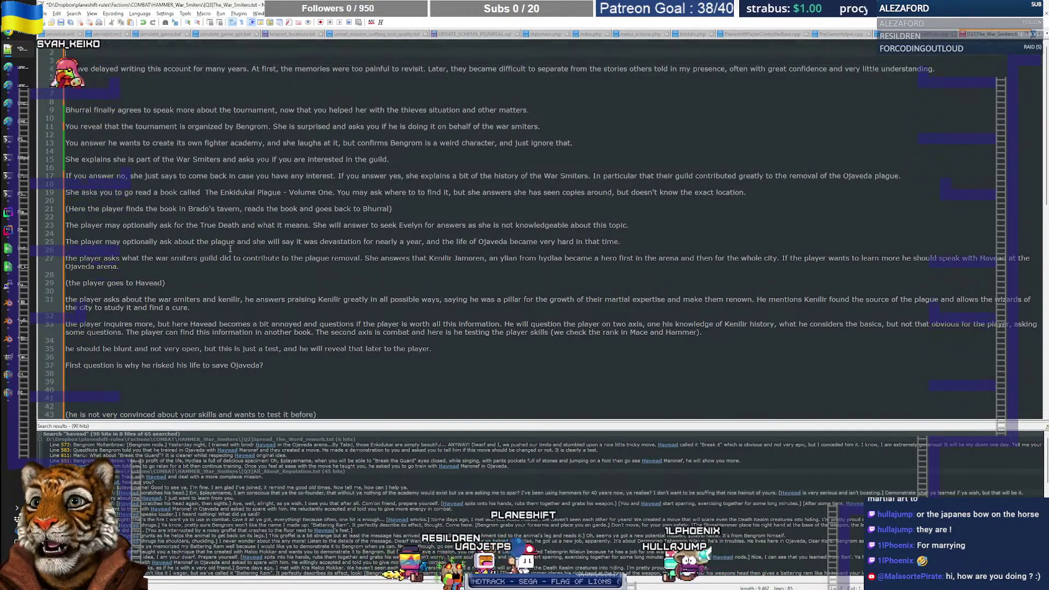
# Step: Switch to ChatGPT, recheck the book's existing title and send "Let's work a bit on the title, give me more alternatives"
pyautogui.hotkey('alt', 'Tab')
pyautogui.scroll(15, 414, 310)
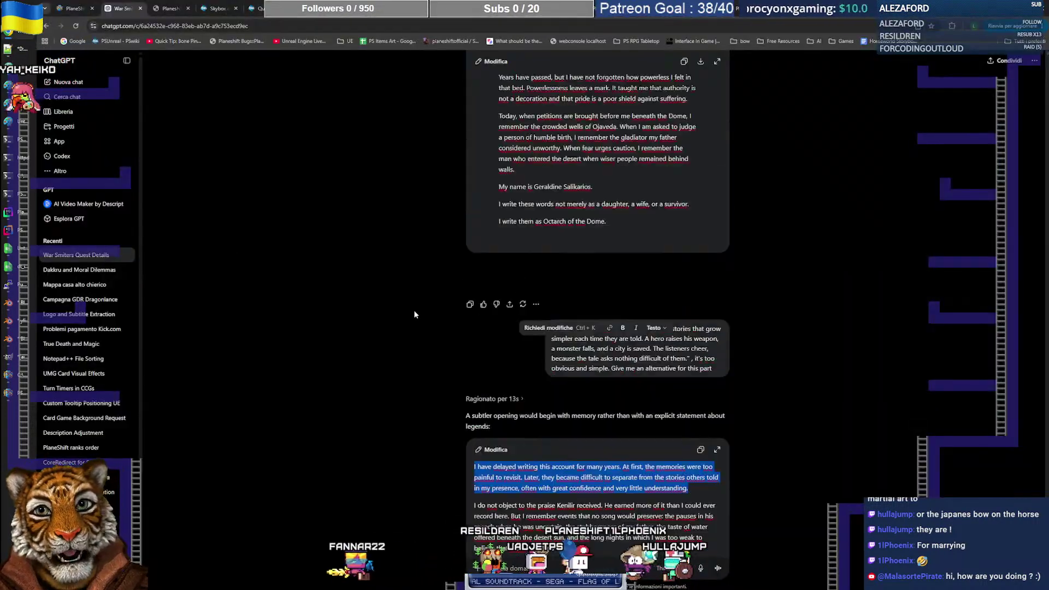
pyautogui.scroll(8, 425, 315)
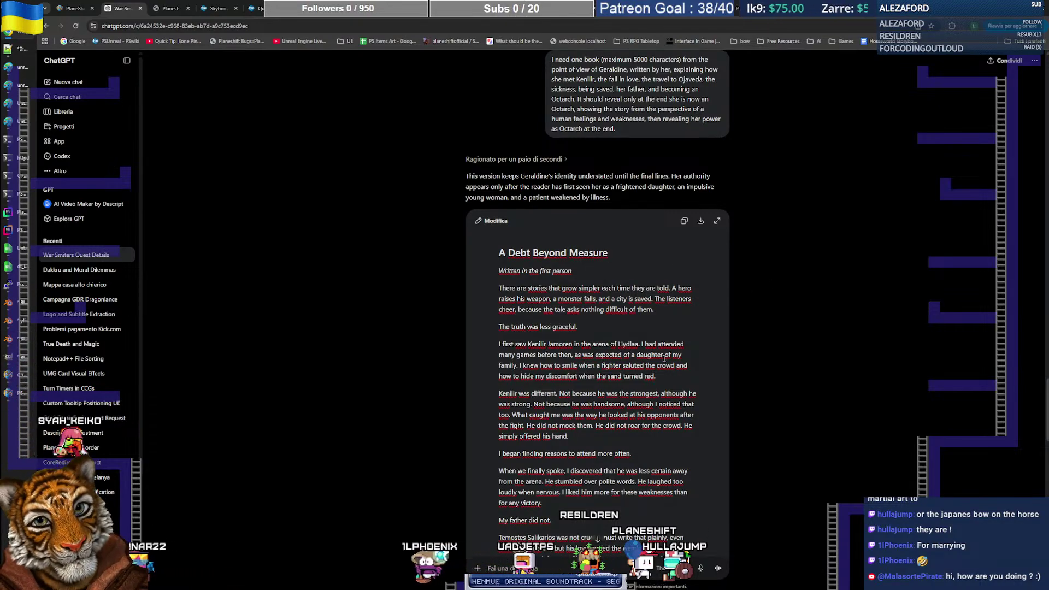
pyautogui.scroll(-20, 665, 358)
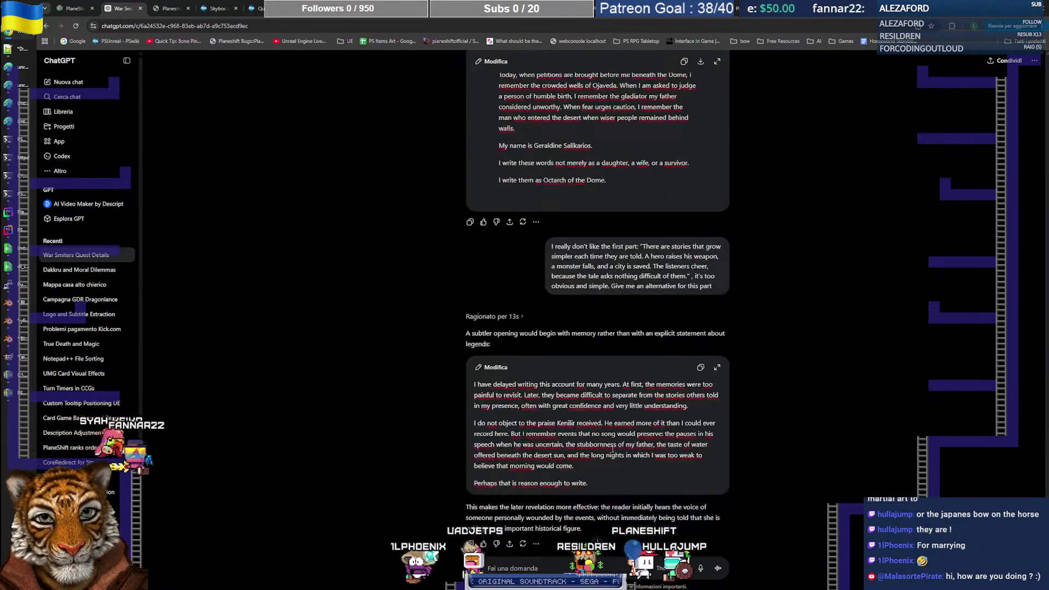
pyautogui.scroll(-1, 613, 448)
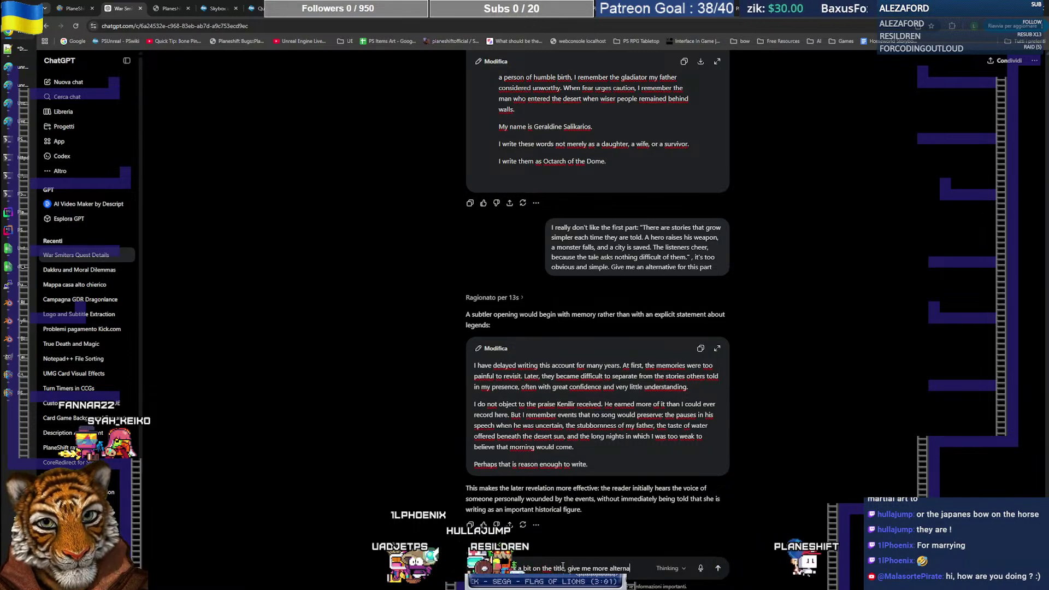
pyautogui.press('Return')
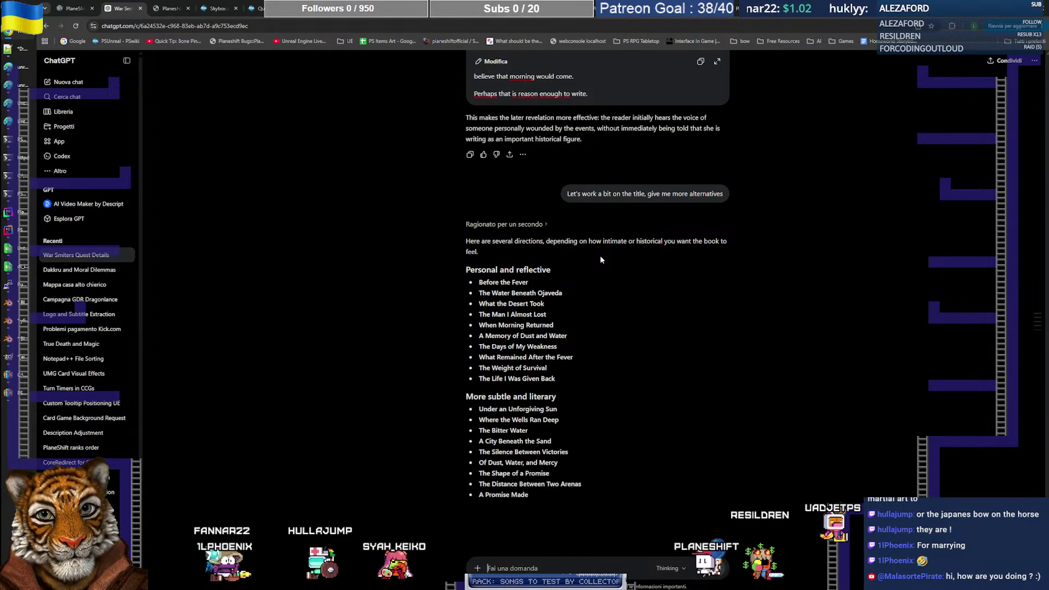
# Step: Review the personal and reflective title suggestions and copy "The Man I Almost Lost"
pyautogui.scroll(-1, 621, 301)
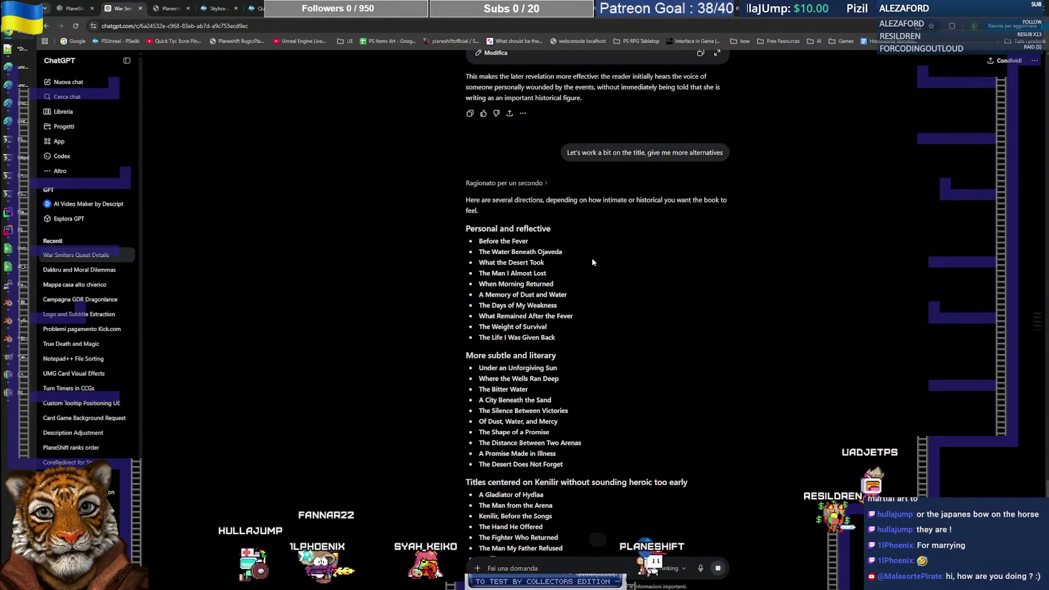
pyautogui.scroll(-1, 592, 258)
pyautogui.moveTo(479, 212); pyautogui.dragTo(483, 211)
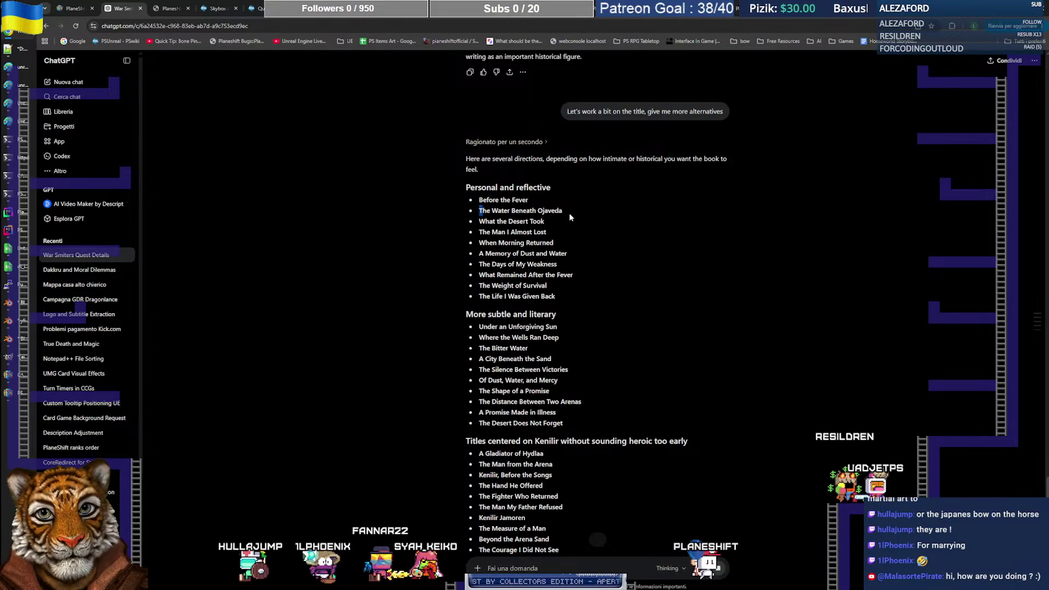
pyautogui.click(573, 223)
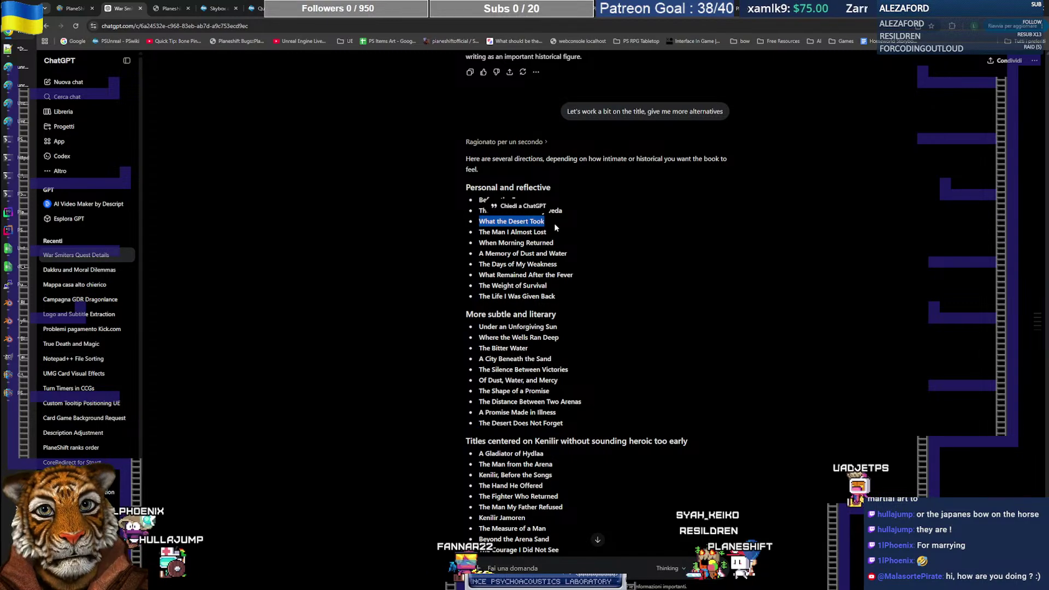
pyautogui.click(483, 222)
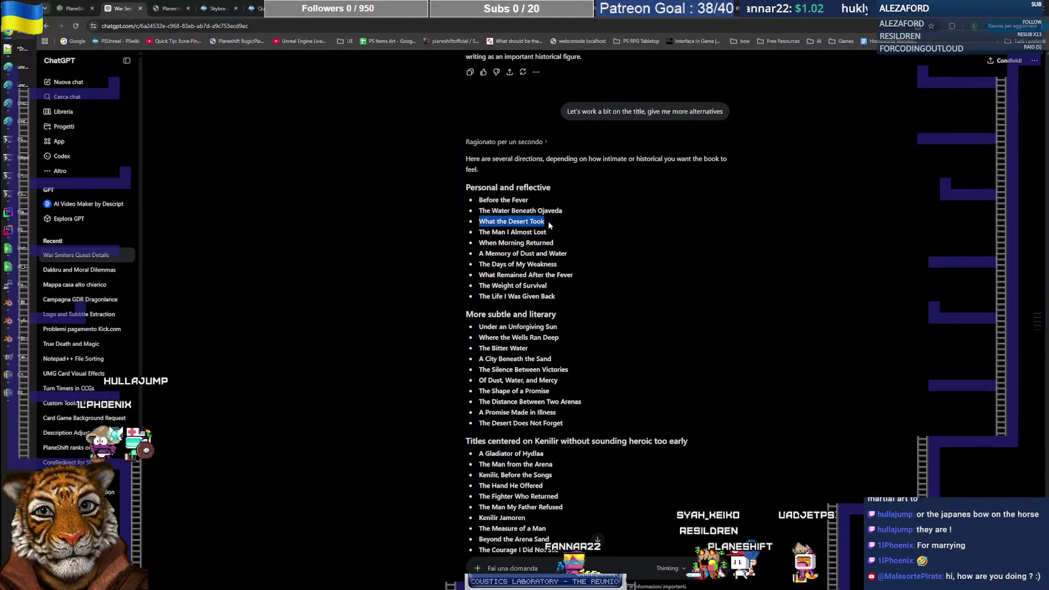
pyautogui.click(585, 227)
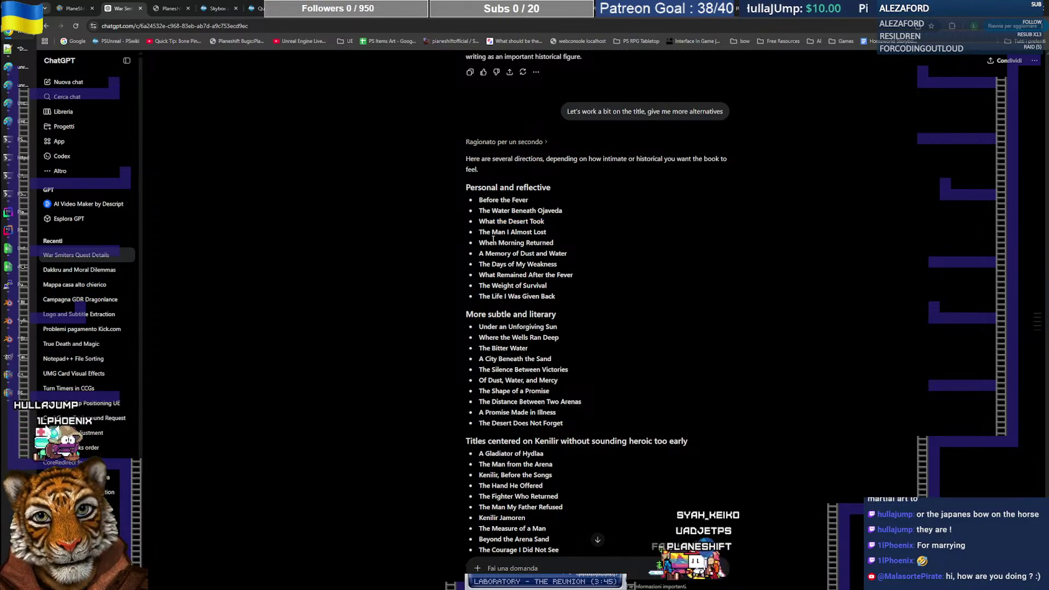
pyautogui.moveTo(480, 232); pyautogui.dragTo(548, 234)
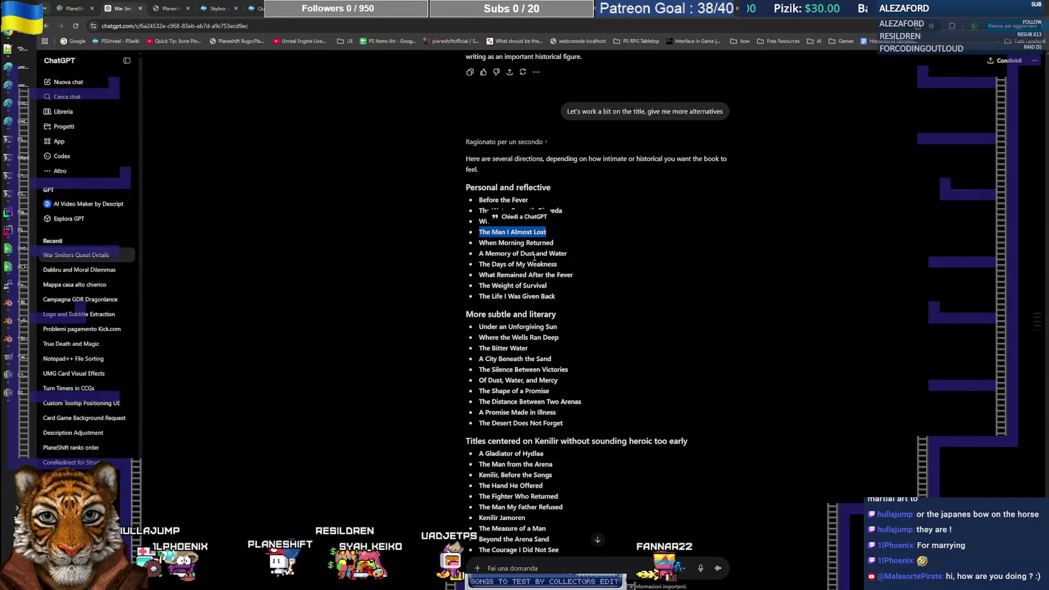
pyautogui.moveTo(541, 231); pyautogui.dragTo(480, 234)
pyautogui.hotkey('ctrl', 'c')
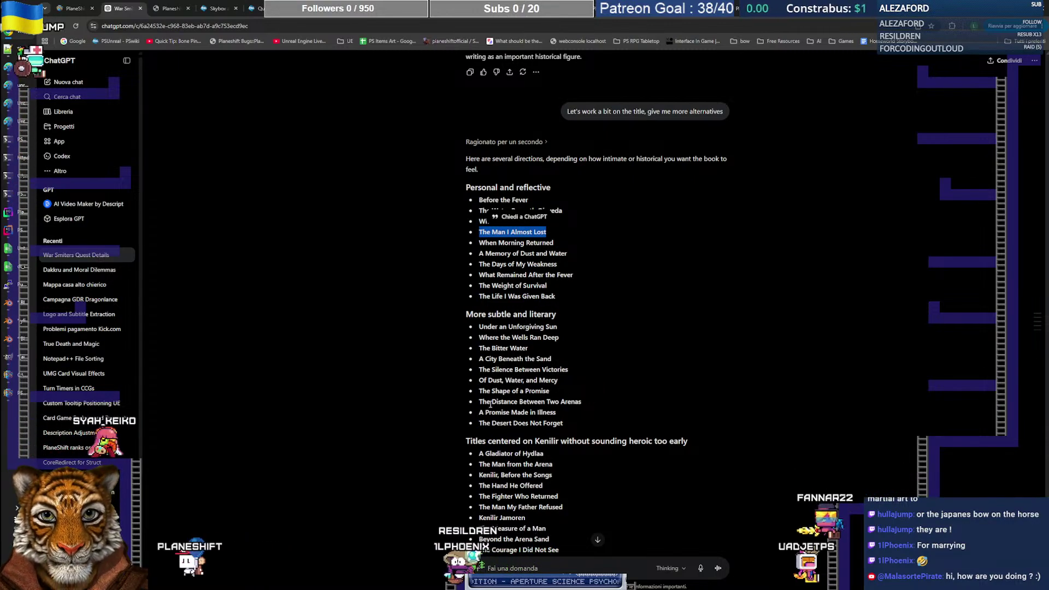
# Step: Compare the remaining title suggestions, including "The Distance Between Two Arenas" and "The Desert Does Not Forget", with the copied one
pyautogui.moveTo(486, 401); pyautogui.dragTo(593, 404)
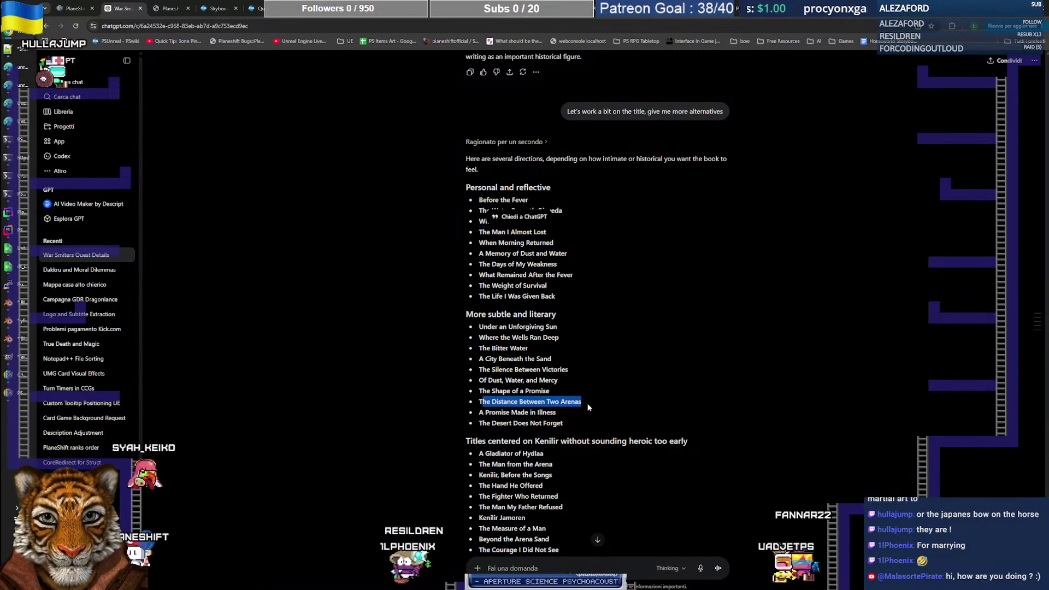
pyautogui.click(596, 402)
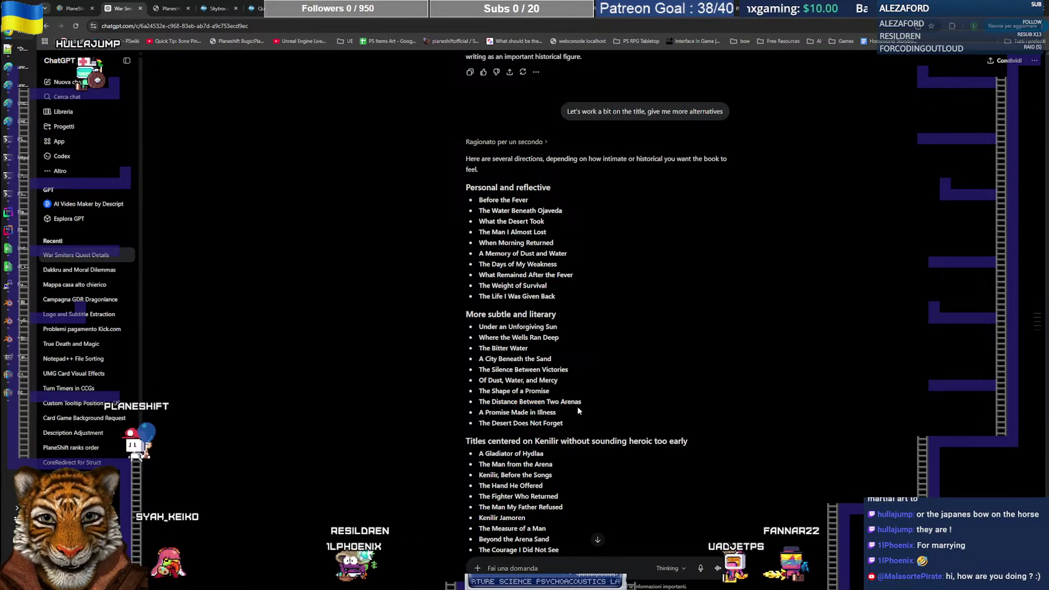
pyautogui.scroll(-1, 579, 410)
pyautogui.scroll(-1, 547, 382)
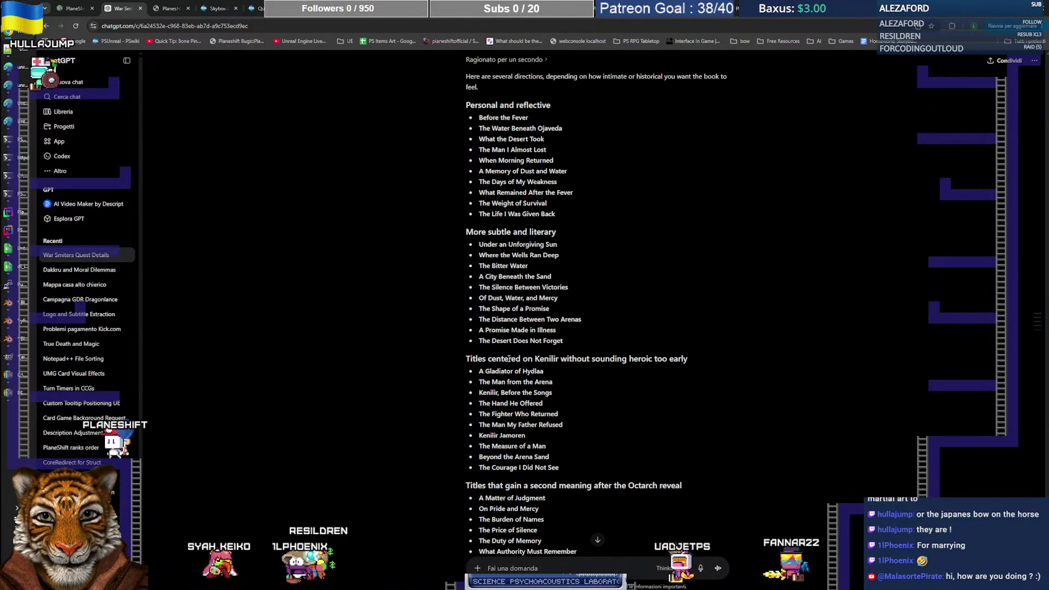
pyautogui.moveTo(484, 339); pyautogui.dragTo(585, 343)
pyautogui.click(586, 343)
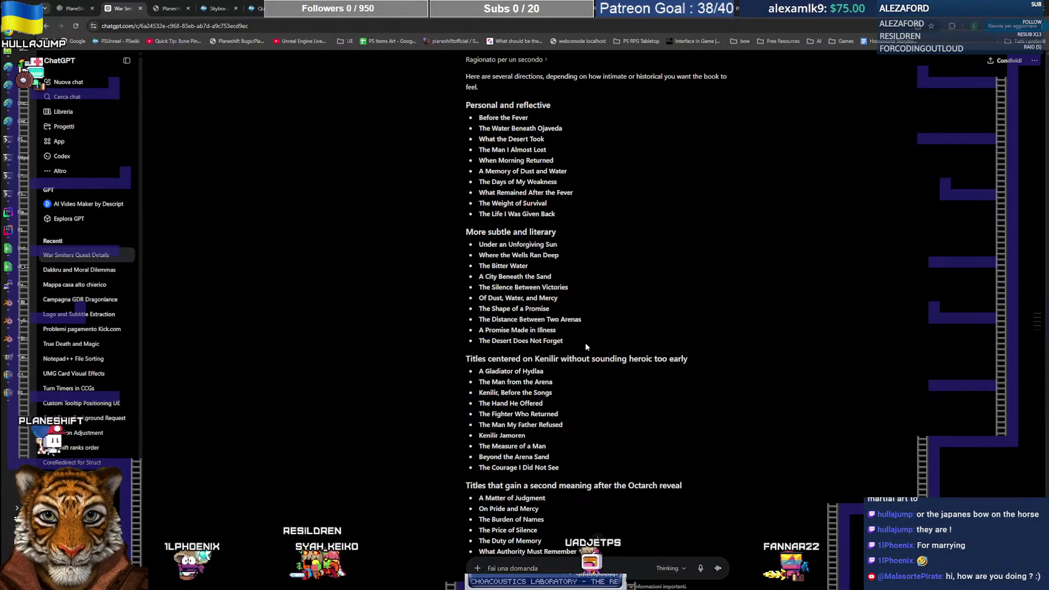
pyautogui.scroll(1, 542, 280)
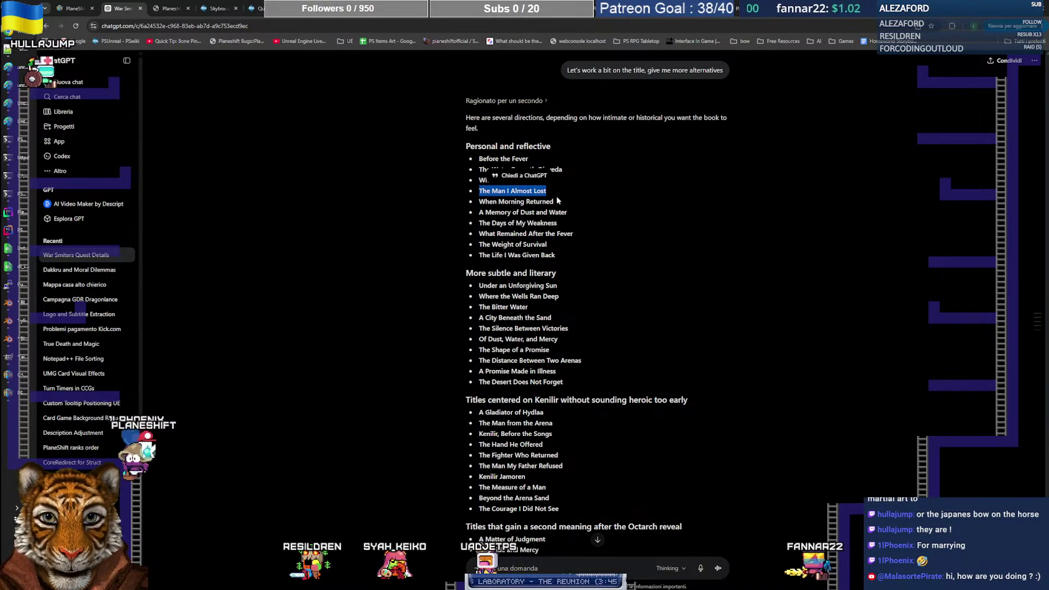
pyautogui.click(633, 212)
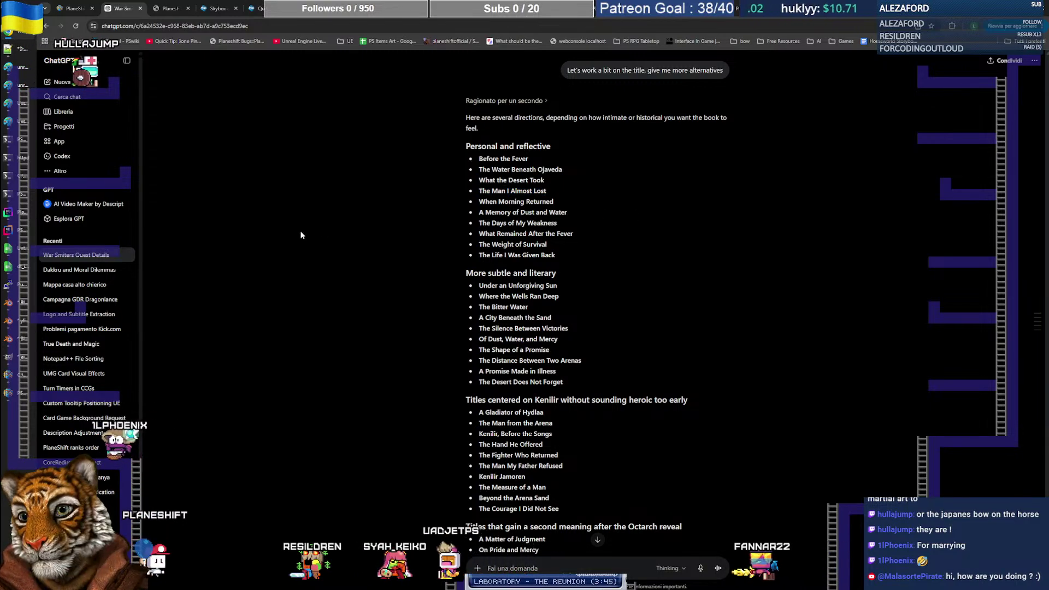
# Step: Switch to the quest file in Notepad++, paste the title "The Man I Almost Lost" above the opening and add "by Geraldine Salikarios -" beneath it
pyautogui.hotkey('alt', 'Tab')
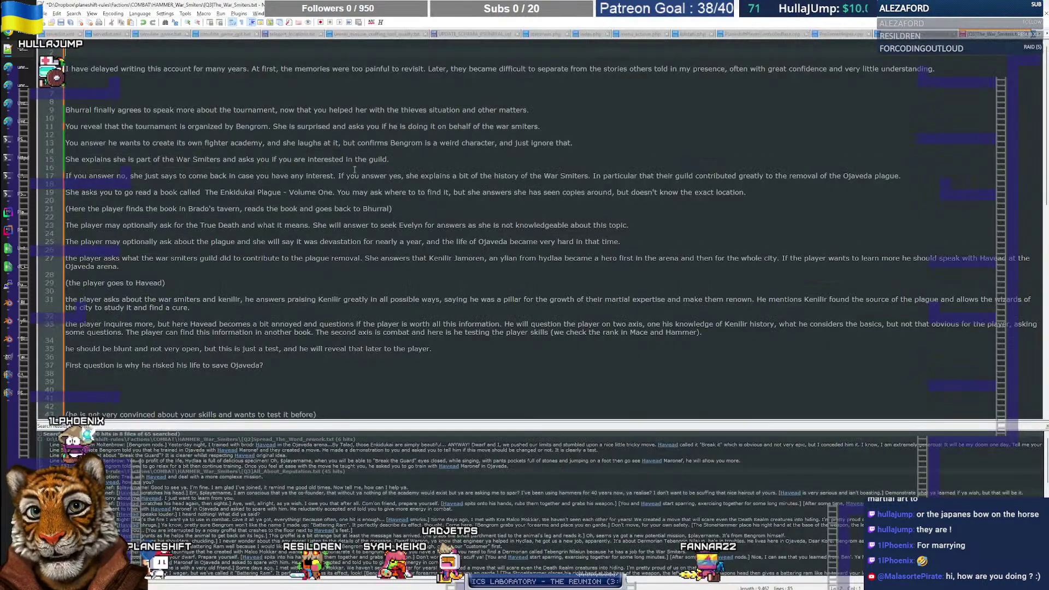
pyautogui.hotkey('ctrl', 'v')
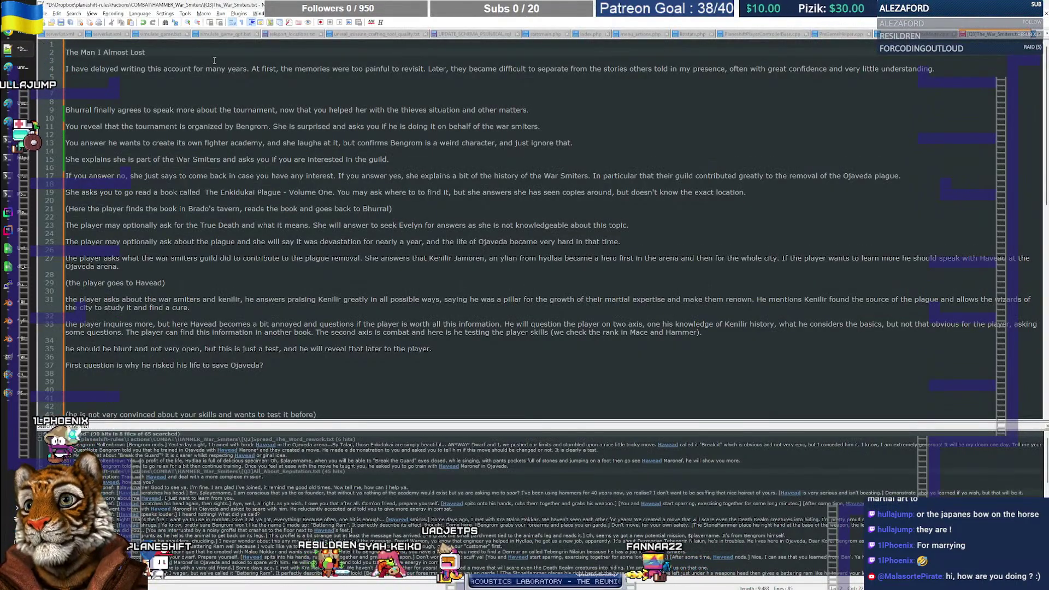
pyautogui.press('Return')
pyautogui.write('by ')
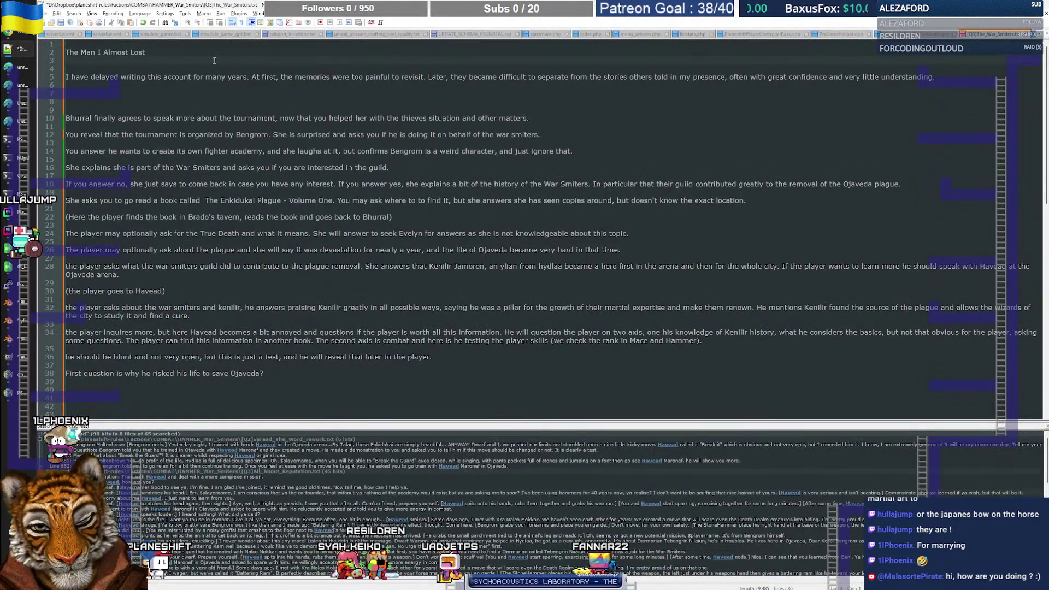
pyautogui.write('Ge')
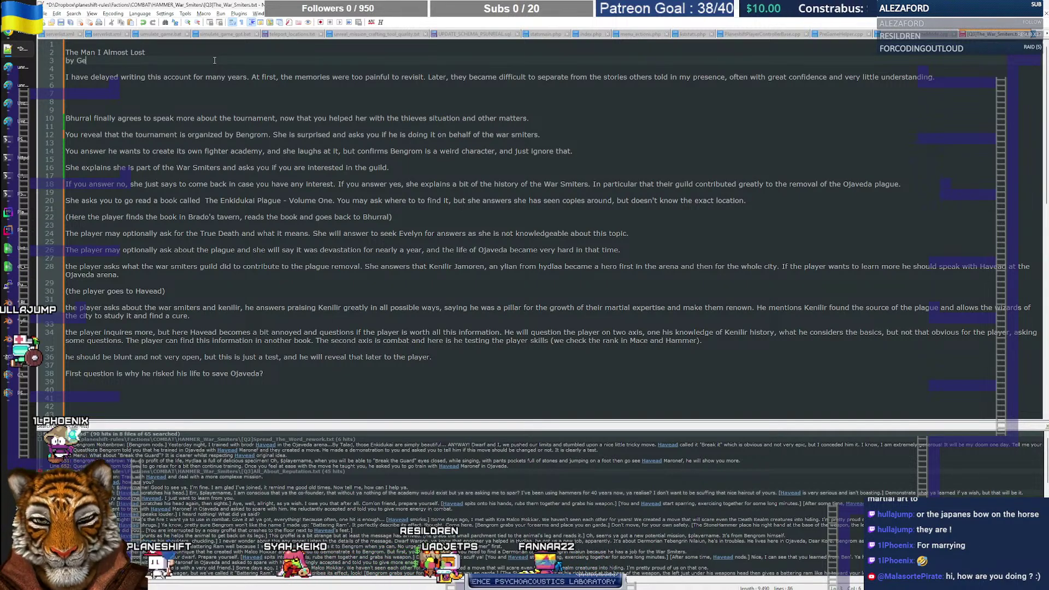
pyautogui.write('raldine ')
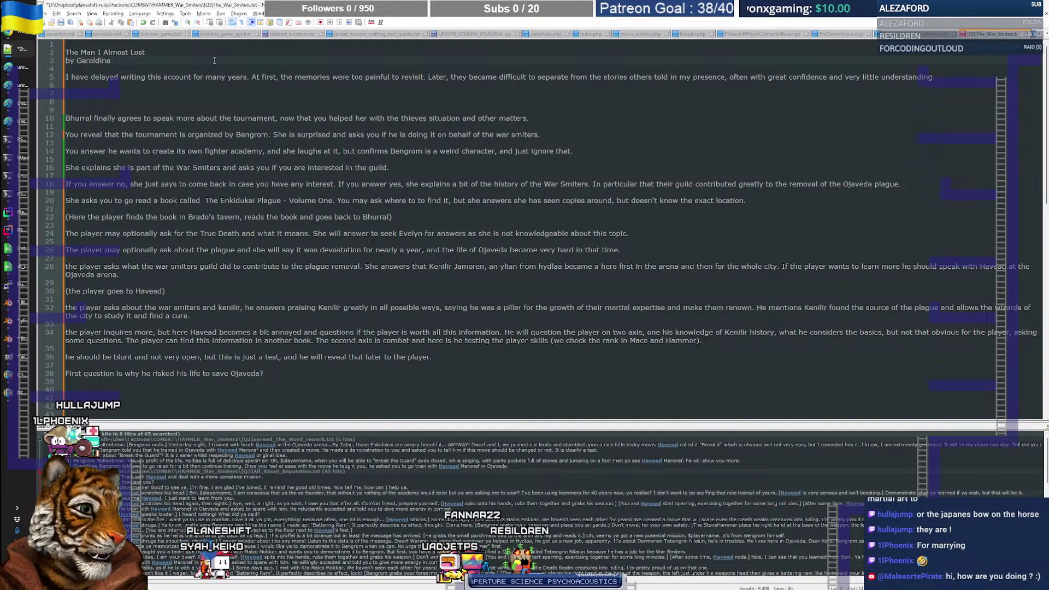
pyautogui.write('Salarios -')
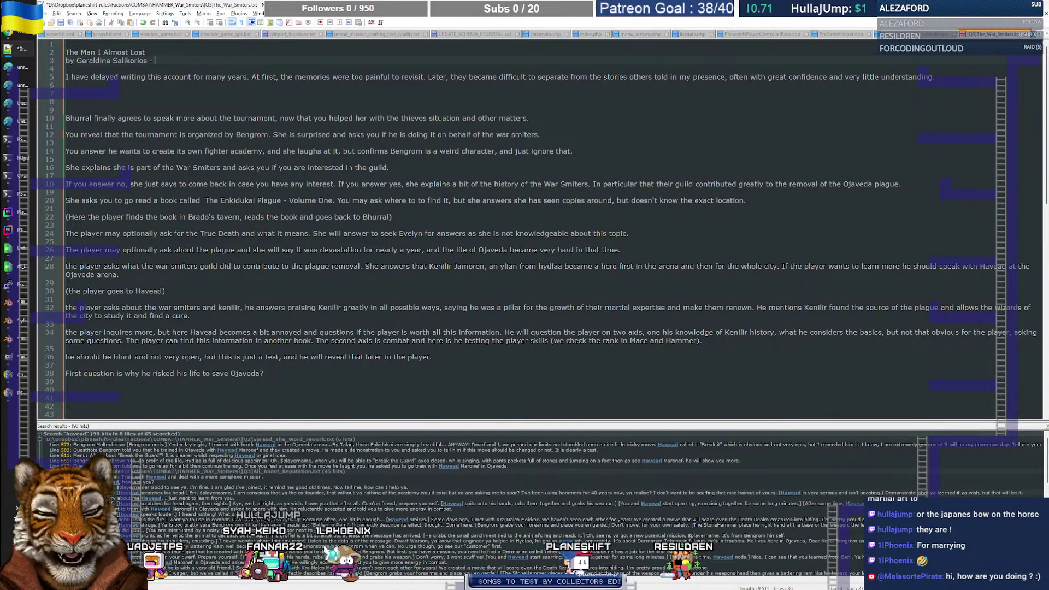
# Step: Switch to the browser, check the War Smiters Guildhall backstory dates, then search the PlaneShift Ylians race page for "geraldin"
pyautogui.click(9, 33)
pyautogui.click(393, 8)
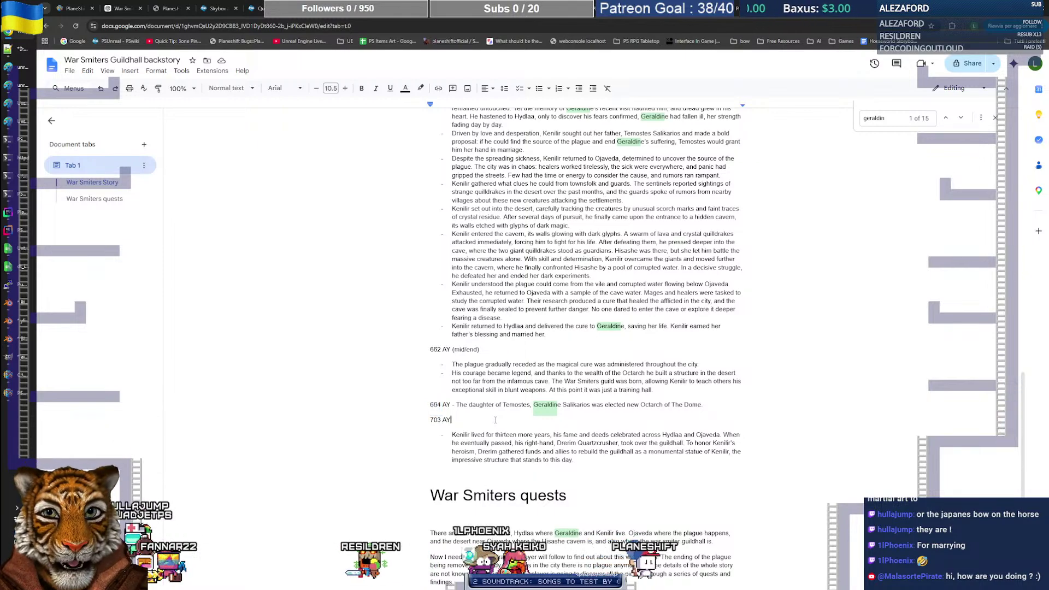
pyautogui.click(74, 8)
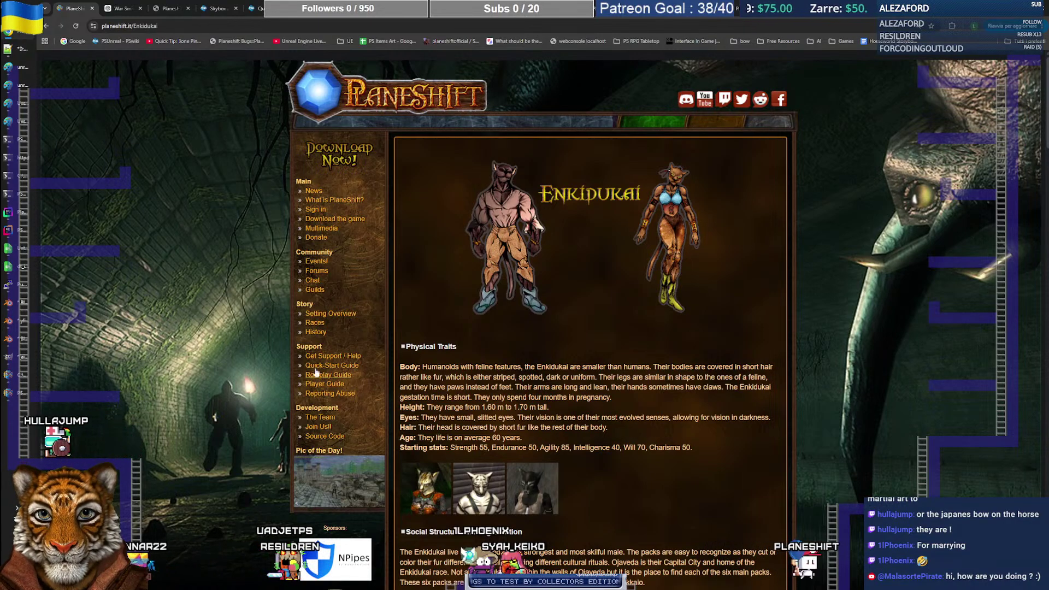
pyautogui.click(317, 323)
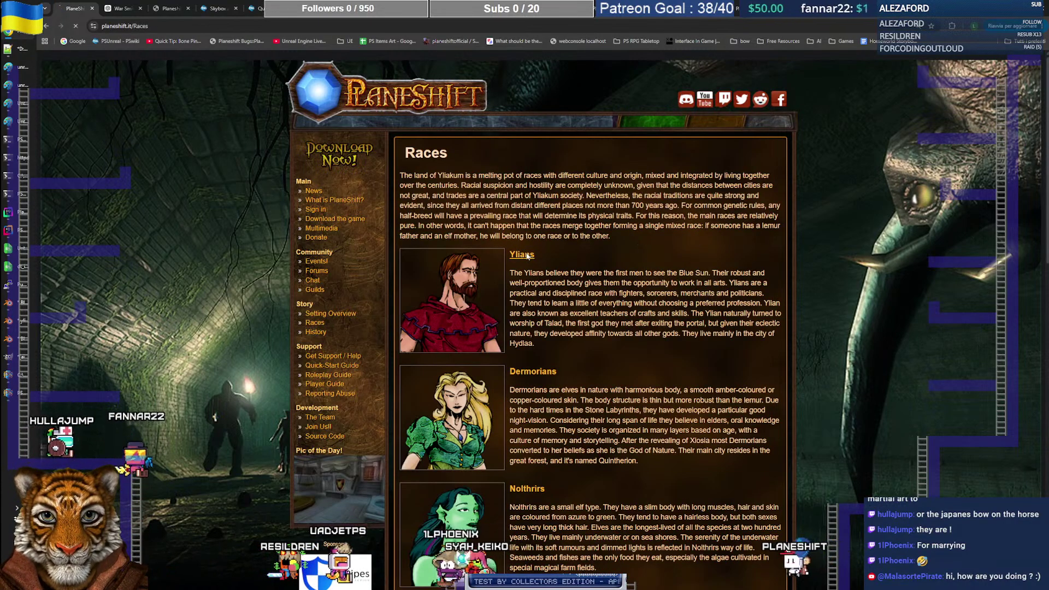
pyautogui.click(585, 291)
pyautogui.hotkey('ctrl', 'f')
pyautogui.write('geraldin')
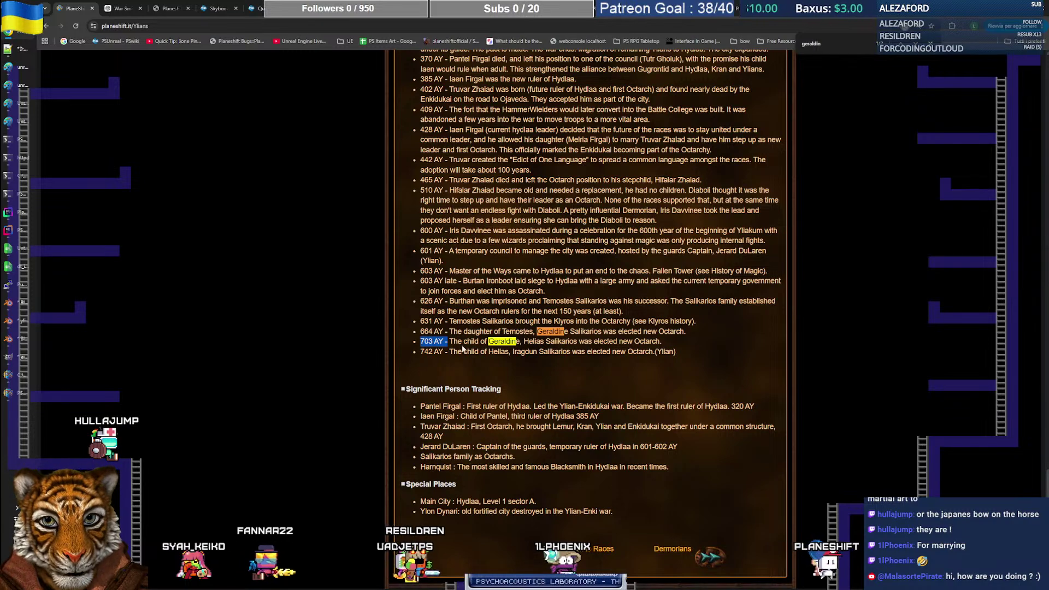
# Step: Examine the Ylian timeline entries for Geraldine and the Octarchs who succeed her, then return to the quest file
pyautogui.click(422, 344)
pyautogui.moveTo(421, 344); pyautogui.dragTo(444, 343)
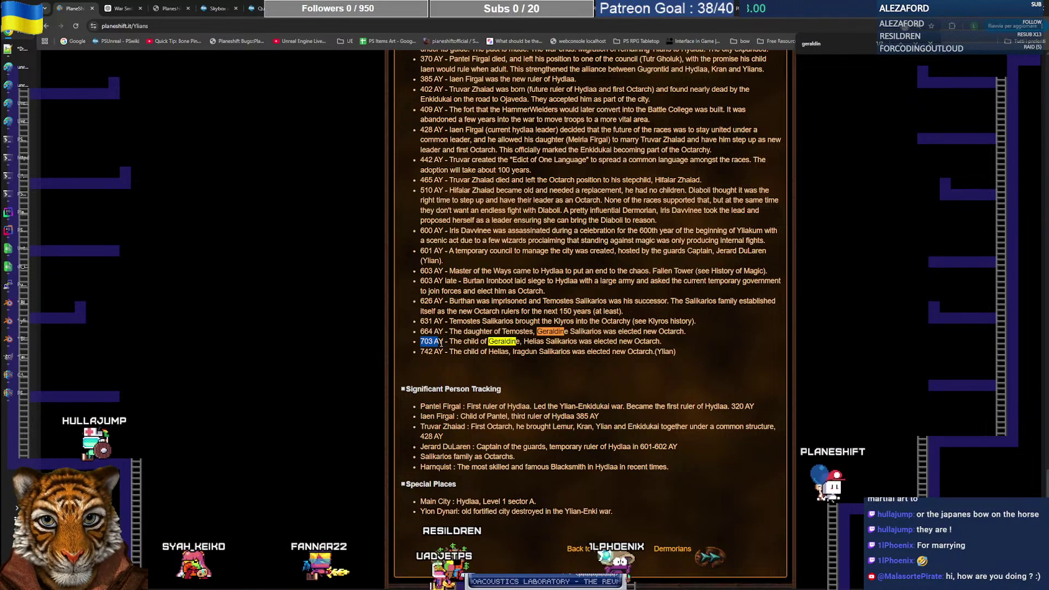
pyautogui.click(463, 345)
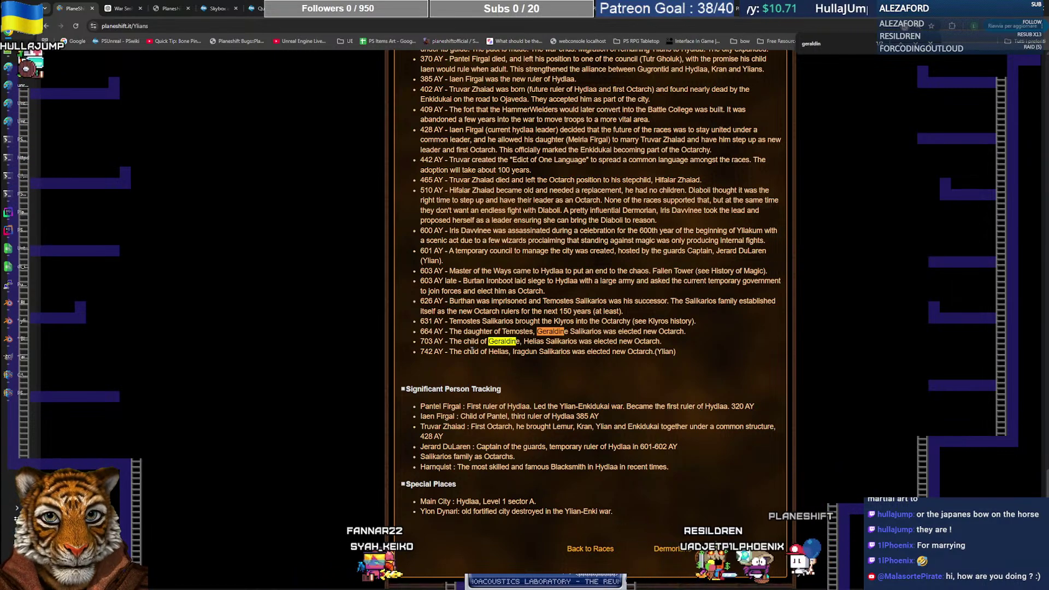
pyautogui.doubleClick(511, 342)
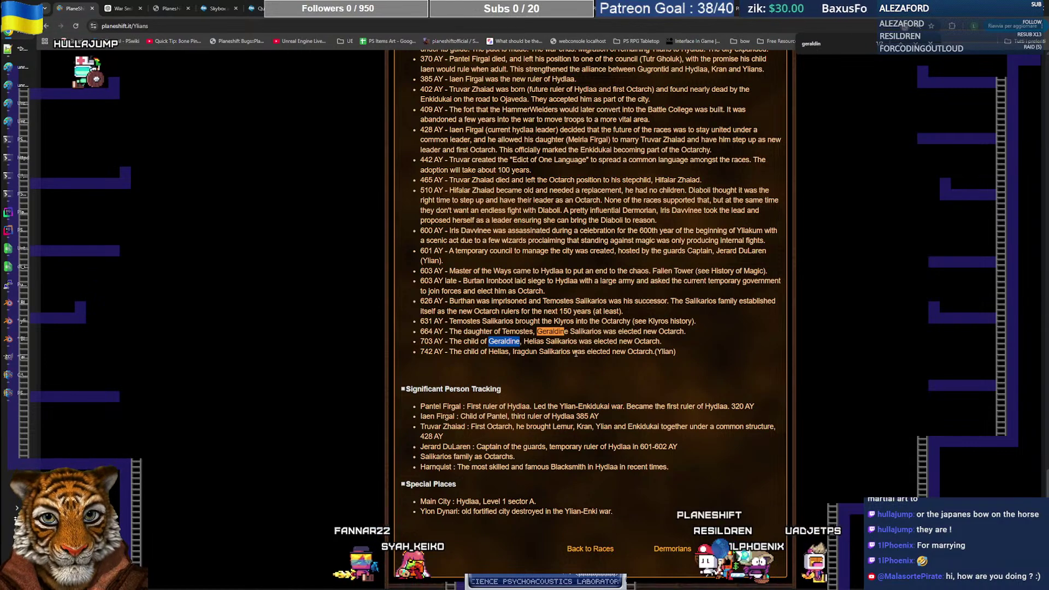
pyautogui.doubleClick(525, 352)
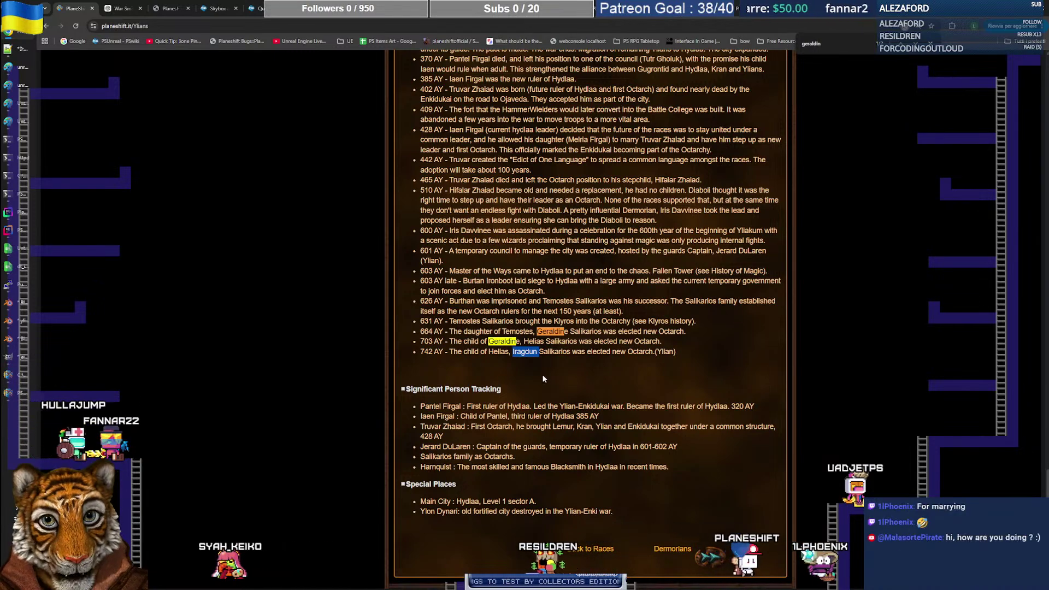
pyautogui.press('Escape')
pyautogui.hotkey('alt', 'Tab')
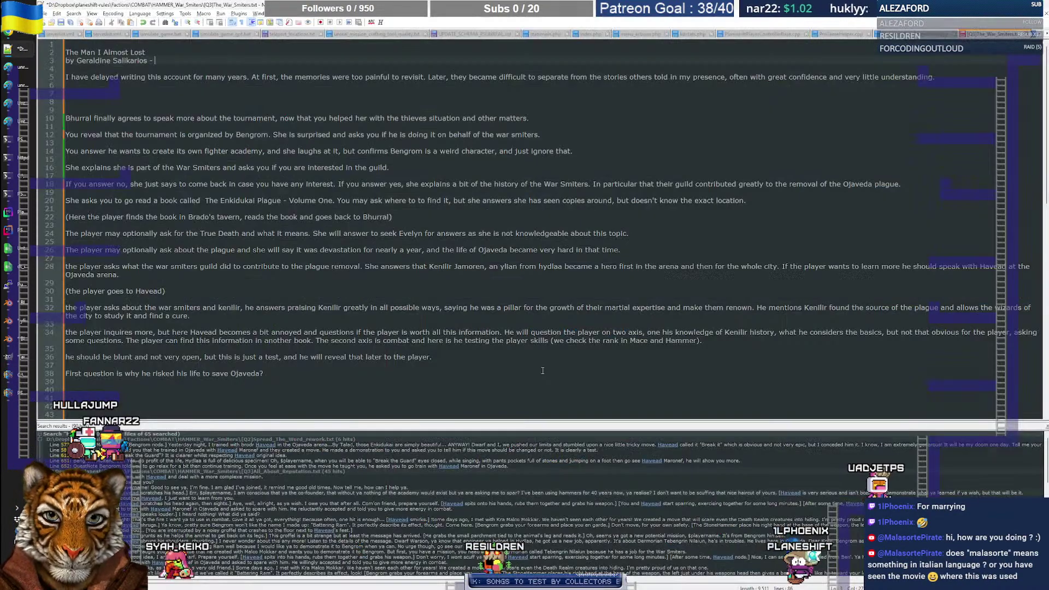
# Step: Check Geraldine's and her successor's election years in the Ylian timeline, then return to the quest file and date her byline 675 AY
pyautogui.hotkey('alt', 'Tab')
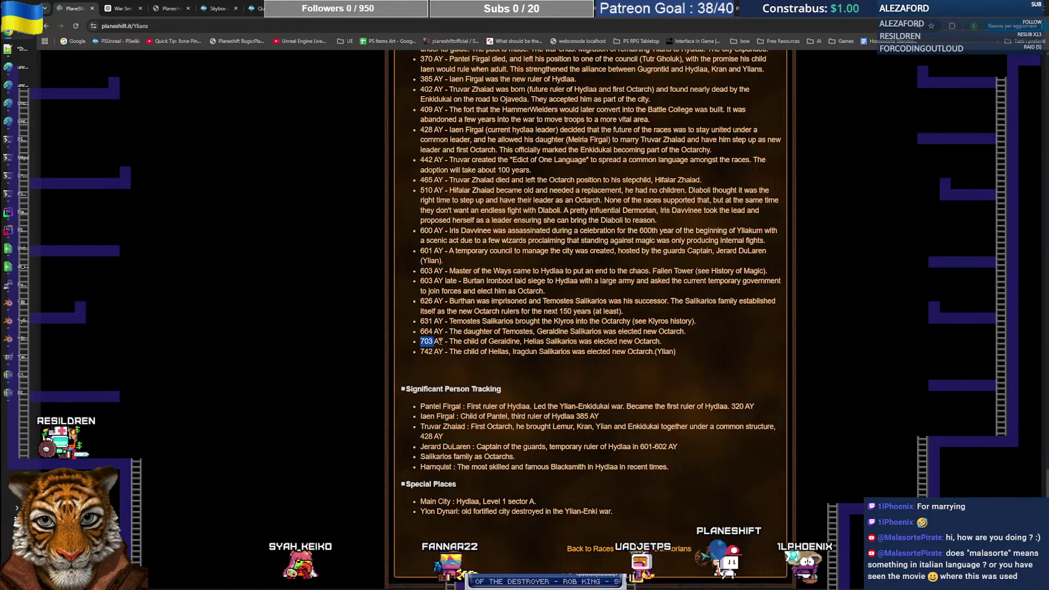
pyautogui.moveTo(440, 341); pyautogui.dragTo(667, 339)
pyautogui.click(544, 345)
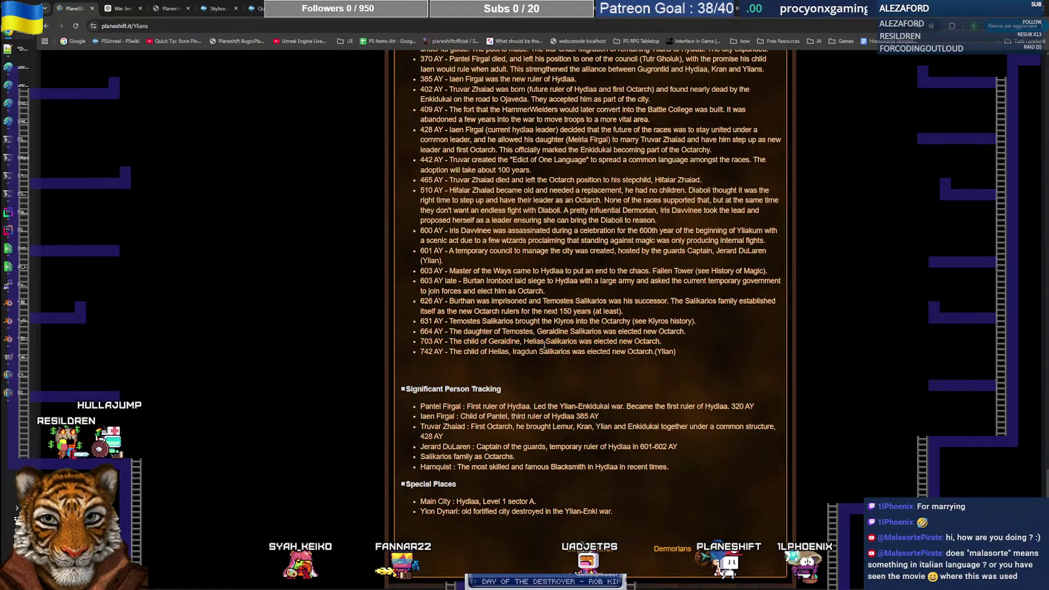
pyautogui.moveTo(421, 341); pyautogui.dragTo(668, 349)
pyautogui.click(665, 348)
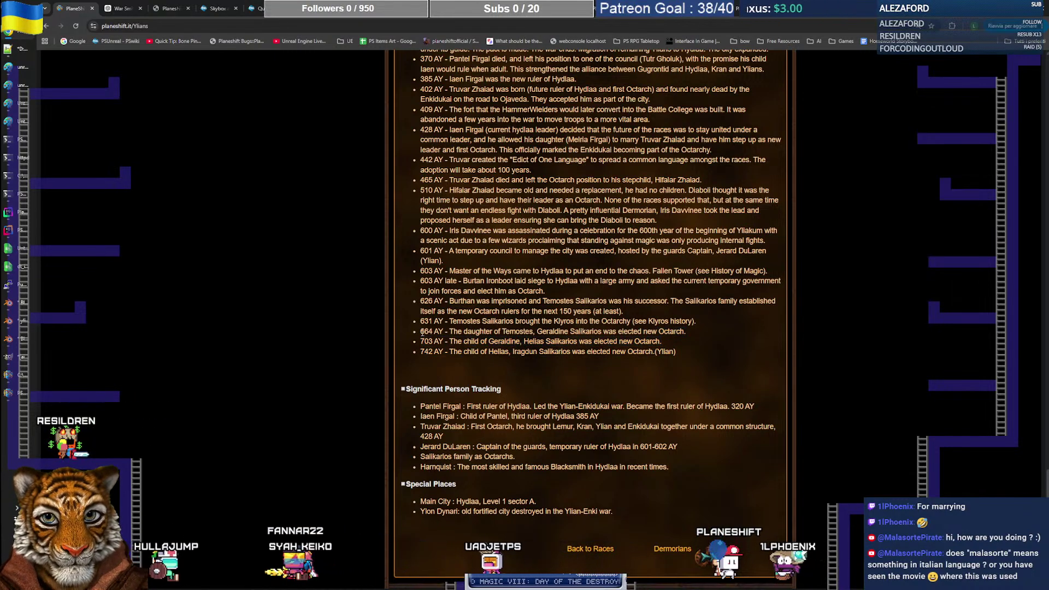
pyautogui.moveTo(421, 331); pyautogui.dragTo(432, 332)
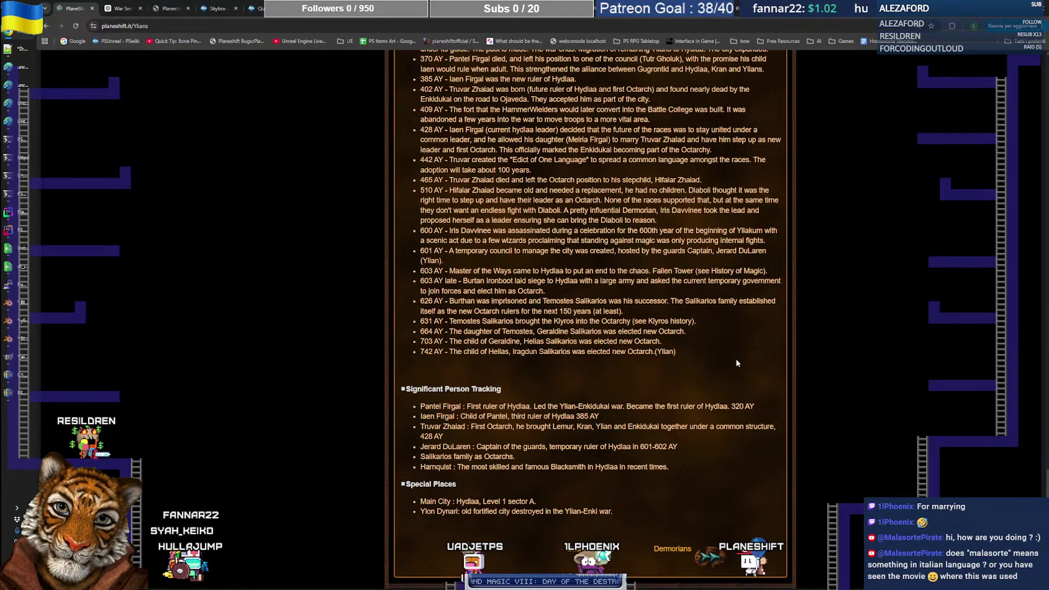
pyautogui.hotkey('alt', 'Tab')
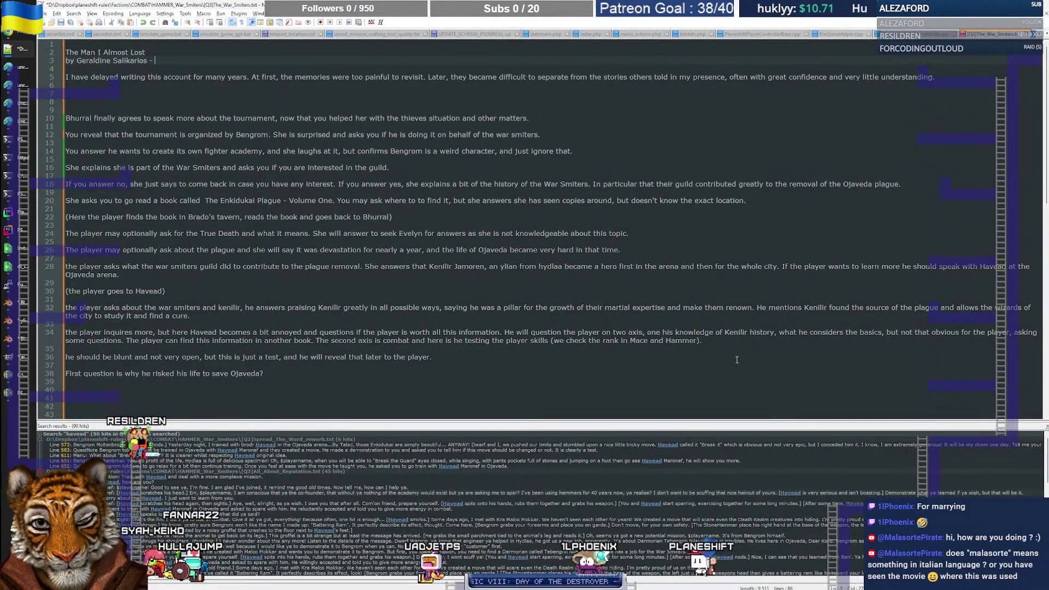
pyautogui.write('675 AY')
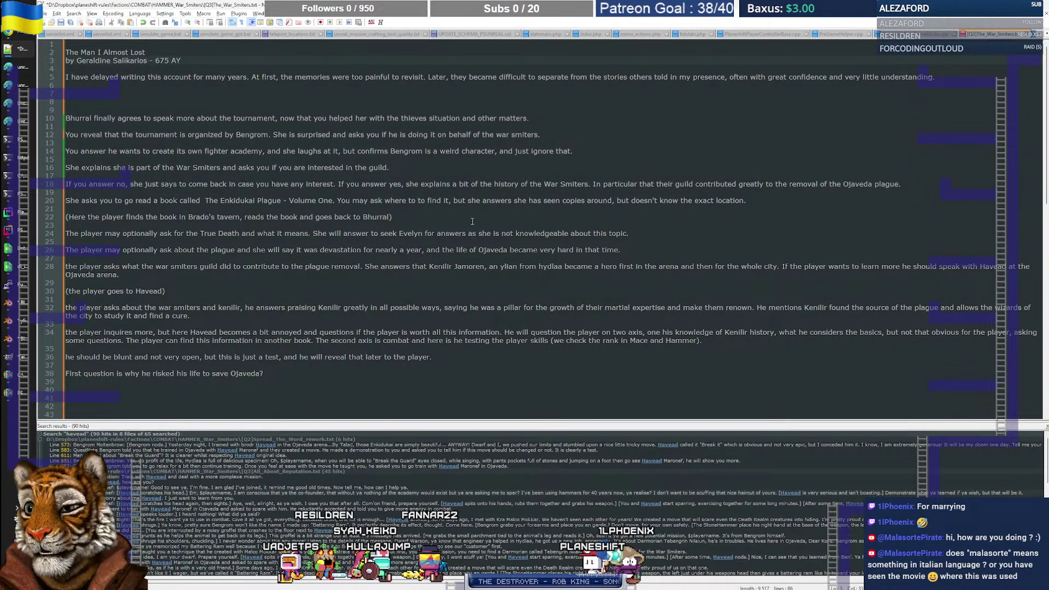
# Step: Switch to the browser, search Google for "bad omen in italian" and translate "malasorte" from Italian into English
pyautogui.click(19, 34)
pyautogui.click(837, 9)
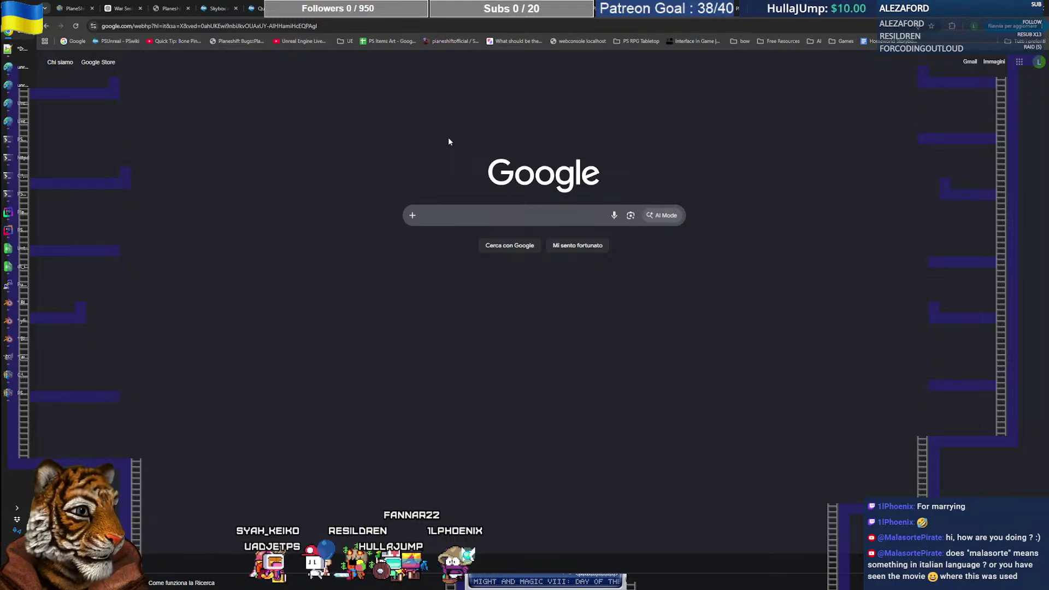
pyautogui.write('bad')
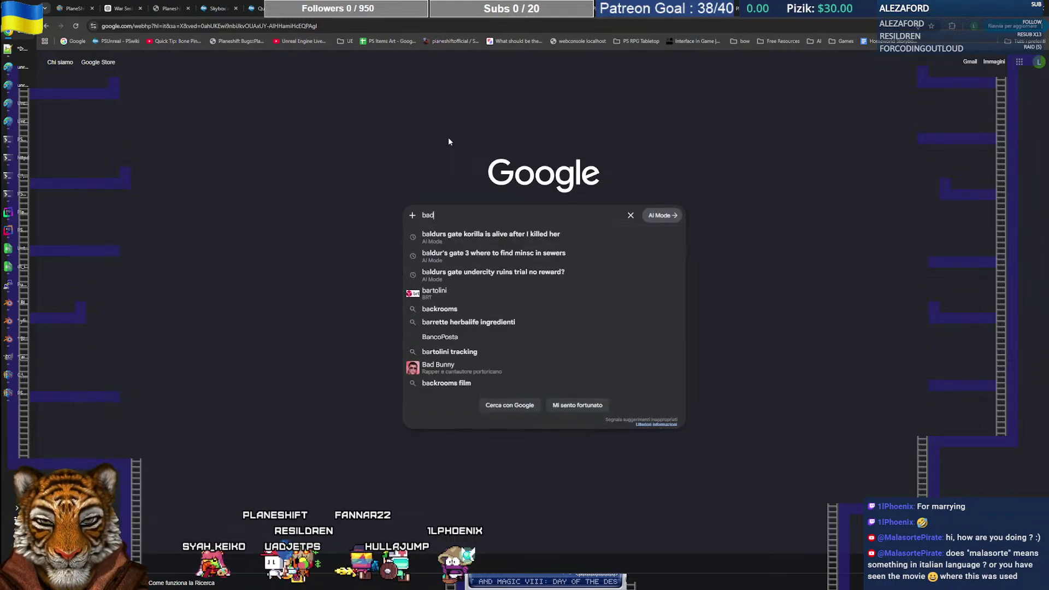
pyautogui.write(' omen in italian')
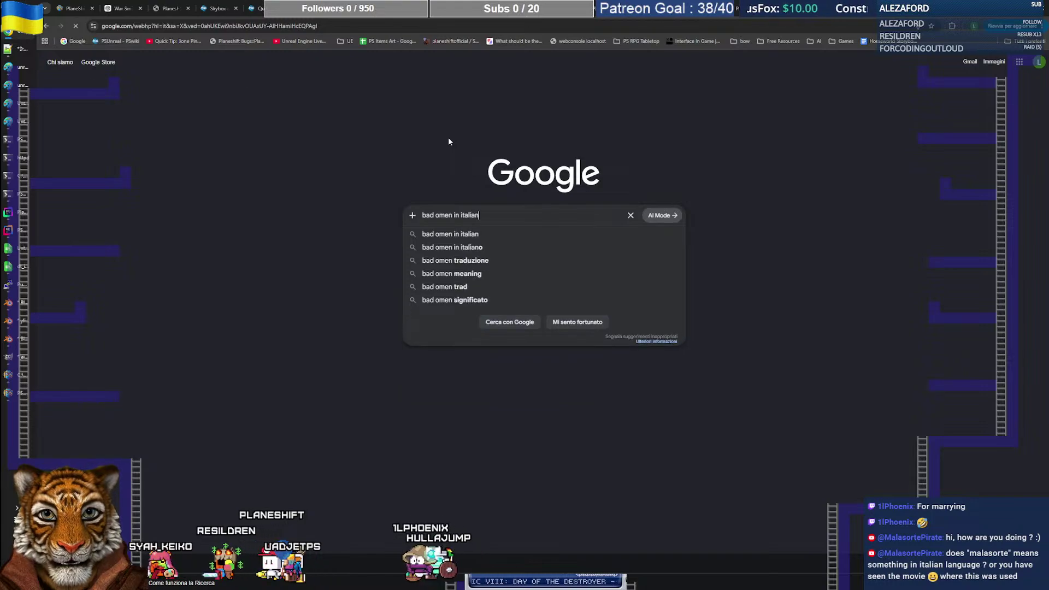
pyautogui.press('Return')
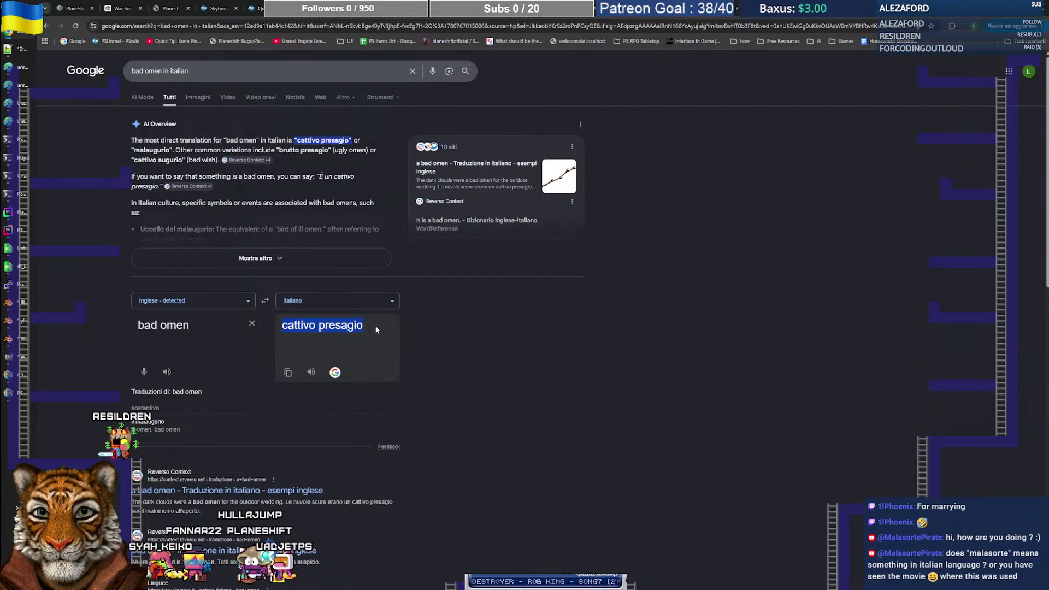
pyautogui.click(222, 319)
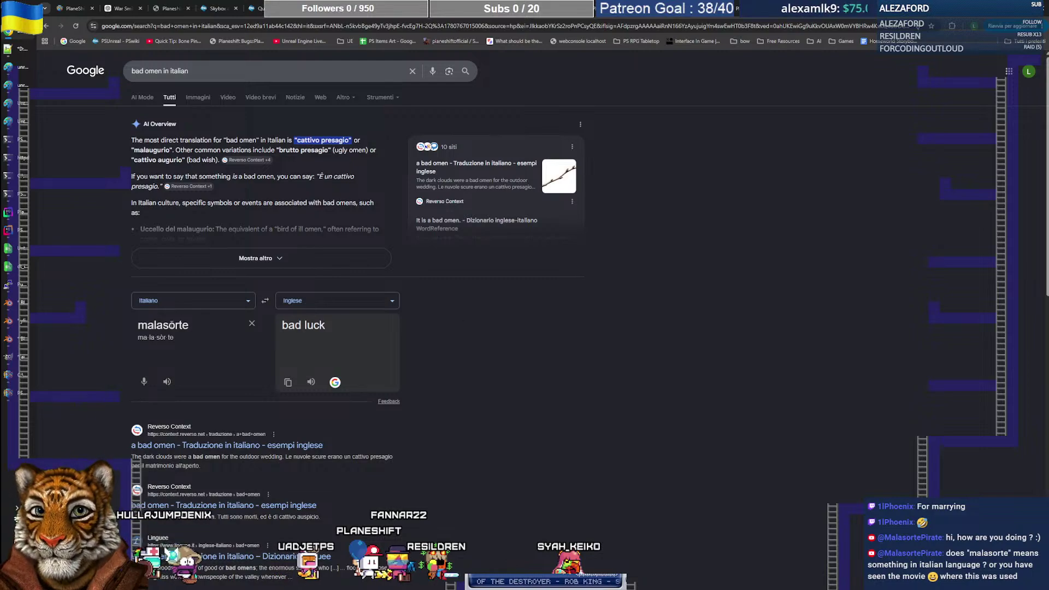
# Step: Copy "malasorte" into a Paint text box near the drawing's upper edge, split it into "mala sorte" without underline, and add "bad" beneath
pyautogui.doubleClick(164, 329)
pyautogui.hotkey('ctrl', 'c')
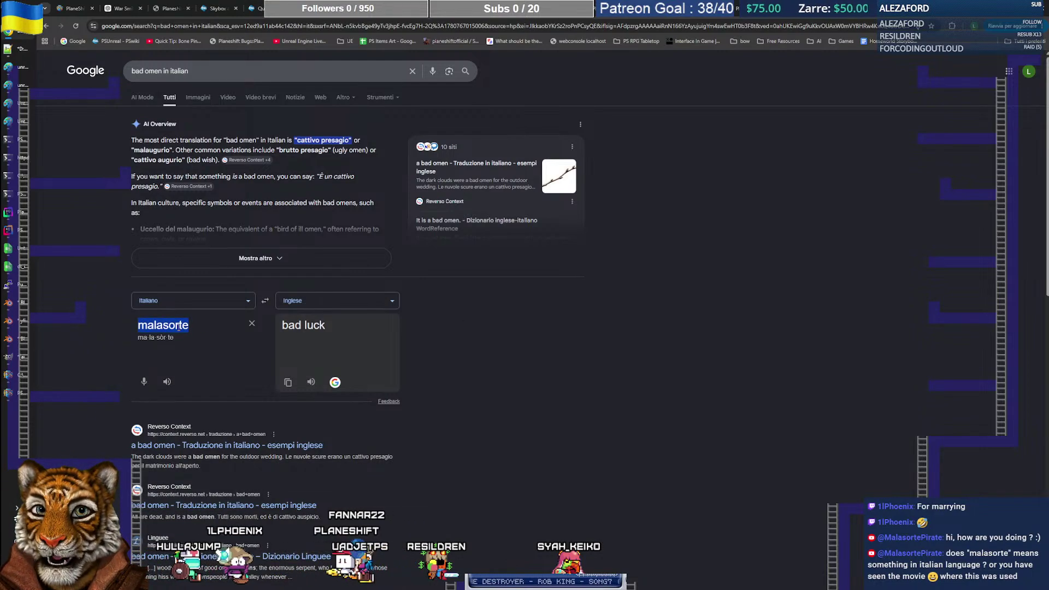
pyautogui.click(632, 332)
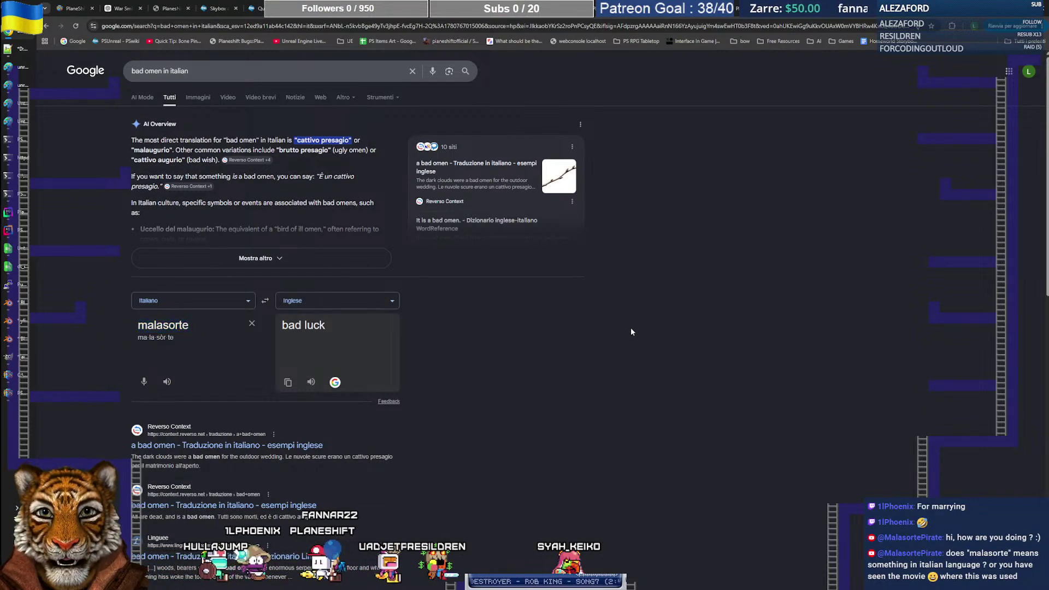
pyautogui.click(21, 117)
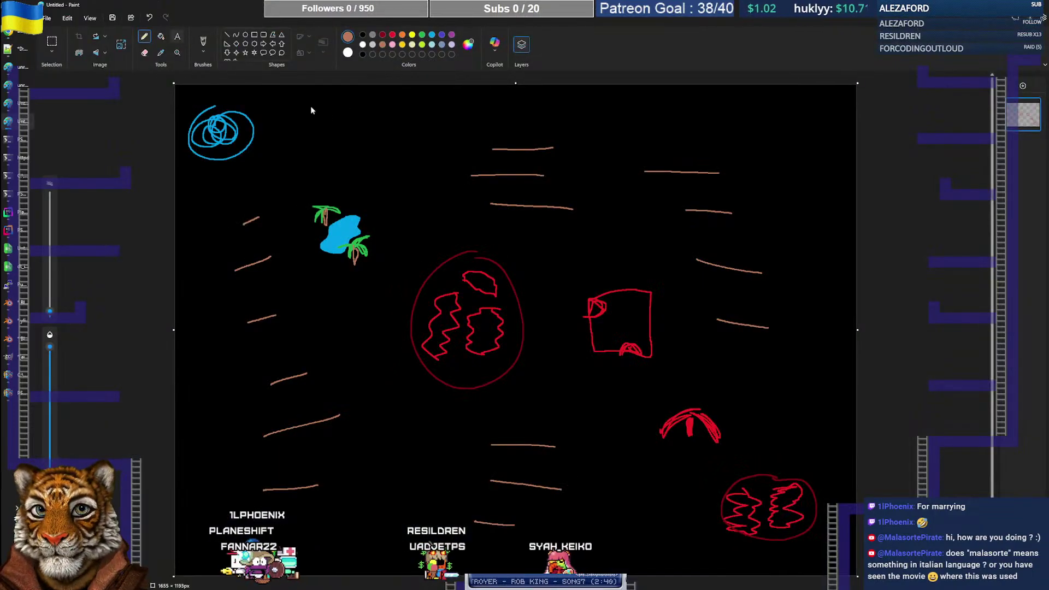
pyautogui.click(177, 36)
pyautogui.click(300, 108)
pyautogui.hotkey('ctrl', 'v')
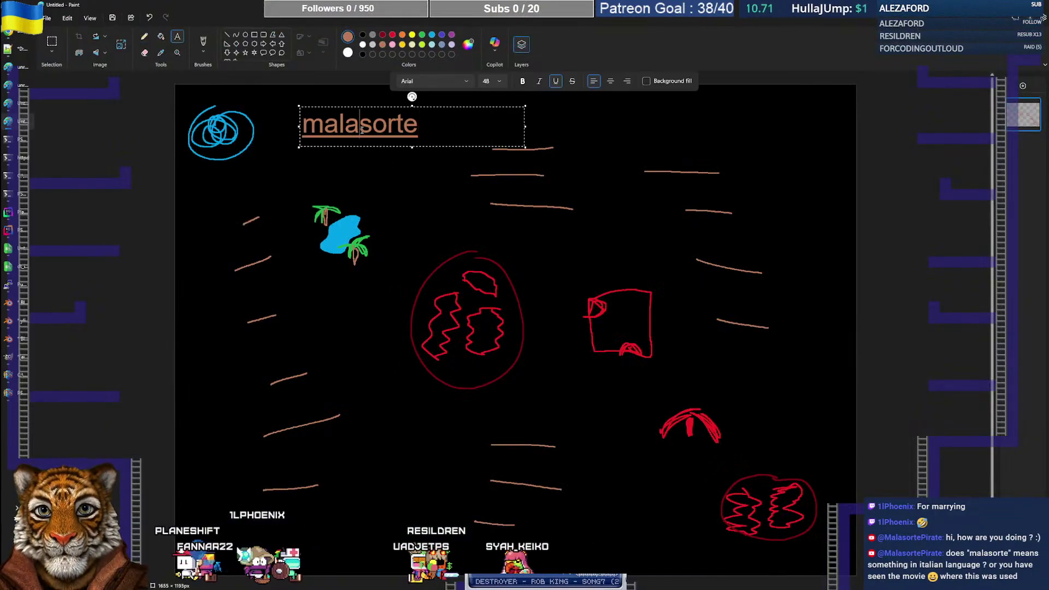
pyautogui.moveTo(430, 130); pyautogui.dragTo(298, 132)
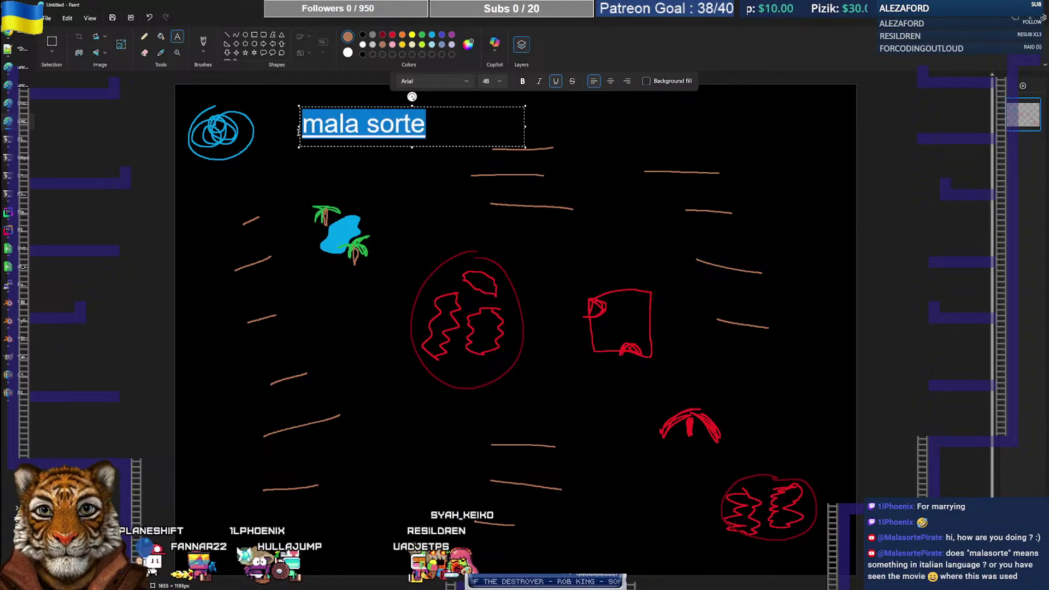
pyautogui.click(441, 132)
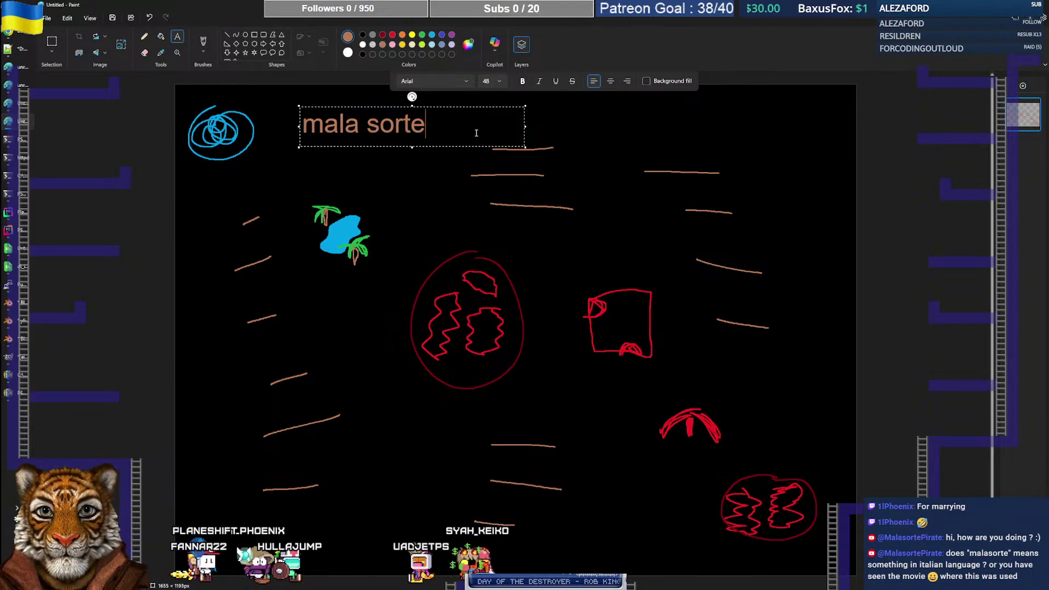
pyautogui.press('Return')
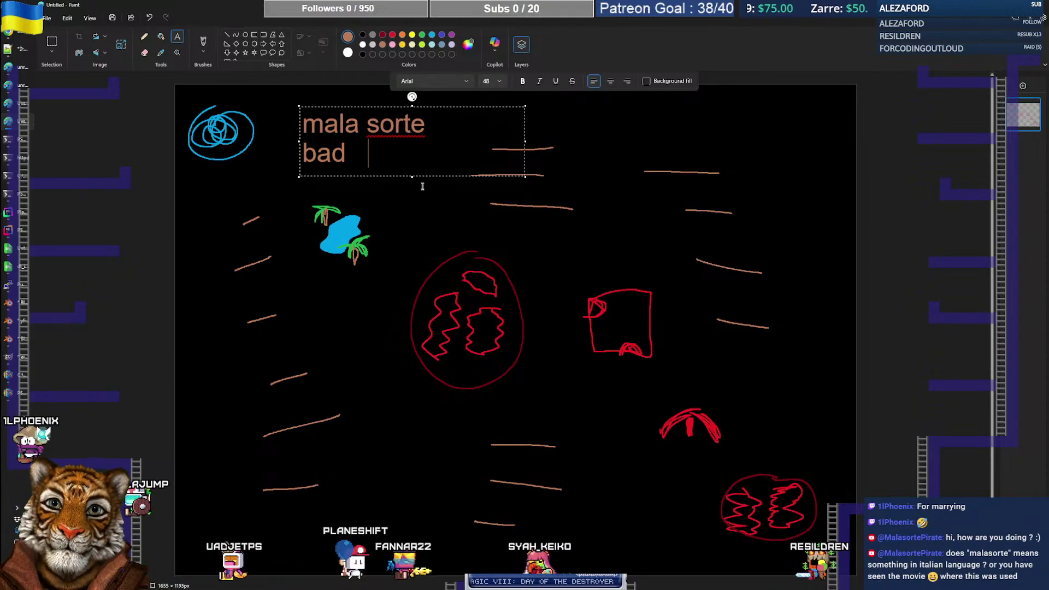
# Step: Translate "sorte" into English in the browser, then return to Paint and add "fate" after "bad"
pyautogui.click(25, 34)
pyautogui.doubleClick(188, 326)
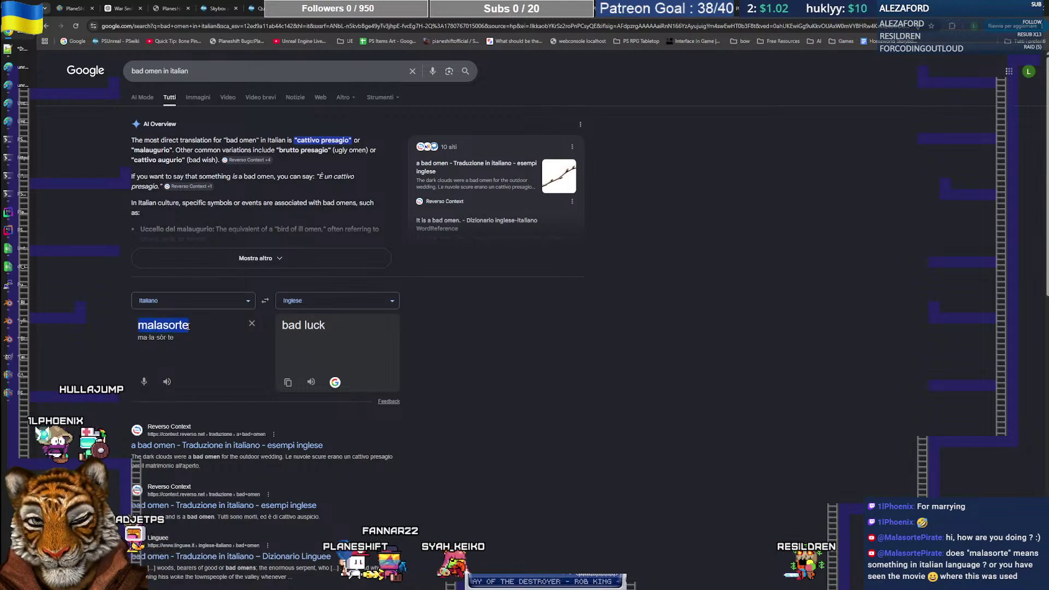
pyautogui.write('sorte')
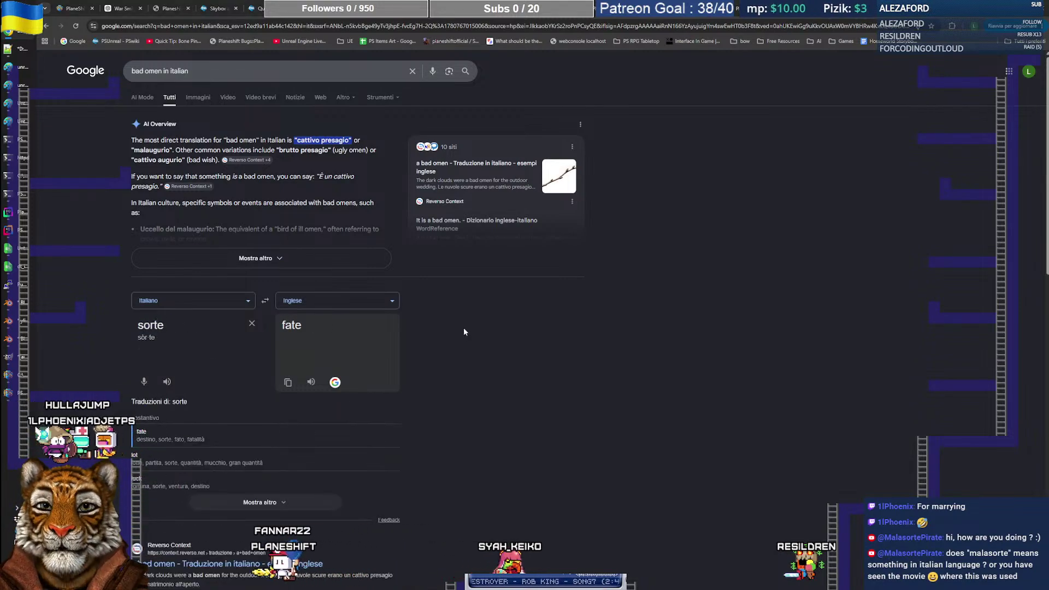
pyautogui.hotkey('alt', 'Tab')
pyautogui.write('fate')
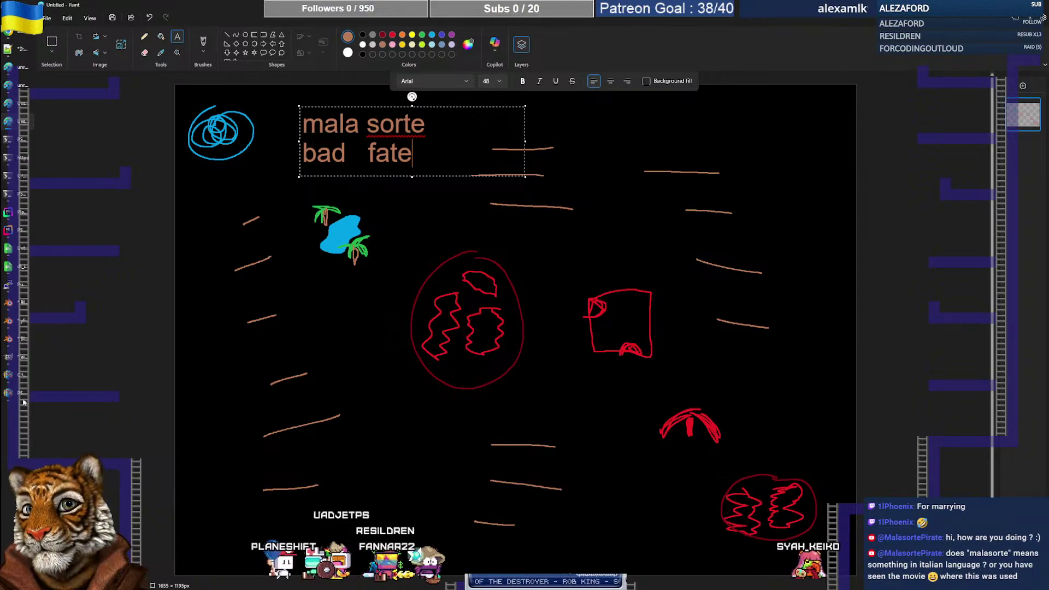
# Step: Return to the quest file in Notepad++, reread the title, byline and opening paragraph, and place the cursor below the paragraph
pyautogui.click(11, 35)
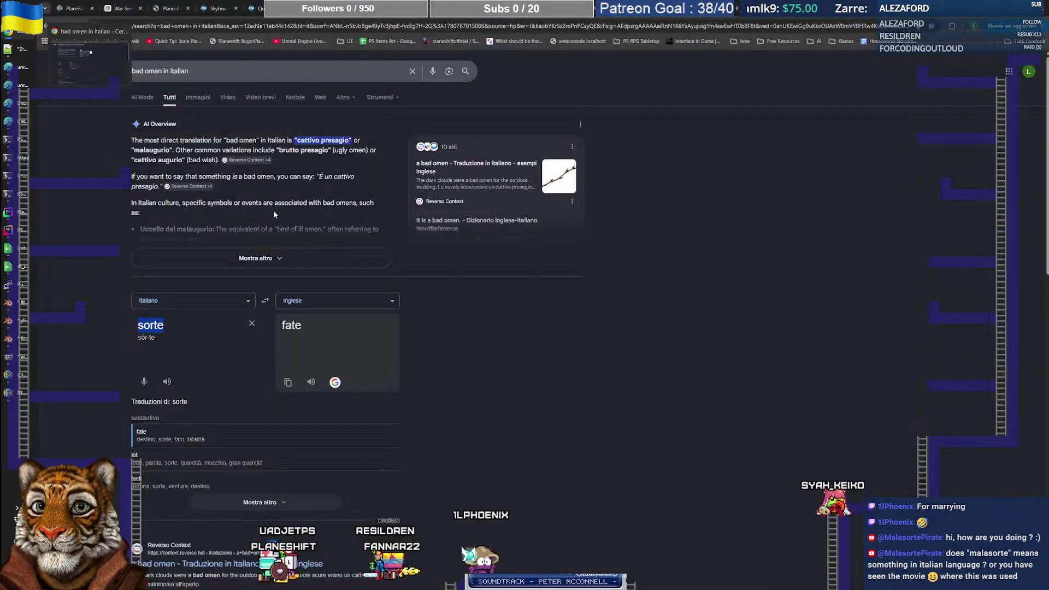
pyautogui.moveTo(17, 396)
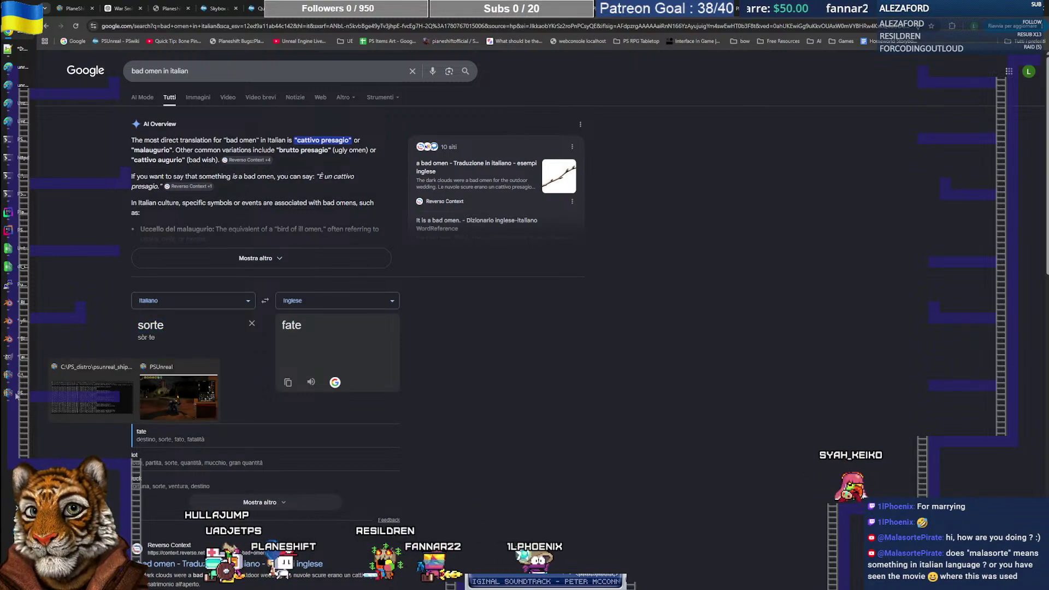
pyautogui.moveTo(18, 359)
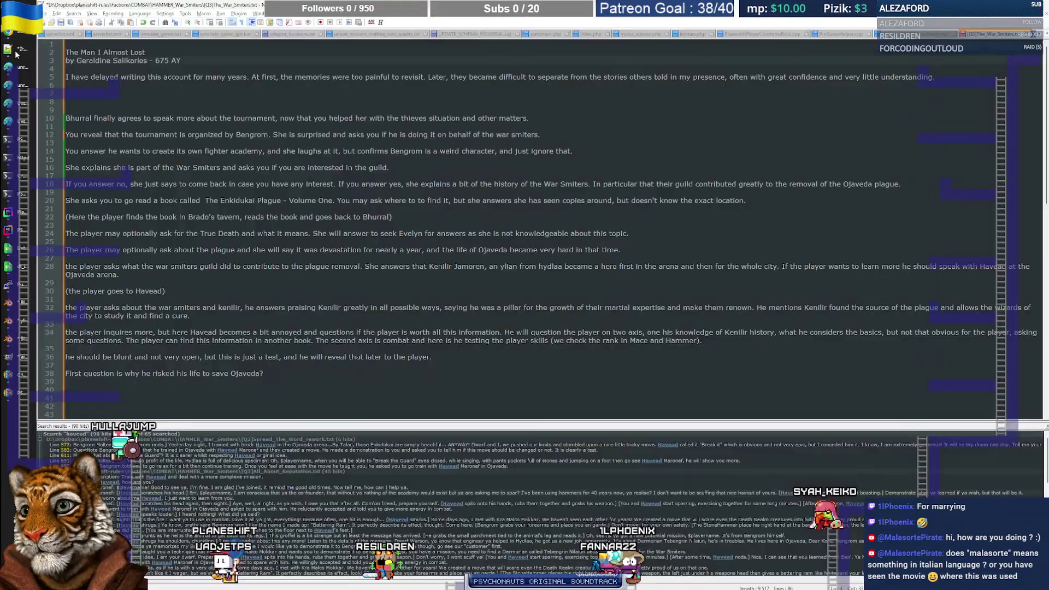
pyautogui.click(6, 194)
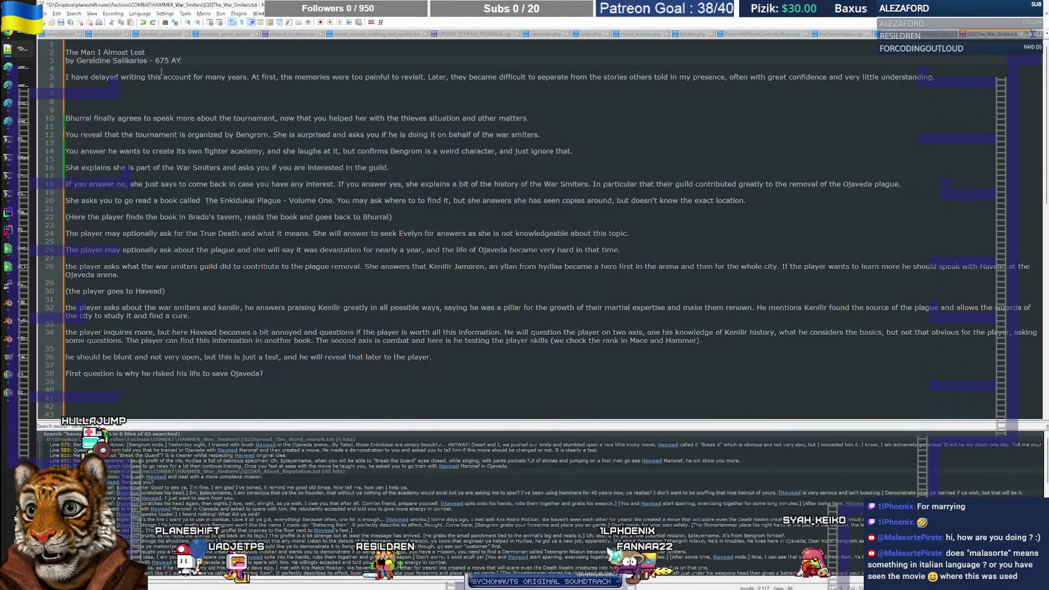
pyautogui.click(197, 66)
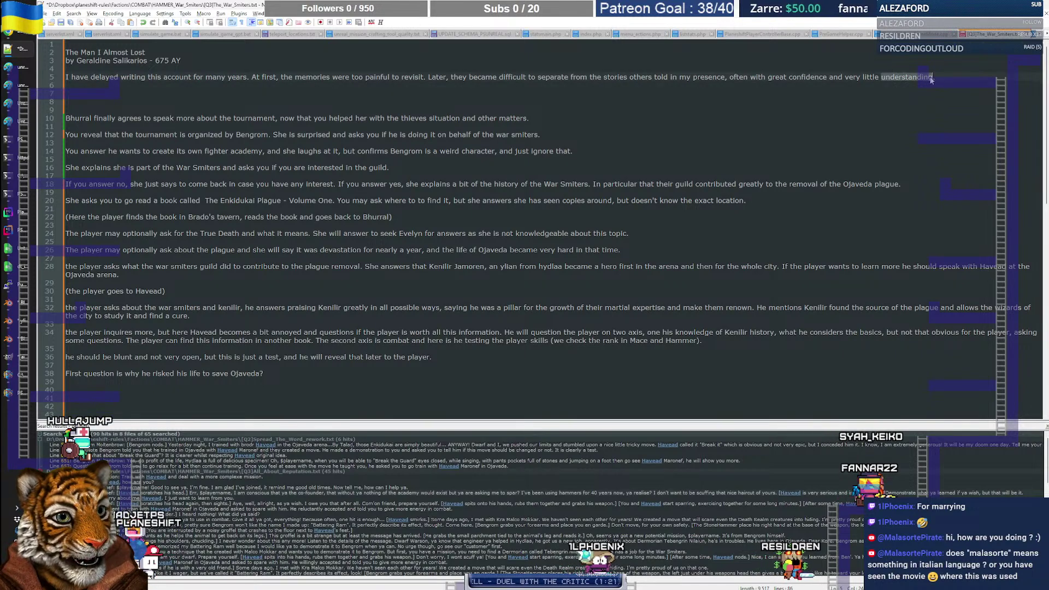
pyautogui.click(956, 85)
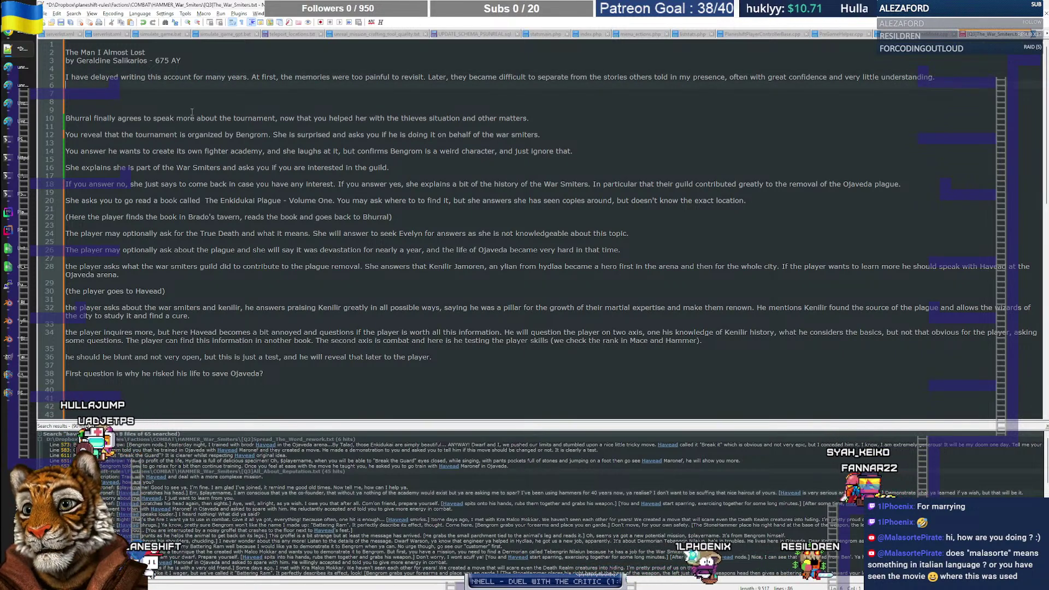
# Step: Switch to the browser and go back through the ChatGPT war smiters conversation to the beginning of the "A Debt Beyond Measure" draft
pyautogui.click(9, 38)
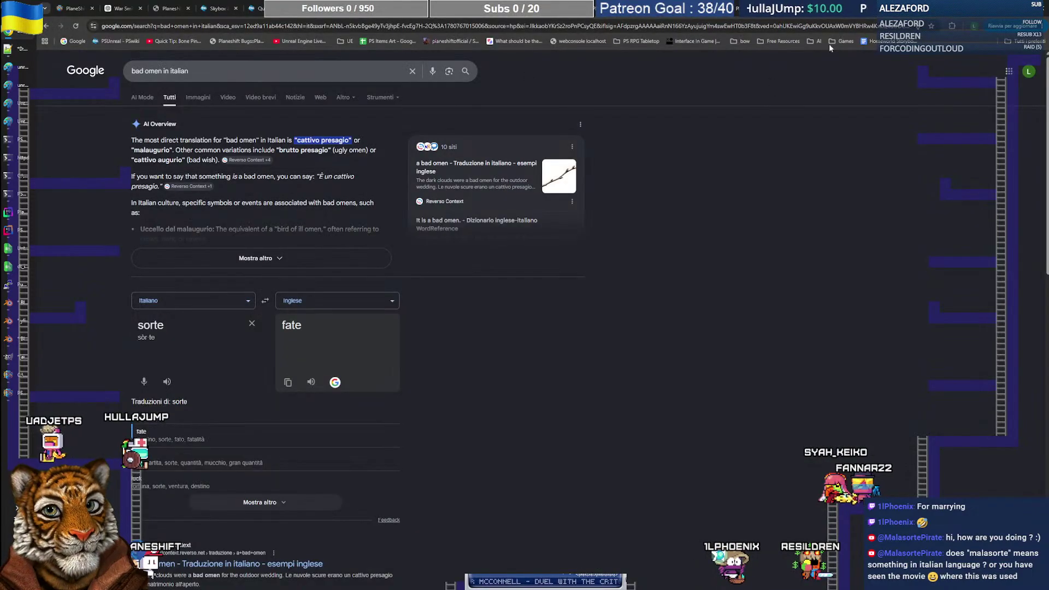
pyautogui.click(121, 8)
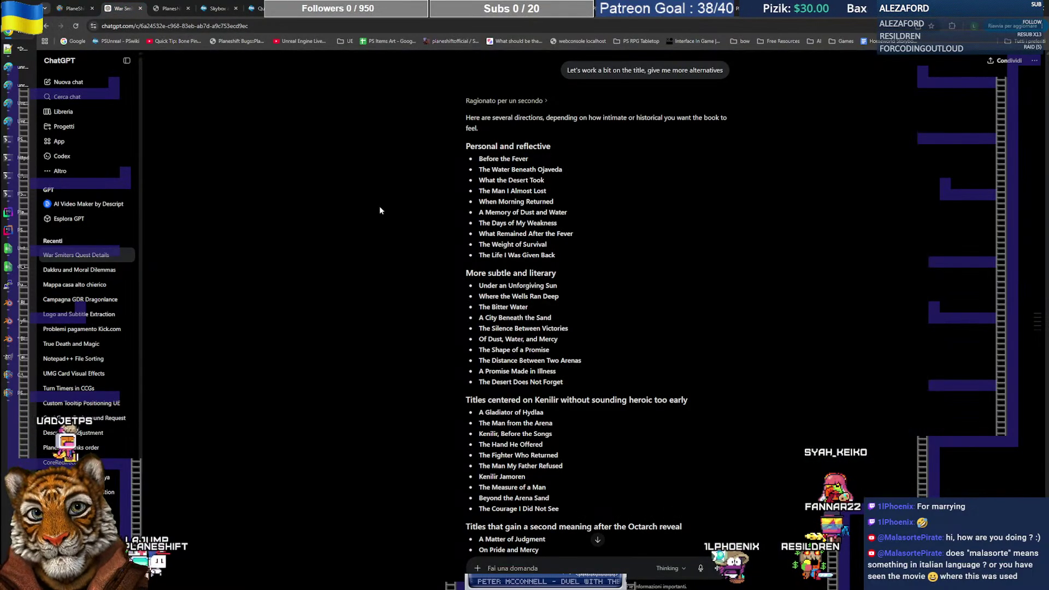
pyautogui.scroll(7, 655, 301)
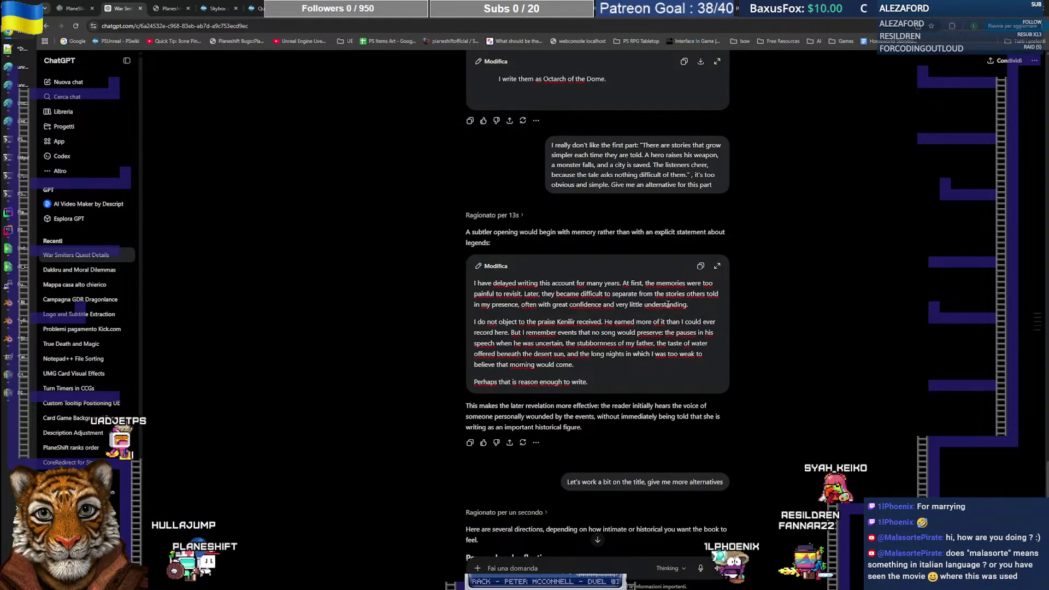
pyautogui.scroll(10, 722, 339)
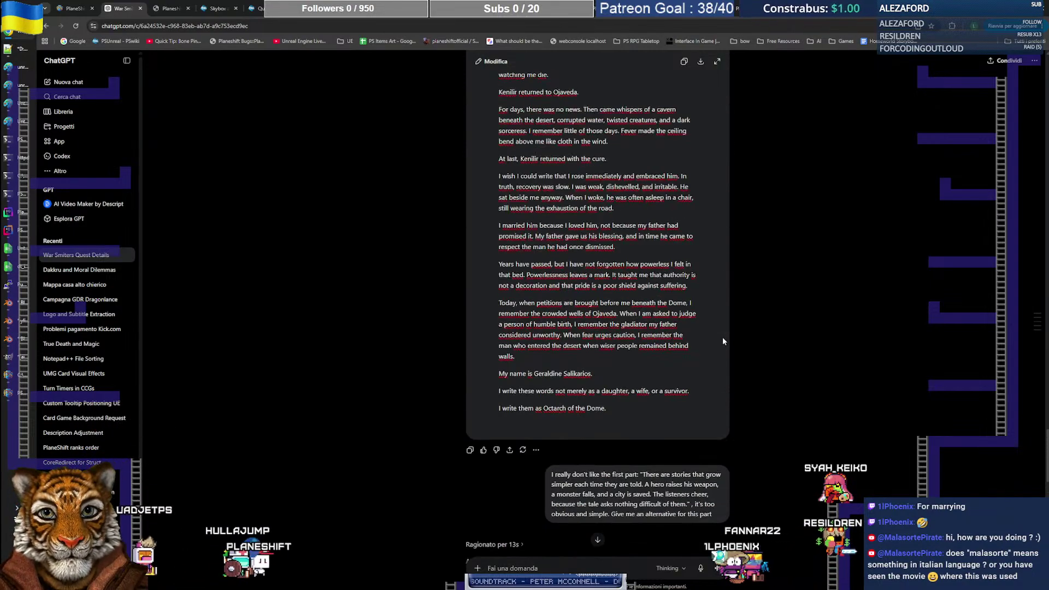
pyautogui.scroll(15, 723, 336)
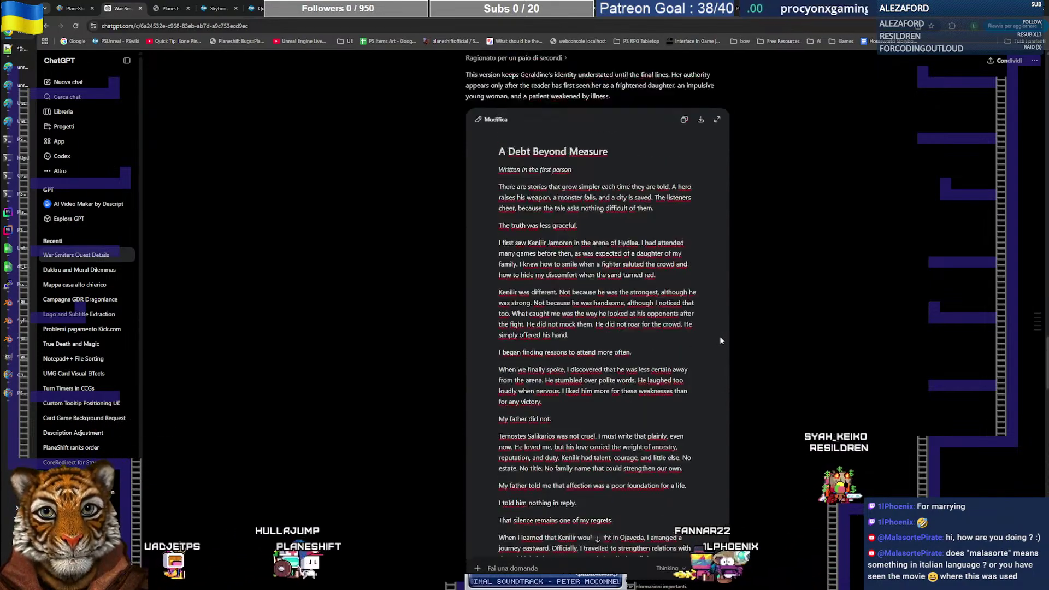
pyautogui.scroll(-5, 719, 339)
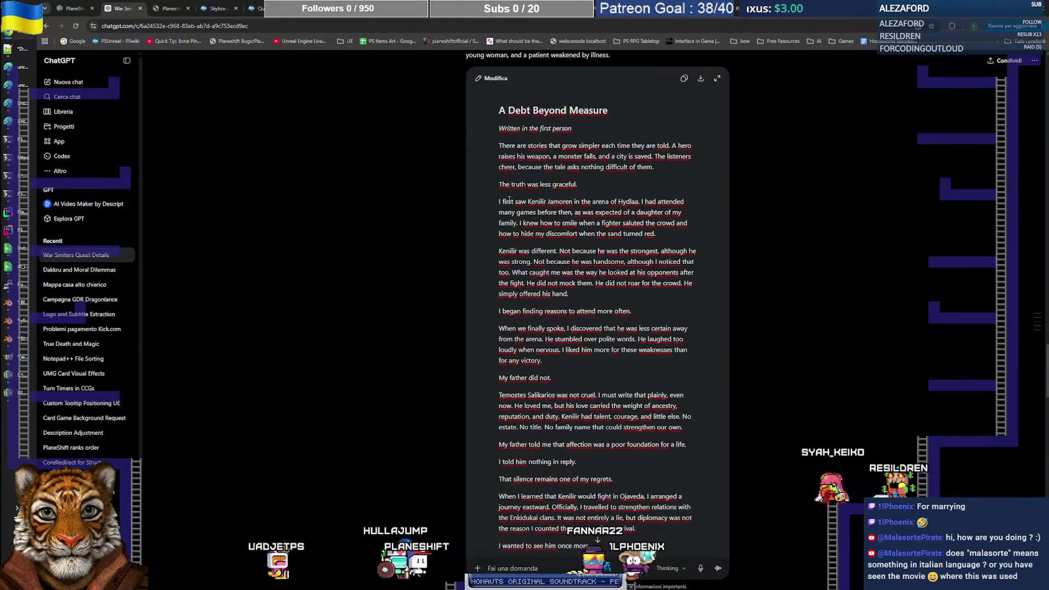
# Step: Reread the draft paragraph in which Geraldine first sees Kenilir in the arena of Hydlaa
pyautogui.moveTo(500, 202); pyautogui.dragTo(580, 202)
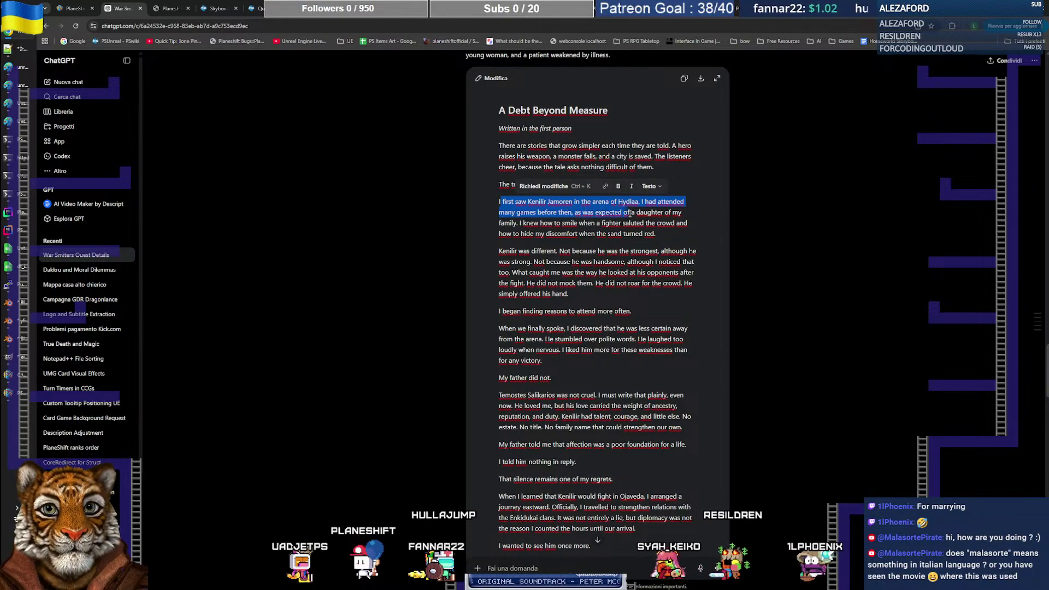
pyautogui.moveTo(646, 215); pyautogui.dragTo(622, 219)
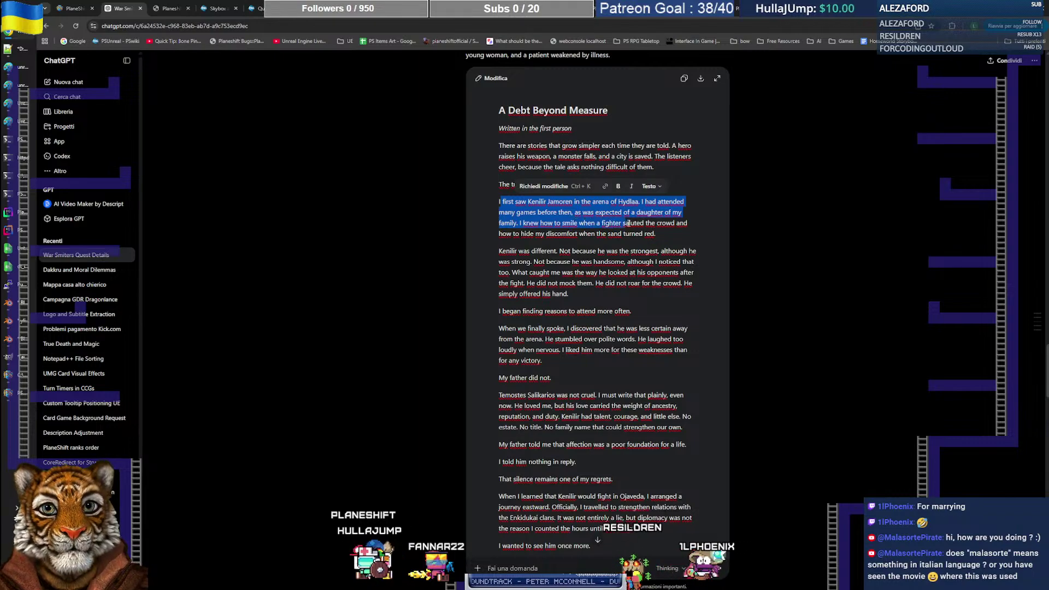
pyautogui.moveTo(669, 227); pyautogui.dragTo(495, 203)
pyautogui.click(675, 233)
pyautogui.click(600, 224)
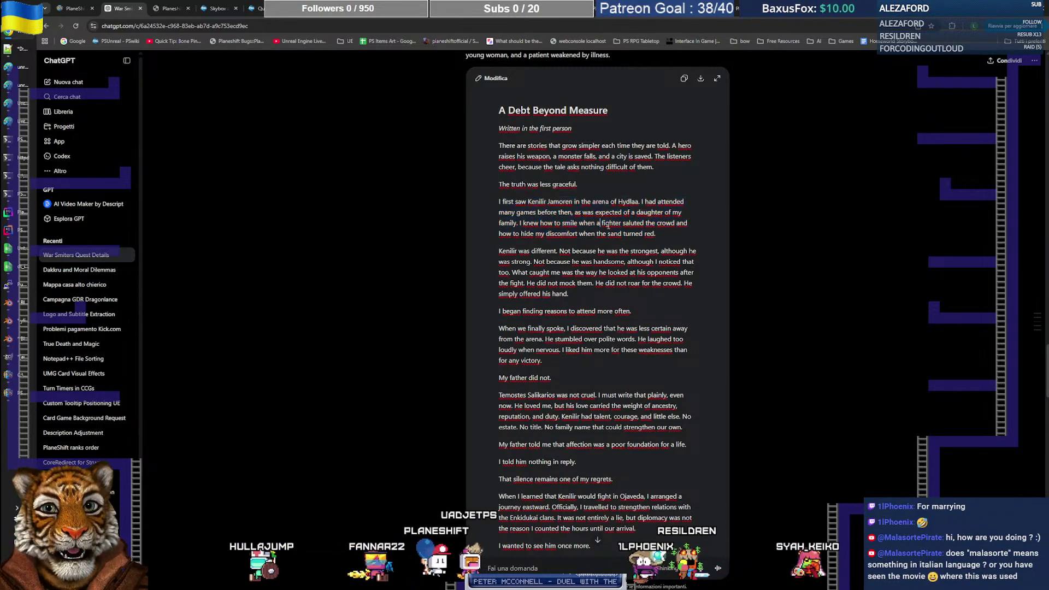
pyautogui.moveTo(673, 232); pyautogui.dragTo(492, 206)
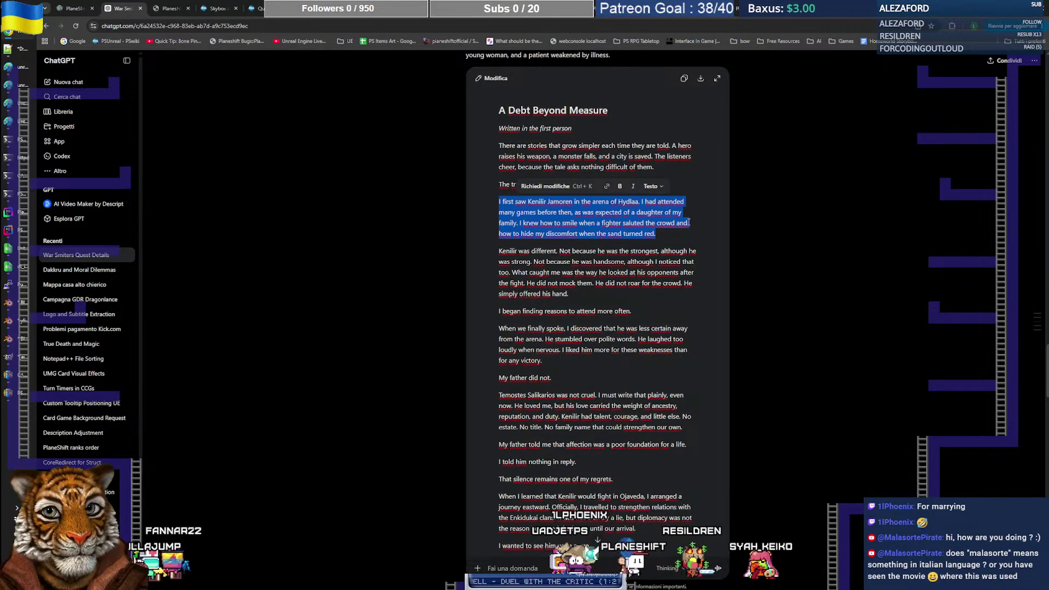
pyautogui.click(600, 252)
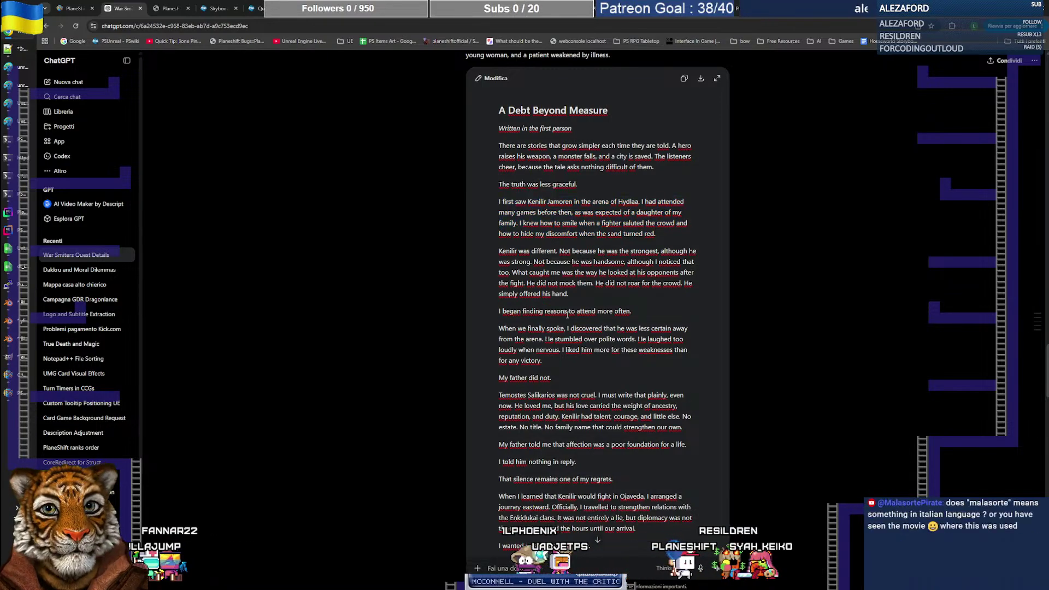
# Step: Review the draft's description of Kenilir and the paragraph beginning "When we finally spoke"
pyautogui.moveTo(499, 329); pyautogui.dragTo(573, 366)
pyautogui.click(572, 366)
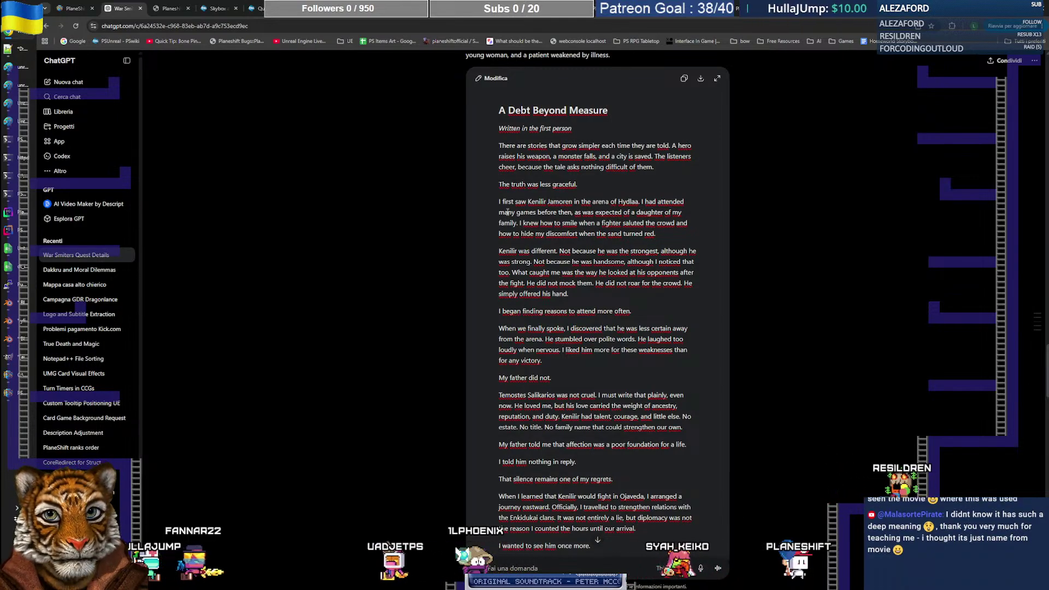
pyautogui.moveTo(501, 202); pyautogui.dragTo(624, 296)
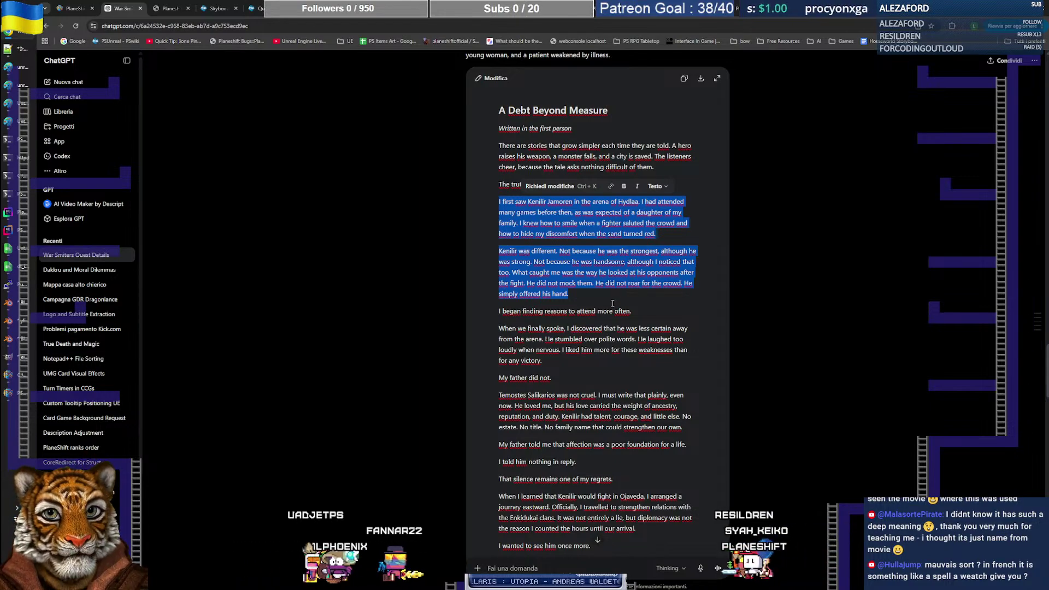
pyautogui.click(537, 328)
pyautogui.moveTo(503, 328); pyautogui.dragTo(543, 339)
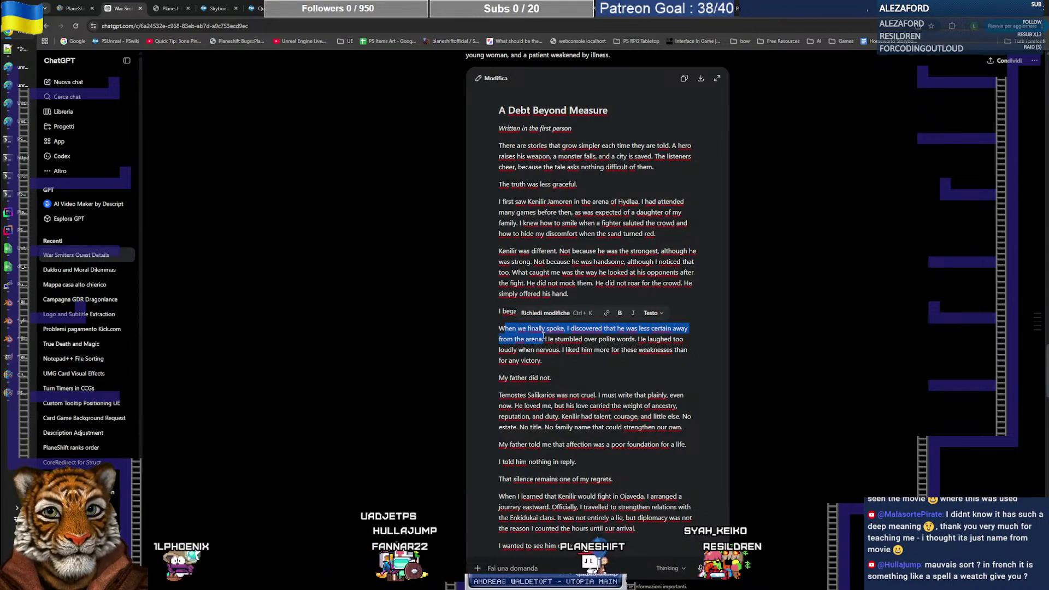
pyautogui.click(543, 338)
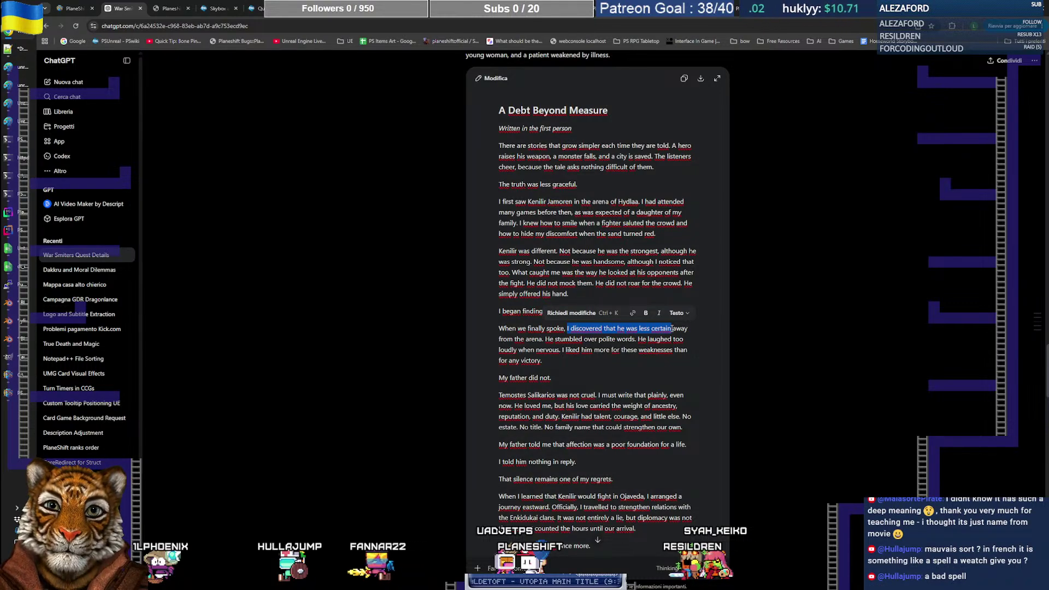
# Step: Copy "I discovered that he was less certain away from the arena" from the draft and translate it from English into Italian in Google
pyautogui.moveTo(672, 329); pyautogui.dragTo(546, 339)
pyautogui.hotkey('ctrl', 'c')
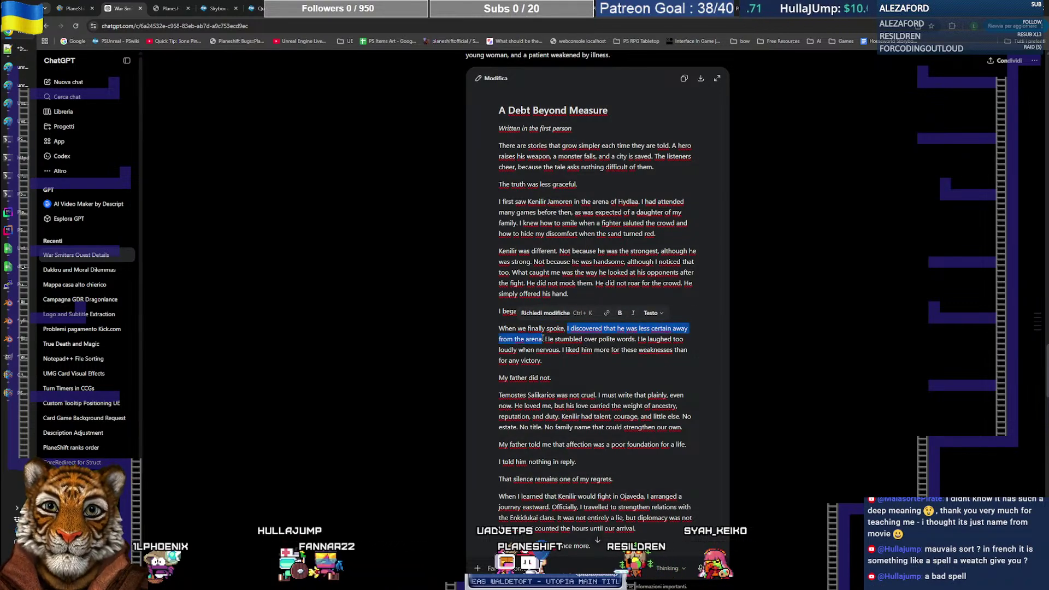
pyautogui.click(598, 334)
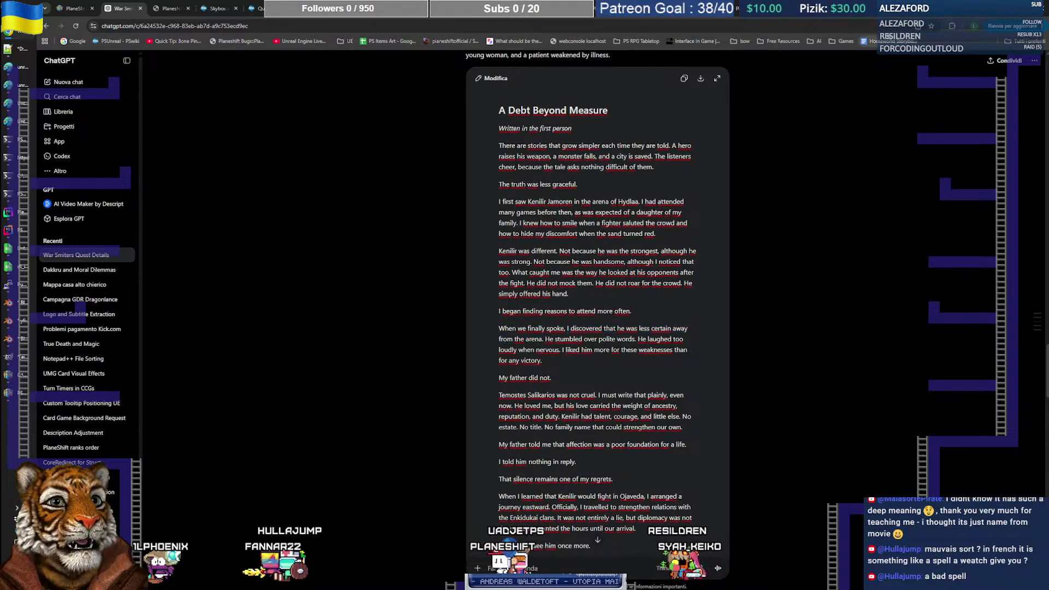
pyautogui.click(798, 9)
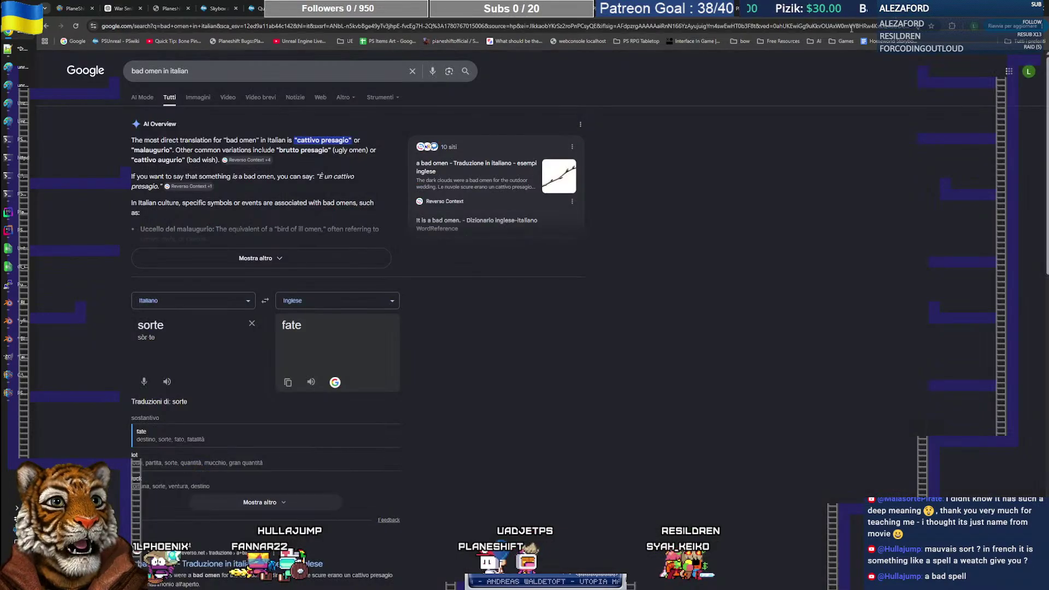
pyautogui.tripleClick(164, 72)
pyautogui.click(465, 412)
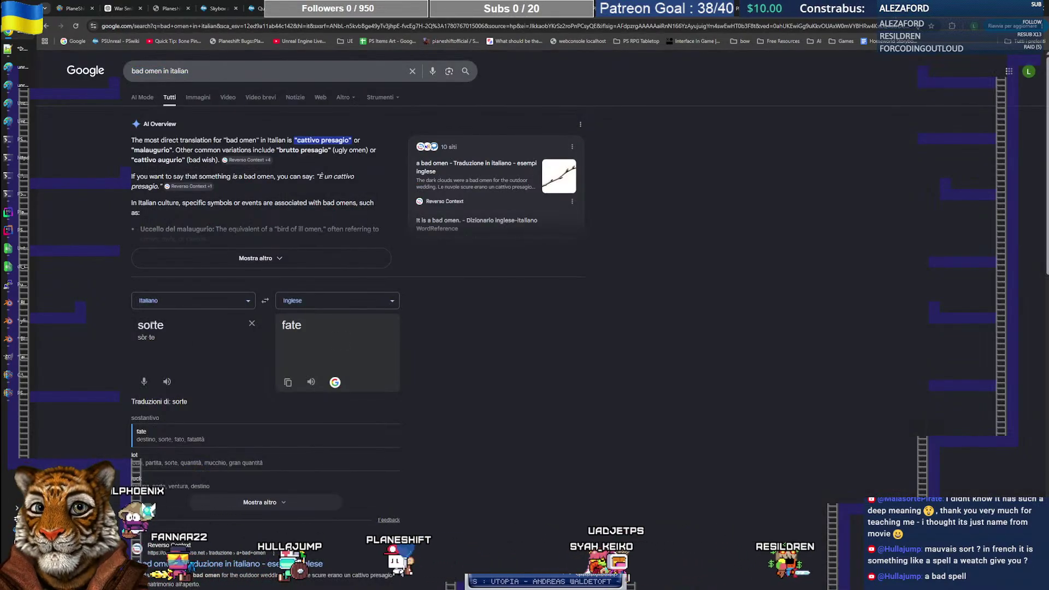
pyautogui.click(265, 301)
pyautogui.hotkey('ctrl', 'a')
pyautogui.hotkey('ctrl', 'v')
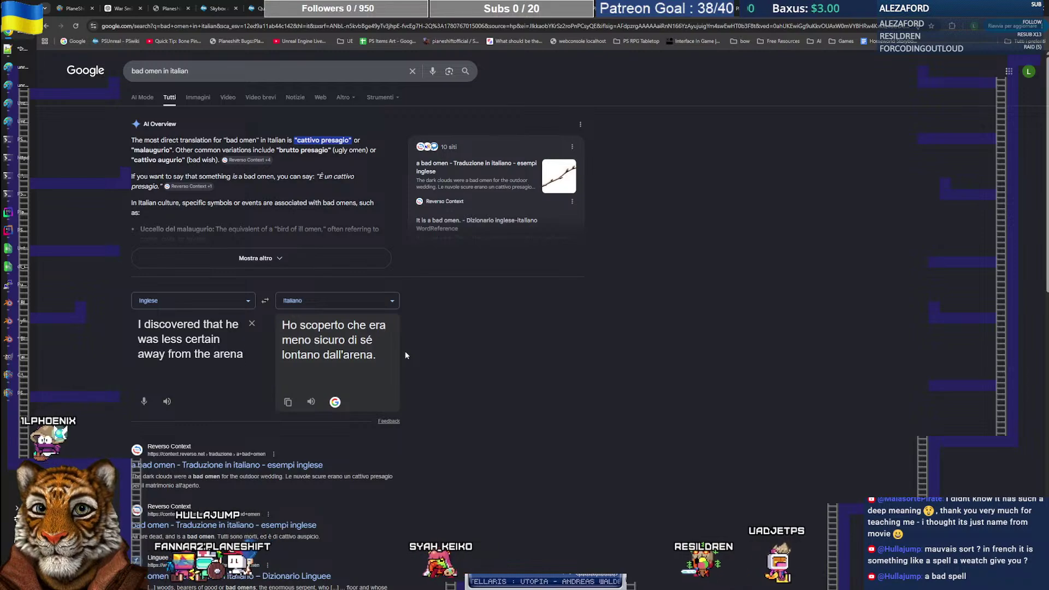
# Step: Compare "sicuro di sé" in the Italian translation with "certain" in the English source, and return to the ChatGPT draft
pyautogui.moveTo(314, 340); pyautogui.dragTo(372, 340)
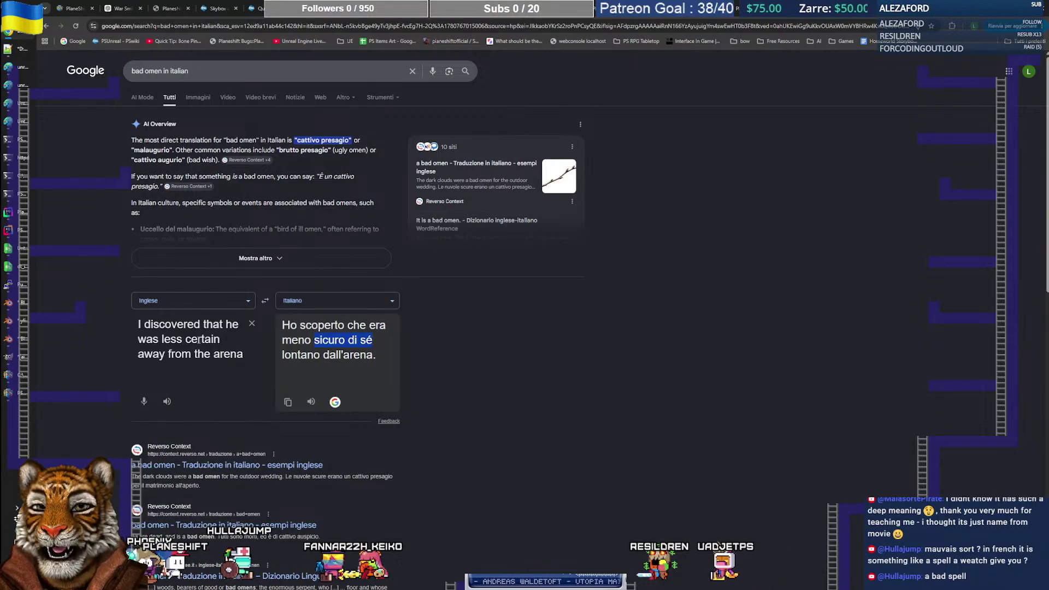
pyautogui.tripleClick(141, 339)
pyautogui.click(141, 338)
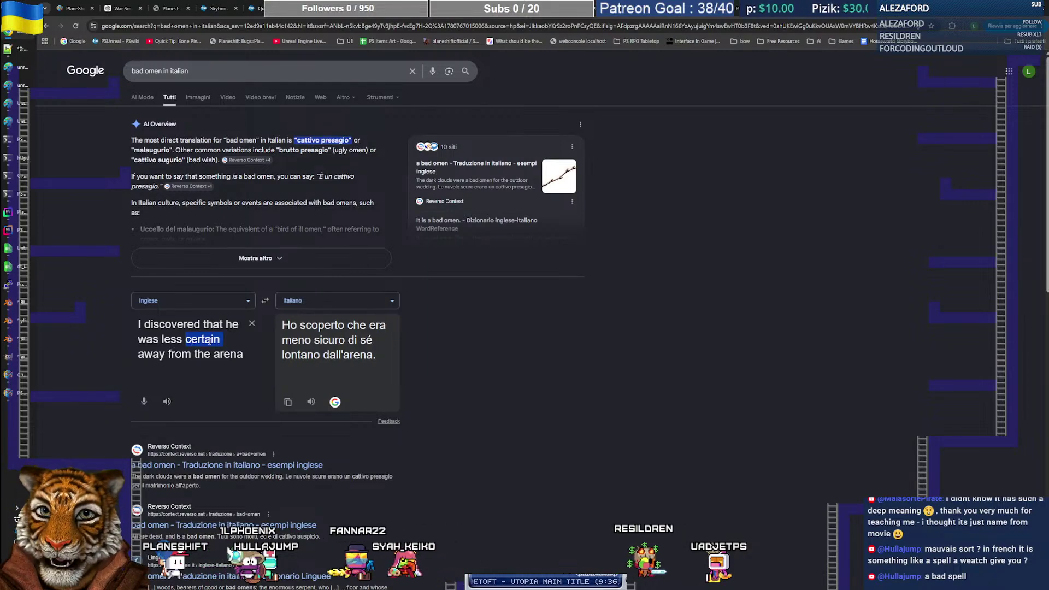
pyautogui.click(514, 342)
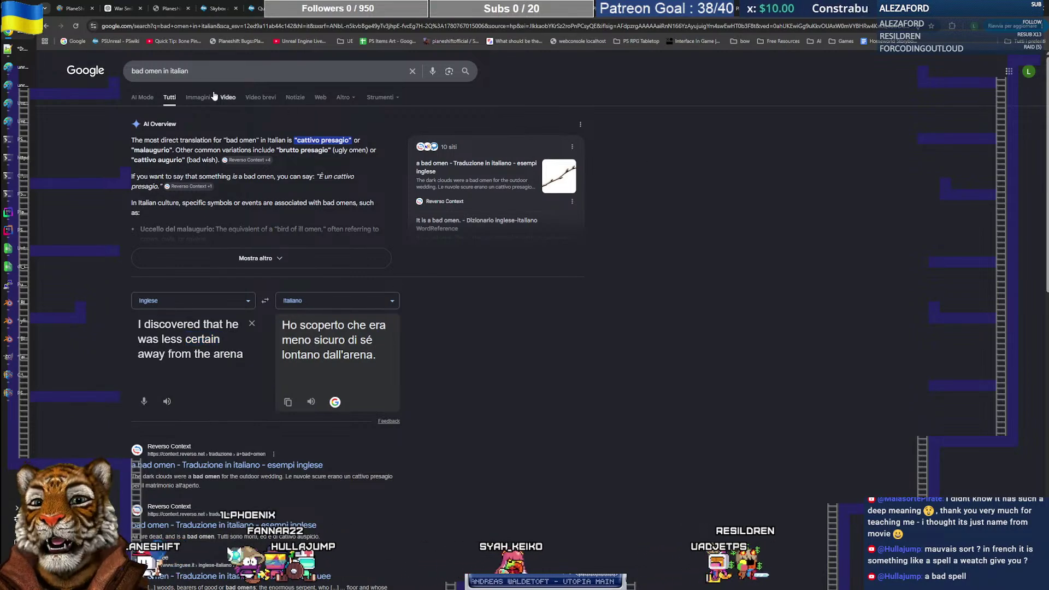
pyautogui.click(122, 8)
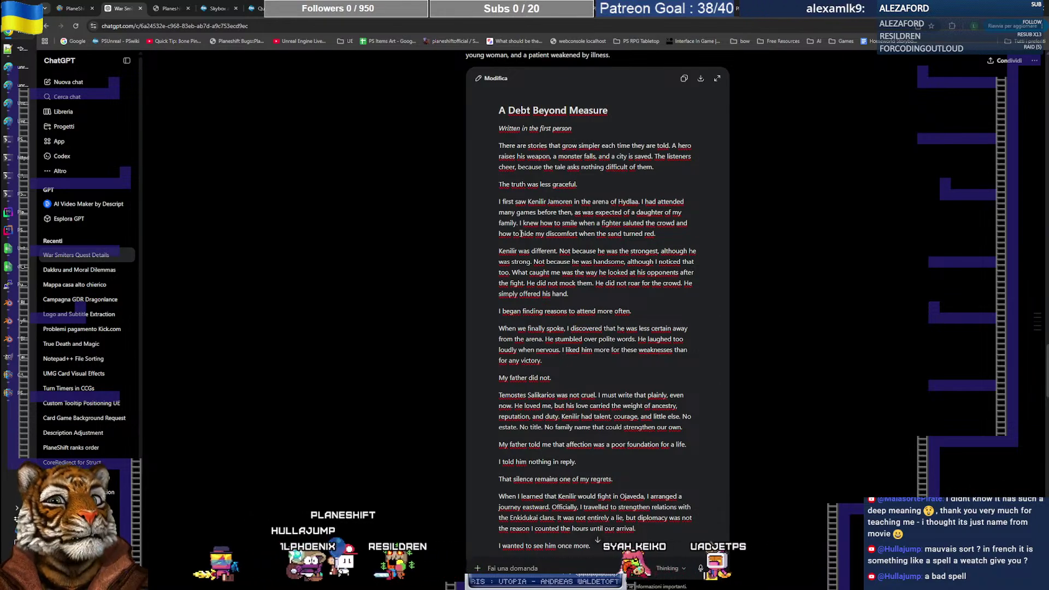
# Step: Return to the Google results and search for "omen"
pyautogui.click(509, 9)
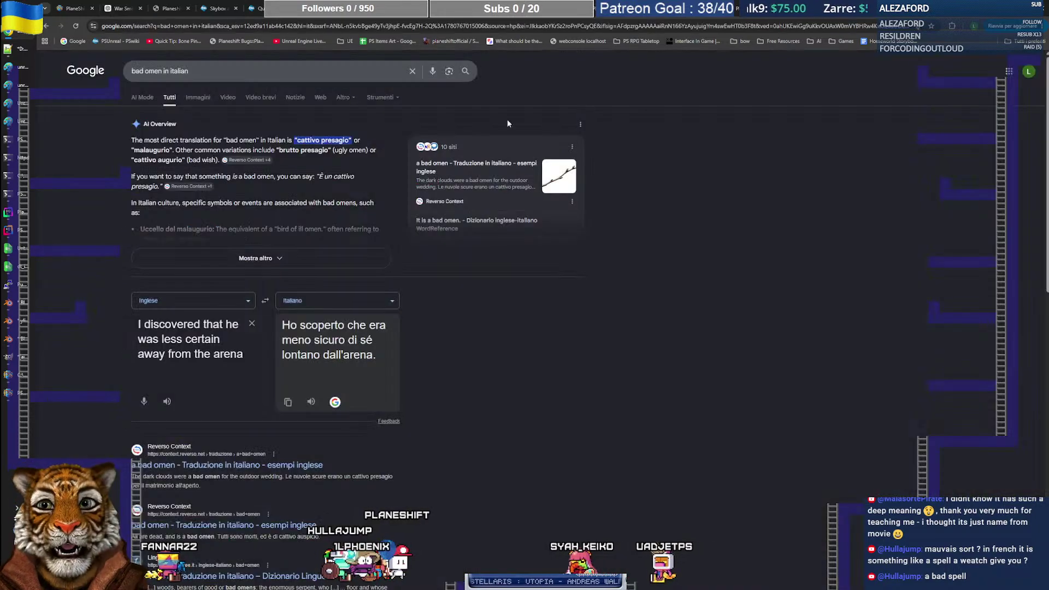
pyautogui.click(218, 71)
pyautogui.hotkey('ctrl', 'a')
pyautogui.write('o')
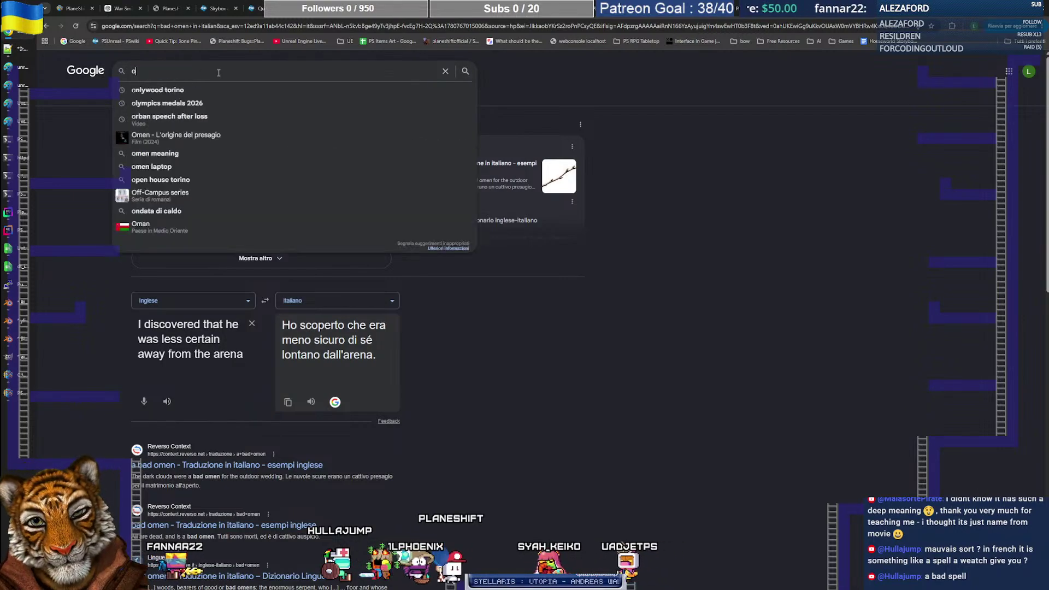
pyautogui.write('men')
pyautogui.press('Return')
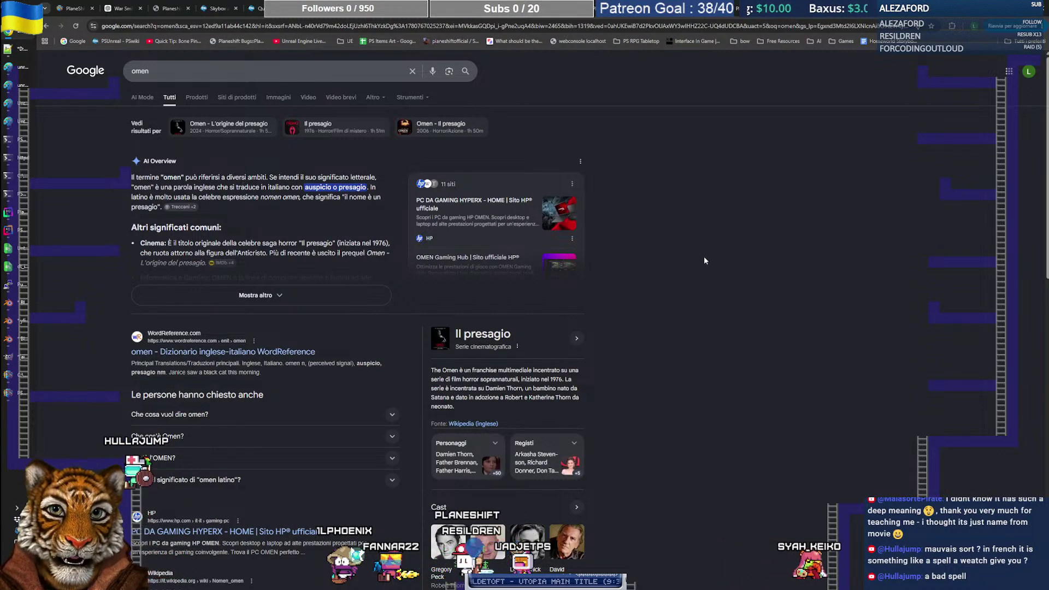
# Step: Check the quest notes briefly, return to the ChatGPT draft and reread from "I first saw Kenilir Jamoren" through "for any victory"
pyautogui.hotkey('alt', 'Tab')
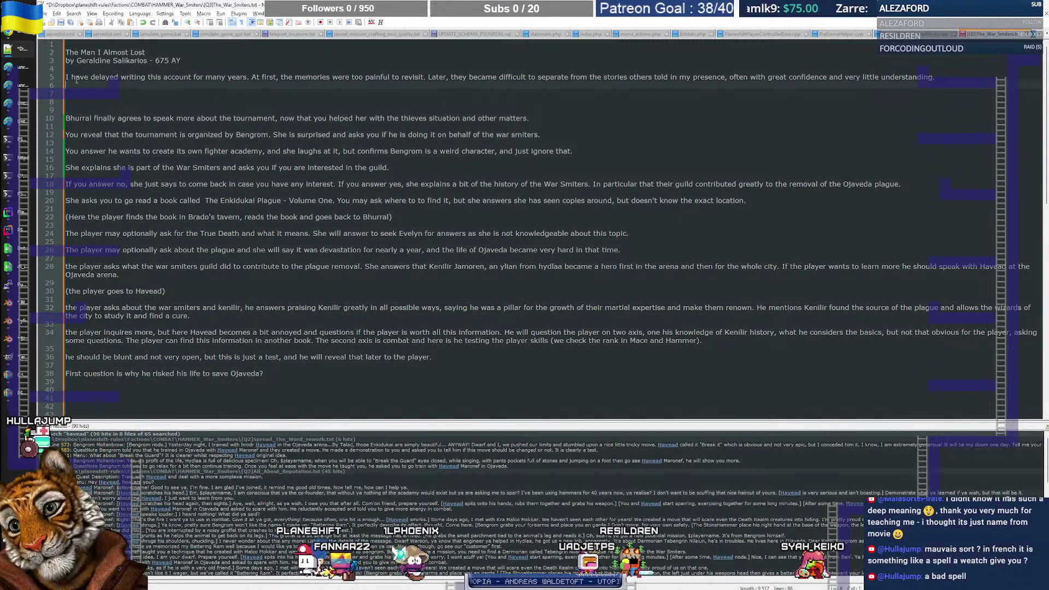
pyautogui.hotkey('alt', 'Tab')
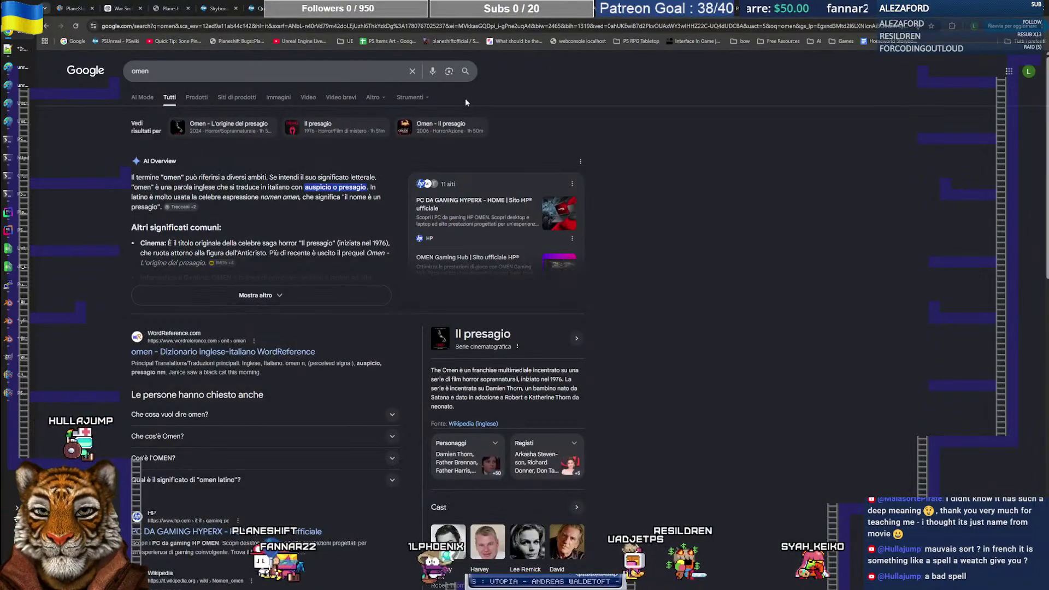
pyautogui.click(122, 9)
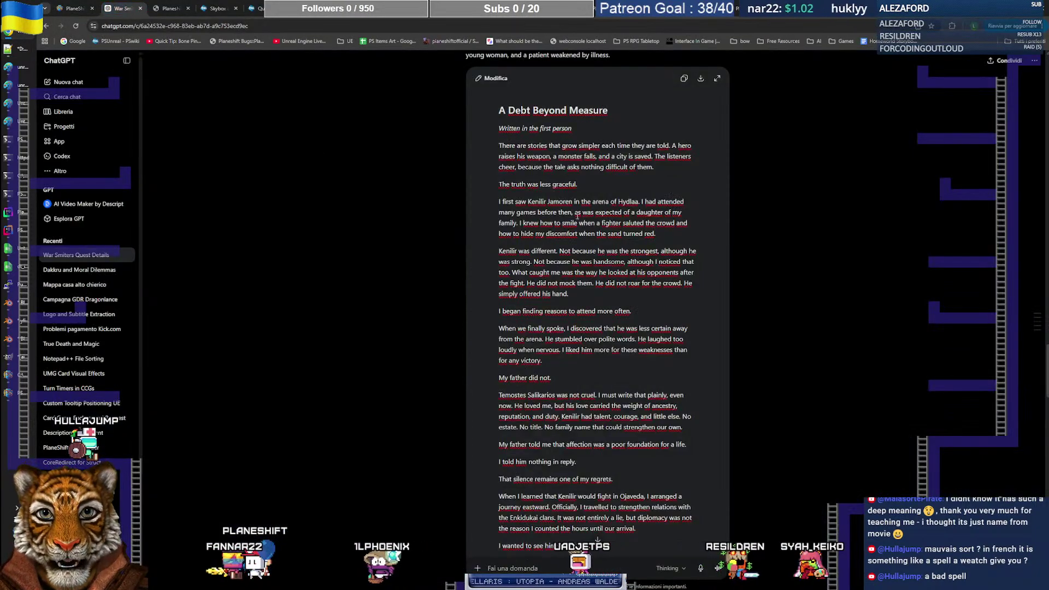
pyautogui.moveTo(497, 200); pyautogui.dragTo(545, 340)
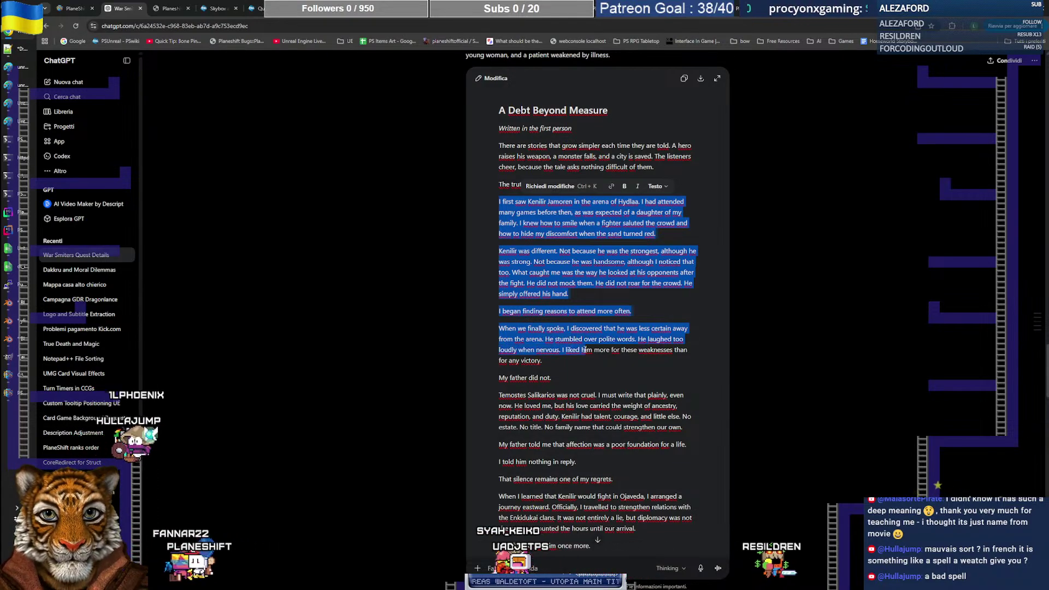
pyautogui.moveTo(556, 350); pyautogui.dragTo(599, 361)
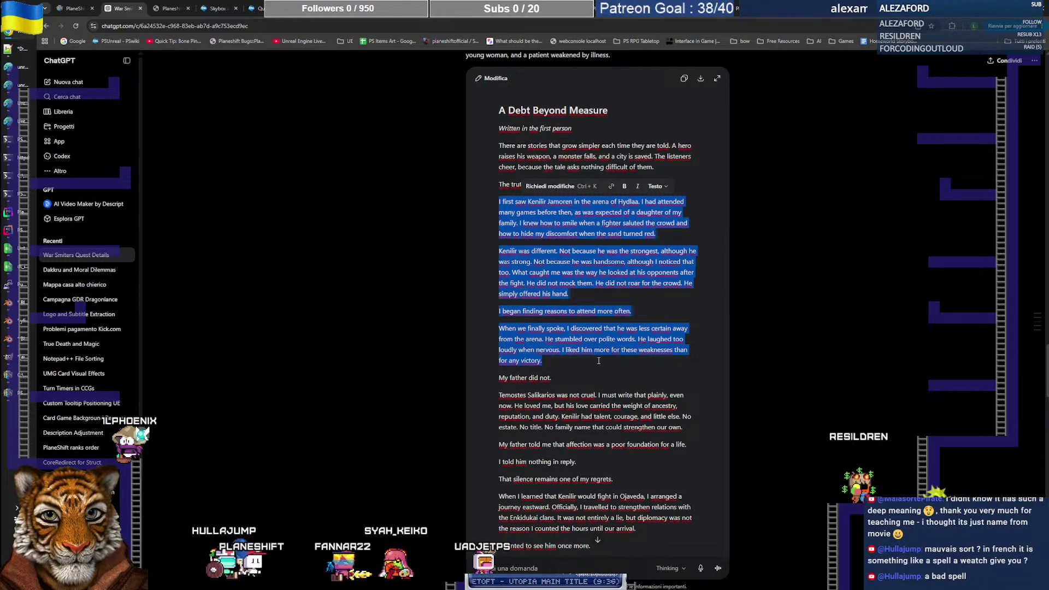
pyautogui.moveTo(599, 361)
pyautogui.mouseDown()
pyautogui.moveTo(601, 376)
pyautogui.moveTo(595, 364)
pyautogui.mouseUp()
pyautogui.click(595, 365)
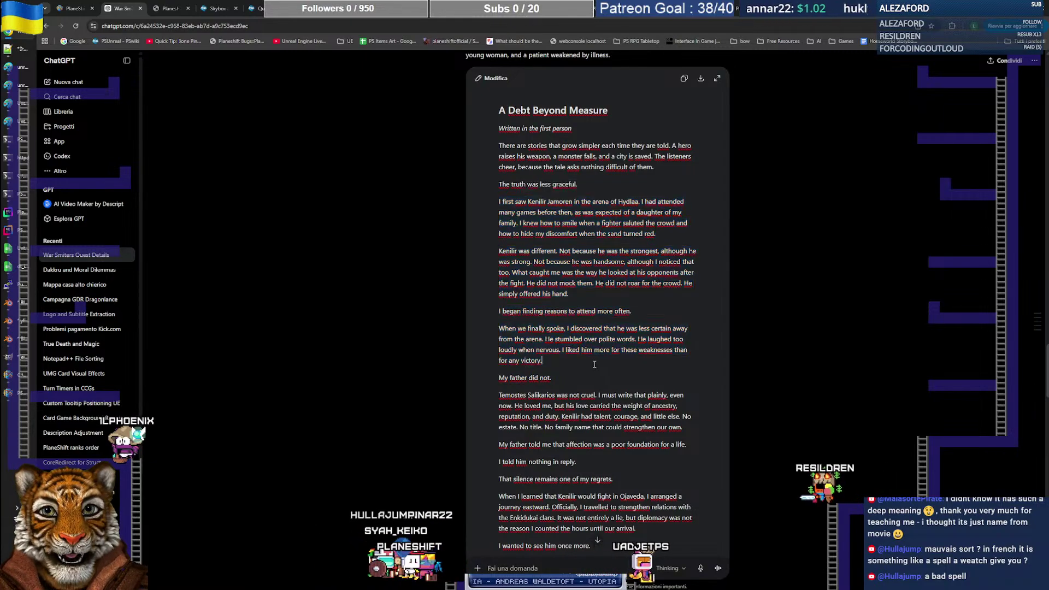
# Step: Begin a follow-up prompt: "ok, now let's work on this part. I like the fact she managed to like some of his weaknesses"
pyautogui.scroll(-15, 640, 364)
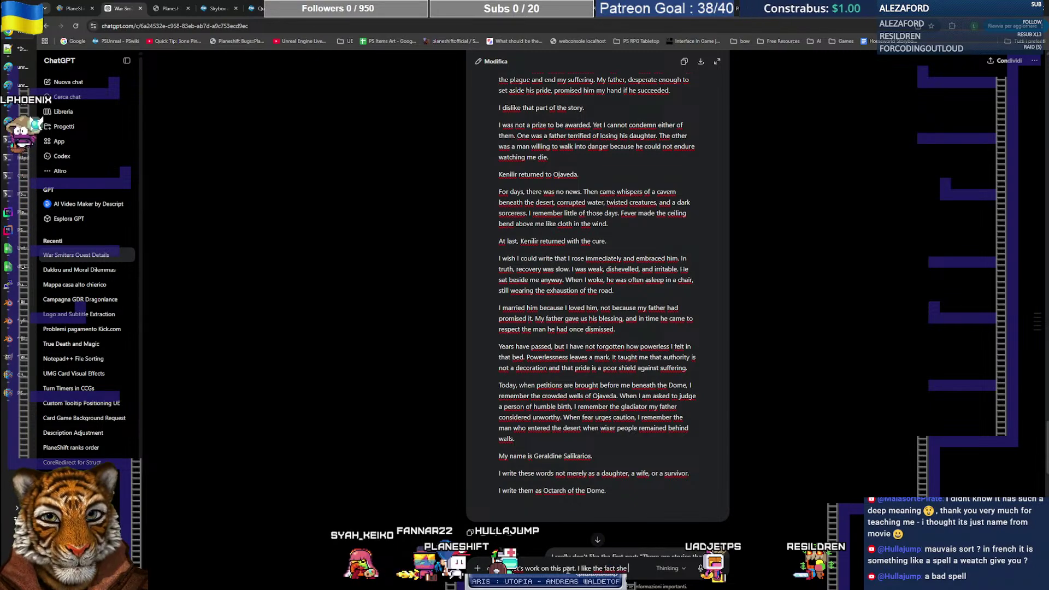
pyautogui.write('naged to like ')
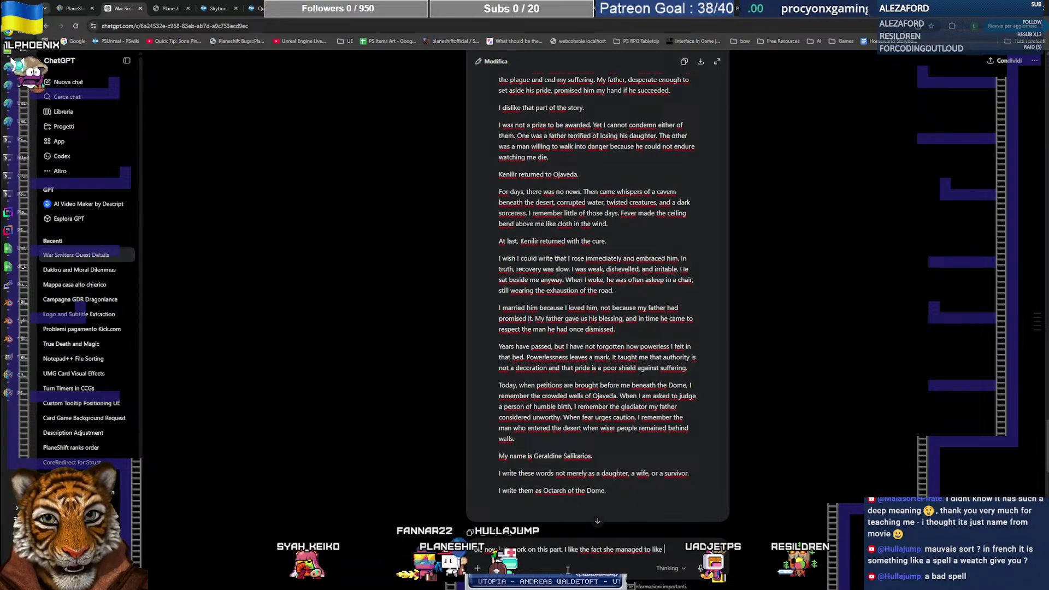
pyautogui.write('some of his ')
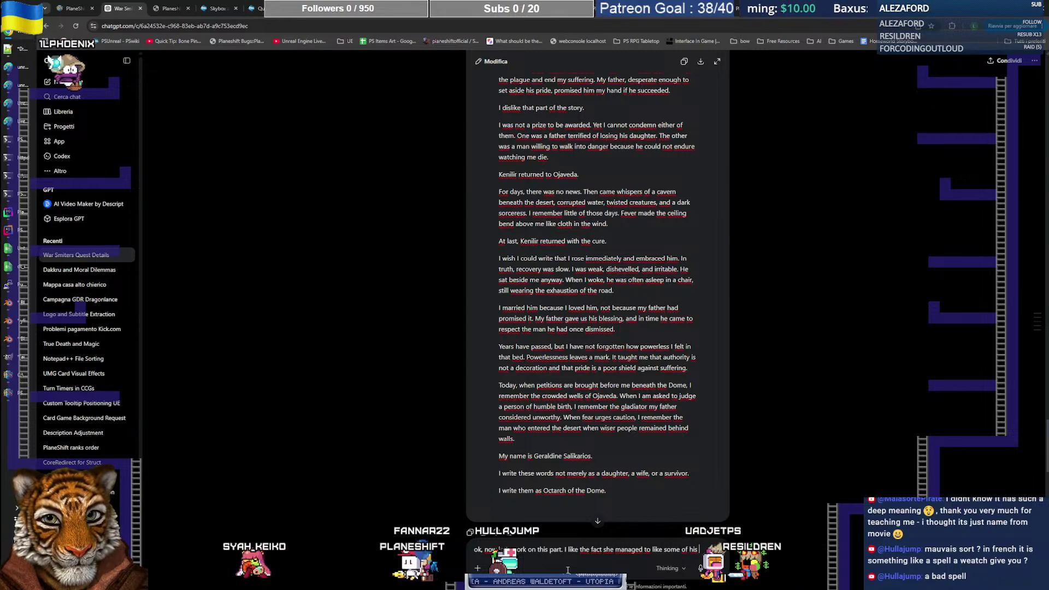
pyautogui.write('weaknesses')
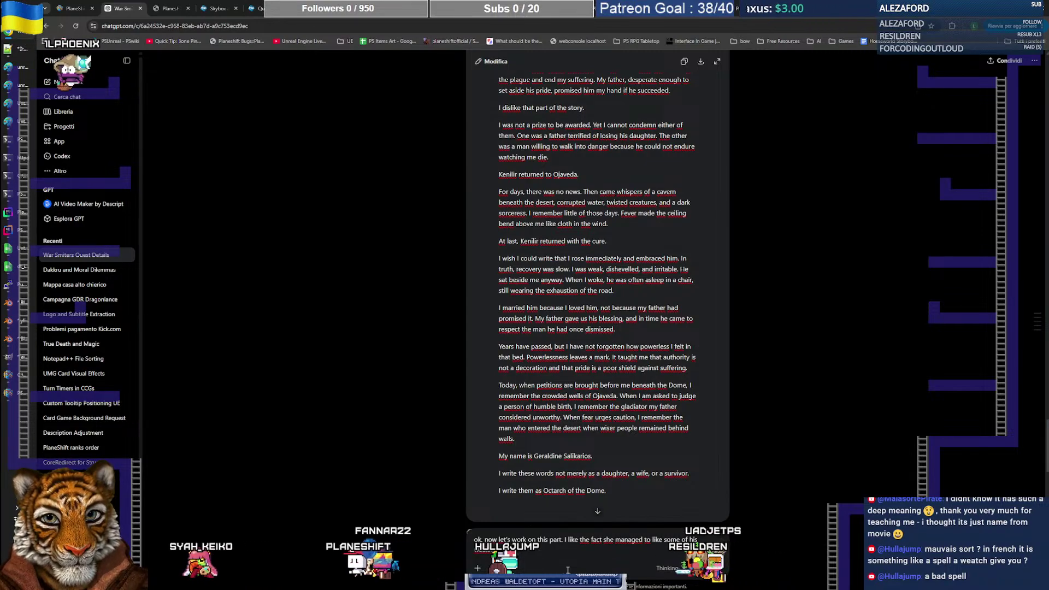
pyautogui.write(', but she should be ')
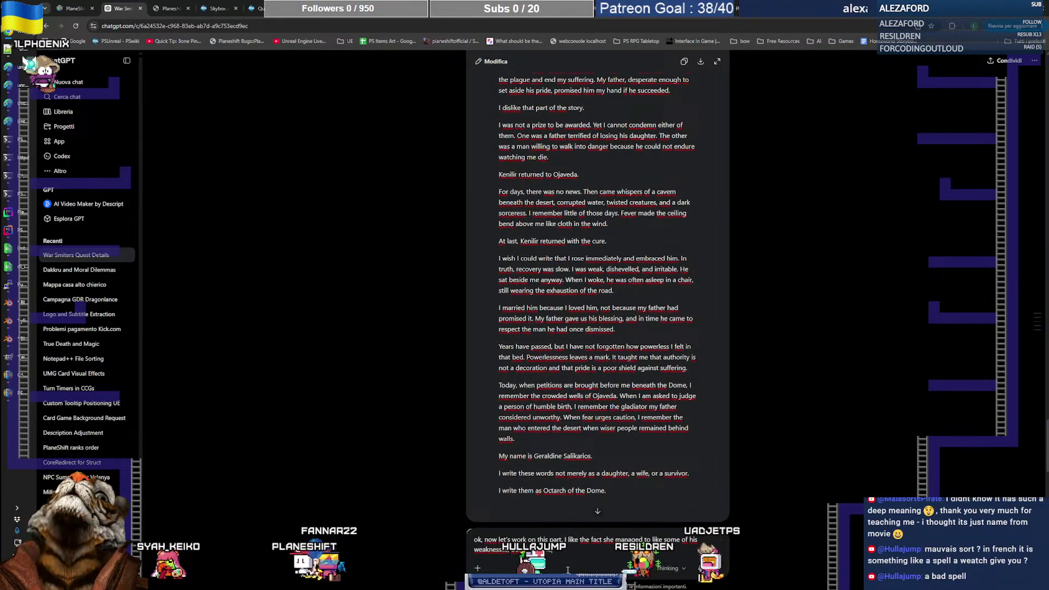
pyautogui.write('the')
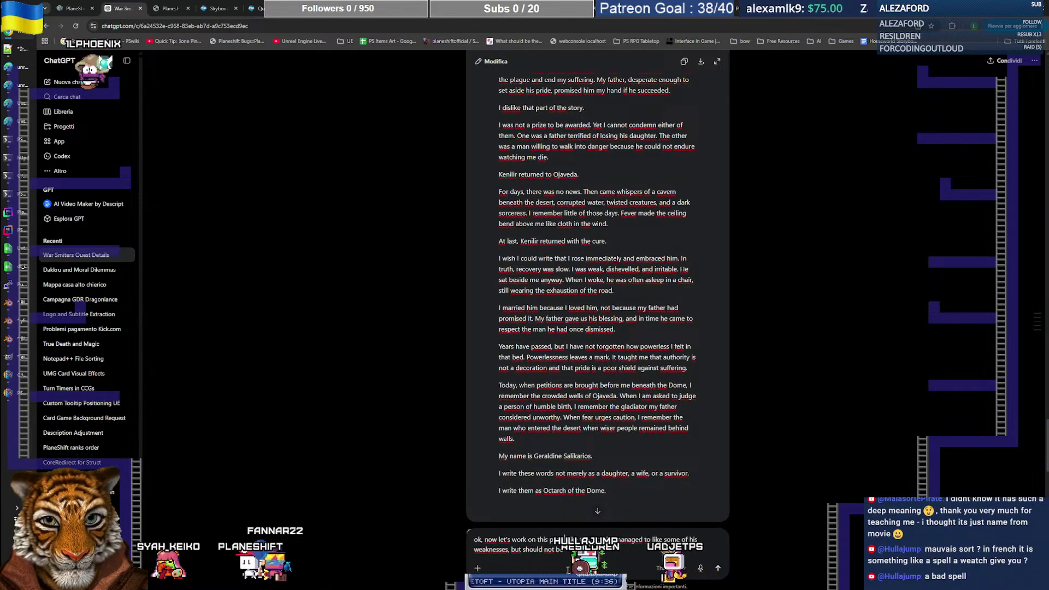
# Step: Insert "two problems here:" after the prompt's first sentence, followed by "1) the text has no passion, no emotion, no female warmth" on a new line
pyautogui.click(565, 540)
pyautogui.write('tw')
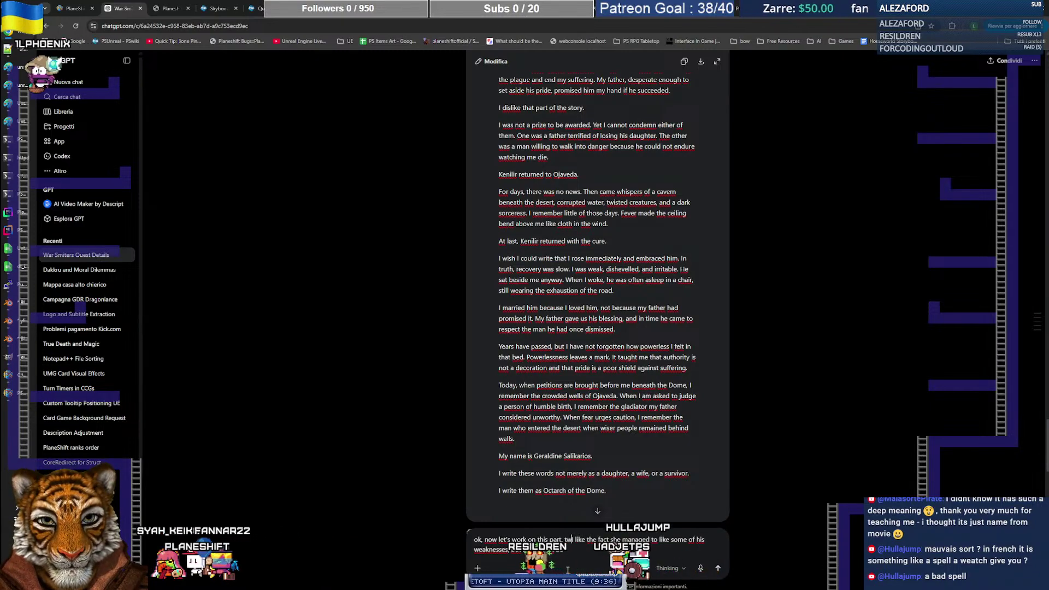
pyautogui.write('o problems here:')
pyautogui.hotkey('shift', 'Return')
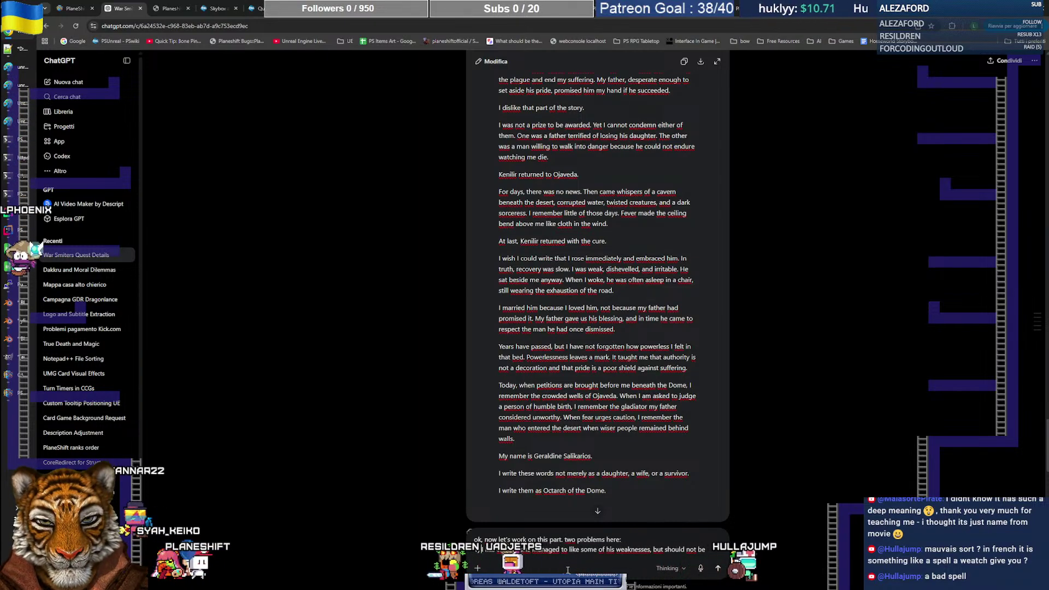
pyautogui.press('Delete')
pyautogui.write('1) the text')
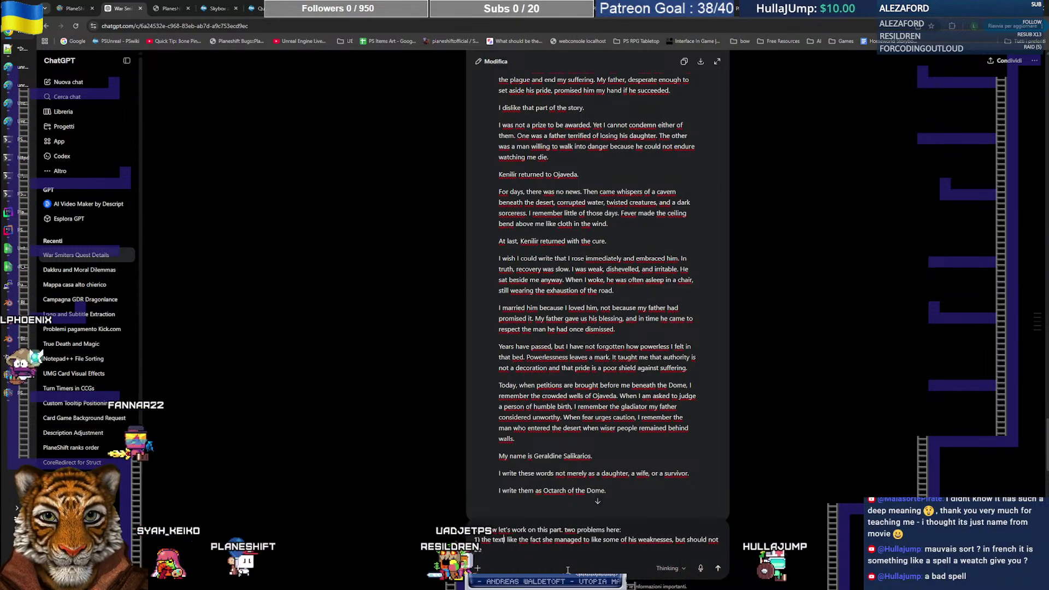
pyautogui.write(' has no passion , no wmotion')
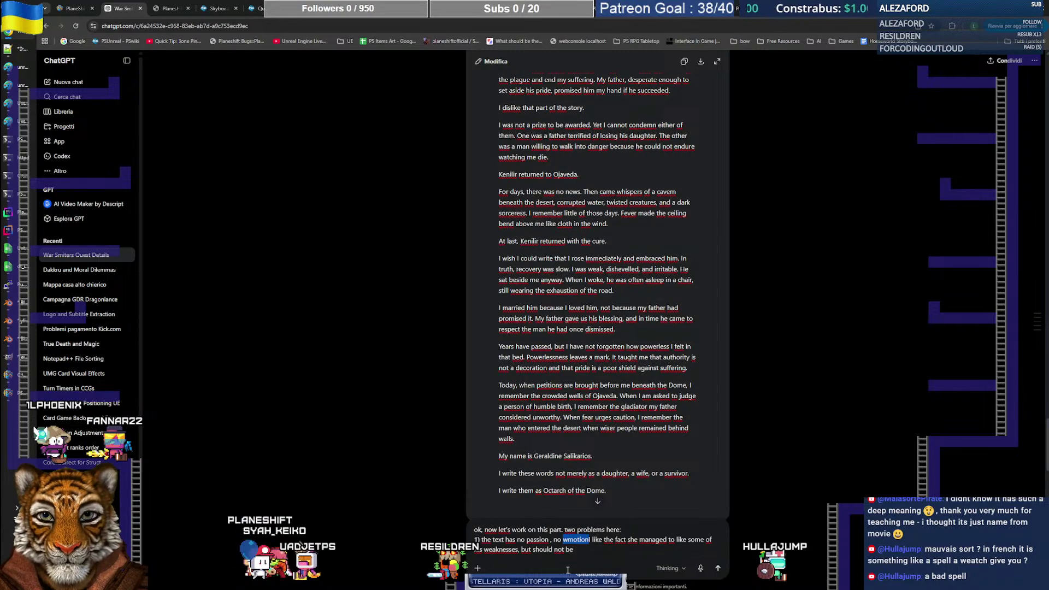
pyautogui.write('o female warmth')
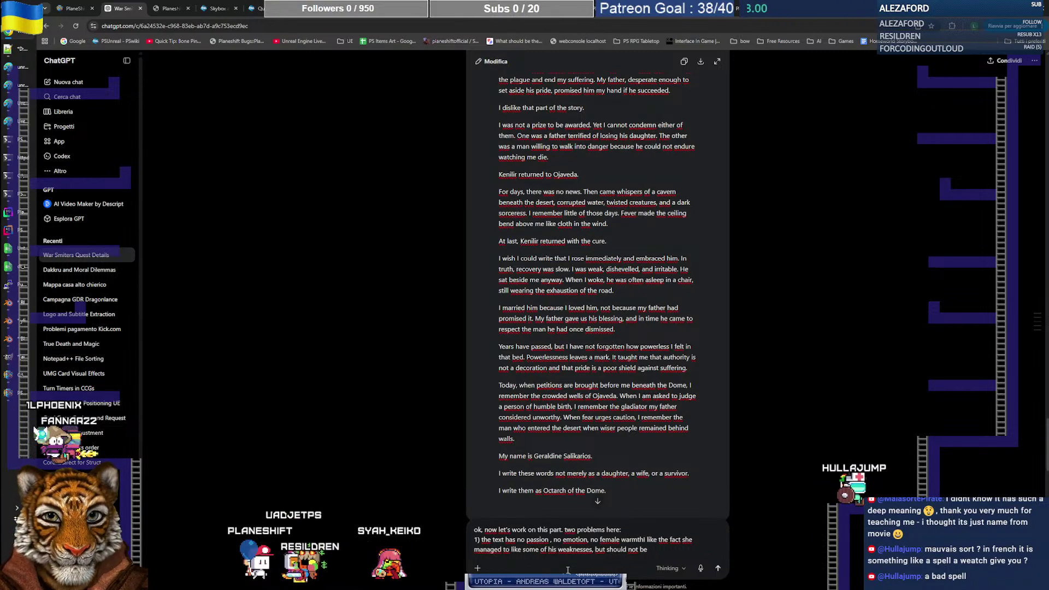
# Step: Number the weaknesses remark as point 2 on its own line and end point 1 with ", and it should have."
pyautogui.hotkey('shift', 'Return')
pyautogui.write('2)')
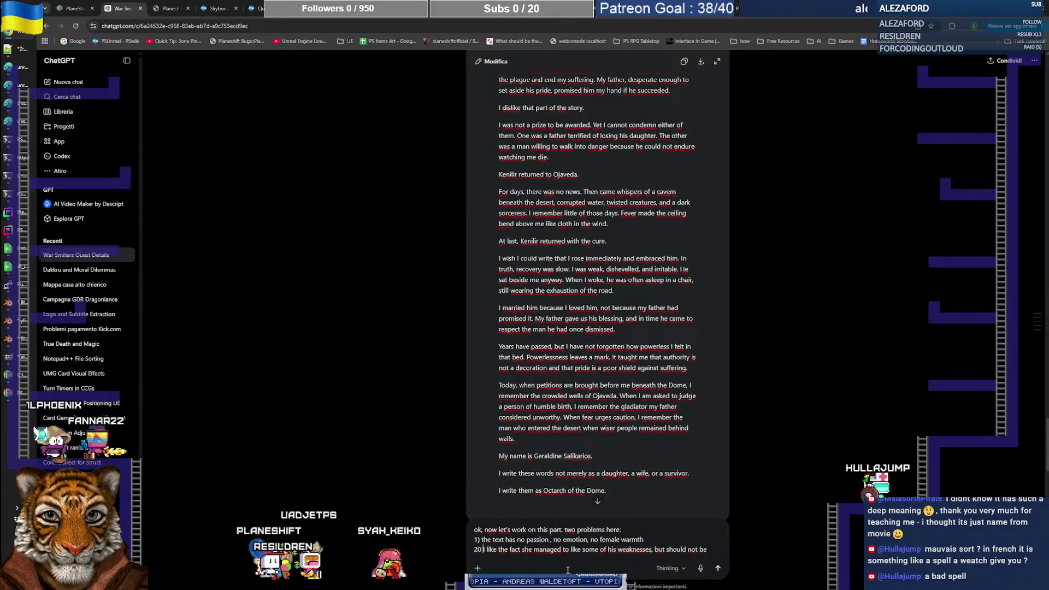
pyautogui.press('BackSpace')
pyautogui.write(')')
pyautogui.press('Up')
pyautogui.press('End')
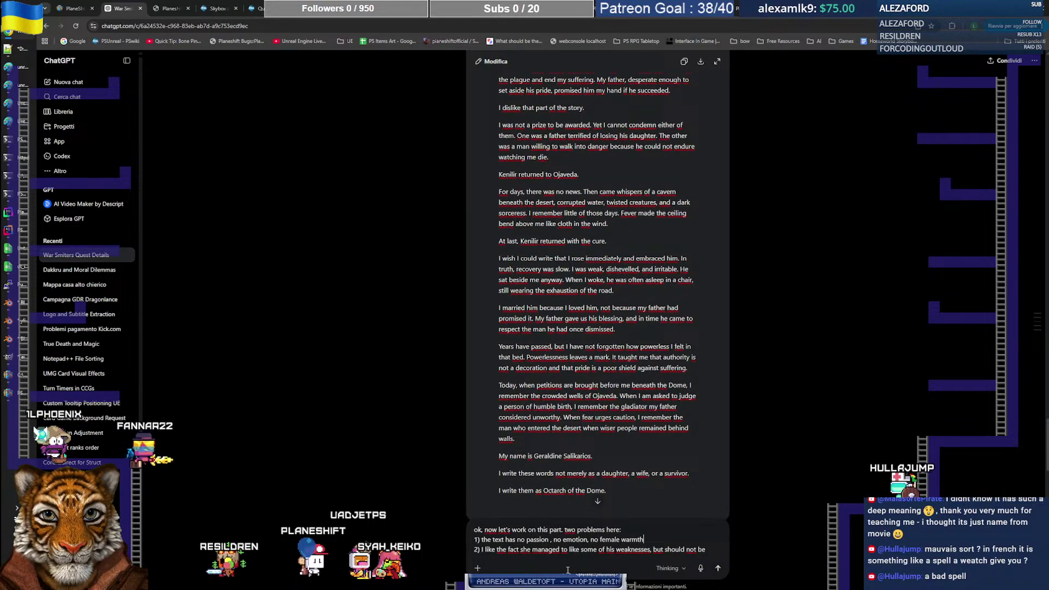
pyautogui.write(', and it should be,')
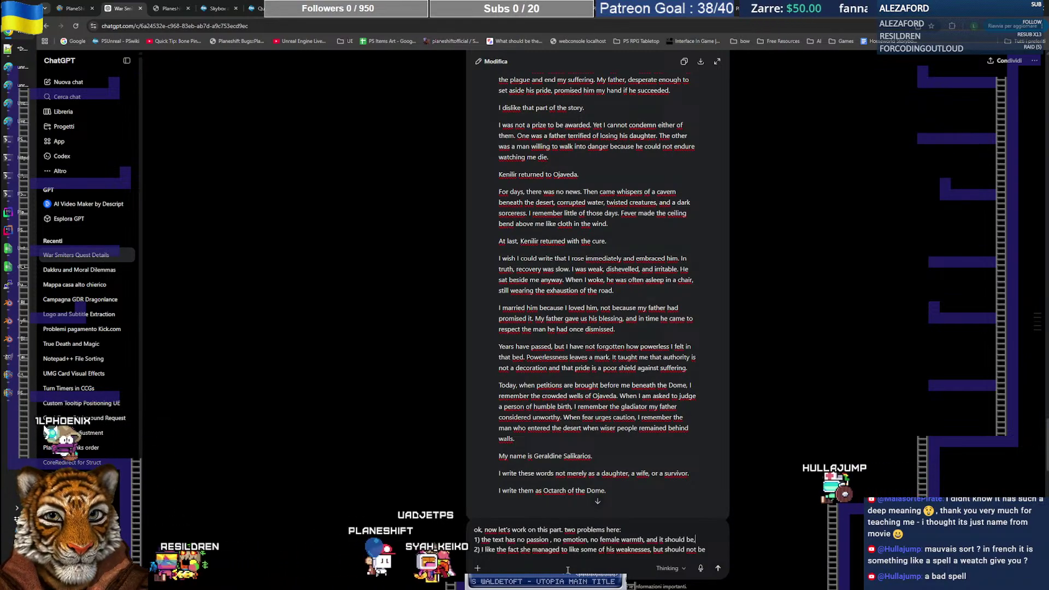
pyautogui.press('BackSpace')
pyautogui.write('.')
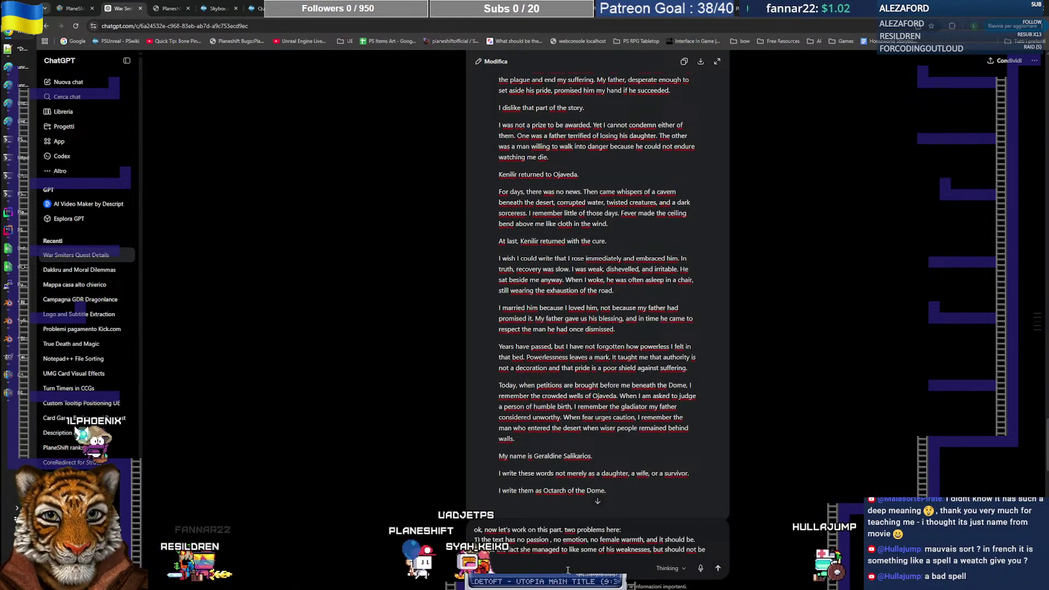
pyautogui.press('BackSpace')
pyautogui.press('BackSpace')
pyautogui.press('BackSpace')
pyautogui.write('have.')
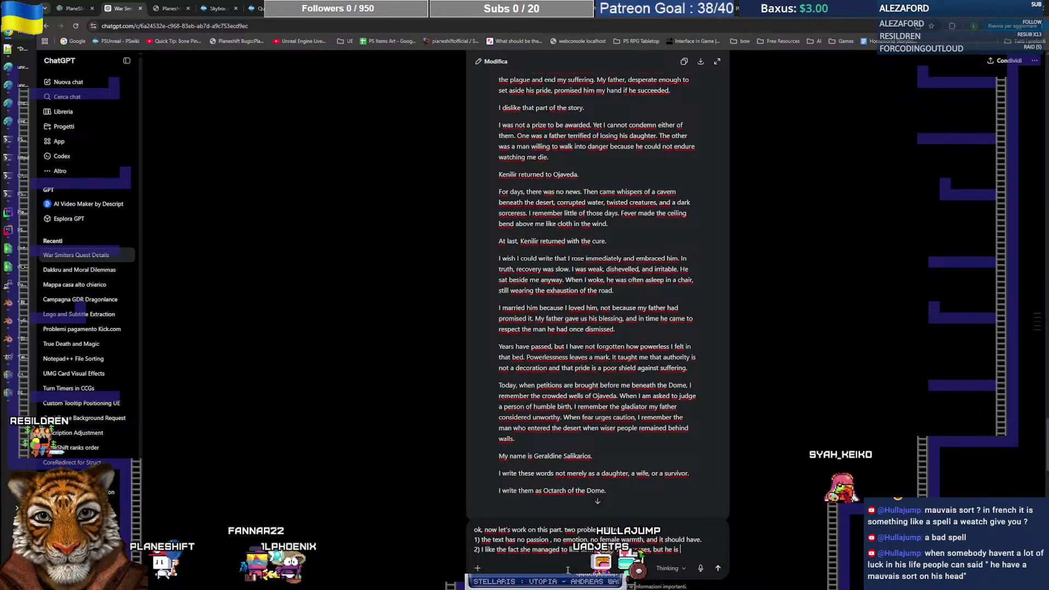
# Step: Continue point 2 after "weaknesses" with "but he is still our hero, a gladiator in the arena"
pyautogui.write('still our hero, so ')
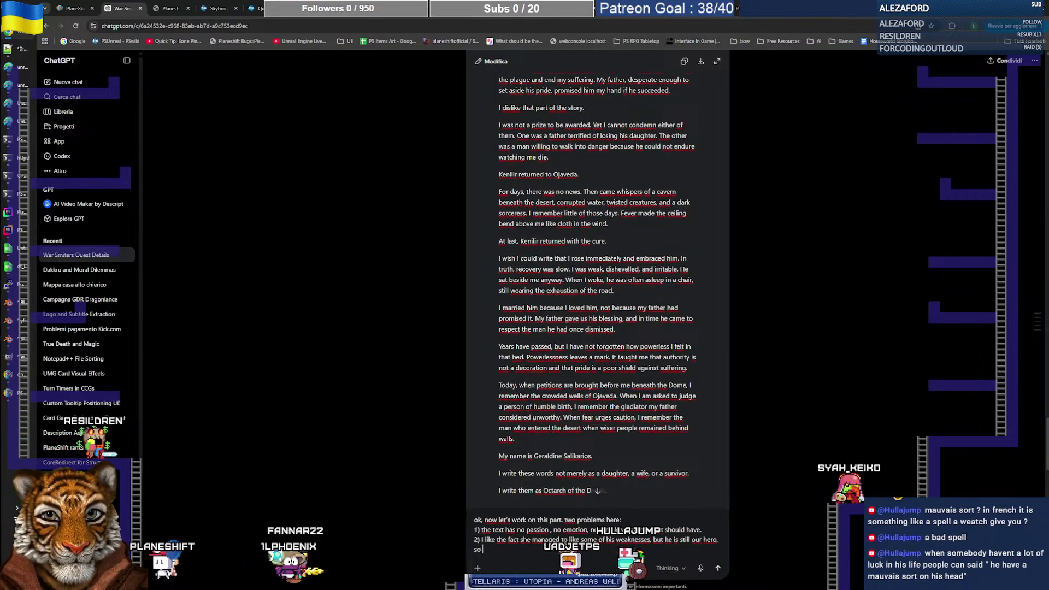
pyautogui.write('a ')
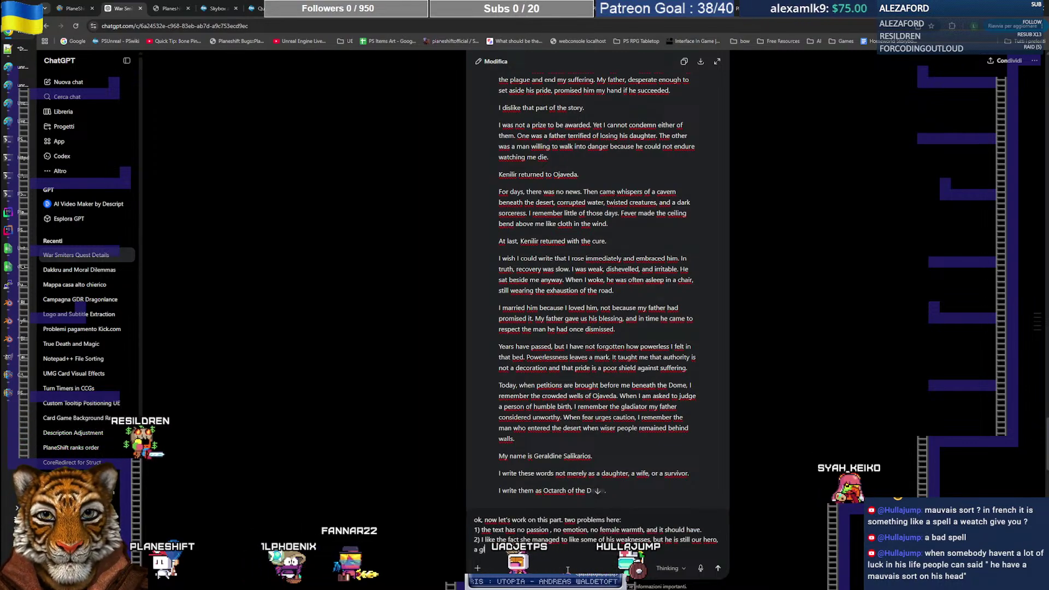
pyautogui.write('gladiator in the arena, so ')
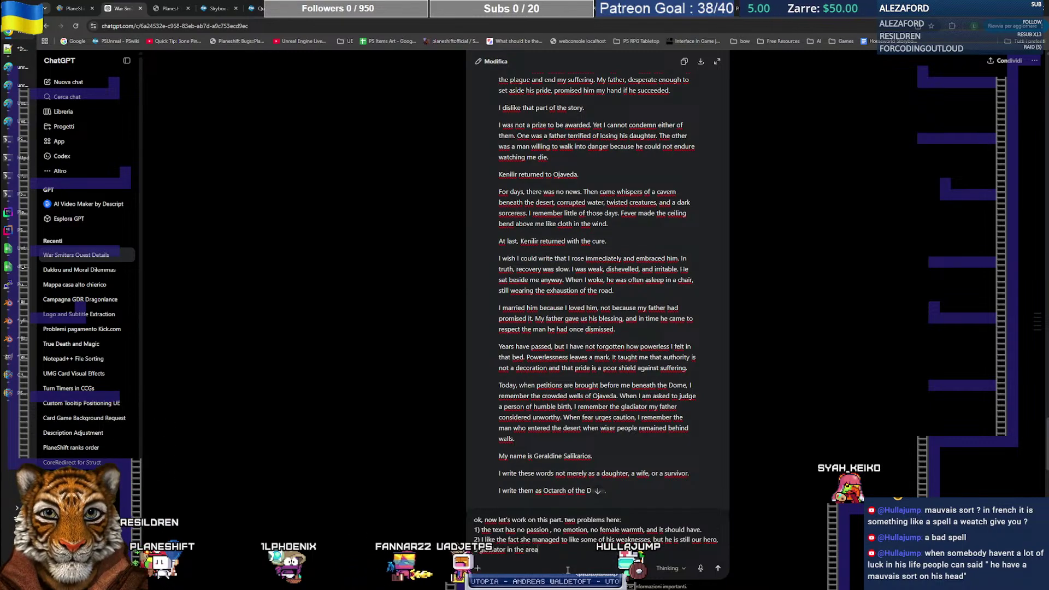
pyautogui.write('t')
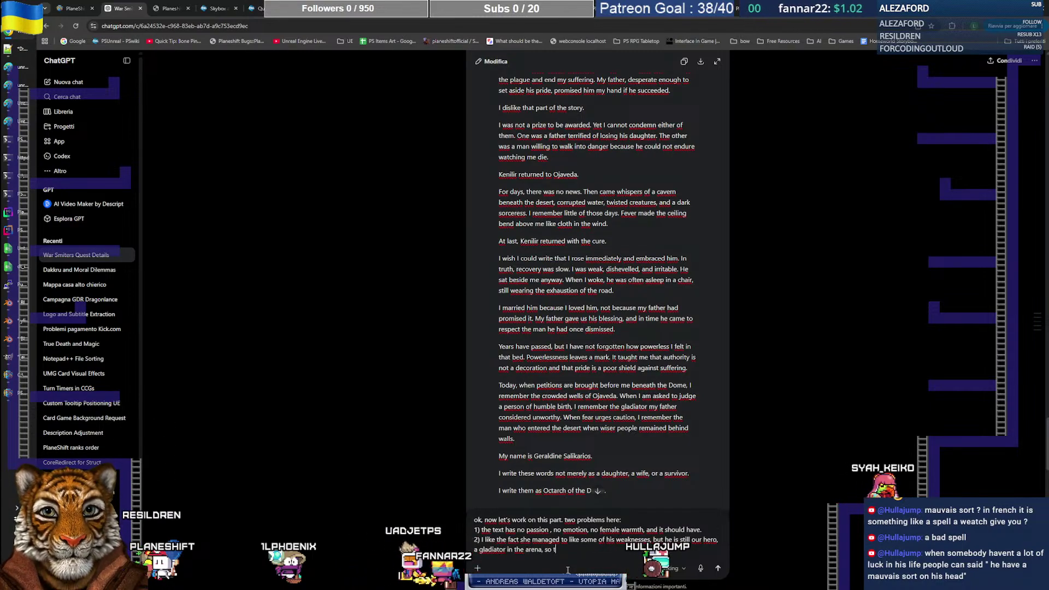
pyautogui.write('he reveal of')
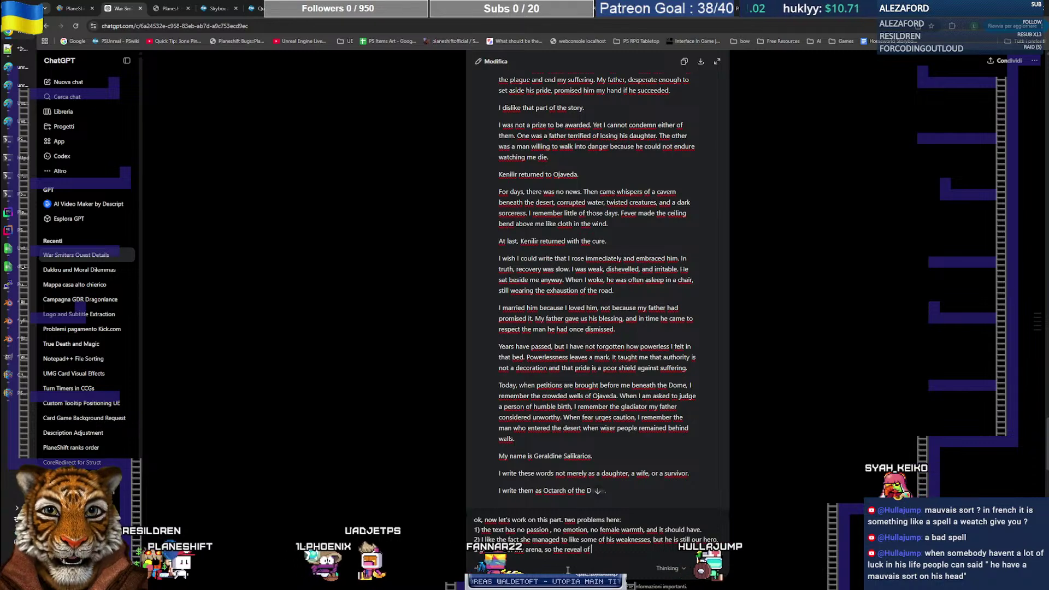
pyautogui.write(' those weaknesses')
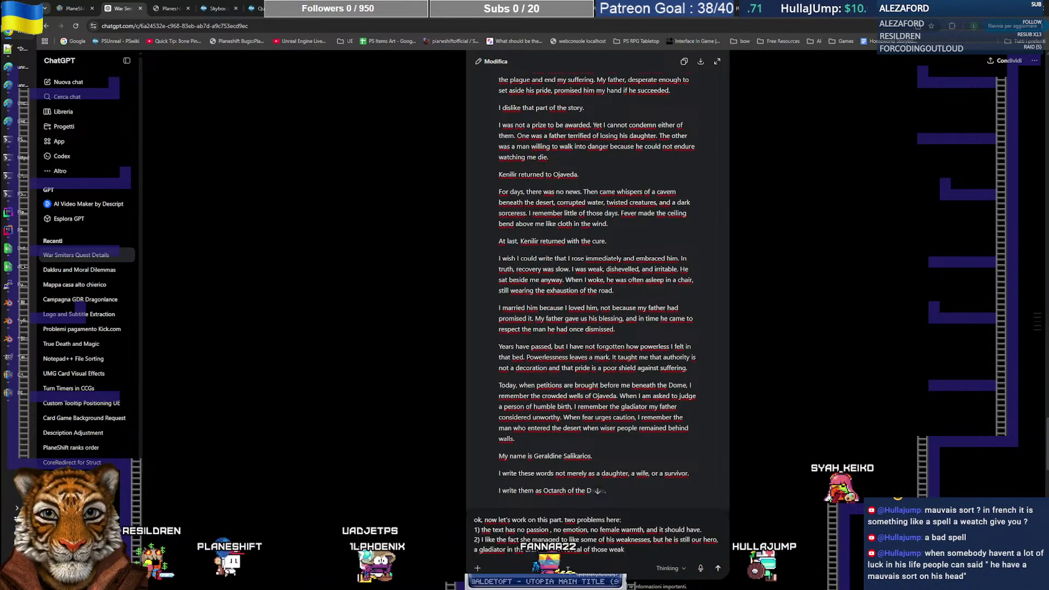
pyautogui.press('BackSpace')
pyautogui.press('BackSpace')
pyautogui.press('BackSpace')
pyautogui.press('BackSpace')
pyautogui.press('BackSpace')
pyautogui.press('BackSpace')
pyautogui.press('BackSpace')
pyautogui.press('BackSpace')
pyautogui.press('BackSpace')
pyautogui.press('BackSpace')
pyautogui.press('BackSpace')
pyautogui.press('BackSpace')
pyautogui.press('BackSpace')
pyautogui.press('BackSpace')
pyautogui.press('BackSpace')
pyautogui.press('BackSpace')
pyautogui.press('BackSpace')
pyautogui.press('BackSpace')
pyautogui.press('BackSpace')
pyautogui.press('BackSpace')
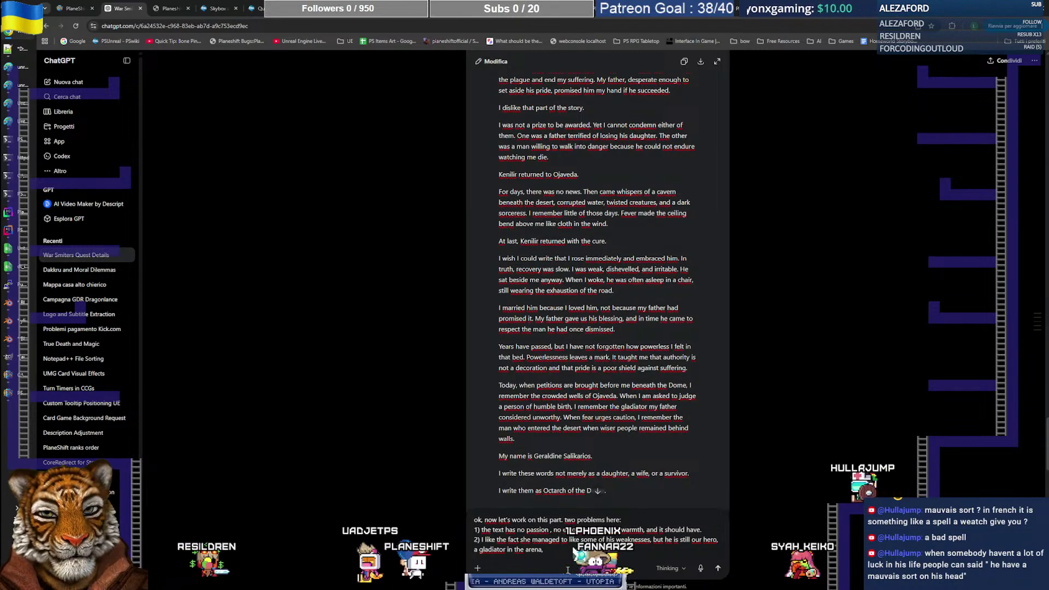
# Step: Finish point 2 with "so the weaknesses can be more on the emotional sphere and less on the physical ones." and send the prompt
pyautogui.write('so the we')
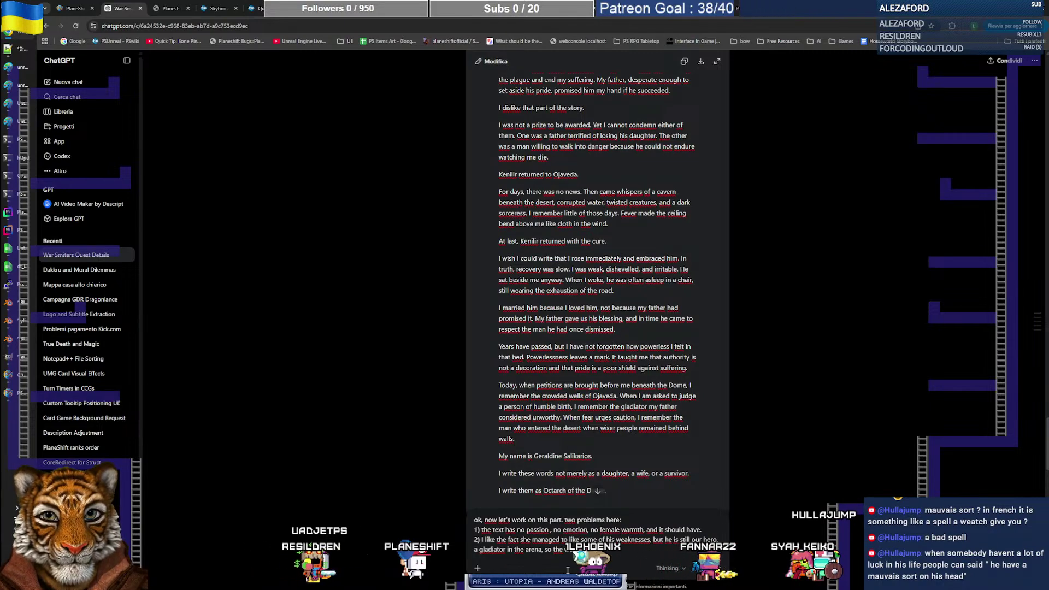
pyautogui.write('aknesses can be more ')
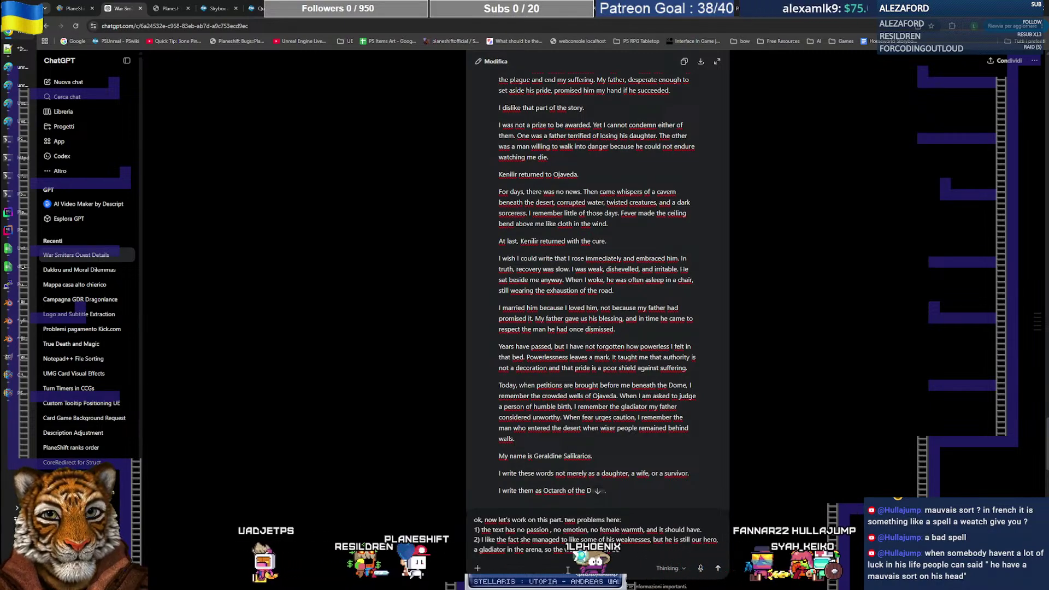
pyautogui.write('on the emotional sphere')
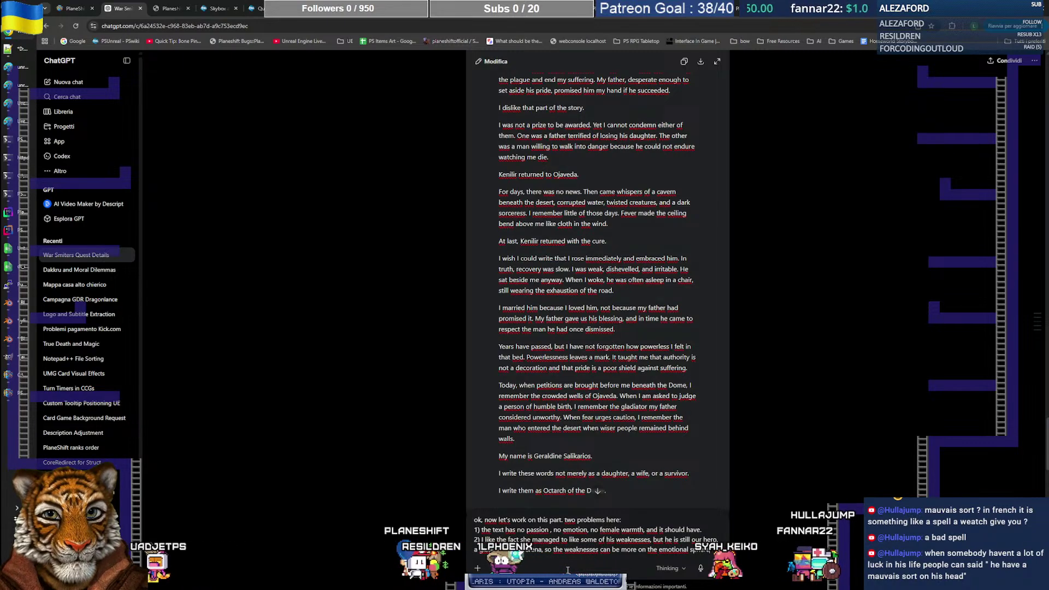
pyautogui.write(' not less on the ')
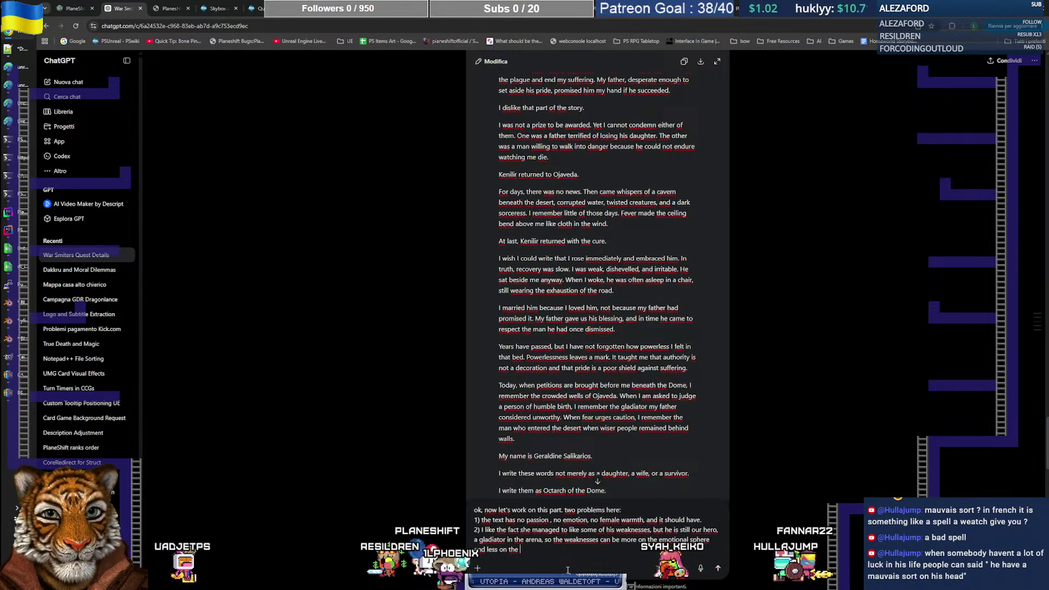
pyautogui.write('physical ones.')
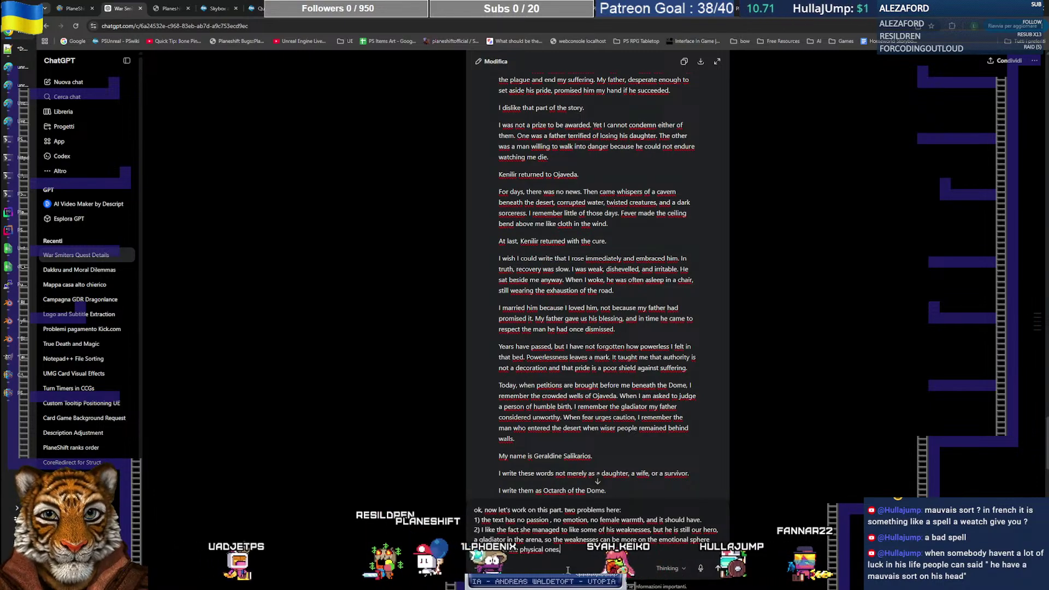
pyautogui.press('Return')
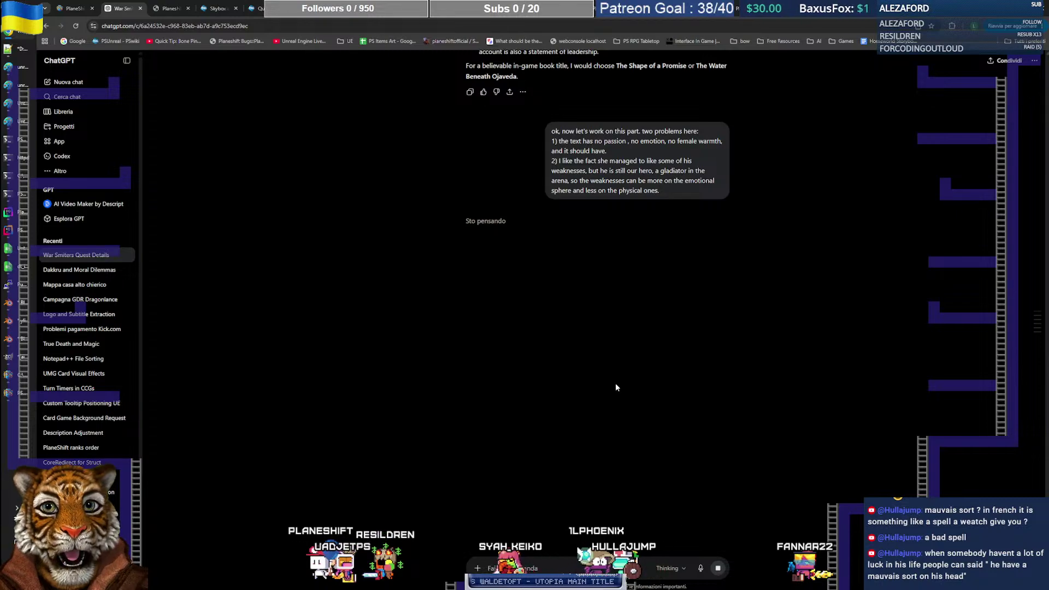
# Step: Stop the response and send "this part:" with the quoted draft passage from "I first saw Kenilir Jamoren" through "for any victory"
pyautogui.click(714, 569)
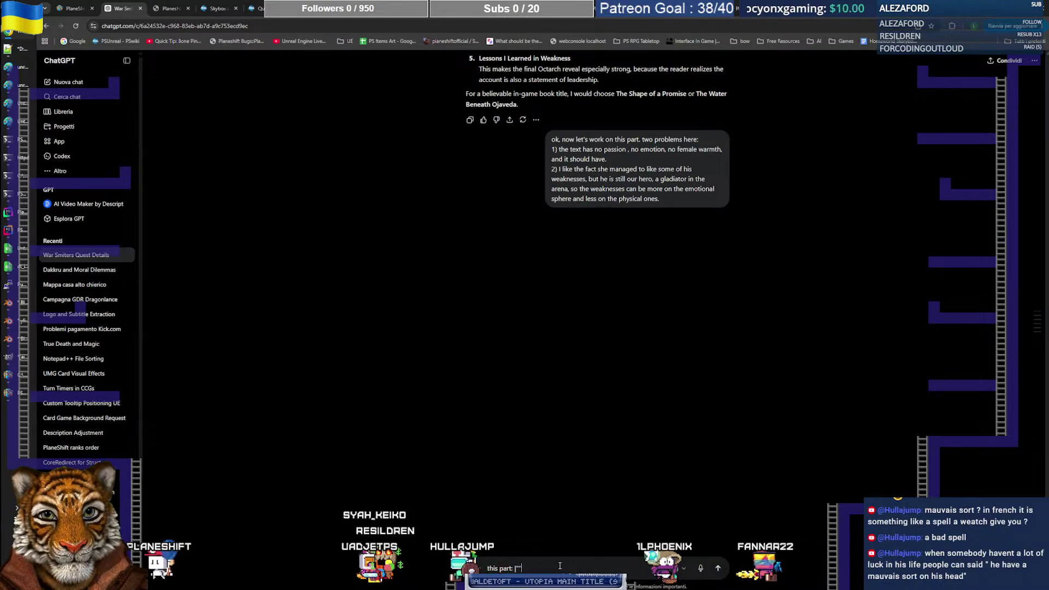
pyautogui.write('I first saw Kenilir Jamoren in the arena of Hydlaa. I had attended many games before then, as was expected of a daughter of my family. I knew how to smile when a fighter saluted the crowd and how to hide my discomfort when the sand turned red.  Kenilir was different. Not because he was the strongest, although he was strong. Not because he was handsome, although I noticed that too. What caught me was the way he looked at his opponents after the fight. He did not mock them. He did not roar for the crowd. He simply offered his hand.  I began finding reasons to attend more often.  When we finally spoke, I discovered that he was less certain away from the arena. He stumbled over polite words. He laughed too loudly when nervous. I liked him more for these weaknesses than for any victory.')
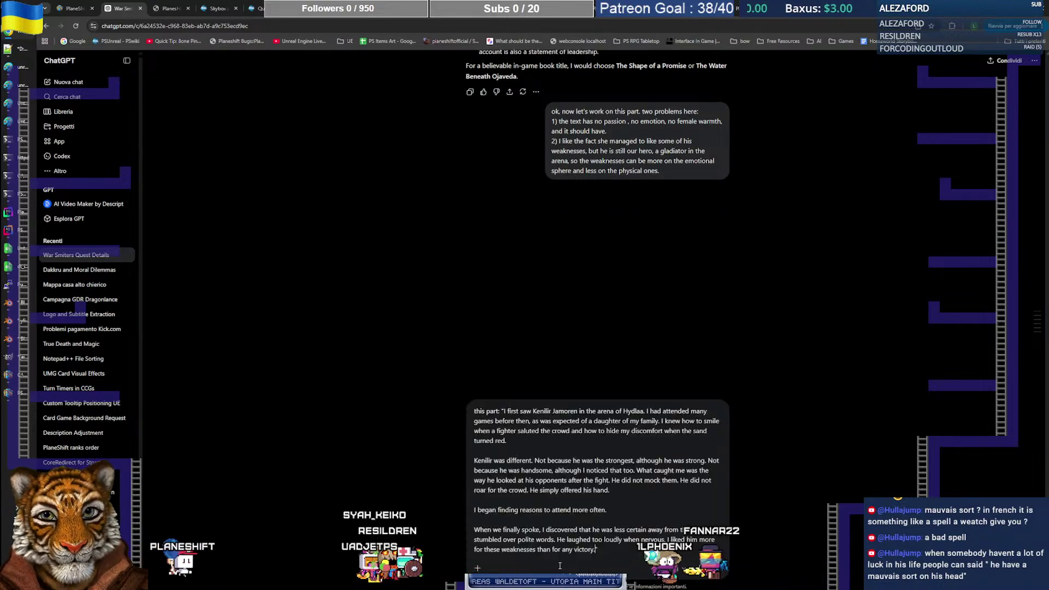
pyautogui.press('Return')
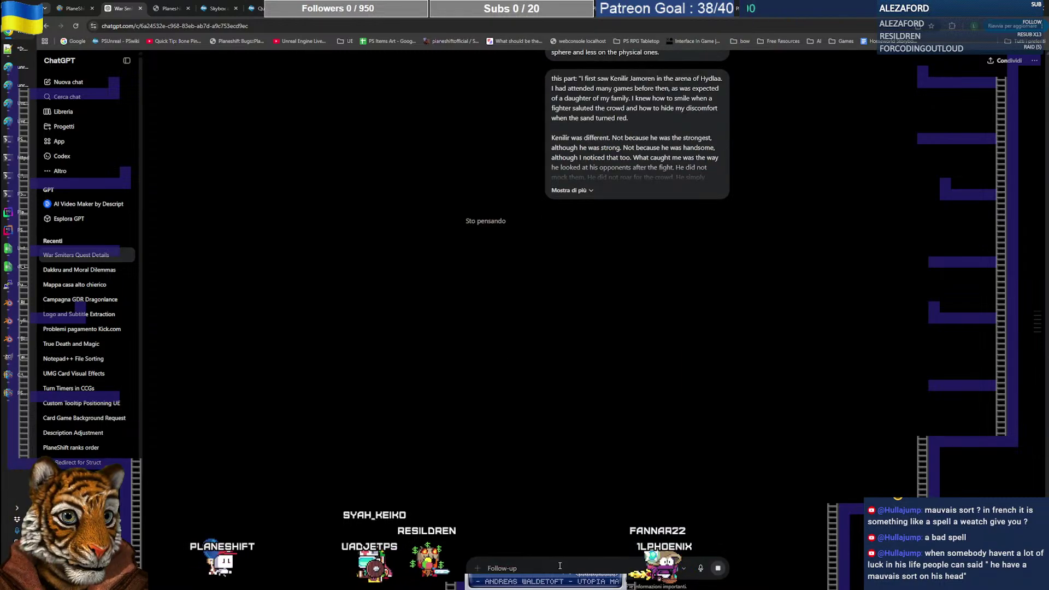
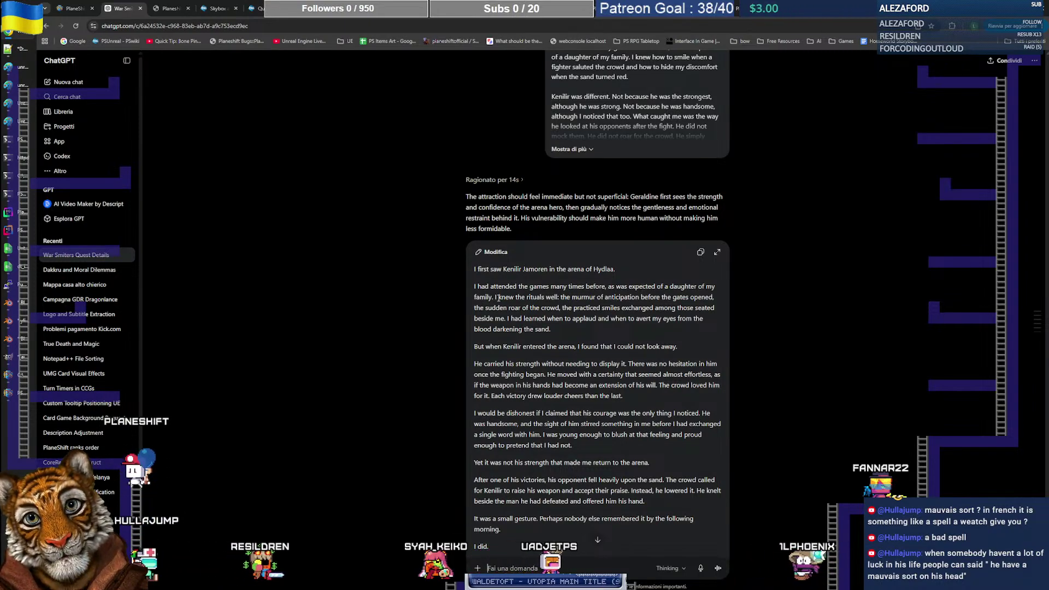
# Step: Highlight "as was expected of a daughter of my family" in the rewritten arena passage
pyautogui.moveTo(611, 288); pyautogui.dragTo(491, 296)
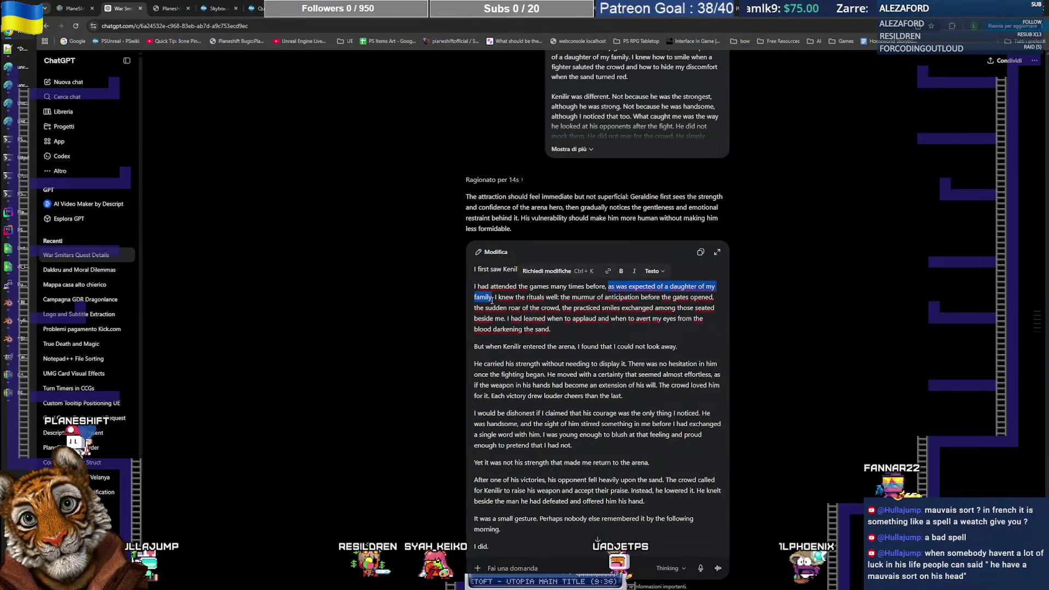
pyautogui.click(493, 298)
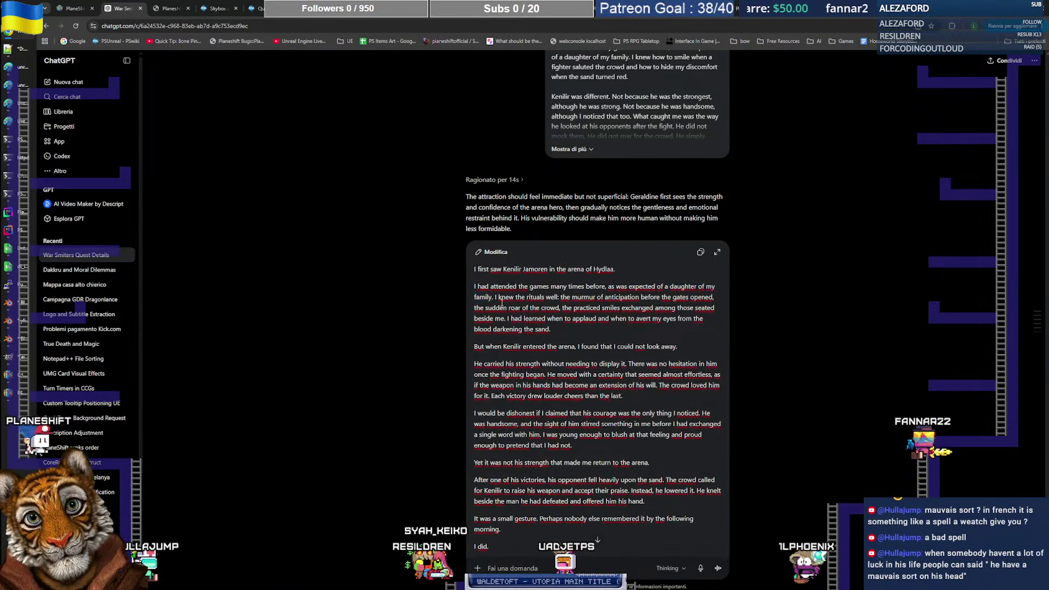
pyautogui.moveTo(495, 297); pyautogui.dragTo(506, 319)
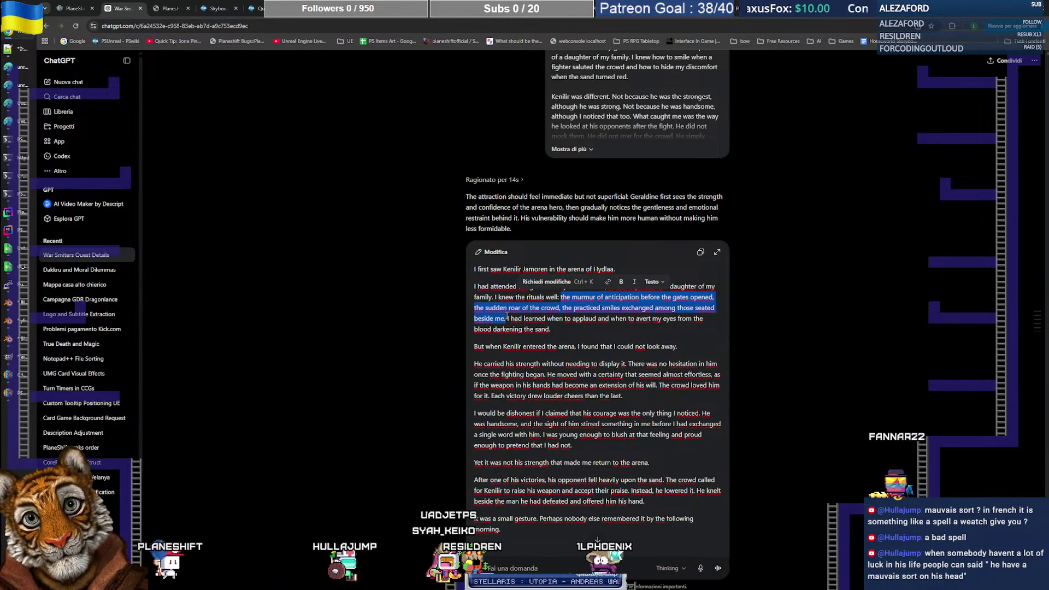
pyautogui.moveTo(506, 320)
pyautogui.mouseDown()
pyautogui.moveTo(545, 321)
pyautogui.moveTo(511, 330)
pyautogui.mouseUp()
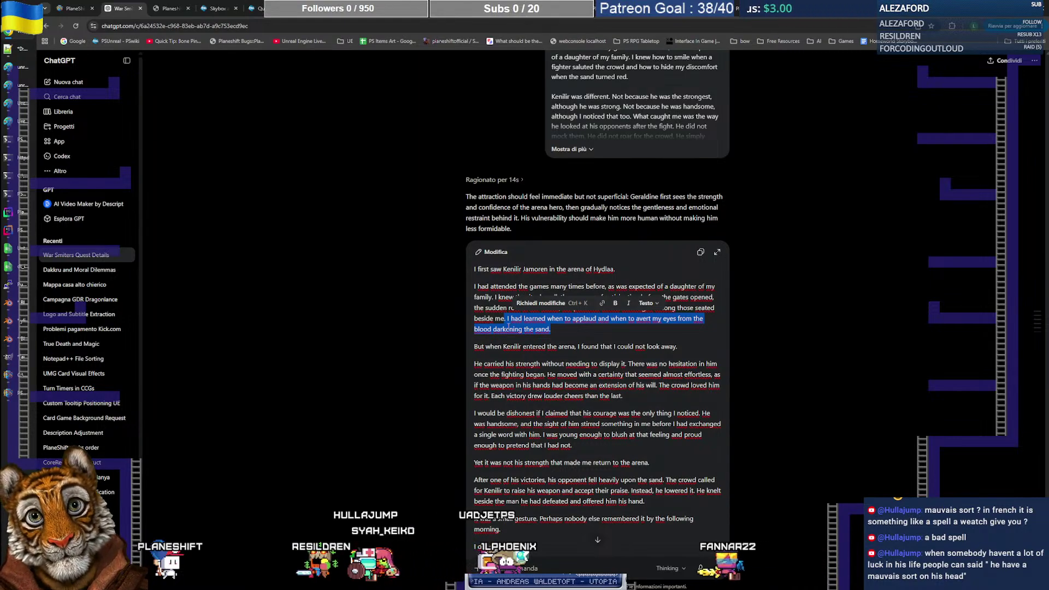
pyautogui.click(566, 331)
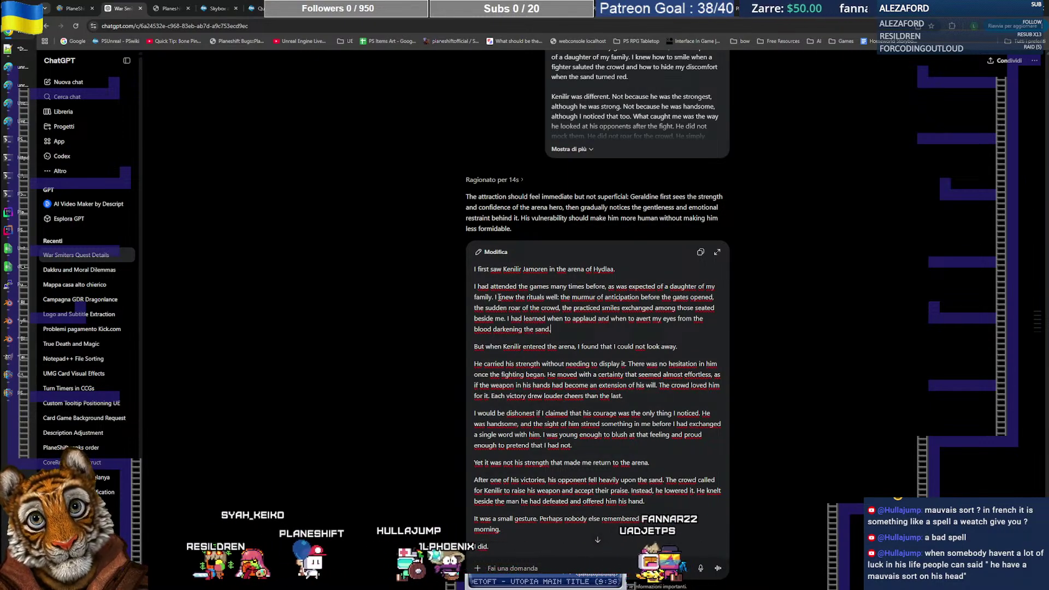
# Step: Copy the draft's opening sentence "I first saw Kenilir Jamoren in the arena of Hydlaa." into the War Smiters text file in Notepad++, below the intro paragraph
pyautogui.moveTo(578, 273); pyautogui.dragTo(621, 271)
pyautogui.hotkey('ctrl', 'c')
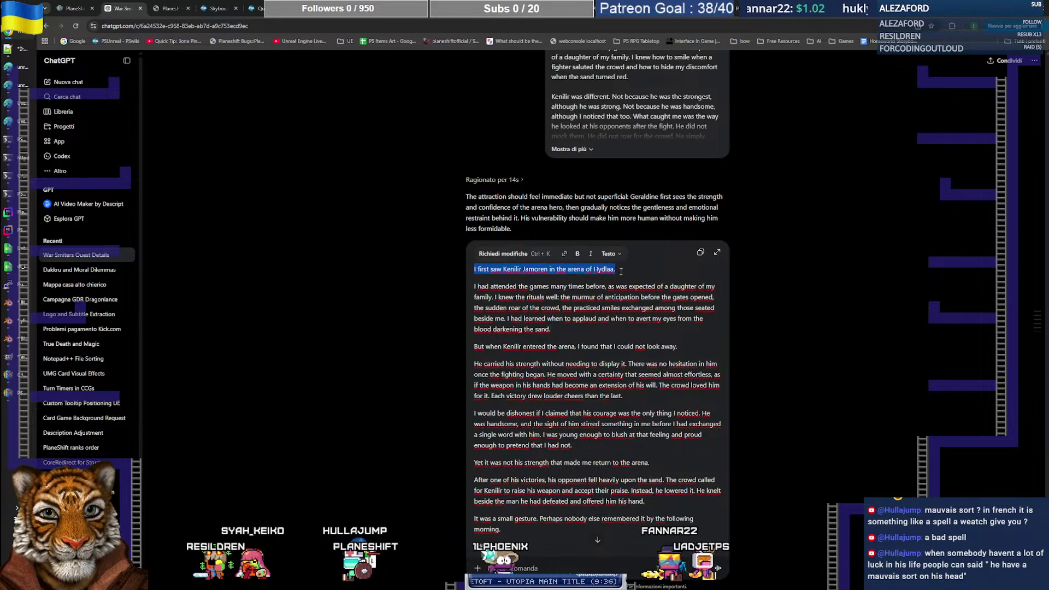
pyautogui.hotkey('alt', 'Tab')
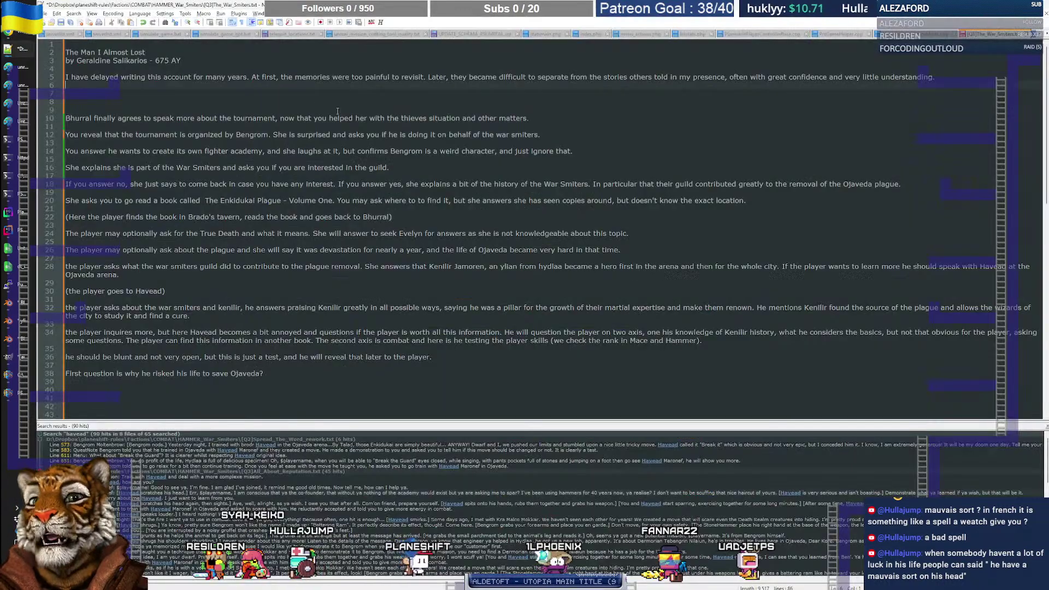
pyautogui.hotkey('ctrl', 'v')
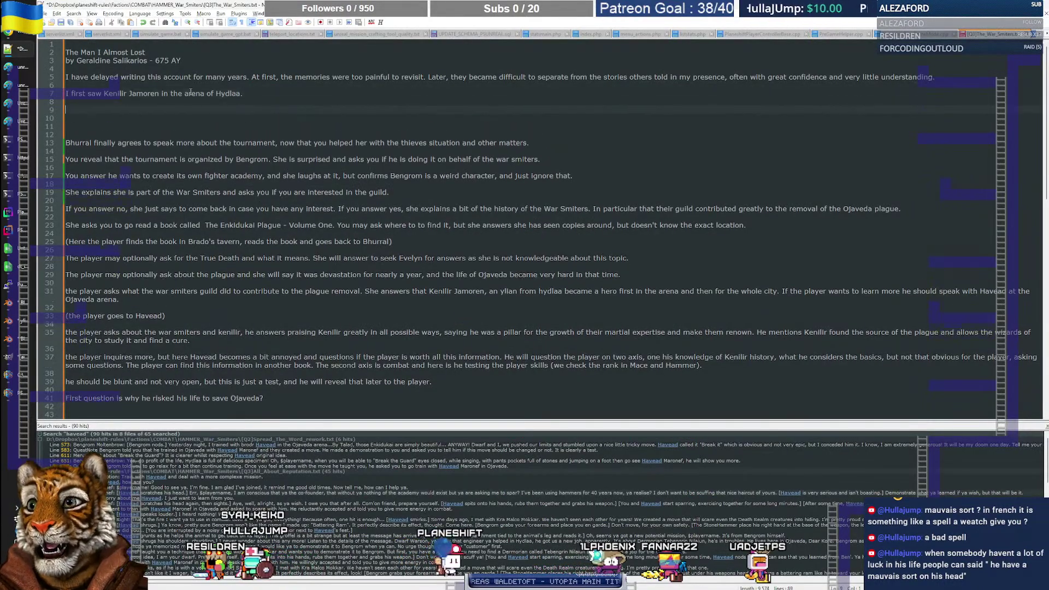
# Step: Copy the ChatGPT passage from "I knew the rituals well" to "the blood darkening the sand" into the notes under the opening sentence
pyautogui.hotkey('alt', 'Tab')
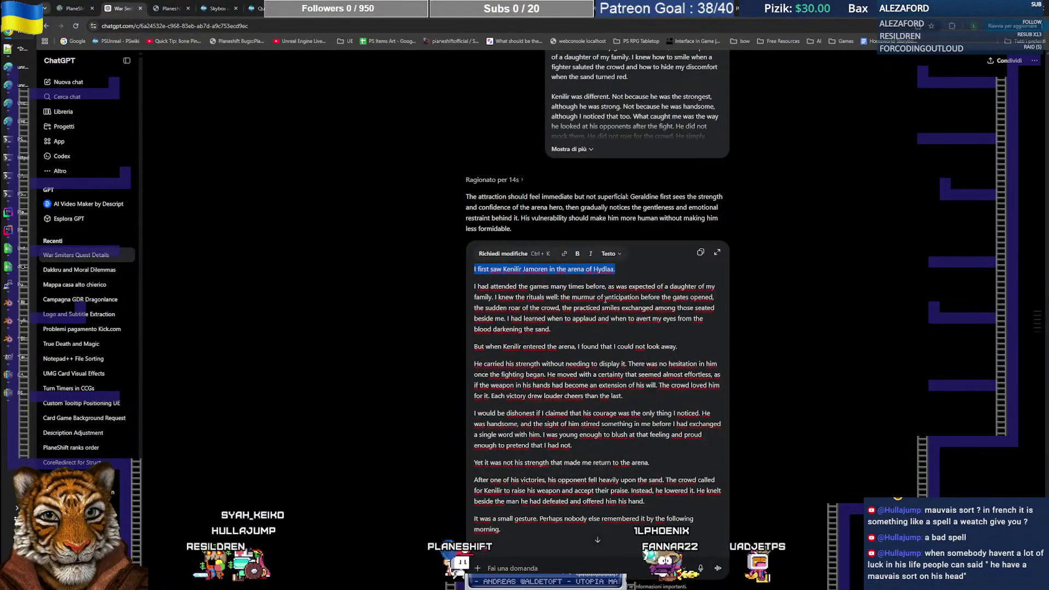
pyautogui.moveTo(494, 298); pyautogui.dragTo(575, 329)
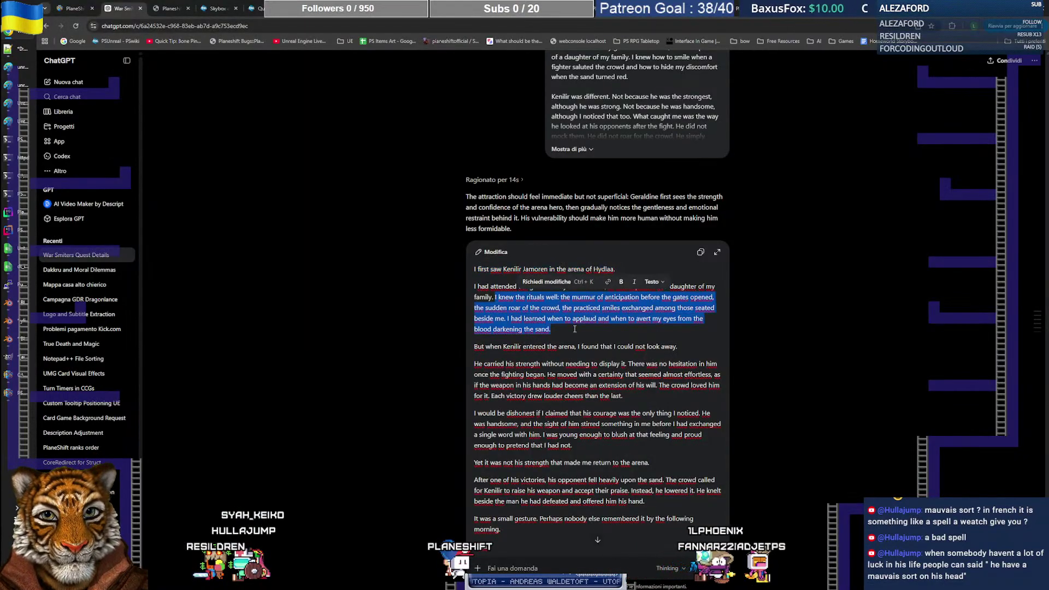
pyautogui.hotkey('ctrl', 'c')
pyautogui.hotkey('alt', 'Tab')
pyautogui.click(88, 113)
pyautogui.hotkey('ctrl', 'v')
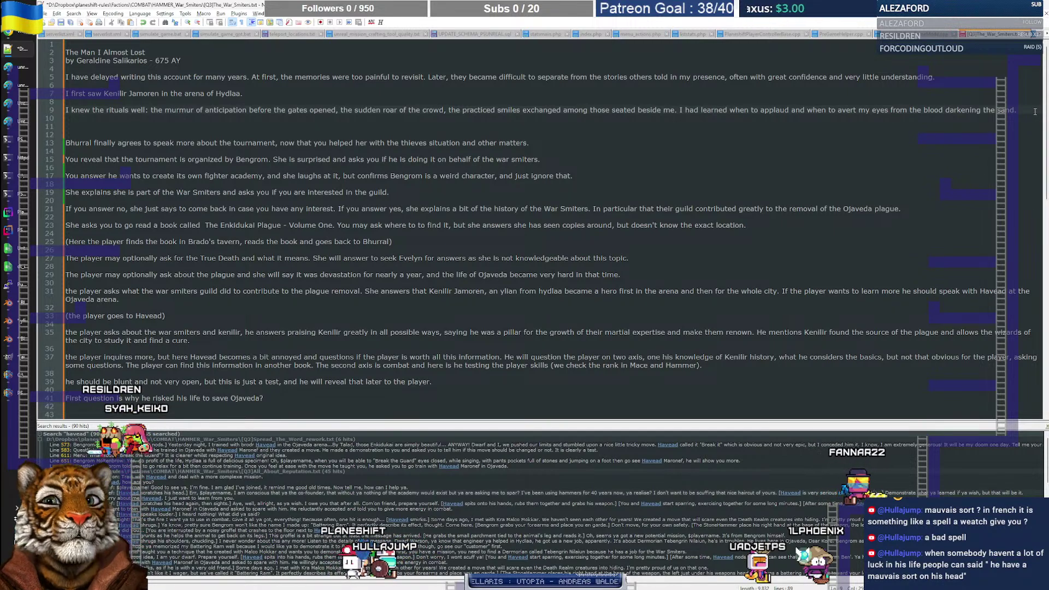
pyautogui.press('Return')
# Step: Copy the line "But when Kenilir entered the arena, I found that I could not look away." from ChatGPT into the notes as the next paragraph
pyautogui.hotkey('alt', 'Tab')
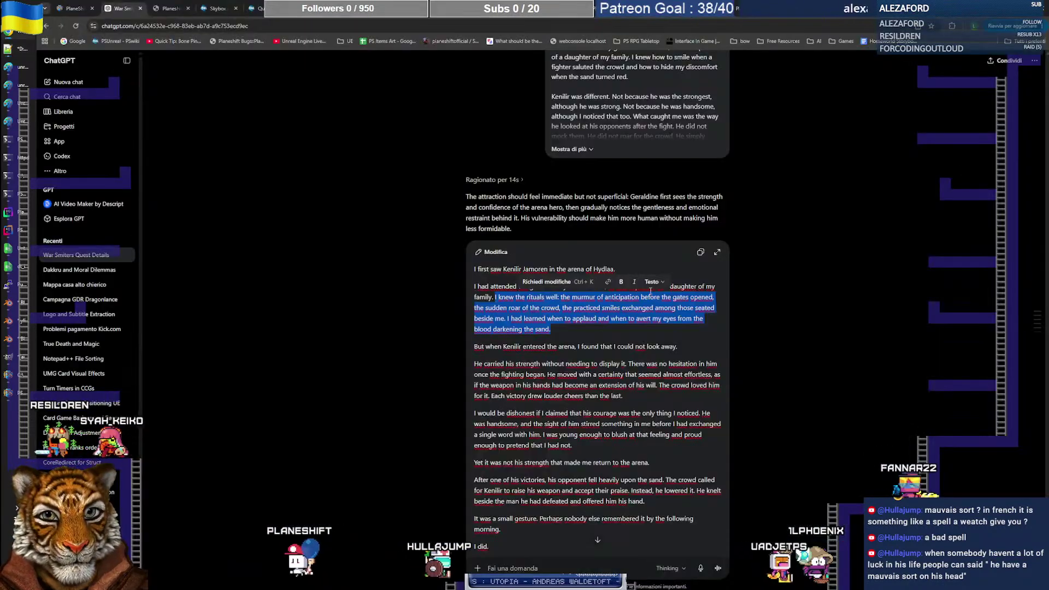
pyautogui.scroll(-1, 528, 305)
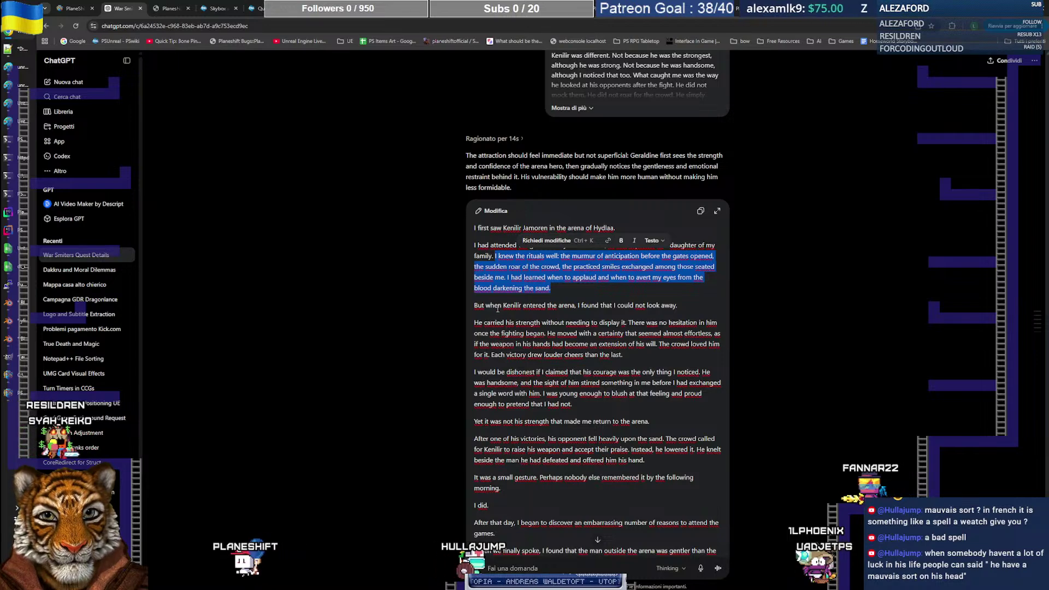
pyautogui.moveTo(474, 306); pyautogui.dragTo(687, 302)
pyautogui.hotkey('ctrl', 'c')
pyautogui.hotkey('alt', 'Tab')
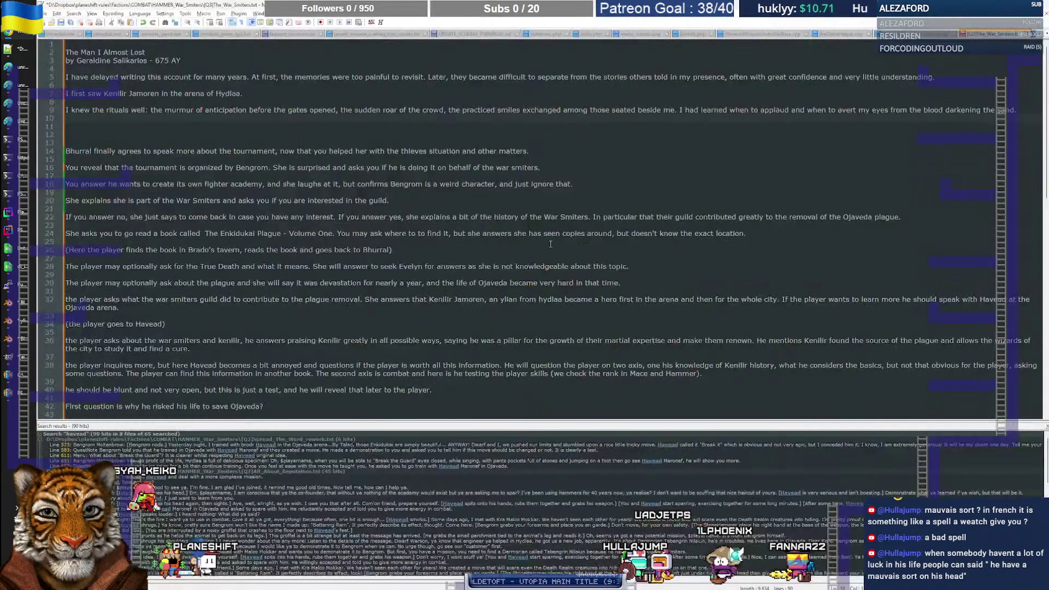
pyautogui.press('Return')
pyautogui.hotkey('ctrl', 'v')
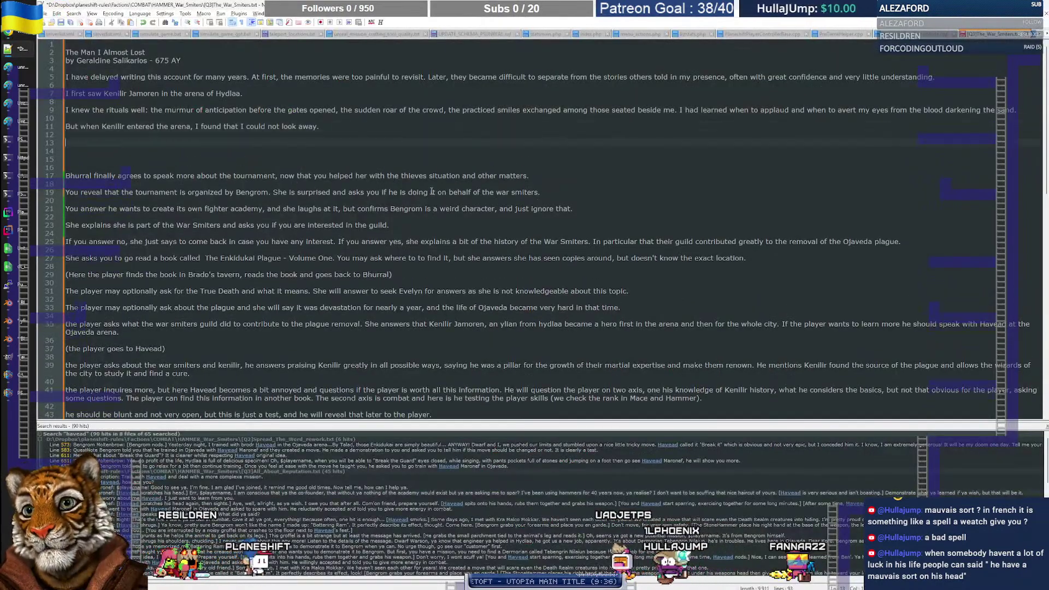
# Step: Copy the passage from "He carried his strength" to "The crowd loved him for it." into the notes, leaving out the sentence about louder cheers
pyautogui.hotkey('alt', 'Tab')
pyautogui.click(531, 322)
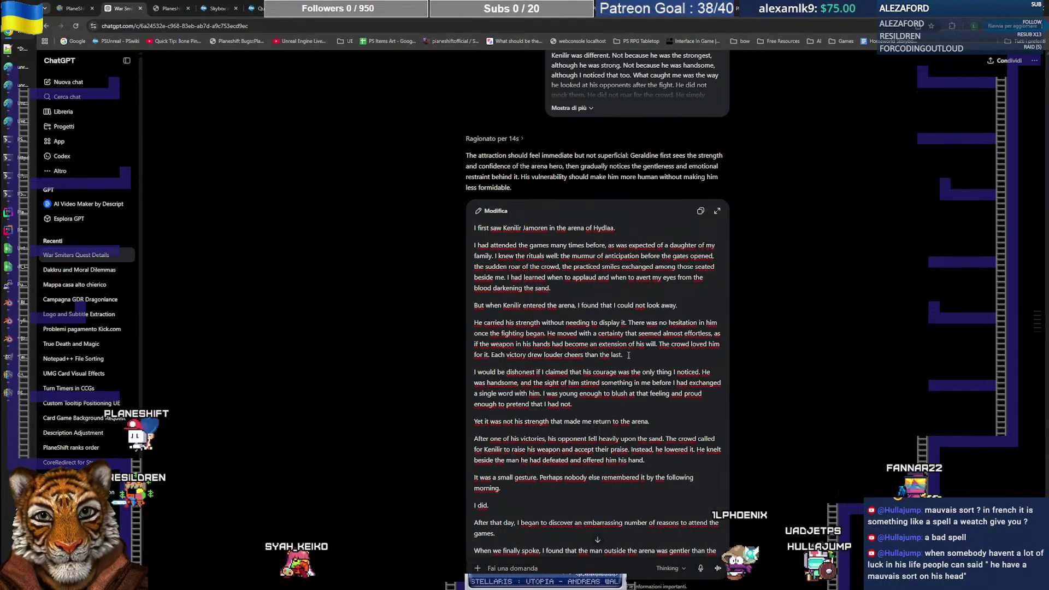
pyautogui.moveTo(490, 356); pyautogui.dragTo(474, 323)
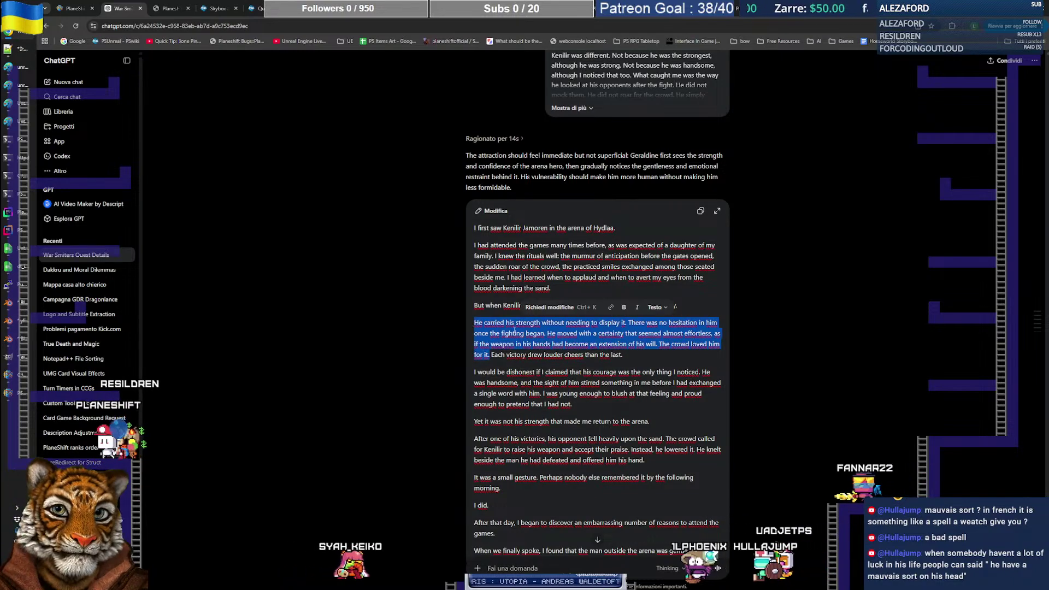
pyautogui.hotkey('ctrl', 'c')
pyautogui.hotkey('alt', 'Tab')
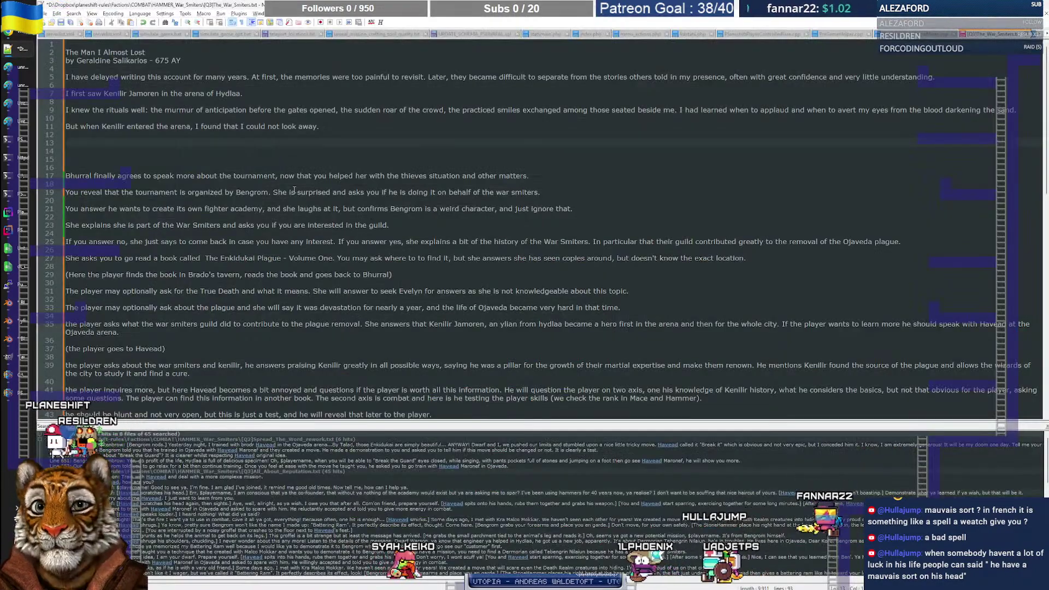
pyautogui.hotkey('ctrl', 'v')
pyautogui.press('Return')
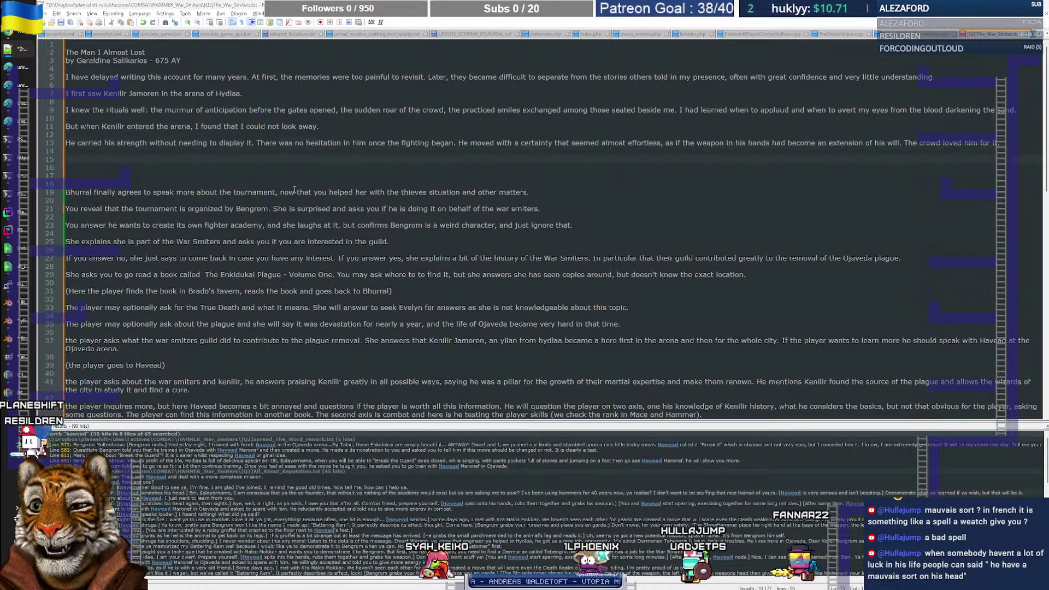
# Step: Back in ChatGPT, copy the whole paragraph from "I would be dishonest" to "pretend that I had not."
pyautogui.hotkey('alt', 'Tab')
pyautogui.scroll(-2, 567, 318)
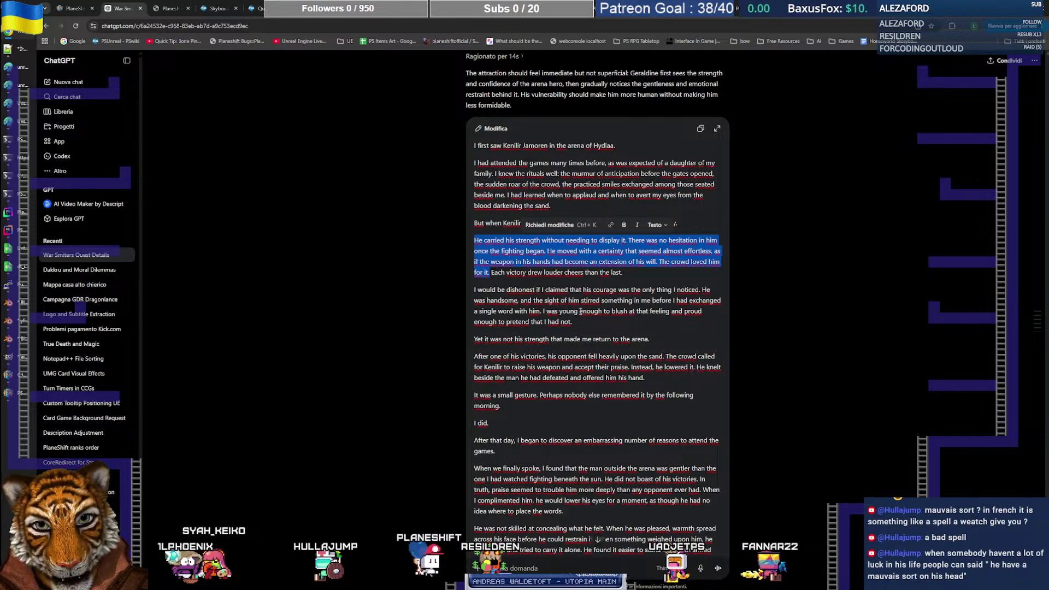
pyautogui.moveTo(580, 311); pyautogui.dragTo(473, 296)
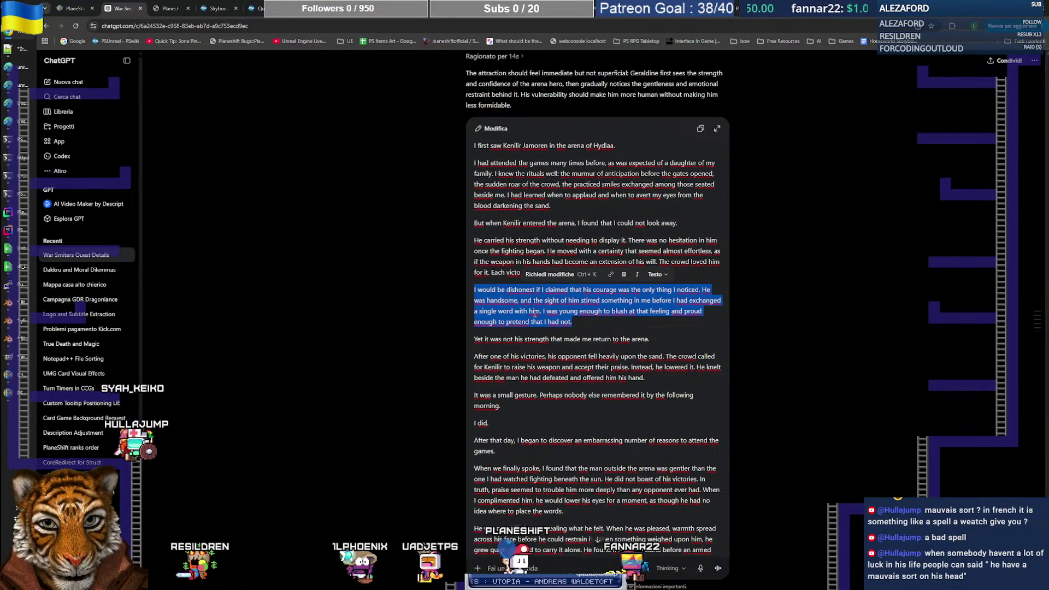
pyautogui.moveTo(573, 323); pyautogui.dragTo(471, 291)
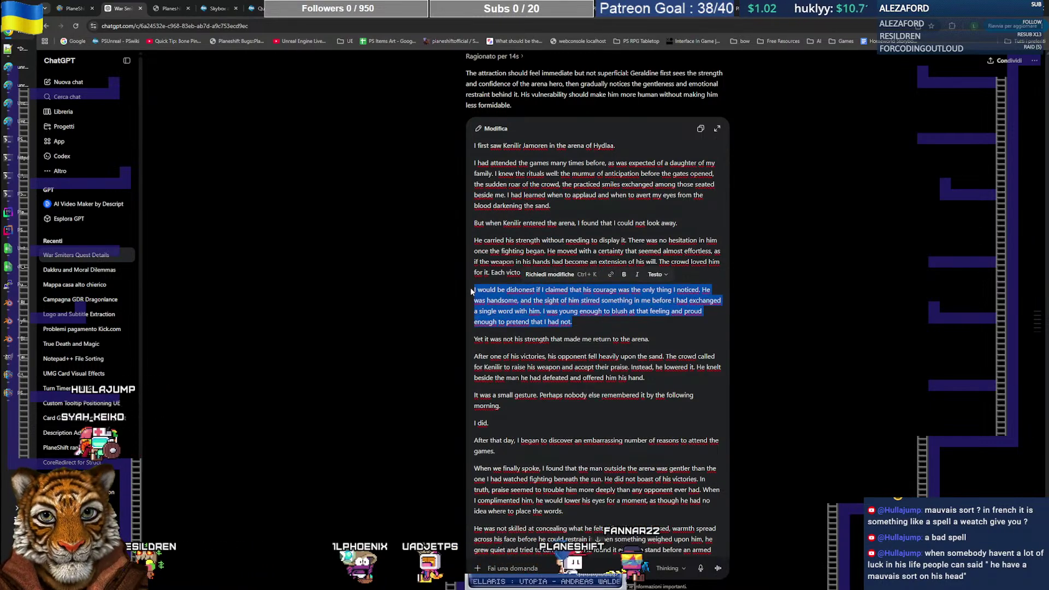
# Step: Begin a feedback message reading "on this piece I like the second phrase, but the first one is"
pyautogui.click(574, 566)
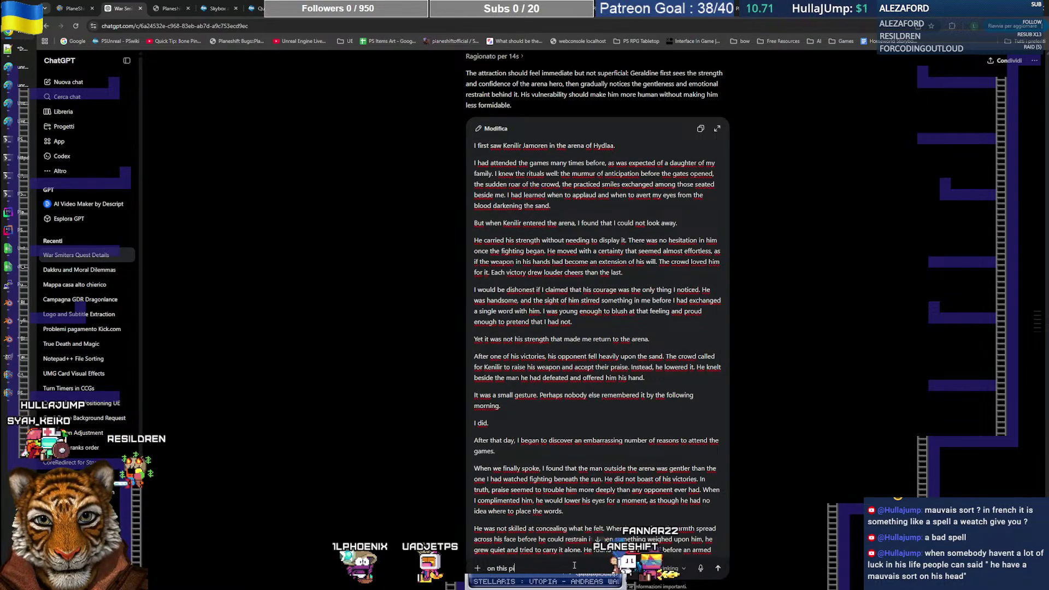
pyautogui.write('on this pieces')
pyautogui.press('BackSpace')
pyautogui.press('BackSpace')
pyautogui.write('I like')
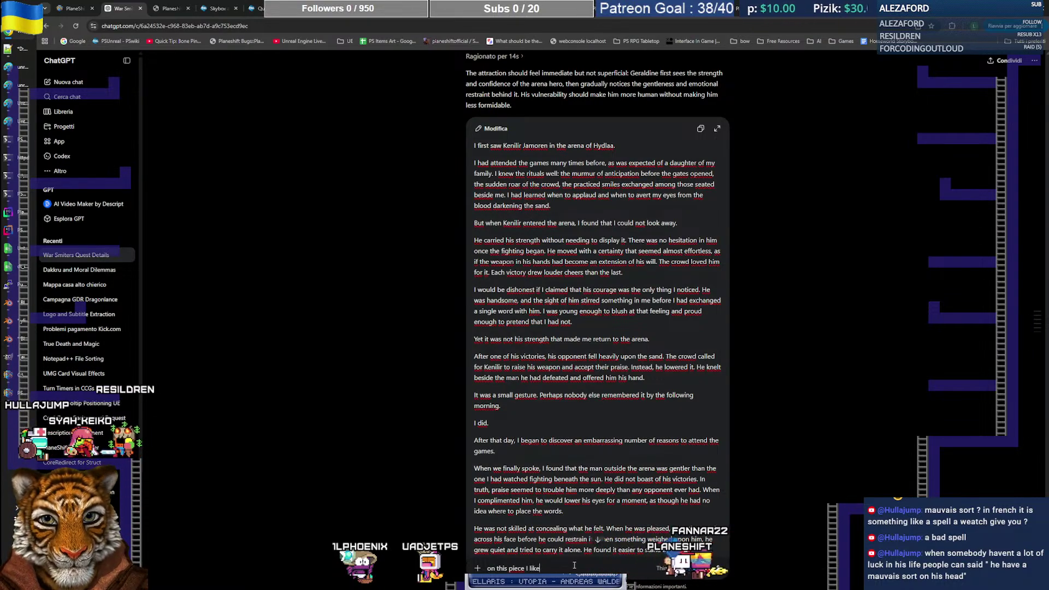
pyautogui.write(' the second ph')
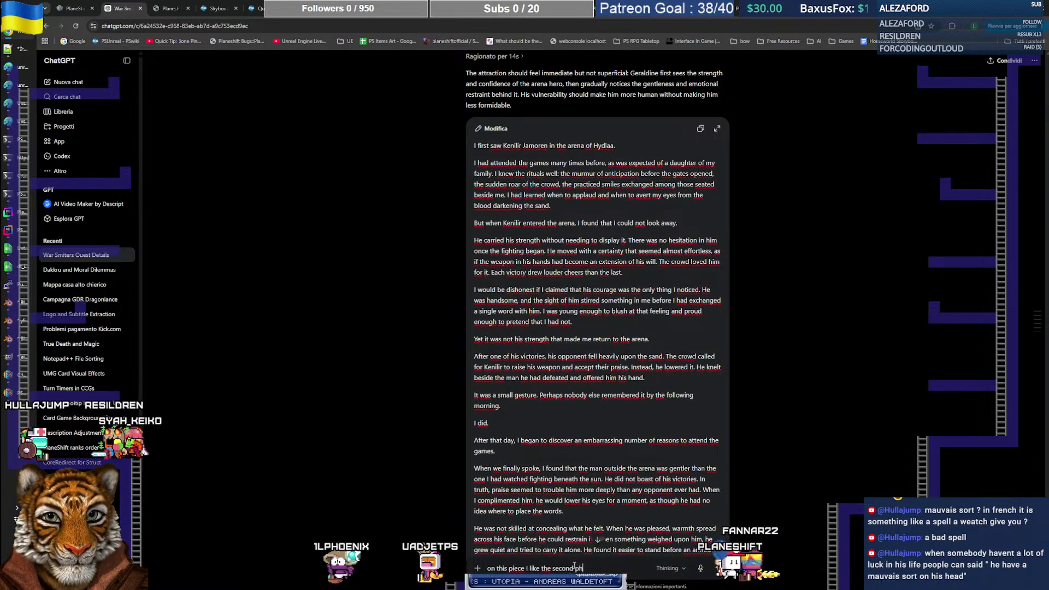
pyautogui.write('rase, but the fi')
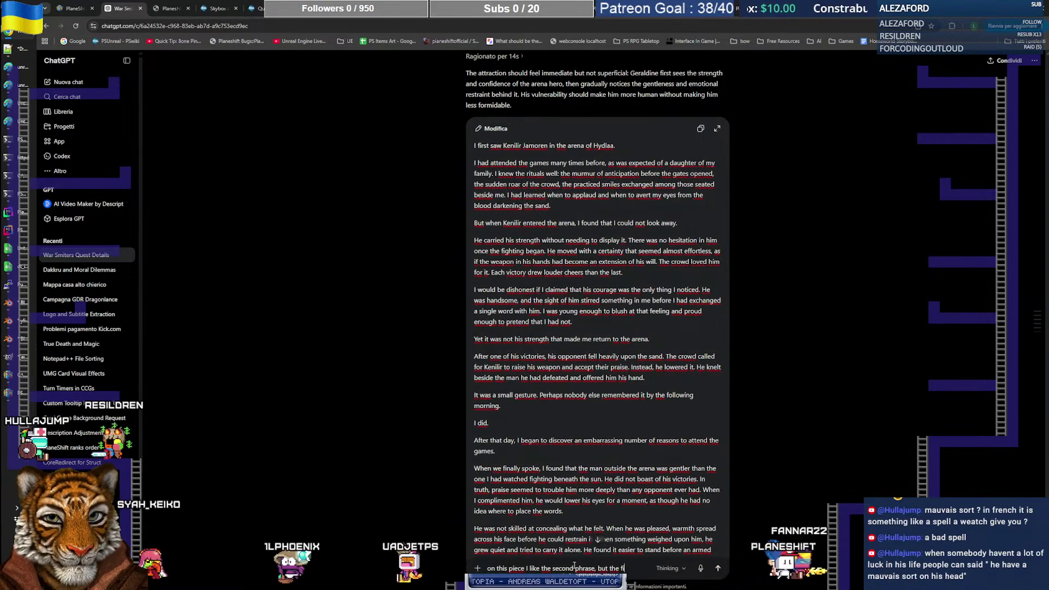
pyautogui.write('rst one is')
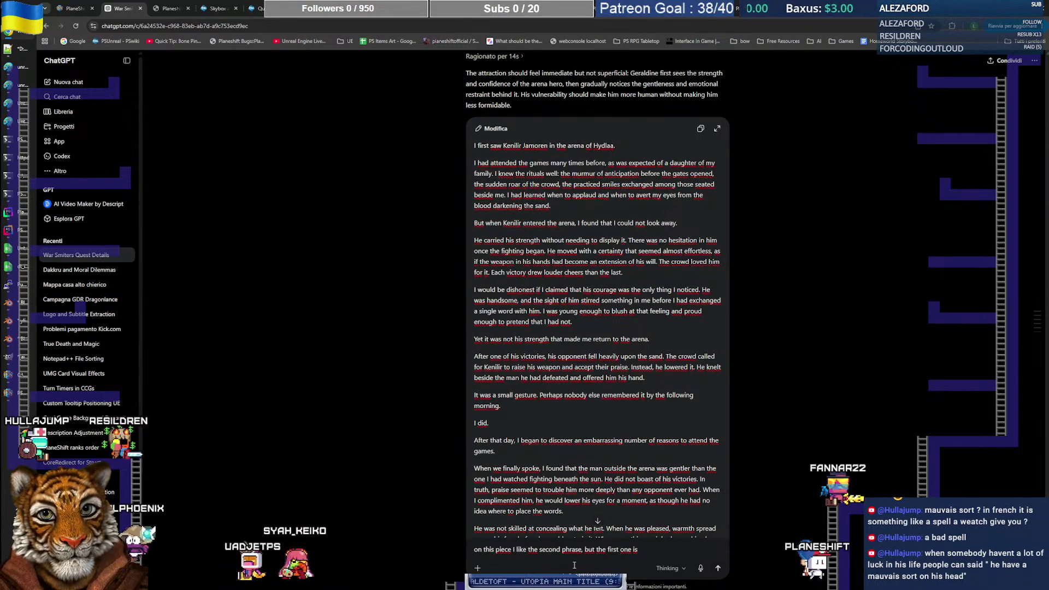
# Step: Revise the message to read "on this piece I like the last phrase, but the first and second is a bit too obvious."
pyautogui.hotkey('ctrl', 'Left')
pyautogui.hotkey('ctrl', 'Left')
pyautogui.hotkey('ctrl', 'Left')
pyautogui.hotkey('ctrl', 'Left')
pyautogui.hotkey('ctrl', 'Left')
pyautogui.hotkey('ctrl', 'Left')
pyautogui.hotkey('ctrl', 'Left')
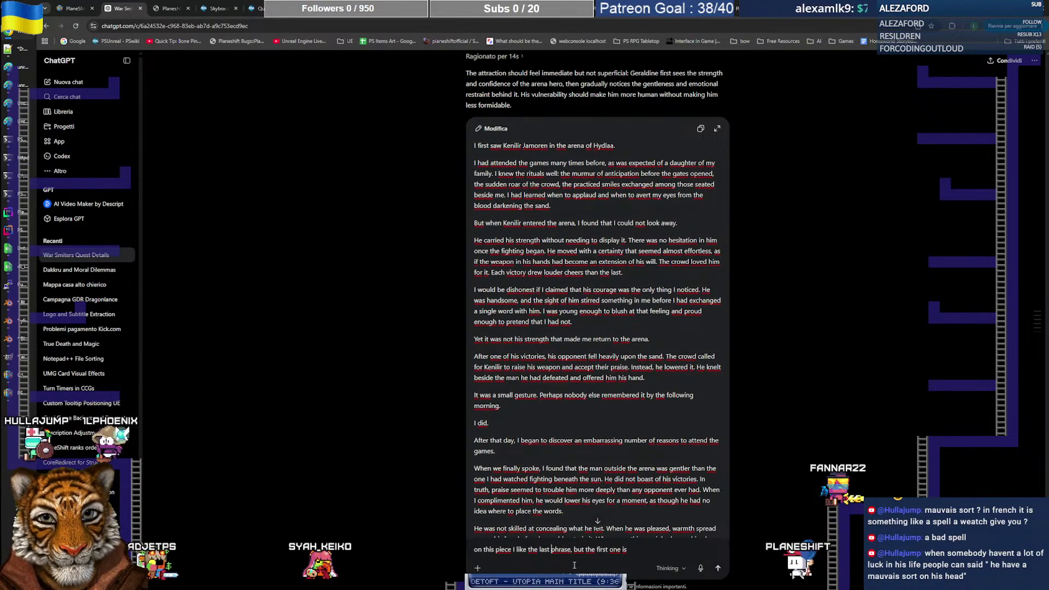
pyautogui.hotkey('ctrl', 'BackSpace')
pyautogui.hotkey('ctrl', 'BackSpace')
pyautogui.write('and second')
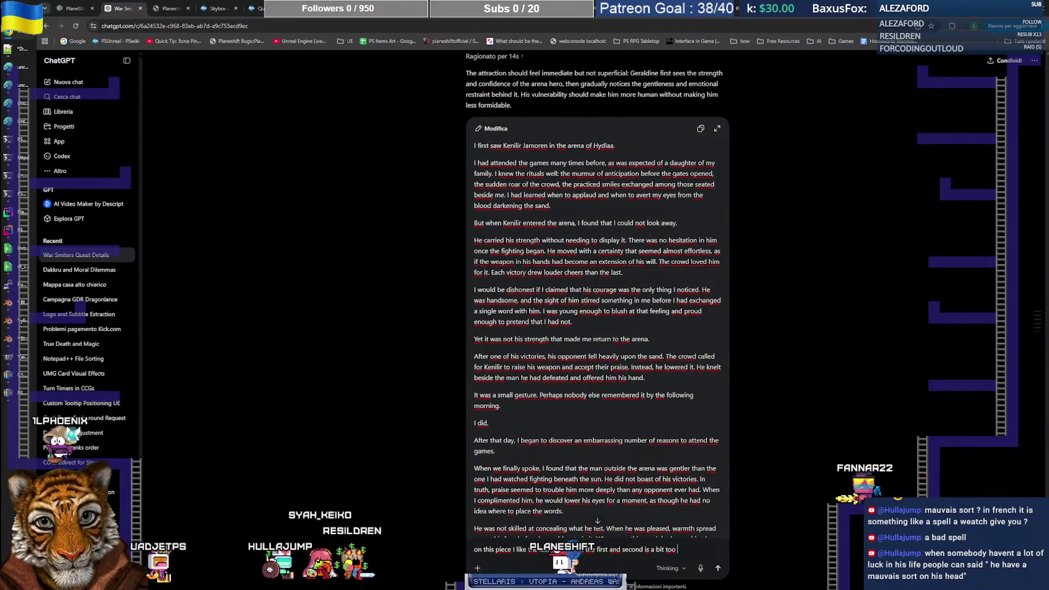
pyautogui.write('obvious. ')
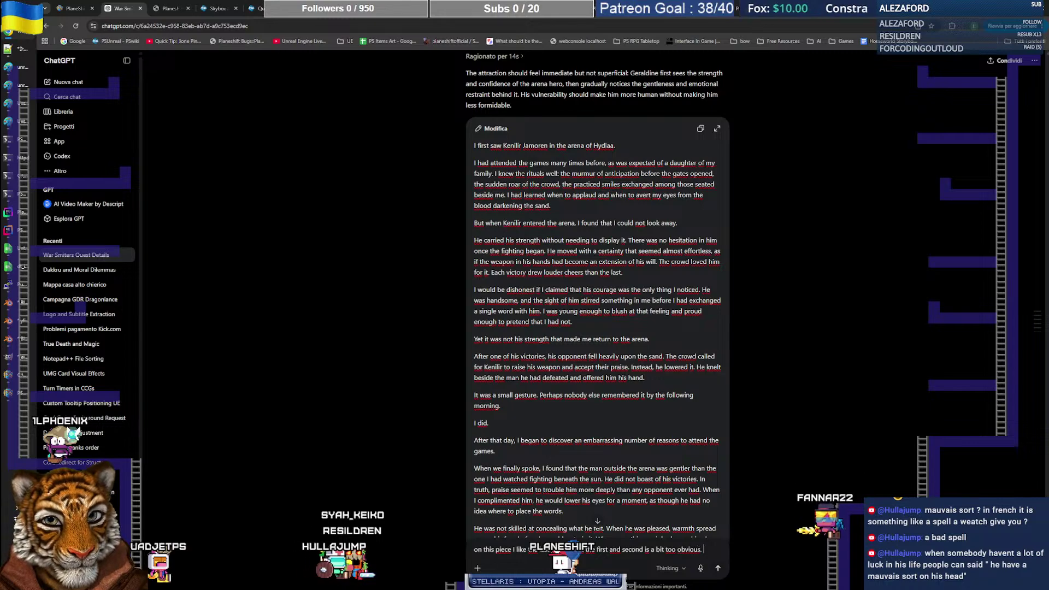
# Step: Append the copied "I would be dishonest" paragraph as a quotation and send the message
pyautogui.write('"')
pyautogui.hotkey('ctrl', 'v')
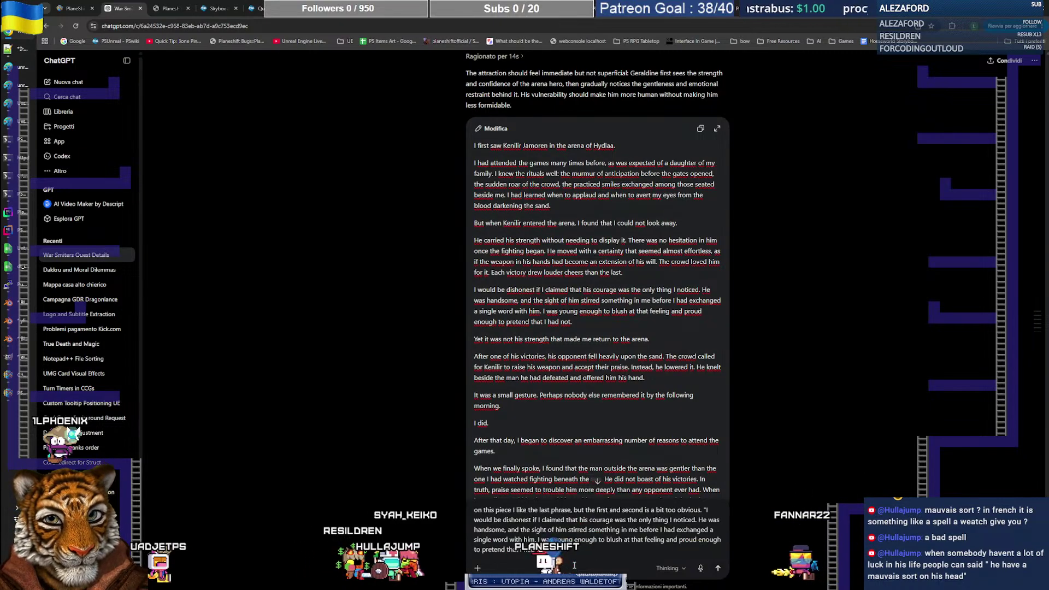
pyautogui.press('Return')
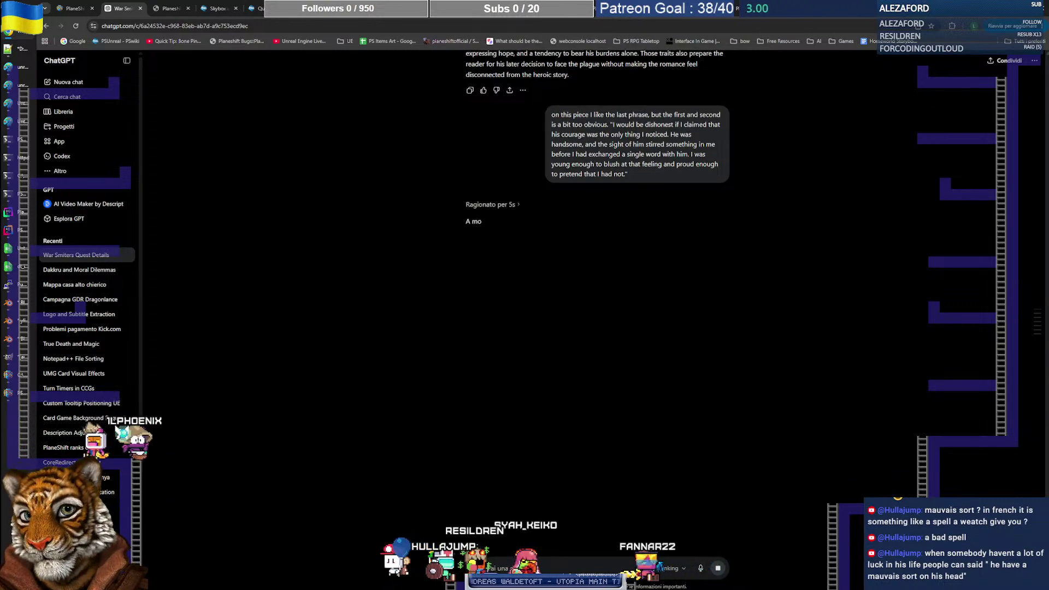
# Step: Switch to the PlaneShift game client, turn the camera around the character, and look at the Social and Character action sets
pyautogui.click(21, 393)
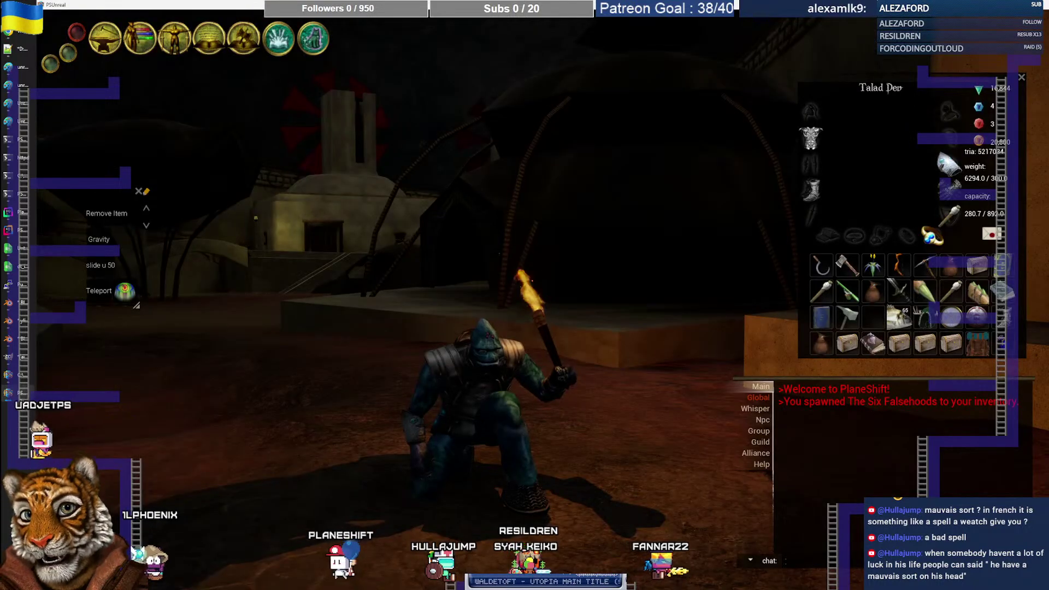
pyautogui.moveTo(590, 370); pyautogui.dragTo(498, 412)
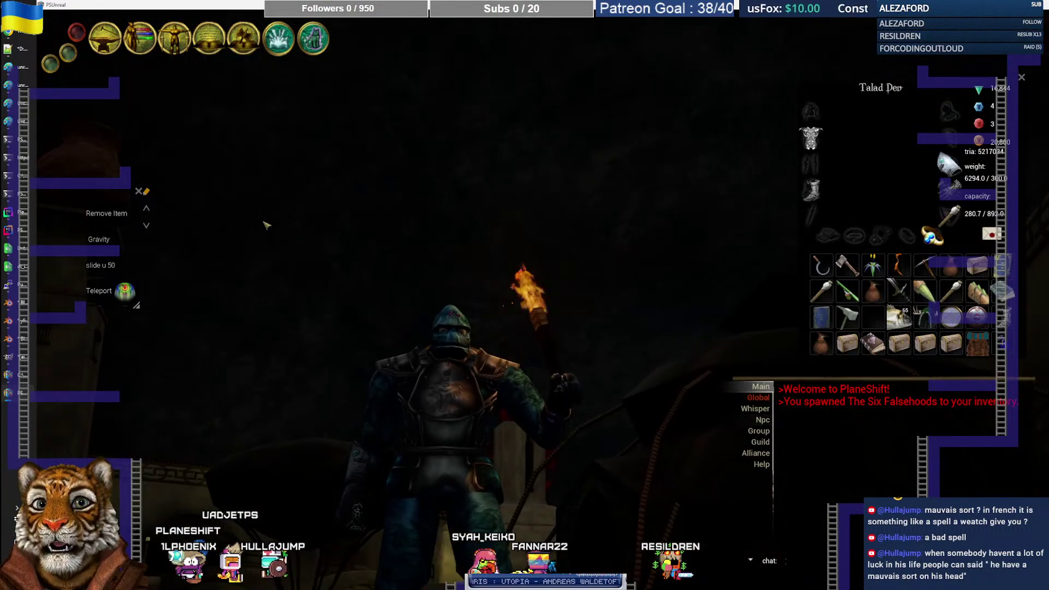
pyautogui.click(69, 54)
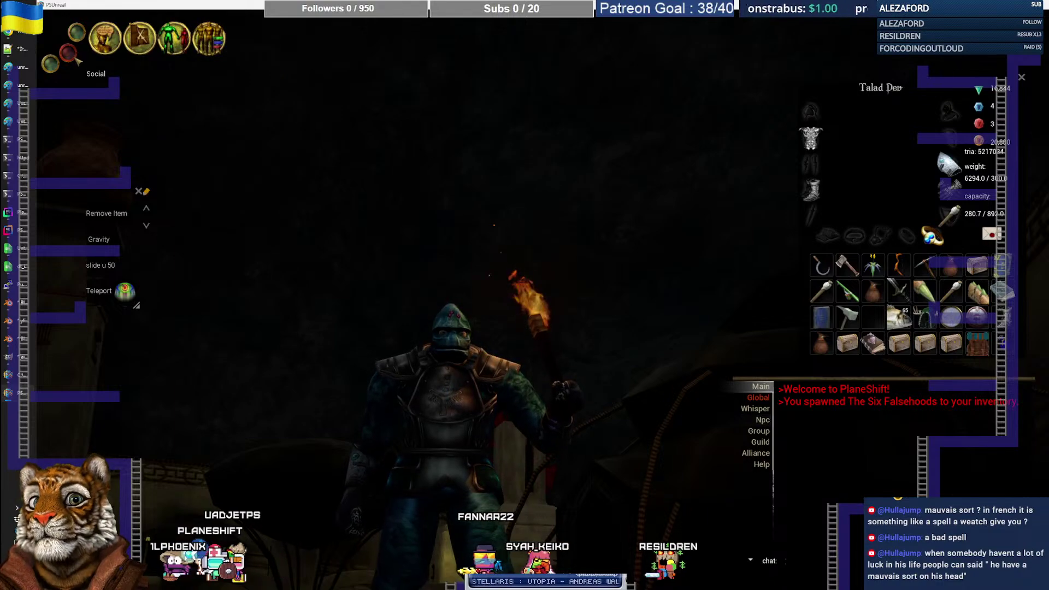
pyautogui.click(77, 32)
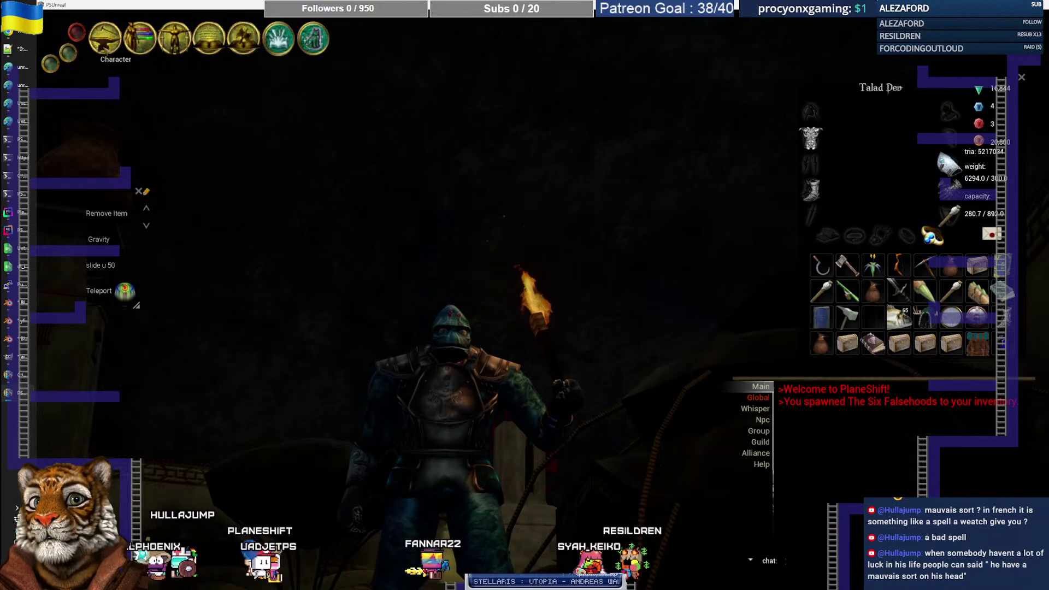
# Step: Look through the character's Stats and Skills, covering the Stats, Weapons, Armor, Magic and Gathering categories and one weapon skill's ranked attacks
pyautogui.click(140, 41)
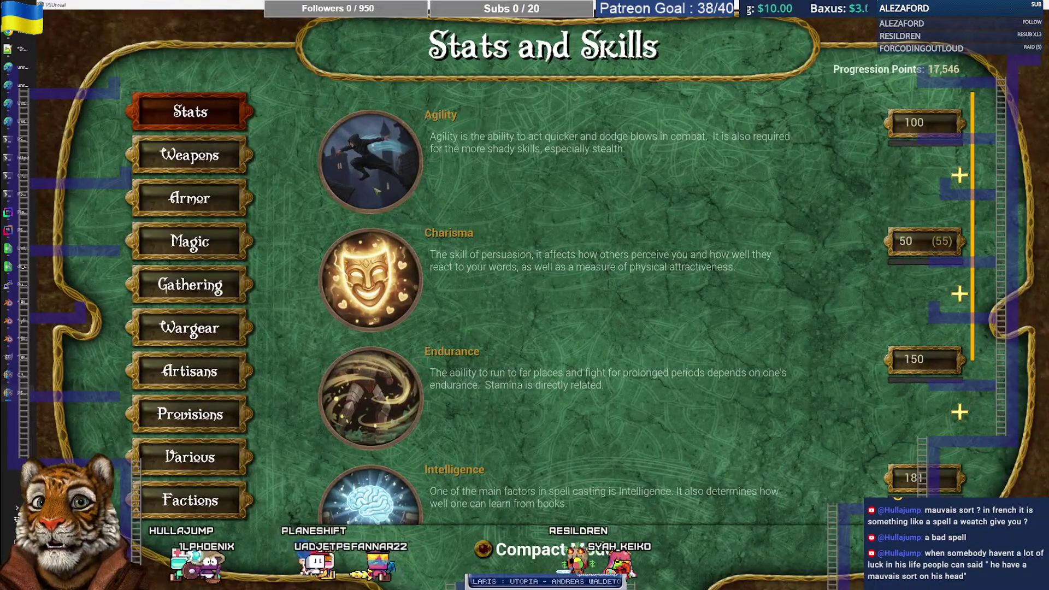
pyautogui.scroll(-5, 376, 191)
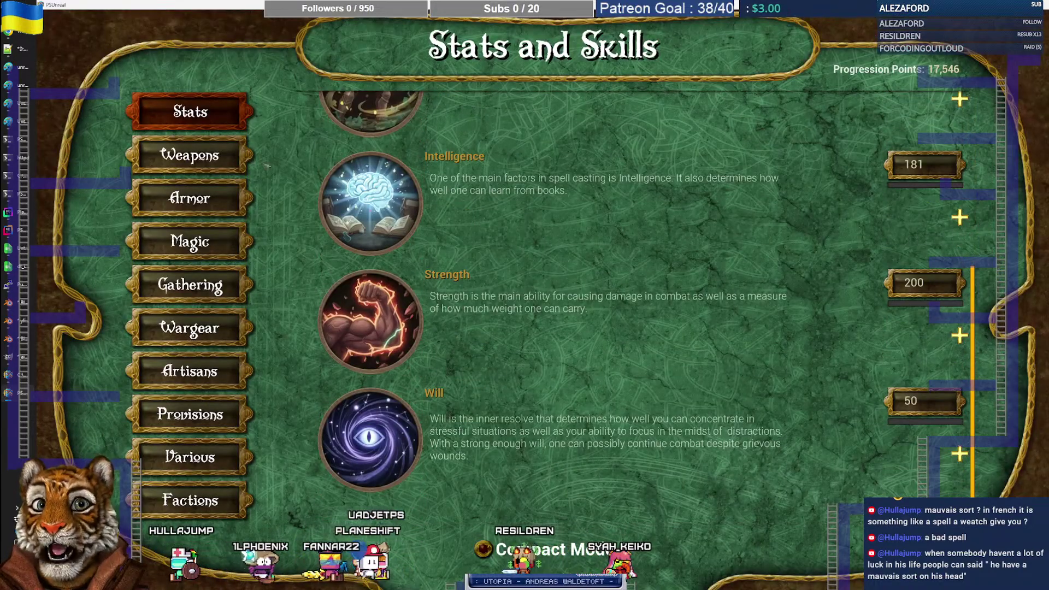
pyautogui.click(249, 160)
pyautogui.scroll(-2, 482, 223)
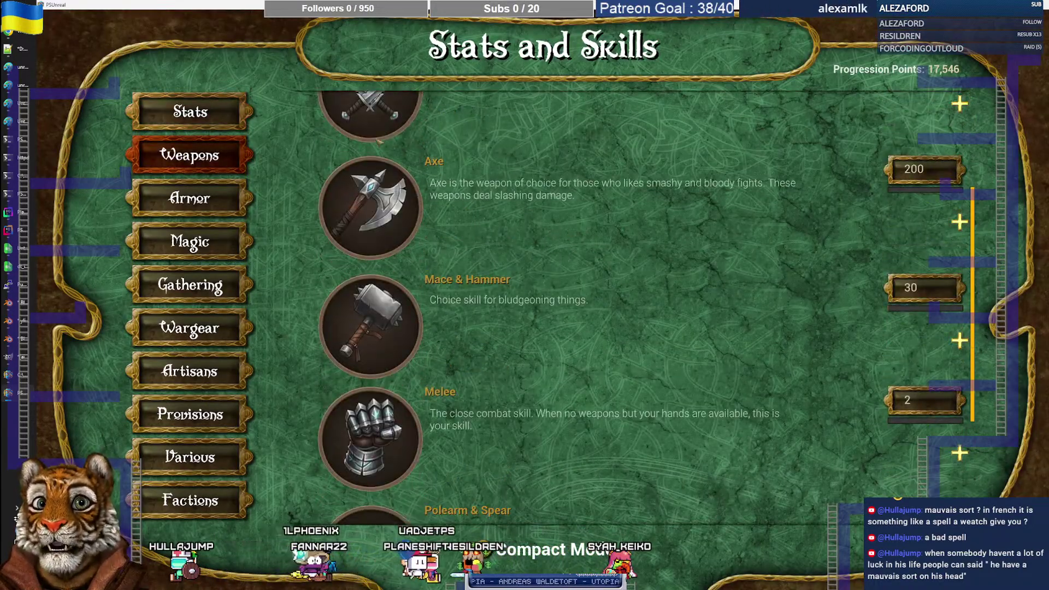
pyautogui.click(378, 140)
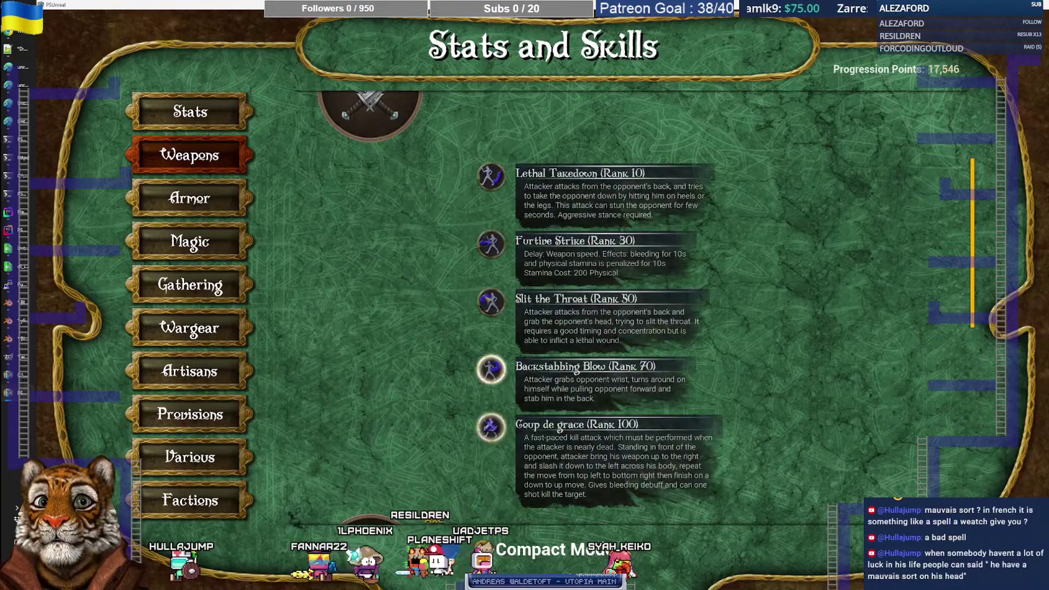
pyautogui.scroll(2, 567, 265)
pyautogui.click(365, 195)
pyautogui.click(221, 207)
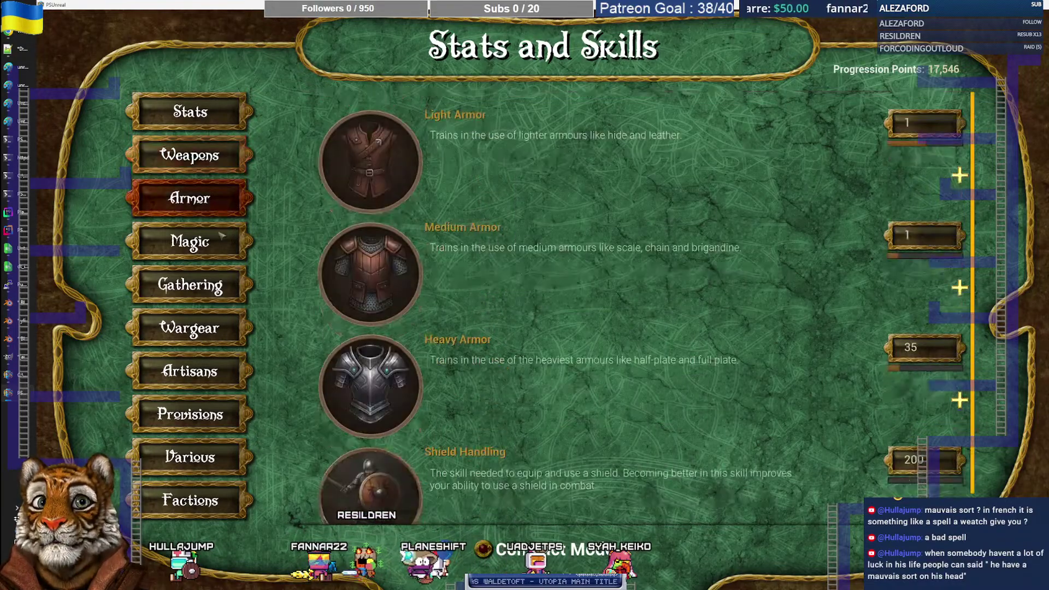
pyautogui.click(218, 250)
pyautogui.click(214, 290)
pyautogui.press('Escape')
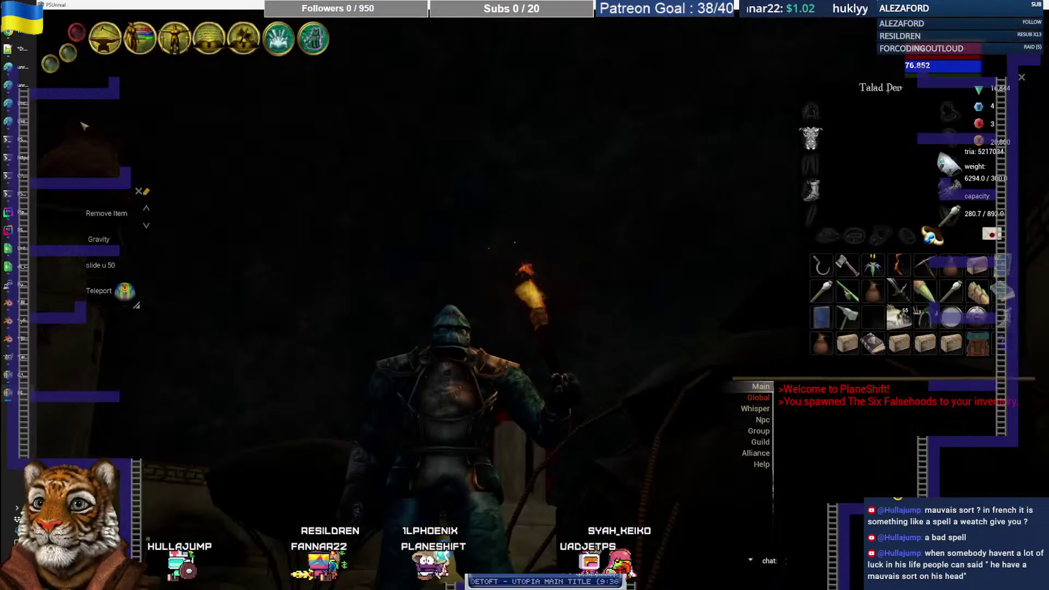
# Step: Look through the character's Achievements for PlaneShift Loyal Fan, Quests, Magic and Events, and return to the Character action set
pyautogui.click(55, 67)
pyautogui.click(138, 45)
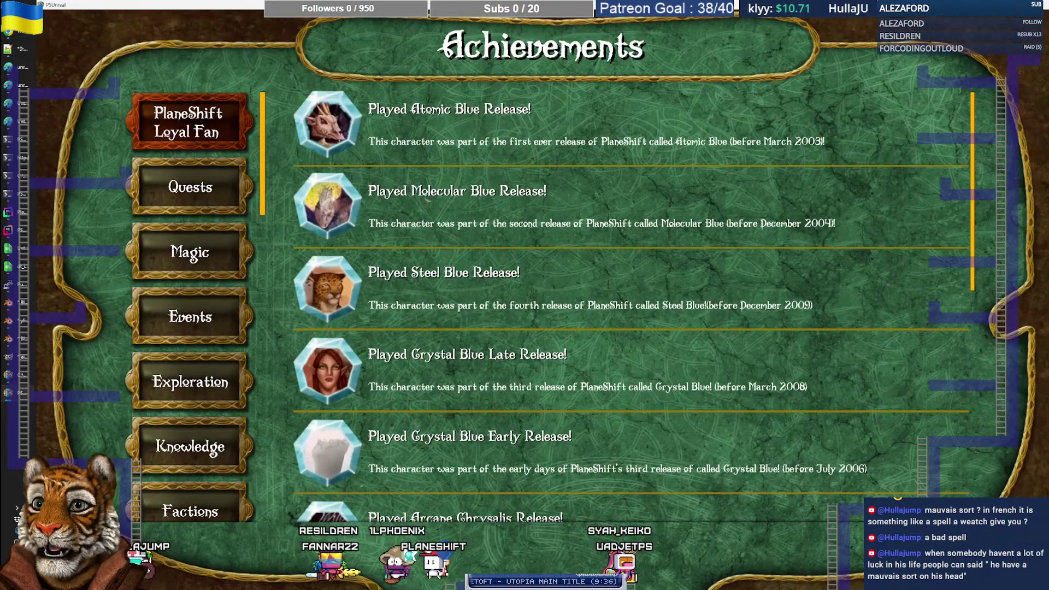
pyautogui.scroll(-5, 426, 201)
pyautogui.click(190, 187)
pyautogui.scroll(-1, 327, 230)
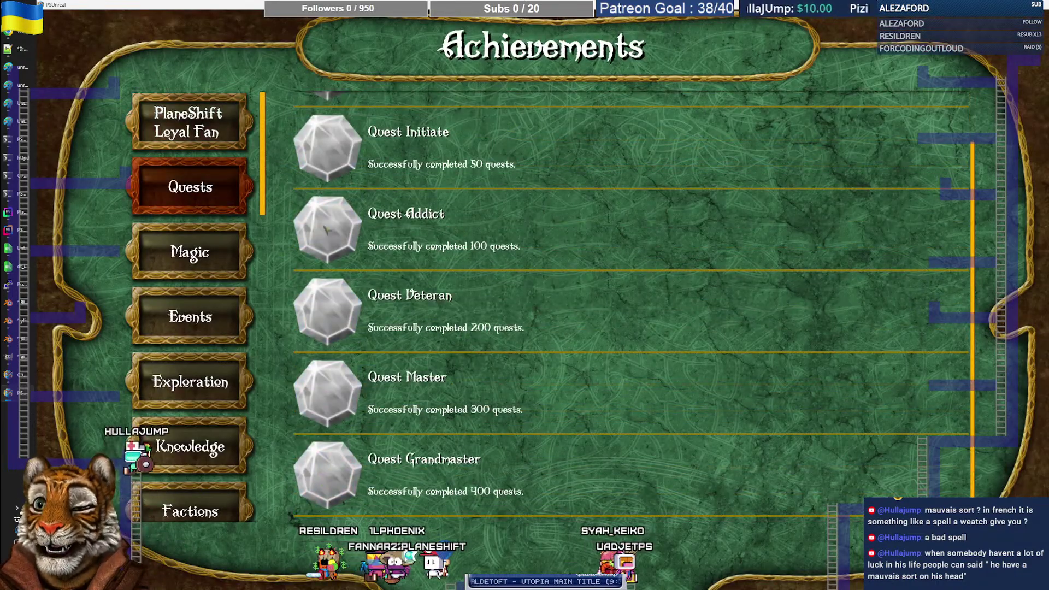
pyautogui.click(243, 254)
pyautogui.click(224, 338)
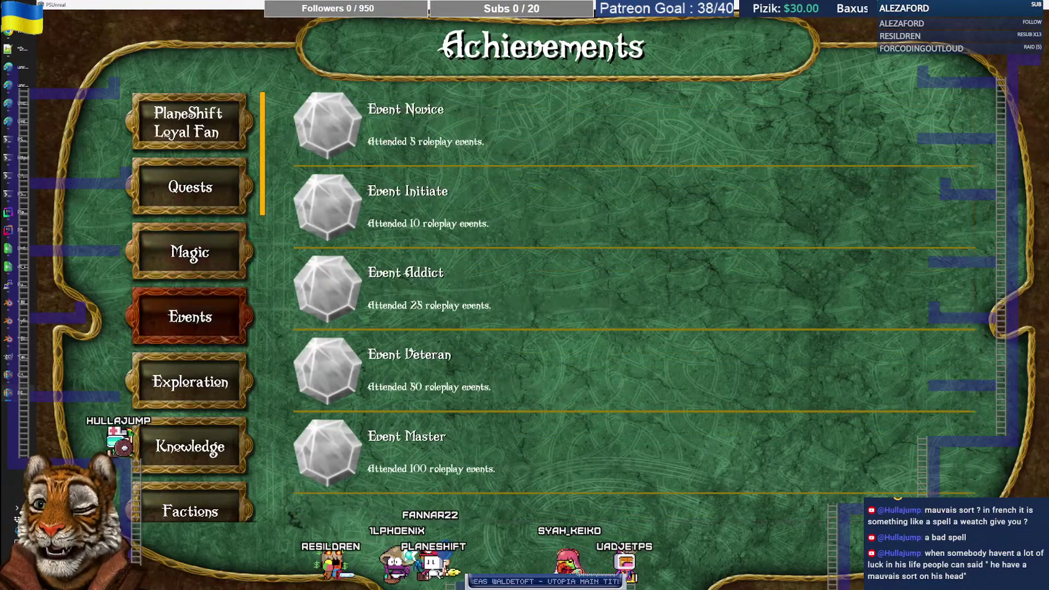
pyautogui.press('Escape')
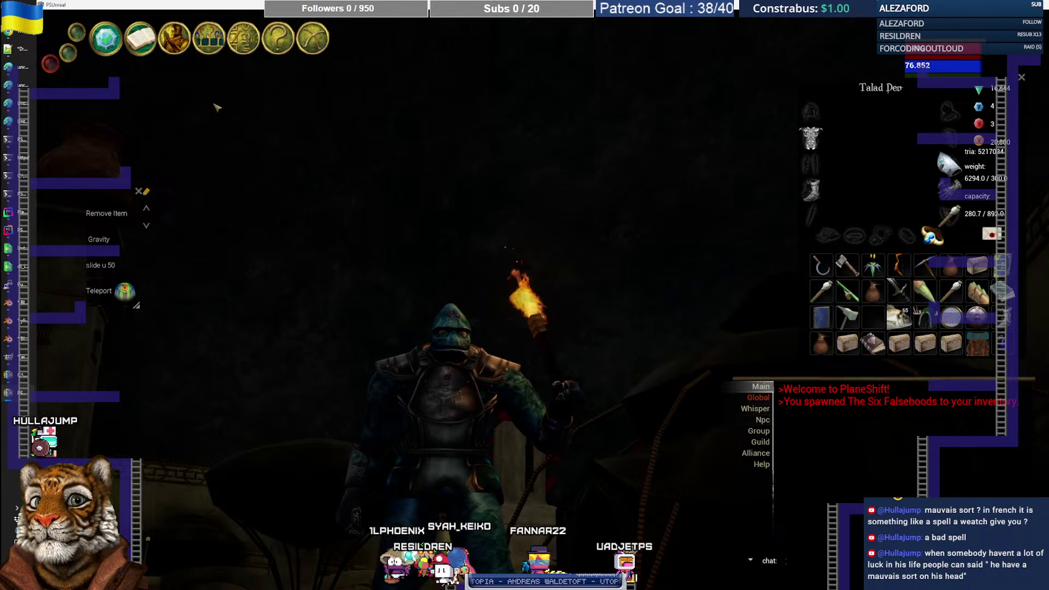
pyautogui.click(107, 43)
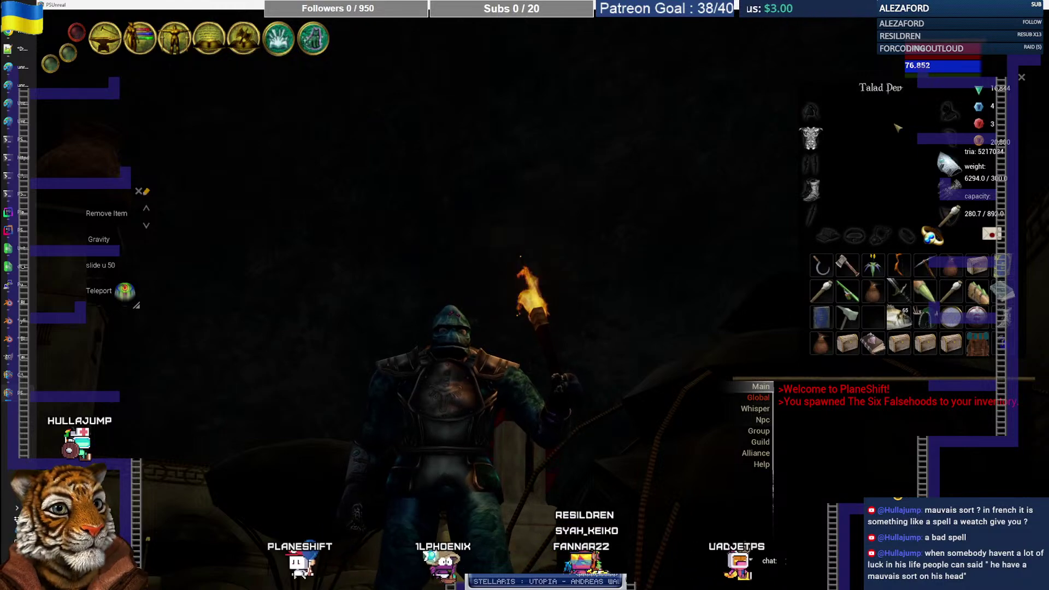
# Step: Move the inventory window toward the centre, inspect the Axe's description, and rotate its 3D model
pyautogui.moveTo(894, 82); pyautogui.dragTo(651, 64)
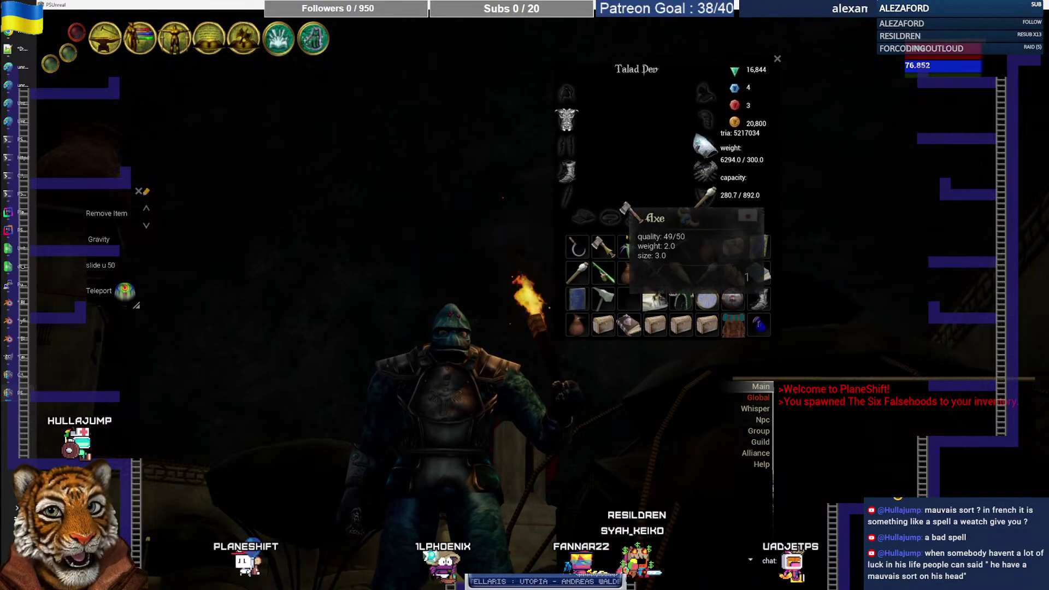
pyautogui.rightClick(606, 249)
pyautogui.click(526, 224)
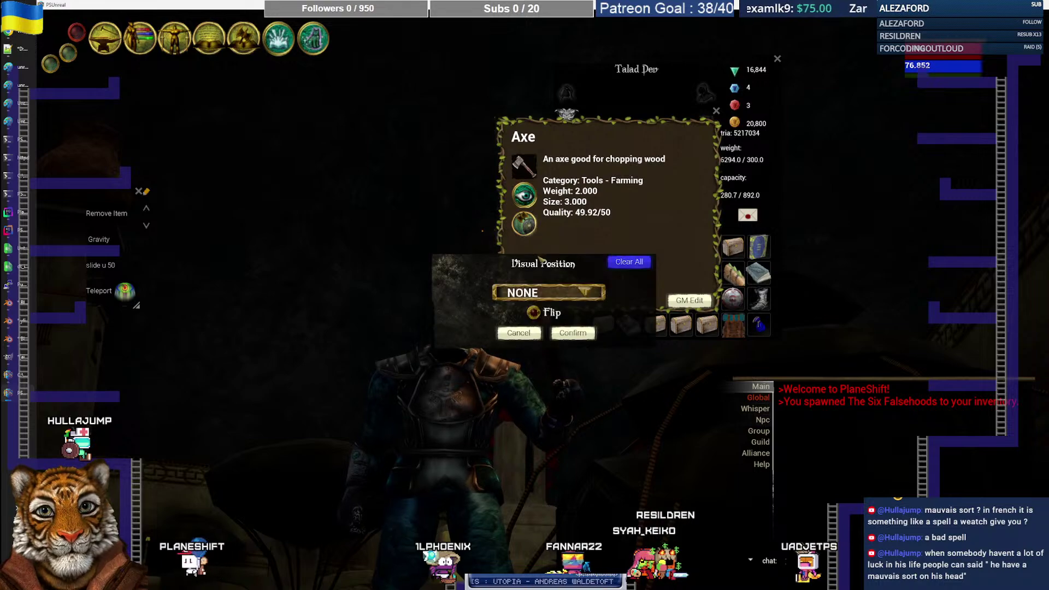
pyautogui.click(537, 335)
pyautogui.click(525, 196)
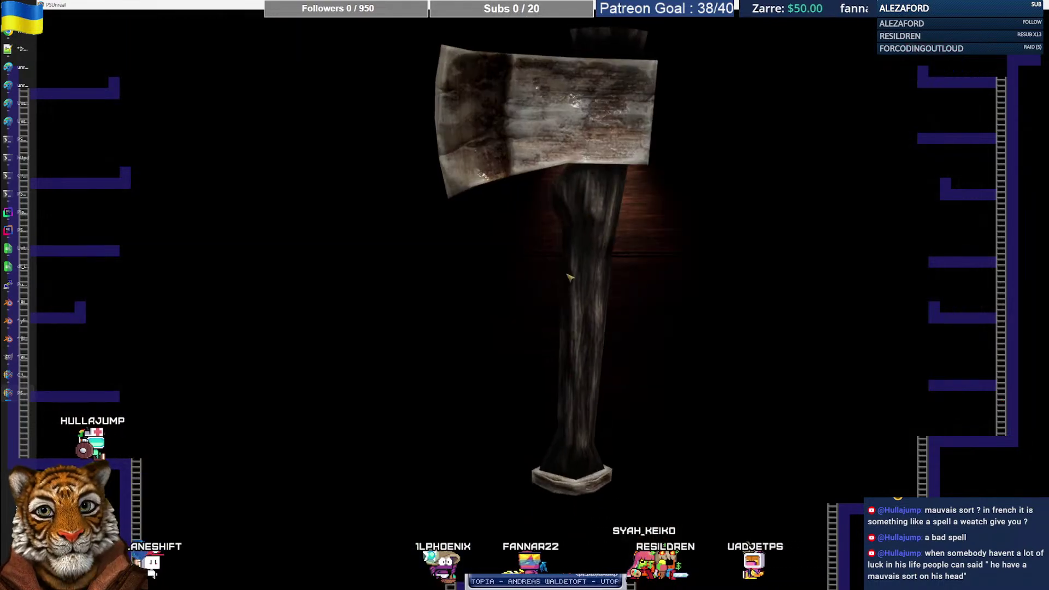
pyautogui.moveTo(694, 386); pyautogui.dragTo(525, 398)
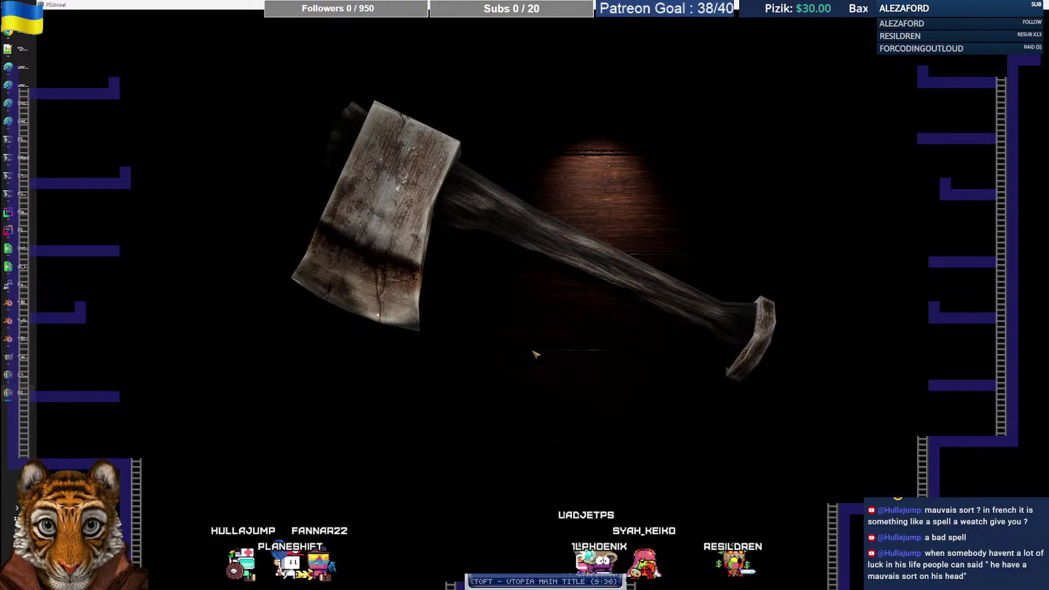
# Step: Switch to ChatGPT, copy the warmer "I told myself that I admired only his courage" alternative, and paste it below the arena paragraph in the quest notes
pyautogui.click(19, 376)
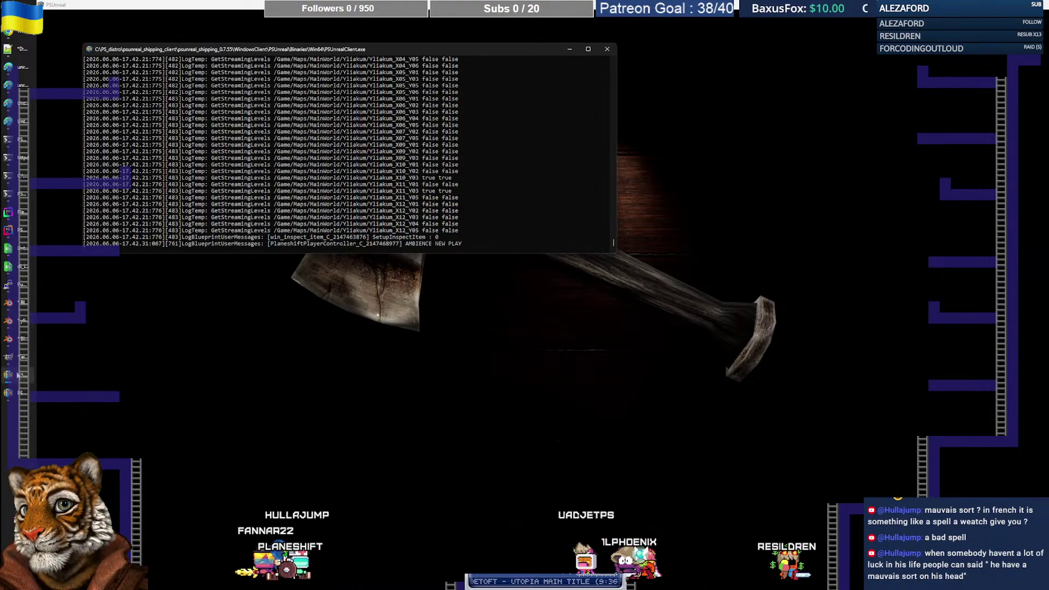
pyautogui.click(24, 49)
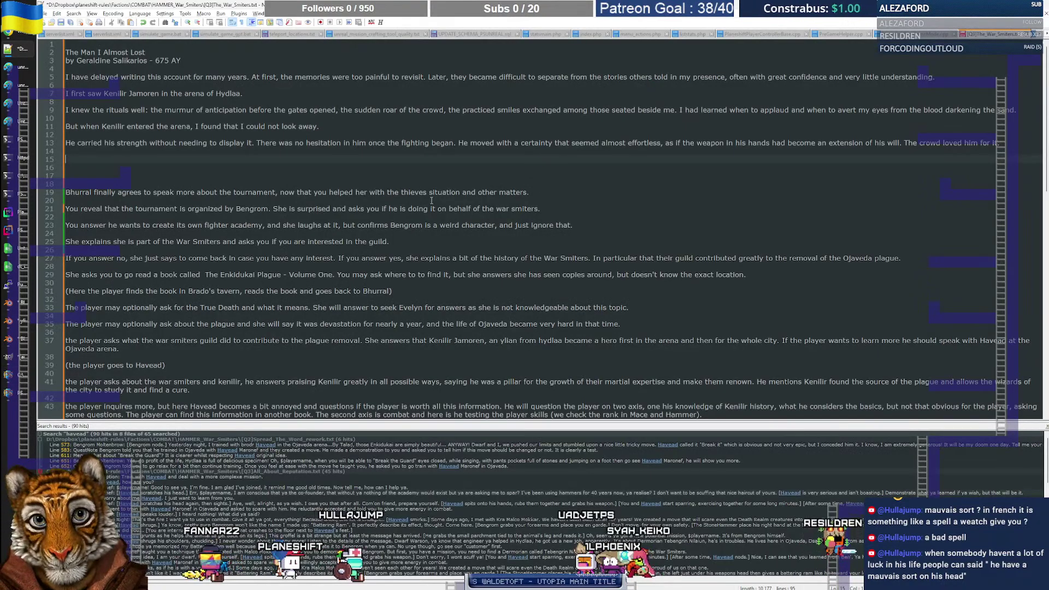
pyautogui.click(21, 34)
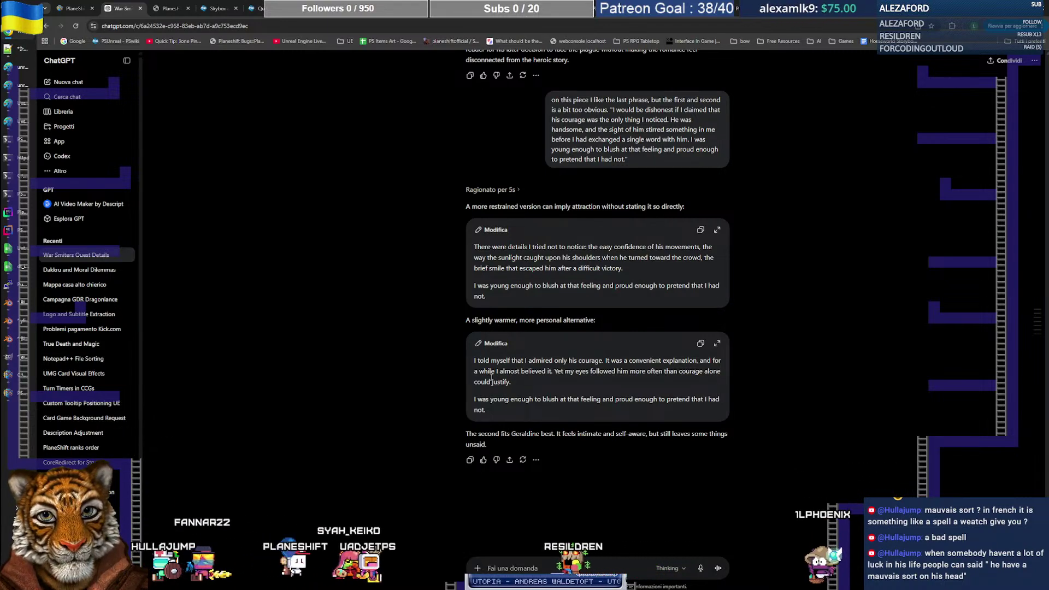
pyautogui.moveTo(487, 411); pyautogui.dragTo(467, 359)
pyautogui.hotkey('ctrl', 'c')
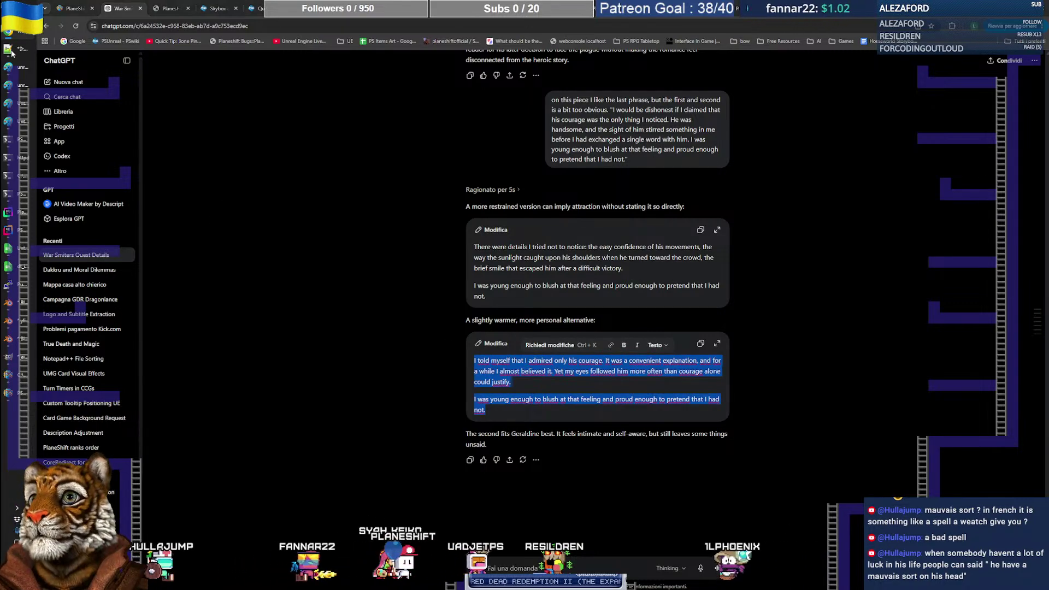
pyautogui.hotkey('alt', 'Tab')
pyautogui.hotkey('ctrl', 'v')
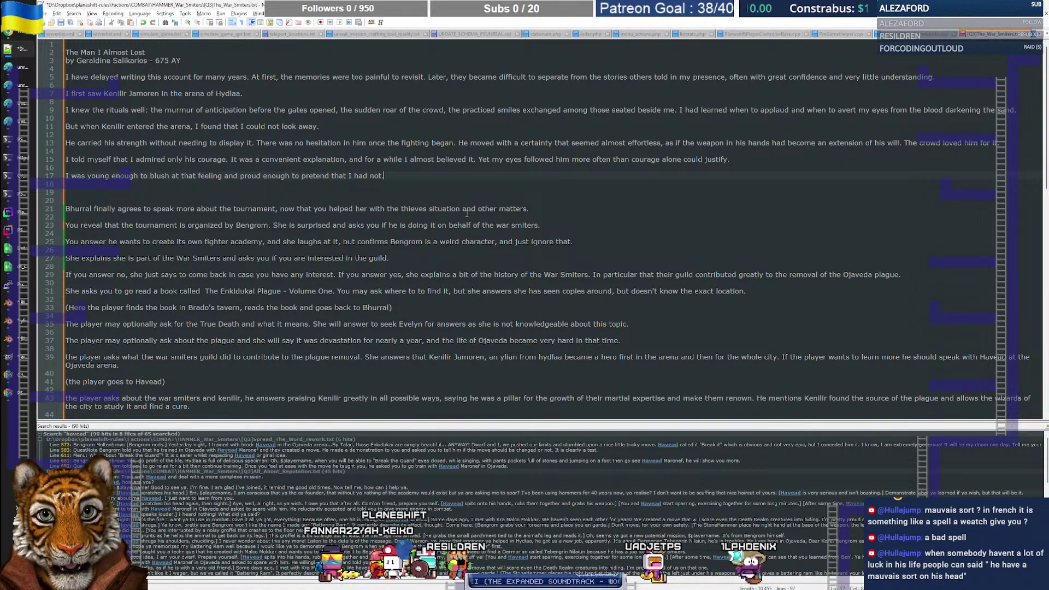
# Step: Remove the blank line between the "I told myself" and "I was young enough to blush" lines
pyautogui.click(385, 164)
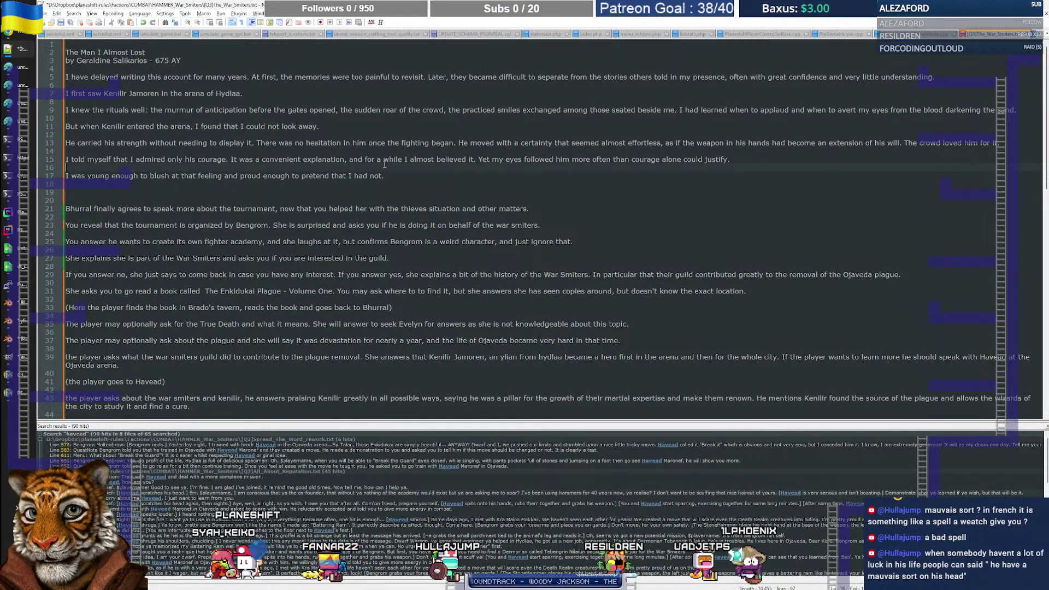
pyautogui.press('BackSpace')
pyautogui.press('Up')
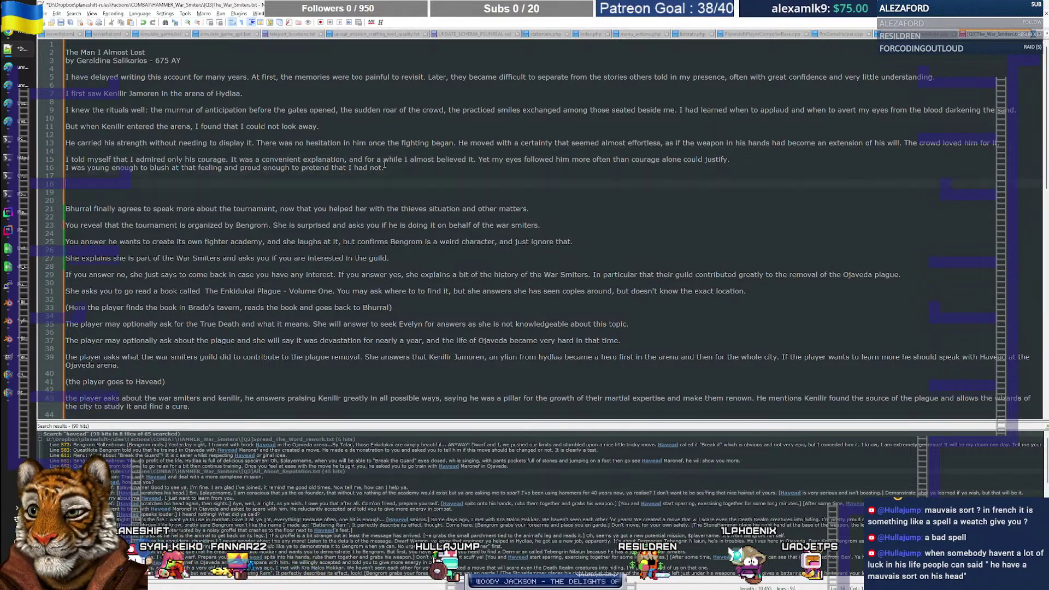
# Step: Copy the sentence "Yet it was not his strength that made me return to the arena." from ChatGPT's earlier draft and add it to the notes
pyautogui.hotkey('alt', 'Tab')
pyautogui.click(802, 334)
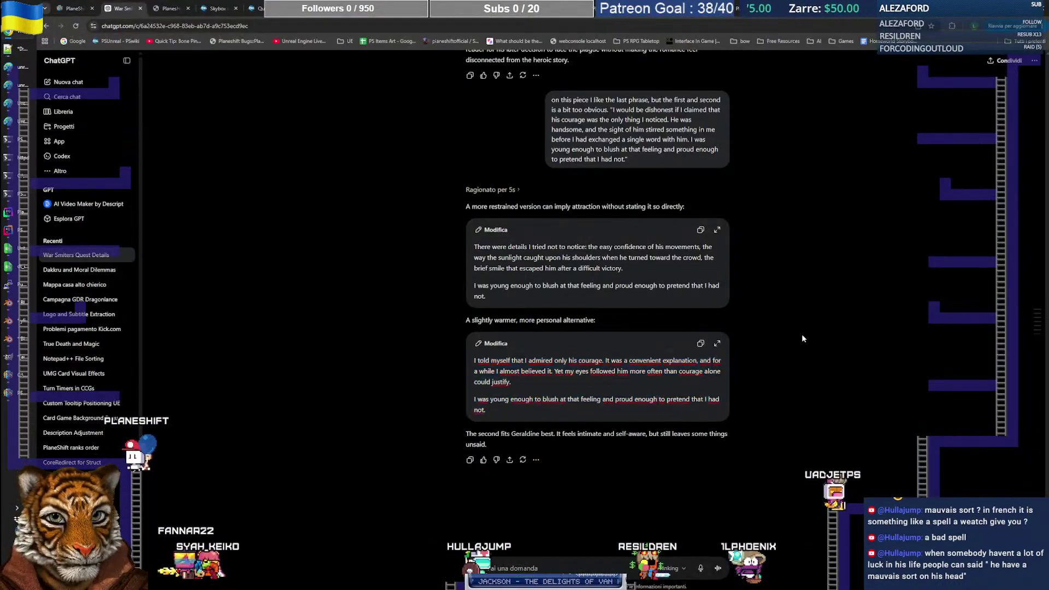
pyautogui.scroll(10, 782, 335)
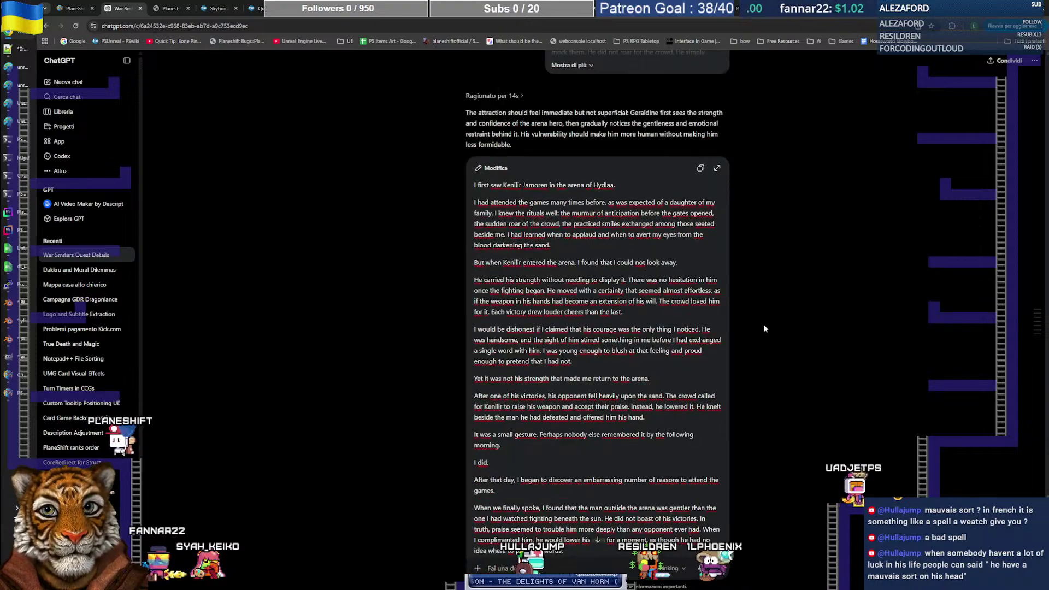
pyautogui.scroll(-2, 763, 317)
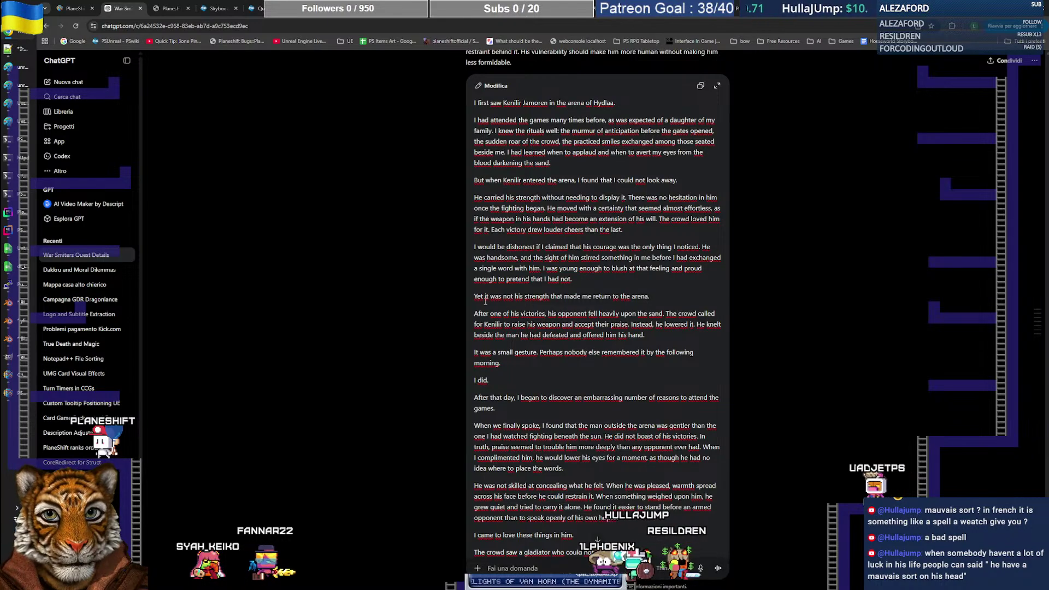
pyautogui.moveTo(474, 297)
pyautogui.mouseDown()
pyautogui.moveTo(621, 297)
pyautogui.moveTo(474, 297)
pyautogui.mouseUp()
pyautogui.click(620, 297)
pyautogui.hotkey('ctrl', 'c')
pyautogui.hotkey('alt', 'Tab')
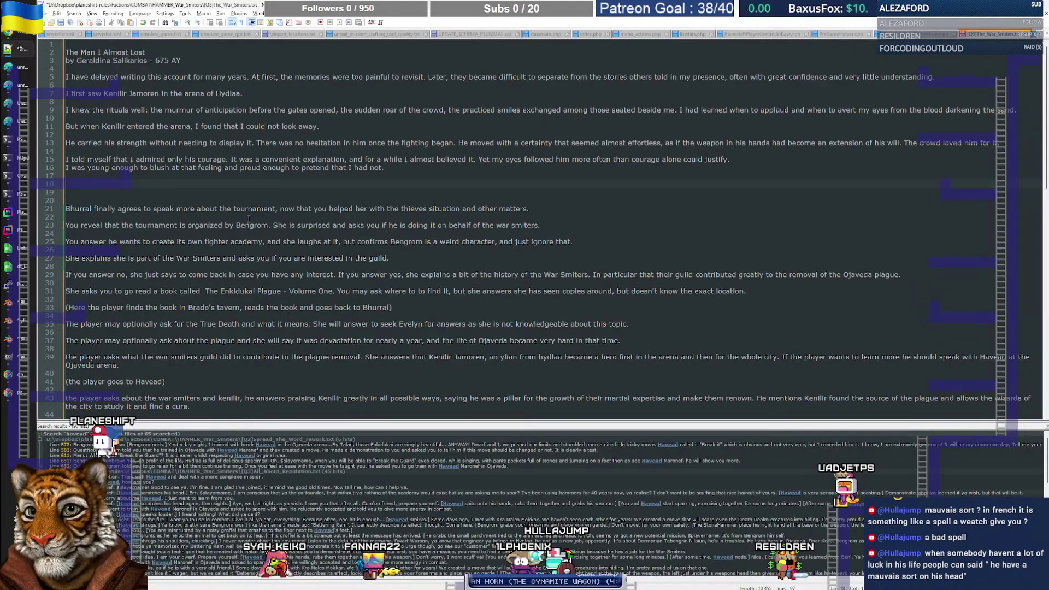
pyautogui.hotkey('ctrl', 'v')
# Step: Review ChatGPT's earlier draft from the fallen-opponent passage through "It was a small gesture" and compare it with where the quest notes end
pyautogui.hotkey('alt', 'Tab')
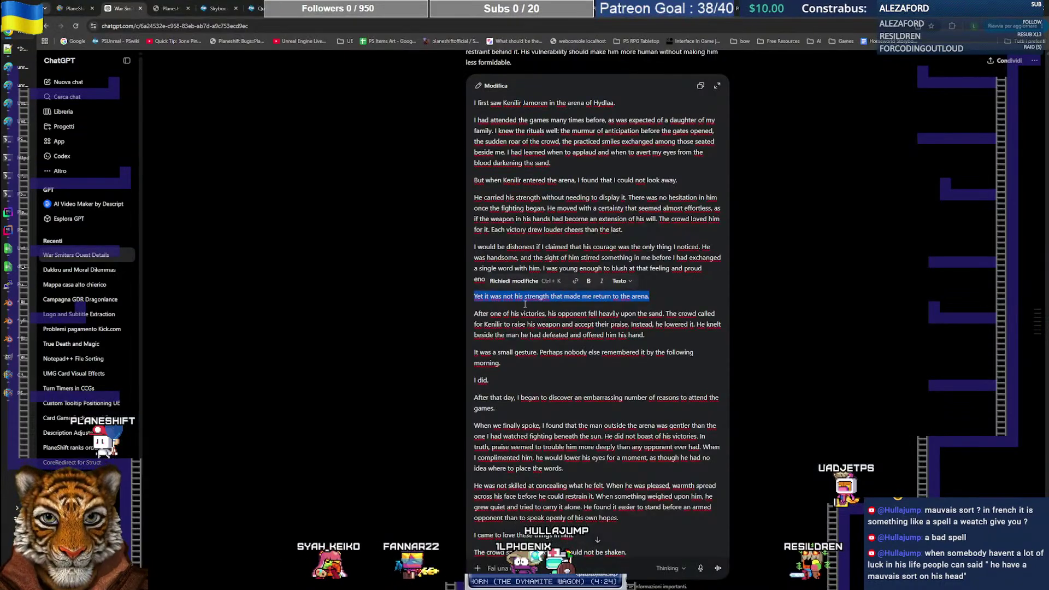
pyautogui.scroll(-1, 517, 295)
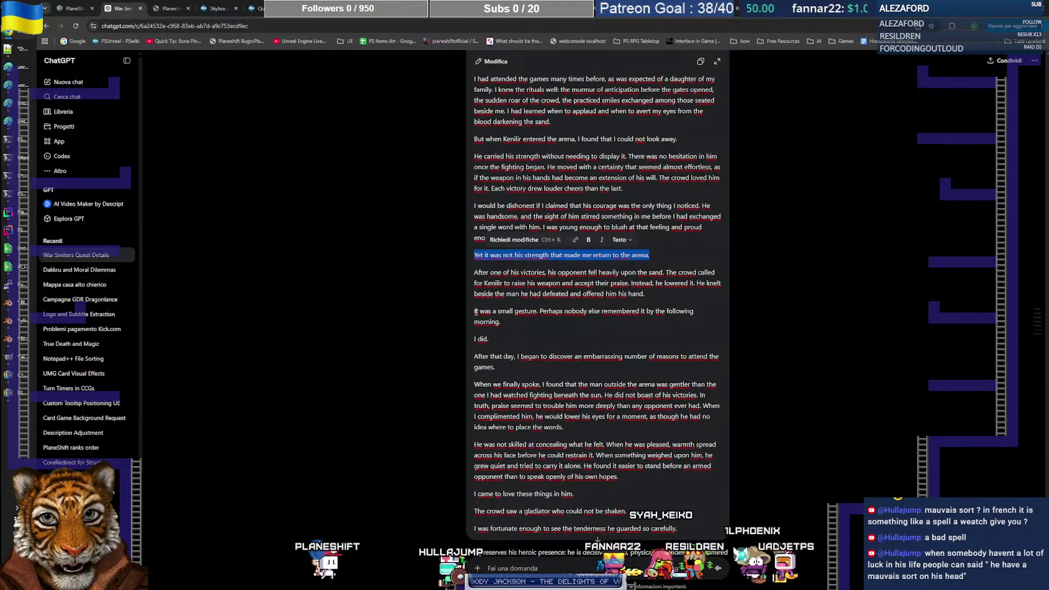
pyautogui.moveTo(476, 312); pyautogui.dragTo(517, 311)
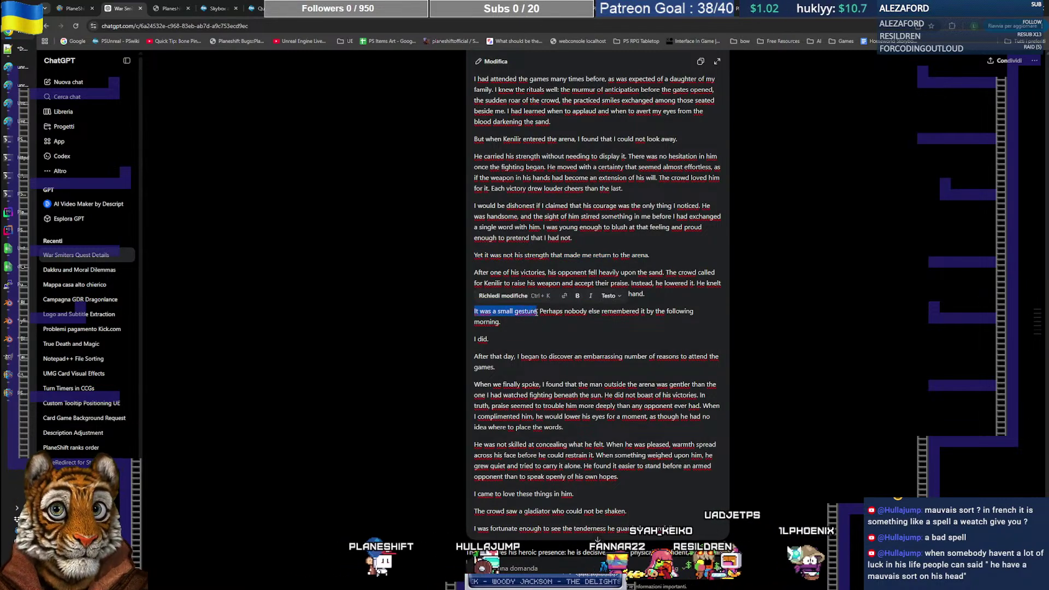
pyautogui.click(540, 322)
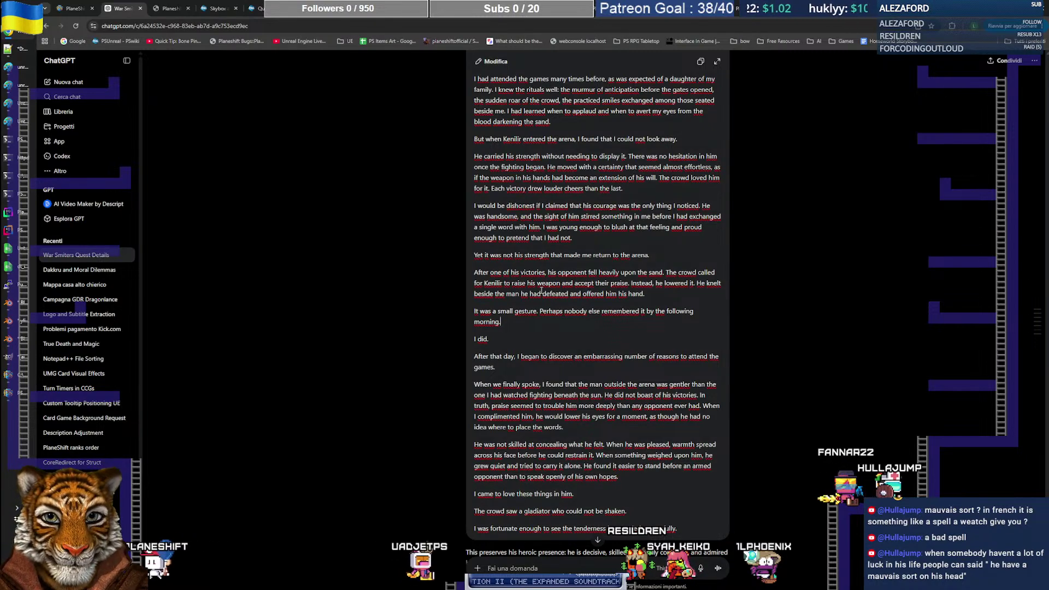
pyautogui.scroll(-2, 572, 278)
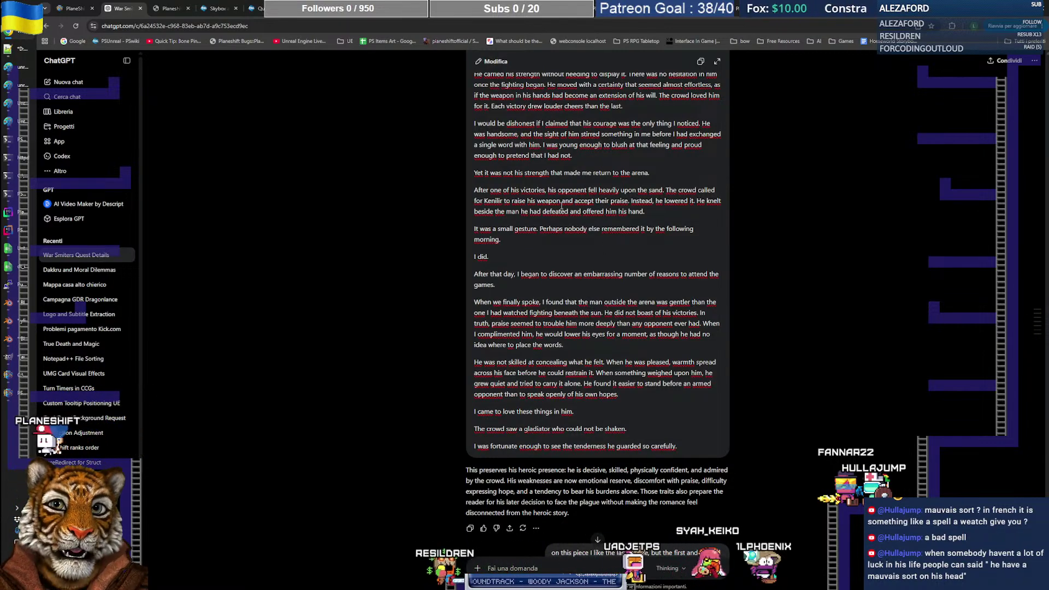
pyautogui.hotkey('alt', 'Tab')
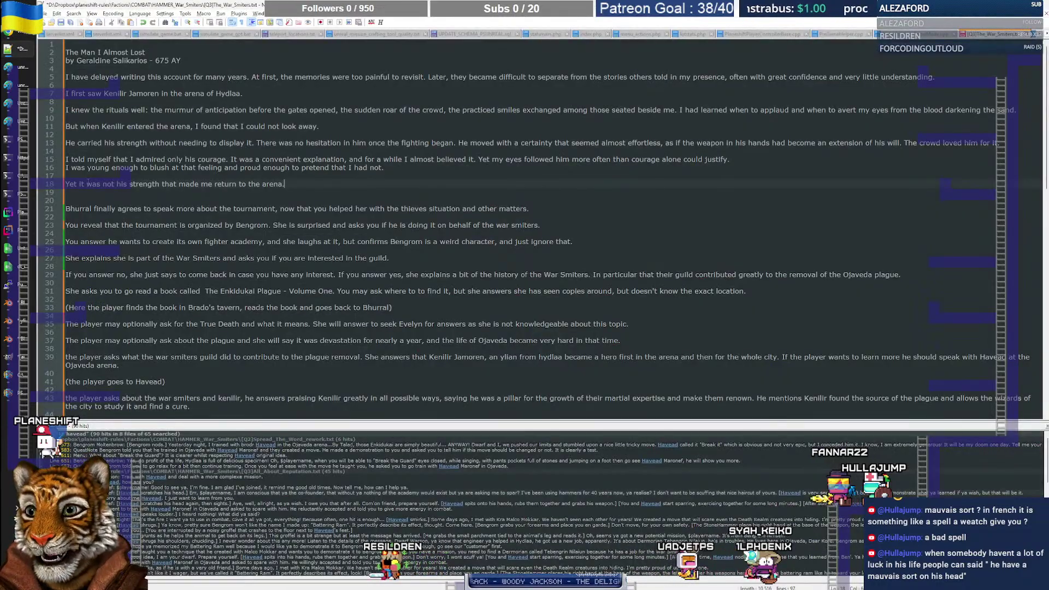
pyautogui.hotkey('alt', 'Tab')
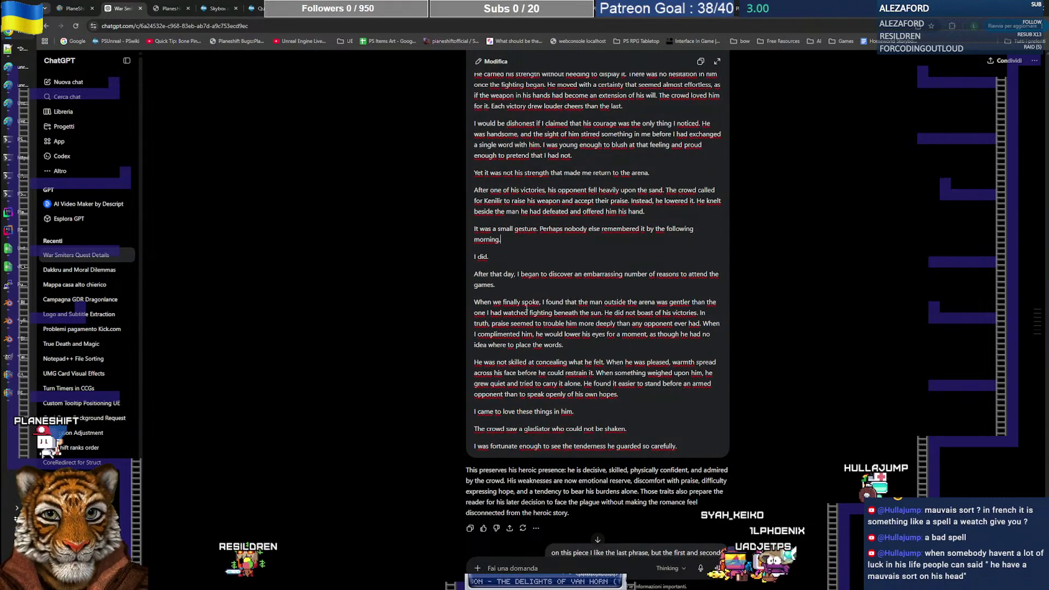
# Step: Examine the draft's "When we finally spoke" paragraph about Kenilr's gentleness outside the arena as a possible continuation of the book
pyautogui.doubleClick(484, 302)
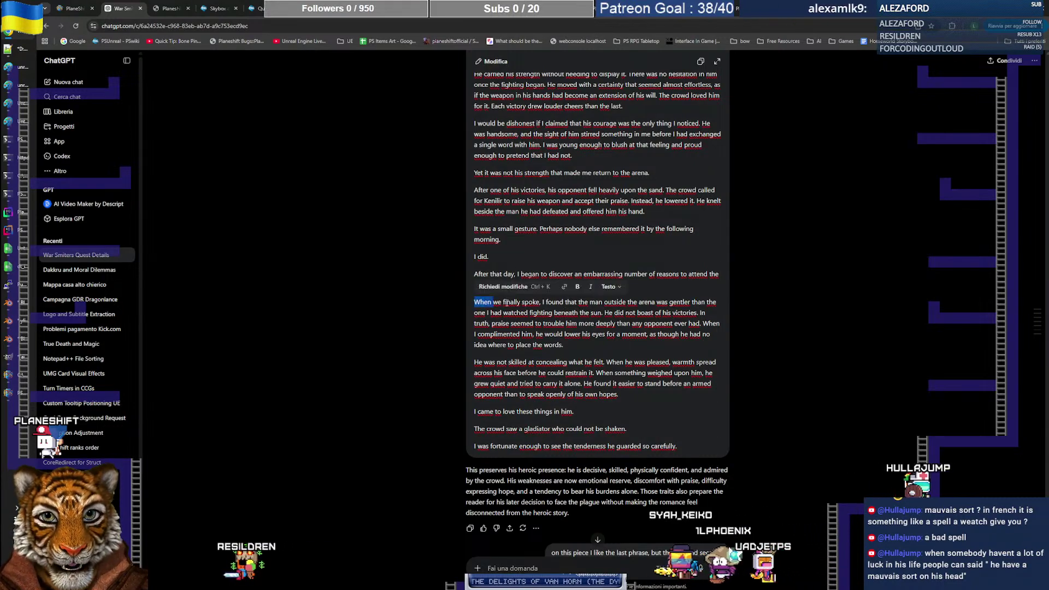
pyautogui.moveTo(505, 302); pyautogui.dragTo(593, 316)
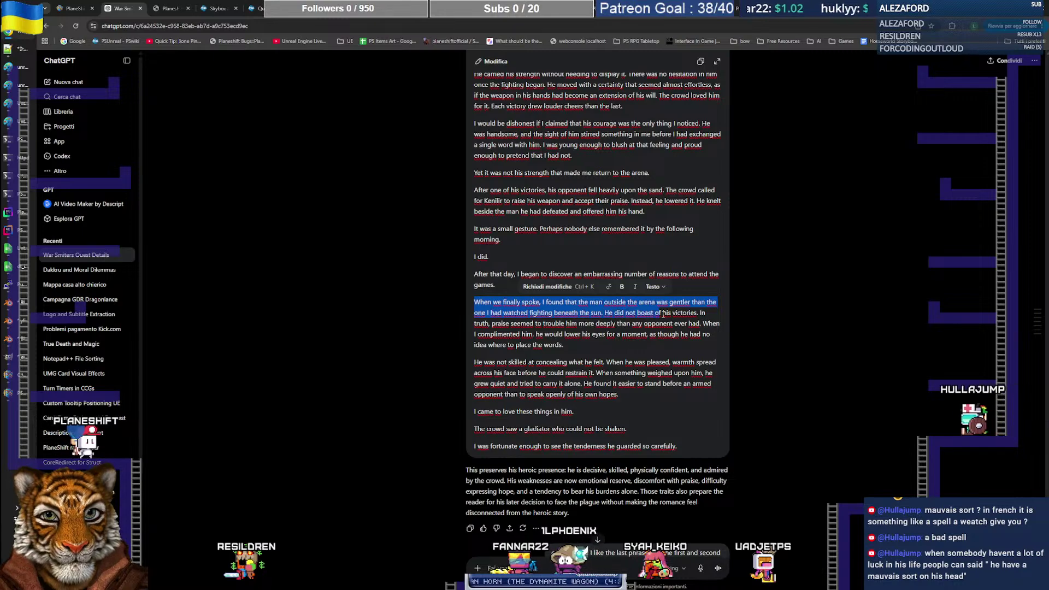
pyautogui.moveTo(672, 319); pyautogui.dragTo(583, 344)
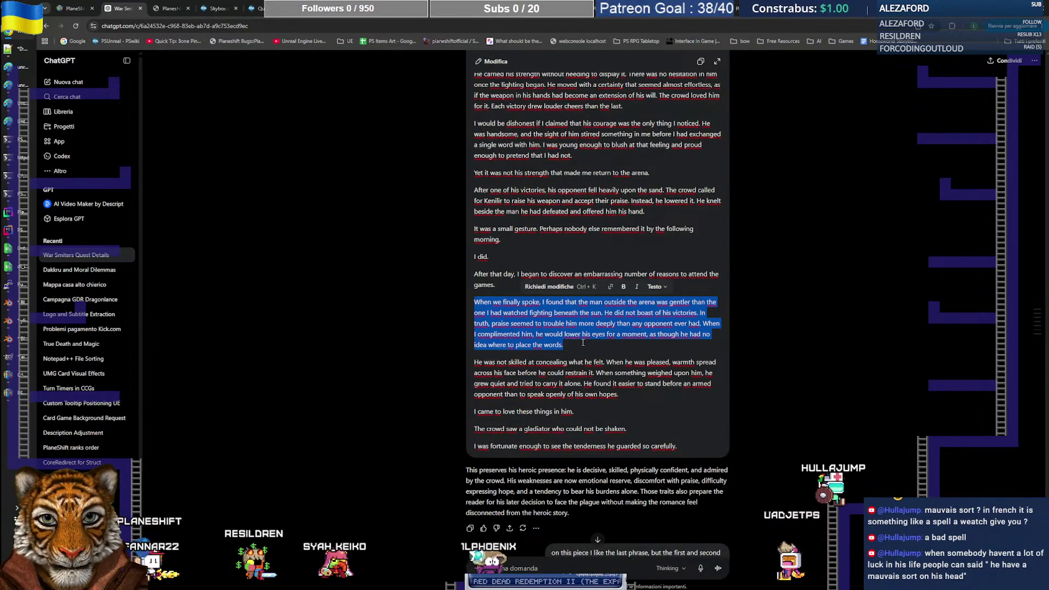
pyautogui.click(583, 343)
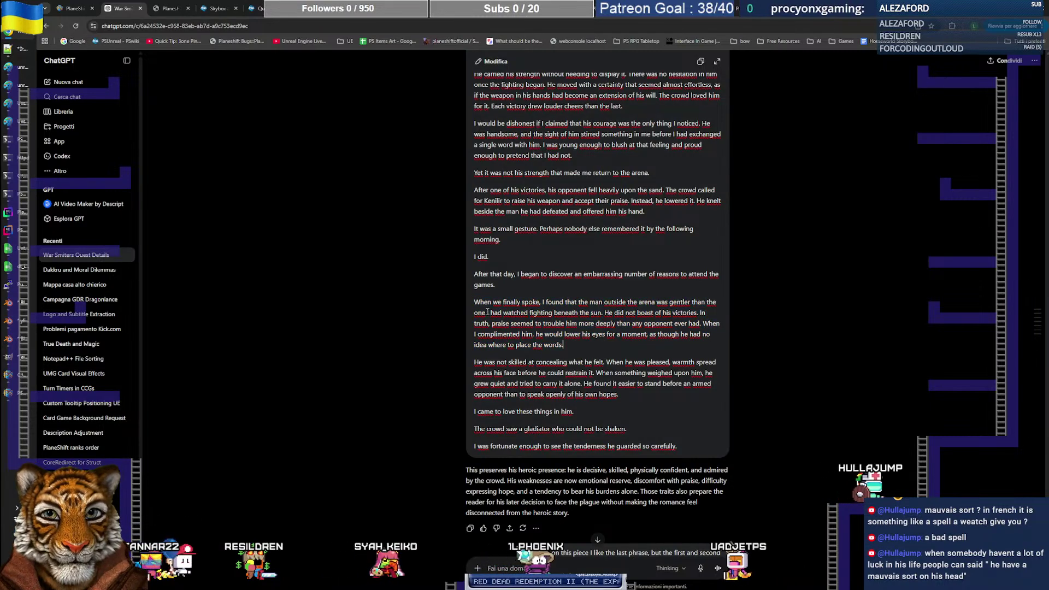
pyautogui.moveTo(477, 304); pyautogui.dragTo(574, 342)
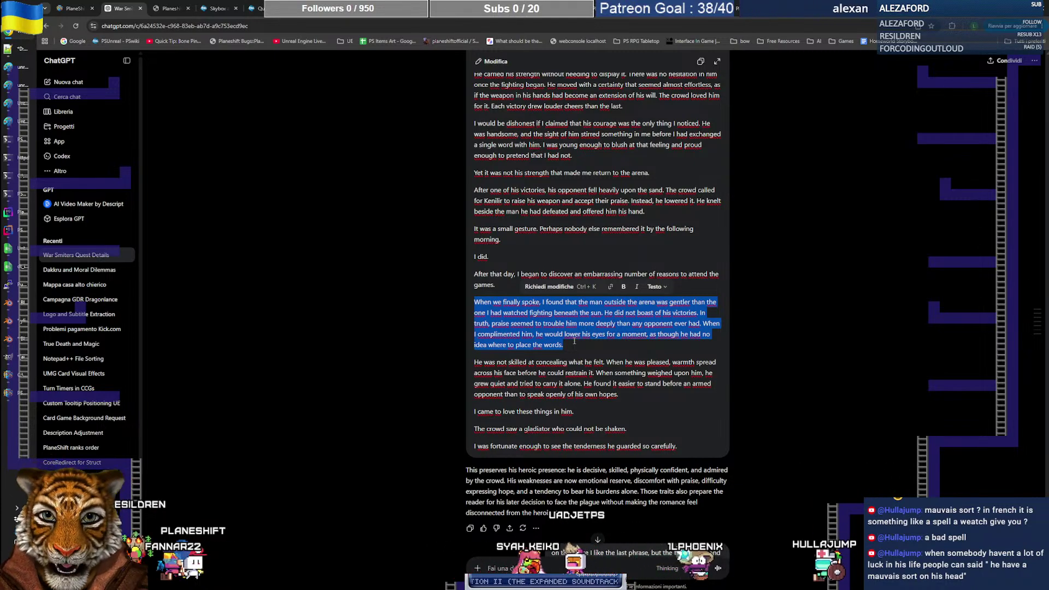
pyautogui.click(575, 344)
pyautogui.moveTo(574, 345); pyautogui.dragTo(474, 302)
pyautogui.click(574, 345)
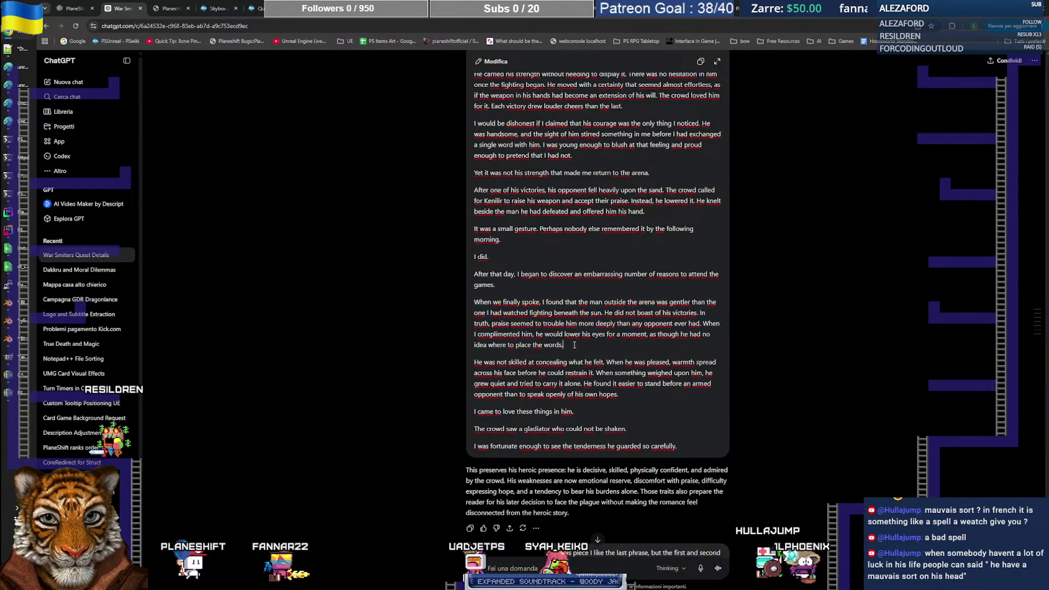
pyautogui.tripleClick(522, 309)
pyautogui.click(522, 311)
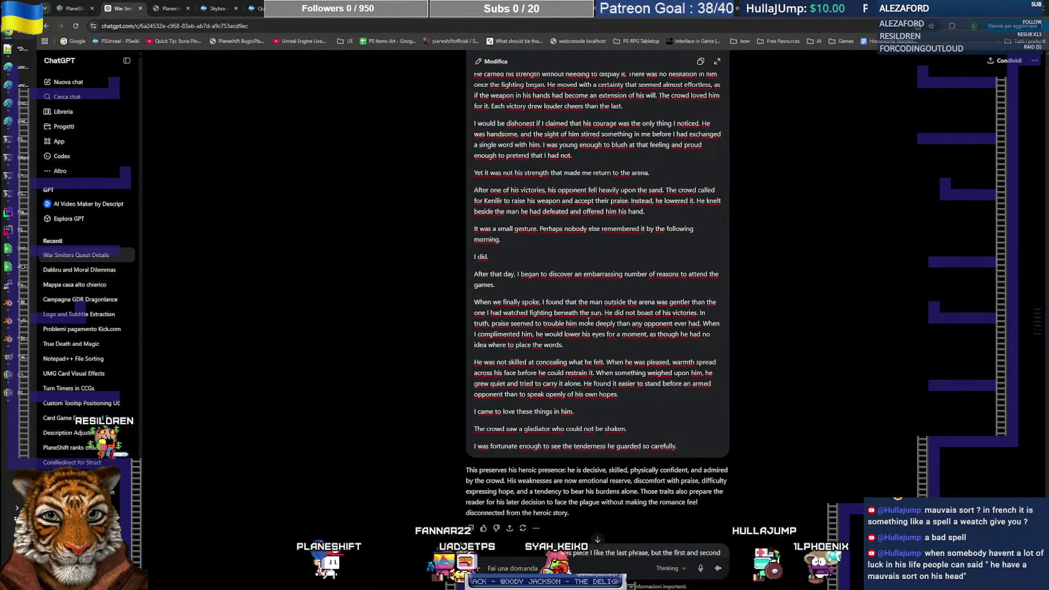
pyautogui.moveTo(564, 343); pyautogui.dragTo(474, 303)
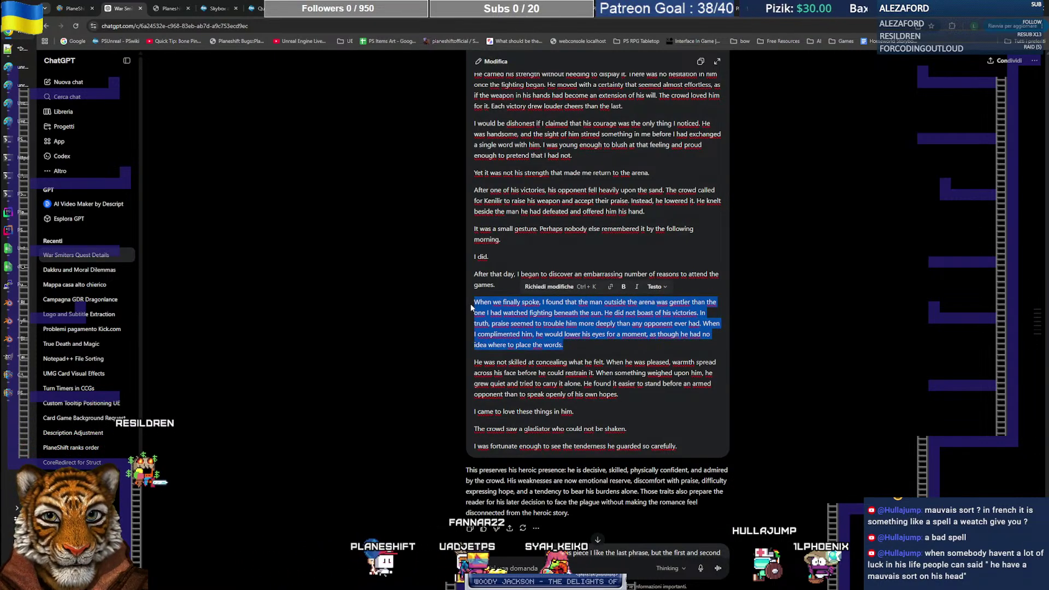
pyautogui.click(569, 337)
pyautogui.moveTo(566, 344); pyautogui.dragTo(474, 303)
pyautogui.click(501, 311)
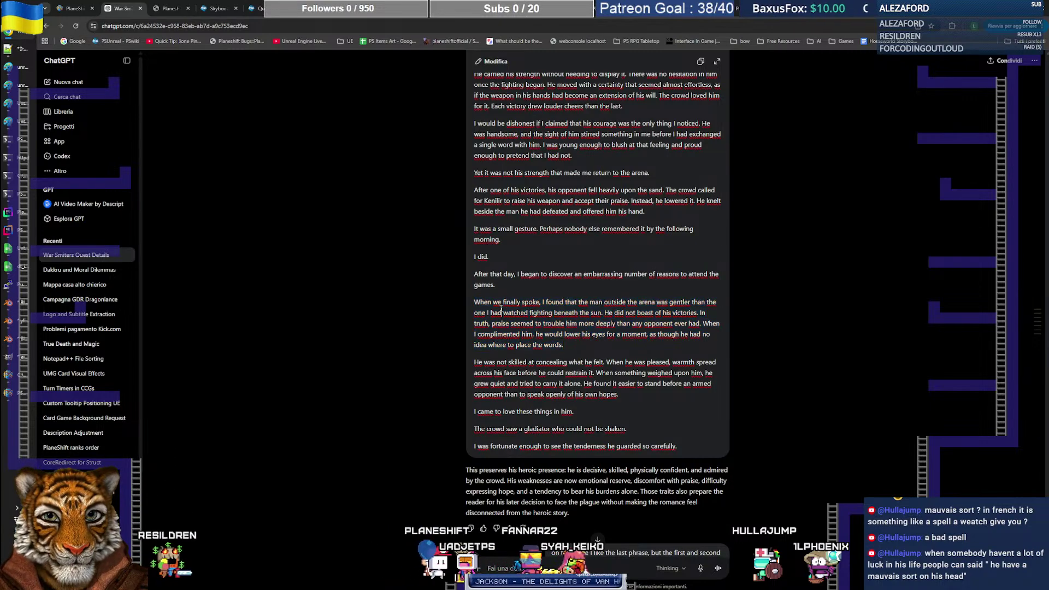
pyautogui.moveTo(577, 345); pyautogui.dragTo(479, 305)
pyautogui.moveTo(564, 345); pyautogui.dragTo(464, 304)
pyautogui.click(517, 313)
pyautogui.moveTo(565, 345); pyautogui.dragTo(468, 303)
pyautogui.click(575, 344)
pyautogui.moveTo(574, 345); pyautogui.dragTo(473, 304)
pyautogui.click(533, 317)
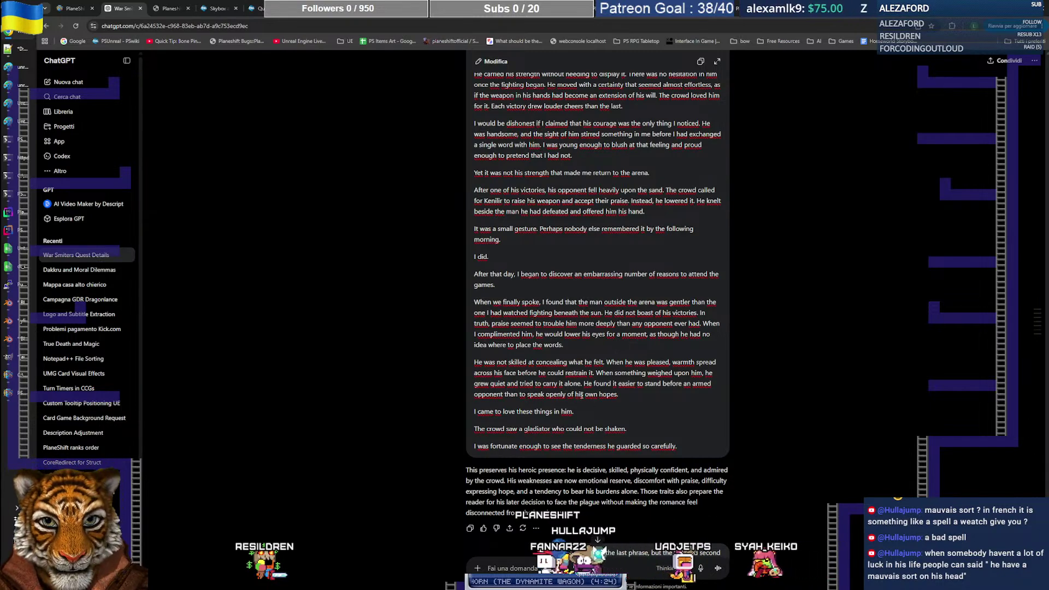
# Step: Copy the book text written so far from the quest notes and paste it into a ChatGPT message introduced by "ok I have approved this:"
pyautogui.press('super+Tab')
pyautogui.click(387, 205)
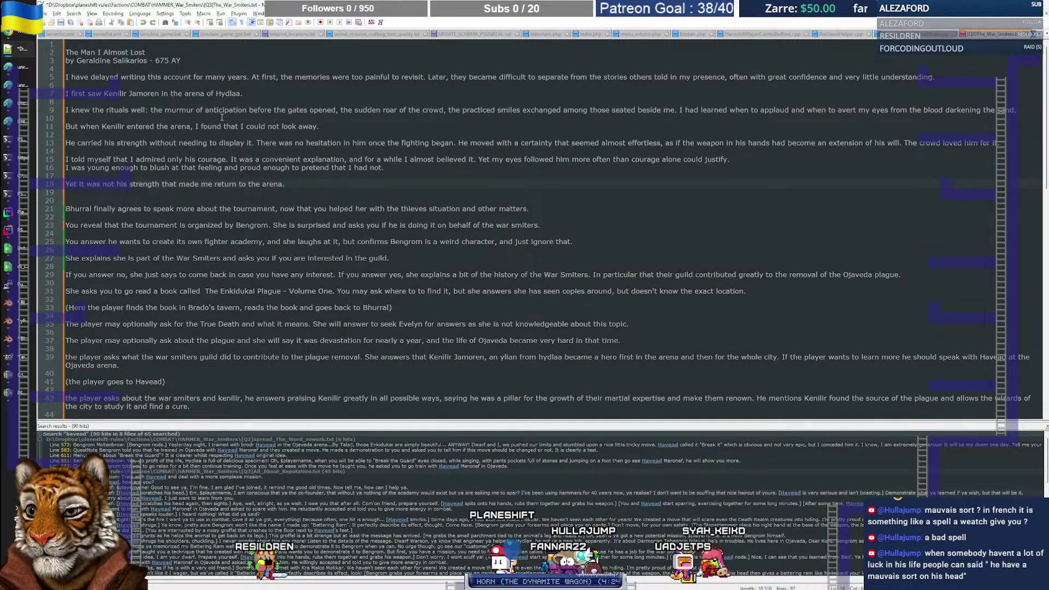
pyautogui.moveTo(297, 187); pyautogui.dragTo(78, 66)
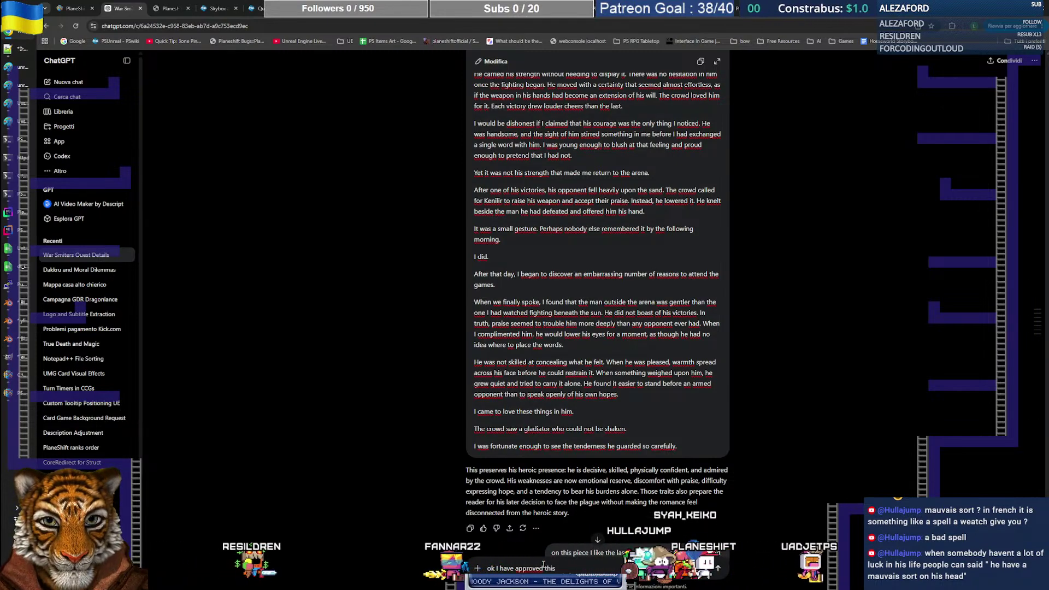
pyautogui.write(':')
pyautogui.hotkey('shift', 'Return')
pyautogui.hotkey('ctrl', 'v')
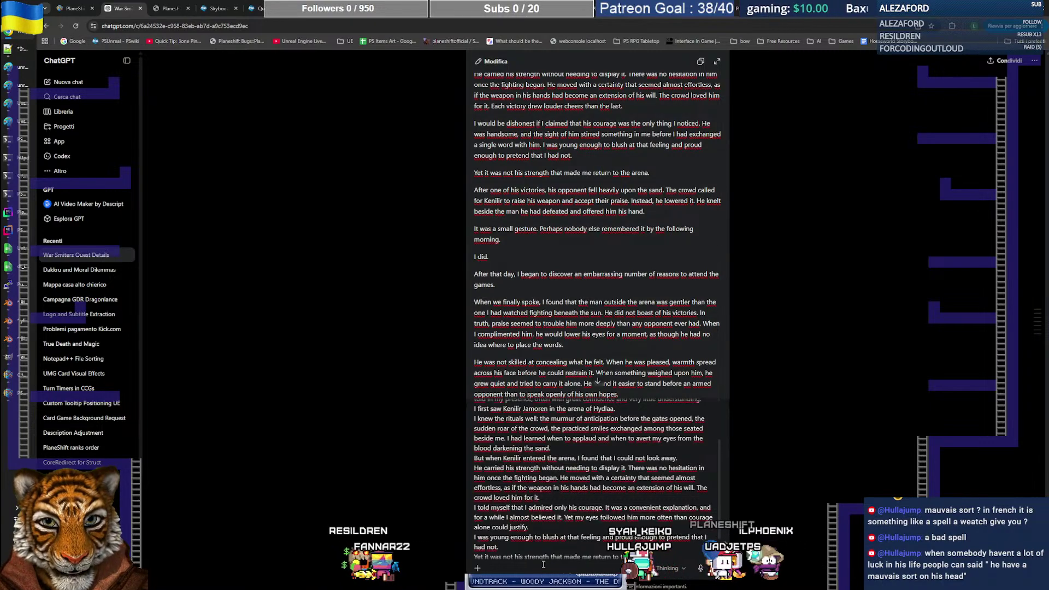
pyautogui.hotkey('shift', 'Return')
pyautogui.hotkey('shift', 'Return')
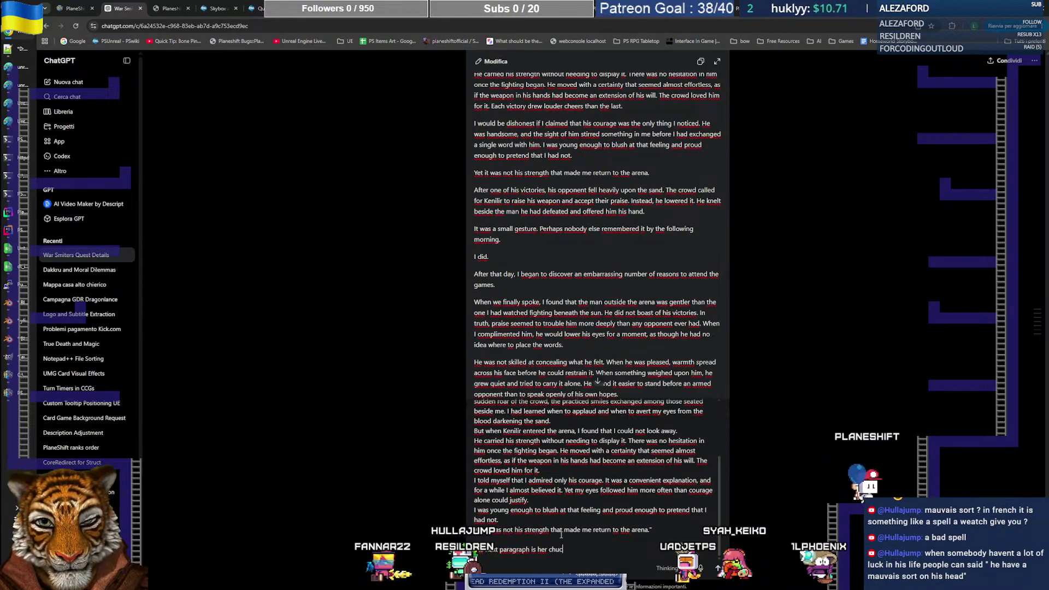
# Step: Describe the next paragraph in the message as her chuckling that he was so into the arena, not to see anything outside and know who she was
pyautogui.write('uckling on the id')
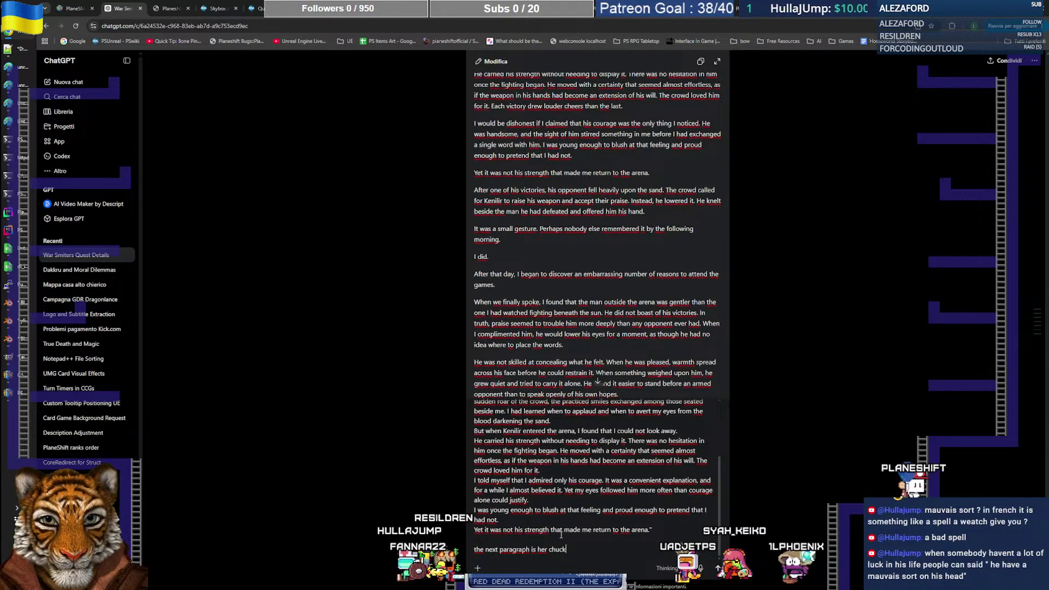
pyautogui.press('BackSpace')
pyautogui.press('BackSpace')
pyautogui.write('fact he n')
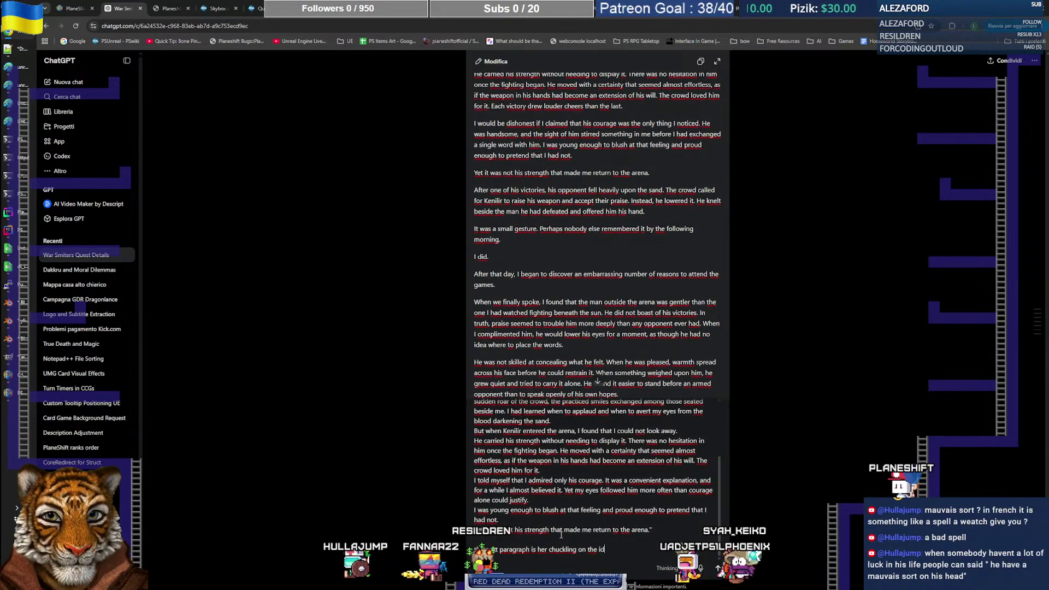
pyautogui.write('ever')
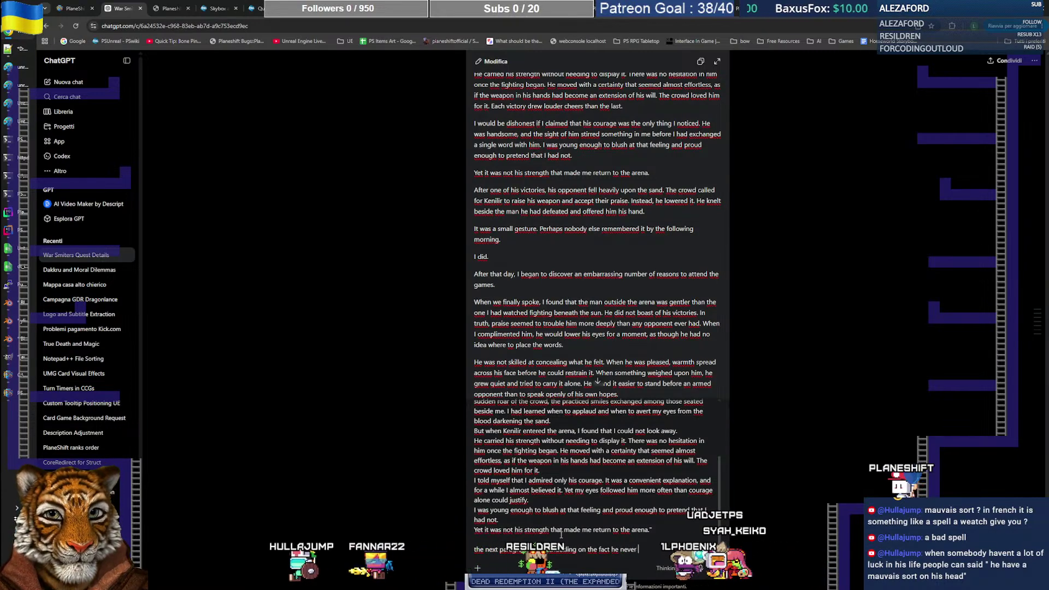
pyautogui.hotkey('ctrl', 'shift', 'Left')
pyautogui.hotkey('ctrl', 'shift', 'Left')
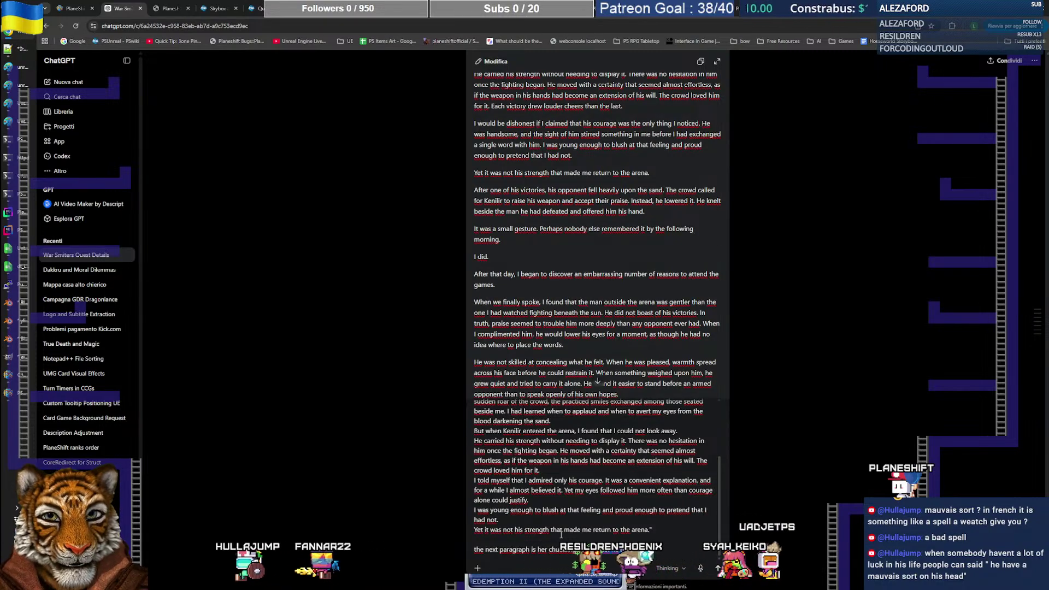
pyautogui.write('he was so i')
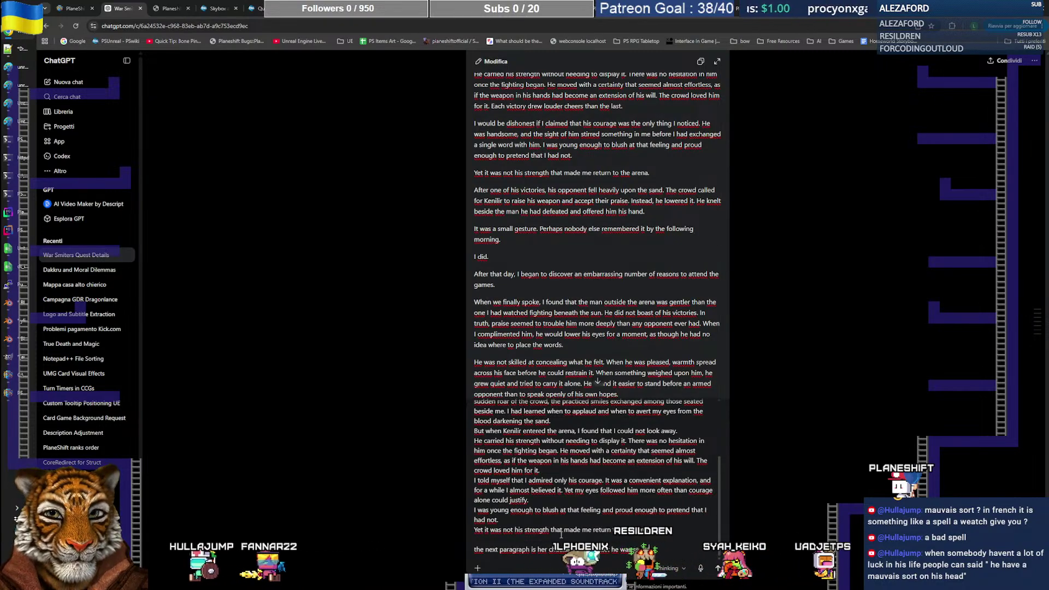
pyautogui.write('nto the a')
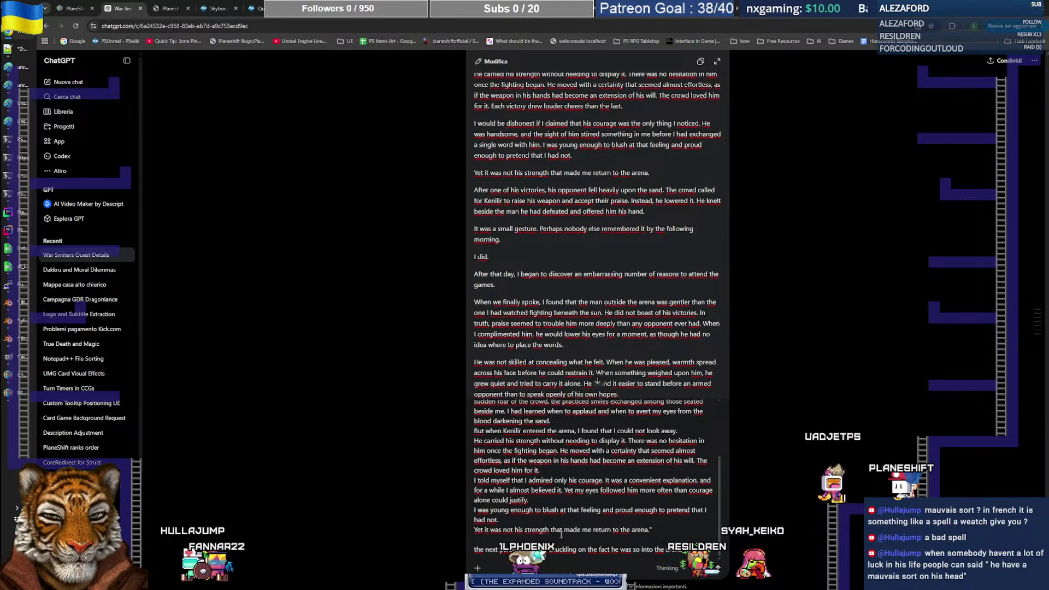
pyautogui.write('rena, not to see')
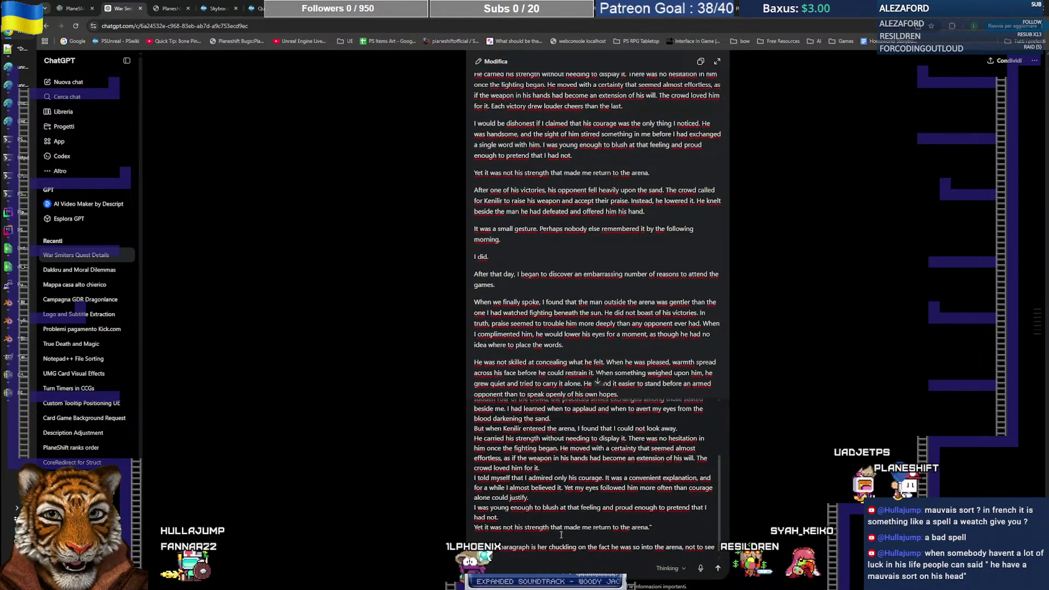
pyautogui.write(' herthing outside an')
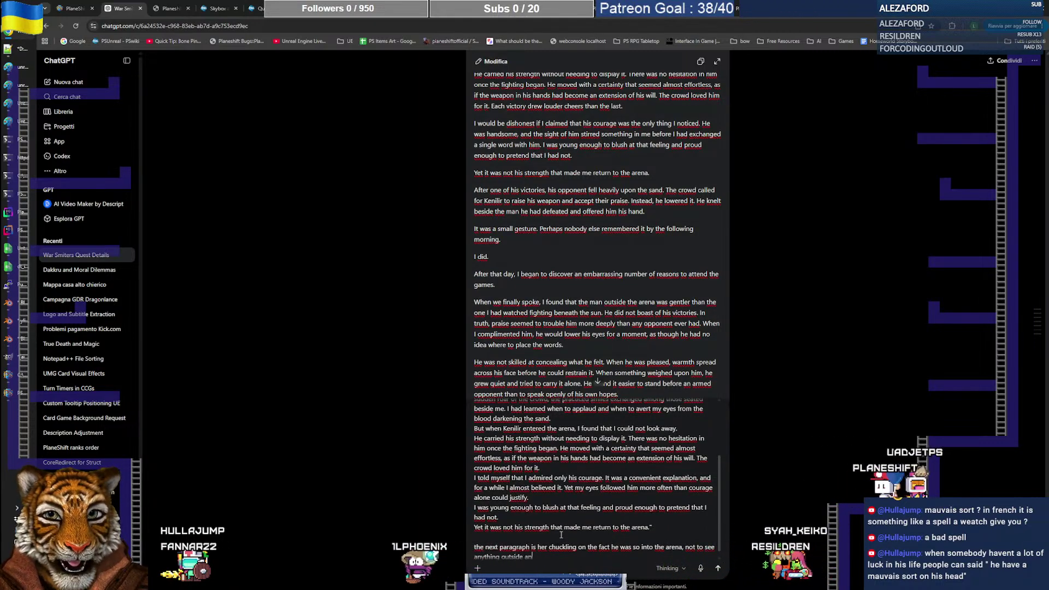
pyautogui.write('d know who')
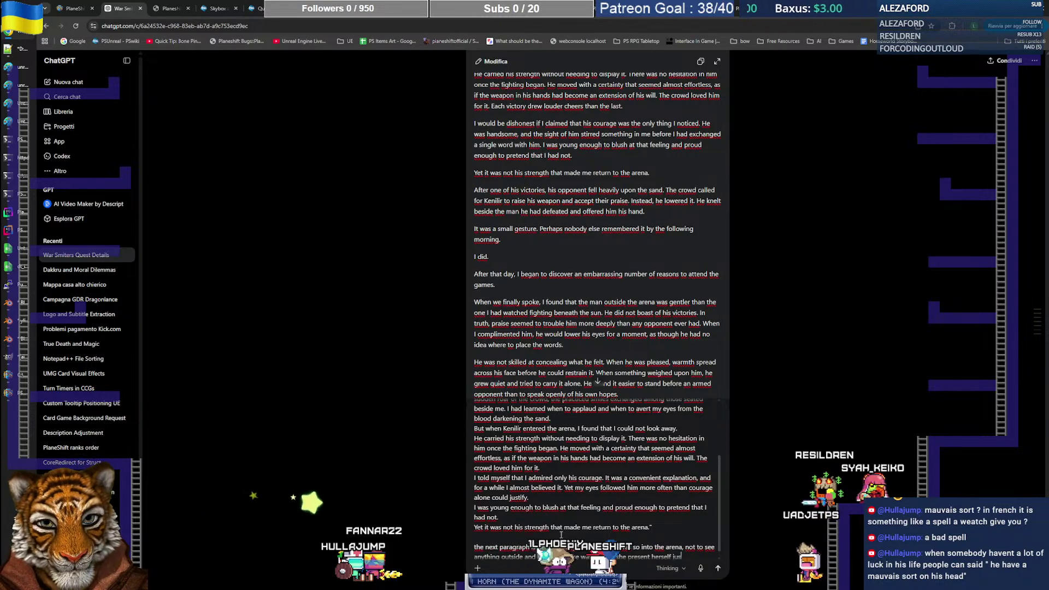
# Step: Delete the clause about her presenting herself from the end of the message and try continuing it with "he never"
pyautogui.press('BackSpace')
pyautogui.press('BackSpace')
pyautogui.press('BackSpace')
pyautogui.press('BackSpace')
pyautogui.press('BackSpace')
pyautogui.press('BackSpace')
pyautogui.press('BackSpace')
pyautogui.press('BackSpace')
pyautogui.press('BackSpace')
pyautogui.press('BackSpace')
pyautogui.press('BackSpace')
pyautogui.press('BackSpace')
pyautogui.press('BackSpace')
pyautogui.press('BackSpace')
pyautogui.press('BackSpace')
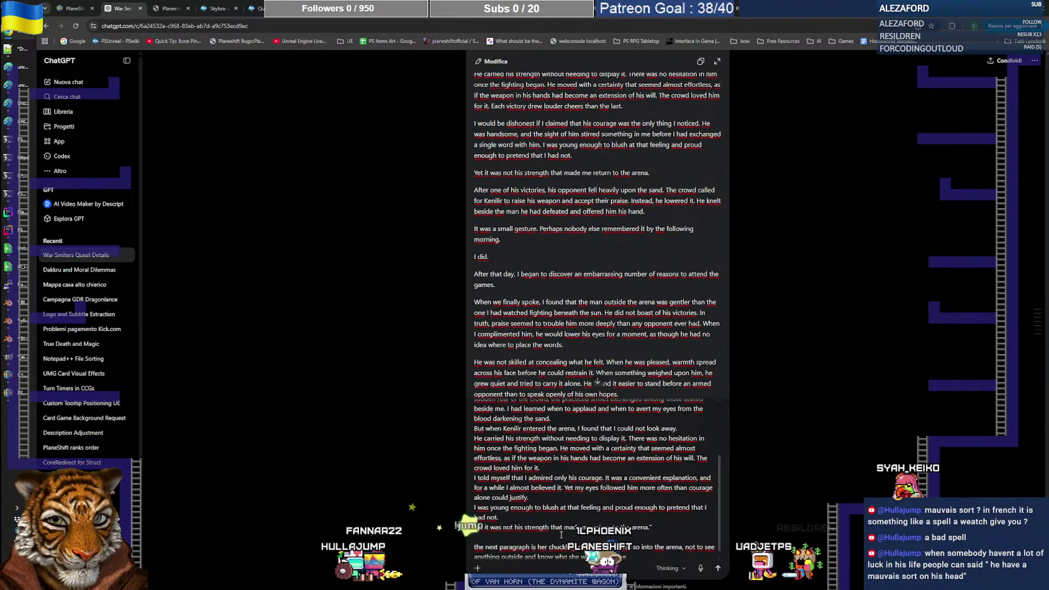
pyautogui.write('never')
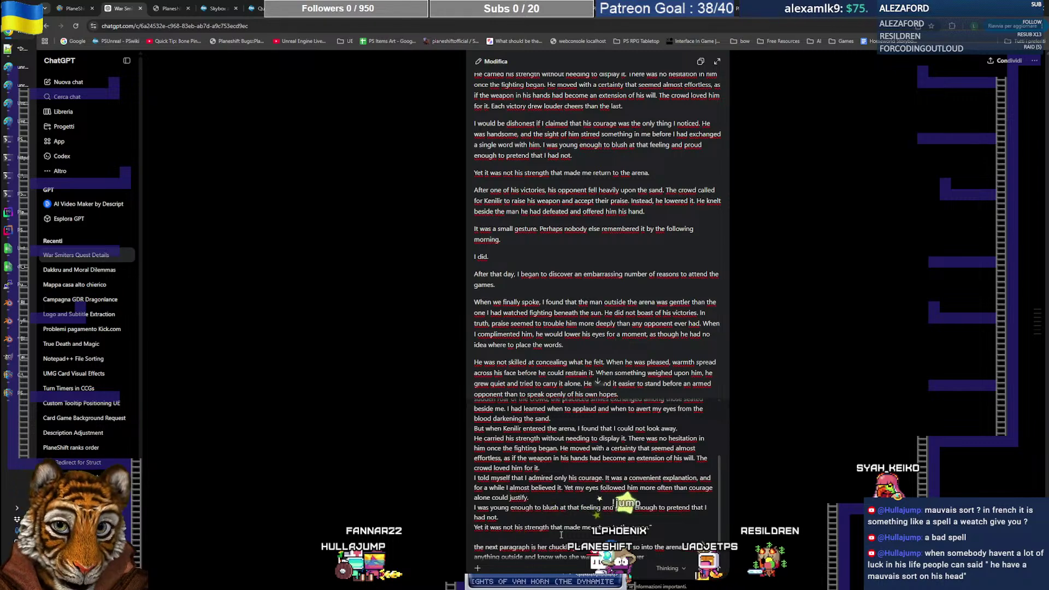
# Step: Replace the trailing "he never" in the message with "she was", after trying the wording "she used that"
pyautogui.scroll(-1, 614, 475)
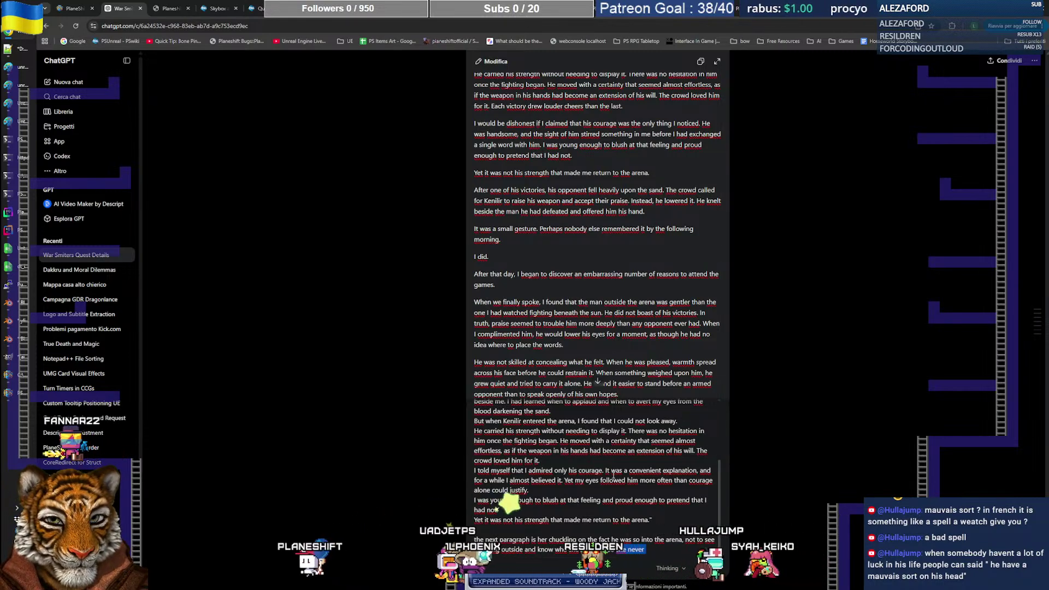
pyautogui.hotkey('ctrl', 'shift', 'Left')
pyautogui.hotkey('ctrl', 'shift', 'Left')
pyautogui.write('she used that')
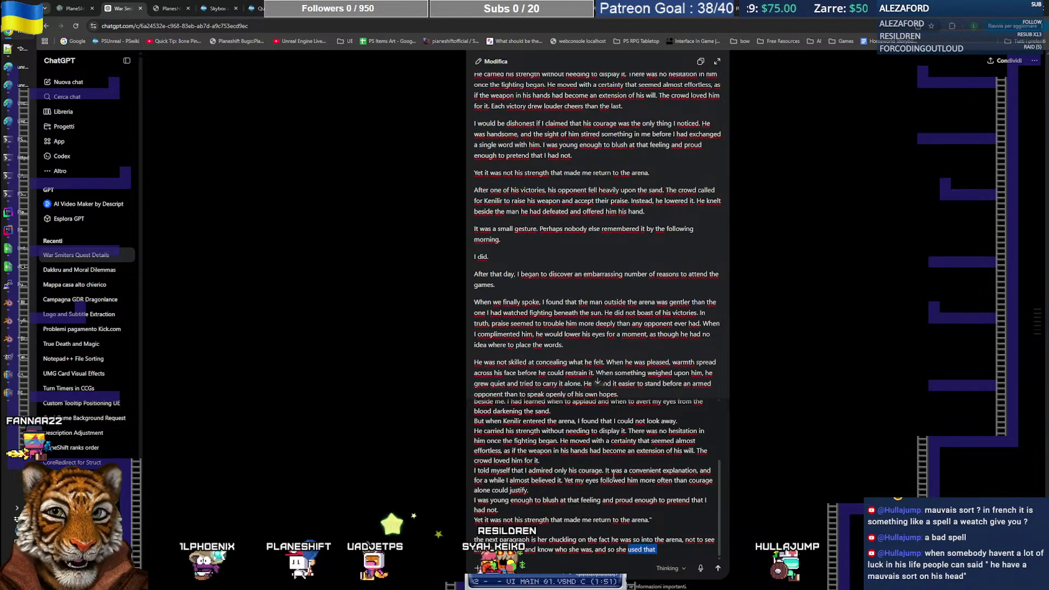
pyautogui.hotkey('ctrl', 'shift', 'Left')
pyautogui.hotkey('ctrl', 'shift', 'Left')
pyautogui.write('was')
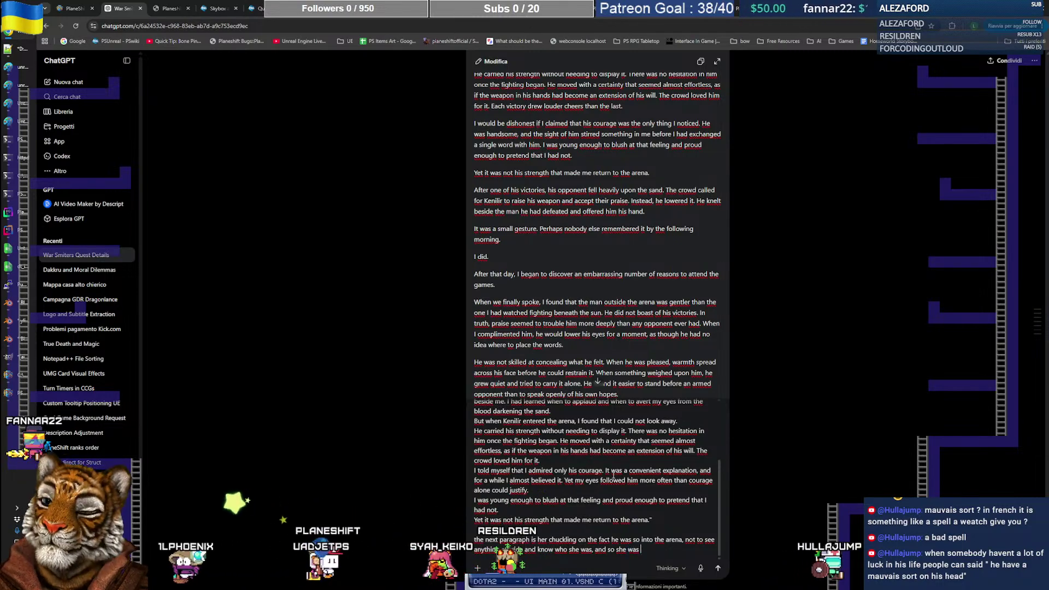
# Step: Complete the message with "in a different position than usual where she could be only herself" and send it to ChatGPT
pyautogui.write(' in a')
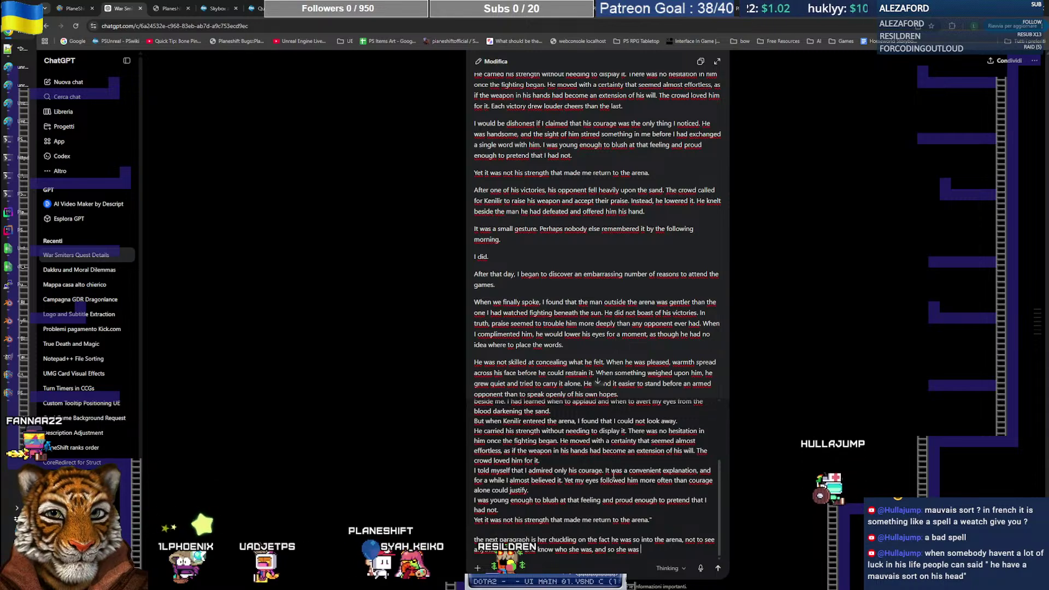
pyautogui.write(' d')
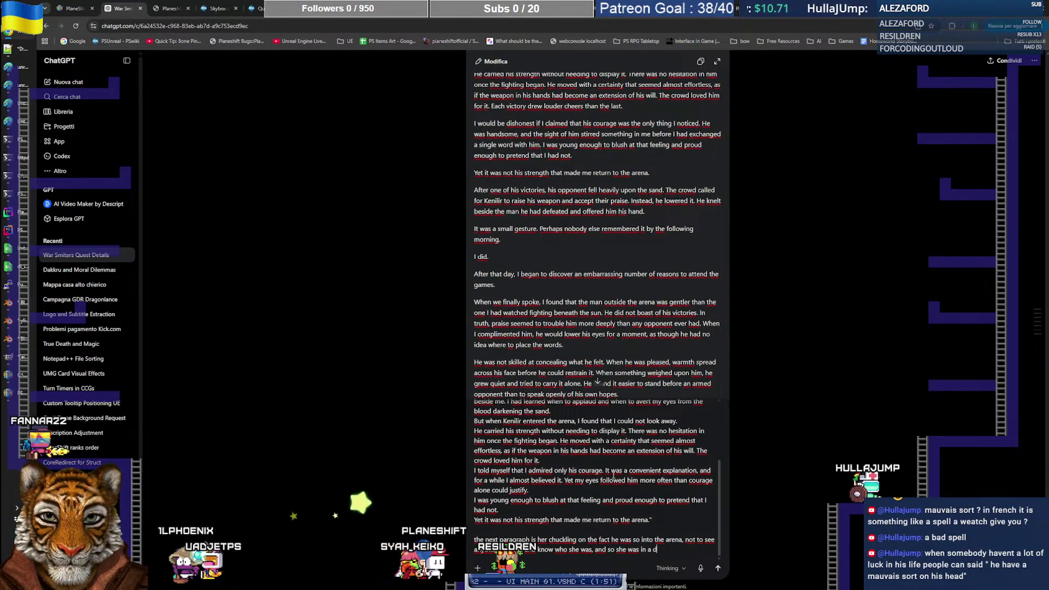
pyautogui.write('iffere')
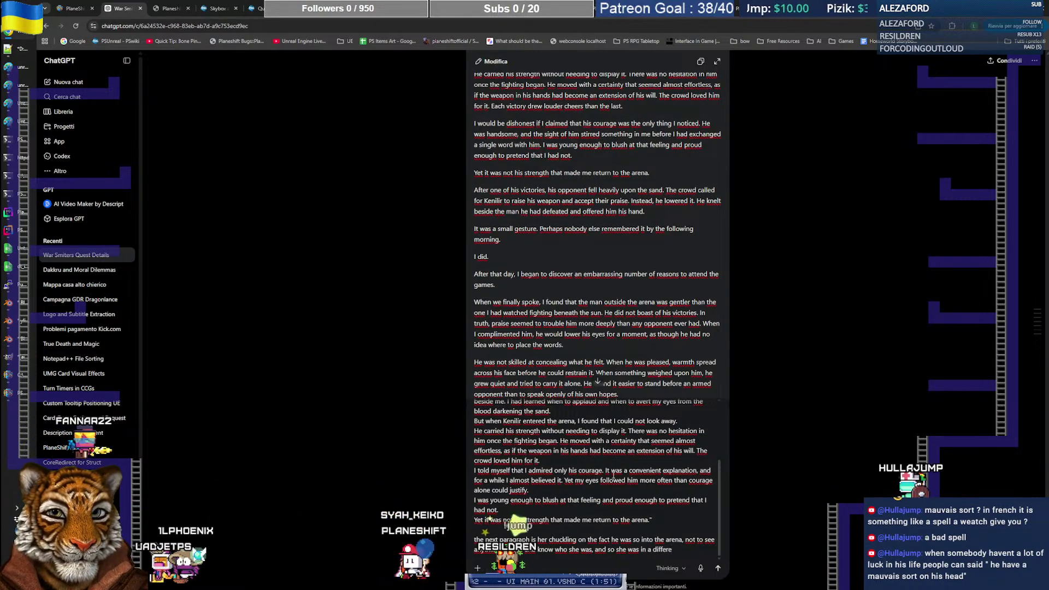
pyautogui.write('nt position than usual')
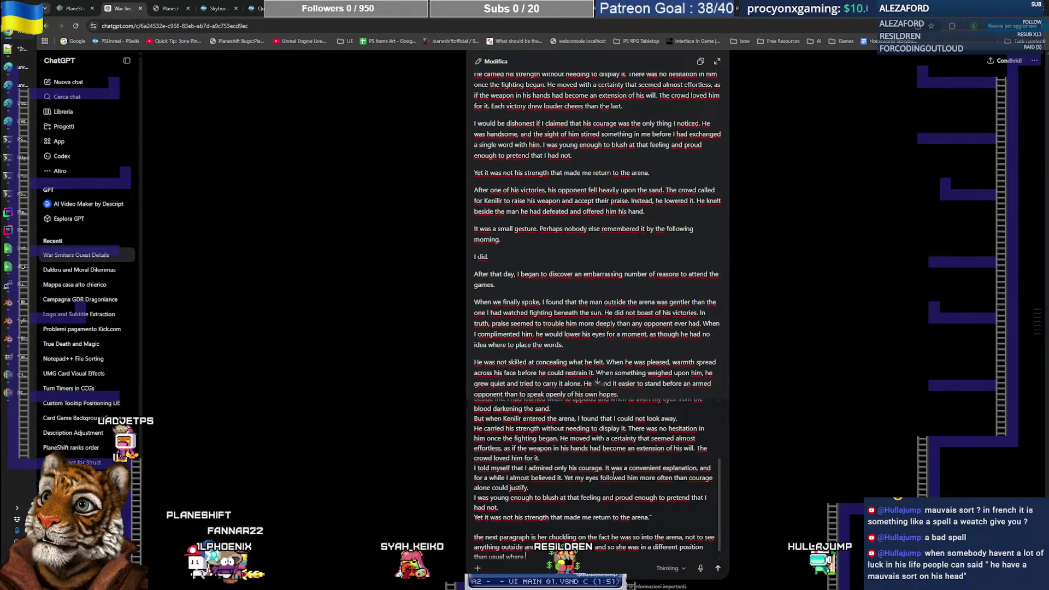
pyautogui.write('where she could')
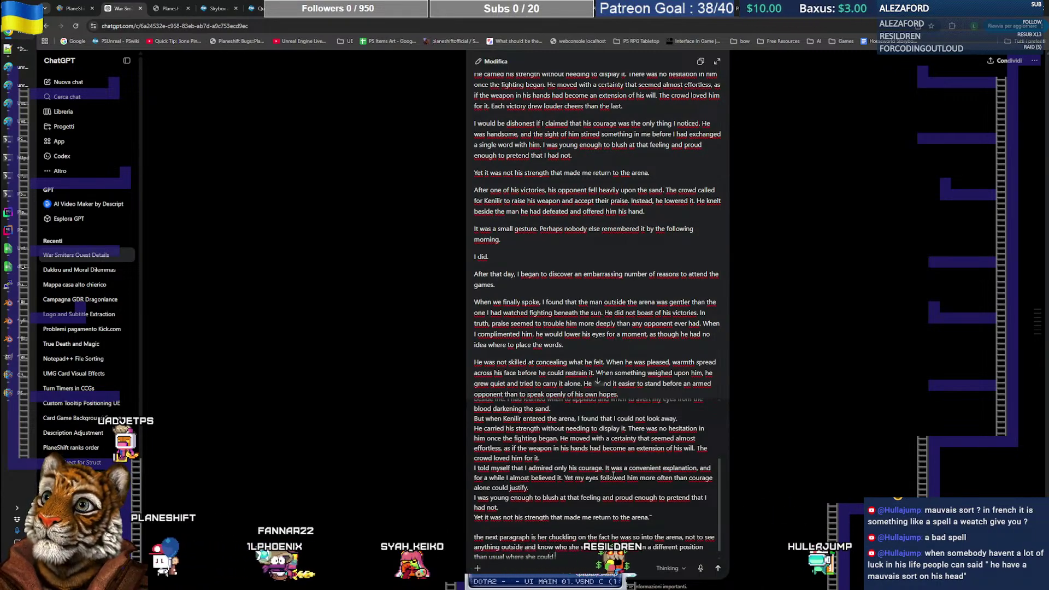
pyautogui.write(' be only herself')
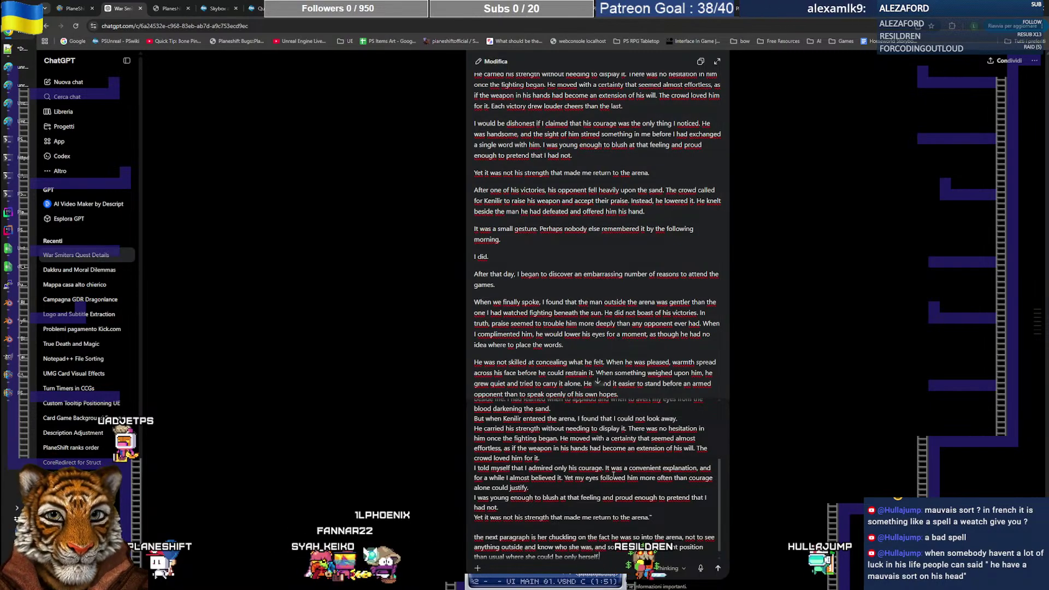
pyautogui.press('Return')
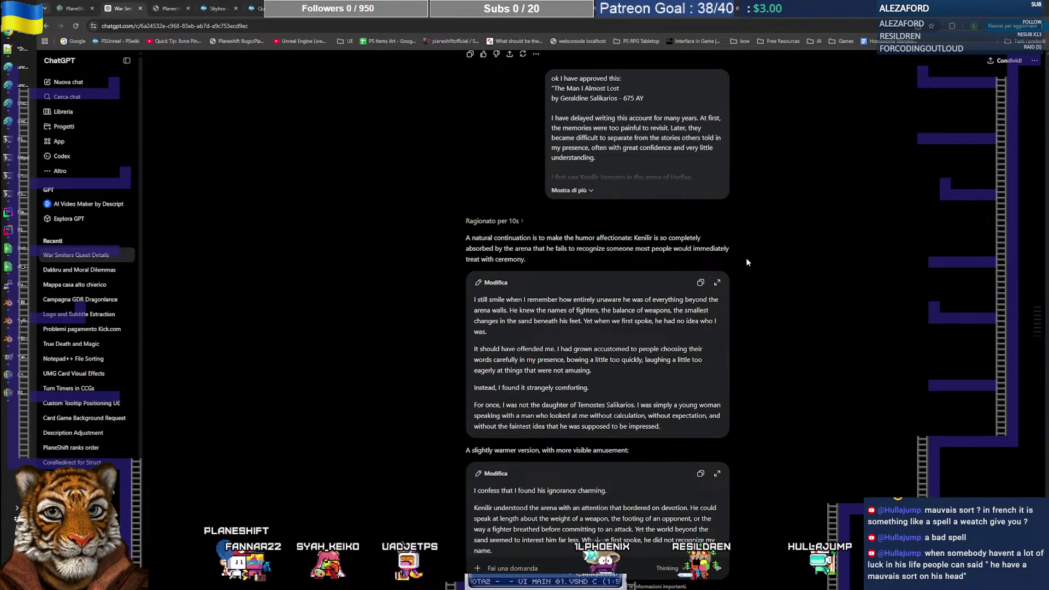
# Step: Compare the two proposed versions of the paragraph about Kenilr not knowing who Geraldine was, including the "ignorance charming" opening
pyautogui.scroll(-1, 748, 262)
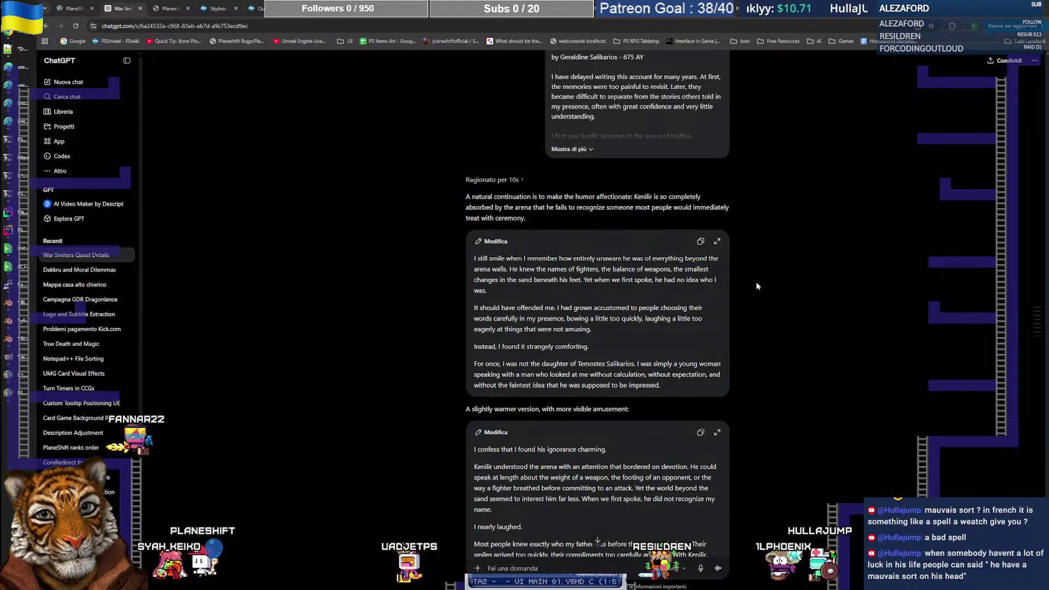
pyautogui.scroll(-1, 744, 279)
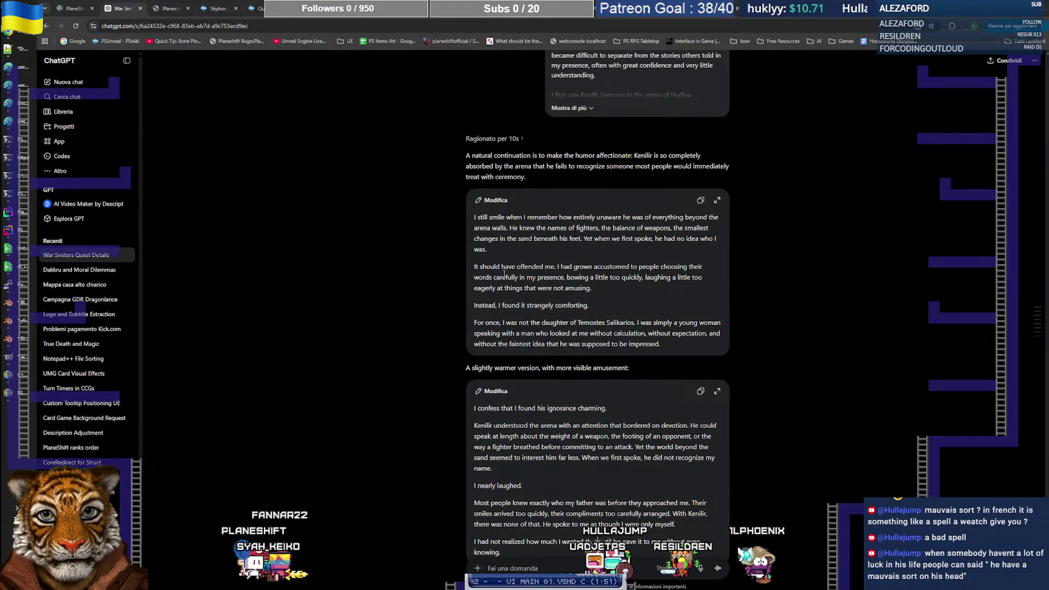
pyautogui.scroll(-1, 709, 297)
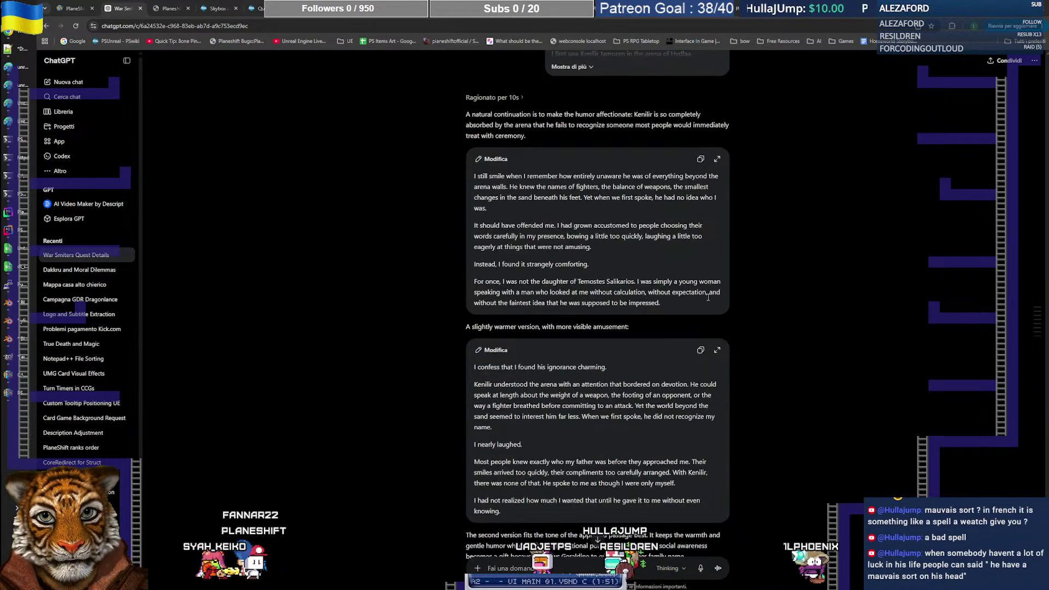
pyautogui.scroll(-1, 662, 344)
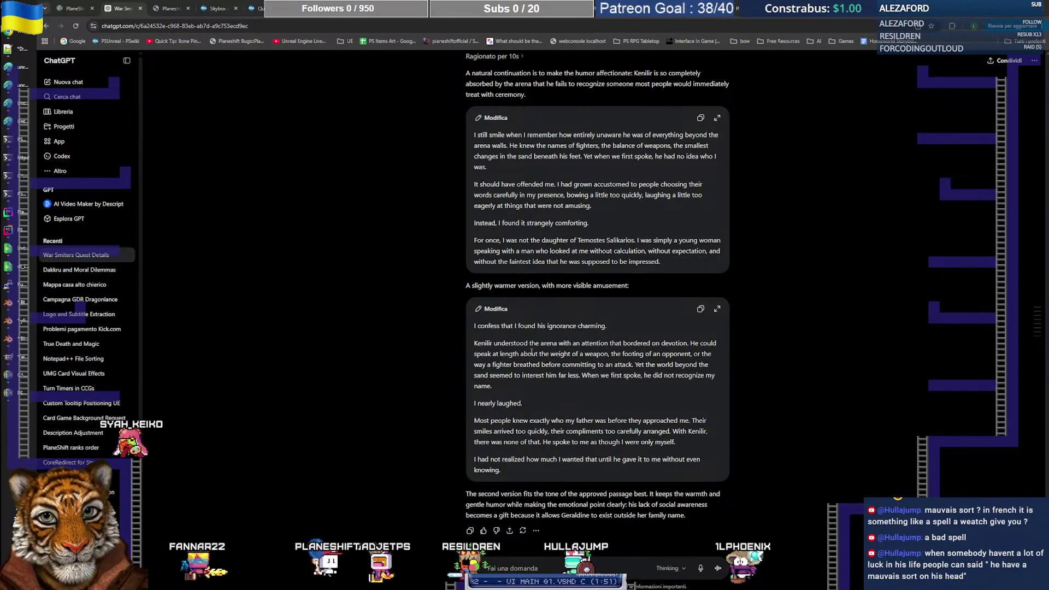
pyautogui.moveTo(475, 325); pyautogui.dragTo(609, 324)
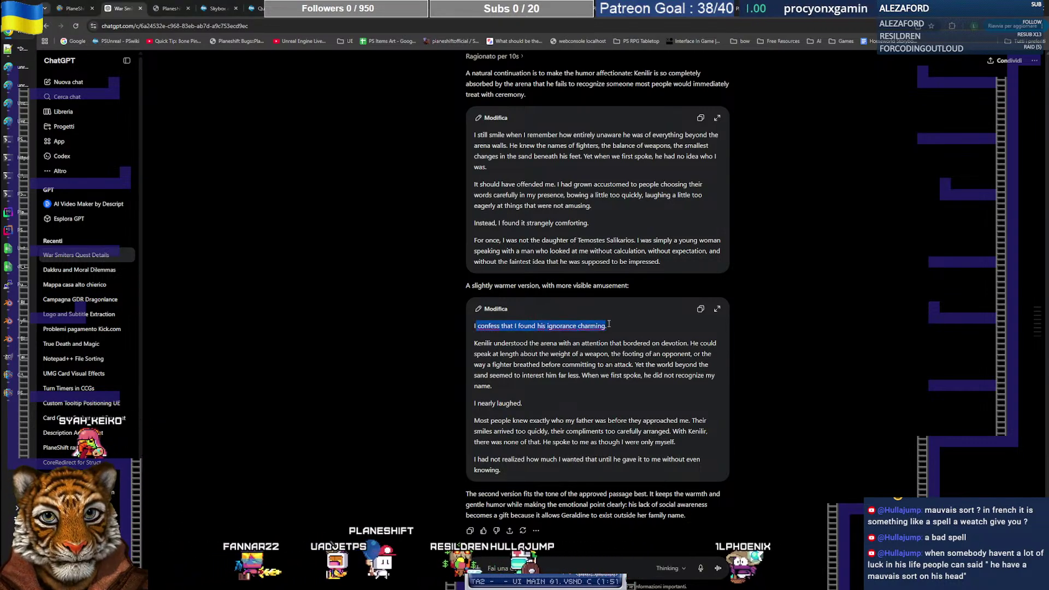
pyautogui.click(612, 332)
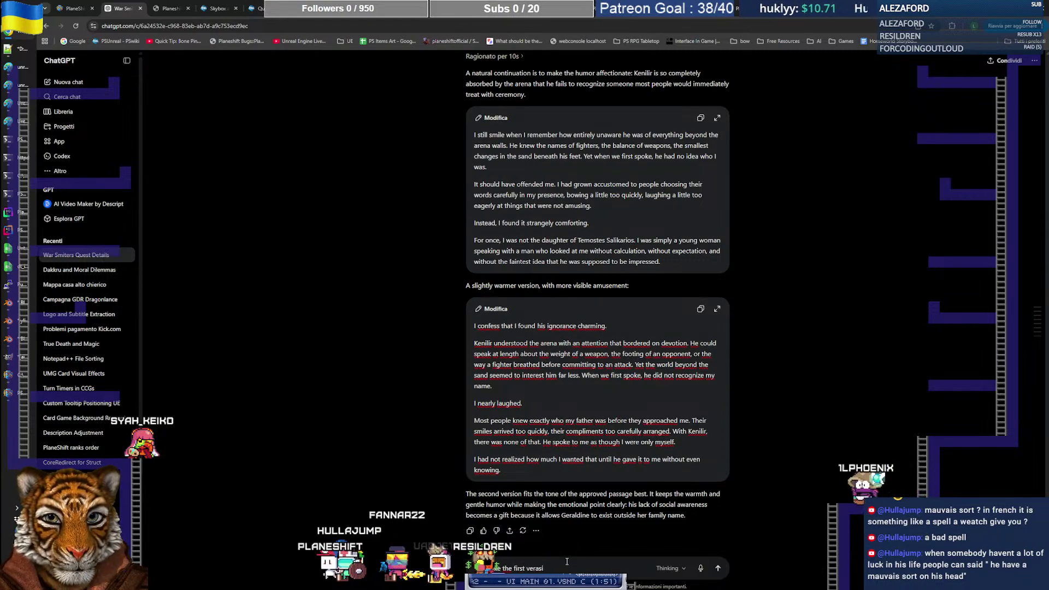
# Step: Write in a reply "I like the first version more, but we are giving out too much"
pyautogui.write('sion more,')
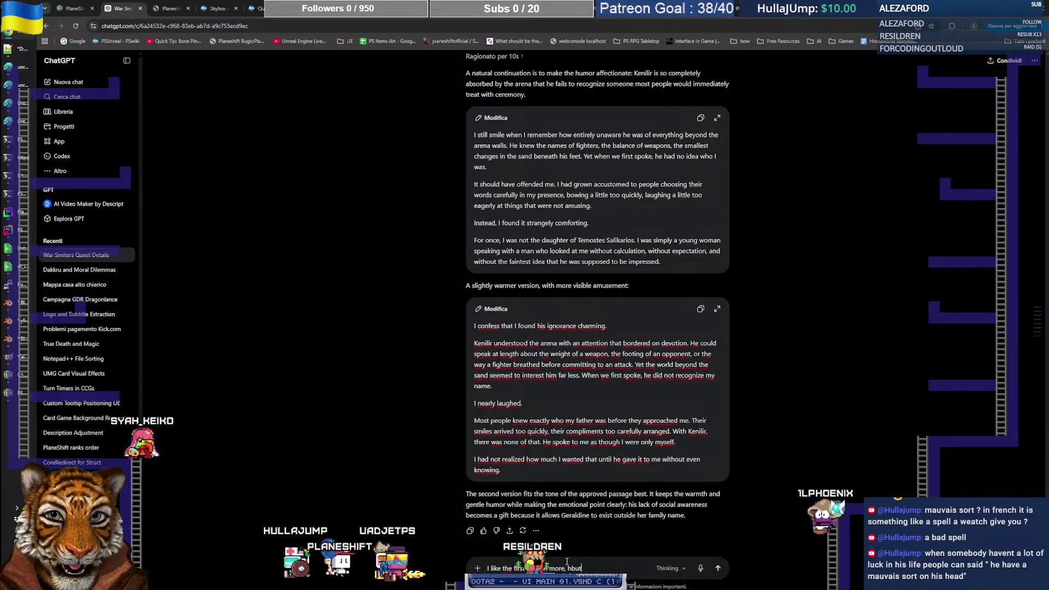
pyautogui.write(' but we')
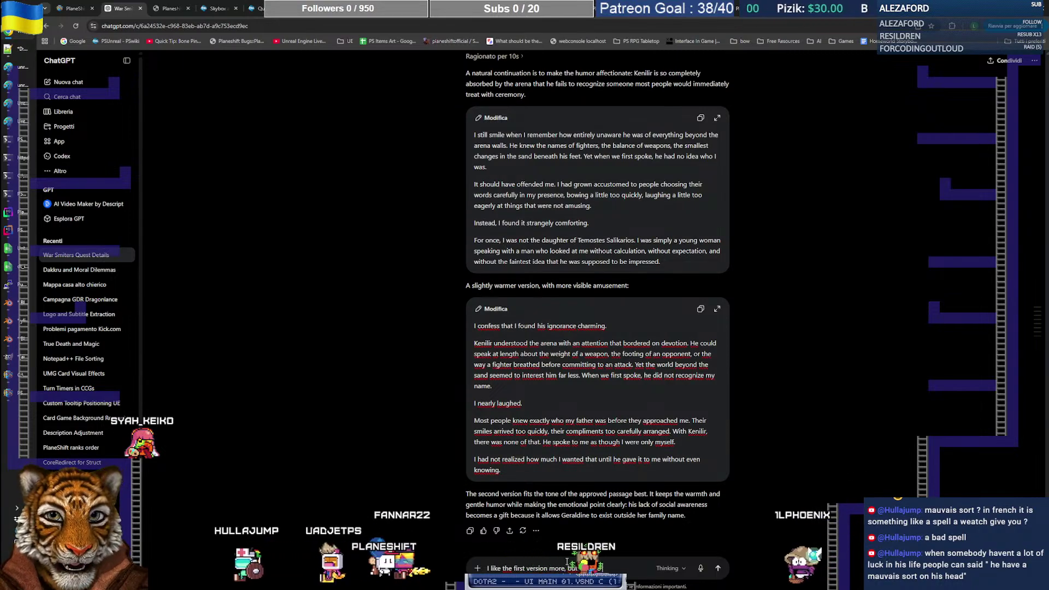
pyautogui.write(' are gi')
pyautogui.write('ving out too much')
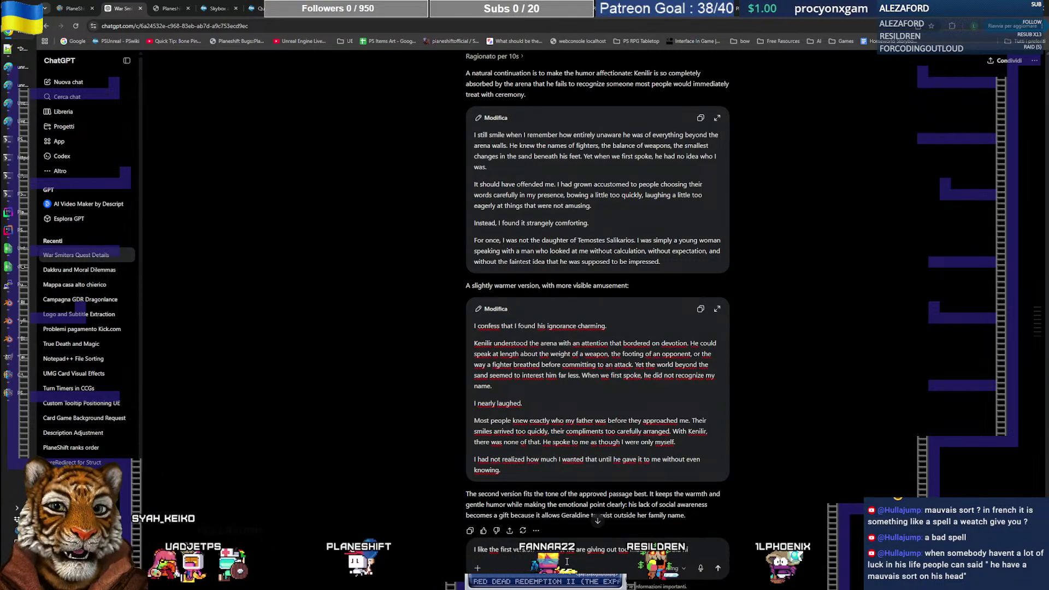
# Step: Add to the reply that she should hint the reader that she has a position, but not blatantly
pyautogui.write(', she should hint the read')
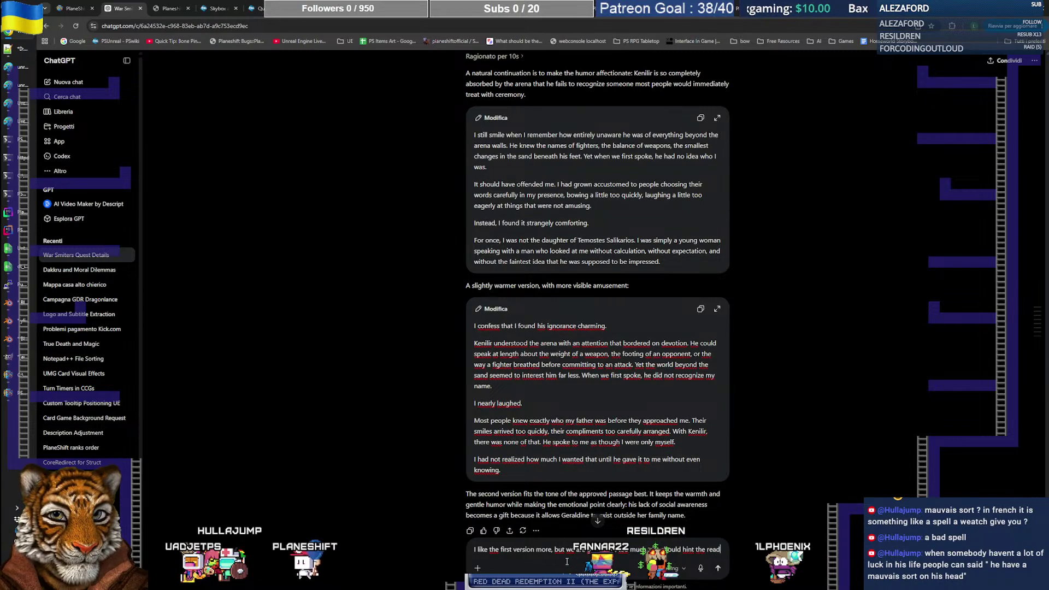
pyautogui.write('er that she has ')
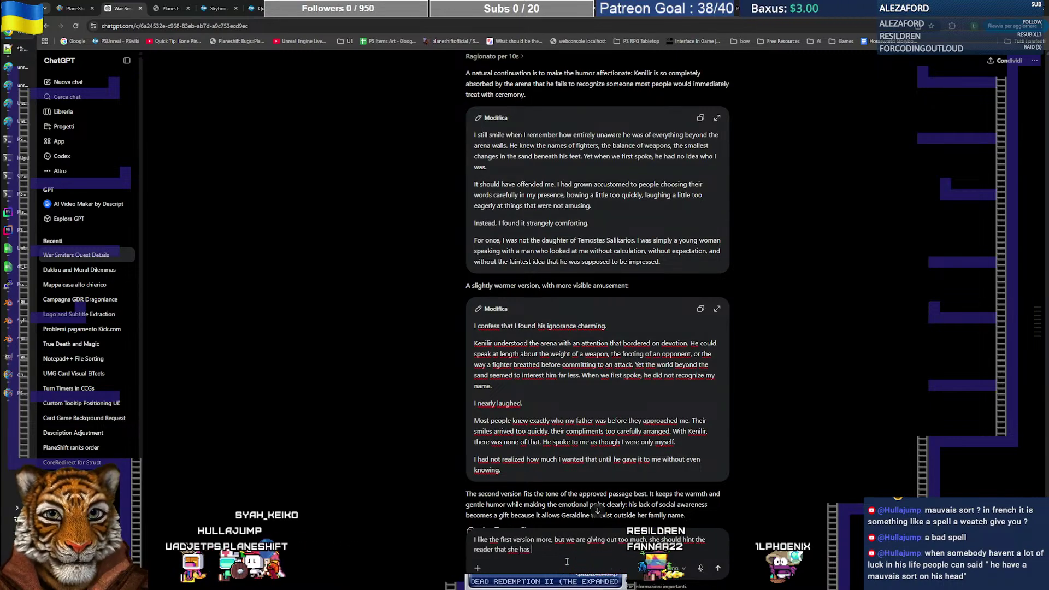
pyautogui.write('a position, but not bl')
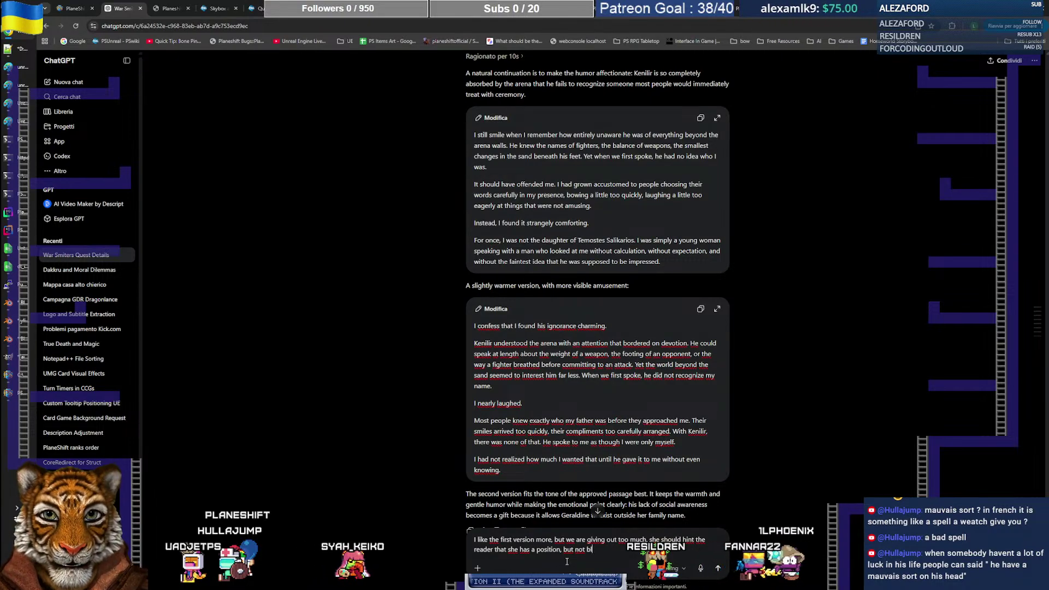
pyautogui.write('at')
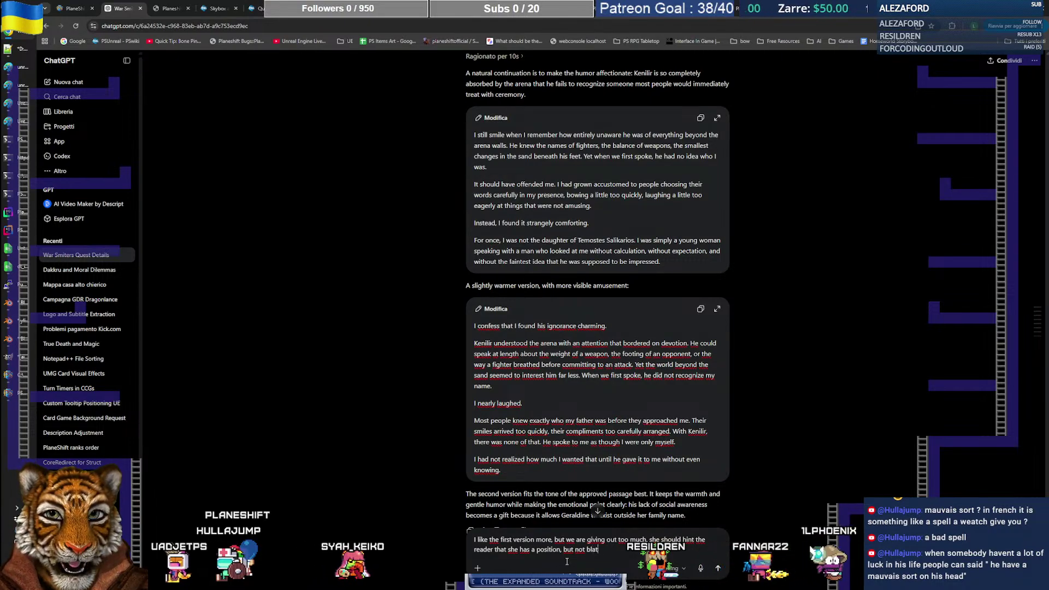
pyautogui.write('ant')
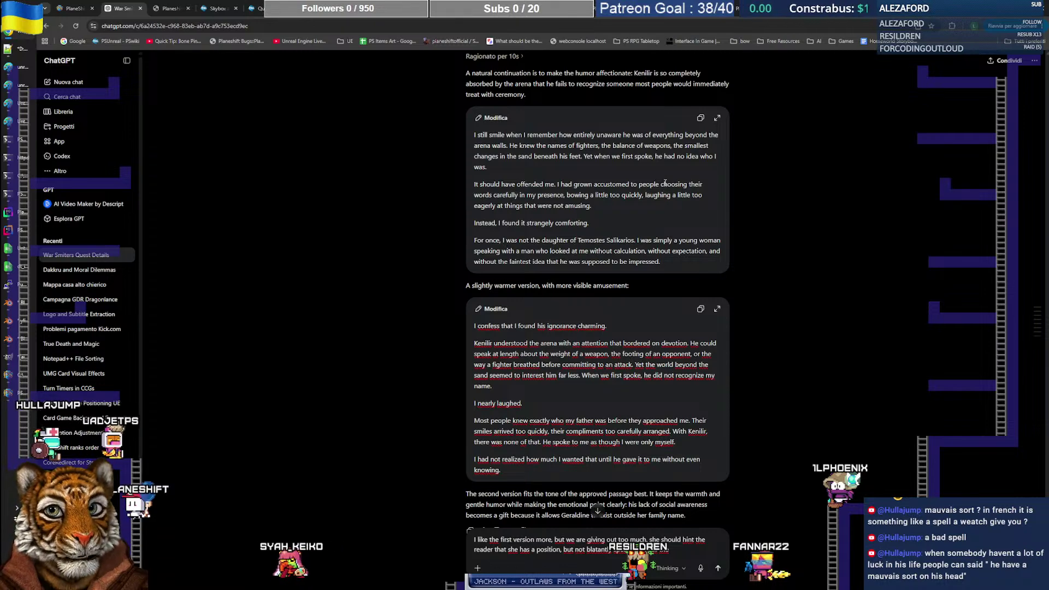
# Step: Extend the reply with "speak about all the side effects like" and quote the first version's phrase "choosing their words carefully in my presence"
pyautogui.moveTo(661, 186); pyautogui.dragTo(528, 196)
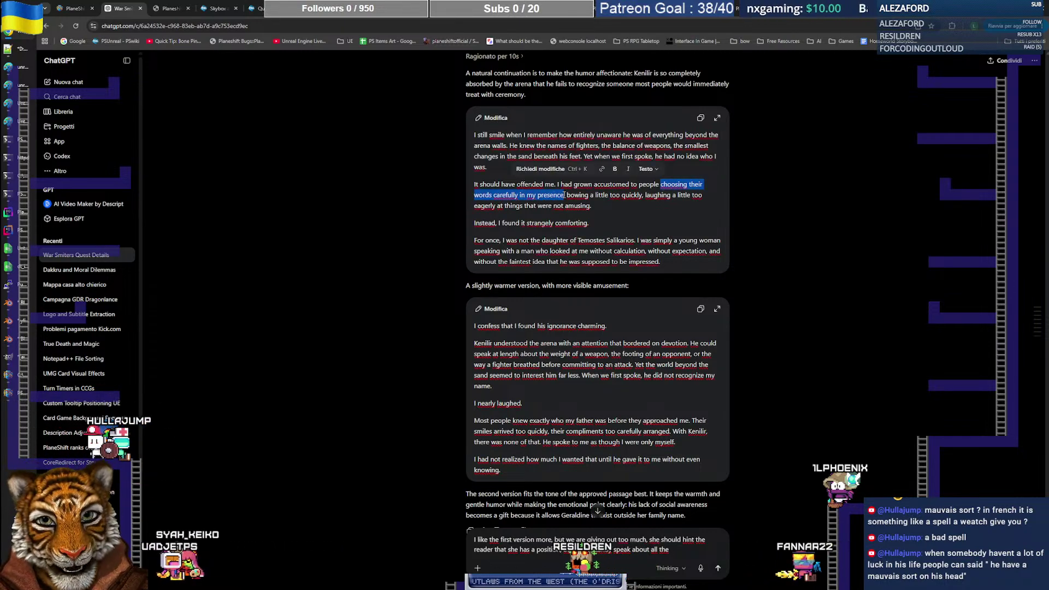
pyautogui.click(684, 550)
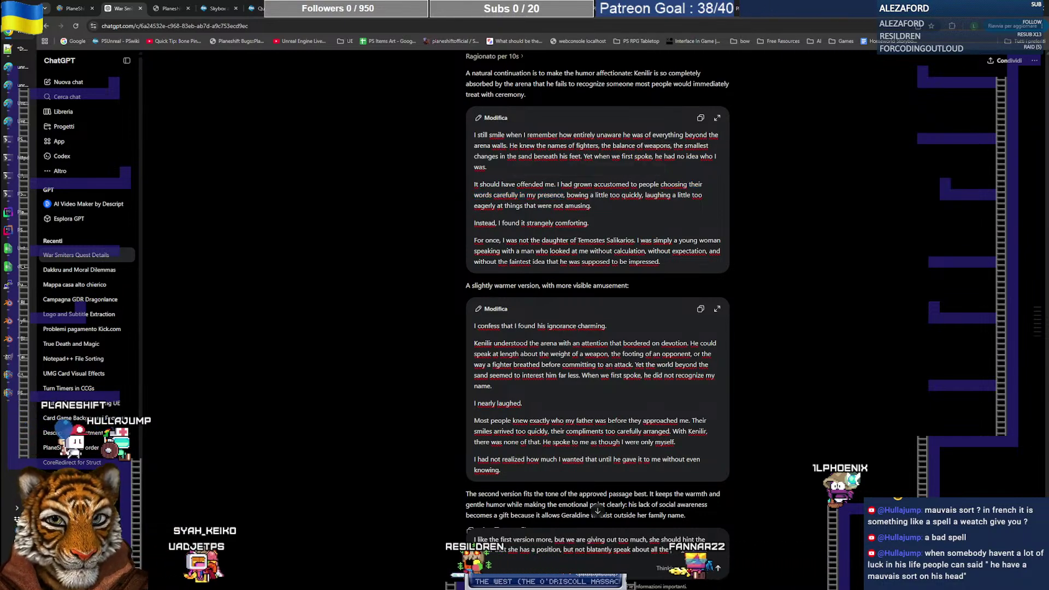
pyautogui.write('side')
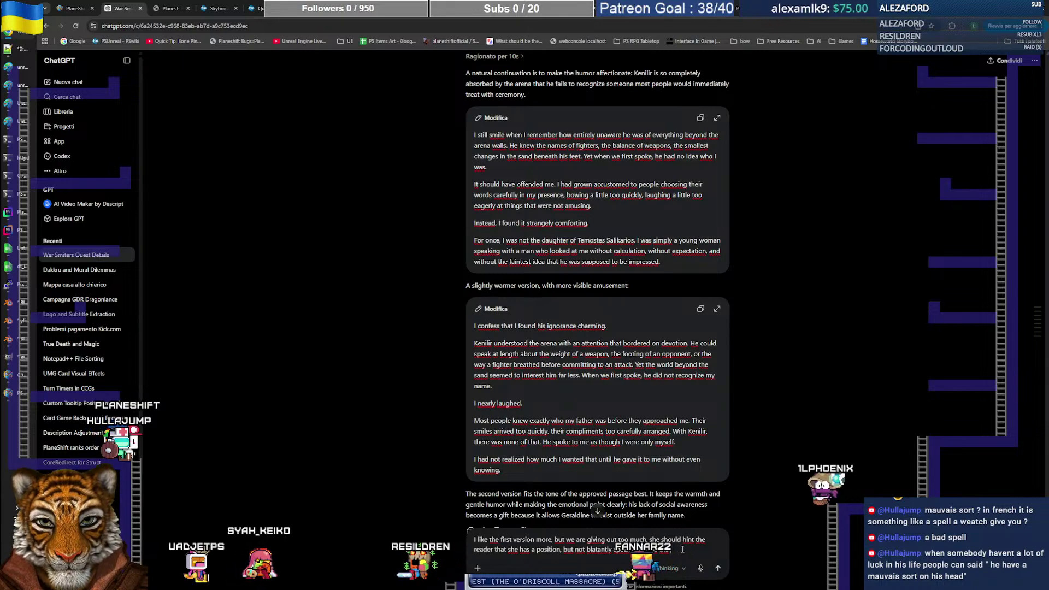
pyautogui.write(' effects like "')
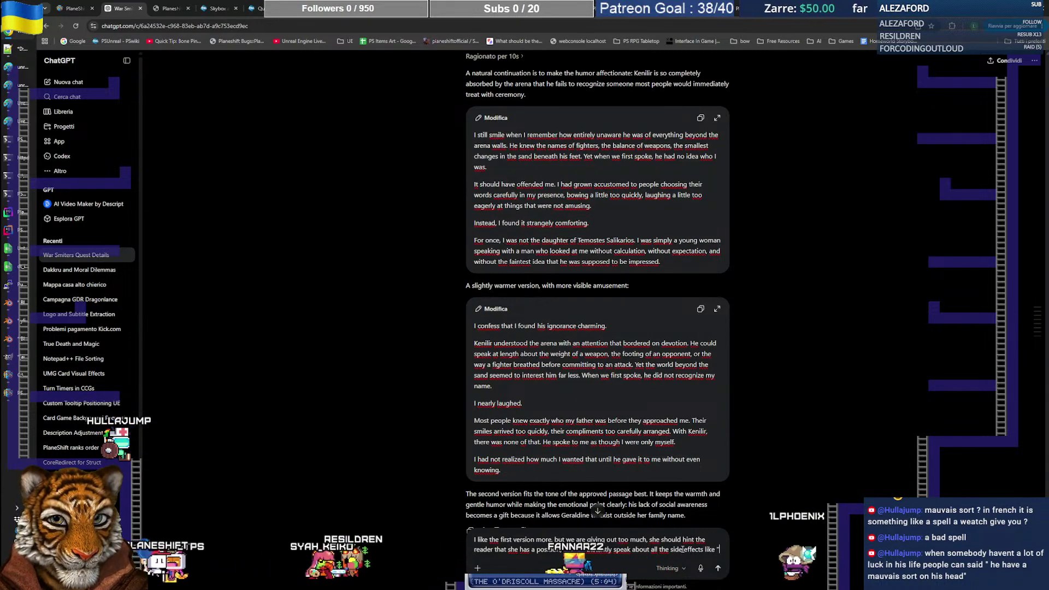
pyautogui.write('choosing their words carefully in my presence')
pyautogui.write('"')
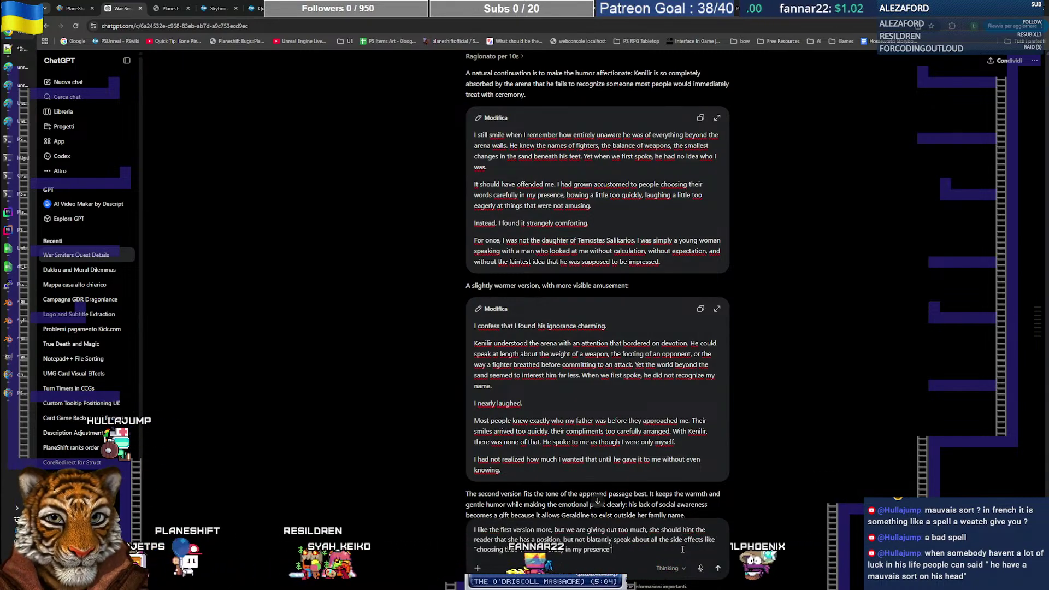
# Step: Ask in the reply to also make this part shorter, like half size, and send the message
pyautogui.write('. Als')
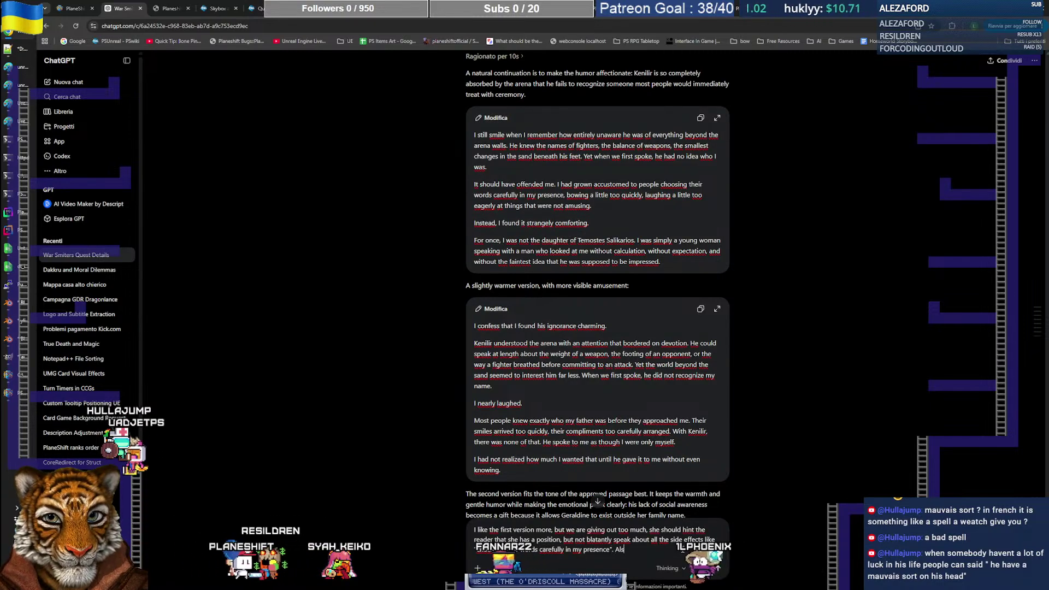
pyautogui.write('o you should make this part')
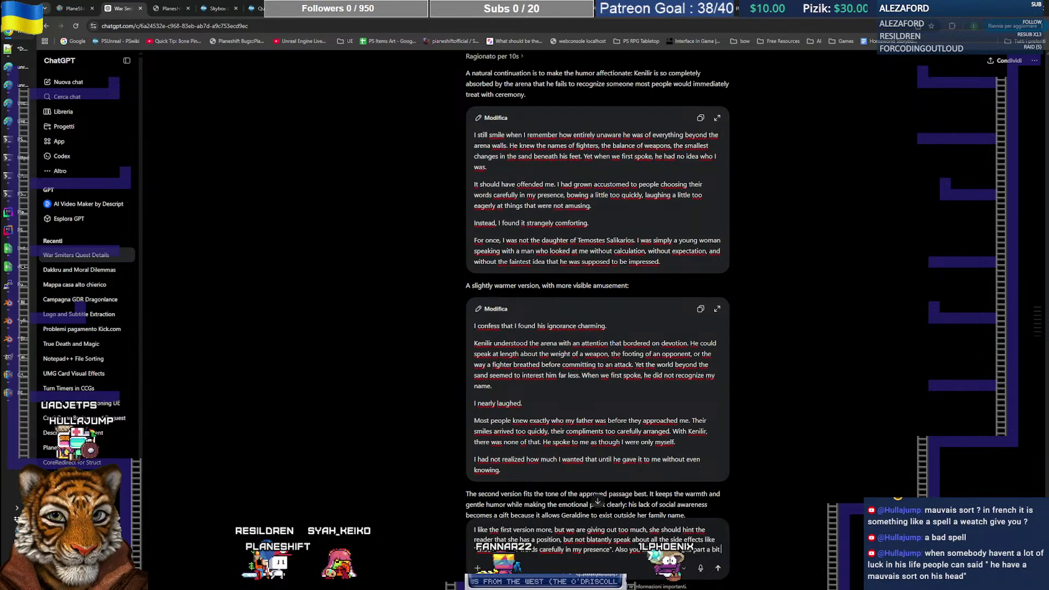
pyautogui.write(' a bit')
pyautogui.press('Return')
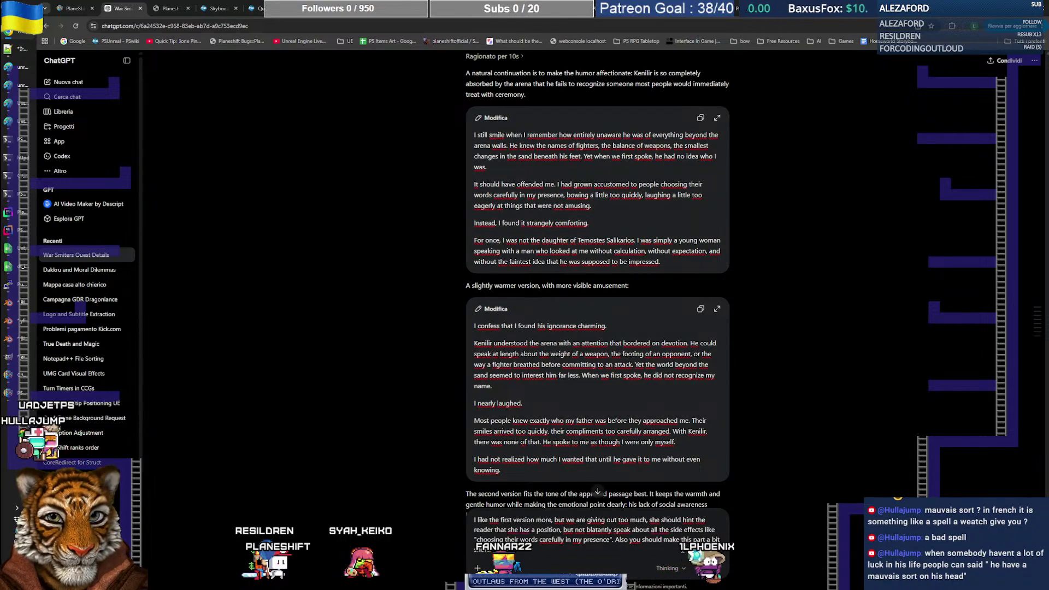
pyautogui.hotkey('ctrl', 'shift', 'Left')
pyautogui.hotkey('ctrl', 'shift', 'Left')
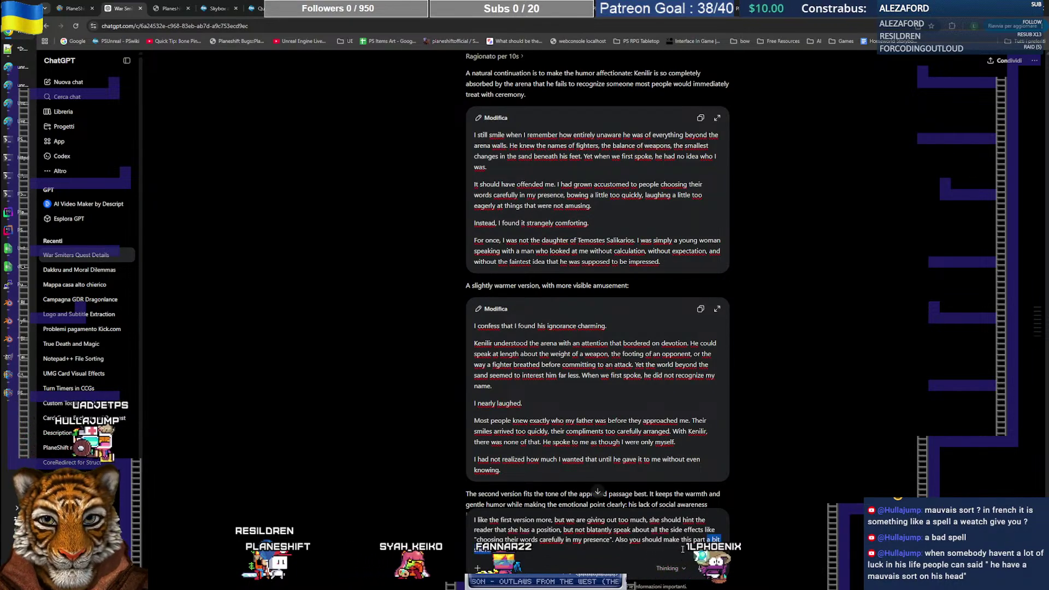
pyautogui.write('shorter')
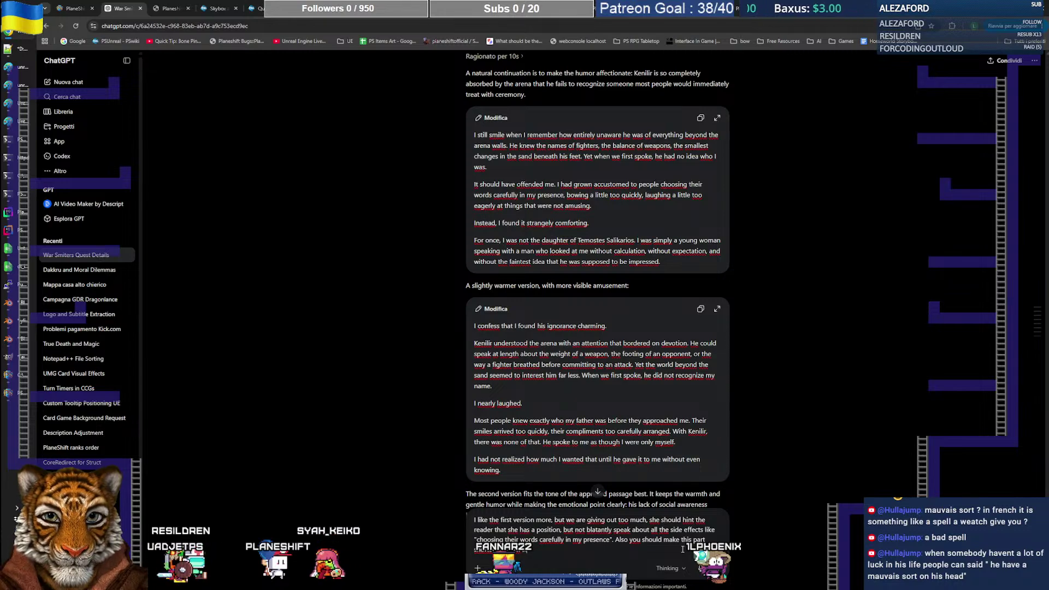
pyautogui.press('Return')
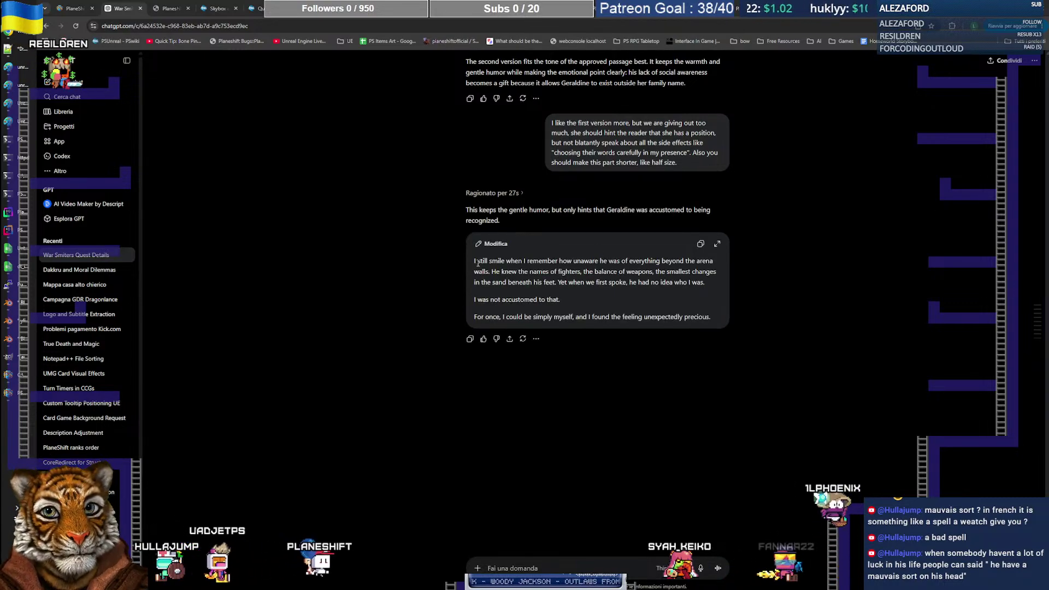
# Step: Read through the shortened reply and copy its whole passage, from "I still smile when I remember" to "unexpectedly precious"
pyautogui.moveTo(478, 263); pyautogui.dragTo(652, 261)
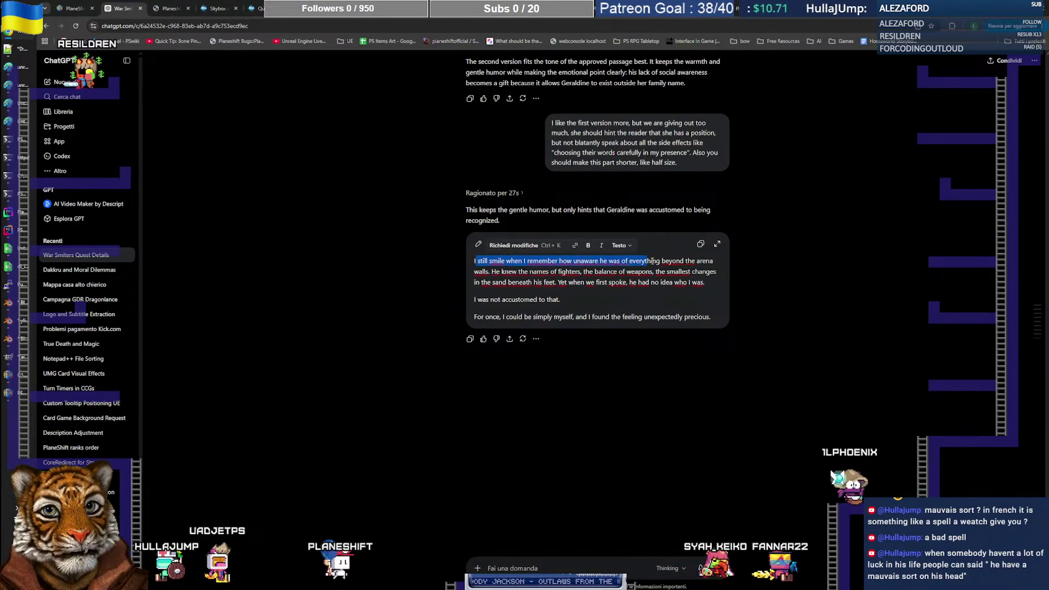
pyautogui.click(525, 273)
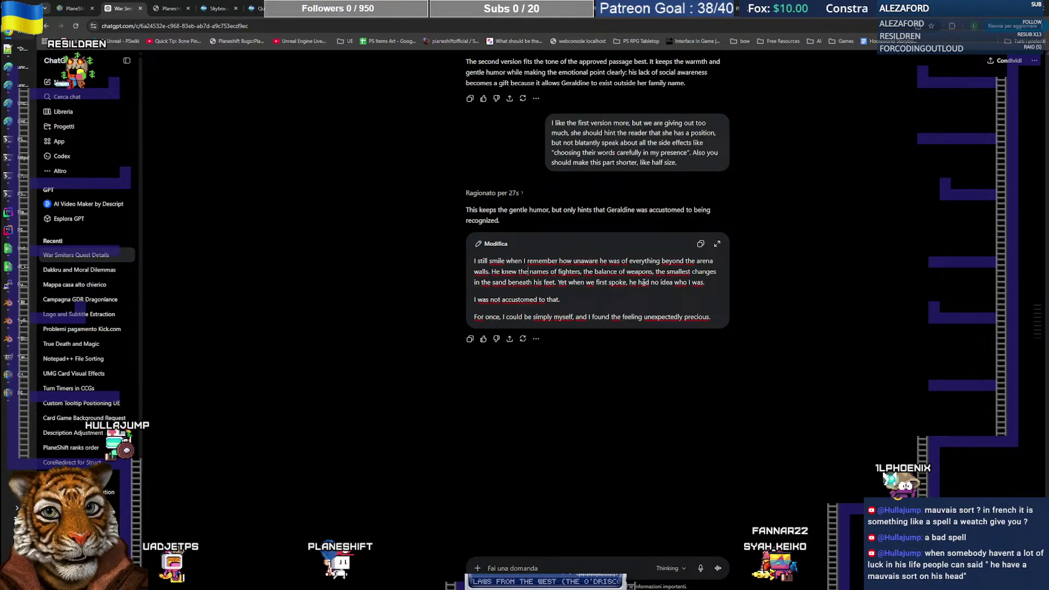
pyautogui.click(569, 296)
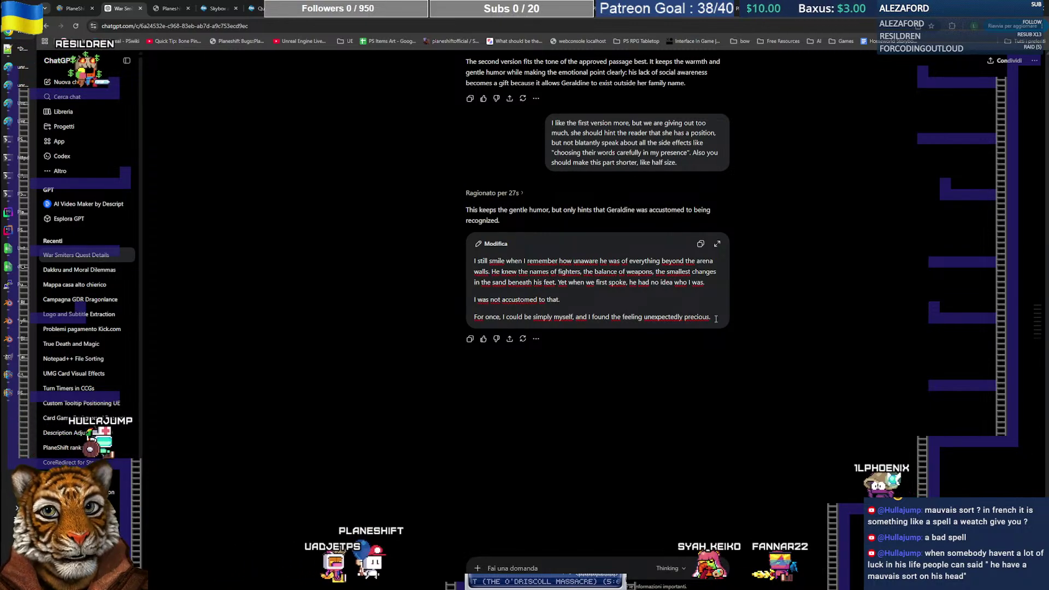
pyautogui.moveTo(716, 319); pyautogui.dragTo(468, 261)
pyautogui.hotkey('ctrl', 'c')
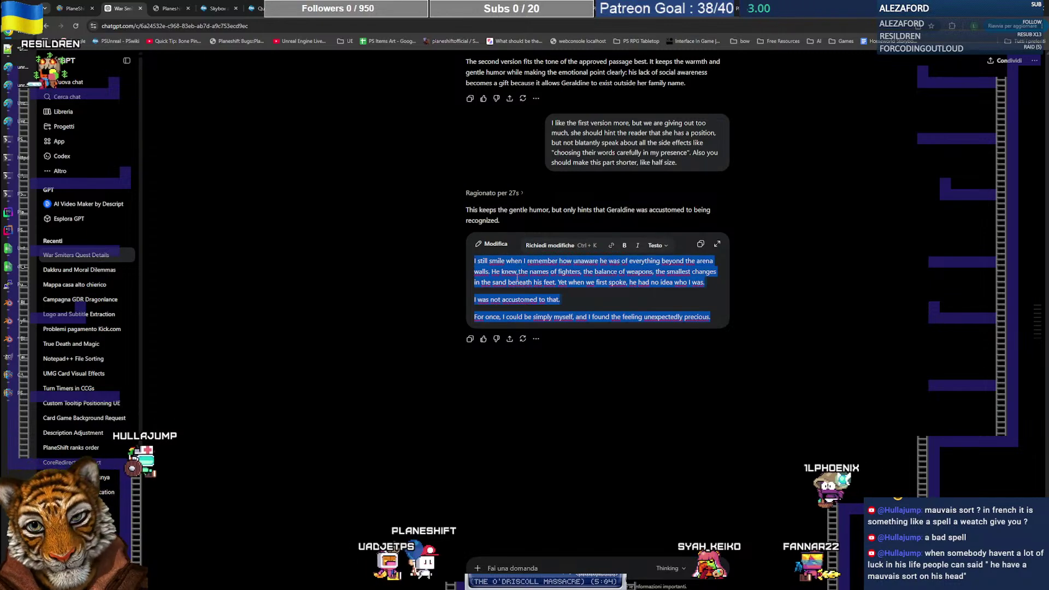
pyautogui.click(406, 266)
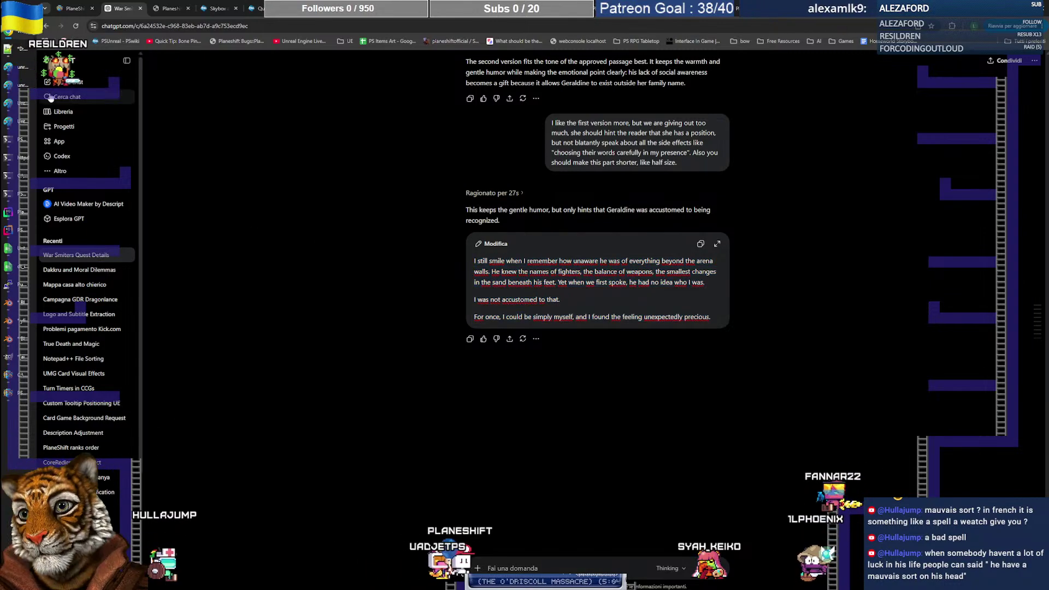
# Step: Switch to the War Smiters text file and paste the passage below "Yet it was not his strength that made me return to the arena."
pyautogui.hotkey('alt', 'Tab')
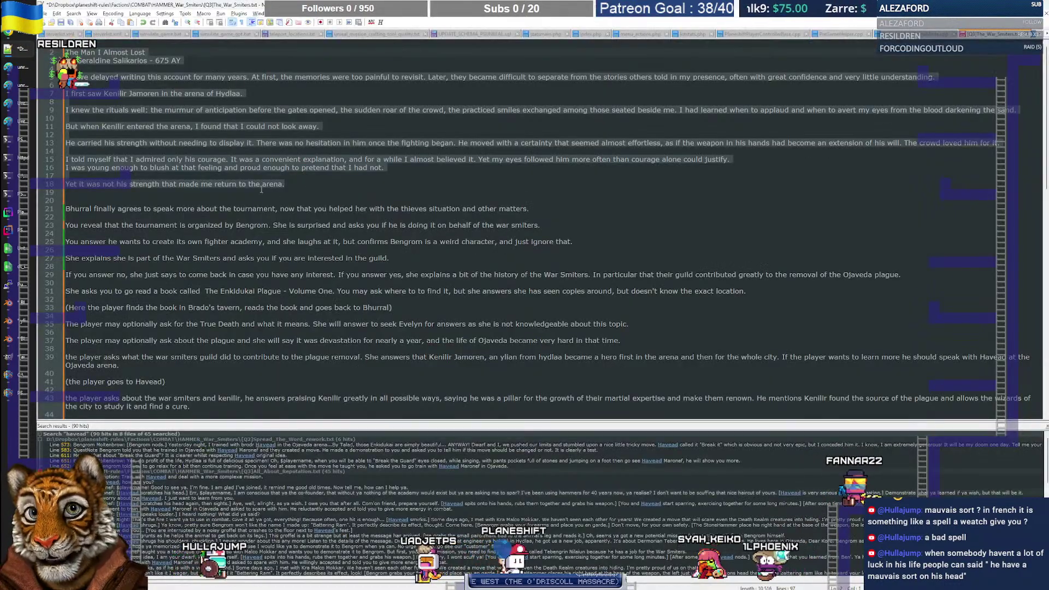
pyautogui.click(328, 184)
pyautogui.press('Return')
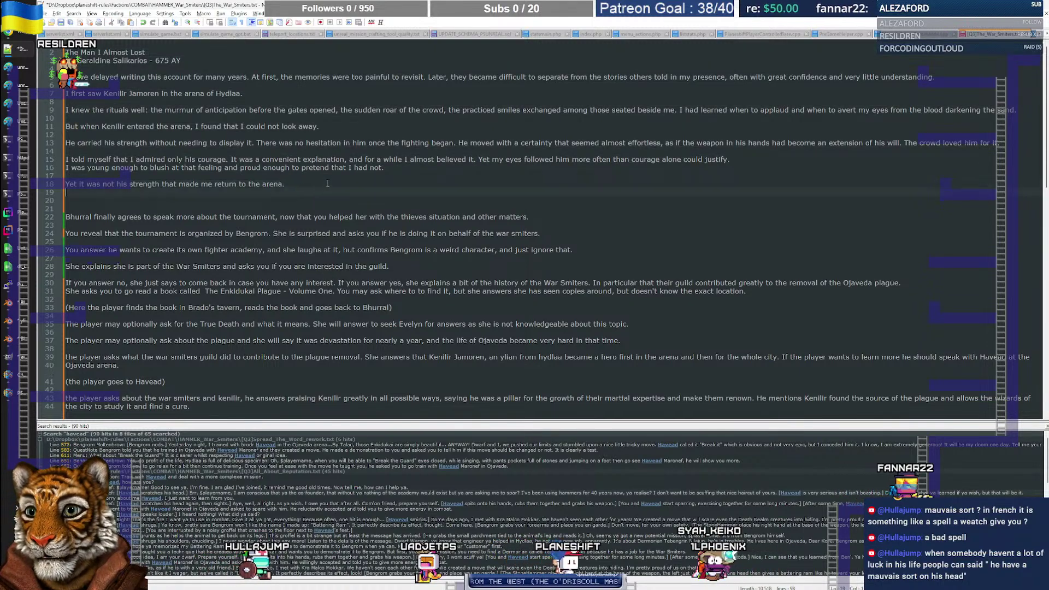
pyautogui.hotkey('ctrl', 'v')
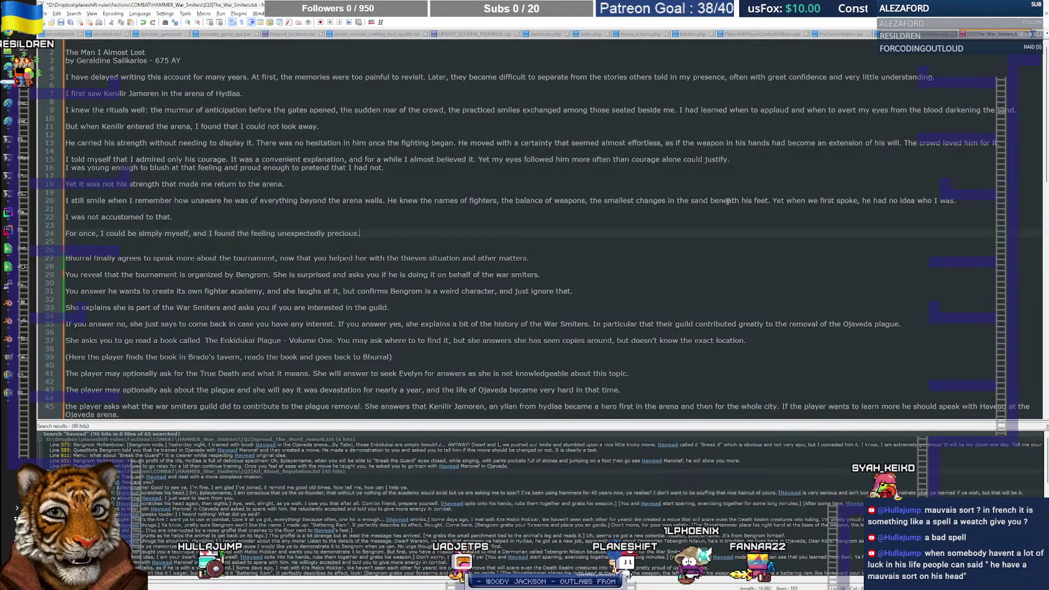
# Step: Replace "the smallest changes in the sand beneath his feet" with "all his techniques" in the pasted paragraph
pyautogui.moveTo(589, 201); pyautogui.dragTo(767, 199)
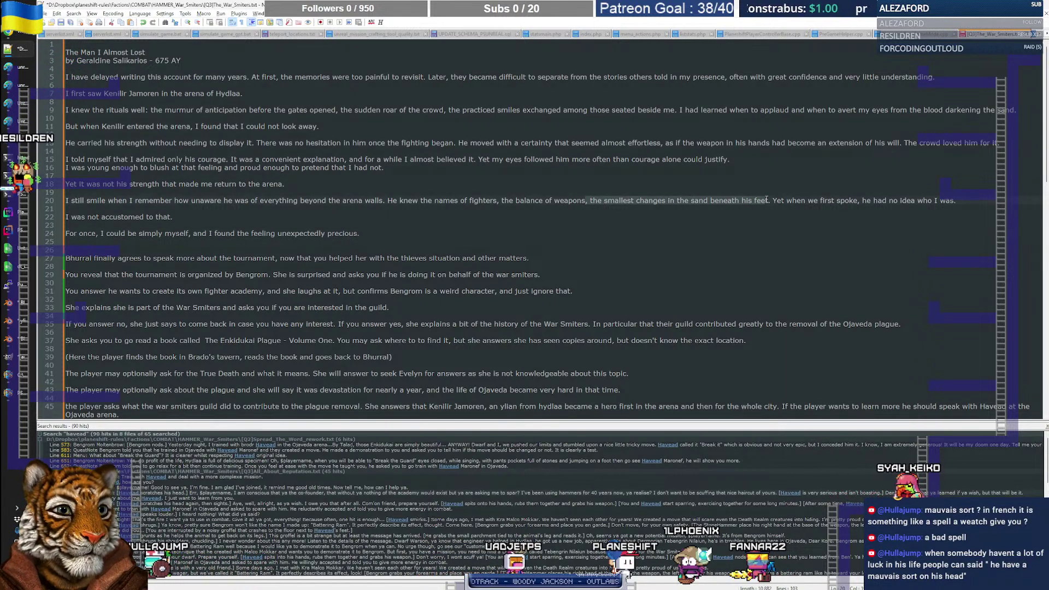
pyautogui.press('Delete')
pyautogui.hotkey('ctrl', 'Left')
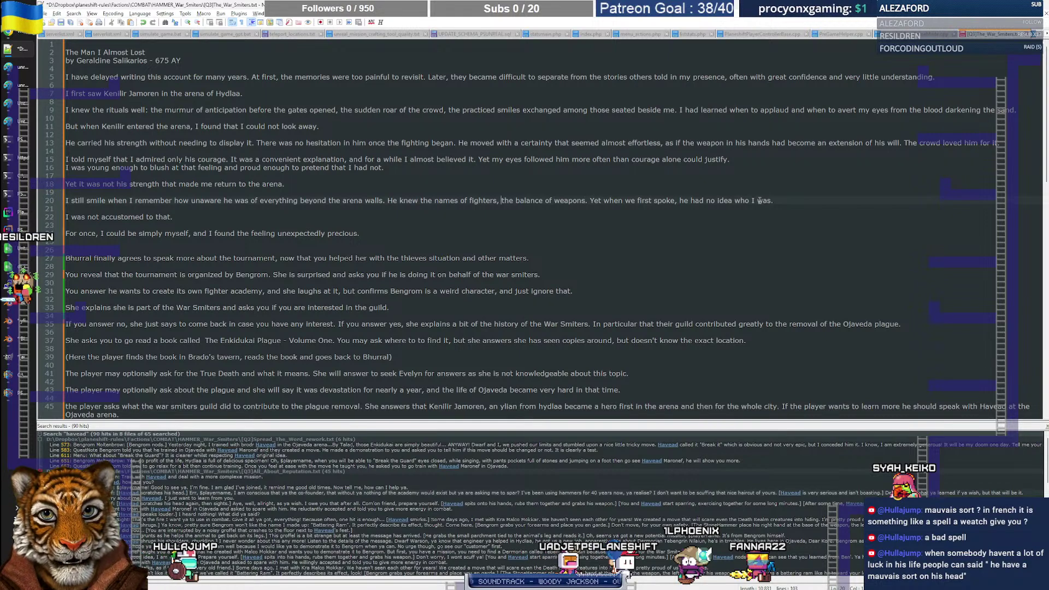
pyautogui.hotkey('ctrl', 'Right')
pyautogui.hotkey('ctrl', 'Right')
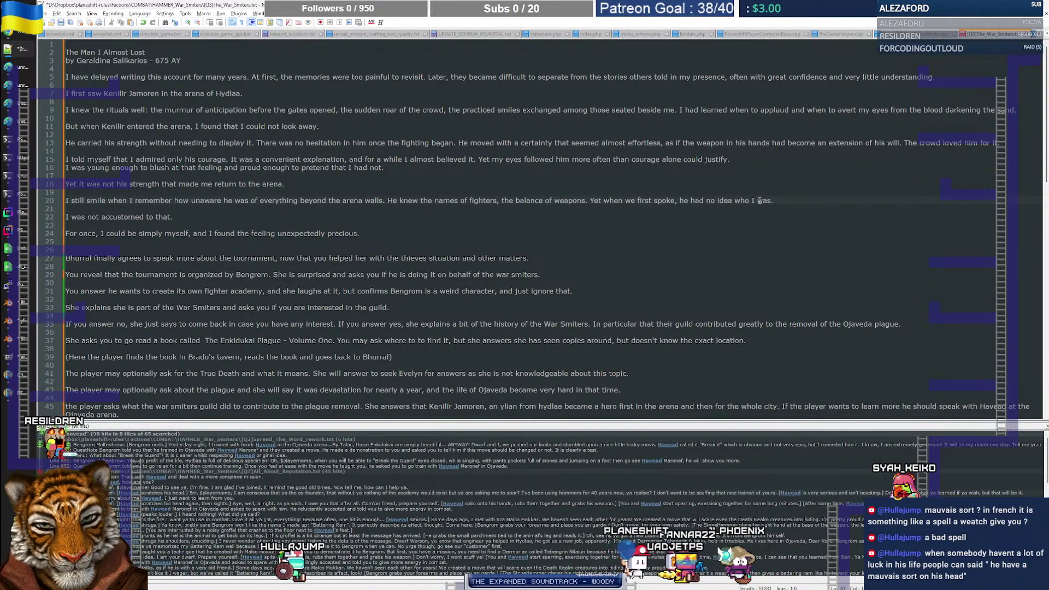
pyautogui.write(', all ')
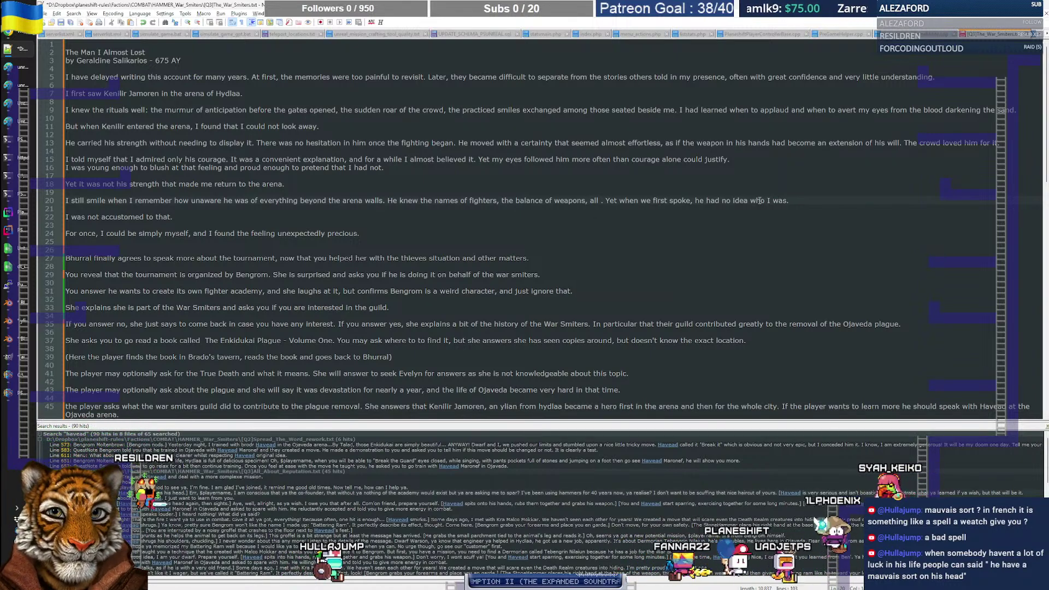
pyautogui.write('his techniques')
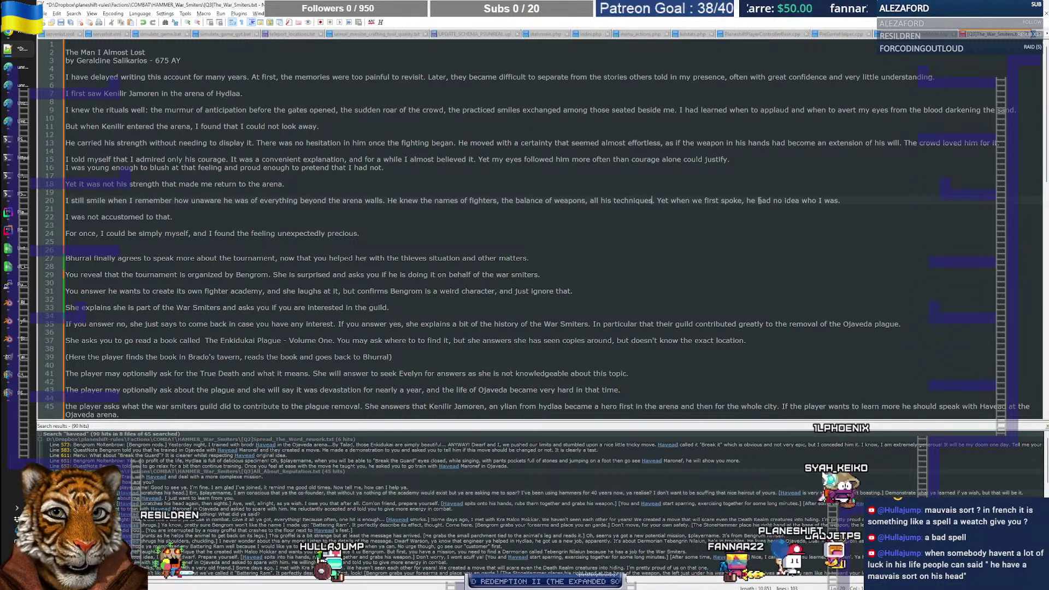
# Step: Join the sentence "For once, I could be simply myself" onto the line "I was not accustomed to that."
pyautogui.press('End')
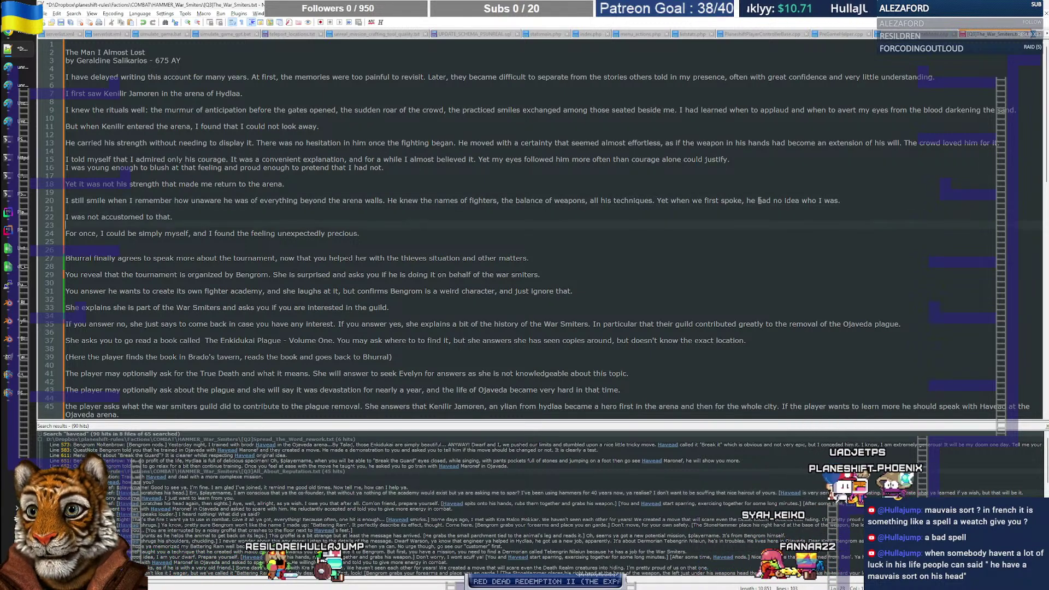
pyautogui.press('Delete')
pyautogui.press('Return')
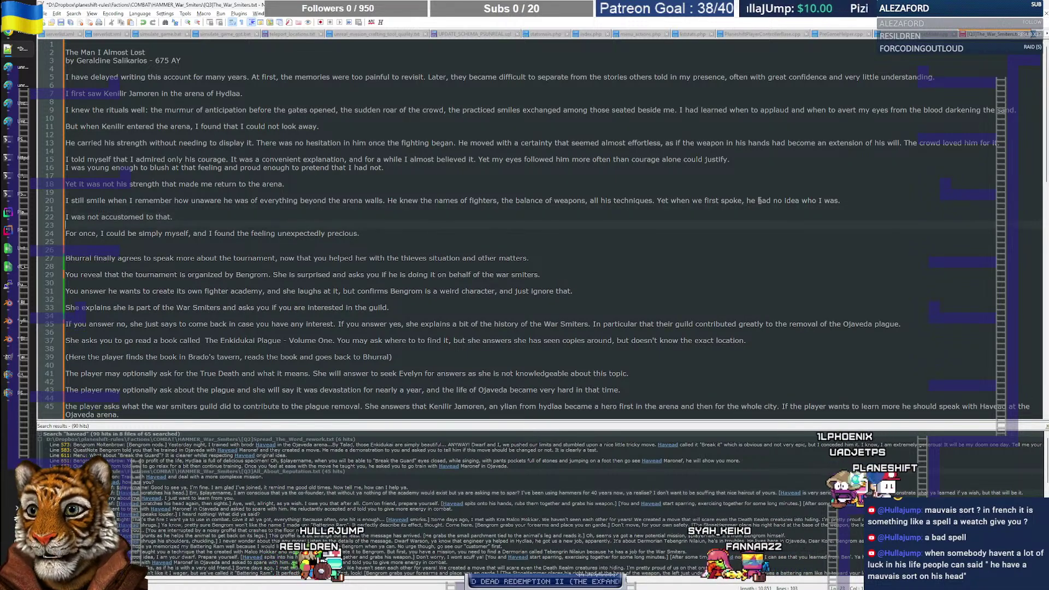
pyautogui.press('BackSpace')
pyautogui.press('BackSpace')
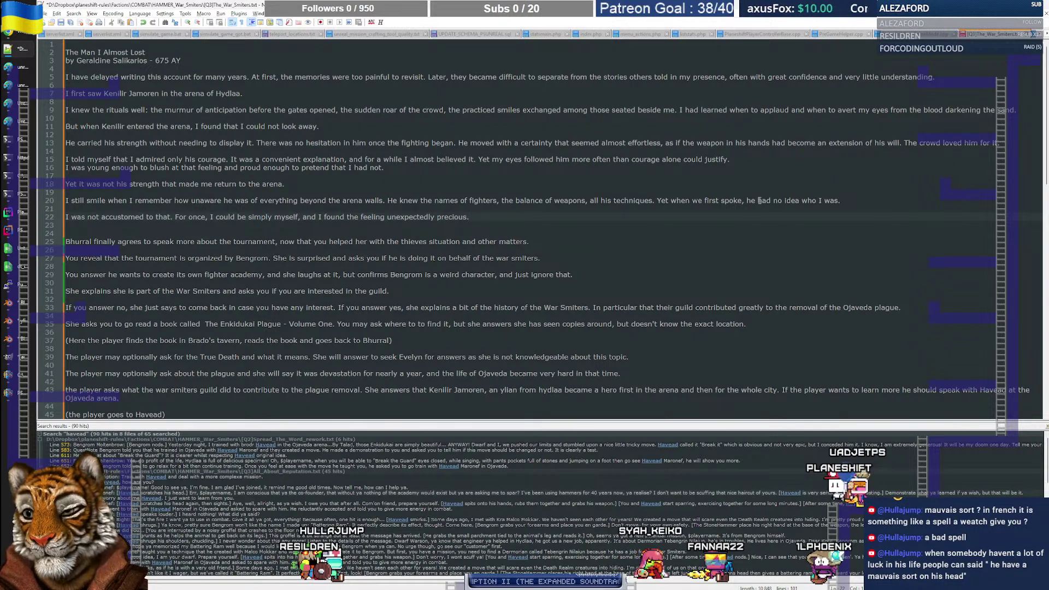
# Step: Copy "After that day, I began to discover an embarrassing number of reasons to attend the games" from ChatGPT's earlier draft into the text file below the passage
pyautogui.hotkey('alt', 'Tab')
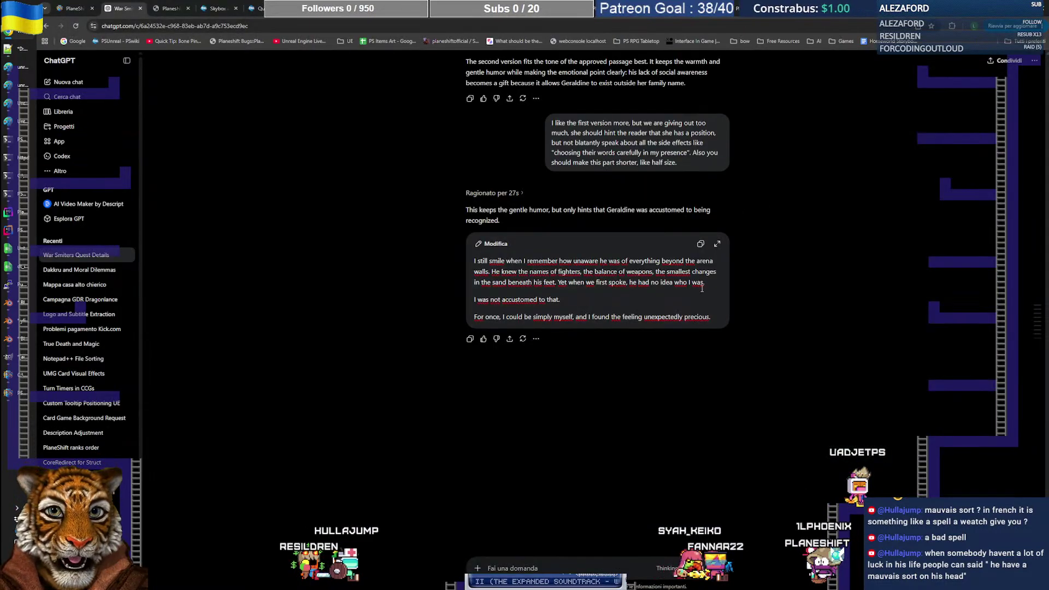
pyautogui.scroll(15, 663, 304)
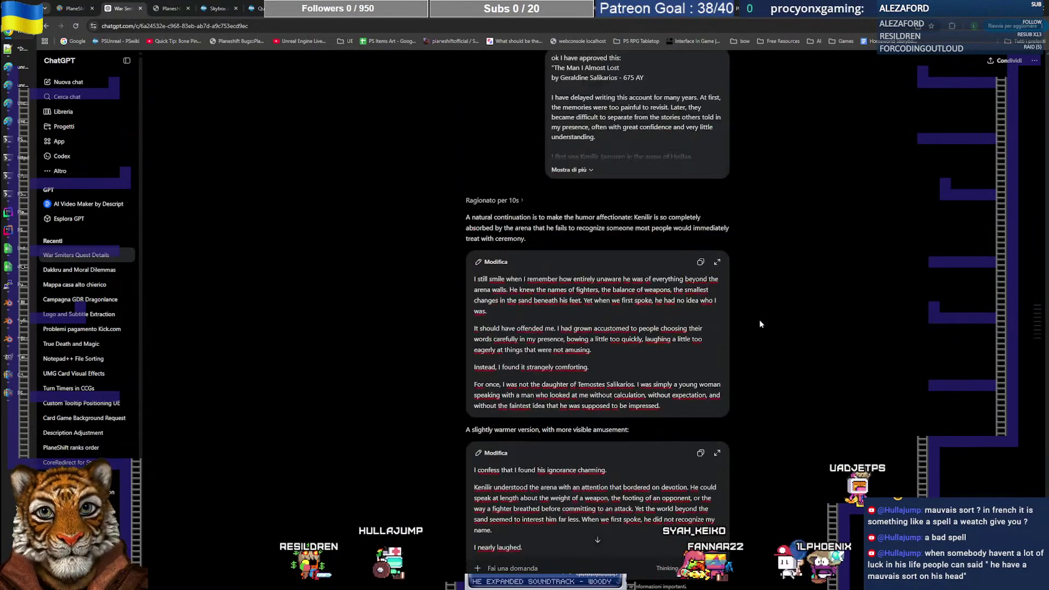
pyautogui.scroll(15, 759, 325)
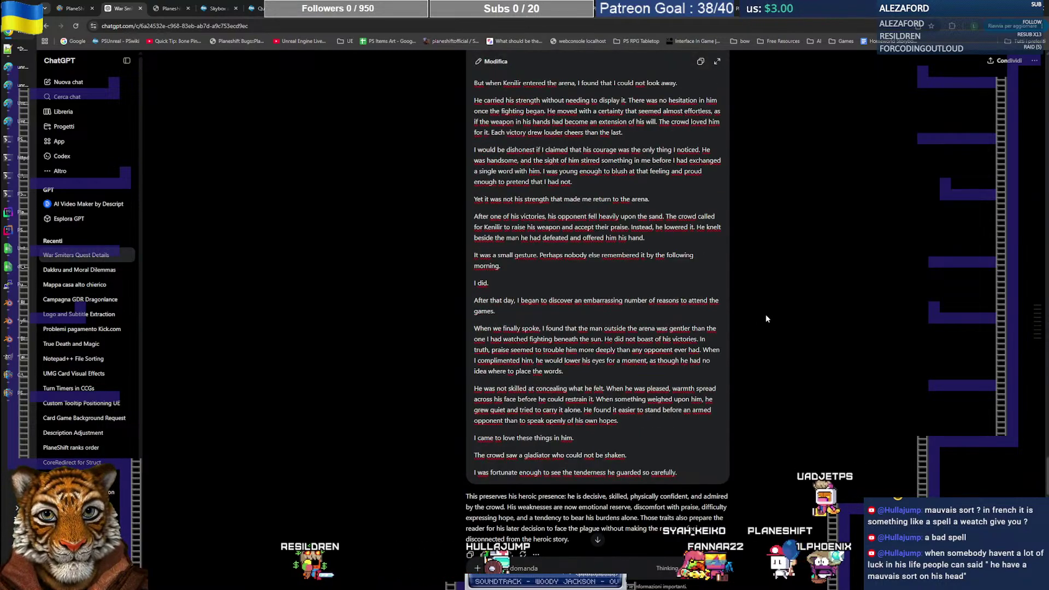
pyautogui.scroll(-1, 766, 314)
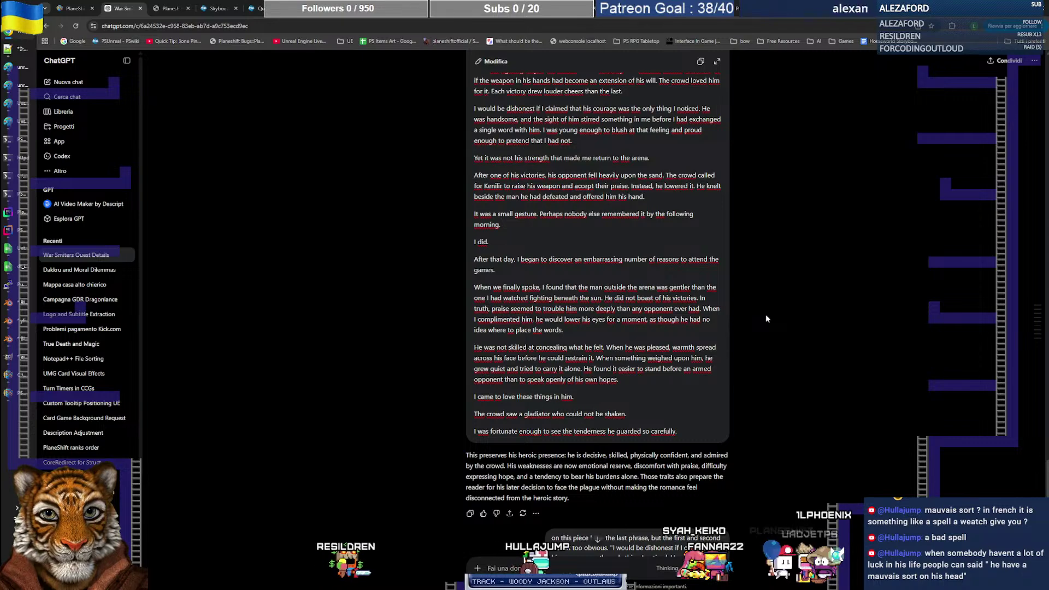
pyautogui.moveTo(475, 259); pyautogui.dragTo(518, 270)
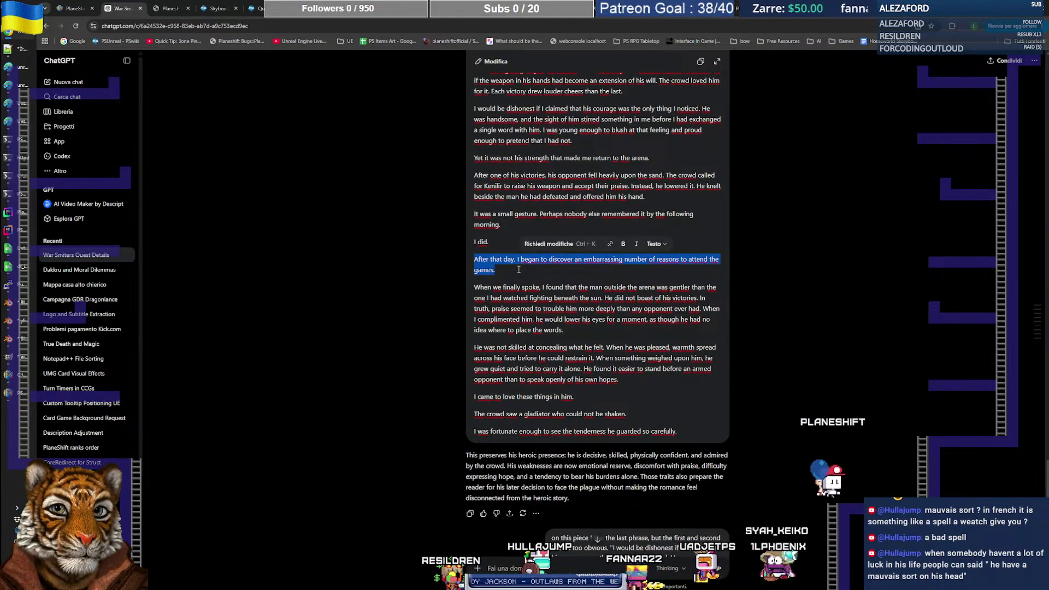
pyautogui.hotkey('alt', 'Tab')
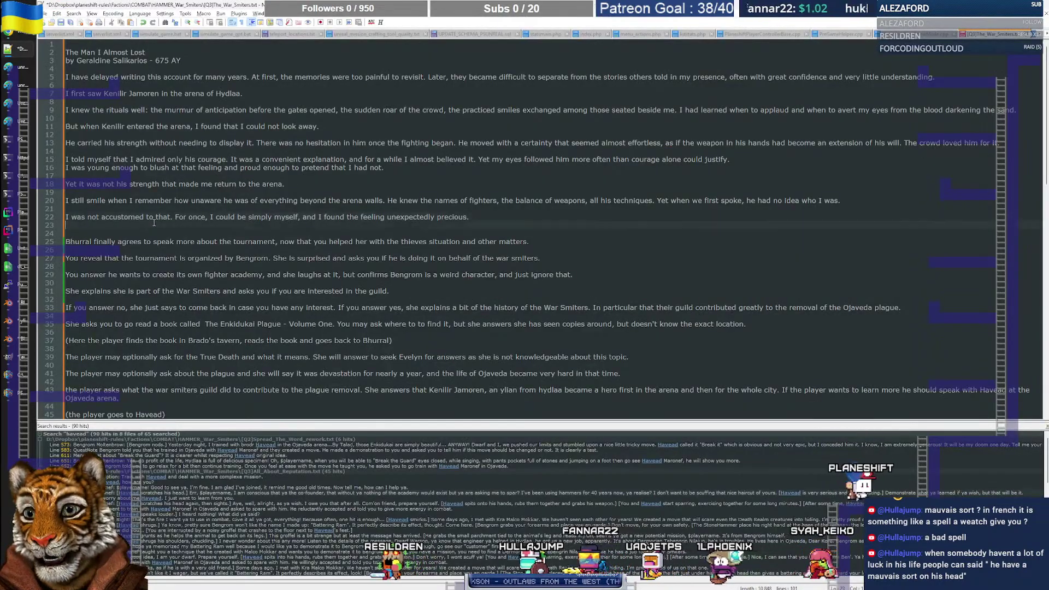
pyautogui.hotkey('alt', 'Tab')
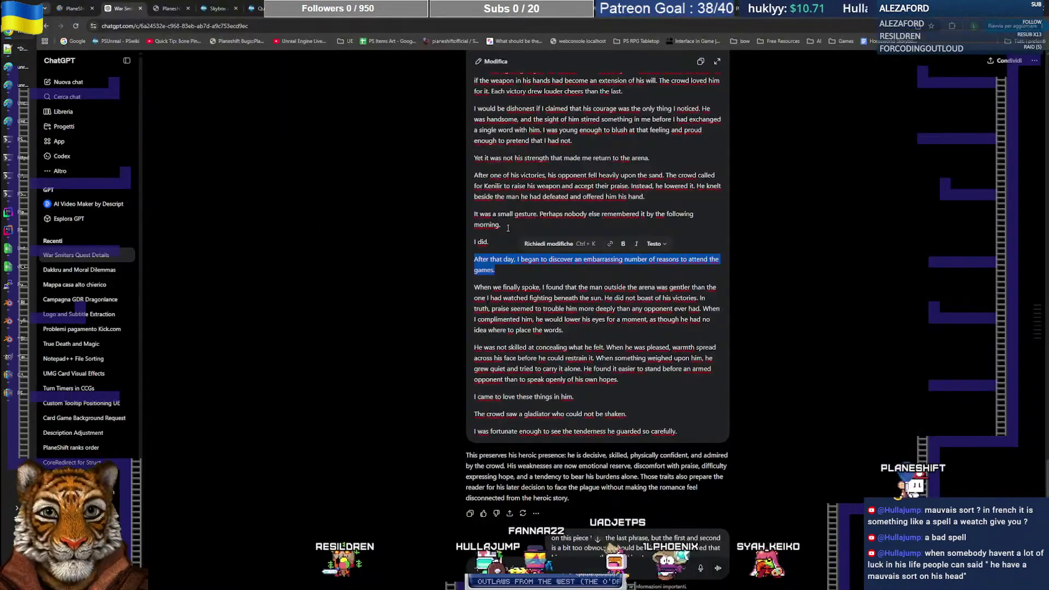
pyautogui.press('Return')
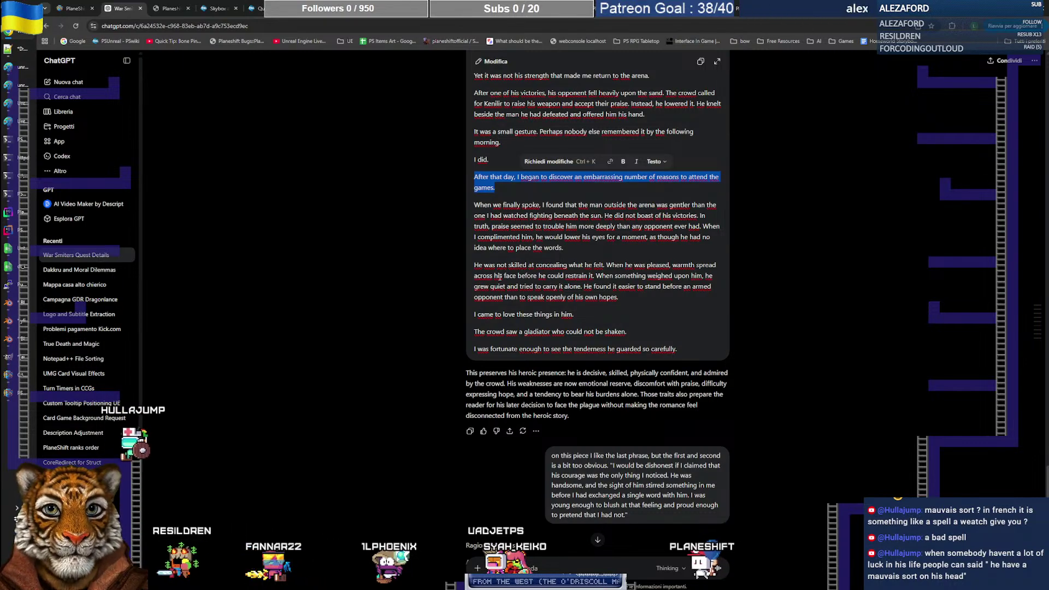
# Step: Examine the earlier draft's lines from "He was not skilled at concealing what he felt" to "I came to love these things in him."
pyautogui.moveTo(475, 266); pyautogui.dragTo(491, 264)
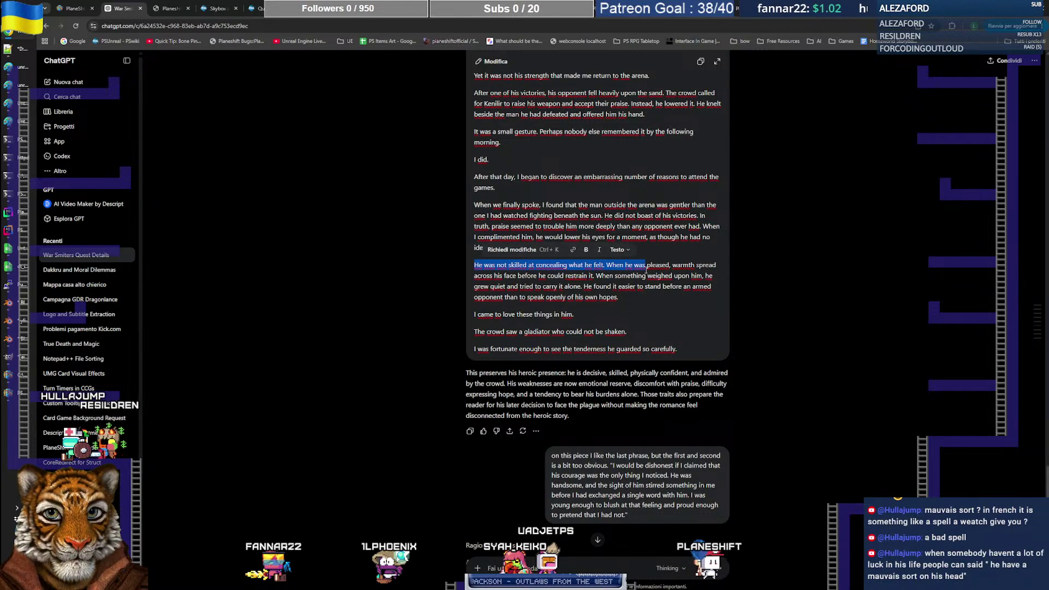
pyautogui.moveTo(650, 268); pyautogui.dragTo(598, 278)
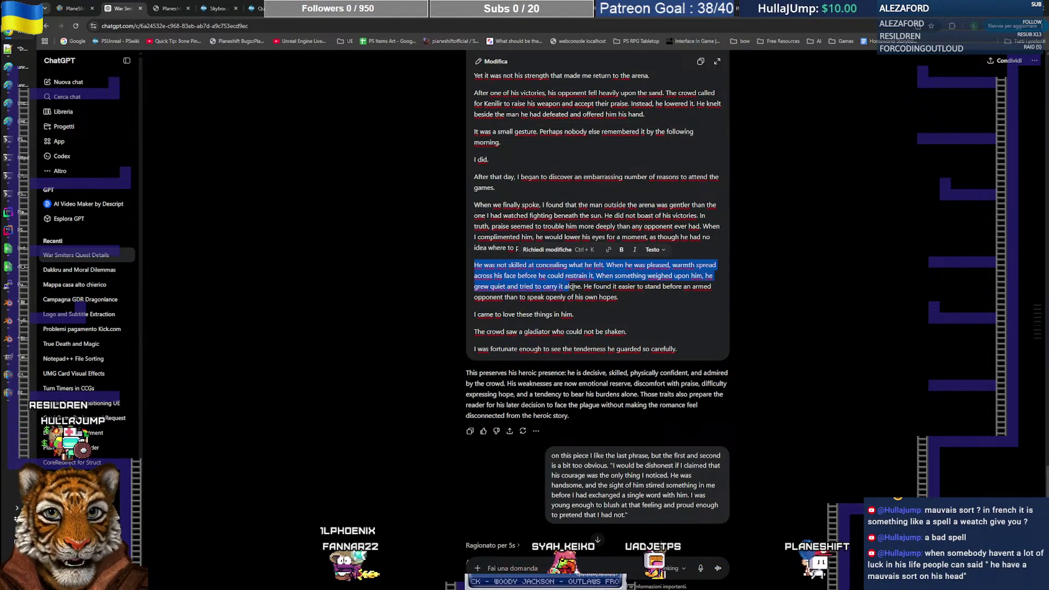
pyautogui.click(599, 287)
pyautogui.moveTo(583, 288); pyautogui.dragTo(612, 315)
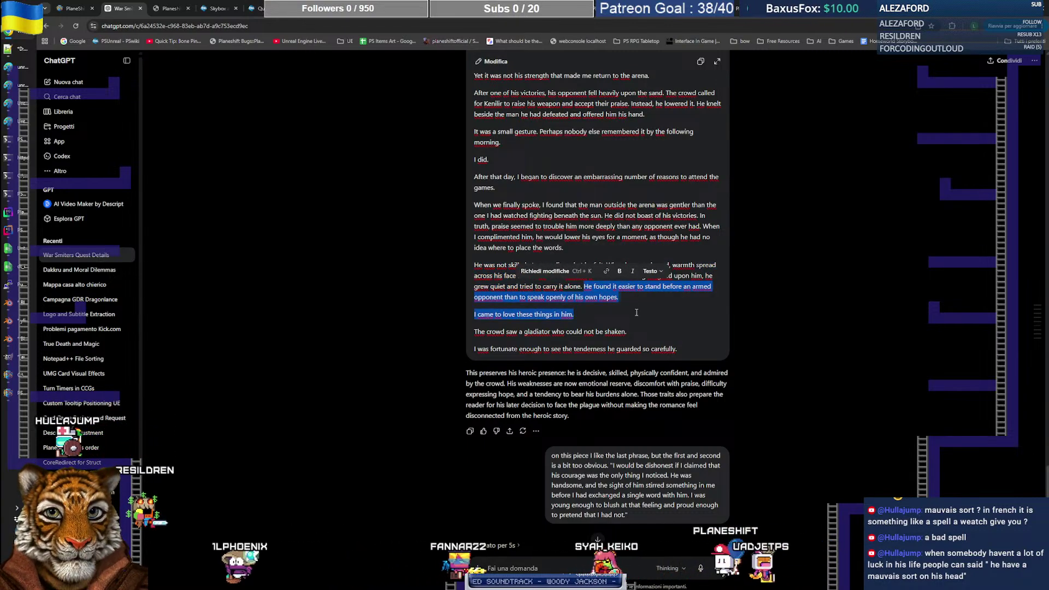
pyautogui.click(612, 315)
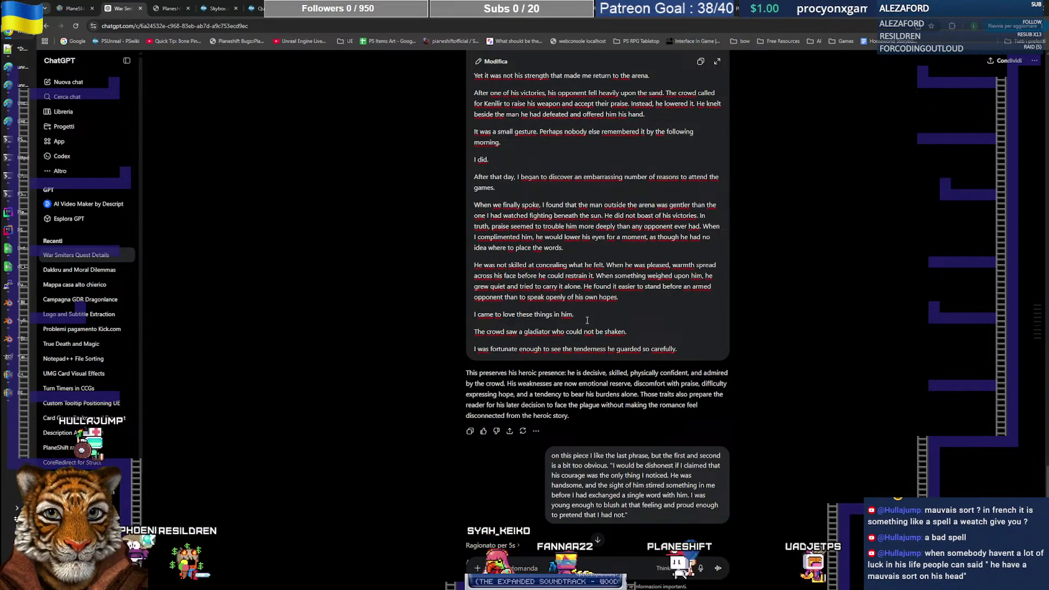
# Step: Review the original "A Debt Beyond Measure" draft further up the ChatGPT conversation, especially its opening and first meeting with Kenilir, and return to the text file
pyautogui.scroll(10, 830, 350)
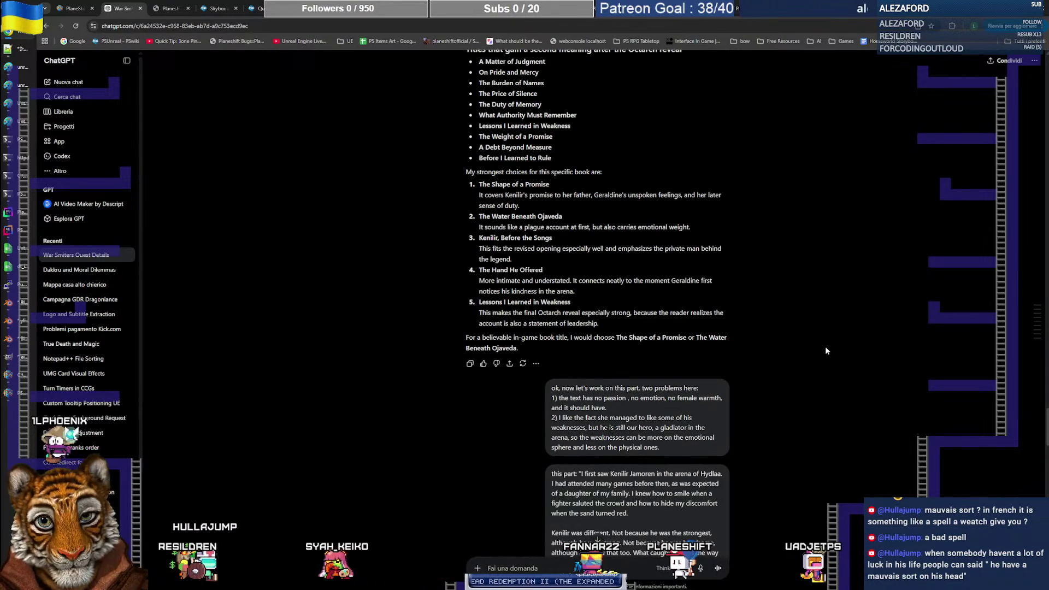
pyautogui.scroll(-3, 827, 351)
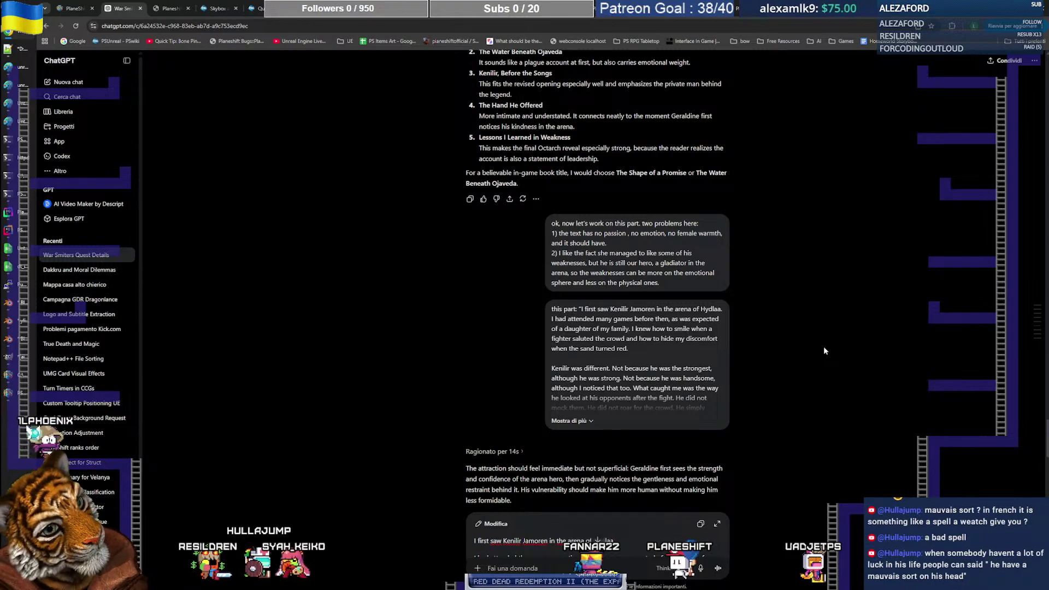
pyautogui.scroll(-5, 825, 348)
pyautogui.scroll(4, 818, 331)
pyautogui.scroll(20, 815, 332)
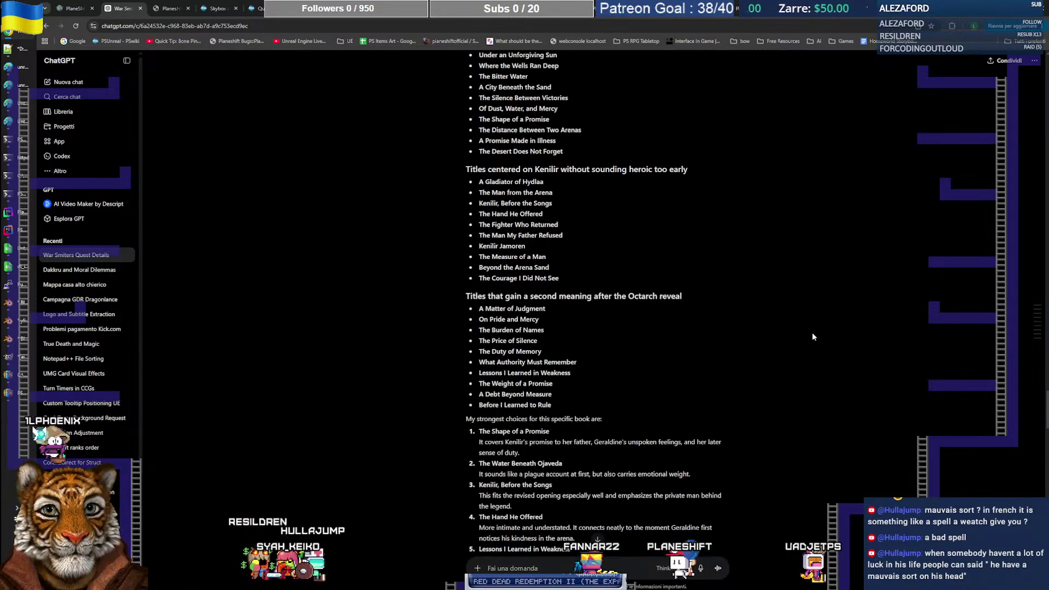
pyautogui.scroll(6, 810, 335)
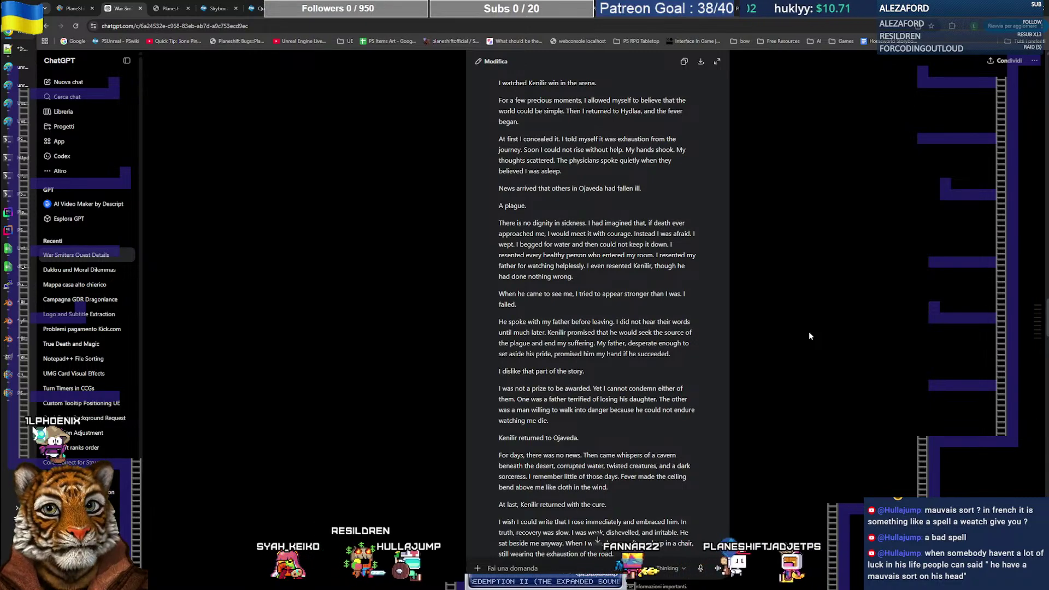
pyautogui.scroll(3, 810, 335)
pyautogui.scroll(6, 810, 336)
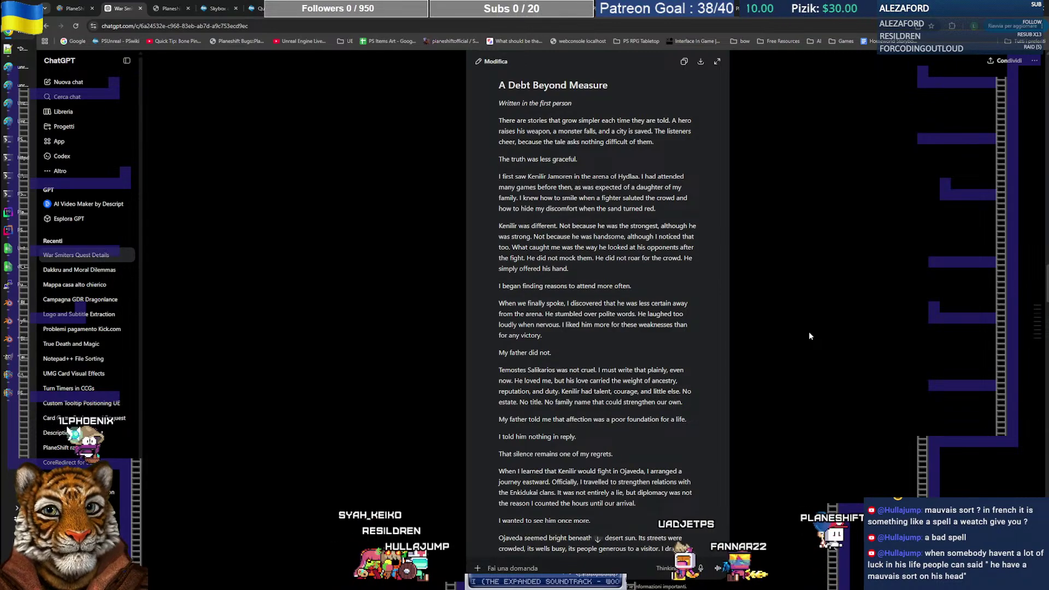
pyautogui.scroll(1, 810, 335)
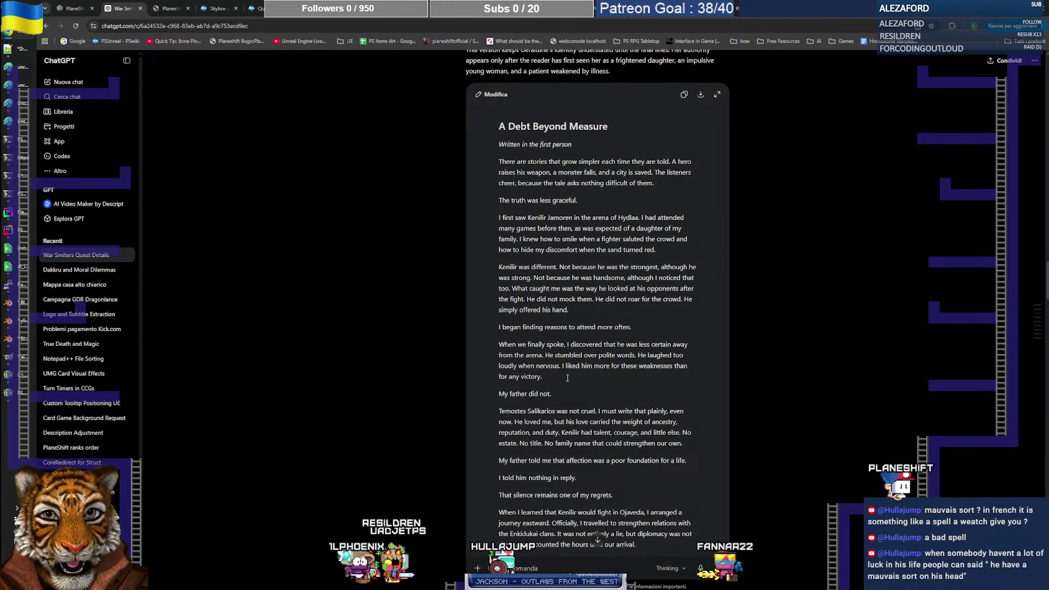
pyautogui.hotkey('alt', 'Tab')
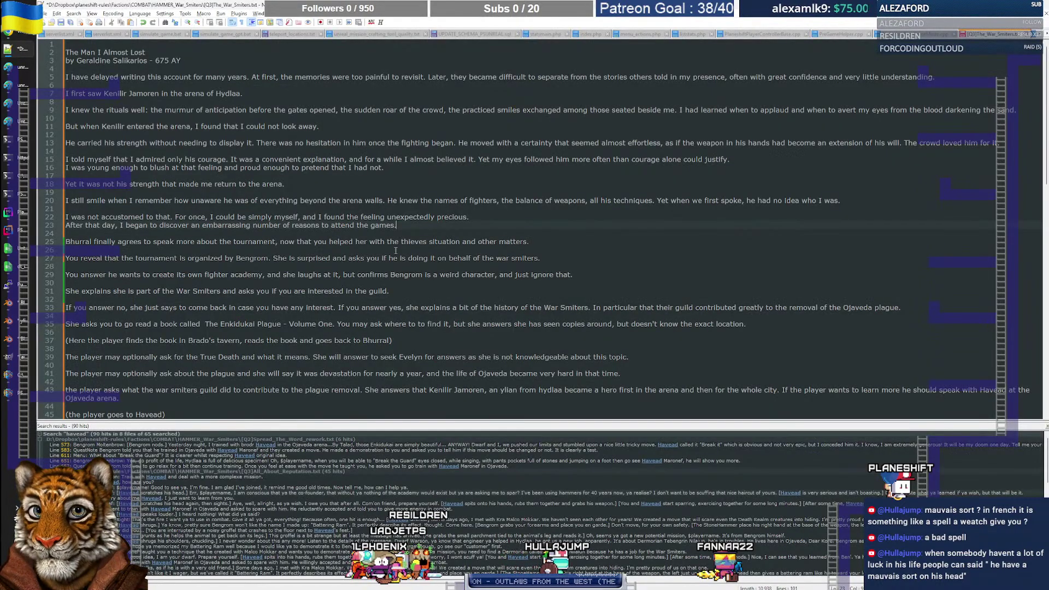
# Step: Add blank lines after the sentence about attending the games and copy the whole book passage from its title down
pyautogui.press('Return')
pyautogui.press('Return')
pyautogui.press('Return')
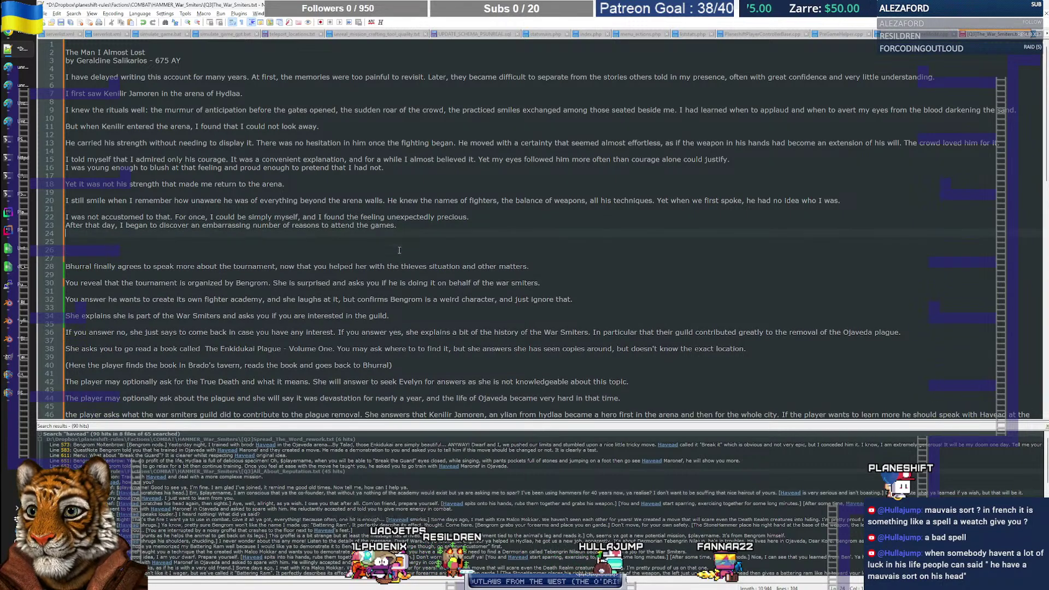
pyautogui.hotkey('shift', 'Up')
pyautogui.hotkey('shift', 'Up')
pyautogui.hotkey('shift', 'Up')
pyautogui.hotkey('shift', 'Up')
pyautogui.hotkey('shift', 'Up')
pyautogui.hotkey('shift', 'Up')
pyautogui.hotkey('shift', 'Up')
pyautogui.hotkey('shift', 'Up')
pyautogui.hotkey('shift', 'Up')
pyautogui.hotkey('shift', 'Up')
pyautogui.hotkey('shift', 'Up')
pyautogui.hotkey('shift', 'Up')
pyautogui.hotkey('shift', 'Up')
pyautogui.hotkey('shift', 'Up')
pyautogui.hotkey('shift', 'Up')
pyautogui.hotkey('shift', 'Up')
pyautogui.hotkey('shift', 'Up')
pyautogui.hotkey('shift', 'Up')
pyautogui.hotkey('shift', 'Up')
pyautogui.hotkey('shift', 'Up')
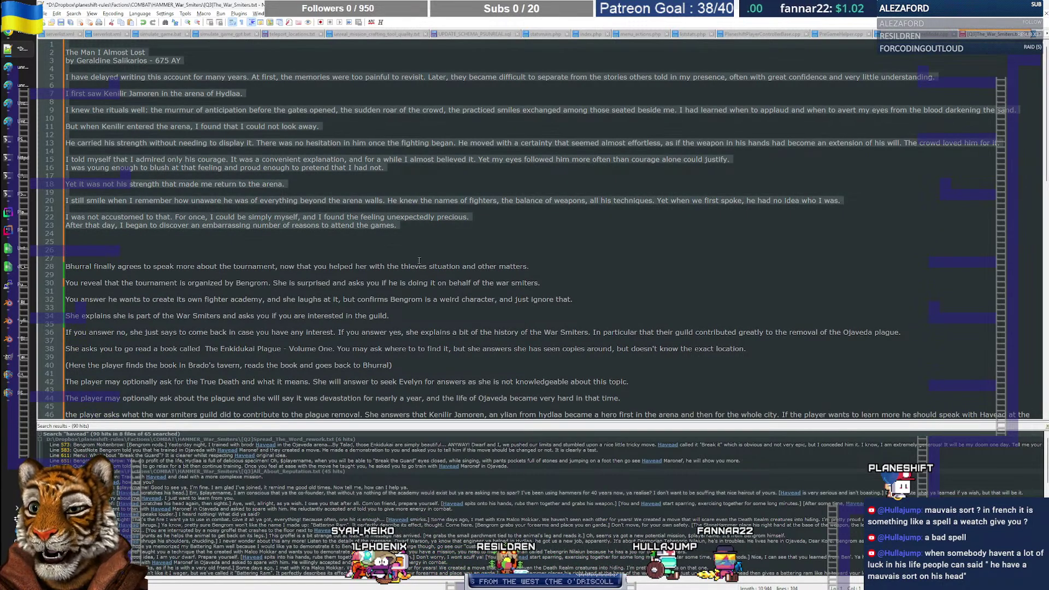
# Step: Switch to ChatGPT and start a message with "ok I have this:", an opening quotation mark and the copied book passage
pyautogui.hotkey('alt', 'Tab')
pyautogui.write('ok')
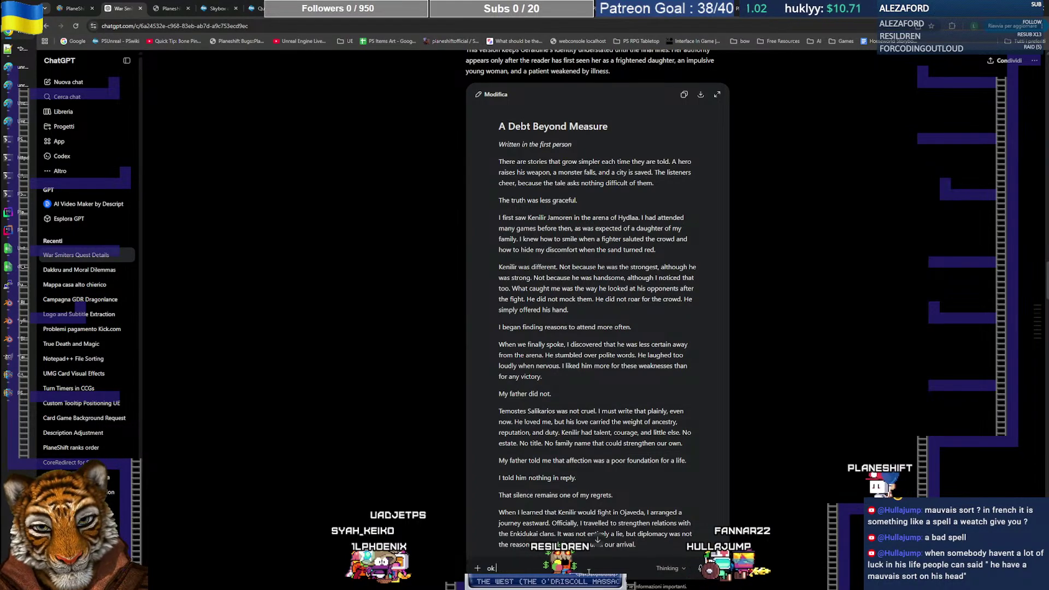
pyautogui.write(' I have this:')
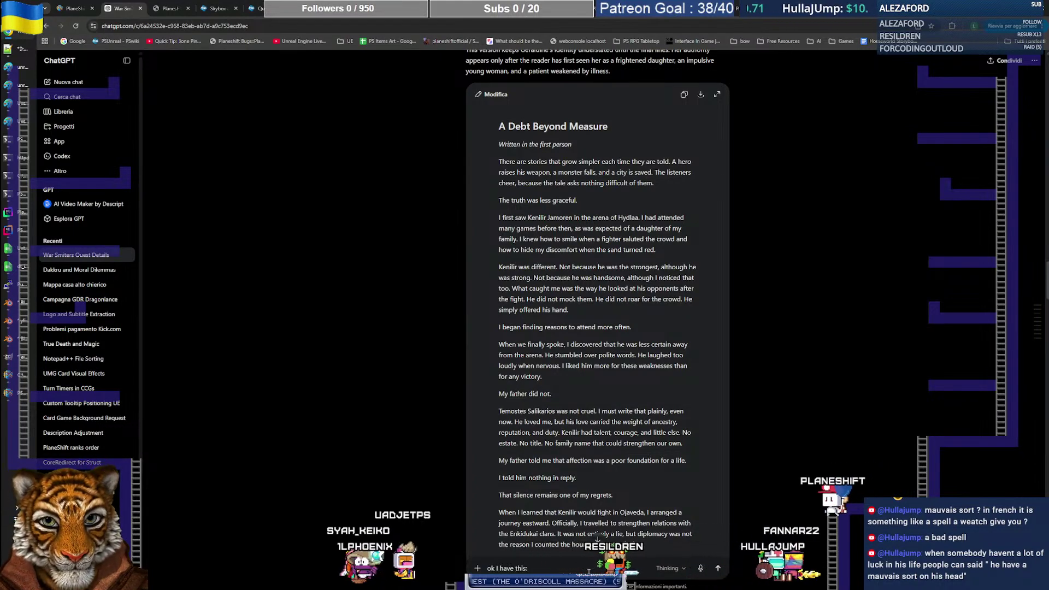
pyautogui.hotkey('shift', 'Return')
pyautogui.write('"')
pyautogui.hotkey('shift', 'Return')
pyautogui.hotkey('ctrl', 'v')
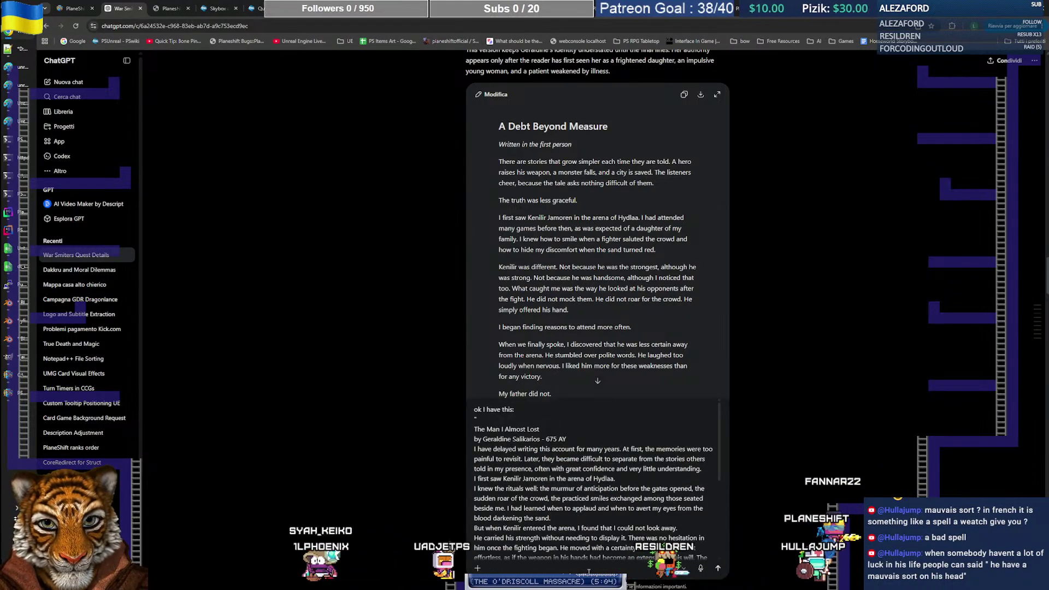
# Step: Change the message's opening line to "ok I have this approved:"
pyautogui.hotkey('ctrl', 'Home')
pyautogui.press('End')
pyautogui.press('Left')
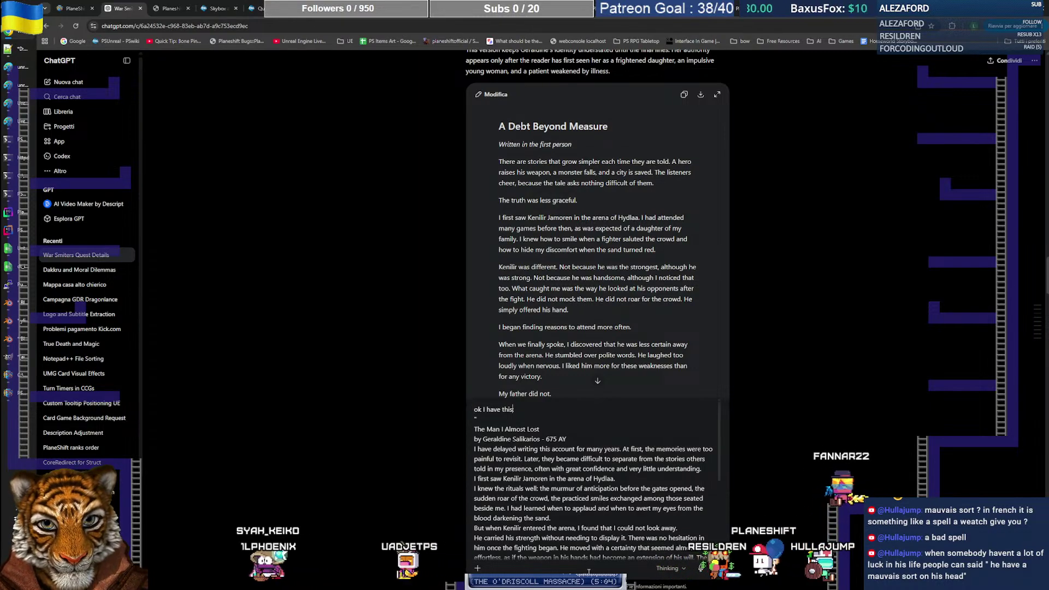
pyautogui.write('approv')
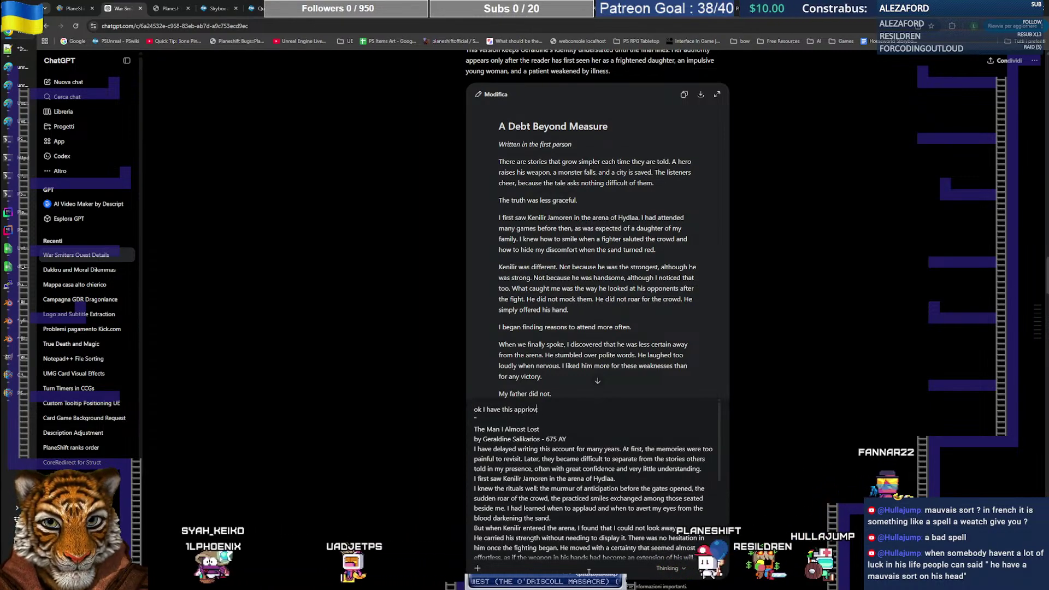
pyautogui.write('ed:')
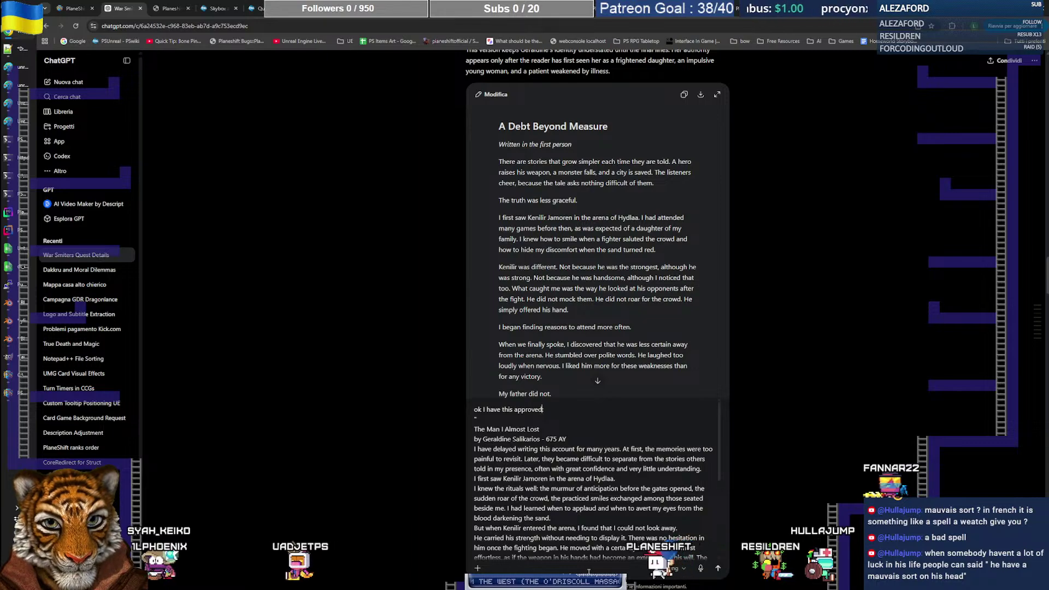
# Step: Below the passage, ask for "the connection with what you wrote before starting with : "My father did not."" and send the message
pyautogui.hotkey('ctrl', 'End')
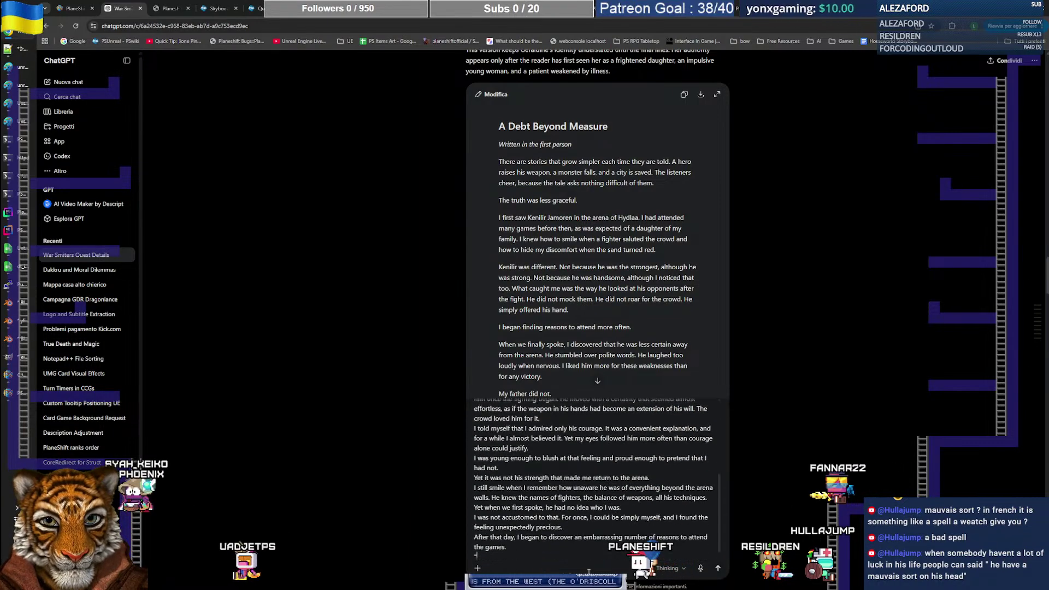
pyautogui.hotkey('shift', 'Return')
pyautogui.write('now w')
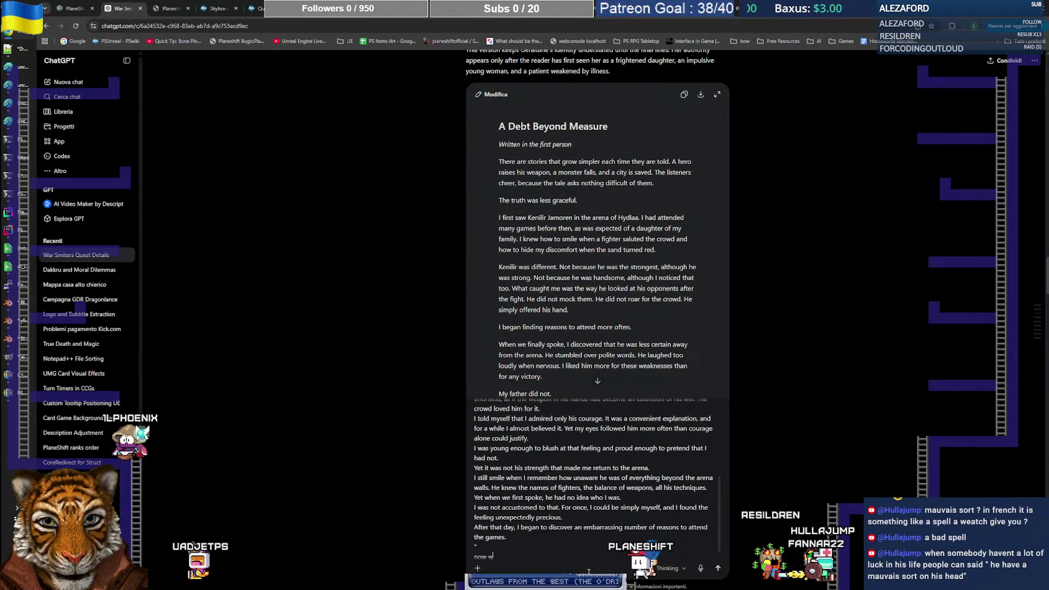
pyautogui.write('e need the cond')
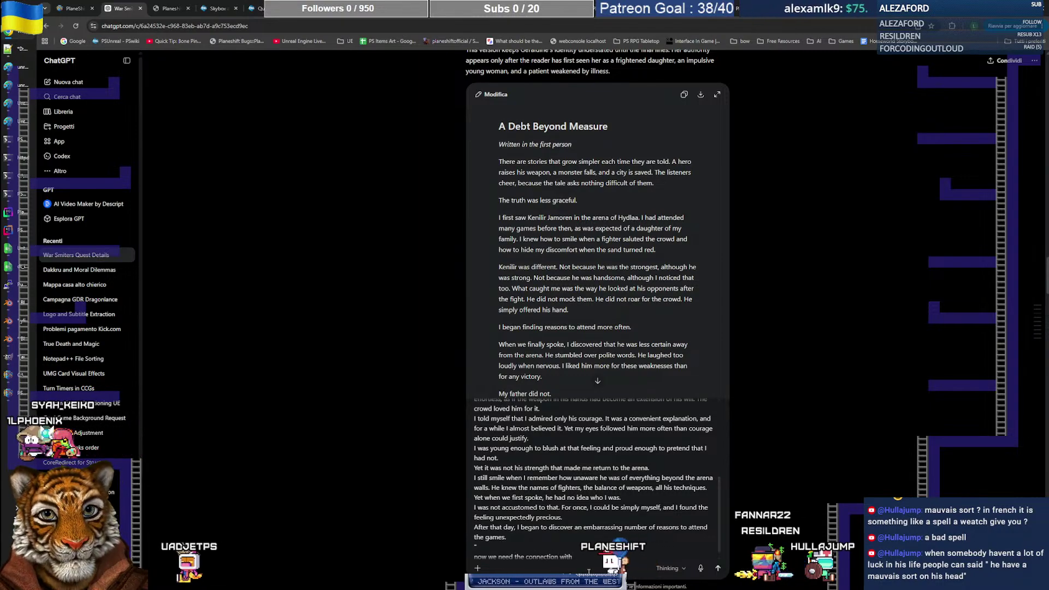
pyautogui.write('ection with what you')
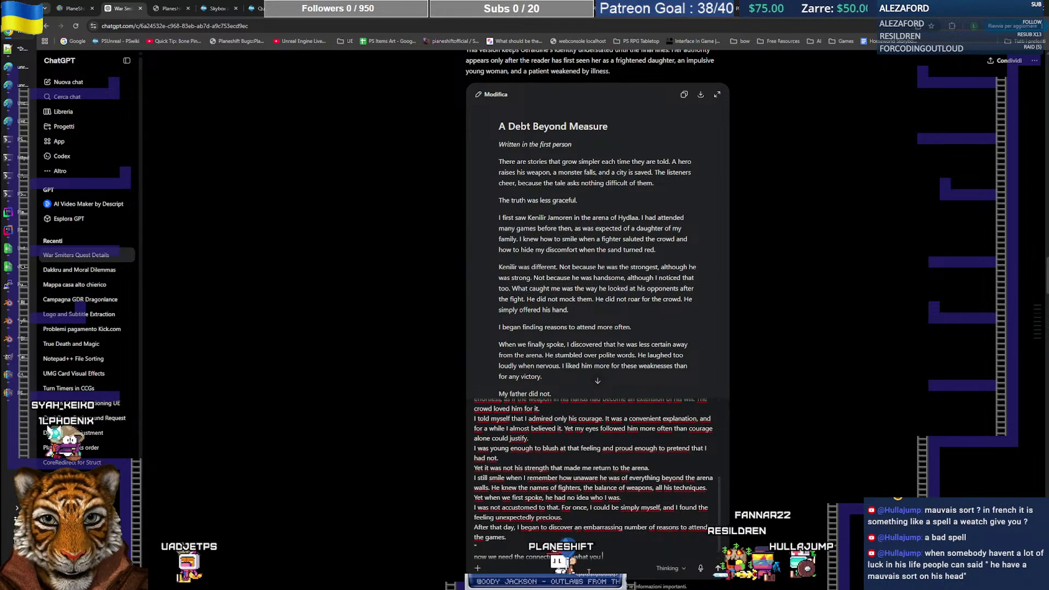
pyautogui.write(' wrote before')
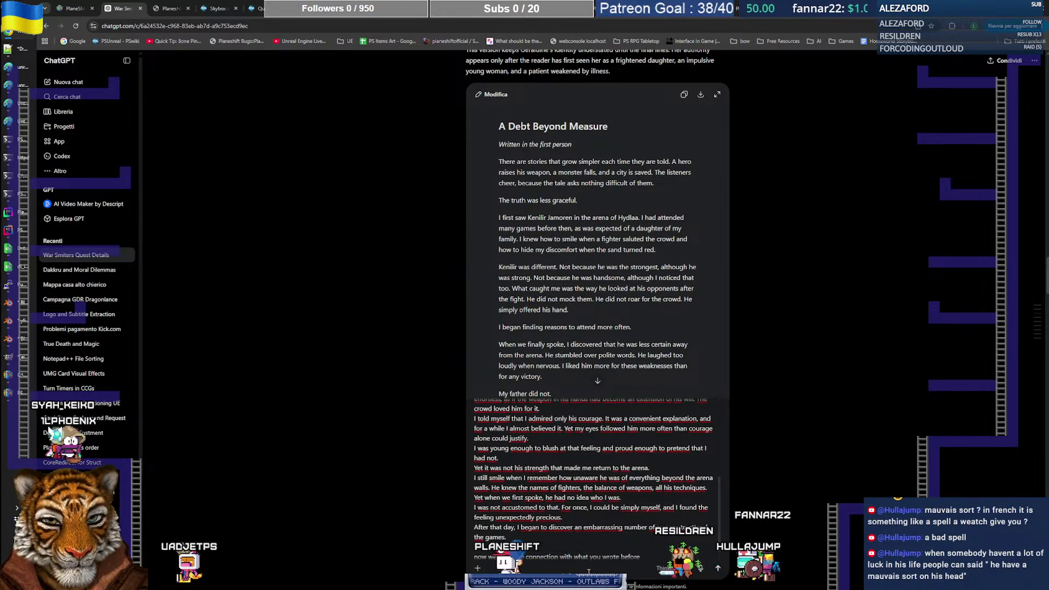
pyautogui.write(' starting with :')
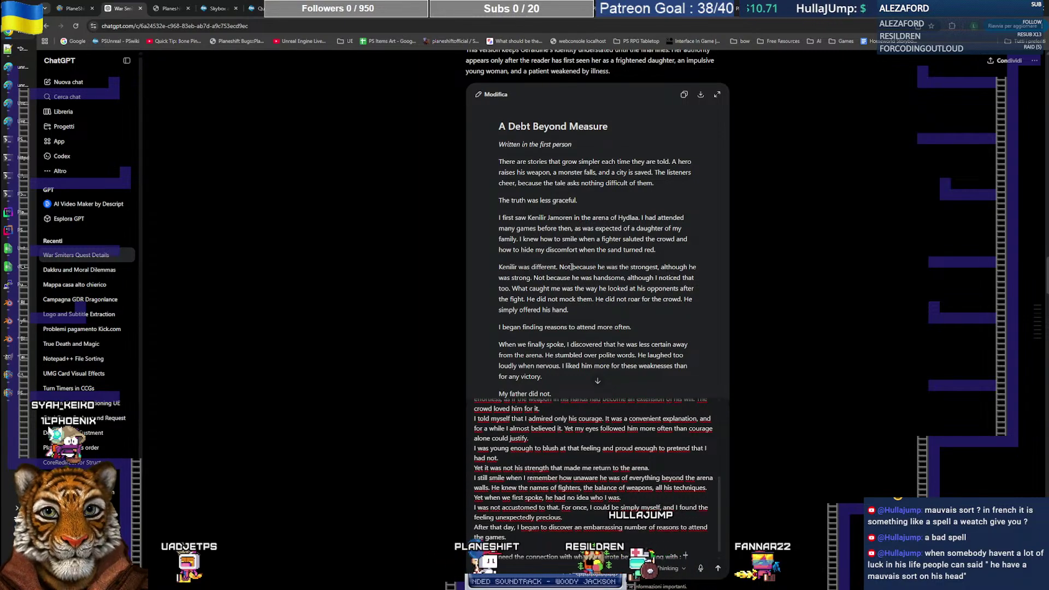
pyautogui.scroll(-1, 571, 266)
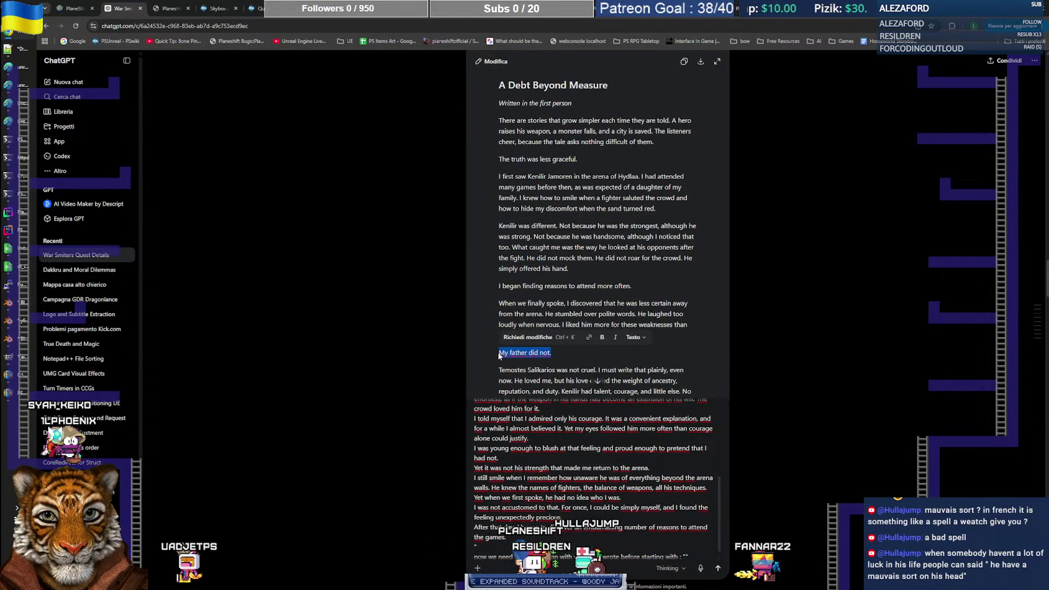
pyautogui.click(686, 556)
pyautogui.write('My father did not.')
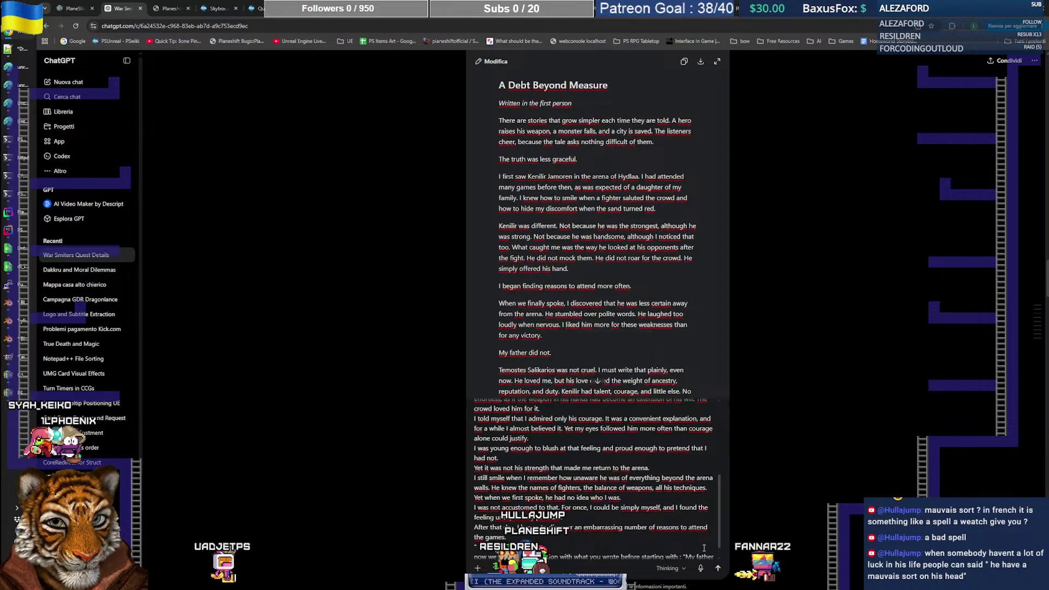
pyautogui.press('Return')
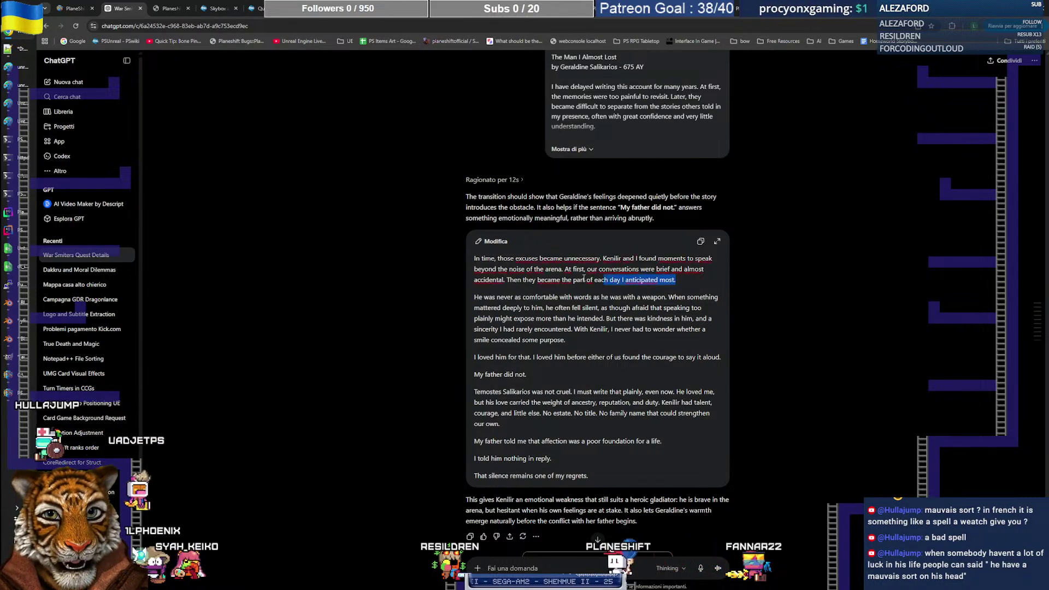
# Step: Copy ChatGPT's new paragraph starting "In time, those excuses became unnecessary" into the text file below the sentence about attending the games
pyautogui.moveTo(583, 279); pyautogui.dragTo(464, 254)
pyautogui.hotkey('alt', 'Tab')
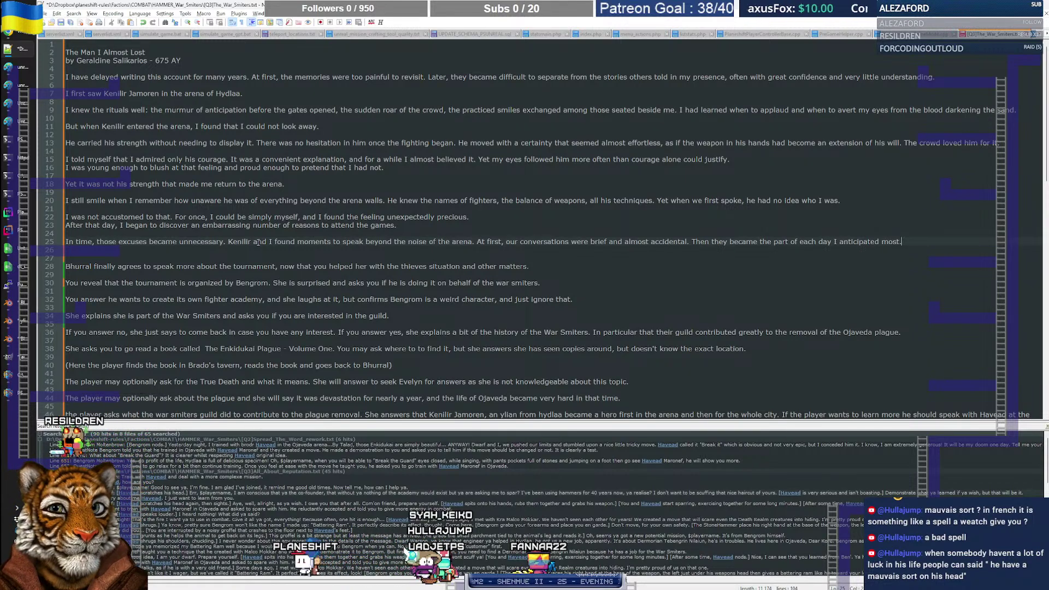
# Step: Replace the new paragraph's text from "At first" onward with ChatGPT's sentence "He was never as comfortable with words as he was with a weapon."
pyautogui.hotkey('alt', 'Tab')
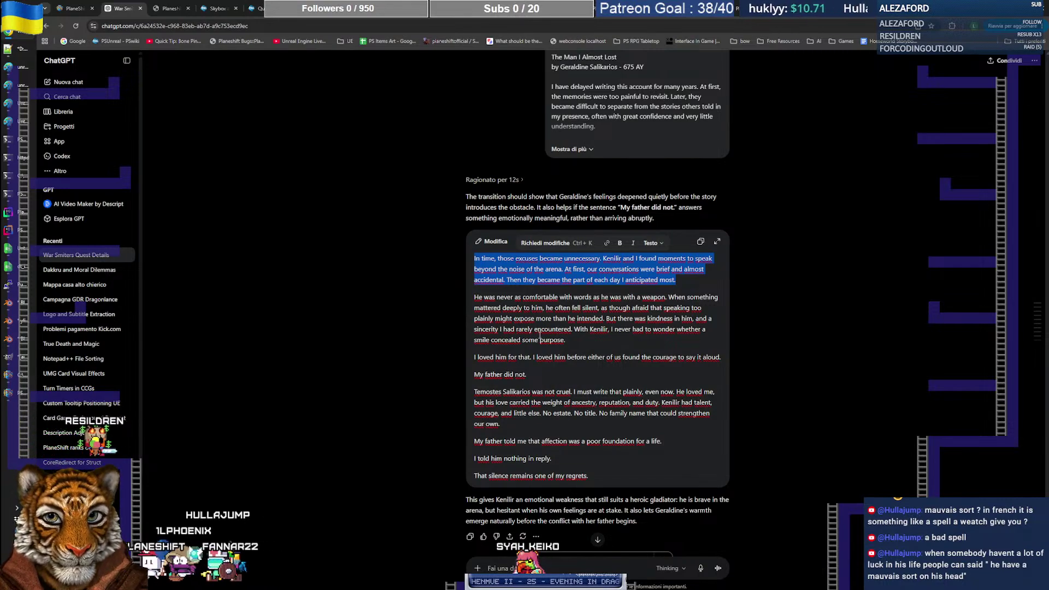
pyautogui.moveTo(476, 297); pyautogui.dragTo(579, 299)
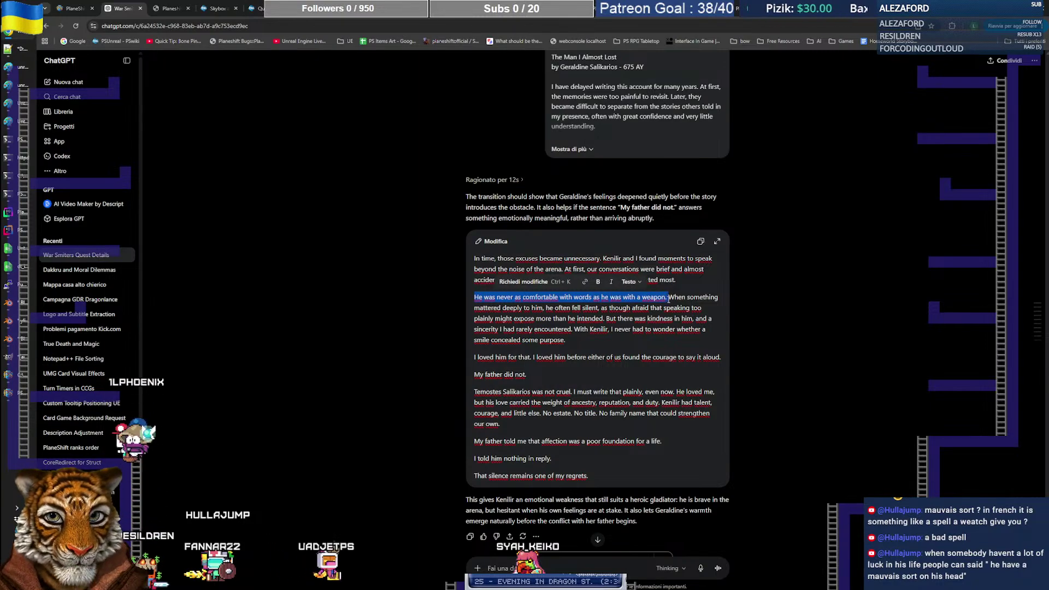
pyautogui.hotkey('alt', 'Tab')
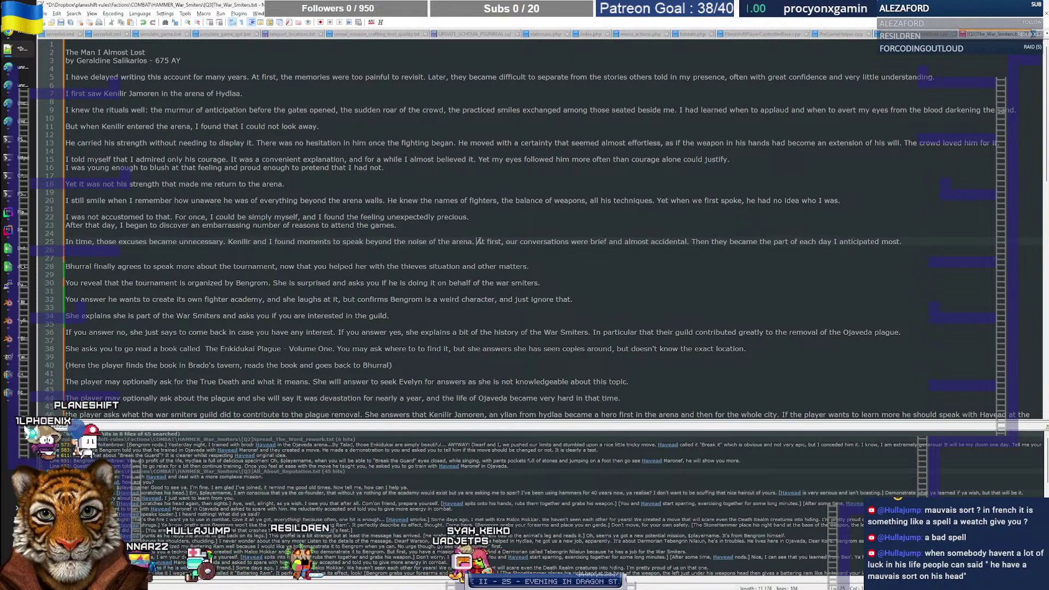
pyautogui.moveTo(477, 241); pyautogui.dragTo(830, 241)
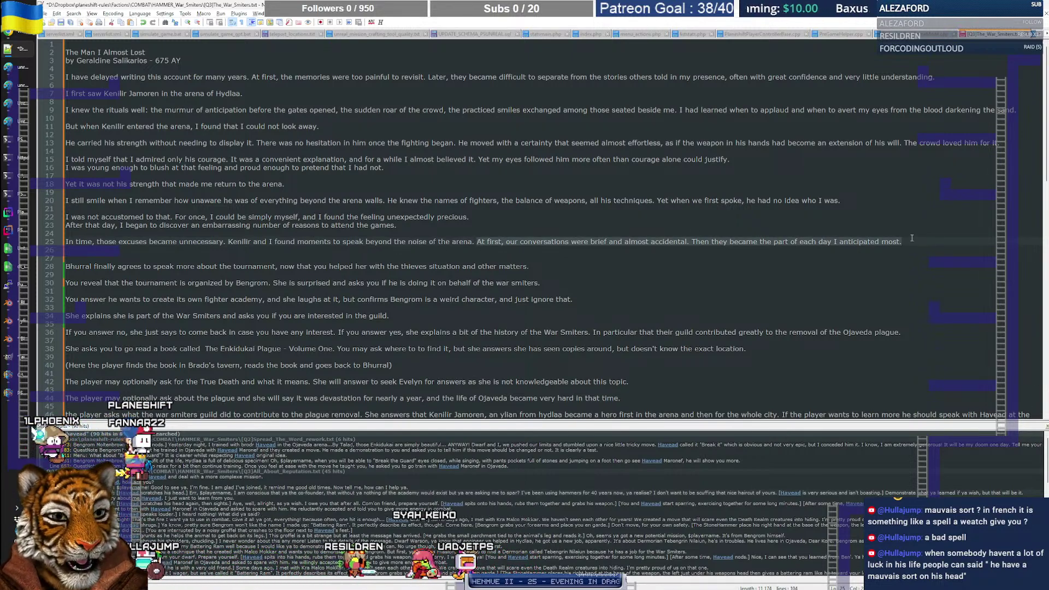
pyautogui.write('He was never as comfortable with words as he was with a weapon.')
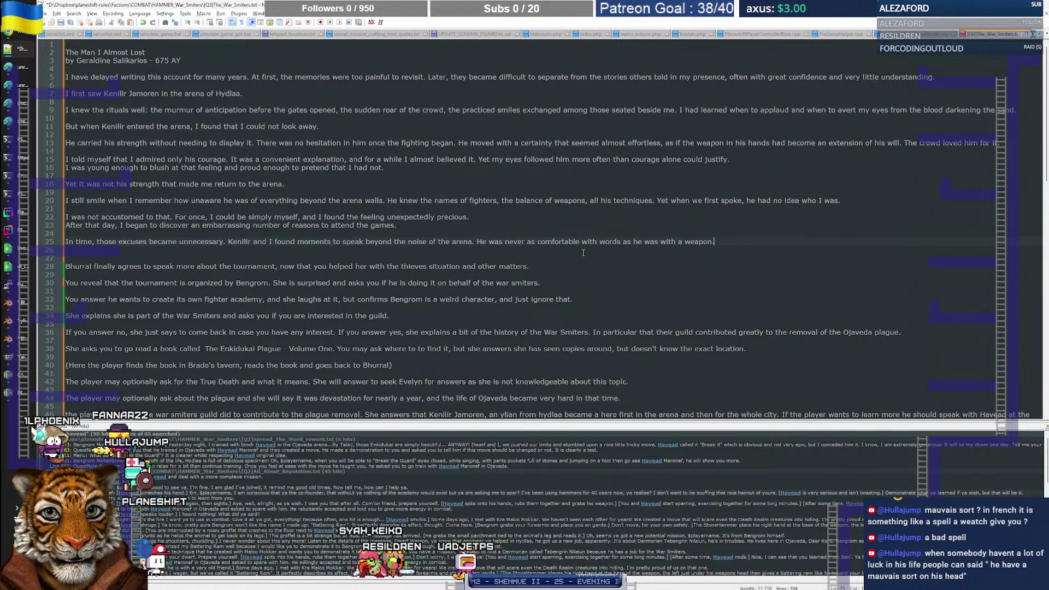
# Step: Append ChatGPT's sentence "But there was kindness in him, and a sincerity I had rarely encountered." to the same paragraph in the text file
pyautogui.hotkey('alt', 'Tab')
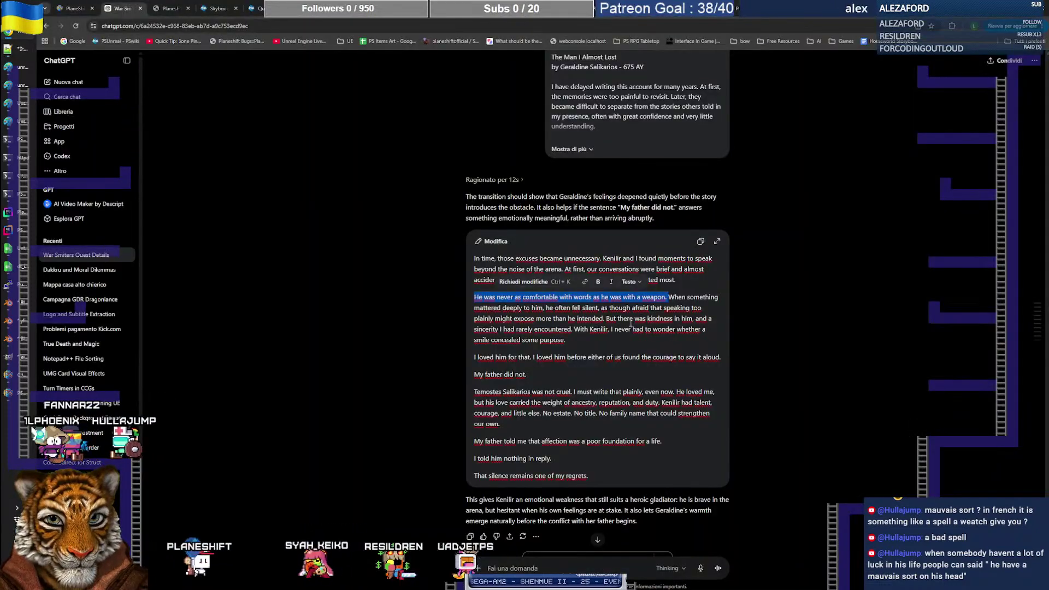
pyautogui.moveTo(608, 319)
pyautogui.mouseDown()
pyautogui.moveTo(668, 320)
pyautogui.moveTo(620, 327)
pyautogui.mouseUp()
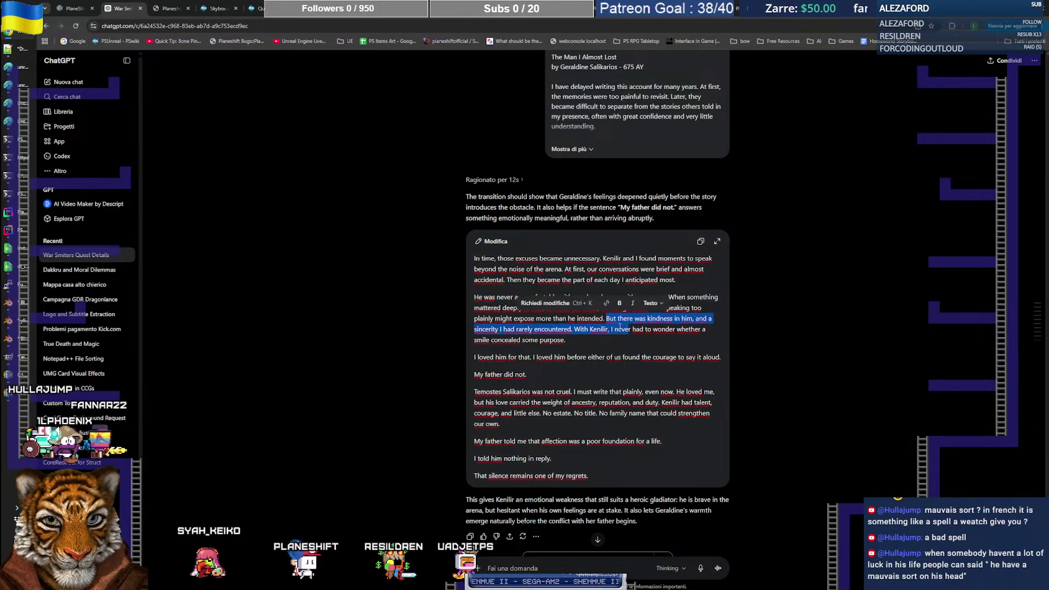
pyautogui.moveTo(547, 328); pyautogui.dragTo(576, 329)
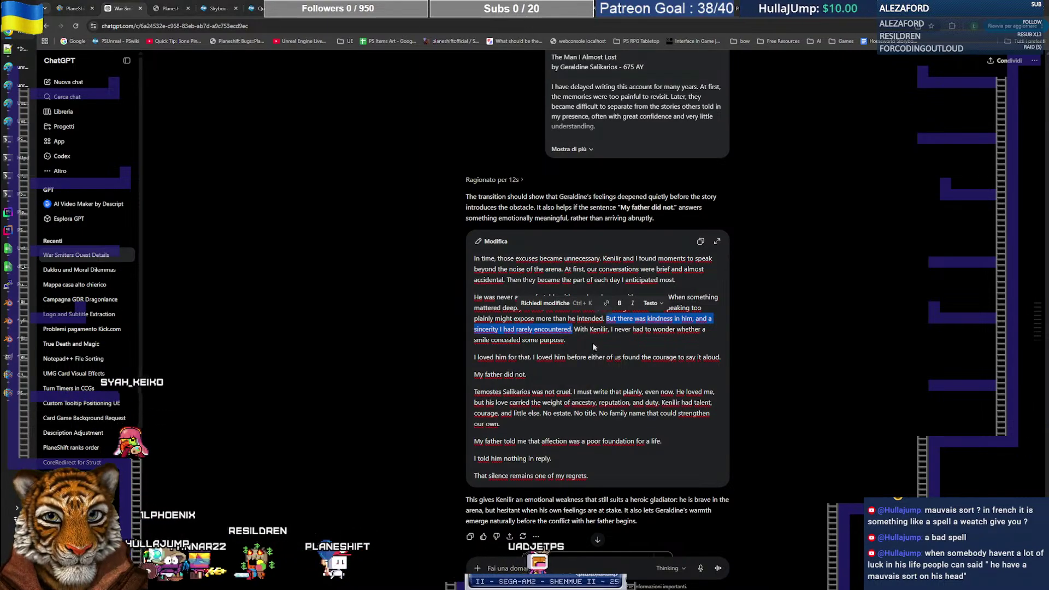
pyautogui.hotkey('alt', 'Tab')
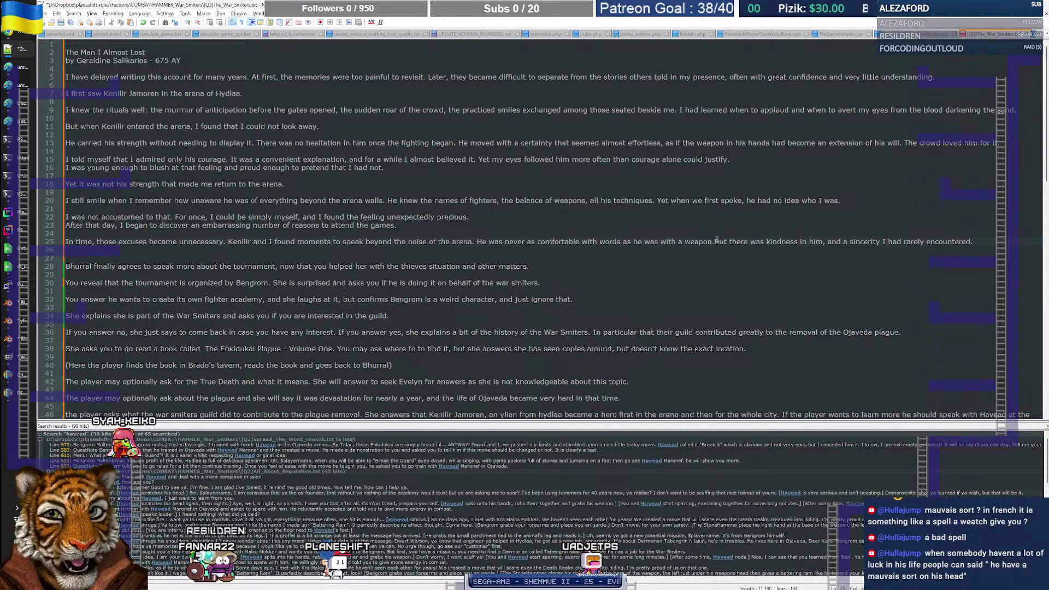
# Step: Copy ChatGPT's line "I loved him for that. I loved him before either of us found the courage to say it aloud." in as a new paragraph
pyautogui.hotkey('alt', 'Tab')
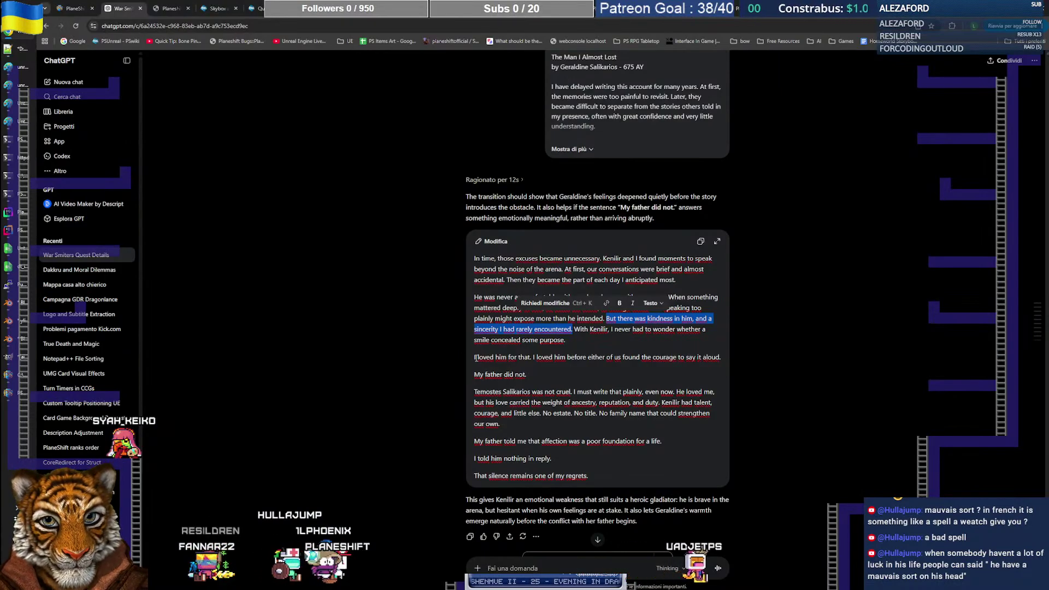
pyautogui.moveTo(476, 358); pyautogui.dragTo(519, 362)
pyautogui.click(518, 360)
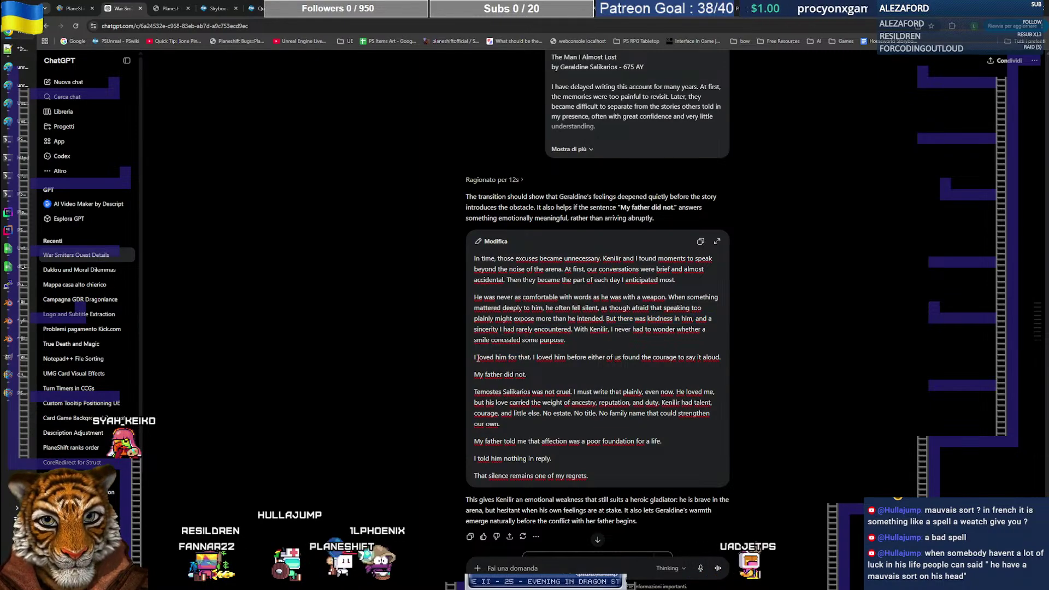
pyautogui.moveTo(475, 358); pyautogui.dragTo(723, 358)
pyautogui.hotkey('ctrl', 'c')
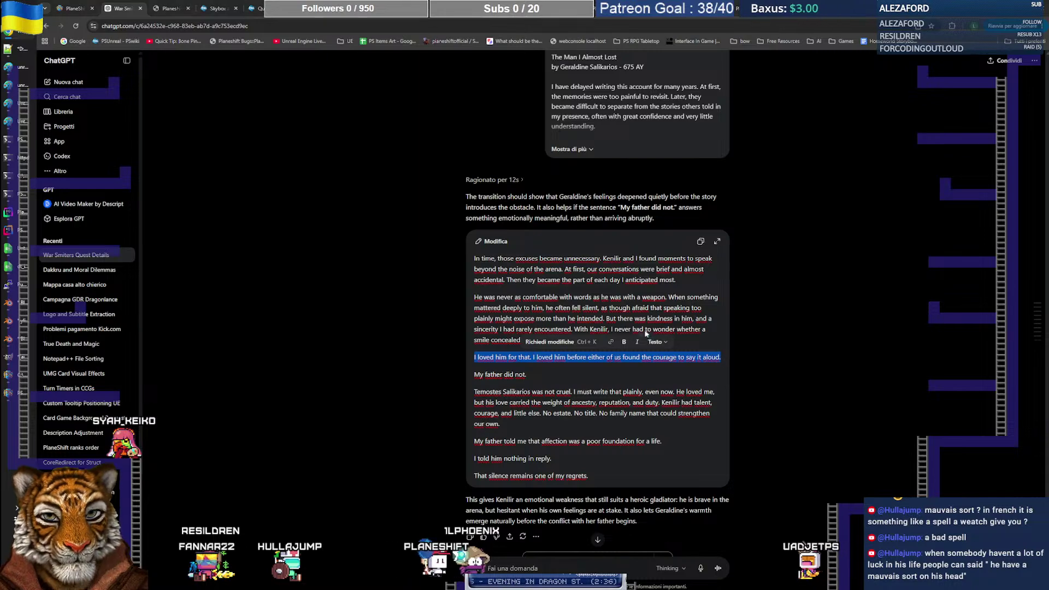
pyautogui.hotkey('alt', 'Tab')
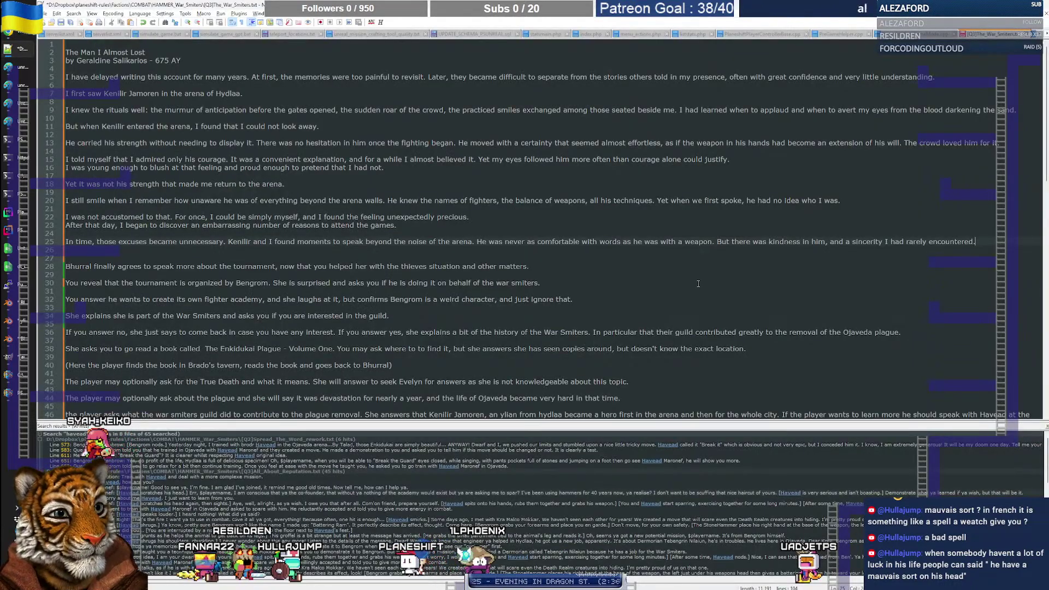
pyautogui.hotkey('ctrl', 'v')
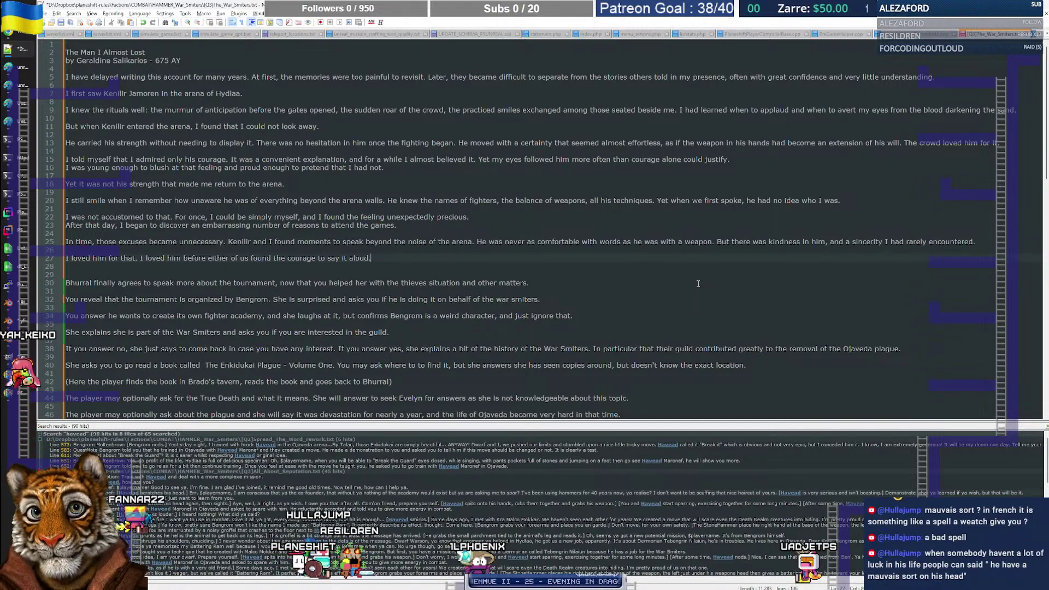
# Step: Copy "My father did not." from ChatGPT's reply into the text file as its own paragraph, followed by blank lines
pyautogui.press('Return')
pyautogui.press('Return')
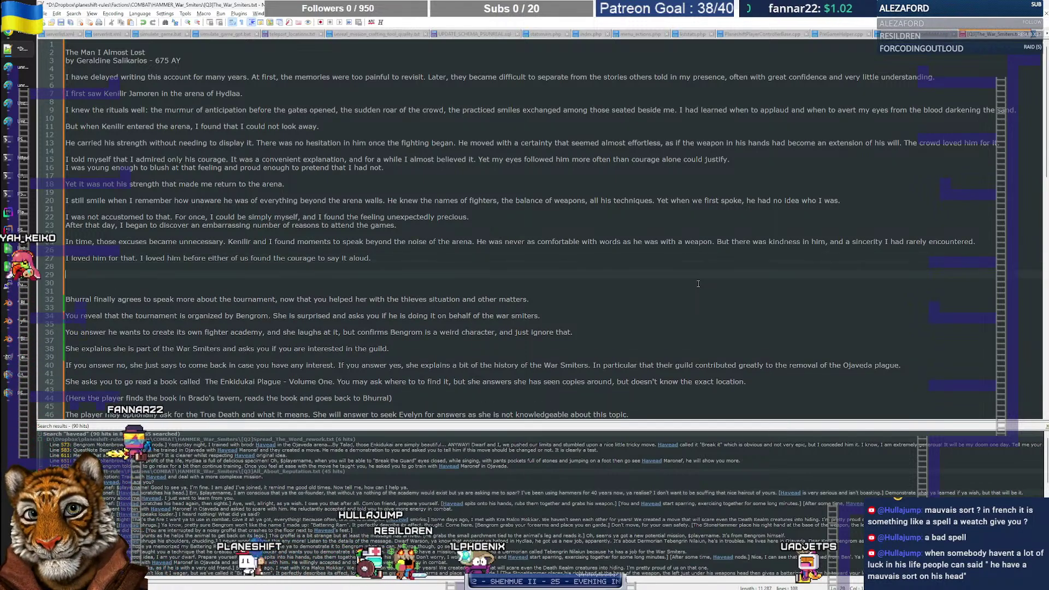
pyautogui.hotkey('alt', 'Tab')
pyautogui.moveTo(527, 375); pyautogui.dragTo(474, 377)
pyautogui.hotkey('ctrl', 'c')
pyautogui.hotkey('alt', 'Tab')
pyautogui.hotkey('ctrl', 'v')
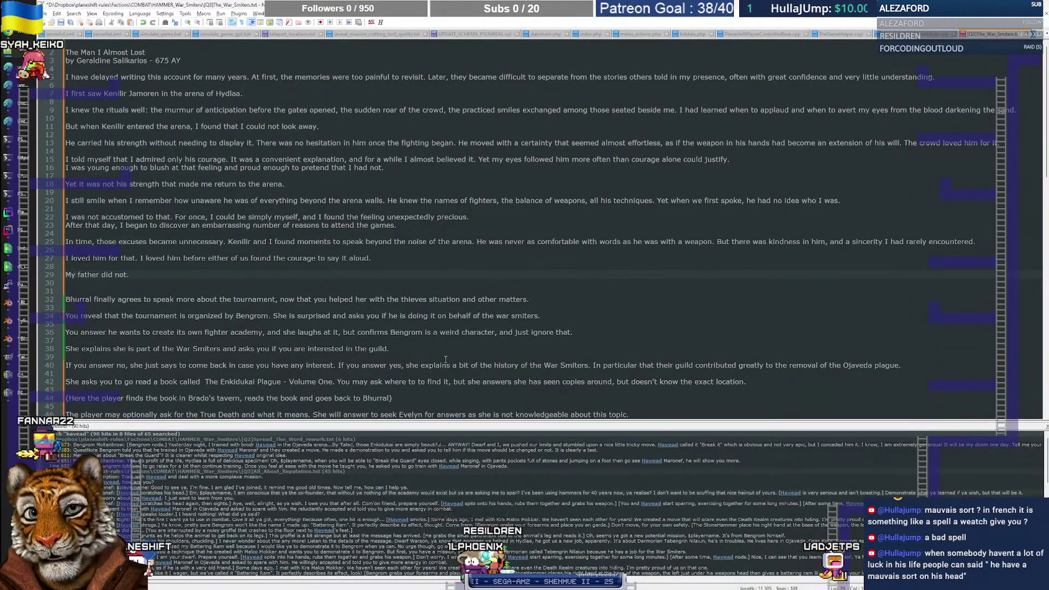
pyautogui.press('Return')
pyautogui.press('Return')
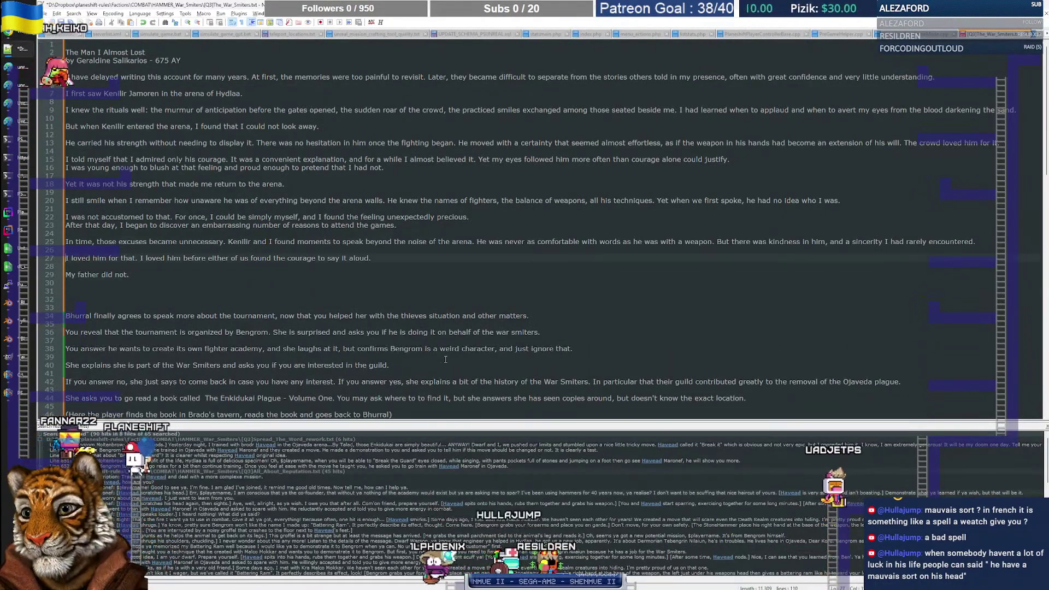
# Step: Remove the blank line above "I loved him for that." and add an empty line below "My father did not." in the text file
pyautogui.press('BackSpace')
pyautogui.press('Down')
pyautogui.press('Down')
pyautogui.press('End')
pyautogui.press('Left')
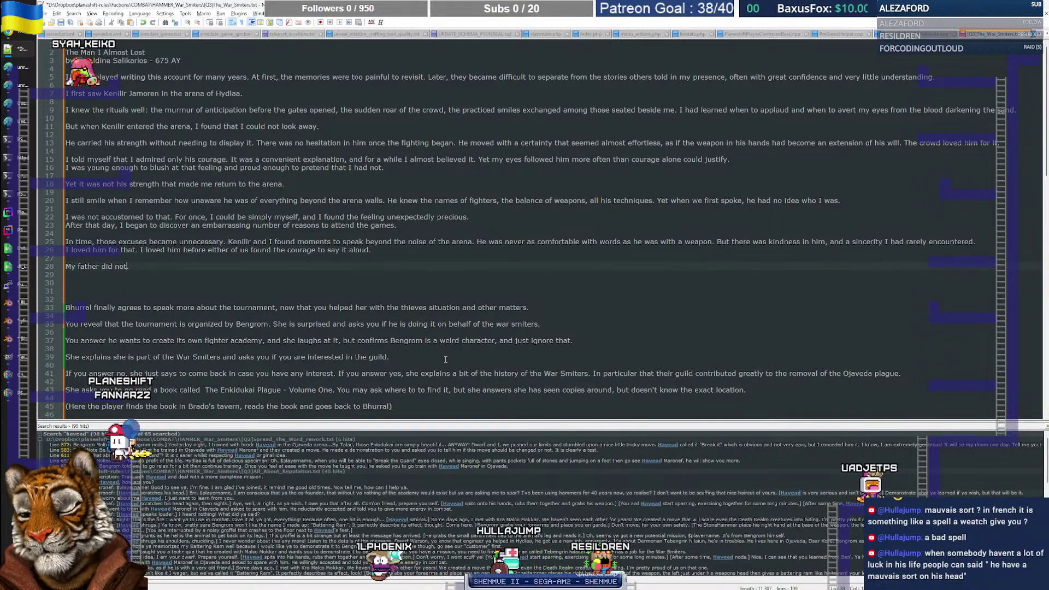
pyautogui.press('Down')
pyautogui.press('Return')
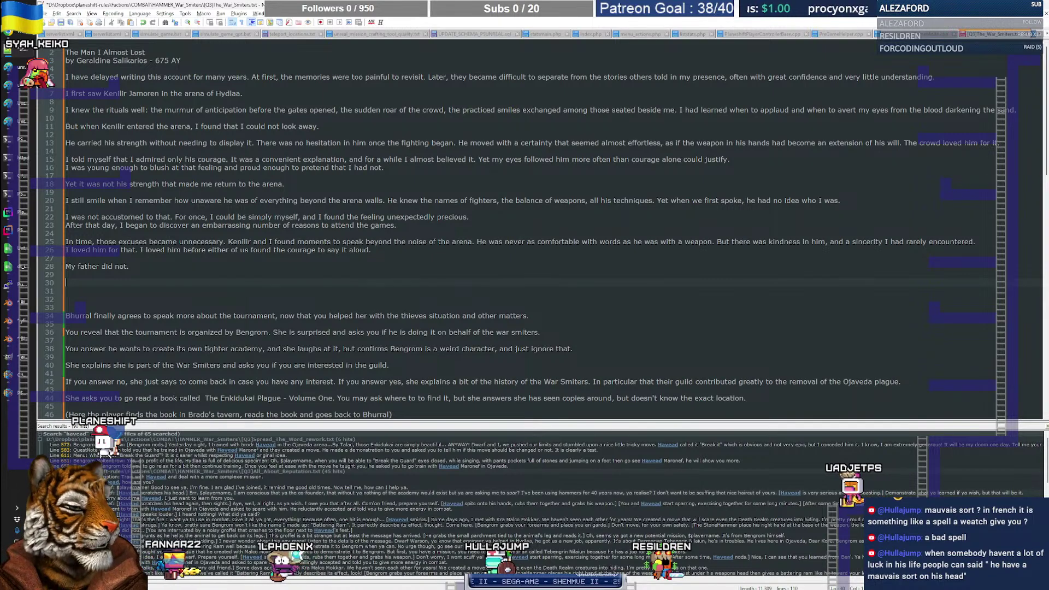
# Step: Copy ChatGPT's paragraph beginning "Temostes Salikarios was not cruel." into the text file below "My father did not."
pyautogui.hotkey('alt', 'Tab')
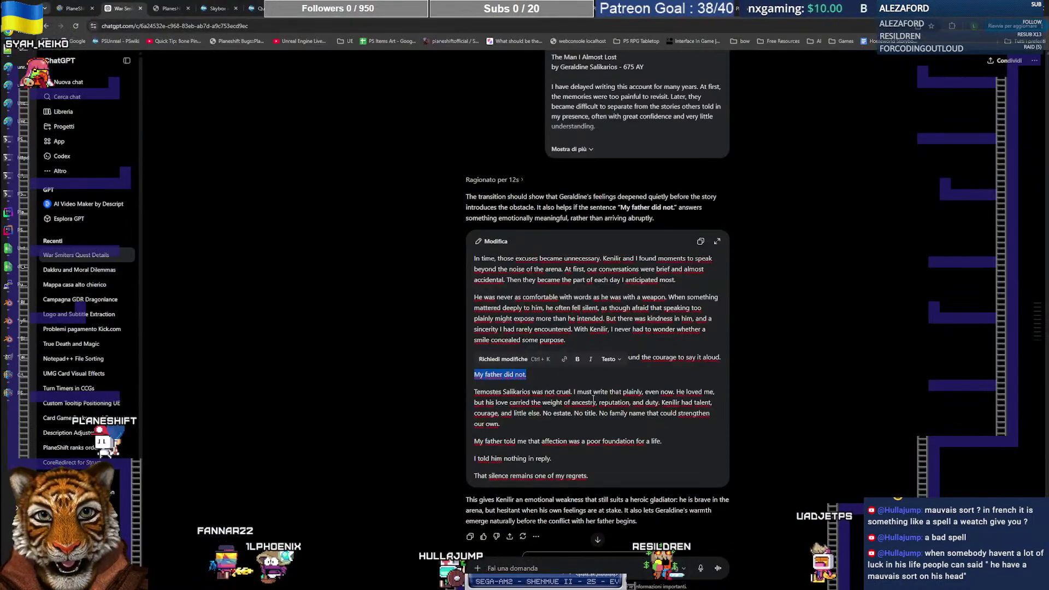
pyautogui.scroll(-1, 679, 361)
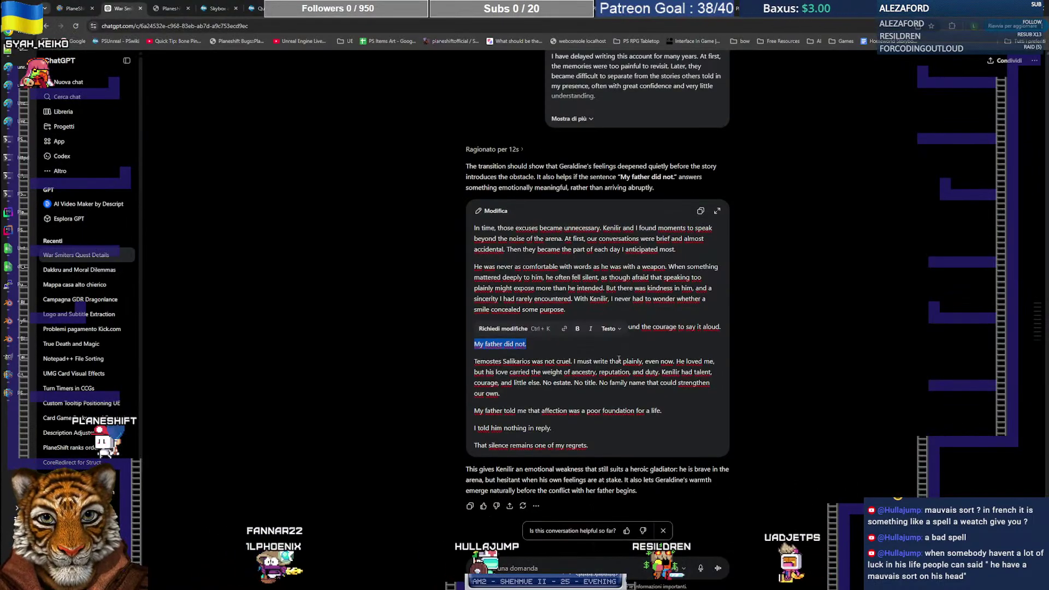
pyautogui.click(650, 370)
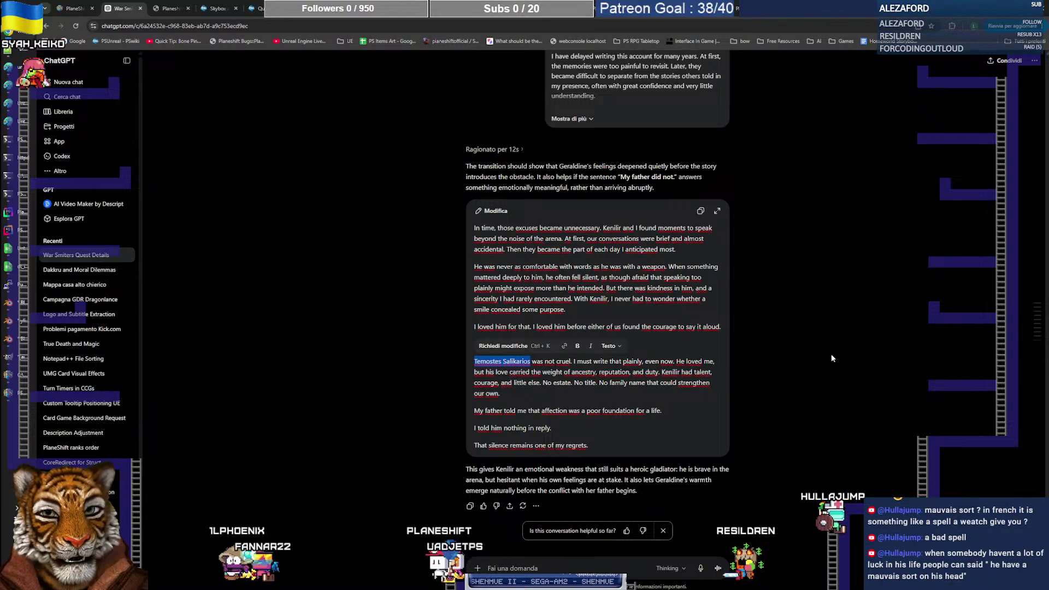
pyautogui.tripleClick(467, 362)
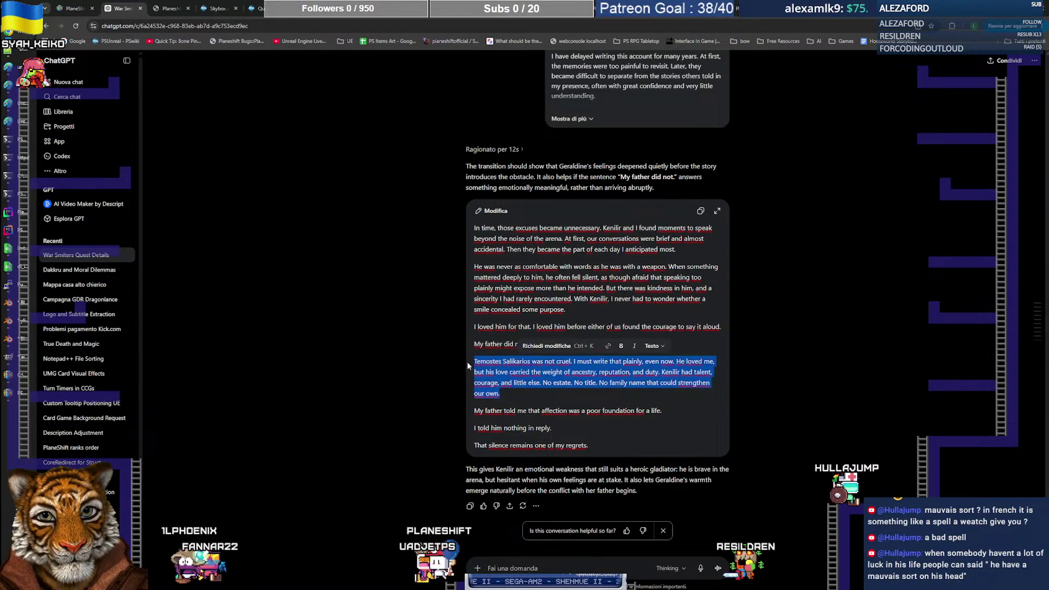
pyautogui.hotkey('alt', 'Tab')
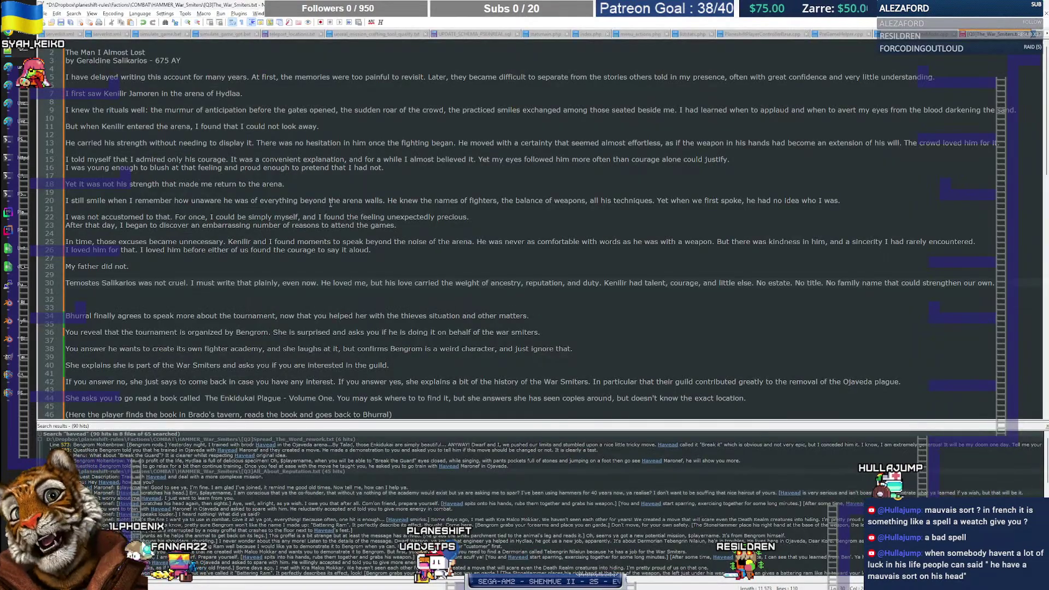
# Step: Review and copy the three closing lines of ChatGPT's passage, from "My father told me that affection" to "That silence remains one of my regrets."
pyautogui.hotkey('alt', 'Tab')
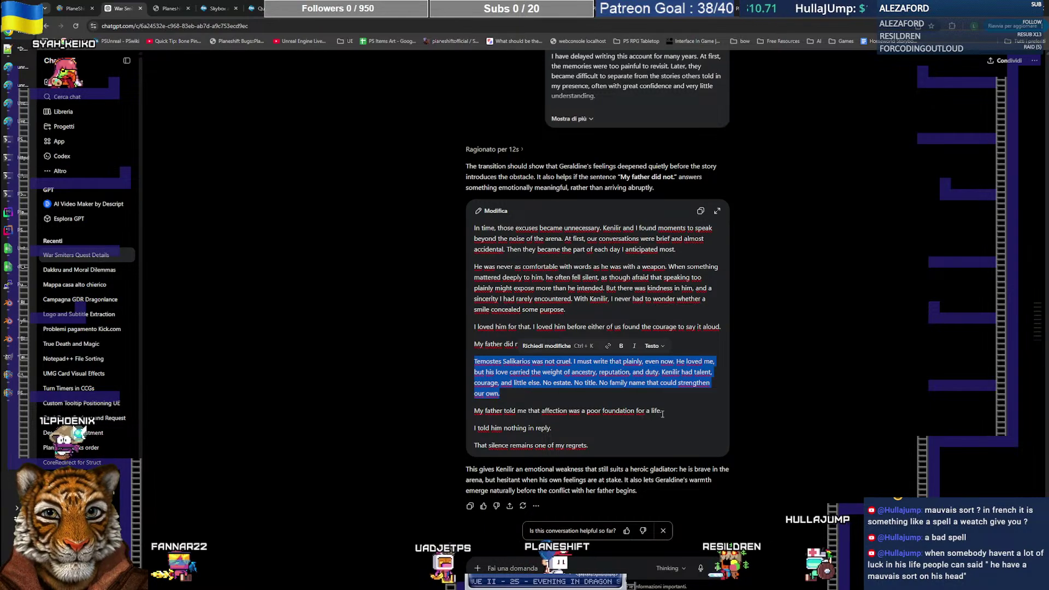
pyautogui.doubleClick(555, 411)
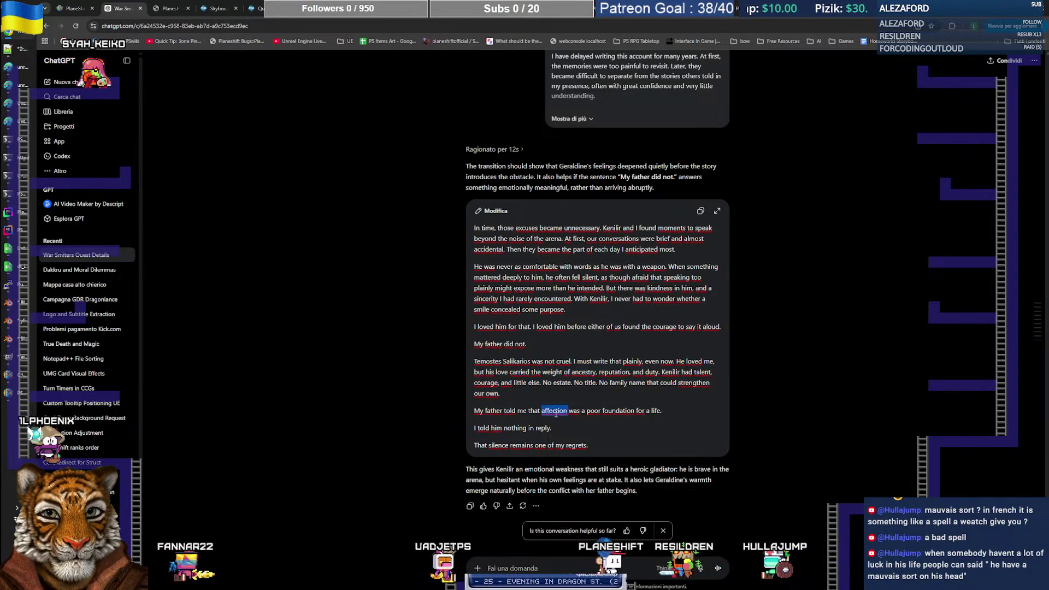
pyautogui.click(625, 414)
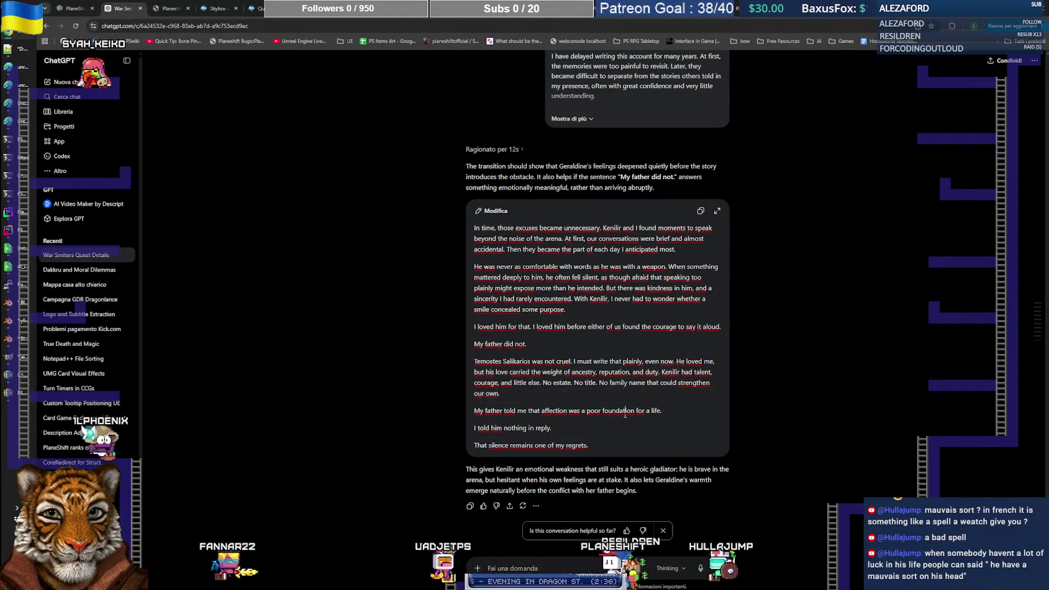
pyautogui.moveTo(689, 411); pyautogui.dragTo(473, 411)
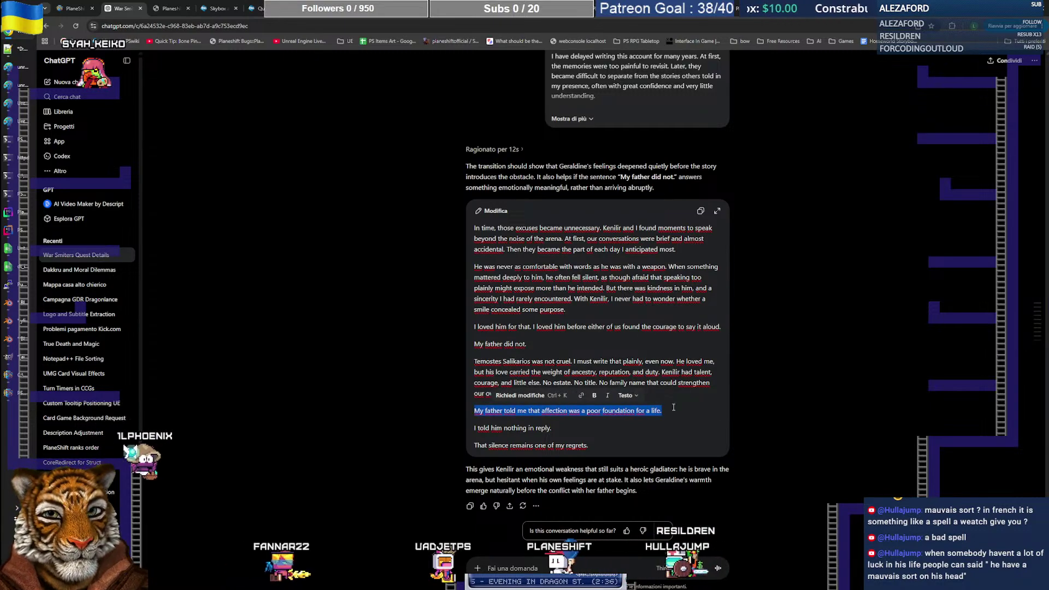
pyautogui.moveTo(678, 409); pyautogui.dragTo(471, 409)
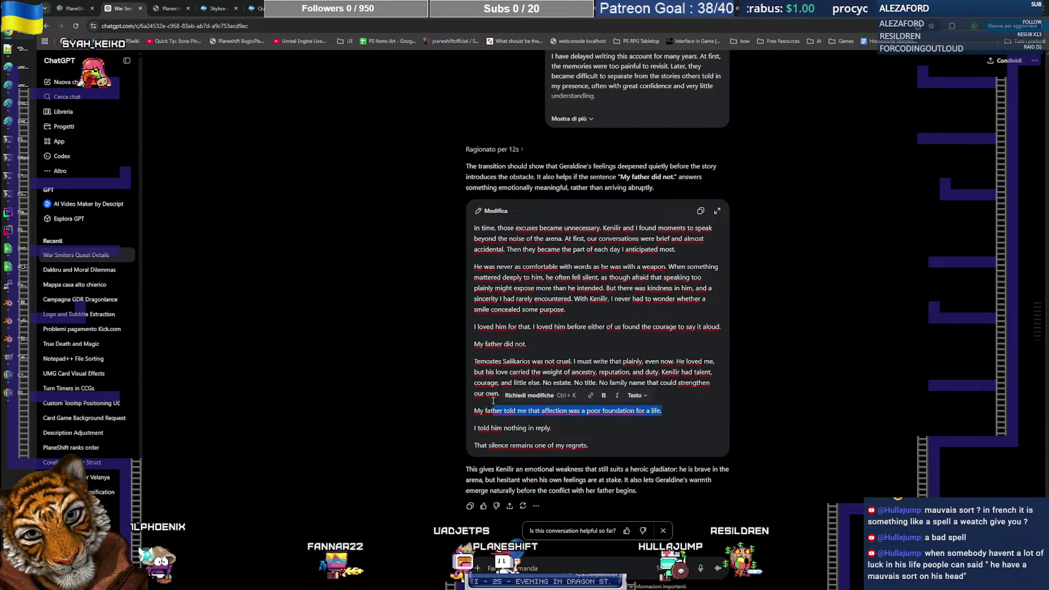
pyautogui.click(681, 411)
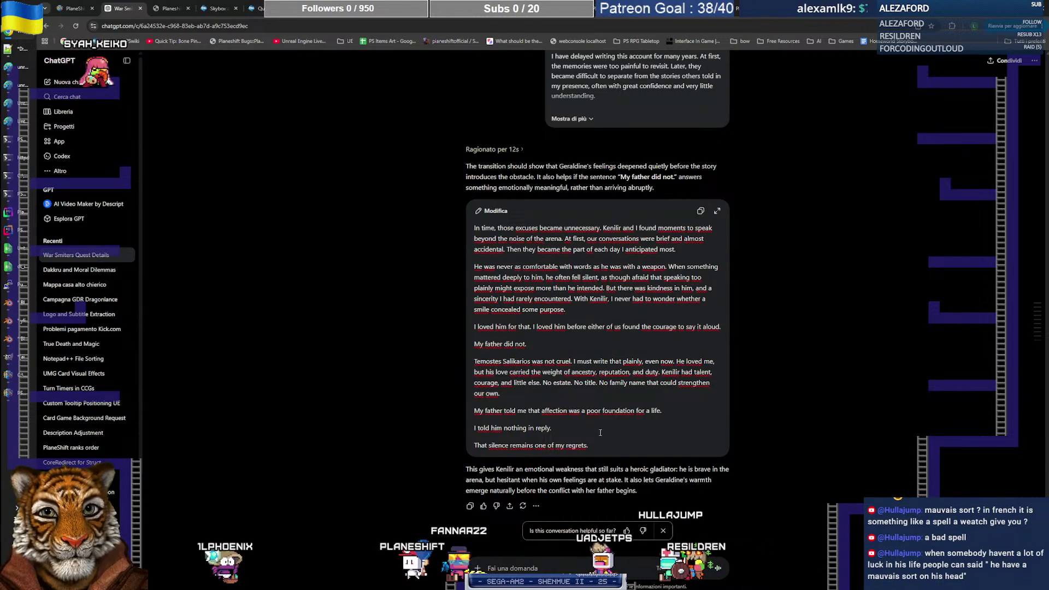
pyautogui.moveTo(529, 443); pyautogui.dragTo(468, 445)
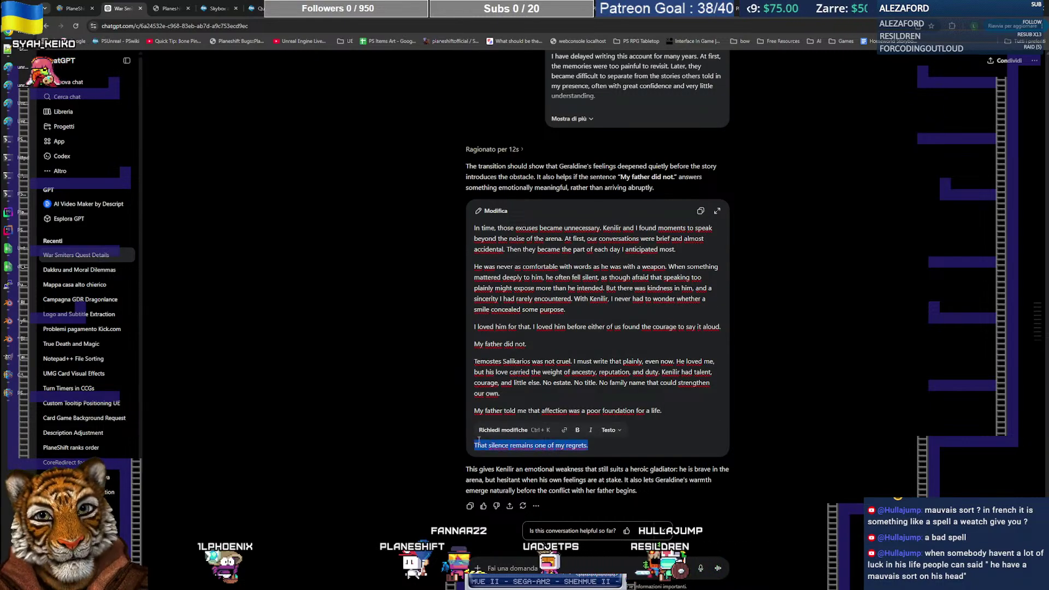
pyautogui.click(755, 429)
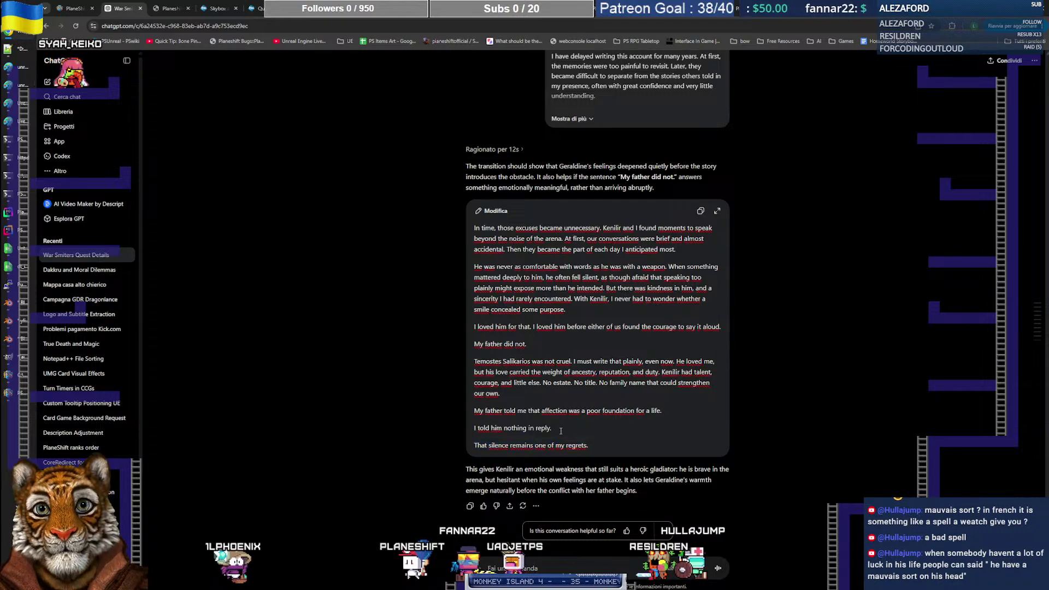
pyautogui.moveTo(563, 428); pyautogui.dragTo(473, 429)
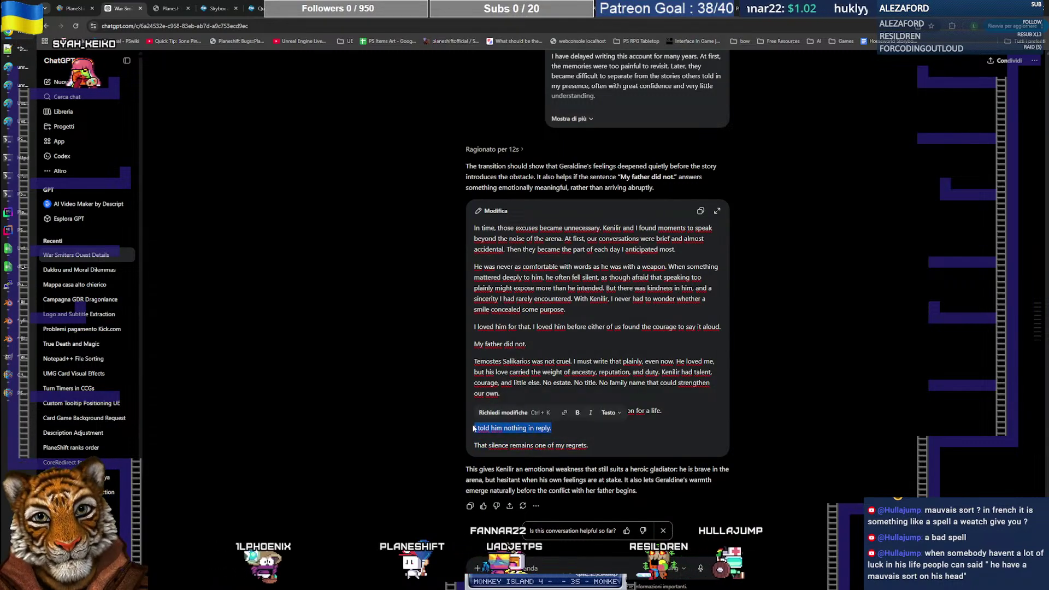
pyautogui.click(563, 430)
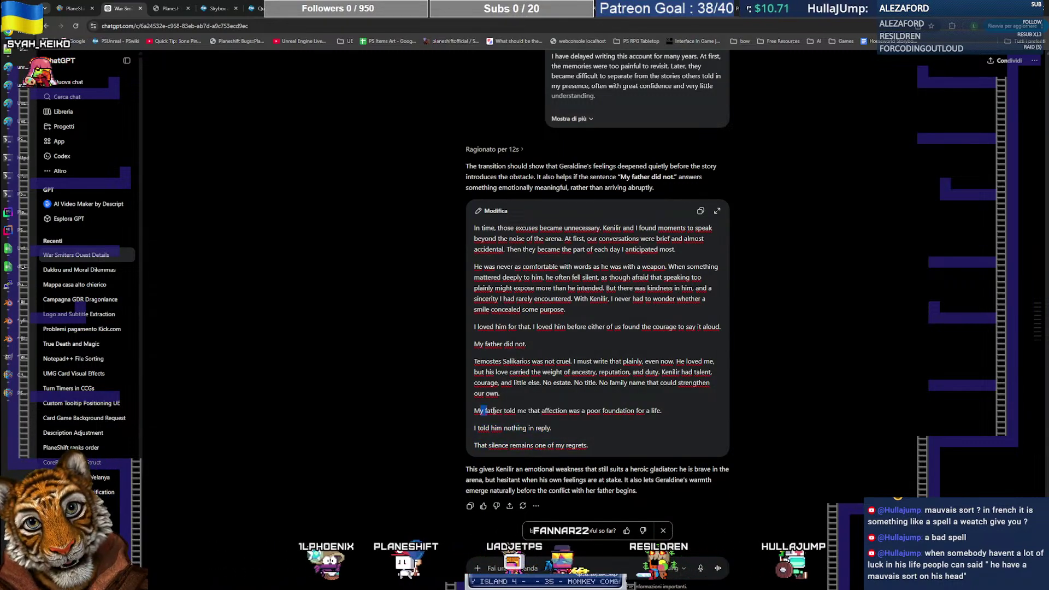
pyautogui.moveTo(480, 411); pyautogui.dragTo(652, 412)
pyautogui.click(596, 442)
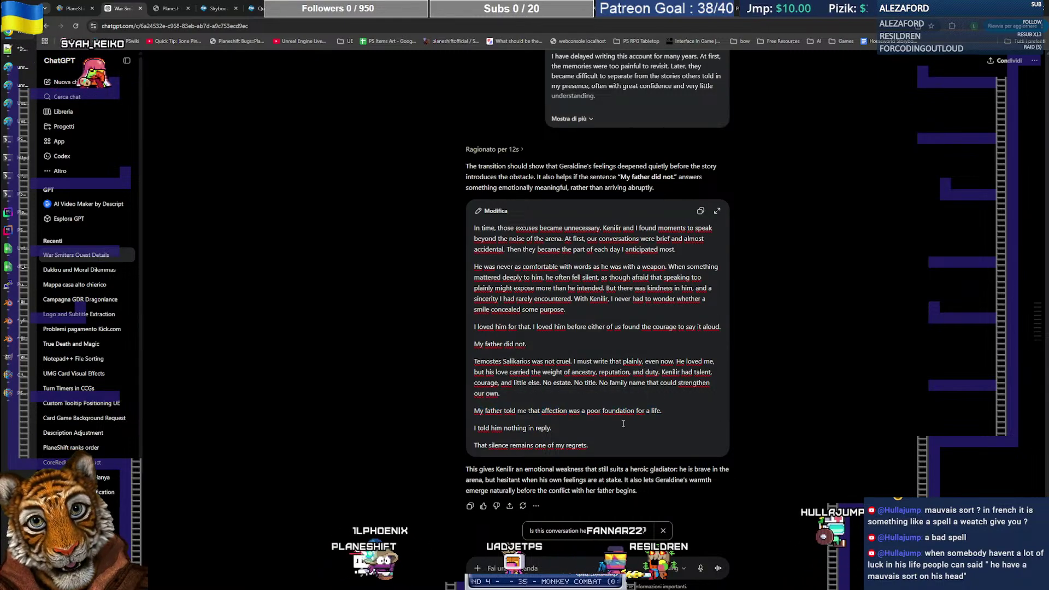
pyautogui.moveTo(596, 443); pyautogui.dragTo(468, 413)
pyautogui.hotkey('ctrl', 'c')
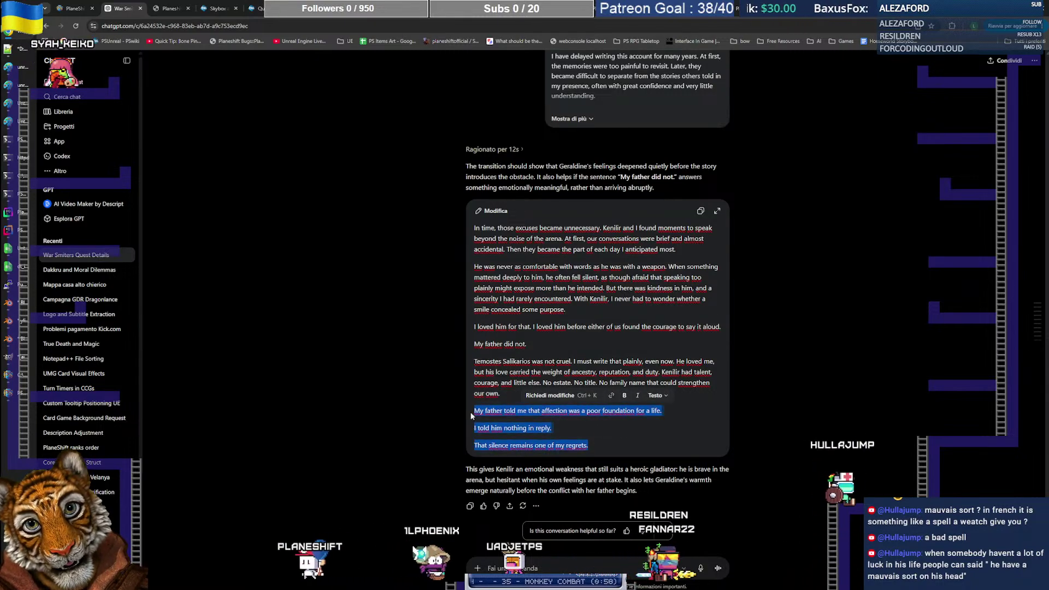
# Step: Begin a ChatGPT prompt reading "On this part I want an alternative for the first phrase, I think the father"
pyautogui.click(558, 569)
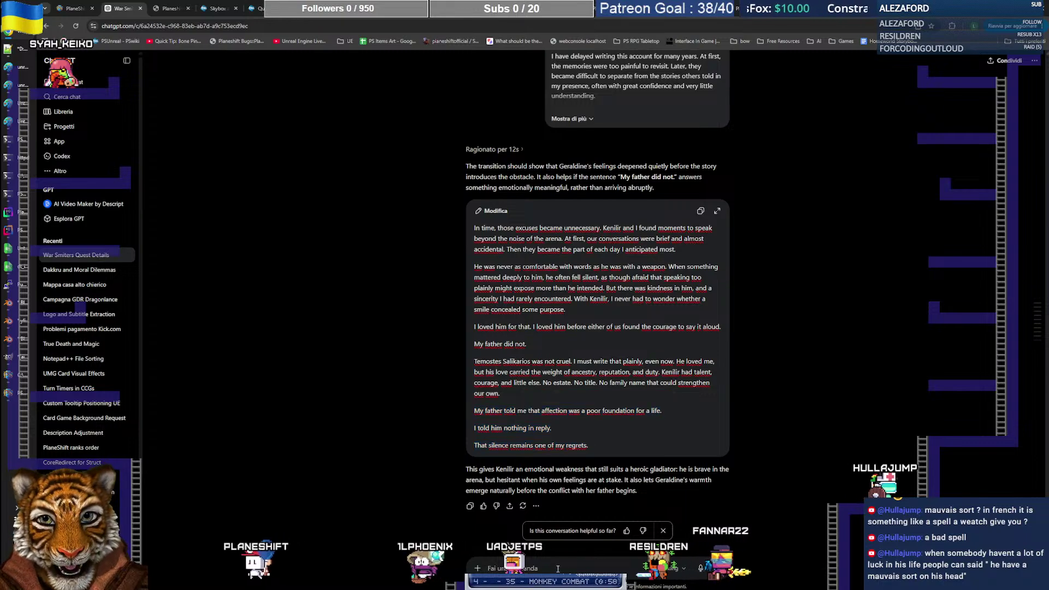
pyautogui.write('On th')
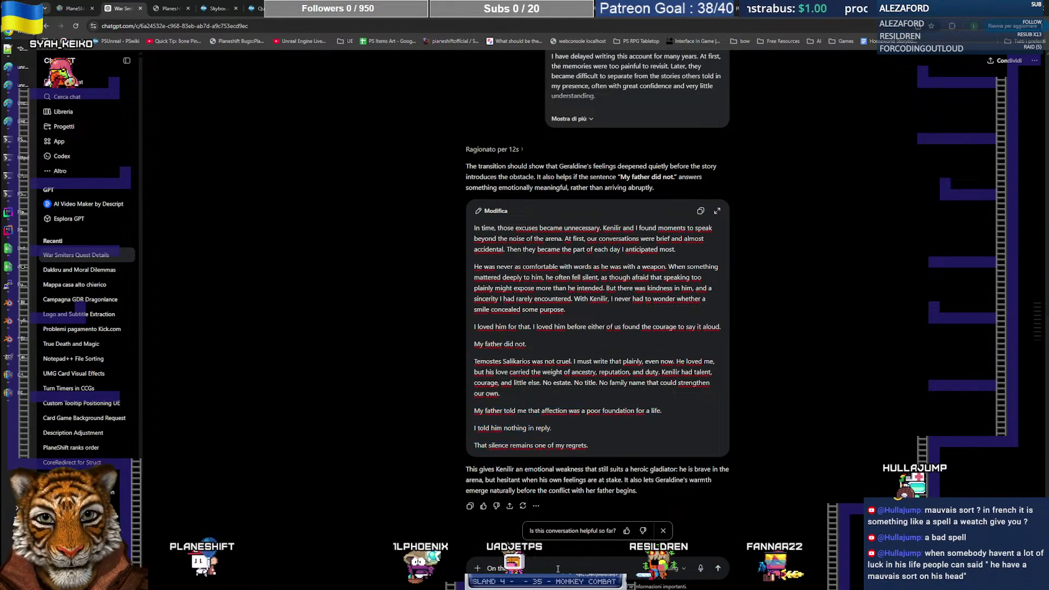
pyautogui.write('is part I')
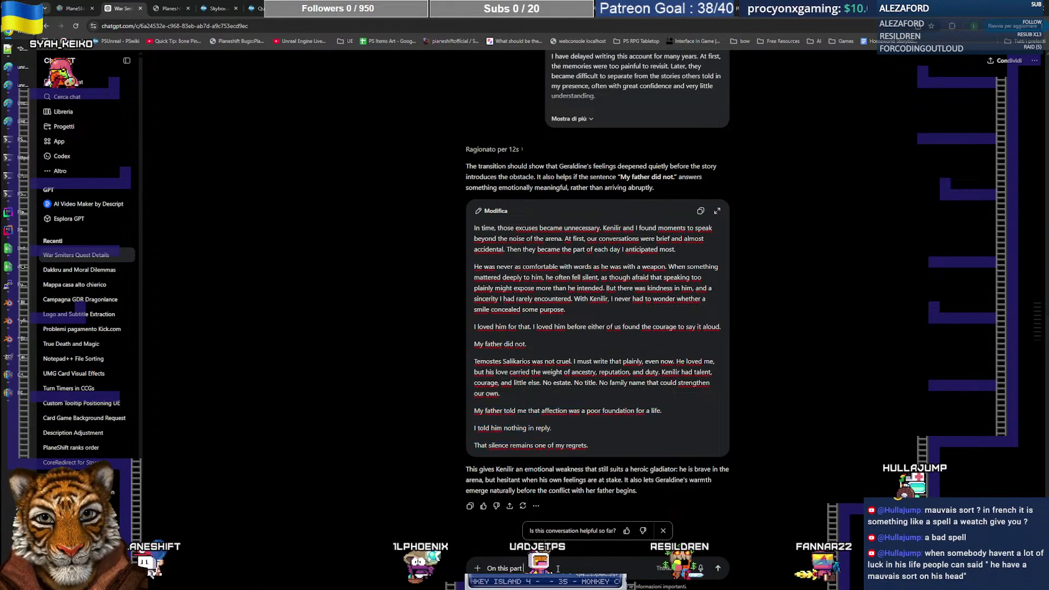
pyautogui.write(' want an alternat')
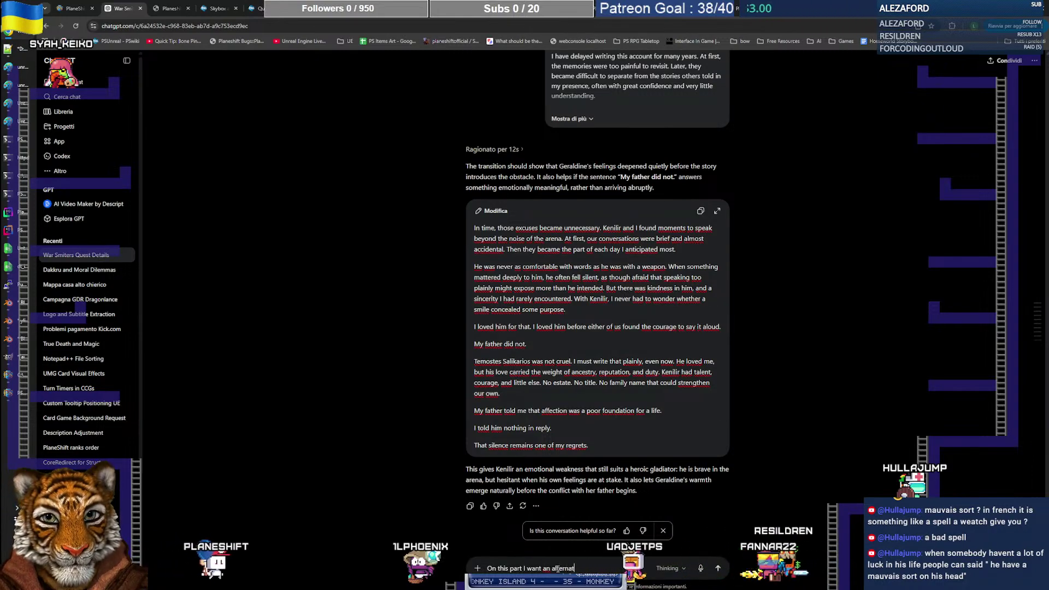
pyautogui.write('ive for the first ph')
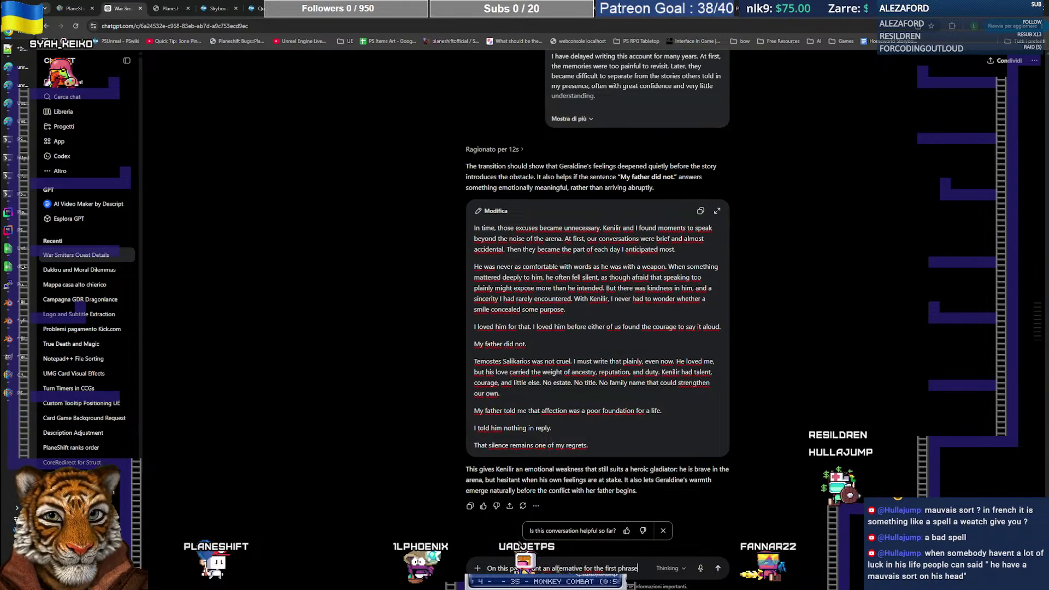
pyautogui.write('rase')
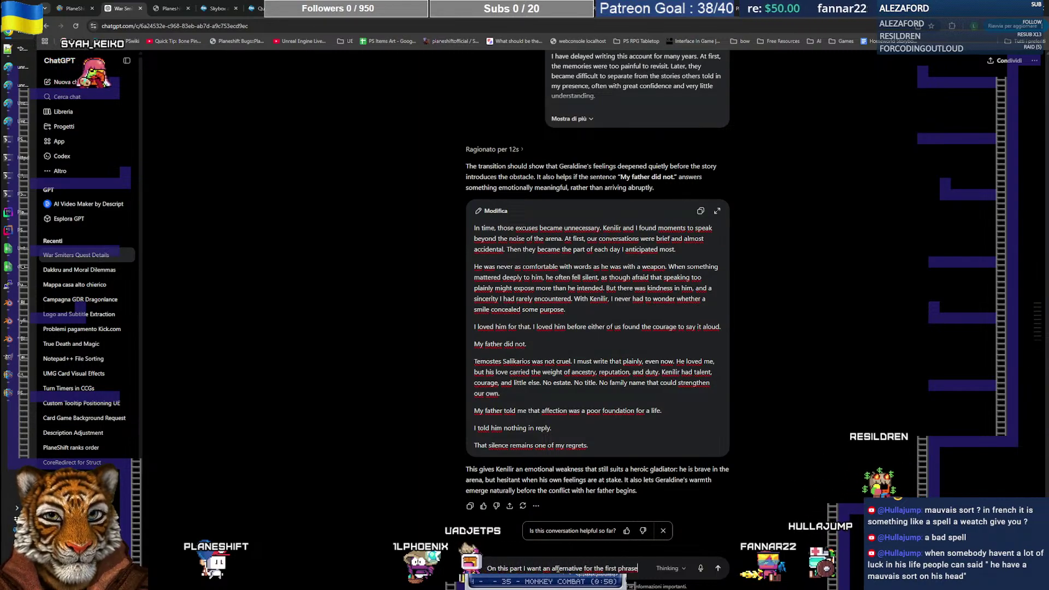
pyautogui.write(', I think th')
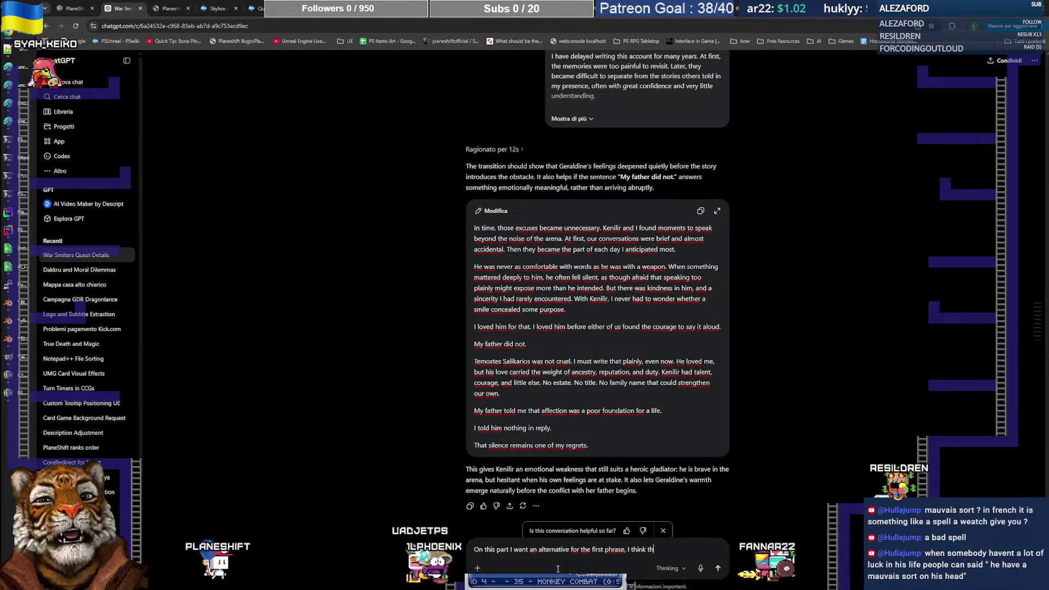
pyautogui.write('e father')
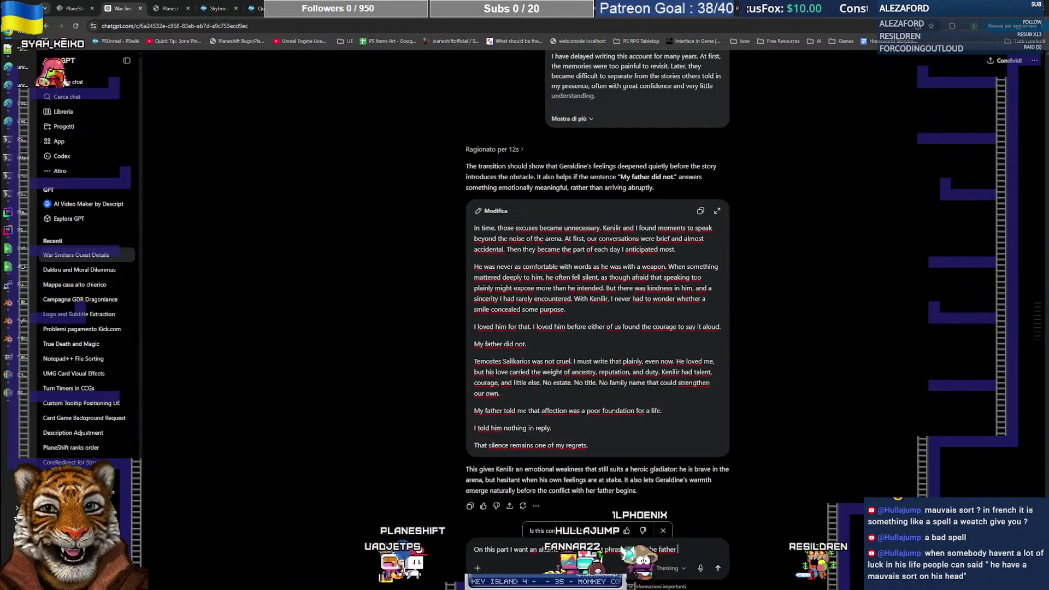
# Step: Paste the copied closing lines below the Temostes paragraph in the text file and delete "My father told me that affection was a poor foundation for a life."
pyautogui.hotkey('alt', 'Tab')
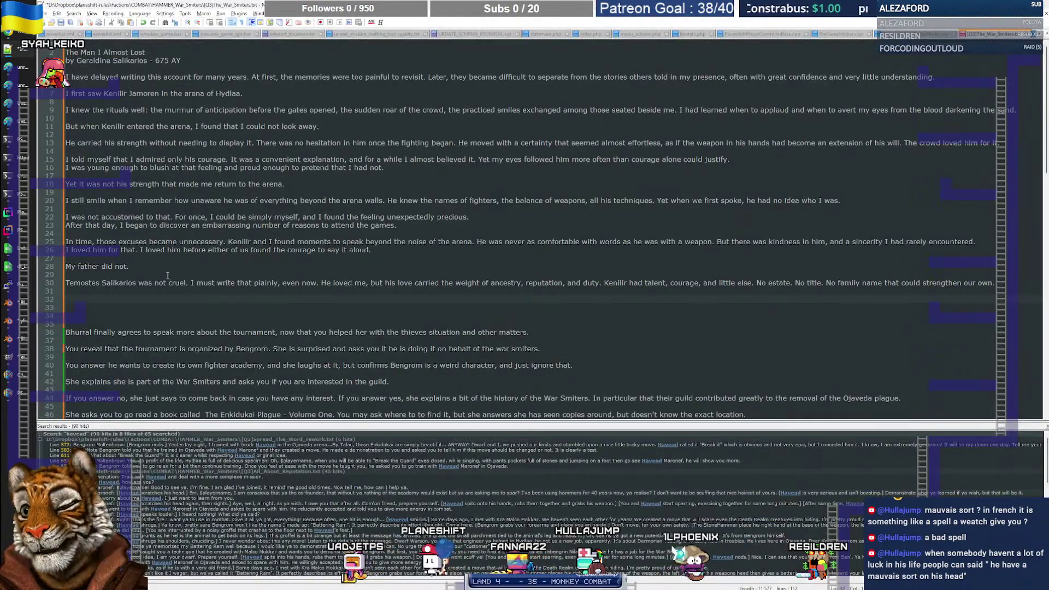
pyautogui.hotkey('ctrl', 'v')
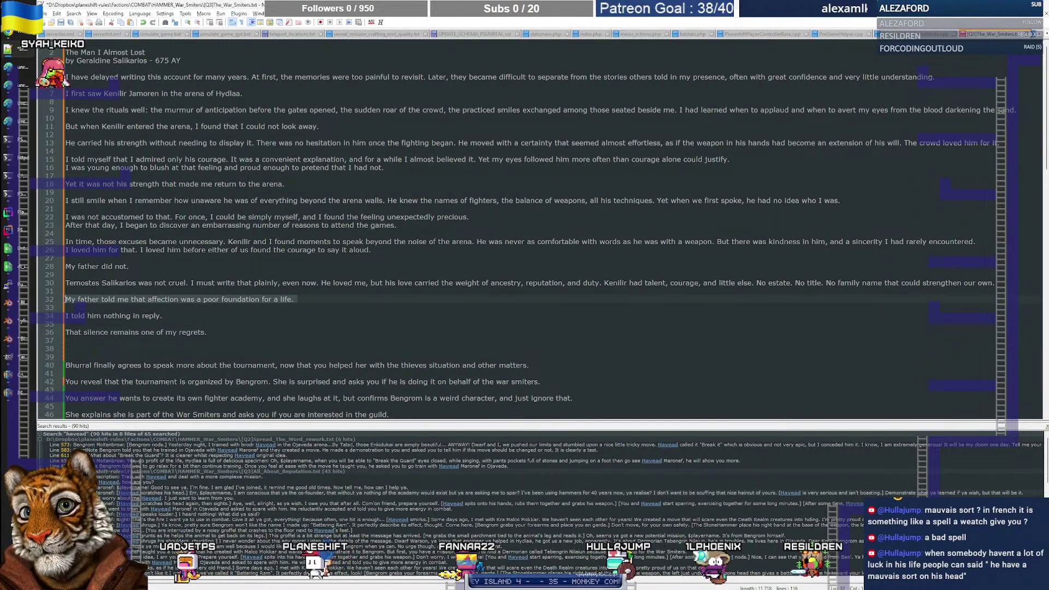
pyautogui.press('Delete')
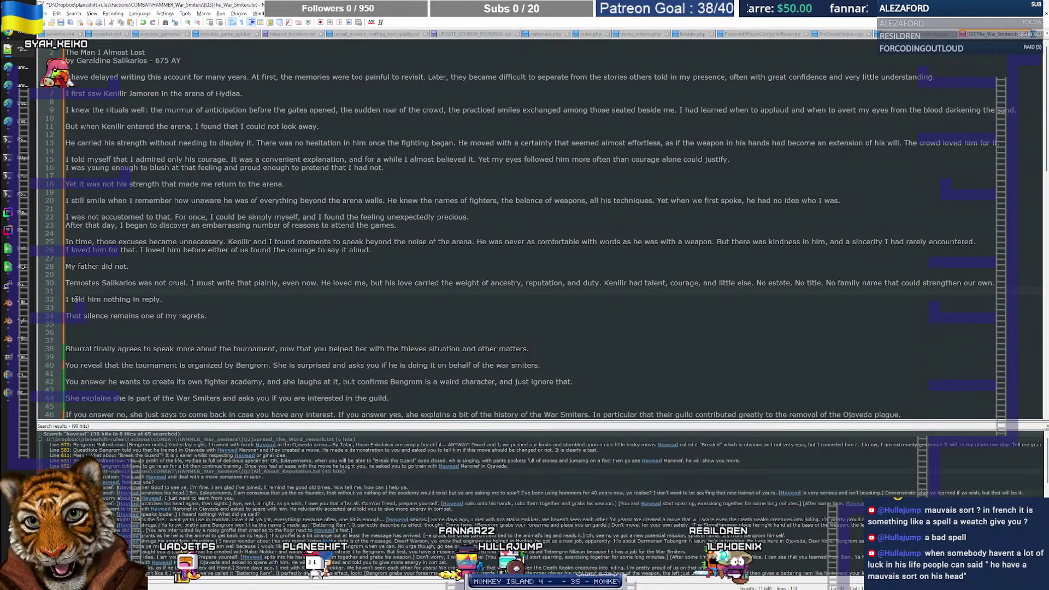
# Step: Join "That silence remains one of my regrets." onto the line "I told him nothing in reply." and add a blank line below
pyautogui.click(203, 300)
pyautogui.press('Delete')
pyautogui.press('Delete')
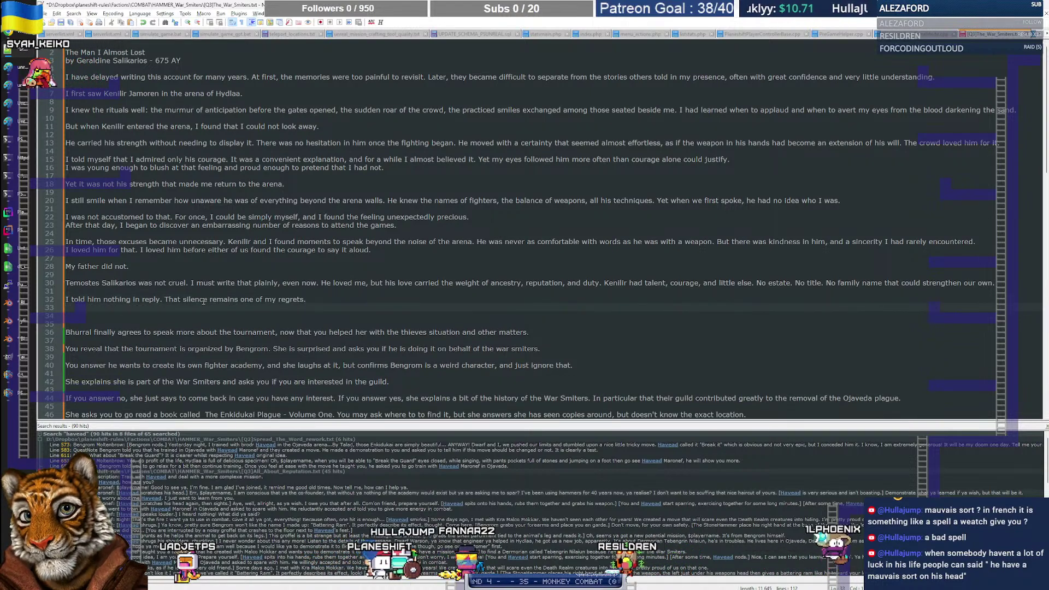
pyautogui.press('Return')
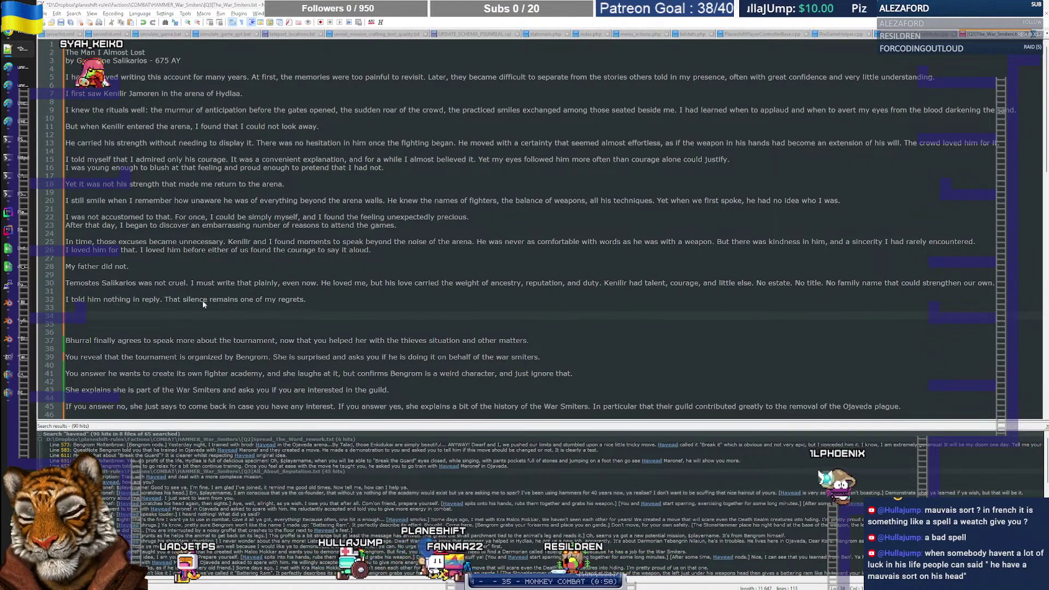
# Step: In the ChatGPT conversation, find the earlier full draft of the book and review the part following "That silence remains one of my regrets."
pyautogui.hotkey('alt', 'Tab')
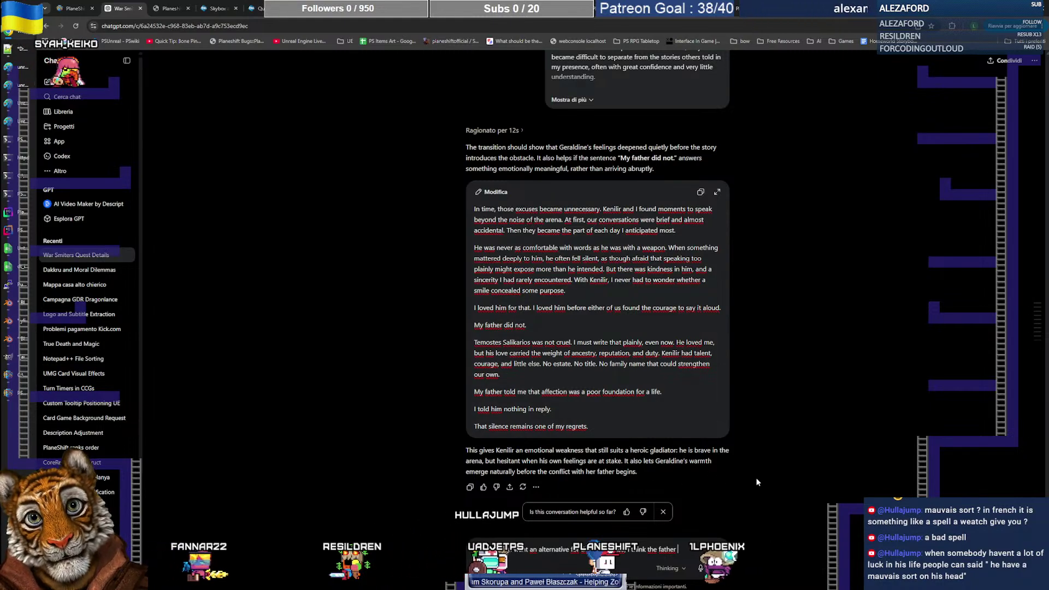
pyautogui.scroll(3, 761, 475)
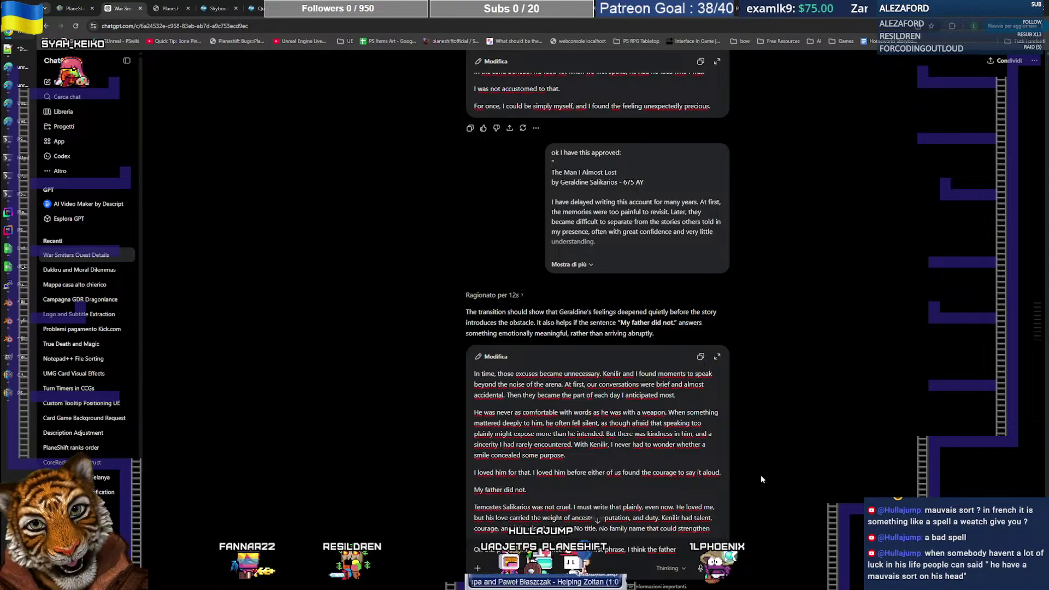
pyautogui.scroll(5, 762, 475)
pyautogui.scroll(-10, 764, 479)
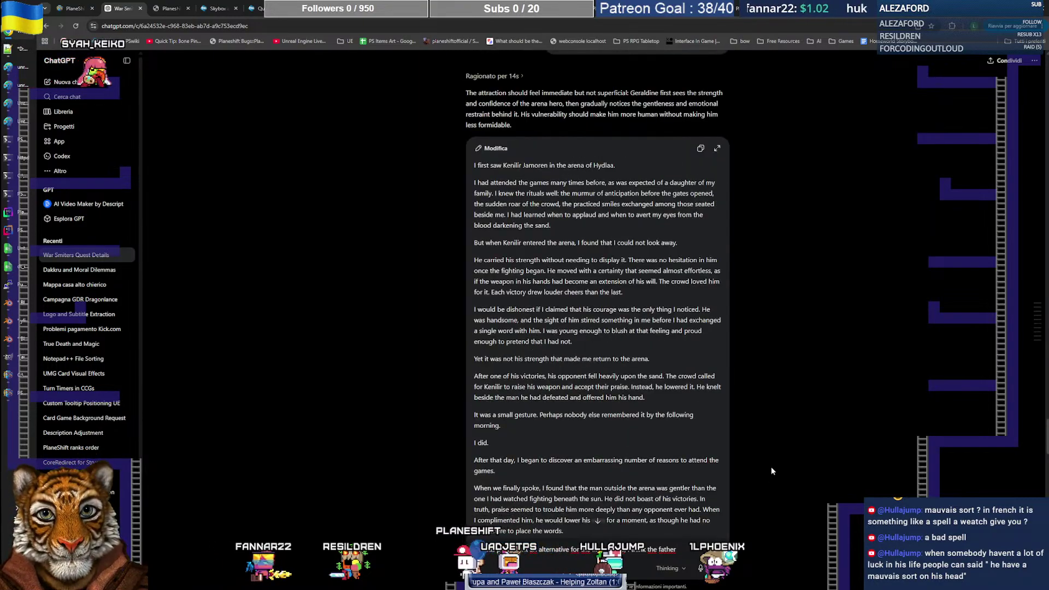
pyautogui.scroll(15, 771, 470)
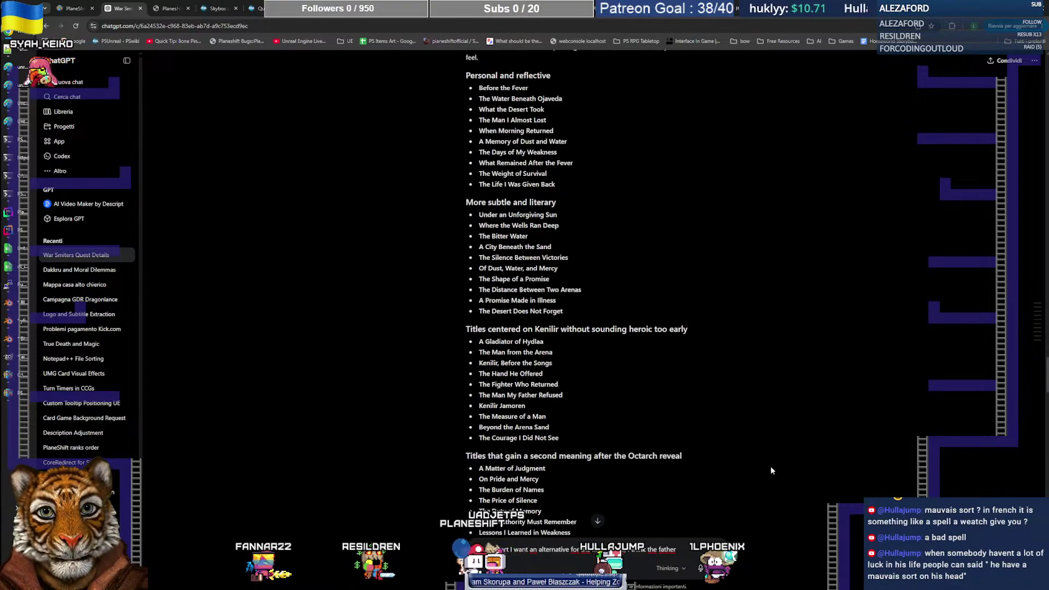
pyautogui.scroll(-15, 771, 467)
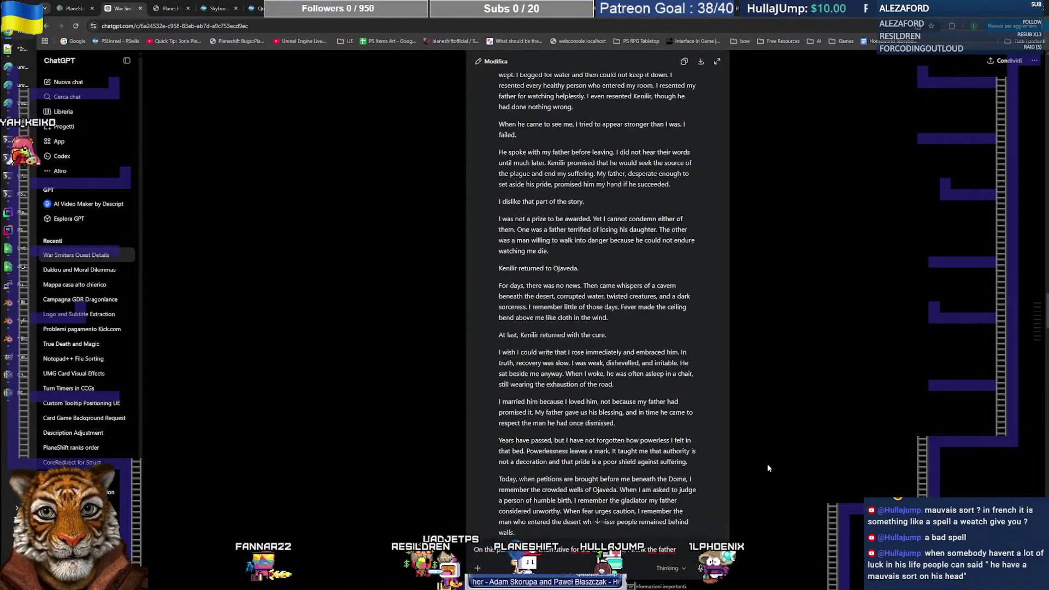
pyautogui.scroll(2, 768, 467)
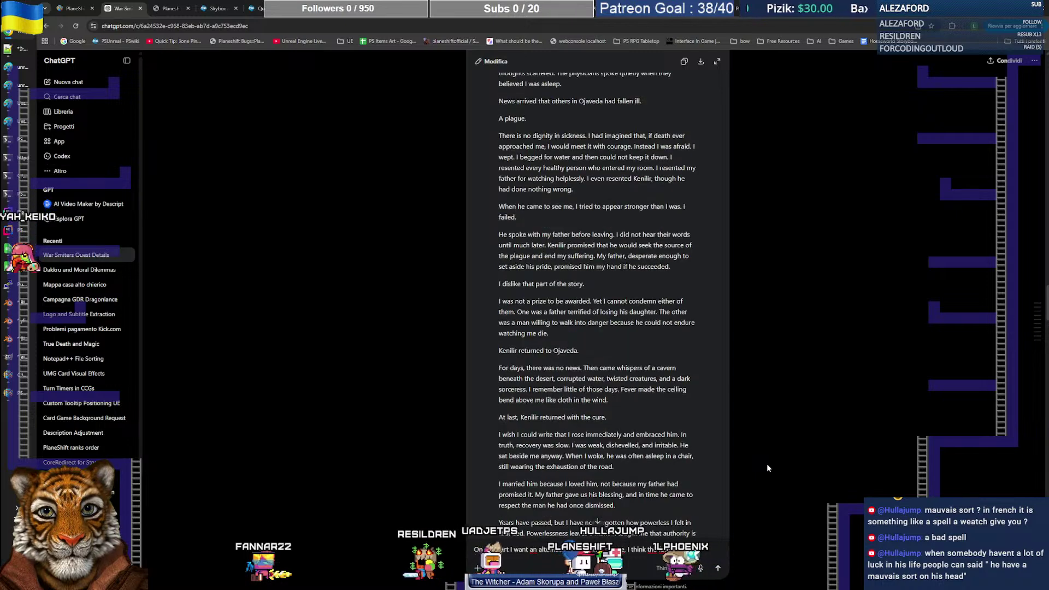
pyautogui.scroll(4, 766, 463)
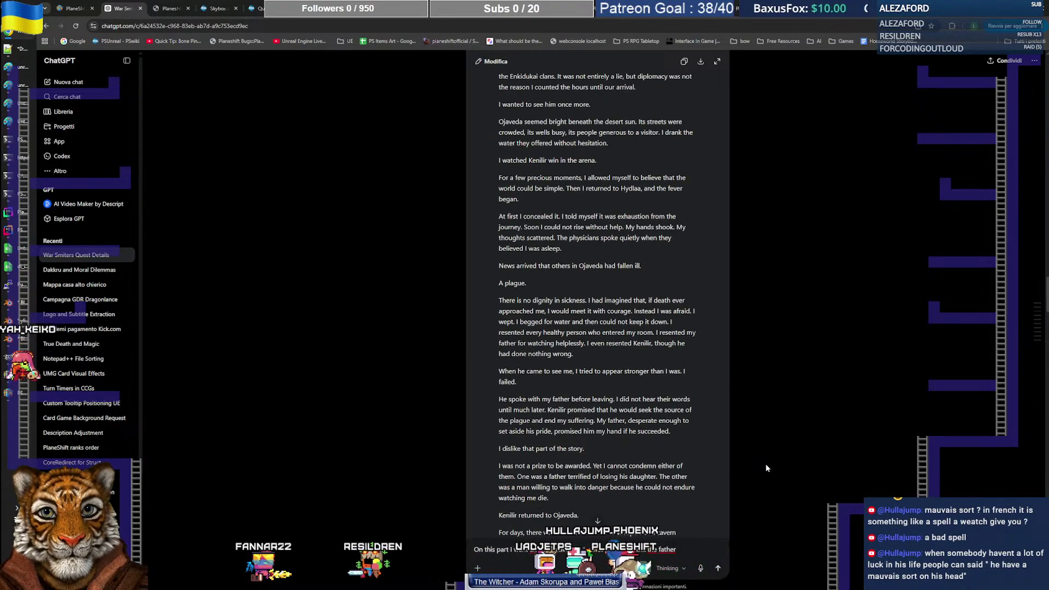
pyautogui.scroll(1, 809, 454)
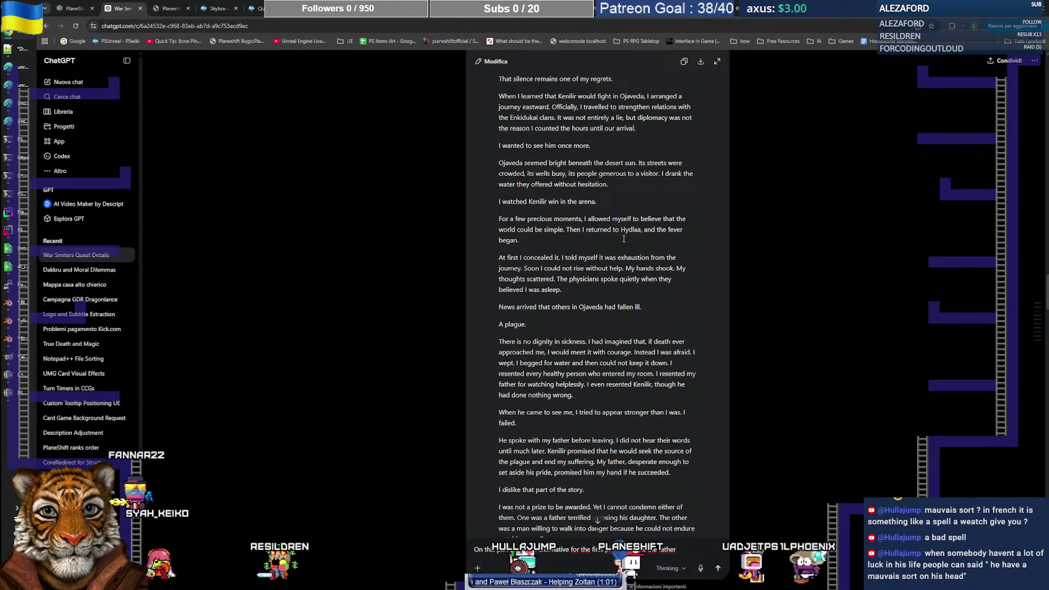
pyautogui.moveTo(520, 259); pyautogui.dragTo(621, 282)
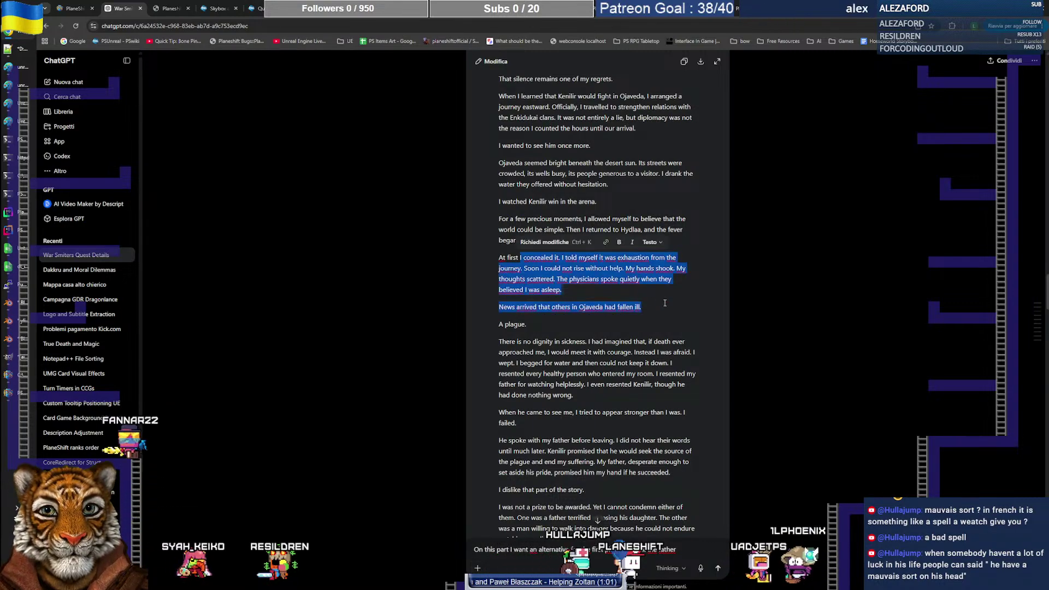
pyautogui.click(603, 294)
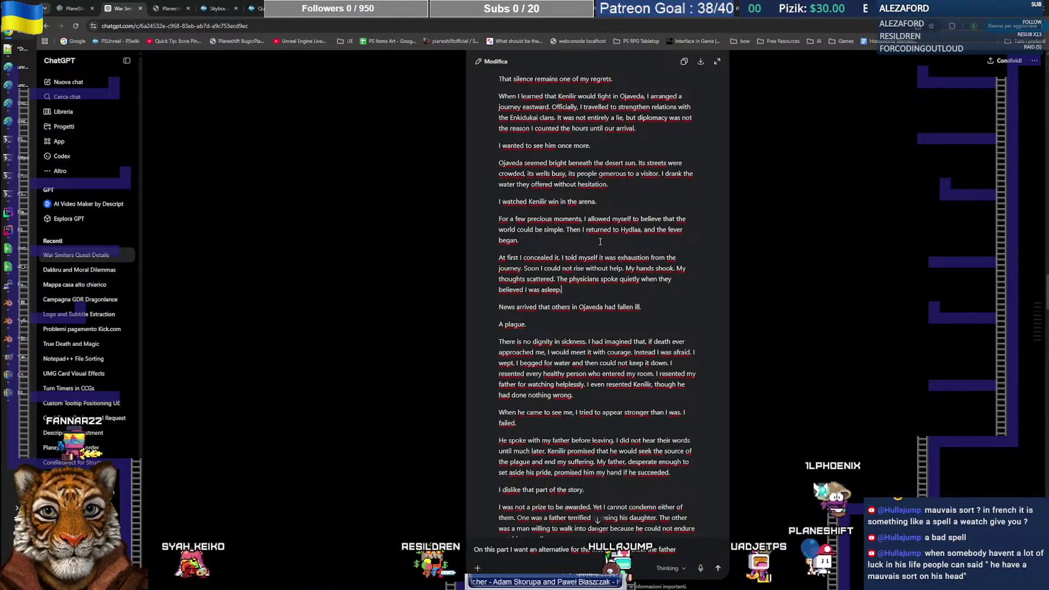
pyautogui.scroll(1, 597, 262)
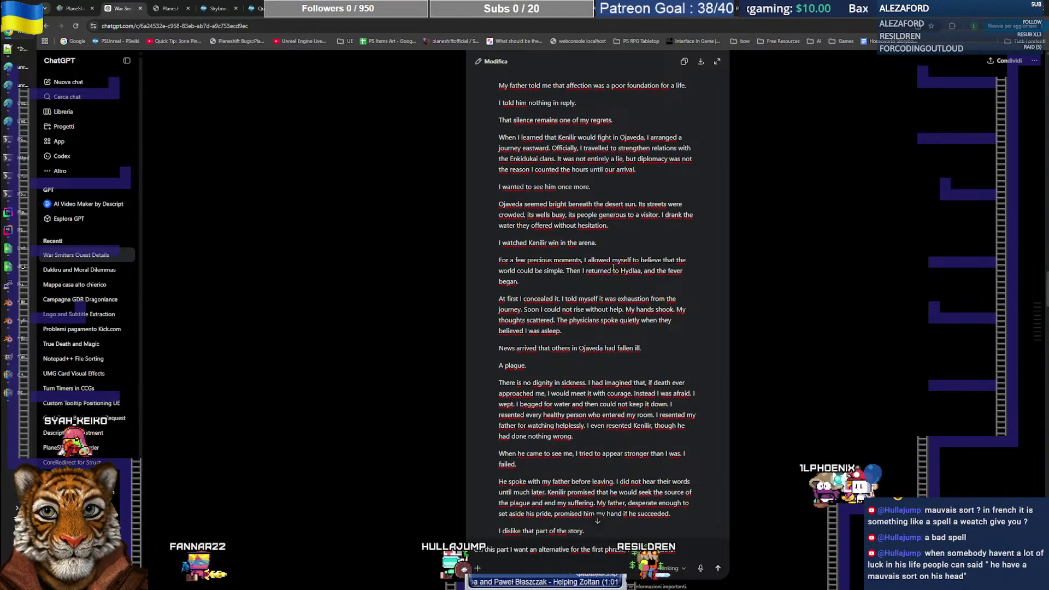
pyautogui.scroll(1, 651, 274)
pyautogui.scroll(1, 651, 275)
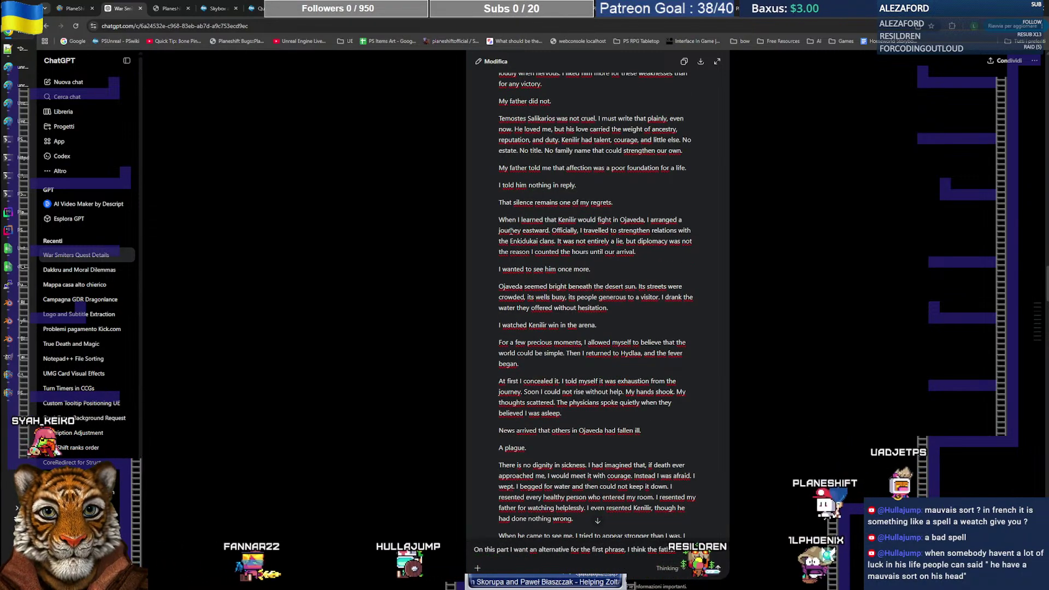
# Step: Copy the paragraph beginning "When I learned that Kenilir would fight in Ojaveda" from the draft and paste it below the "regrets" line in the text file
pyautogui.moveTo(502, 221); pyautogui.dragTo(547, 220)
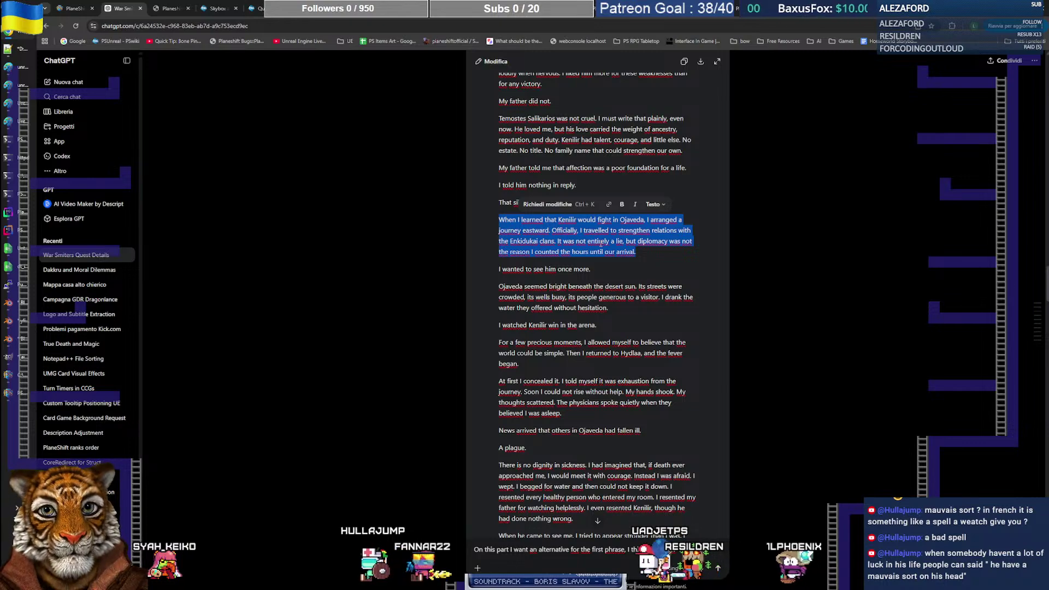
pyautogui.hotkey('alt', 'Tab')
pyautogui.write('When I learned that Kenilir would fight in Ojaveda, I arranged a journey eastward. Officially, I travelled to strengthen relations with the Enkidukai clans. It was not entirely a lie, but diplomacy was not the reason I counted the hours until our arrival.')
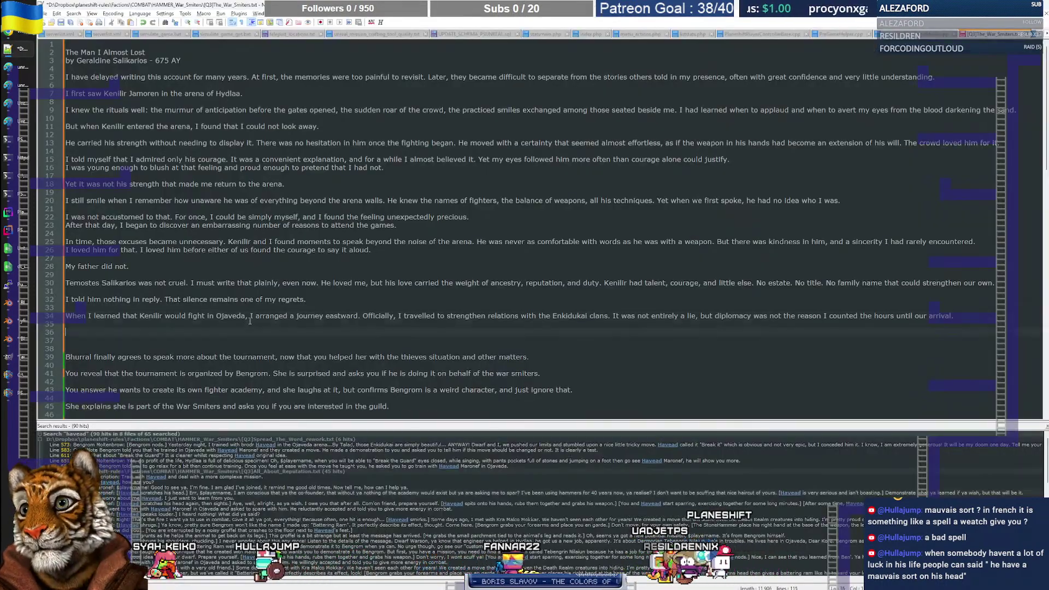
# Step: Back in the ChatGPT draft, examine "I wanted to see him once more." and the Ojaveda paragraph, particularly its closing sentence about drinking the water
pyautogui.hotkey('alt', 'Tab')
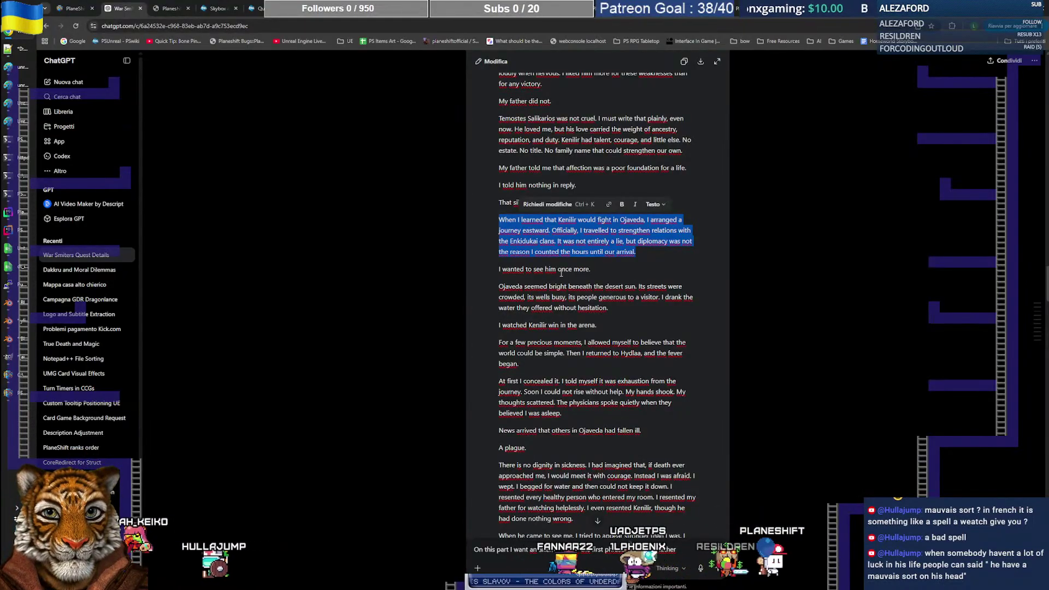
pyautogui.click(560, 271)
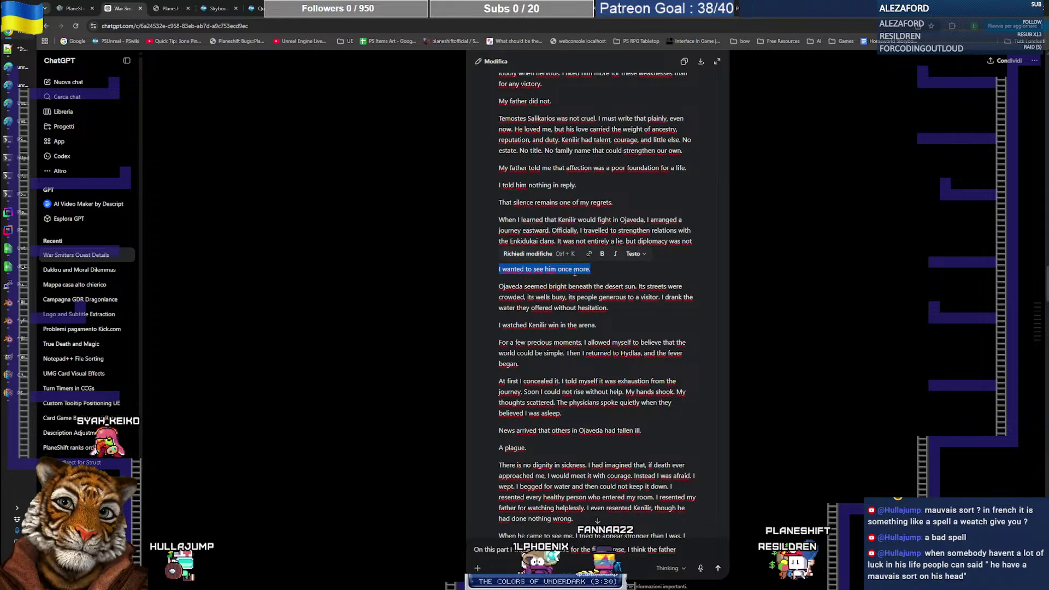
pyautogui.click(597, 273)
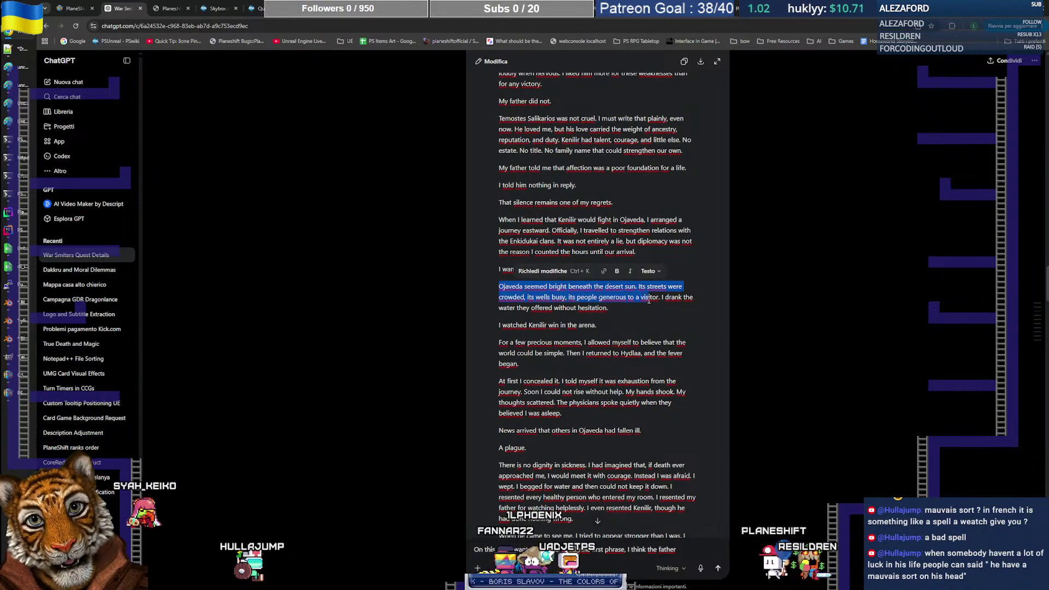
pyautogui.moveTo(662, 299); pyautogui.dragTo(618, 309)
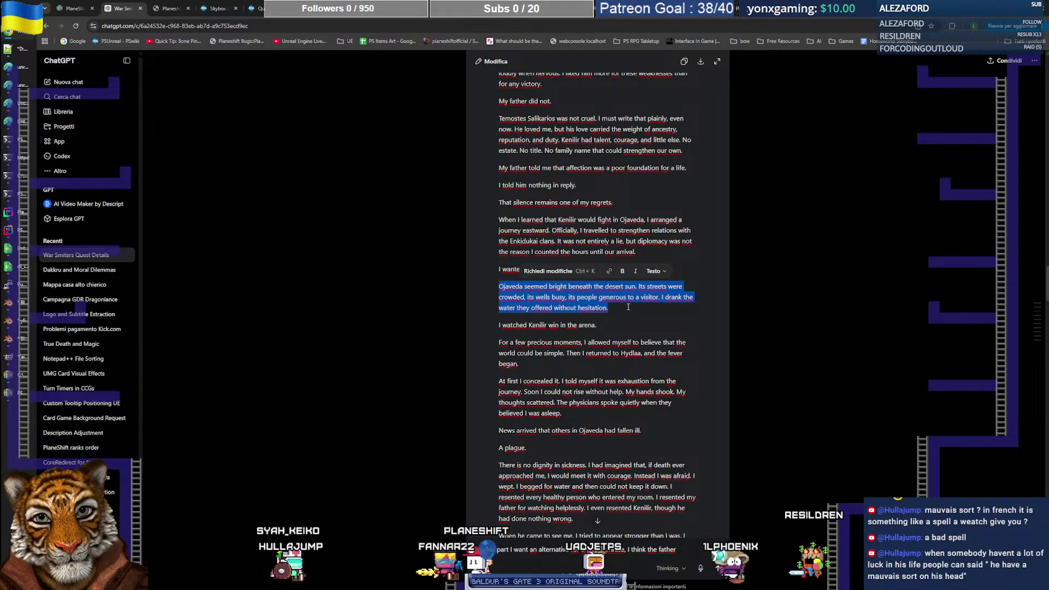
pyautogui.click(500, 286)
pyautogui.moveTo(500, 286); pyautogui.dragTo(631, 309)
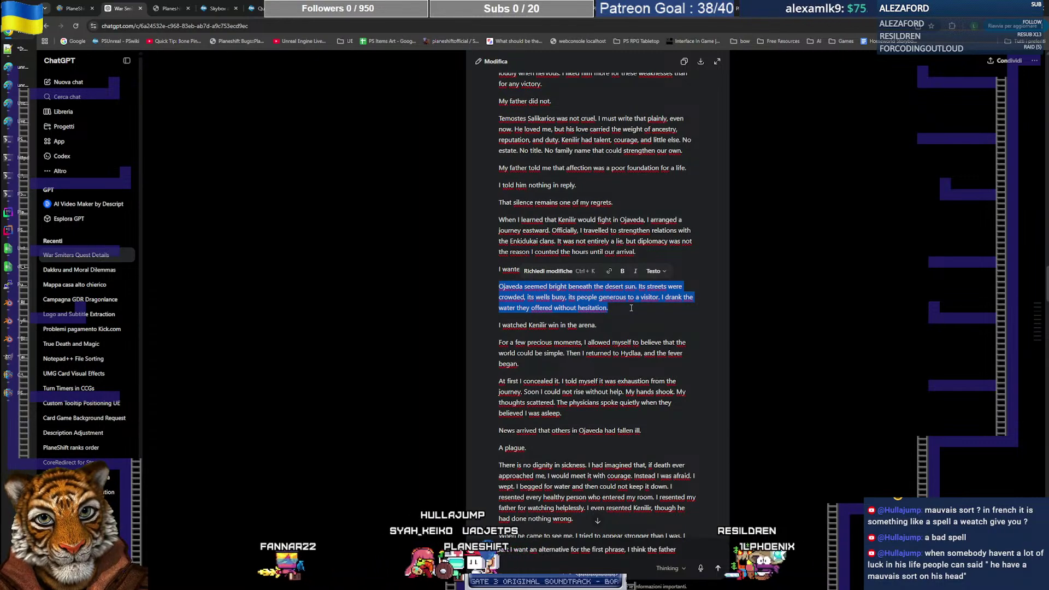
pyautogui.click(675, 304)
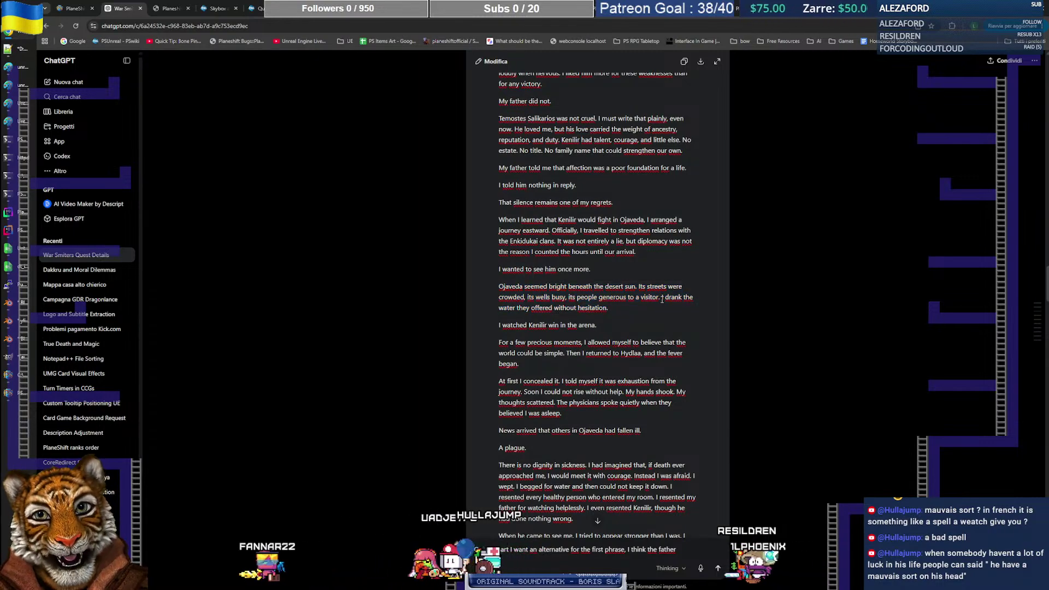
pyautogui.moveTo(663, 299); pyautogui.dragTo(669, 308)
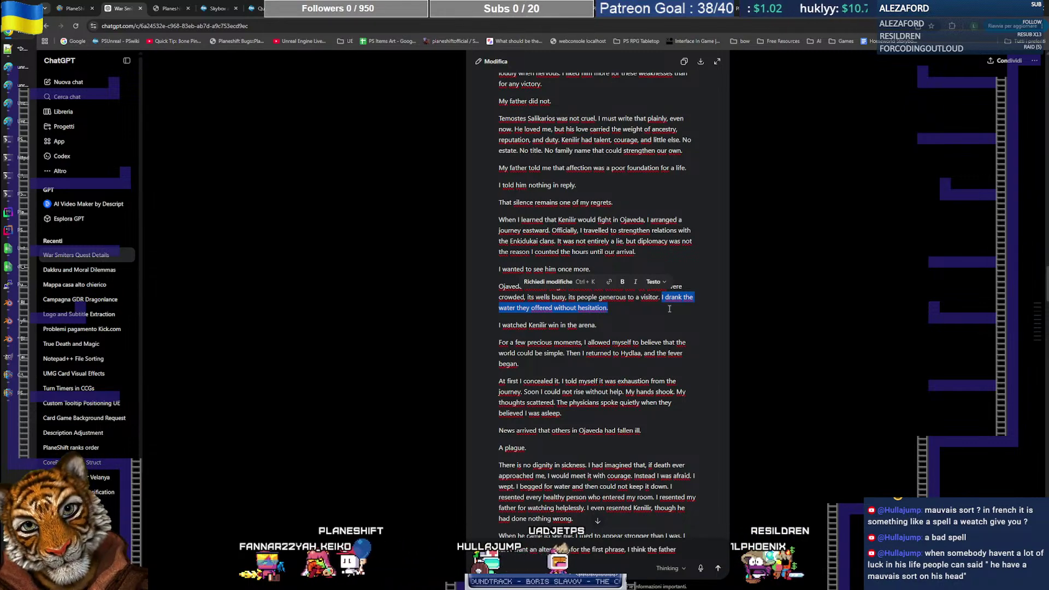
pyautogui.click(666, 310)
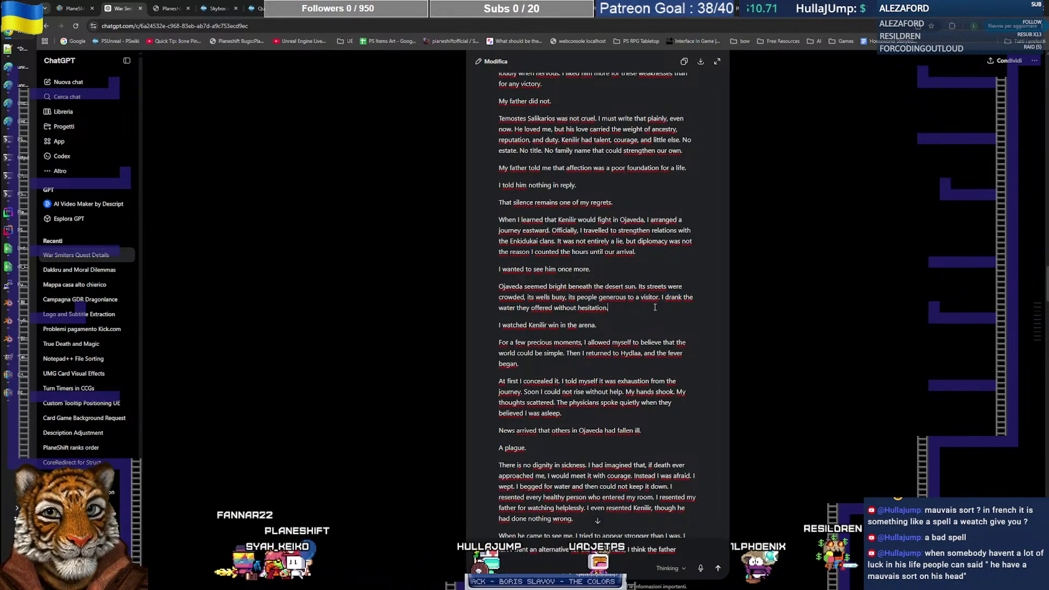
pyautogui.moveTo(666, 309); pyautogui.dragTo(663, 299)
pyautogui.click(660, 310)
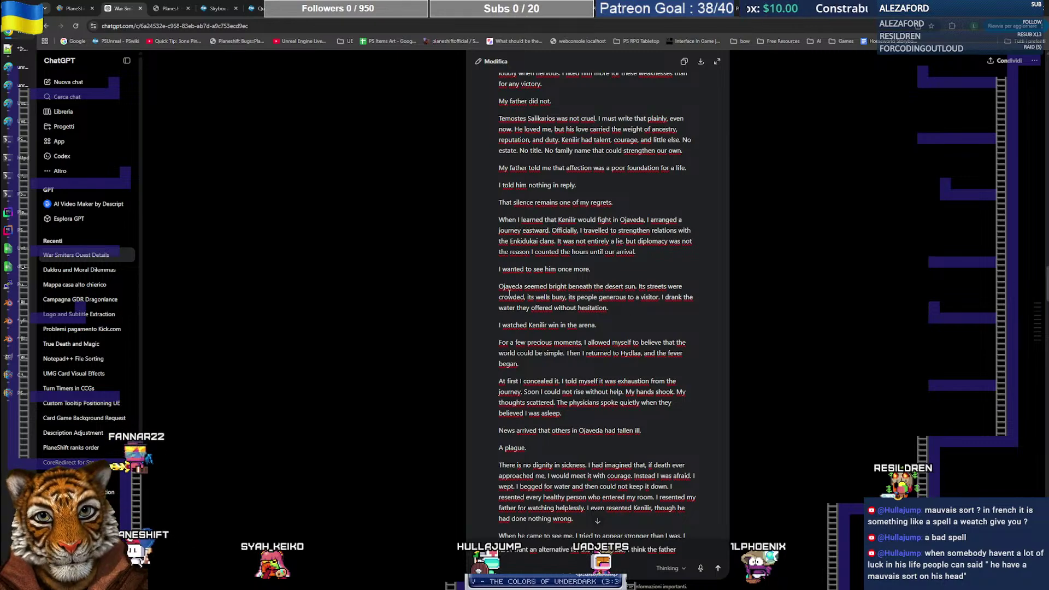
# Step: Reread the Ojaveda paragraph's wording, including "seemed" and "its wells busy", and return to the book in the text file
pyautogui.moveTo(499, 288); pyautogui.dragTo(633, 288)
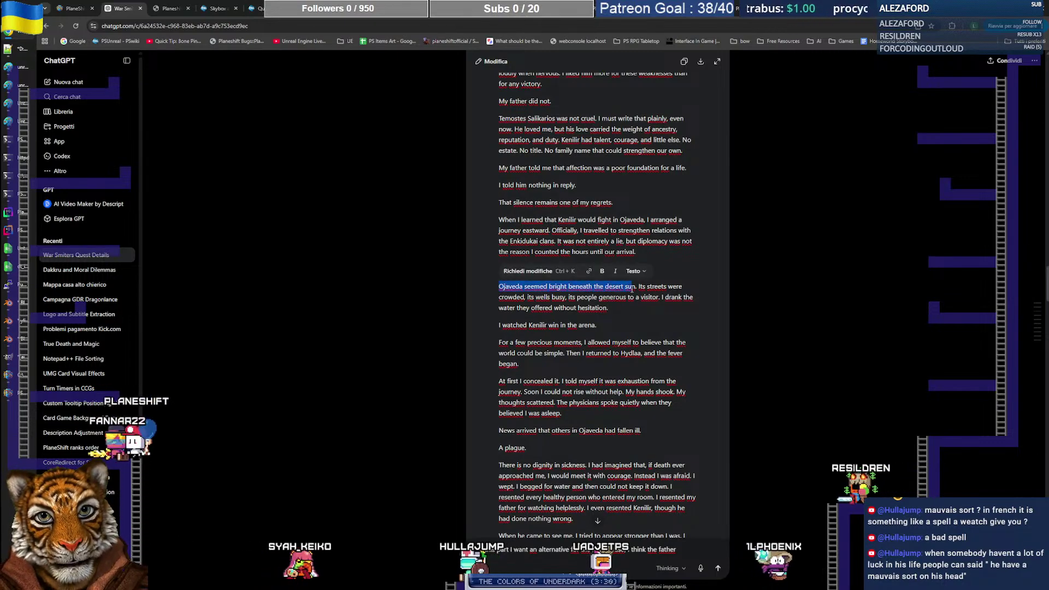
pyautogui.tripleClick(512, 310)
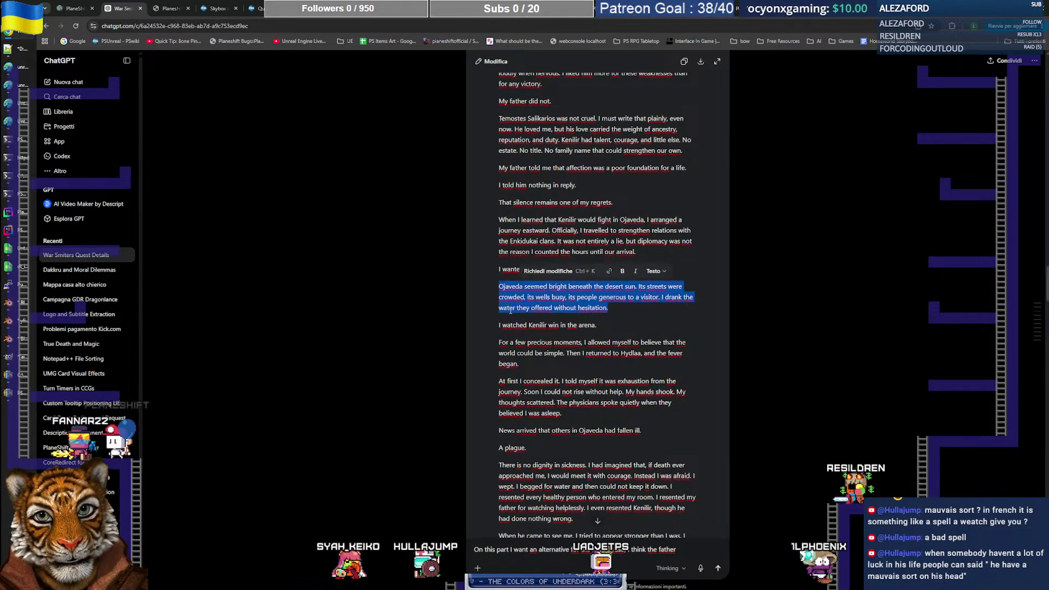
pyautogui.doubleClick(507, 310)
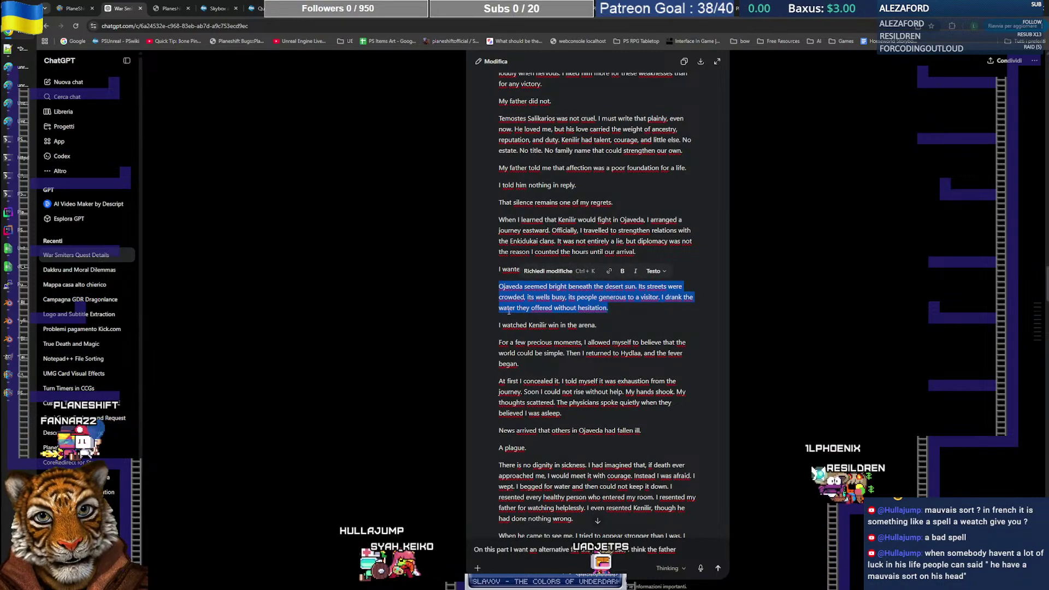
pyautogui.moveTo(609, 308); pyautogui.dragTo(662, 298)
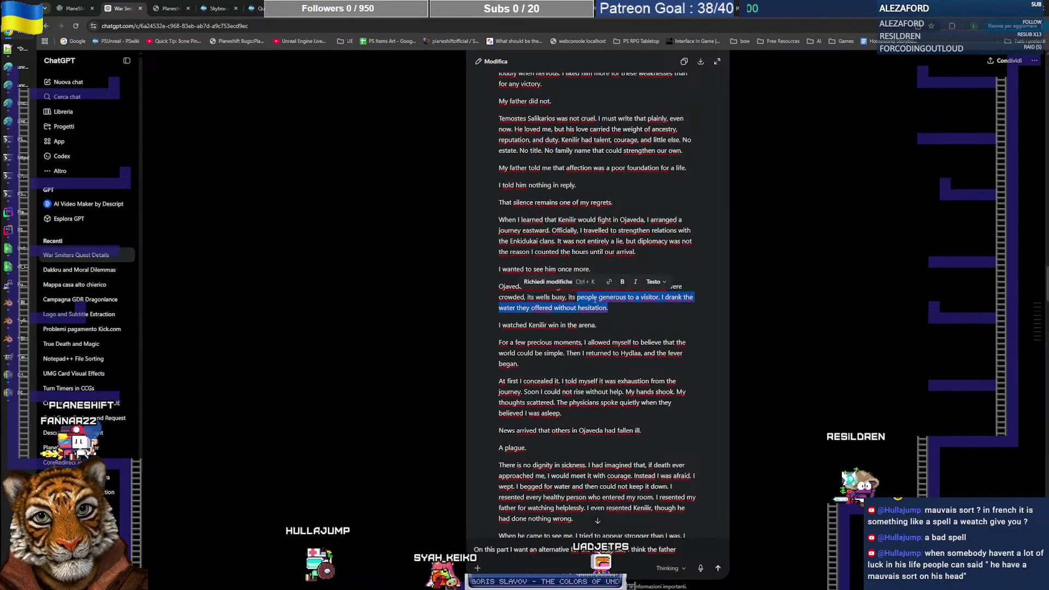
pyautogui.click(651, 307)
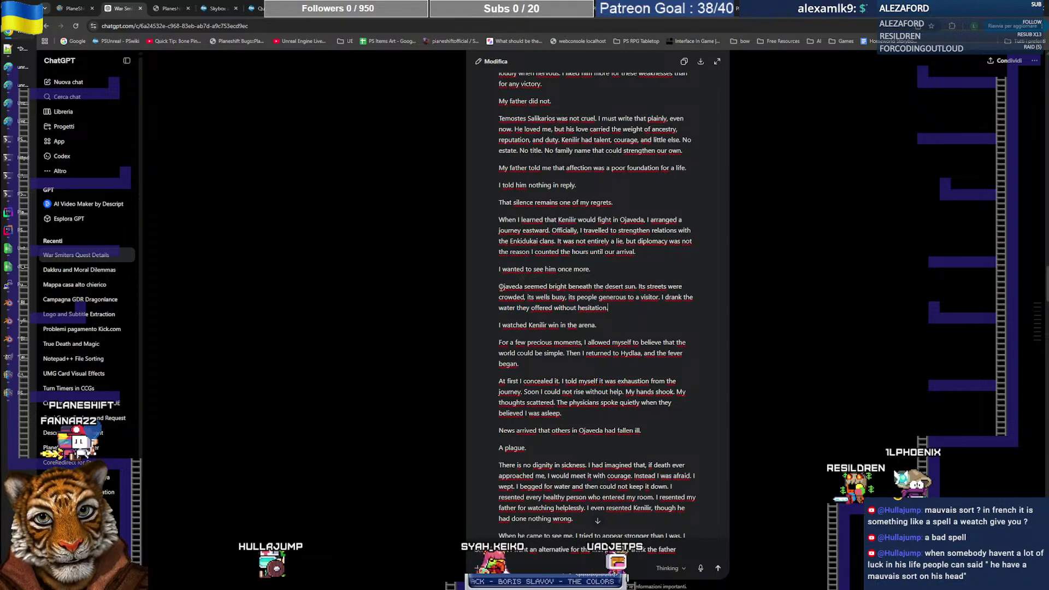
pyautogui.moveTo(500, 287); pyautogui.dragTo(565, 289)
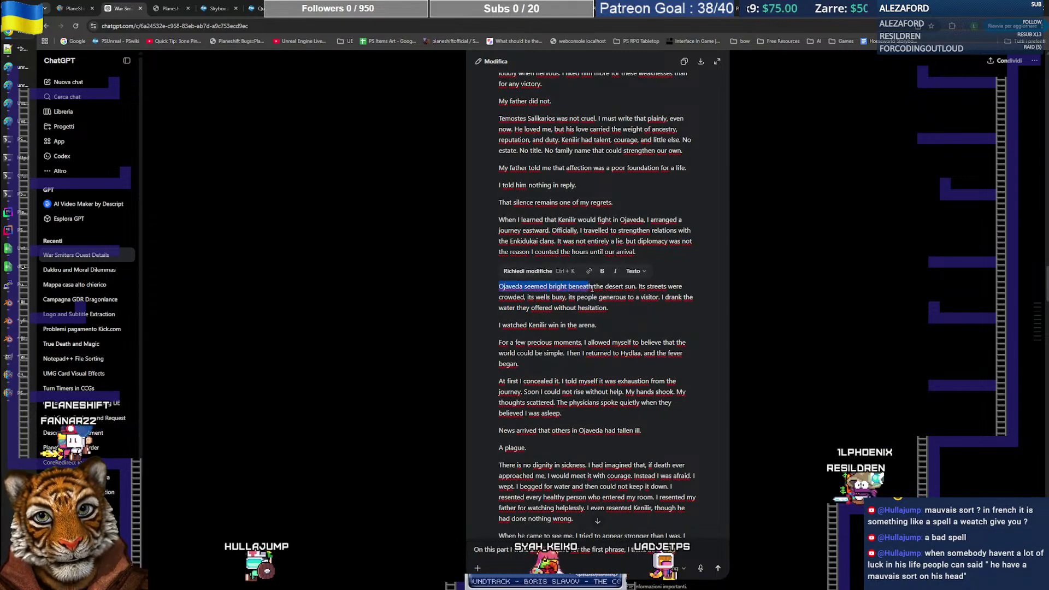
pyautogui.moveTo(602, 289); pyautogui.dragTo(637, 289)
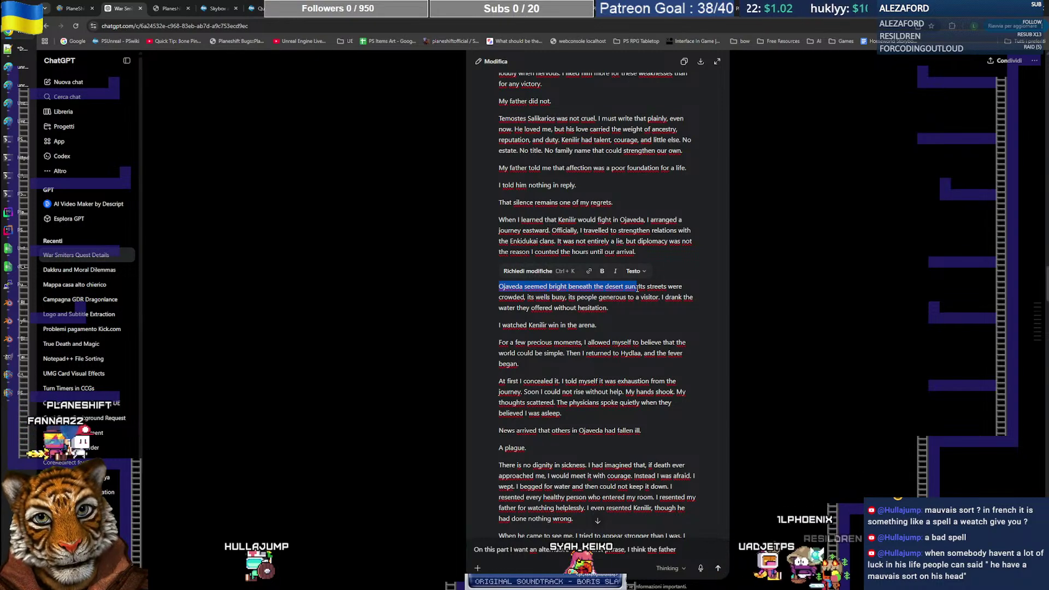
pyautogui.doubleClick(535, 286)
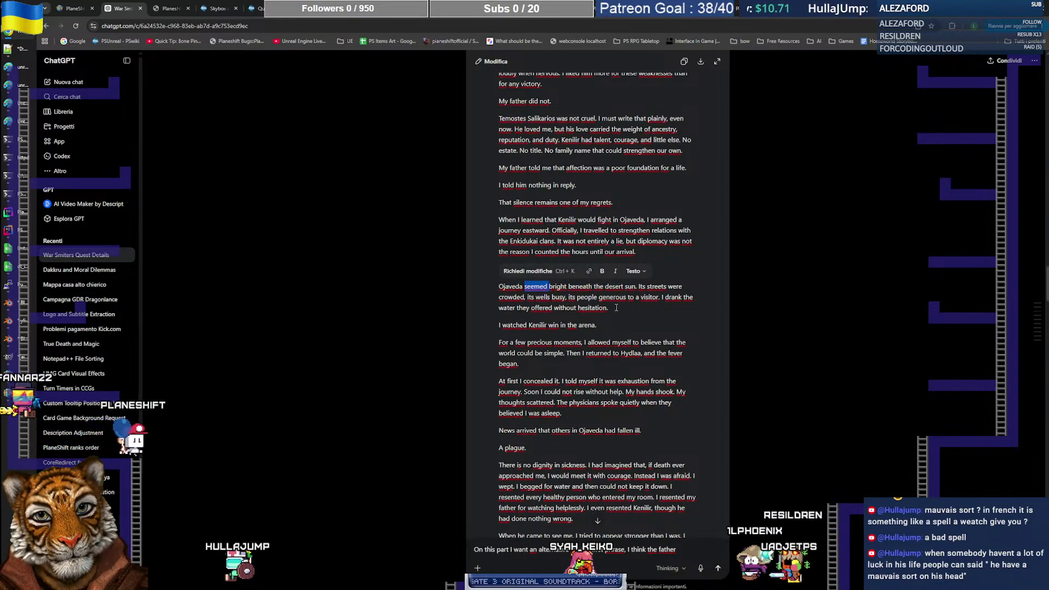
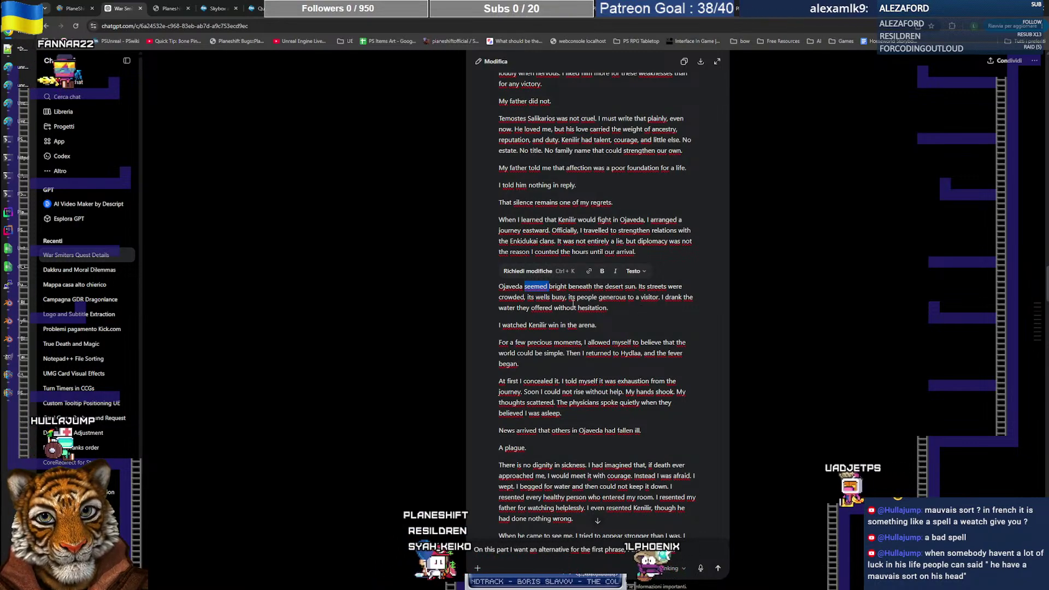
pyautogui.moveTo(527, 298); pyautogui.dragTo(565, 298)
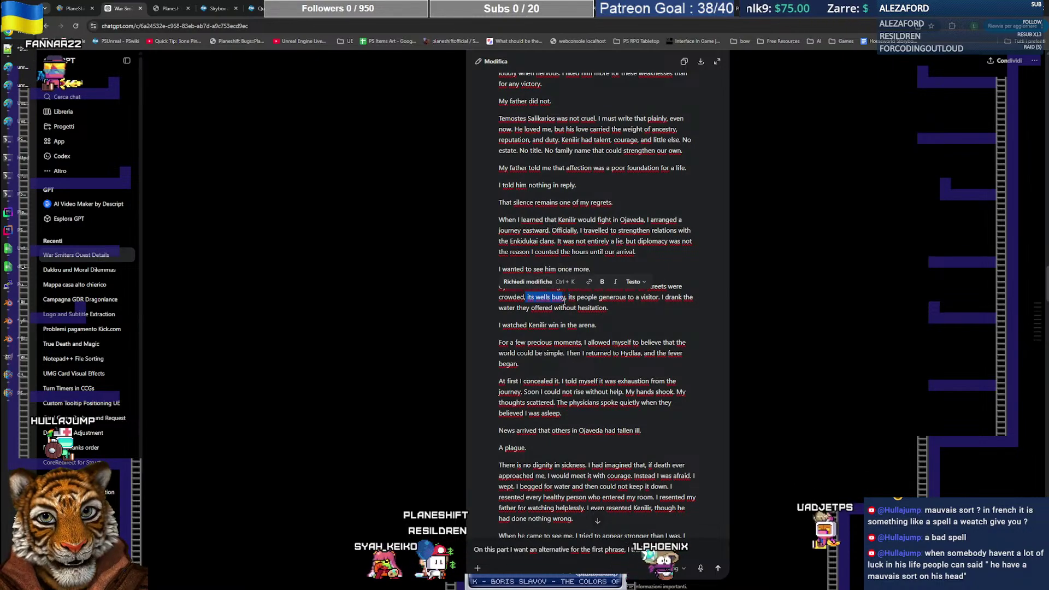
pyautogui.click(639, 312)
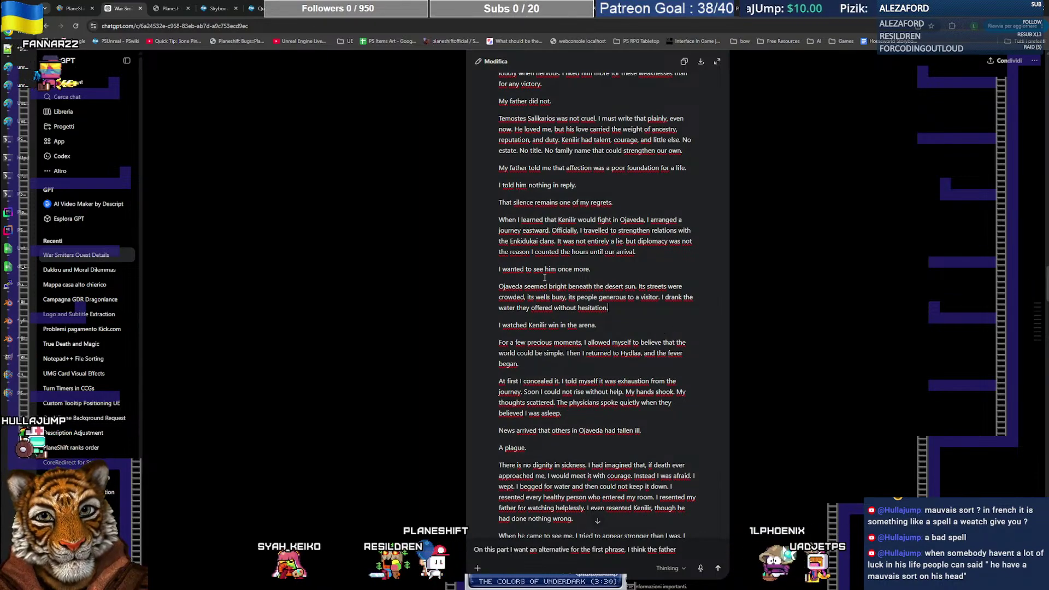
pyautogui.hotkey('alt', 'Tab')
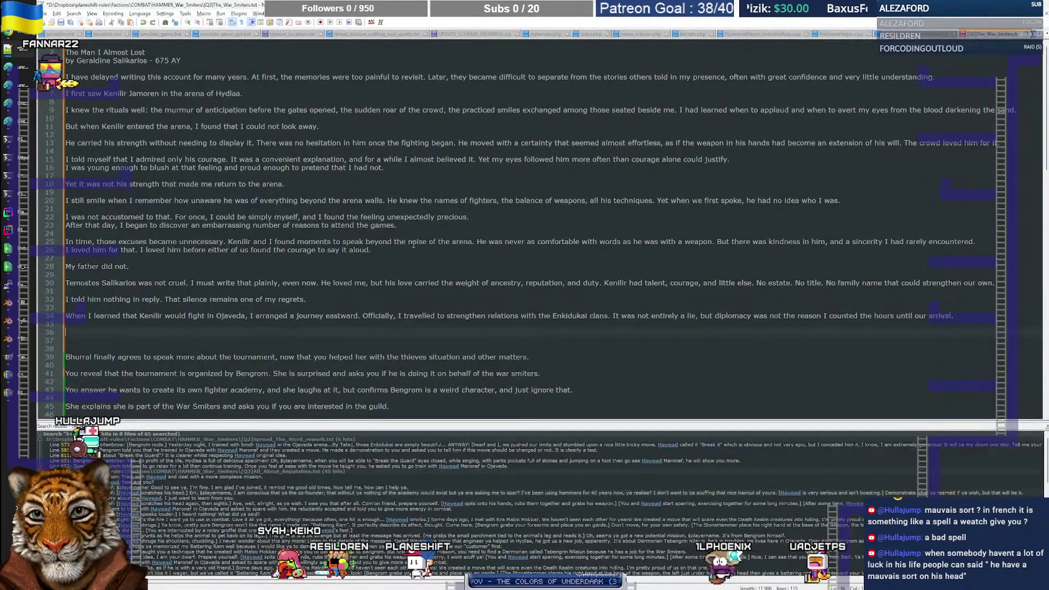
# Step: Start a ChatGPT prompt with "we continue from this part:", quoting the book's "When I learned that Kenilir" paragraph, and add "This I like and stays."
pyautogui.click(82, 317)
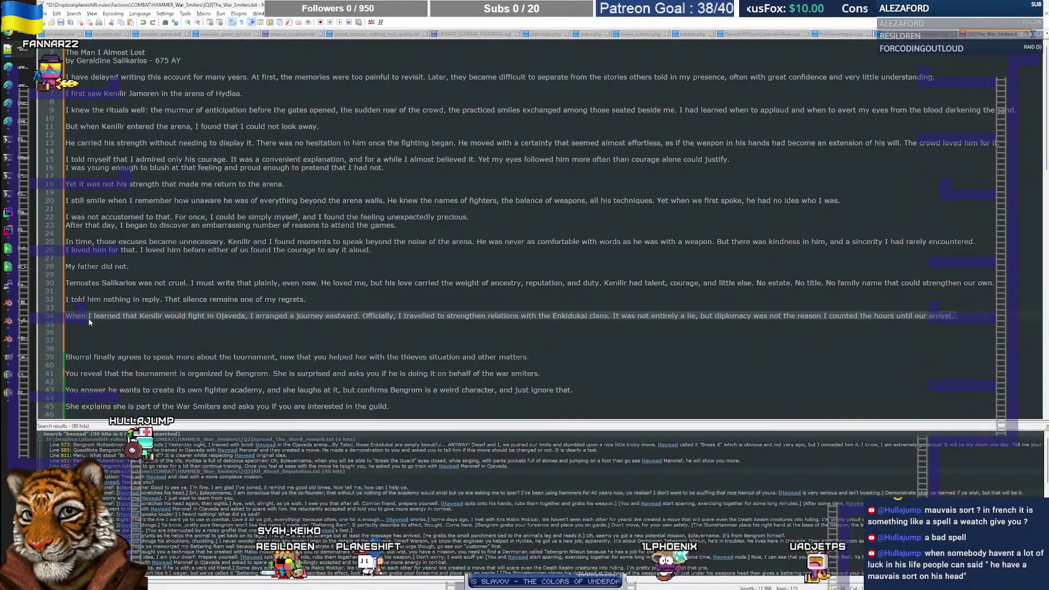
pyautogui.hotkey('alt', 'Tab')
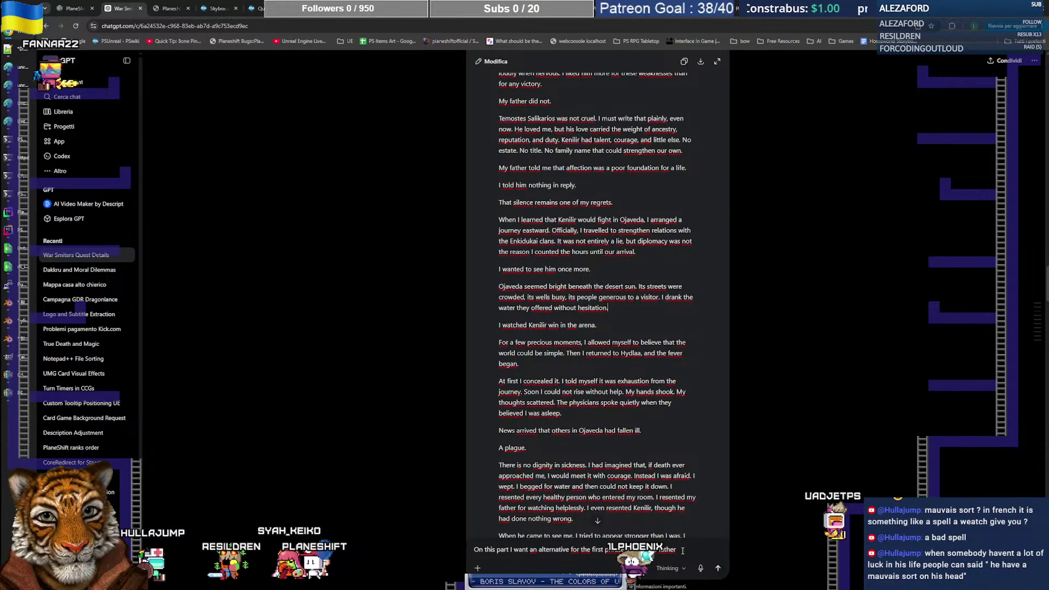
pyautogui.write('we conti')
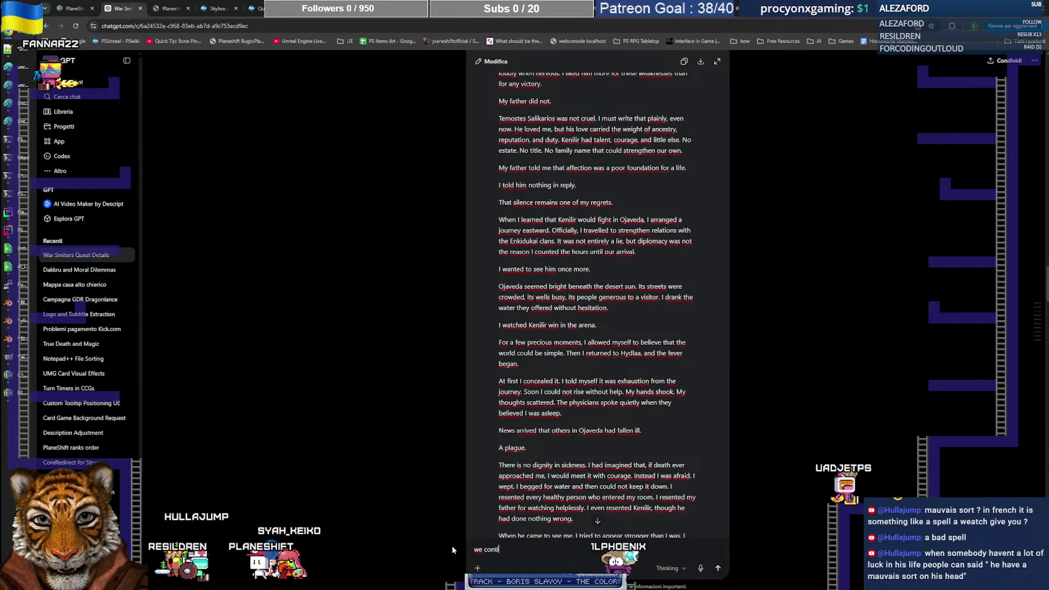
pyautogui.write('nue from this part: ""')
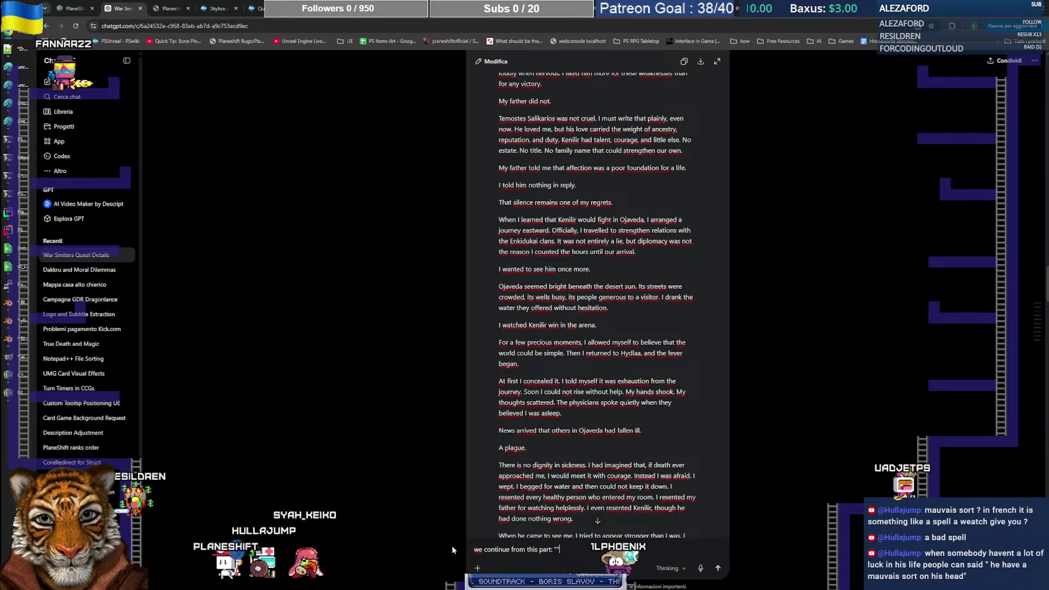
pyautogui.write('When I learned that Kenilir would fight in Ojaveda, I arranged a journey eastward. Officially, I travelled to strengthen relations with the Enkidukai clans. It was not entirely a lie, but diplomacy was not the reason I counted the hours until our arrival.')
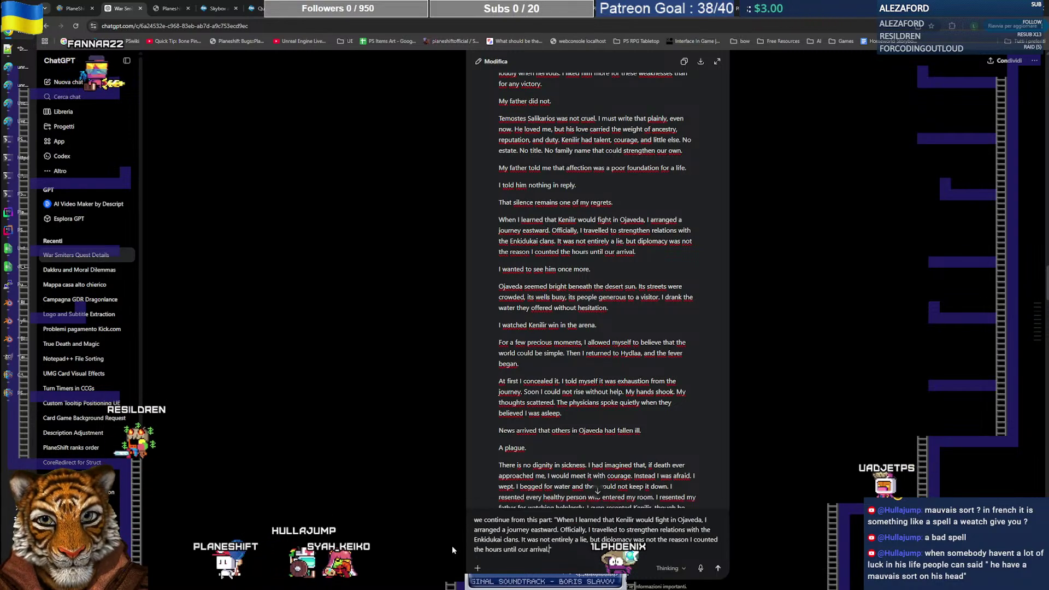
pyautogui.write('This I like an')
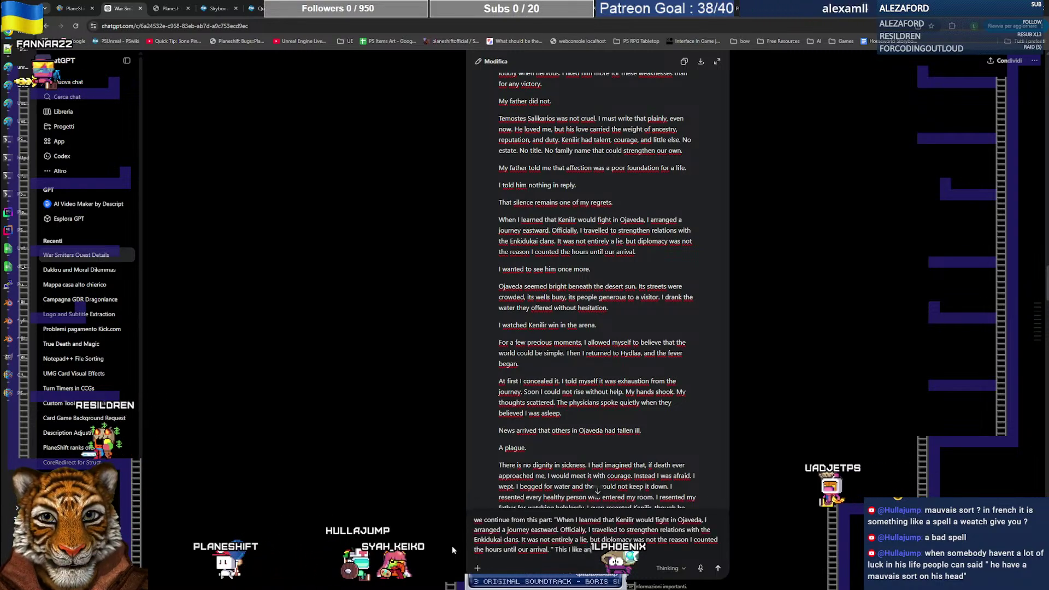
pyautogui.write('d stays.')
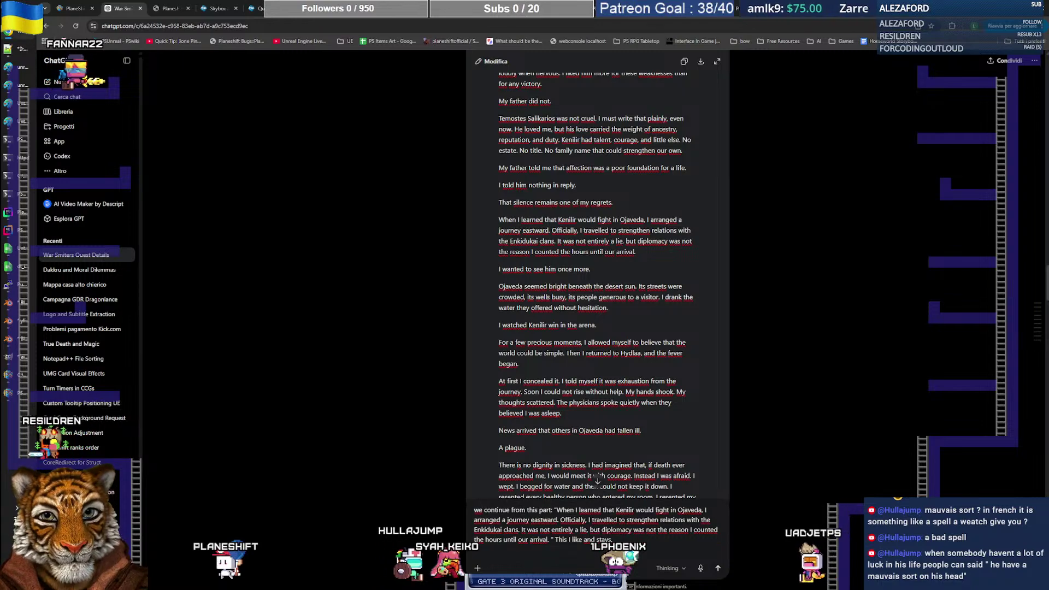
# Step: On a new prompt line, write that the next part about the water is so direct a reference to the polluted water that it sounds wrong
pyautogui.hotkey('shift', 'Return')
pyautogui.write('the ne')
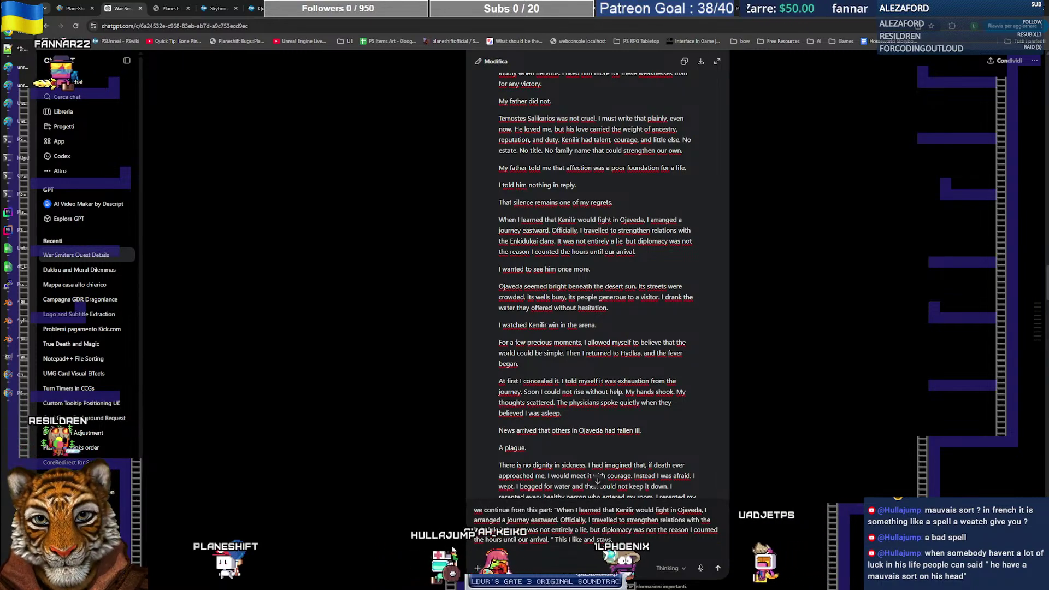
pyautogui.write('xt sentence ')
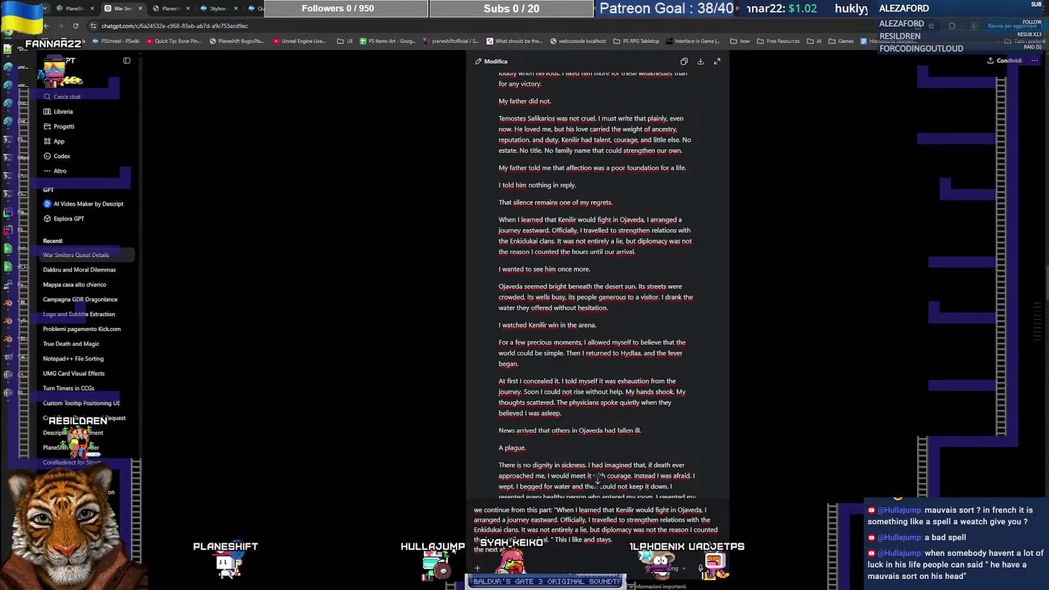
pyautogui.write('is a ')
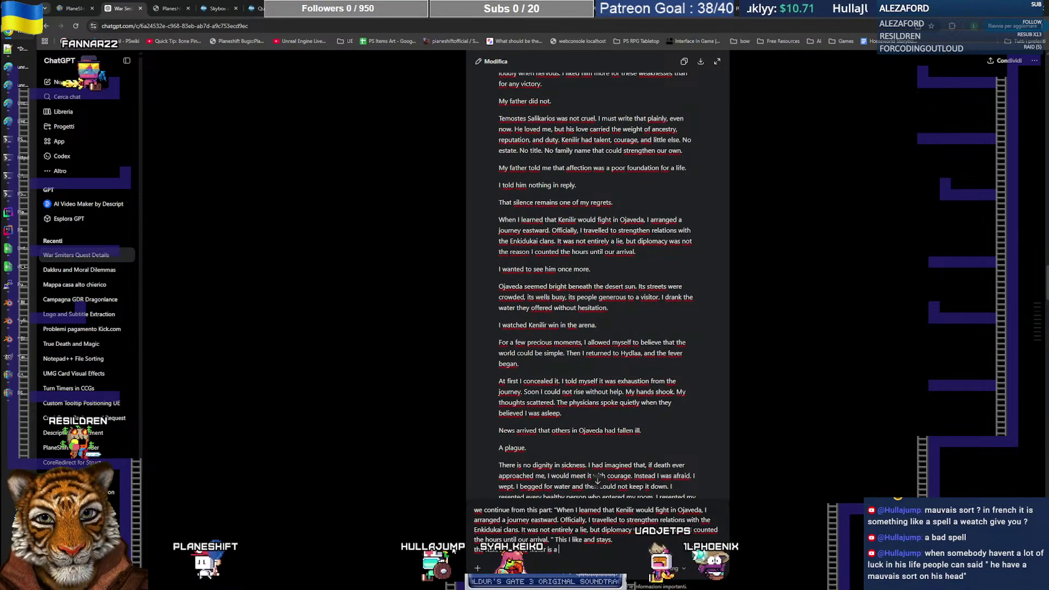
pyautogui.write('bit too much,')
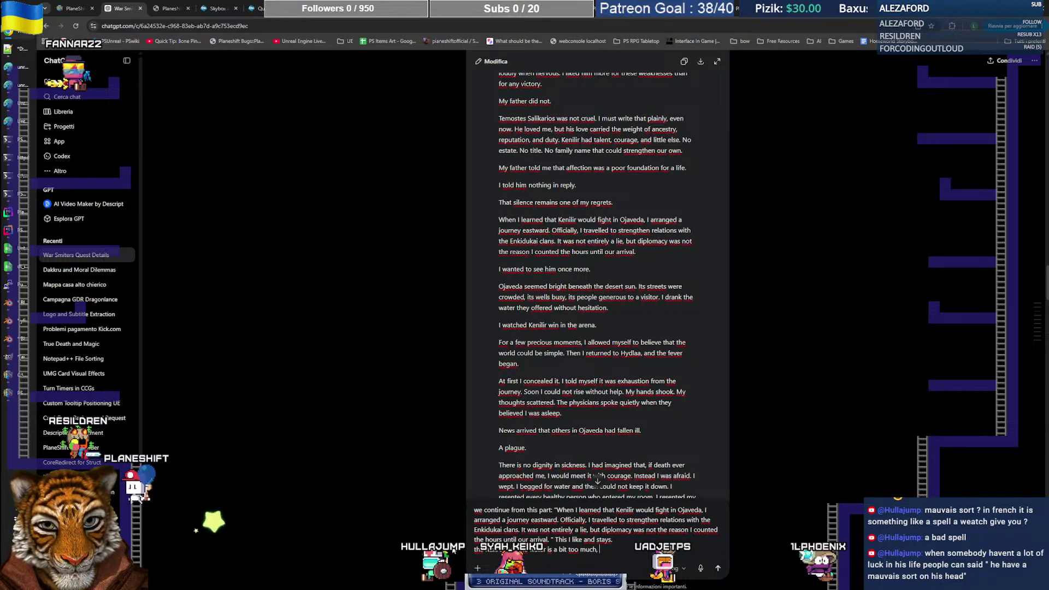
pyautogui.hotkey('ctrl', 'shift', 'Left')
pyautogui.hotkey('ctrl', 'shift', 'Left')
pyautogui.hotkey('ctrl', 'shift', 'Left')
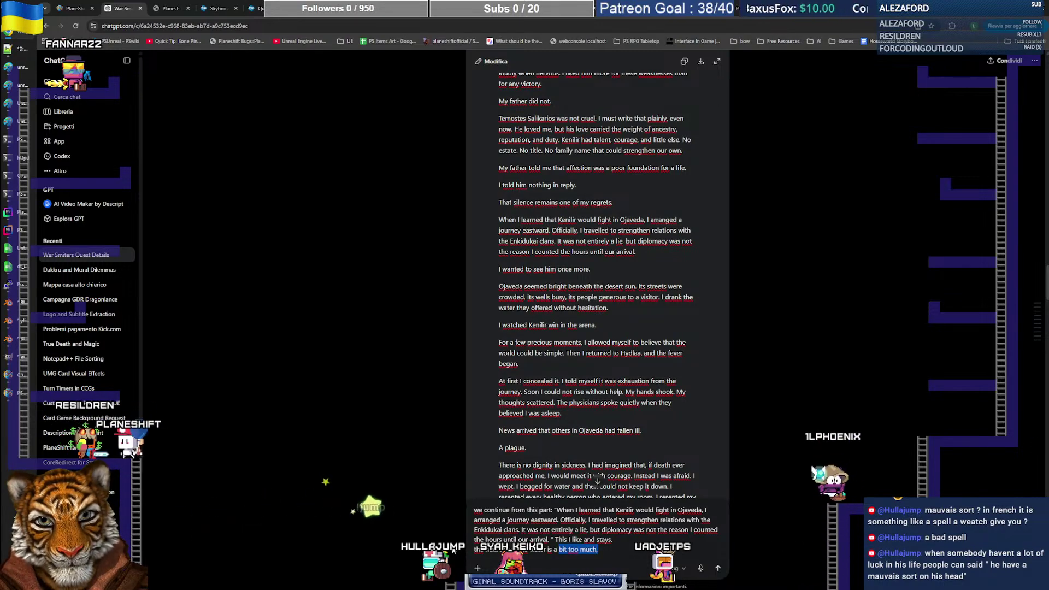
pyautogui.write('so direc')
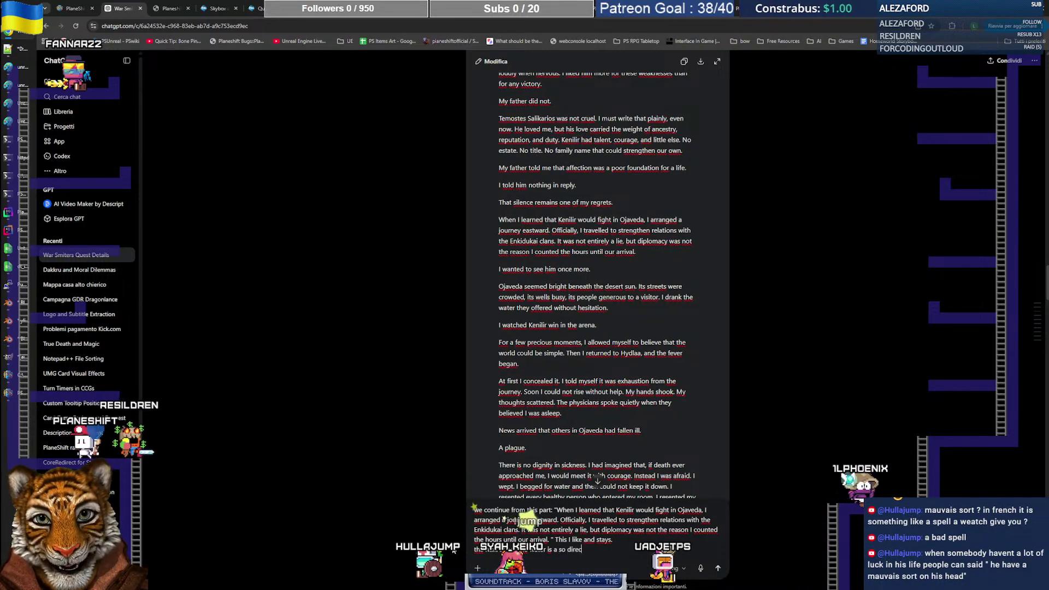
pyautogui.write('t reference to the p')
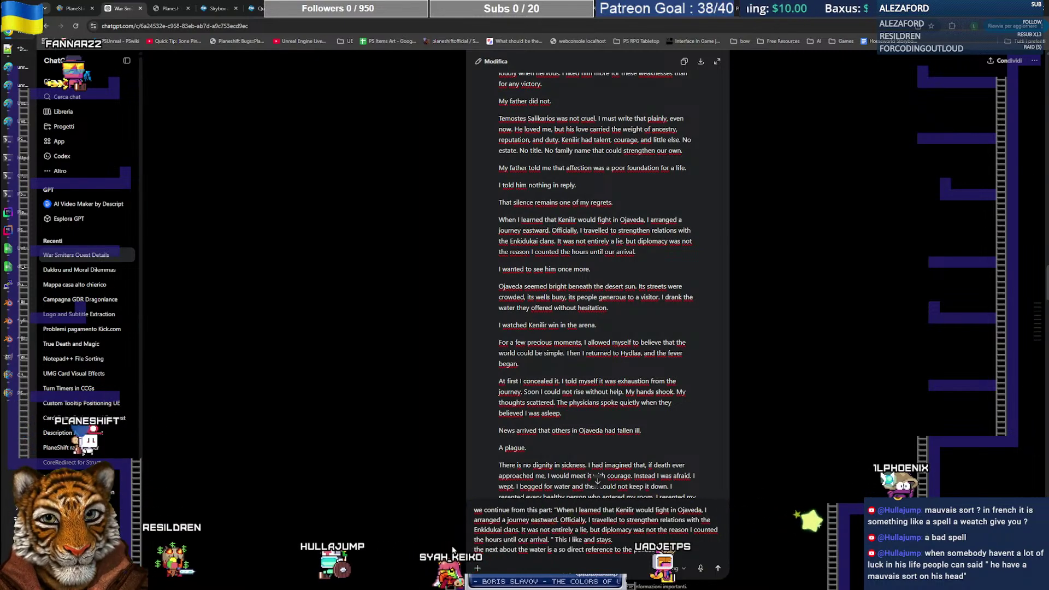
pyautogui.write('oisoned water that sounds')
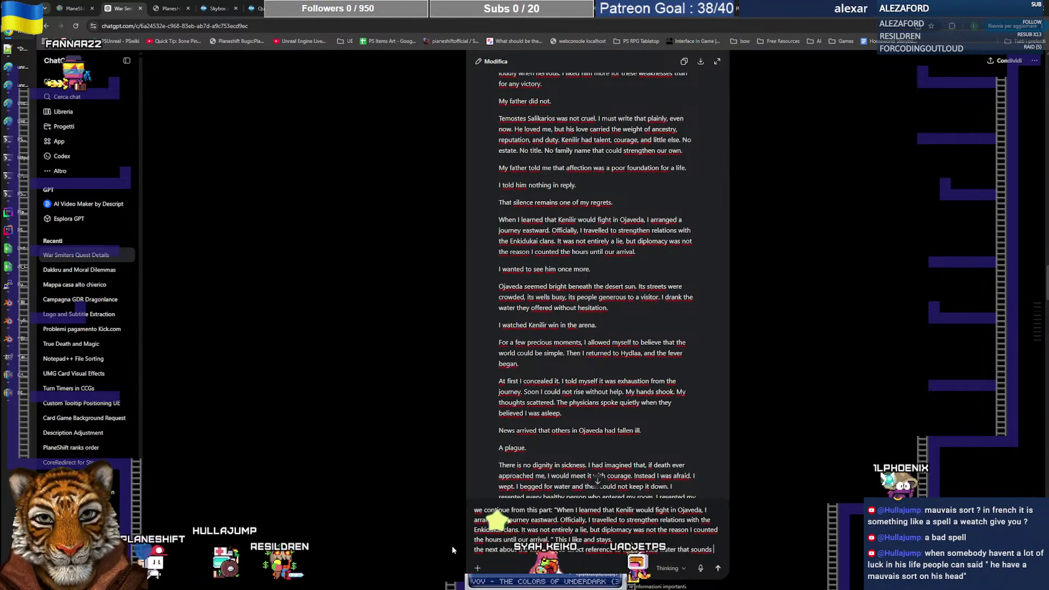
# Step: Continue the prompt by asking that she describe the vivid picture and just say the busy streets and the sun
pyautogui.write(' wrong. She should just say')
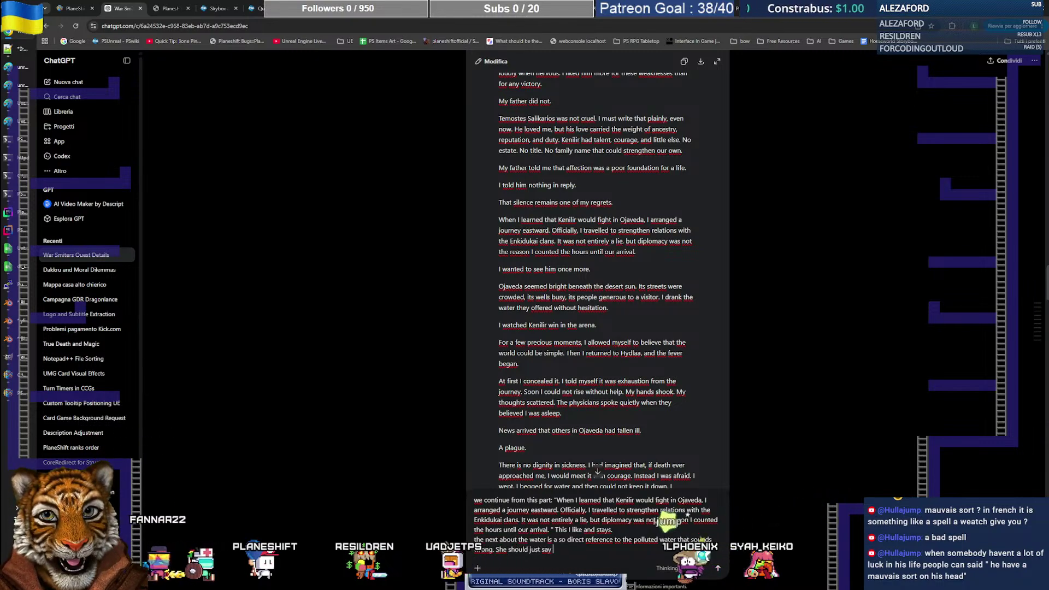
pyautogui.write('the')
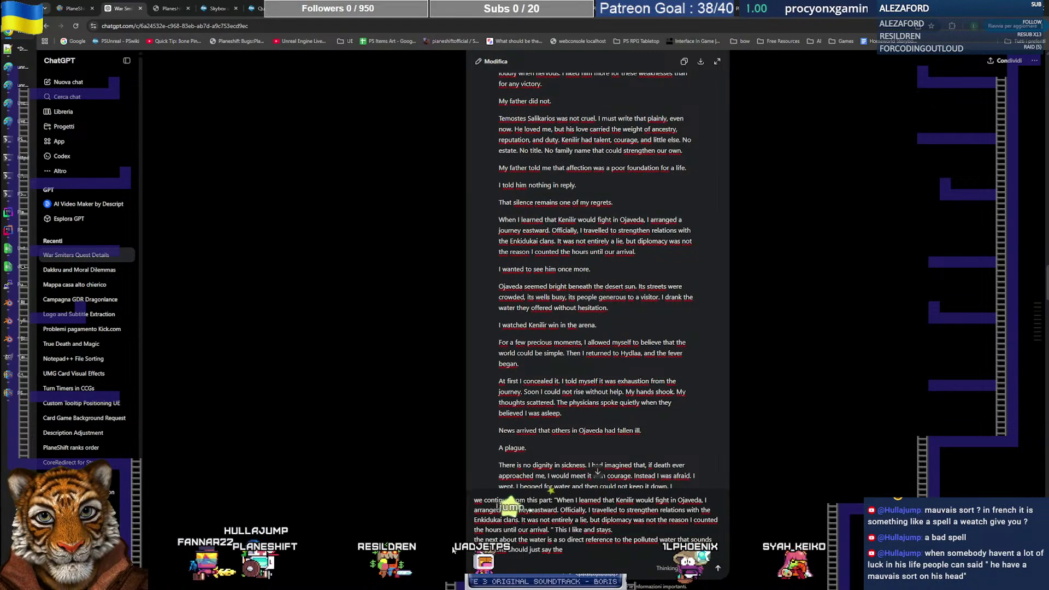
pyautogui.write(' busy stre')
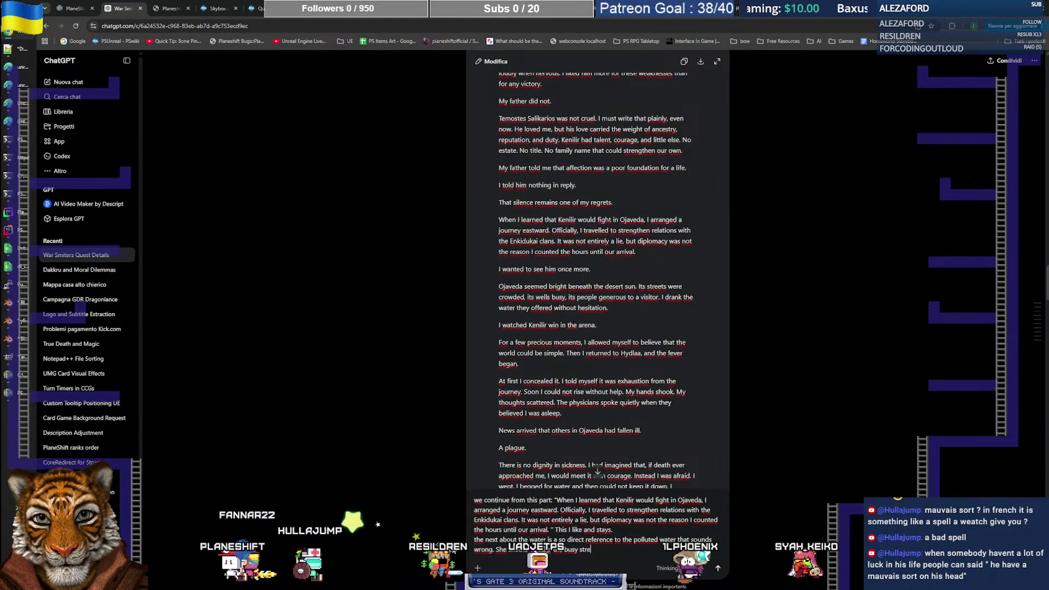
pyautogui.write('ets, he sun')
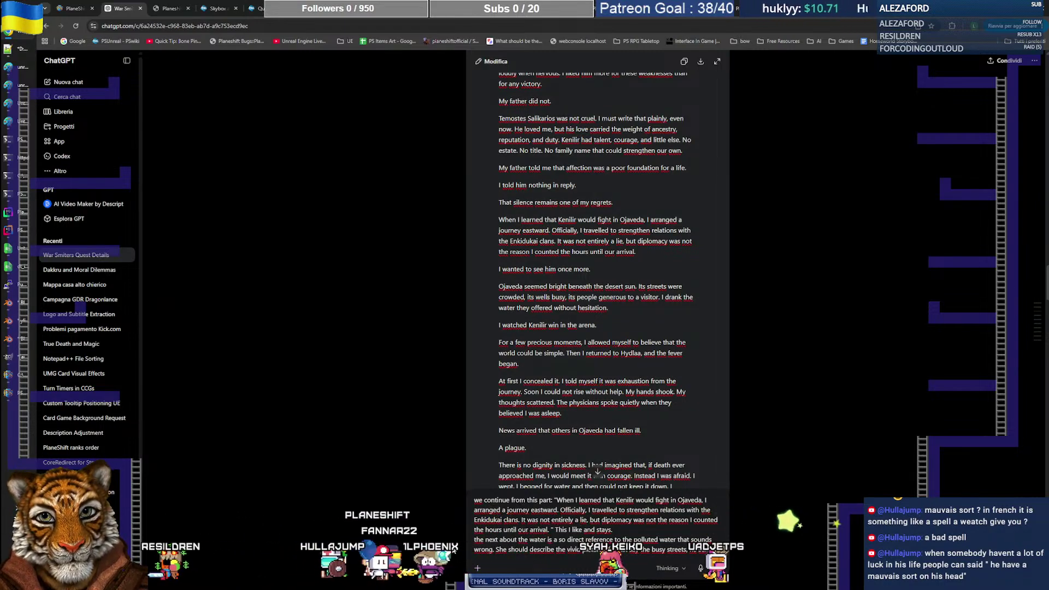
# Step: Insert before "just say" that the vivid picture is of a different, colorful, bustling, crowded city
pyautogui.write('feren')
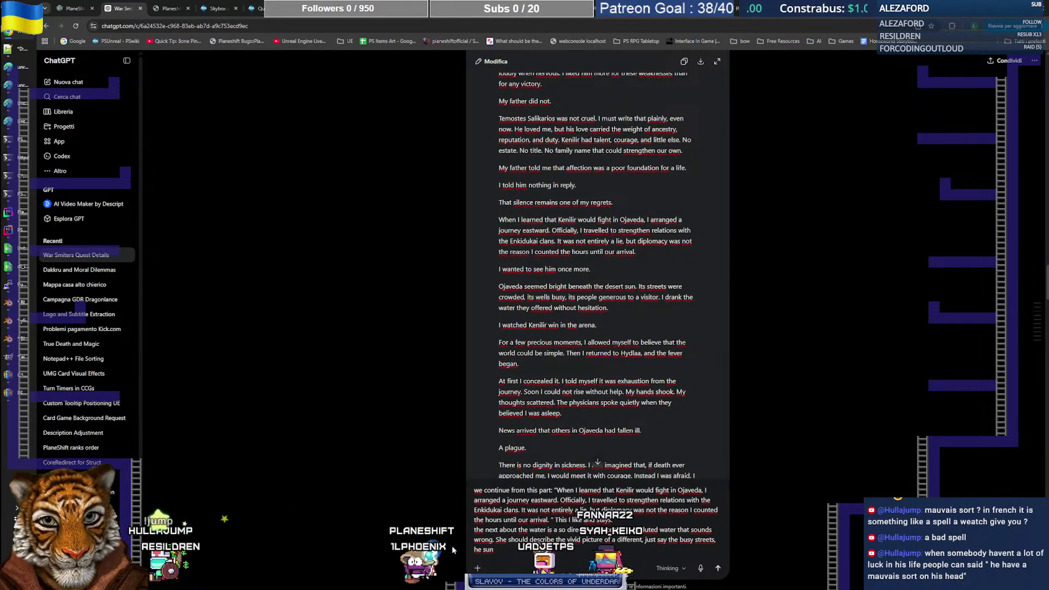
pyautogui.write('count')
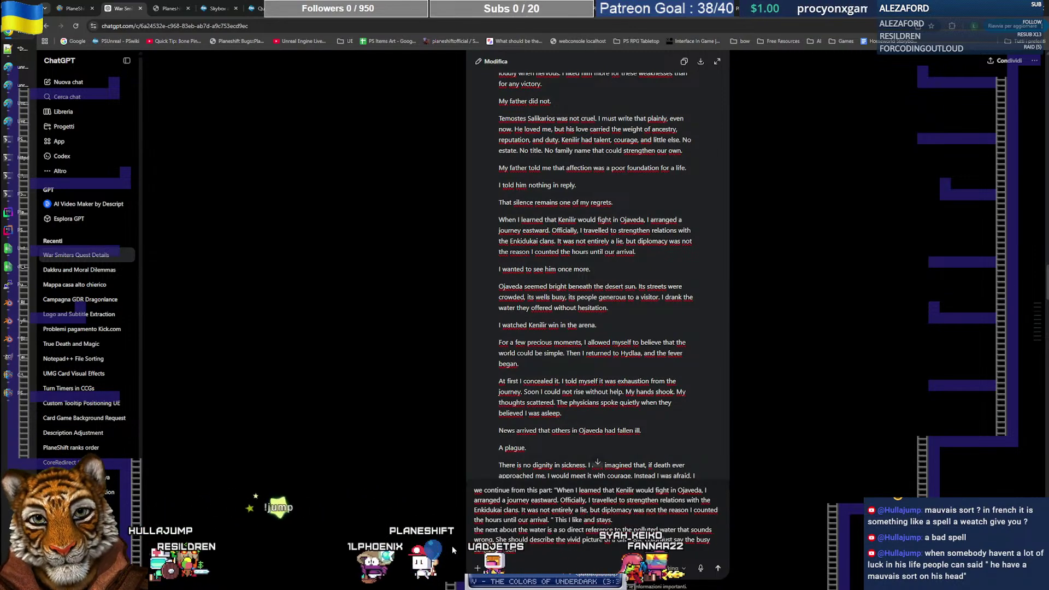
pyautogui.write('ul')
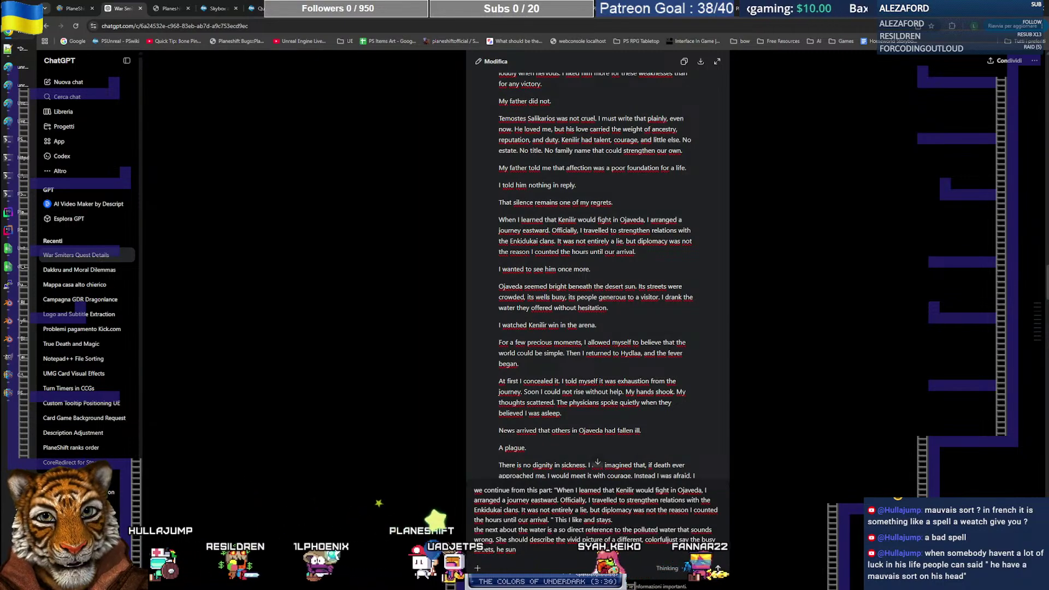
pyautogui.write(', bustl')
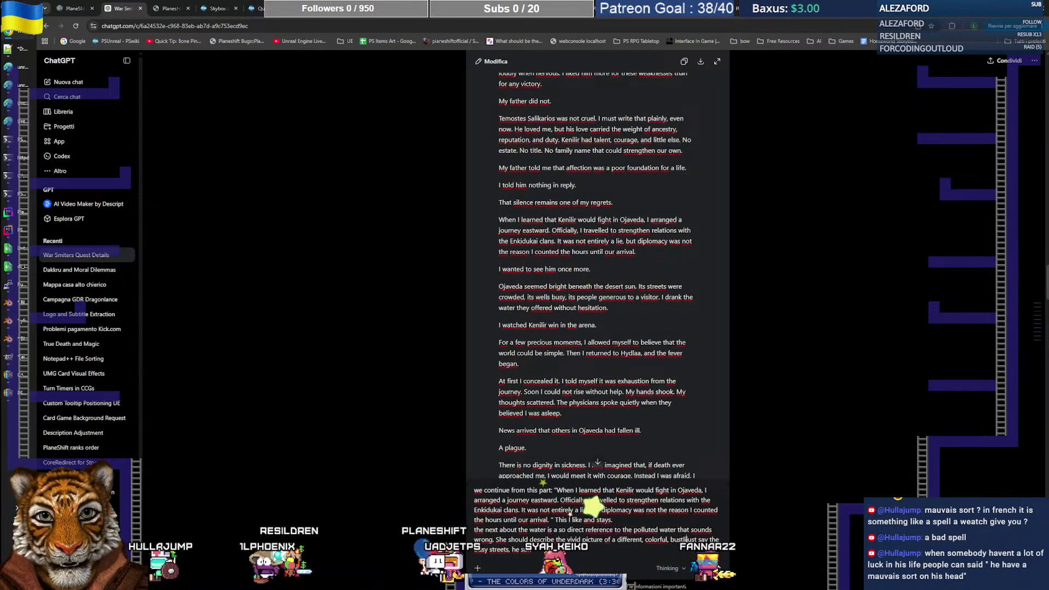
pyautogui.write('ing,')
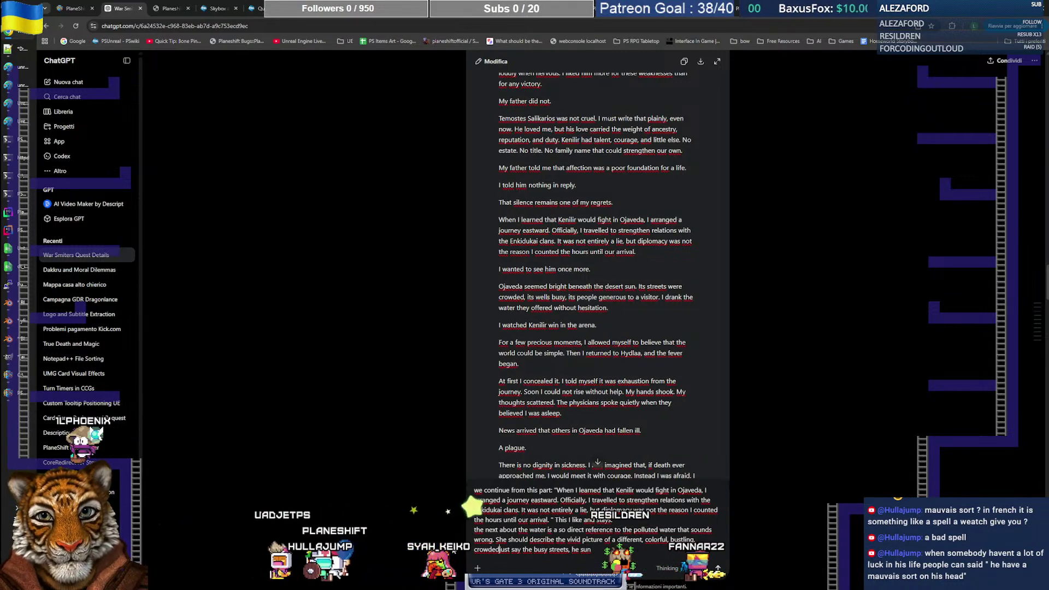
pyautogui.write('city, ')
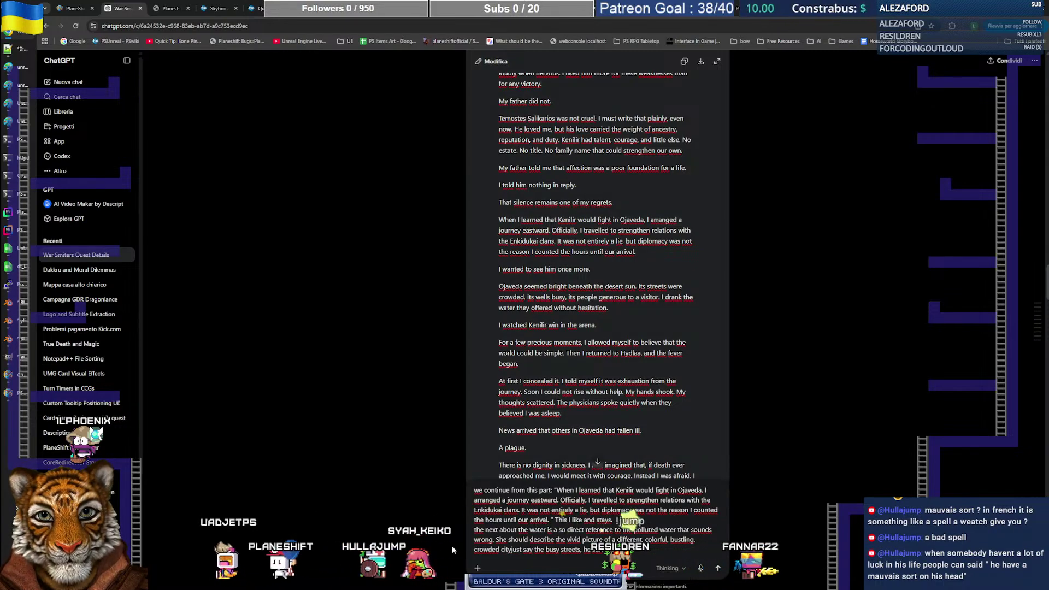
pyautogui.write('where they')
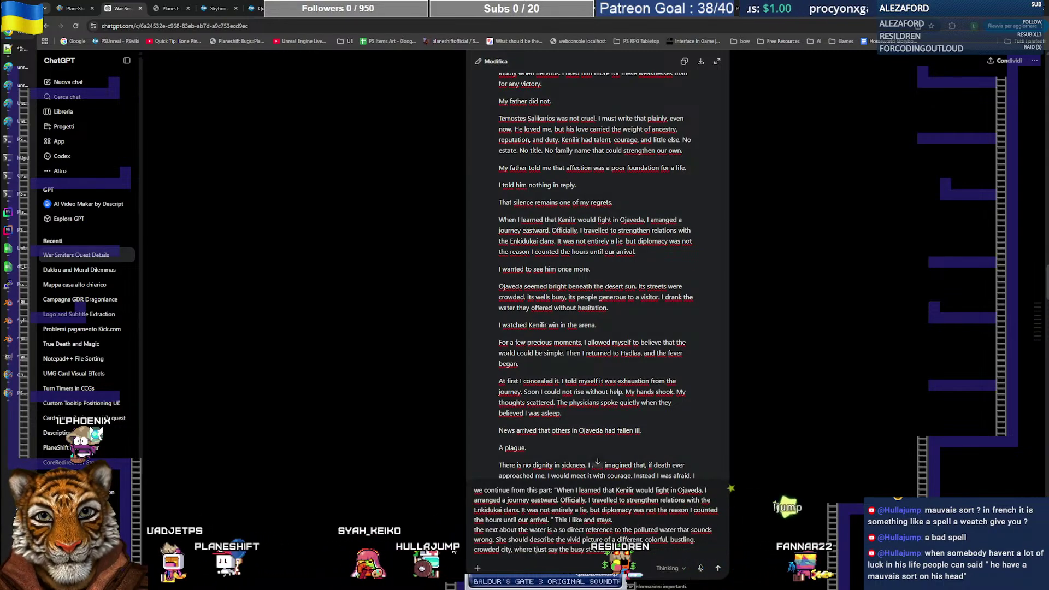
pyautogui.press('BackSpace')
pyautogui.press('BackSpace')
pyautogui.press('BackSpace')
pyautogui.press('BackSpace')
pyautogui.press('BackSpace')
pyautogui.press('BackSpace')
pyautogui.press('BackSpace')
pyautogui.press('BackSpace')
pyautogui.press('BackSpace')
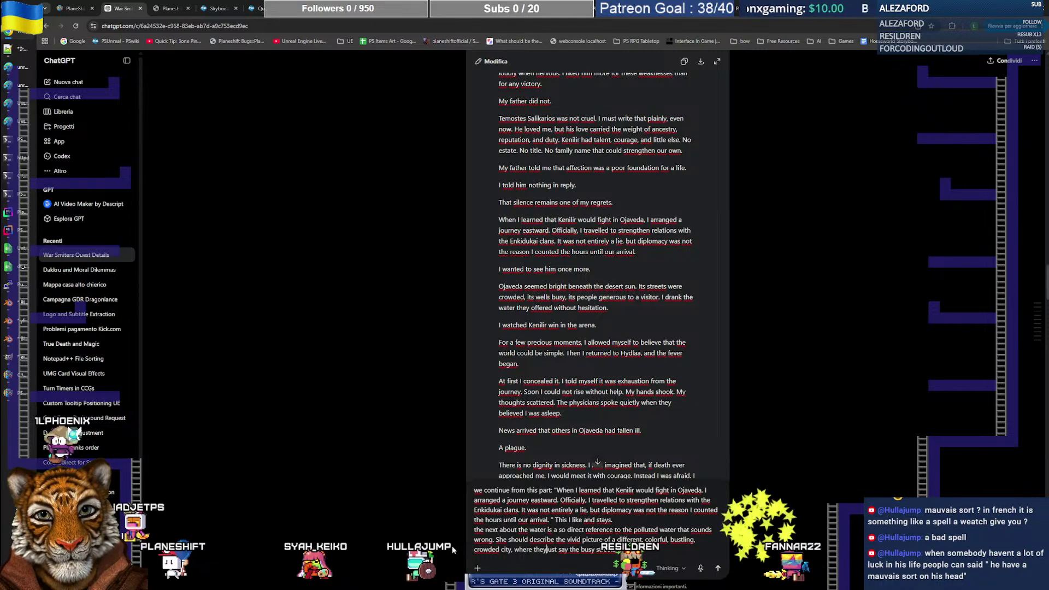
pyautogui.press('BackSpace')
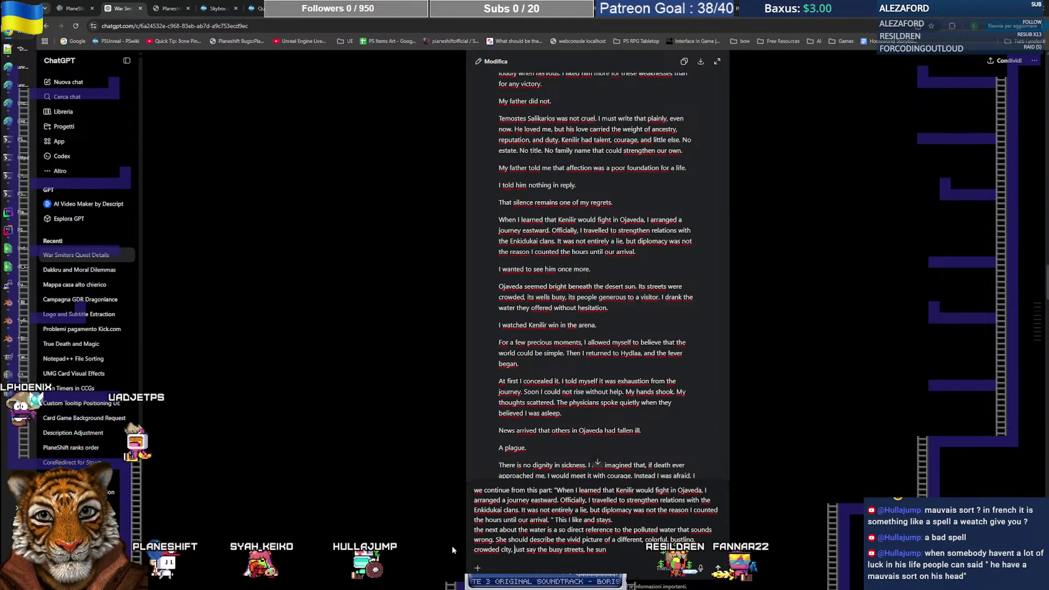
# Step: Insert after "crowded city," in the prompt the words "with deep traditions, she ate and drank their specialties"
pyautogui.write('ith ')
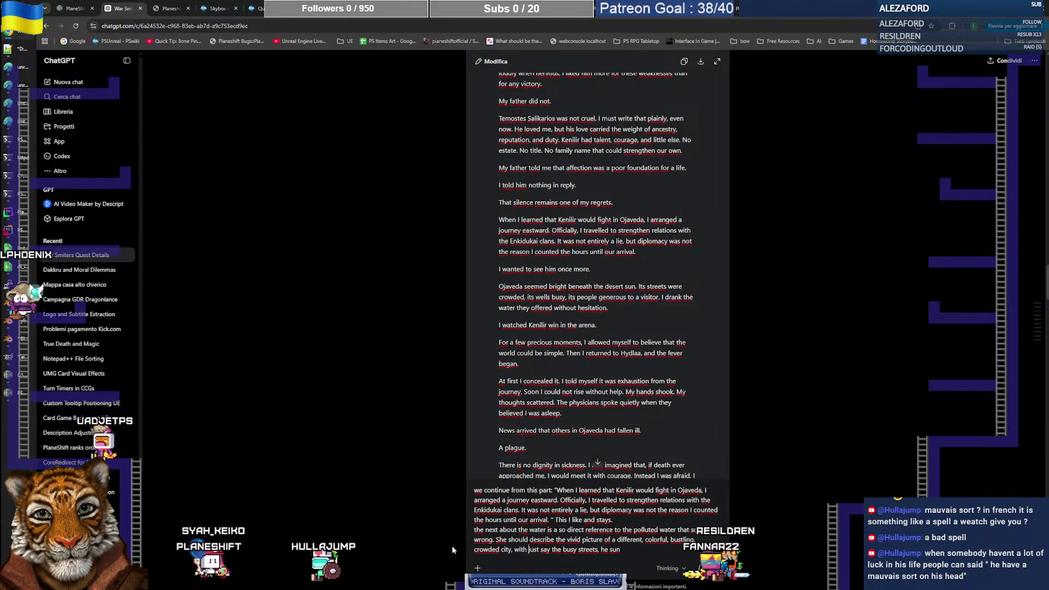
pyautogui.write('deep traditions')
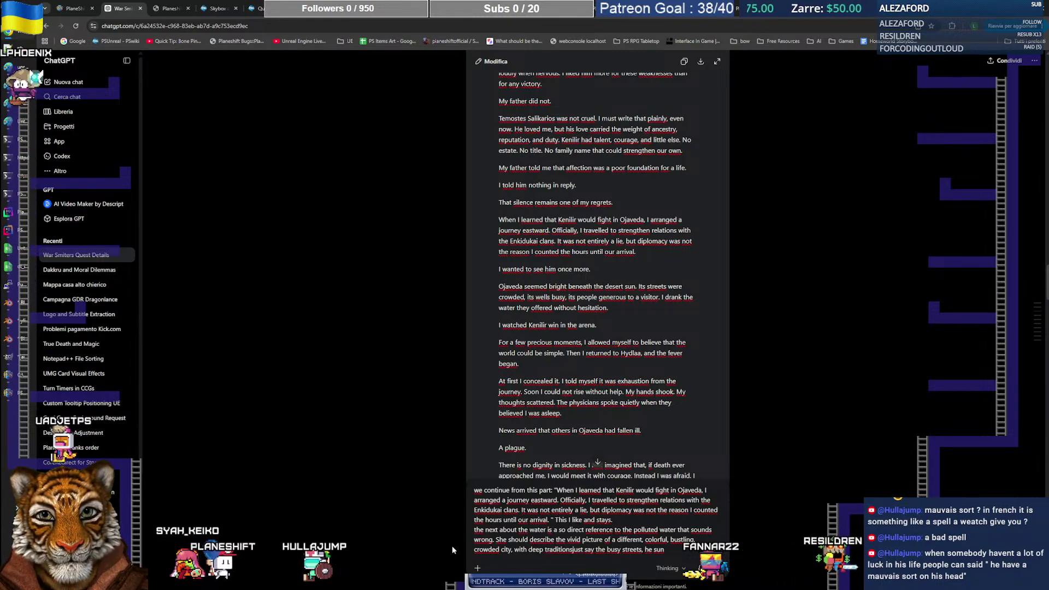
pyautogui.write(', she ')
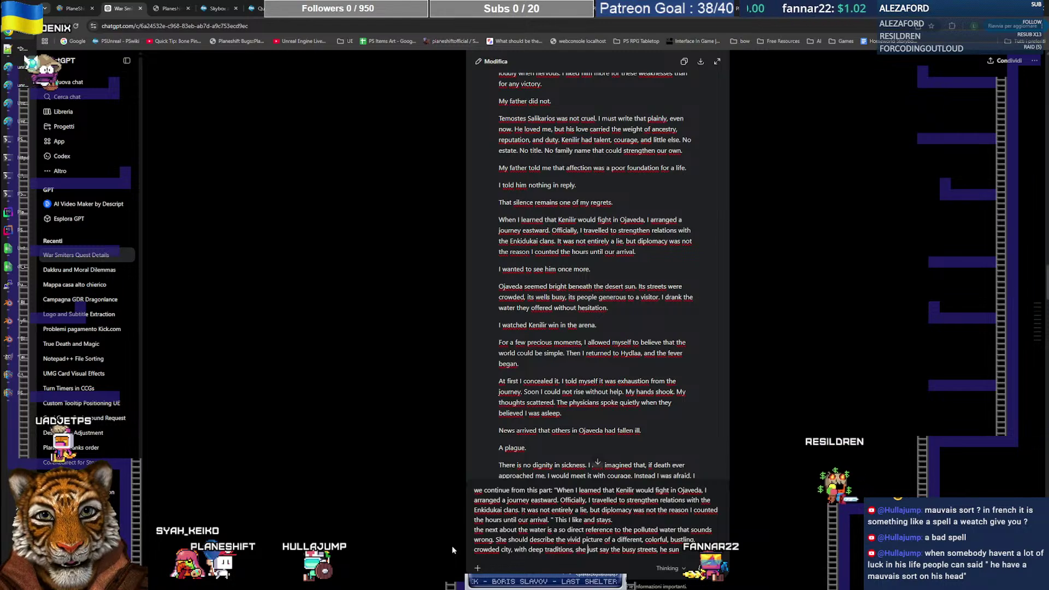
pyautogui.write('ate and ')
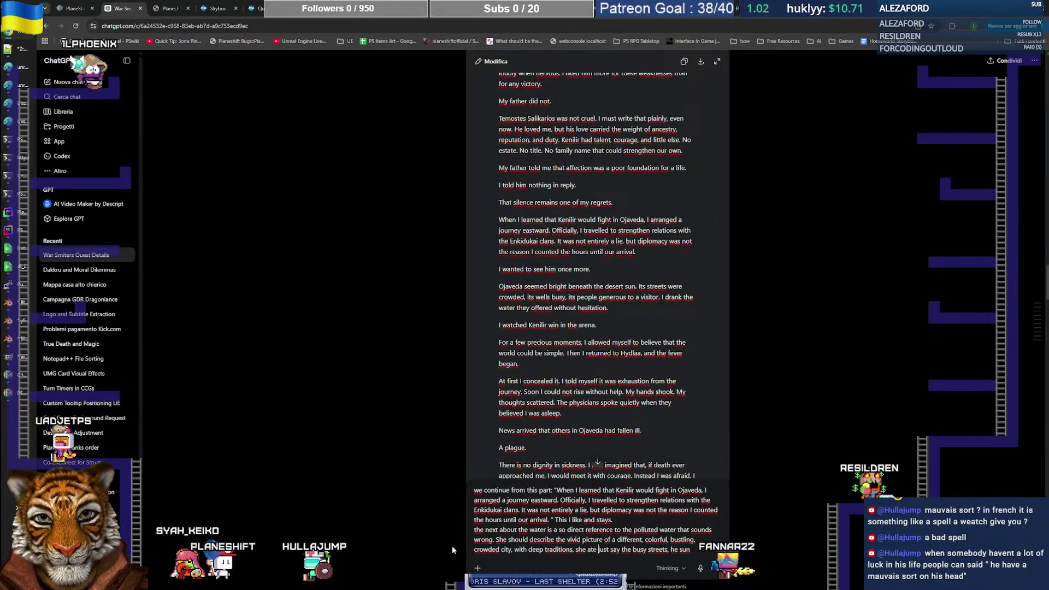
pyautogui.write('drank the')
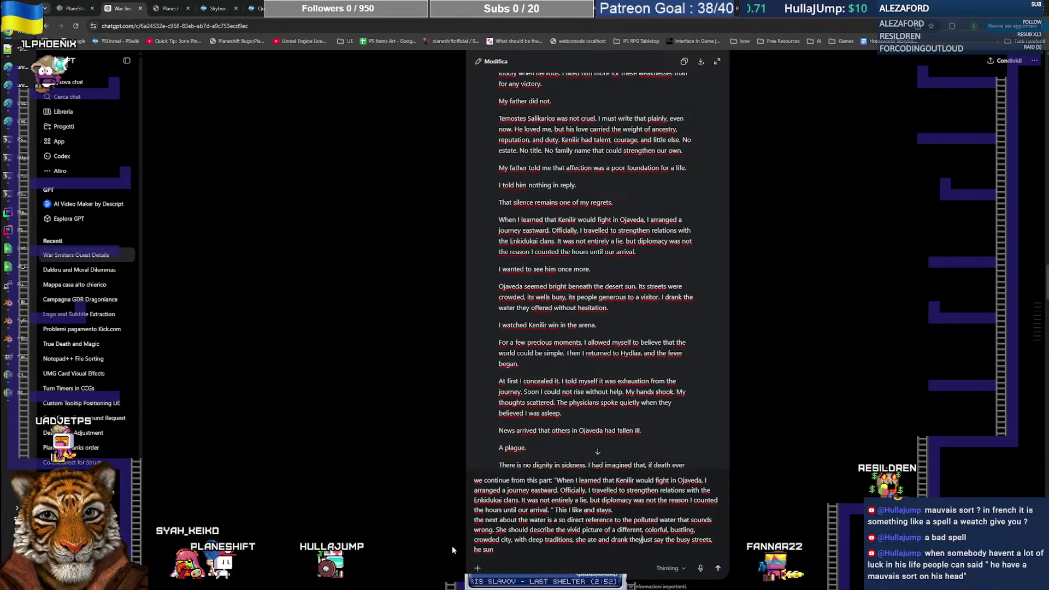
pyautogui.write('ir')
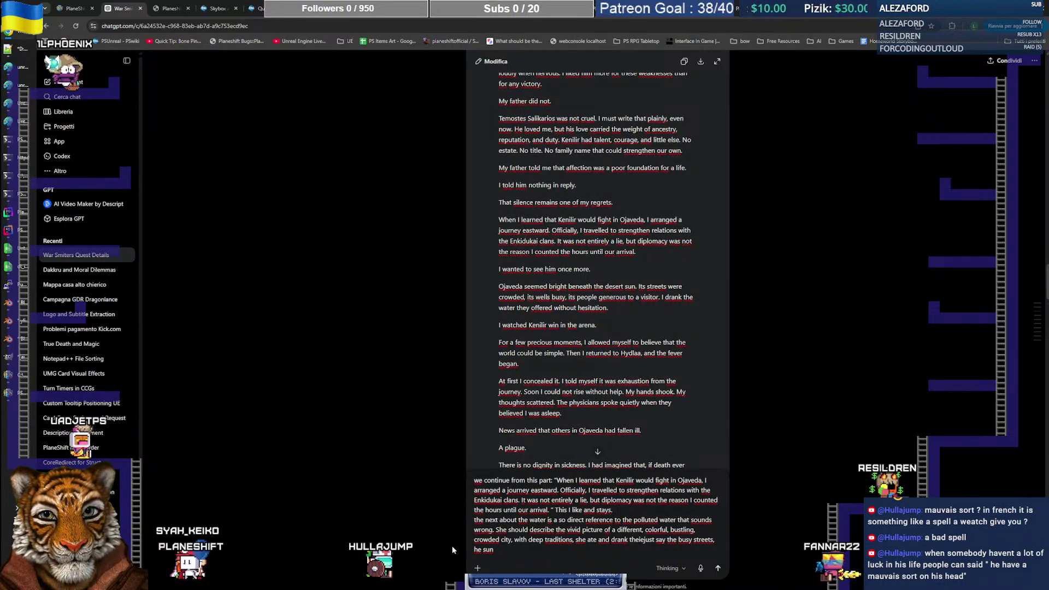
pyautogui.write(' special')
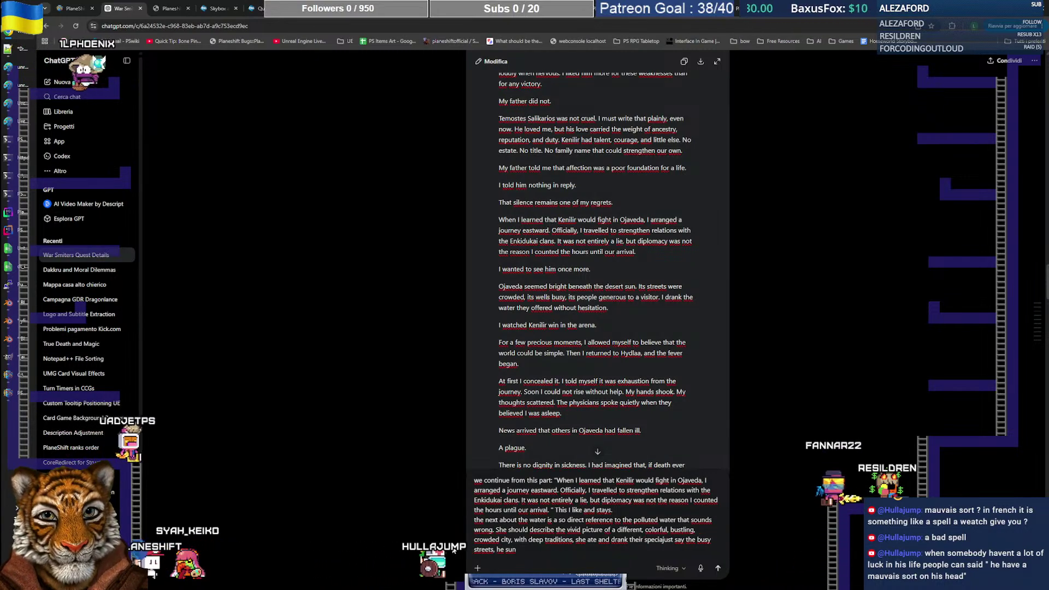
pyautogui.write('ties')
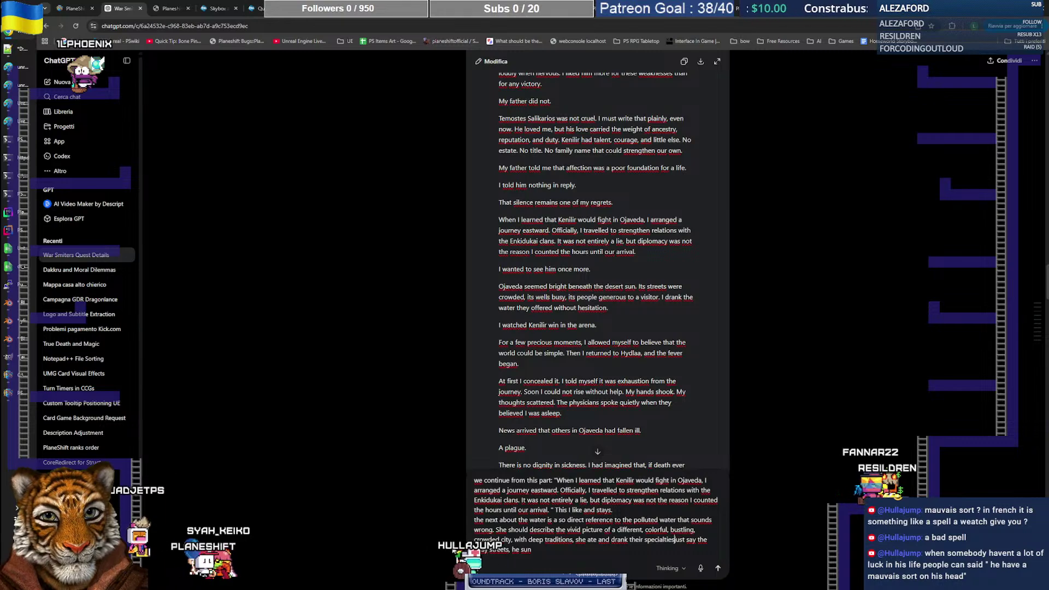
# Step: Remove the leftover "just say the busy streets, he sun" from the end of the prompt and send it
pyautogui.hotkey('shift', 'Down')
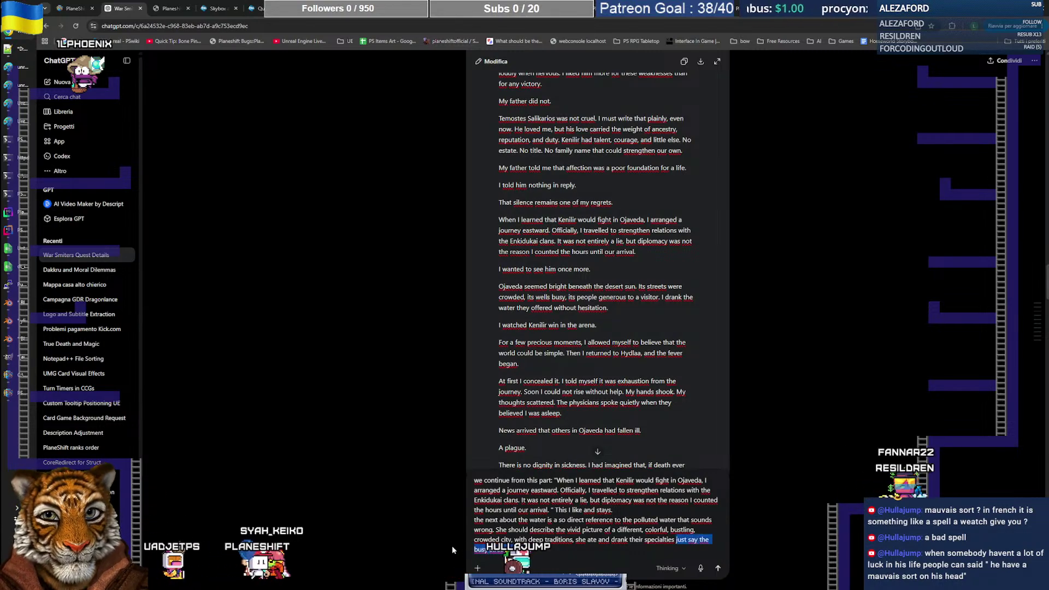
pyautogui.press('Delete')
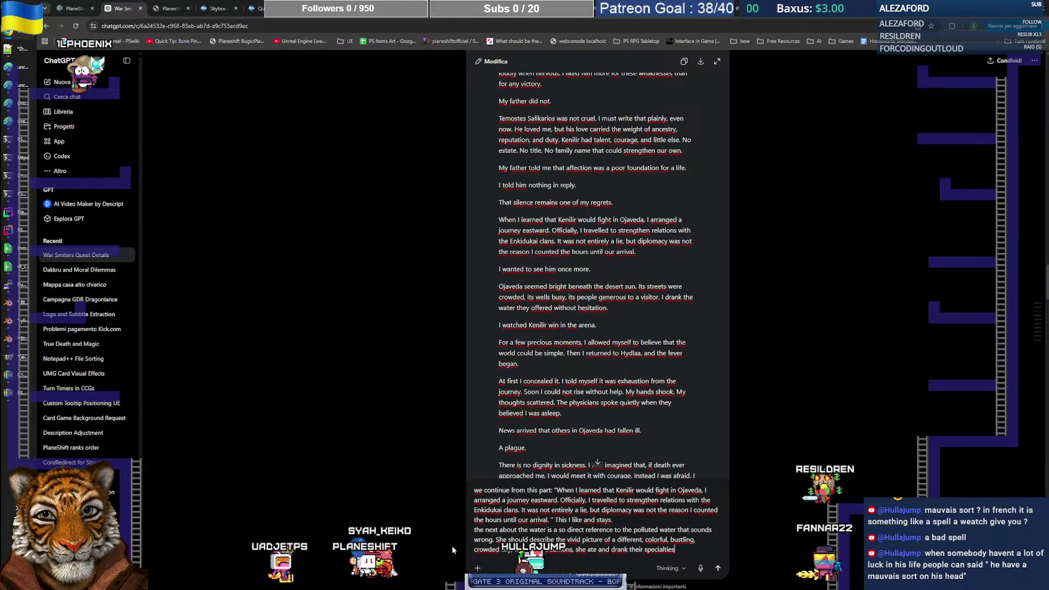
pyautogui.press('Return')
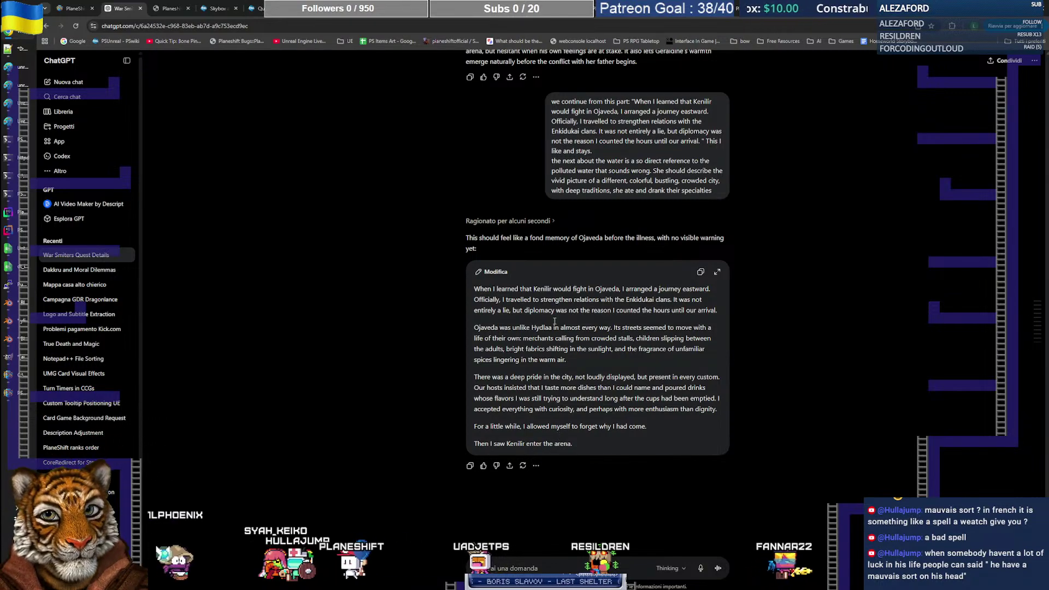
pyautogui.hotkey('alt', 'Tab')
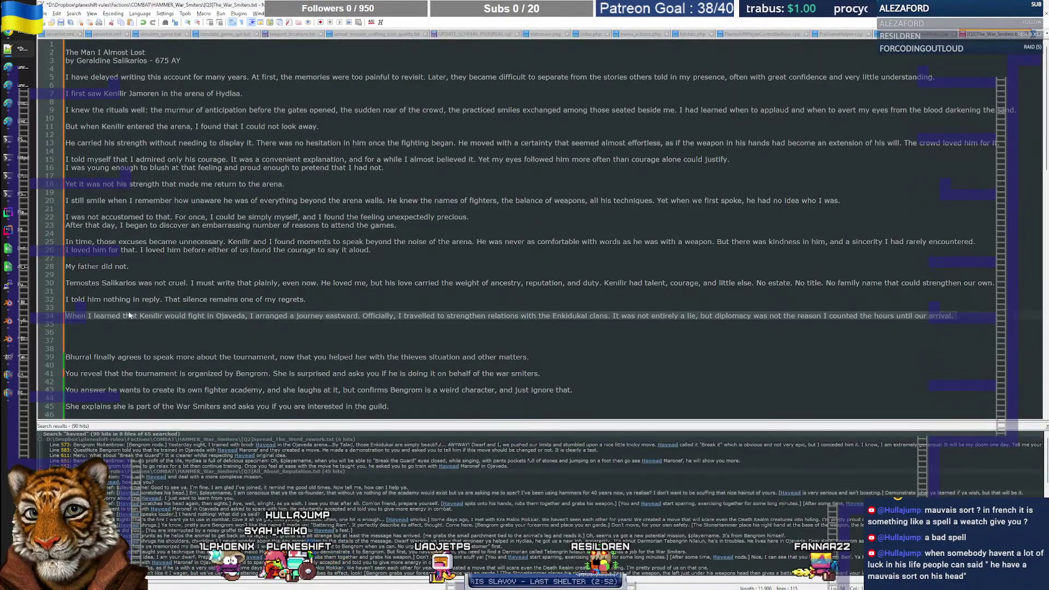
pyautogui.hotkey('alt', 'Tab')
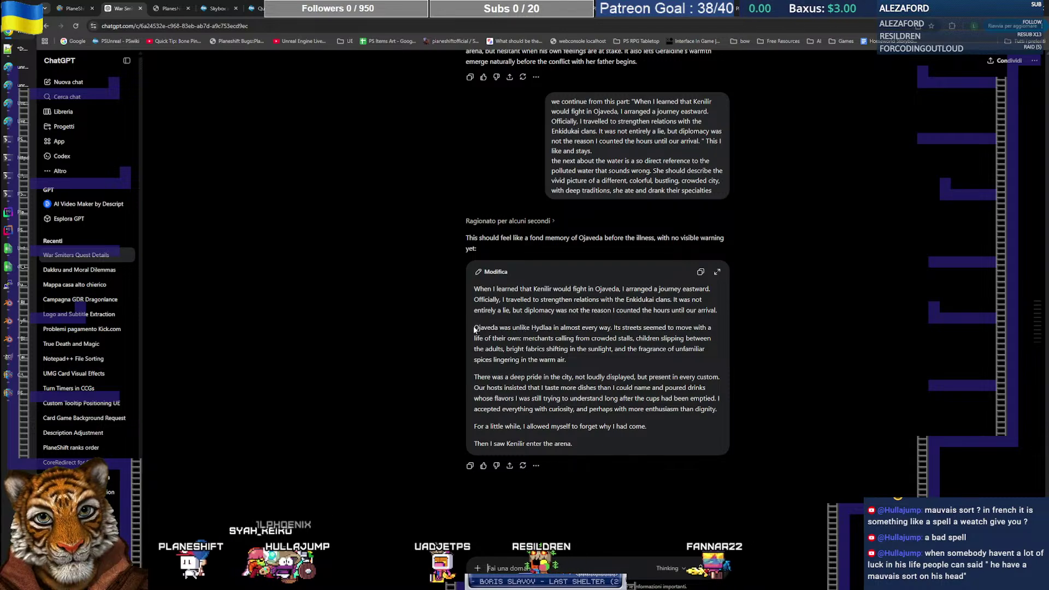
pyautogui.moveTo(474, 327); pyautogui.dragTo(502, 337)
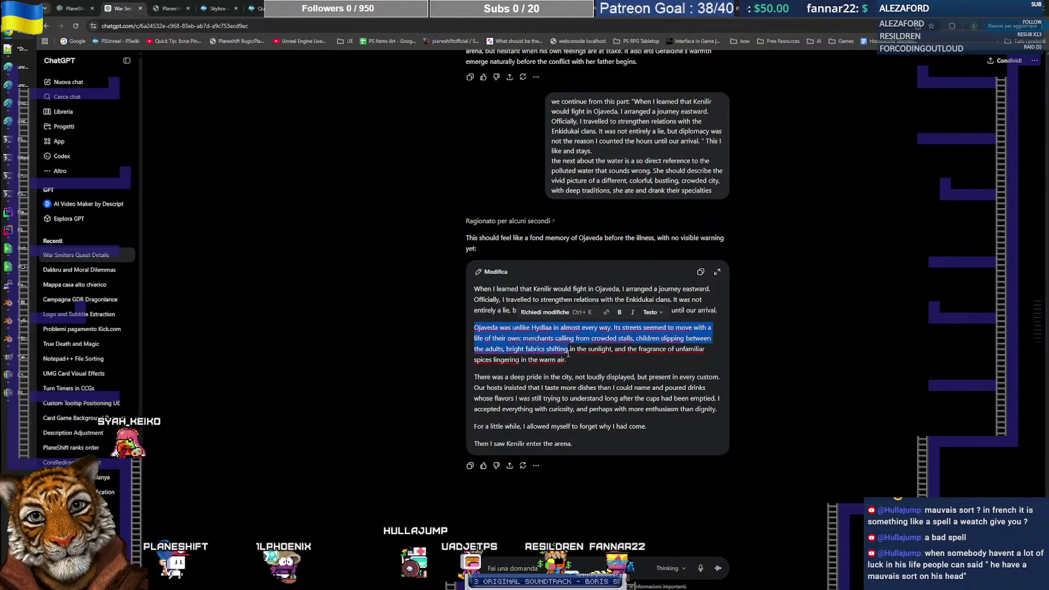
pyautogui.moveTo(577, 362); pyautogui.dragTo(661, 439)
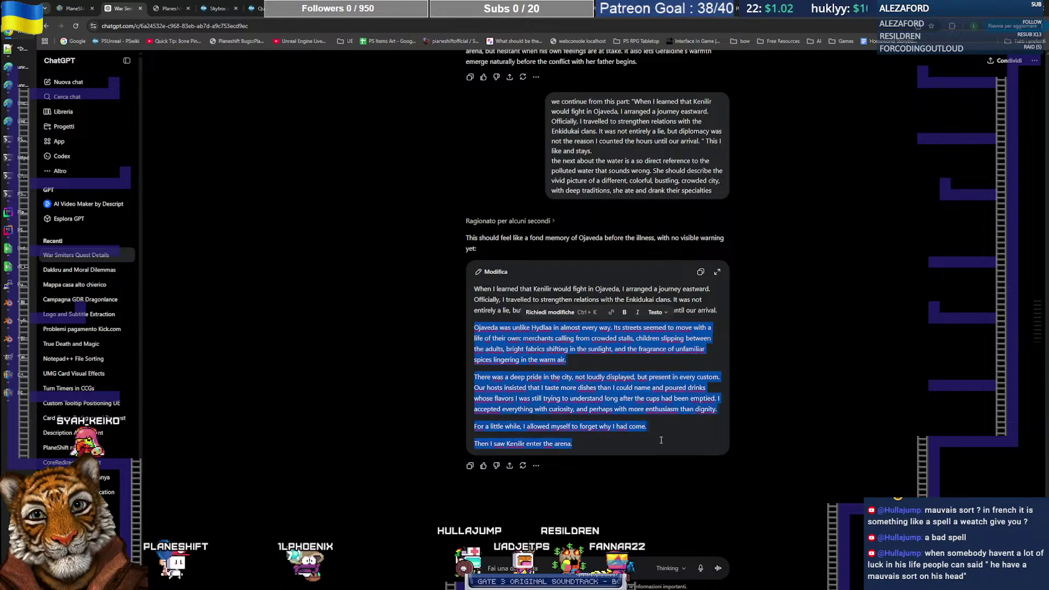
pyautogui.click(658, 444)
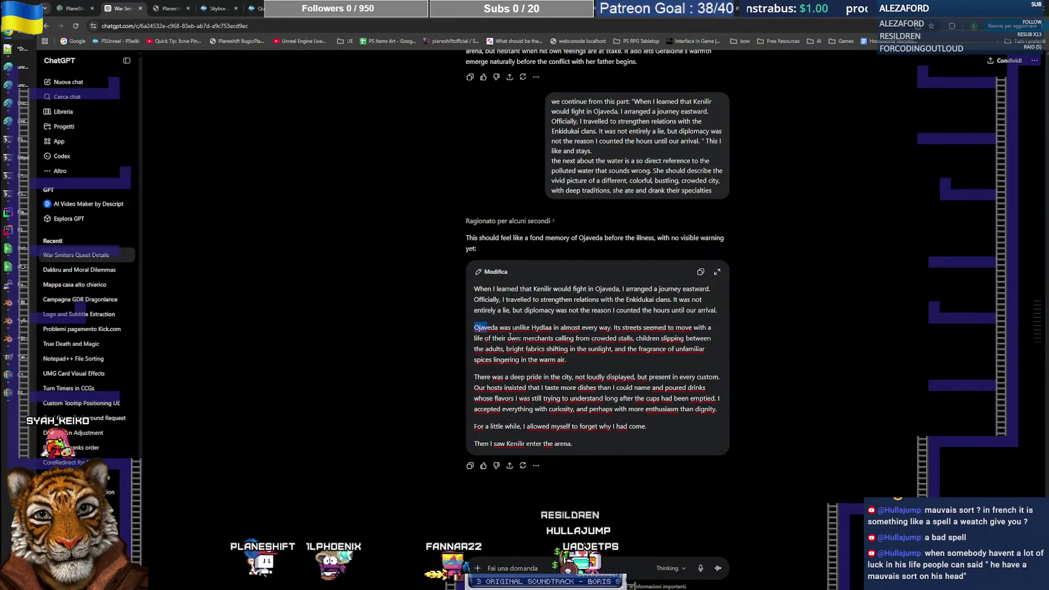
# Step: Send the prompt "make this part in half text:" followed by the two quoted paragraphs from "Ojaveda was unlike Hydlaa" to "more enthusiasm than dignity."
pyautogui.moveTo(510, 335); pyautogui.dragTo(722, 409)
pyautogui.hotkey('ctrl', 'c')
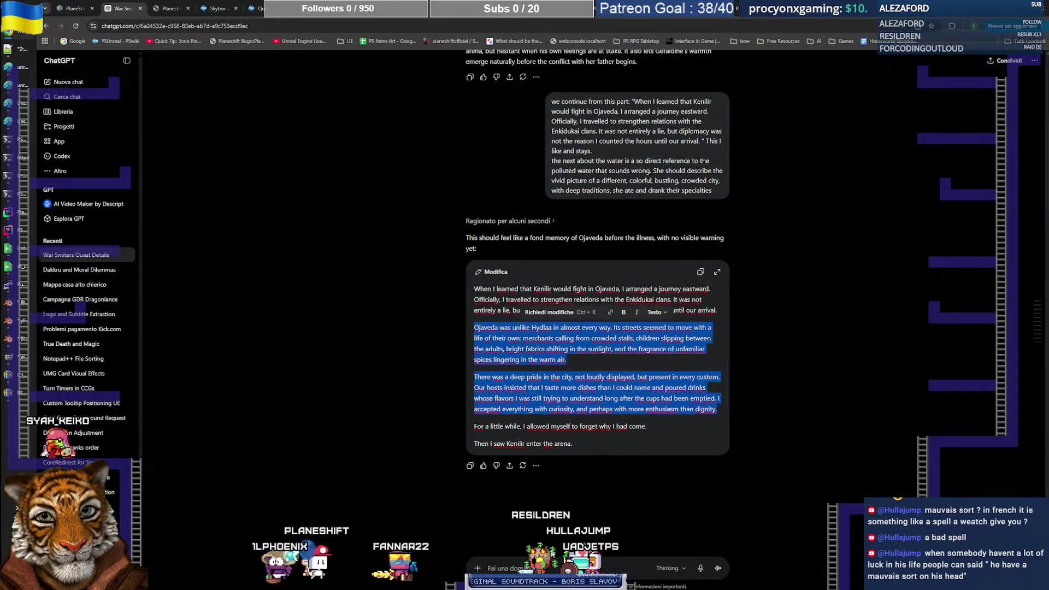
pyautogui.click(552, 566)
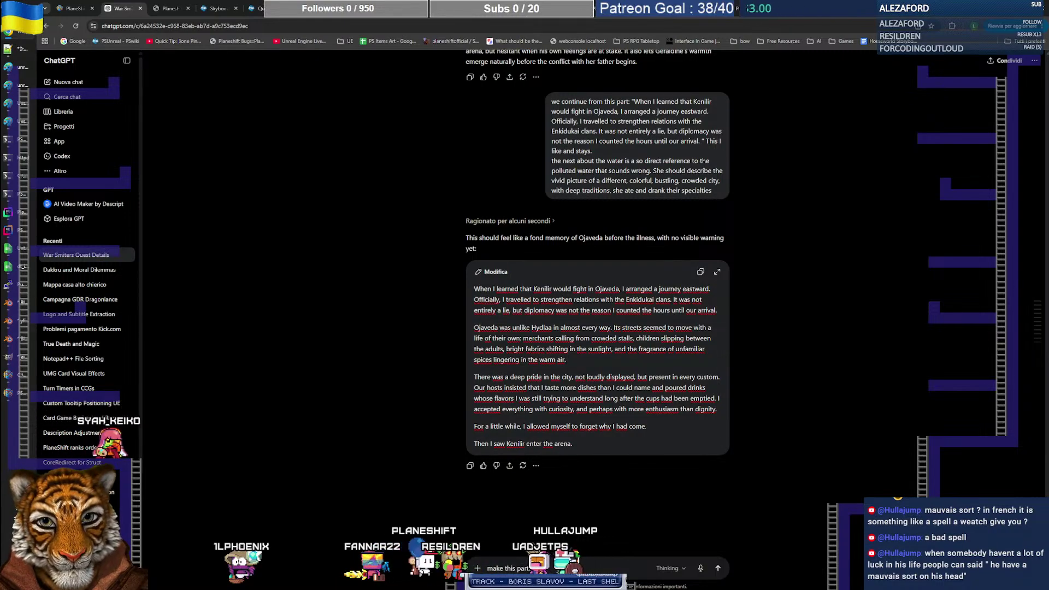
pyautogui.hotkey('ctrl', 'v')
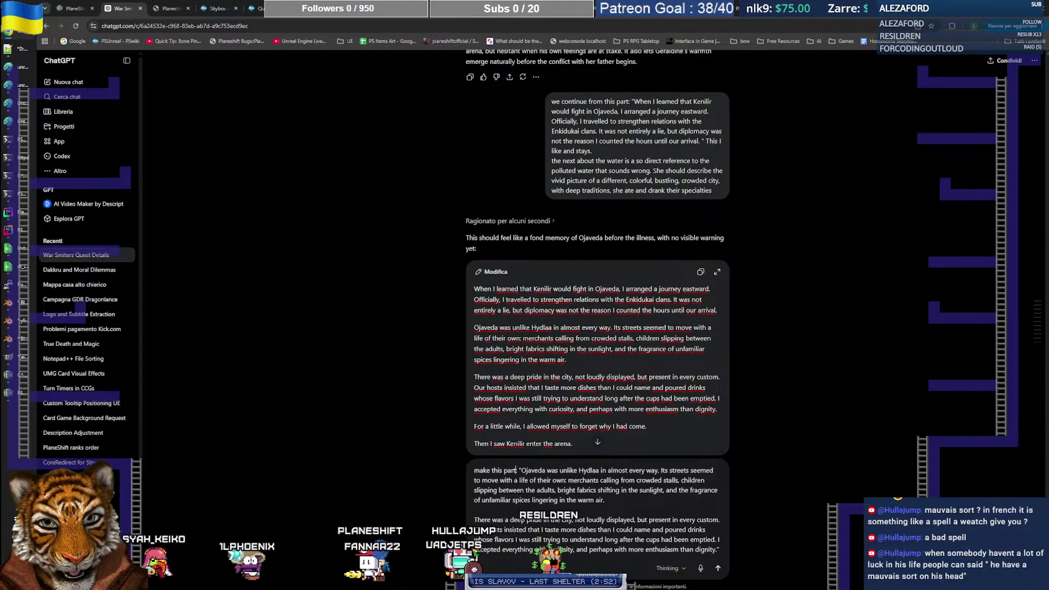
pyautogui.write('n h')
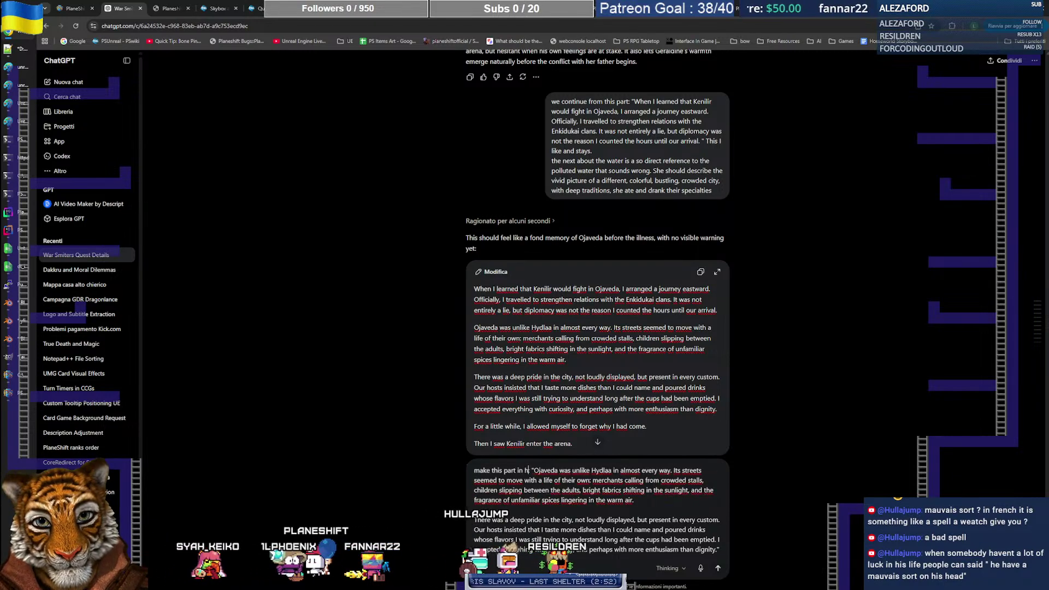
pyautogui.write('alf text:')
pyautogui.press('Return')
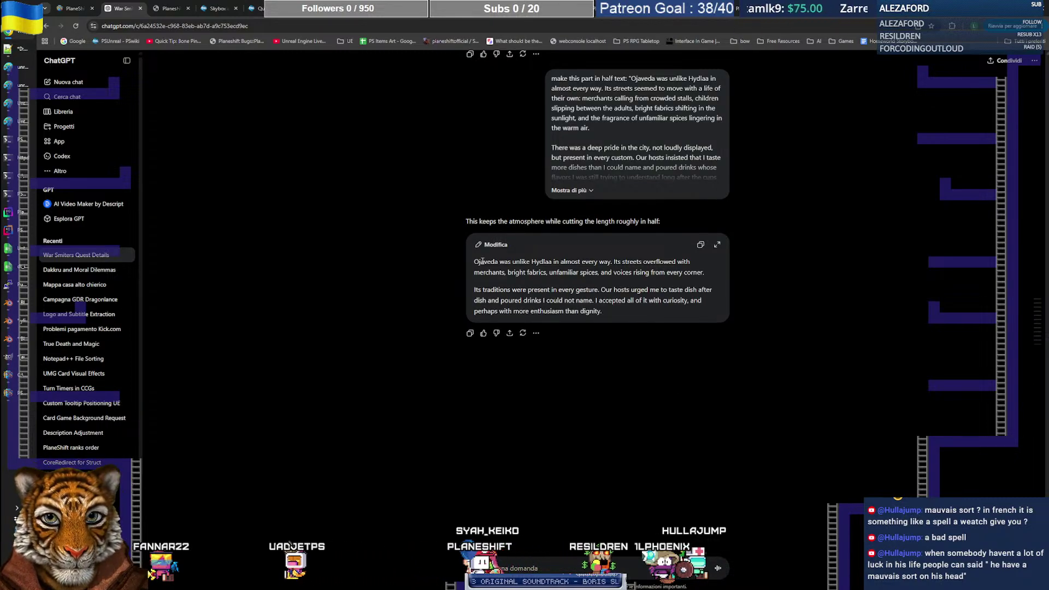
# Step: Copy the shortened passage from "Ojaveda was unlike Hydlaa" through "I could not name." into the Notepad++ book text below the "When I learned that Kenilir" paragraph
pyautogui.moveTo(525, 262); pyautogui.dragTo(554, 290)
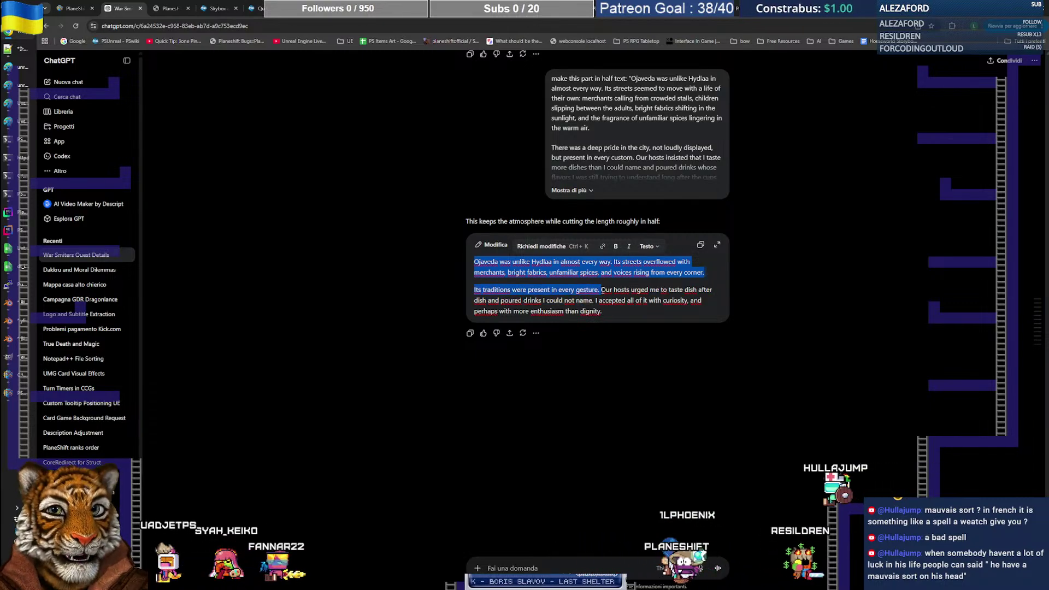
pyautogui.moveTo(664, 295); pyautogui.dragTo(593, 302)
pyautogui.hotkey('ctrl', 'c')
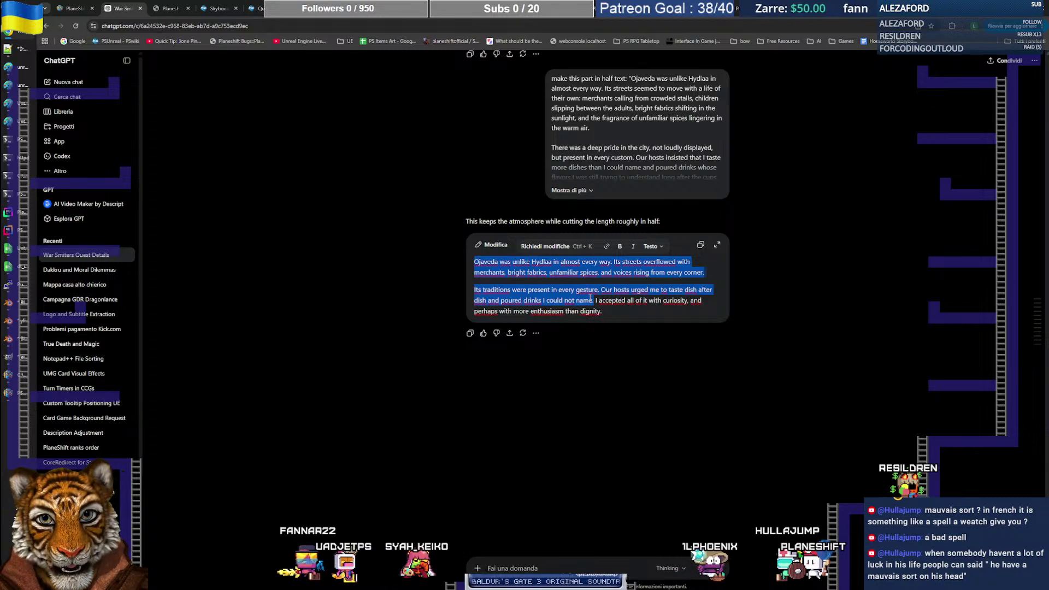
pyautogui.click(19, 50)
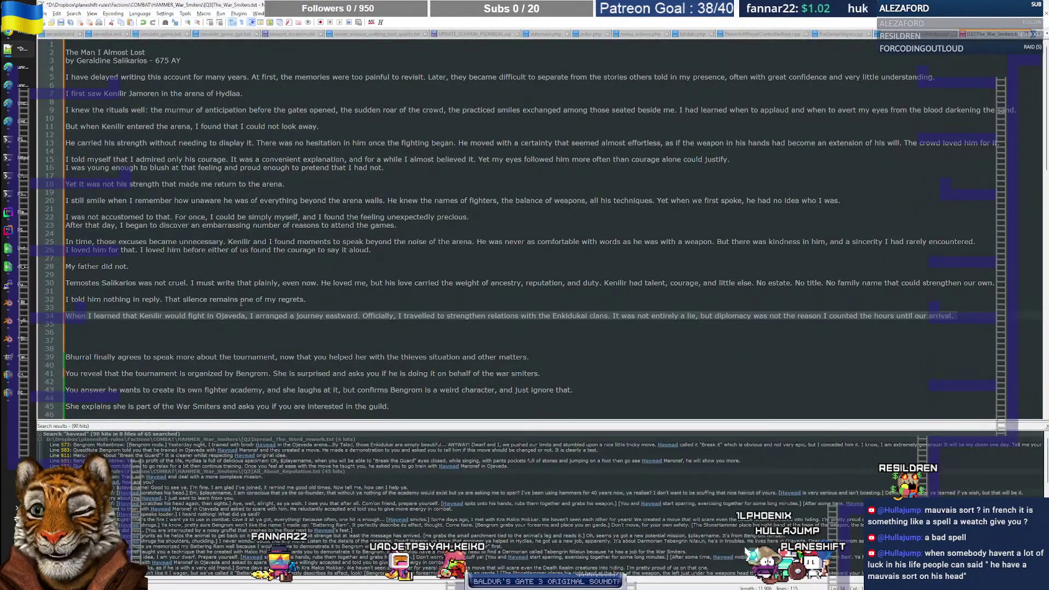
pyautogui.click(243, 334)
pyautogui.hotkey('ctrl', 'v')
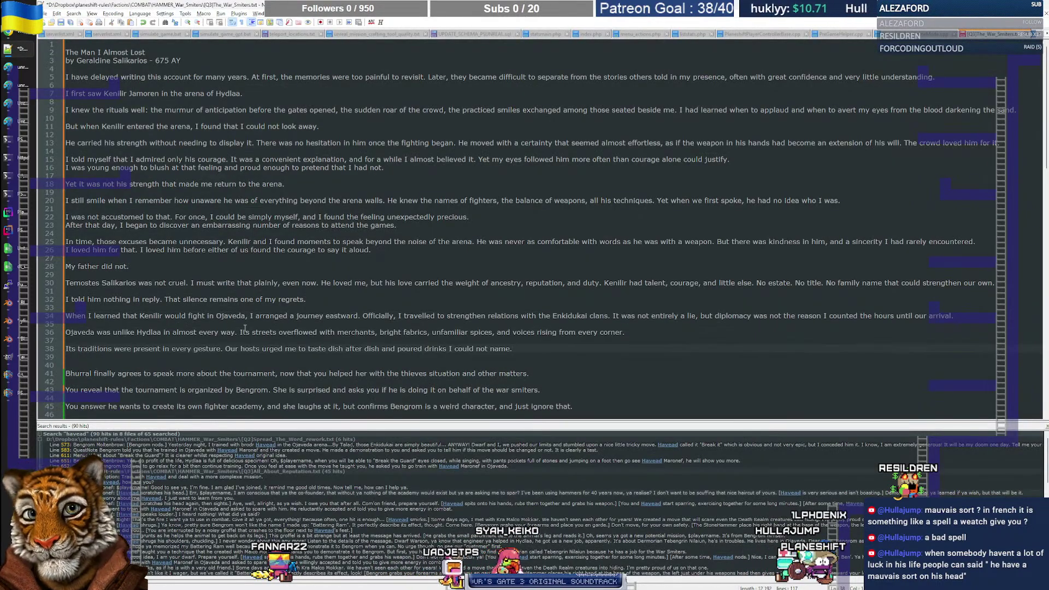
# Step: Remove the blank lines separating the "When I learned", "Ojaveda was unlike Hydlaa" and "Its traditions were present" paragraphs
pyautogui.press('BackSpace')
pyautogui.press('Up')
pyautogui.press('BackSpace')
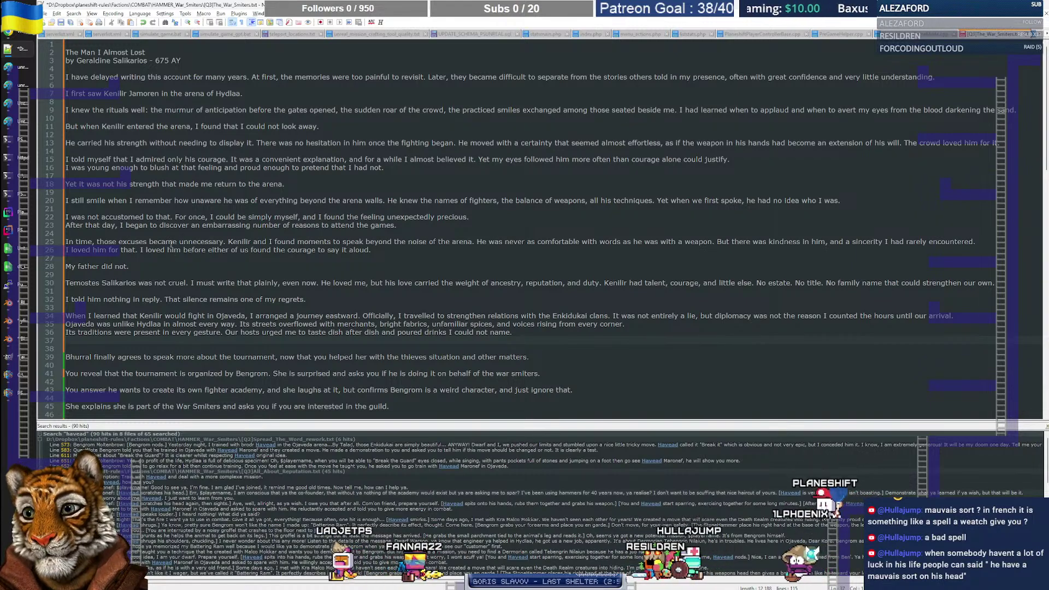
pyautogui.scroll(-7, 166, 303)
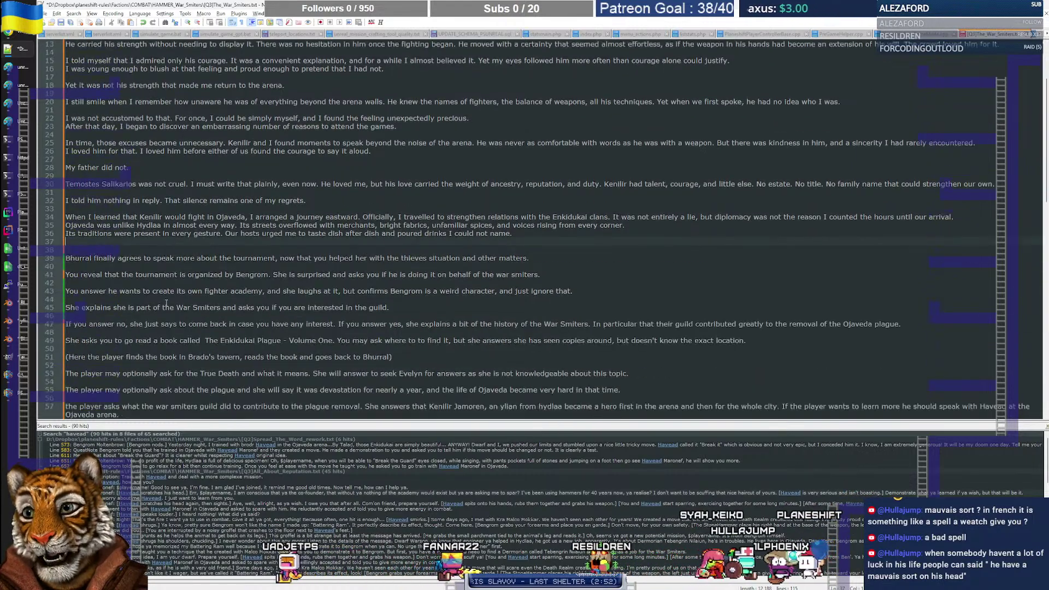
pyautogui.scroll(7, 166, 303)
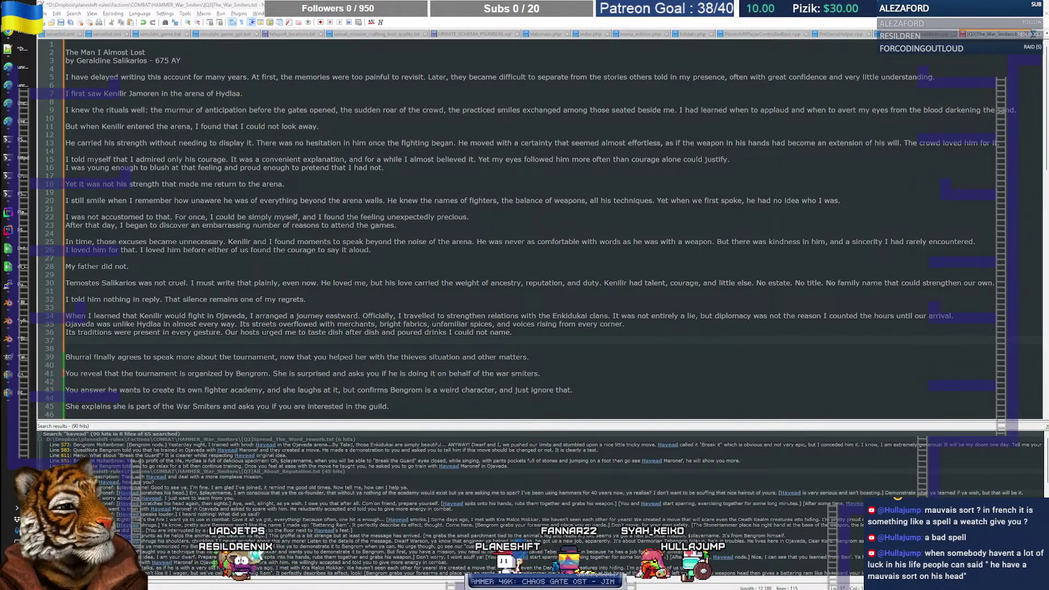
# Step: Switch to the PlaneShift website in the browser, view its game download page, and return to the home page
pyautogui.click(13, 36)
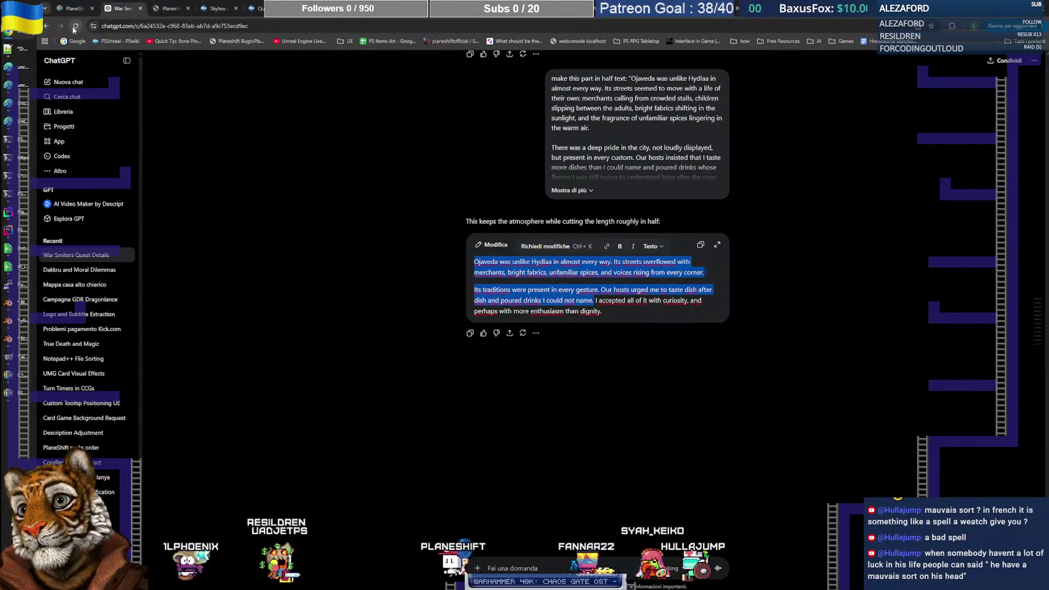
pyautogui.click(76, 8)
pyautogui.scroll(20, 315, 181)
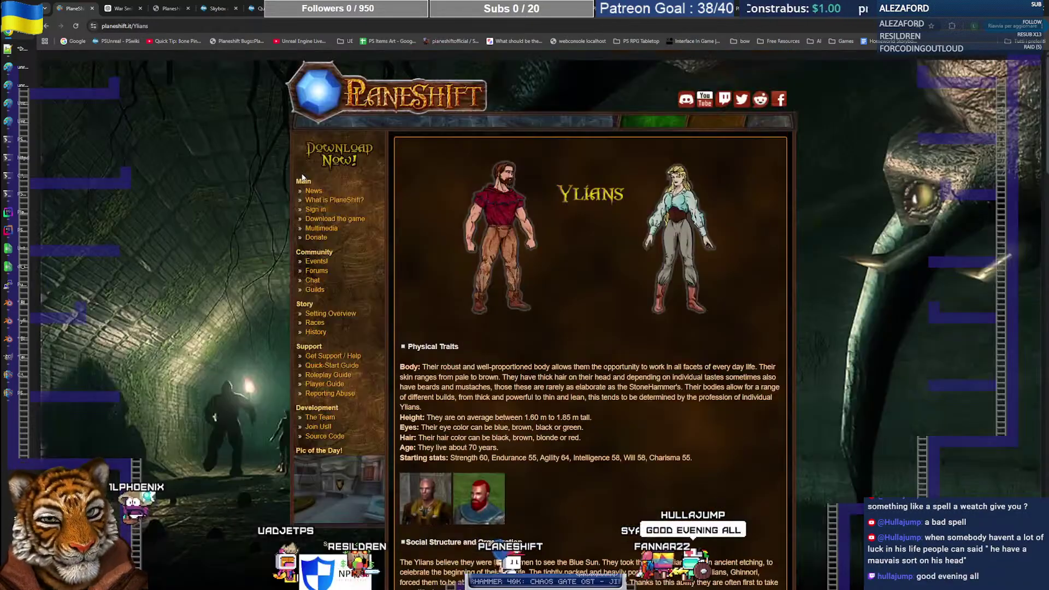
pyautogui.click(363, 111)
pyautogui.click(345, 219)
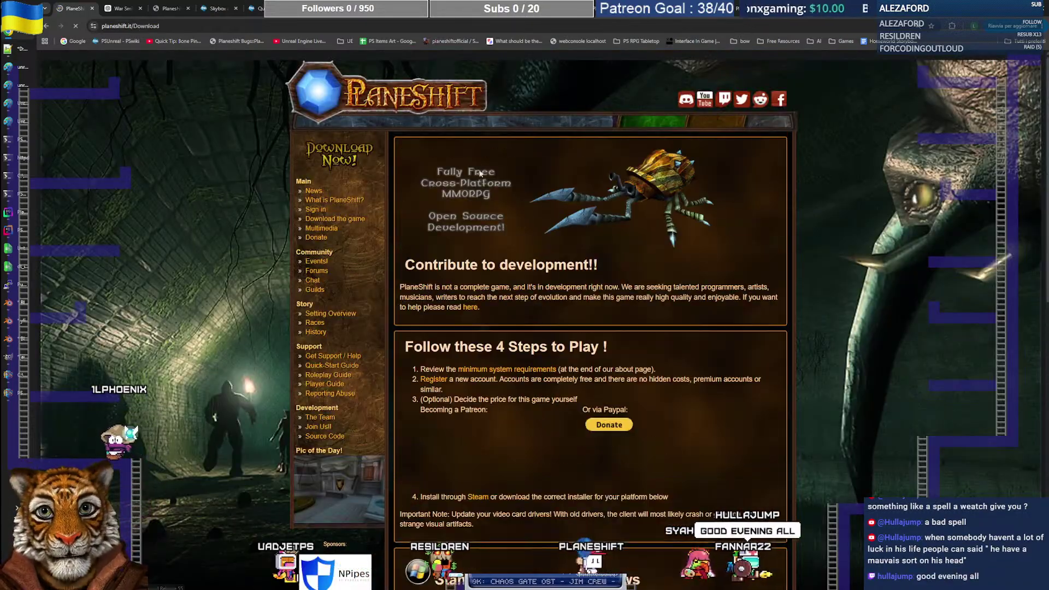
pyautogui.click(383, 96)
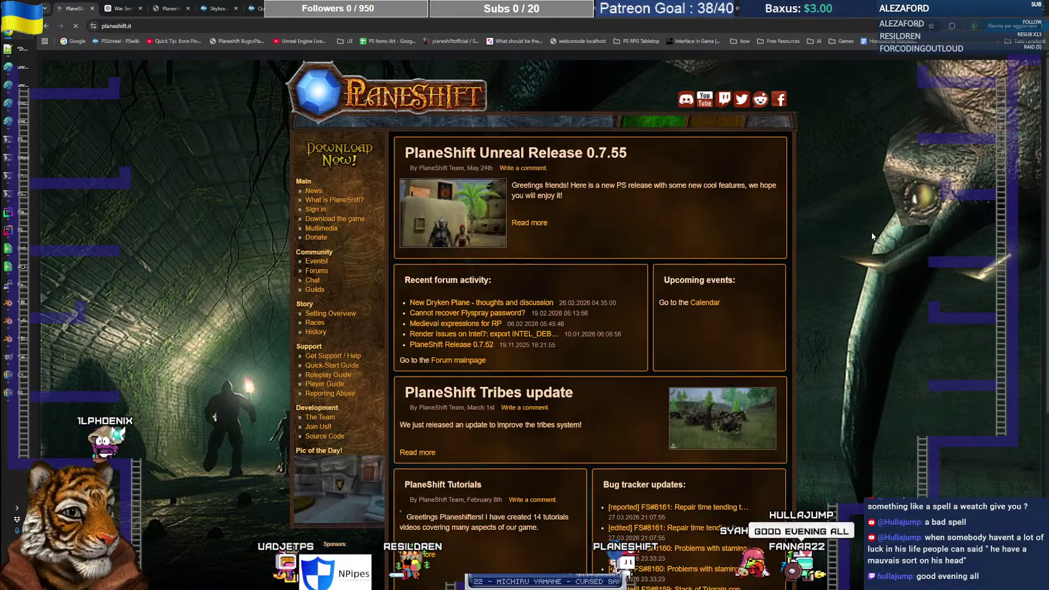